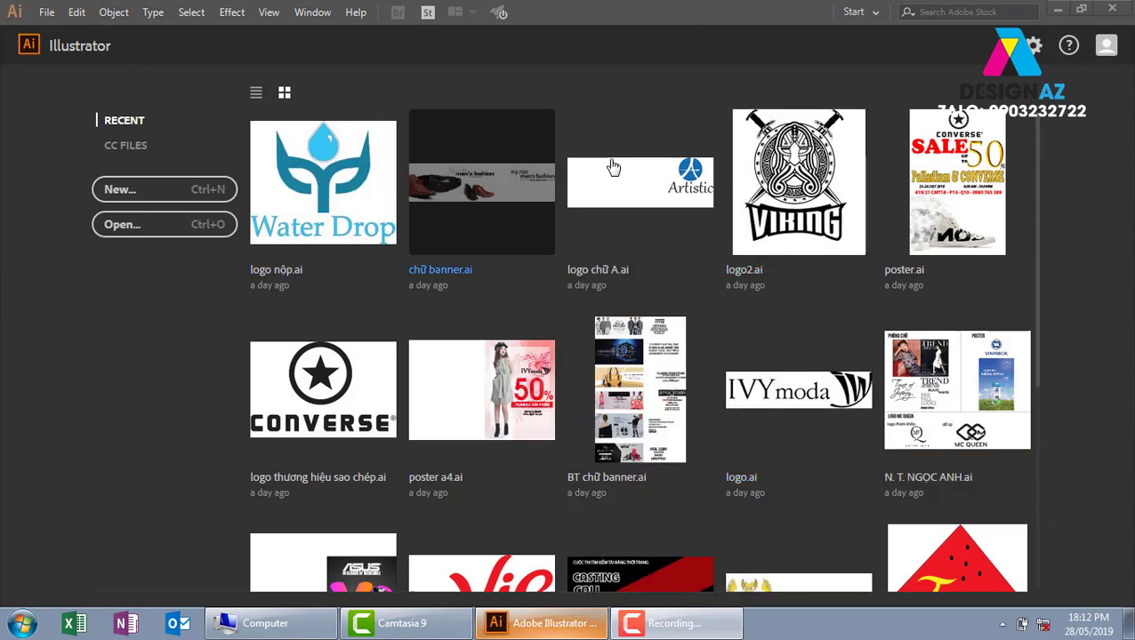
- Create a new blank A4 document (21 x 29.7 cm, CMYK) from the New Document dialog
left_click(200, 195)
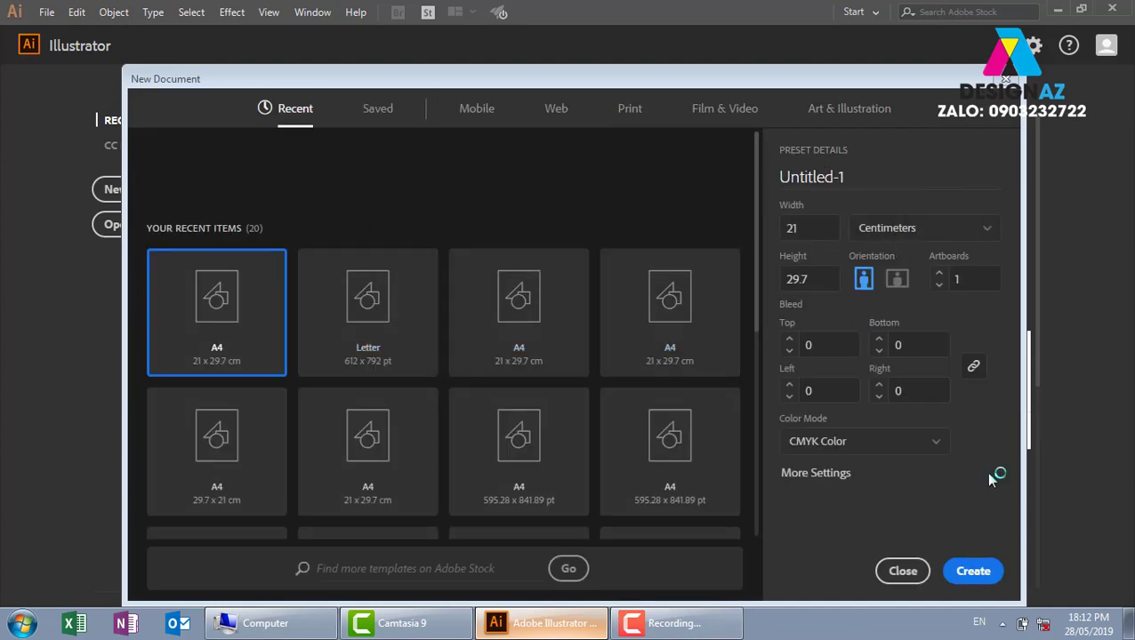
left_click(899, 571)
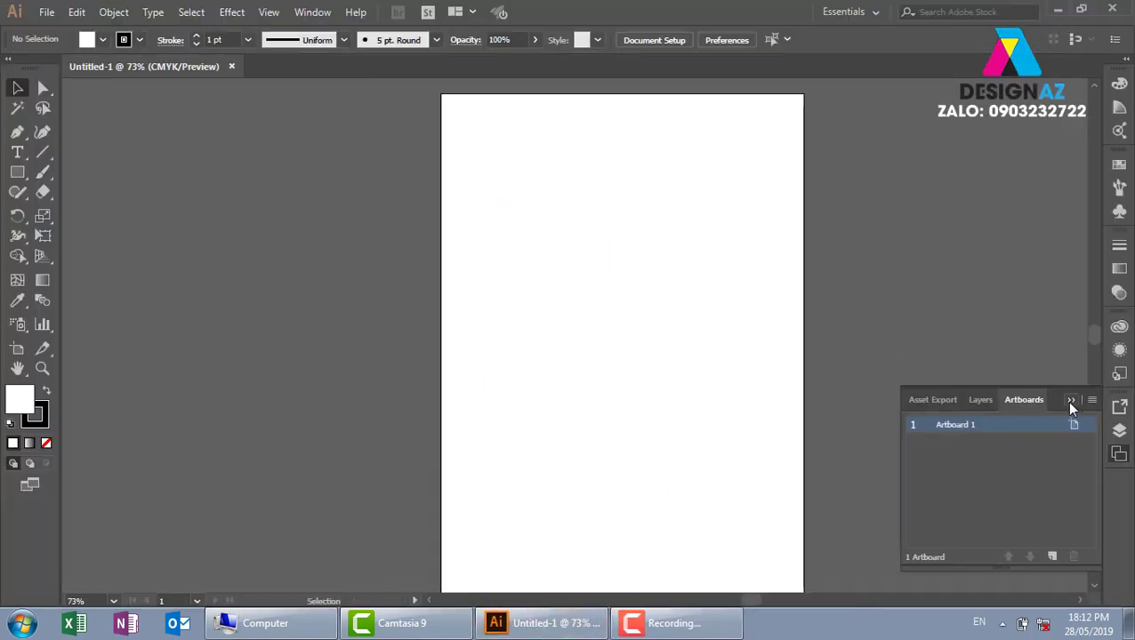
- Collapse the Artboards panel and select the Pen tool, revealing its flyout of anchor-point tools
left_click(1070, 401)
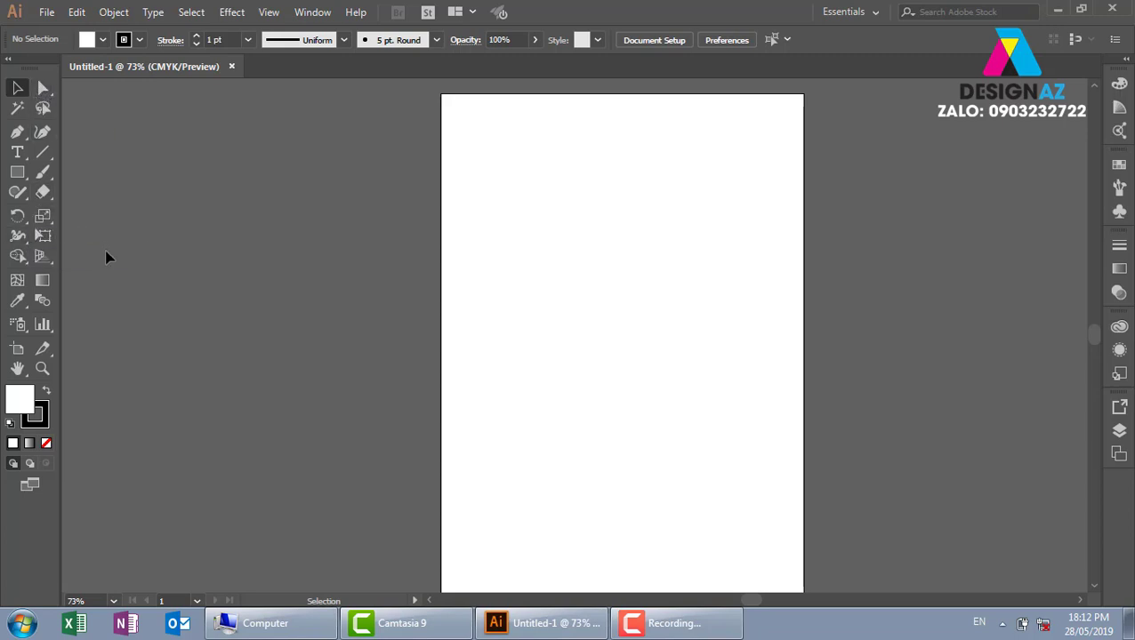
left_click(18, 134)
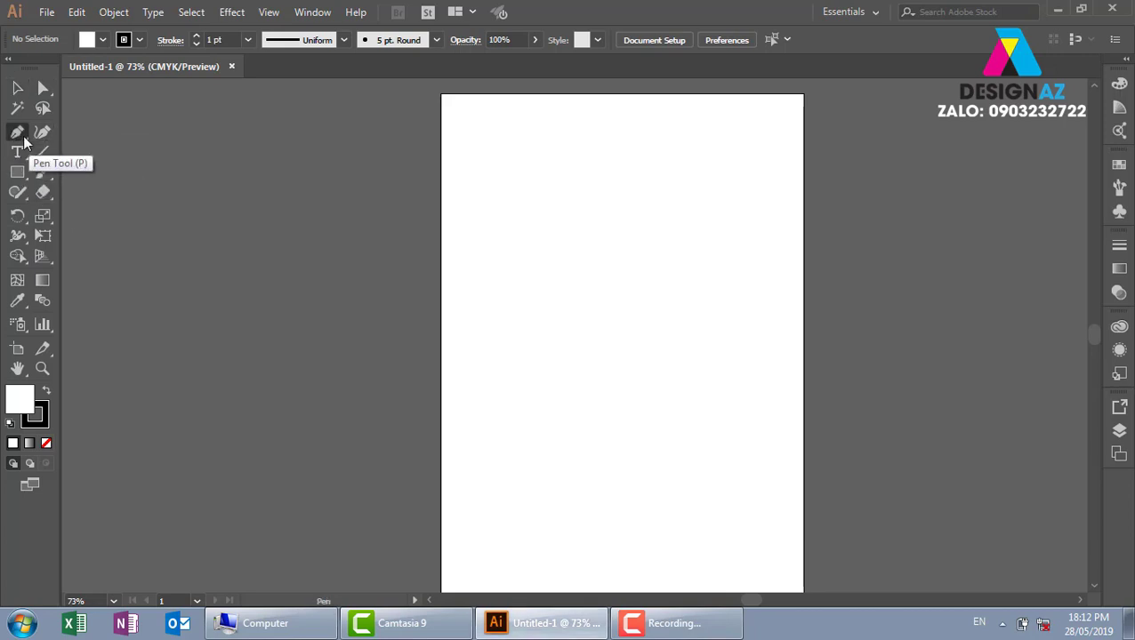
left_click_drag(19, 133, 98, 131)
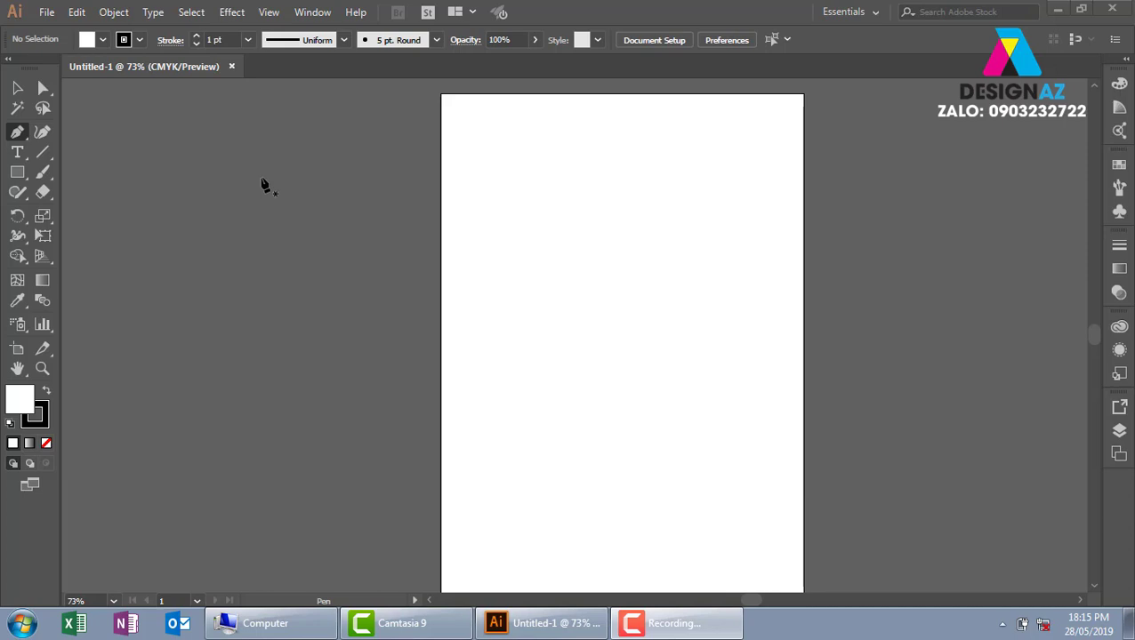
- Draw a wide rectangle near the artboard's top-left corner with the Rectangle tool
left_click(17, 88)
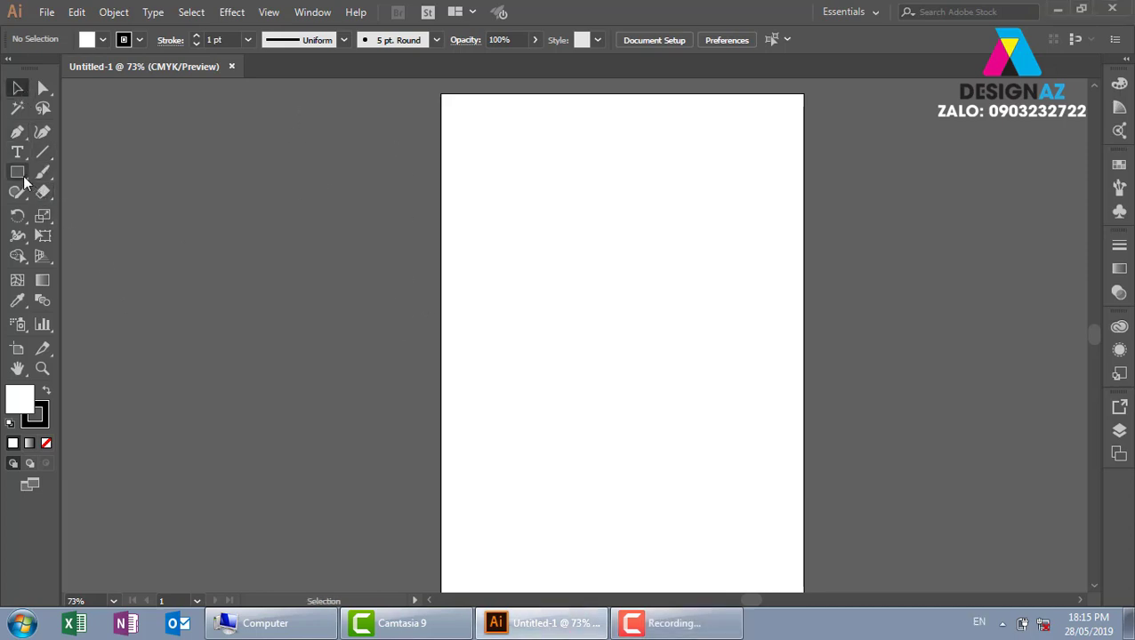
left_click_drag(18, 175, 78, 173)
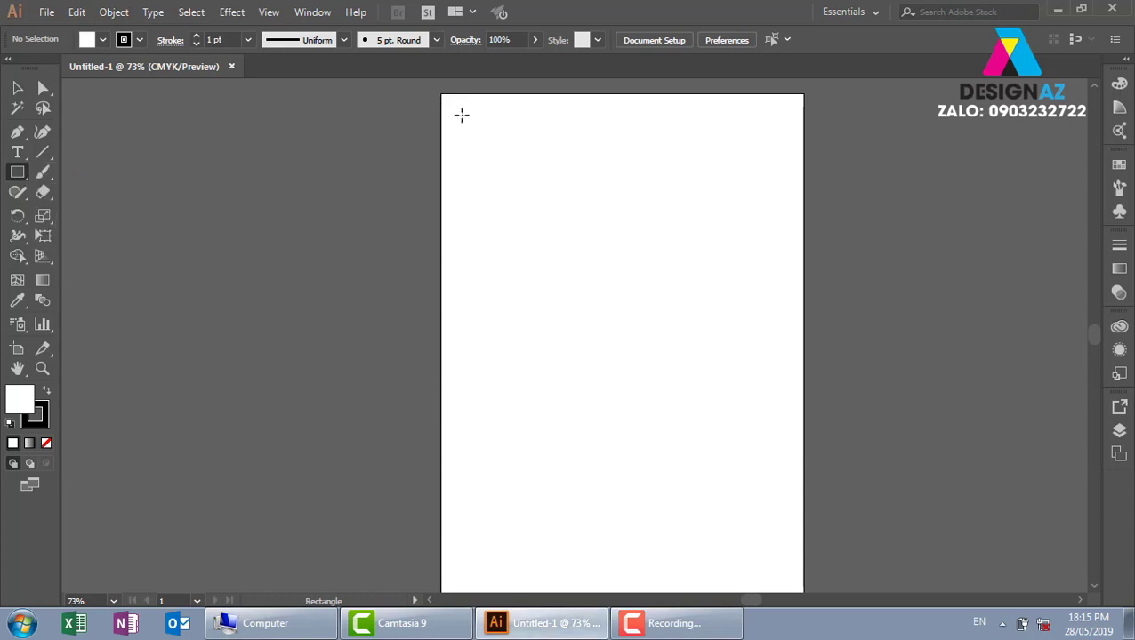
left_click_drag(462, 116, 651, 210)
- Zoom to 150%, pan the rectangle into view and select it
left_click(17, 88)
left_click(330, 231)
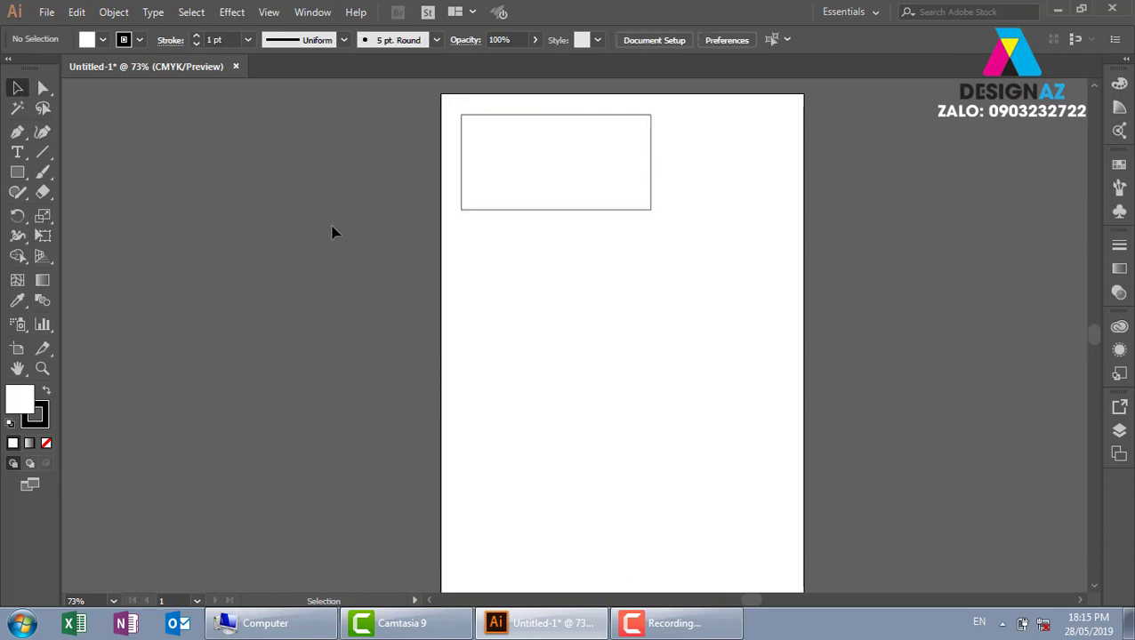
key("ctrl+equal")
key("ctrl+equal")
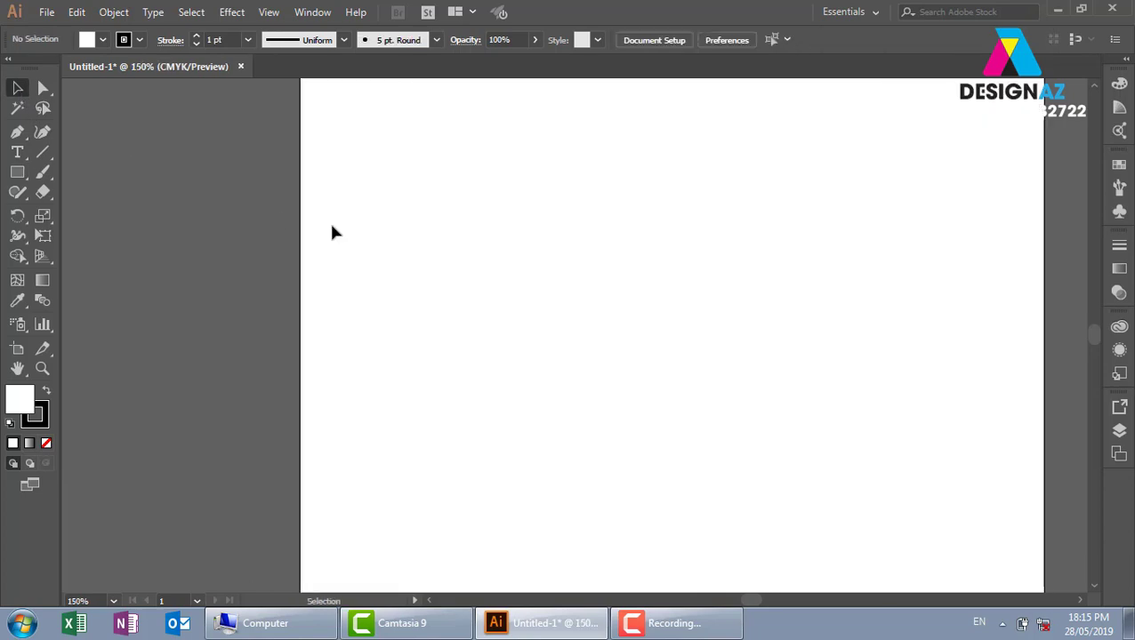
key("space")
left_click_drag(538, 169, 524, 366)
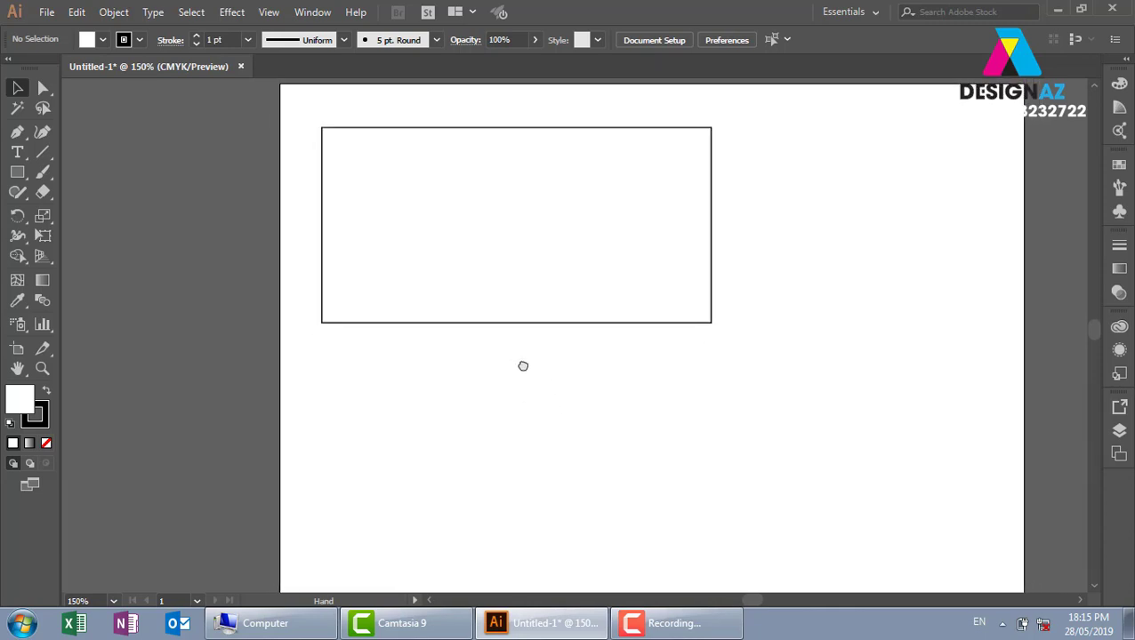
left_click_drag(236, 197, 399, 253)
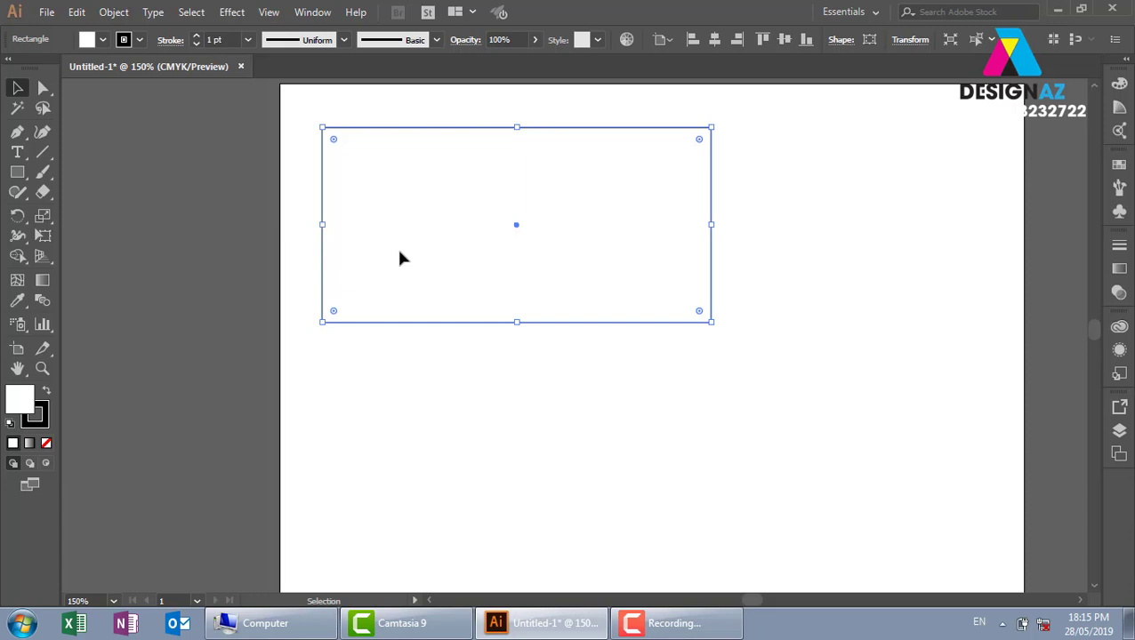
left_click_drag(848, 113, 348, 373)
left_click(1119, 165)
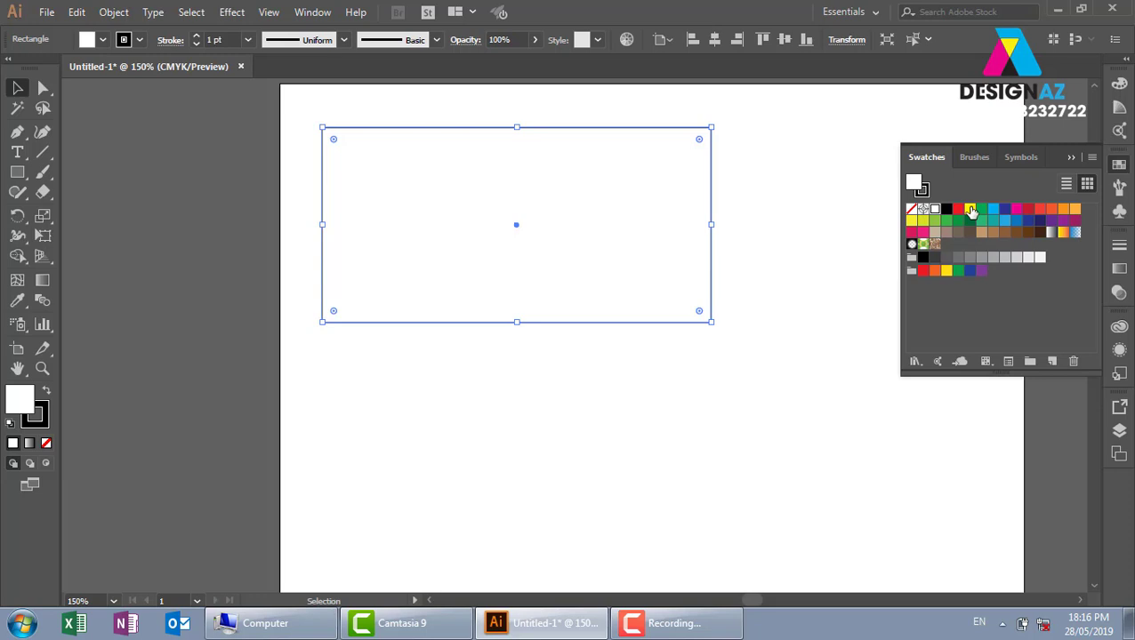
- Fill the rectangle with dark teal #005E77 via the Color Picker
left_click_drag(254, 152, 520, 313)
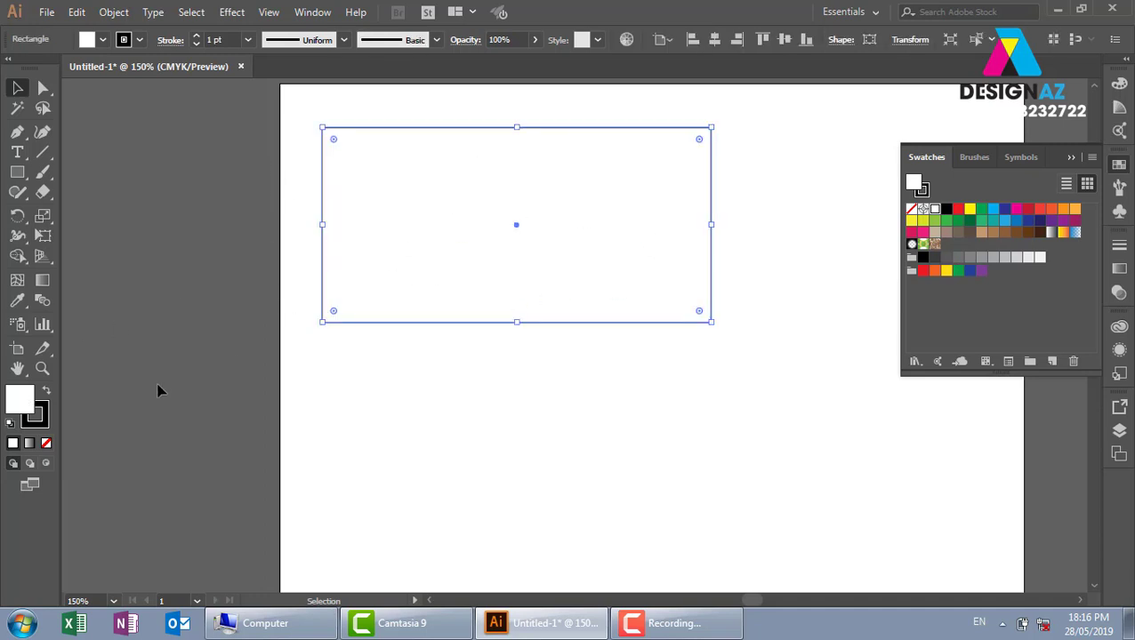
double_click(31, 405)
left_click(756, 220)
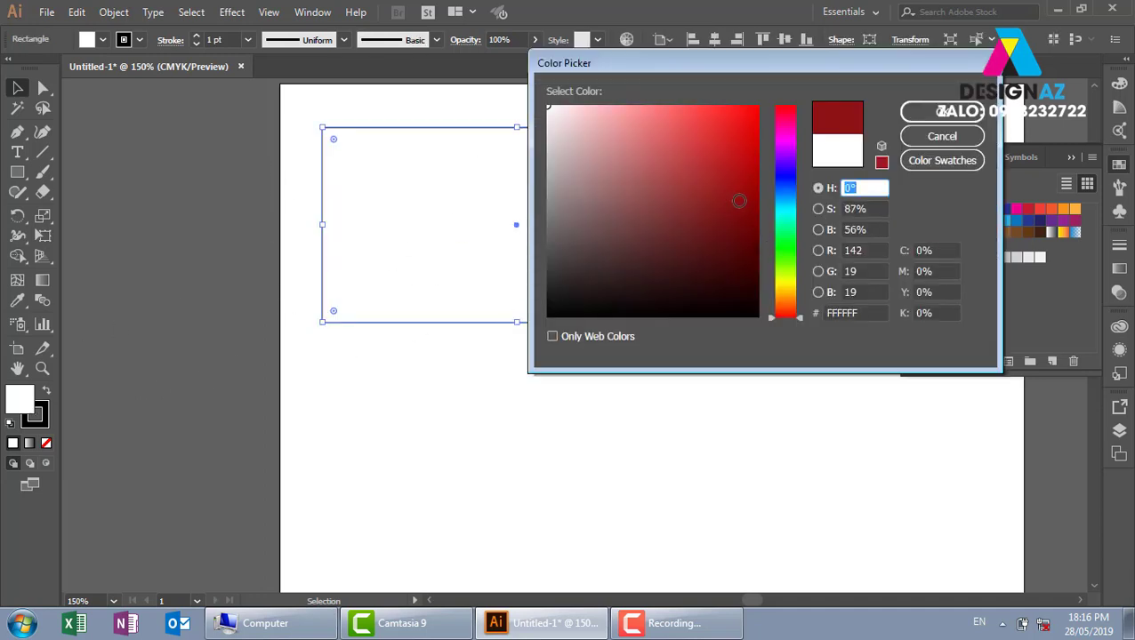
left_click(781, 182)
left_click(785, 210)
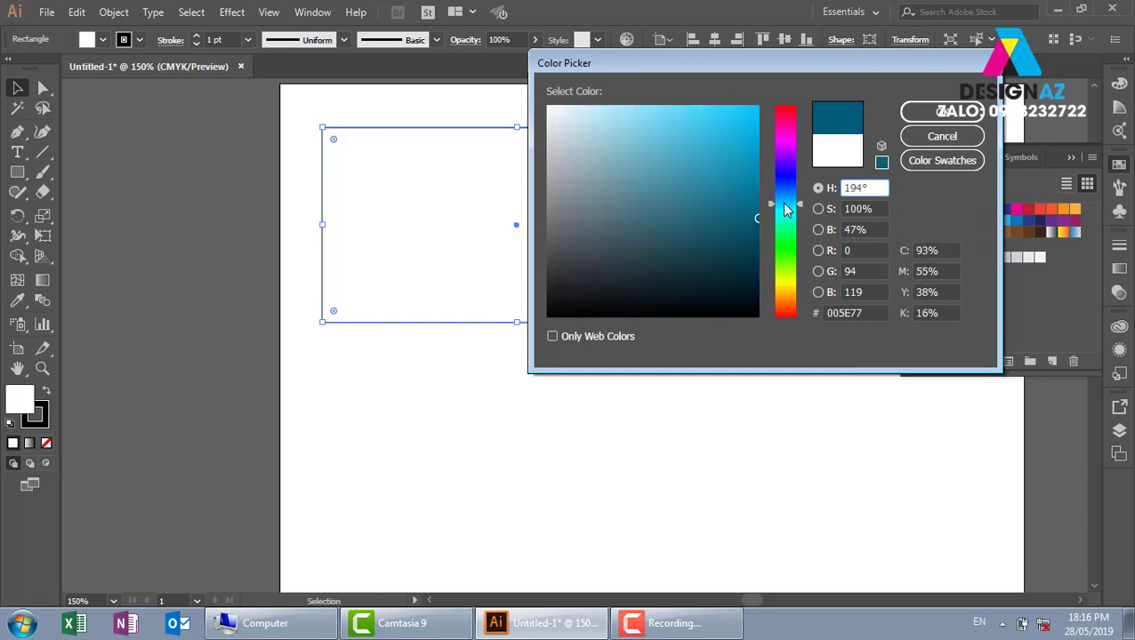
left_click(942, 111)
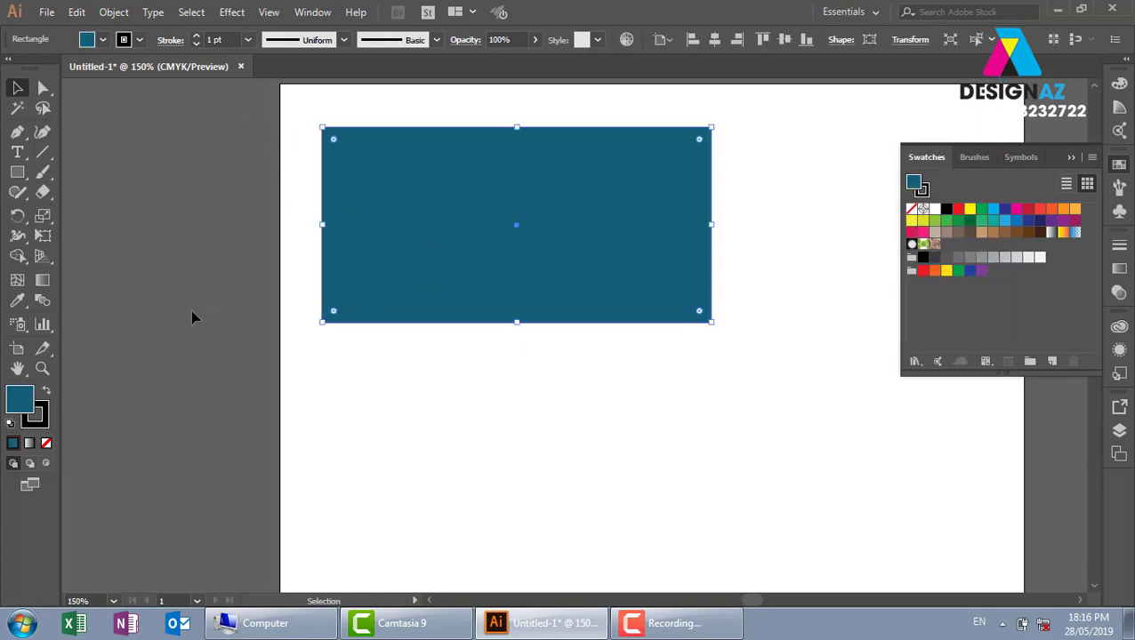
- Set the teal rectangle's stroke to None, leaving a solid banner base
left_click(267, 207)
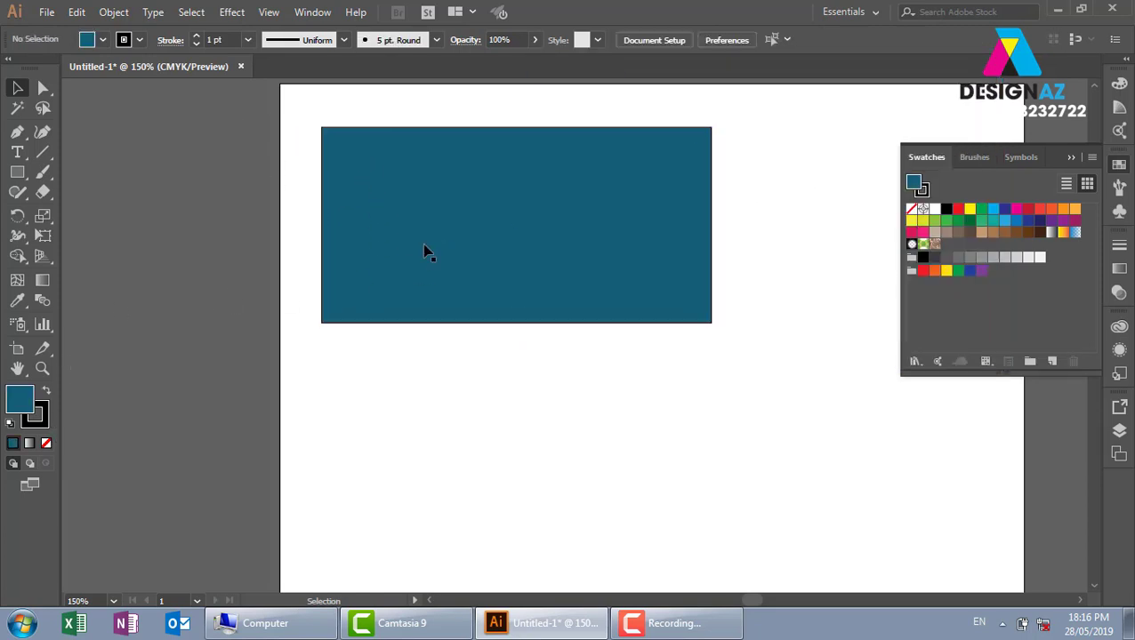
left_click(425, 248)
left_click(36, 415)
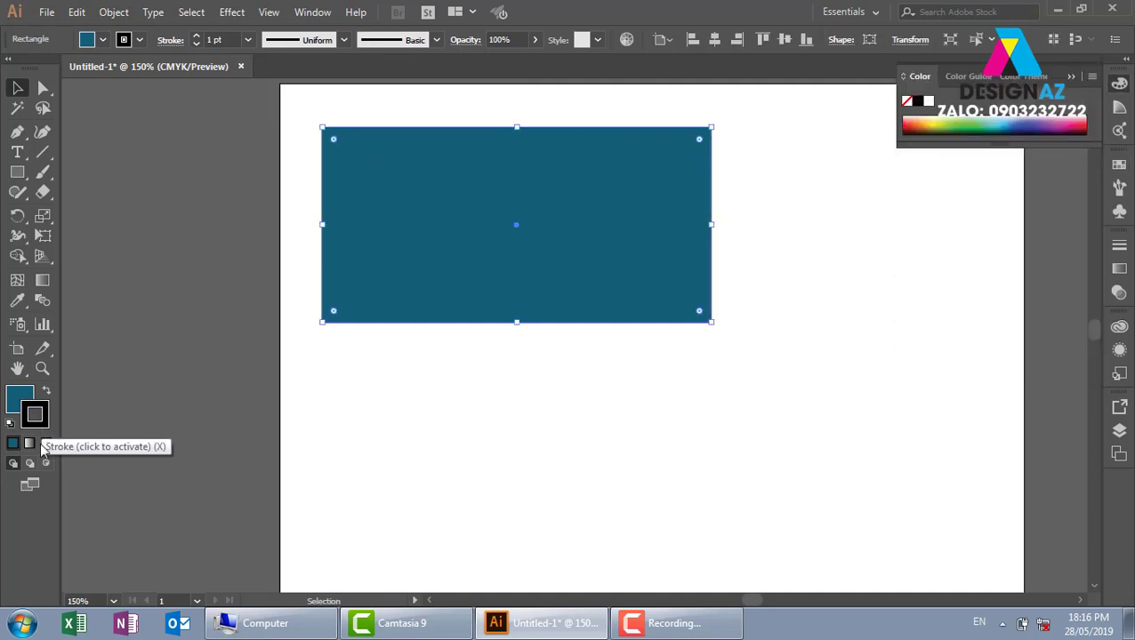
left_click(47, 448)
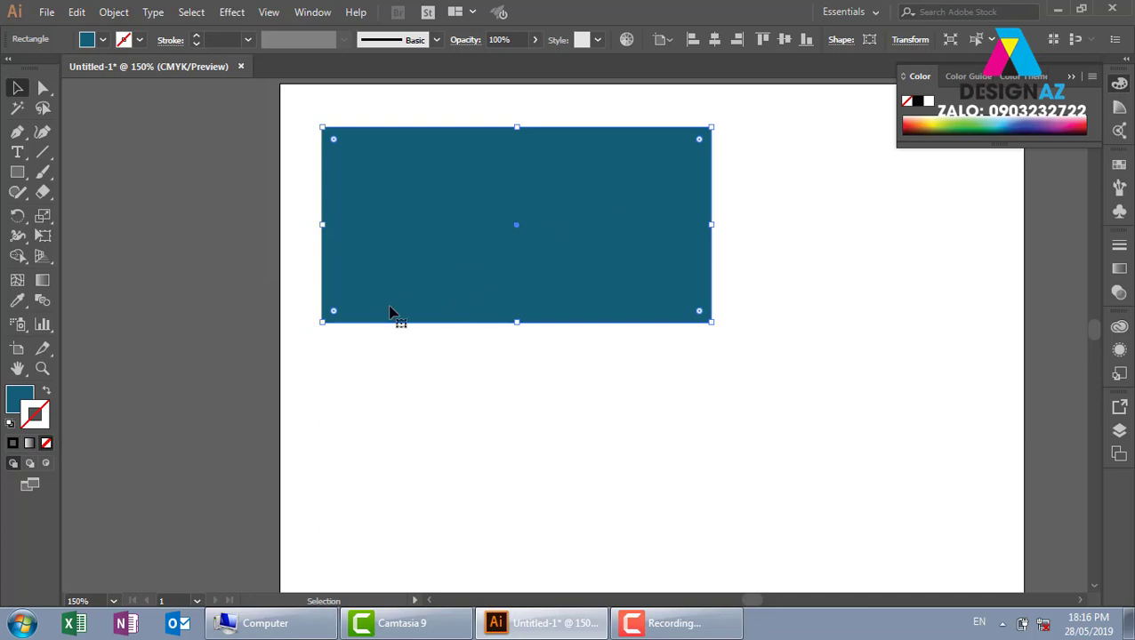
left_click(15, 397)
left_click(350, 385)
- Zoom to 200% and draw a straight Pen path from above the rectangle's top to below its bottom
key("ctrl+=")
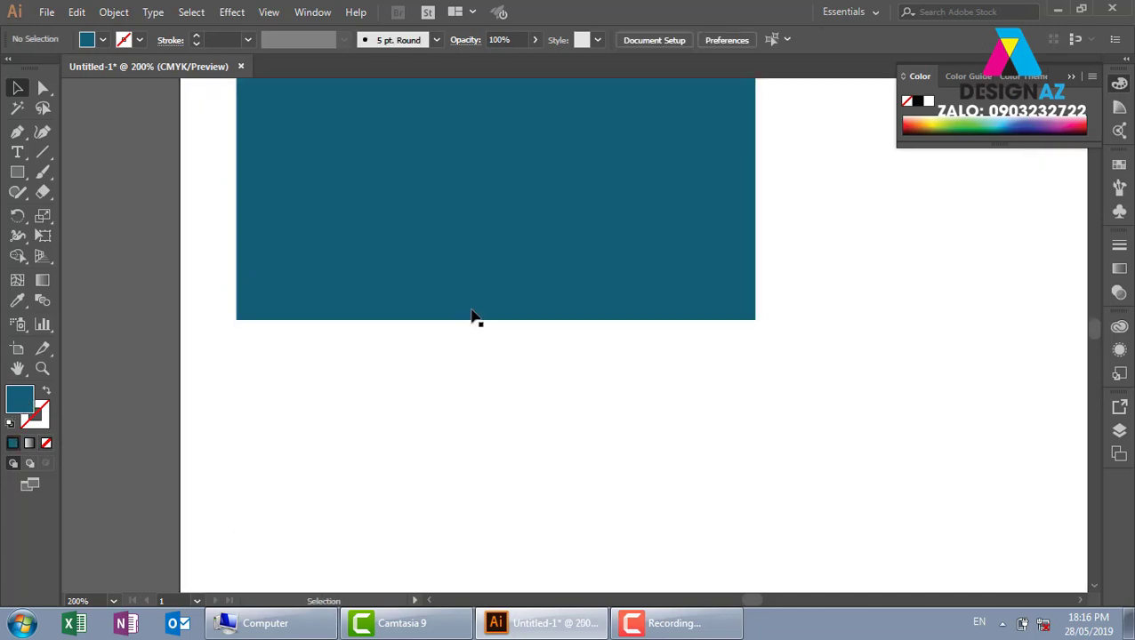
scroll(504, 262, "up", 3)
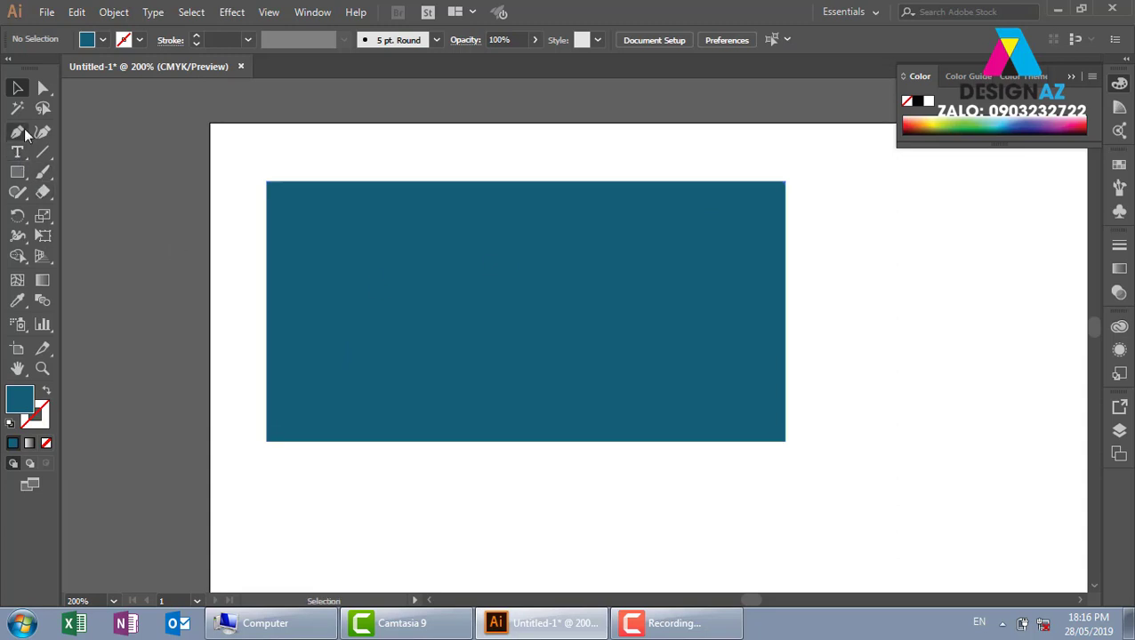
left_click(17, 132)
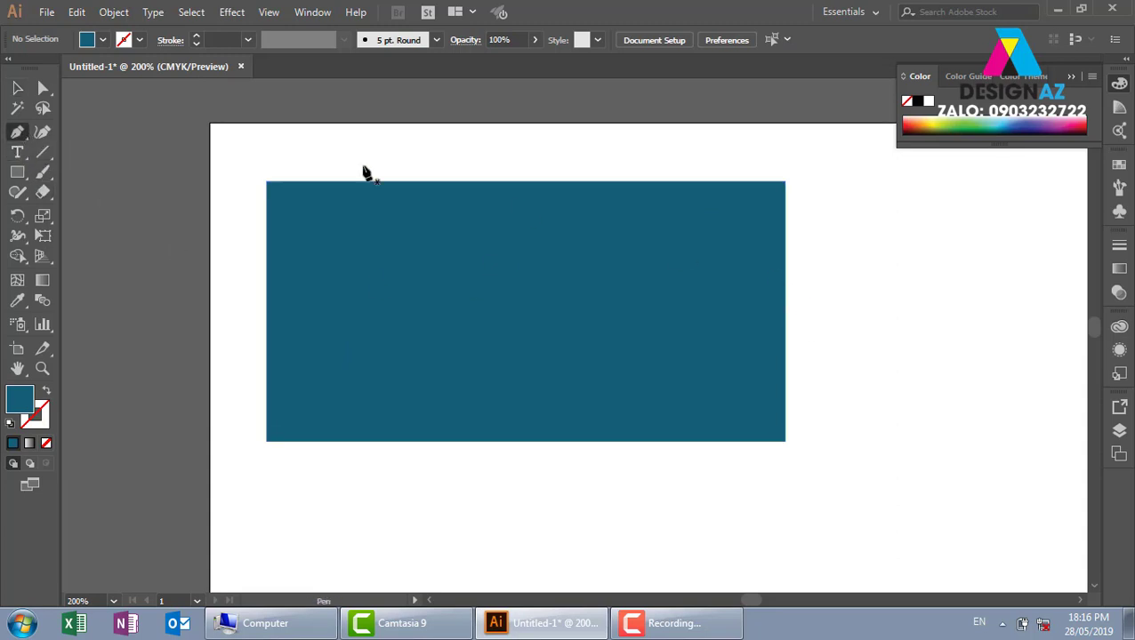
left_click(489, 164)
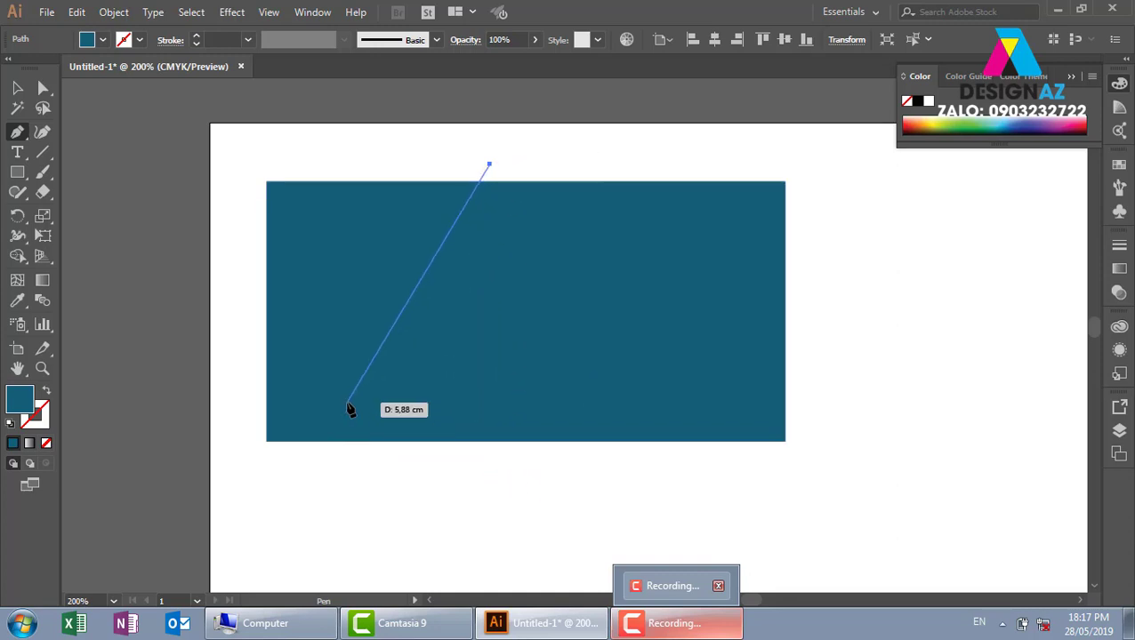
left_click(398, 481)
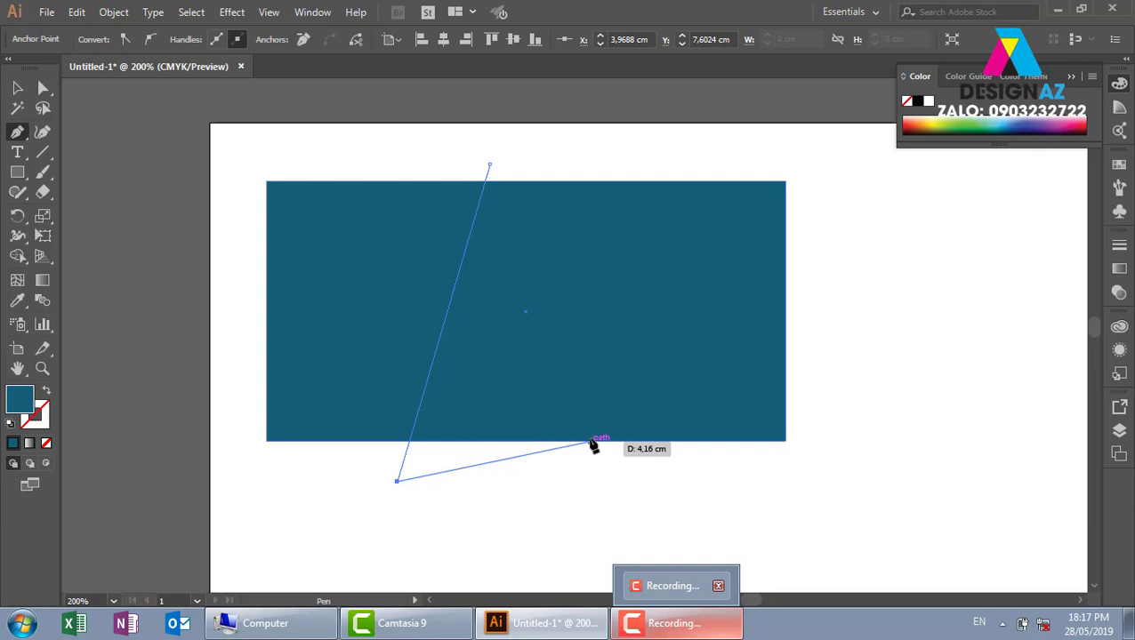
left_click(16, 87)
left_click(560, 147)
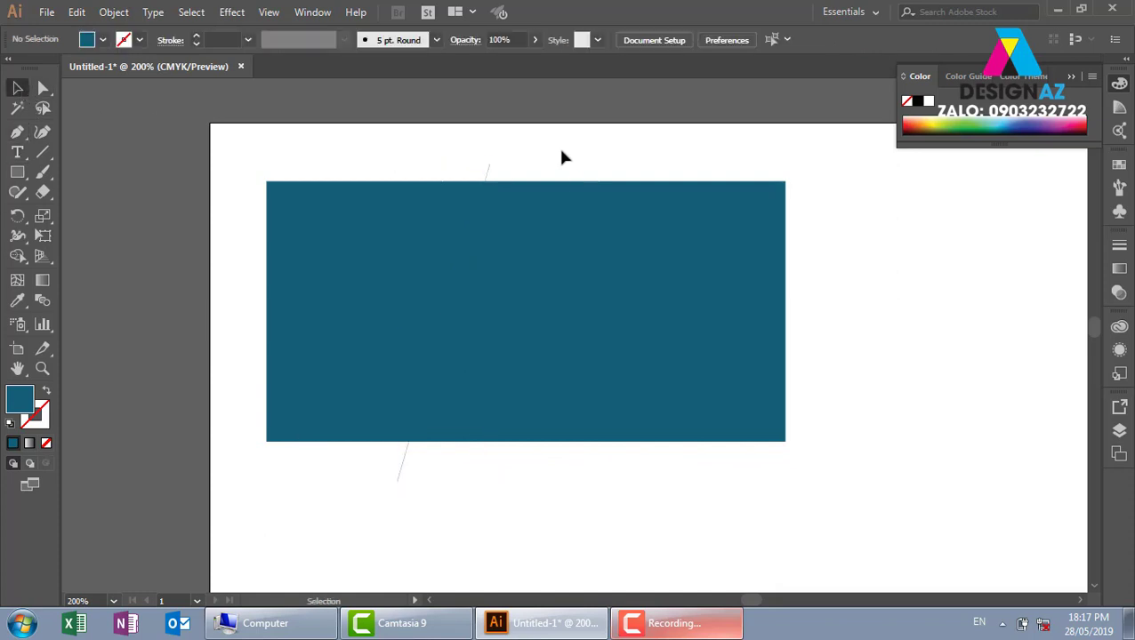
left_click(489, 170)
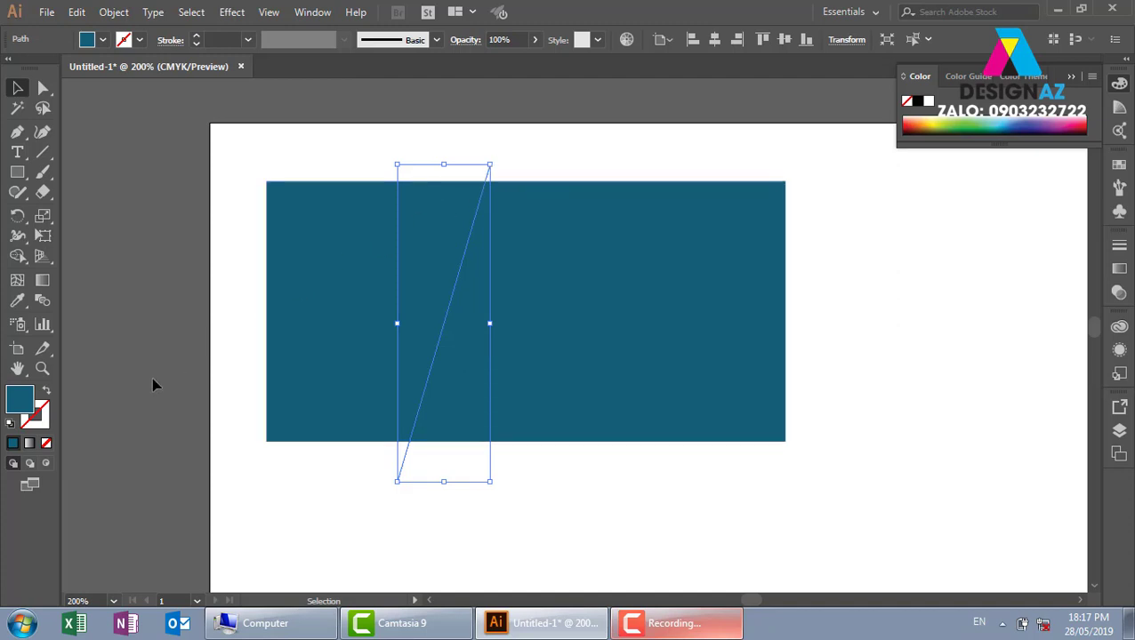
- Give the diagonal line a light grey stroke colour
double_click(39, 418)
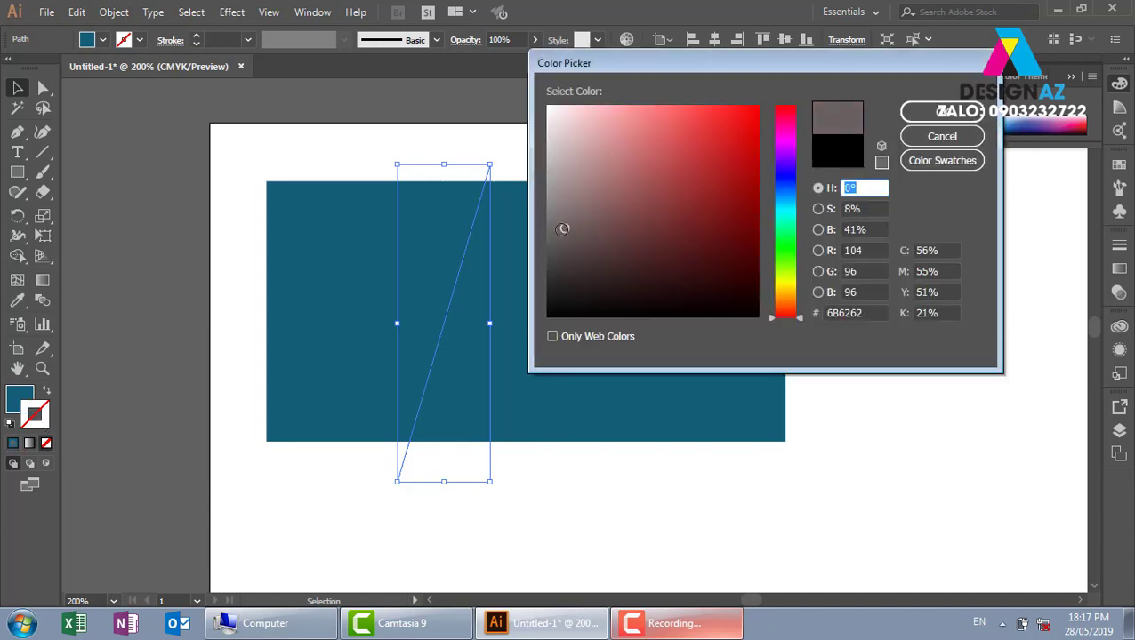
left_click(941, 112)
left_click(872, 325)
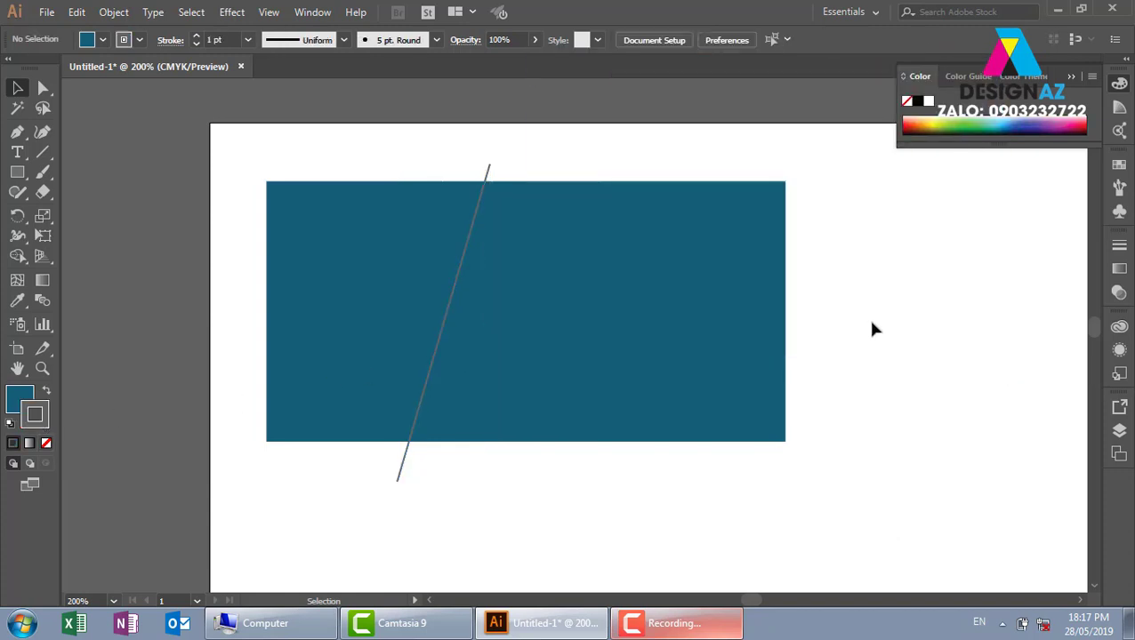
left_click(488, 170)
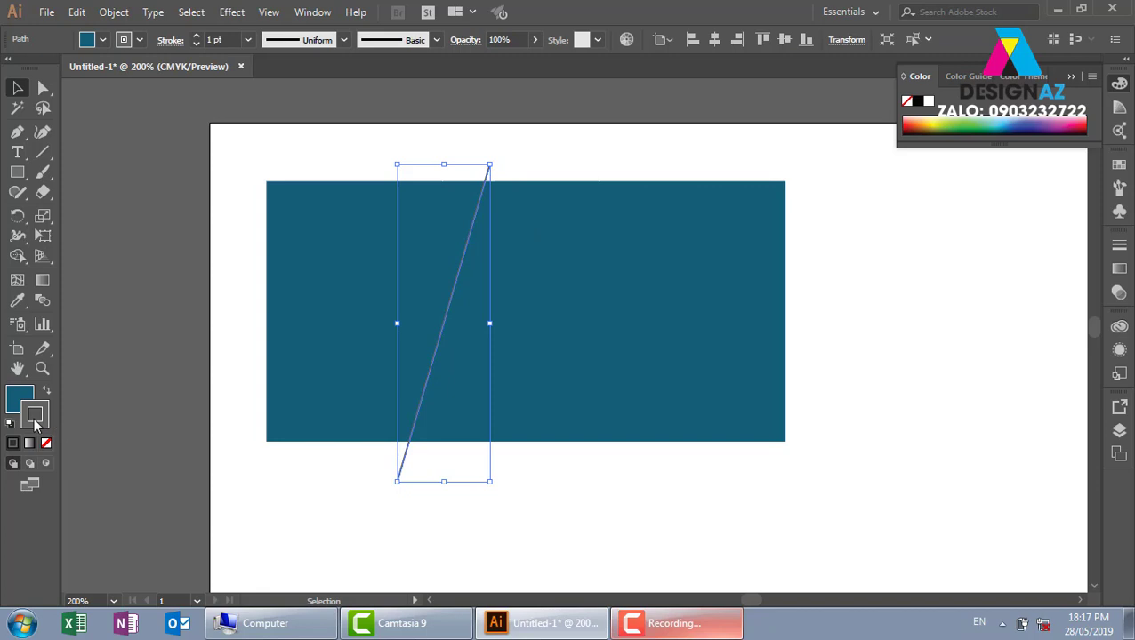
double_click(35, 422)
left_click_drag(569, 173, 547, 158)
left_click(942, 111)
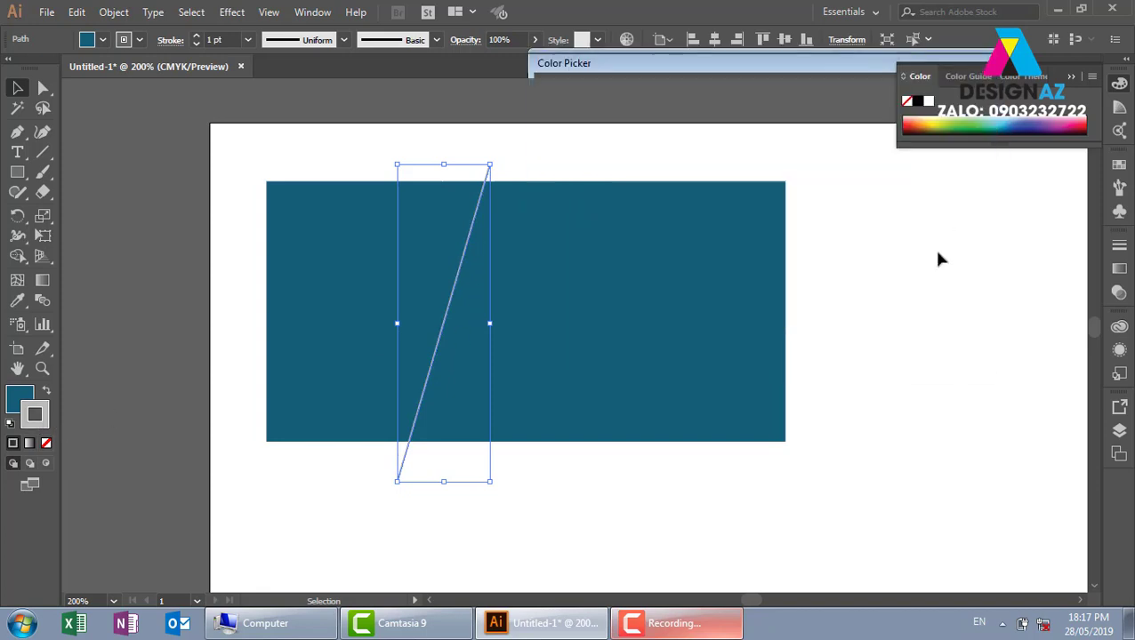
left_click(925, 440)
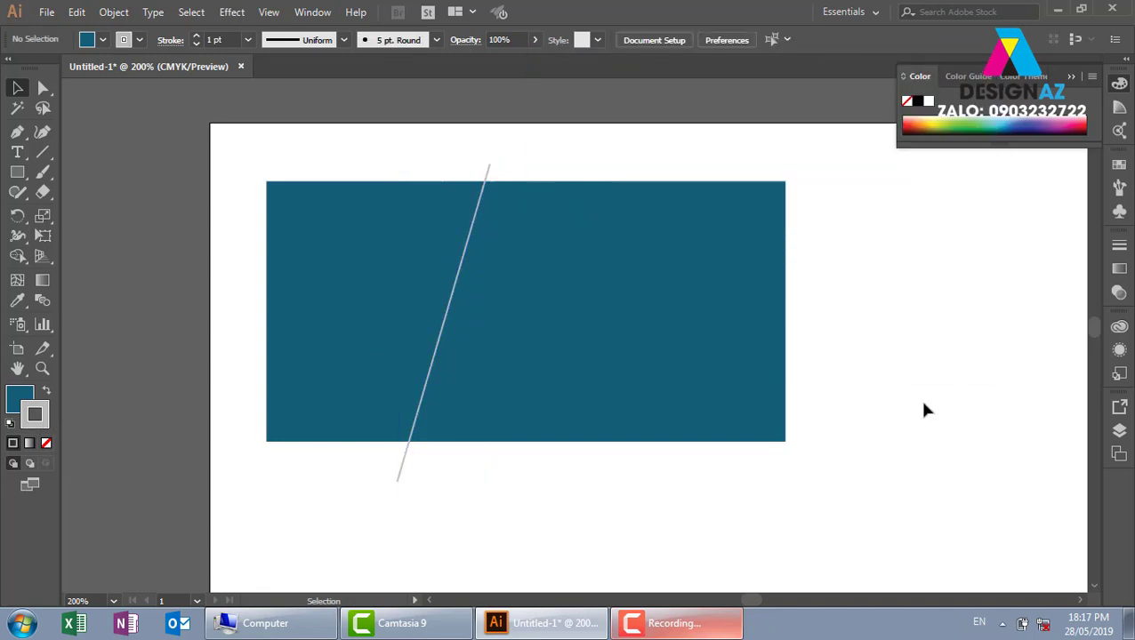
left_click(489, 169)
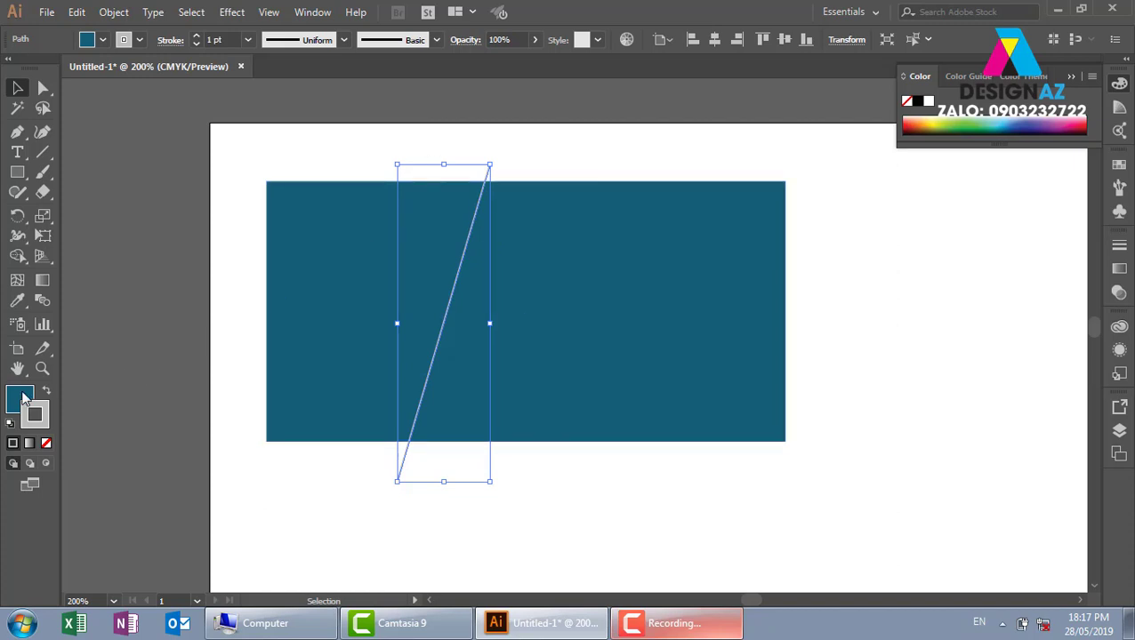
- Set the diagonal line's fill to None, then reselect the line
left_click(46, 443)
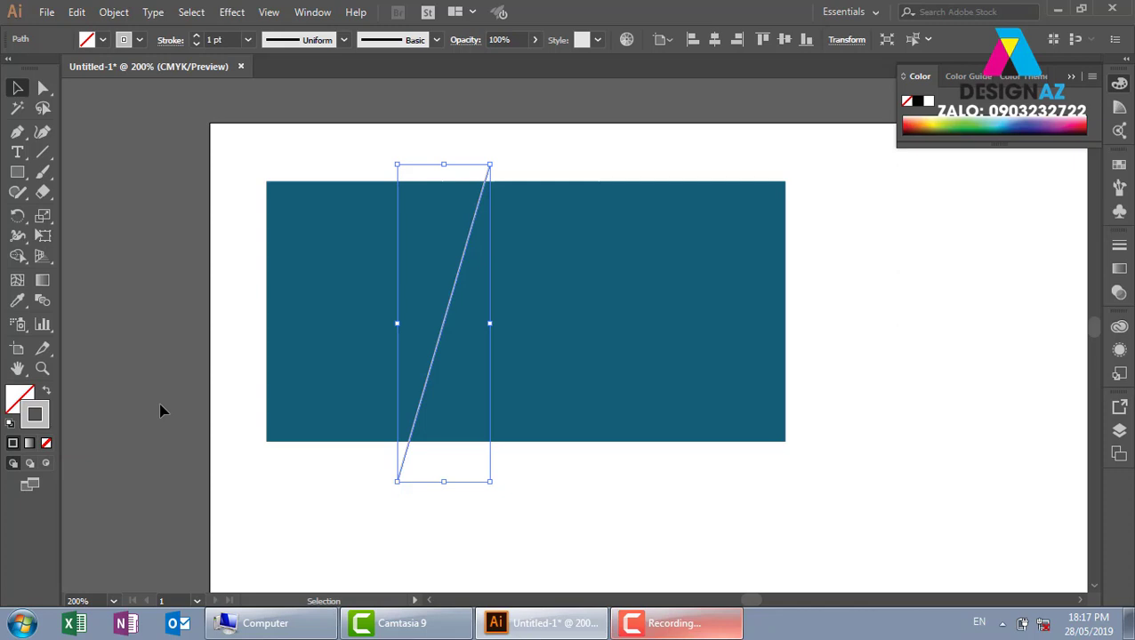
left_click(582, 162)
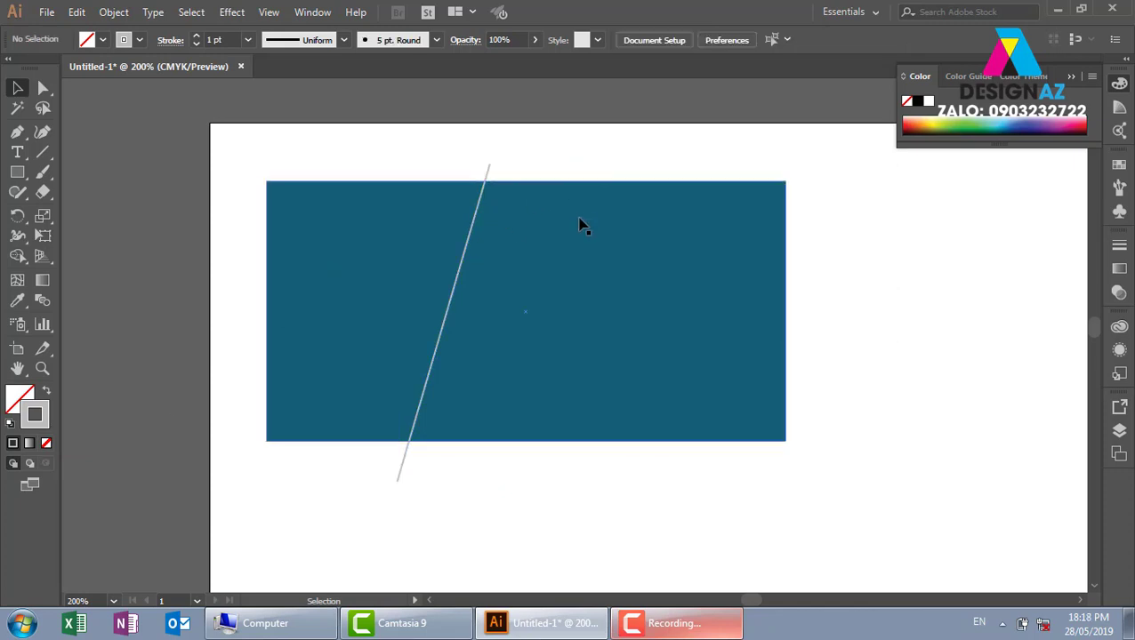
left_click(579, 224)
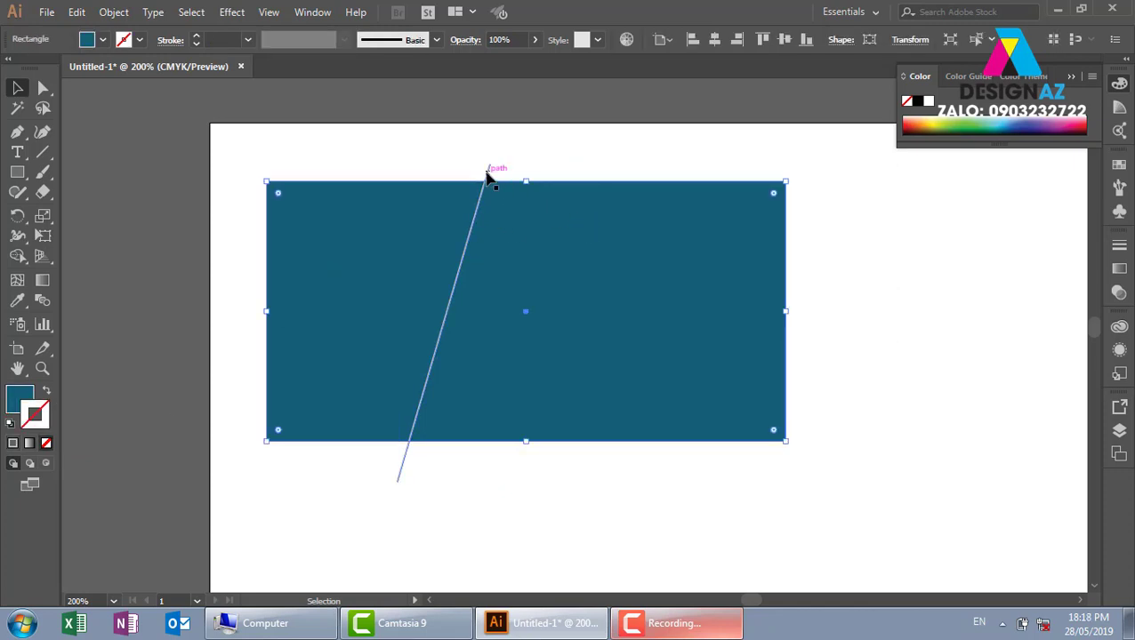
left_click(603, 147)
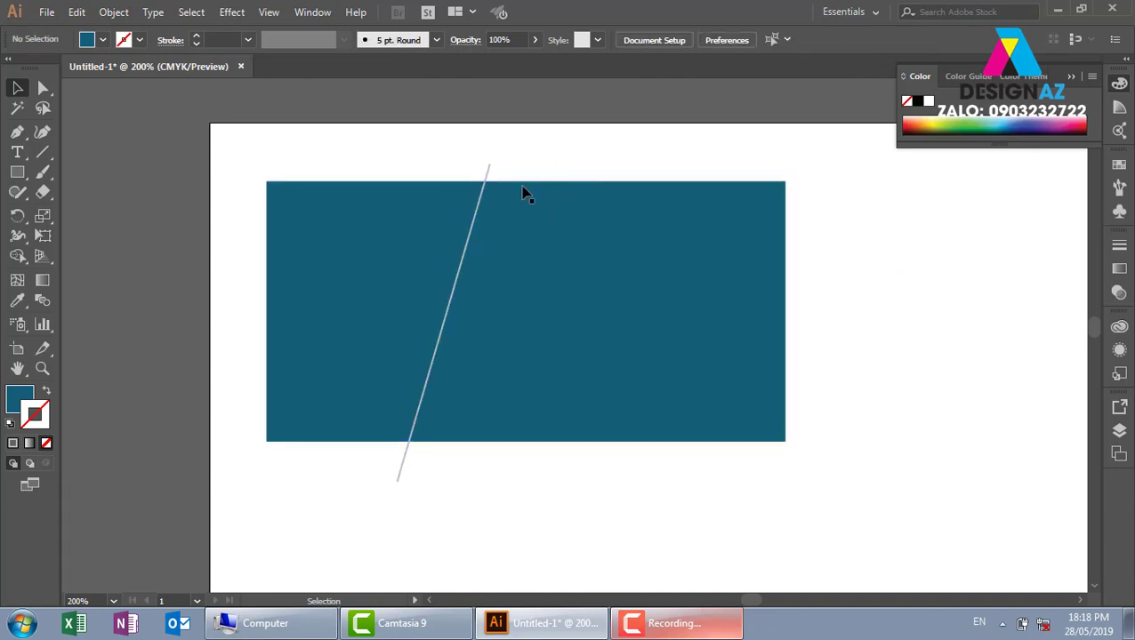
left_click(489, 169)
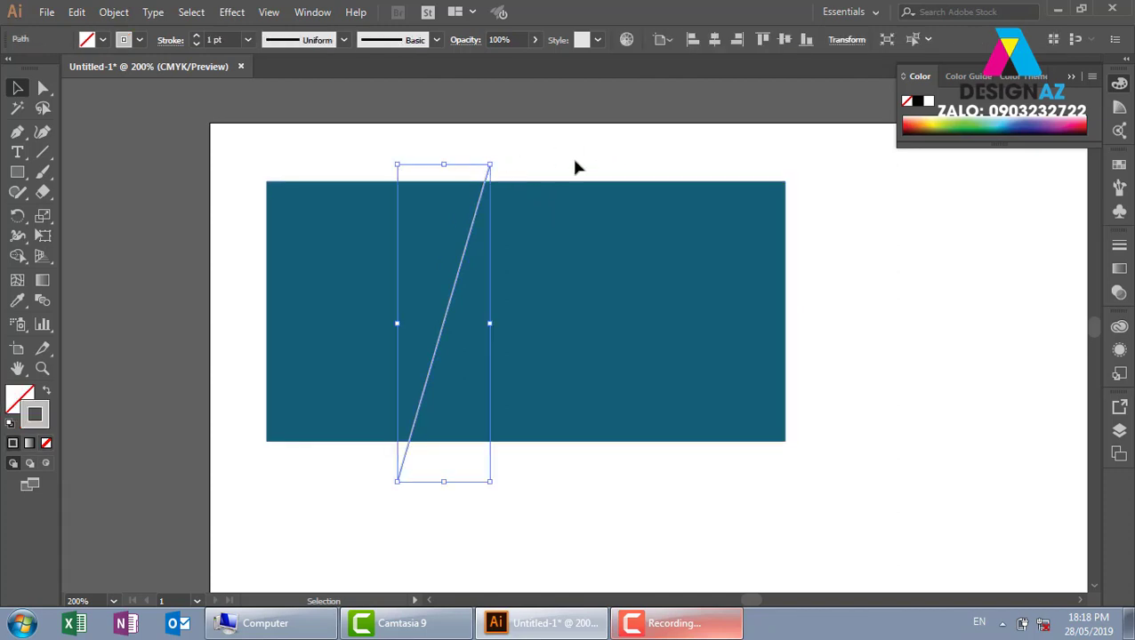
- Draw a second slanted Pen line just right of the first, ending near its bottom
key("p")
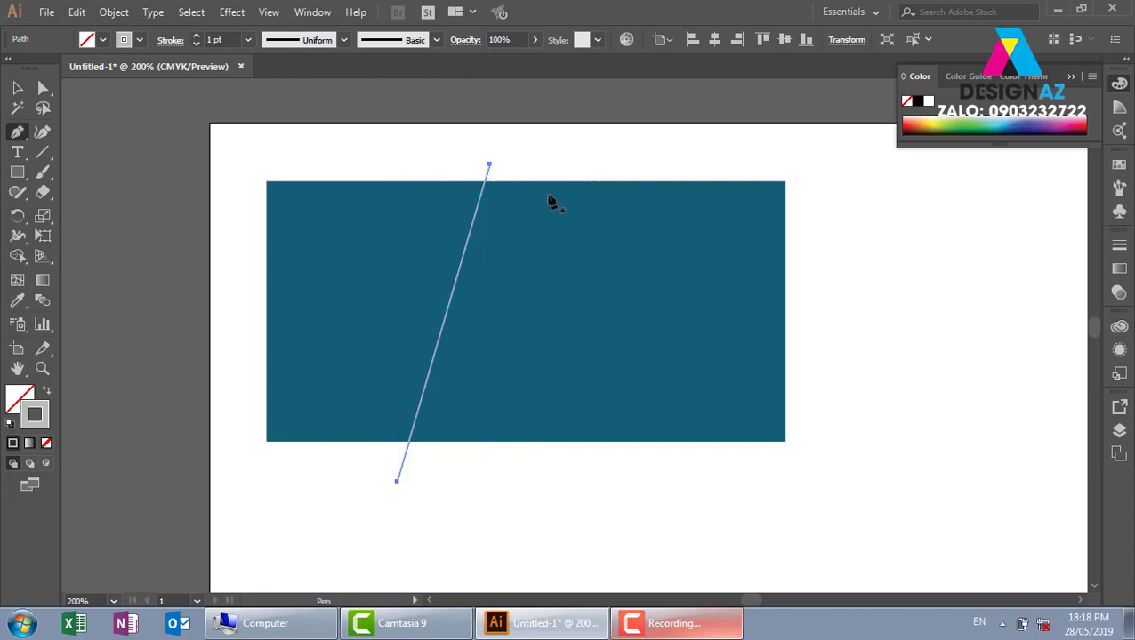
left_click(512, 166)
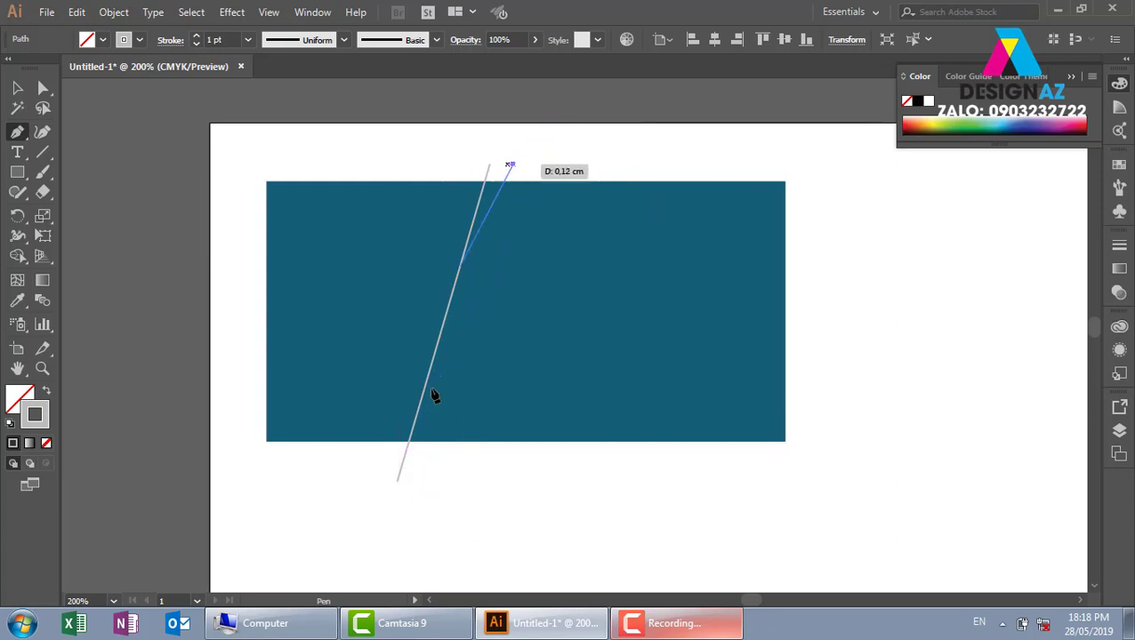
left_click(409, 458)
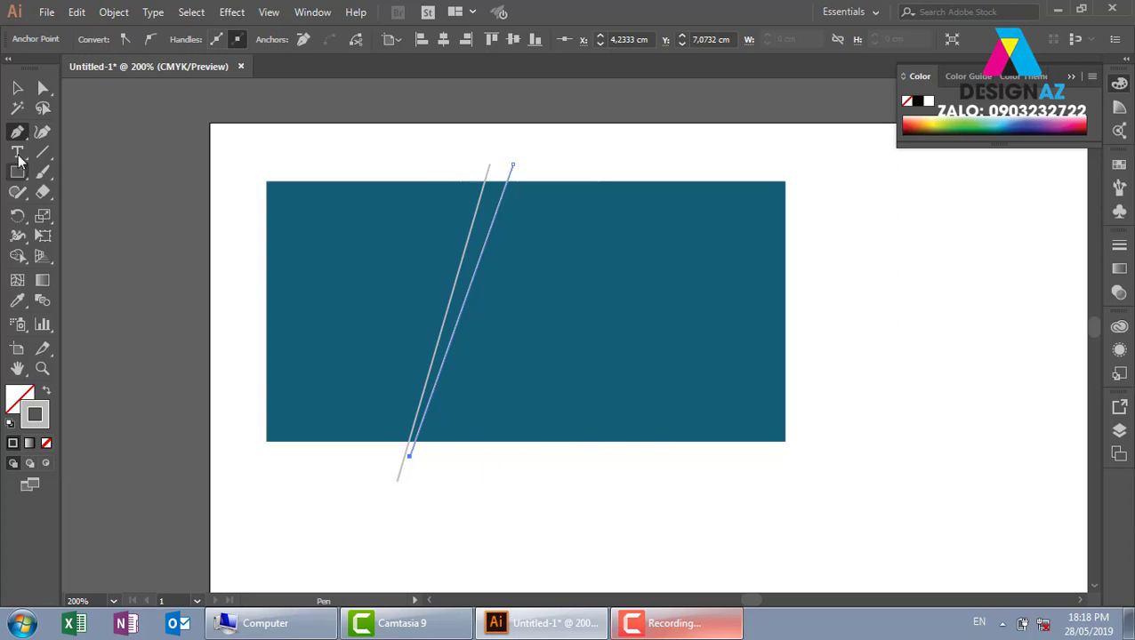
key("v")
left_click(141, 217)
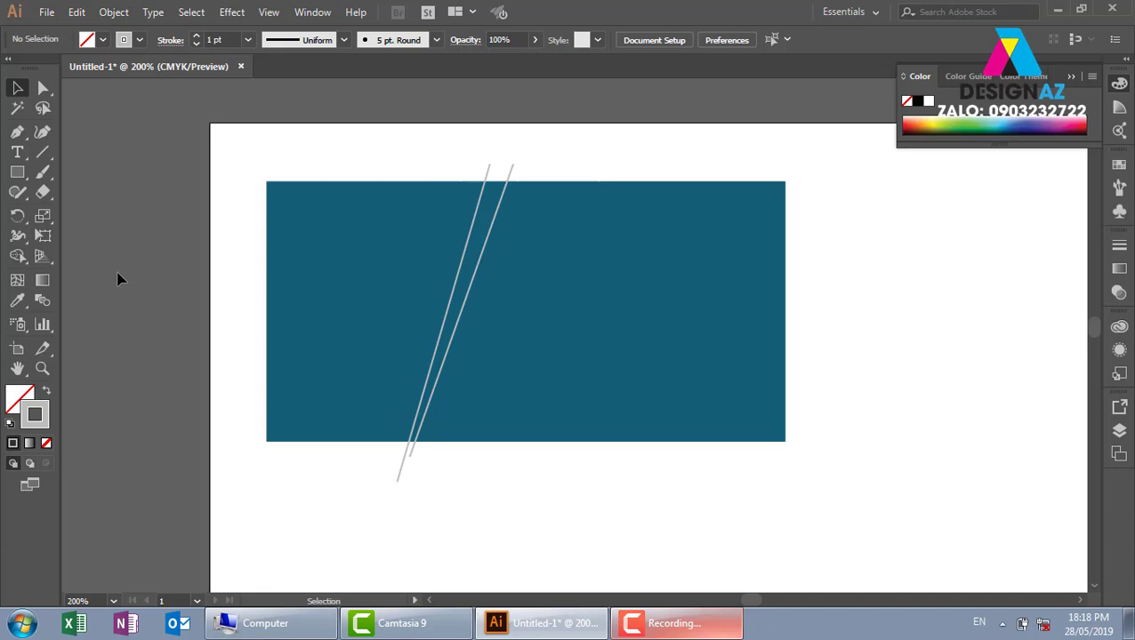
left_click(513, 174)
left_click(577, 164)
- Draw a third slanted line right of the second, converging with the others below the banner
key("p")
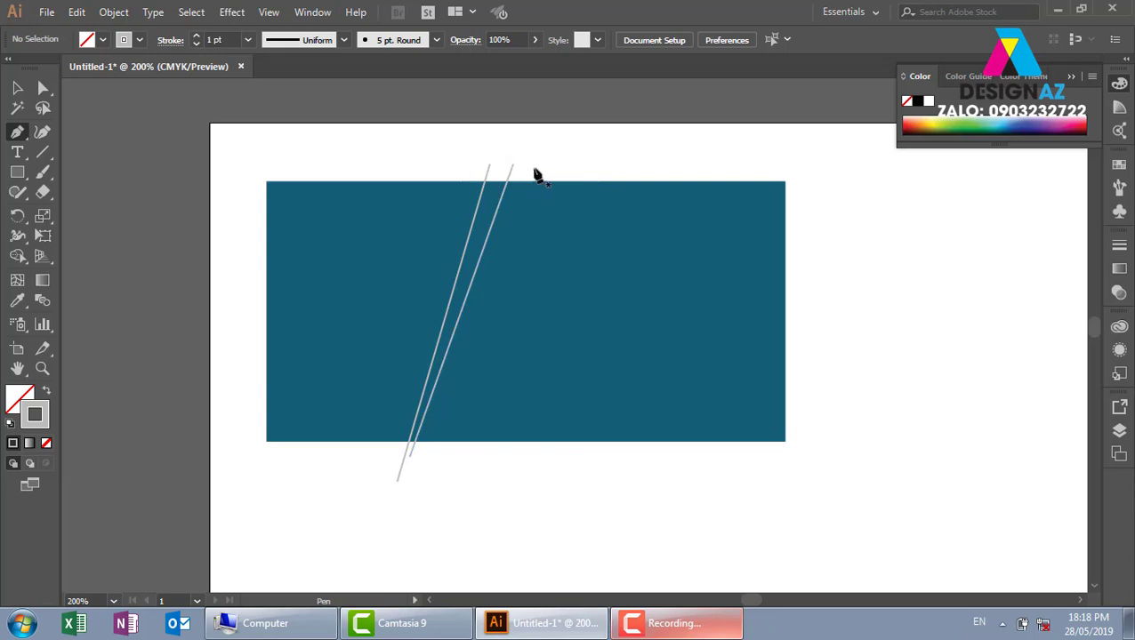
left_click(536, 163)
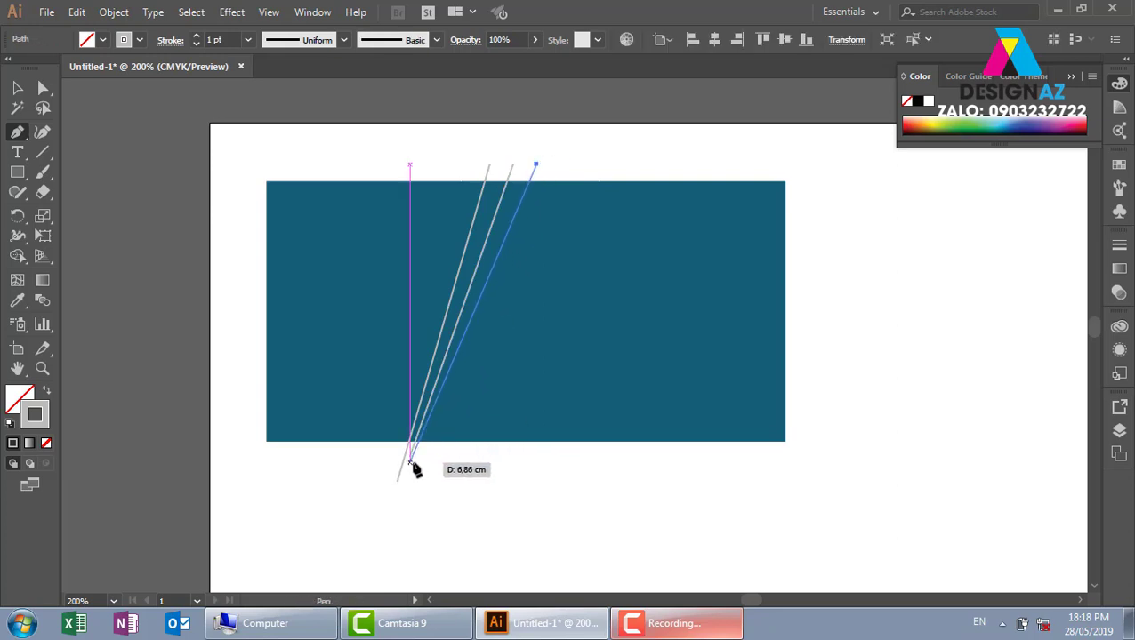
left_click(409, 461)
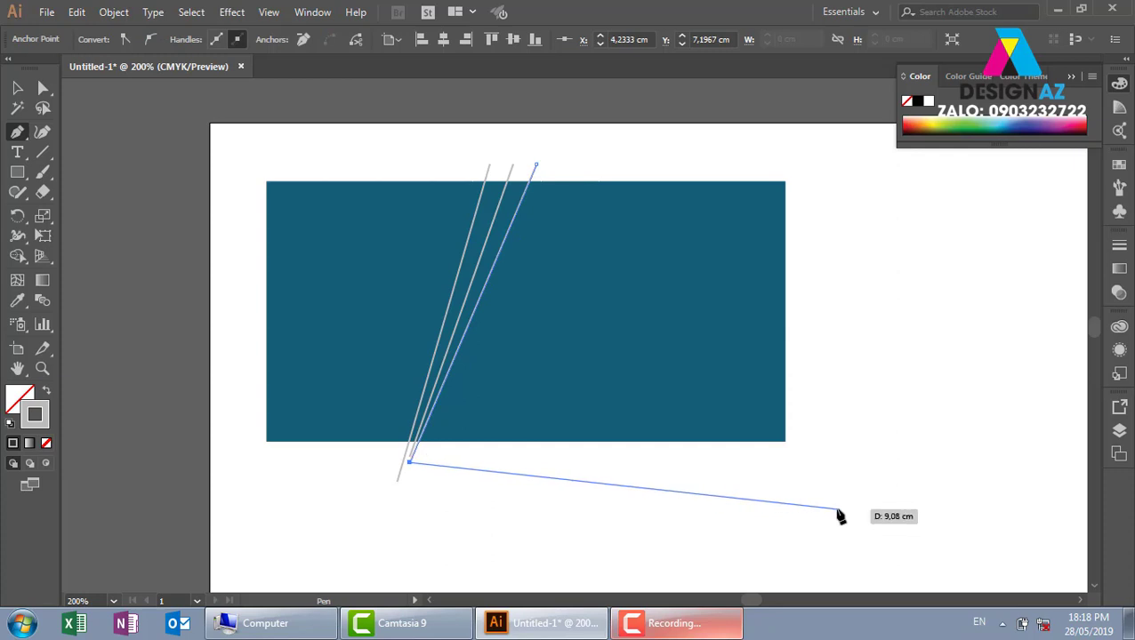
key("Escape")
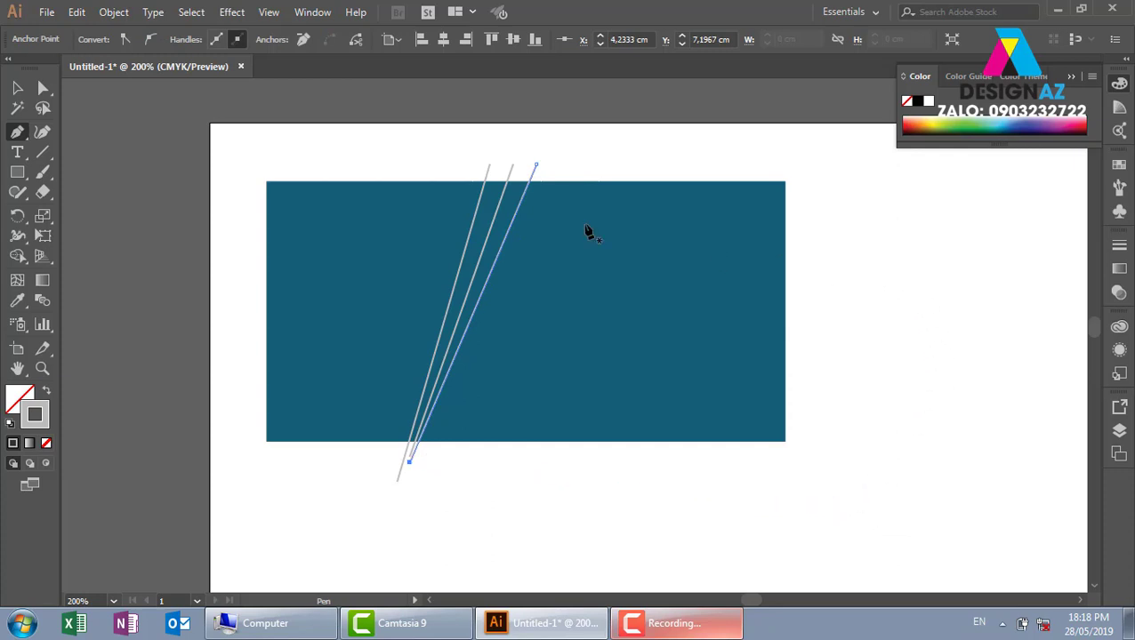
key("v")
left_click(167, 167)
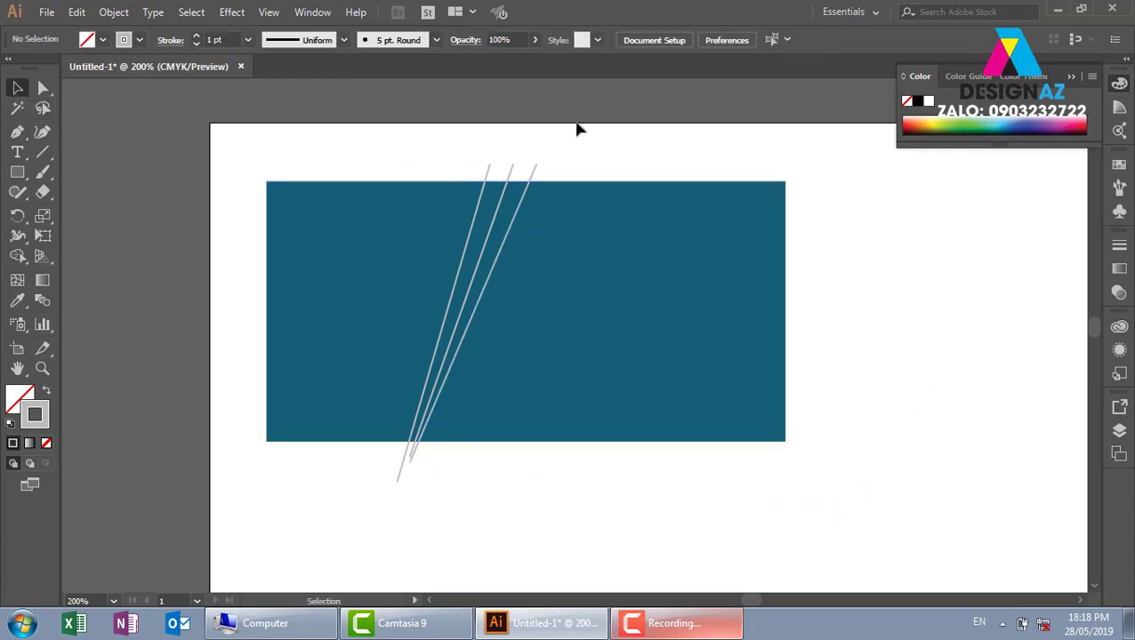
left_click_drag(482, 169, 562, 180)
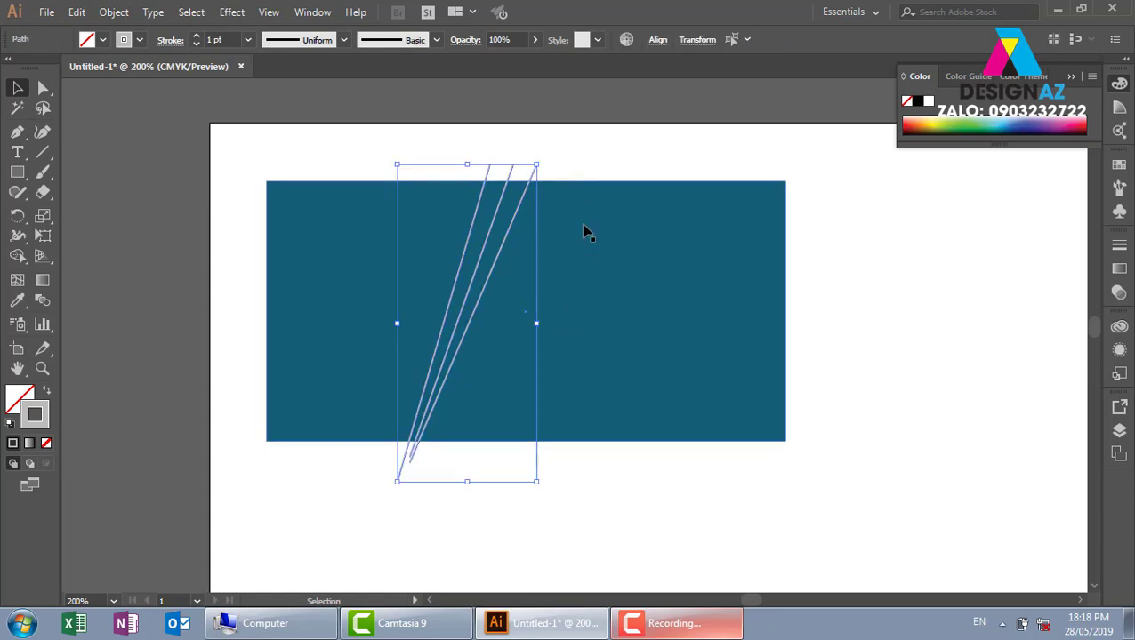
left_click(585, 164)
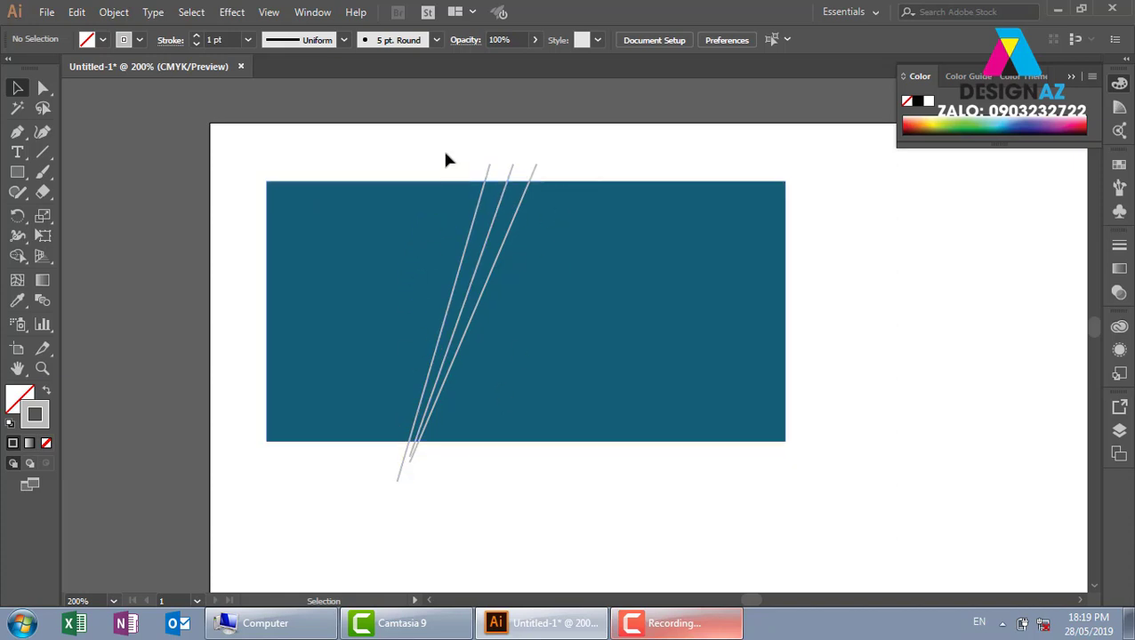
left_click_drag(443, 140, 604, 172)
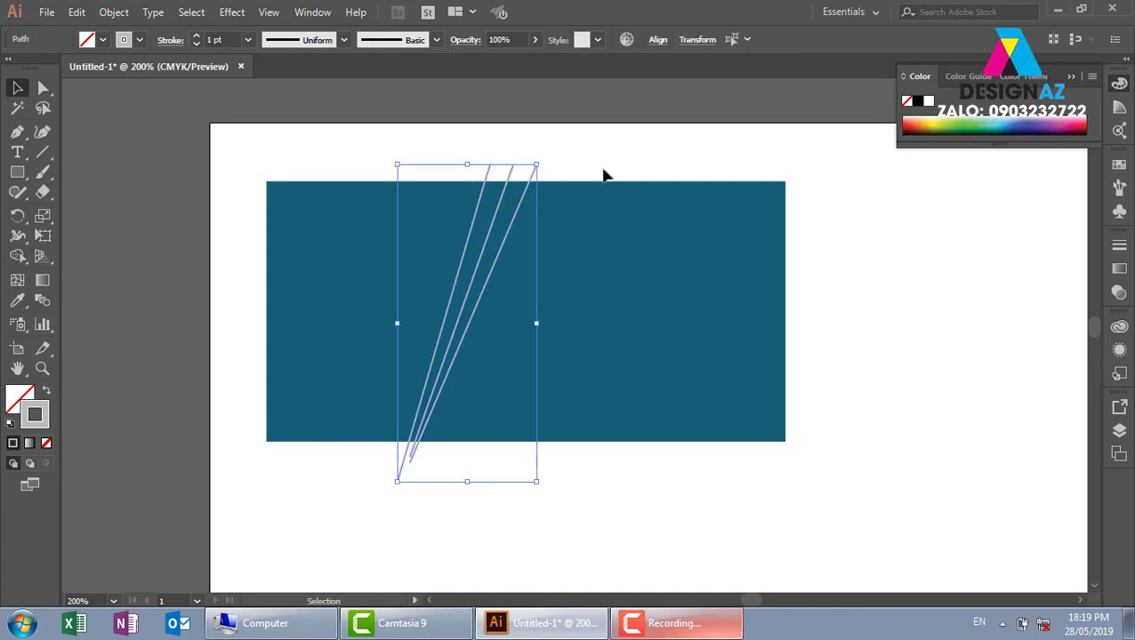
left_click(573, 156)
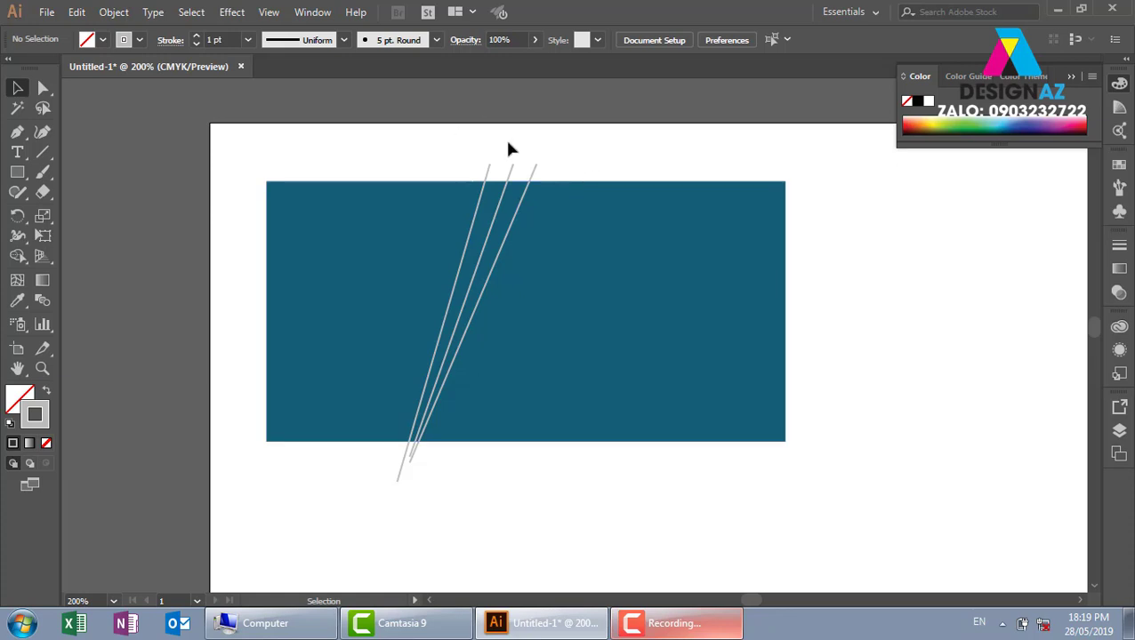
left_click_drag(443, 138, 569, 178)
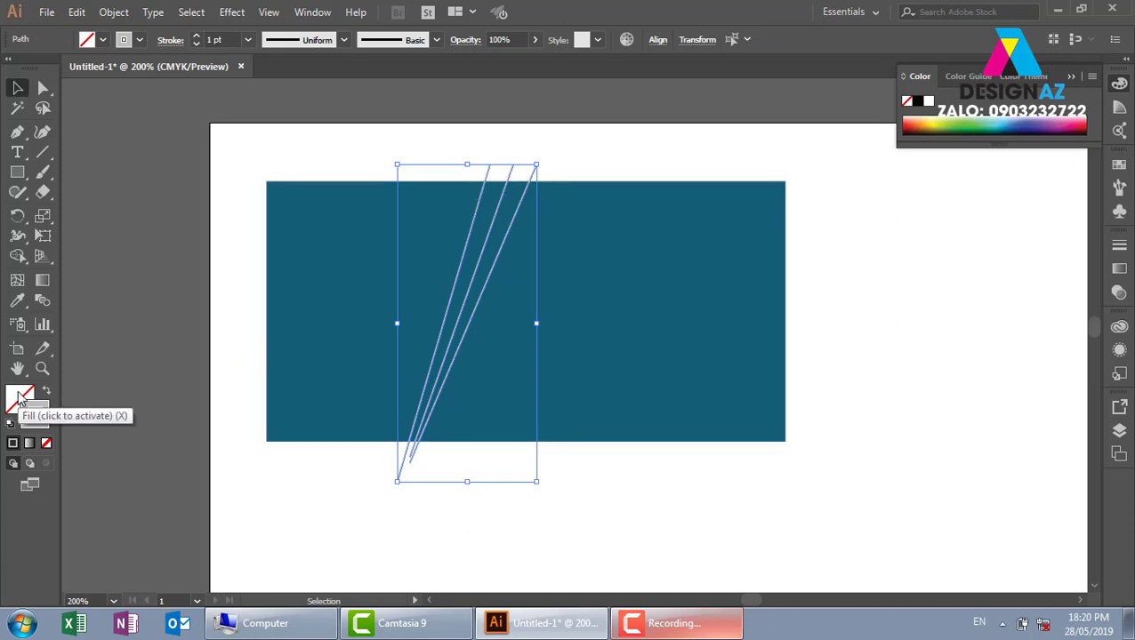
- Marquee-select the rectangle with all three lines and open the Align panel (Shift+F7)
left_click(596, 162)
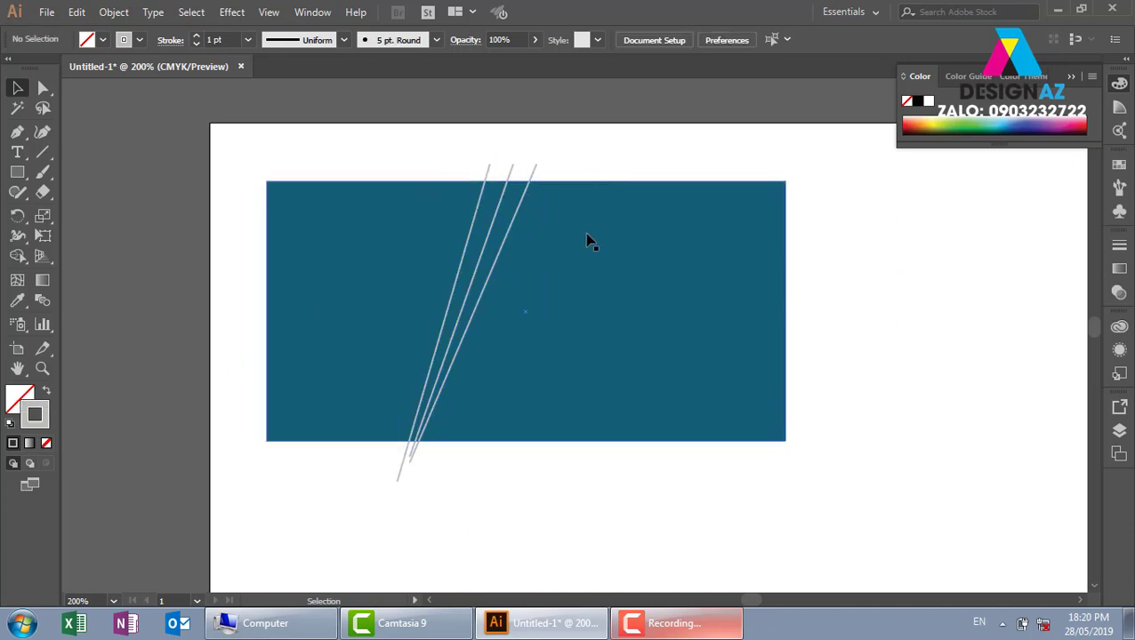
left_click(584, 233)
left_click_drag(411, 163, 633, 258)
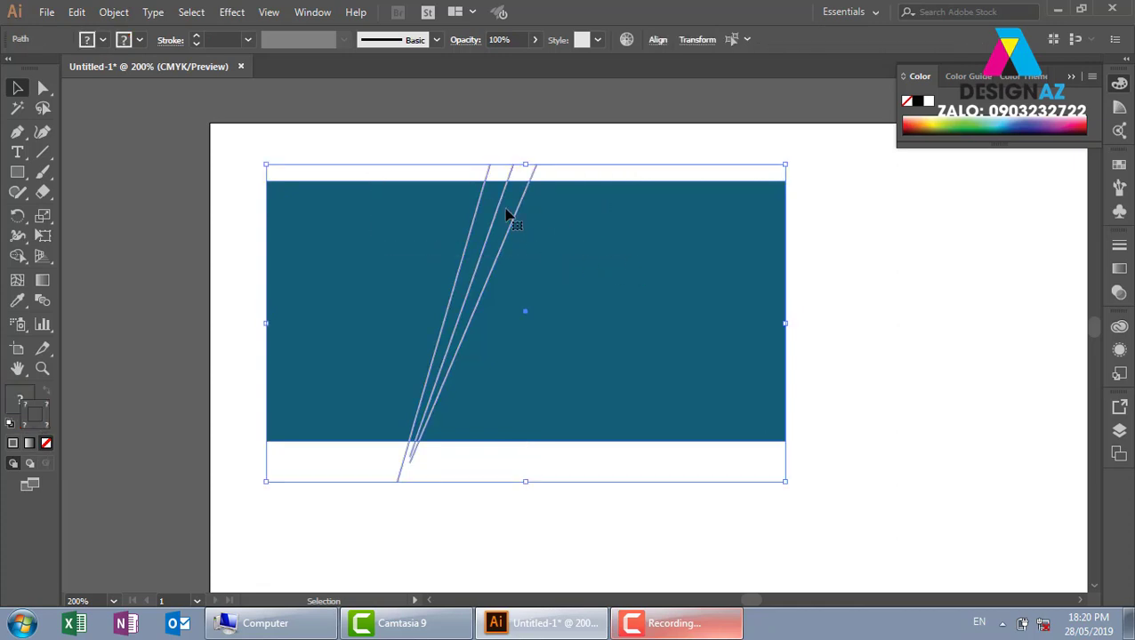
key("shift")
key("shift+F7")
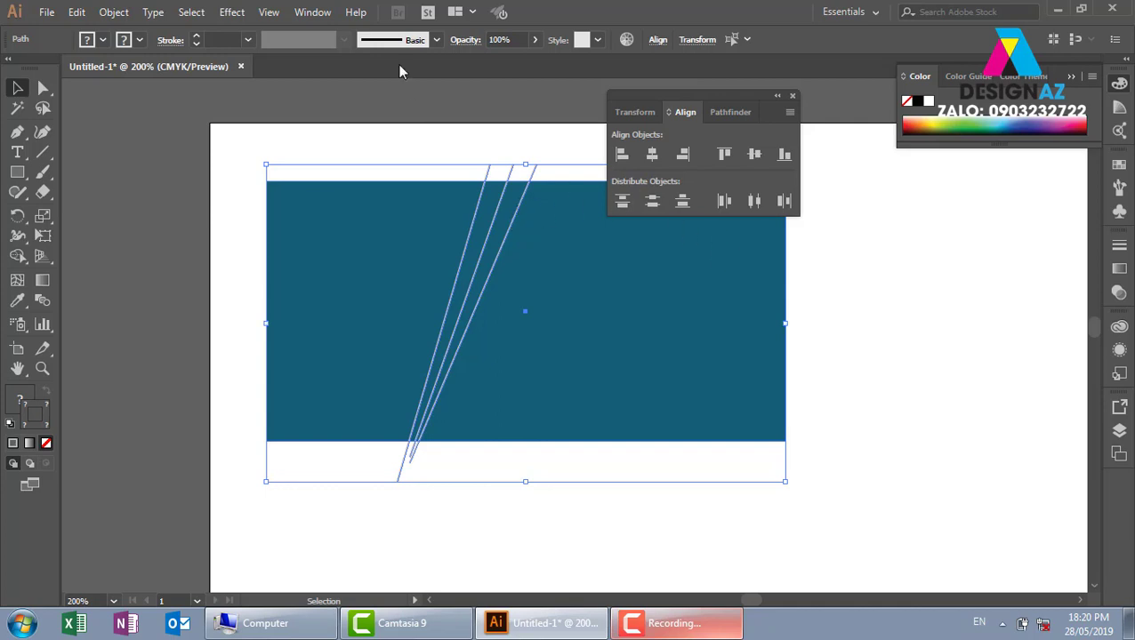
- Reselect everything and move the Align panel off the artwork to the right
left_click(315, 13)
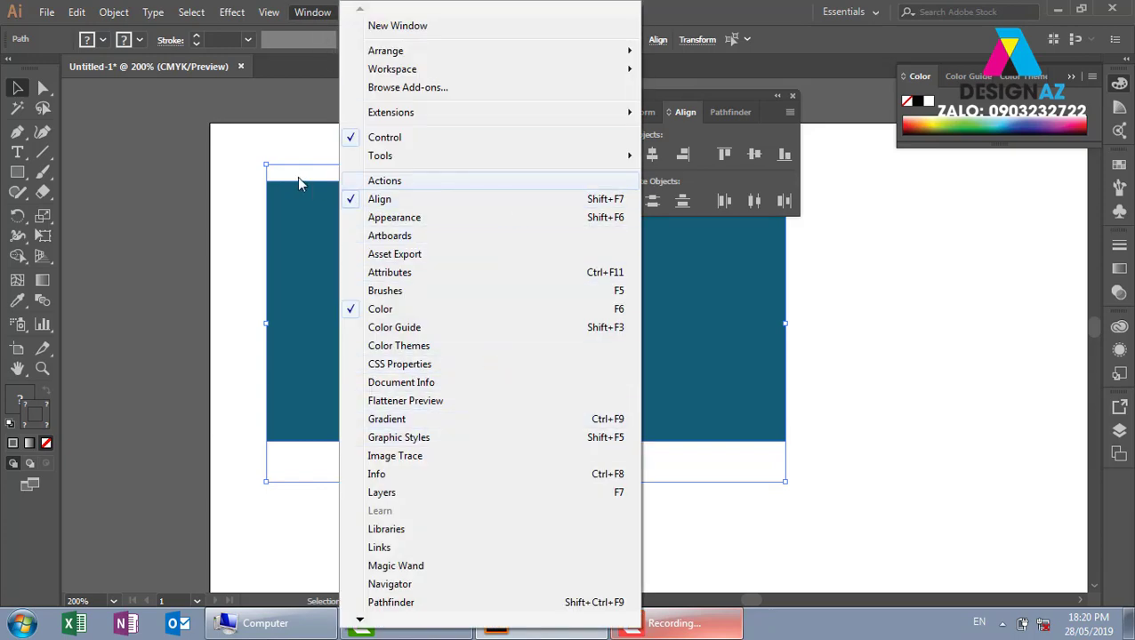
left_click(218, 155)
key("ctrl+a")
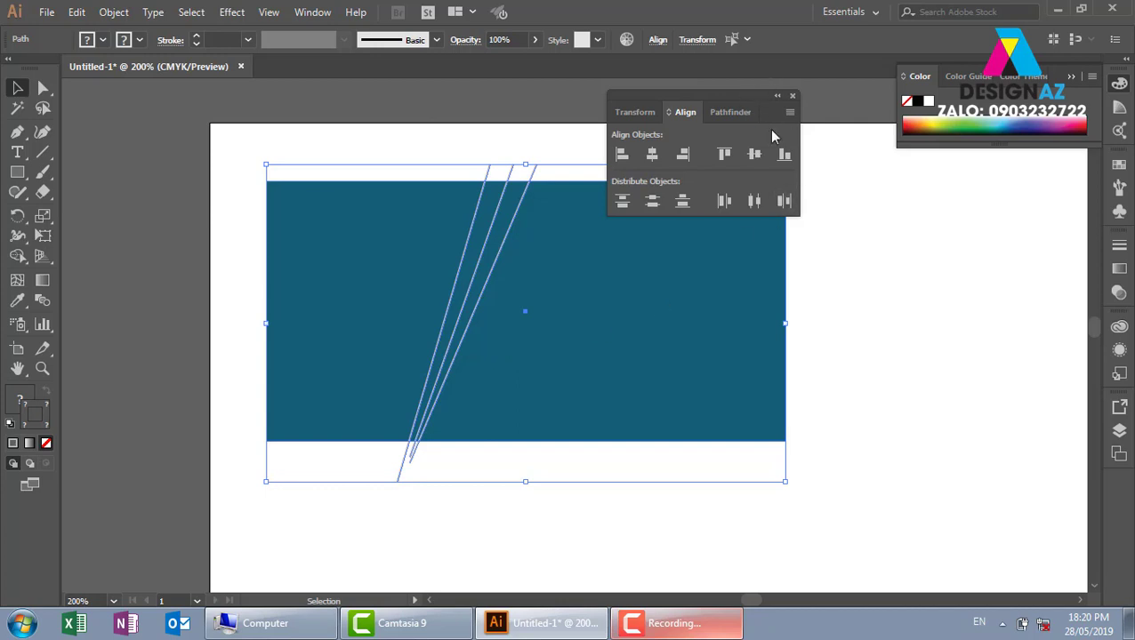
left_click_drag(740, 95, 949, 186)
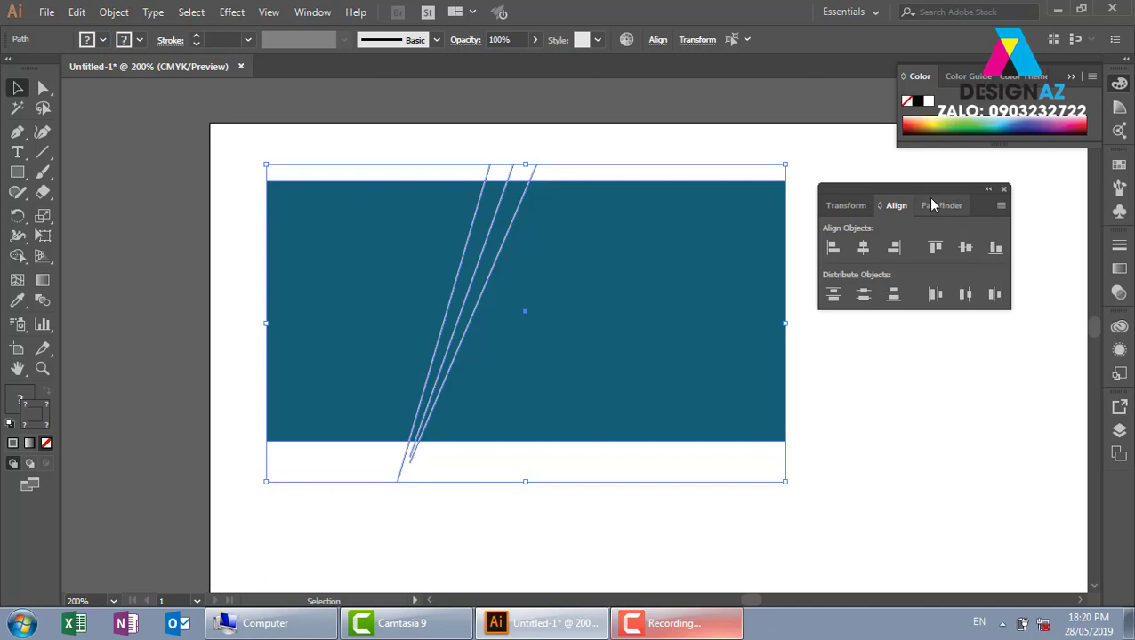
- Switch the docked panel group from Align to the Pathfinder options, checking Transform values along the way
left_click_drag(932, 196, 920, 196)
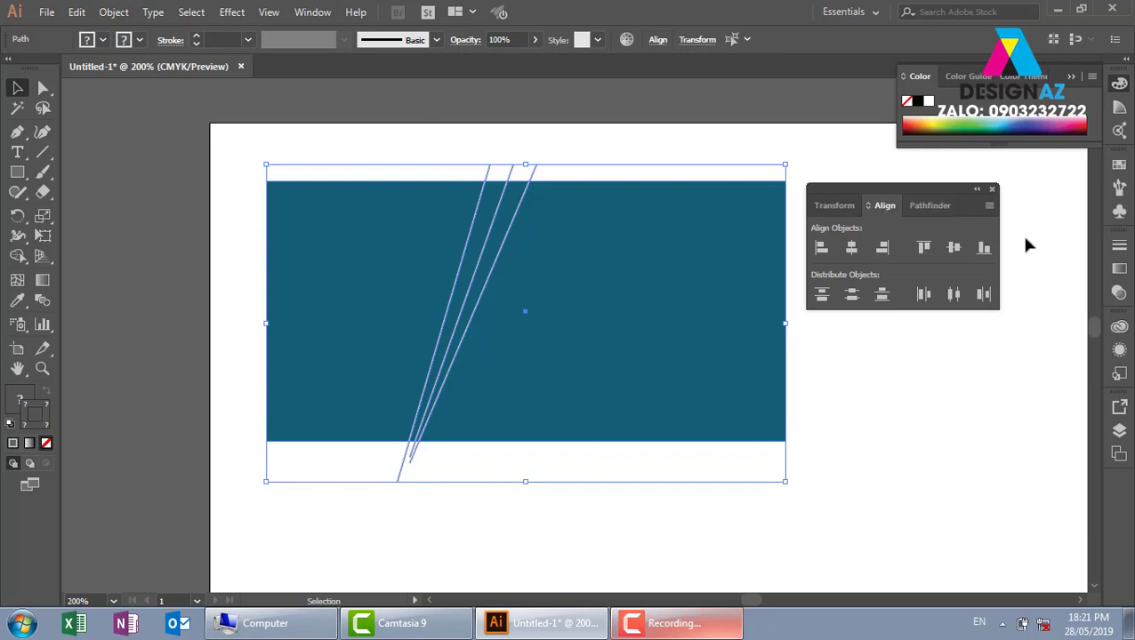
left_click(836, 205)
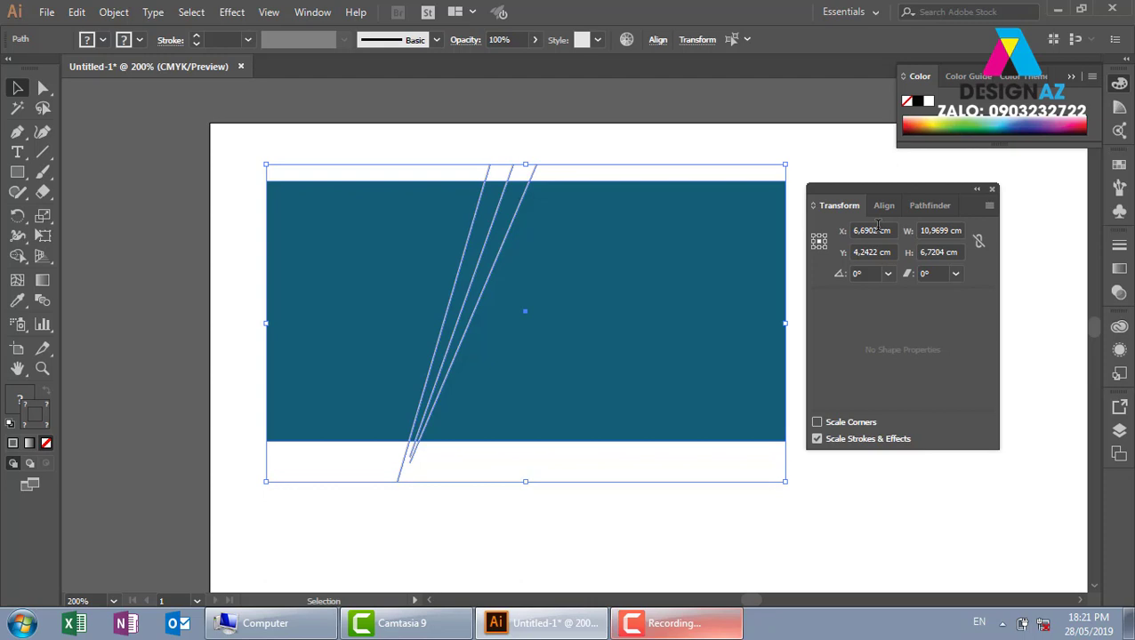
left_click(927, 208)
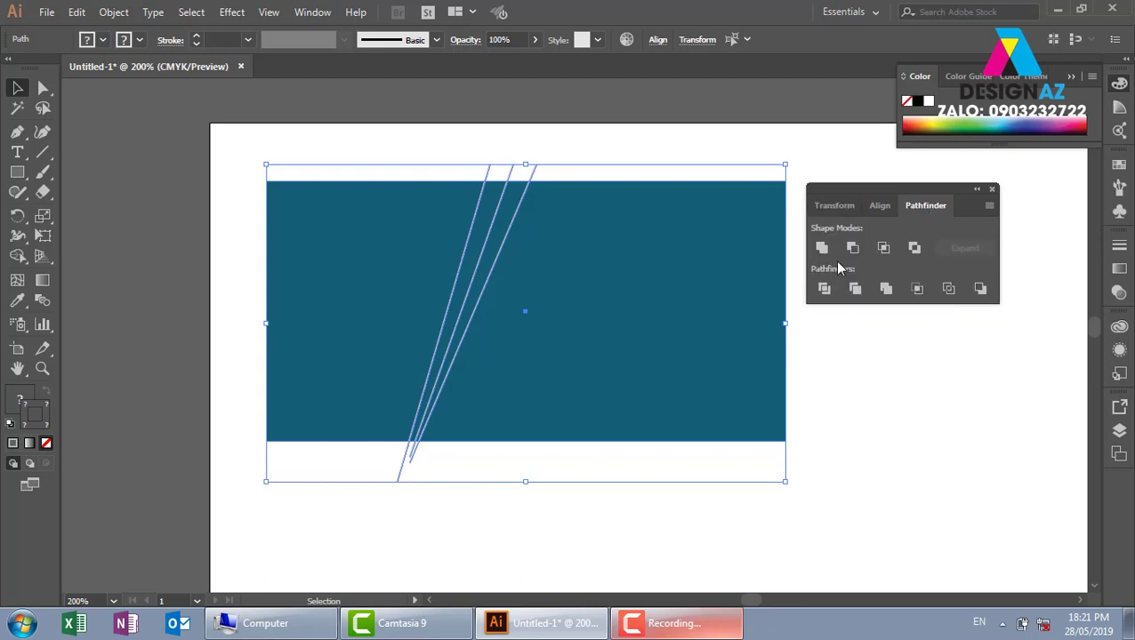
left_click(880, 206)
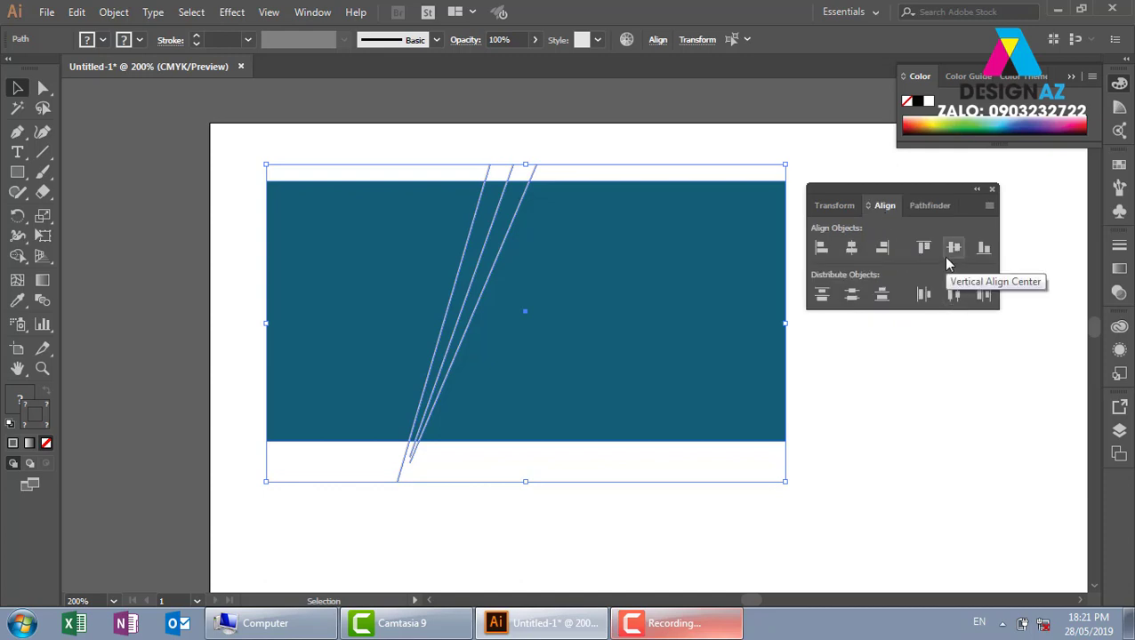
left_click(930, 205)
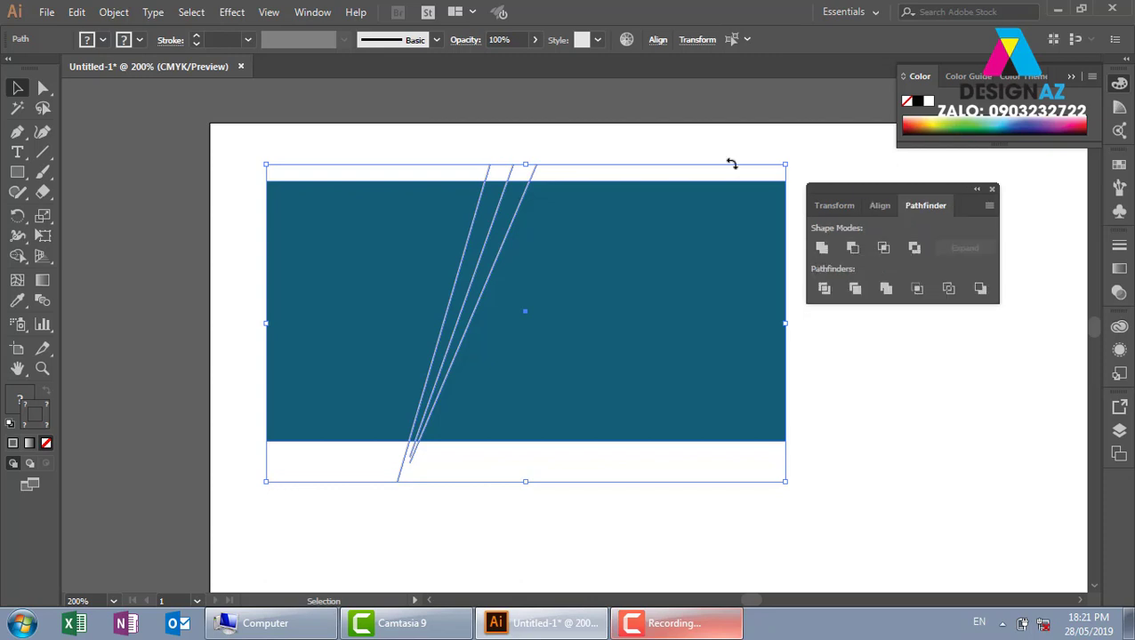
left_click(313, 11)
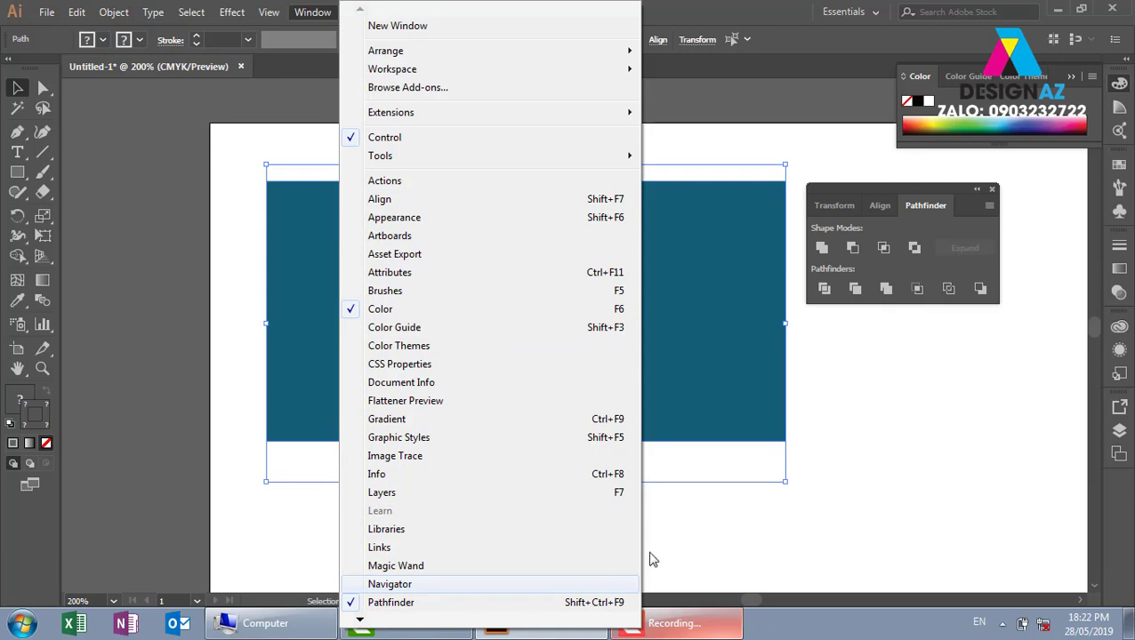
left_click(921, 182)
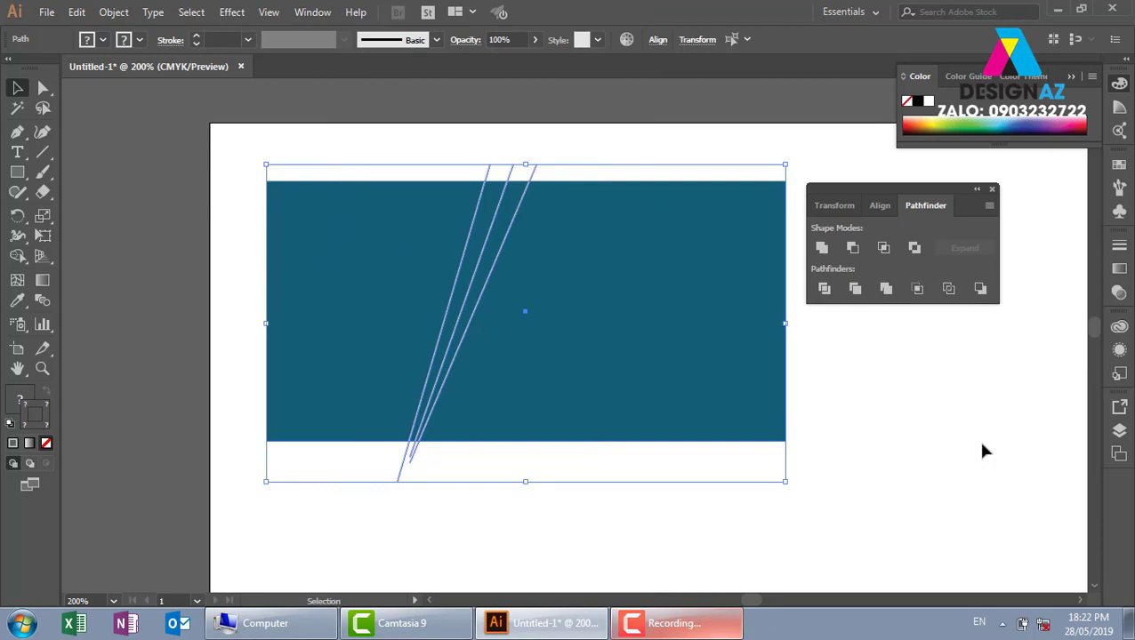
- Apply Pathfinder Divide to cut the teal banner along the three lines, then ungroup the pieces
left_click(824, 289)
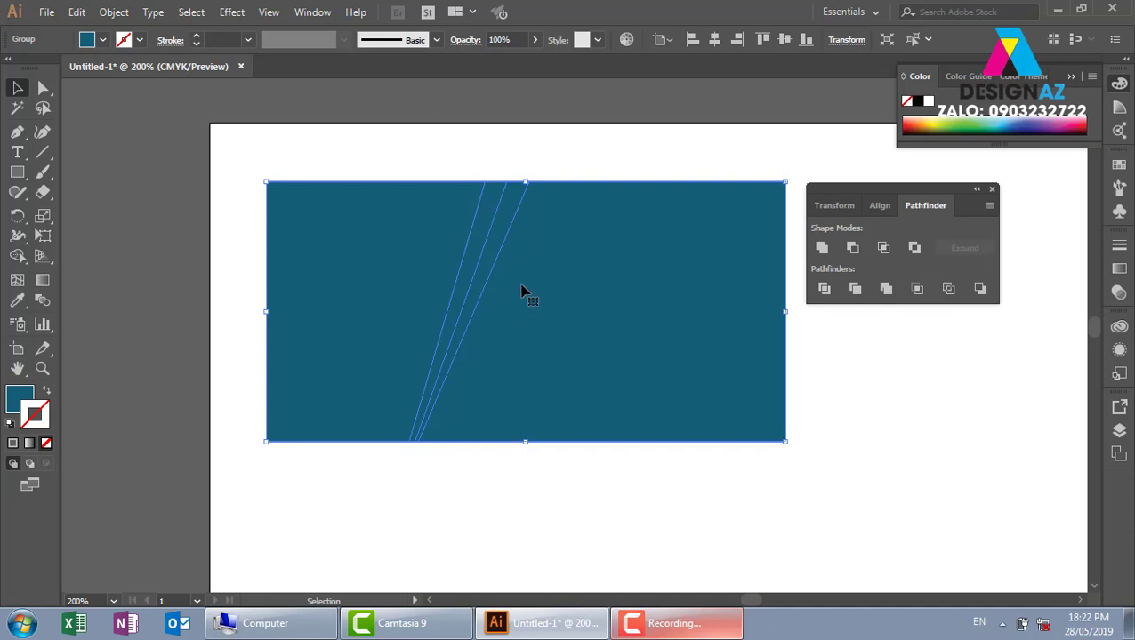
right_click(678, 300)
left_click(736, 422)
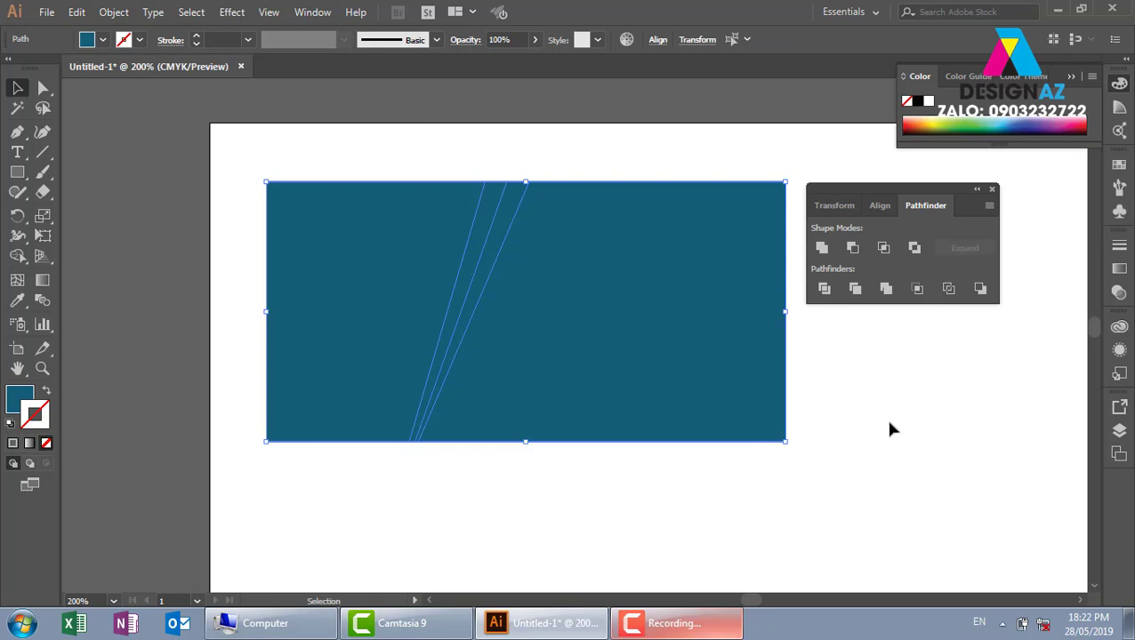
left_click(882, 444)
left_click_drag(609, 323, 701, 367)
left_click_drag(502, 253, 553, 181)
left_click_drag(489, 223, 427, 227)
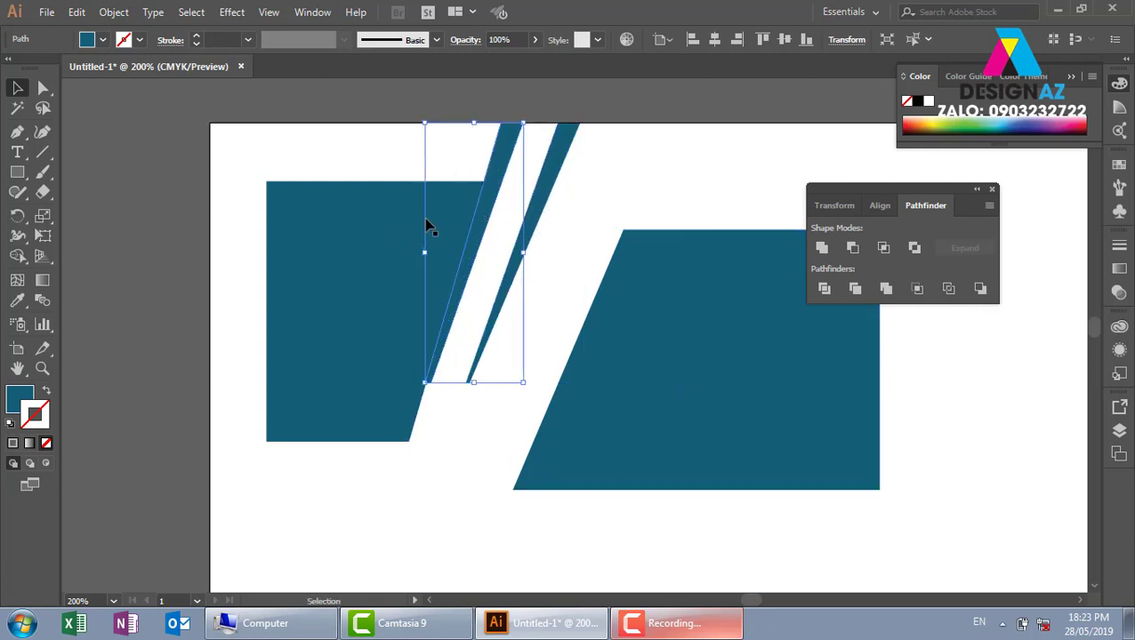
left_click_drag(359, 249, 308, 209)
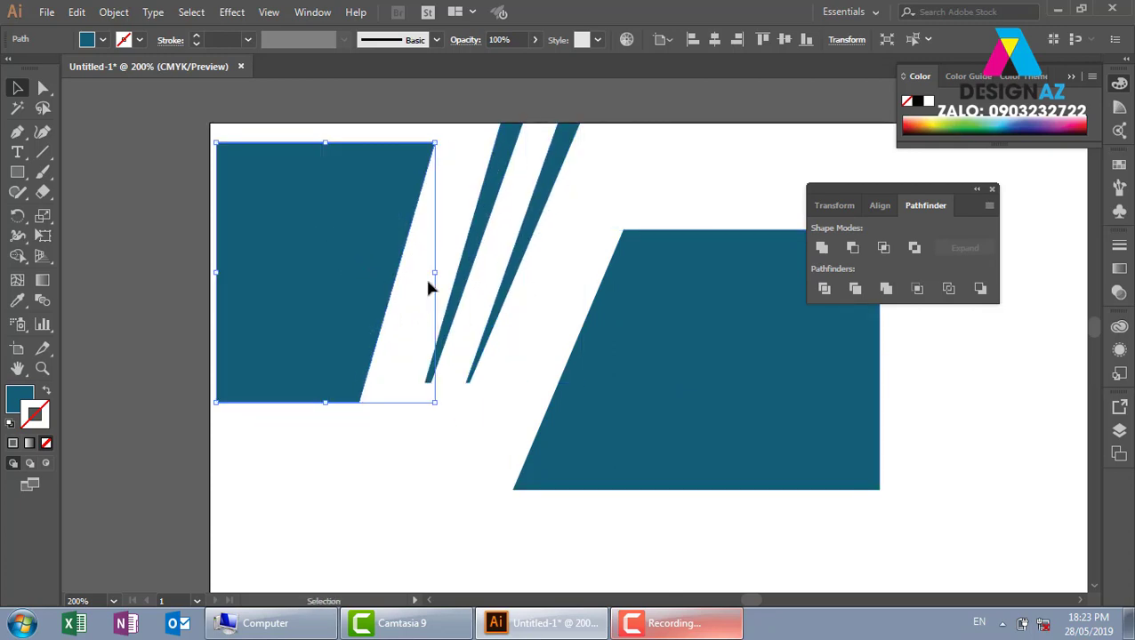
key("ctrl+z")
key("ctrl+z")
key("ctrl+z")
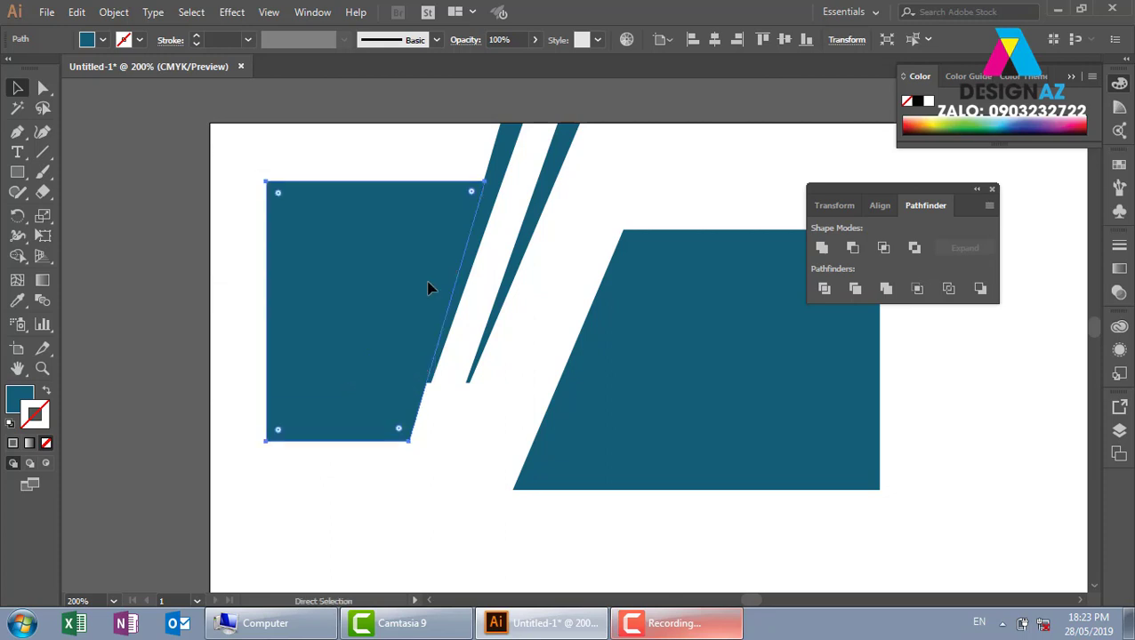
key("ctrl+z")
key("ctrl+z")
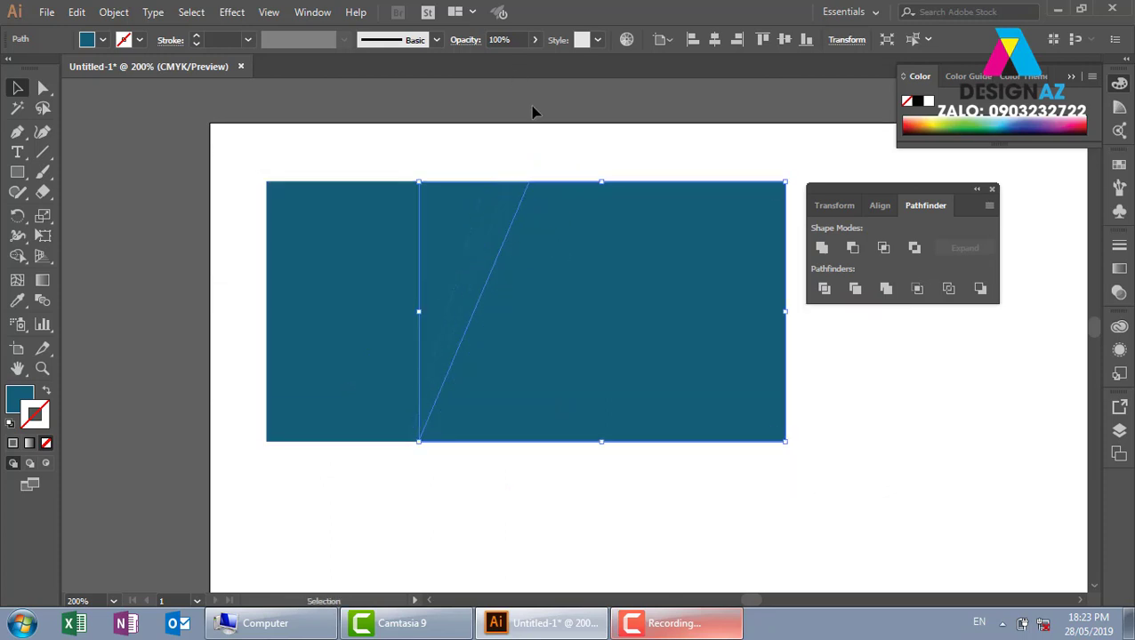
left_click(575, 152)
key("ctrl+shift+z")
key("ctrl+shift+z")
key("ctrl+shift+z")
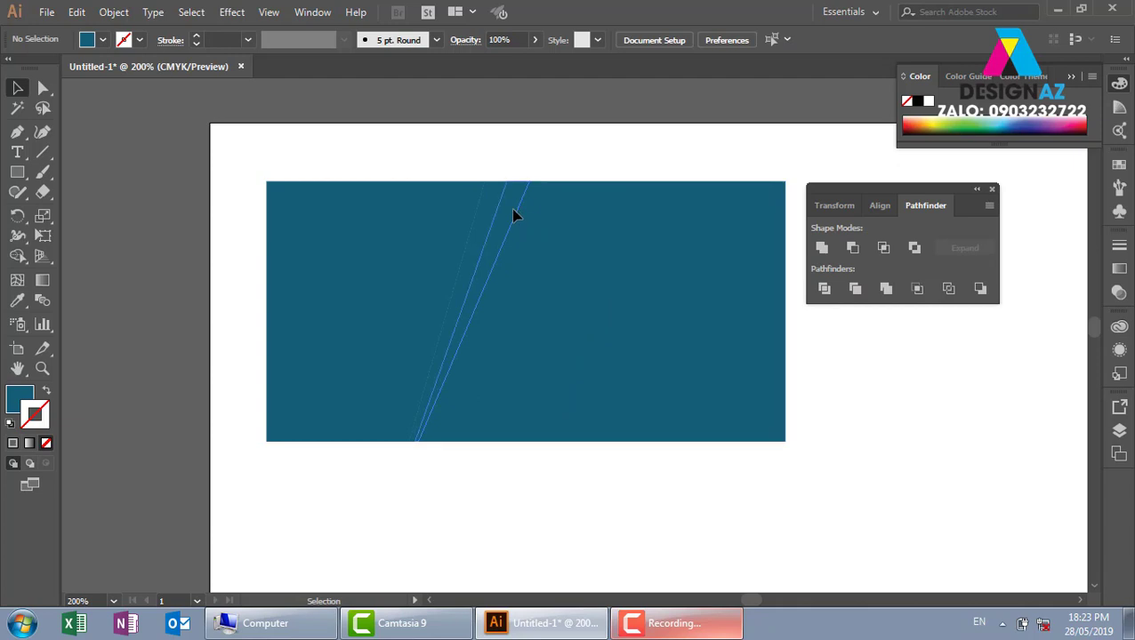
- Recolour the first diagonal strip a lighter teal in the Color Picker
double_click(14, 402)
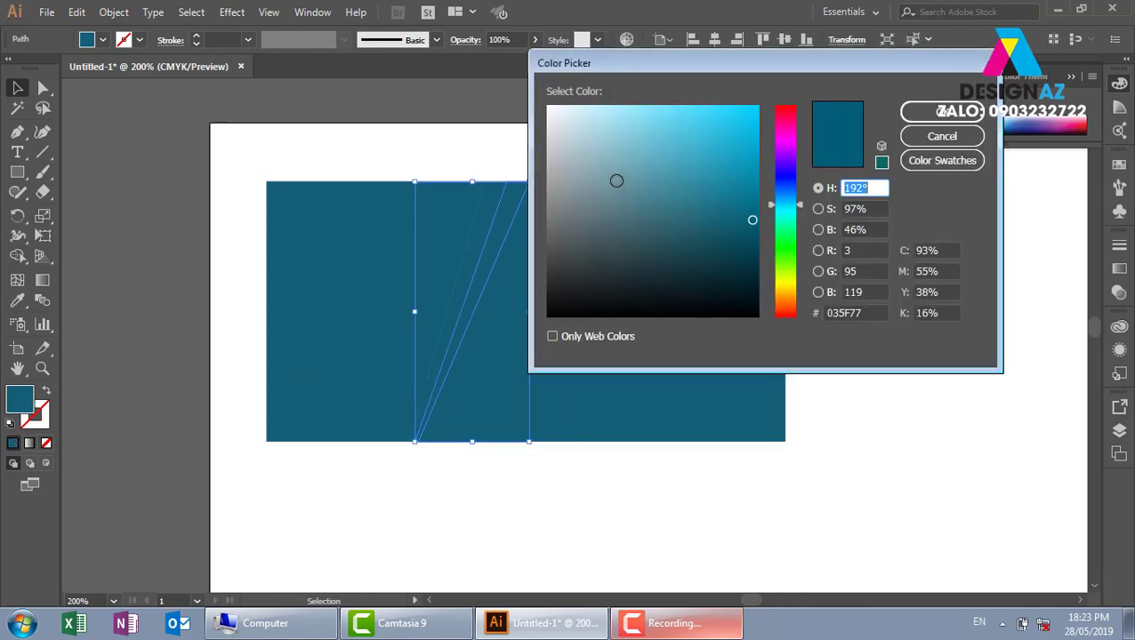
left_click(733, 185)
left_click(933, 111)
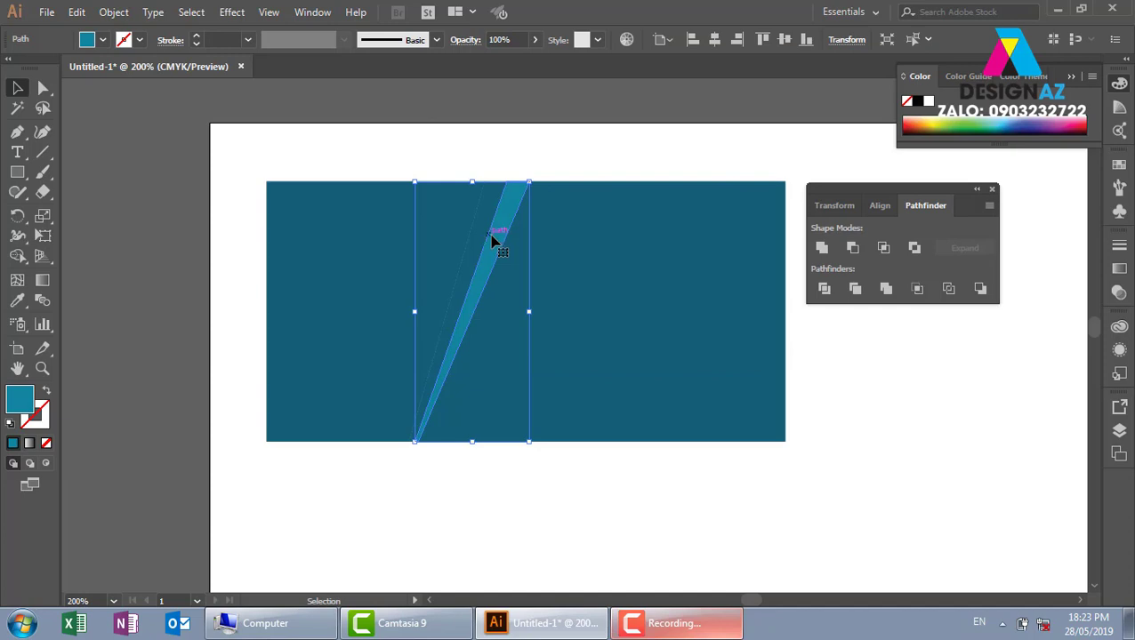
left_click(530, 176)
- Give the second diagonal strip the sampled teal, then lighten it to a lighter blue
left_click(486, 206)
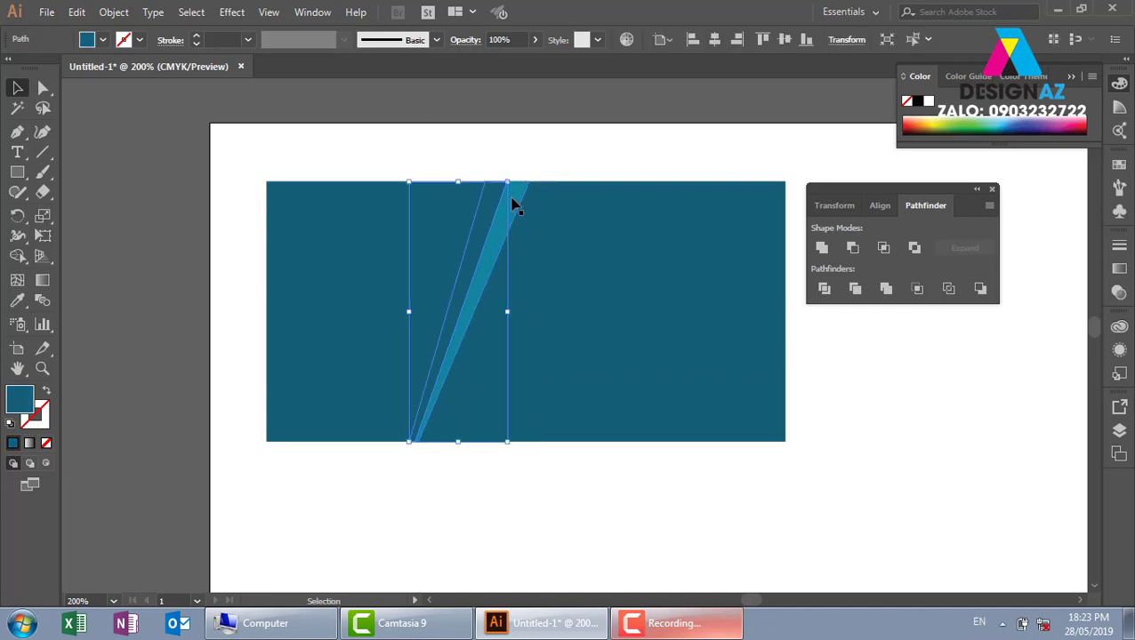
key("i")
left_click(513, 208)
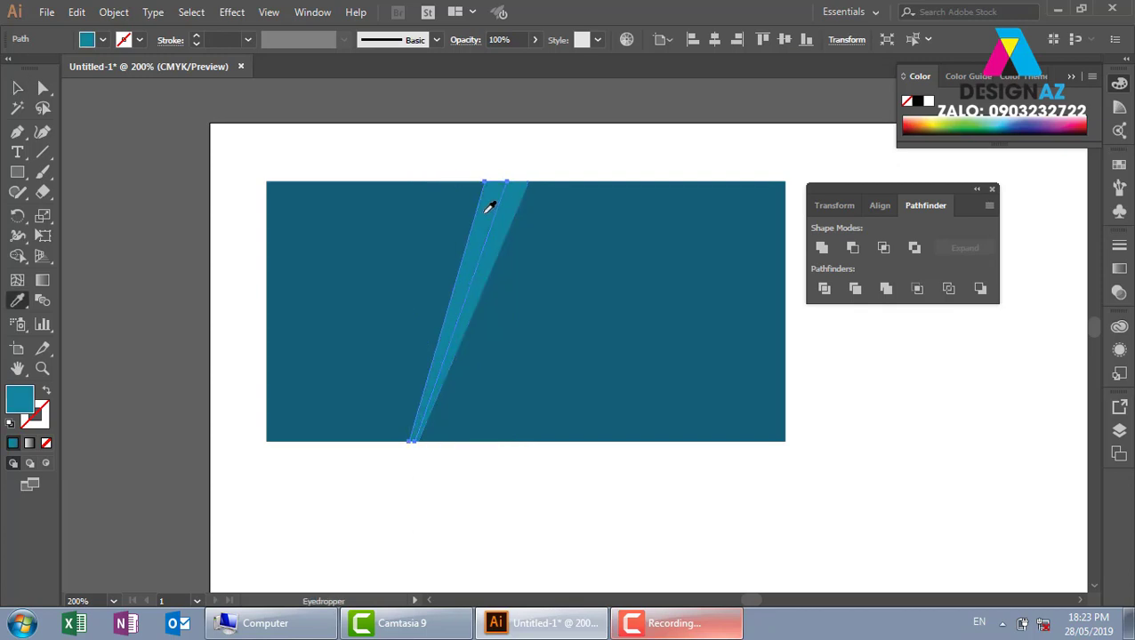
double_click(21, 399)
left_click(707, 161)
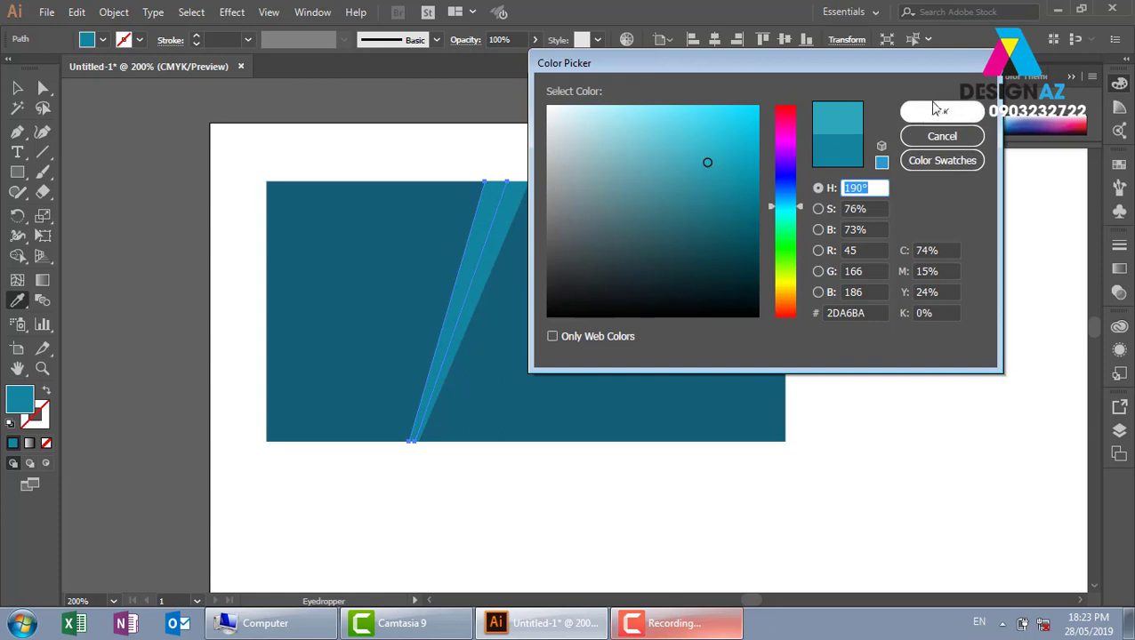
left_click(939, 110)
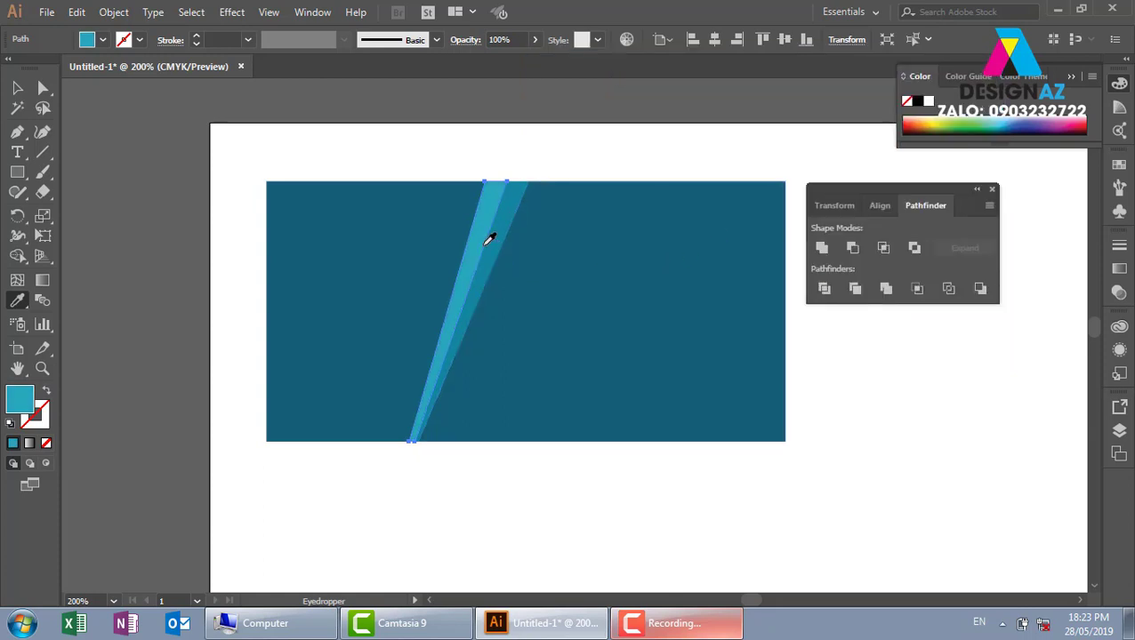
left_click(17, 88)
- Fill the left dark-blue piece with the strip's light blue, then make it an even paler blue
key("ctrl+shift+a")
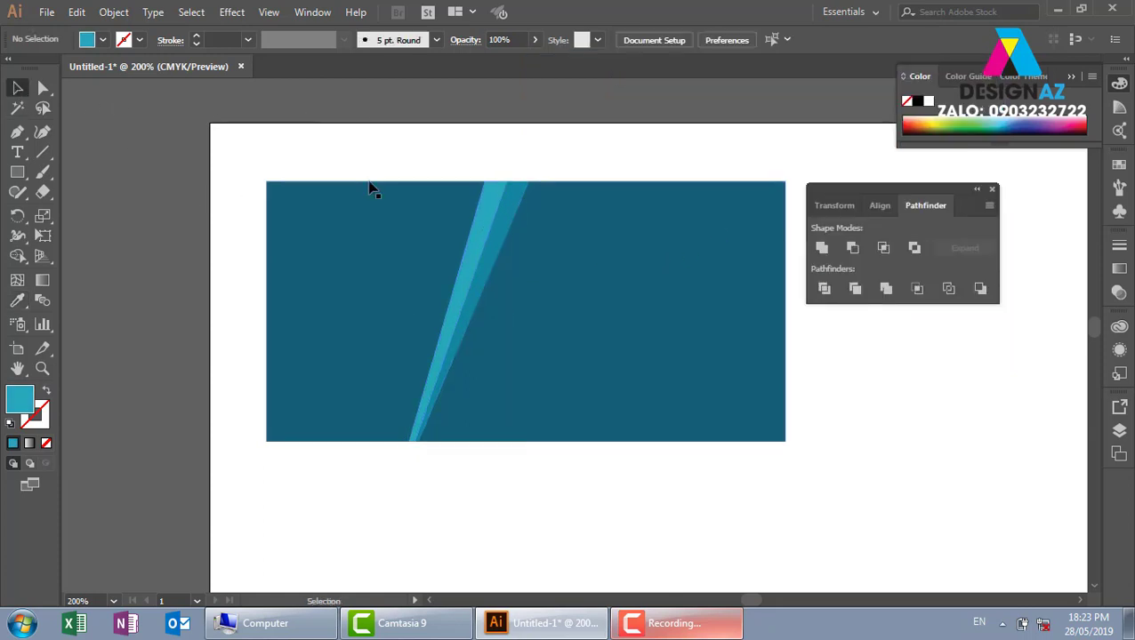
left_click(360, 235)
key("i")
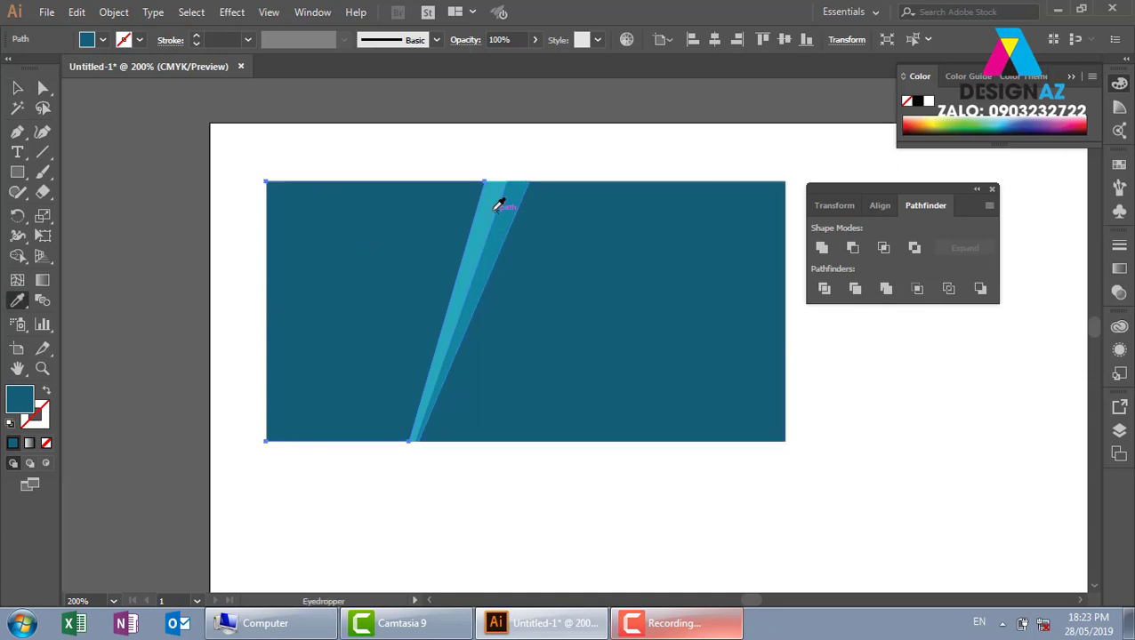
left_click(499, 206)
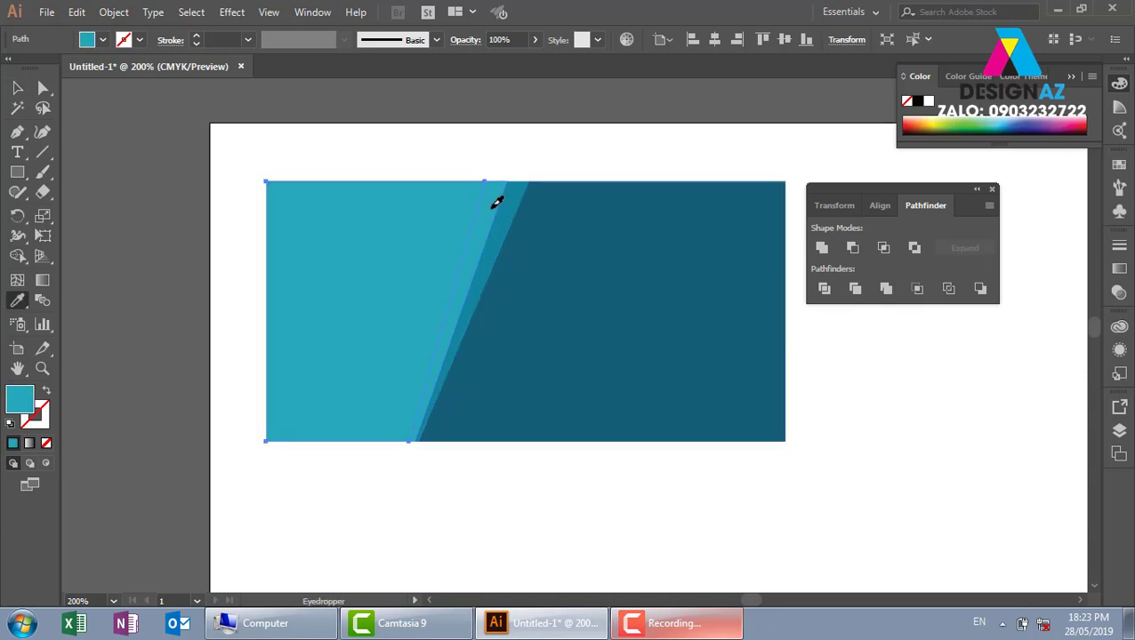
double_click(29, 405)
left_click(638, 122)
left_click(939, 110)
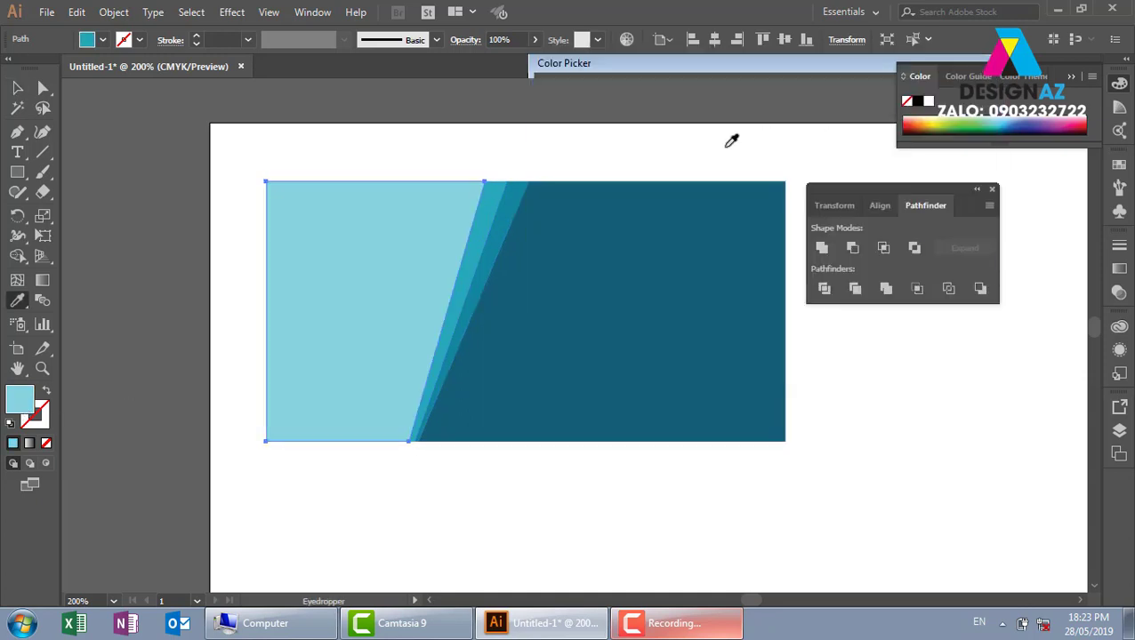
left_click(17, 87)
left_click(572, 143)
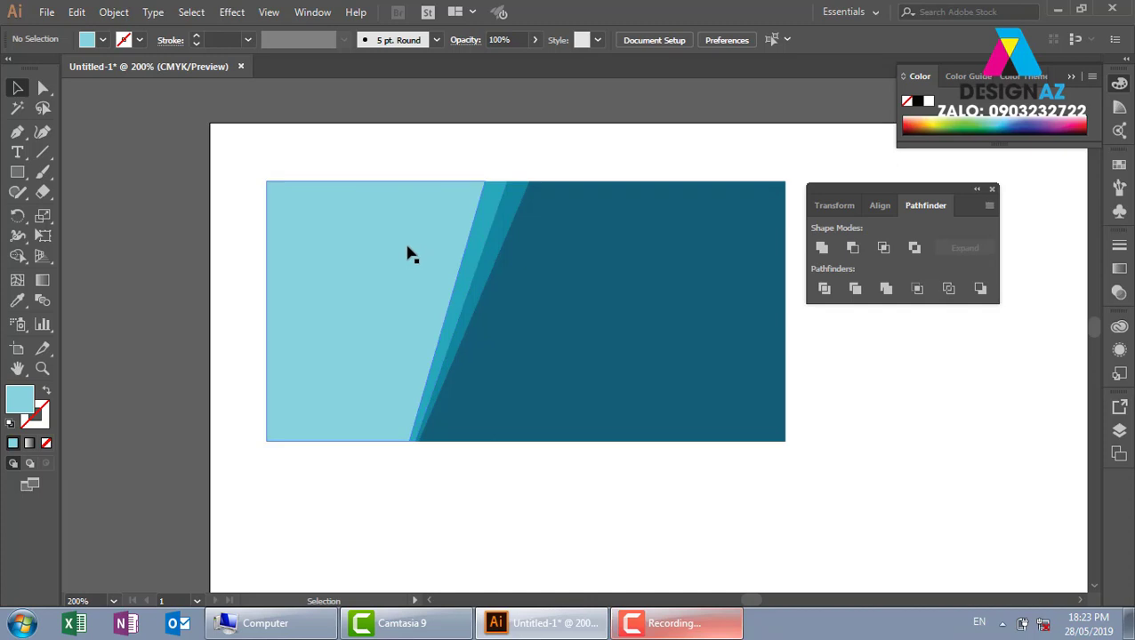
- Select the pale blue left piece, then deselect it
left_click(382, 265)
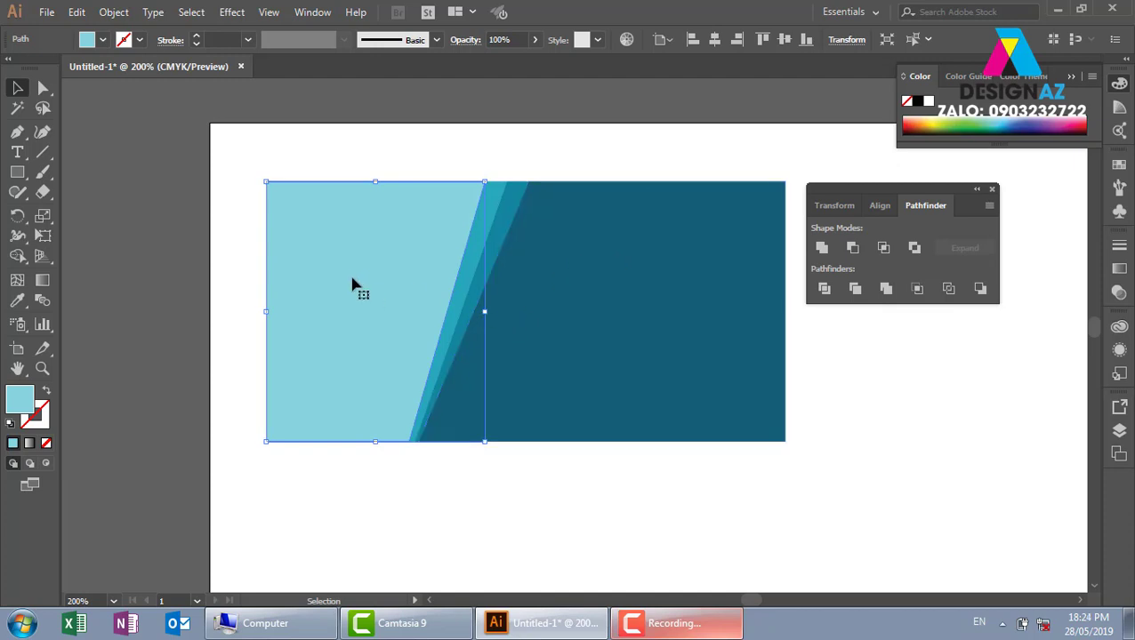
left_click(449, 144)
- Place the image 37241_00_splash_original_1200 from E:\thuvienanh\anhwweb into the document
left_click(46, 11)
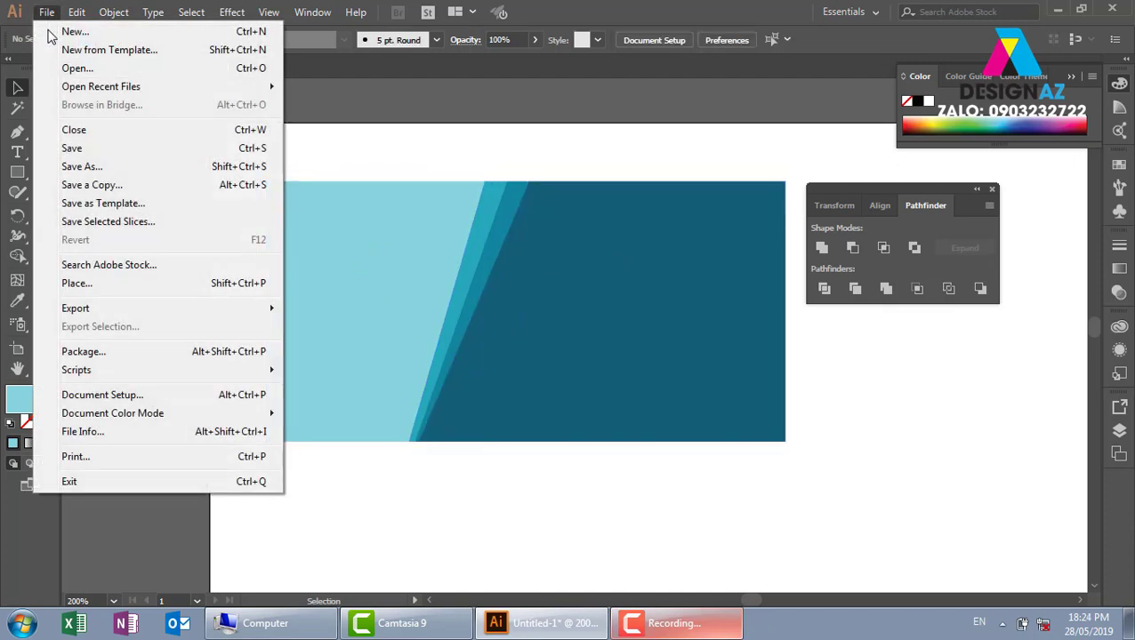
key("shift+ctrl+p")
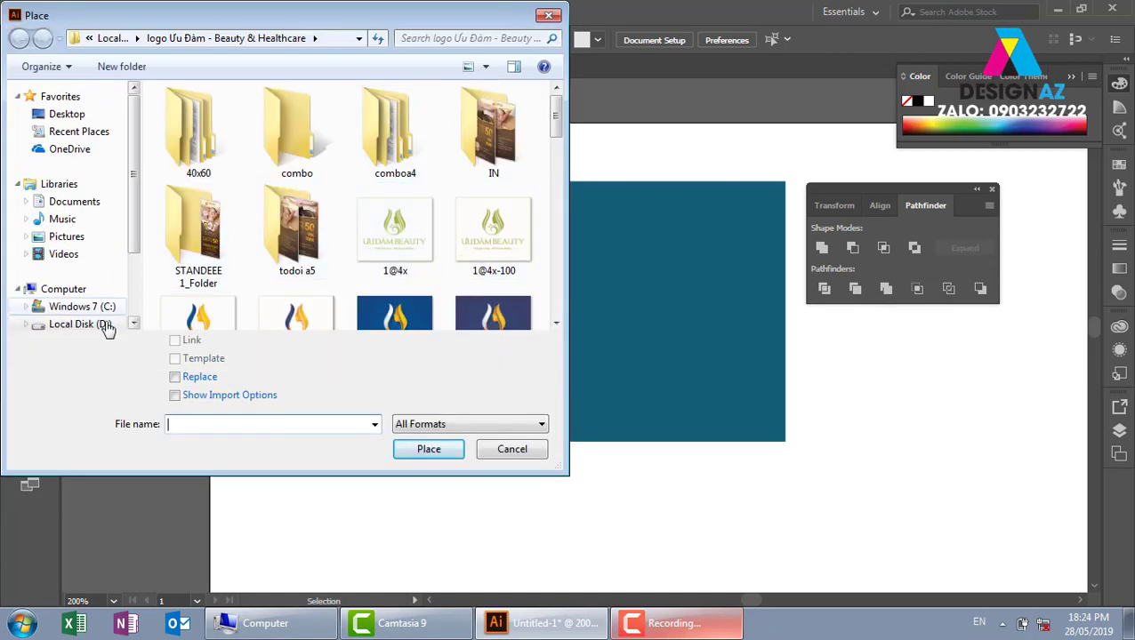
scroll(135, 222, "down", 1)
left_click(111, 298)
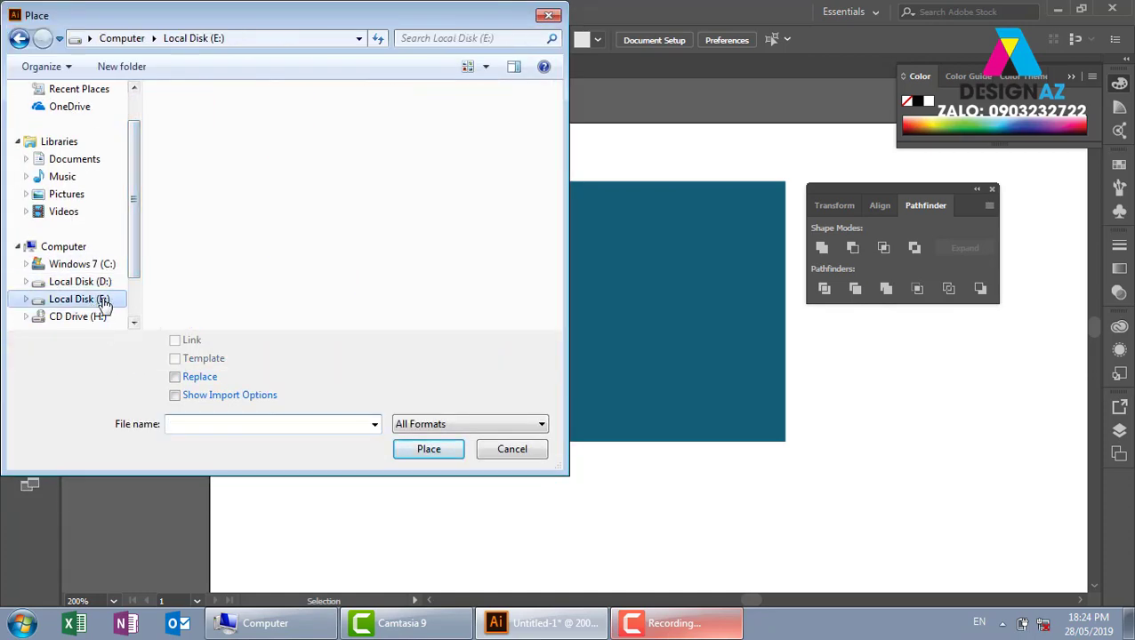
left_click(320, 201)
scroll(321, 201, "down", 5)
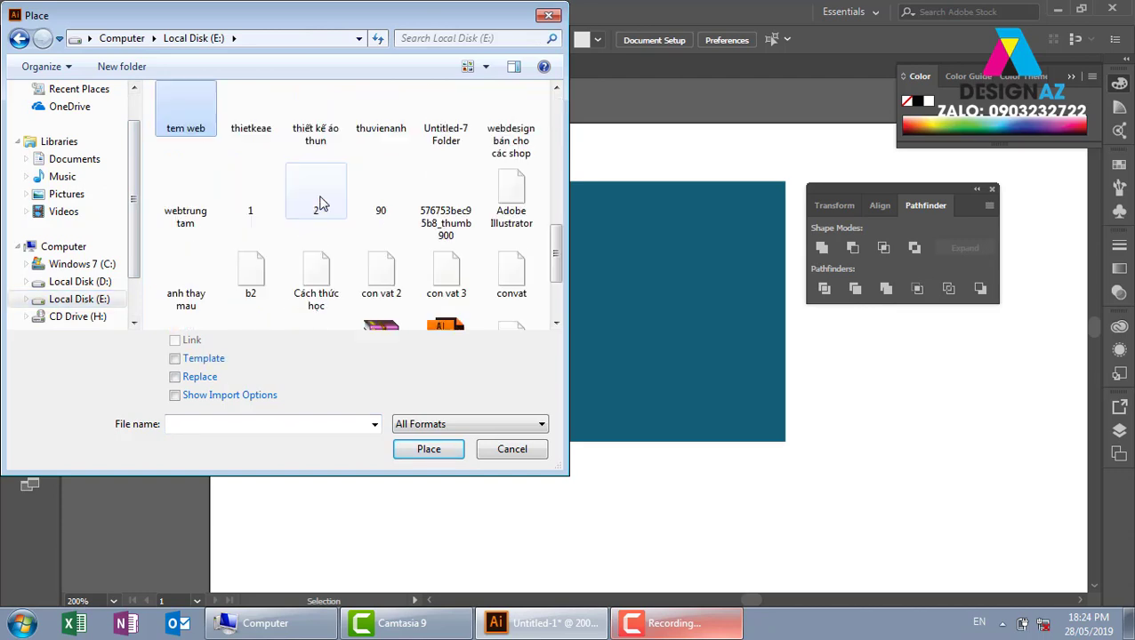
double_click(383, 127)
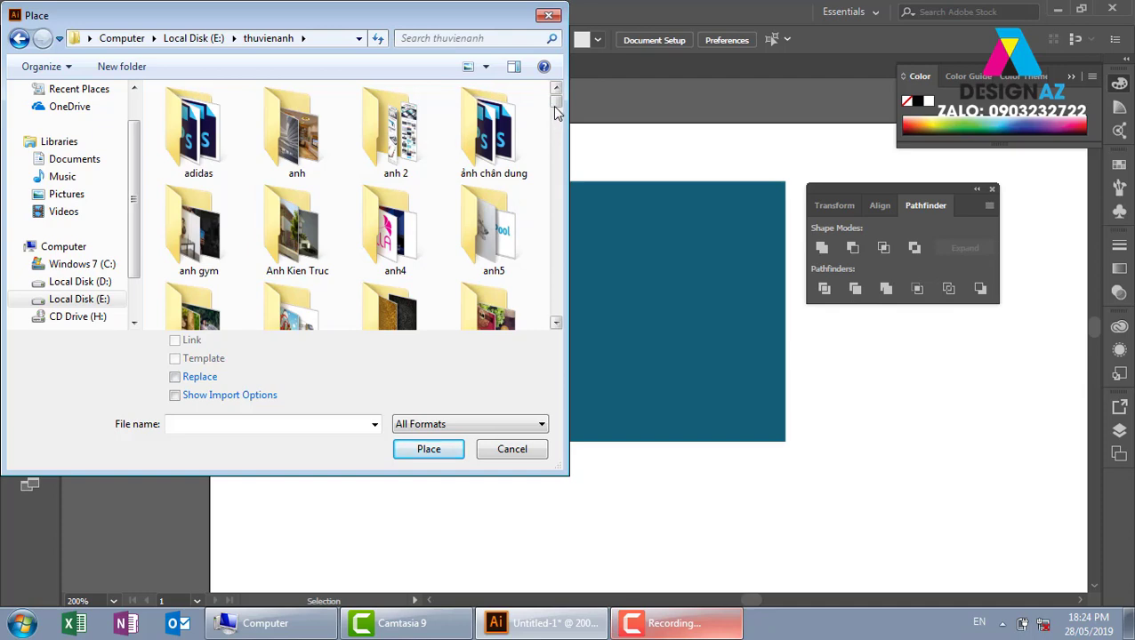
scroll(396, 116, "down", 2)
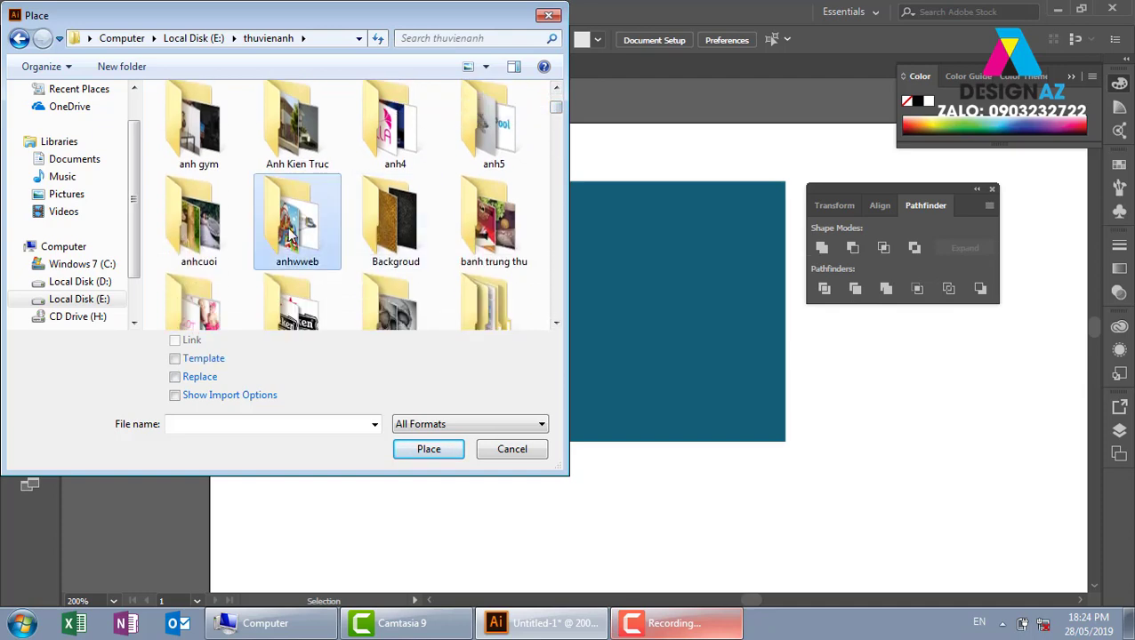
double_click(318, 224)
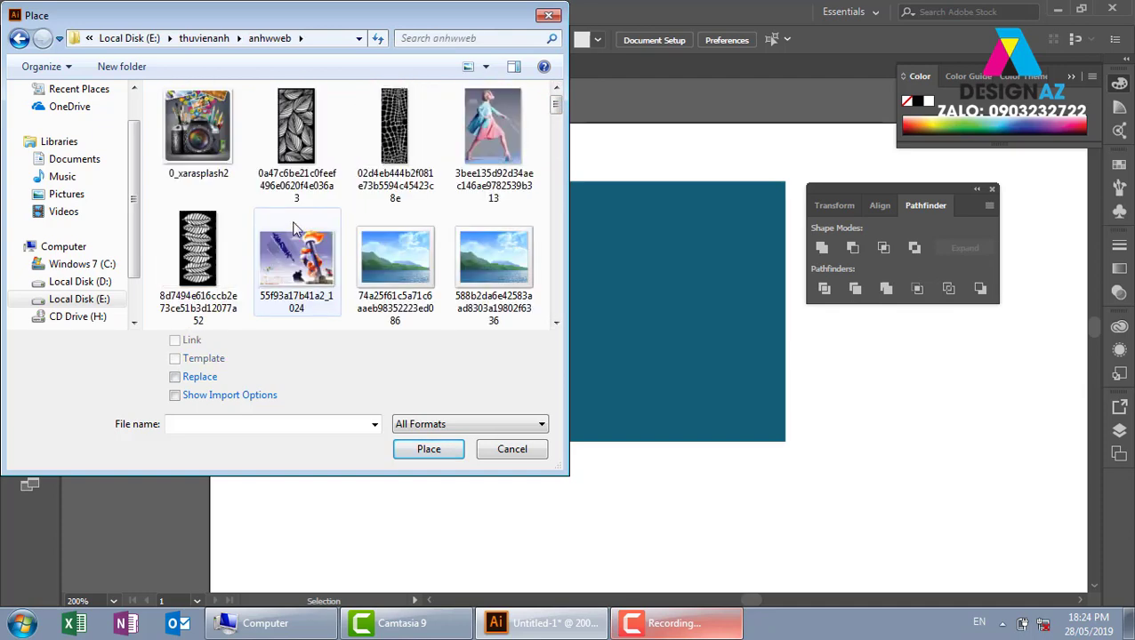
left_click(556, 324)
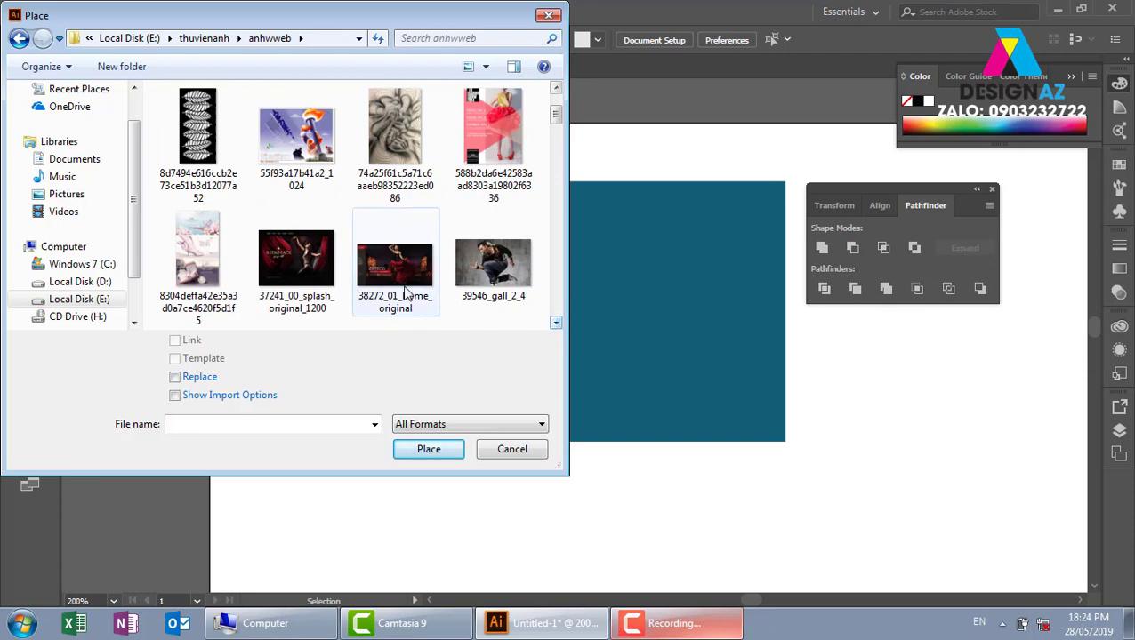
left_click(302, 266)
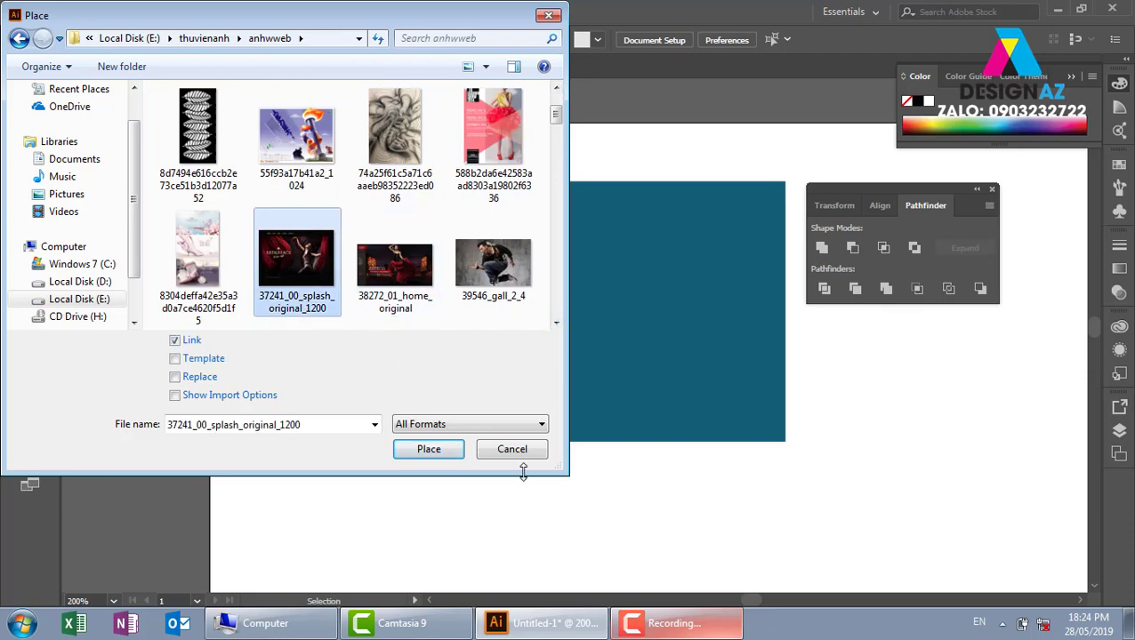
left_click(428, 449)
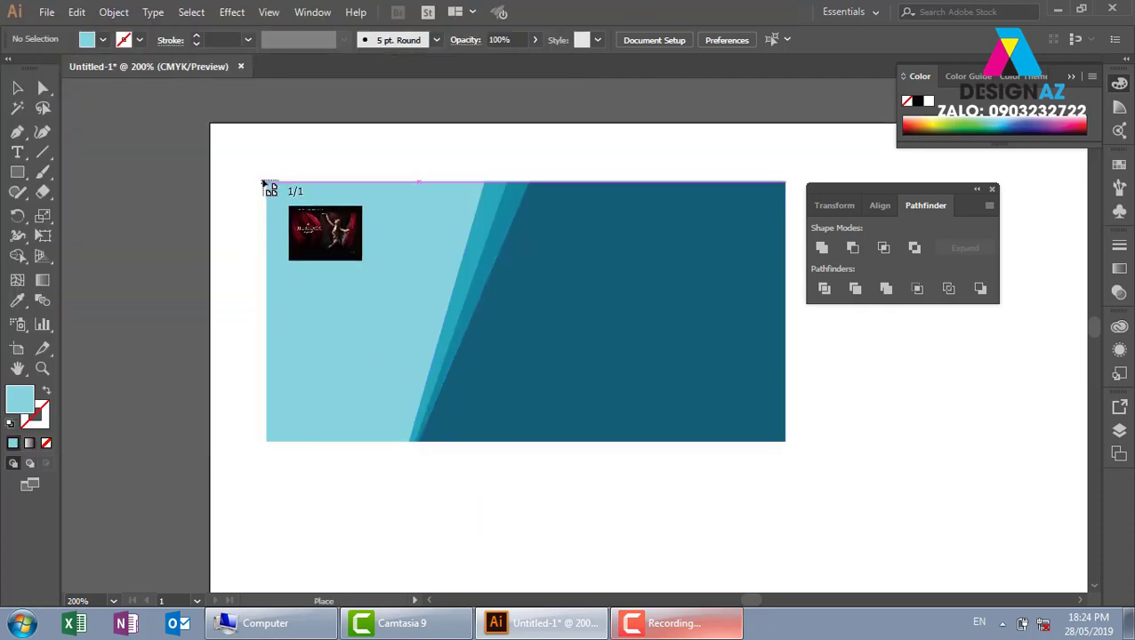
- Position the photo over the banner's left side and nudge the blue stripe's top corner left
left_click_drag(255, 176, 637, 469)
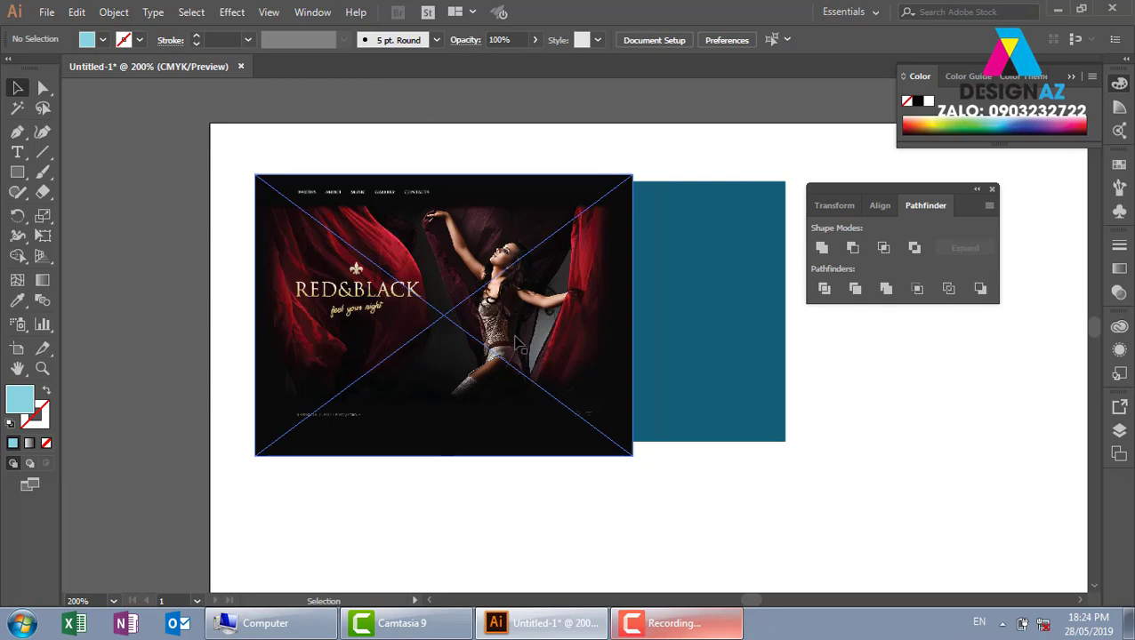
key("ctrl")
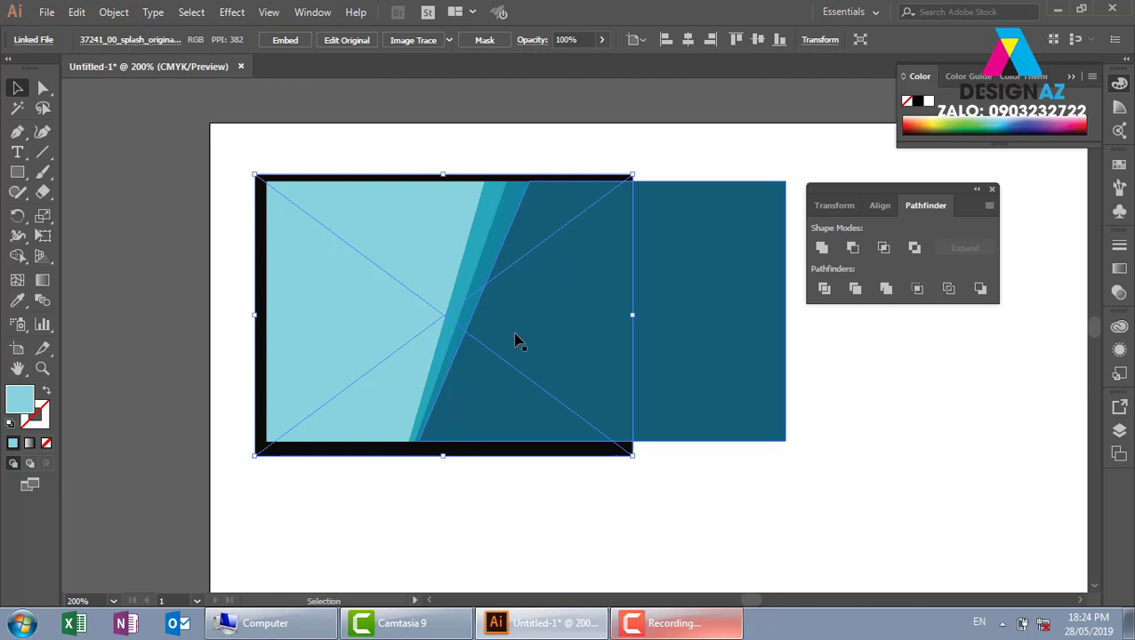
key("ctrl")
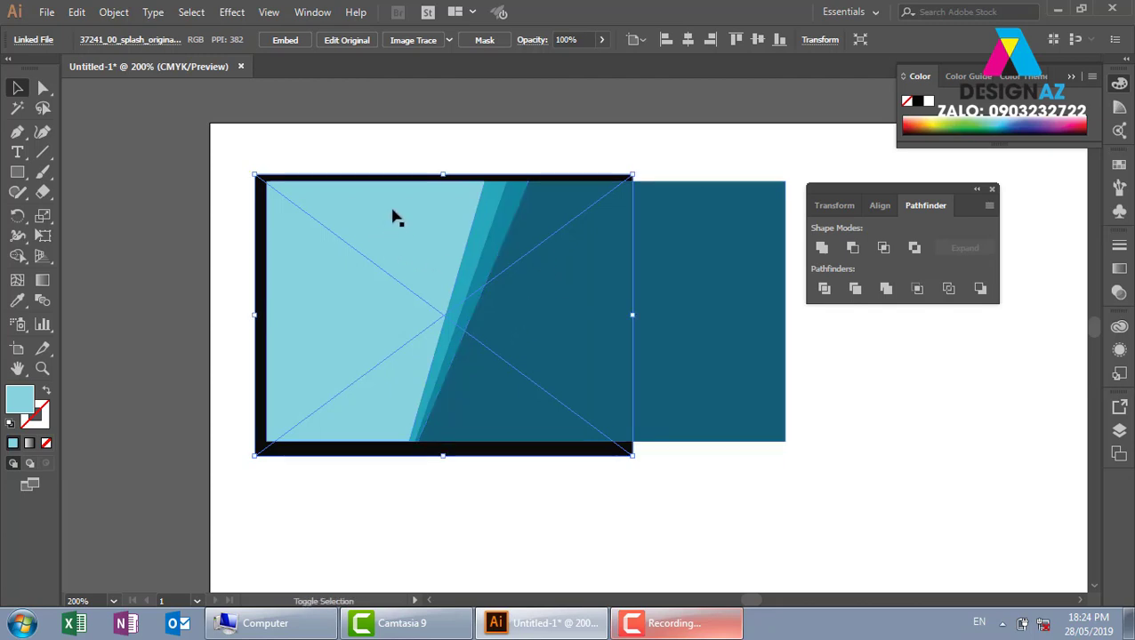
left_click(460, 266, "shift")
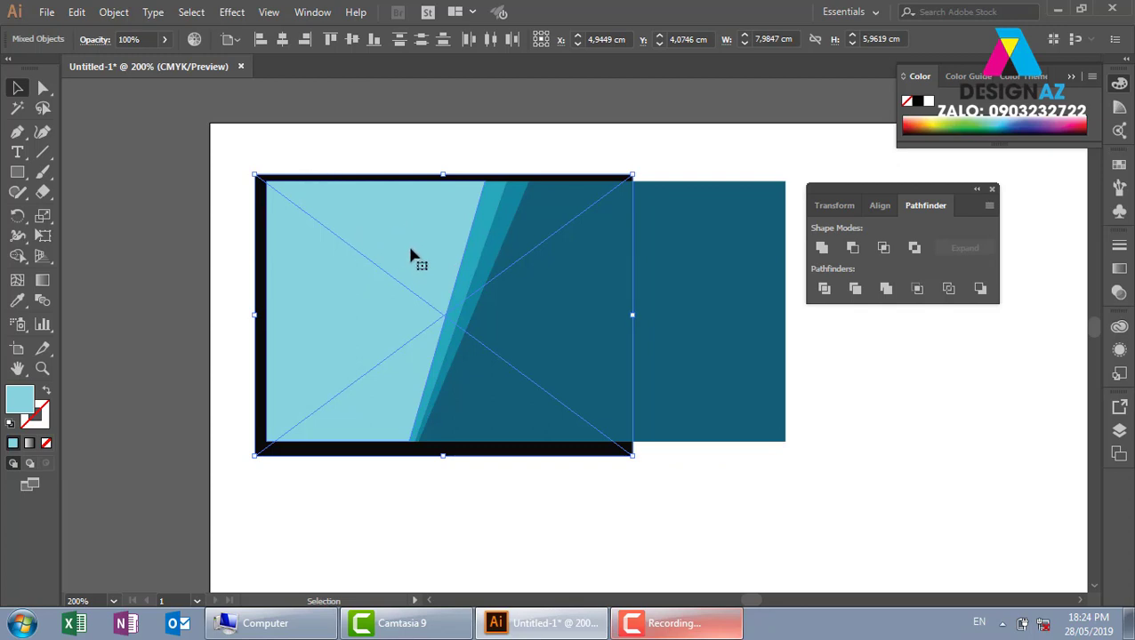
left_click_drag(409, 250, 233, 238)
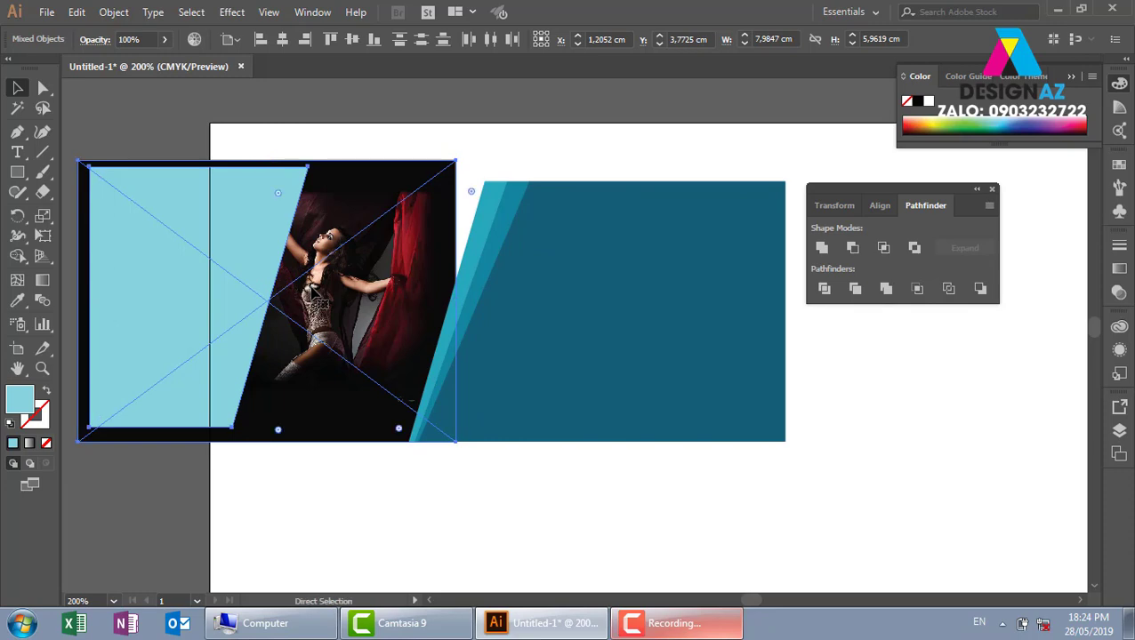
key("ctrl+z")
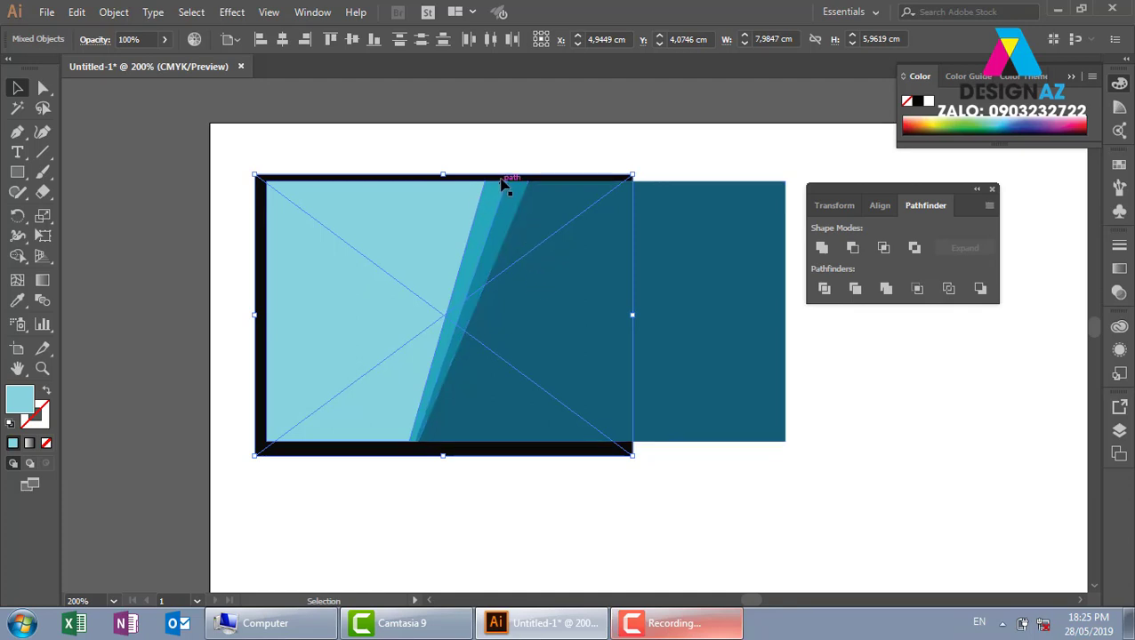
mouse_move(507, 177)
left_mouse_down()
mouse_move(537, 182)
mouse_move(485, 178)
left_mouse_up()
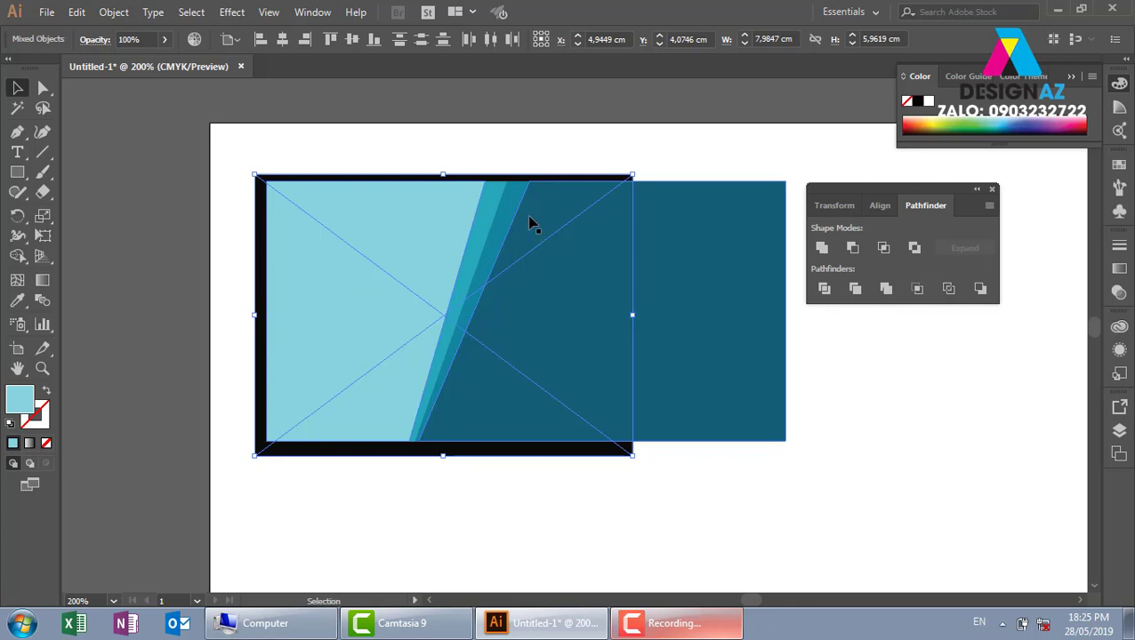
- Clip the photo inside the light-blue shape with Ctrl+7 and slide it left within the clip
key("ctrl+7")
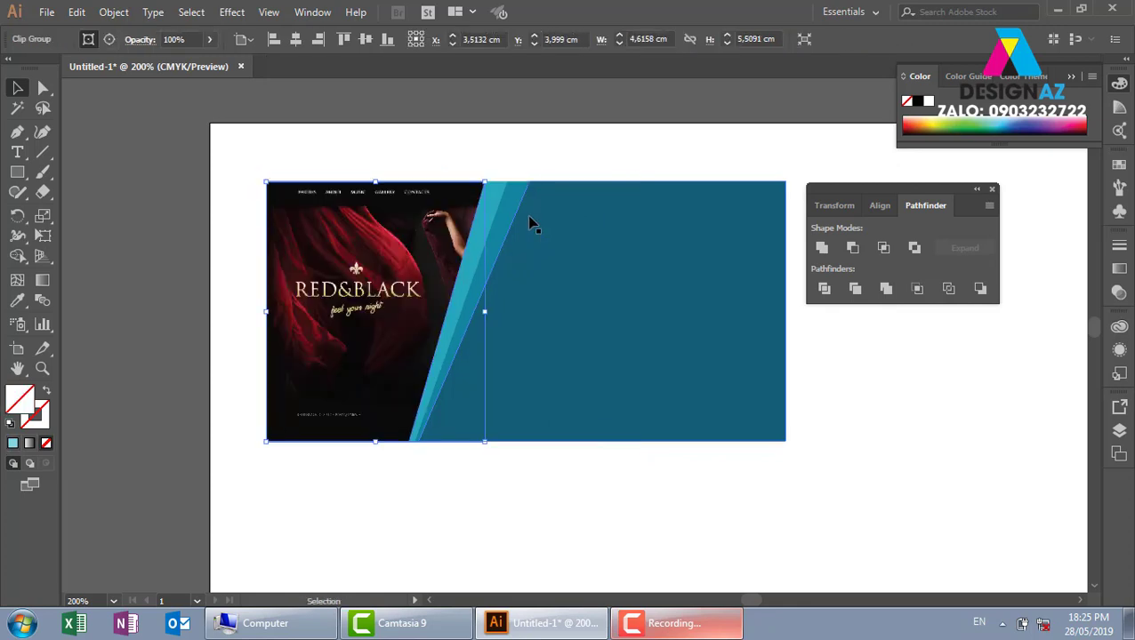
left_click(552, 145)
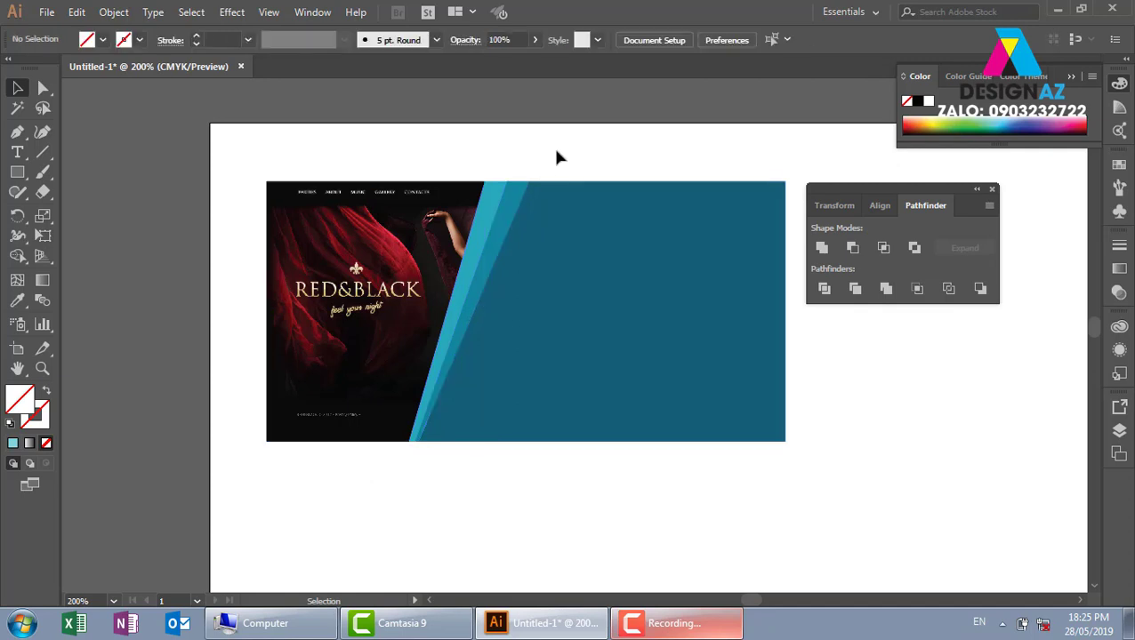
double_click(413, 234)
left_click_drag(458, 245, 343, 246)
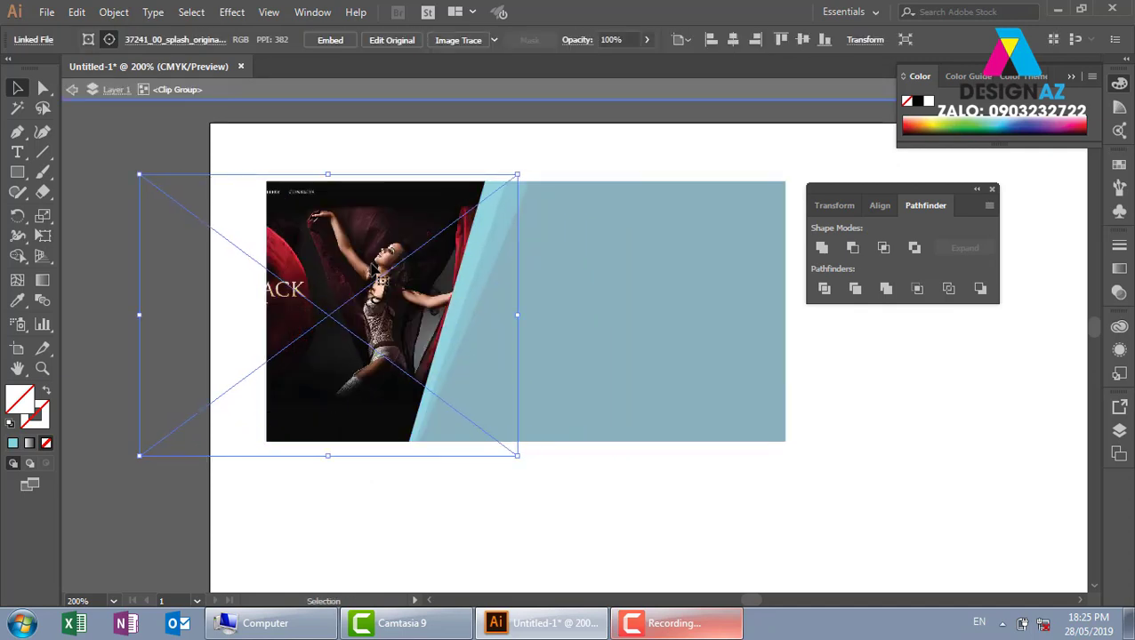
left_click_drag(409, 258, 383, 257)
double_click(614, 161)
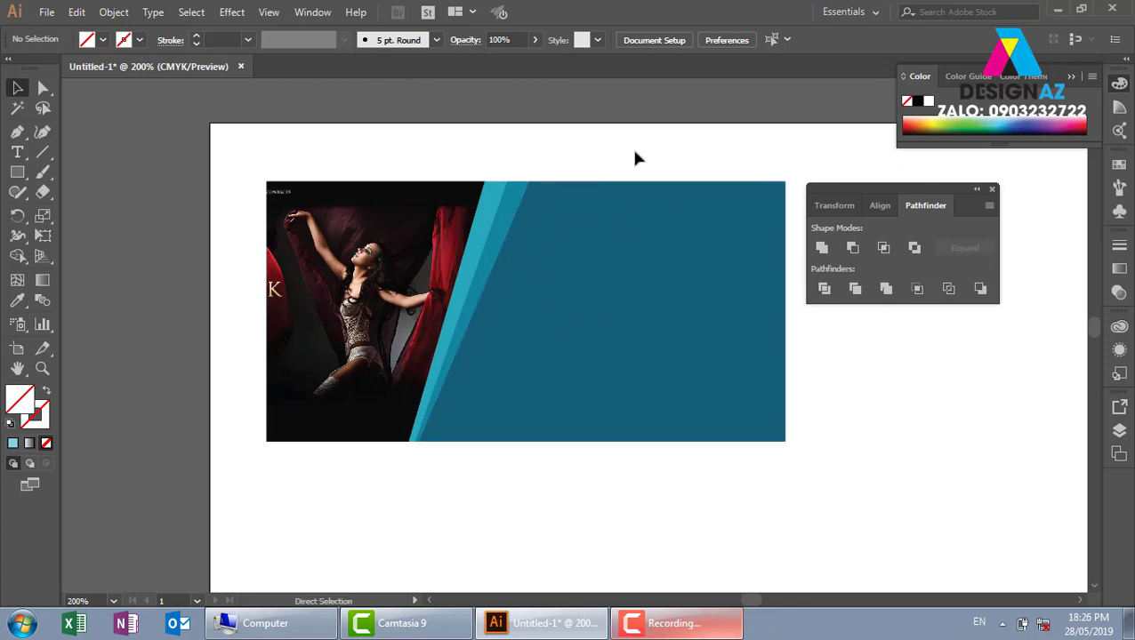
key("ctrl+minus")
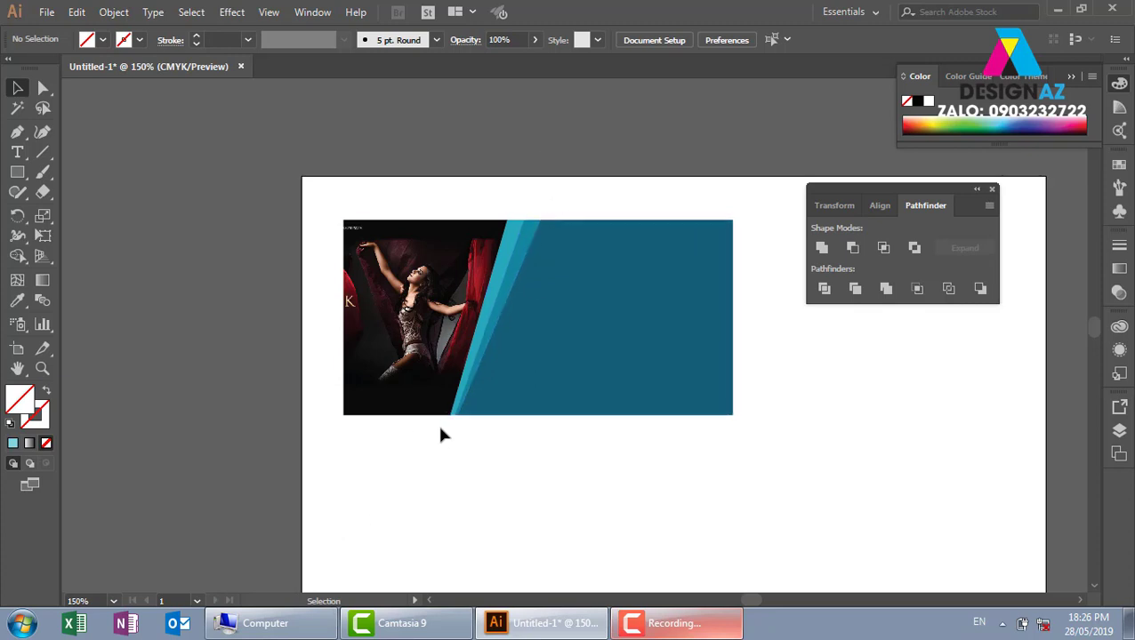
- Draw a rectangle below the banner matching its width, filled with the photo's dark red
left_click_drag(567, 468, 520, 344)
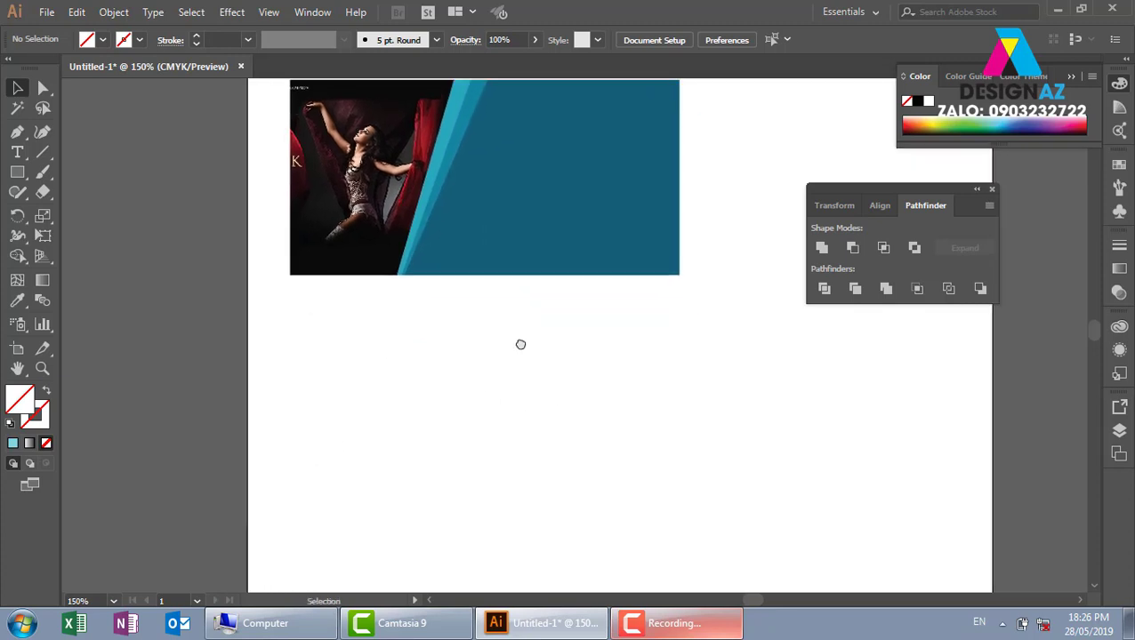
key("m")
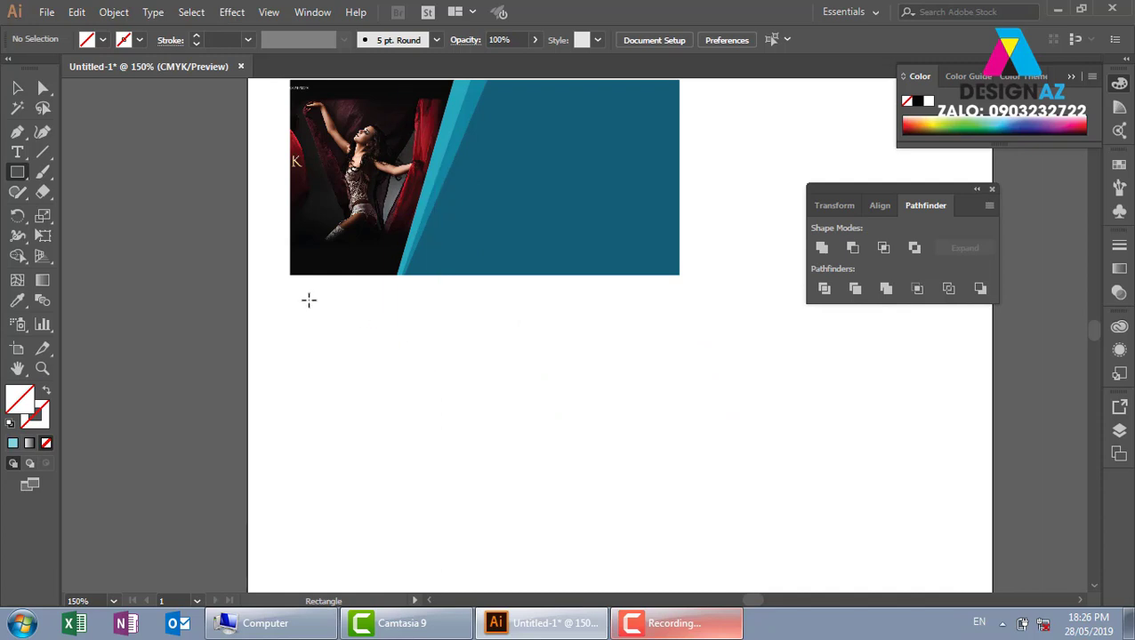
left_click_drag(291, 290, 676, 484)
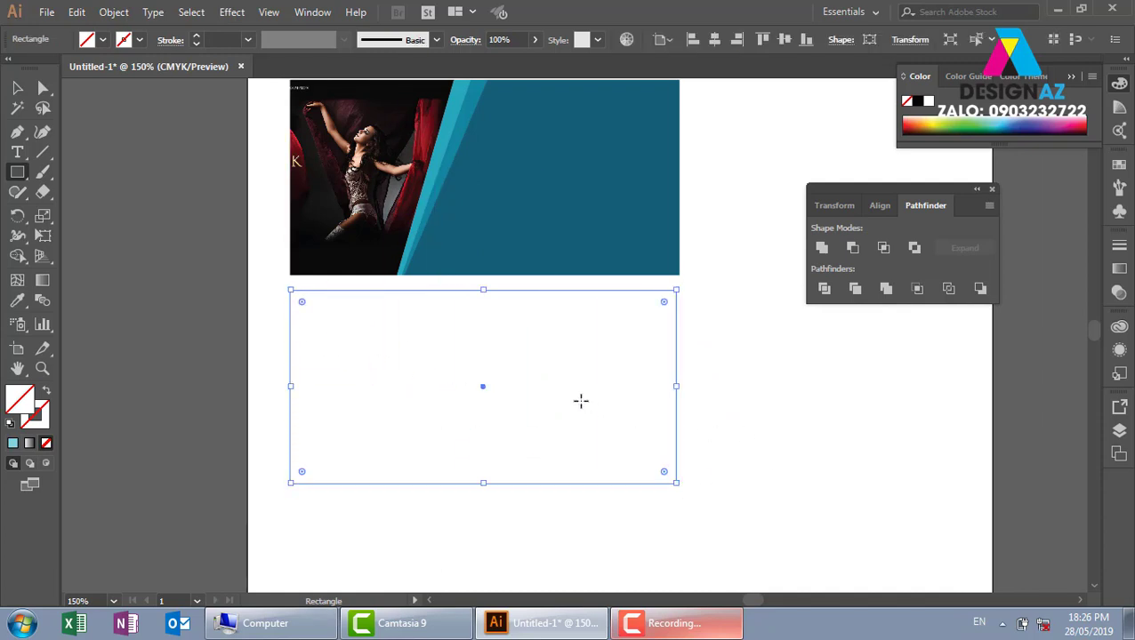
key("i")
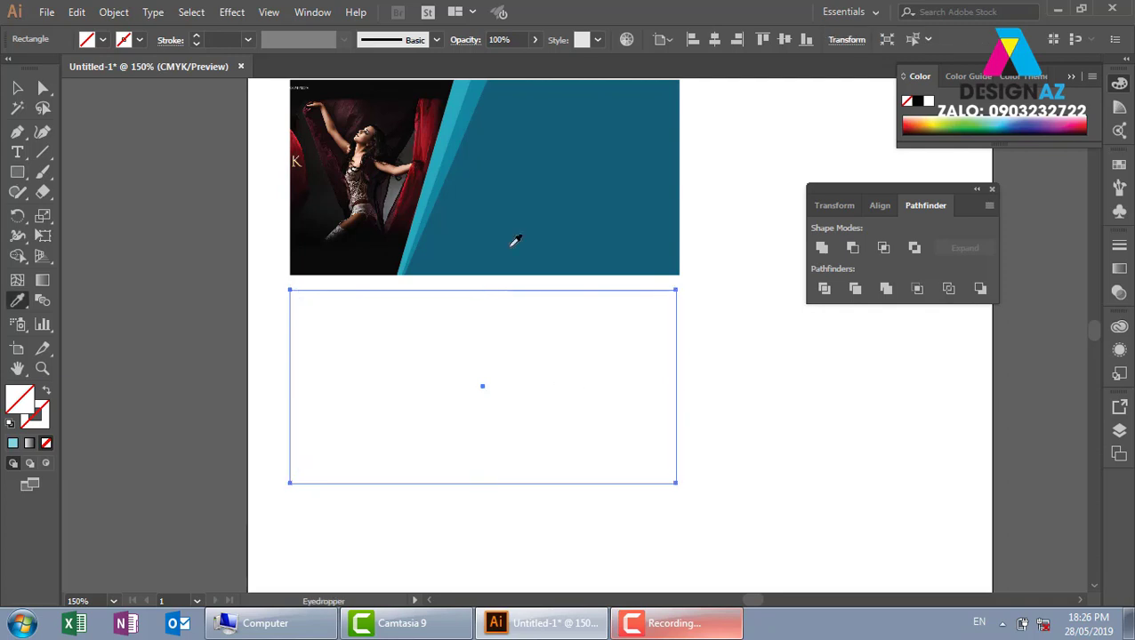
left_click(448, 247)
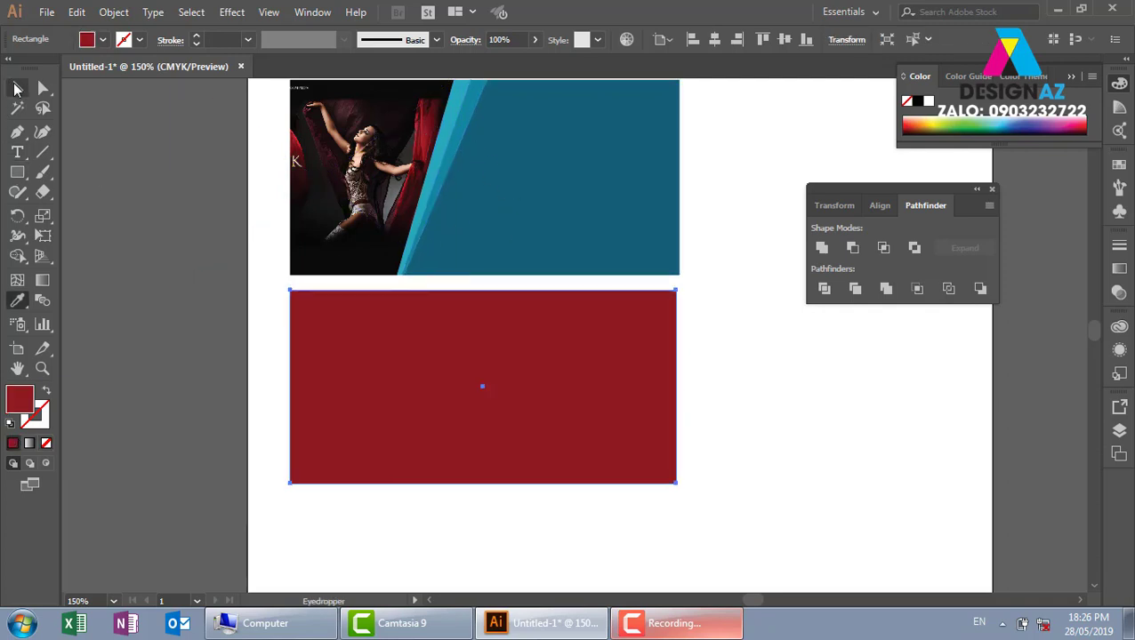
left_click(17, 87)
left_click(152, 296)
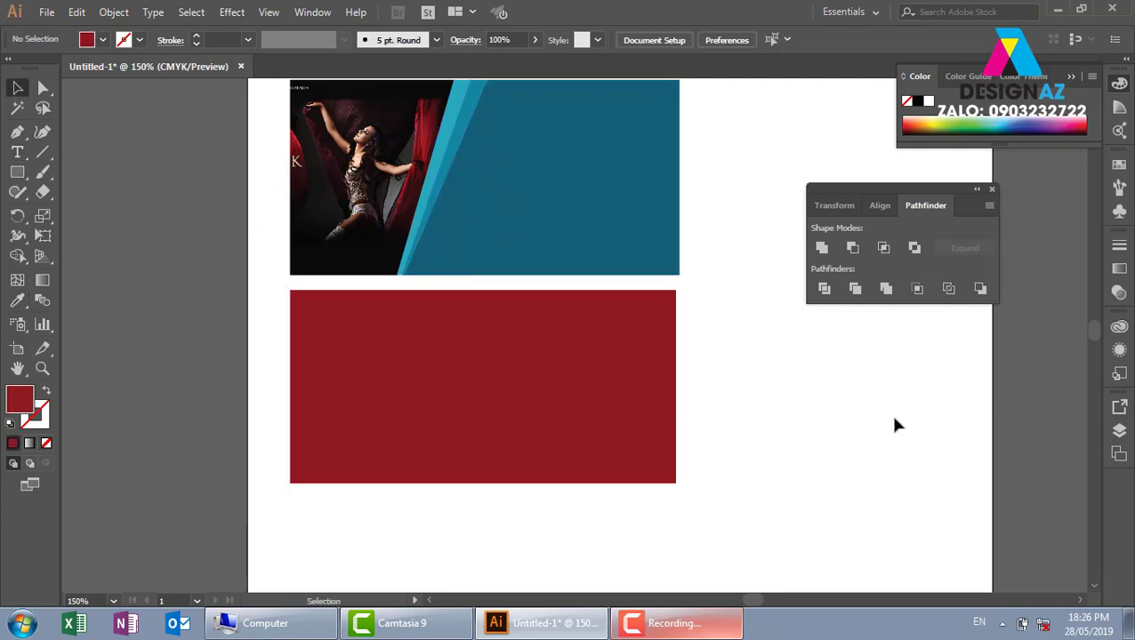
key("z")
left_click_drag(193, 230, 880, 559)
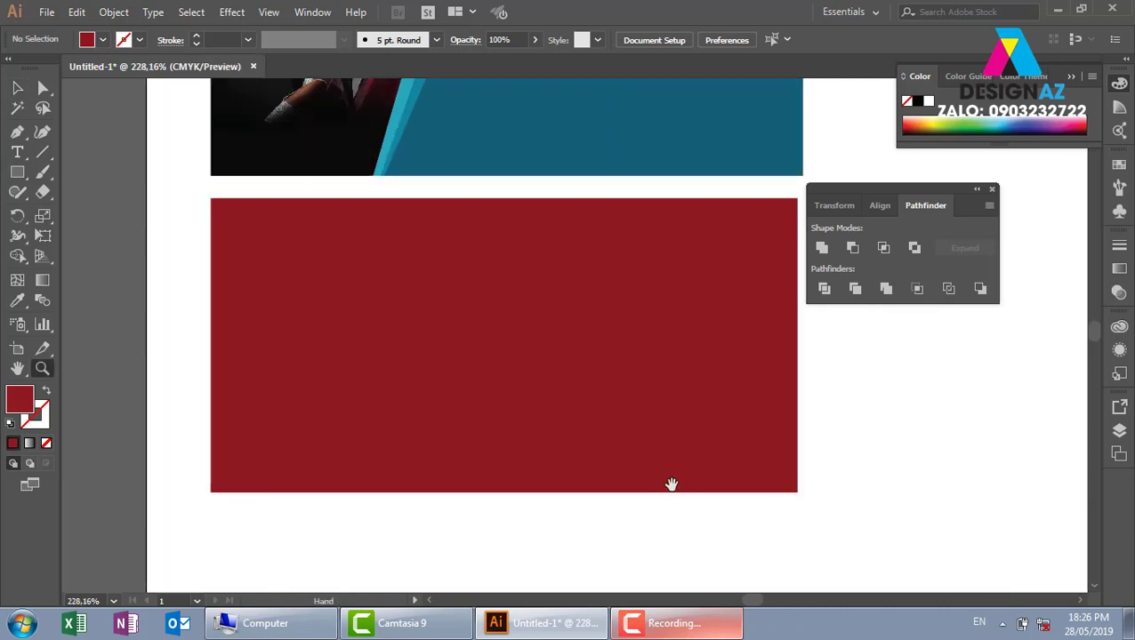
- Draw a three-point chevron path from above the red rectangle's top to below its bottom
key("p")
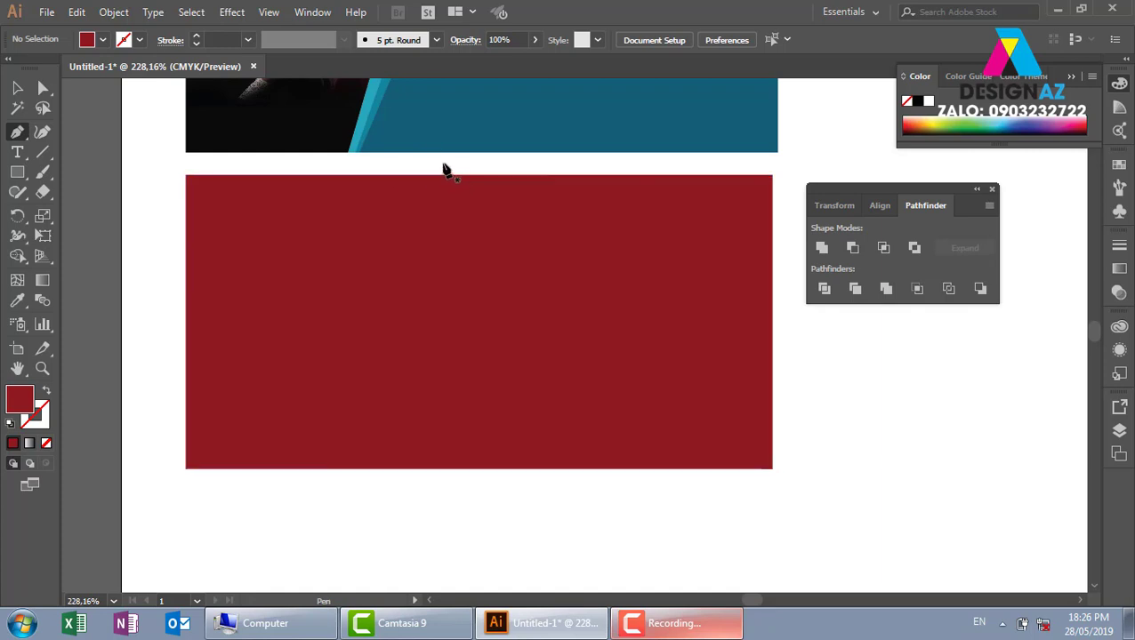
left_click(369, 167)
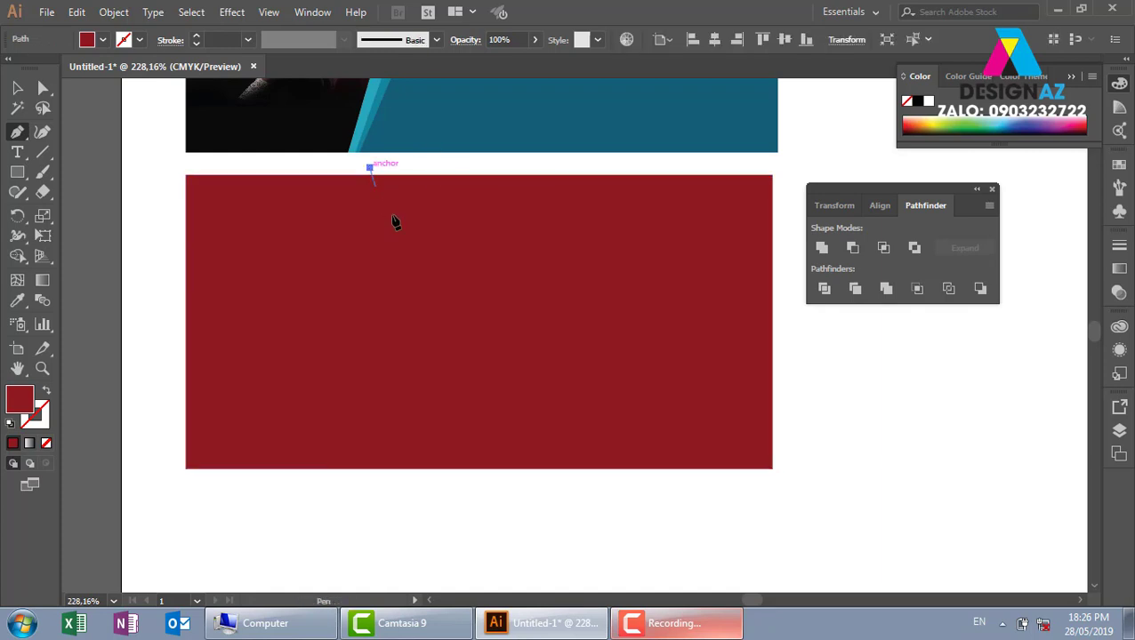
left_click(461, 317)
left_click(339, 499)
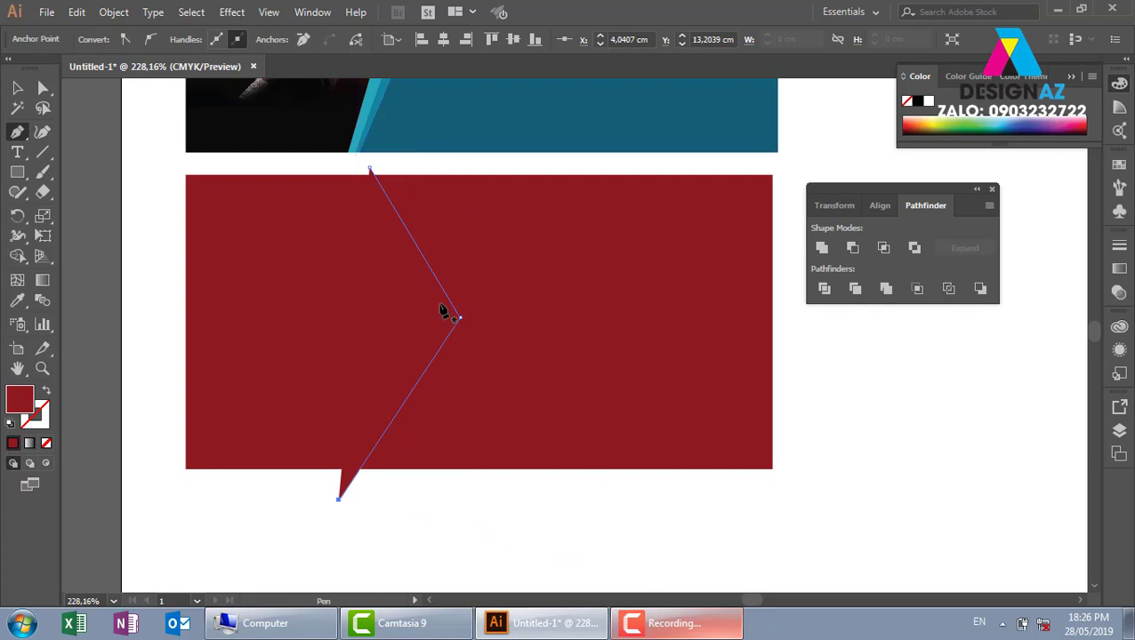
key("v")
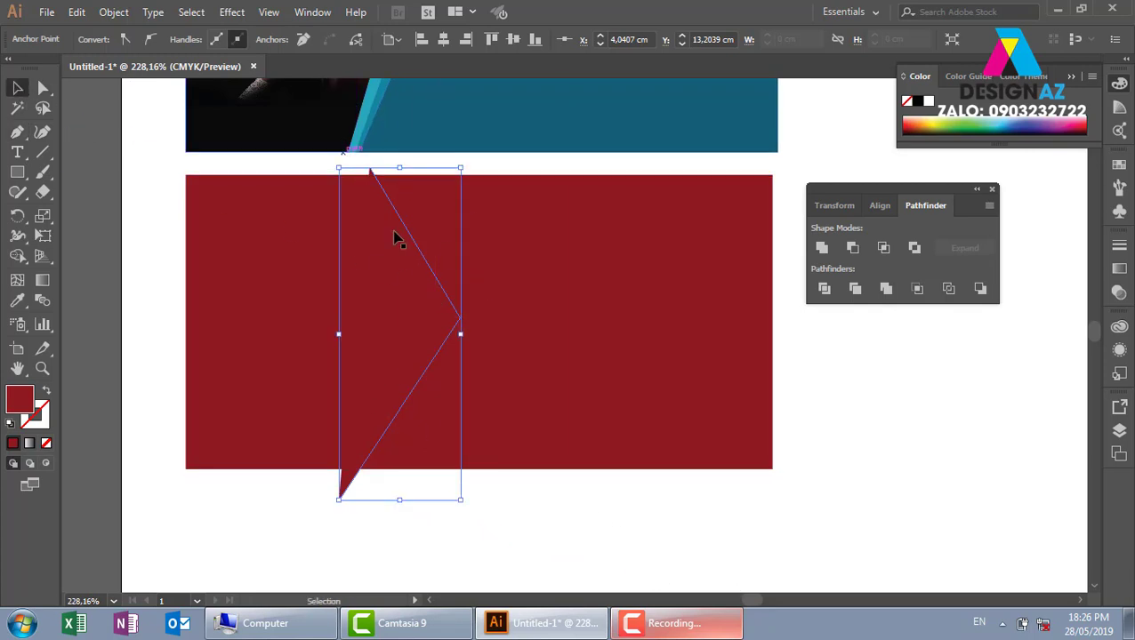
- Give the chevron a light grey stroke and no fill
double_click(35, 416)
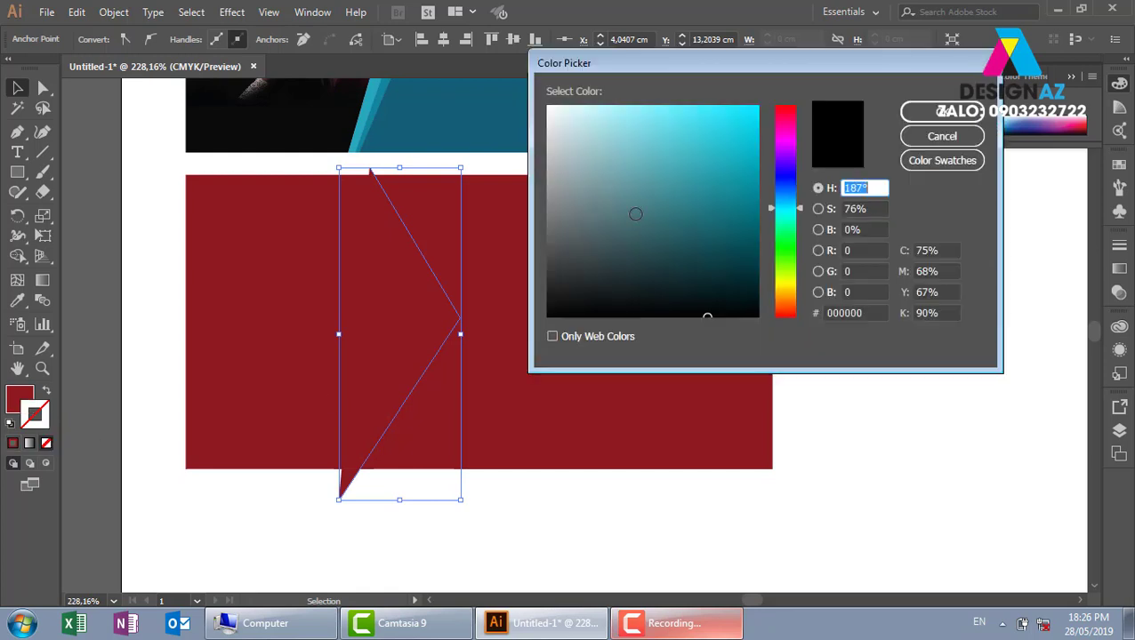
left_click_drag(569, 146, 544, 147)
left_click(943, 111)
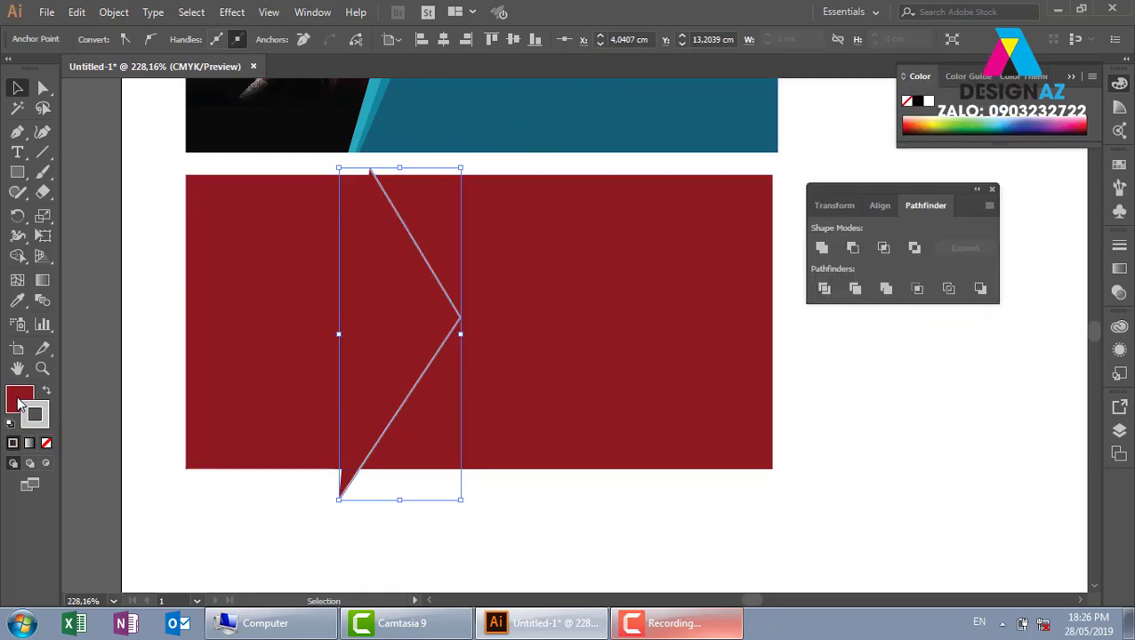
left_click(46, 442)
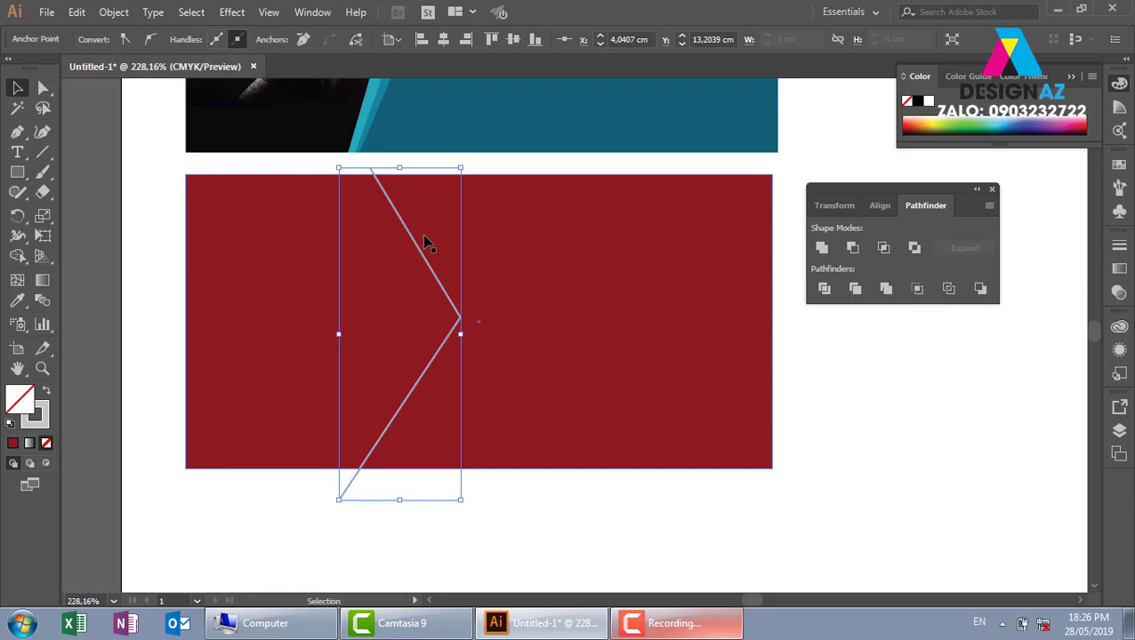
left_click(818, 463)
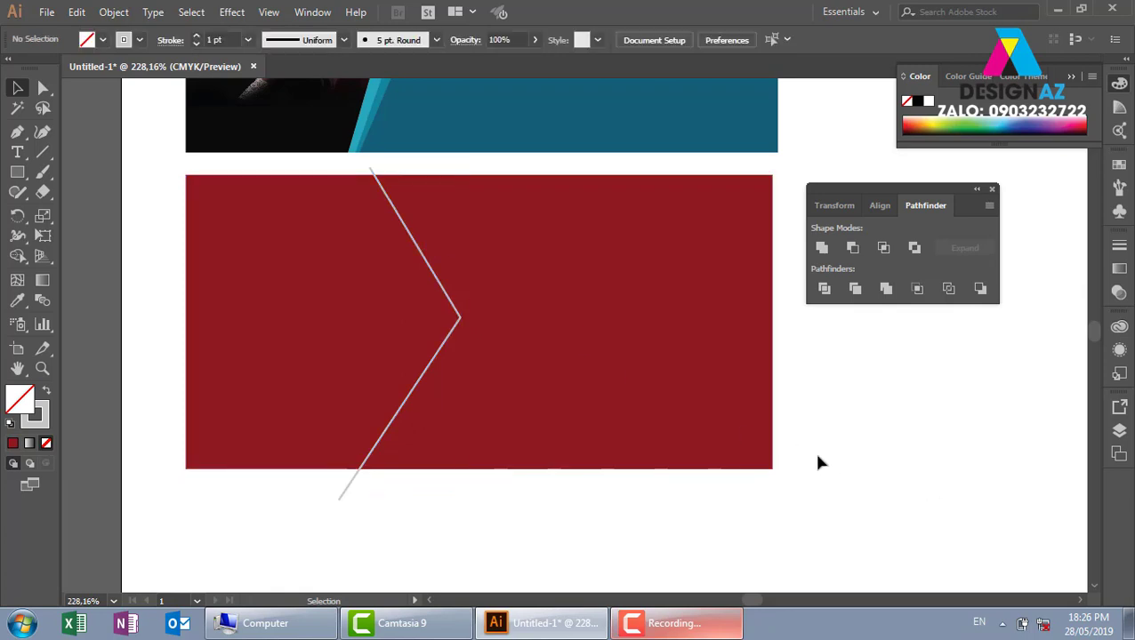
left_click_drag(656, 397, 689, 385)
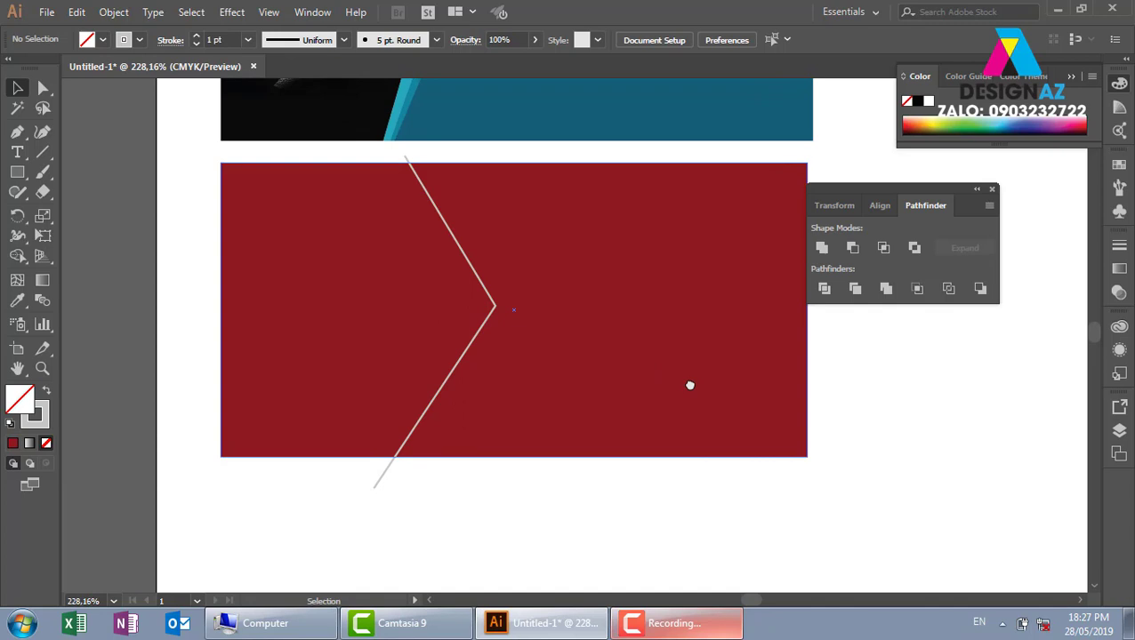
- Draw a second chevron path beside the first, its tip near the rectangle's middle
key("p")
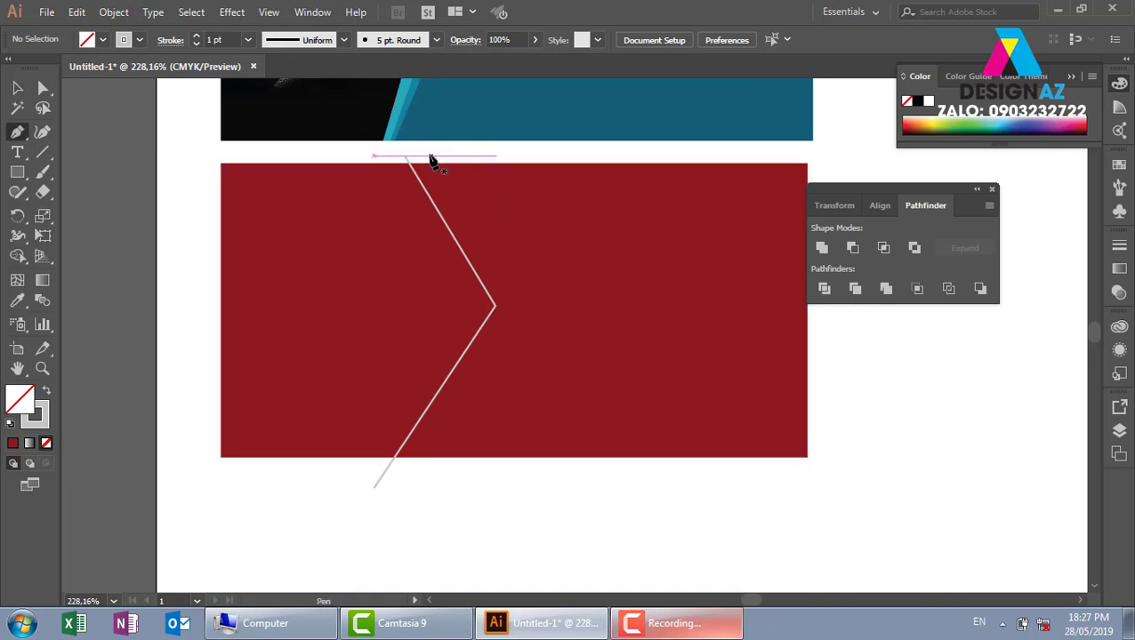
mouse_move(433, 160)
left_mouse_down()
mouse_move(405, 160)
mouse_move(417, 160)
left_mouse_up()
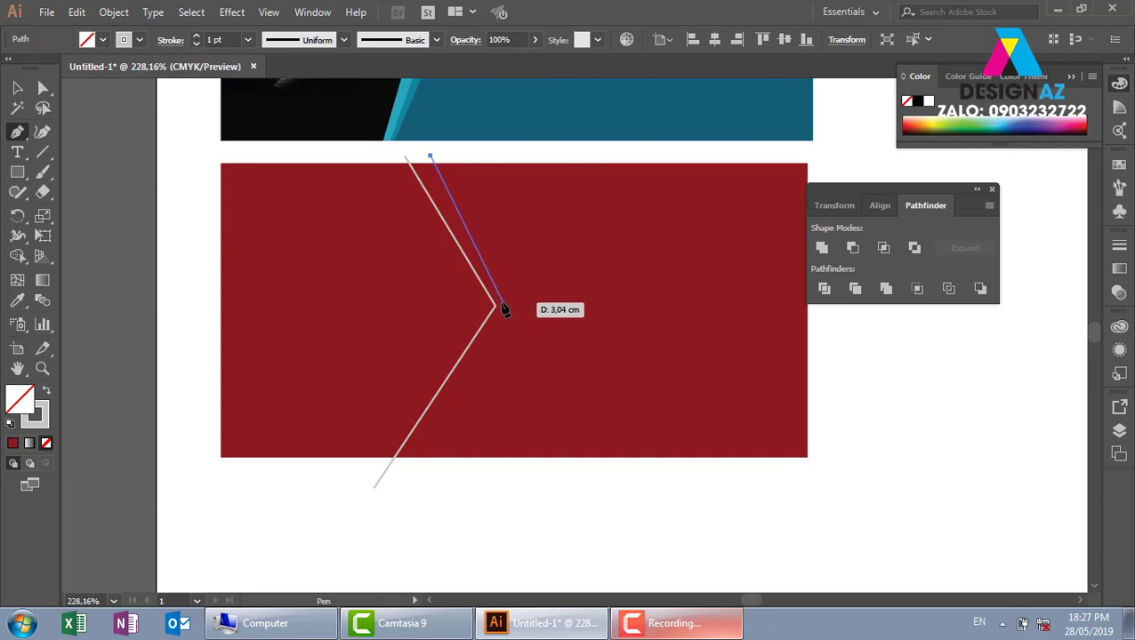
left_click(497, 306)
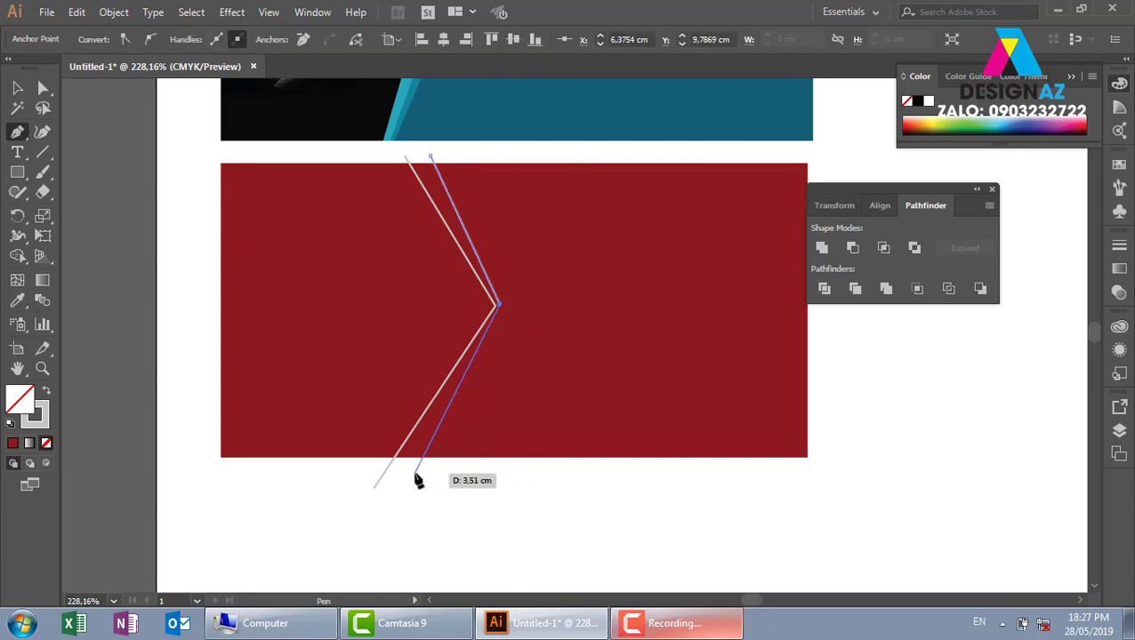
left_click(414, 472)
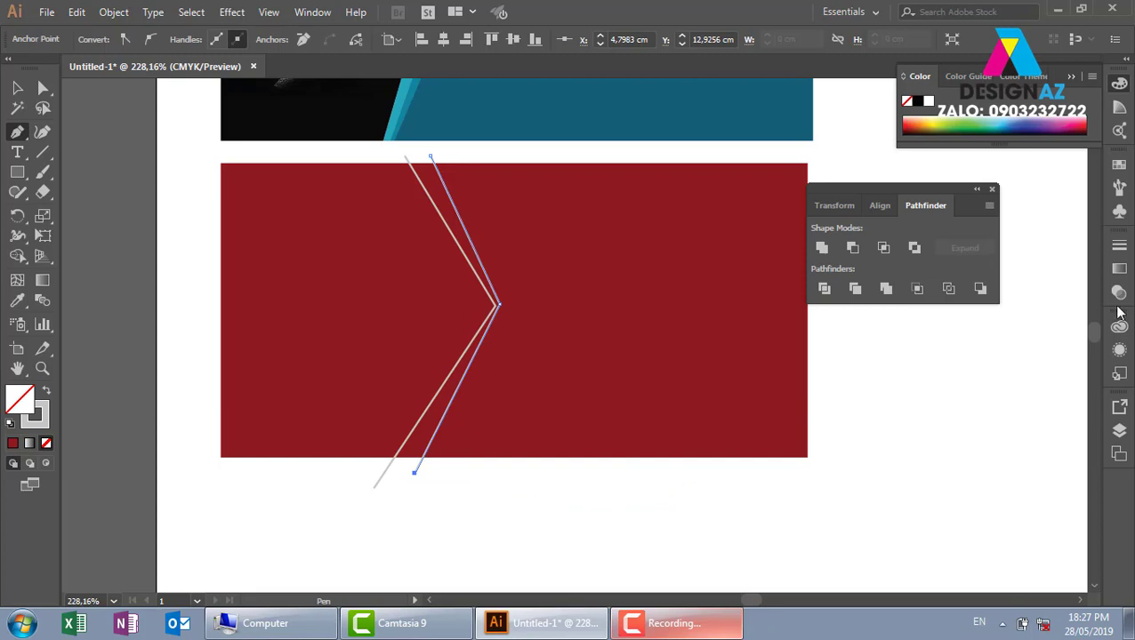
left_click(18, 88)
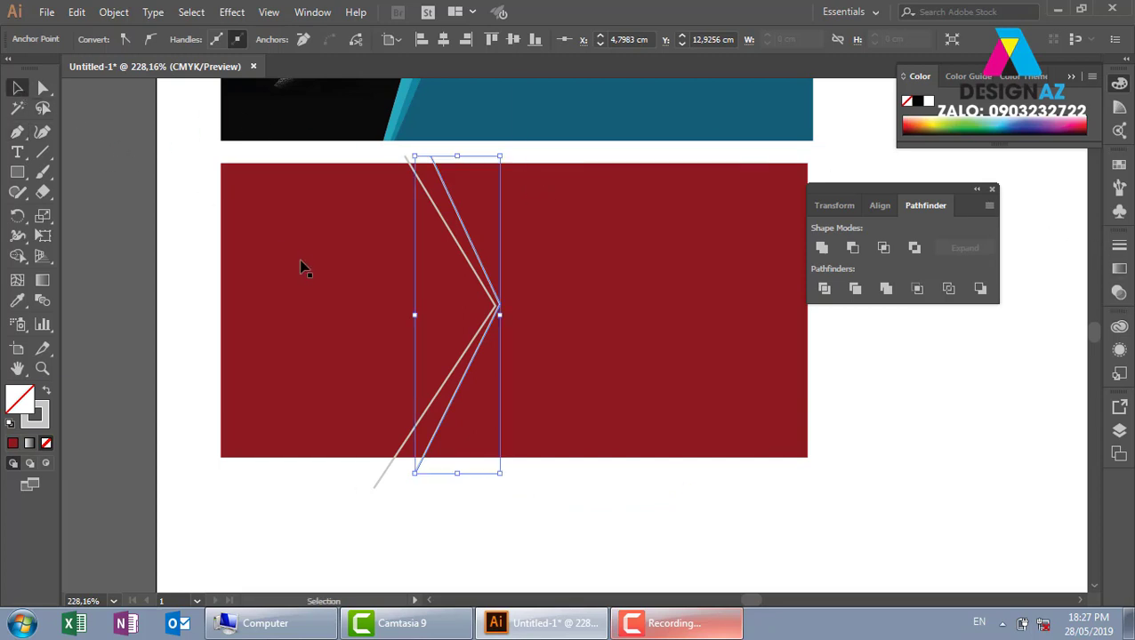
left_click(932, 337)
left_click_drag(604, 337, 580, 347)
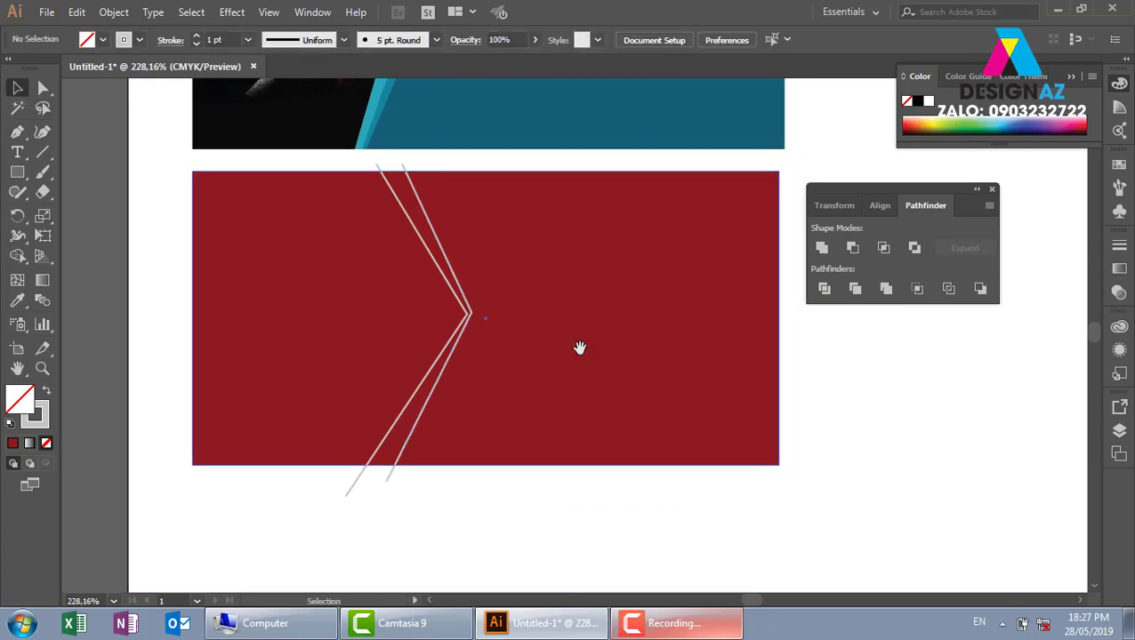
- Draw a third chevron line from the top edge through the middle to below the bottom
left_click(17, 132)
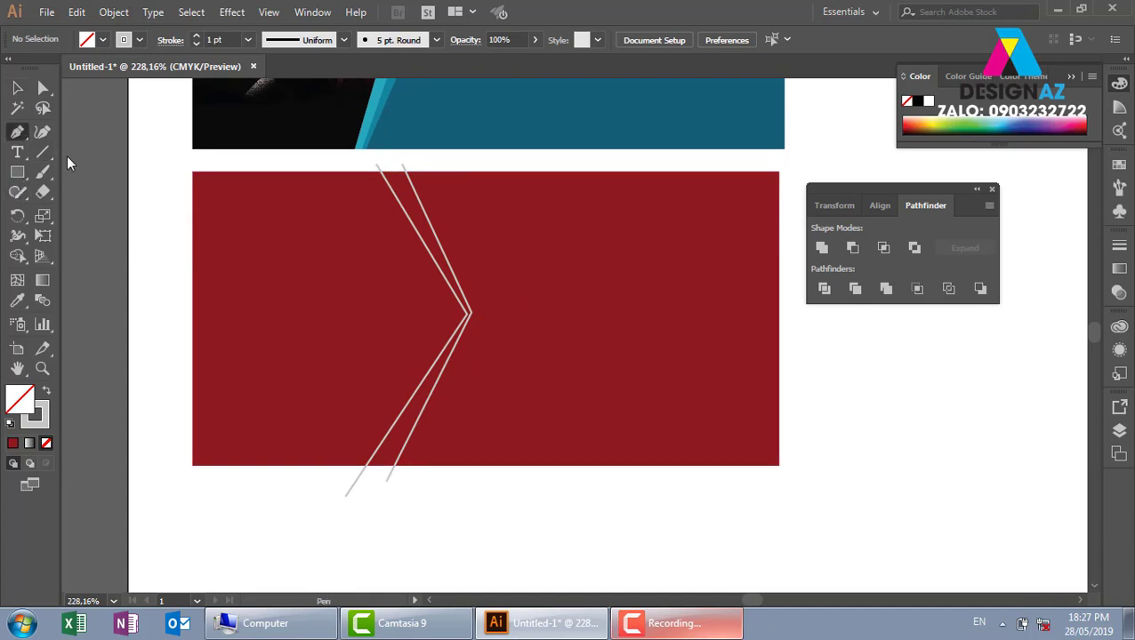
left_click(427, 162)
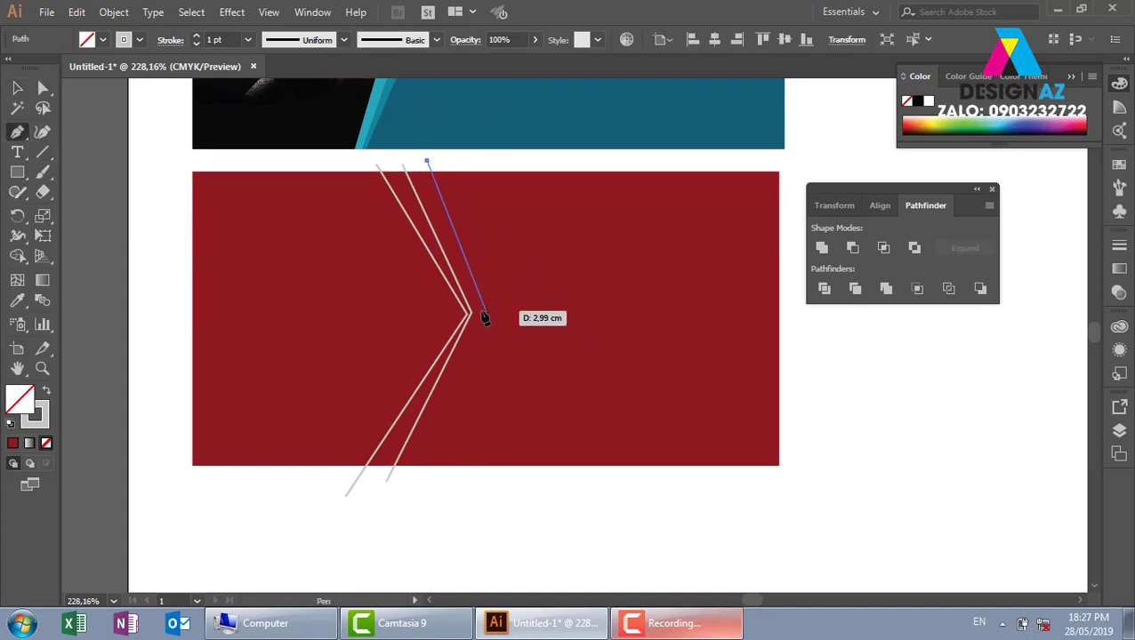
left_click(475, 313)
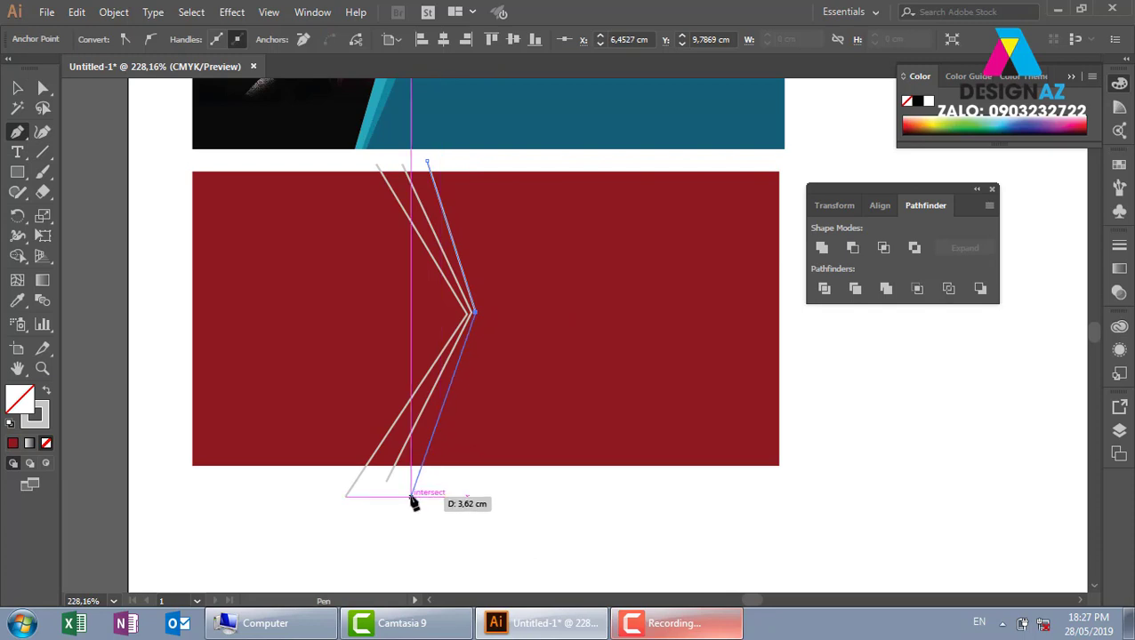
left_click(410, 496)
key("Escape")
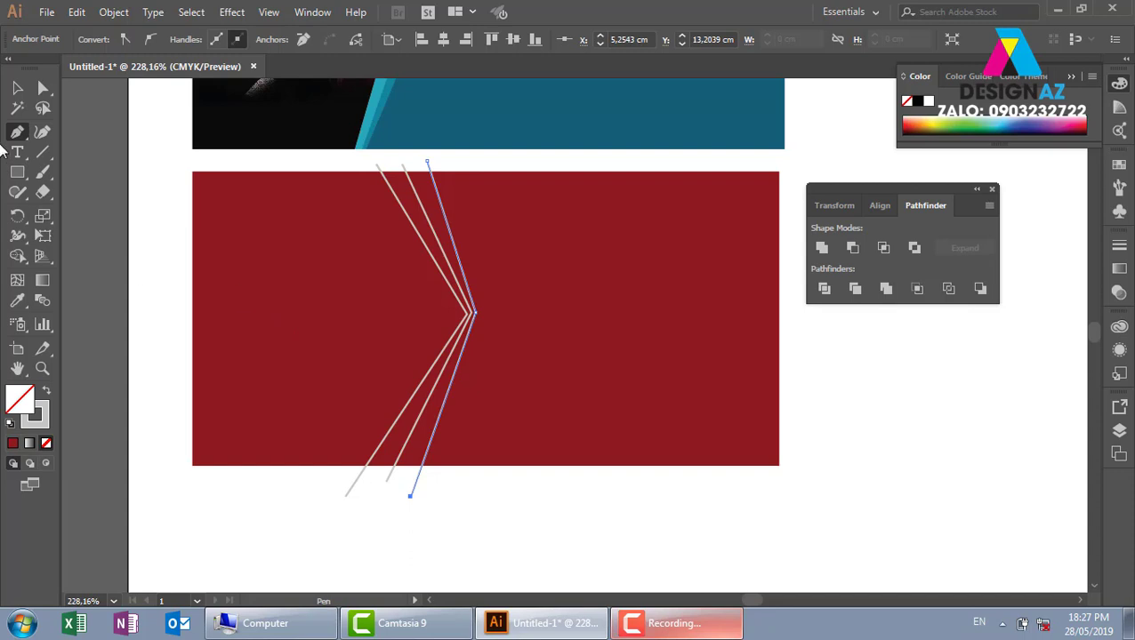
- Divide the red rectangle along the three chevron lines with Pathfinder, then ungroup the pieces
key("v")
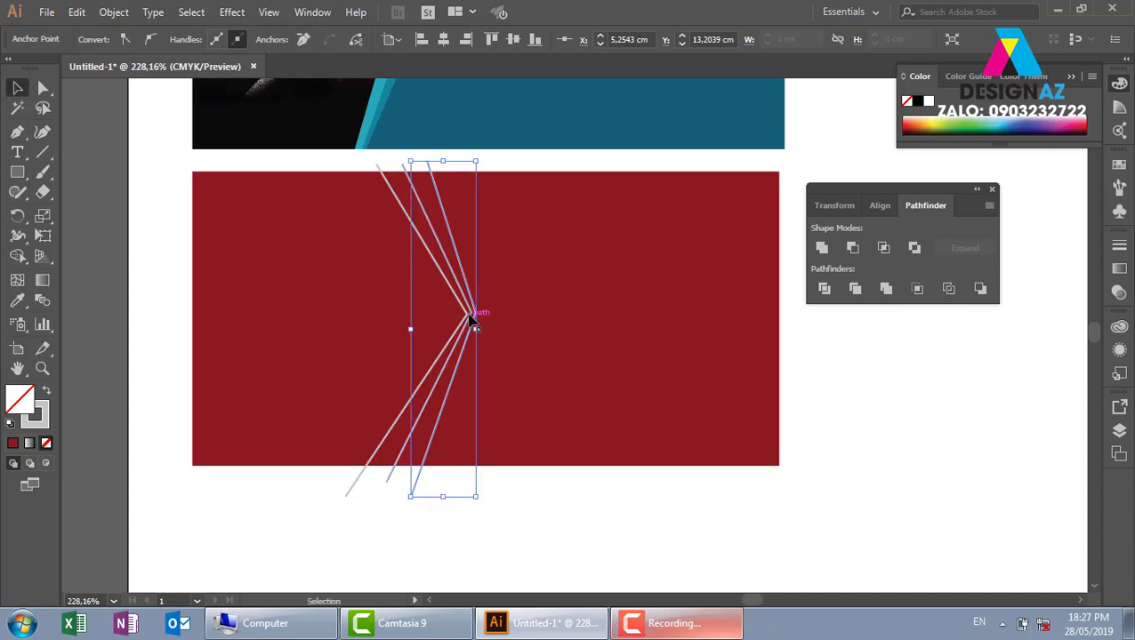
left_click_drag(248, 515, 657, 416)
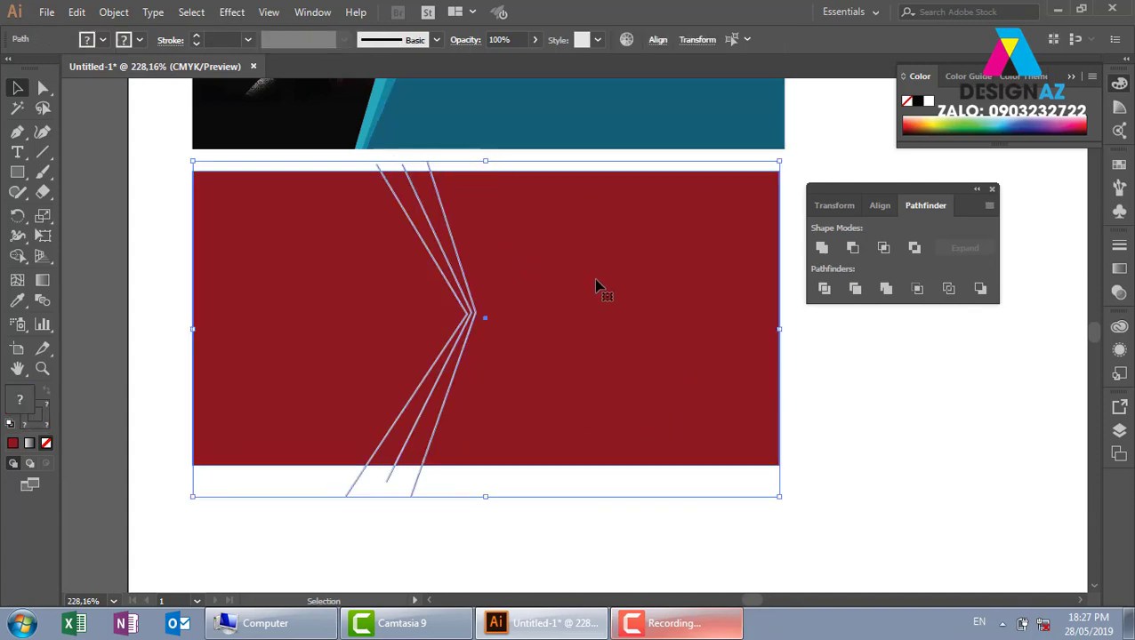
left_click(824, 290)
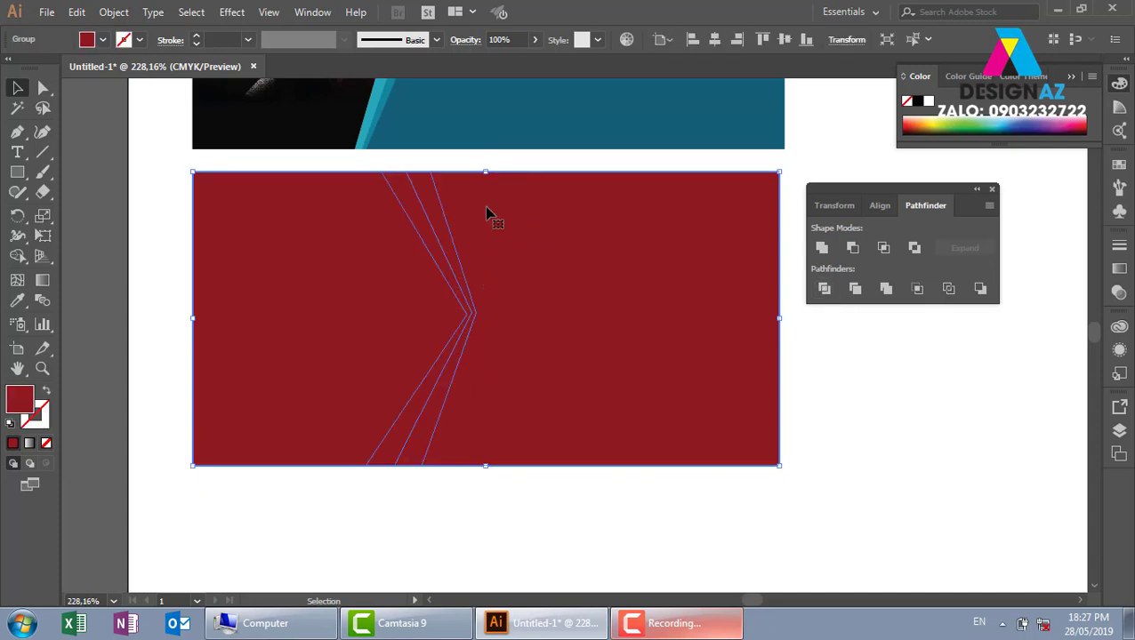
right_click(544, 206)
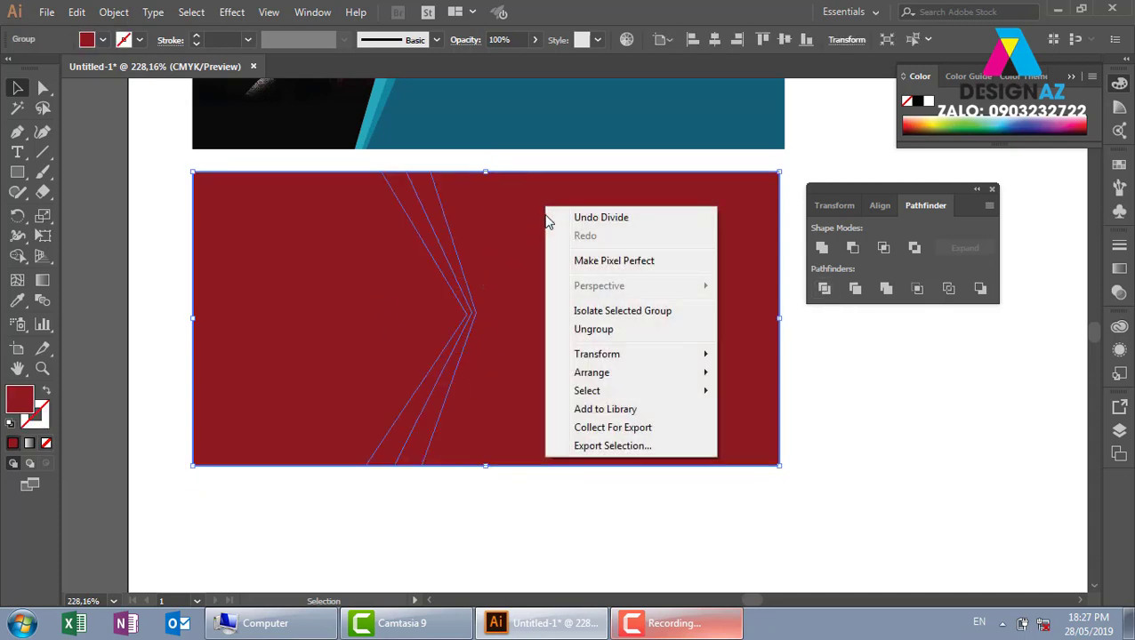
left_click(592, 332)
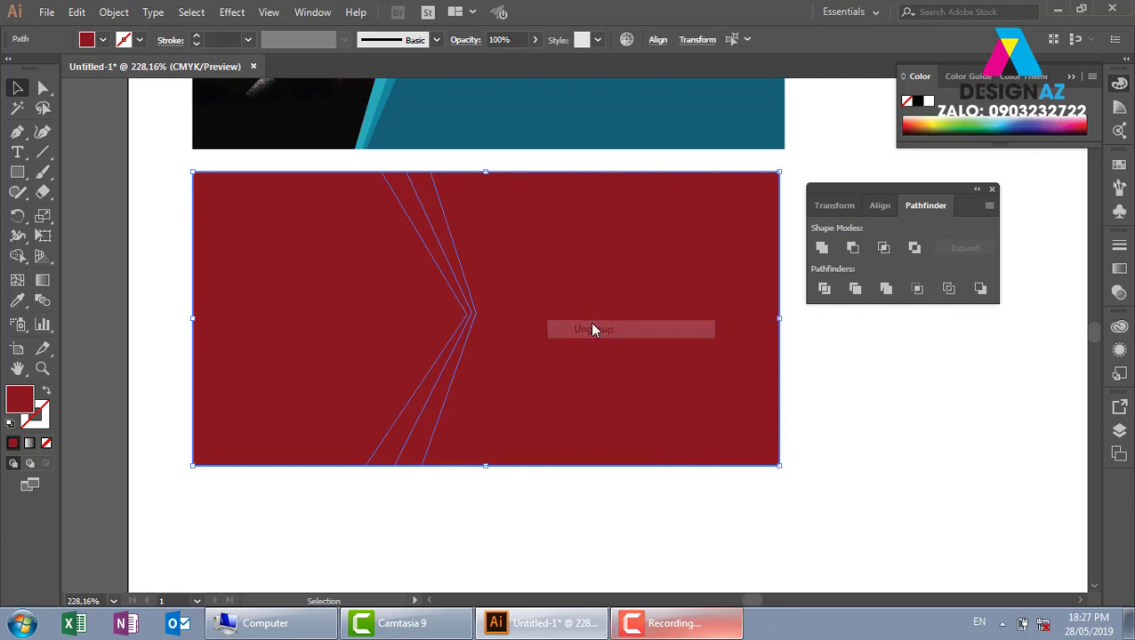
left_click(911, 432)
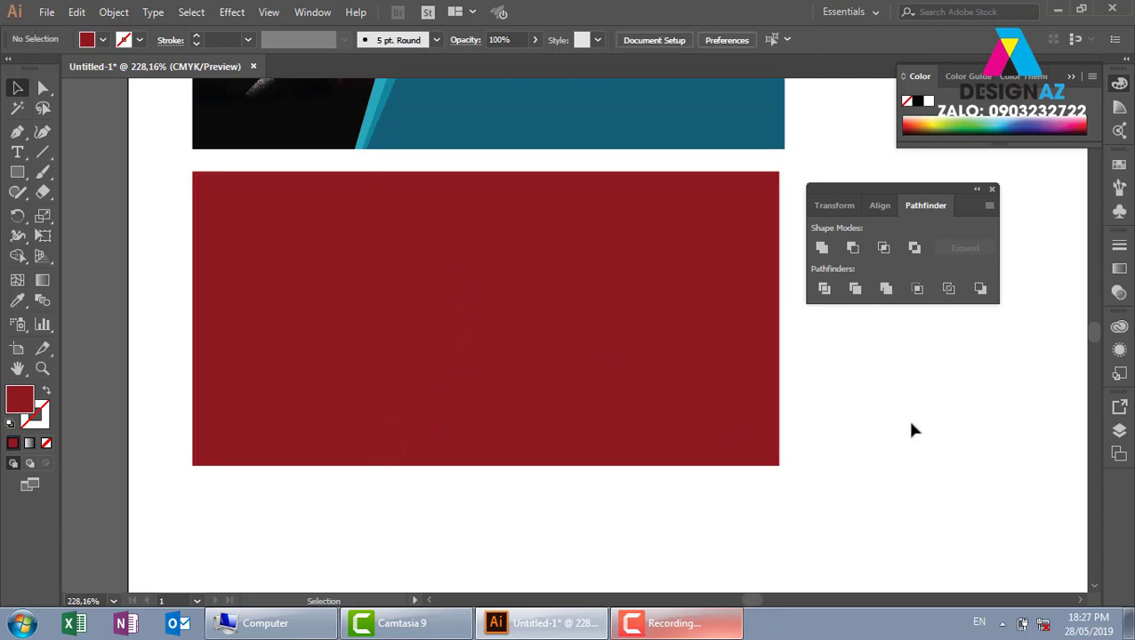
- Colour the narrow zigzag strip a lighter red
left_click(443, 212)
double_click(21, 402)
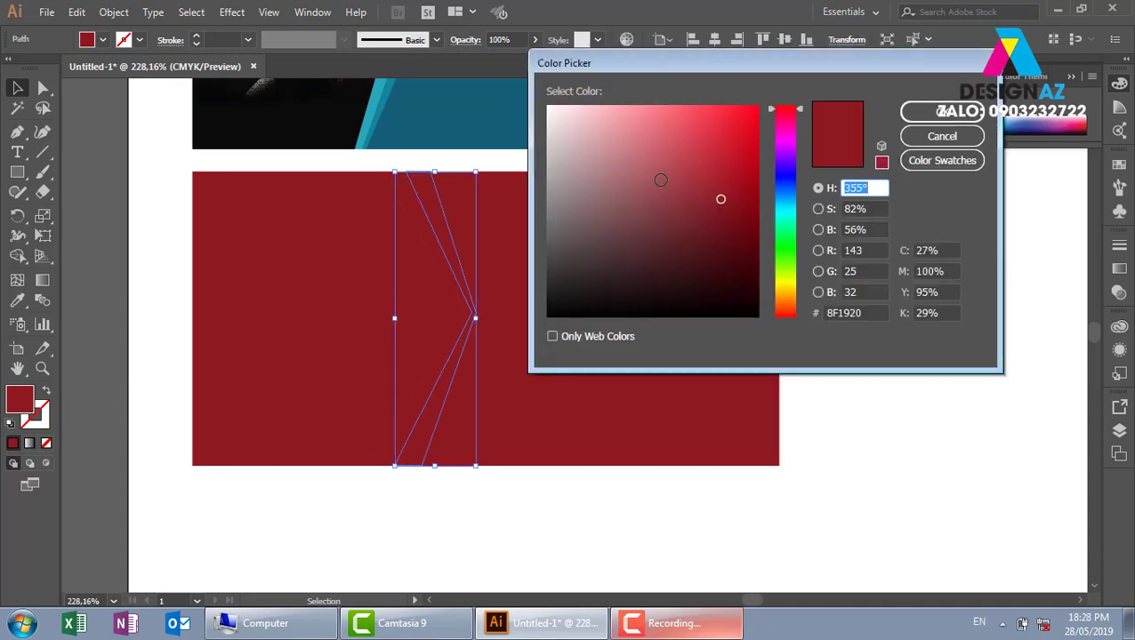
left_click(689, 168)
left_click(941, 111)
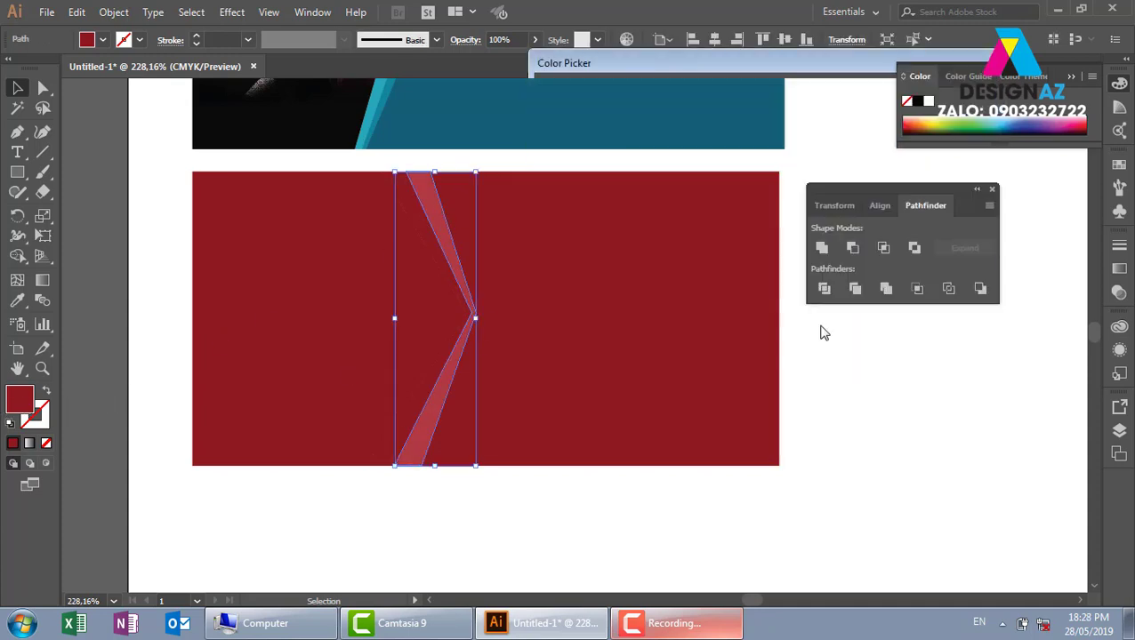
left_click(821, 331)
- Give the neighbouring left strip the lighter red, then change it to a lighter pink
left_click_drag(422, 209, 412, 212)
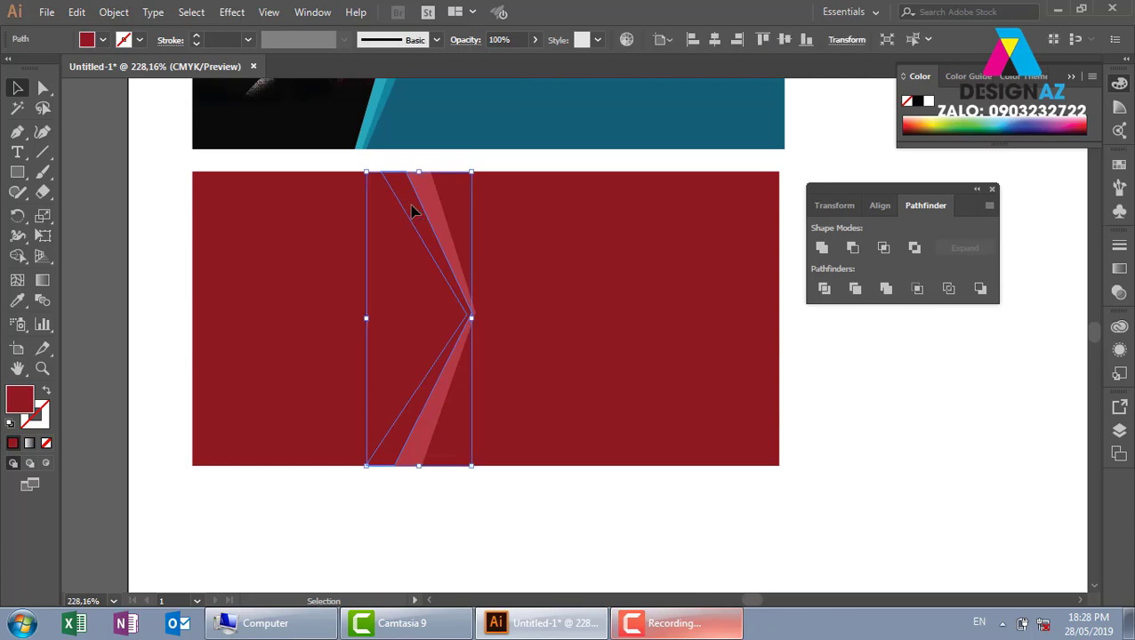
key("i")
left_click(430, 182)
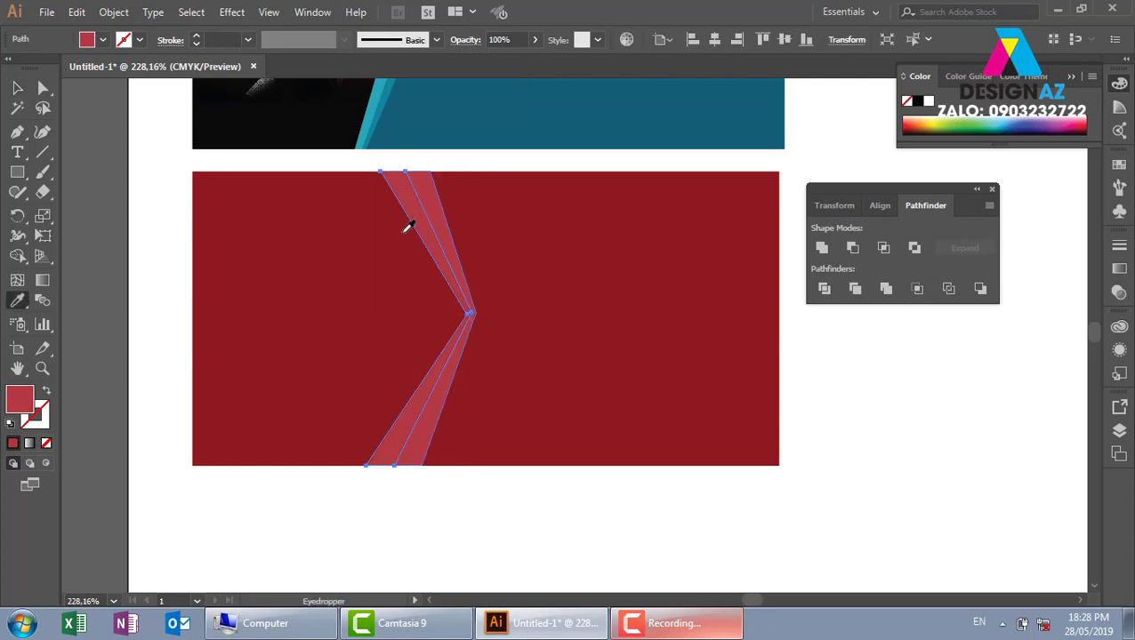
double_click(20, 398)
left_click(643, 141)
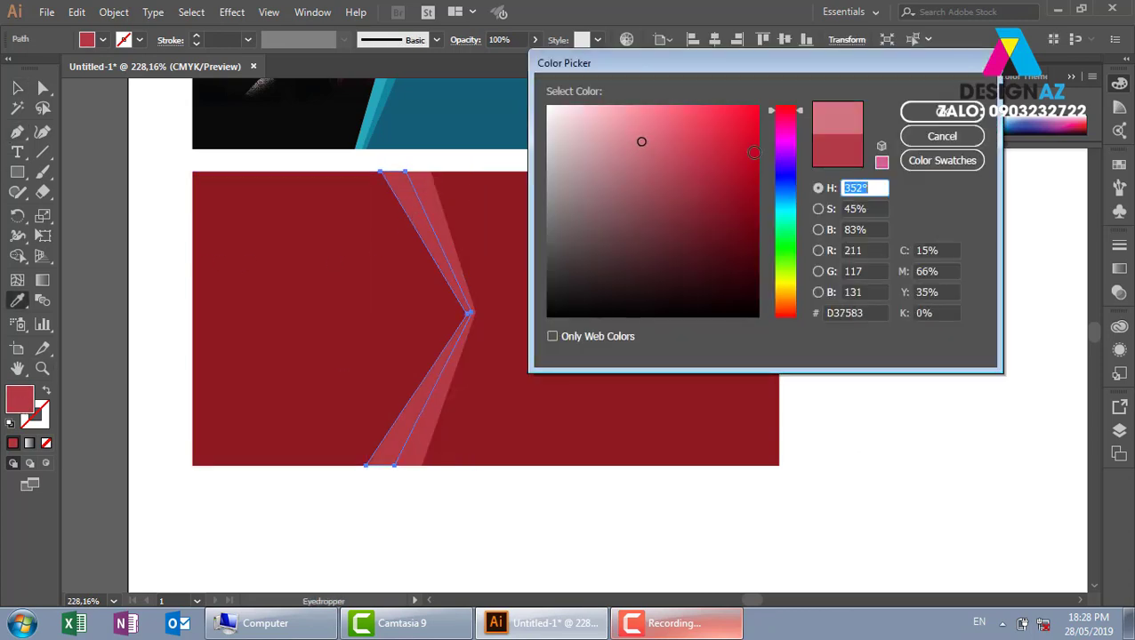
left_click(941, 111)
key("v")
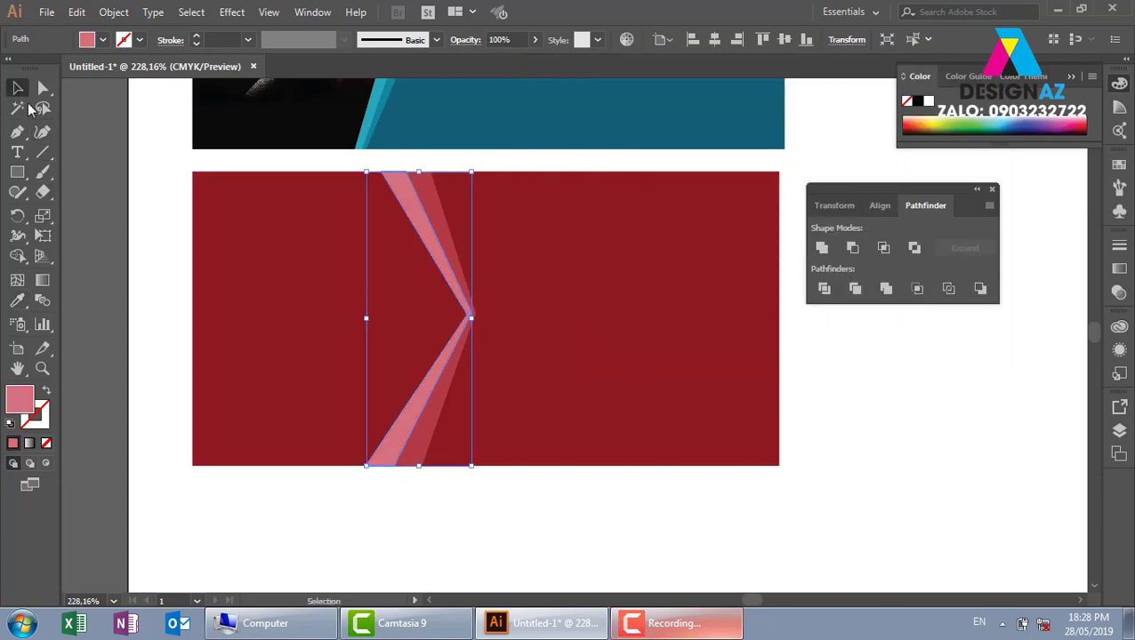
left_click(907, 418)
- Make the large left piece pale pink (#EFBFC9), starting from the strip's pink
left_click(371, 361)
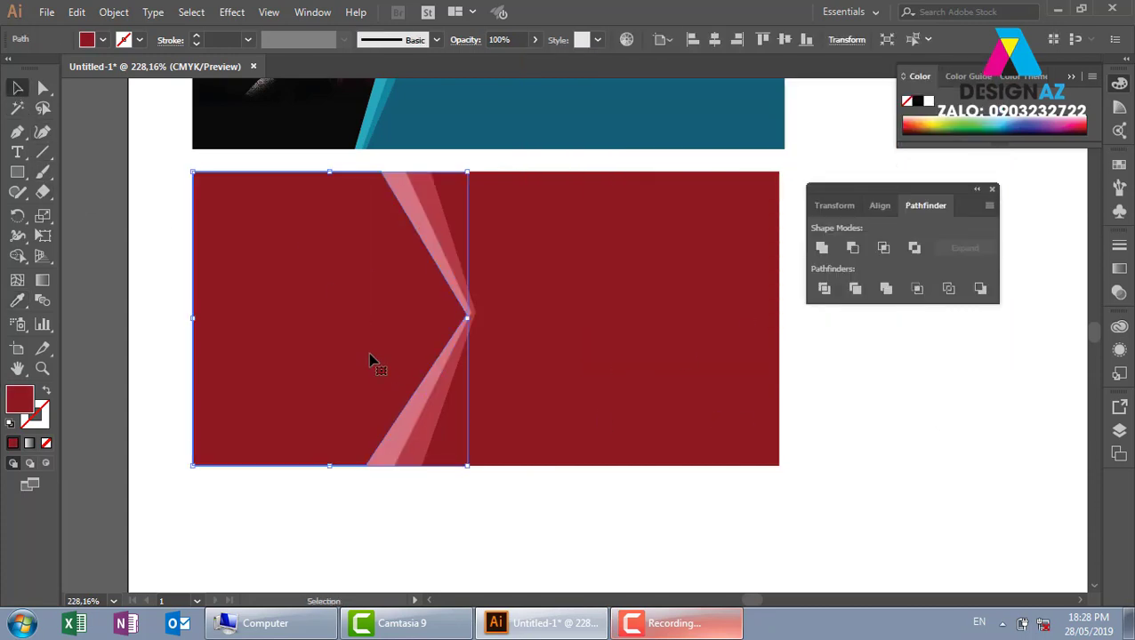
key("i")
left_click(425, 223)
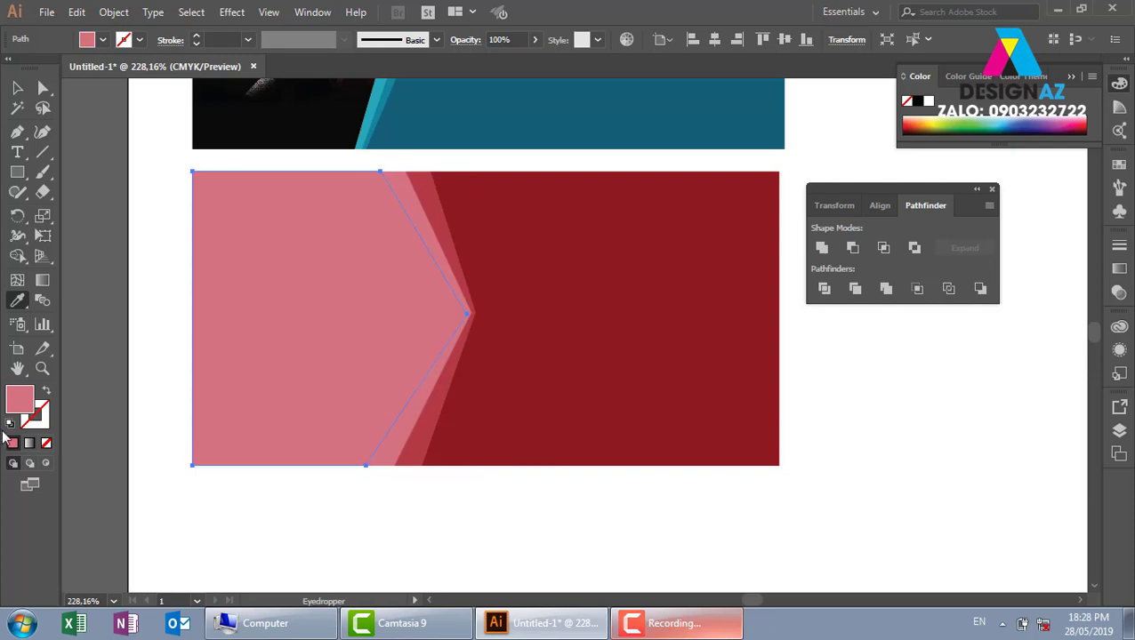
double_click(15, 407)
left_click_drag(591, 125, 588, 118)
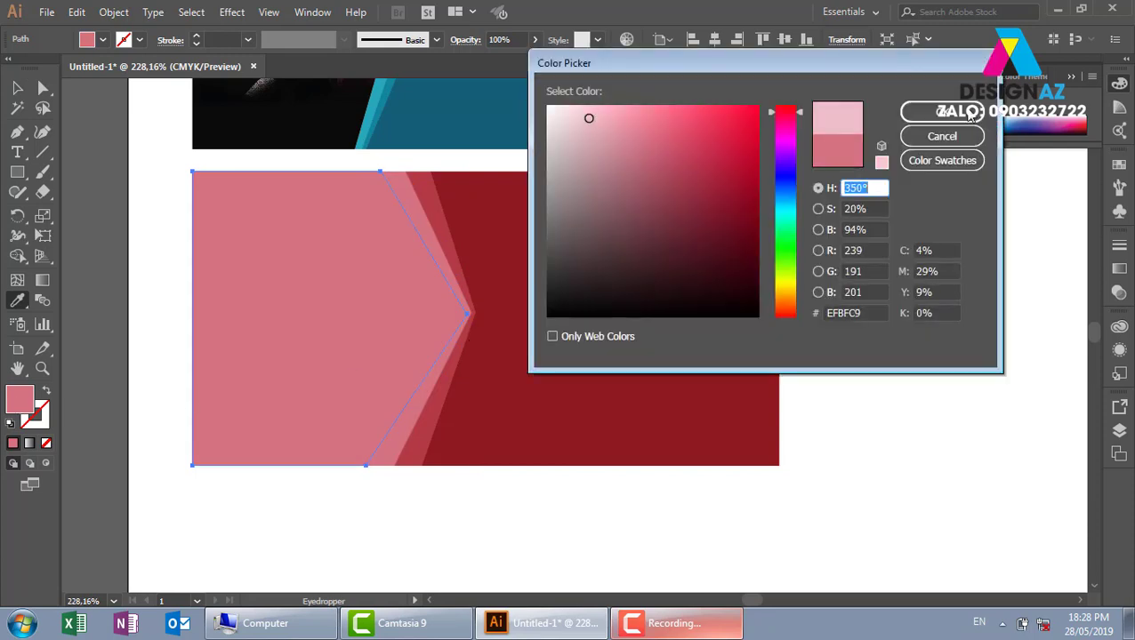
left_click(942, 112)
key("v")
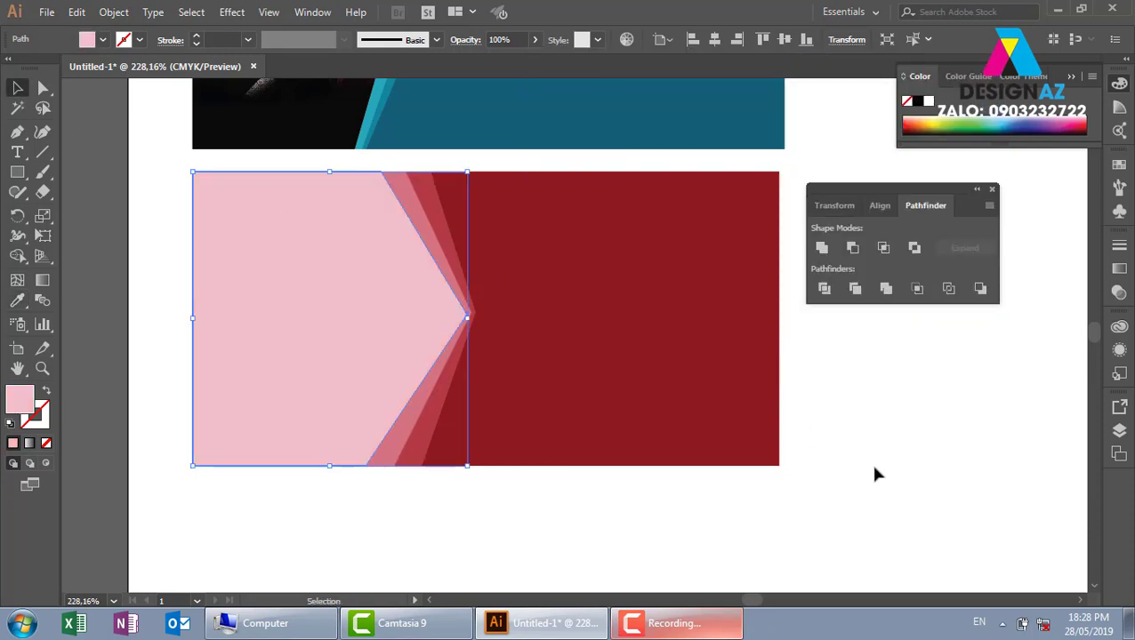
left_click(936, 473)
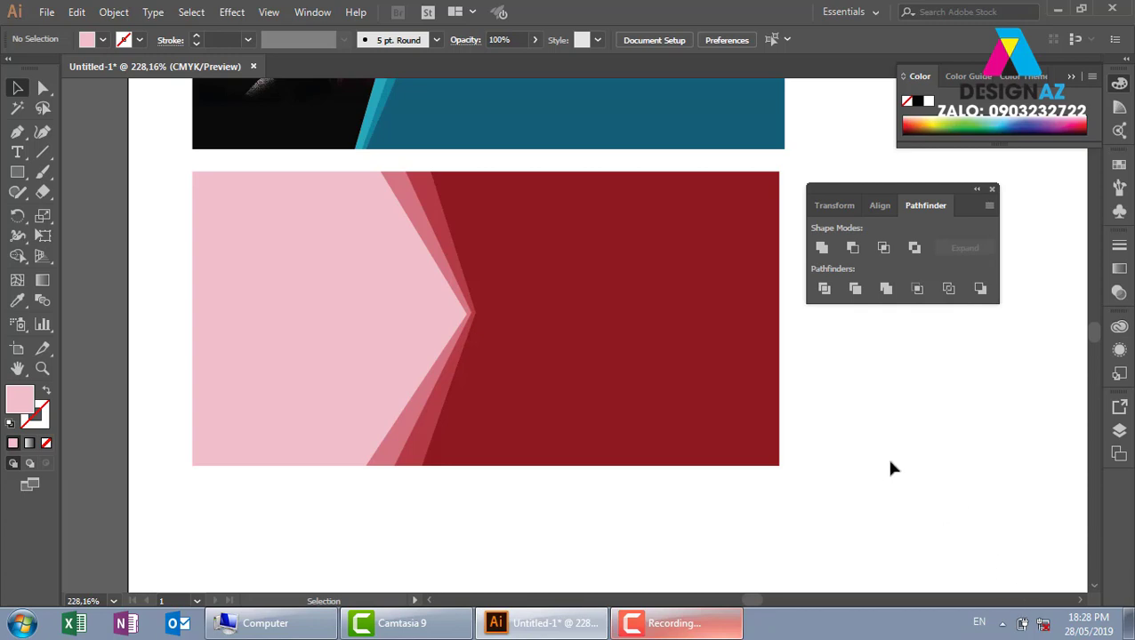
- Narrow the pale pink left piece slightly from its right side and fill it with a green swatch
left_click(347, 325)
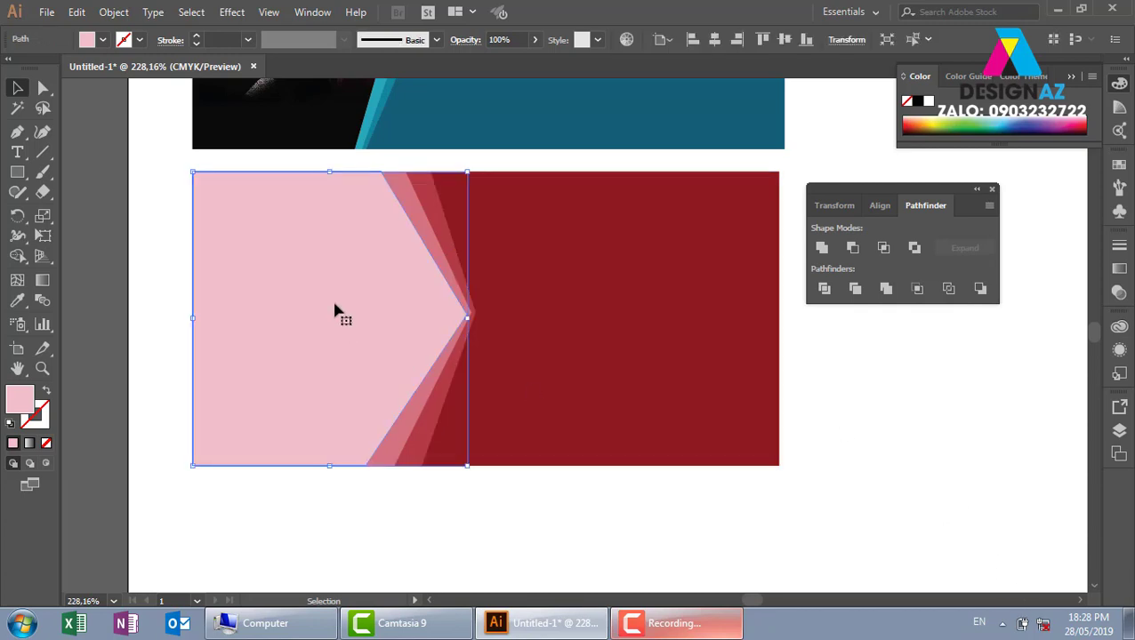
key("a")
key("v")
left_click_drag(471, 318, 461, 317)
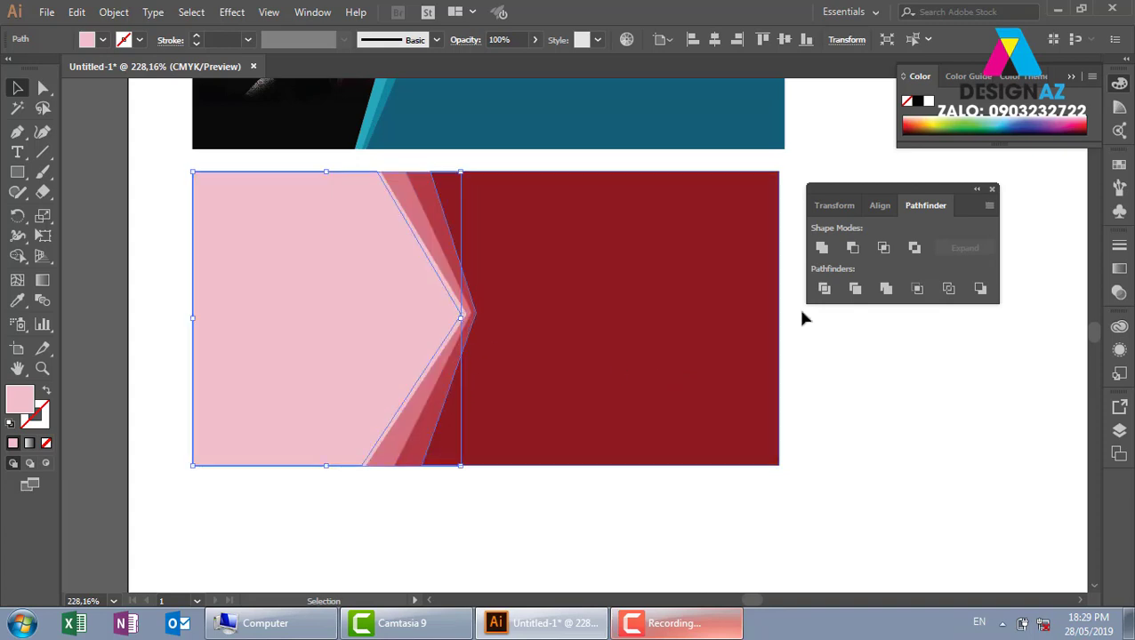
left_click(1119, 164)
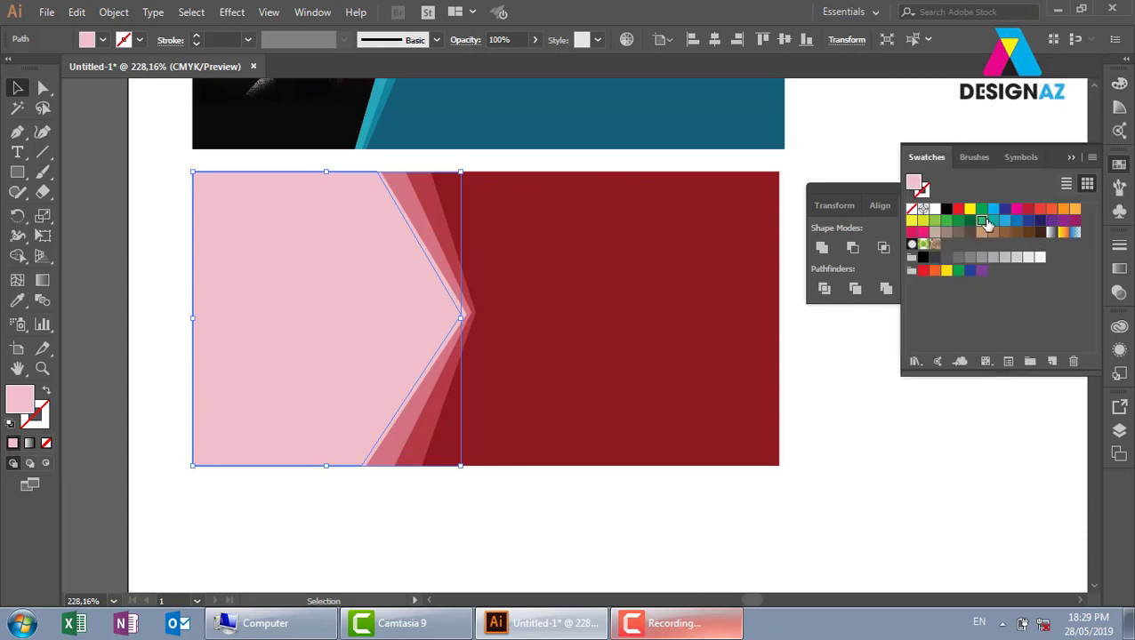
left_click(980, 220)
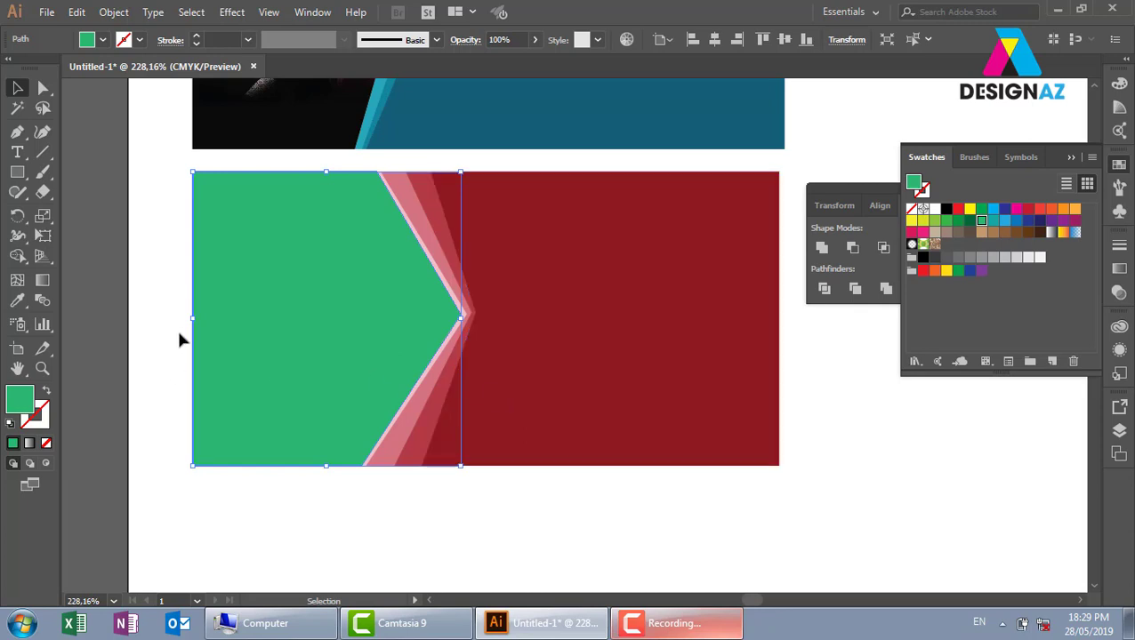
- Start File > Place and browse to the banh trung thu image folder
left_click(48, 14)
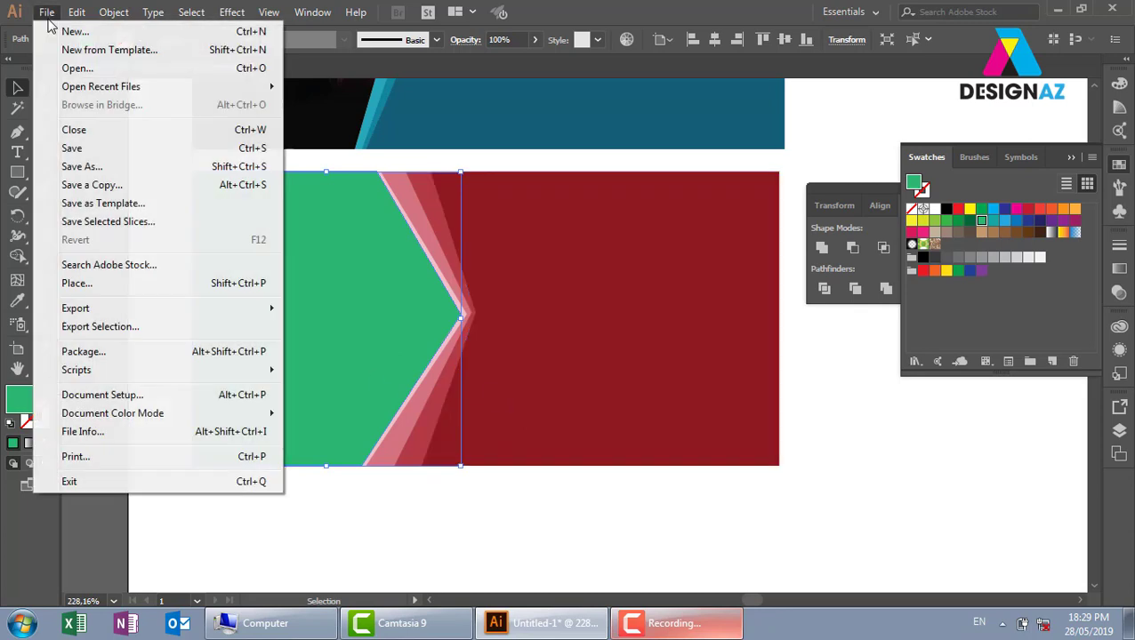
left_click(134, 285)
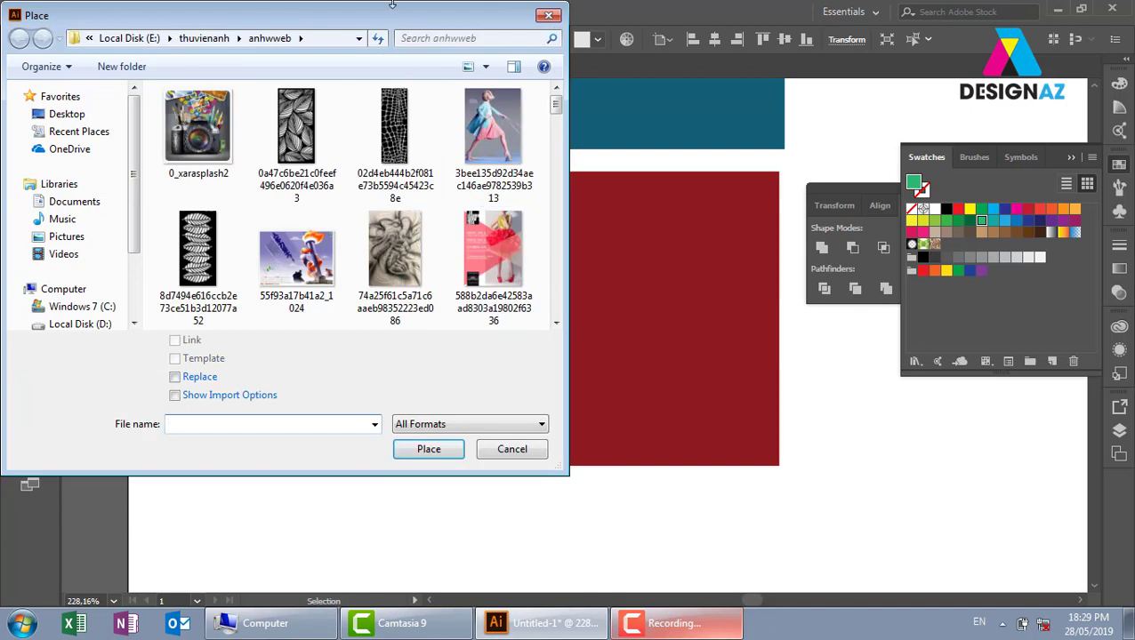
left_click_drag(405, 19, 615, 63)
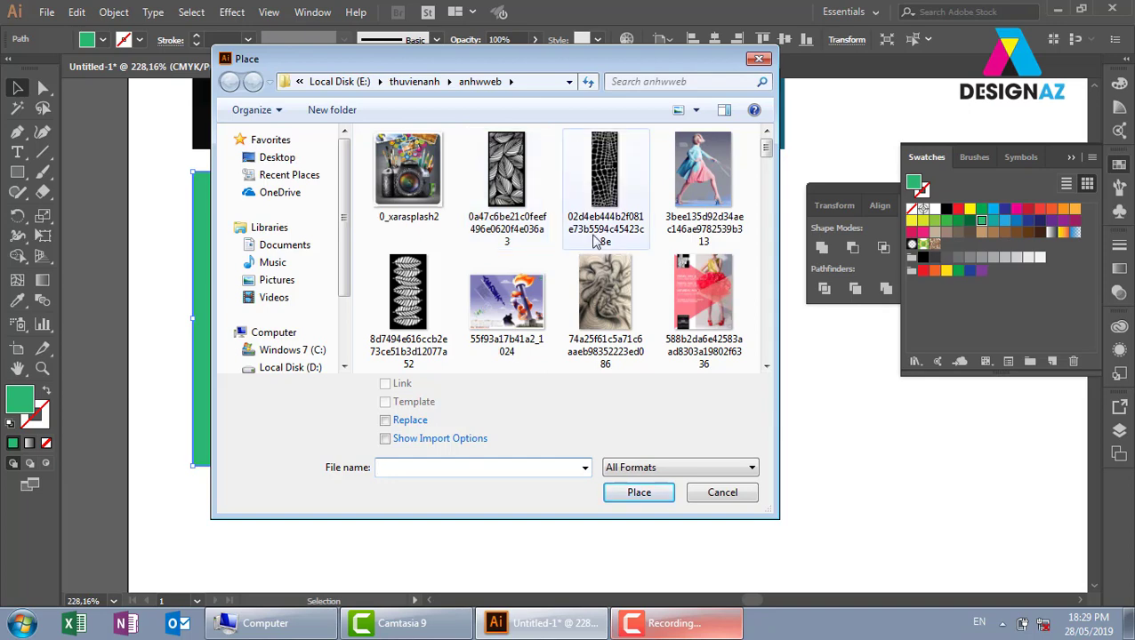
left_click(414, 82)
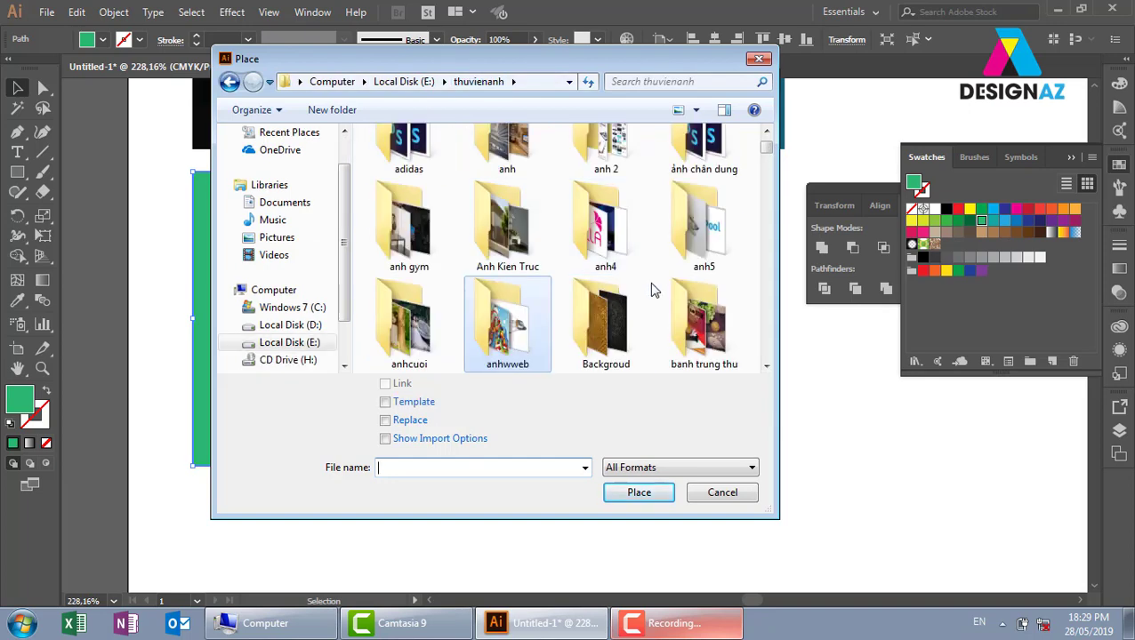
double_click(703, 320)
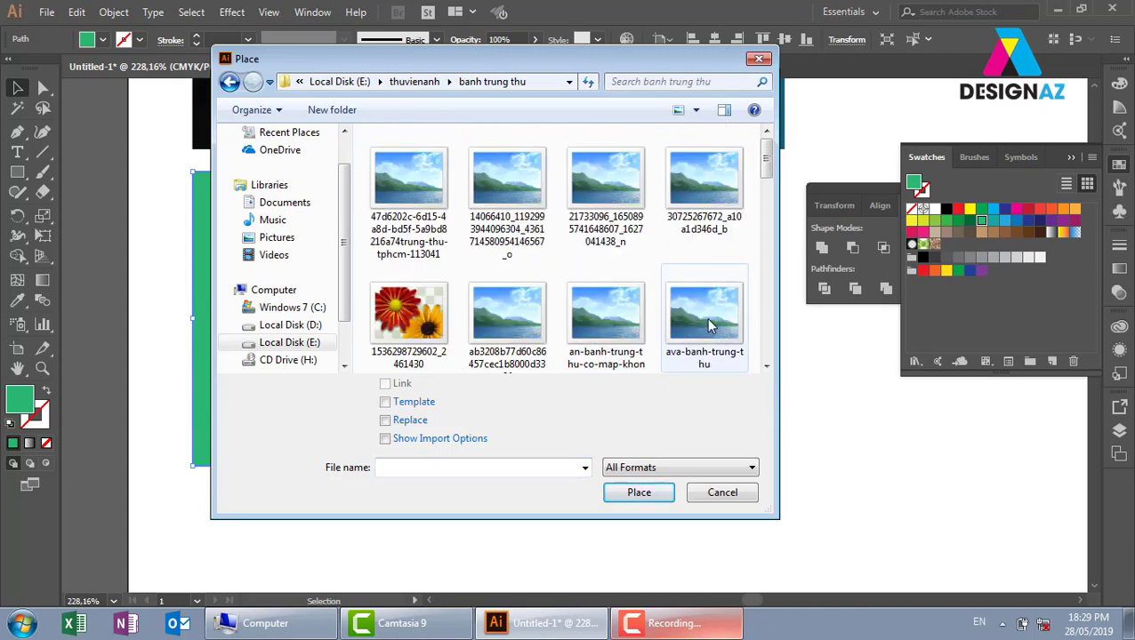
- Select the chuc-tet-gia-dinh-d6902 photo and place it
left_click(766, 366)
left_click(767, 366)
left_click(767, 366)
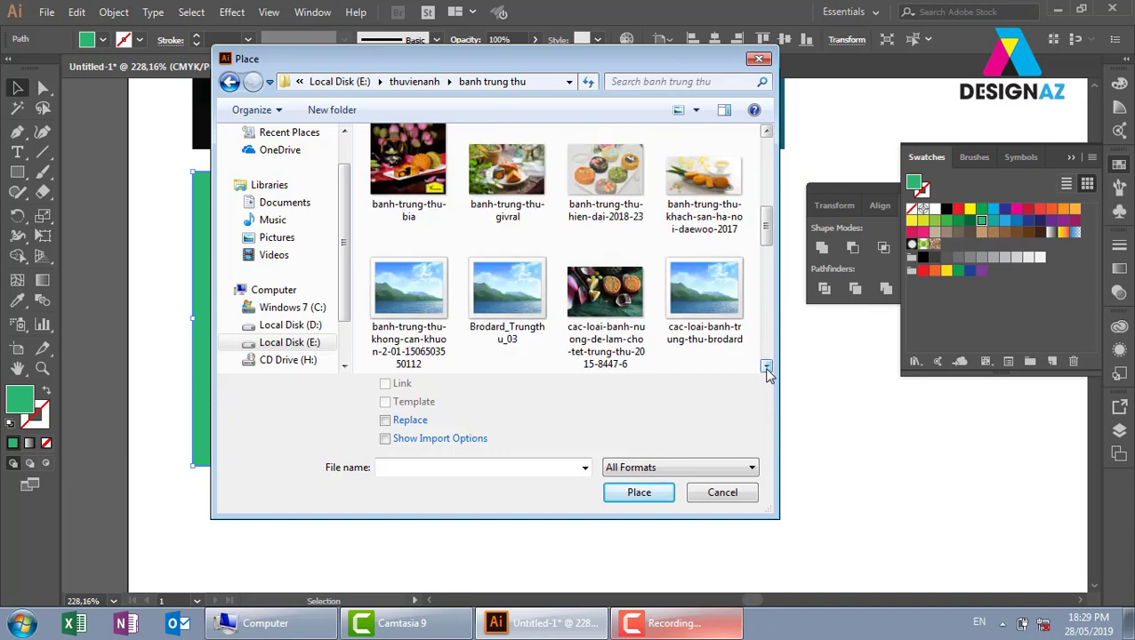
left_click(766, 366)
left_click(766, 366)
left_click(767, 366)
left_click(767, 367)
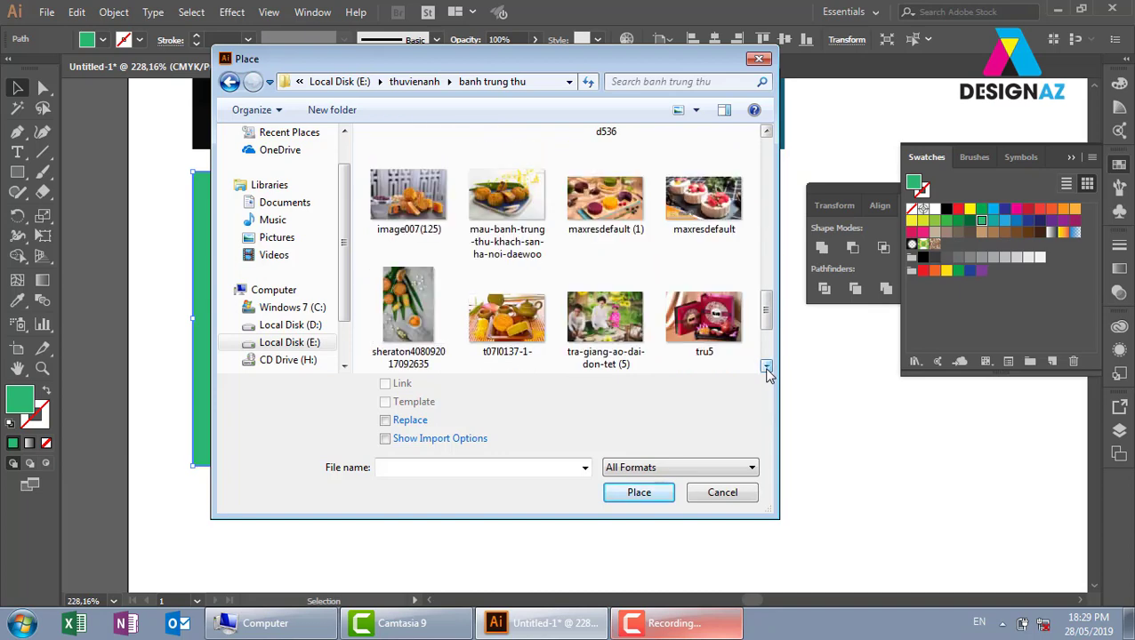
left_click(767, 366)
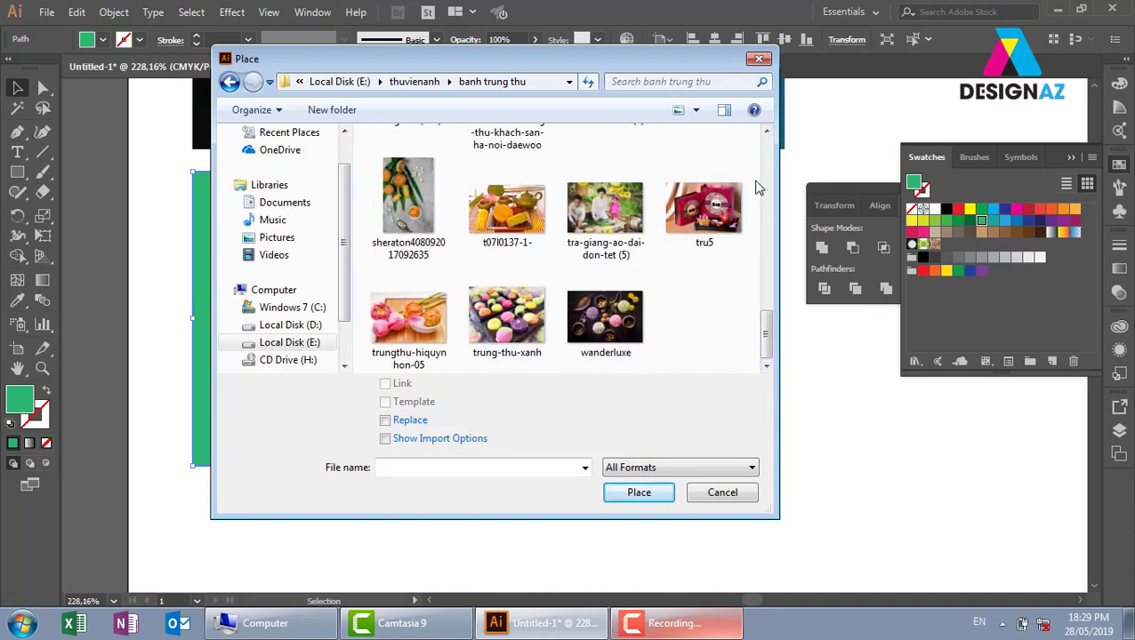
left_click_drag(766, 334, 774, 270)
left_click(604, 209)
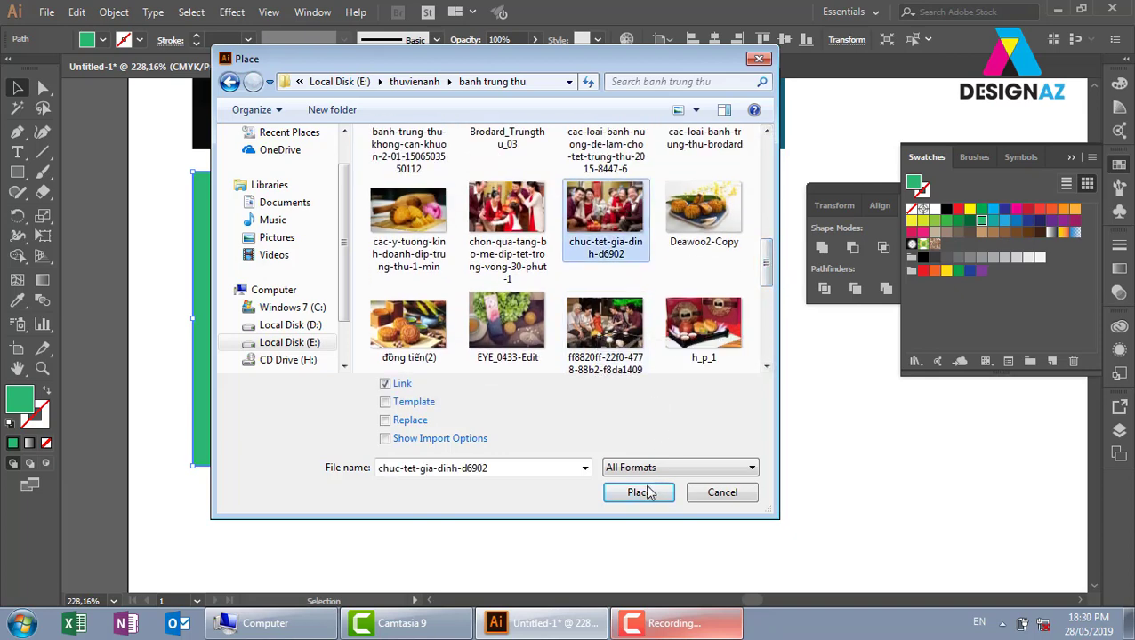
left_click(647, 492)
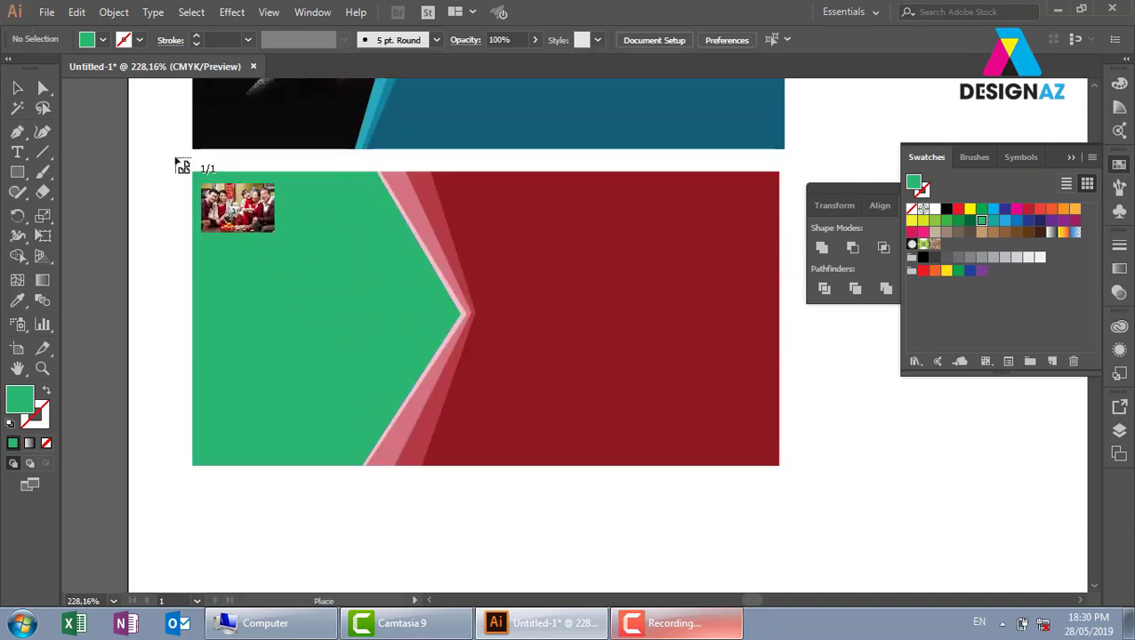
- Size the family photo across the banner, send it back, and clip it inside the green shape
left_click_drag(176, 158, 791, 476)
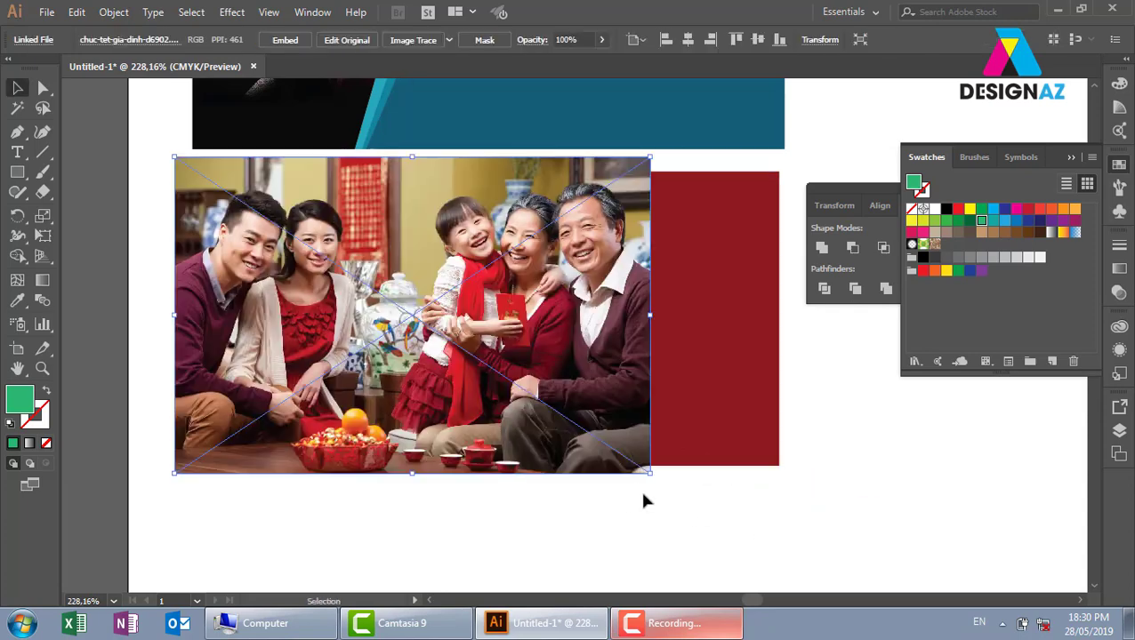
left_click_drag(587, 355, 267, 347)
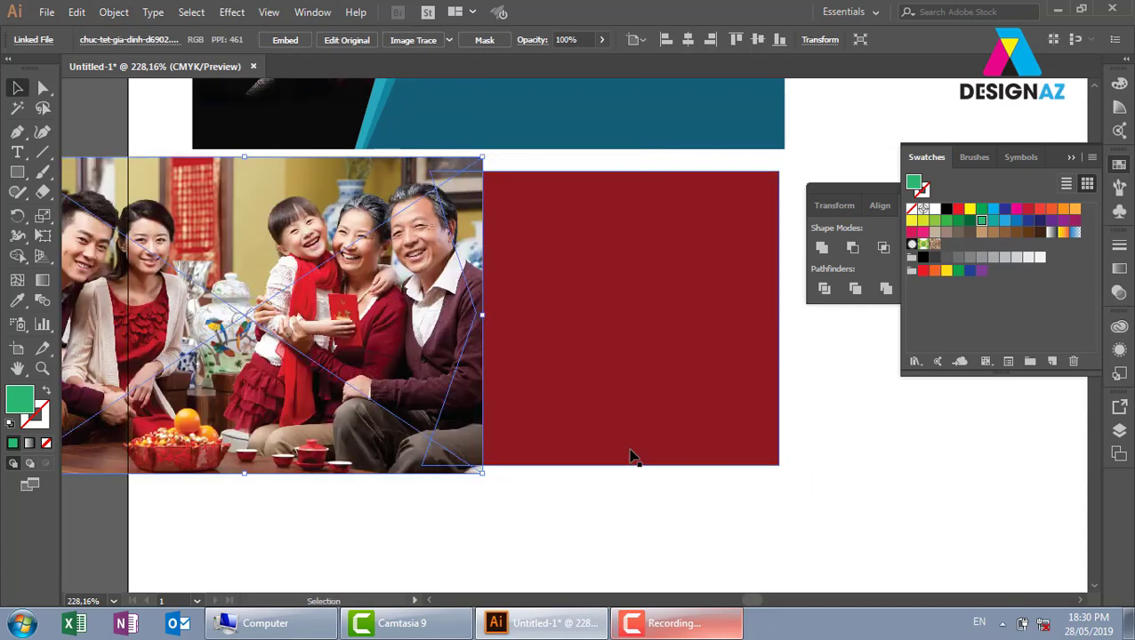
key("ctrl+shift+bracketleft")
left_click(366, 346, "shift")
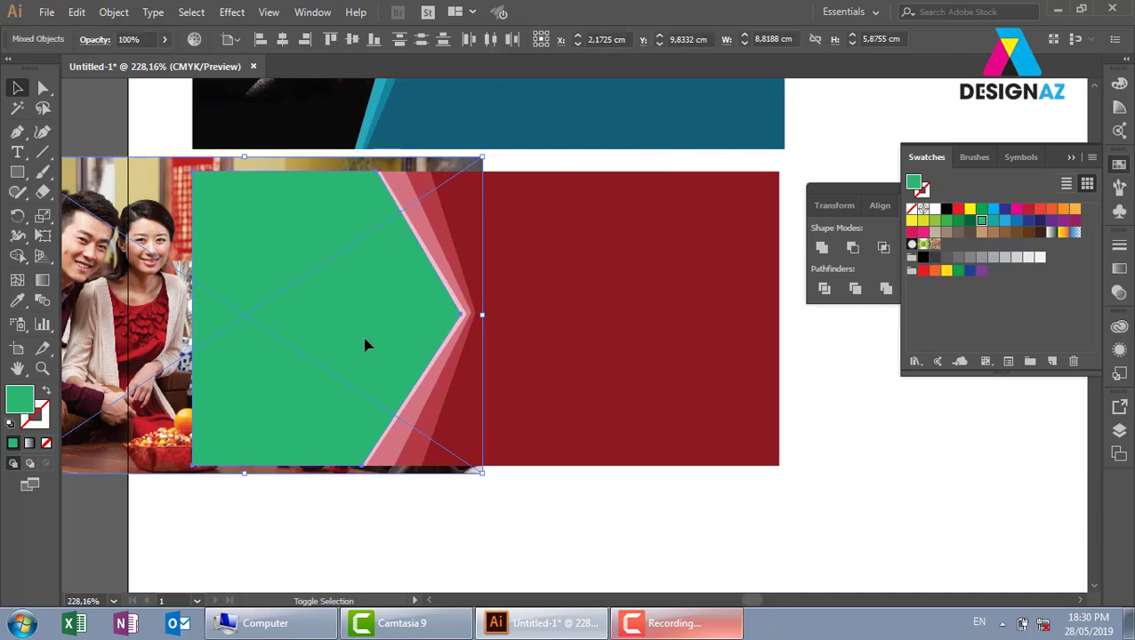
key("ctrl+7")
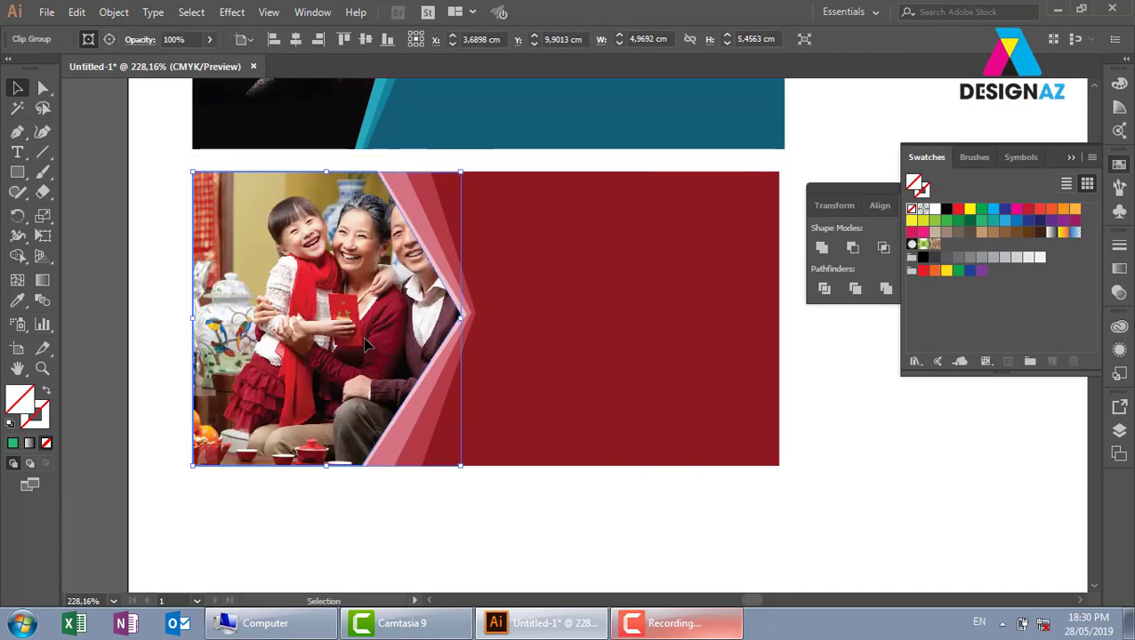
- Reposition the family photo inside its clipping group
double_click(378, 338)
left_click_drag(378, 338, 404, 396)
double_click(838, 463)
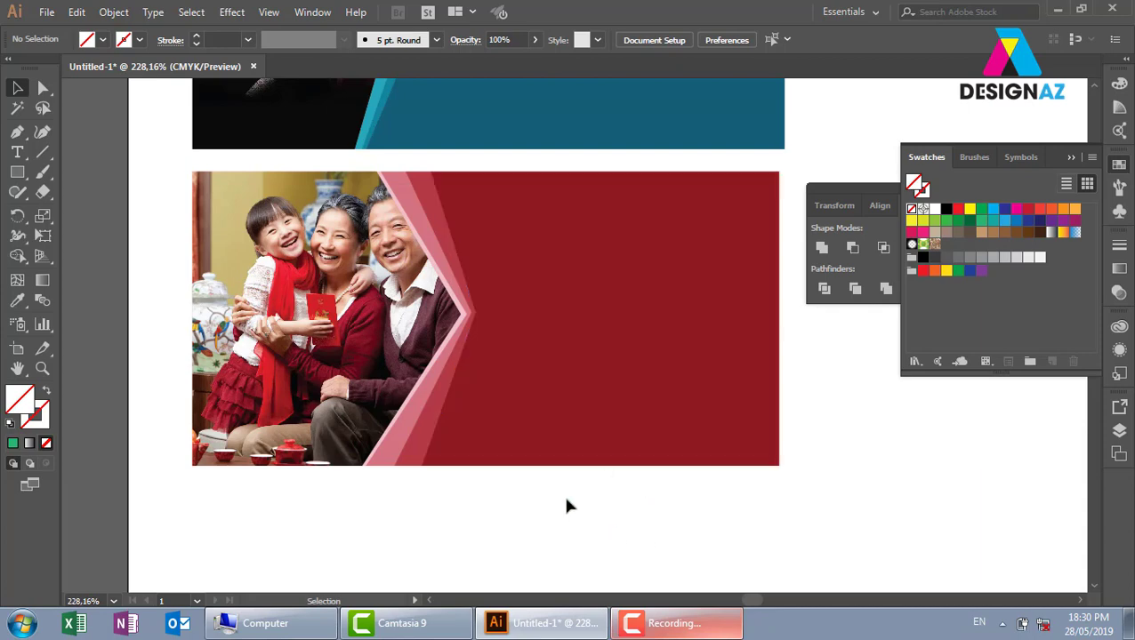
- Draw a red three-point pen path from the banner's top edge, past the chevron tip, to the bottom
left_click(558, 354)
left_click(838, 420)
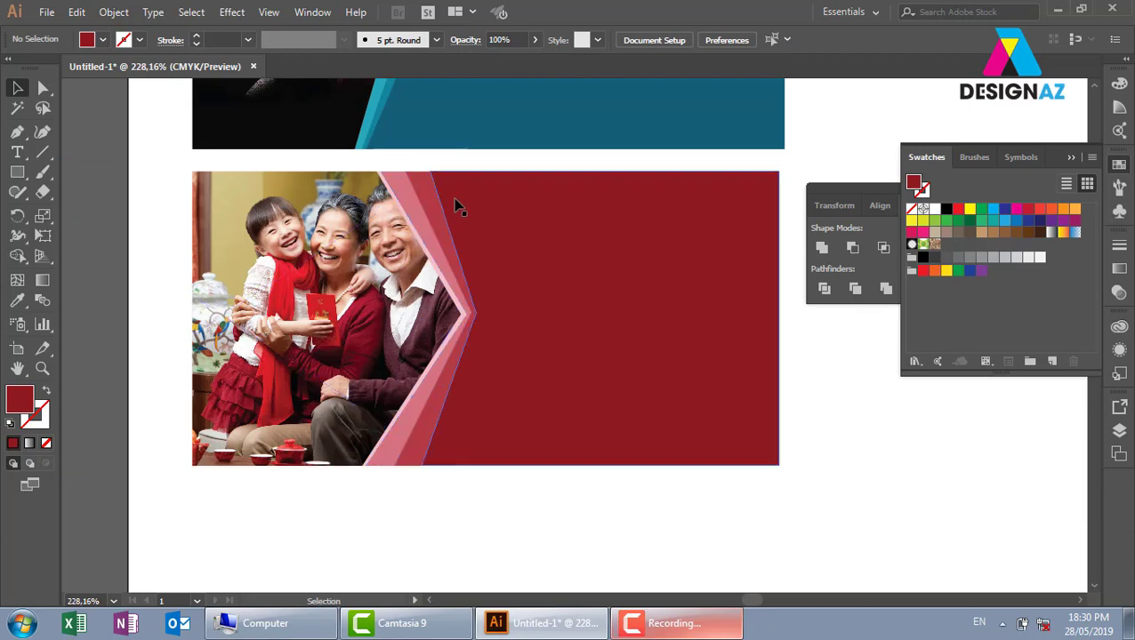
key("p")
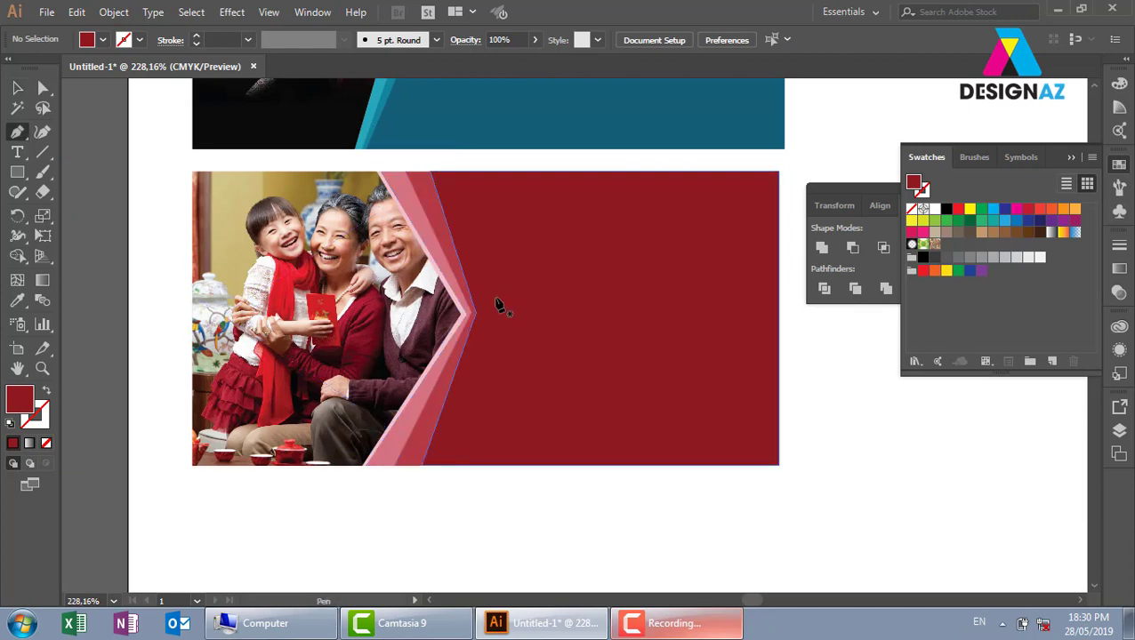
left_click_drag(353, 172, 486, 354)
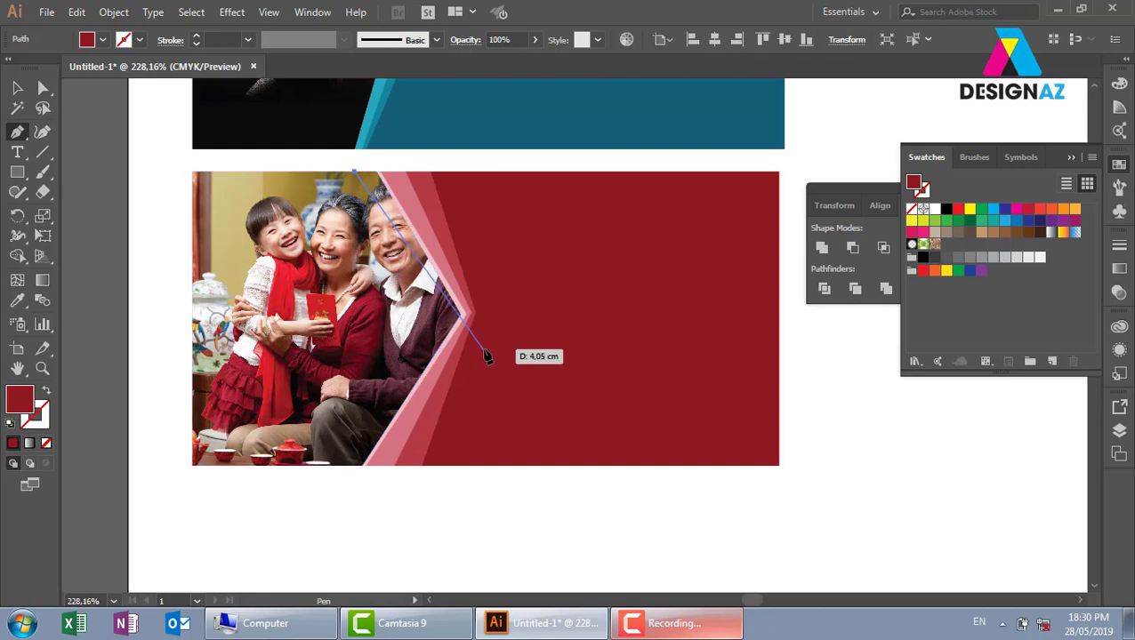
left_click(481, 348)
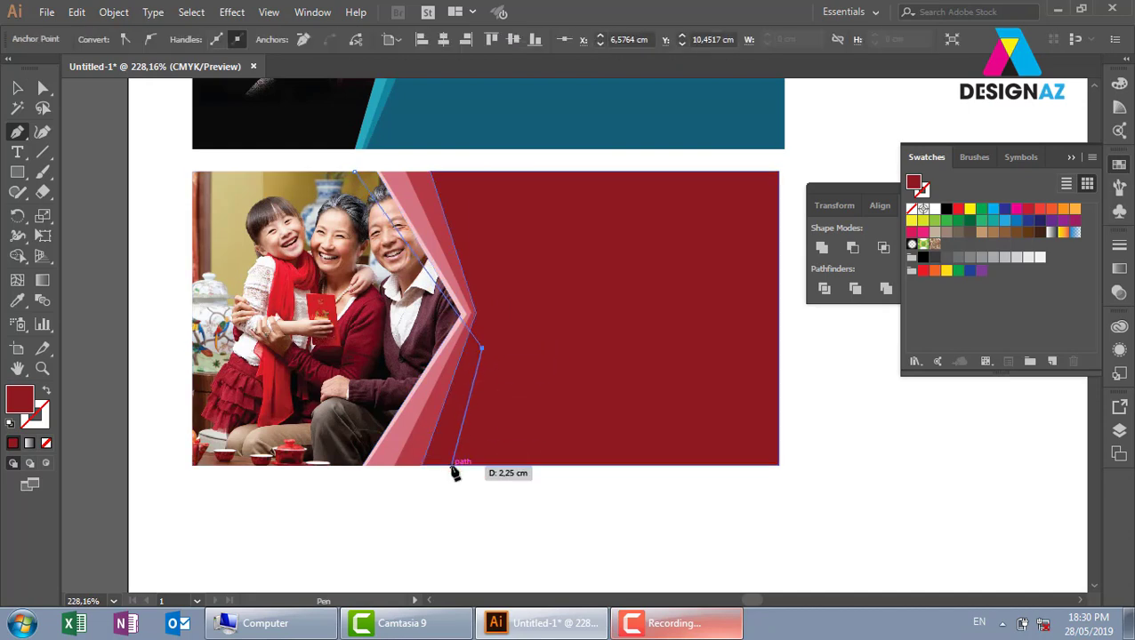
left_click(455, 465)
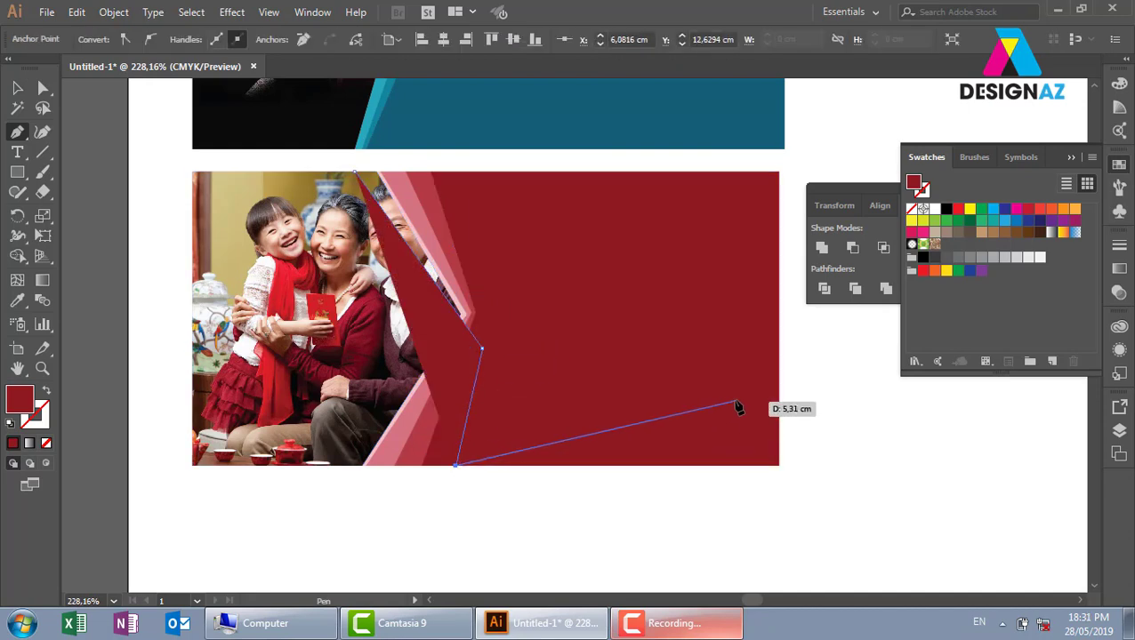
key("Escape")
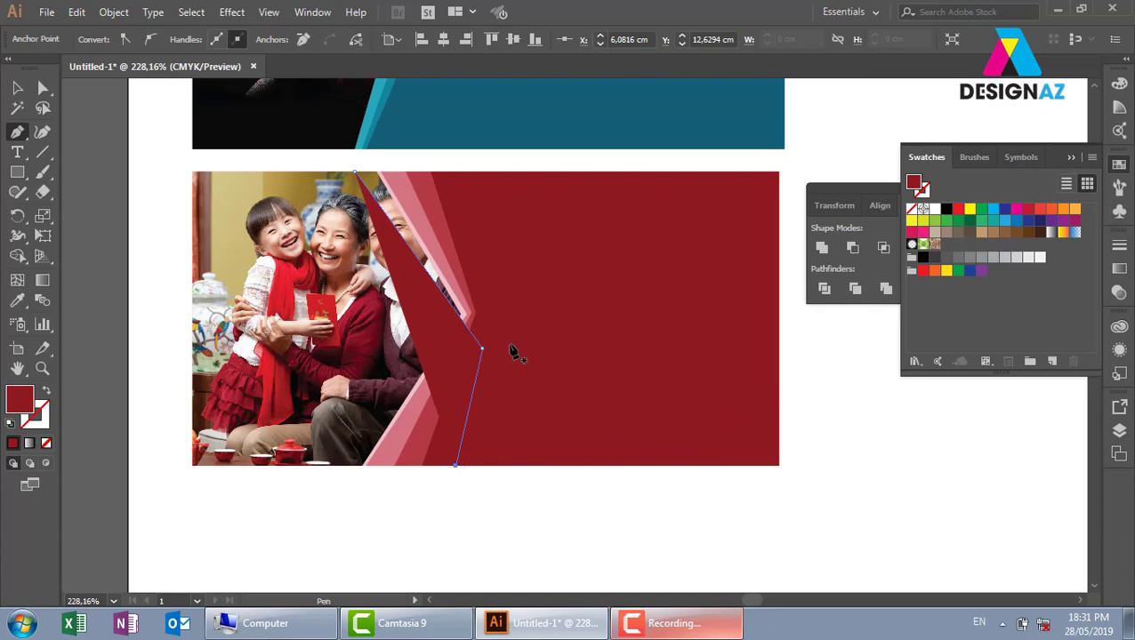
left_click(19, 90)
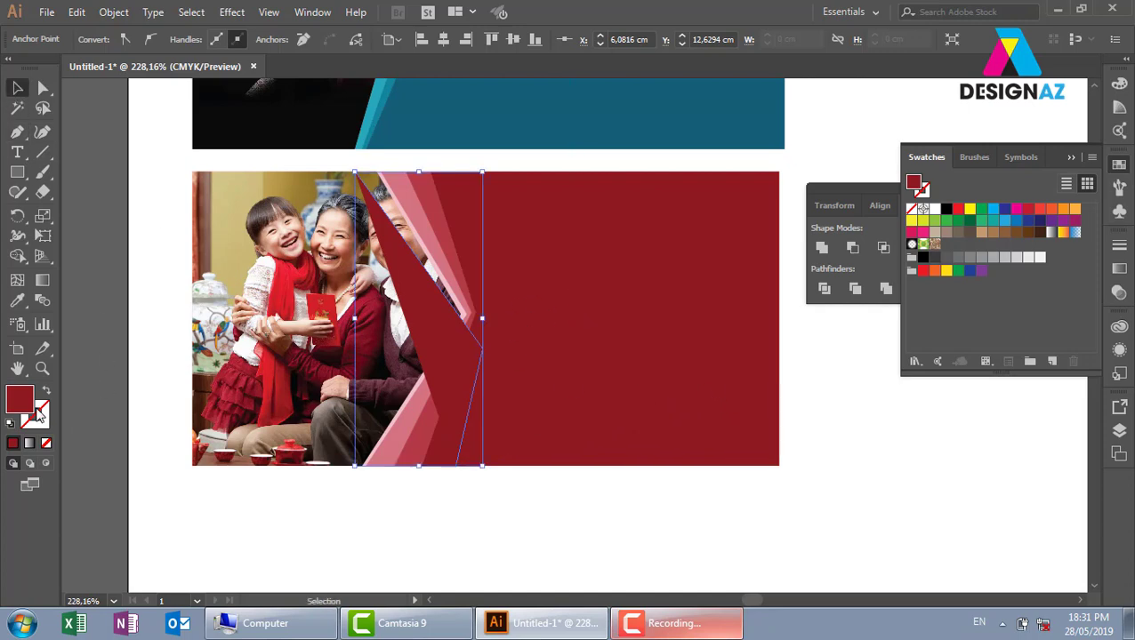
- Give the angled path a white stroke and no fill
double_click(40, 418)
left_click(553, 106)
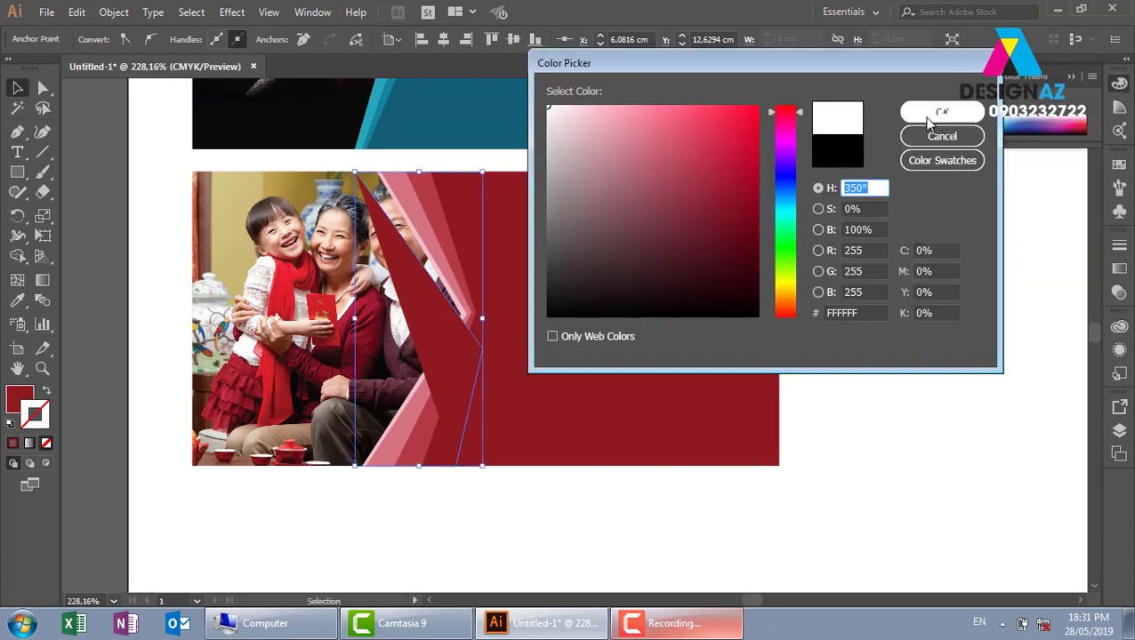
key("Return")
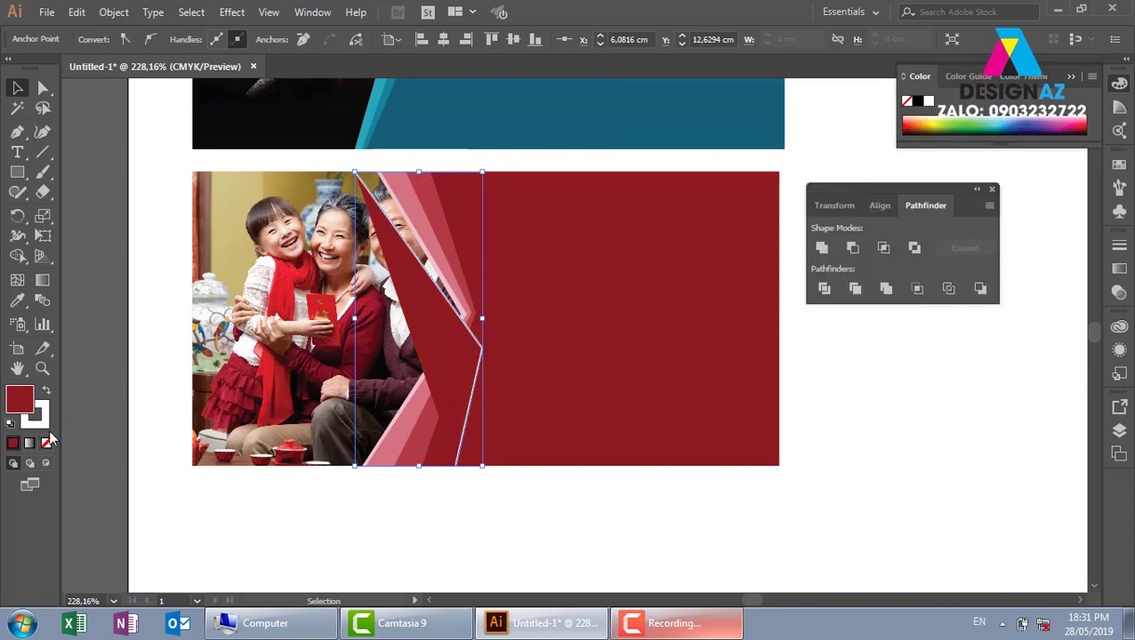
left_click(47, 443)
left_click(882, 484)
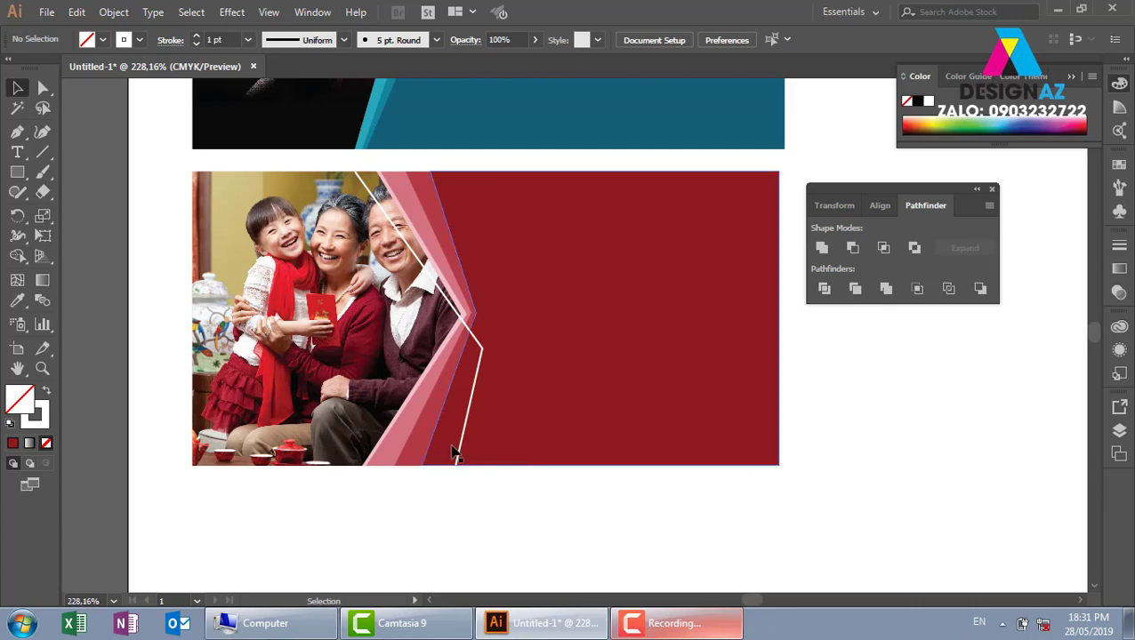
- Set the stripe's blend mode to Overlay in the Transparency panel
left_click(477, 379)
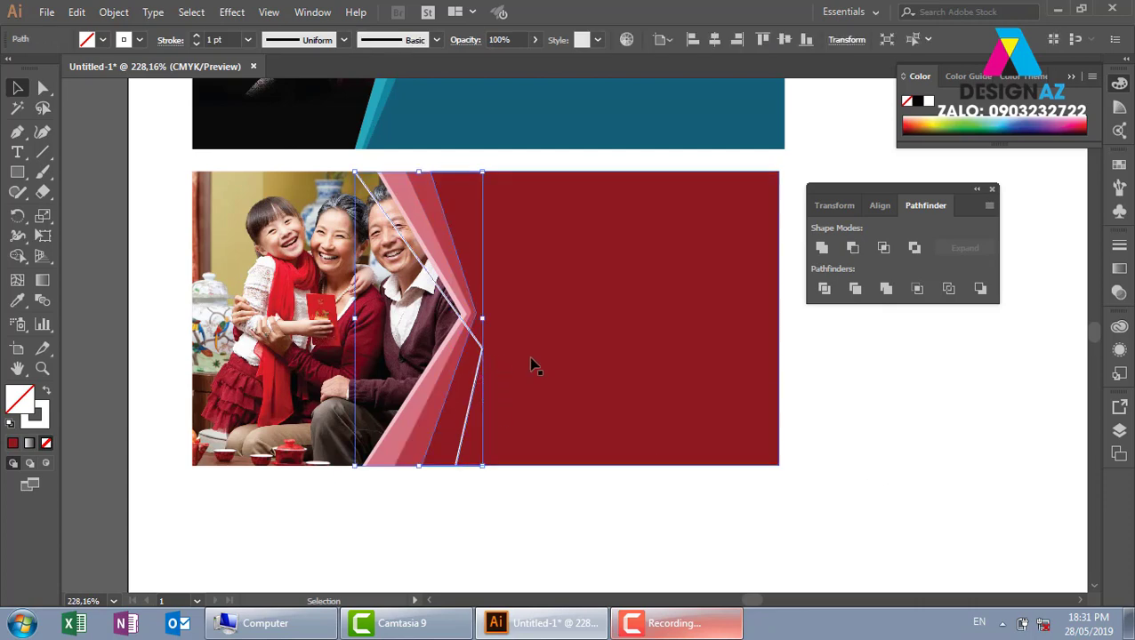
left_click(1120, 294)
left_click(980, 263)
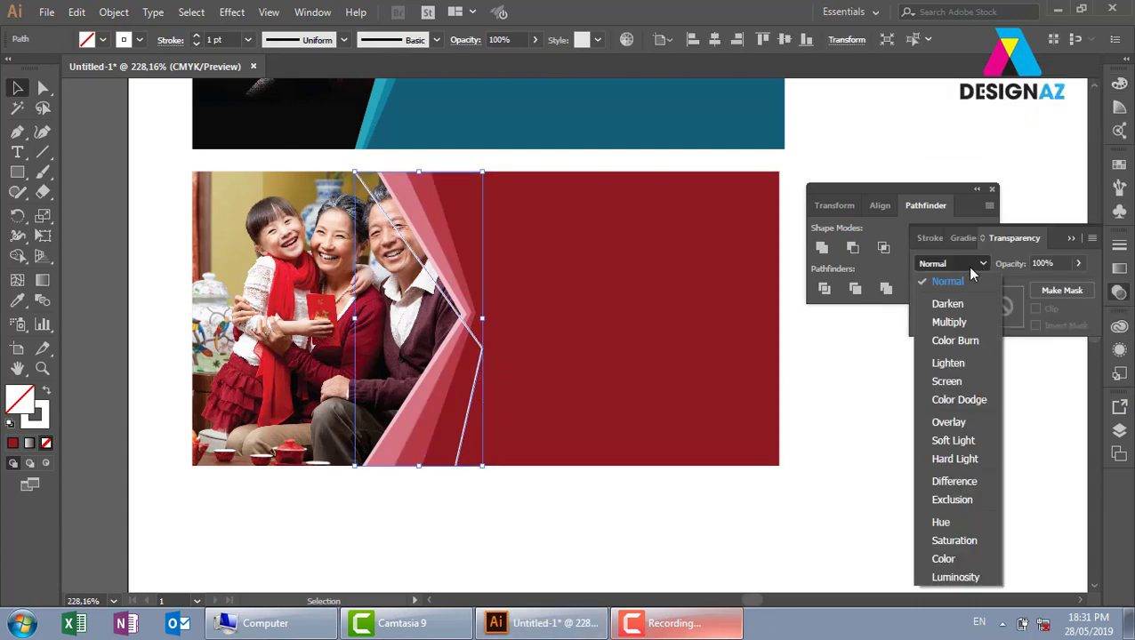
left_click(963, 426)
left_click(924, 452)
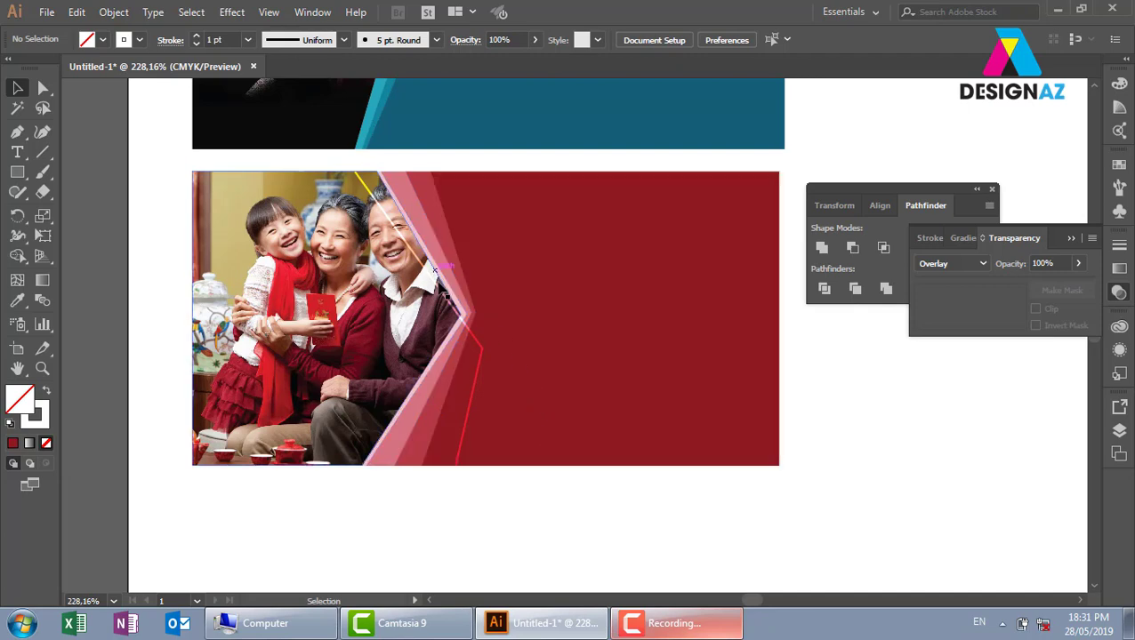
- Lower the stripe's opacity to 40%
left_click(484, 355)
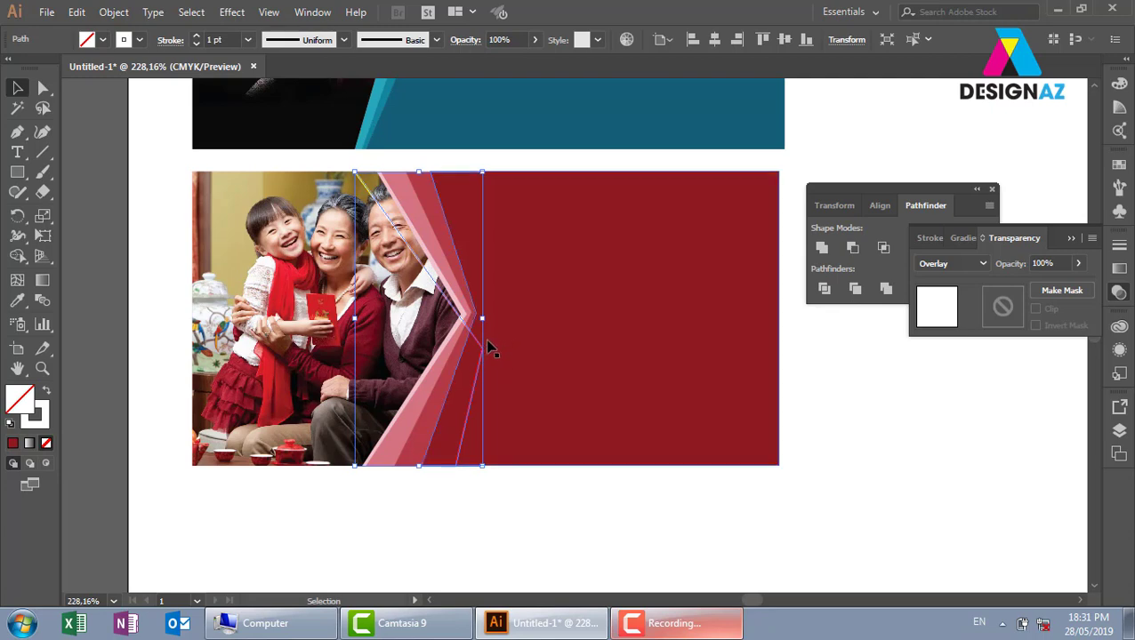
left_click(843, 450)
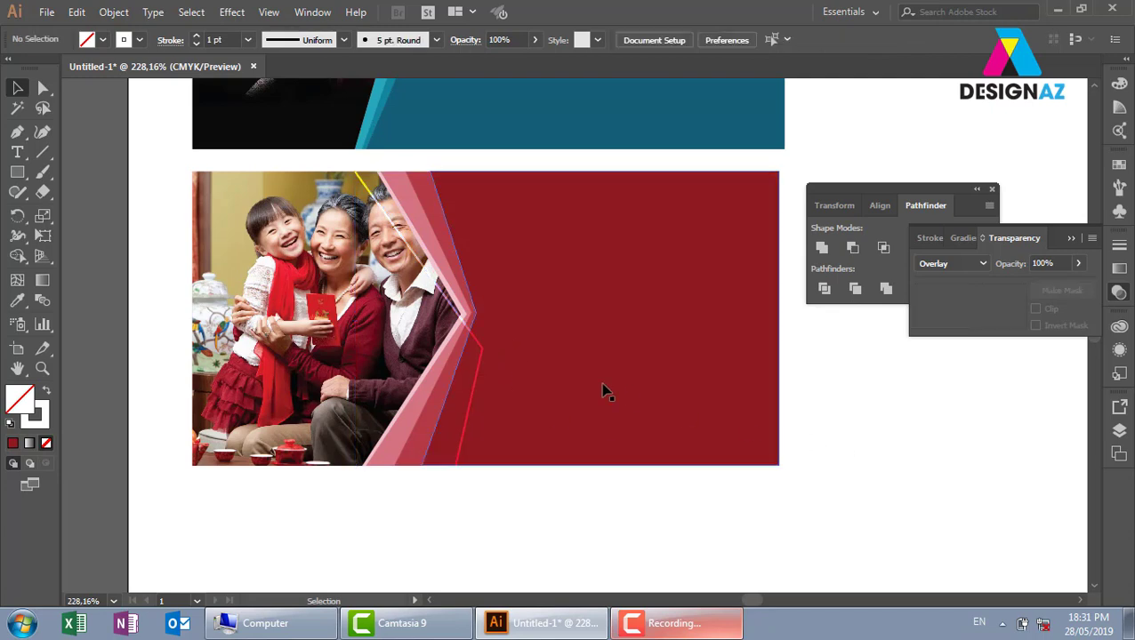
left_click(481, 381)
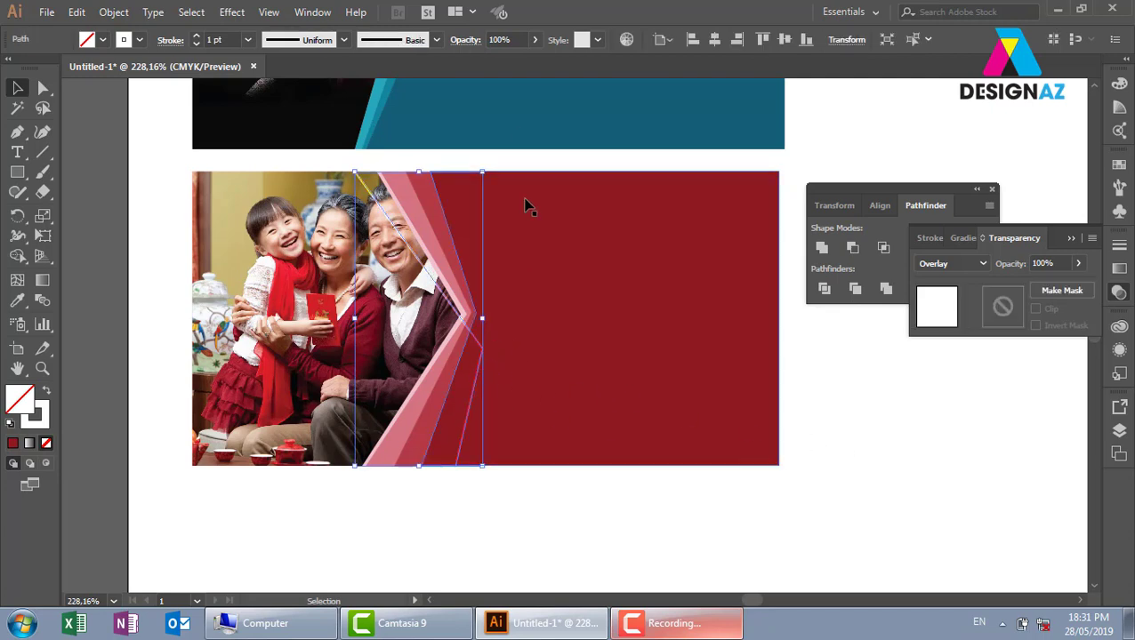
left_click(505, 40)
type("40")
key("Return")
left_click(932, 462)
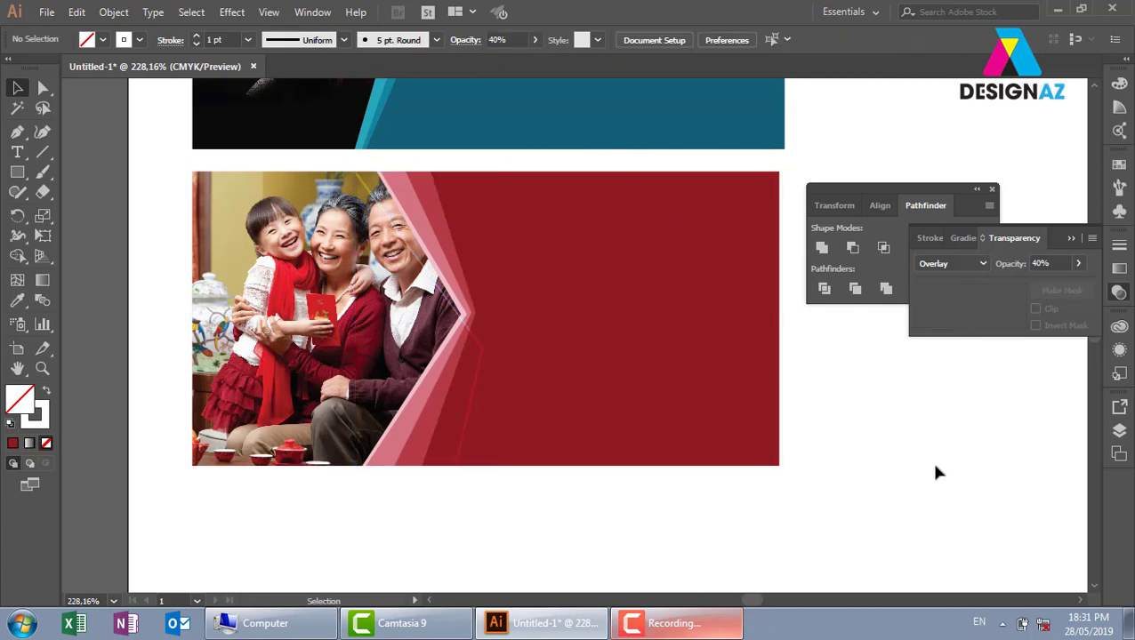
left_click(483, 371)
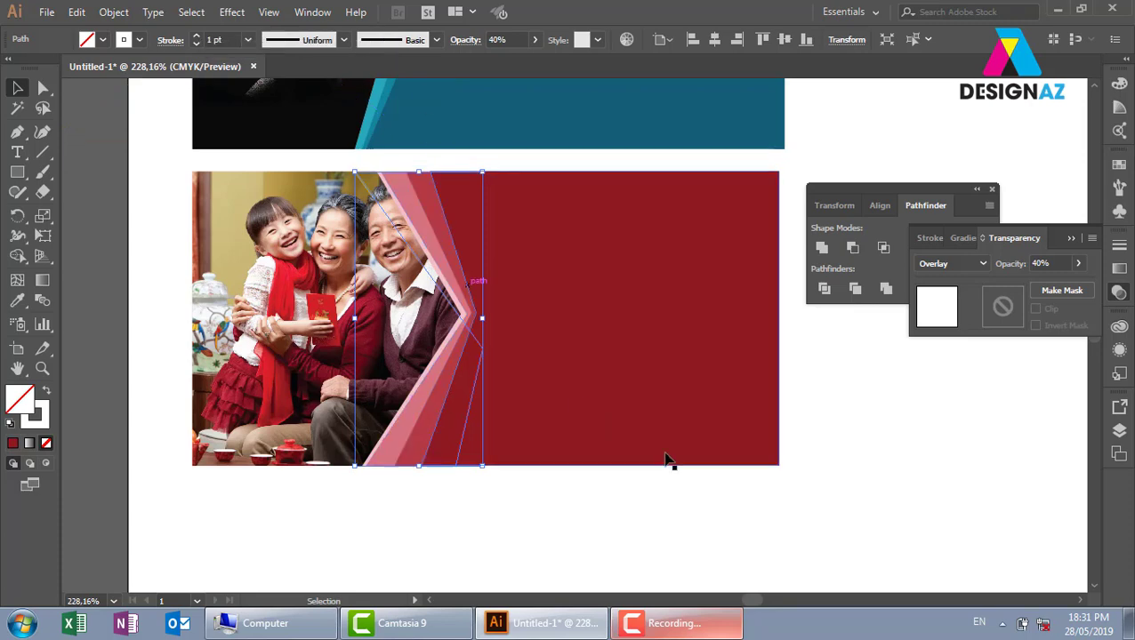
left_click(785, 462)
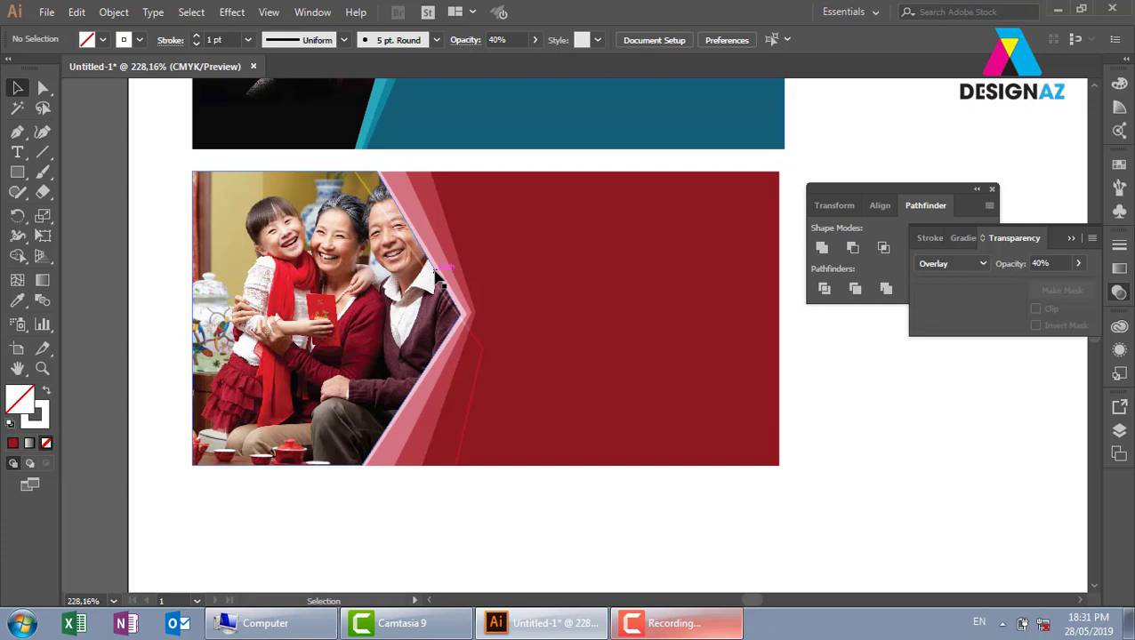
left_click(676, 623)
- Open the Window menu to see the available panels
left_click(770, 347)
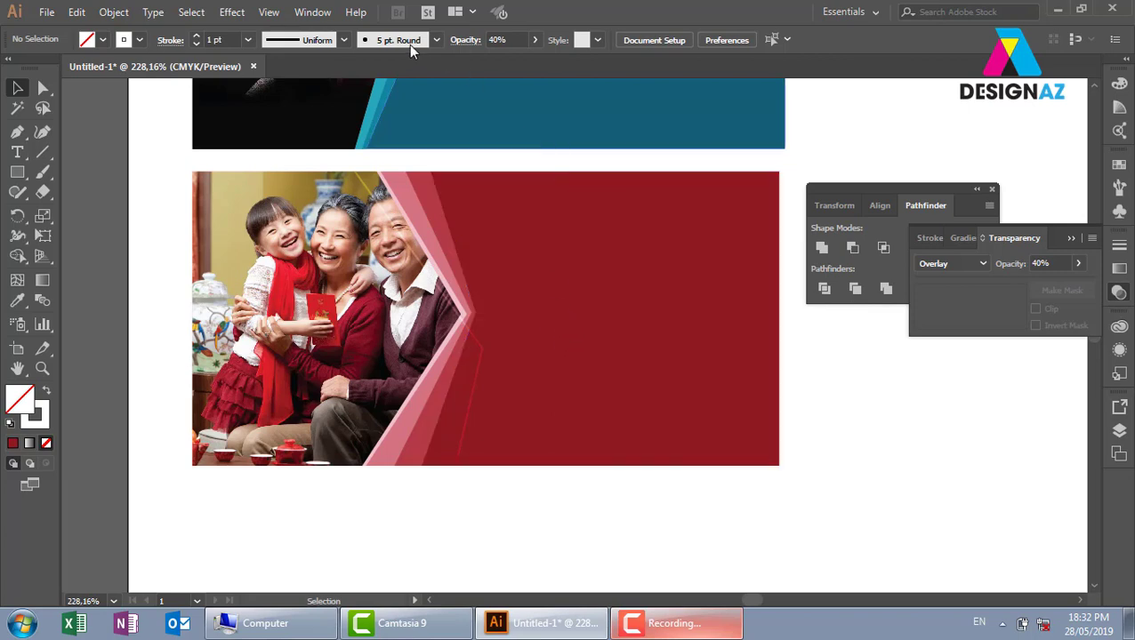
left_click(320, 14)
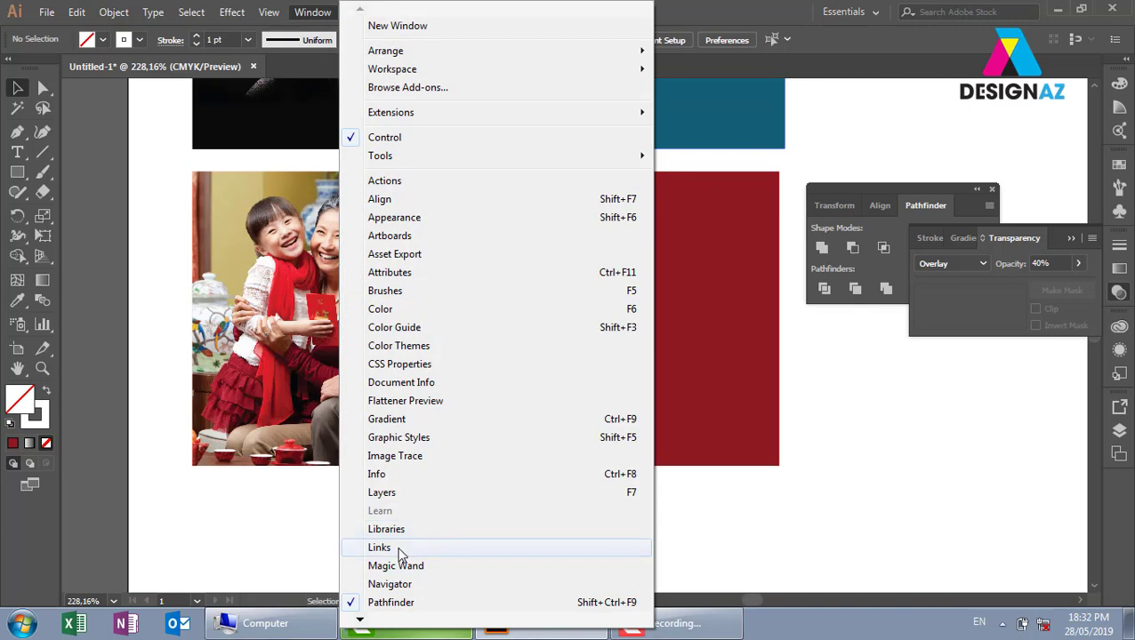
- Open the Links panel, select the 37241_00_splash_original_1200 entry and go to it on the canvas
left_click(399, 547)
left_click_drag(475, 315, 743, 145)
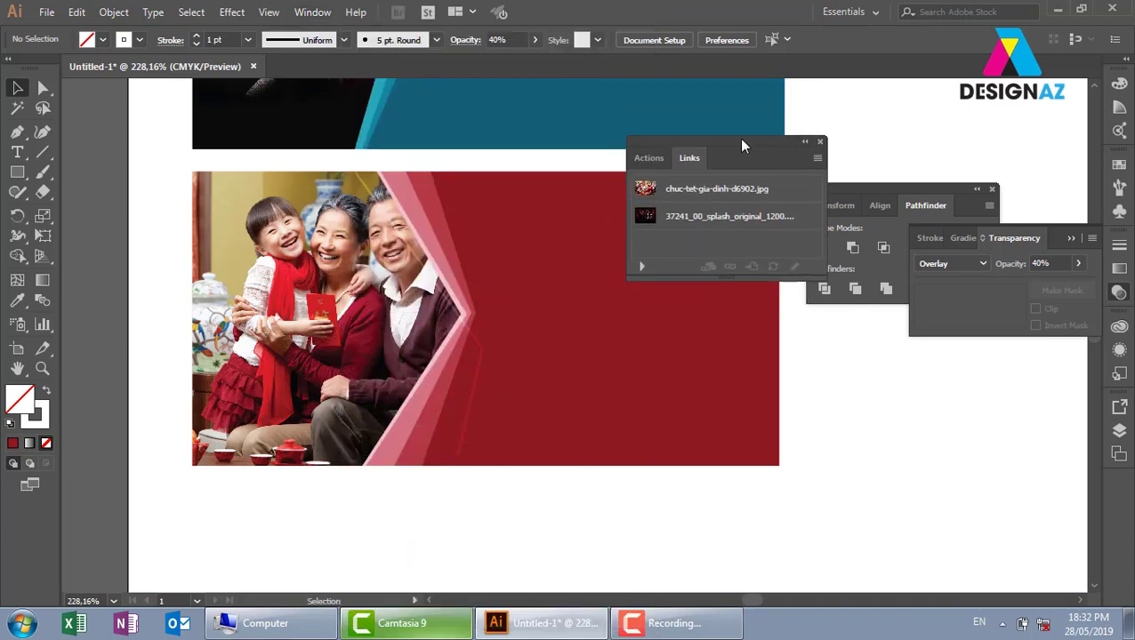
left_click(658, 217)
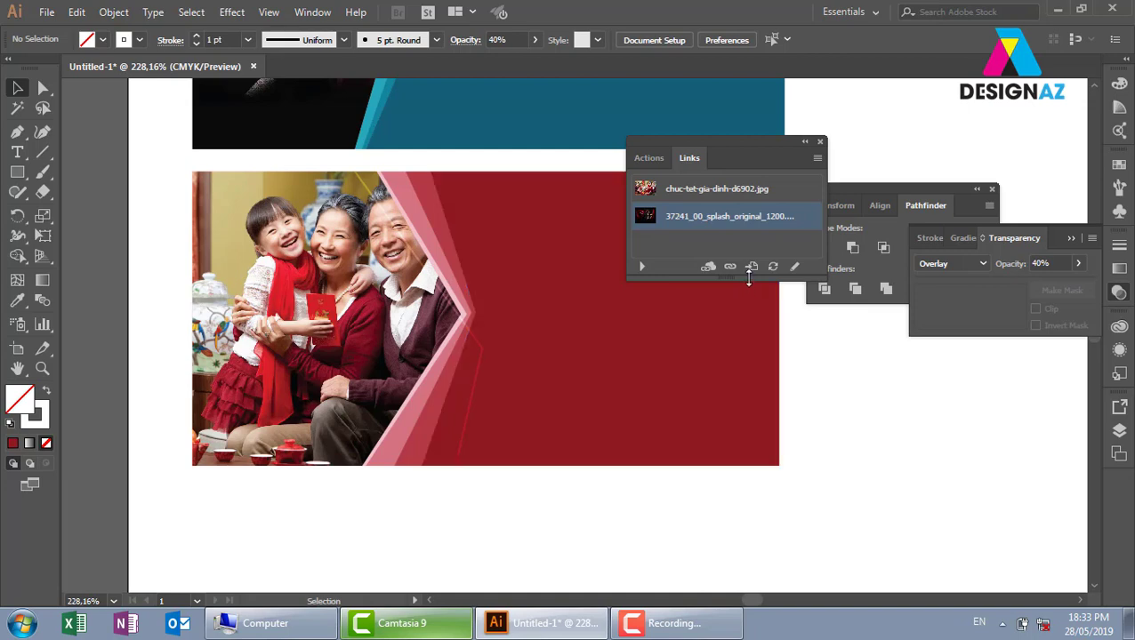
left_click_drag(749, 278, 745, 364)
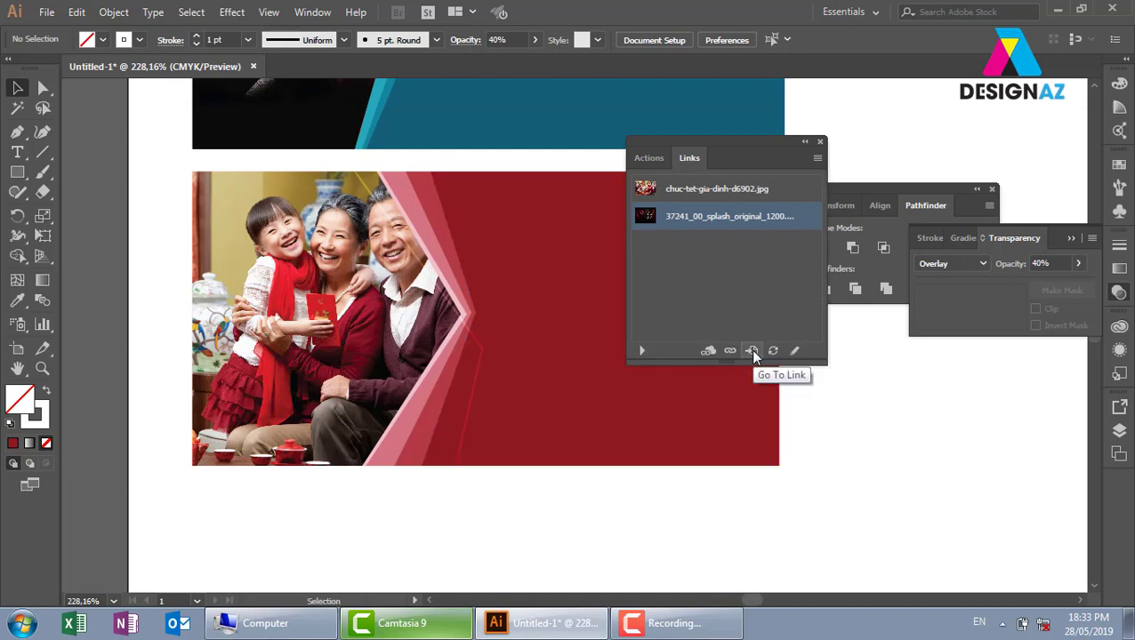
left_click(751, 351)
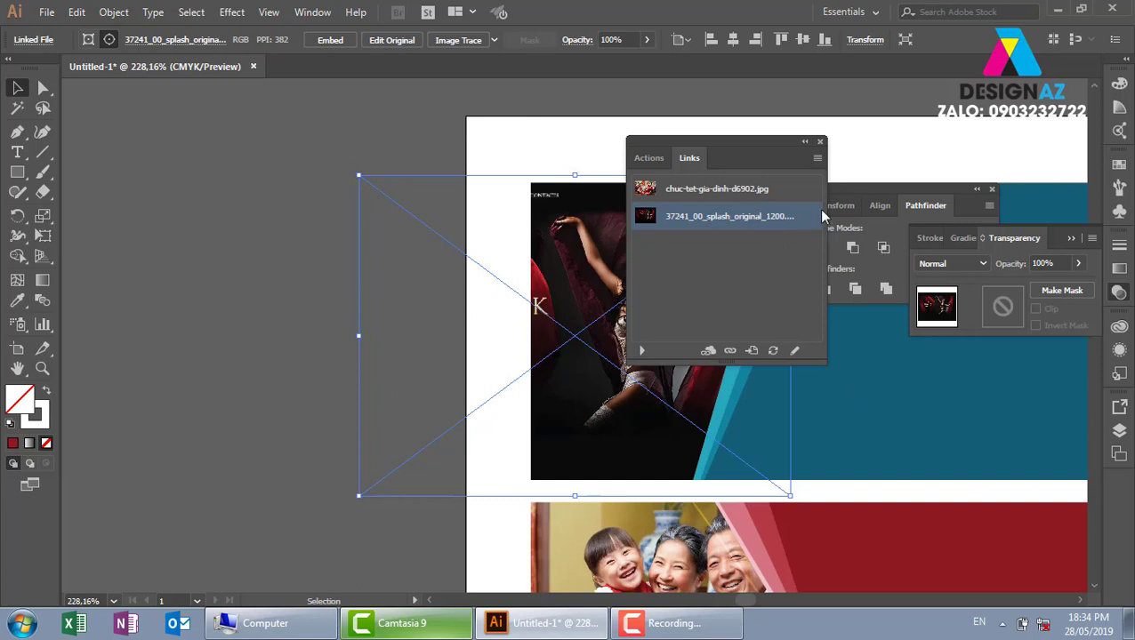
left_click(817, 160)
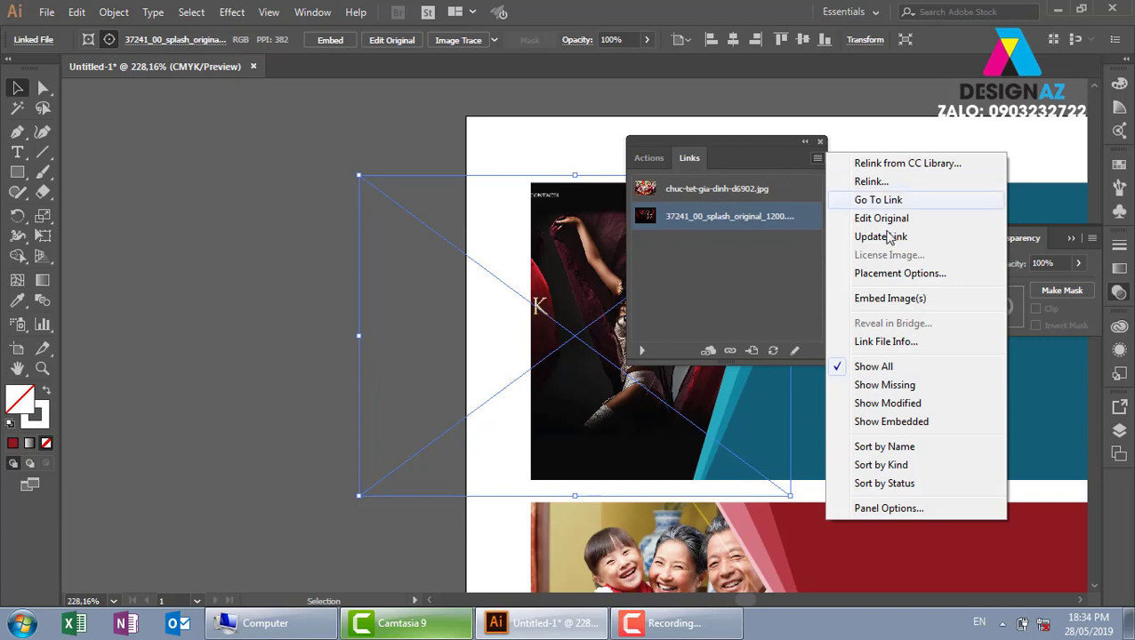
left_click(898, 300)
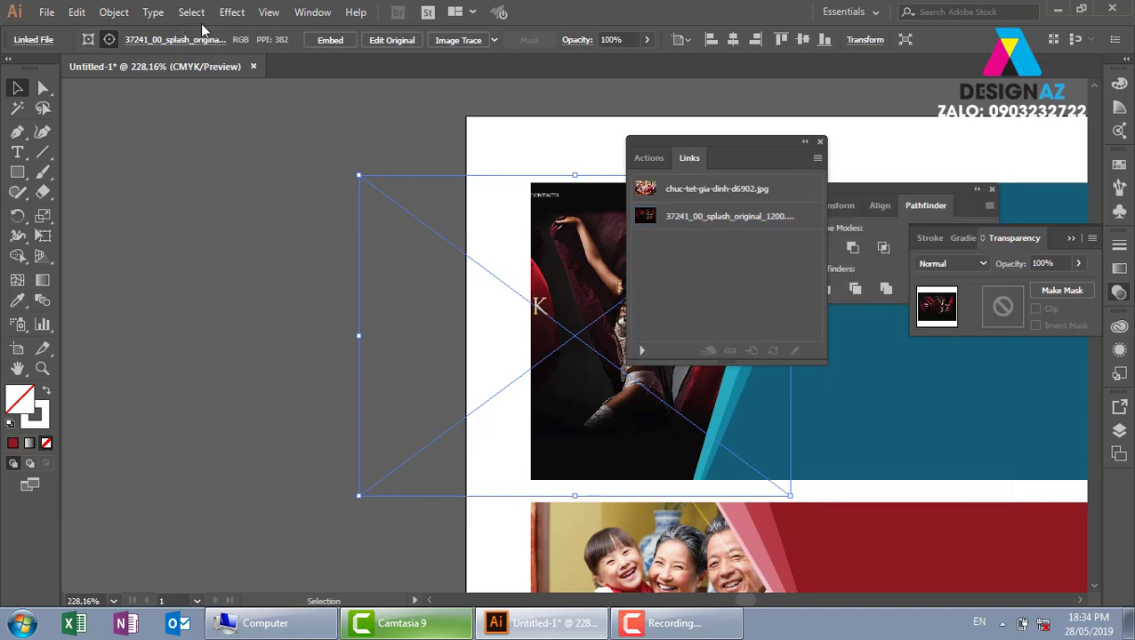
left_click(819, 160)
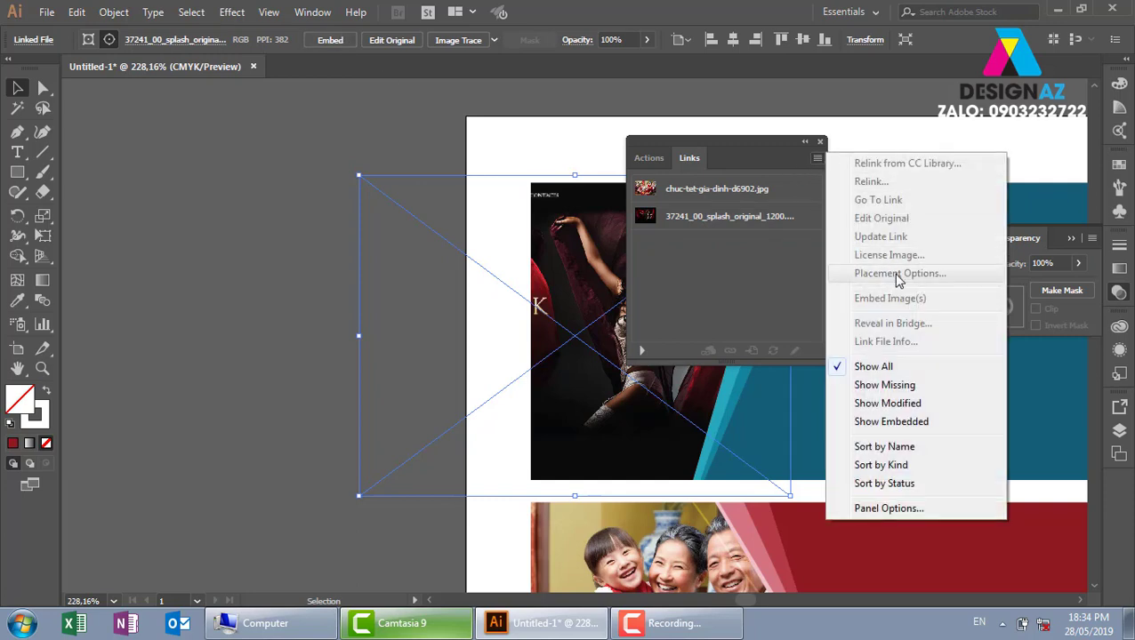
left_click(817, 159)
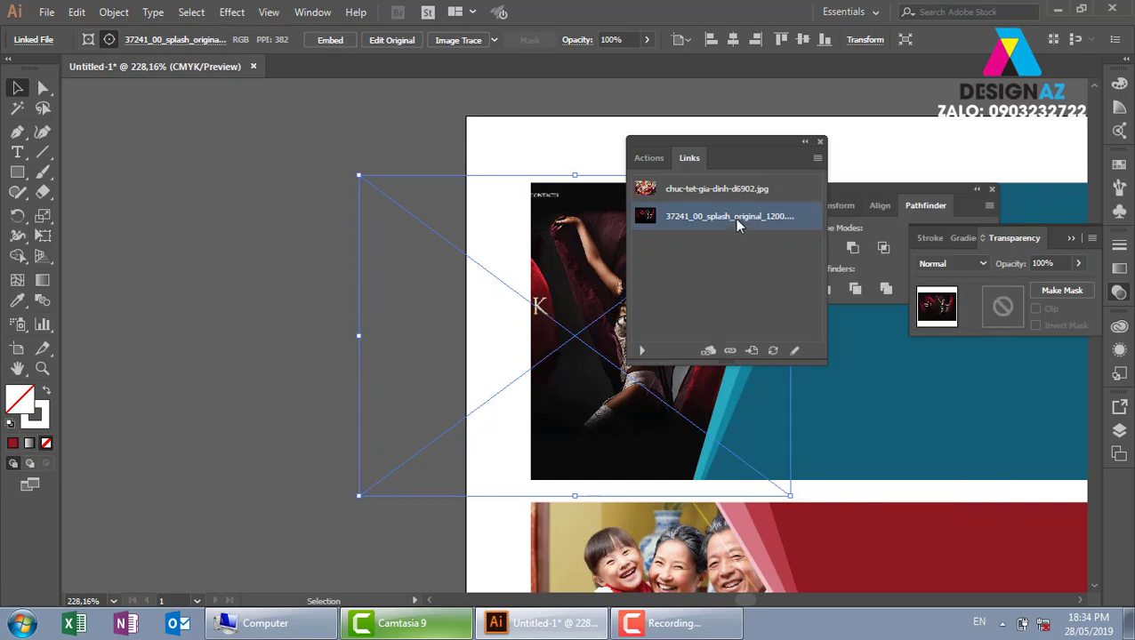
left_click(817, 158)
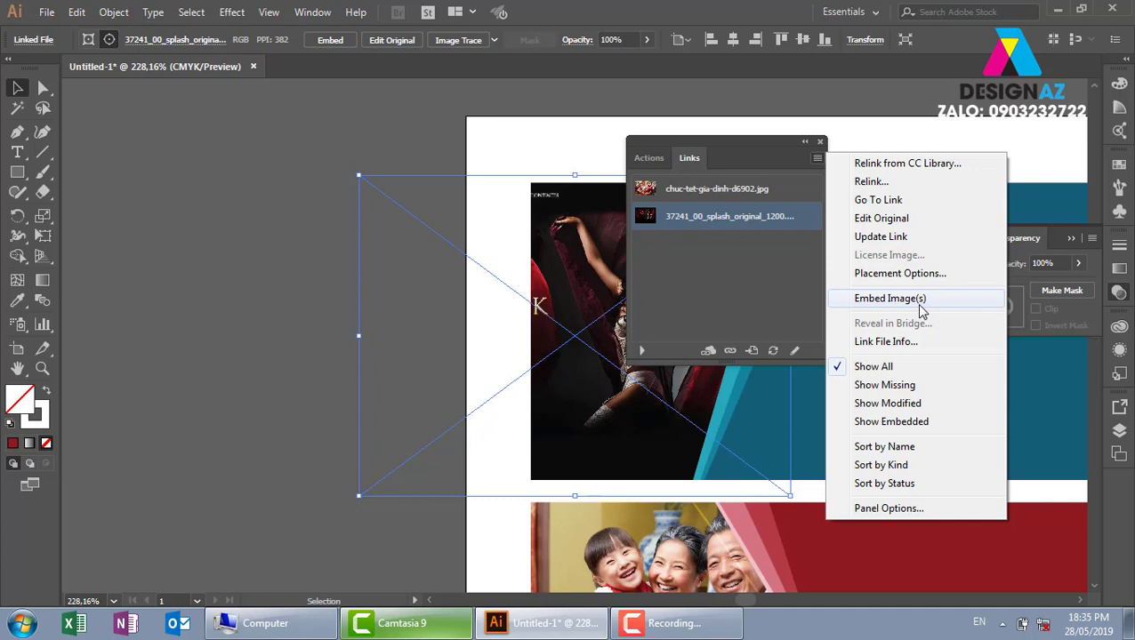
left_click(734, 285)
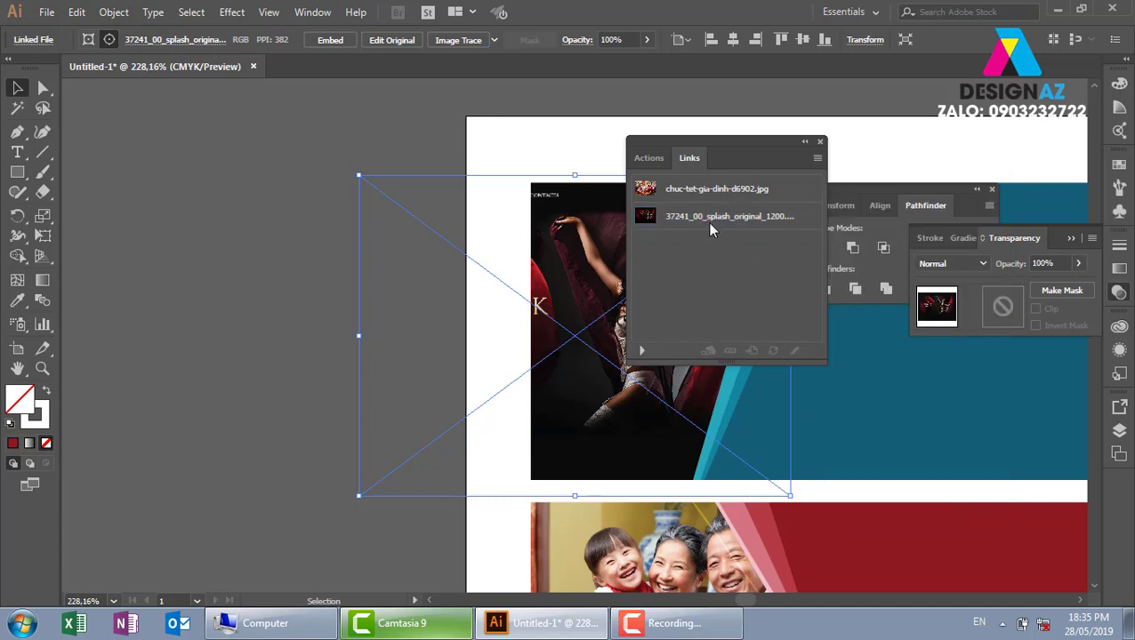
left_click(781, 226)
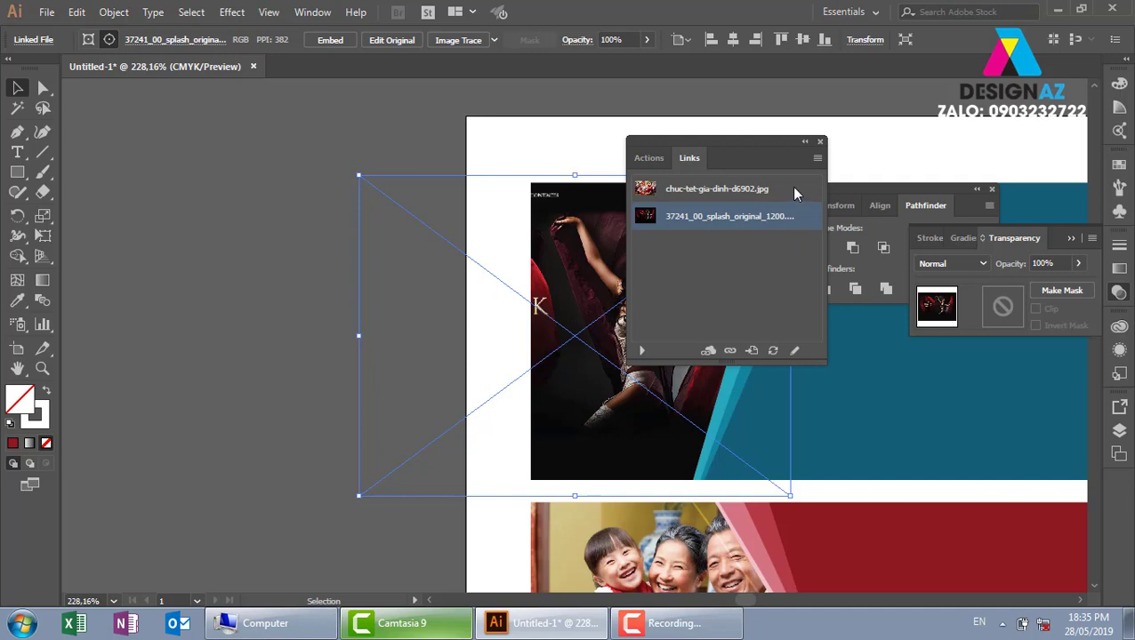
left_click(794, 190, "shift")
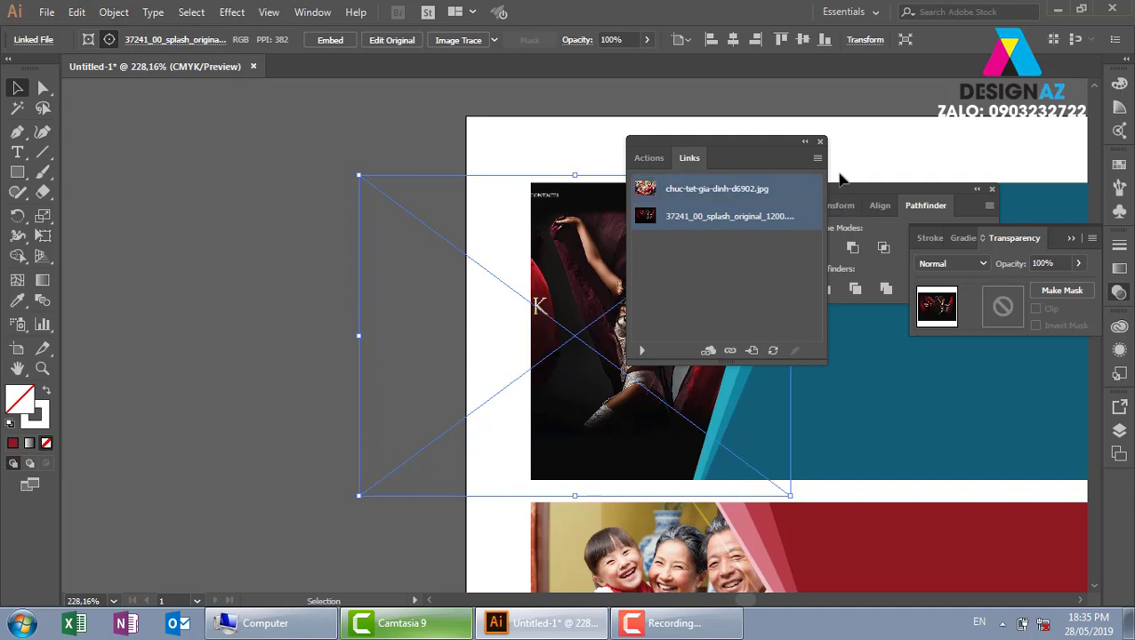
left_click(817, 158)
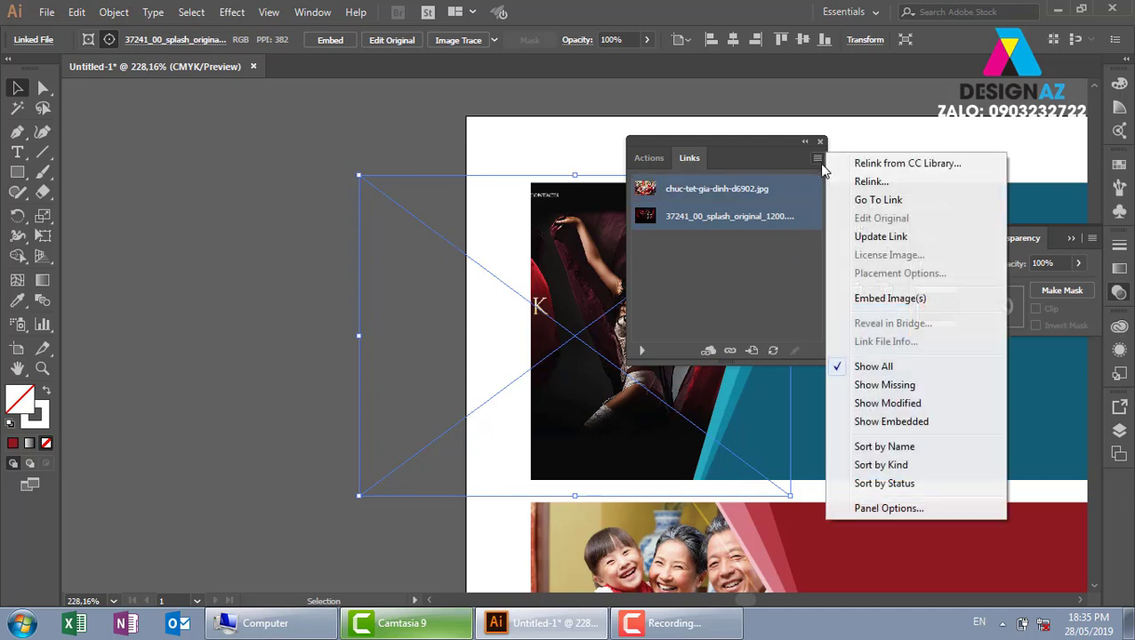
left_click(881, 301)
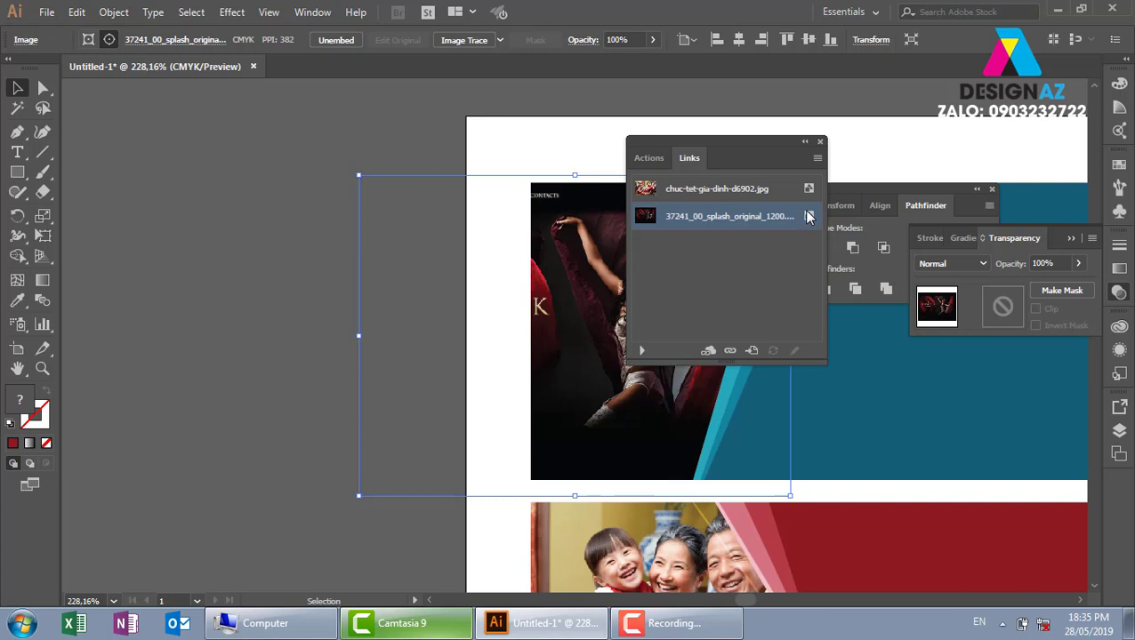
left_click(808, 216)
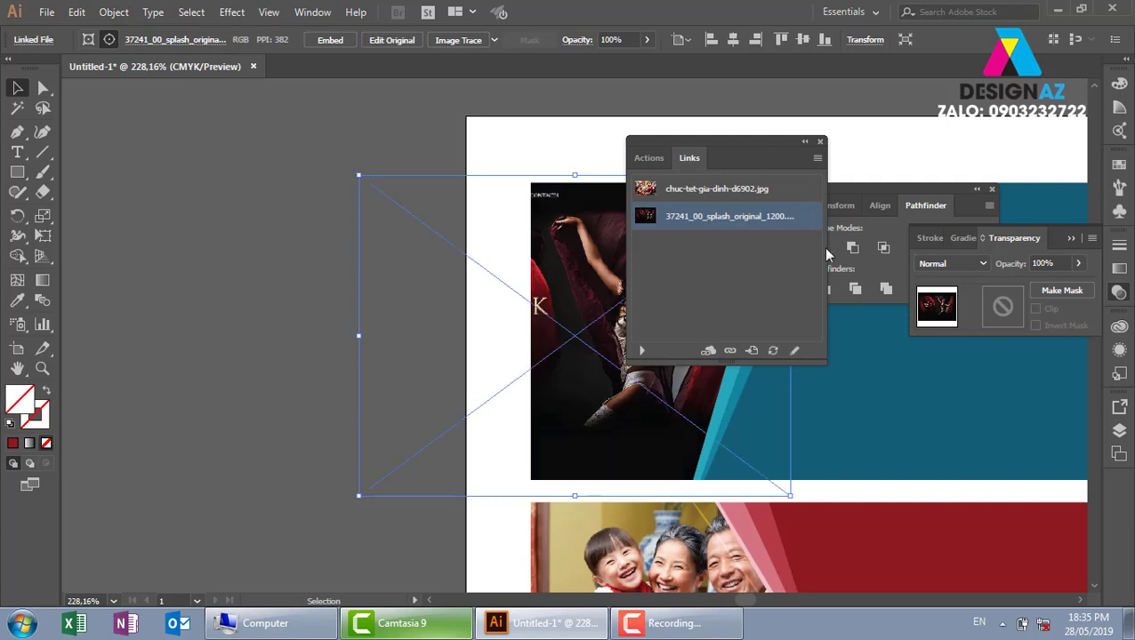
- Go to the family photo's link and bring the whole red banner into view
left_click(691, 194)
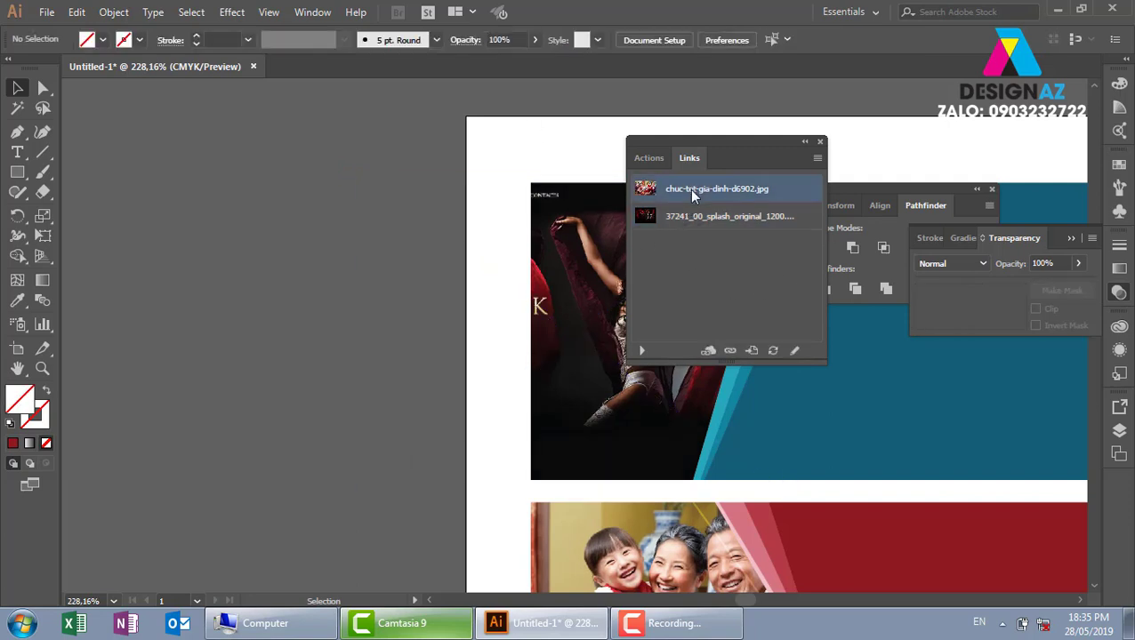
left_click(752, 350)
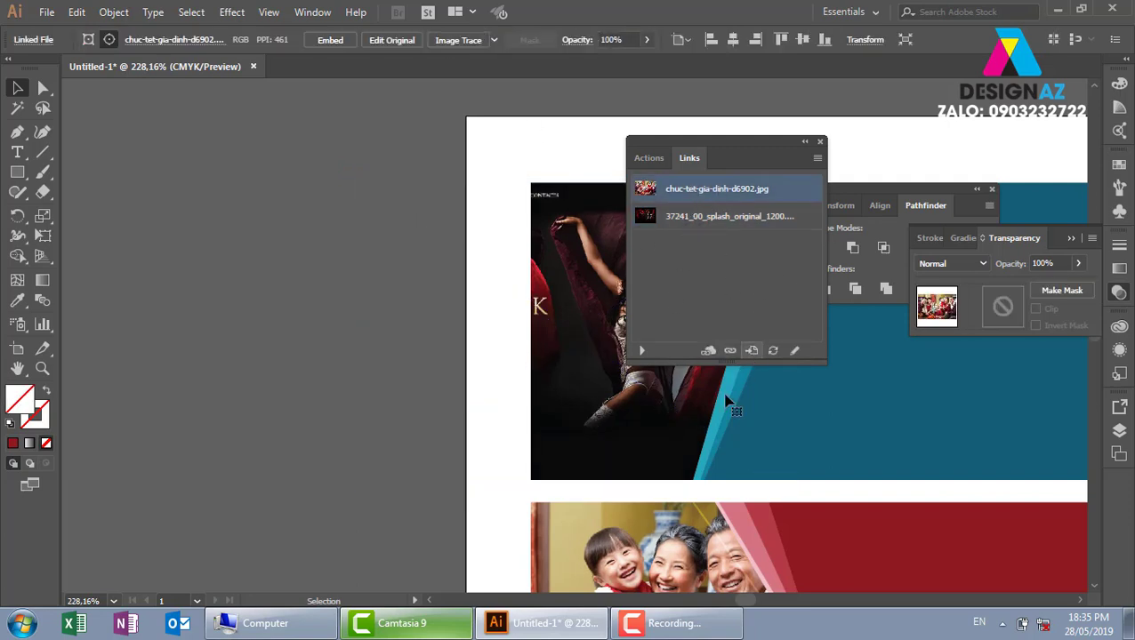
left_click_drag(581, 272, 304, 271)
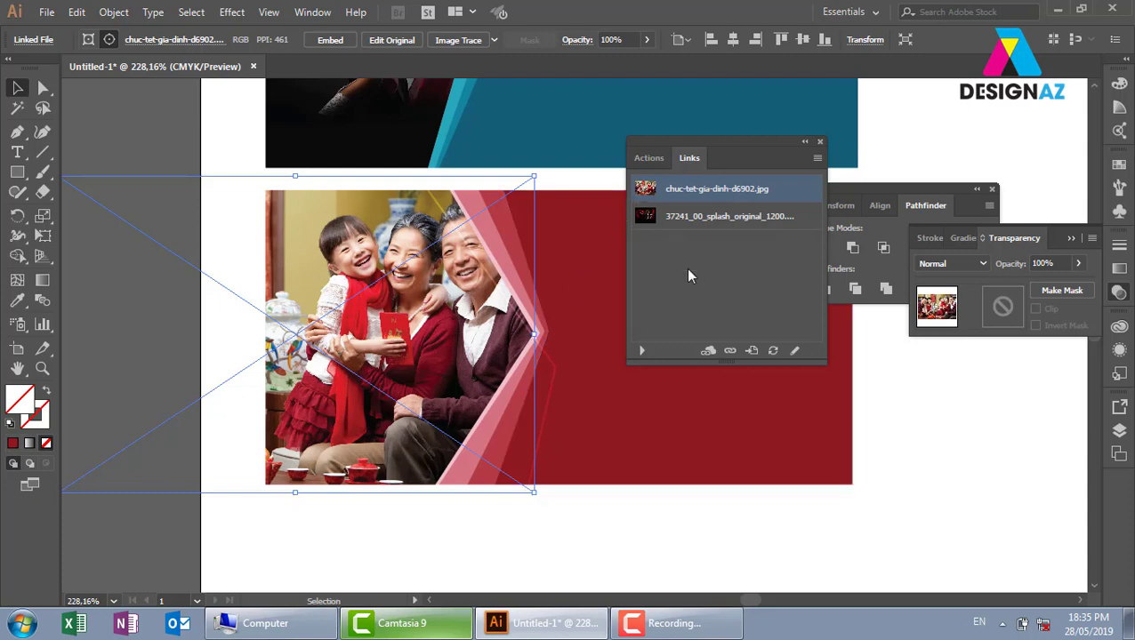
- Relink the family photo to american-food09-640x480-.jpg from the Food folder
left_click(730, 351)
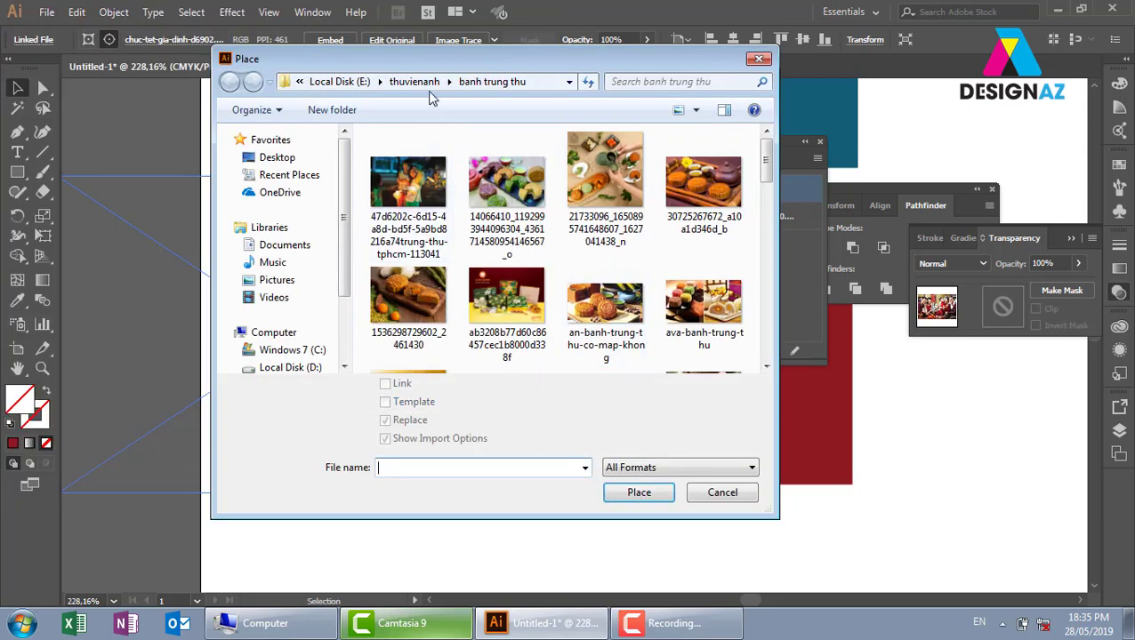
left_click(414, 81)
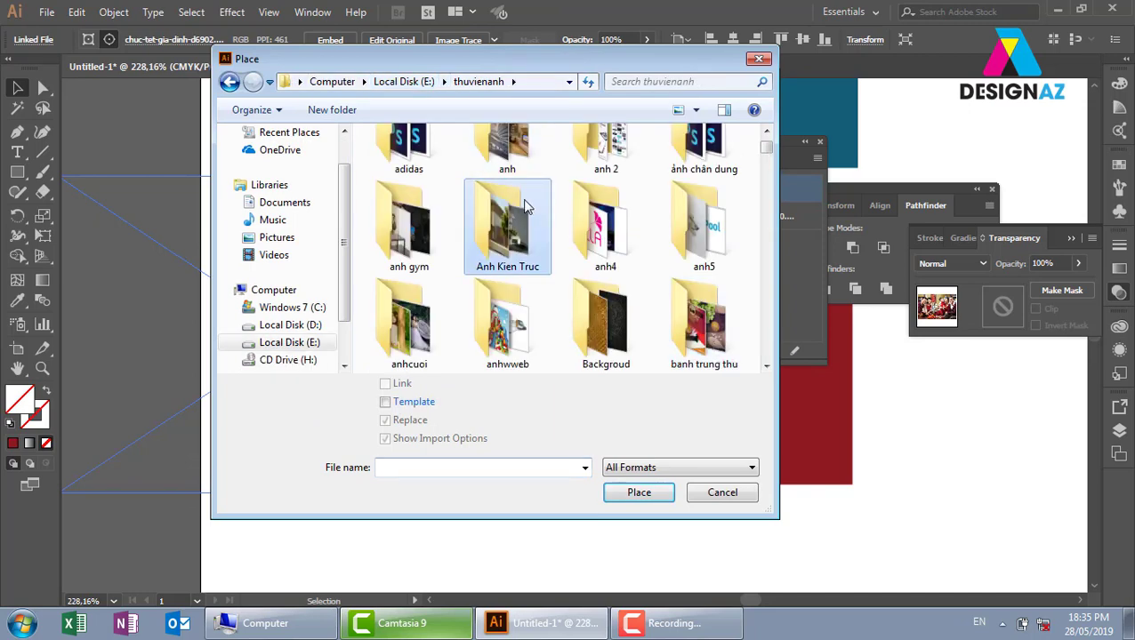
scroll(524, 206, "down", 5)
double_click(622, 204)
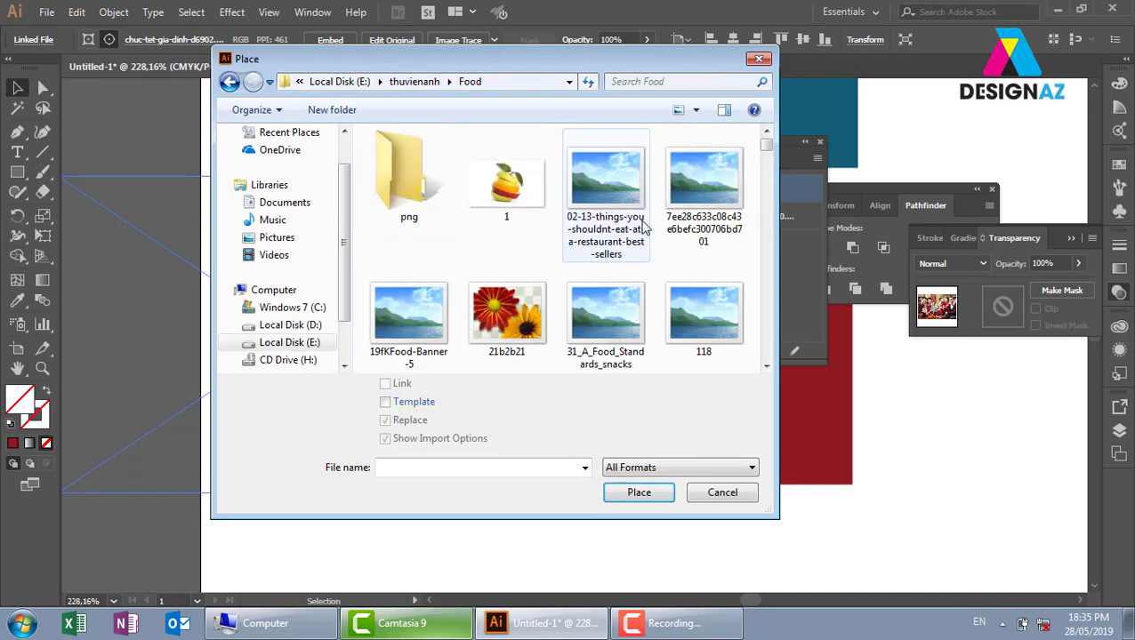
left_click(765, 367)
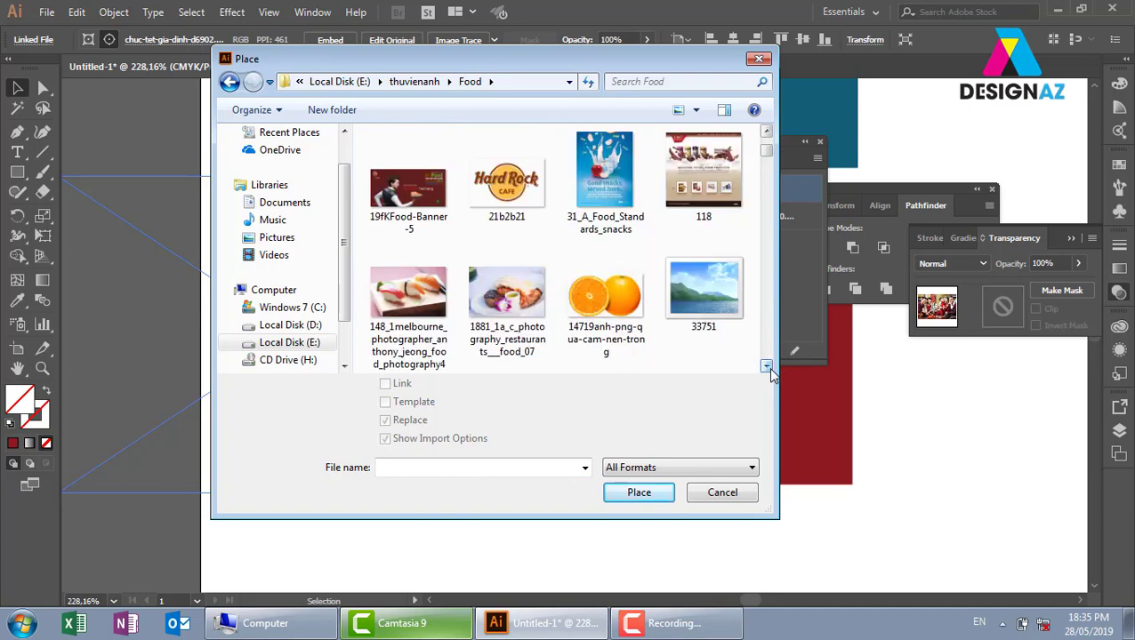
left_click(765, 367)
left_click(765, 366)
left_click(606, 306)
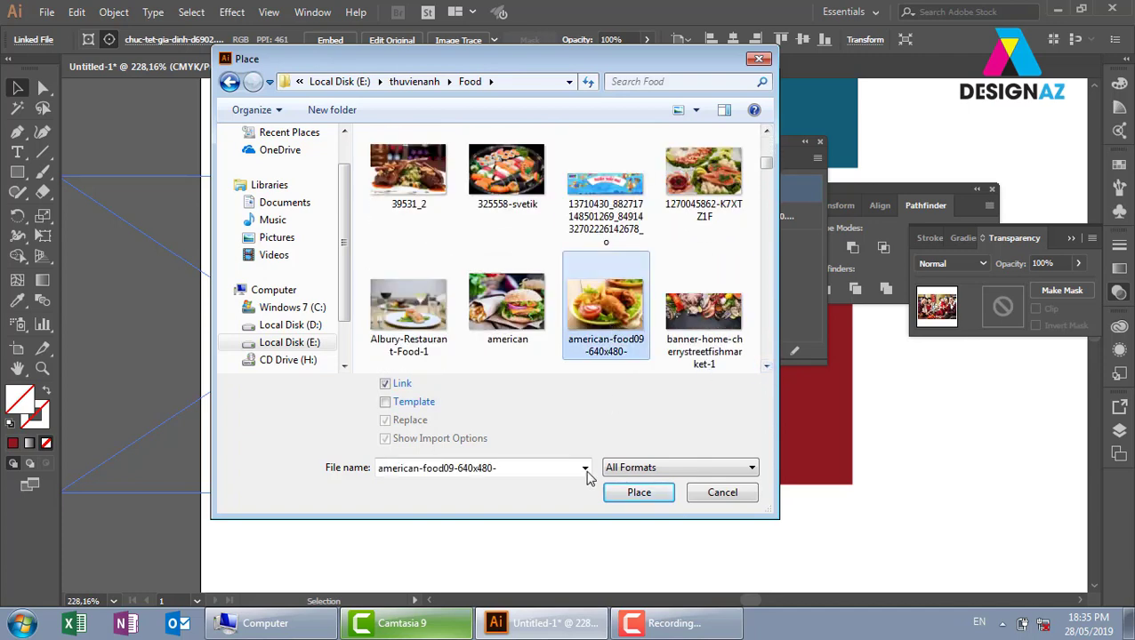
left_click(639, 494)
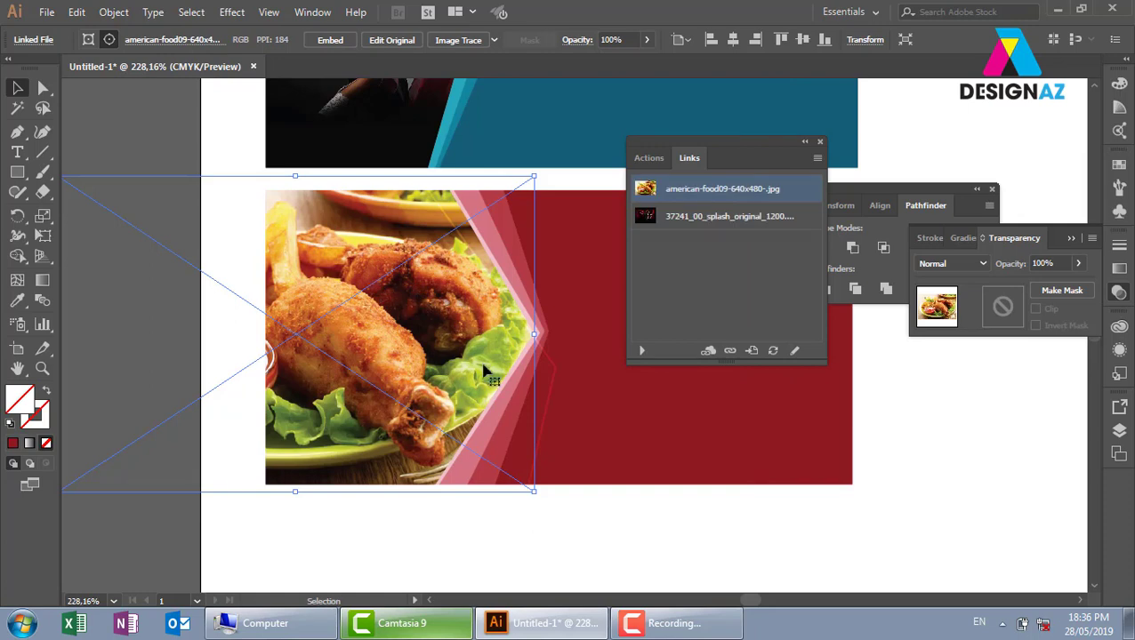
- Resize and shift the food photo to fill the banner's left side
left_click_drag(532, 490, 522, 484)
left_click_drag(384, 339, 377, 405)
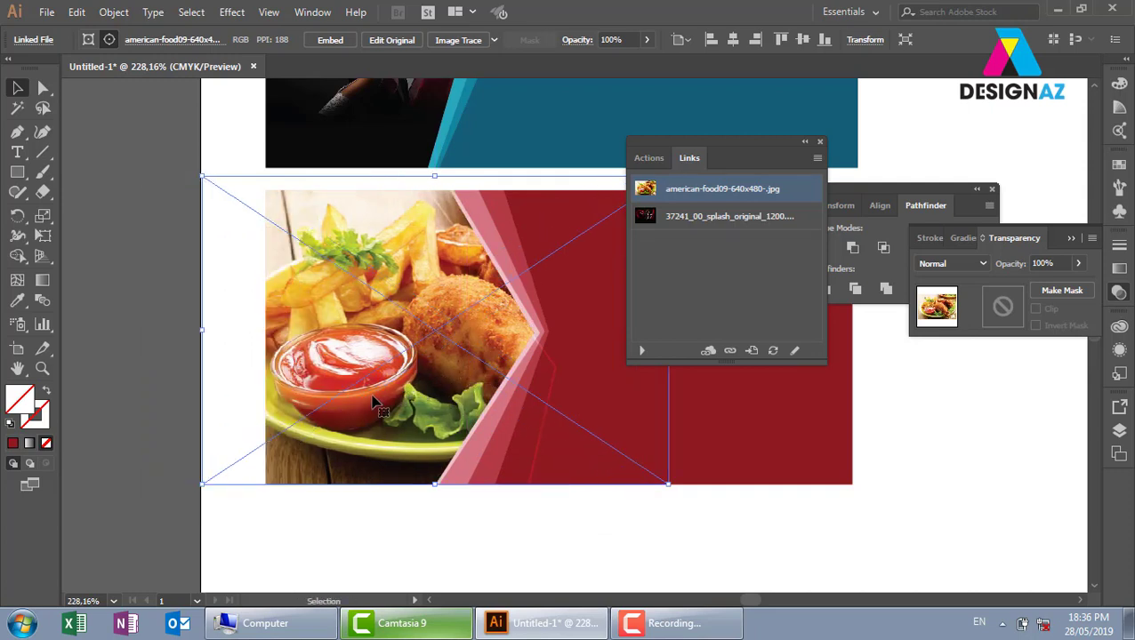
left_click(933, 435)
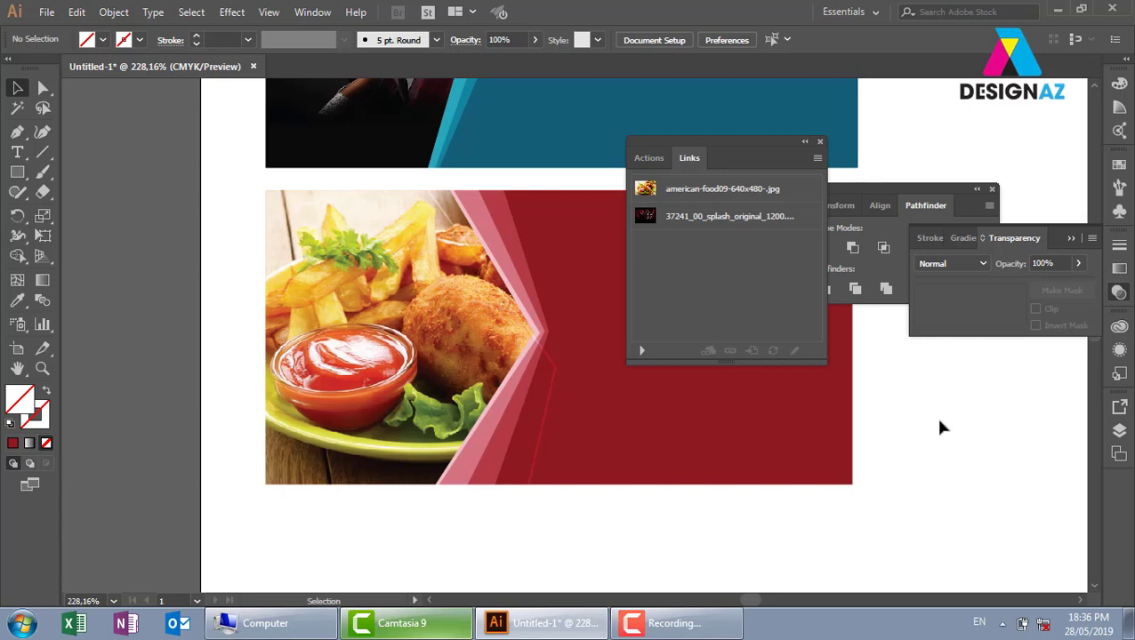
- Zoom out, close the Links and extra panels, and show the empty area below the banner
key("ctrl+minus")
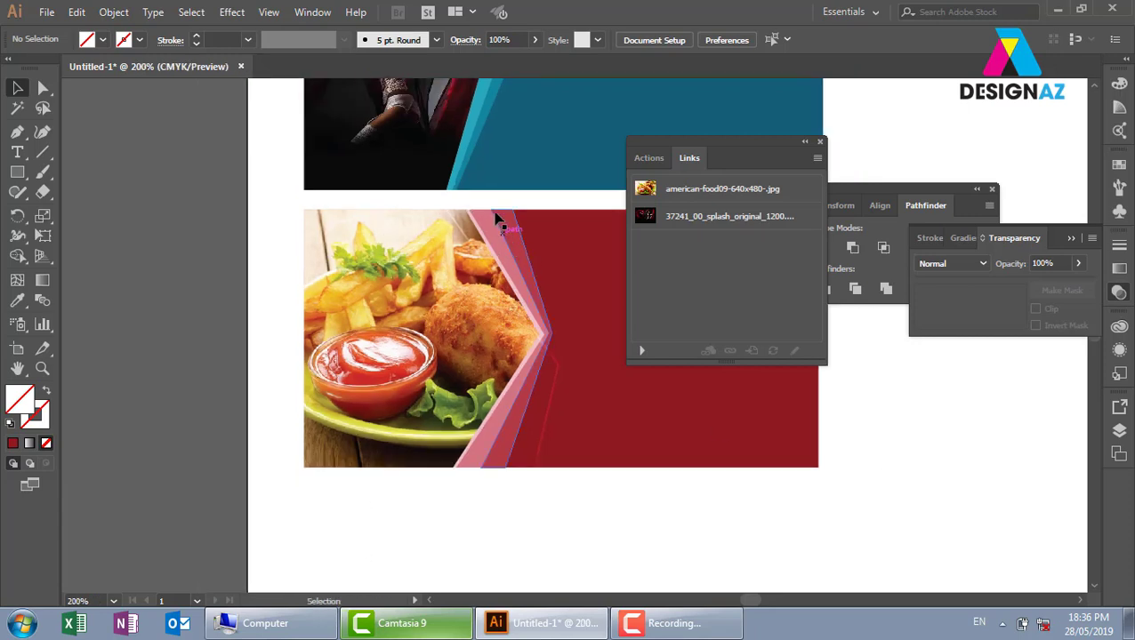
scroll(578, 382, "down", 3)
scroll(577, 382, "right", 2)
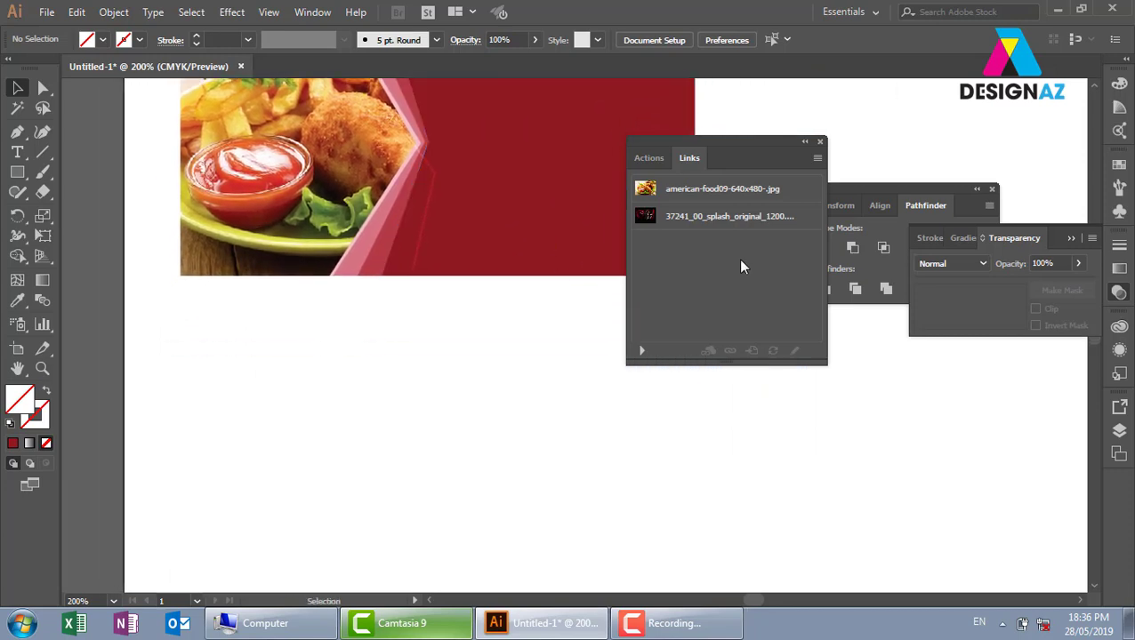
left_click(820, 142)
left_click(992, 189)
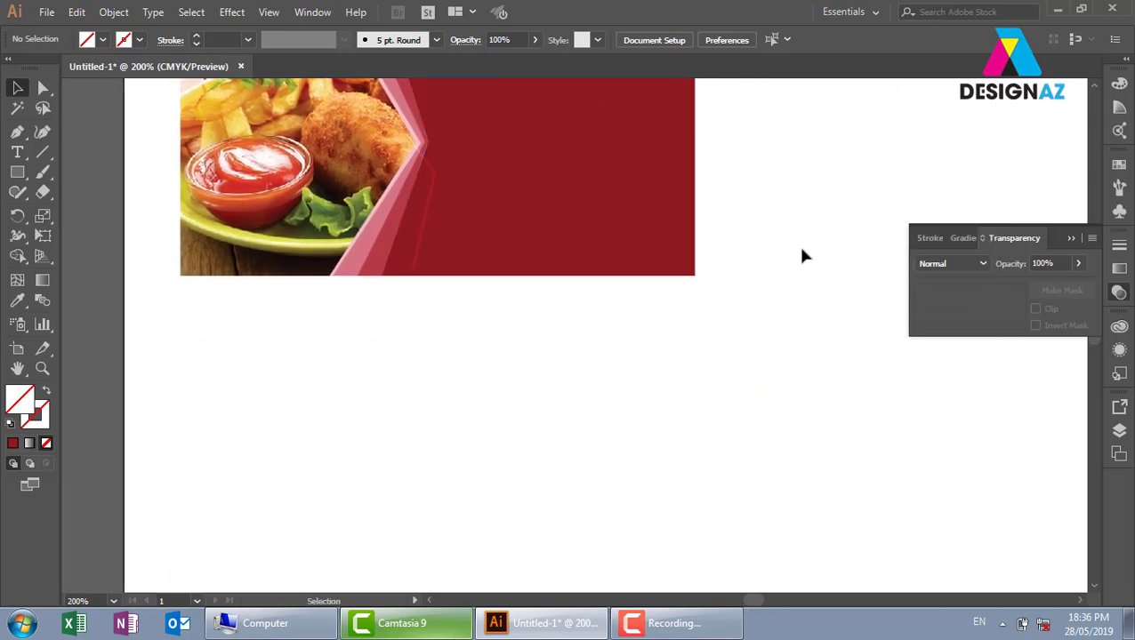
left_click_drag(421, 262, 436, 234)
left_click(17, 171)
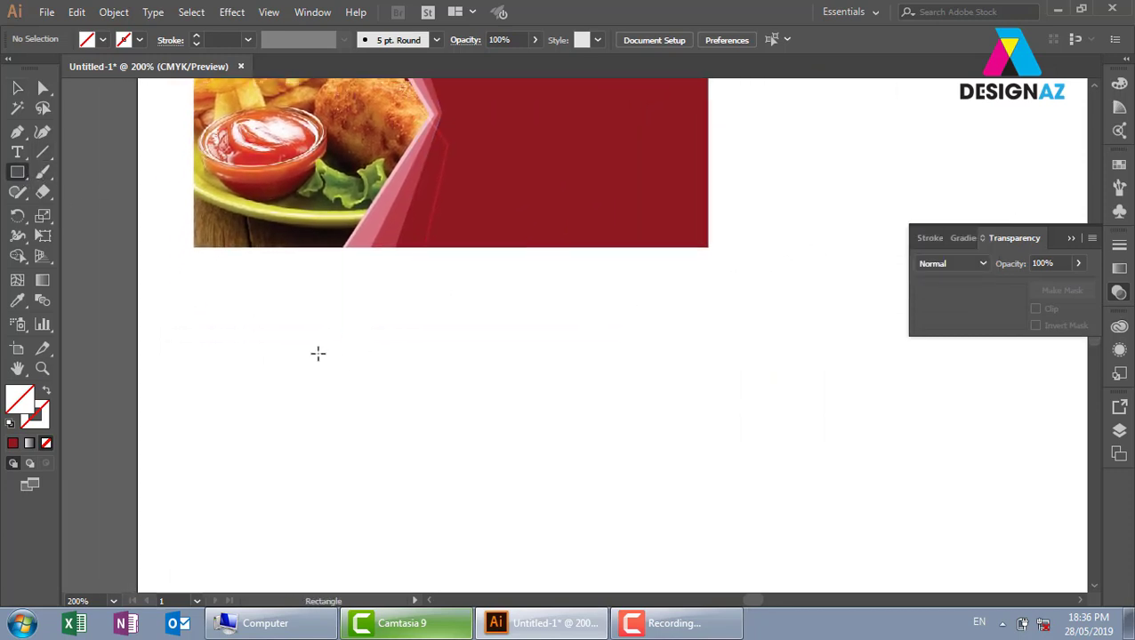
- Draw a dark navy rectangle below the red banner
left_click_drag(195, 271, 708, 538)
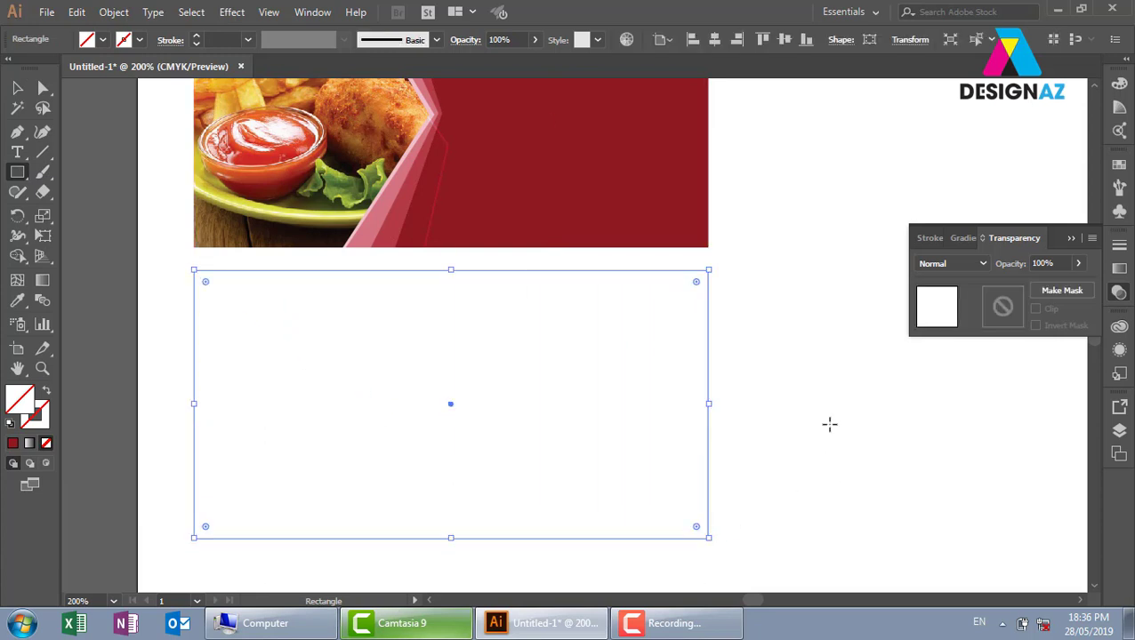
left_click(1119, 165)
left_click(1039, 221)
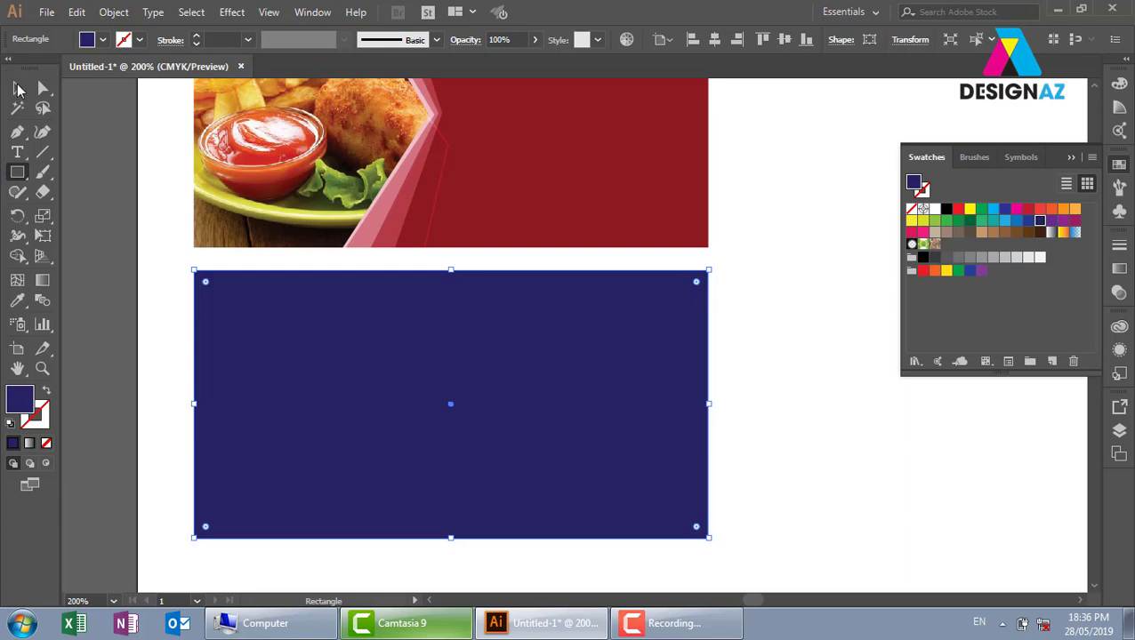
key("v")
left_click(760, 289)
scroll(641, 314, "down", 1)
left_click(752, 309)
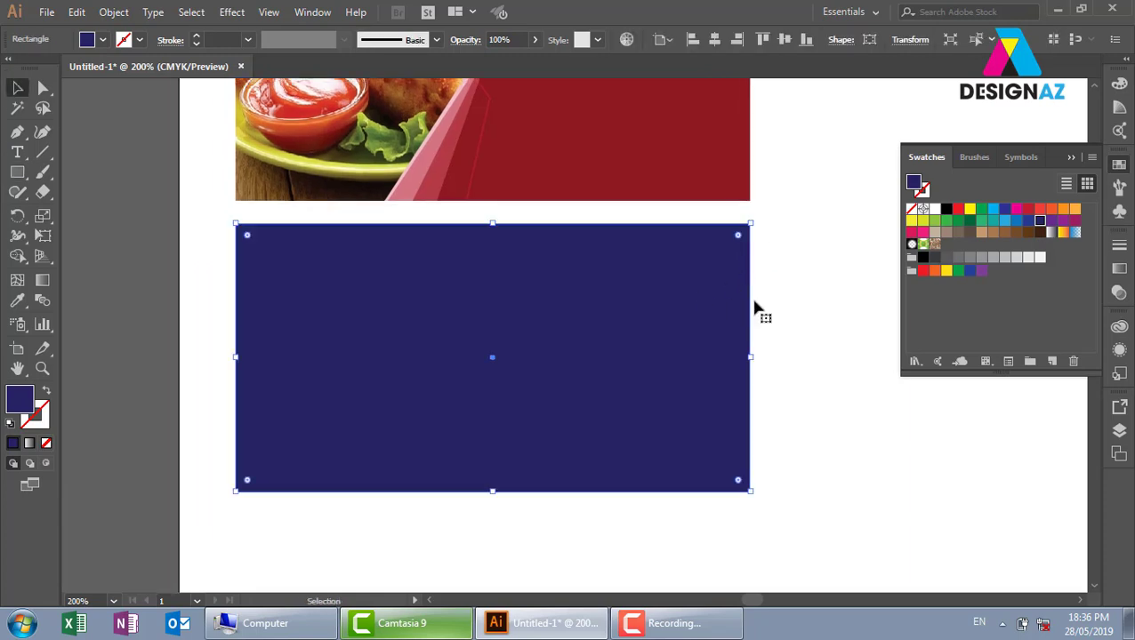
left_click(769, 285)
- Draw the first zigzag across the navy rectangle as a white stroke with no fill
key("p")
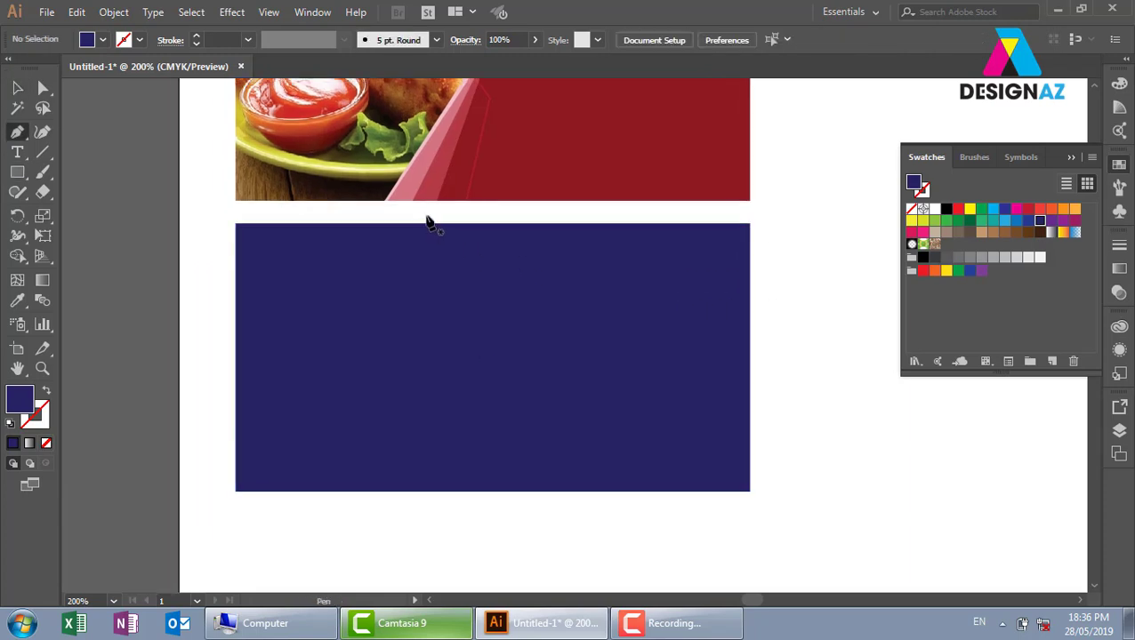
left_click(500, 216)
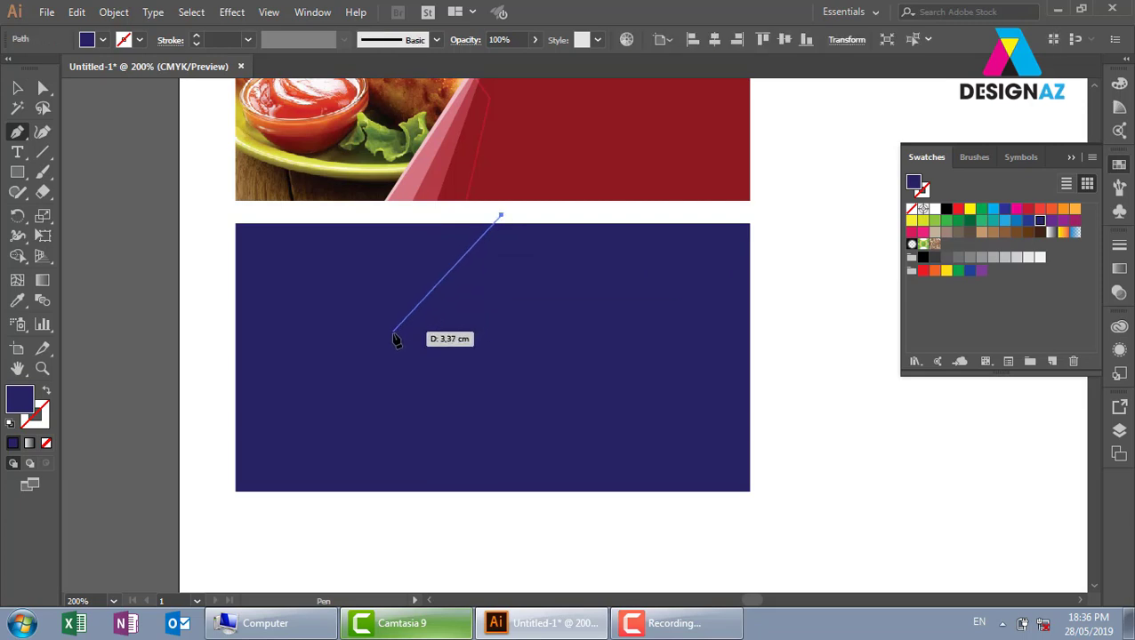
left_click(394, 349)
left_click(448, 392)
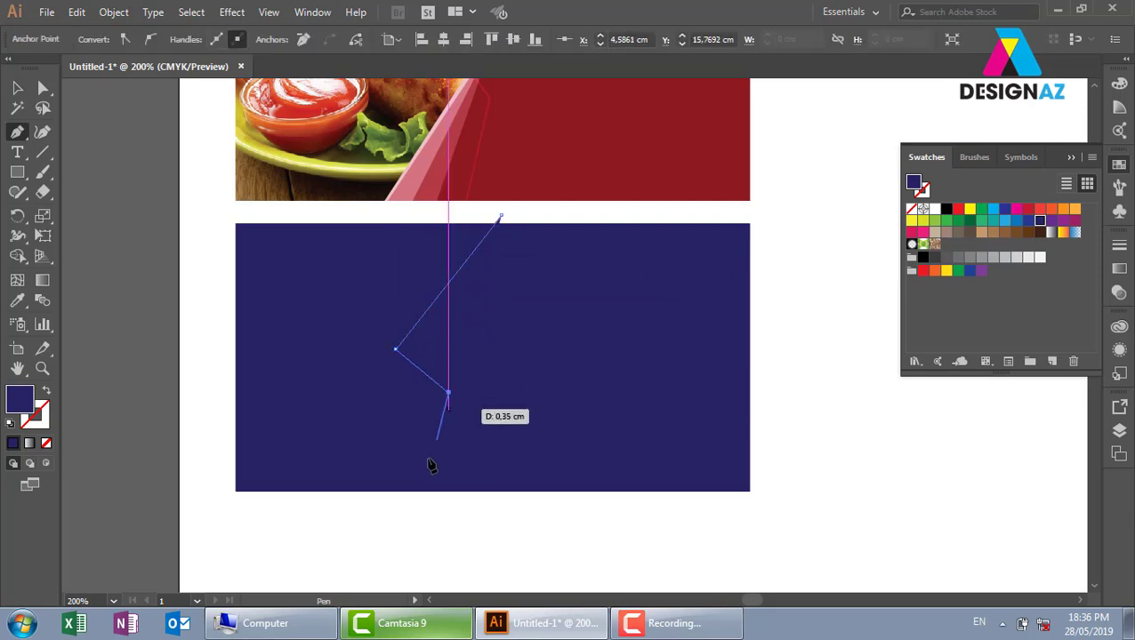
left_click(386, 531)
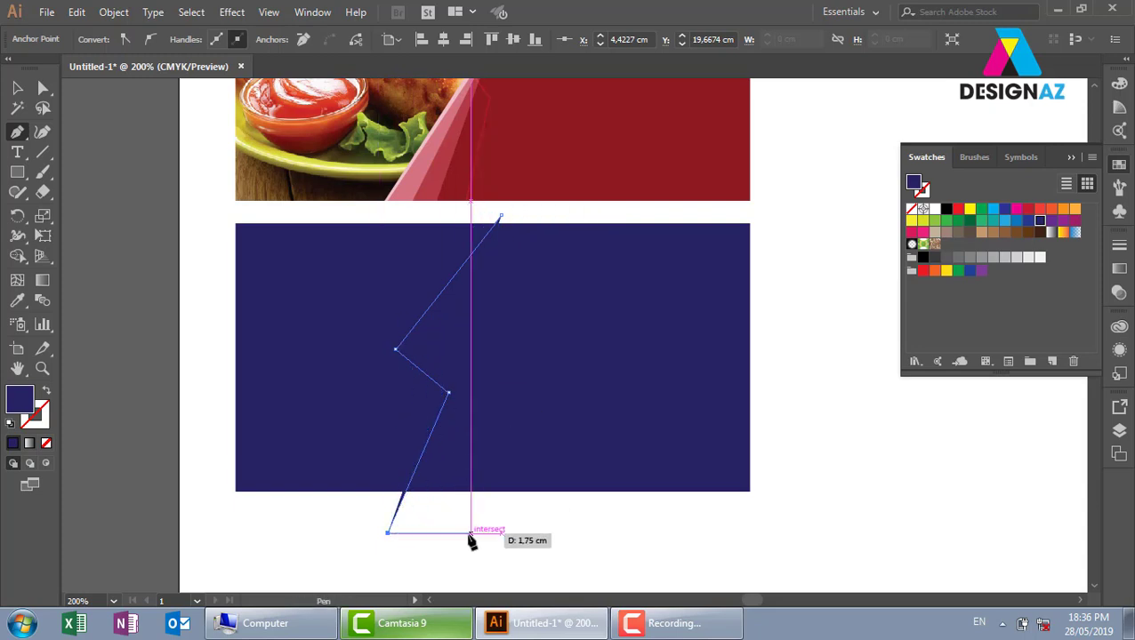
left_click(17, 87)
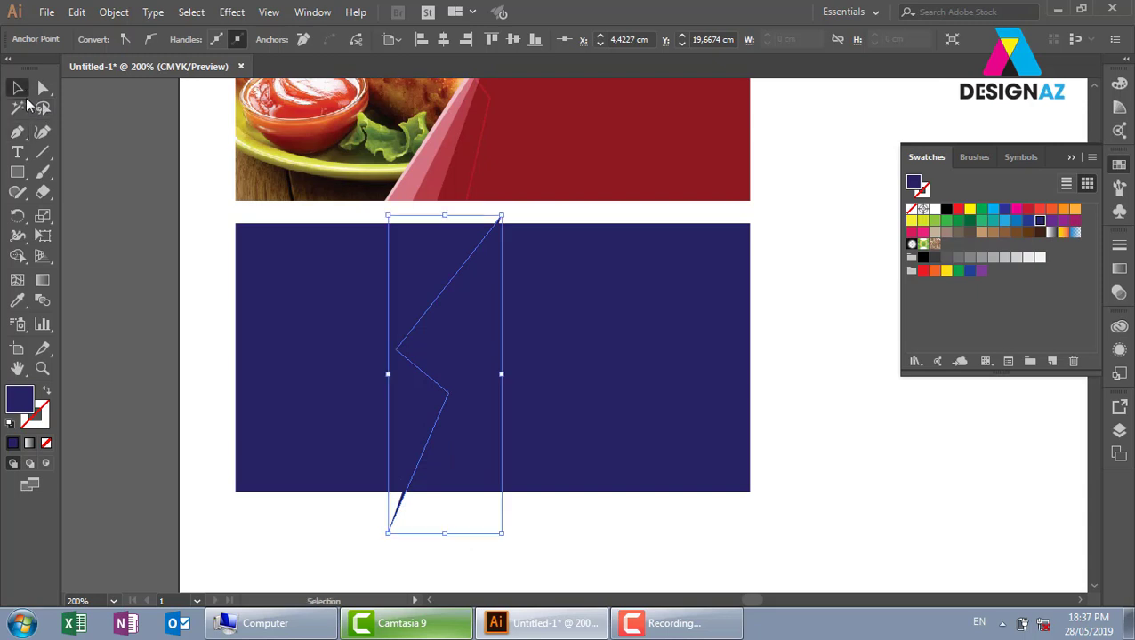
key("d")
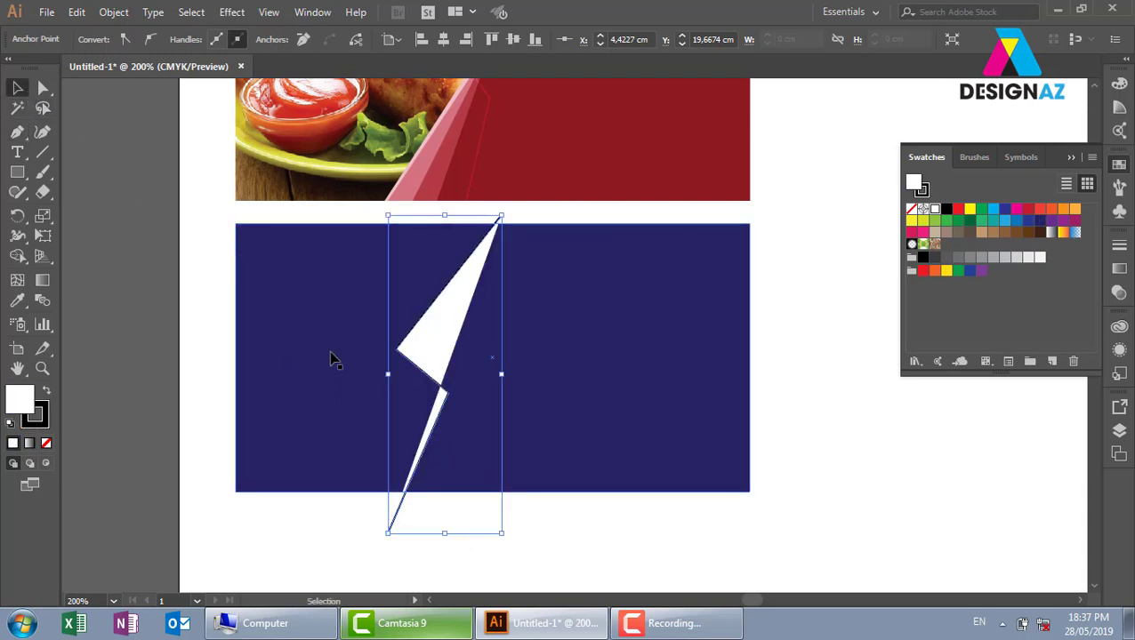
key("shift+x")
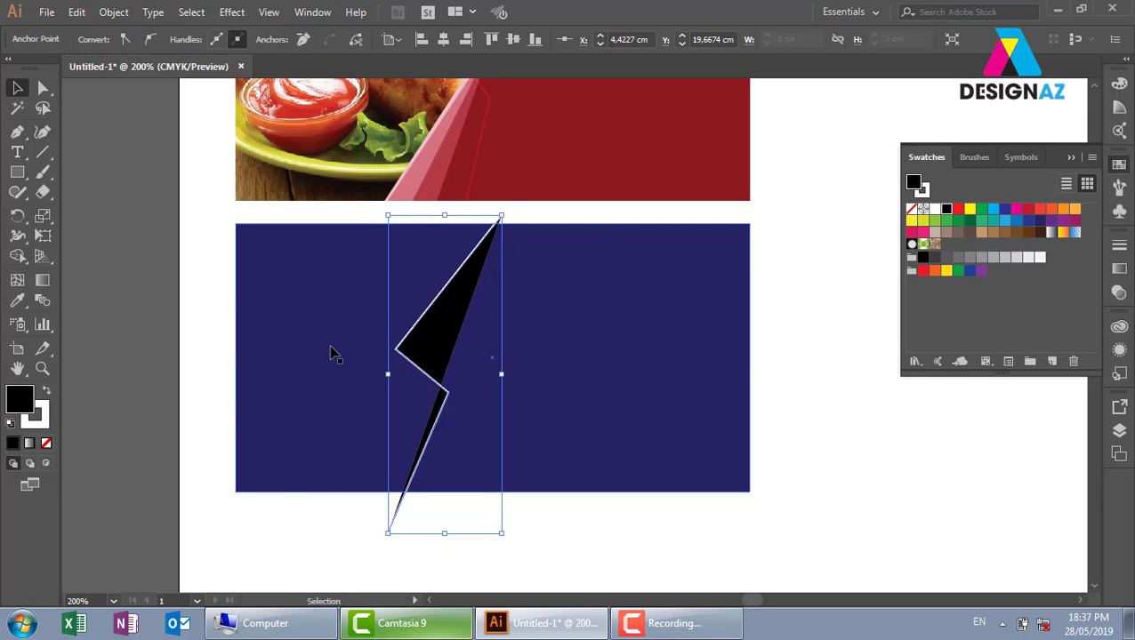
left_click(47, 443)
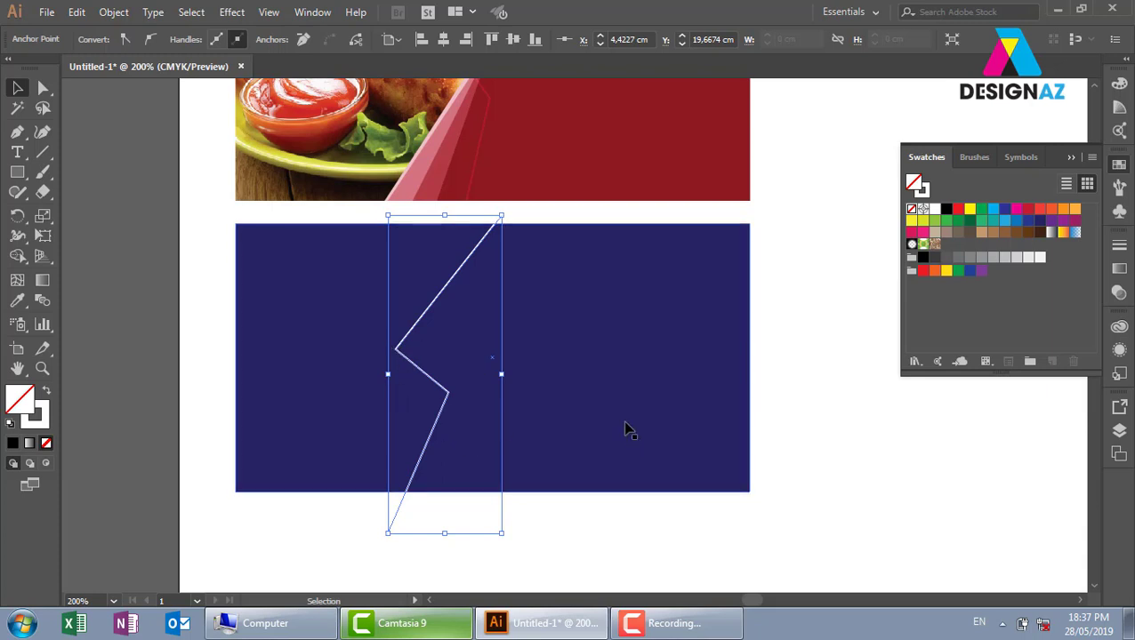
left_click(843, 253)
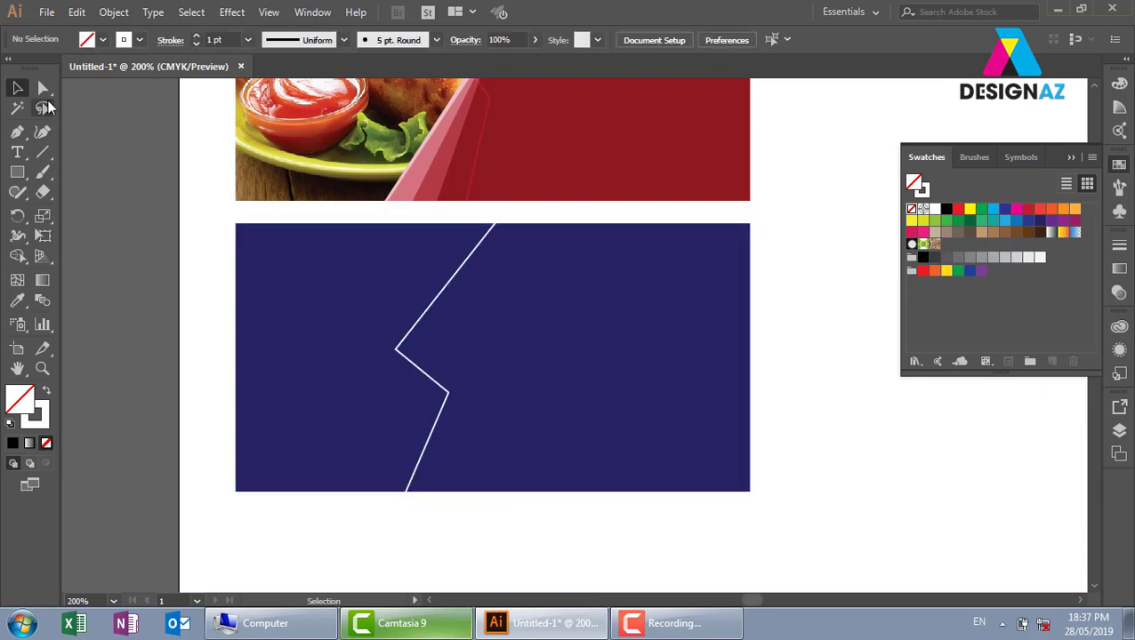
- Draw the second and third parallel zigzags from above the banner to below it
key("p")
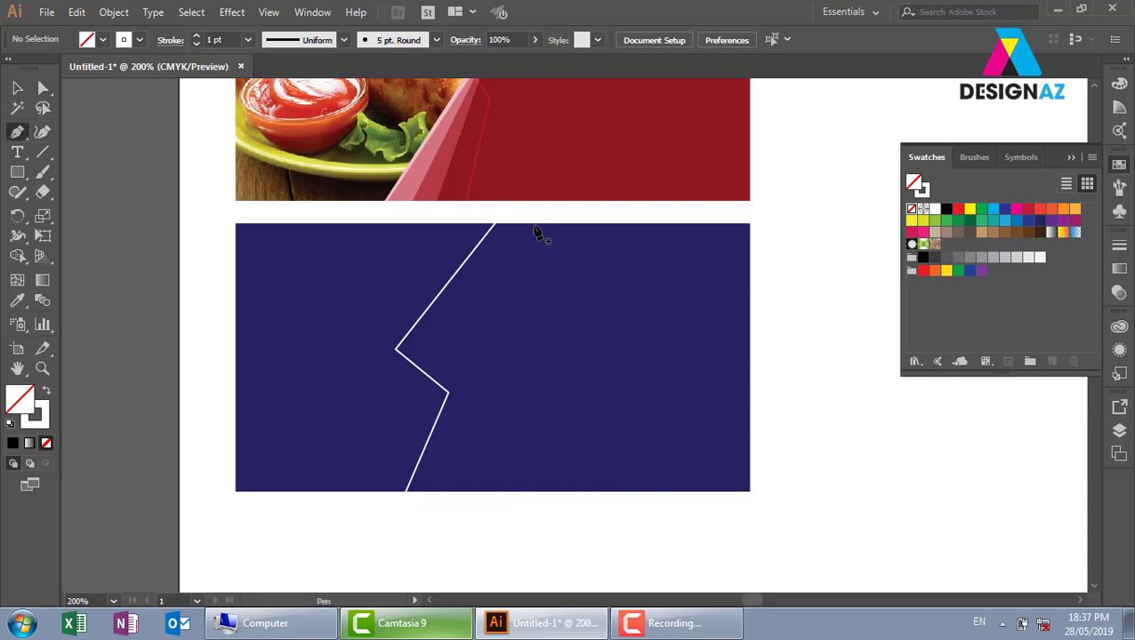
left_click(537, 220)
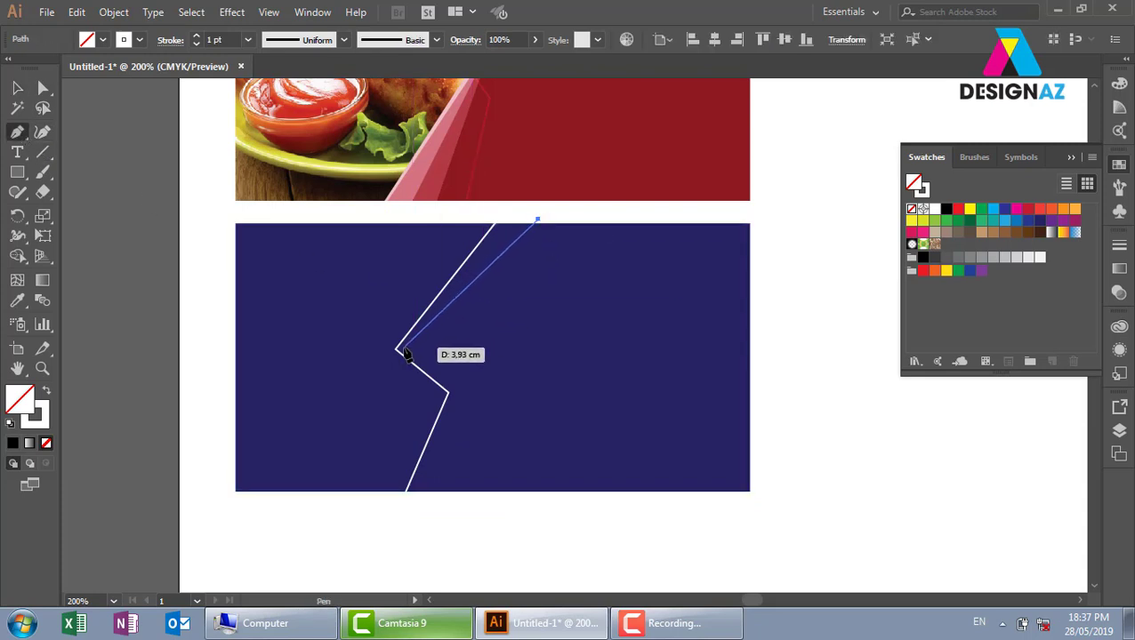
left_click(400, 347)
left_click(458, 387)
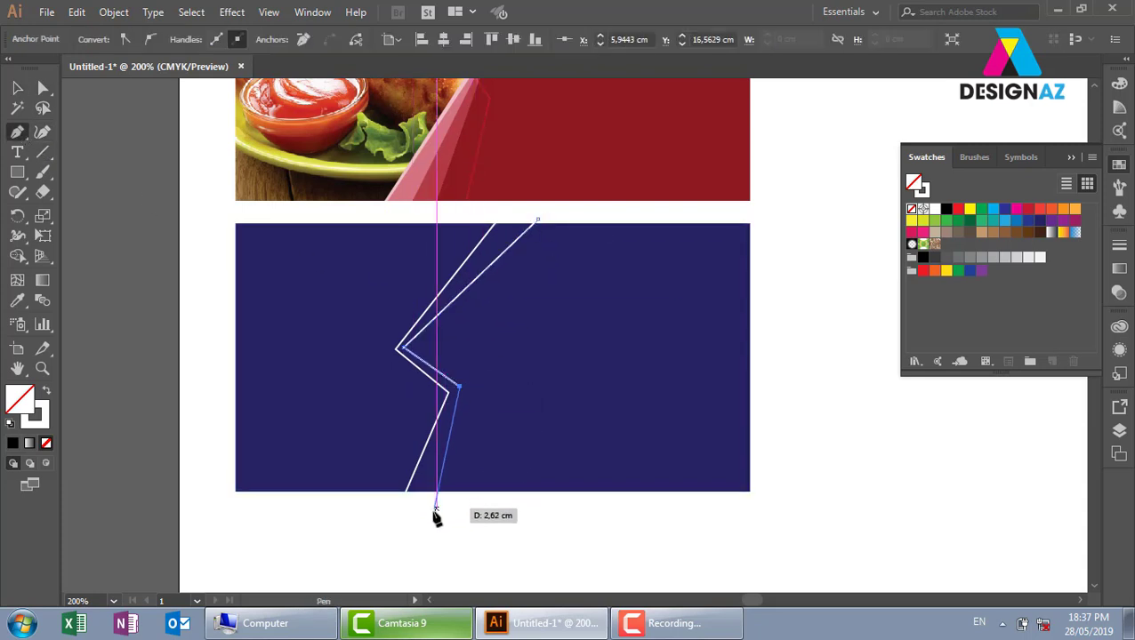
left_click(433, 518)
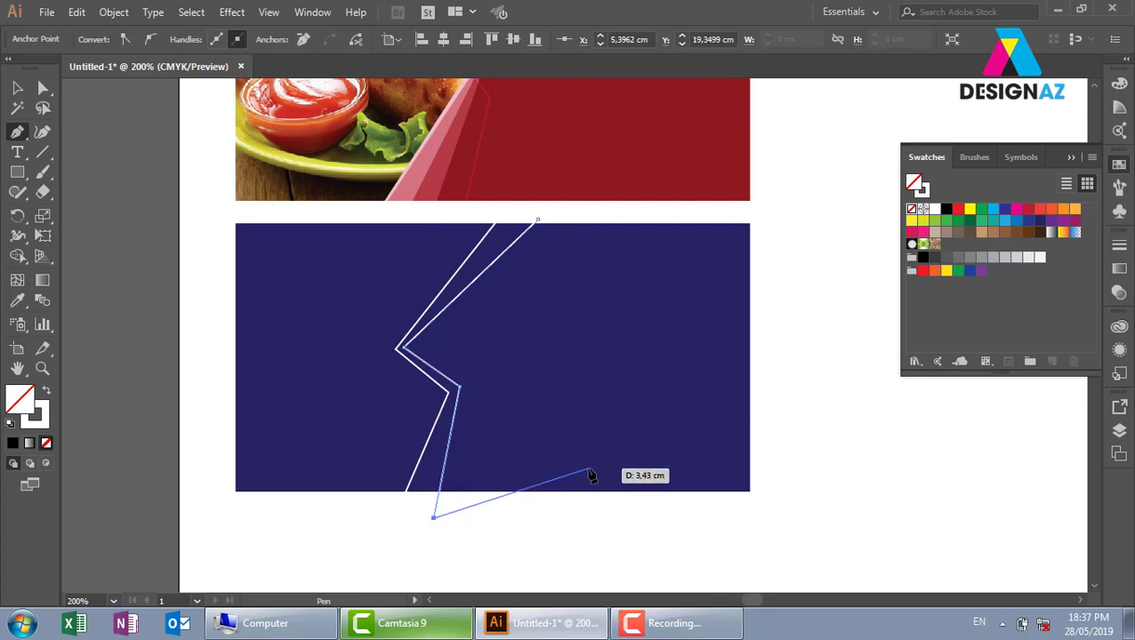
left_click(586, 215)
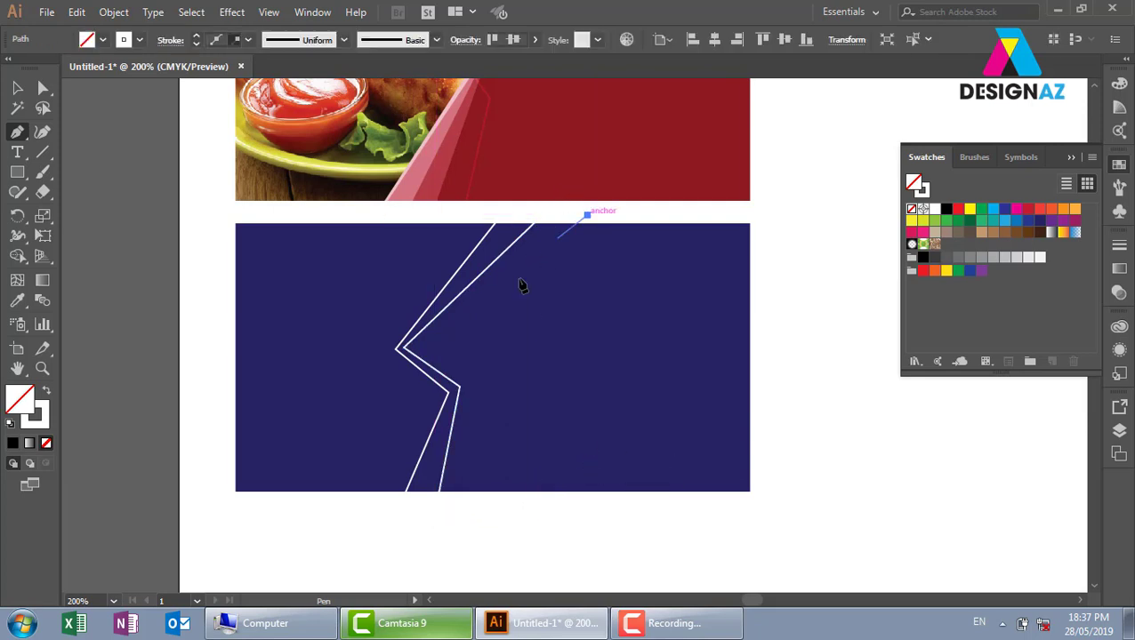
left_click(412, 350)
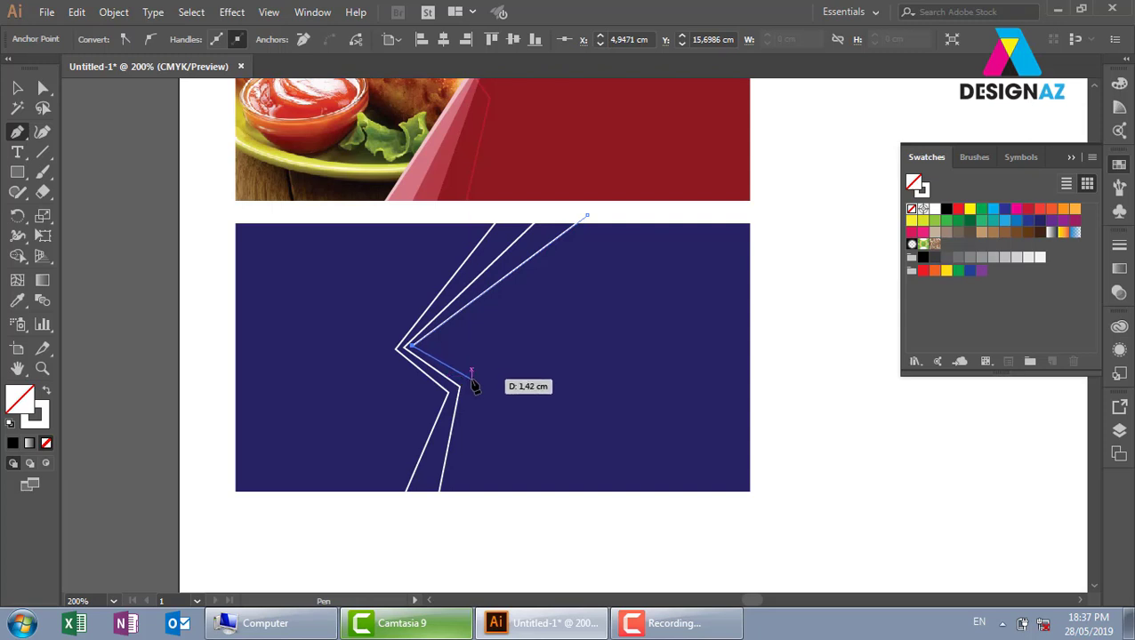
left_click(471, 380)
left_click(465, 505)
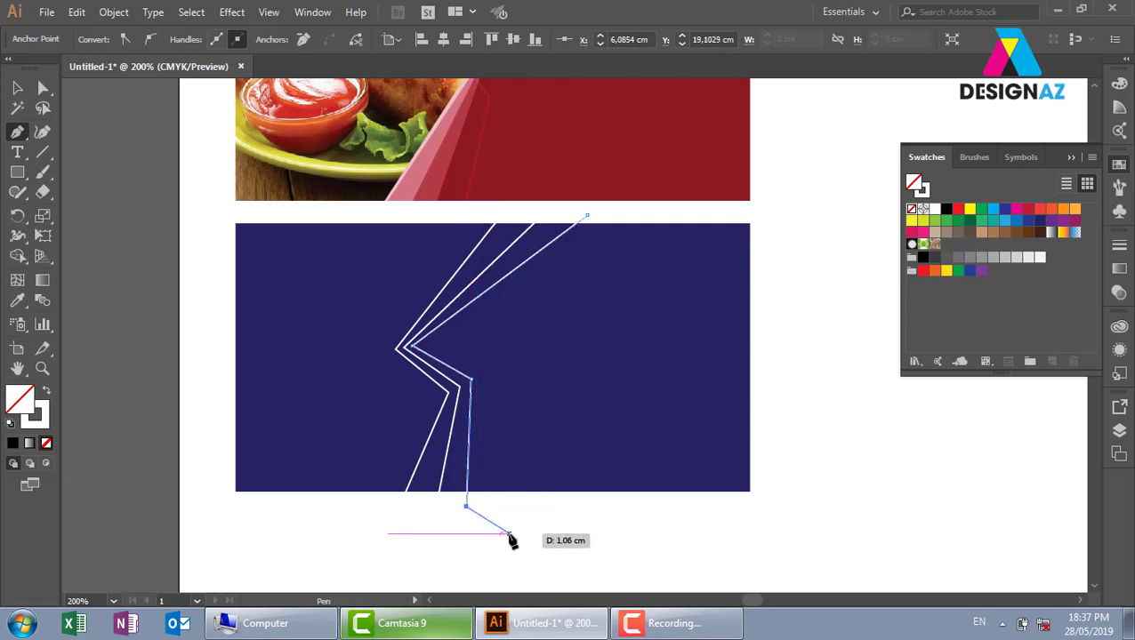
key("v")
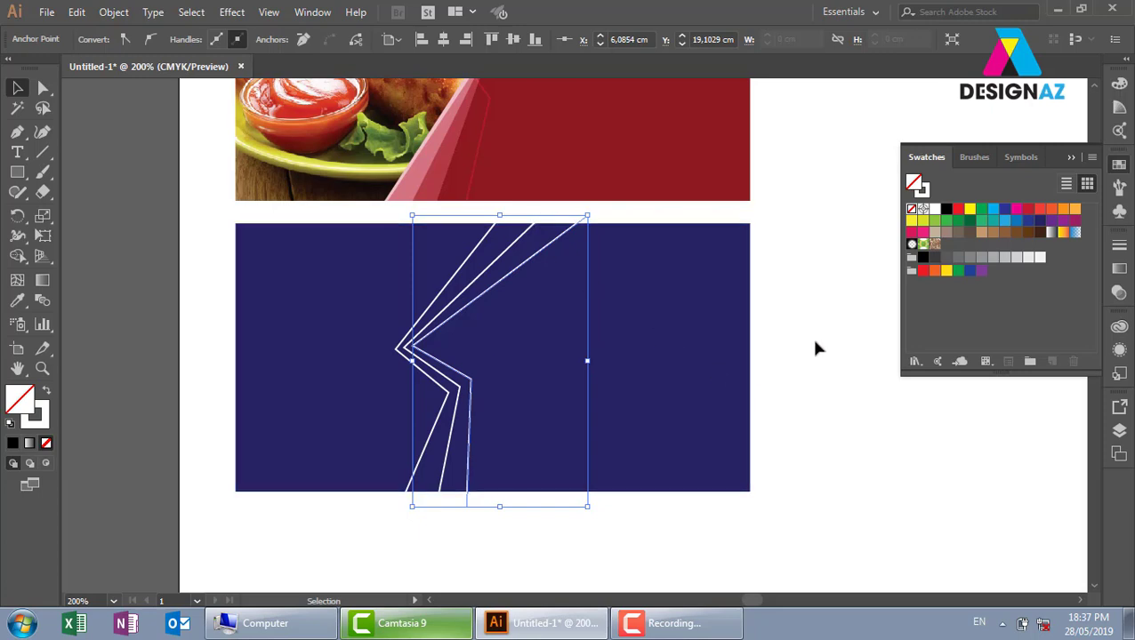
left_click(792, 372)
- Select the navy rectangle with its three zigzags and apply Pathfinder Divide
left_click_drag(843, 313, 362, 457)
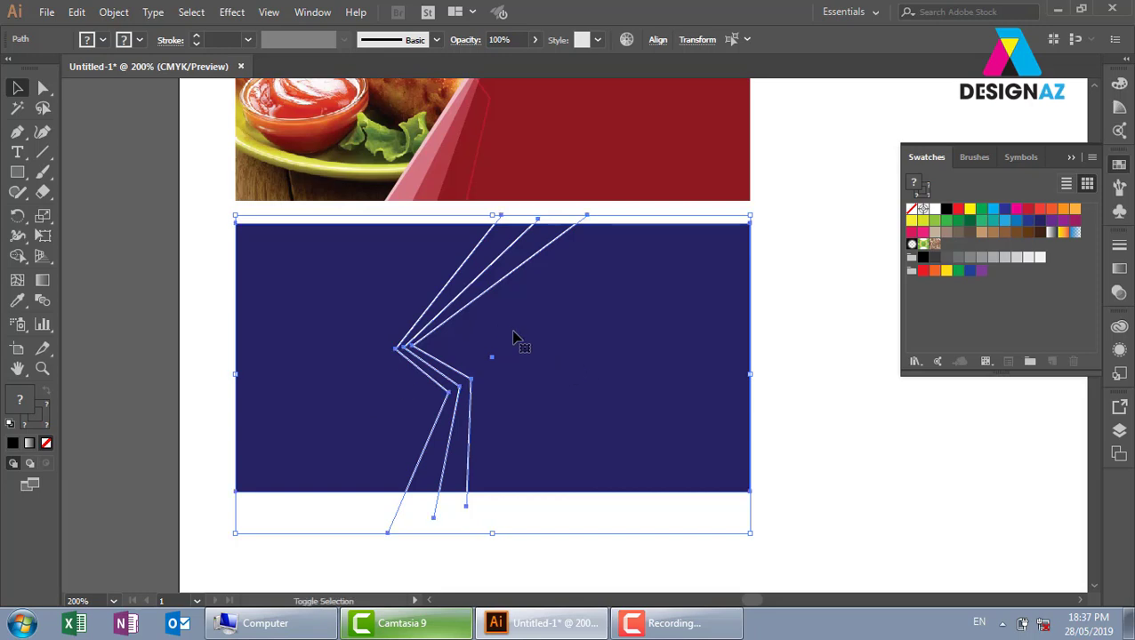
key("shift+F7")
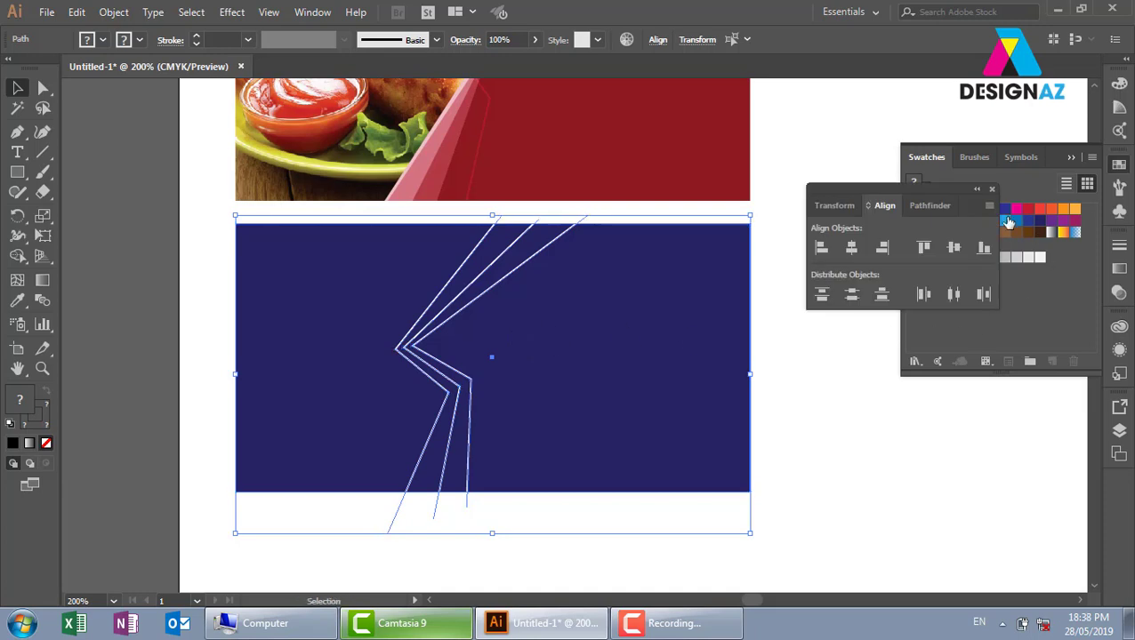
left_click(927, 206)
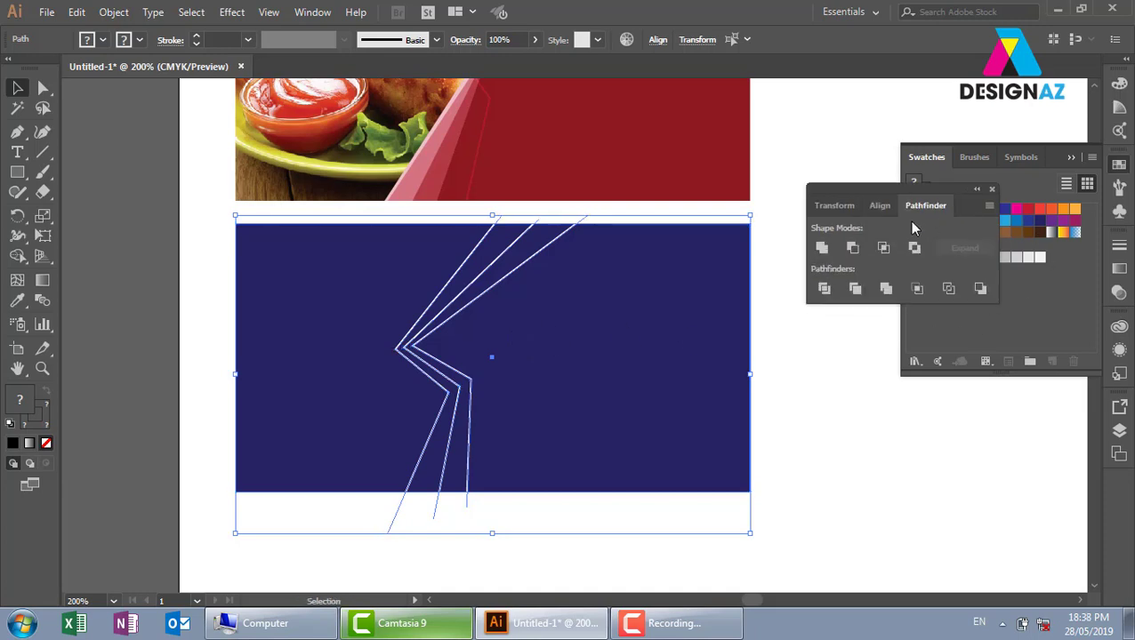
left_click(823, 289)
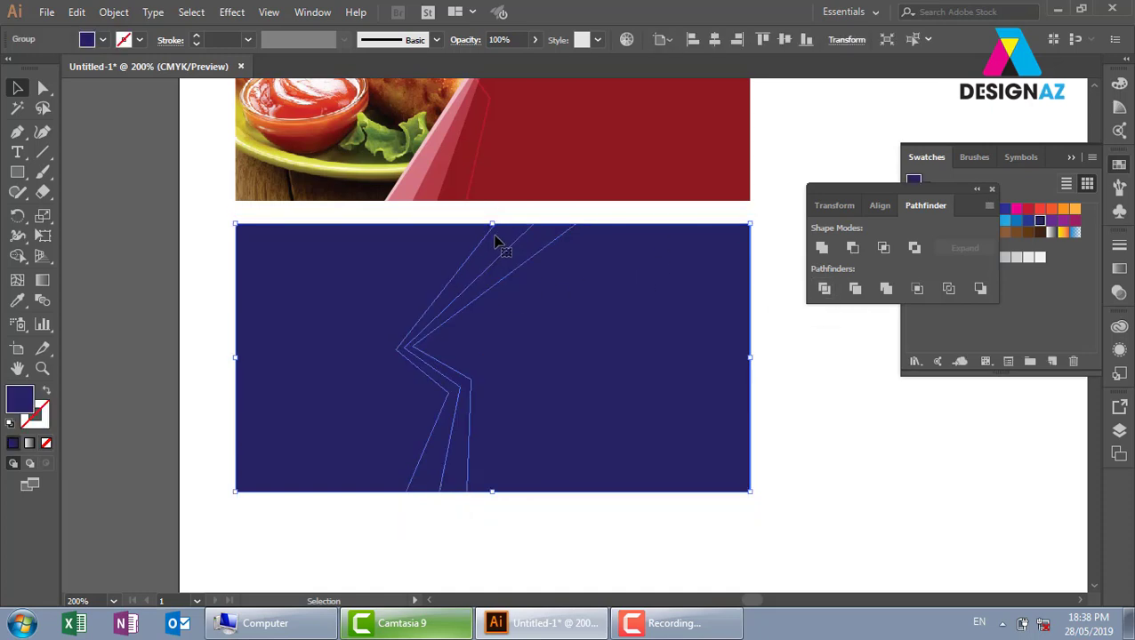
- Ungroup the divided banner and fill the strip between the second and third zigzags with lighter blue
right_click(520, 258)
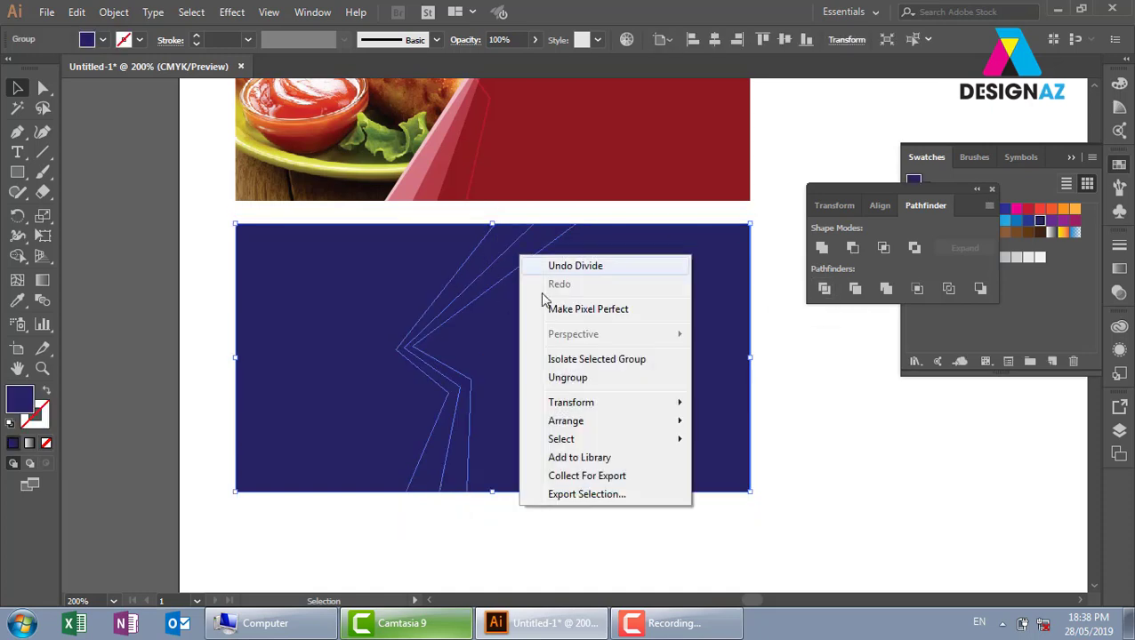
left_click(568, 377)
left_click(806, 415)
left_click(555, 256)
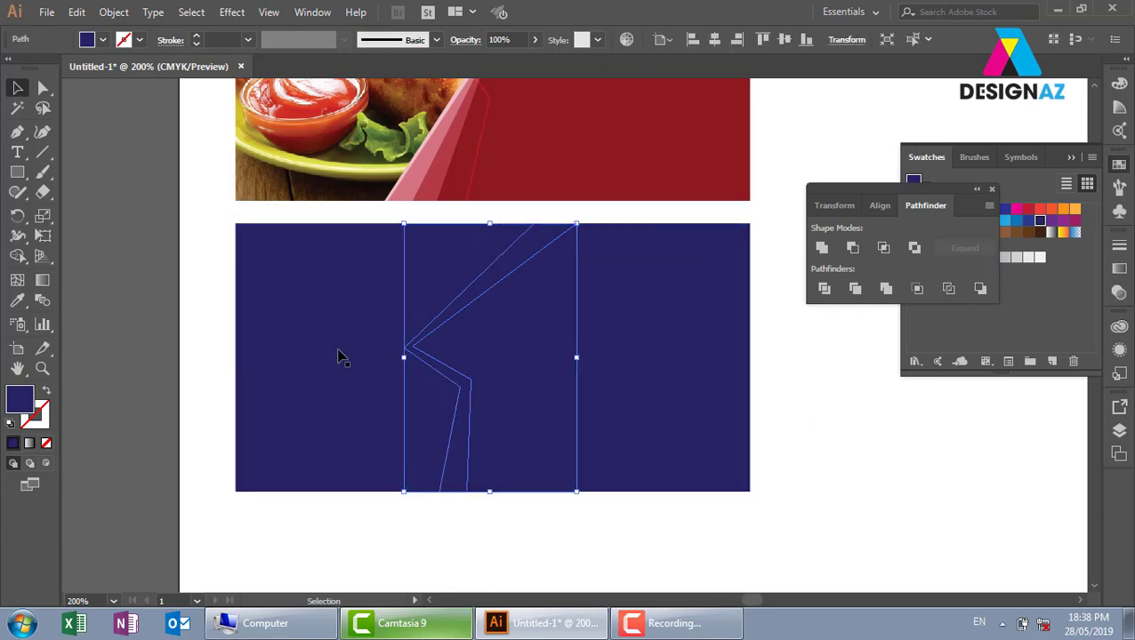
double_click(24, 402)
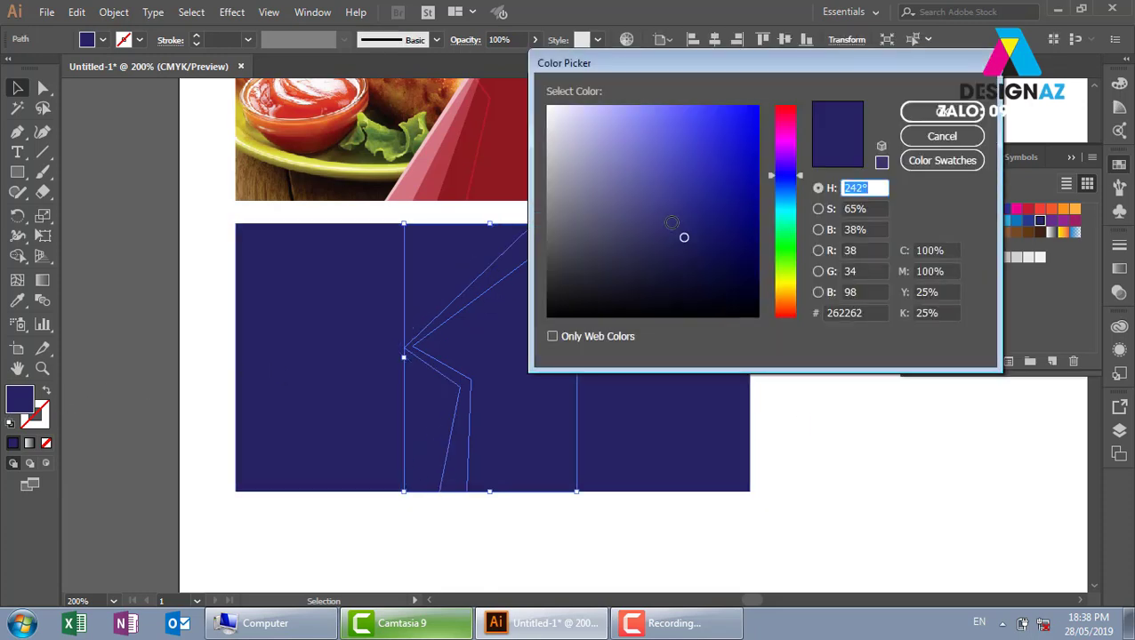
left_click(645, 205)
left_click(941, 111)
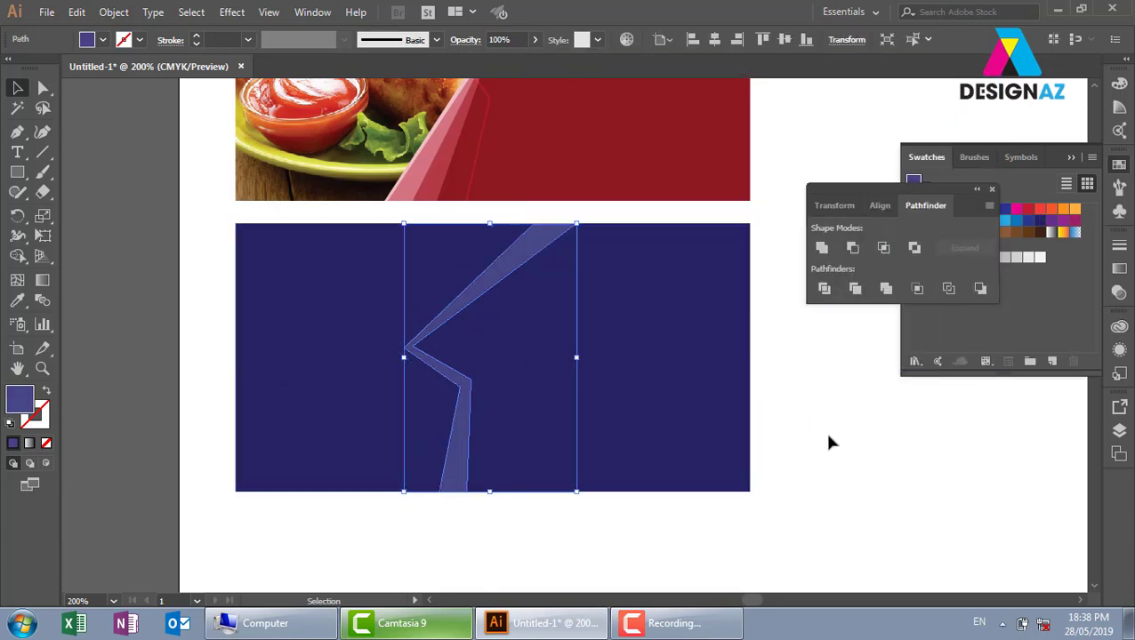
left_click(828, 442)
- Recolour the strip between the first and second zigzags an even lighter lavender
left_click(498, 249)
key("i")
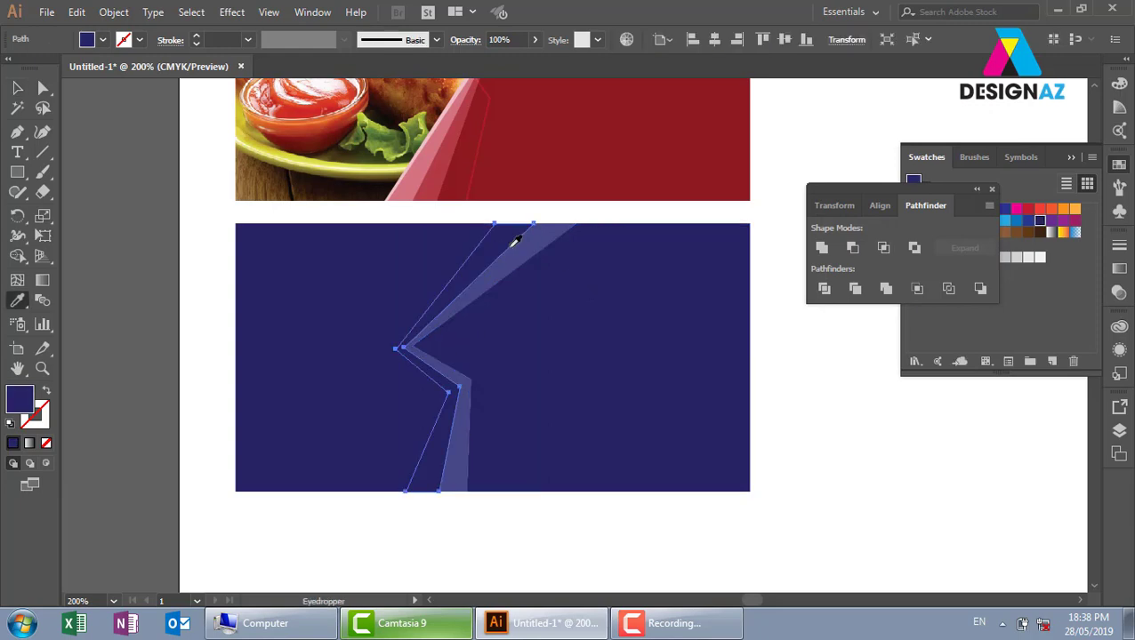
left_click(540, 240)
double_click(20, 402)
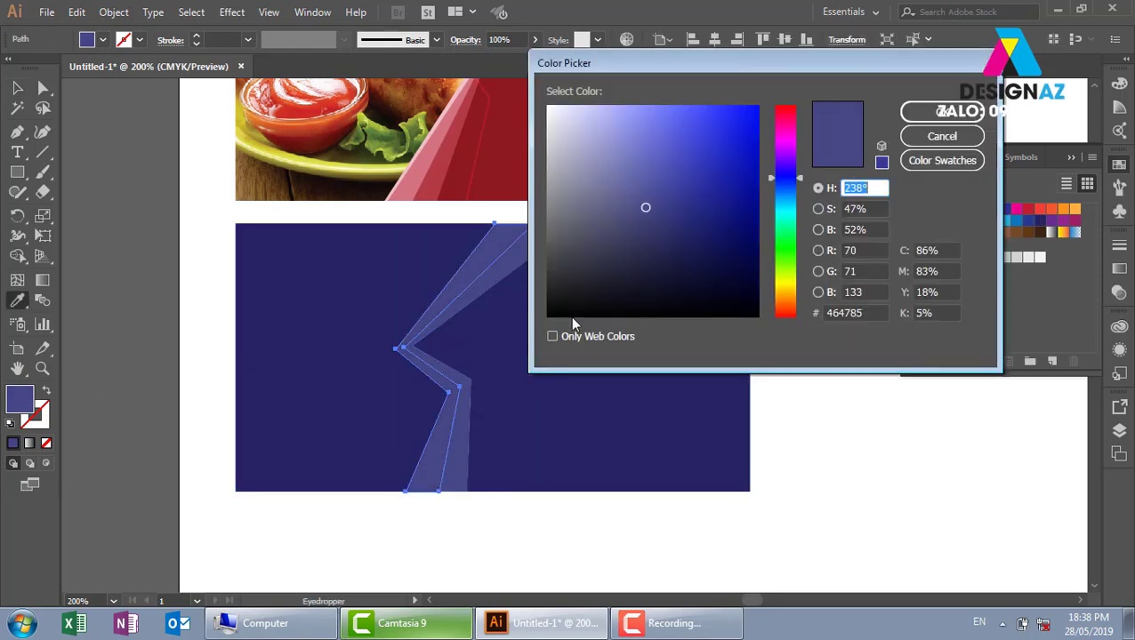
left_click(607, 177)
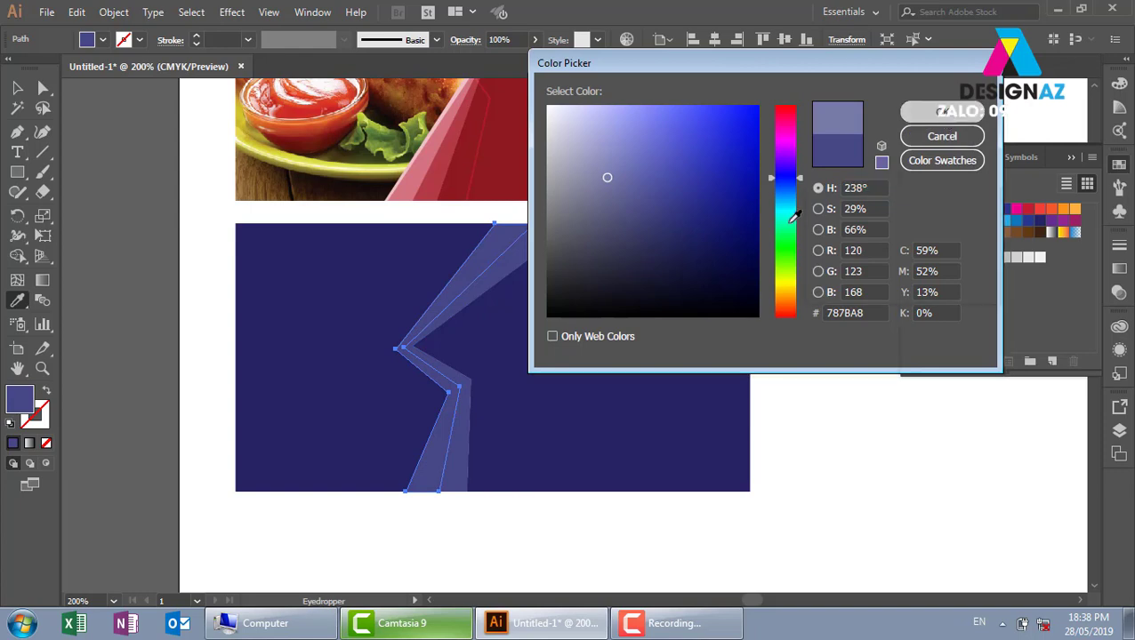
left_click(943, 116)
key("v")
- Fill the banner's left navy piece with pale lavender #B6B8CE
left_click(372, 359)
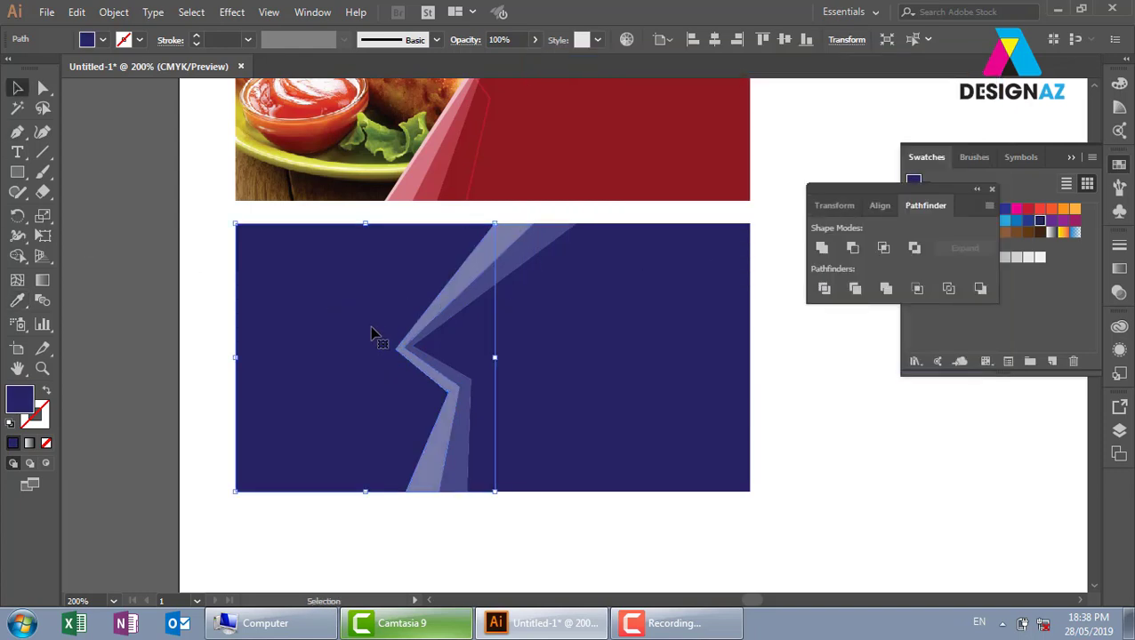
key("i")
left_click(481, 246)
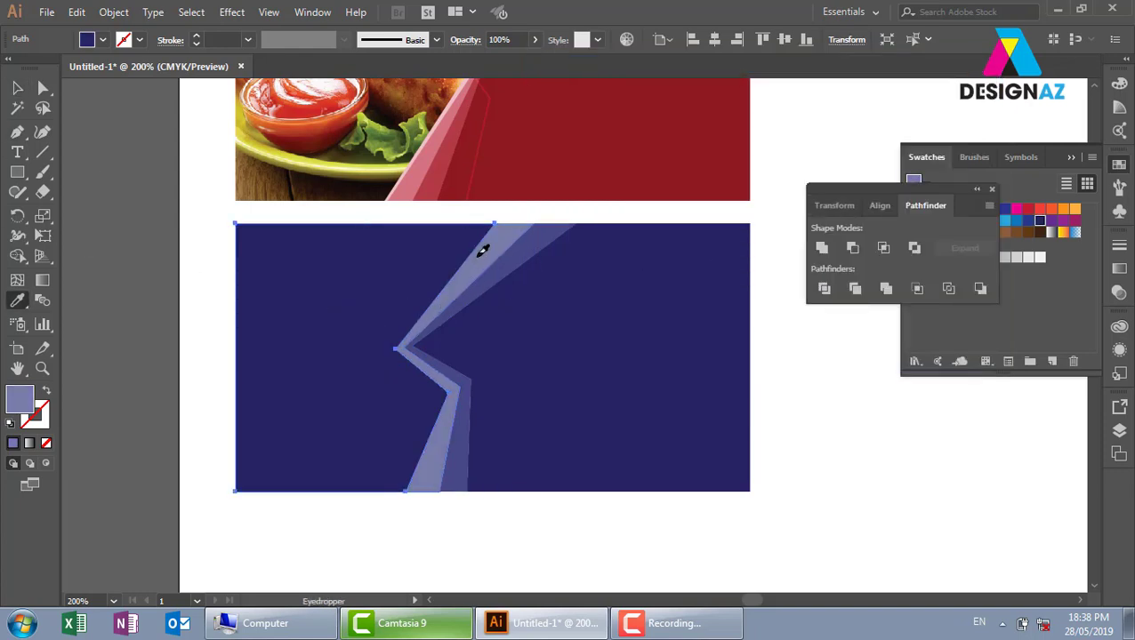
double_click(22, 396)
left_click(570, 145)
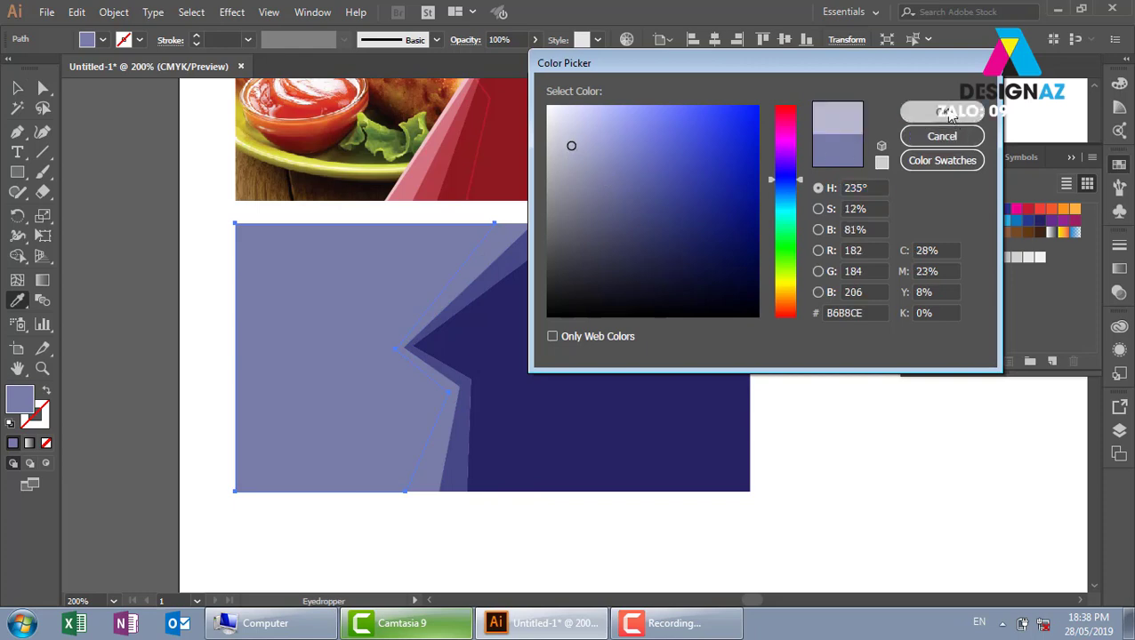
left_click(942, 111)
key("v")
left_click(153, 302)
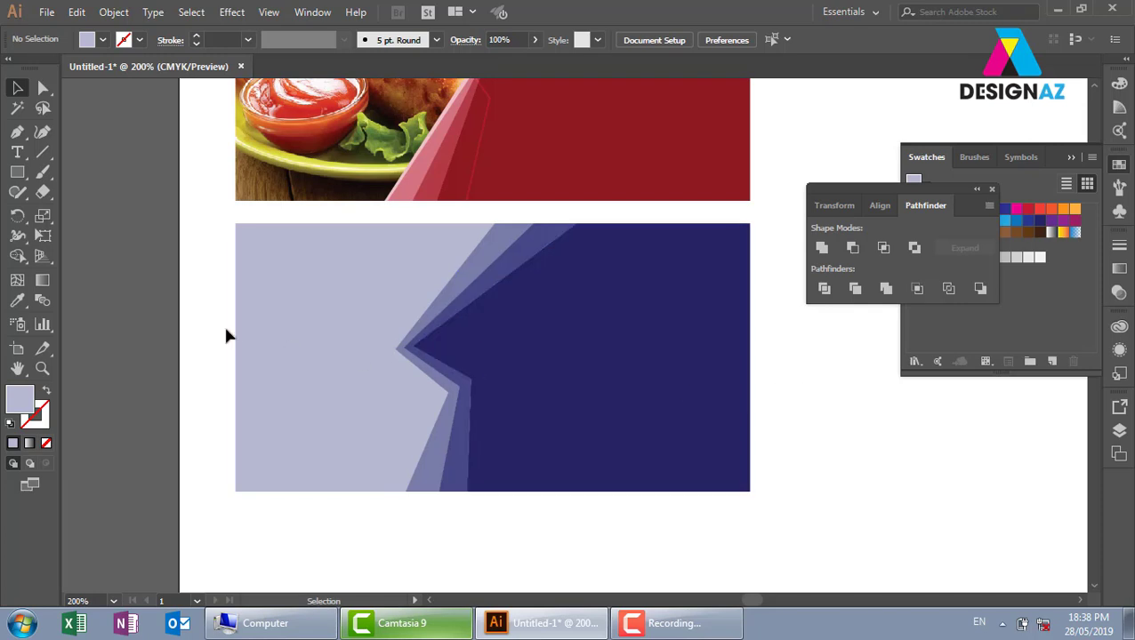
- Narrow the light lavender shape to the banner's middle and fill it dark blue
left_click(372, 391)
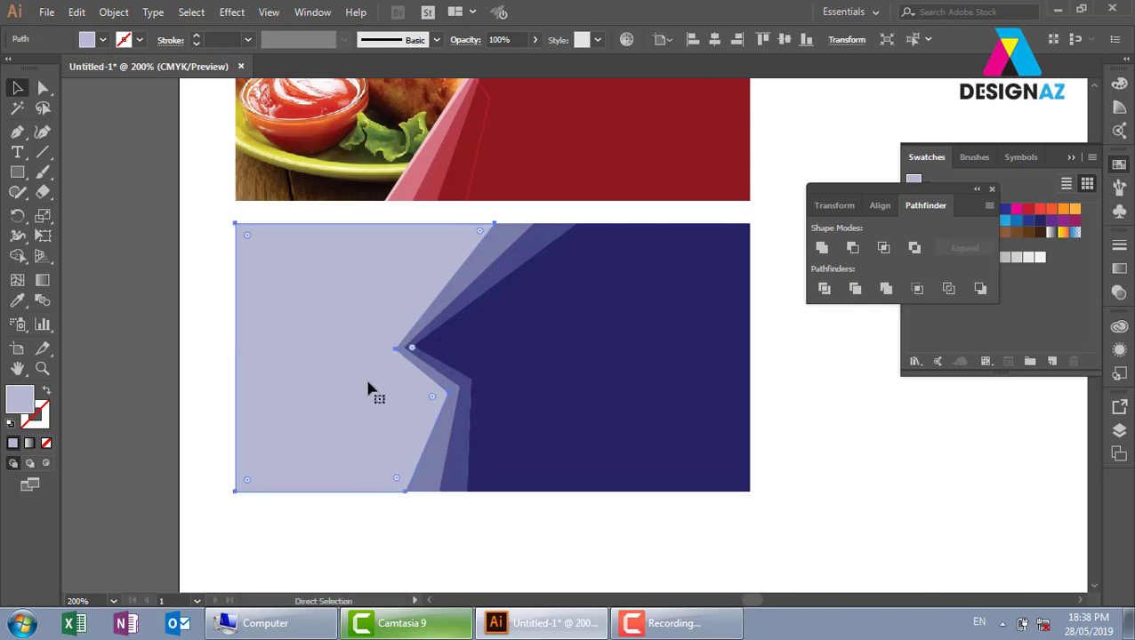
key("v")
left_click_drag(493, 354, 484, 356)
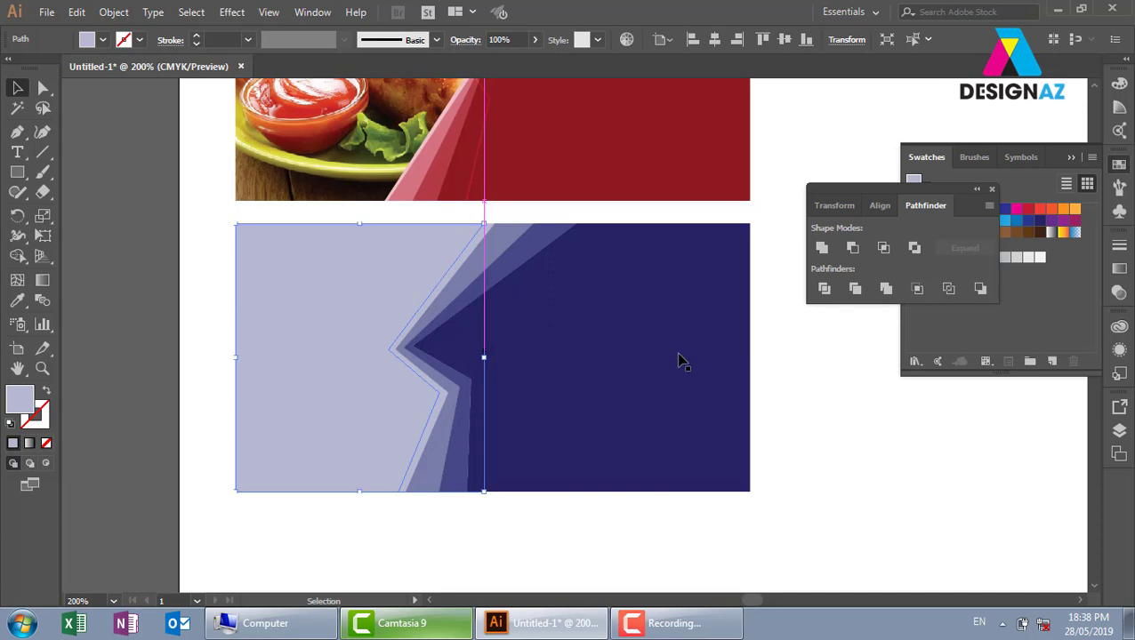
left_click(1031, 224)
left_click(1029, 221)
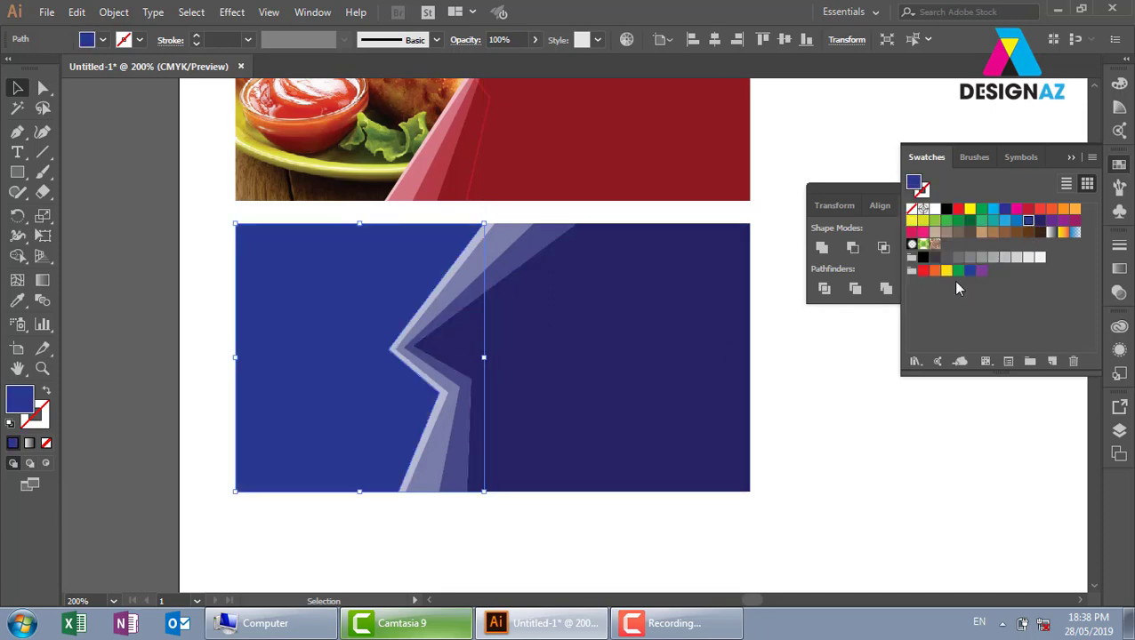
- Place the Food_2013_016-1 photo over the banner's left side
left_click(45, 12)
left_click(77, 283)
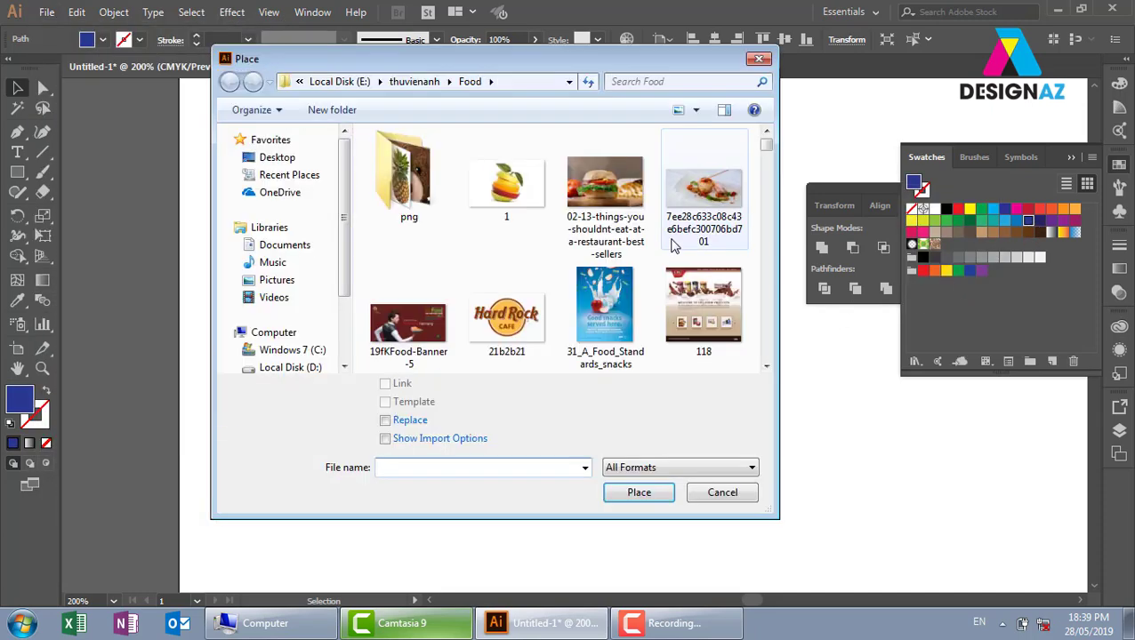
left_click_drag(765, 145, 786, 216)
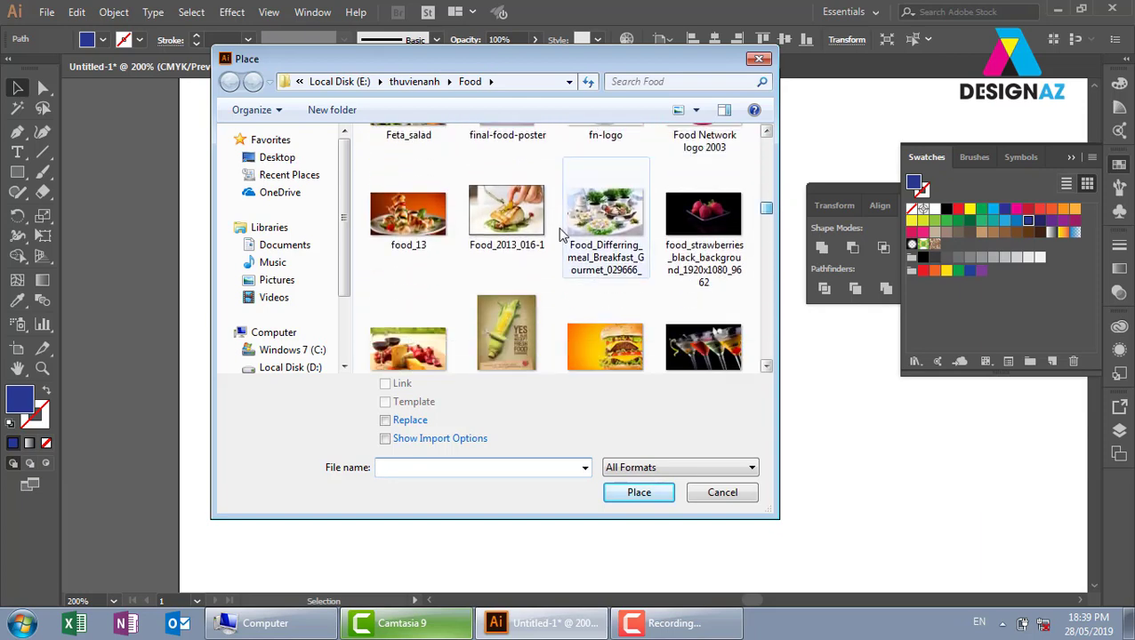
left_click(484, 233)
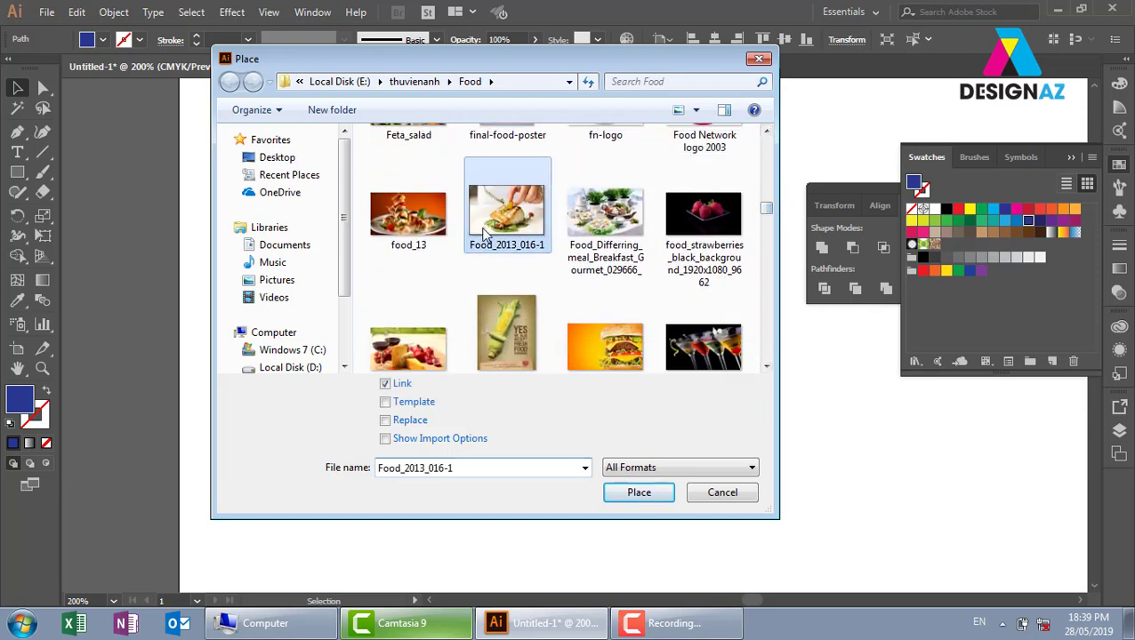
left_click(654, 500)
left_click_drag(219, 214, 647, 513)
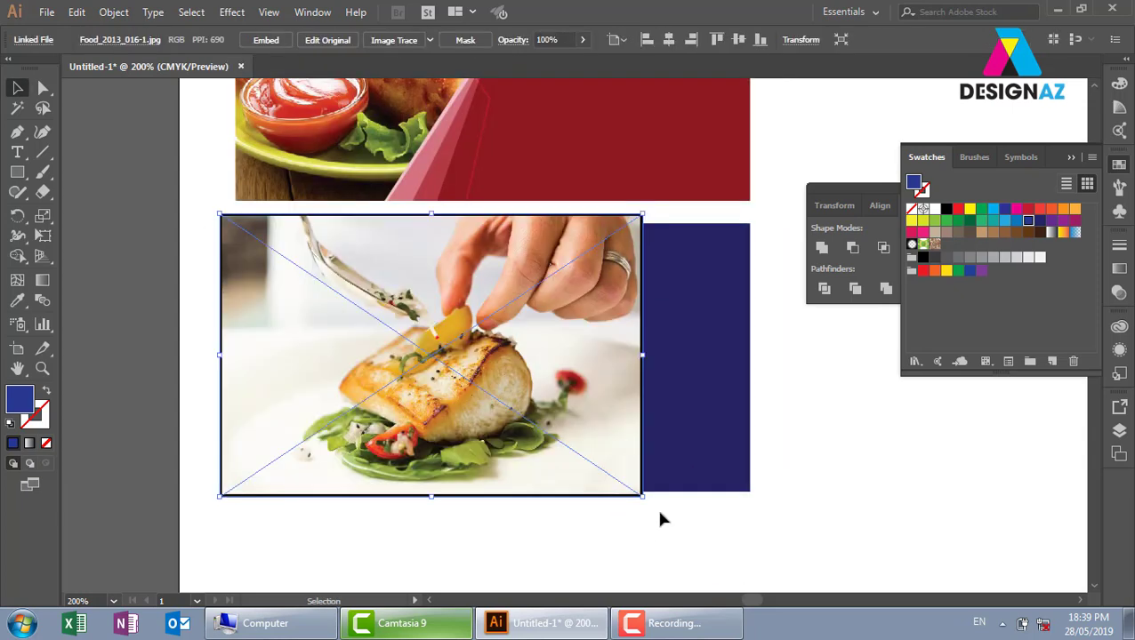
- Send the photo behind the blue shape and clip it inside with Ctrl+7
key("ctrl+shift+bracketleft")
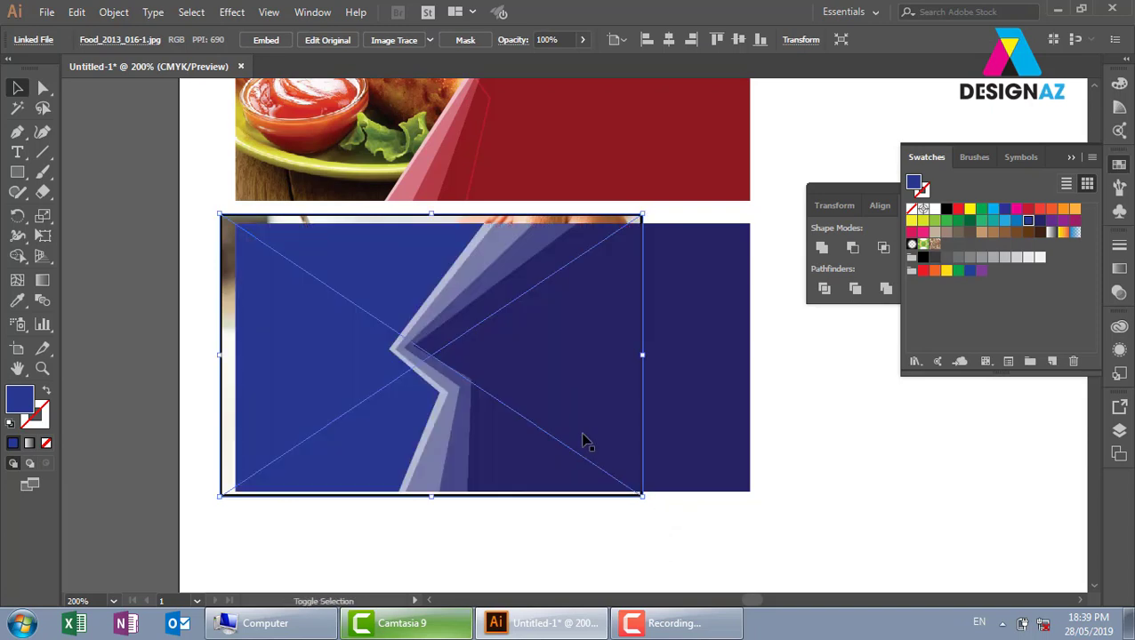
left_click(414, 261, "shift")
key("ctrl+7")
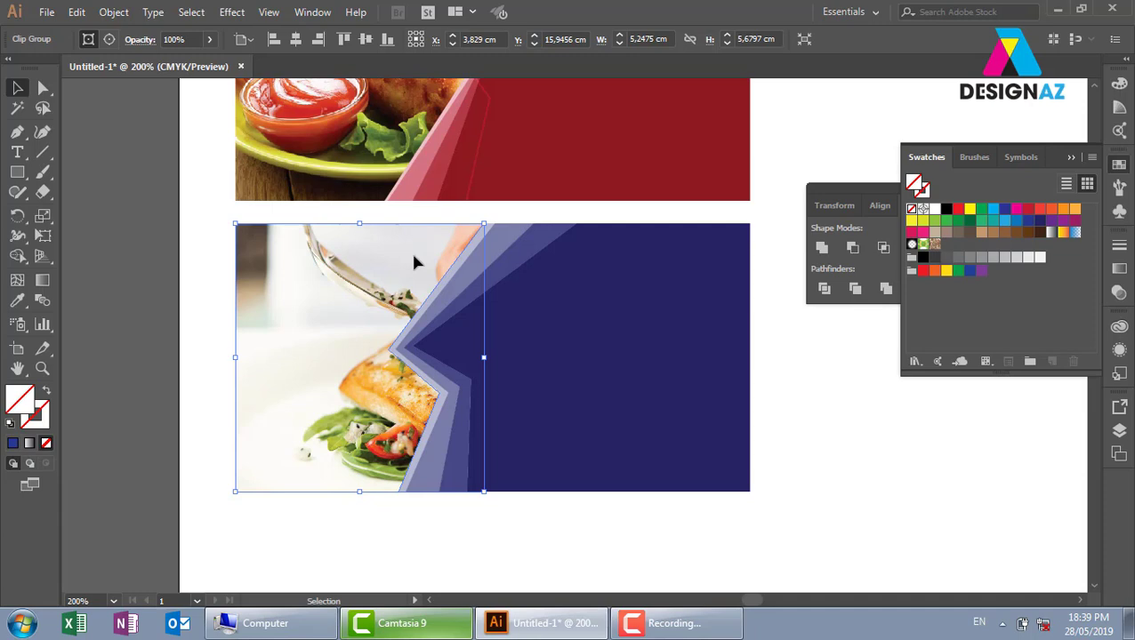
- Shift the photo left inside the clip group, then exit isolation mode
double_click(369, 326)
left_click_drag(370, 383, 249, 380)
left_click_drag(383, 411, 362, 411)
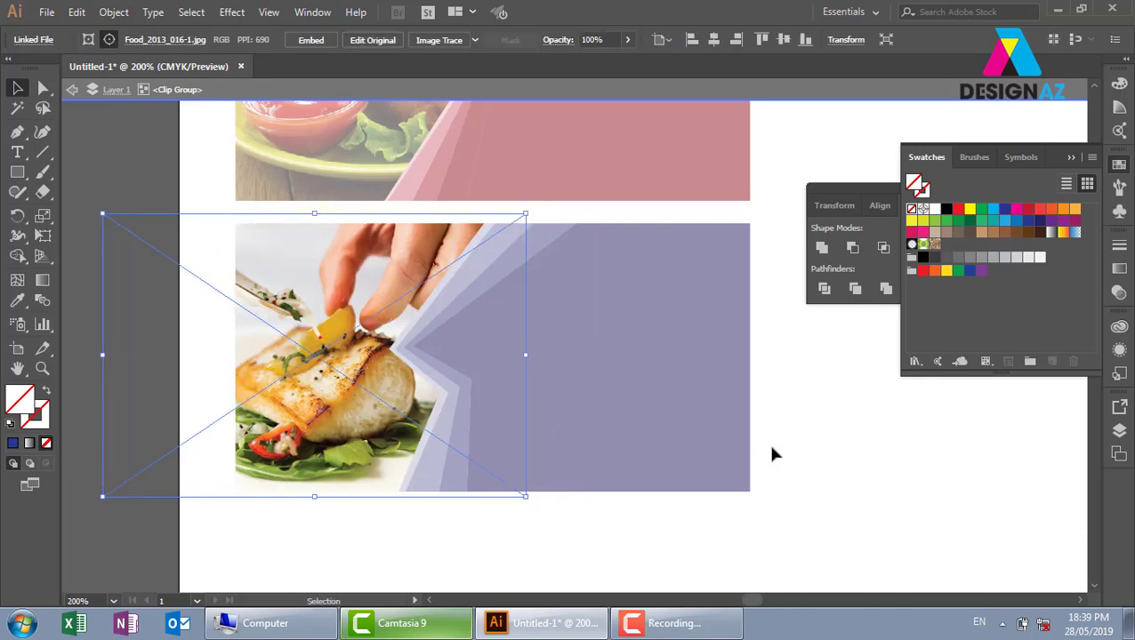
double_click(807, 408)
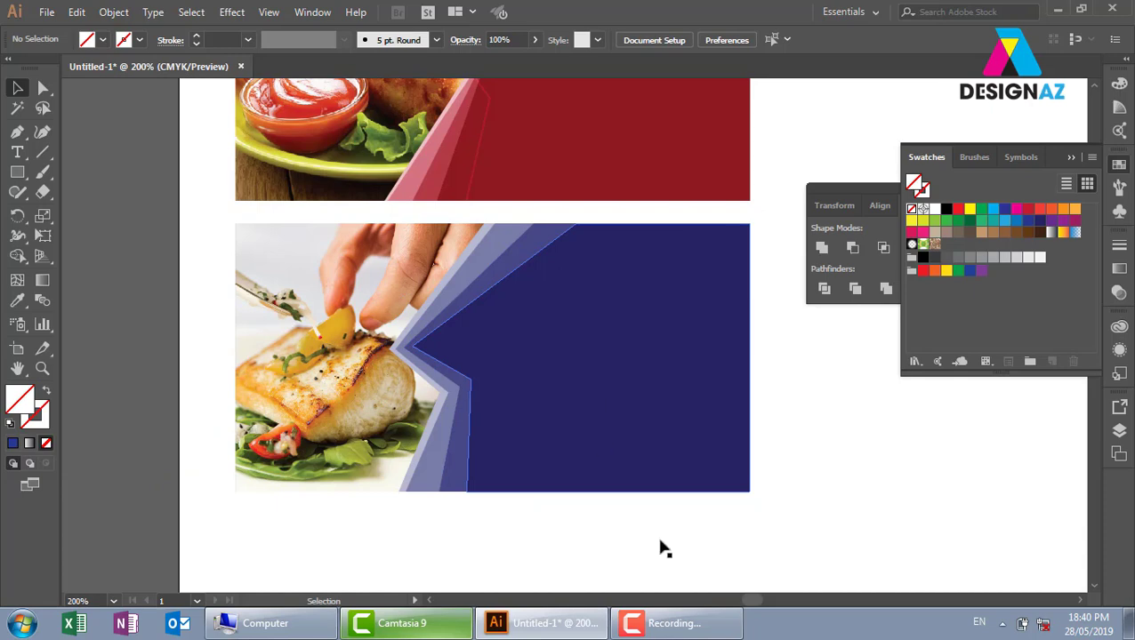
left_click(676, 623)
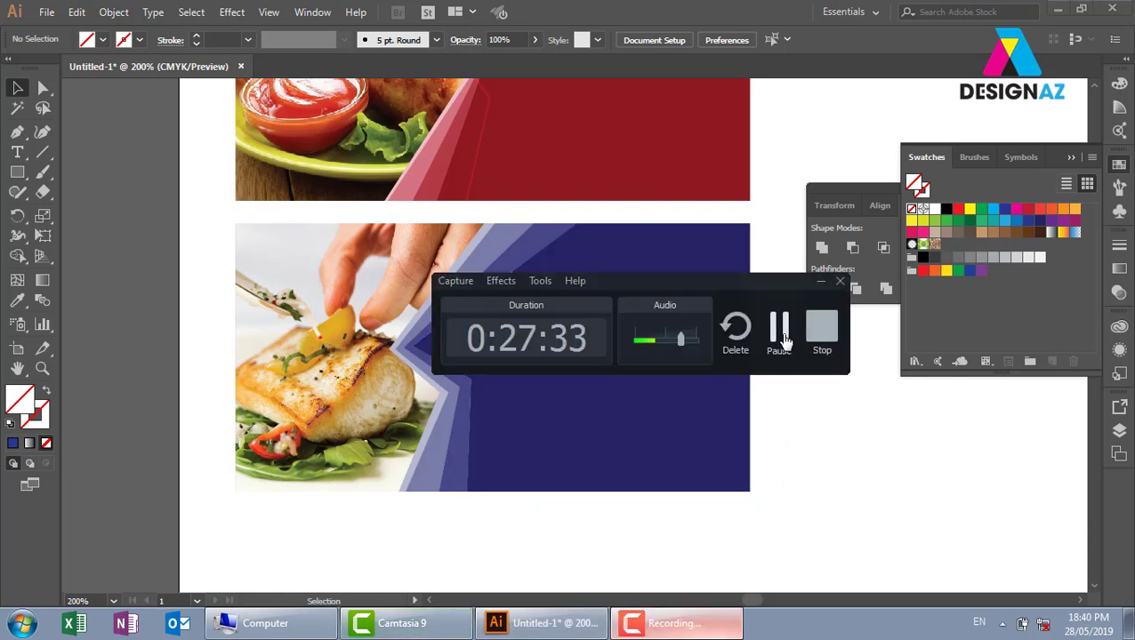
- Open free-photo-orange-611 from the thuvienanh folder on Local Disk (E:)
left_click(778, 328)
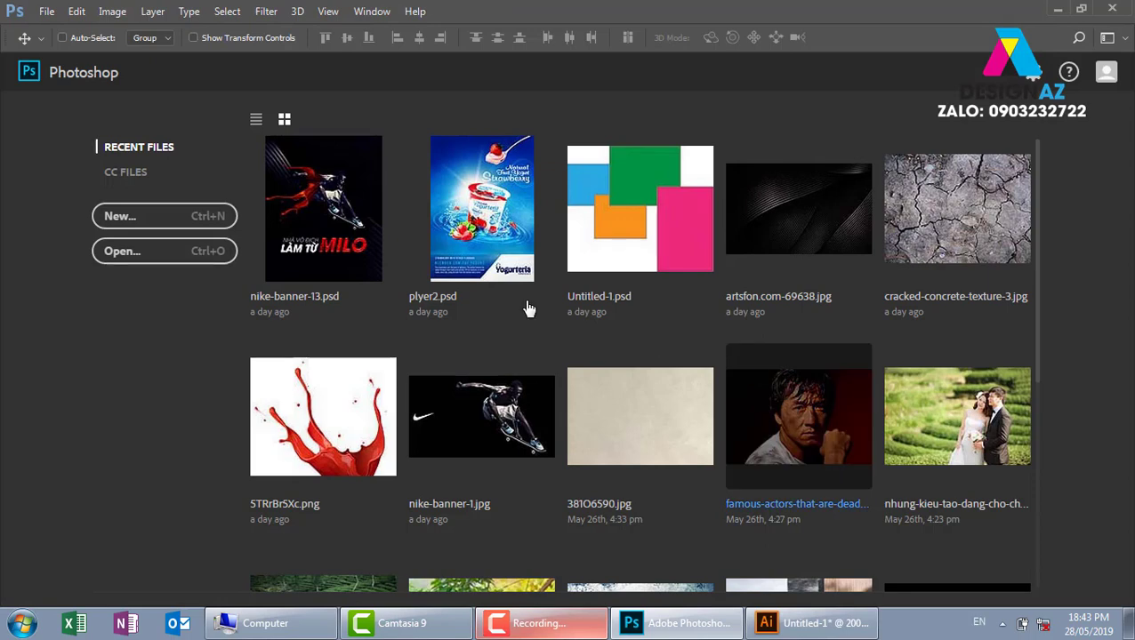
left_click(210, 255)
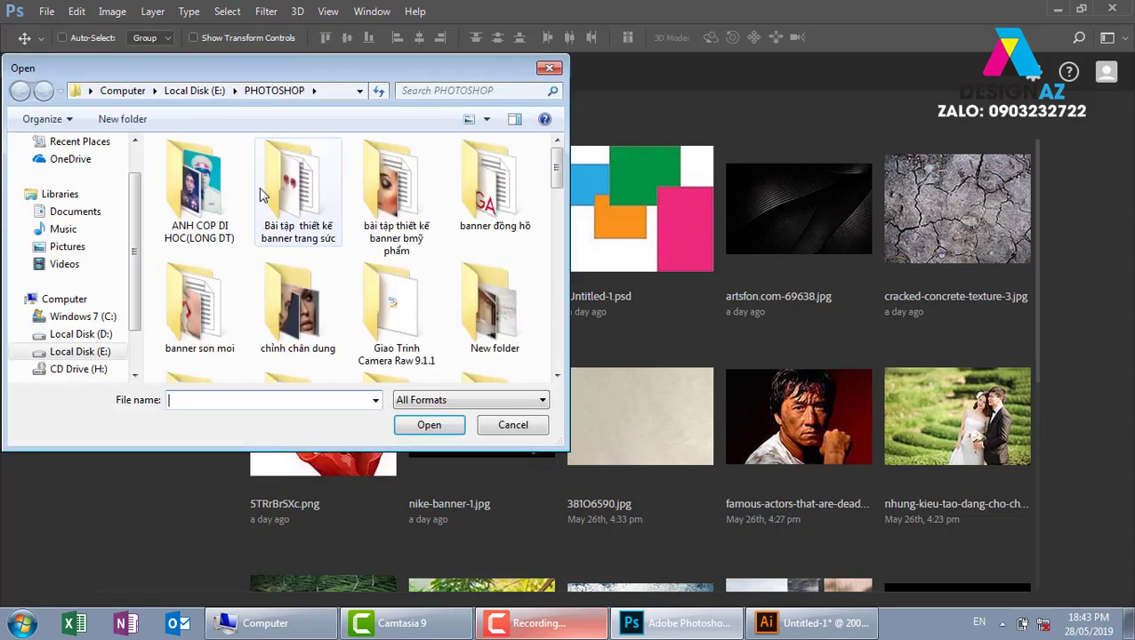
left_click(214, 91)
scroll(325, 266, "down", 3)
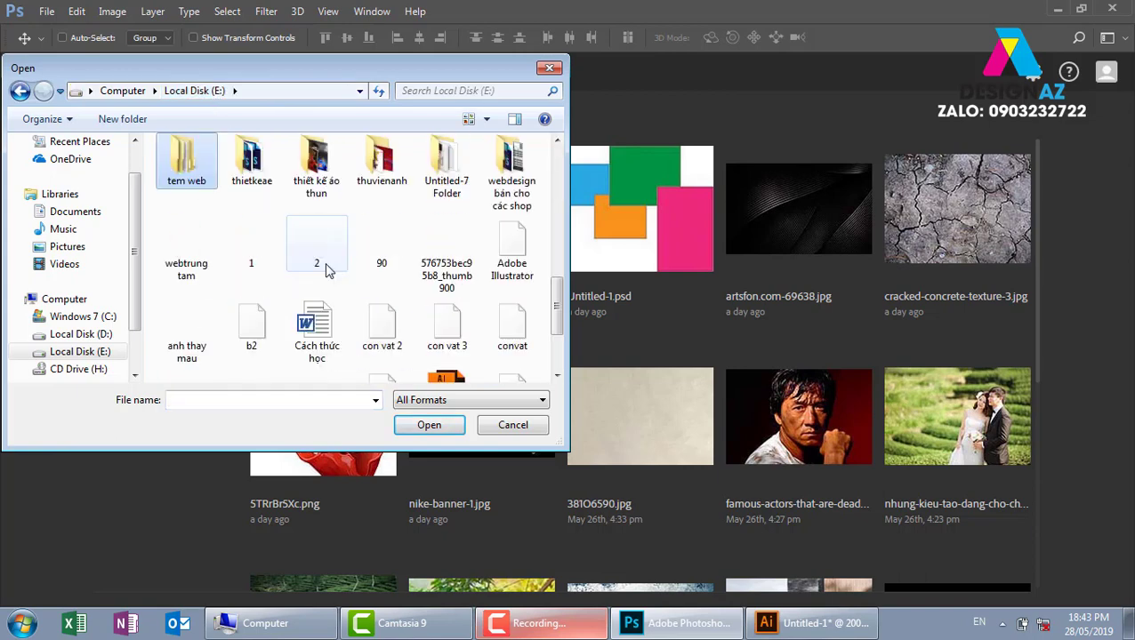
double_click(382, 160)
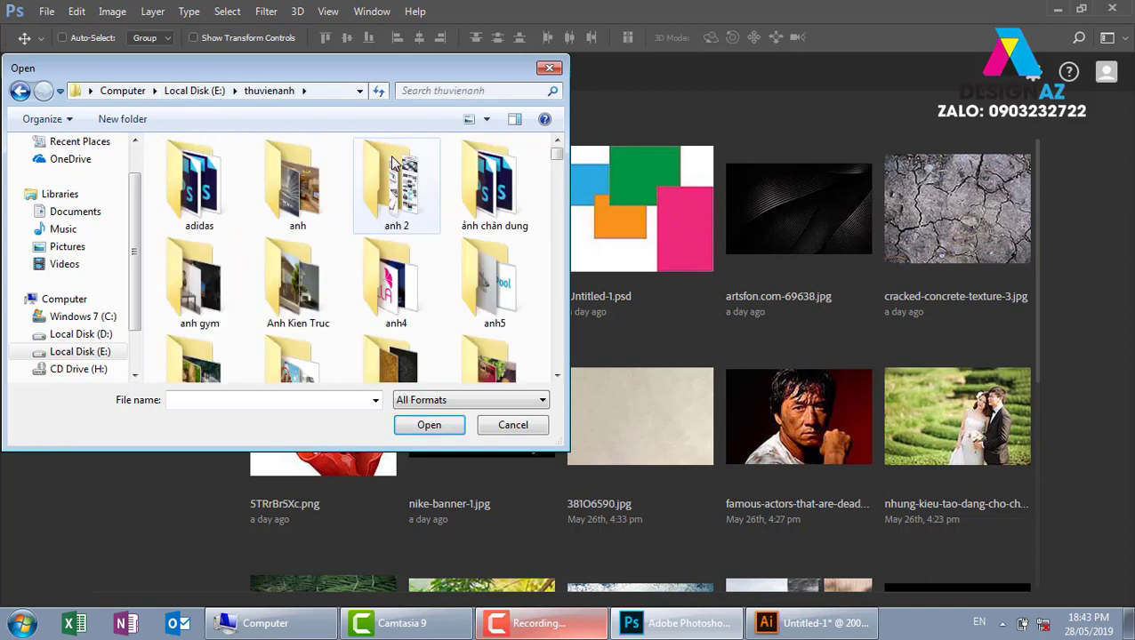
left_click_drag(555, 153, 552, 339)
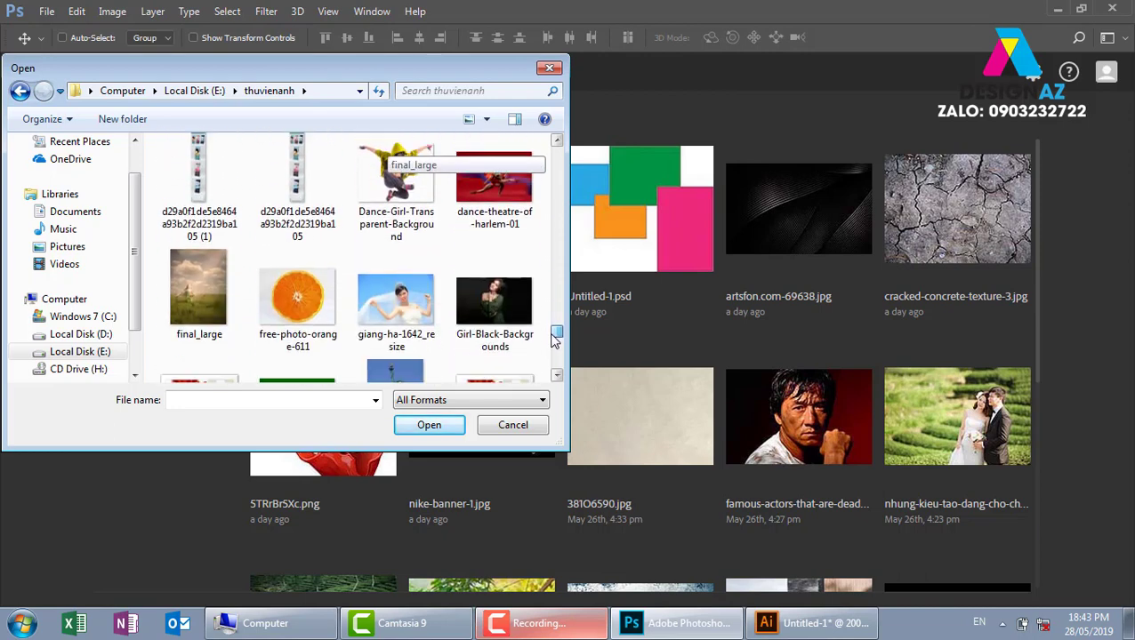
left_click(325, 307)
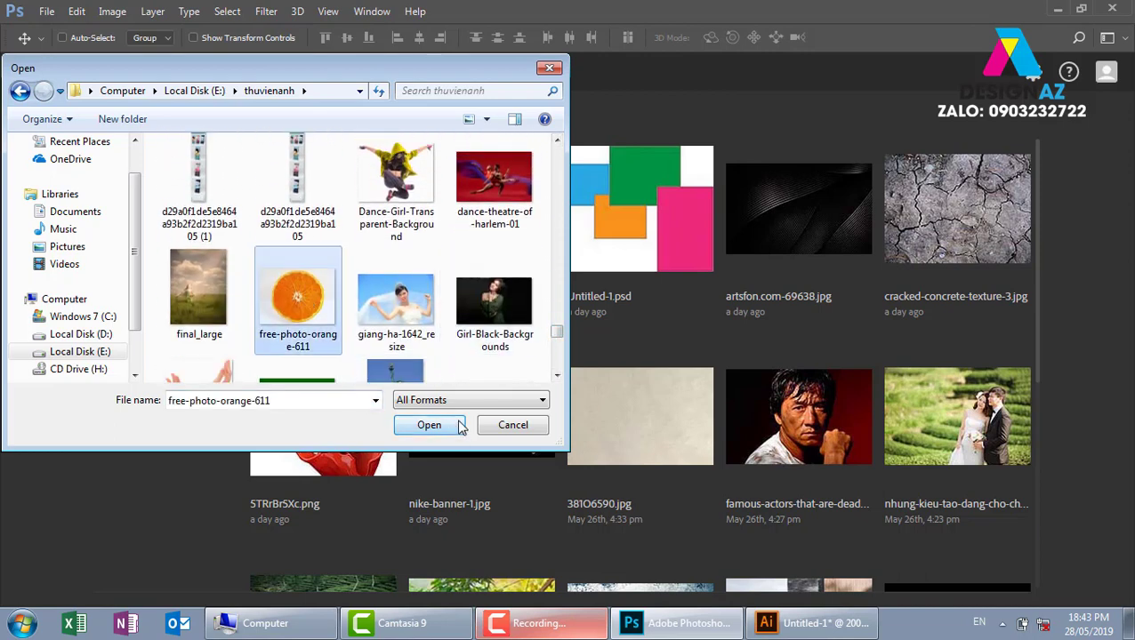
left_click(429, 425)
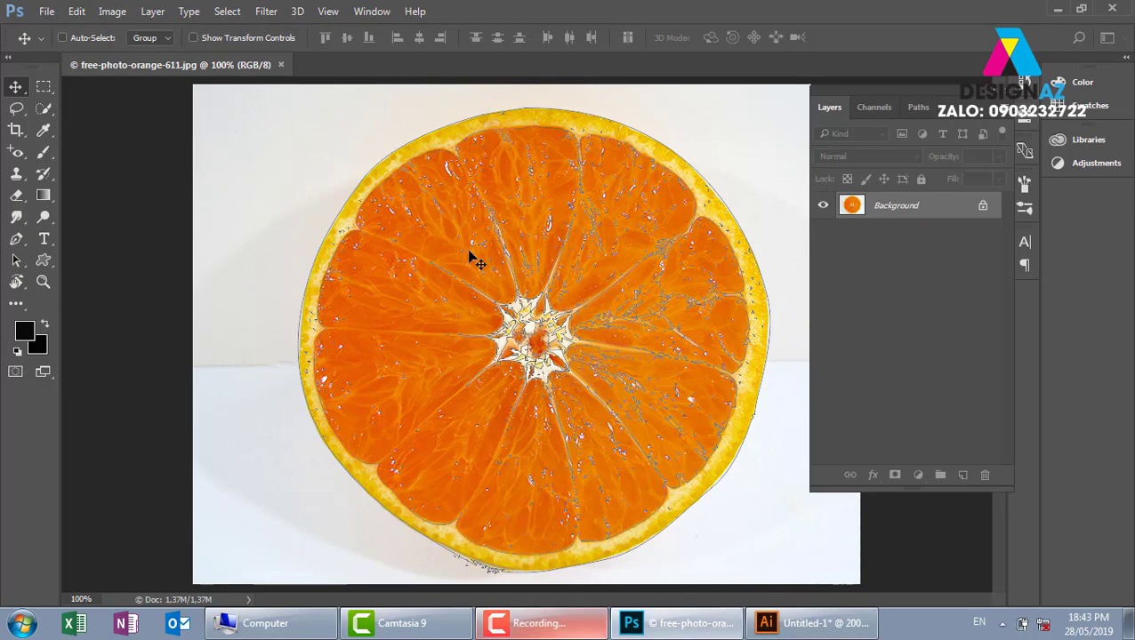
- Deselect, then use Color Range sampled from the yellow rind at Fuzziness 164
key("ctrl+alt+2")
key("ctrl+d")
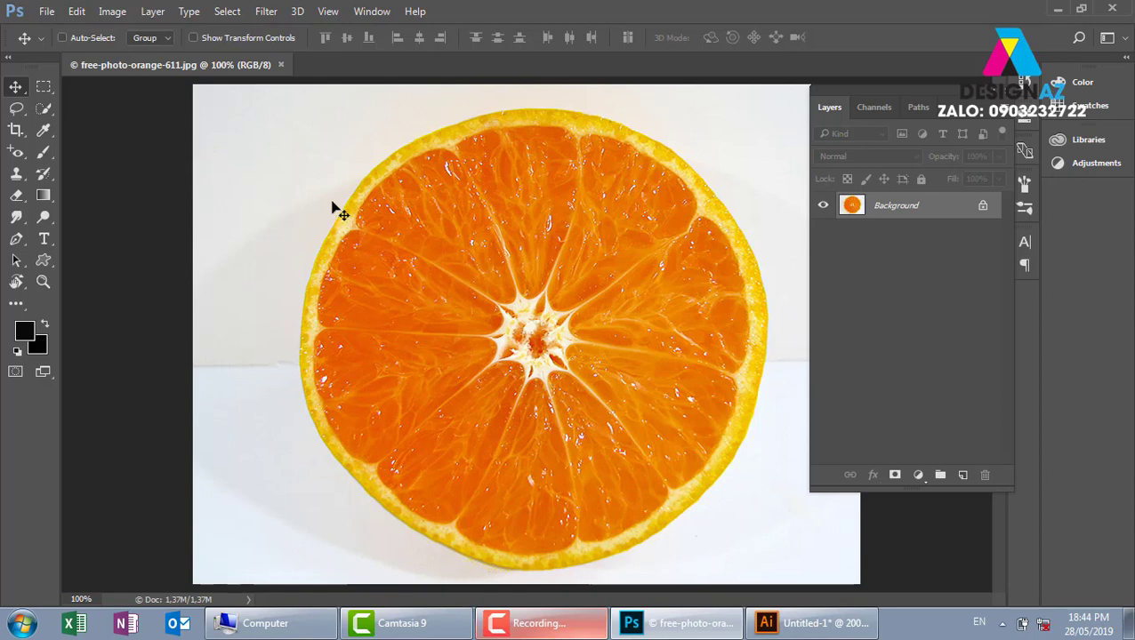
left_click(230, 16)
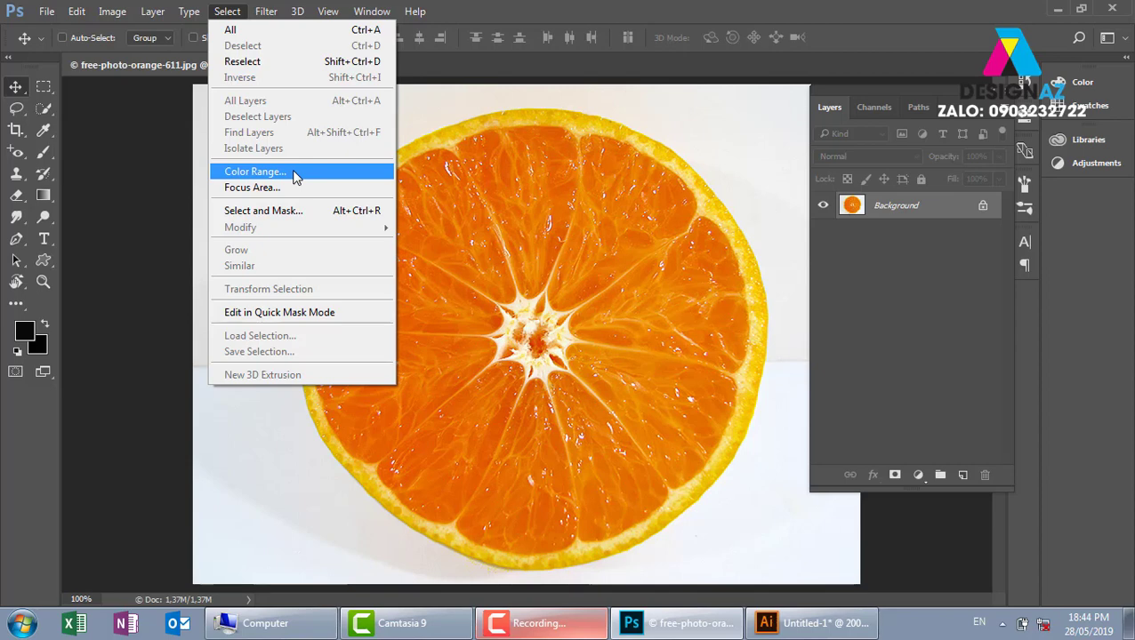
left_click(296, 177)
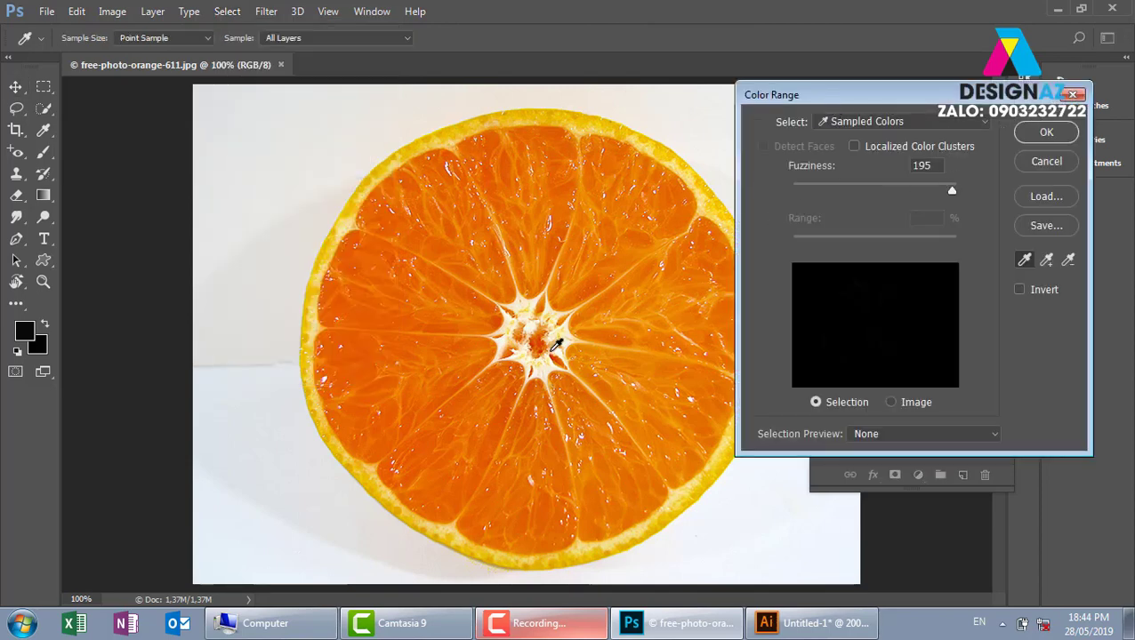
left_click(434, 139)
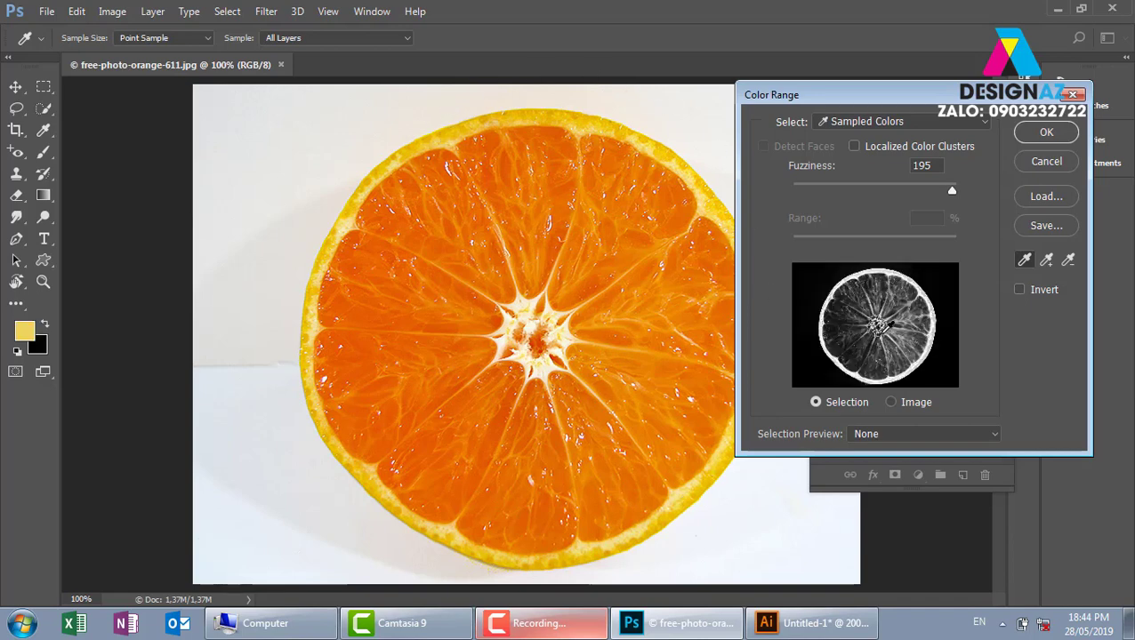
mouse_move(949, 196)
left_mouse_down()
mouse_move(910, 198)
mouse_move(927, 194)
left_mouse_up()
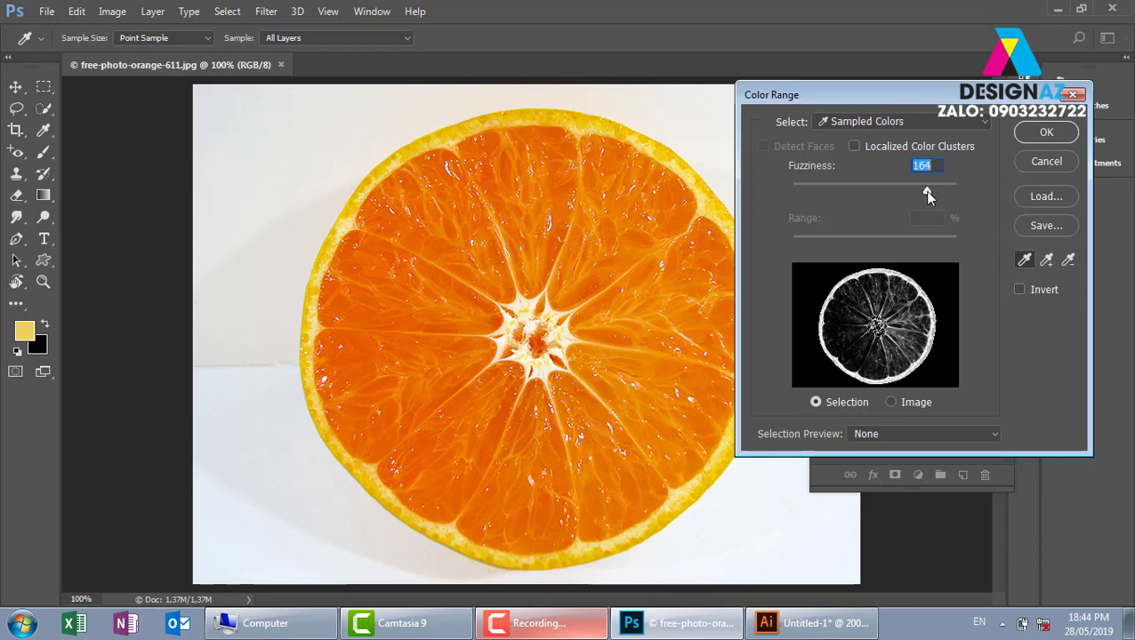
left_click(1046, 132)
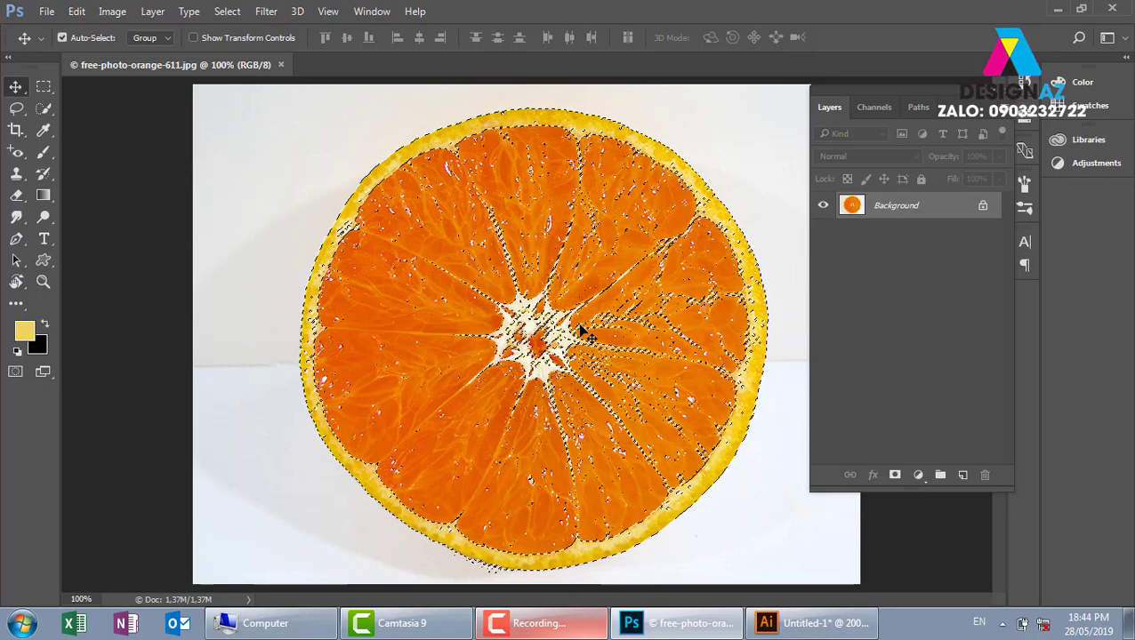
- Zoom in and out to inspect the selection edges, then switch to the Rectangular Marquee tool
key("ctrl+plus")
key("ctrl+plus")
scroll(408, 236, "up", 3)
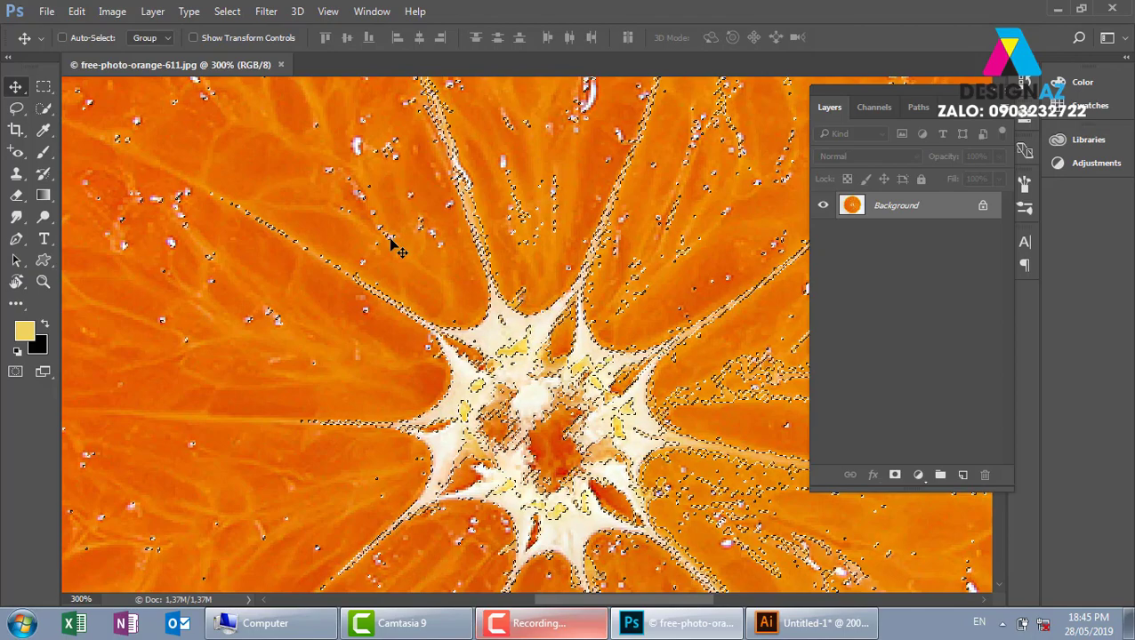
key("ctrl+0")
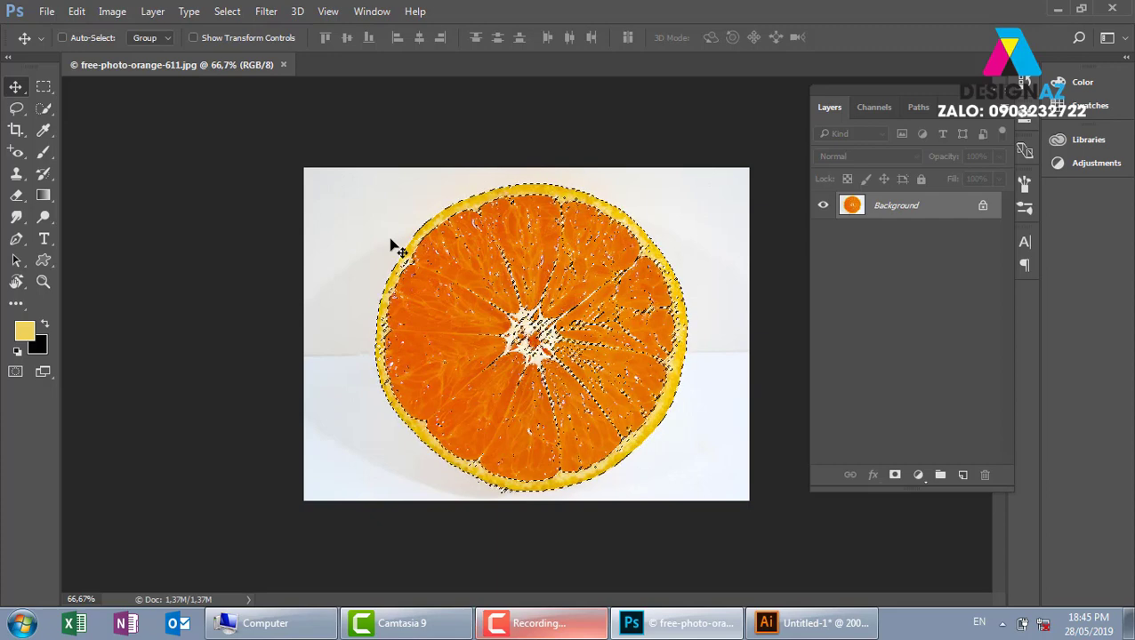
key("ctrl+plus")
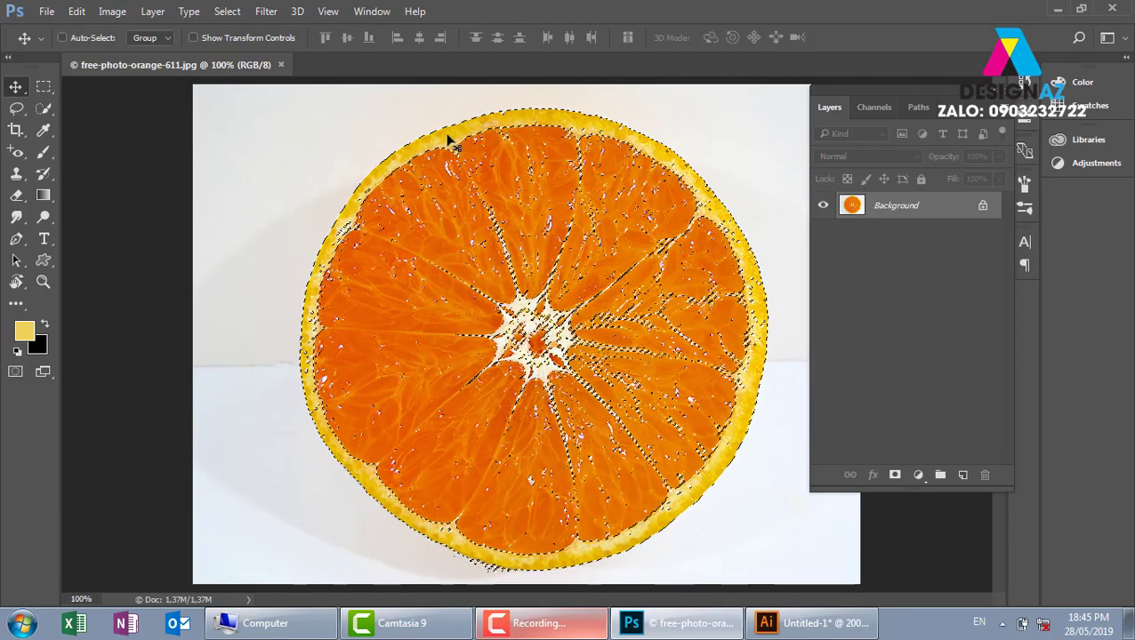
key("m")
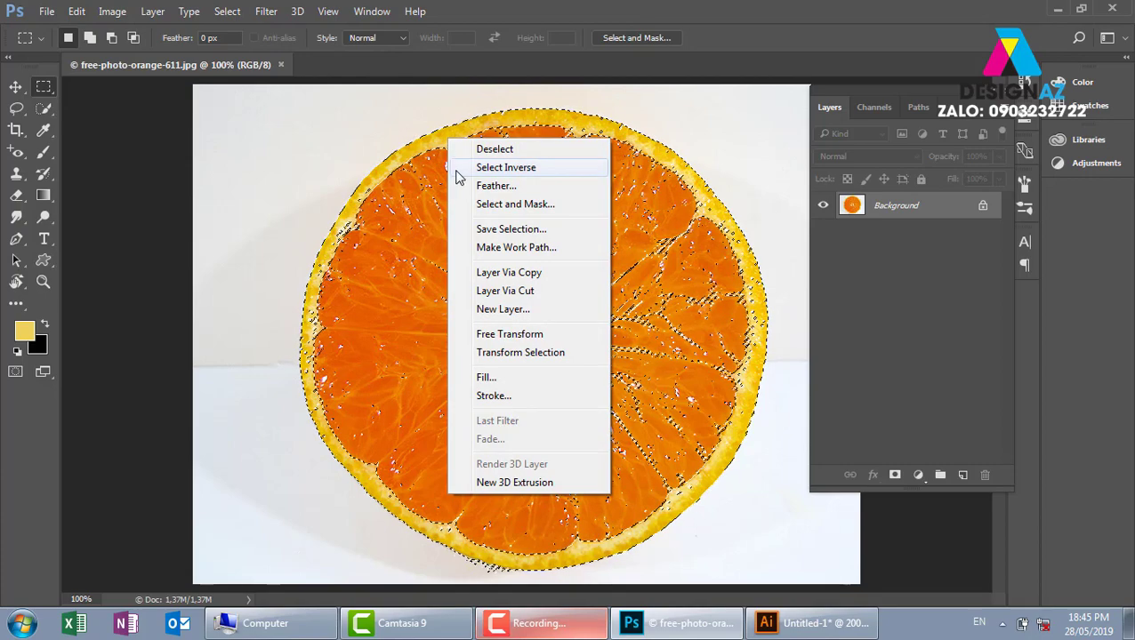
- Make a work path from the selection at 2,0-pixel tolerance and switch to Path Selection
left_click(516, 247)
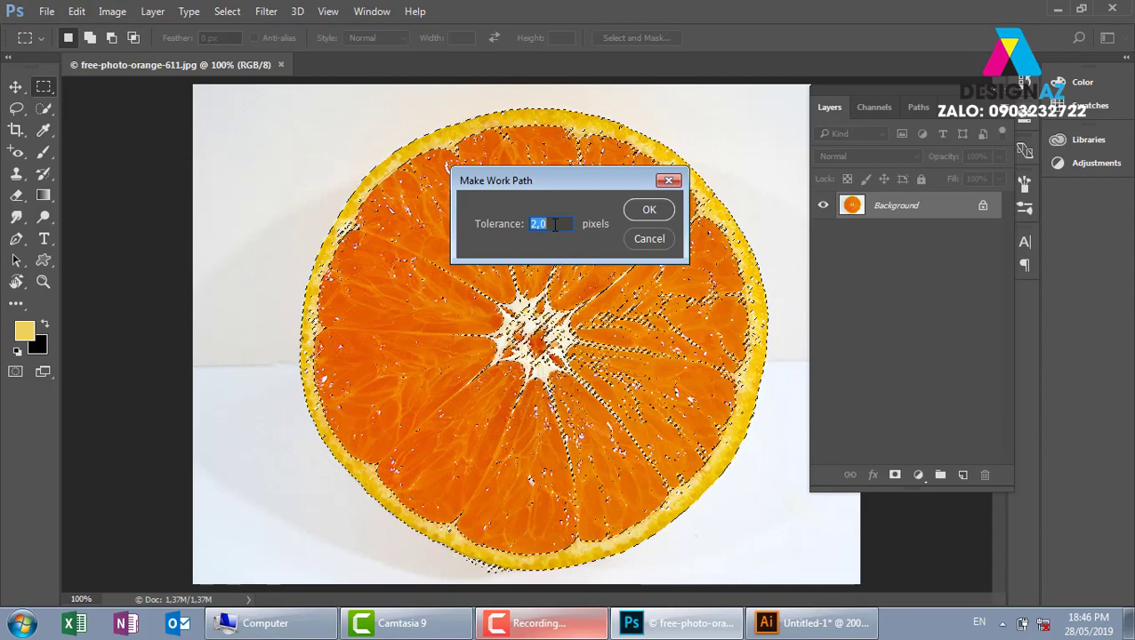
left_click(645, 212)
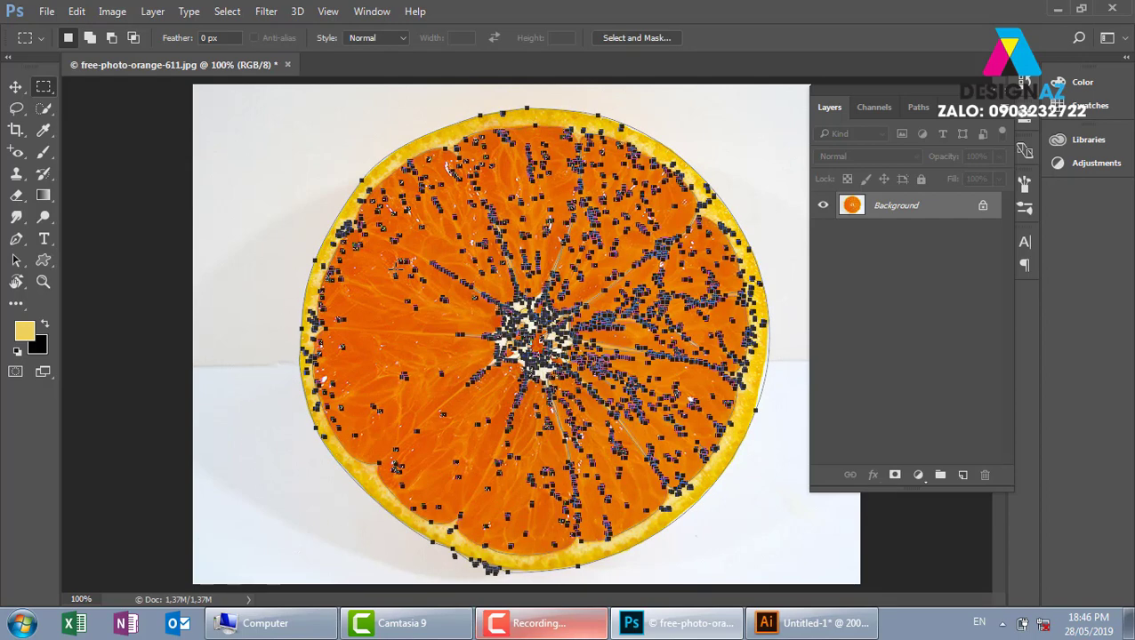
key("a")
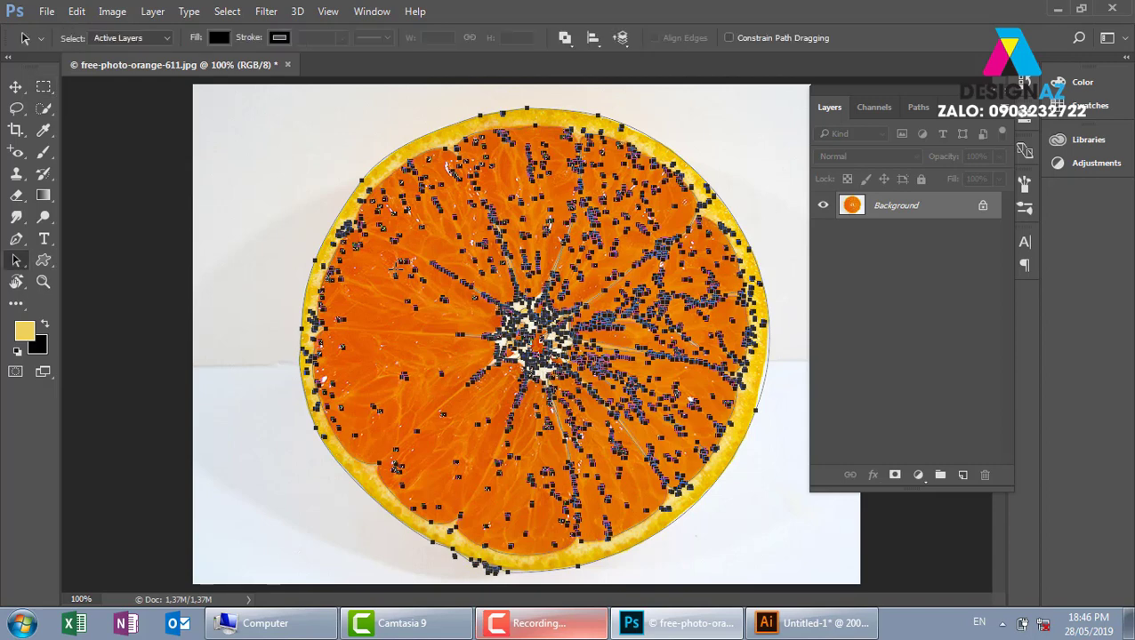
- Try moving the traced path and dragging an anchor point, then undo the reshape
right_click(16, 262)
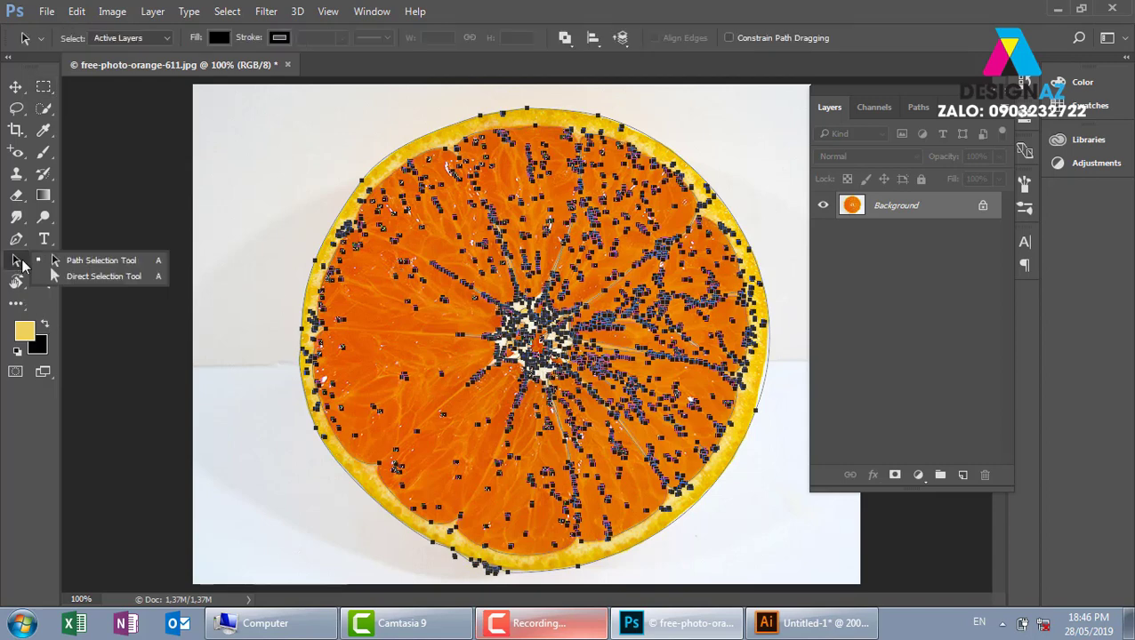
left_click(74, 261)
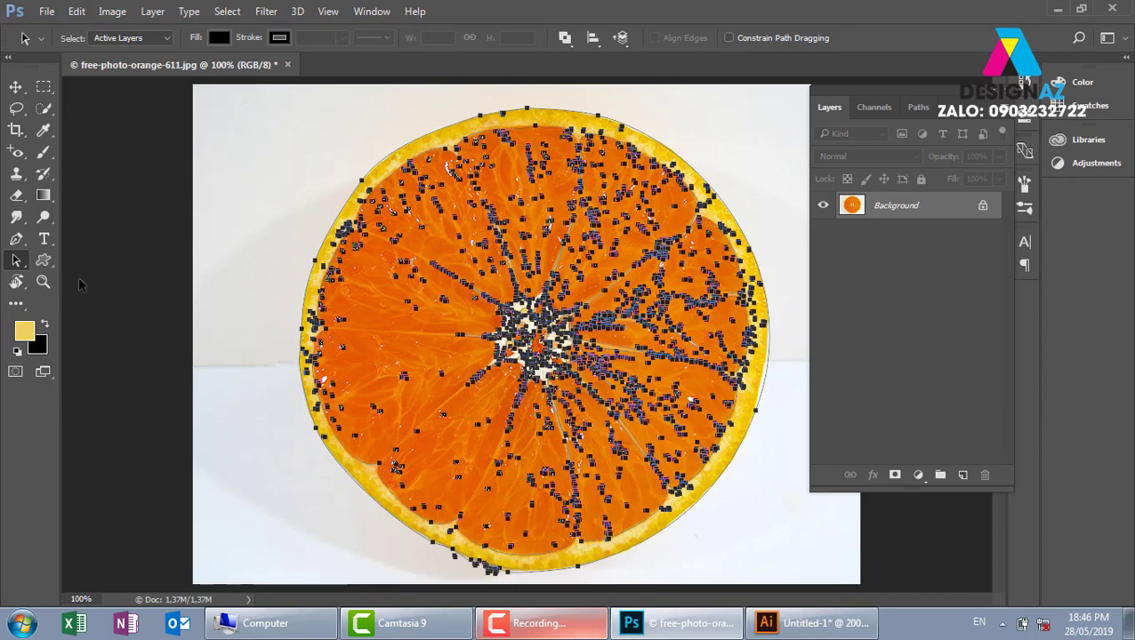
right_click(18, 262)
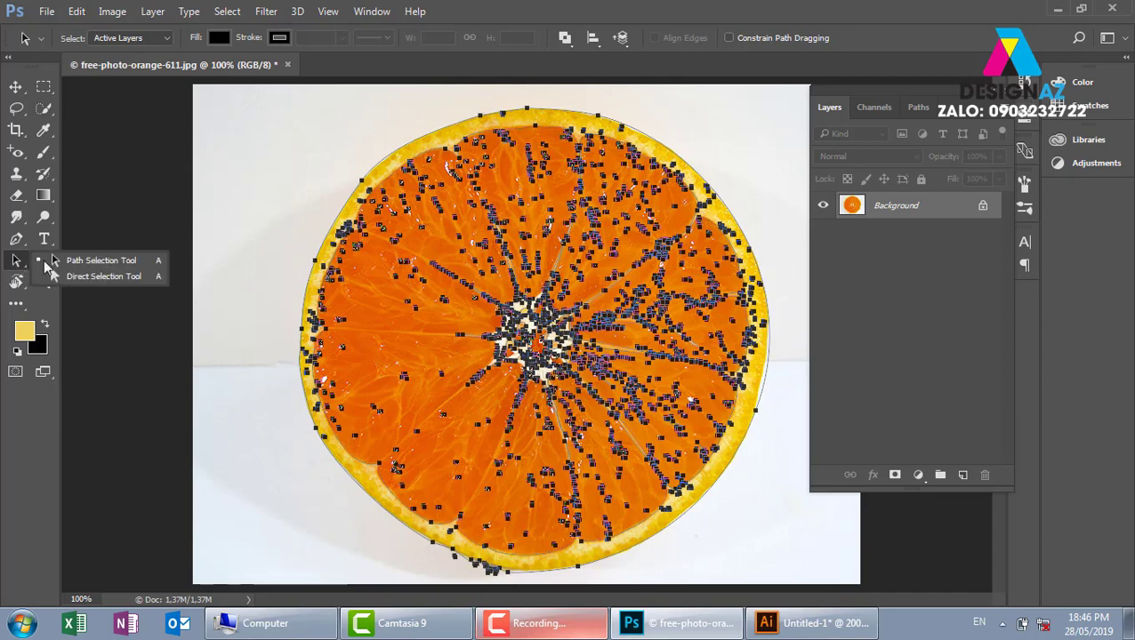
left_click(207, 281)
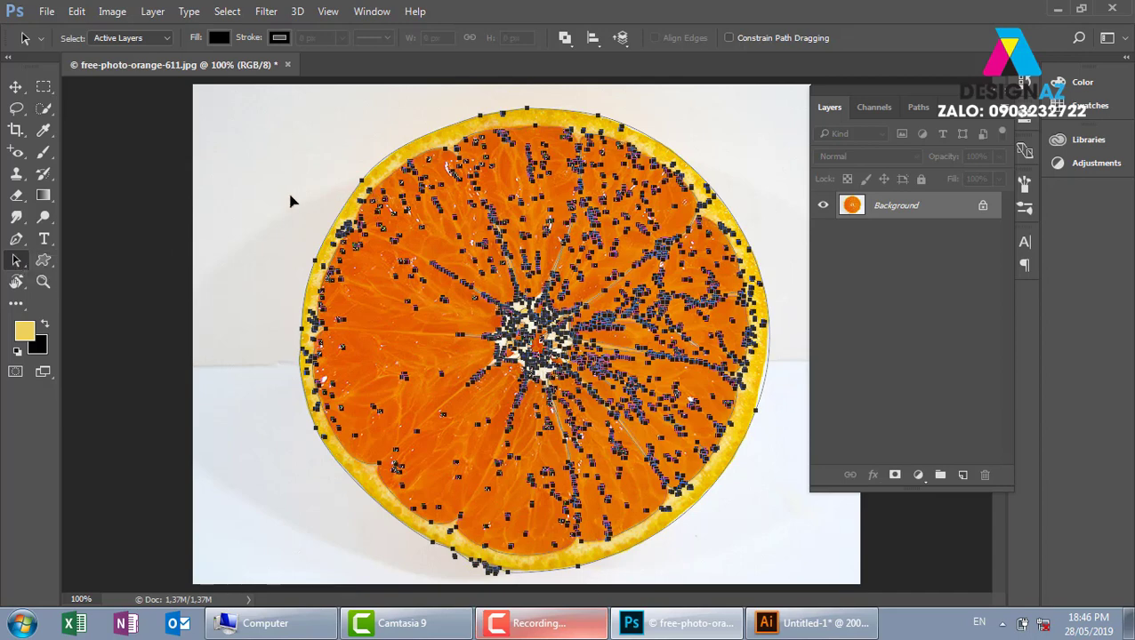
left_click_drag(303, 200, 322, 214)
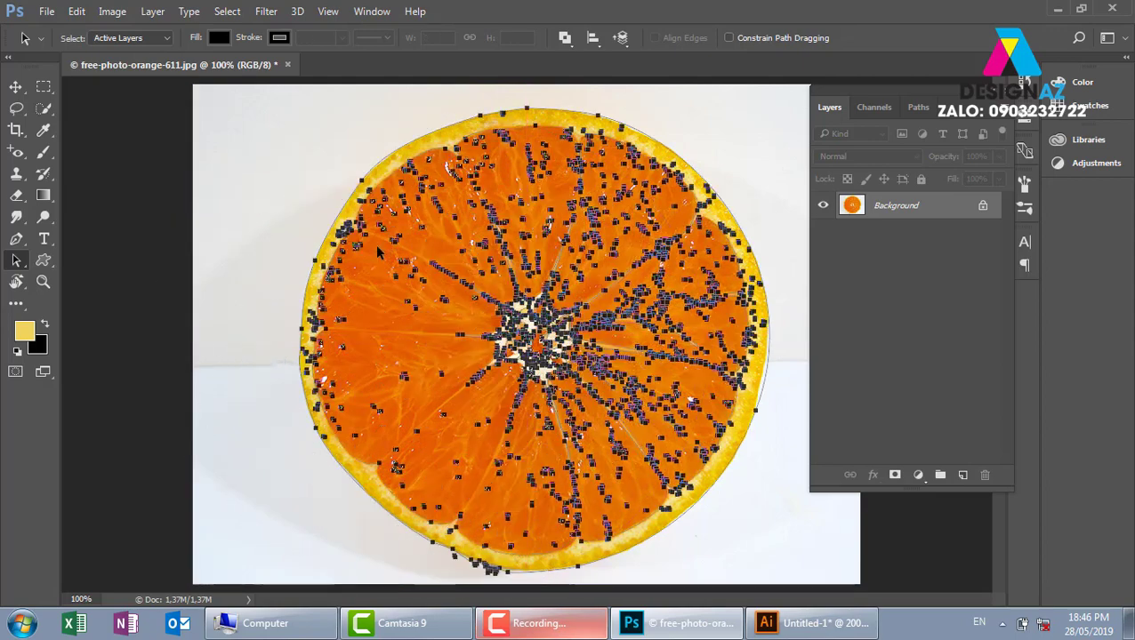
right_click(17, 261)
left_click(71, 277)
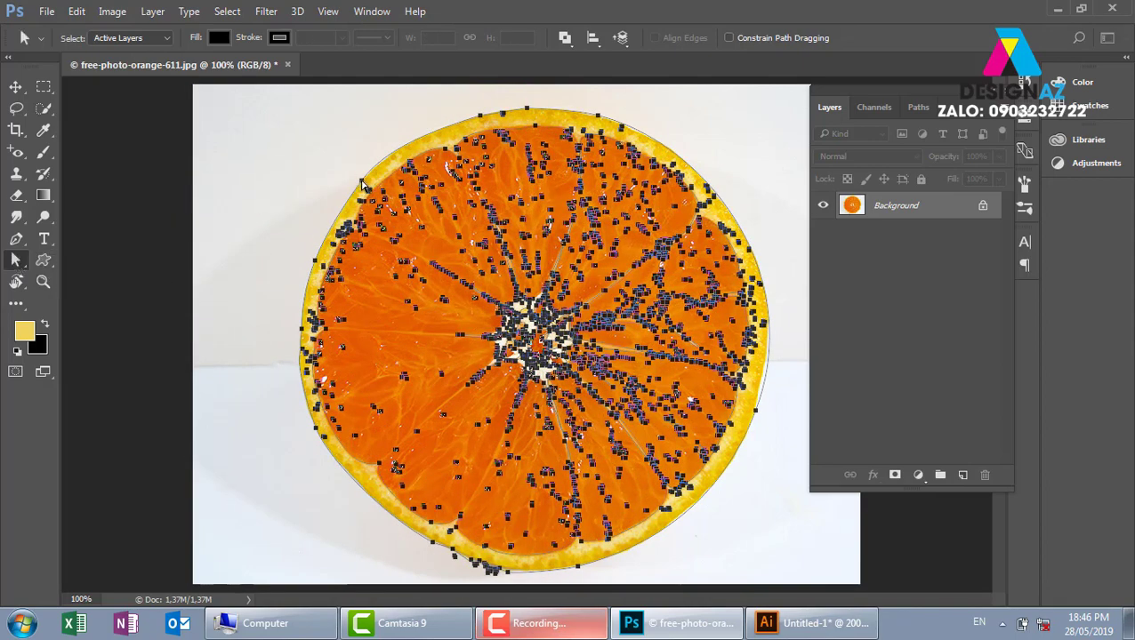
left_click(362, 182)
left_click_drag(362, 183, 285, 149)
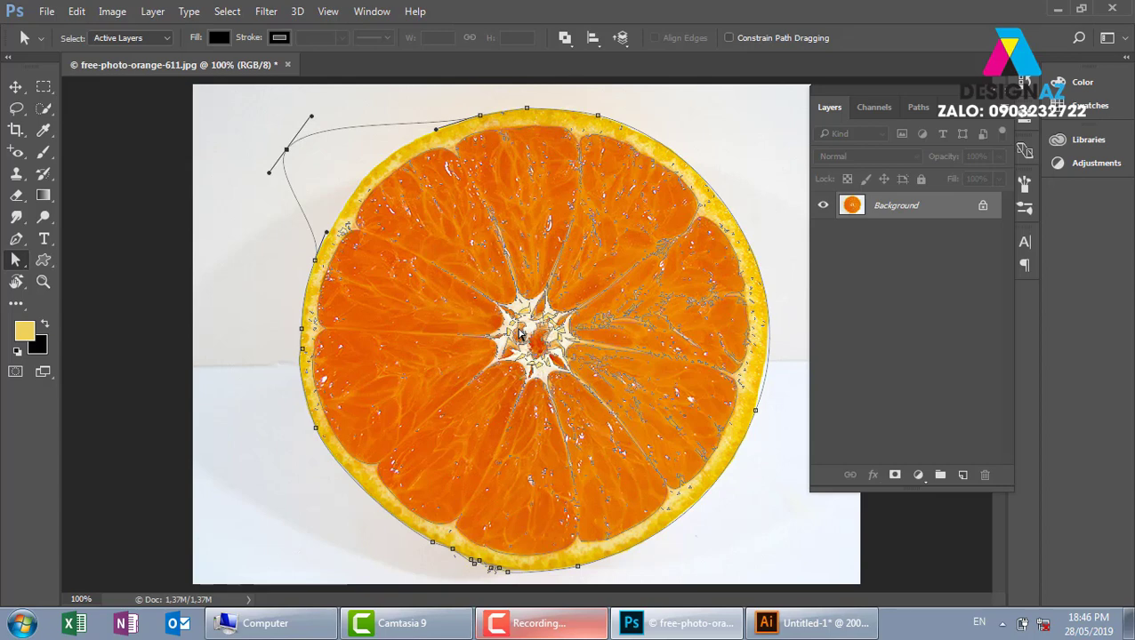
key("ctrl+z")
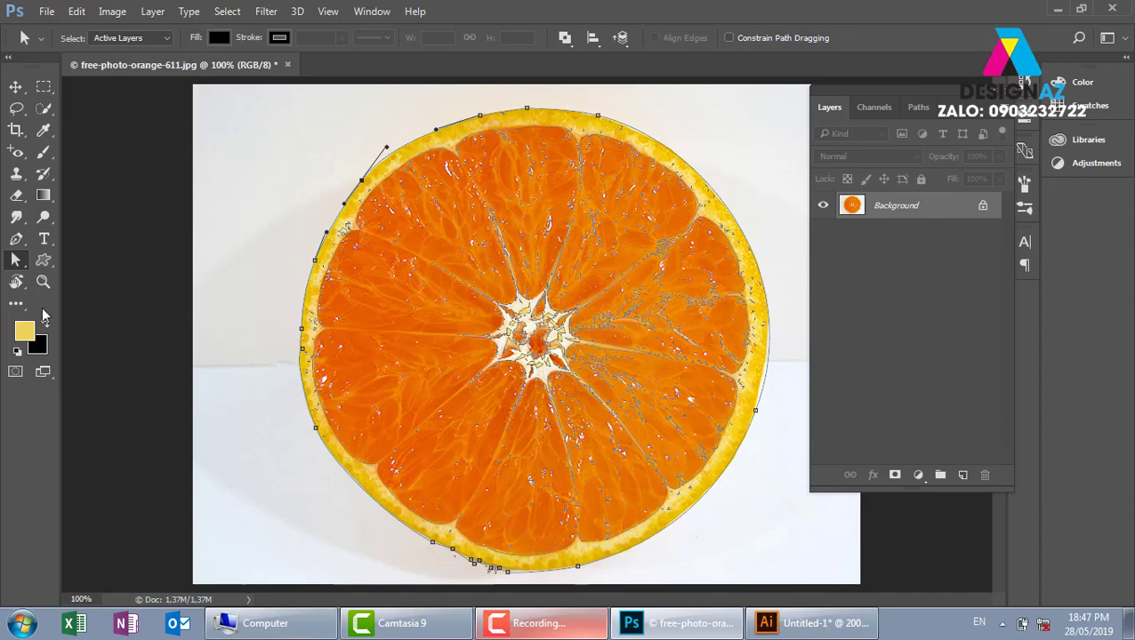
- Zoom out and marquee-select the entire orange outline path with Path Selection
right_click(16, 258)
left_click(61, 259)
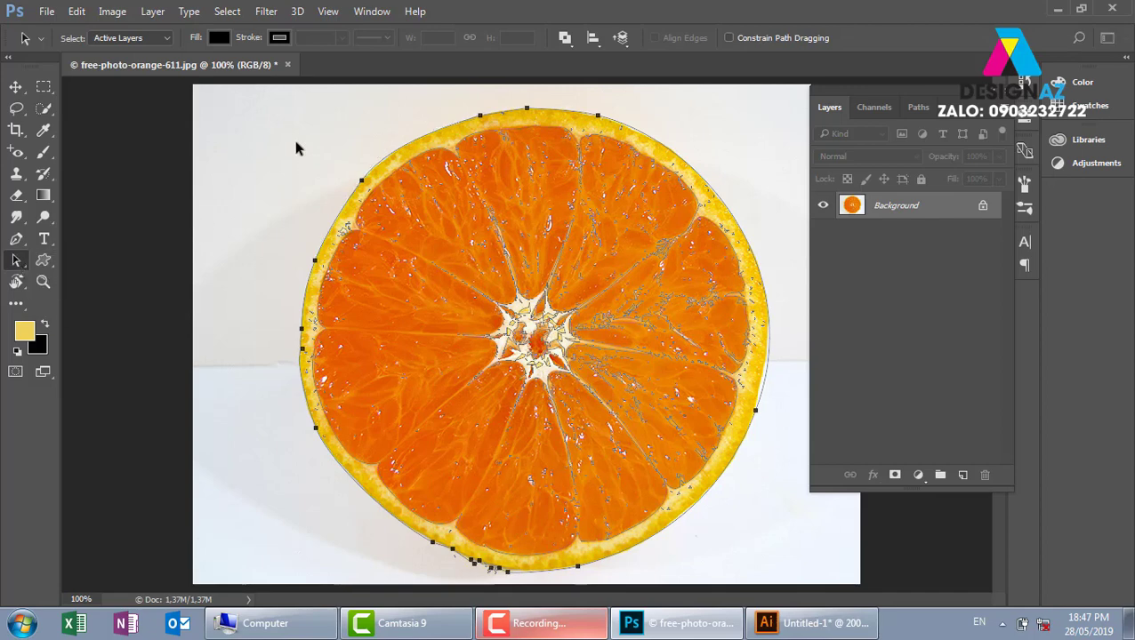
key("ctrl+minus")
left_click_drag(306, 166, 745, 511)
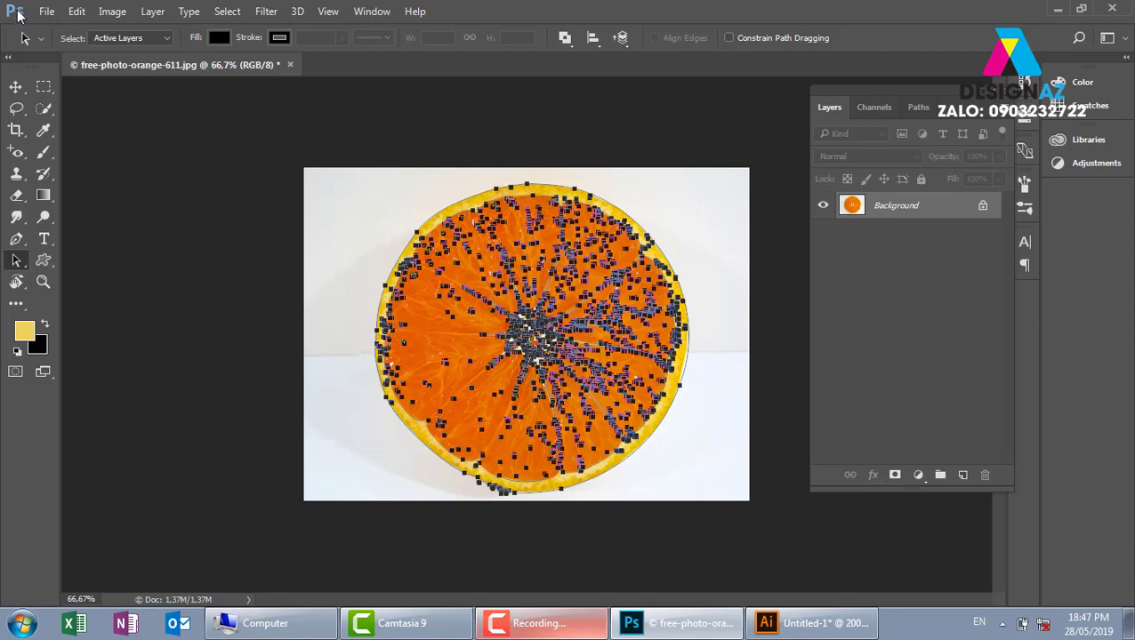
- Paste the orange outline into the Illustrator banner as a light-blue editable compound shape
left_click(820, 628)
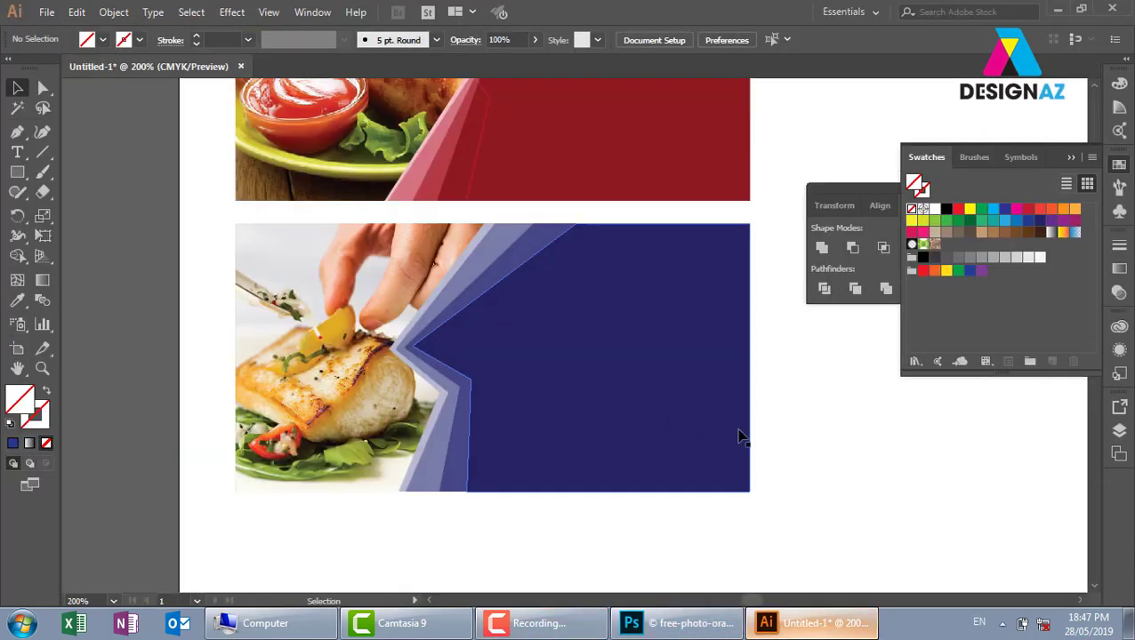
left_click_drag(933, 476, 645, 326)
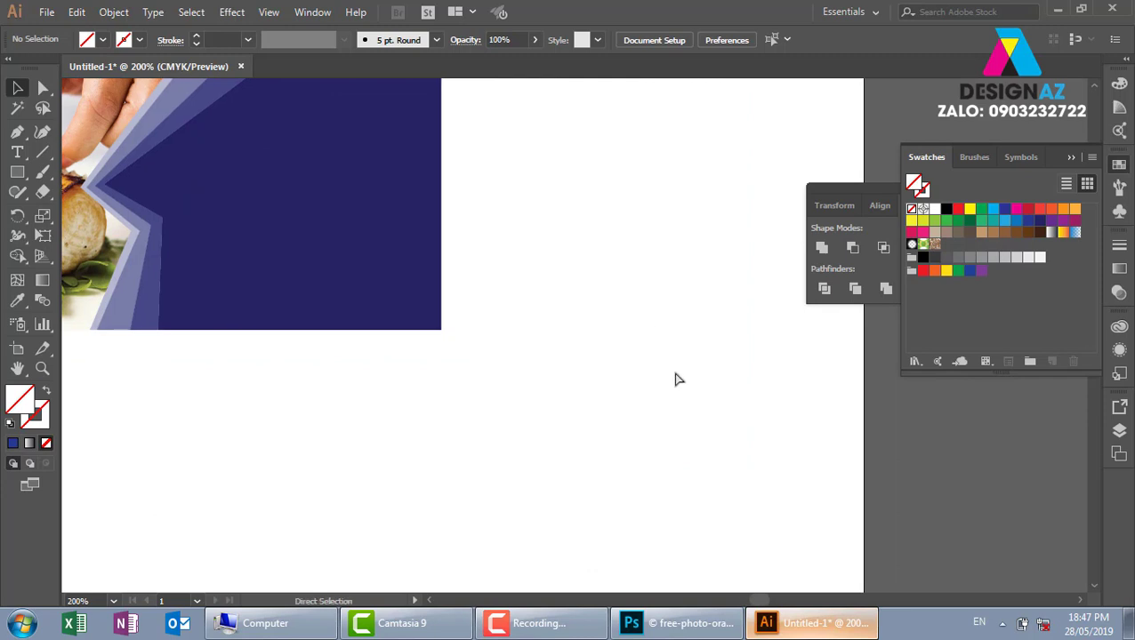
key("ctrl+v")
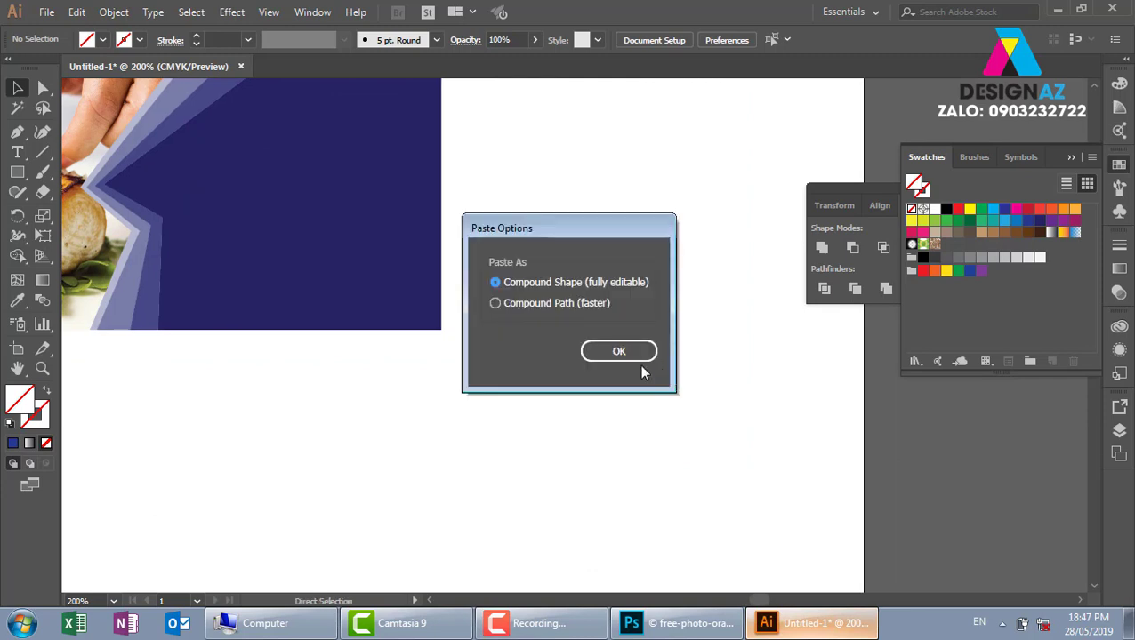
left_click(620, 351)
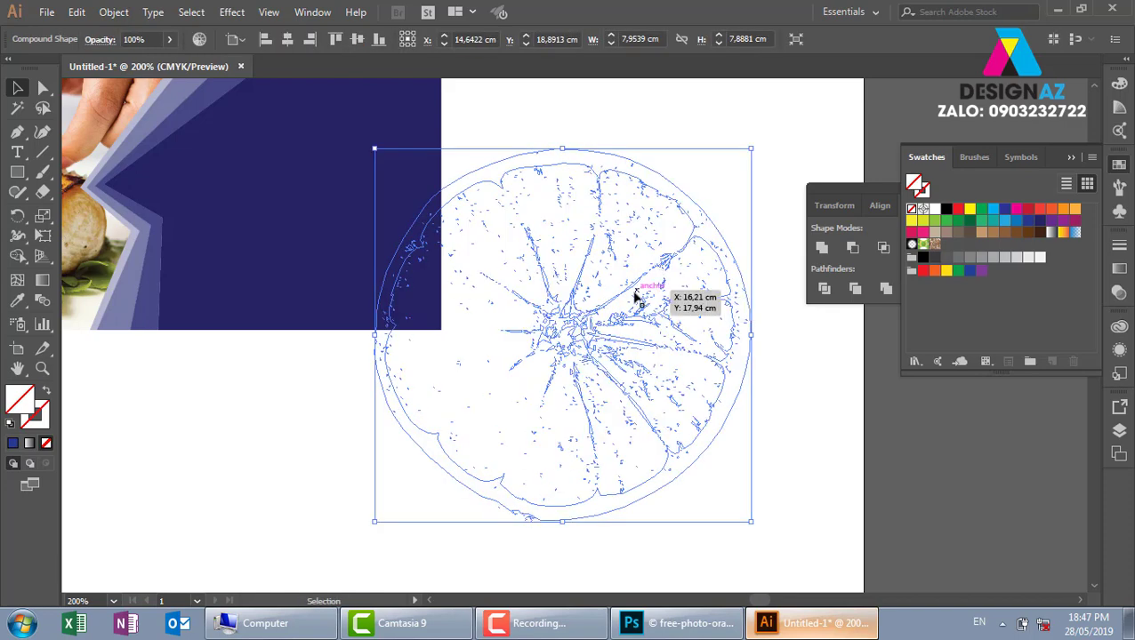
left_click(1003, 222)
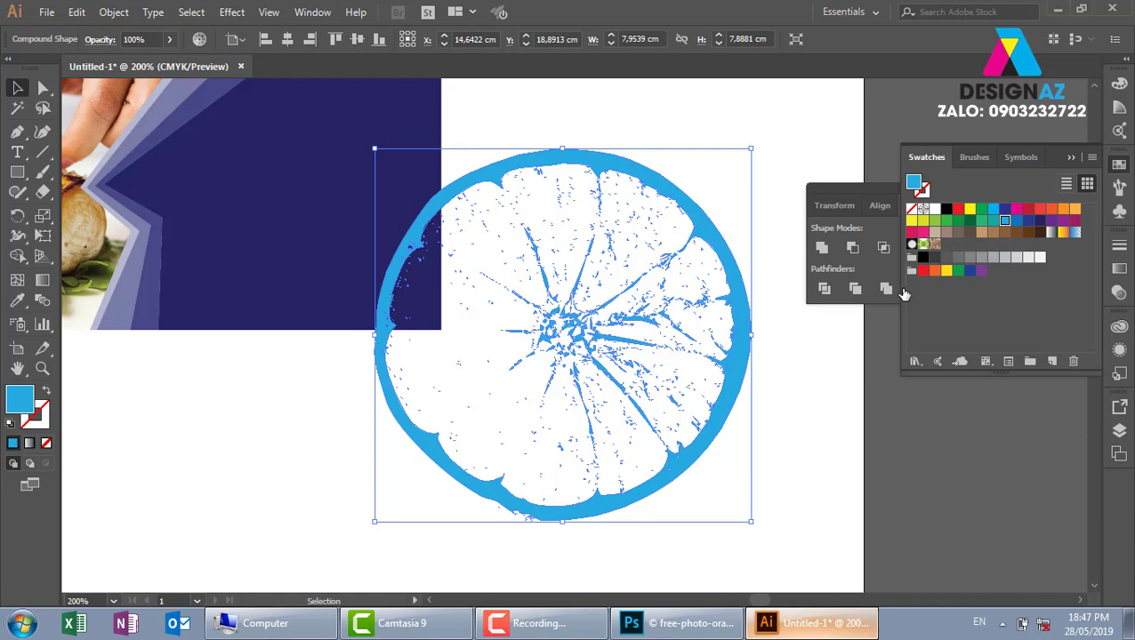
key("alt+Tab")
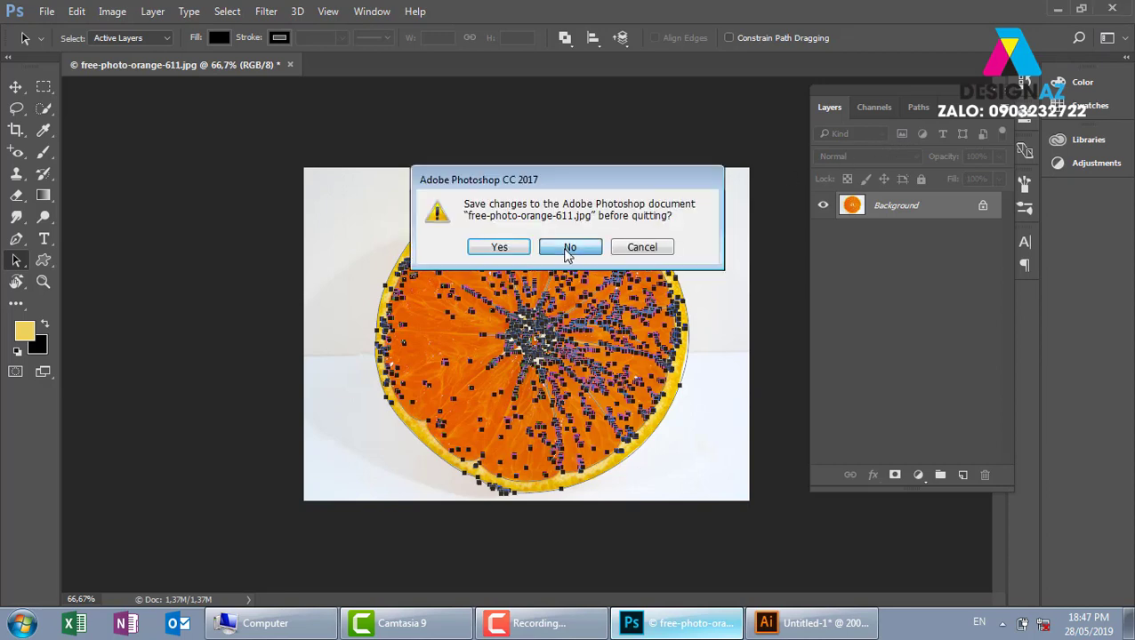
- Quit Photoshop without saving the orange photo changes
left_click(571, 247)
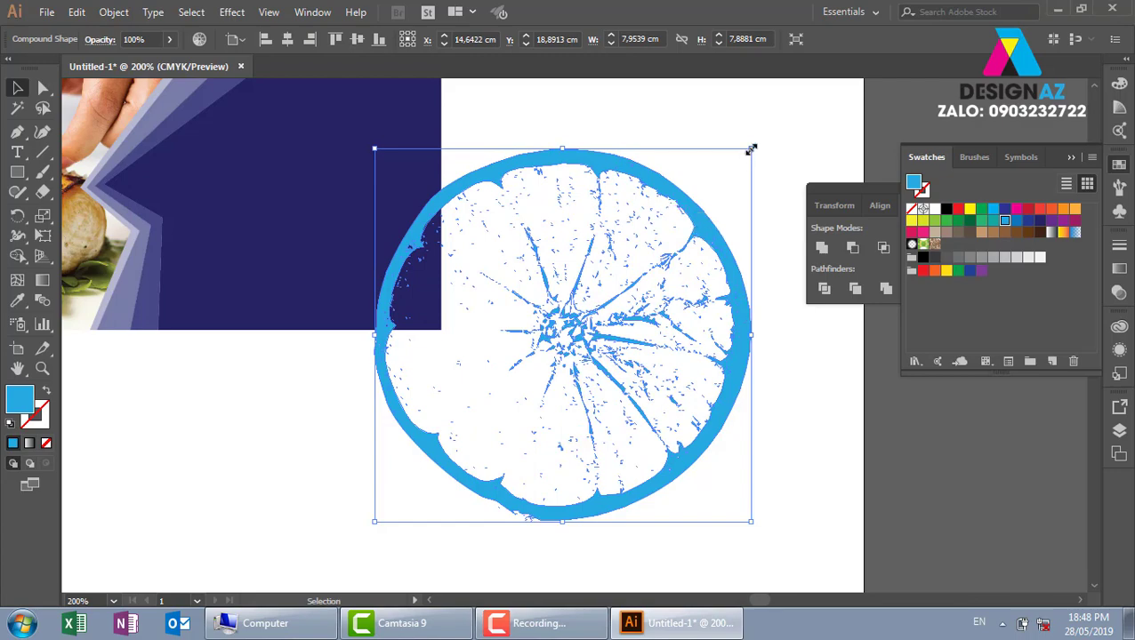
- Scale the orange slice down, Alt-drag copies, and set their opacities to 68% and 40%
left_click_drag(750, 146, 509, 300)
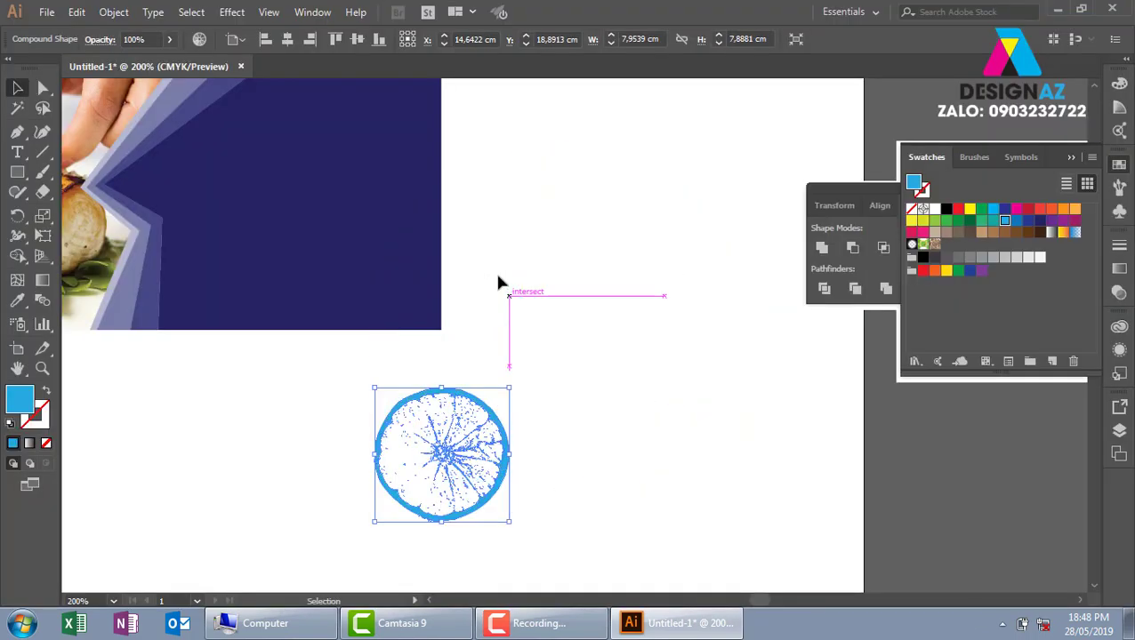
left_click_drag(548, 403, 400, 516)
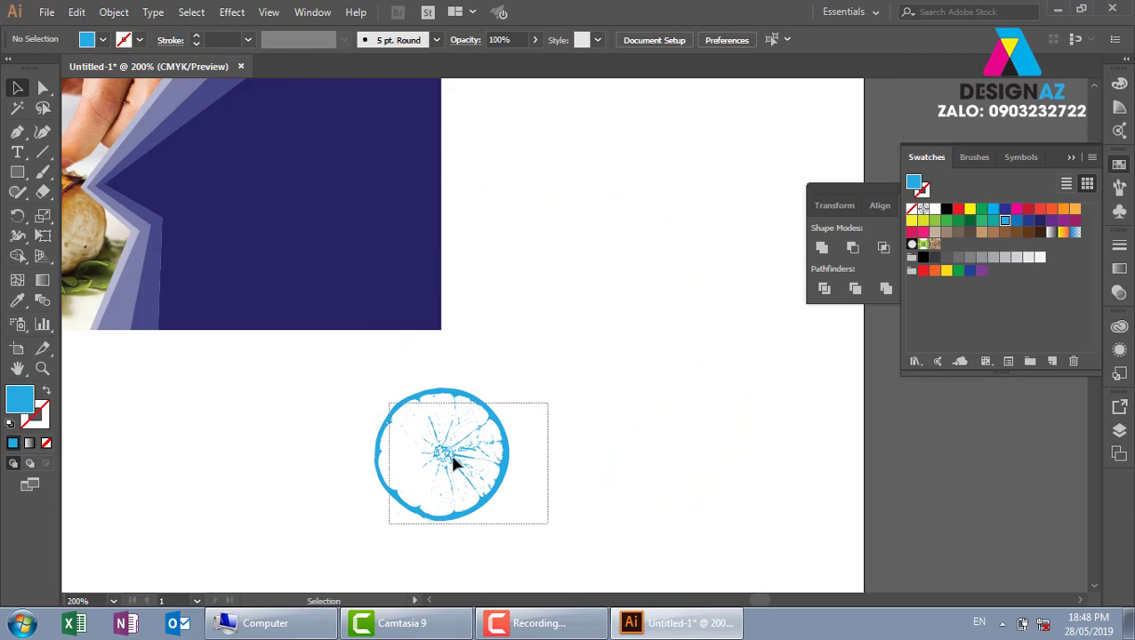
left_click_drag(454, 462, 626, 334)
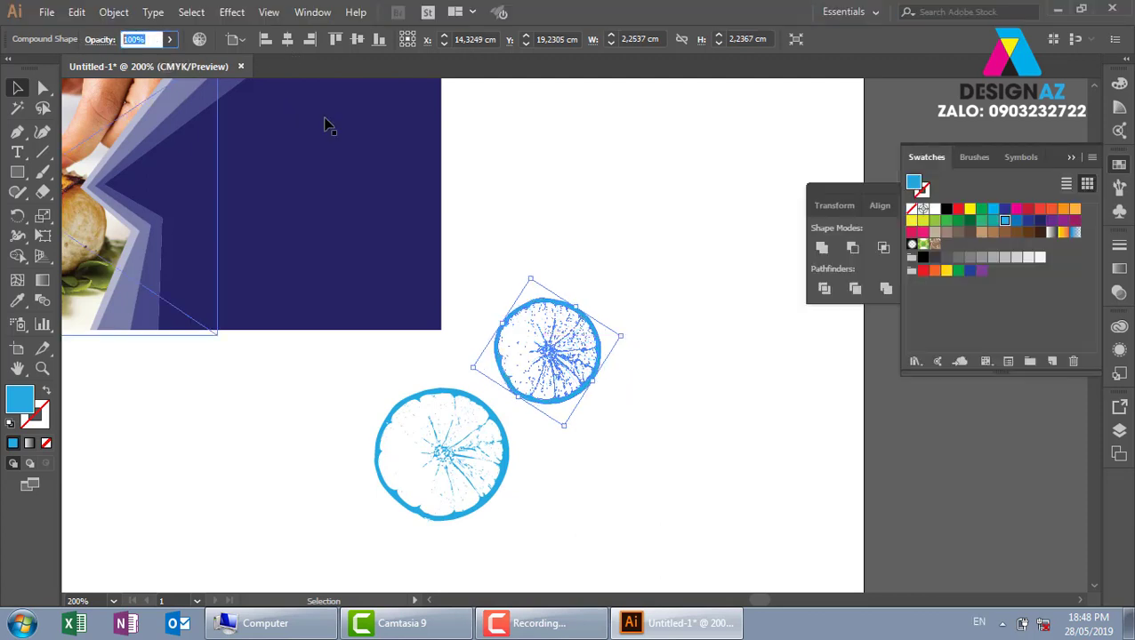
type("68")
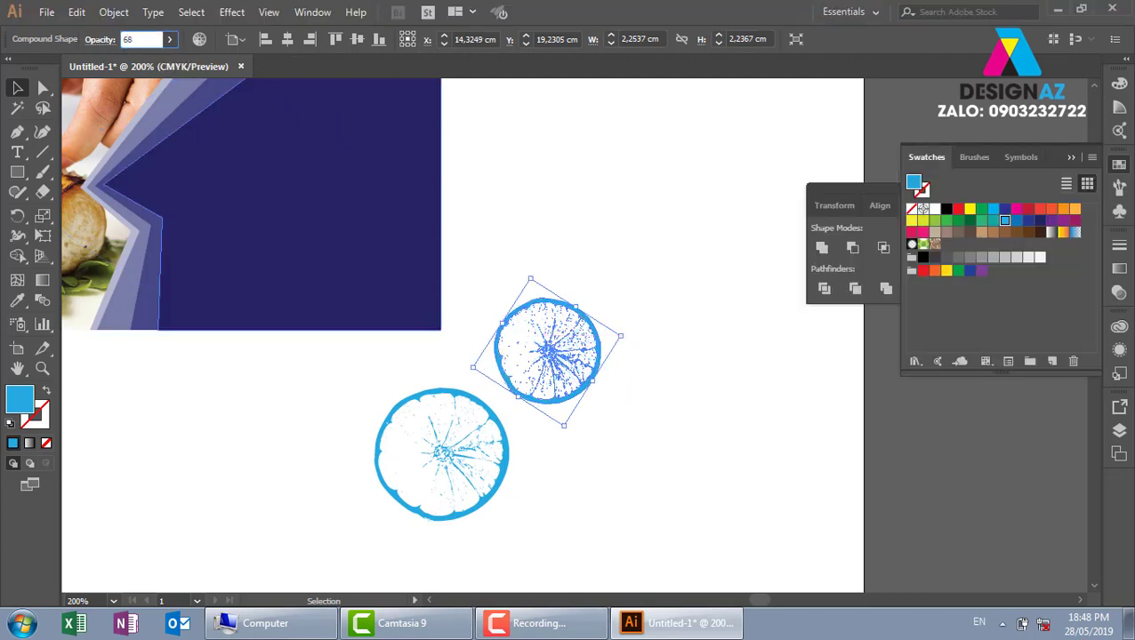
key("Return")
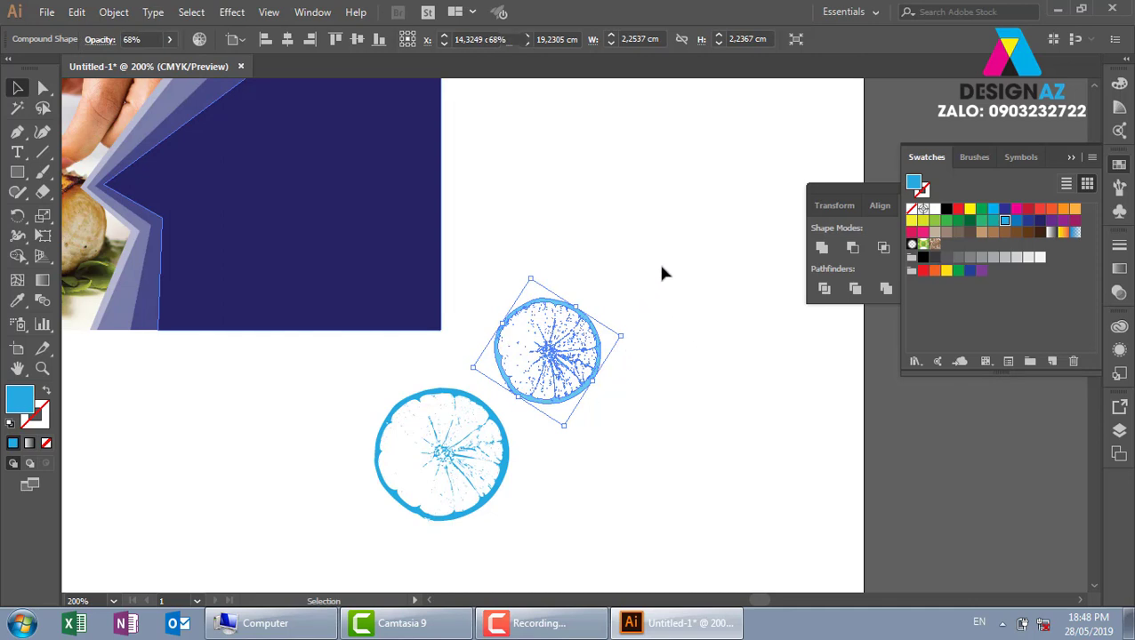
left_click_drag(656, 247, 334, 133)
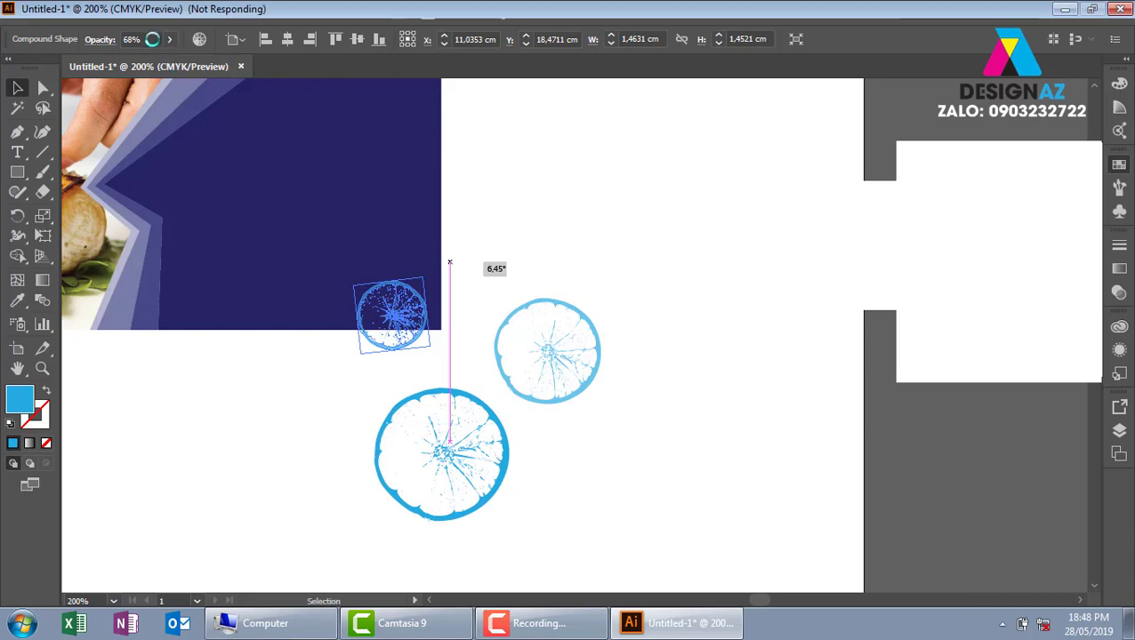
left_click(152, 39)
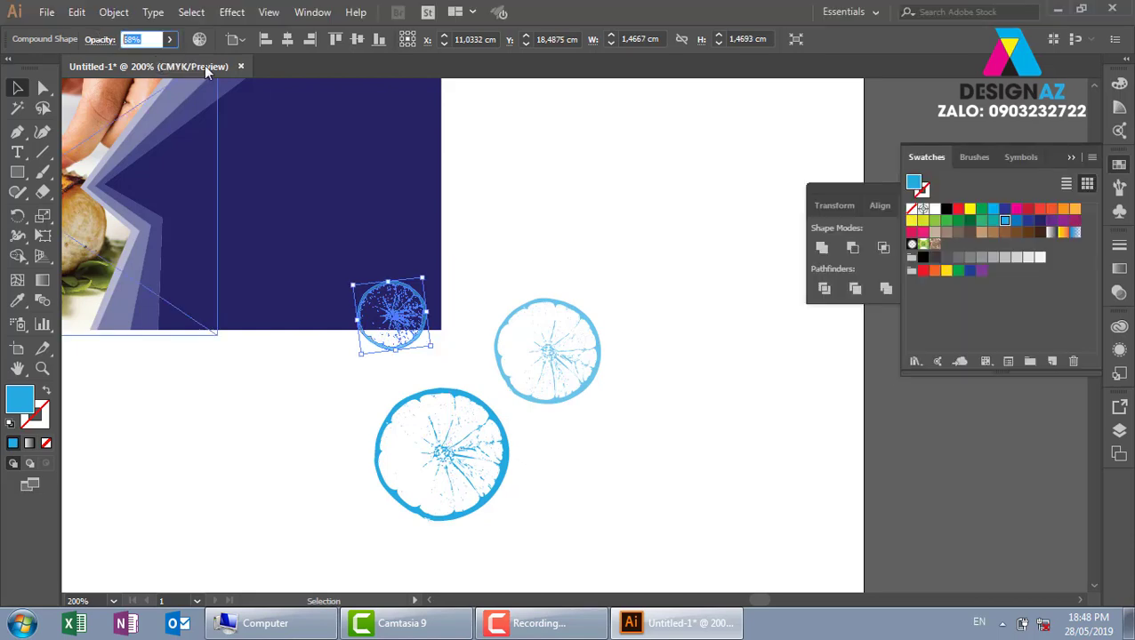
type("40")
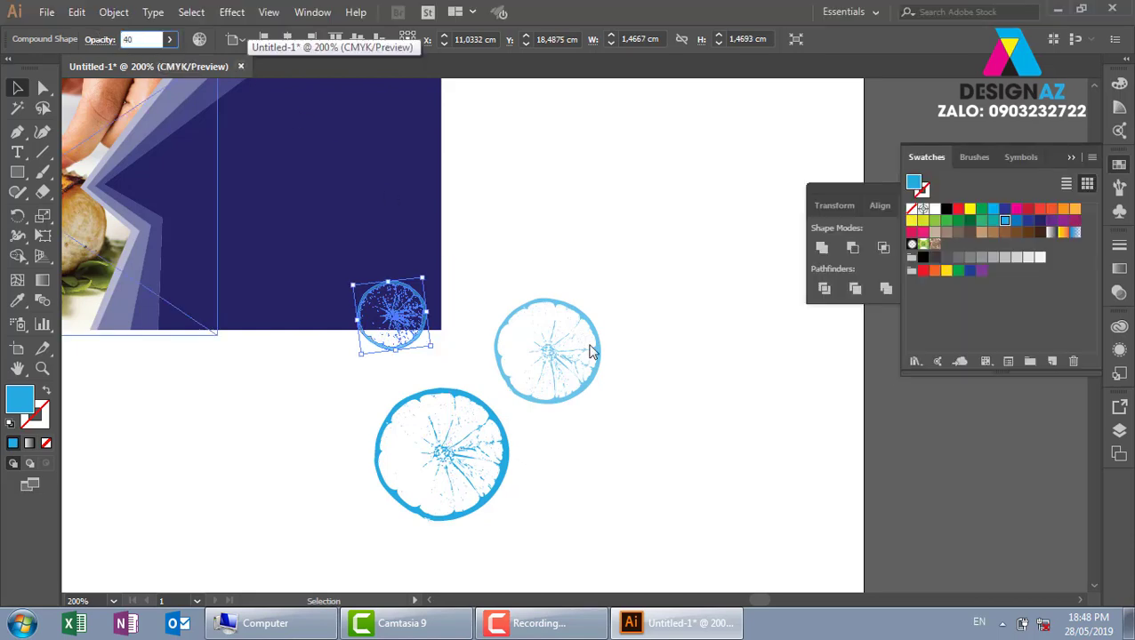
key("Return")
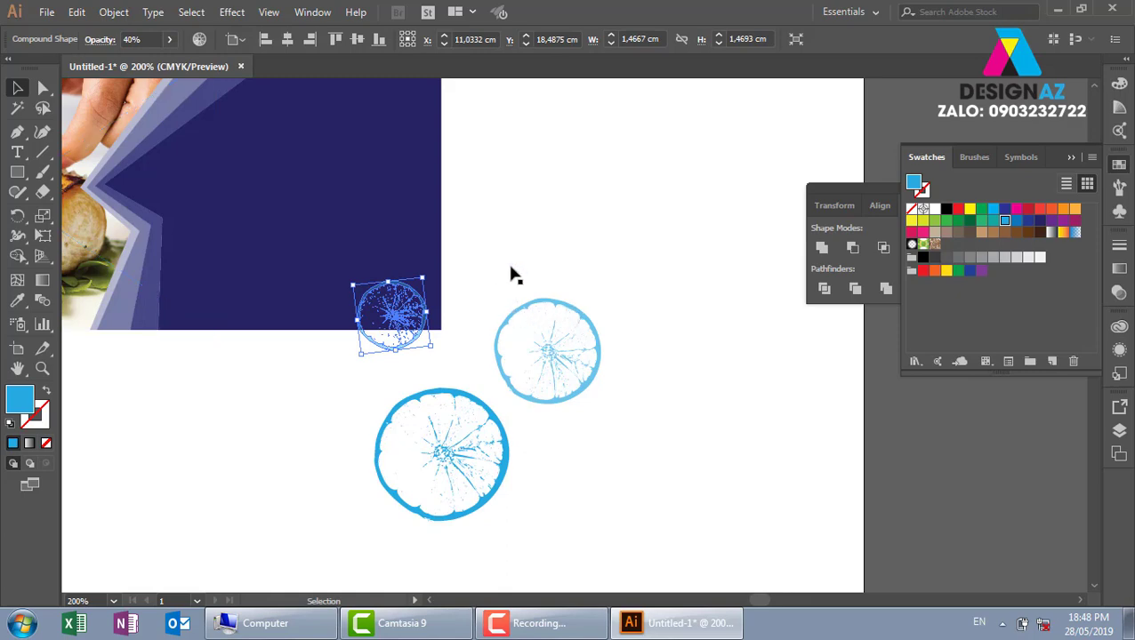
- Select all three slices and drag them into Swatches as a new pattern swatch
left_click(552, 304, "shift")
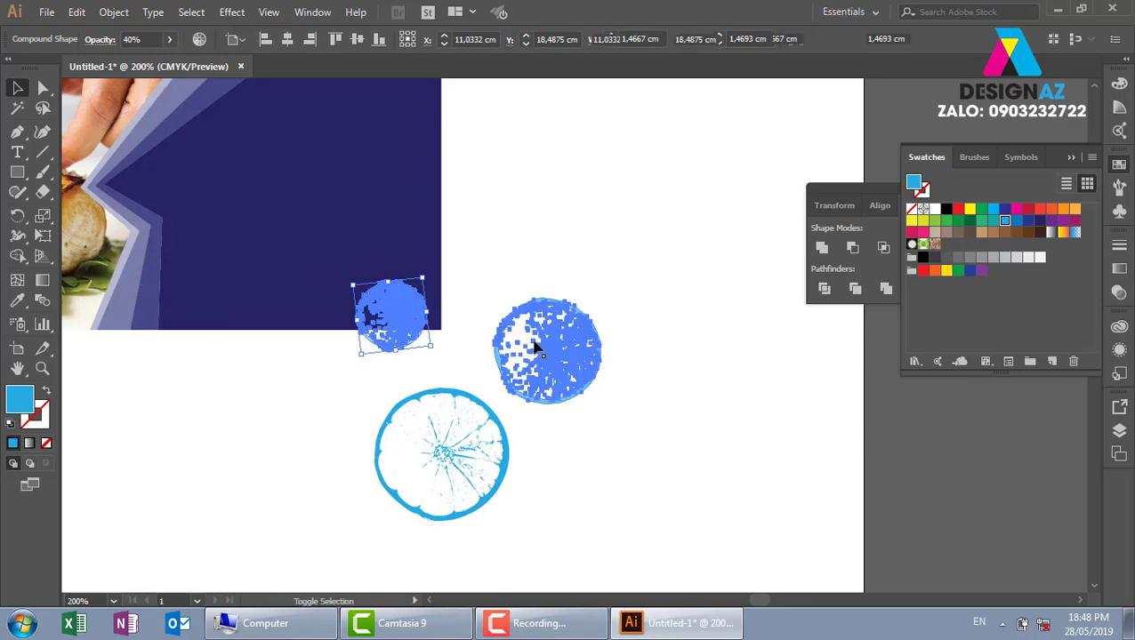
left_click(469, 405, "shift")
left_click_drag(471, 405, 1052, 317)
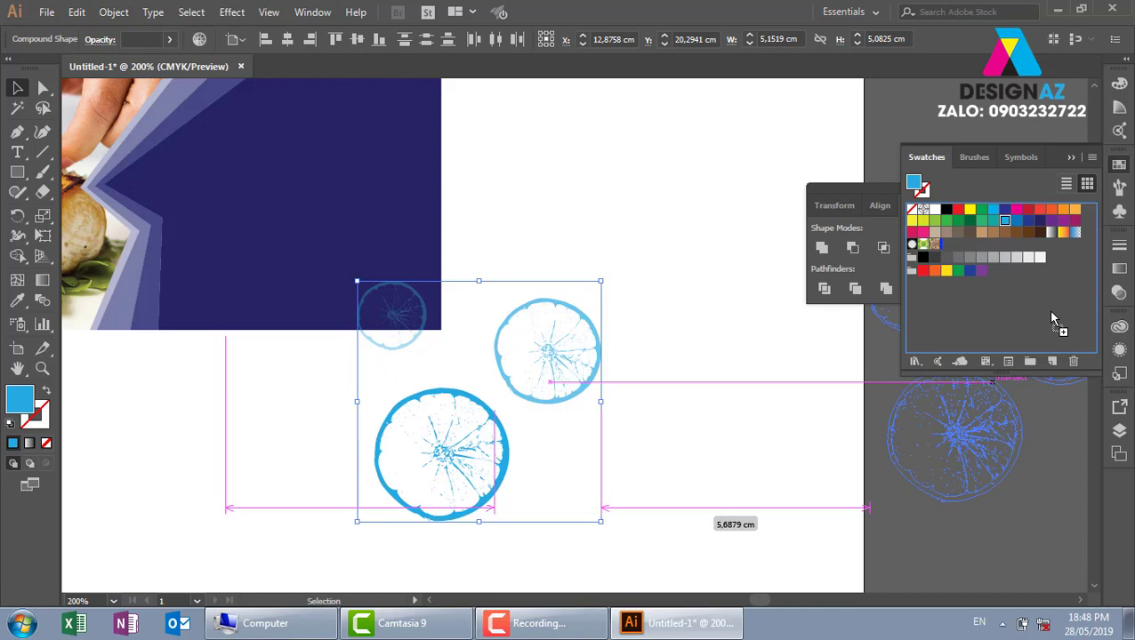
left_click_drag(1052, 318, 1052, 319)
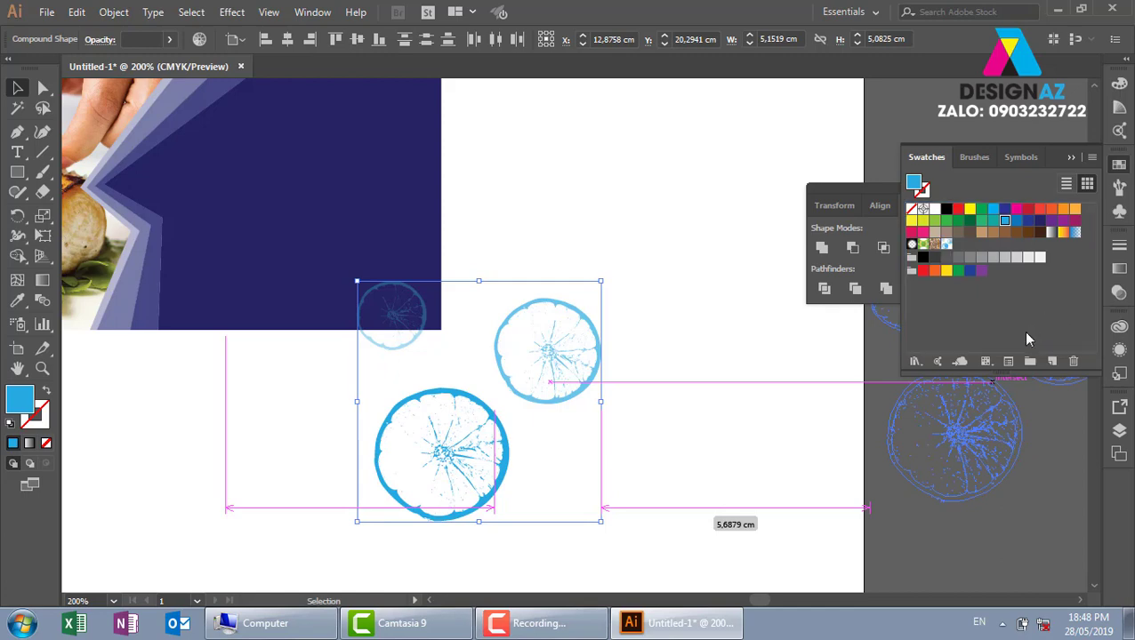
- Delete the three citrus slices and paste the copied citrus outline as a compound shape
key("Delete")
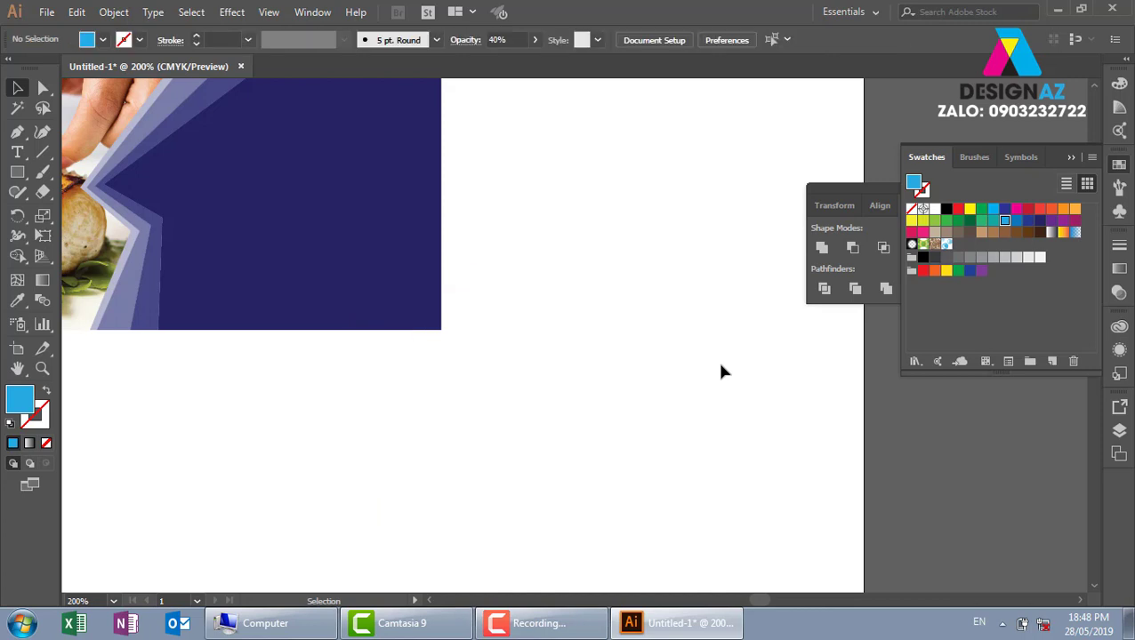
left_click_drag(466, 281, 646, 279)
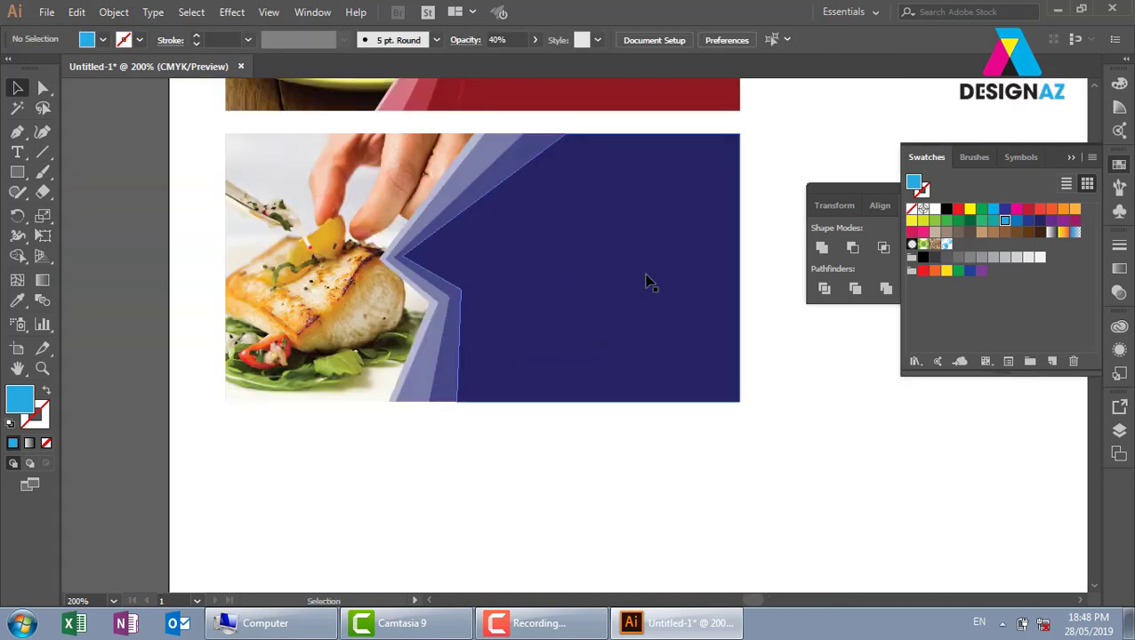
left_click(603, 333)
key("a")
key("ctrl+c")
key("ctrl+v")
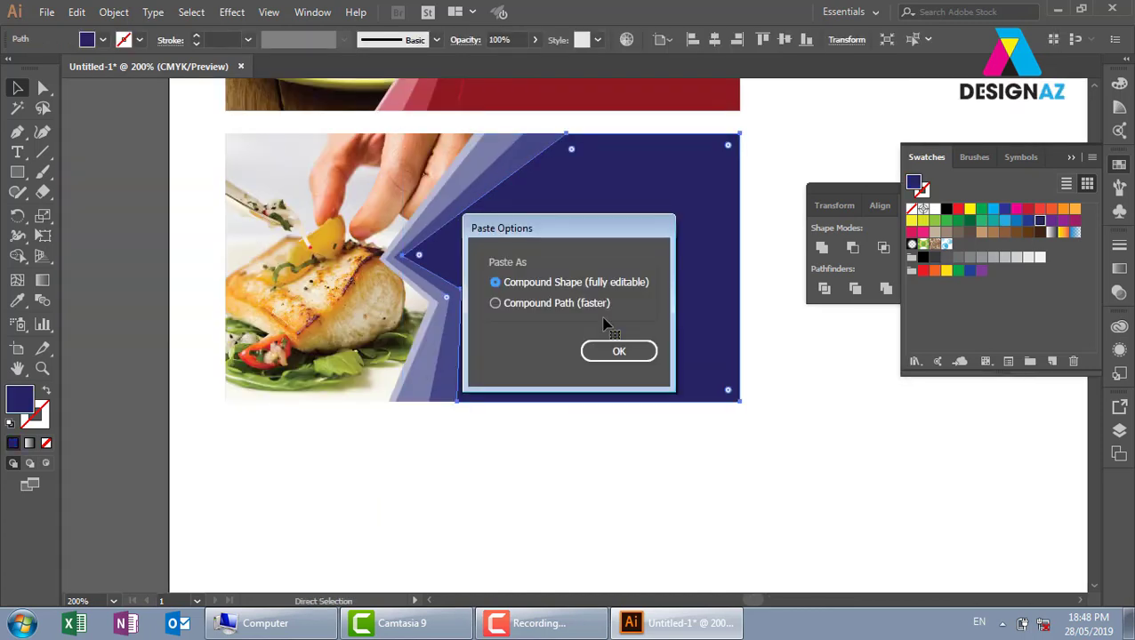
left_click(627, 352)
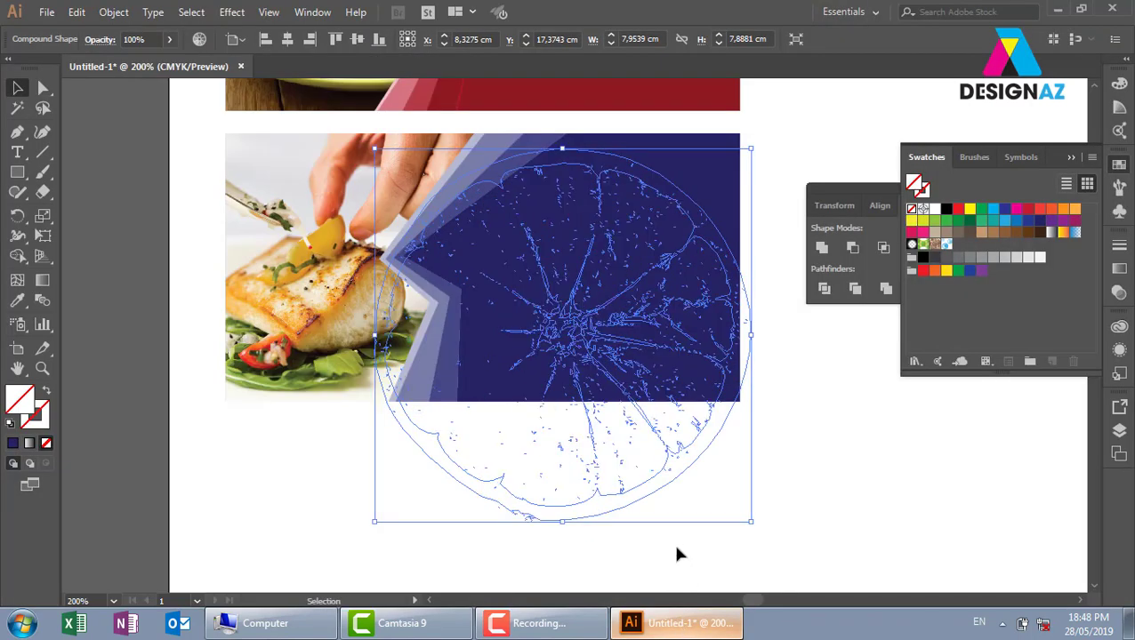
- Remove the pasted outline and fill the navy banner with the citrus-slice pattern swatch
key("Delete")
left_click(652, 304)
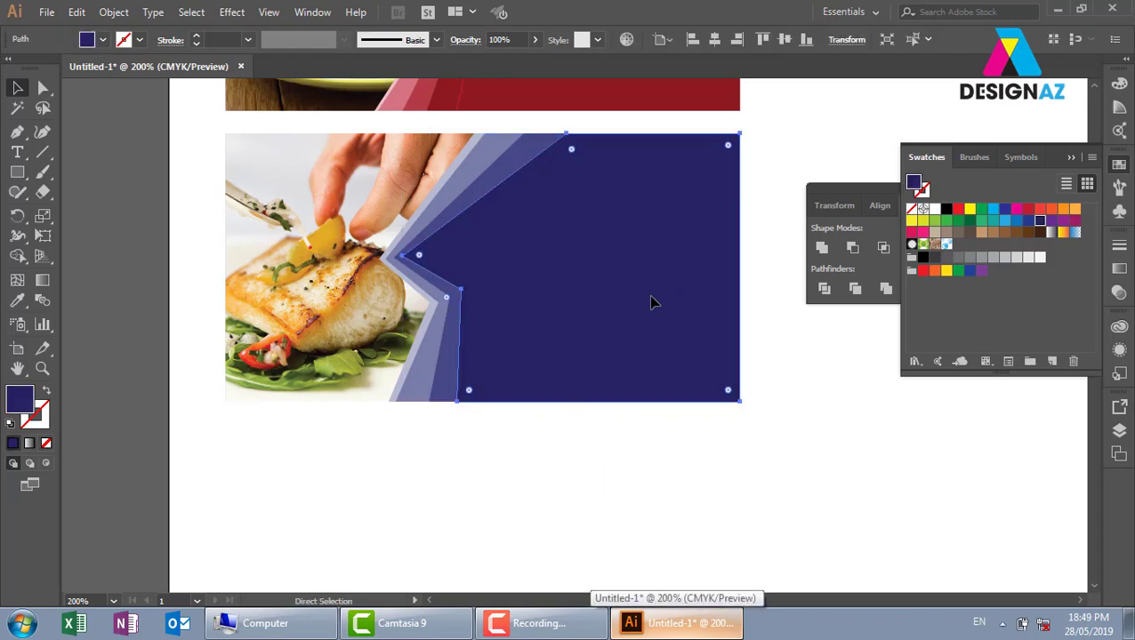
key("v")
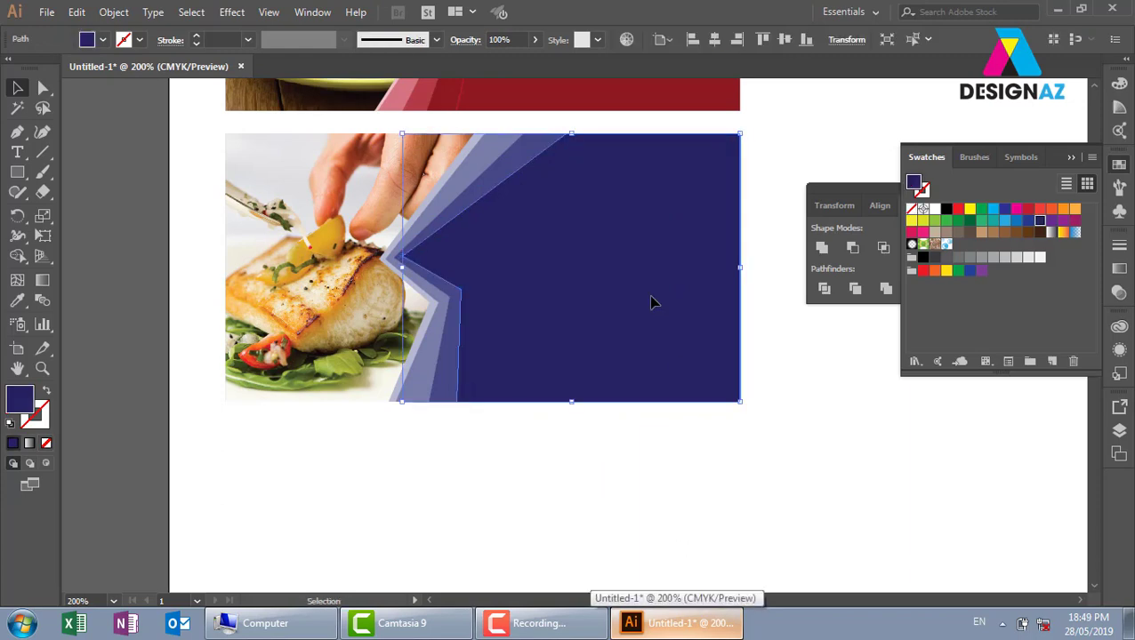
left_click(946, 244)
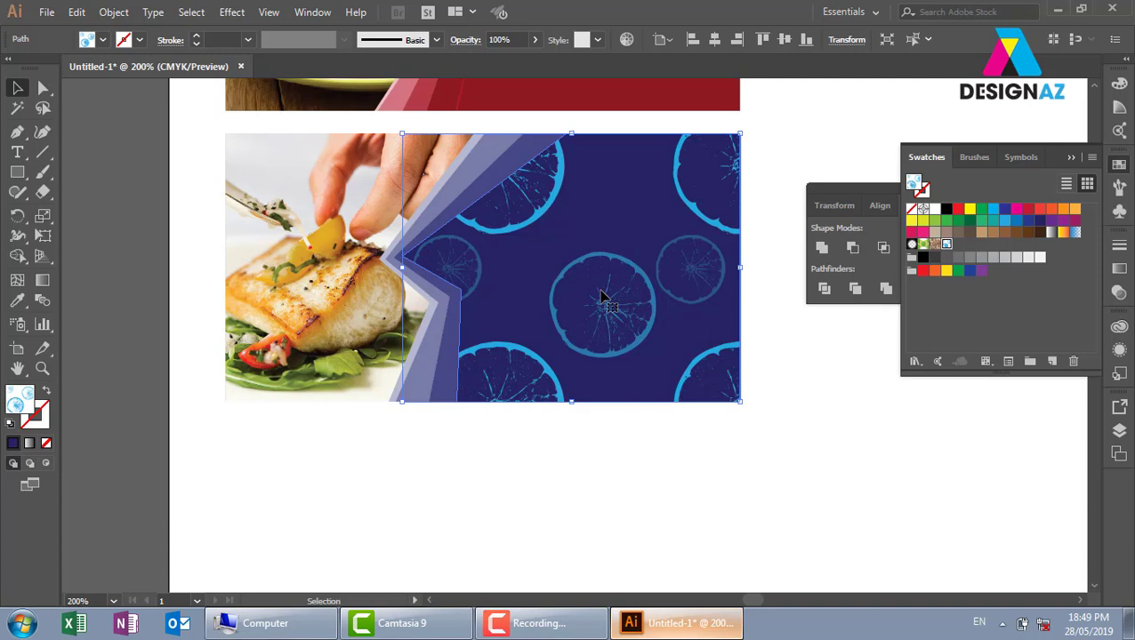
- Draw a new pattern-filled rectangle on the empty space right of the top banner
key("ctrl+minus")
key("ctrl+minus")
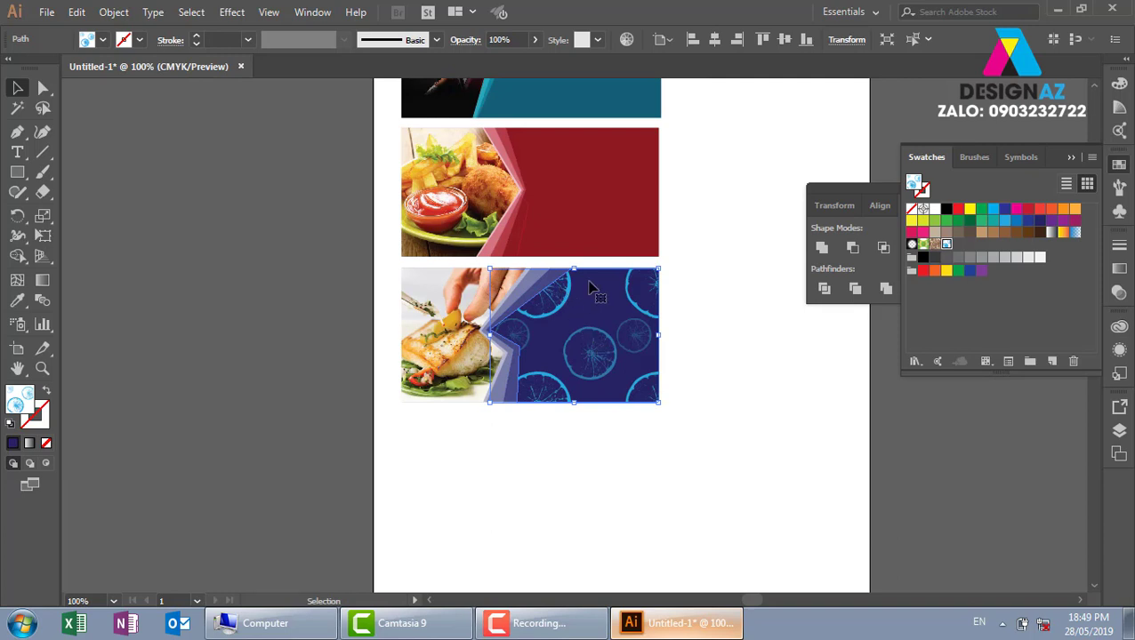
left_click_drag(533, 334, 383, 393)
left_click(592, 240)
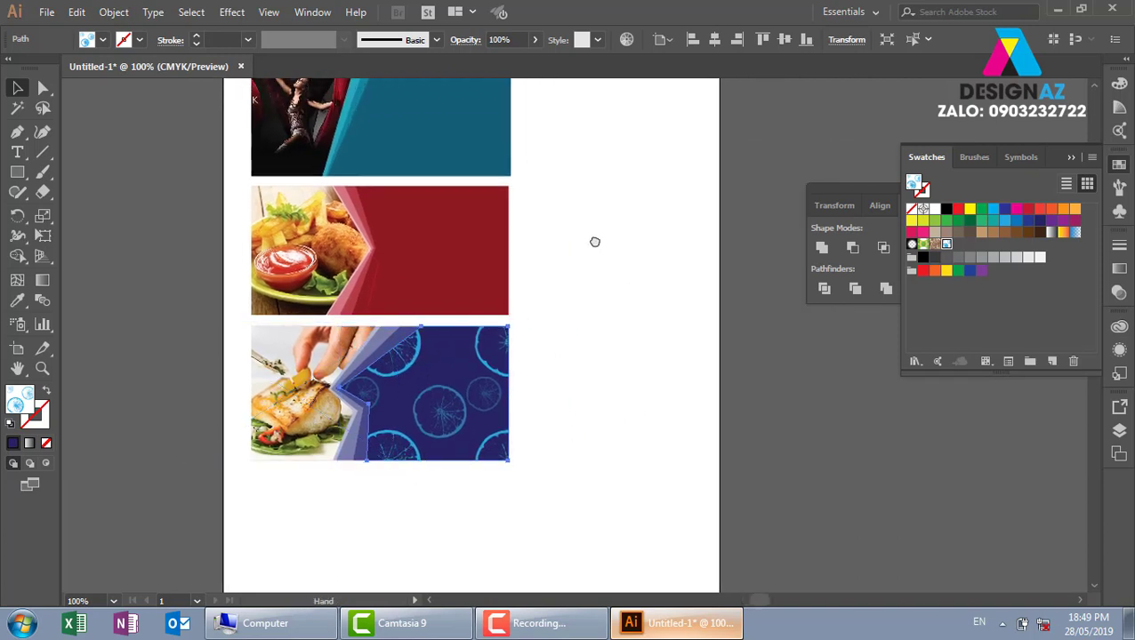
left_click_drag(592, 240, 507, 344)
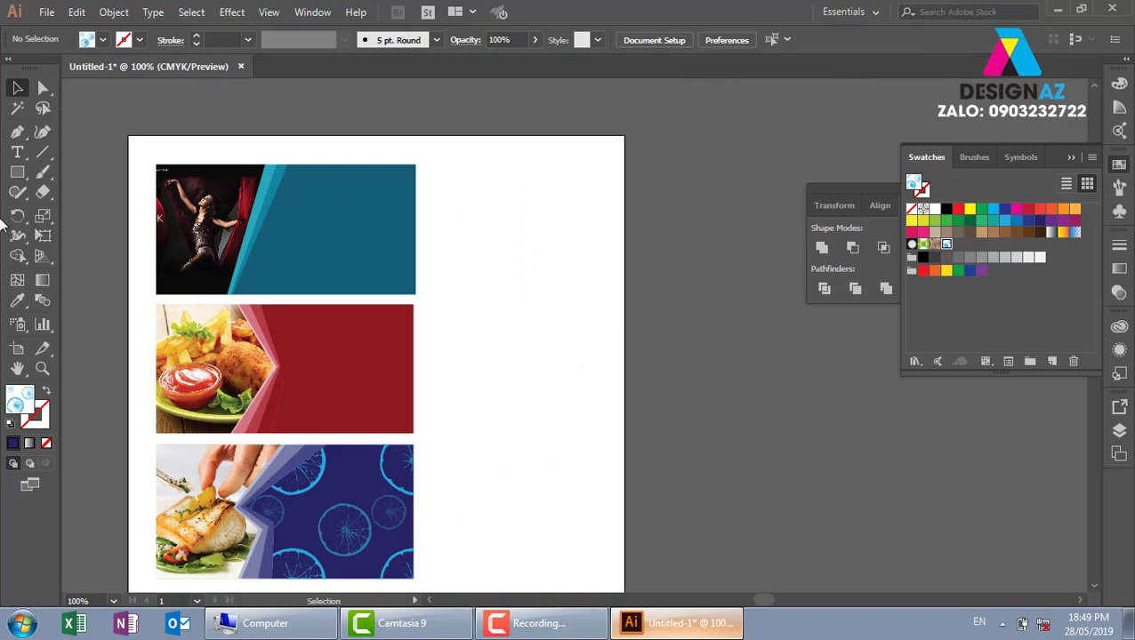
left_click(17, 171)
left_click_drag(438, 165, 711, 293)
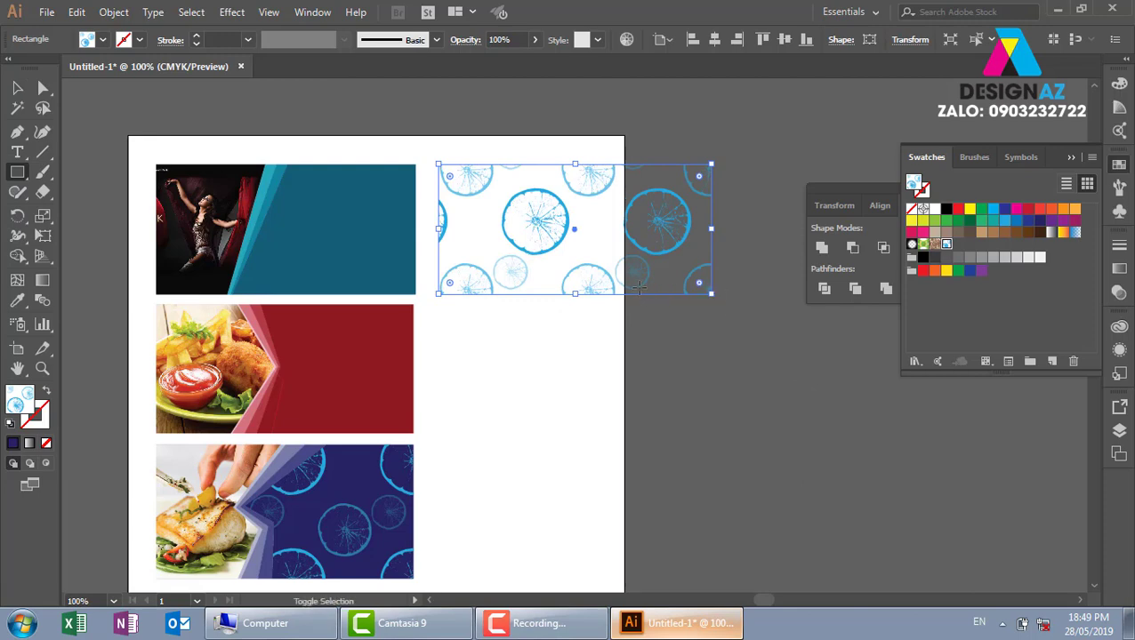
- Zoom to about 200% on the new rectangle, centre it and select it
key("ctrl+shift+h")
key("z")
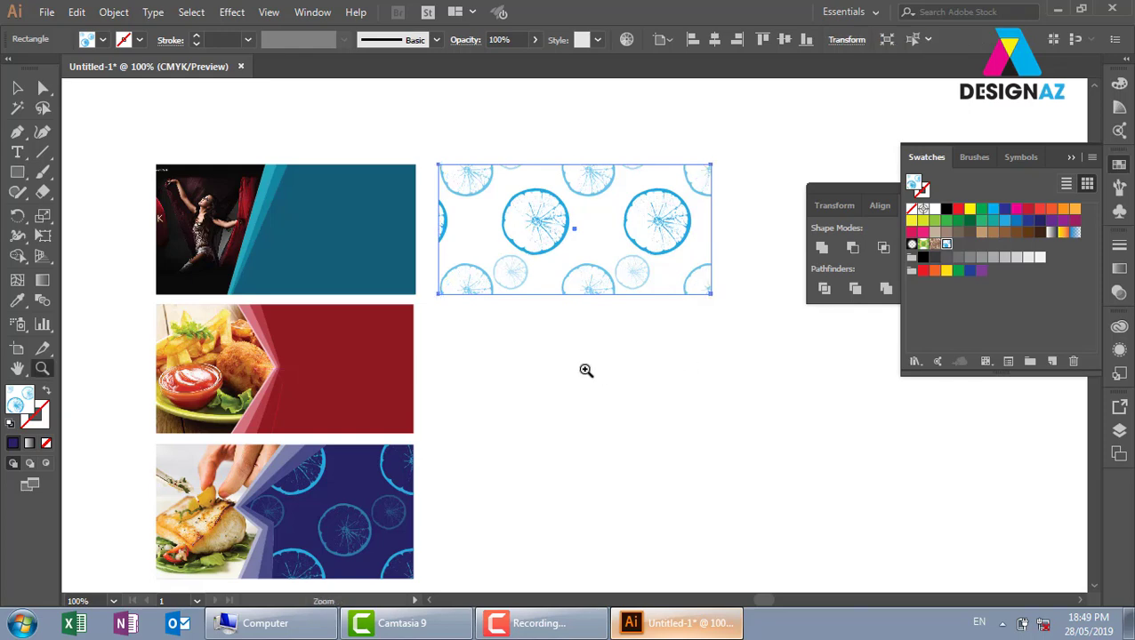
left_click_drag(421, 160, 804, 365)
key("space")
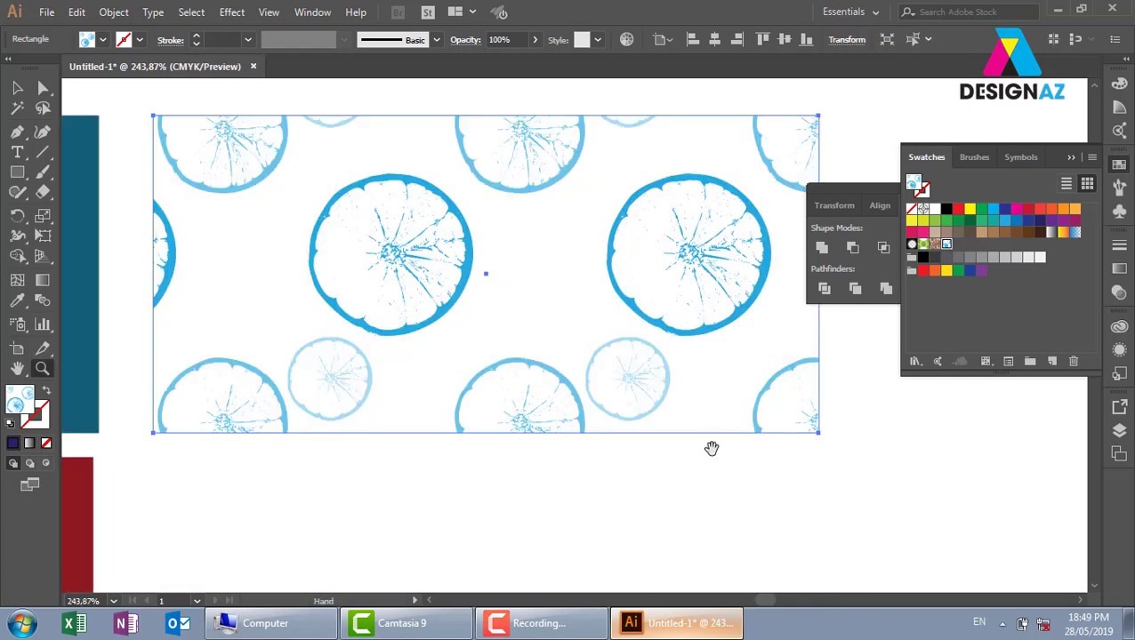
left_click_drag(711, 448, 732, 430)
key("ctrl+minus")
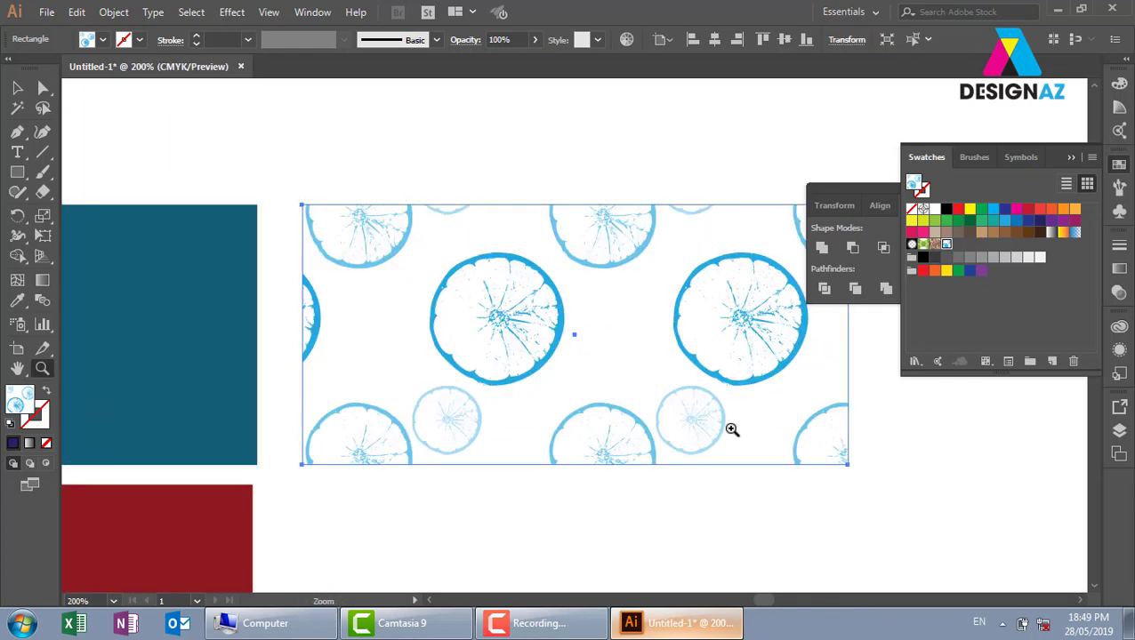
left_click_drag(610, 367, 575, 354)
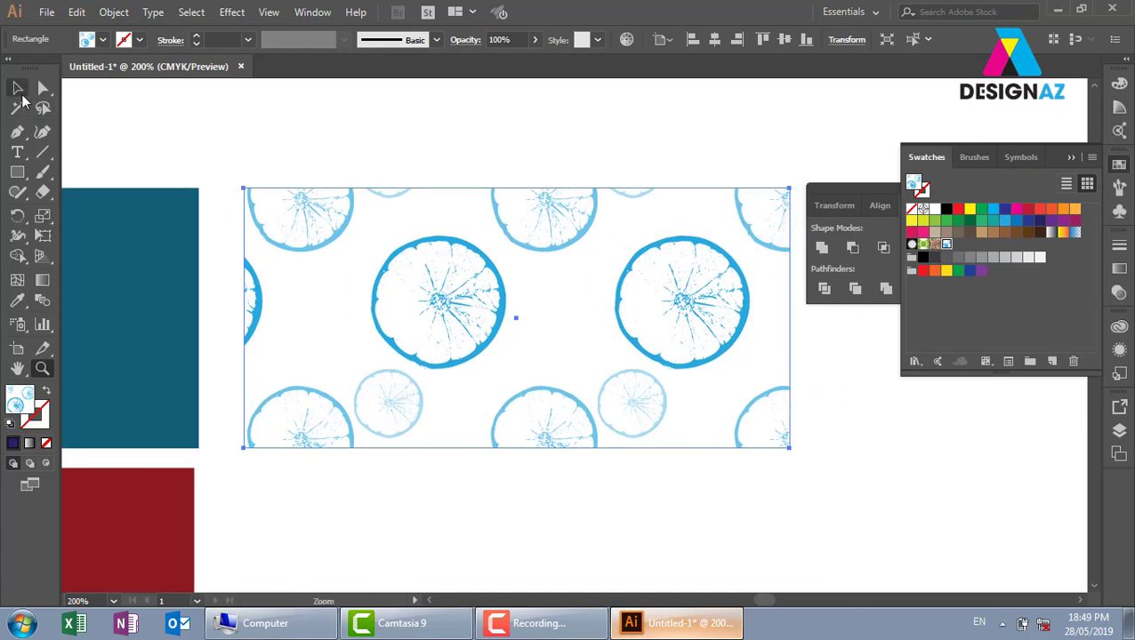
left_click(17, 87)
left_click_drag(421, 122, 695, 351)
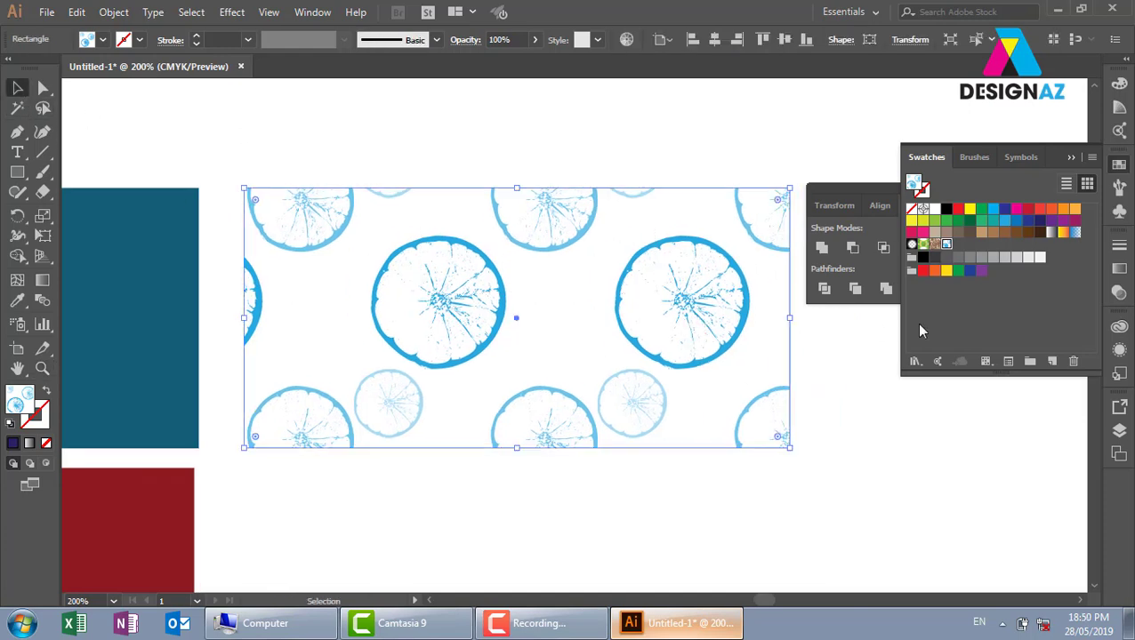
- Fill the new rectangle with the brown swatch and make room above it
left_click(1004, 232)
left_click(554, 152)
left_click_drag(544, 329, 553, 286)
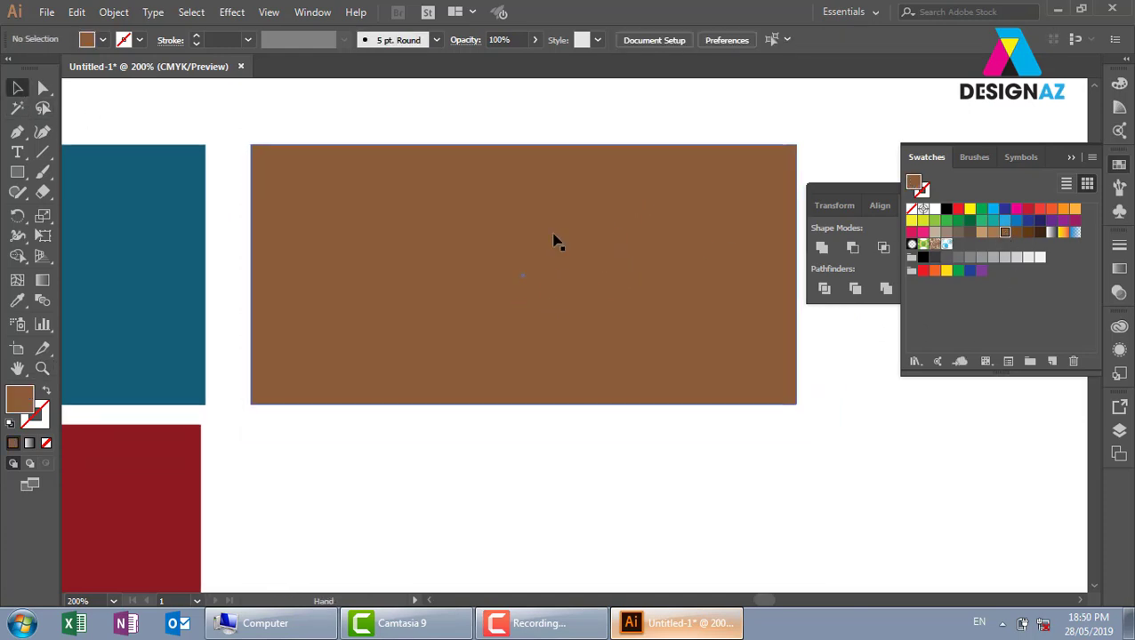
left_click(43, 152)
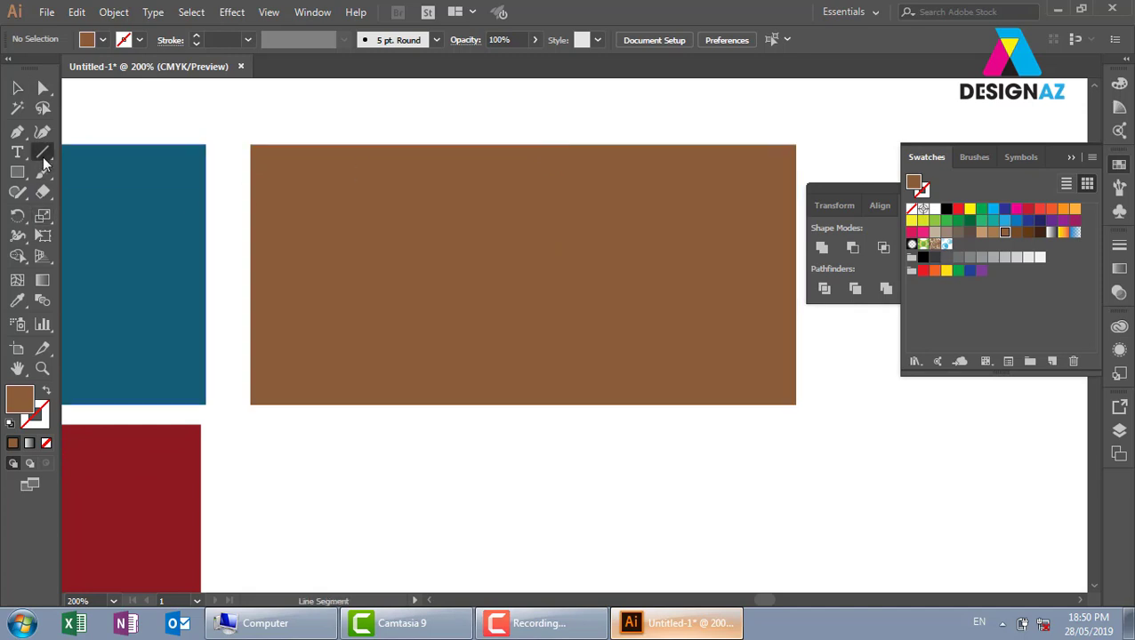
left_click(396, 221)
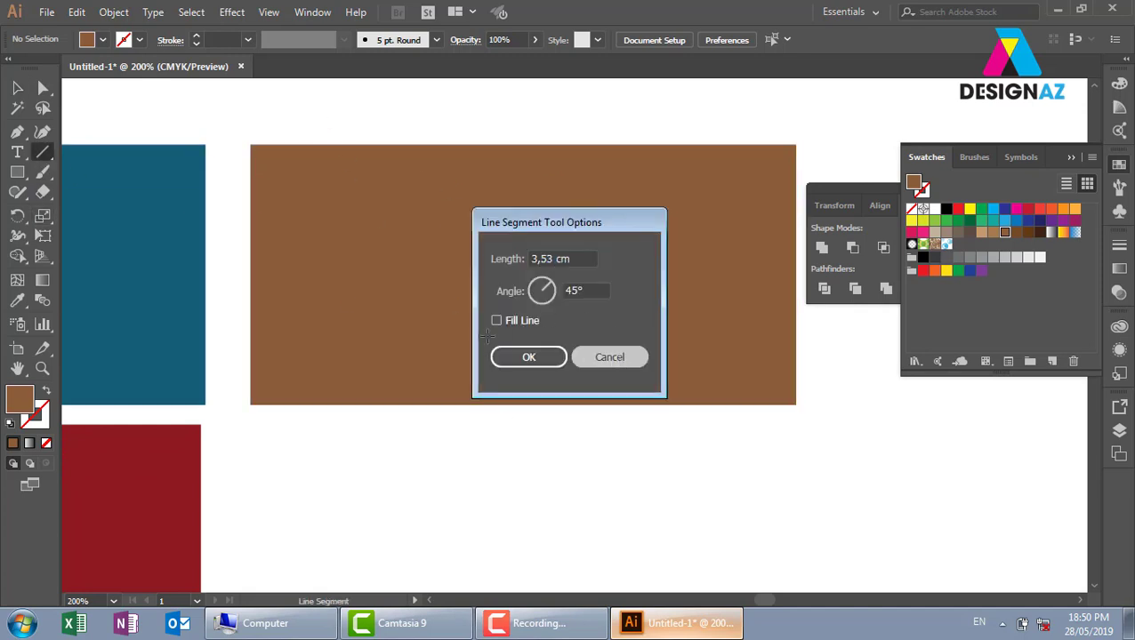
left_click(608, 357)
key("p")
- Draw four unfilled straight diagonal lines crossing the rectangle, each extending past its top and bottom
left_click(386, 110)
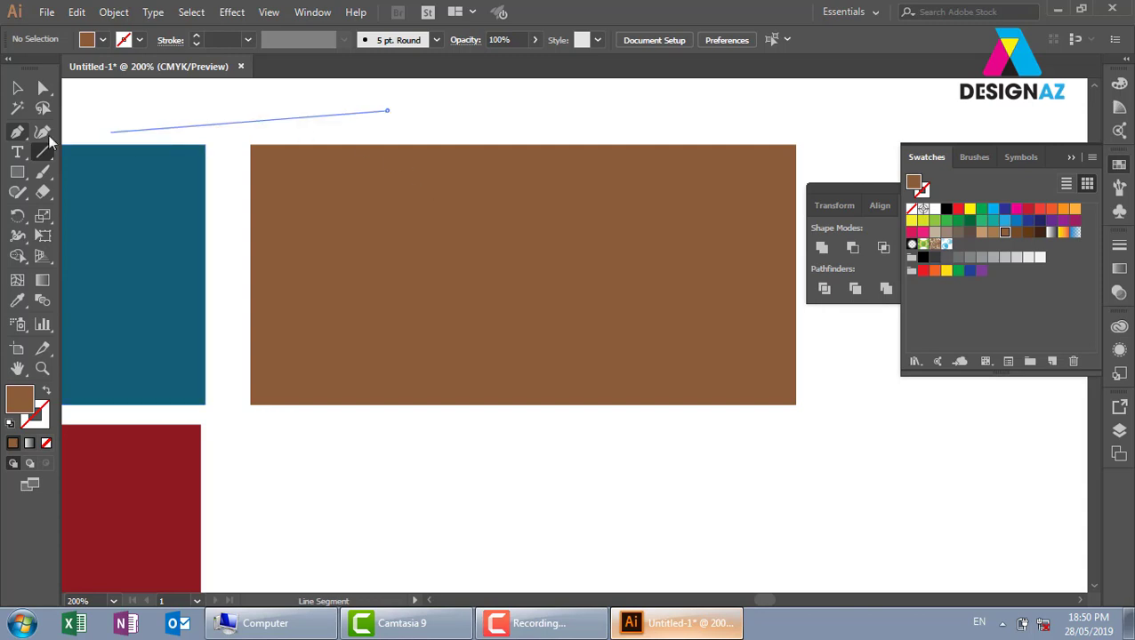
left_click(601, 492)
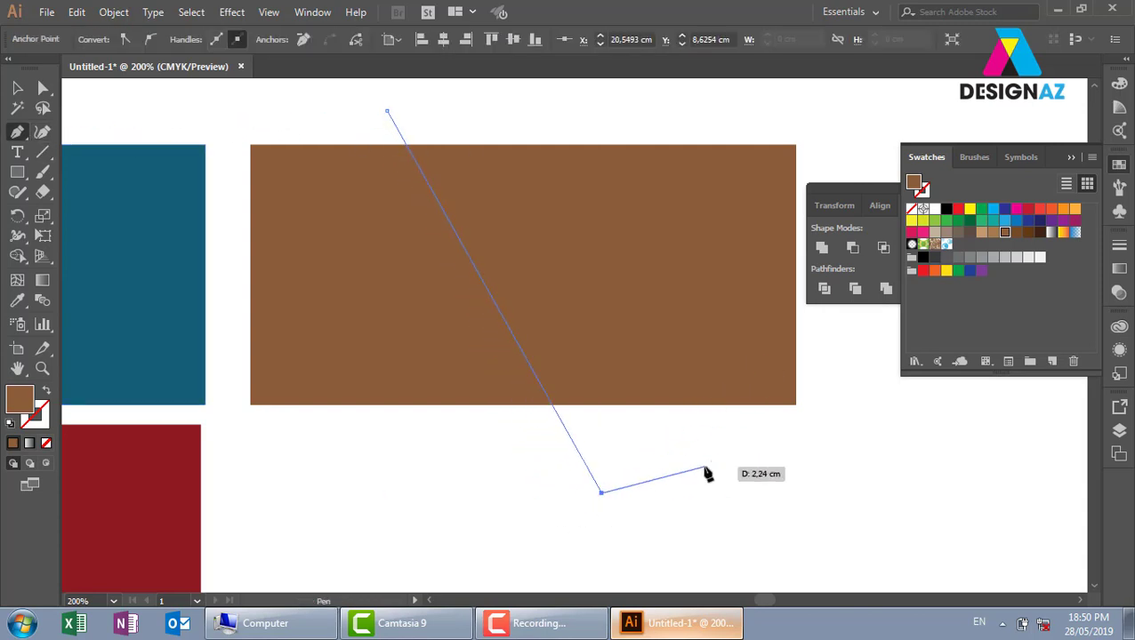
key("Escape")
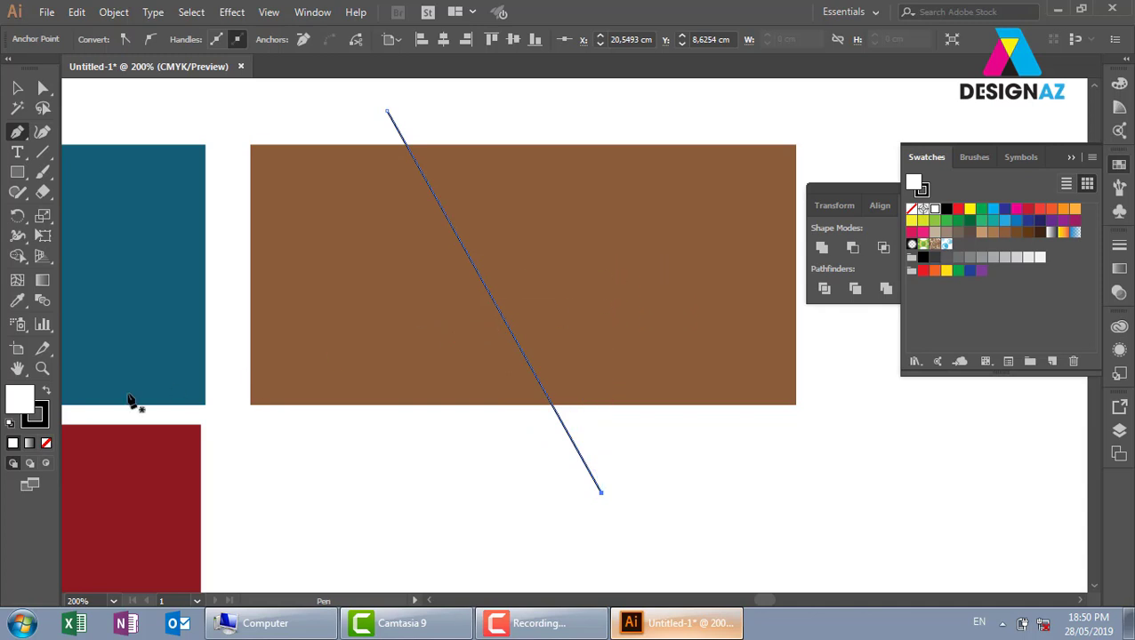
left_click(46, 442)
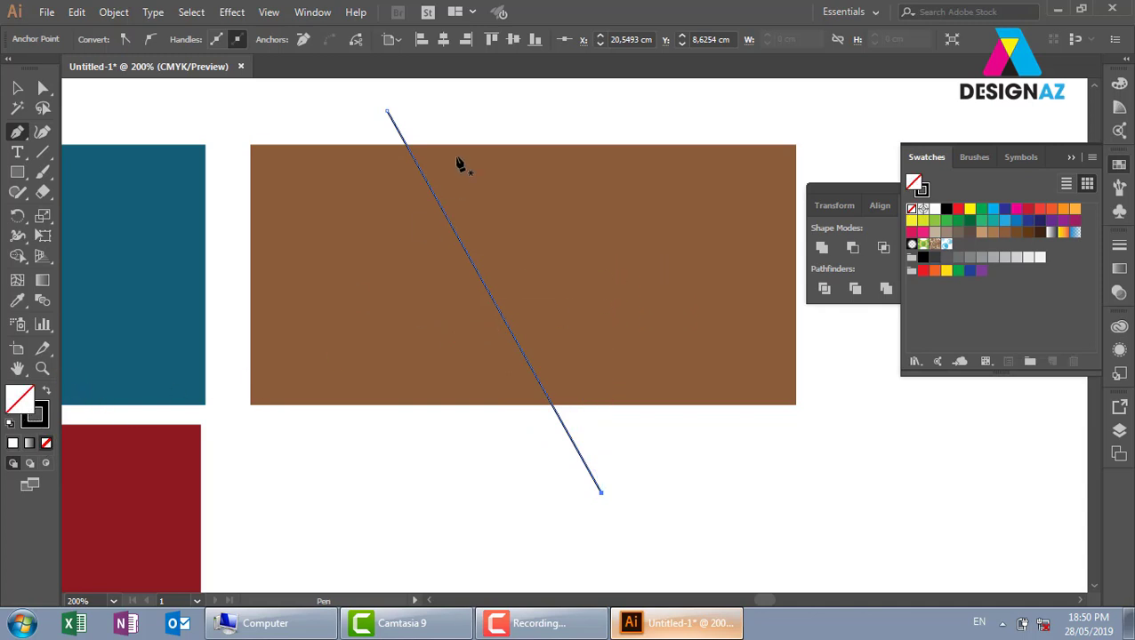
left_click(569, 96)
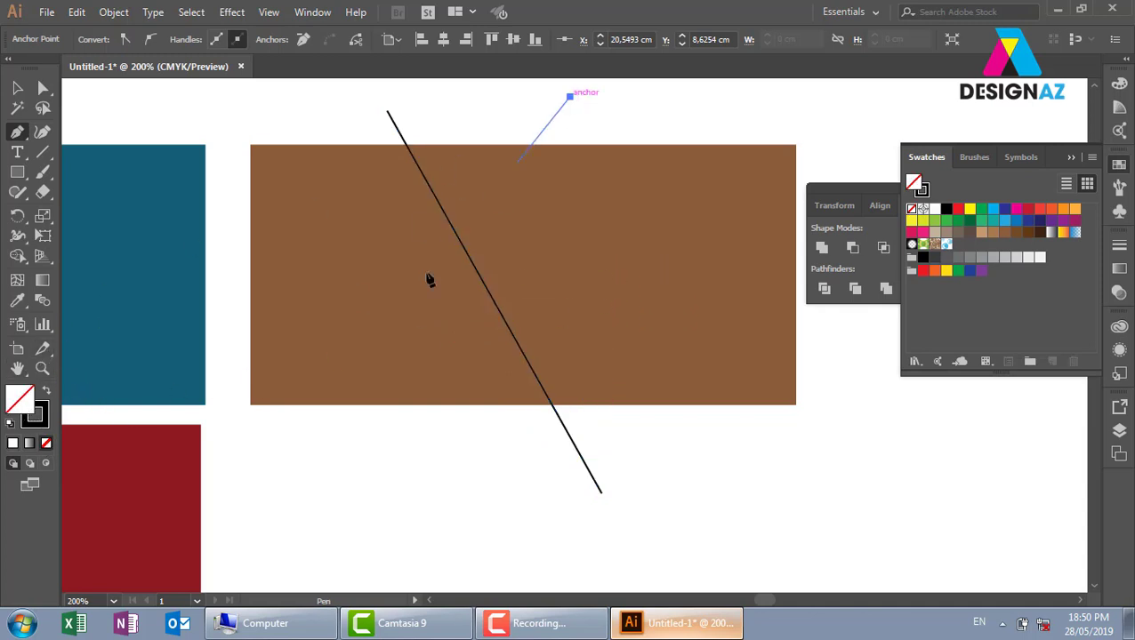
left_click(332, 492)
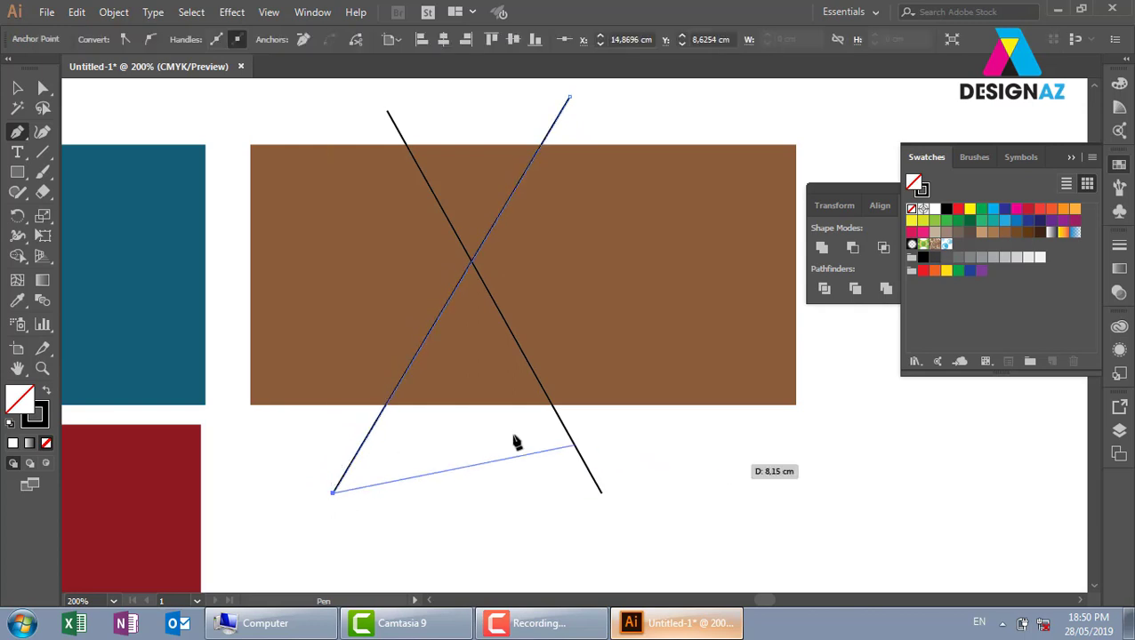
left_click(561, 450, "ctrl")
left_click(667, 101)
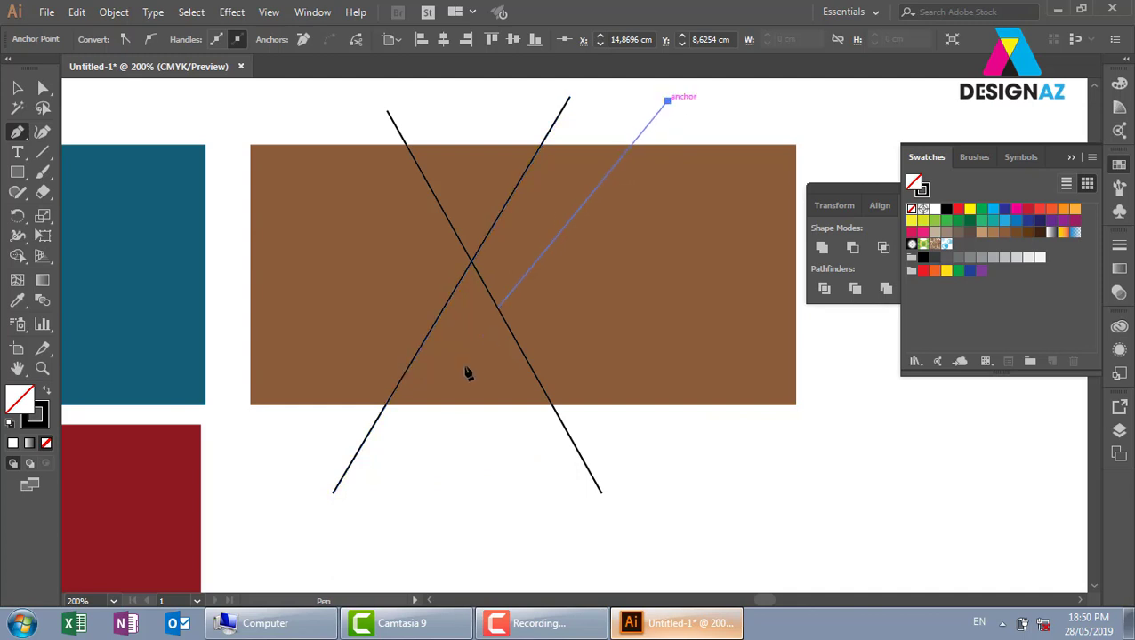
left_click(361, 470)
key("Escape")
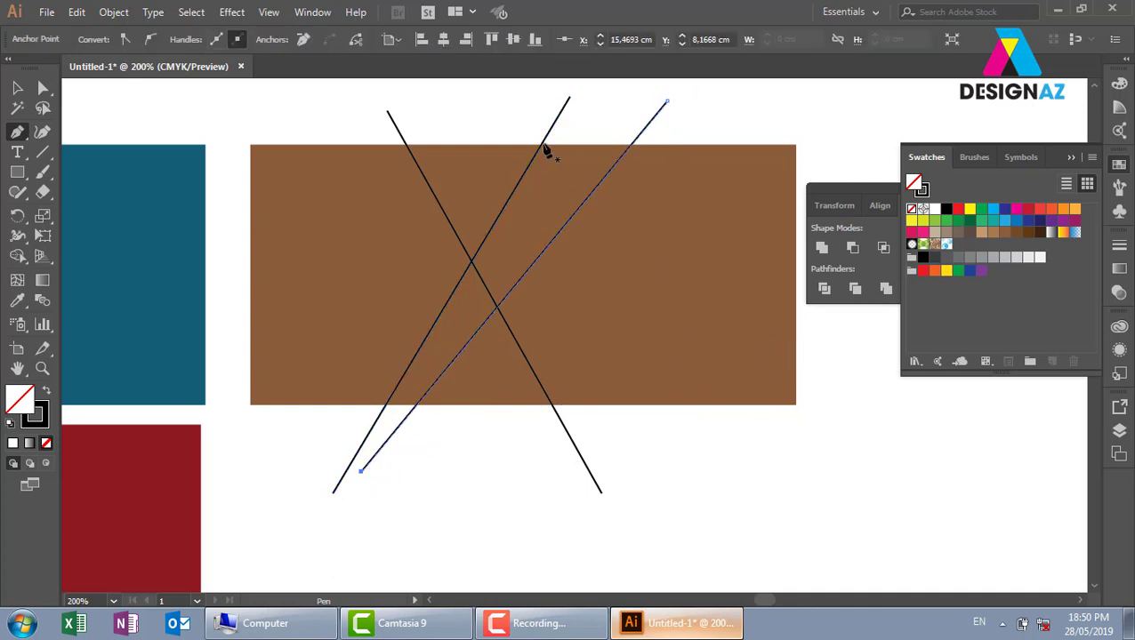
left_click(451, 102)
left_click(593, 461)
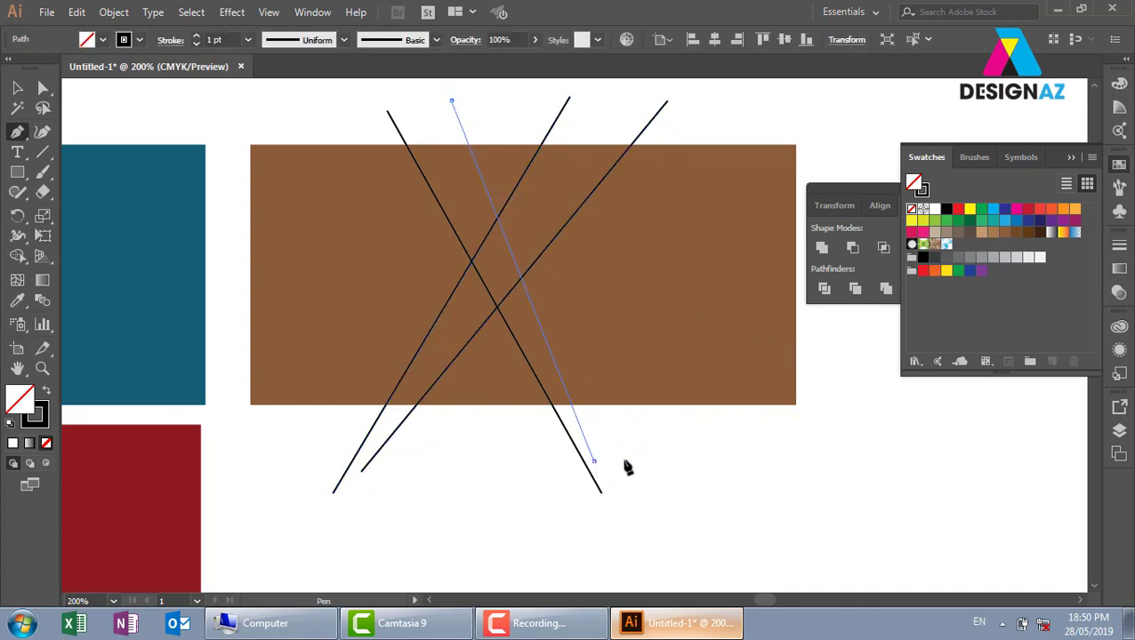
key("Escape")
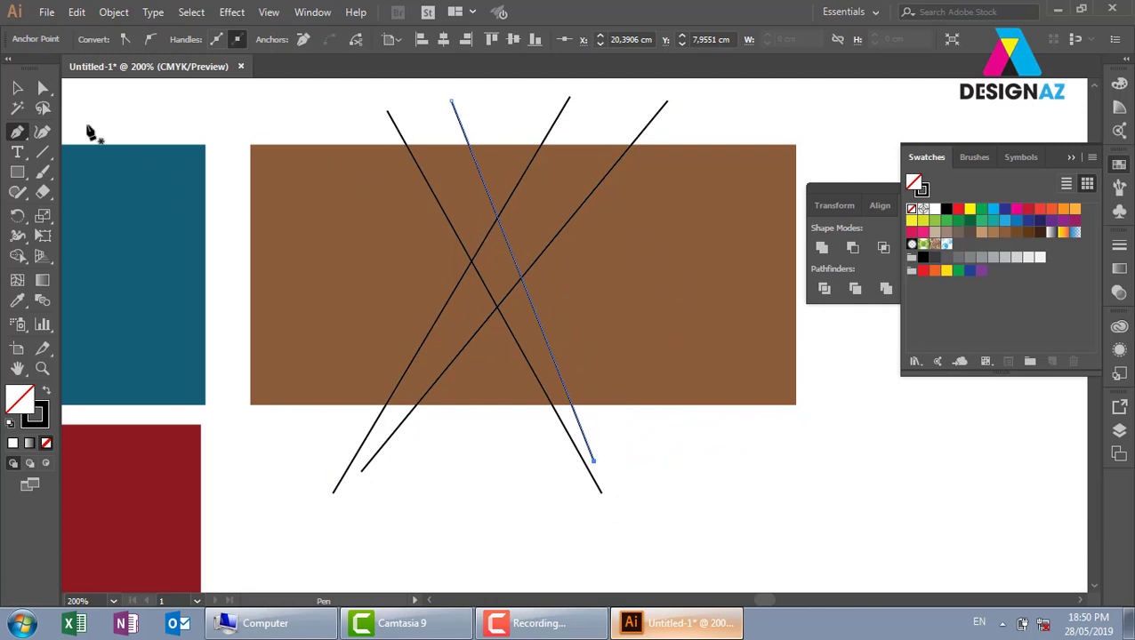
- Select the rectangle and four lines, apply Pathfinder Divide, and ungroup the resulting pieces
key("v")
left_click_drag(358, 98, 734, 347)
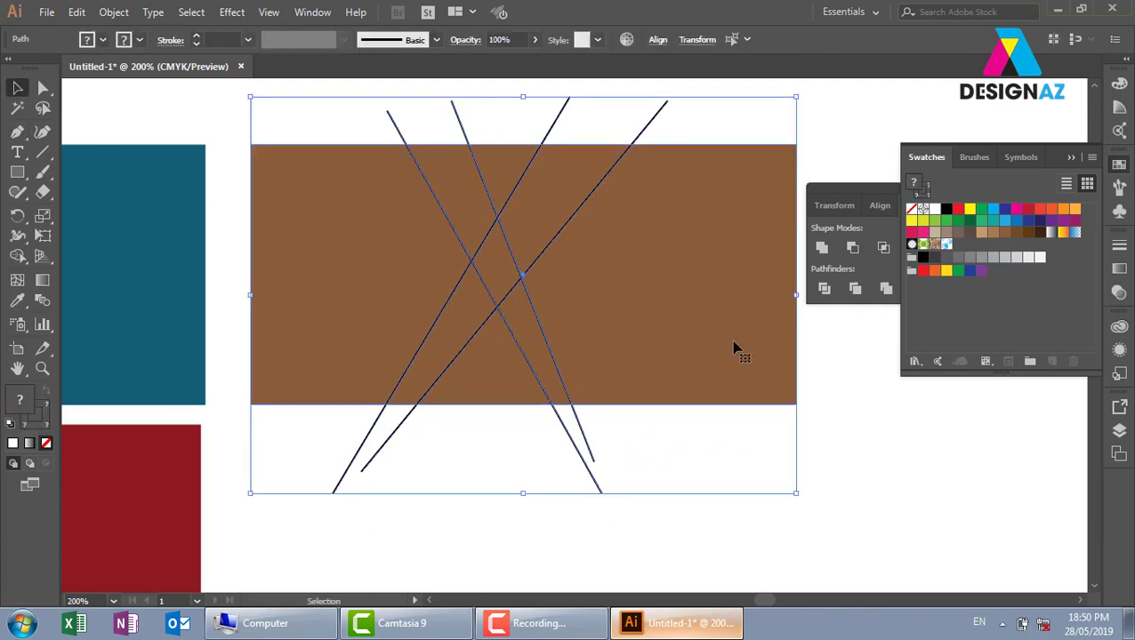
left_click(823, 291)
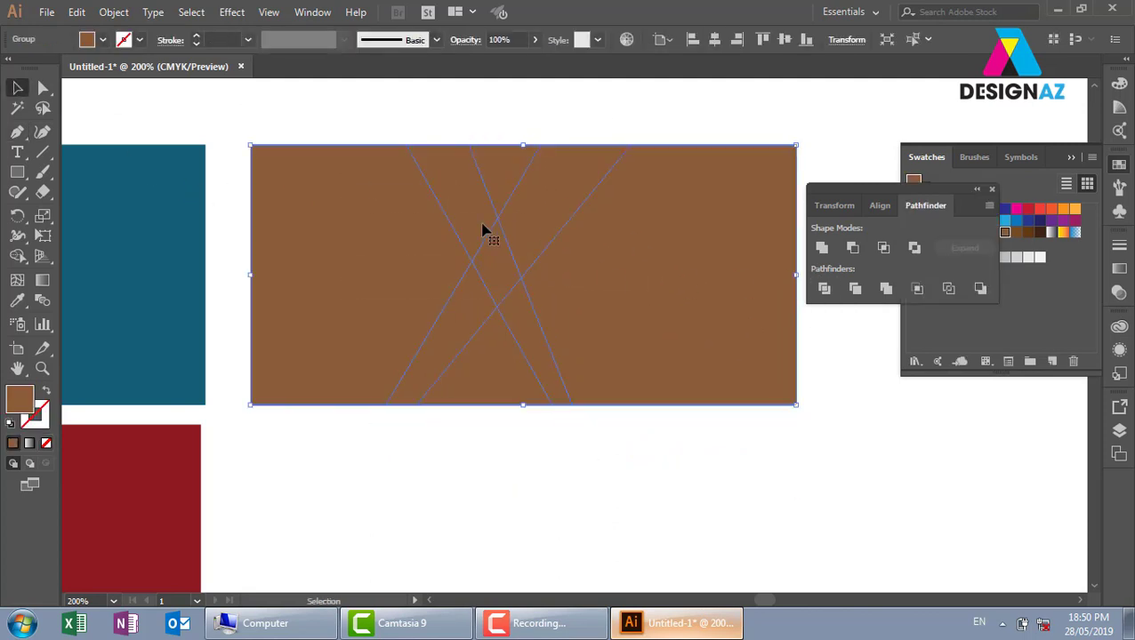
right_click(481, 176)
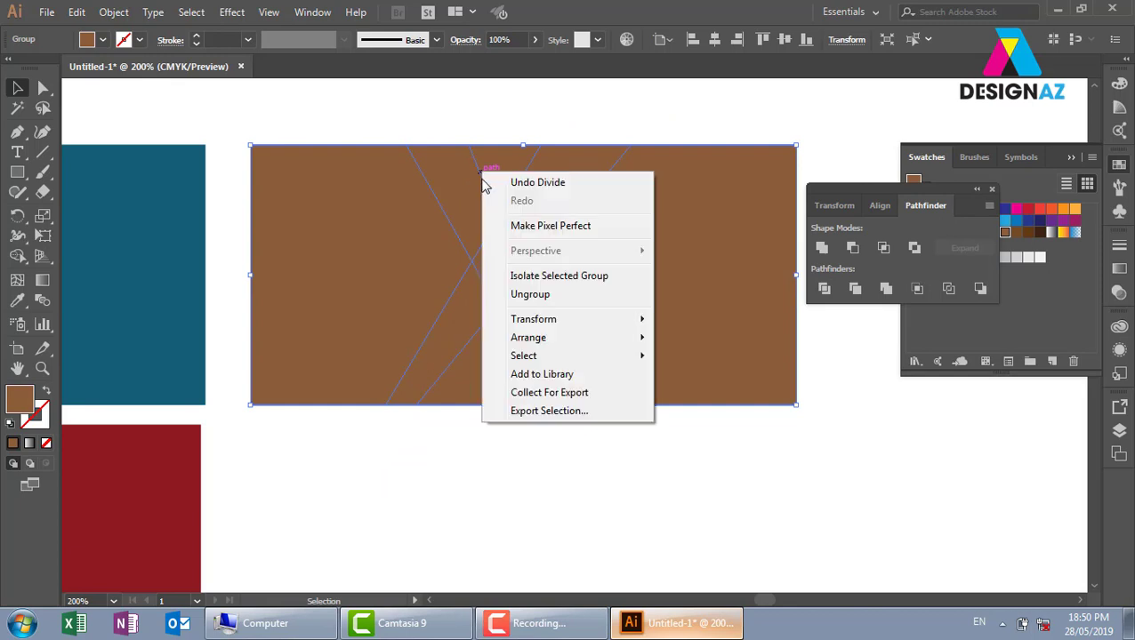
left_click(525, 294)
left_click(618, 128)
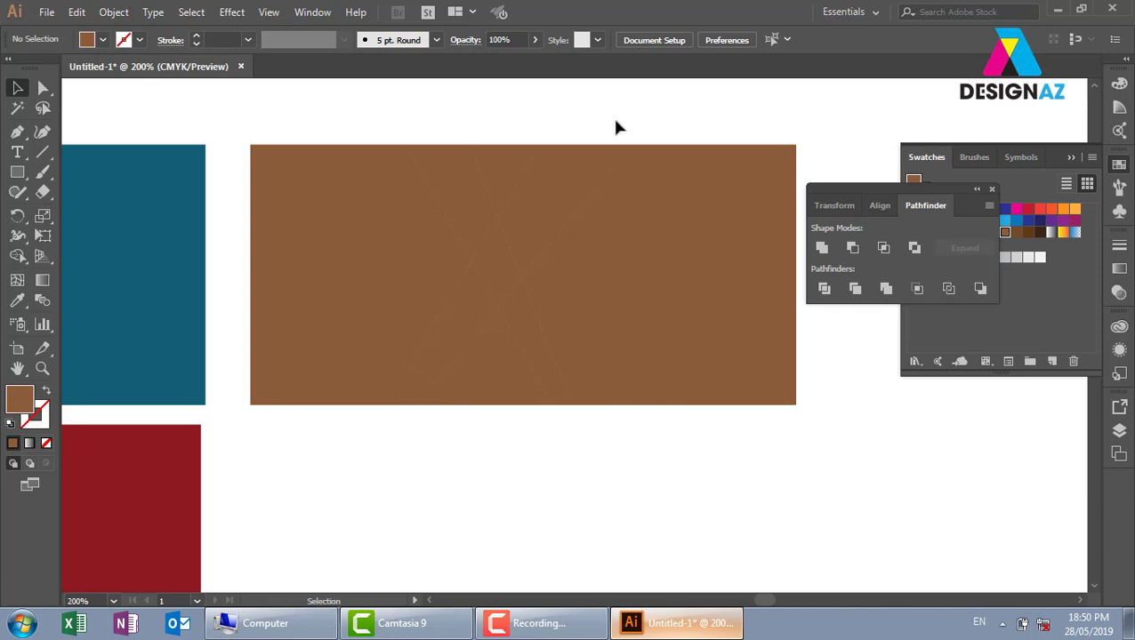
- Split the brown rectangle into X-shaped pieces with Pathfinder Minus Back
left_click(337, 279)
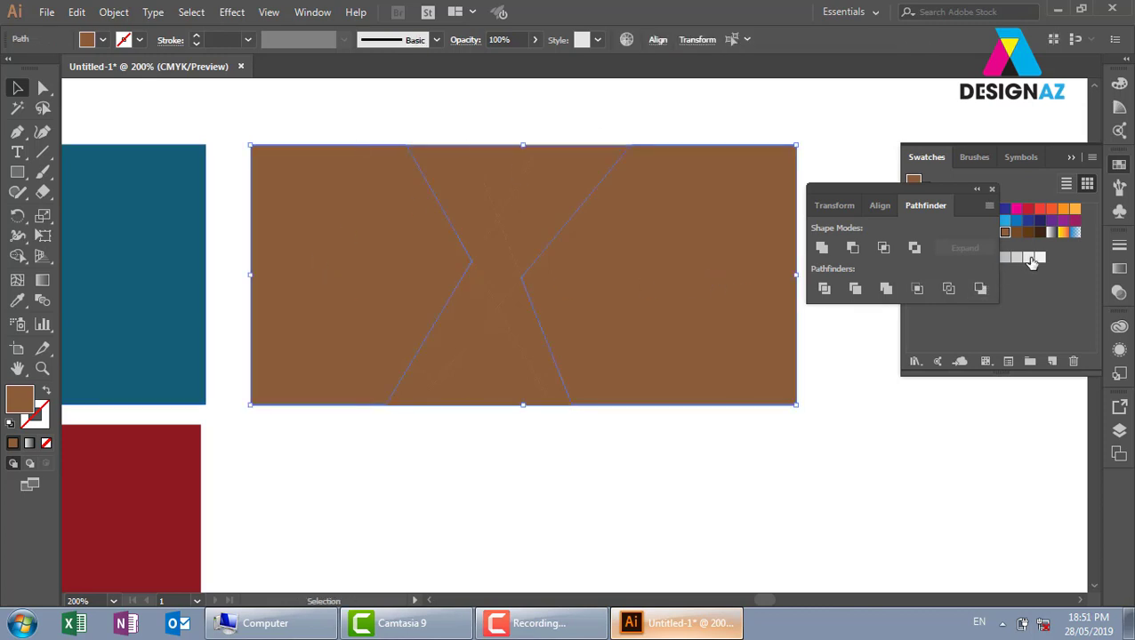
left_click(981, 288)
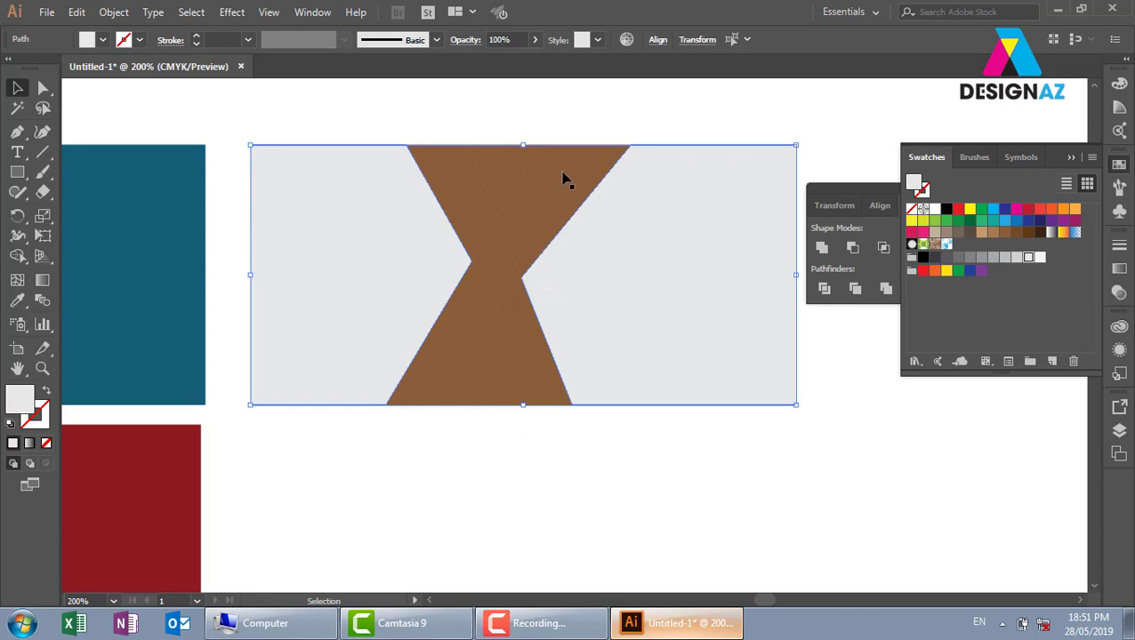
left_click(519, 140)
- Colour the upper-left triangle navy, the sliver beside it crimson, and the upper-right piece magenta
left_click(466, 194)
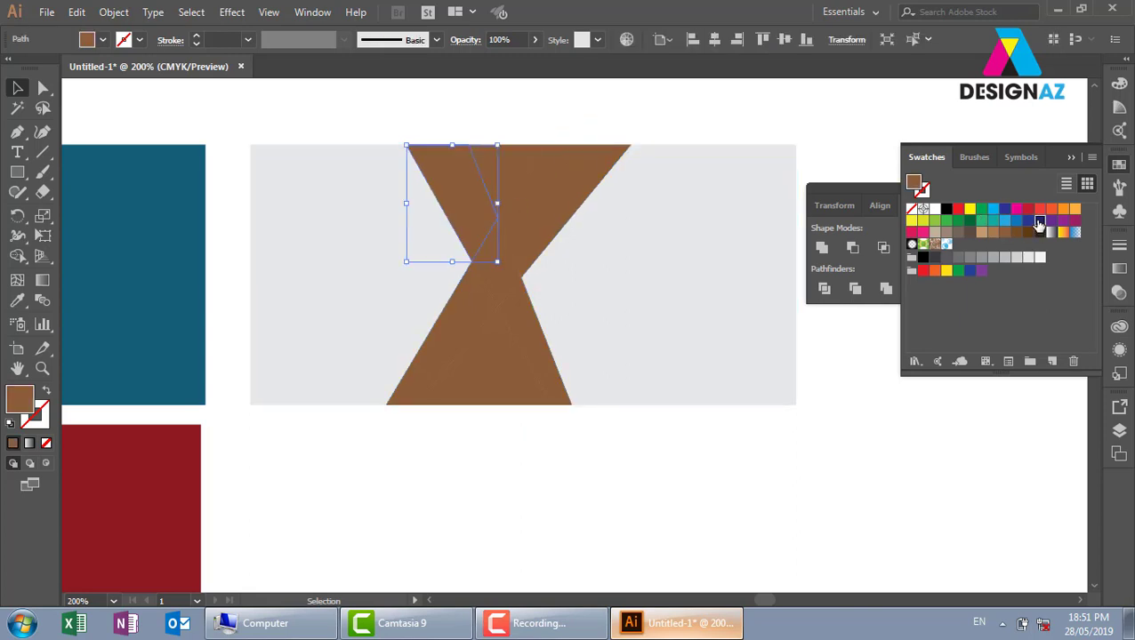
left_click(1037, 220)
left_click(495, 166)
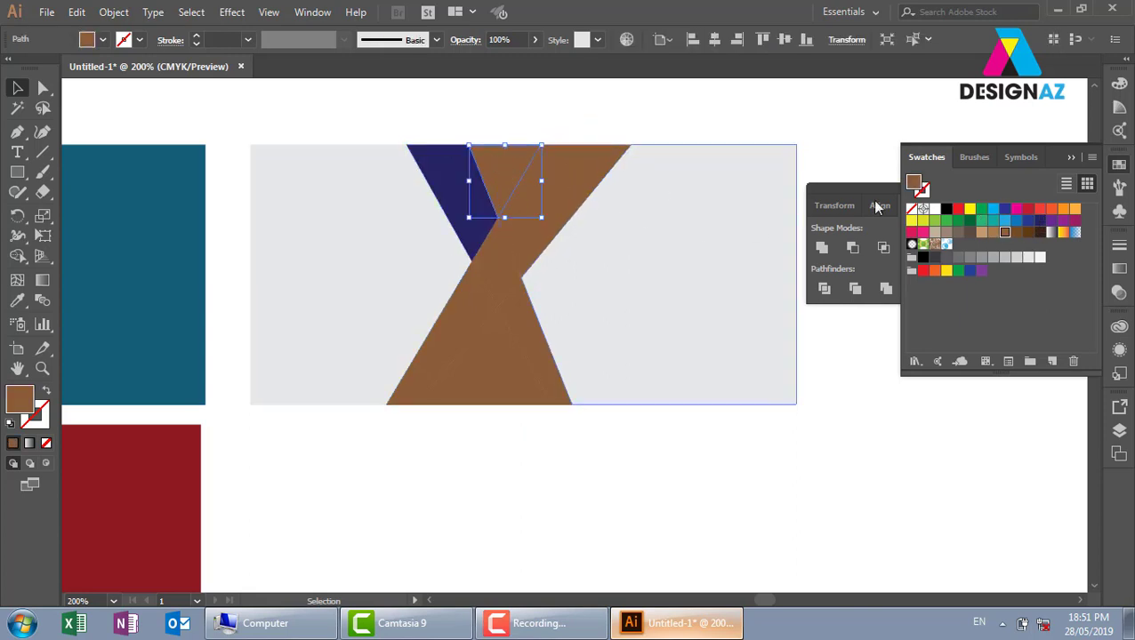
left_click(1024, 209)
left_click(595, 171)
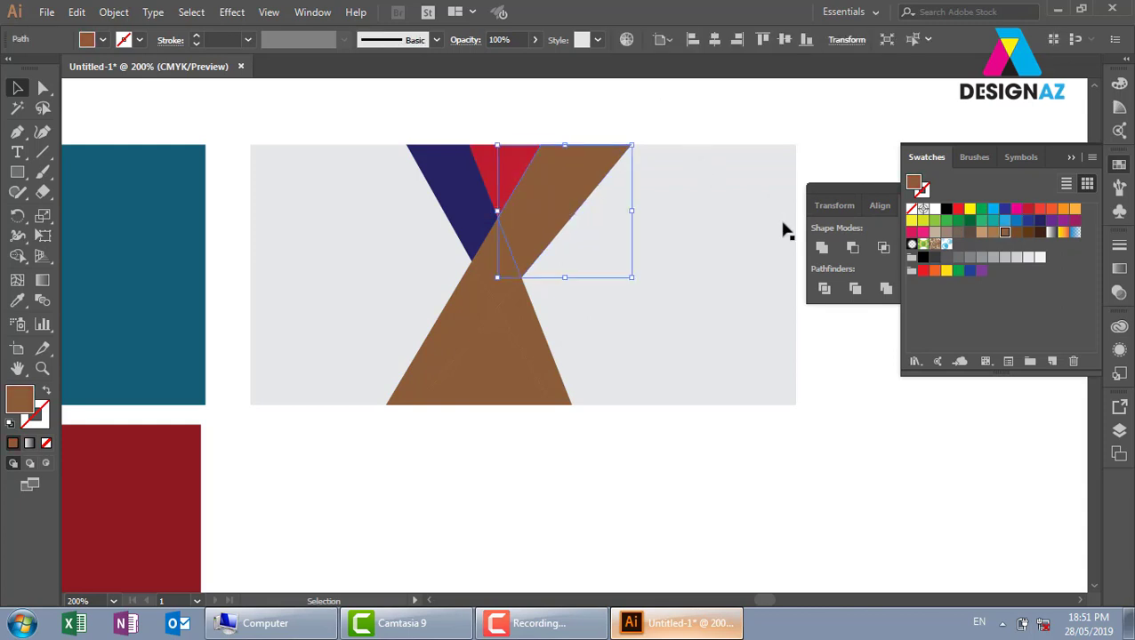
left_click(1016, 209)
left_click(697, 109)
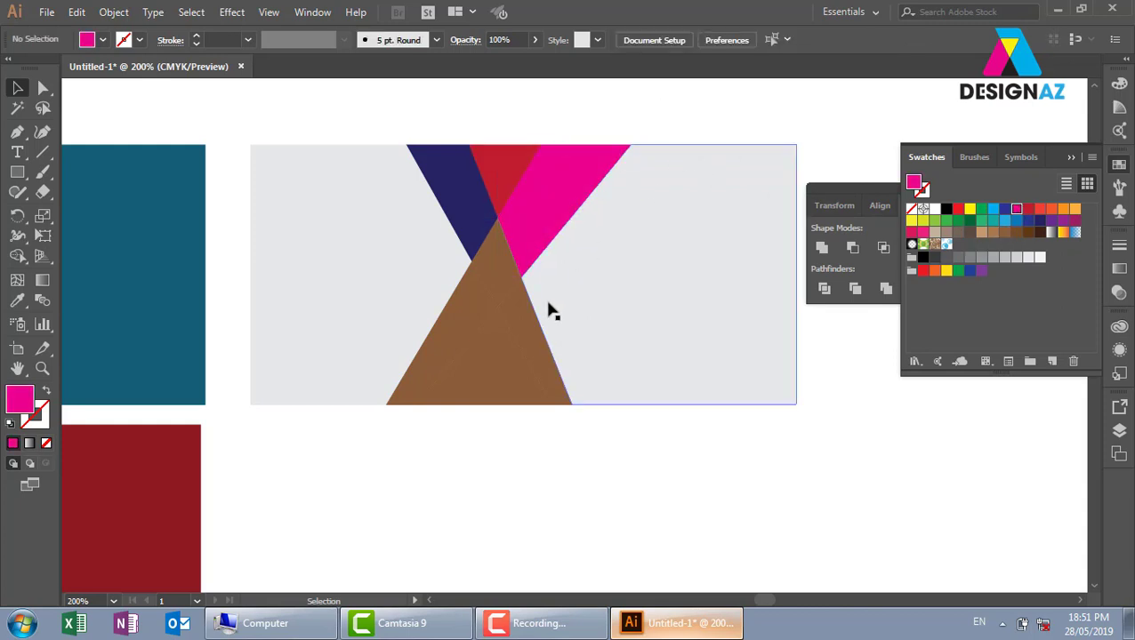
- Colour the central diamond blue, lower-right sliver green, lower triangle orange, and left piece yellow-green
left_click(529, 281)
left_click(1005, 221)
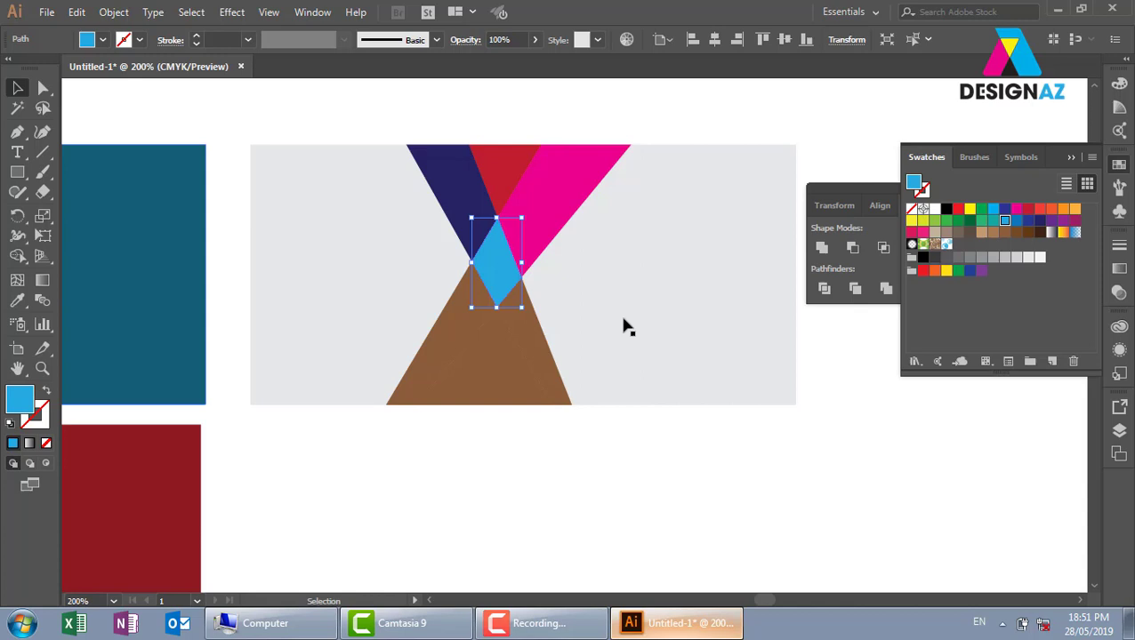
left_click(1016, 221)
left_click(540, 347)
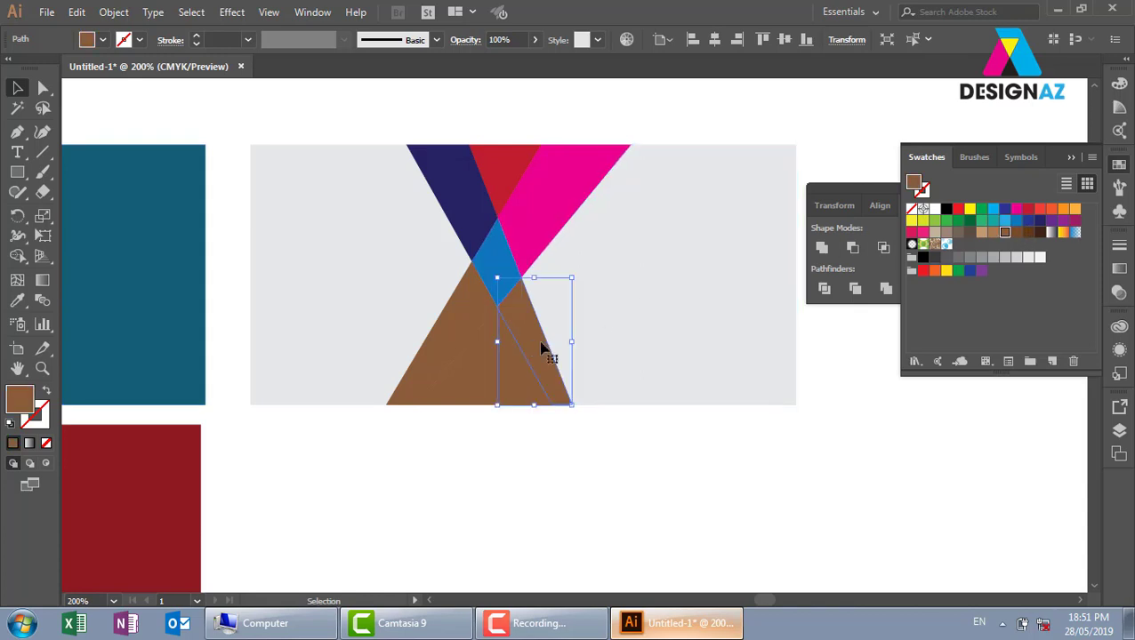
left_click(981, 221)
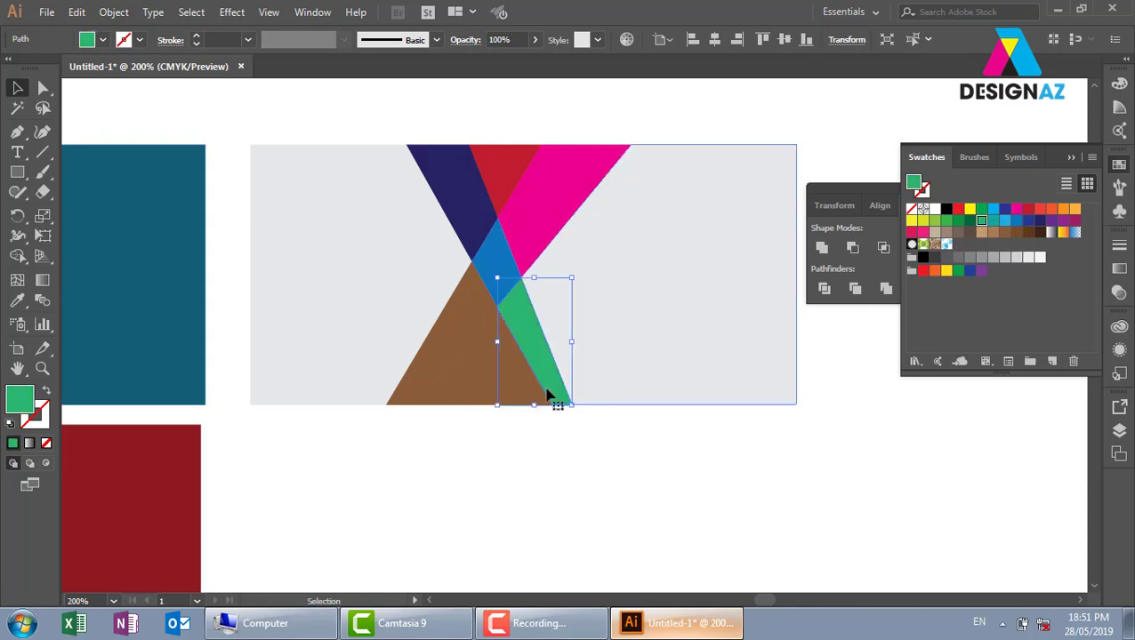
left_click(474, 388)
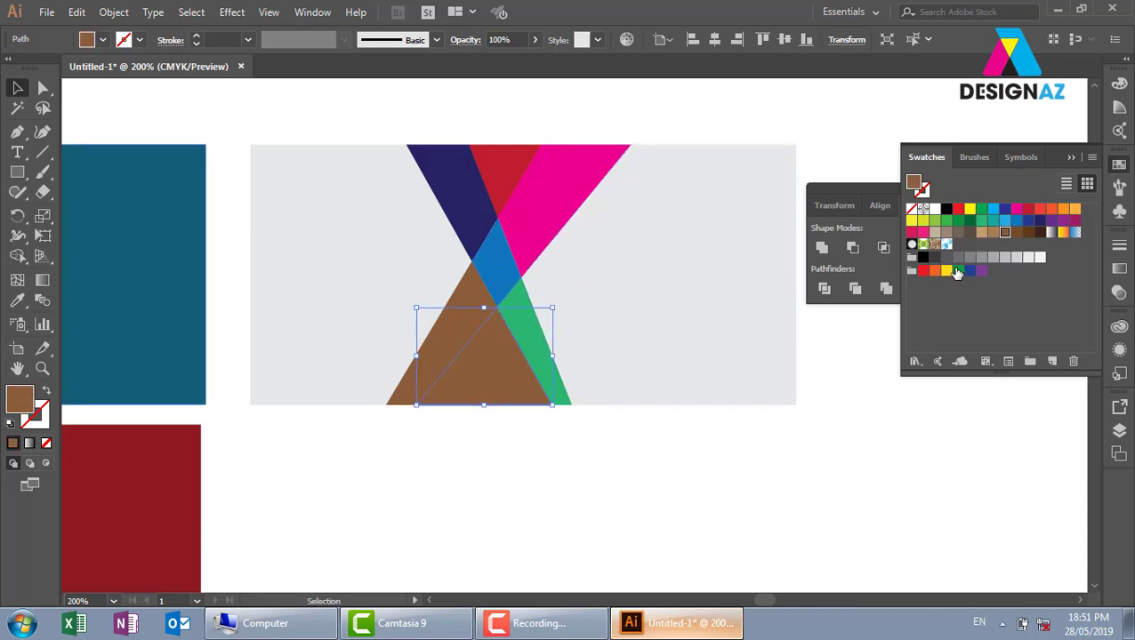
left_click(1065, 210)
left_click(600, 109)
left_click(460, 334)
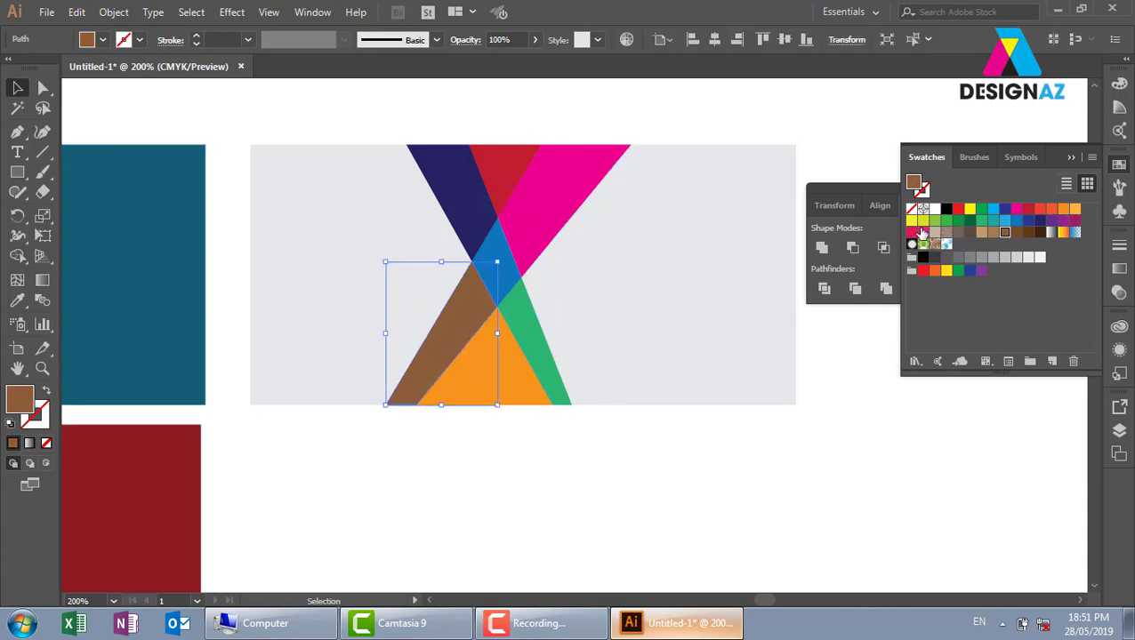
left_click(934, 220)
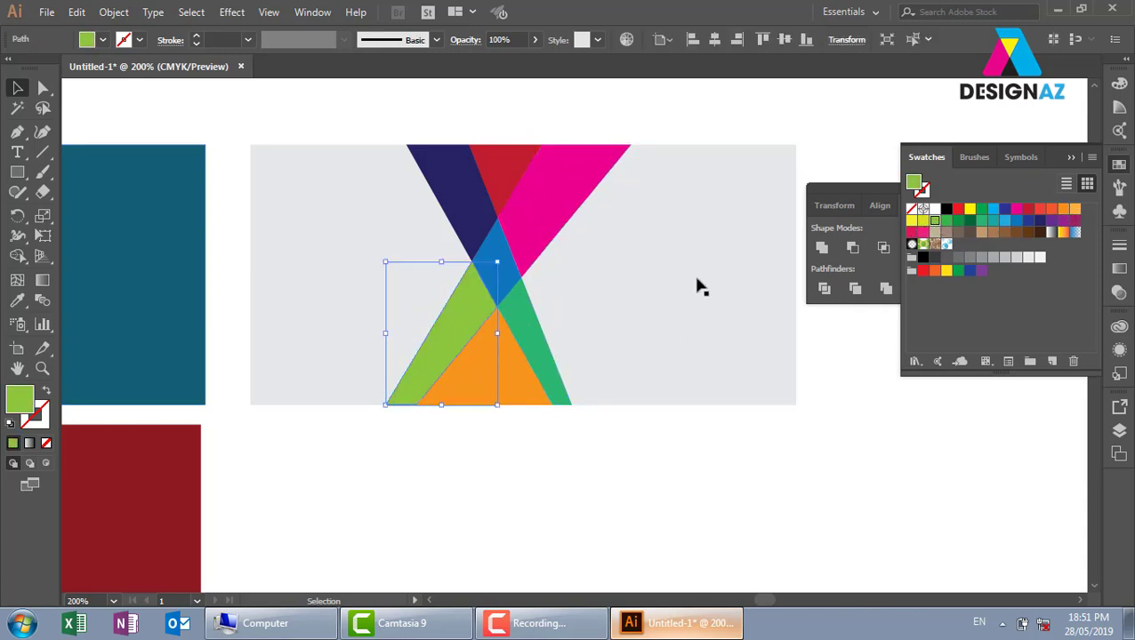
left_click(922, 221)
left_click(608, 113)
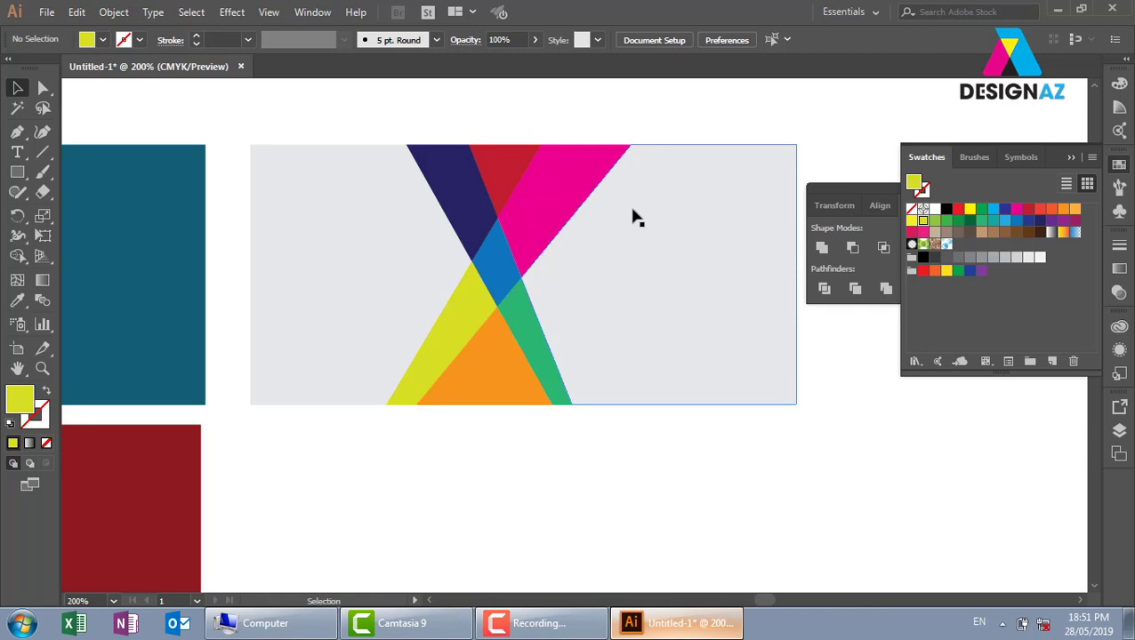
- Enlarge the magenta triangle down-right and set its opacity to 50%
left_click(575, 188)
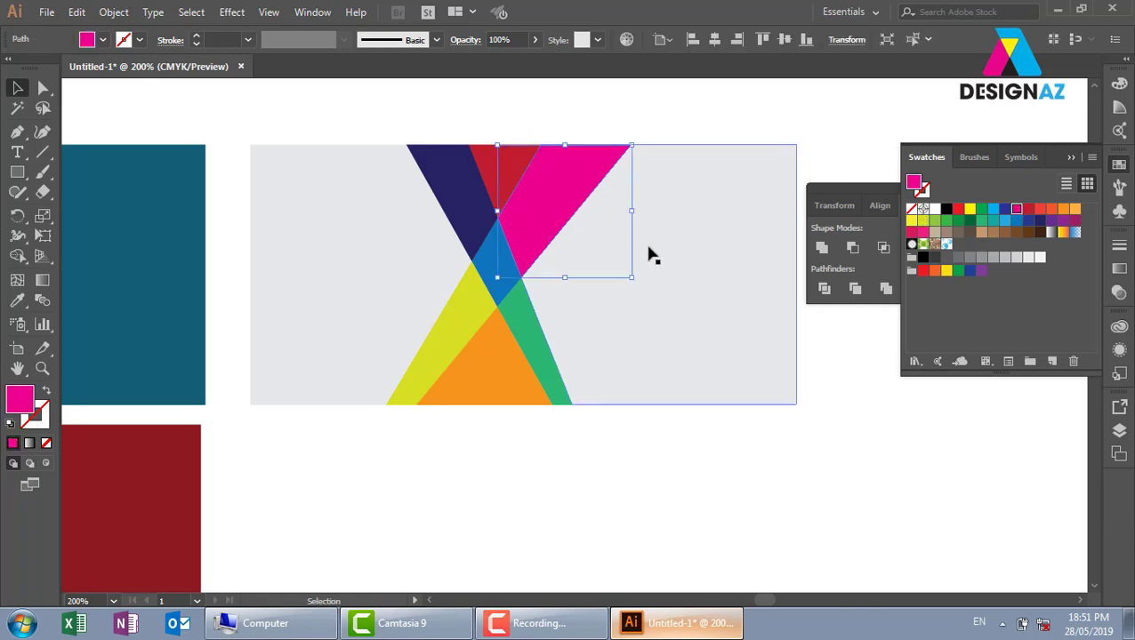
left_click(689, 304)
key("ctrl")
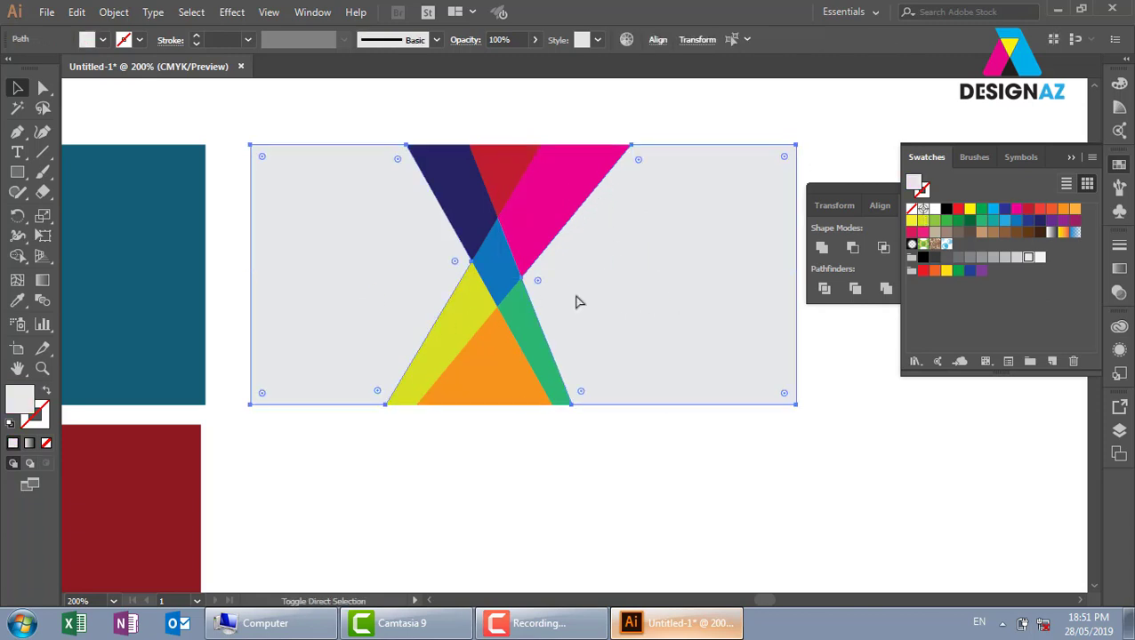
left_click(587, 197)
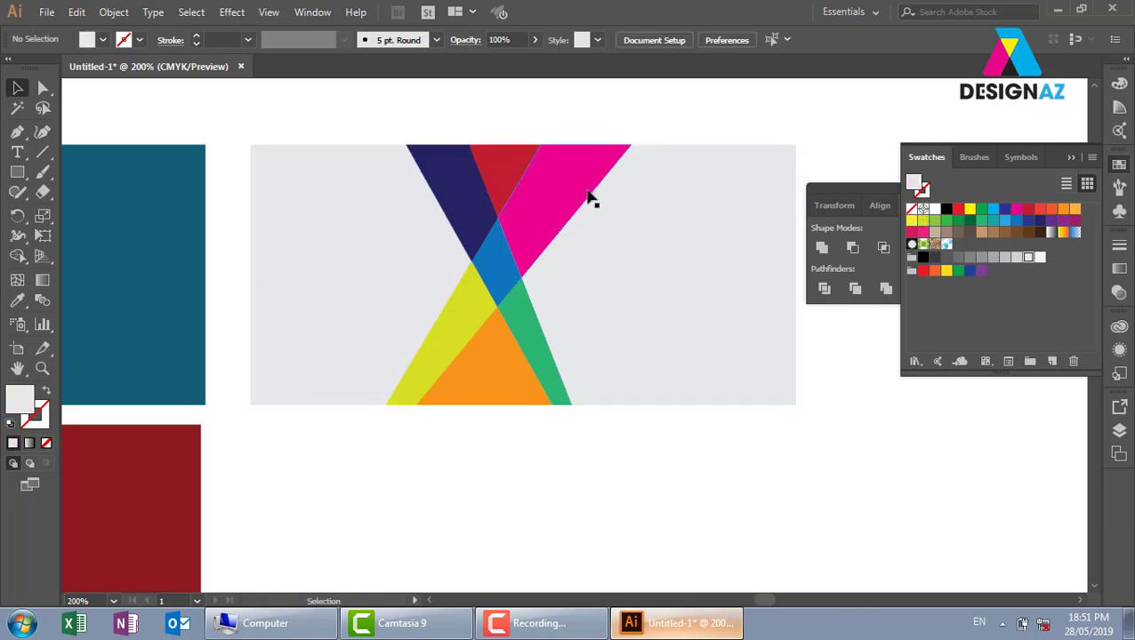
left_click(585, 198)
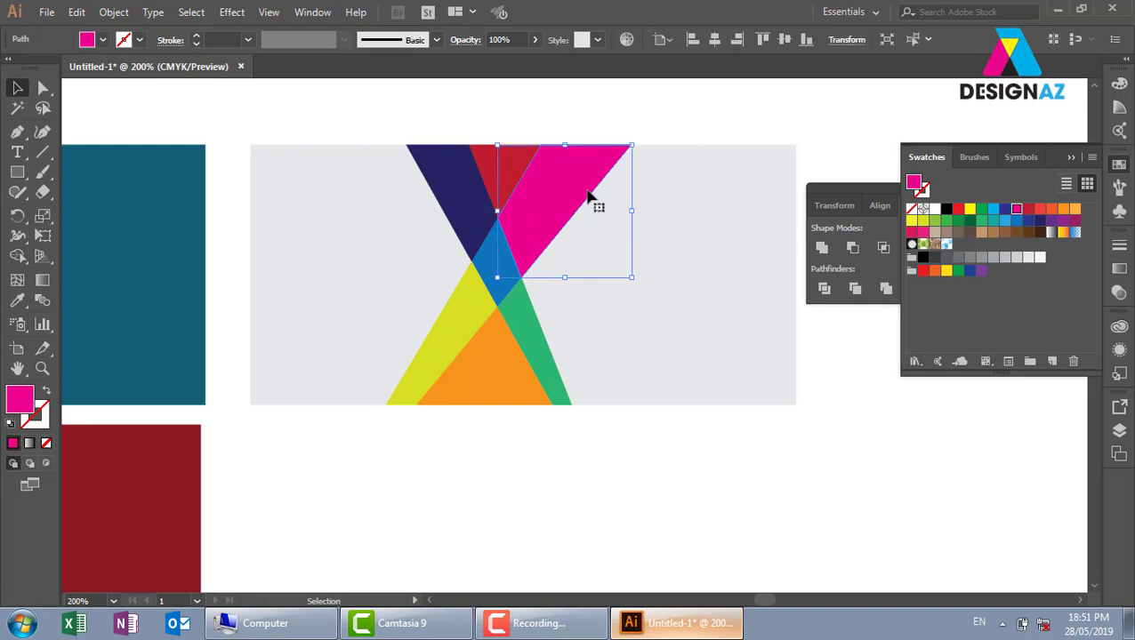
key("ctrl")
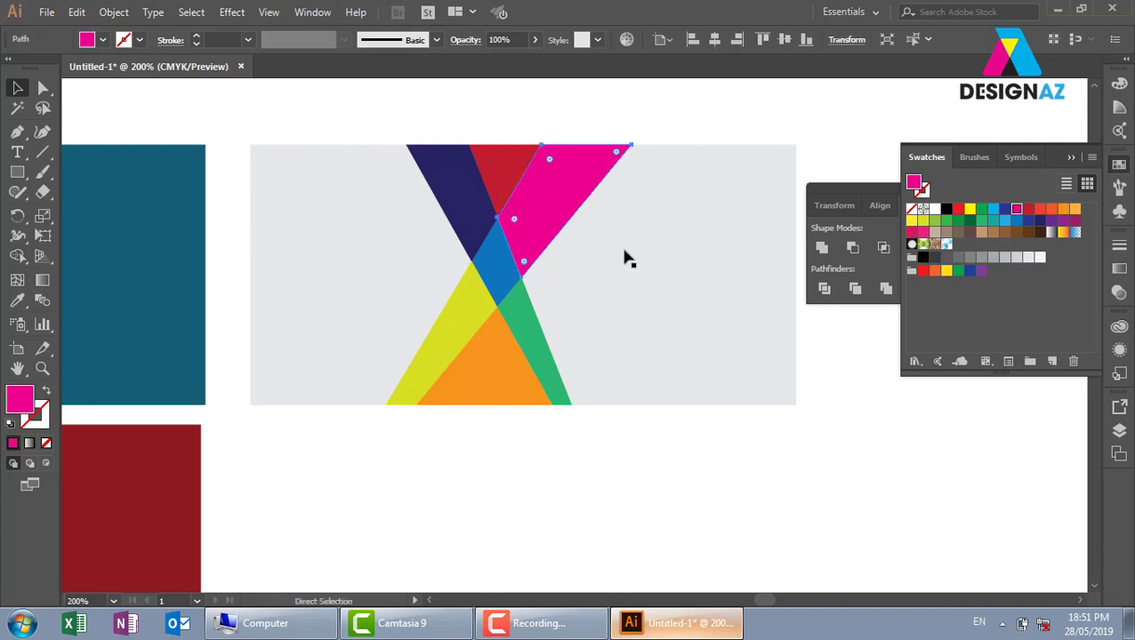
left_click_drag(630, 263, 647, 293)
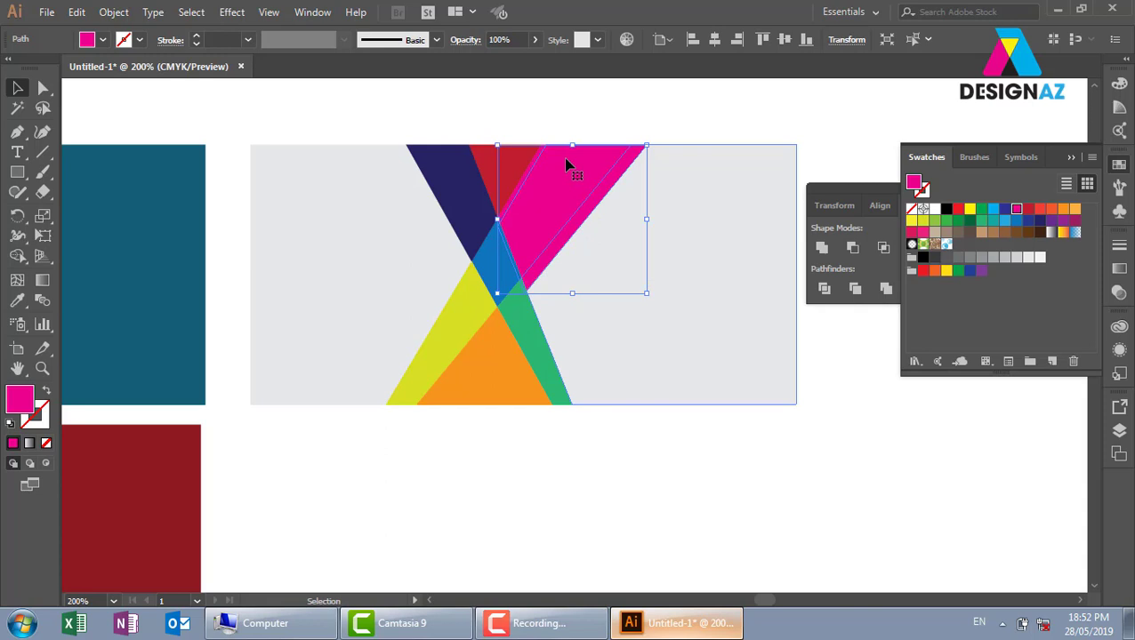
left_click(507, 39)
type("50")
key("Return")
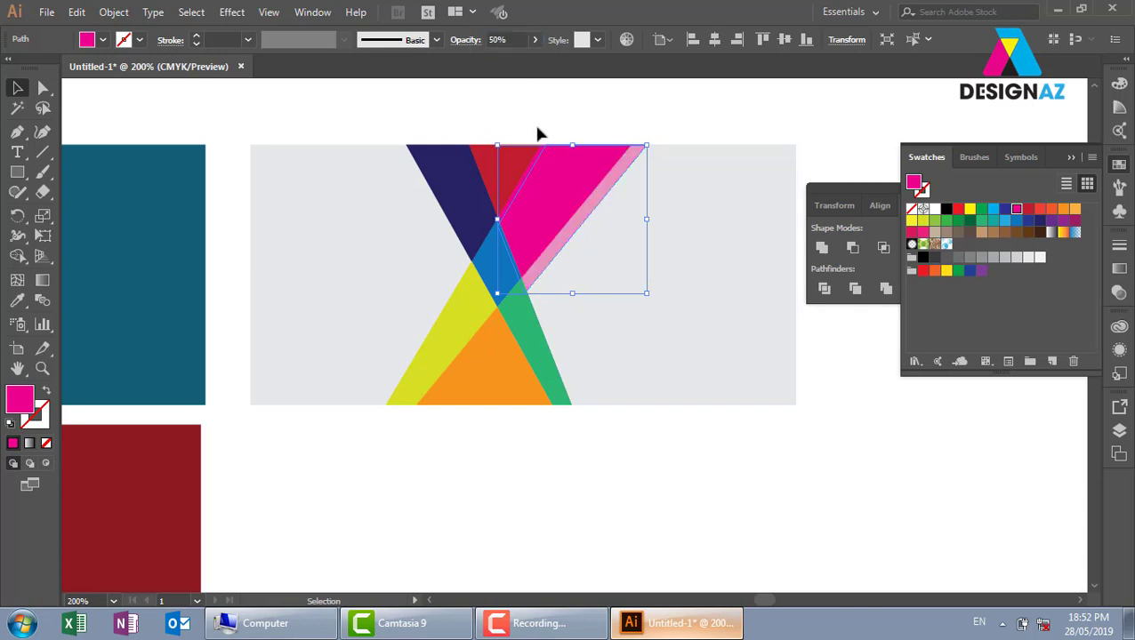
left_click(689, 109)
- Enlarge the yellow triangle up-left and set its opacity to 40%
left_click(454, 349)
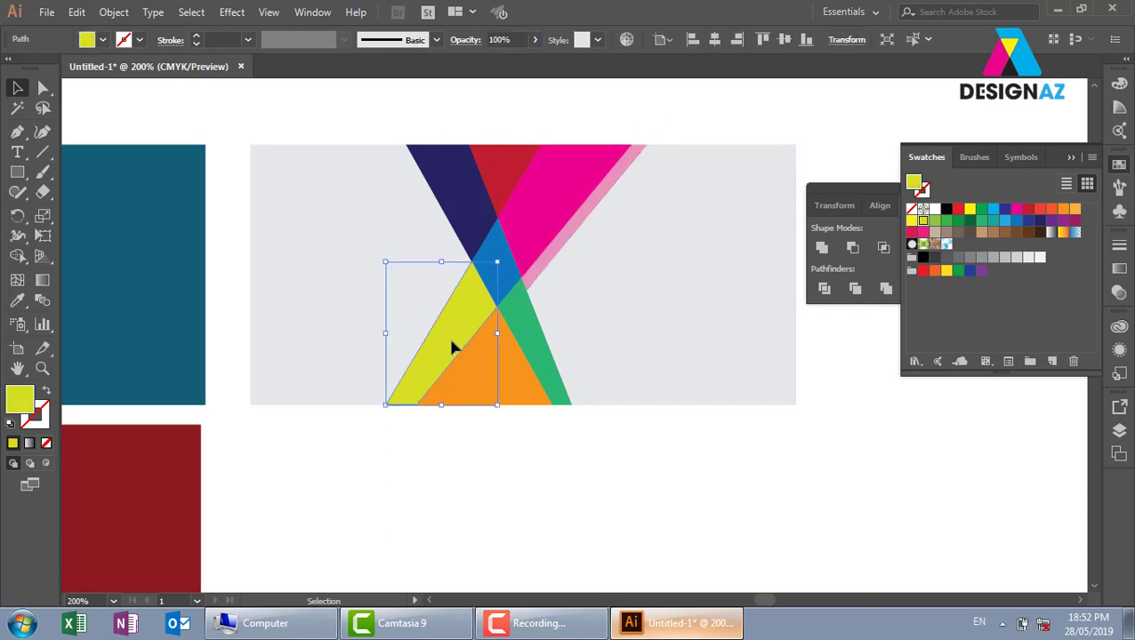
left_click_drag(386, 265, 373, 246)
left_click(515, 39)
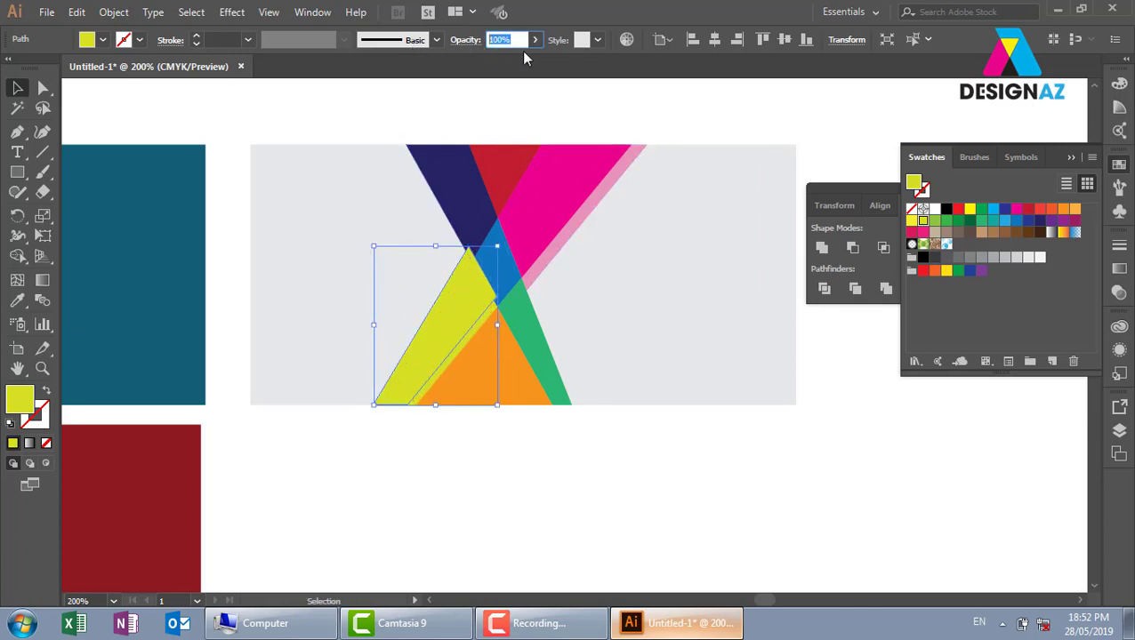
type("40")
key("Return")
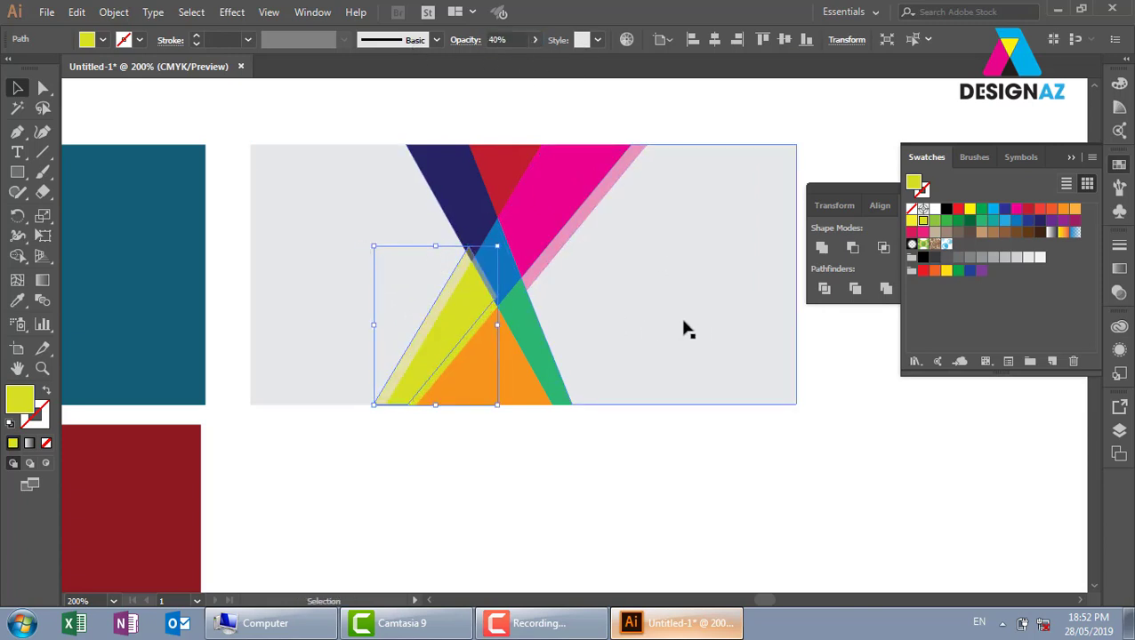
left_click(567, 336)
- Enlarge the green triangle up-right and set its opacity to 50%
left_click(546, 352)
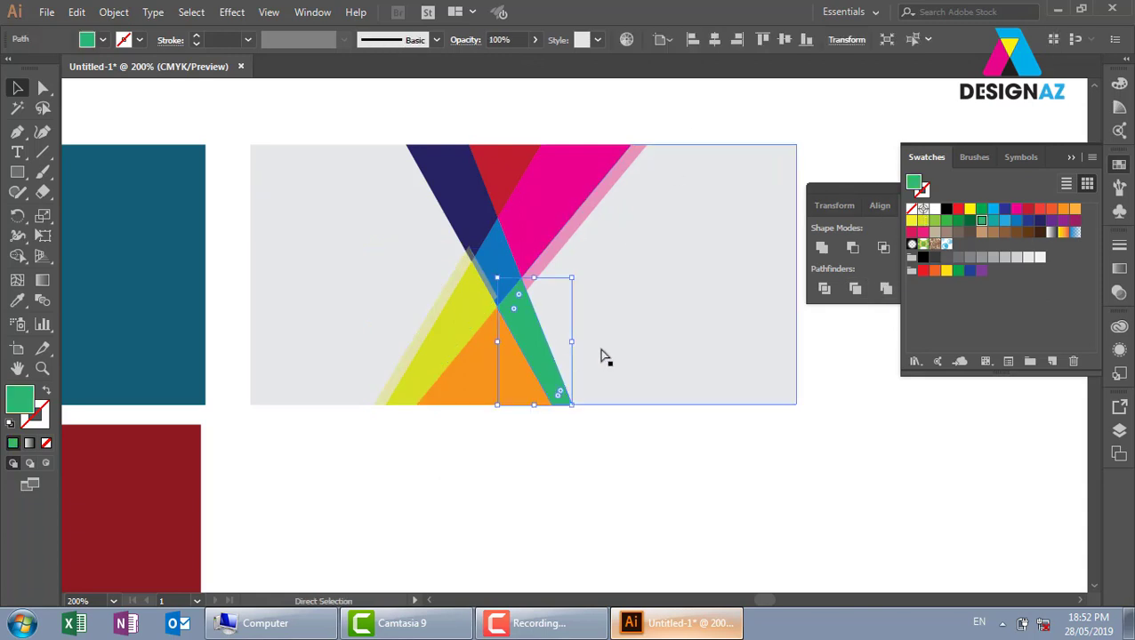
left_click_drag(573, 276, 588, 250)
left_click(511, 38)
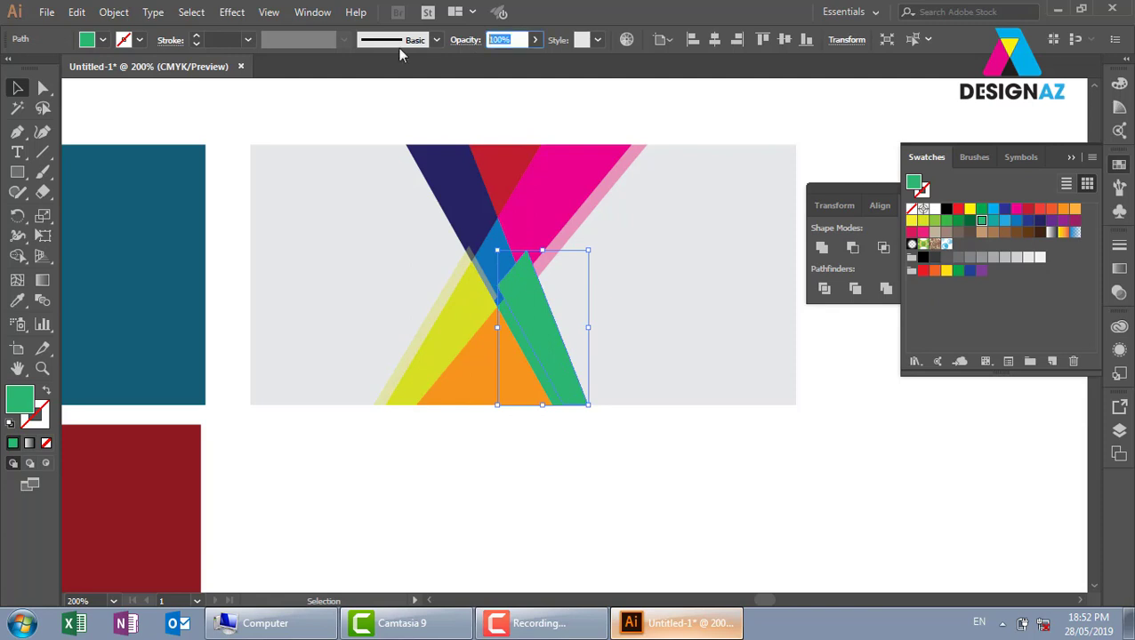
type("50")
key("Return")
left_click(569, 113)
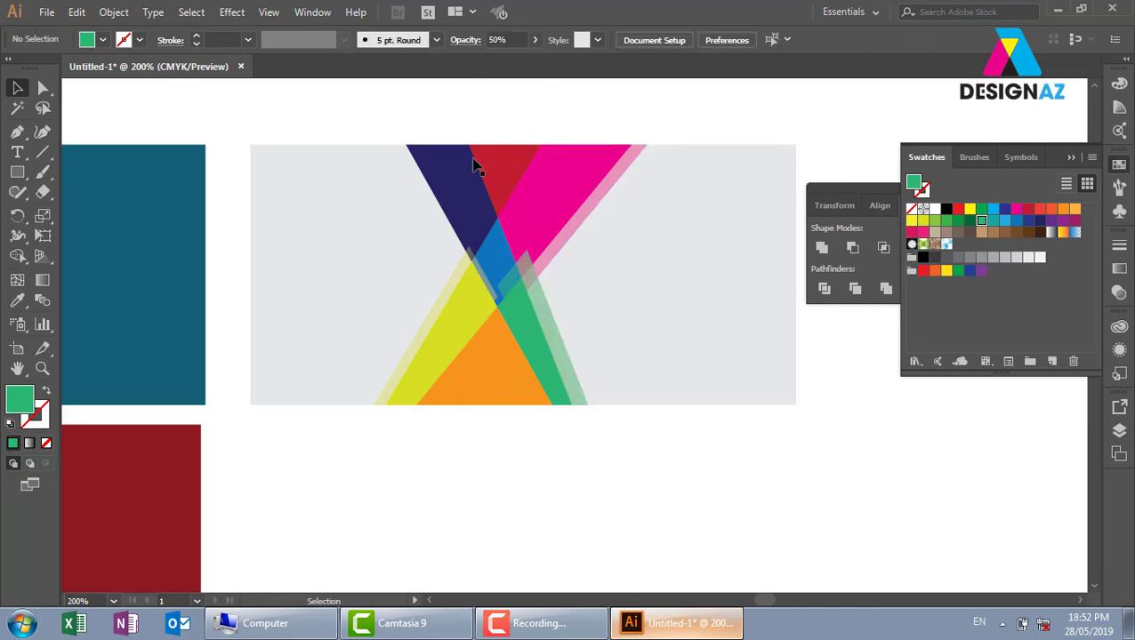
- Enlarge the navy triangle down-left, set its opacity to 30%, and select the left grey piece
left_click(485, 206)
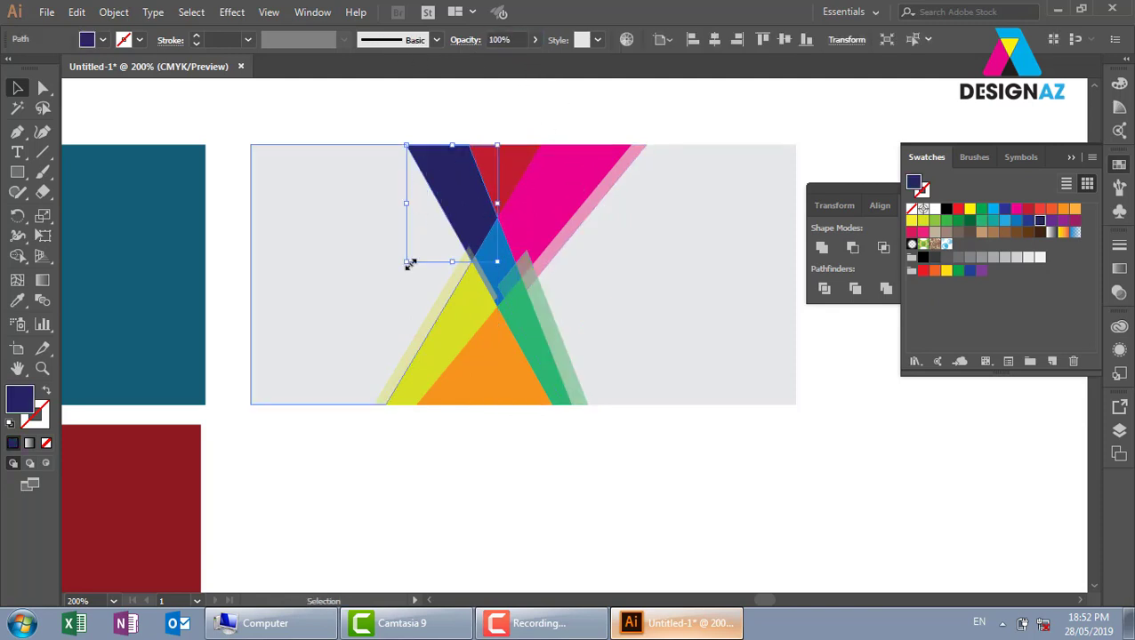
left_click_drag(405, 264, 387, 283)
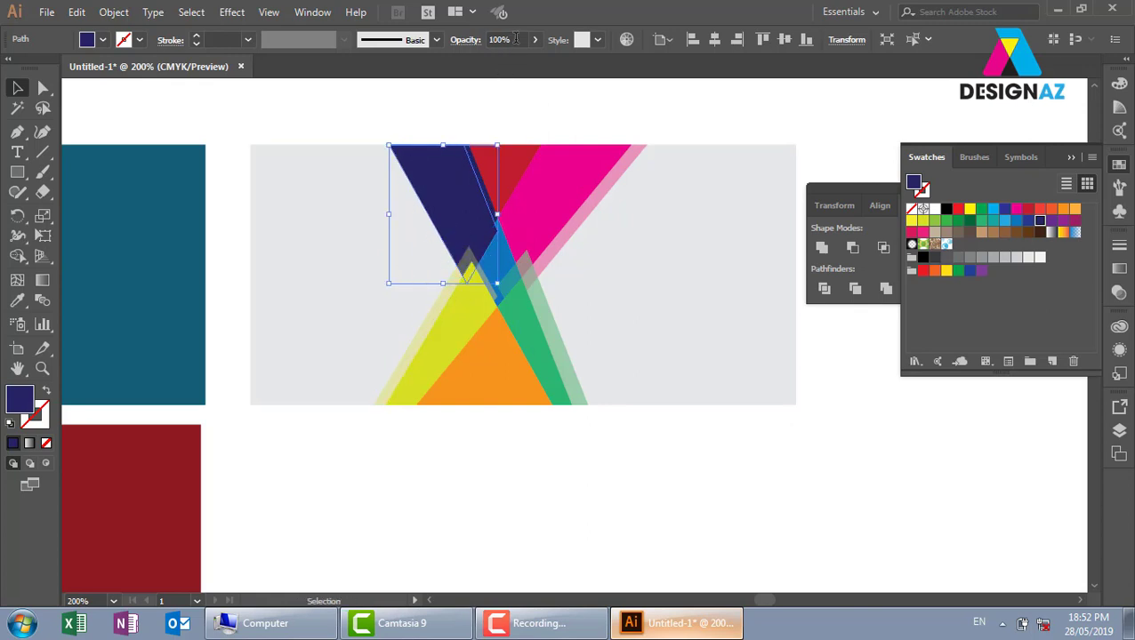
left_click(515, 38)
key("BackSpace")
type("30")
key("Return")
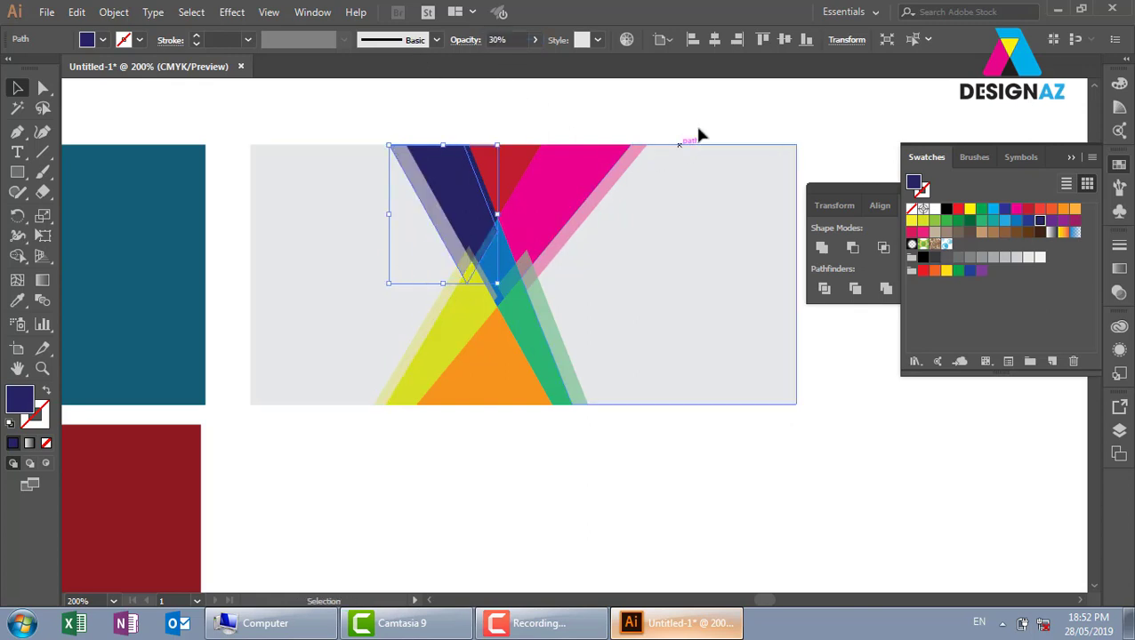
left_click(708, 109)
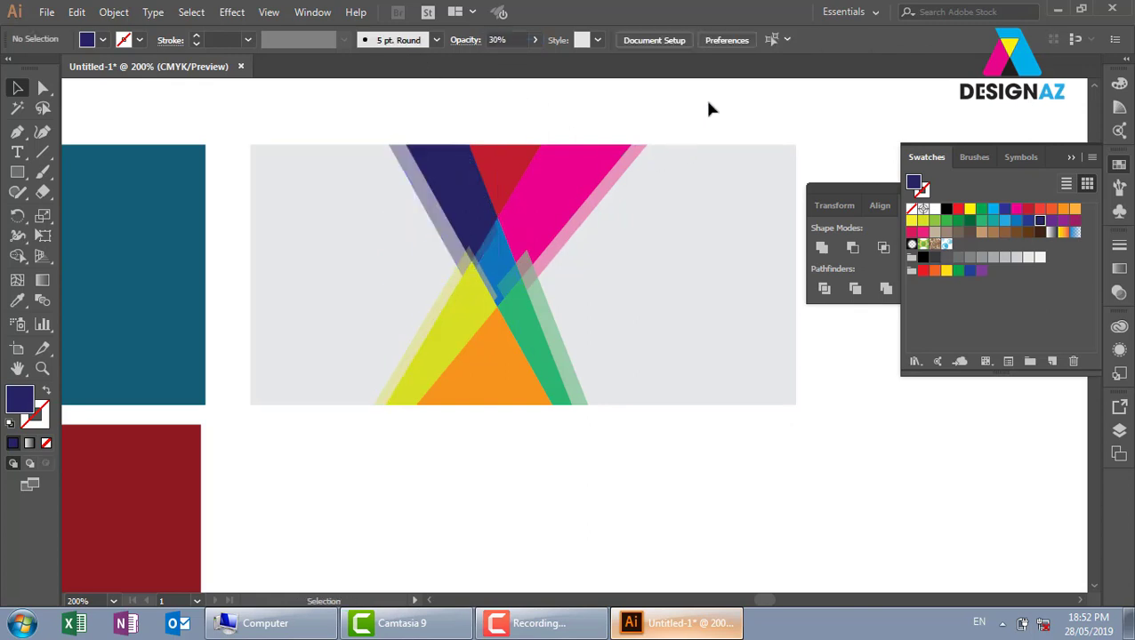
left_click(345, 300)
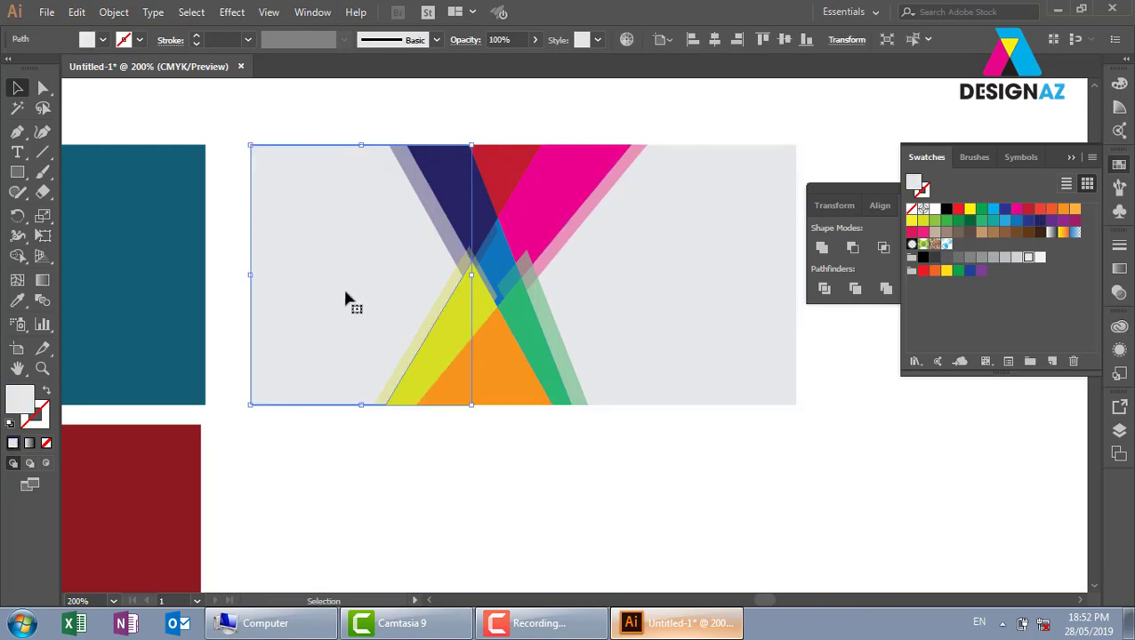
- Place the wedding cake image from the banhngot folder onto the artboard
left_click(46, 11)
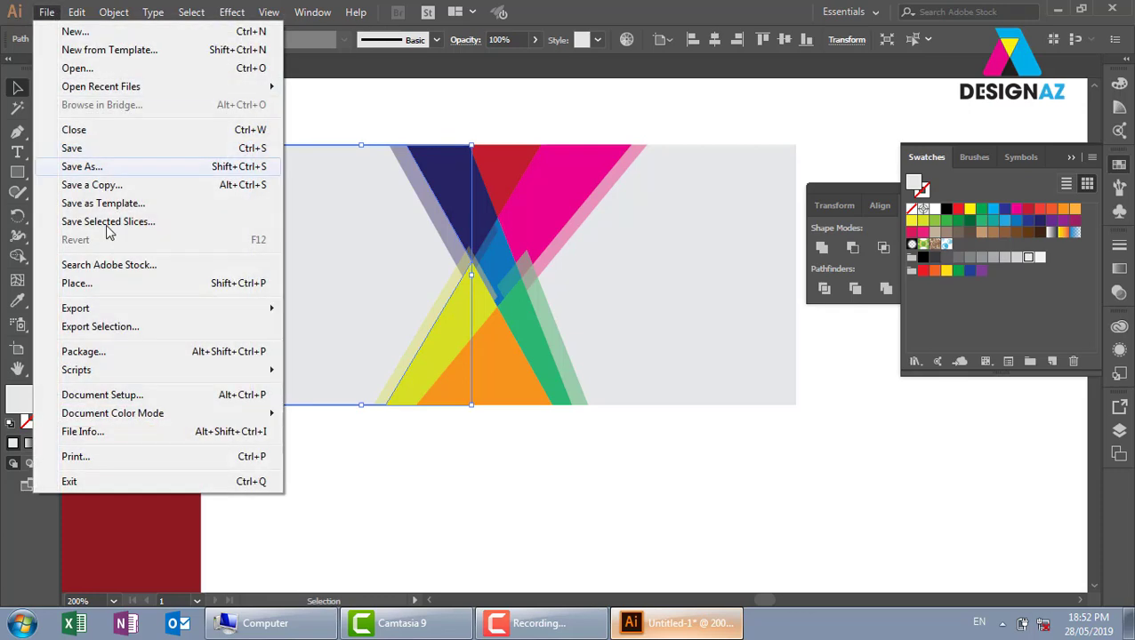
left_click(107, 284)
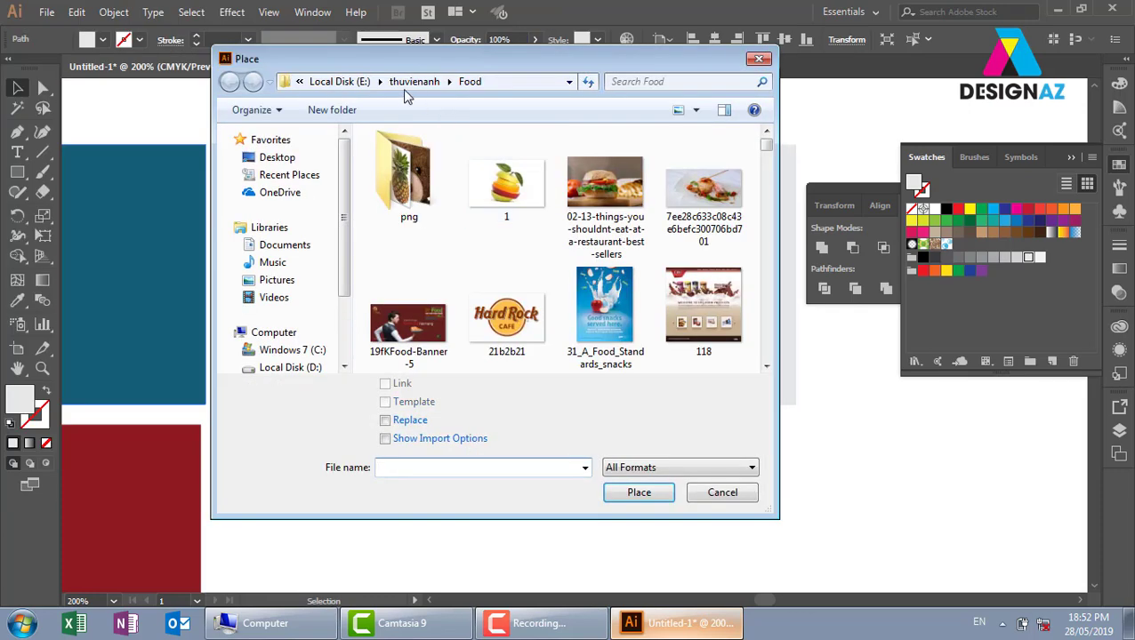
left_click(413, 81)
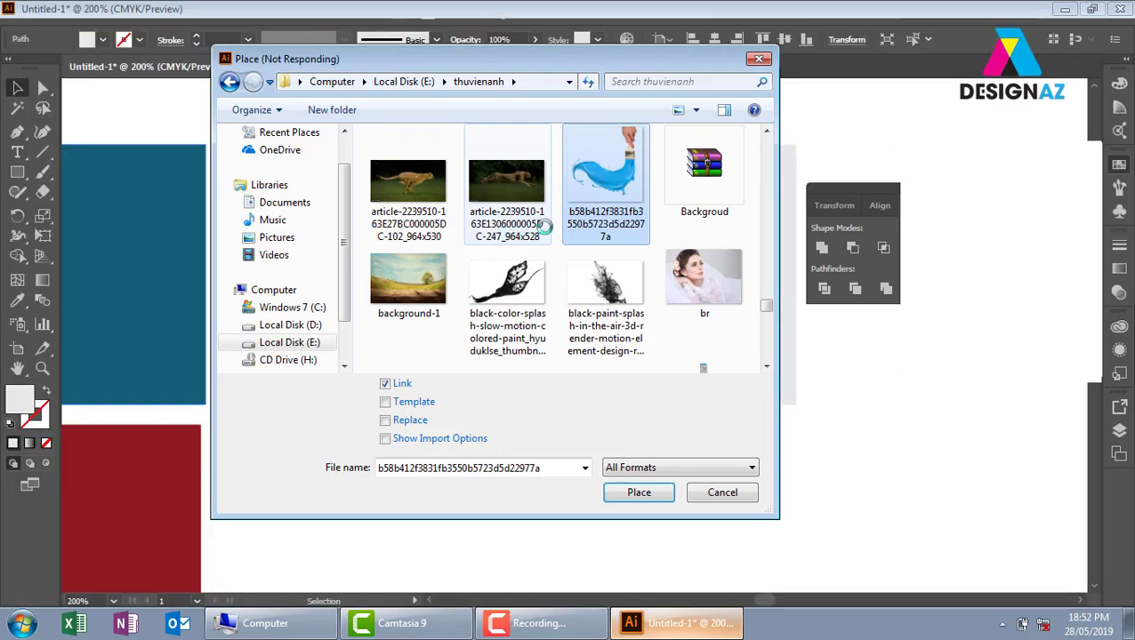
left_click(544, 224)
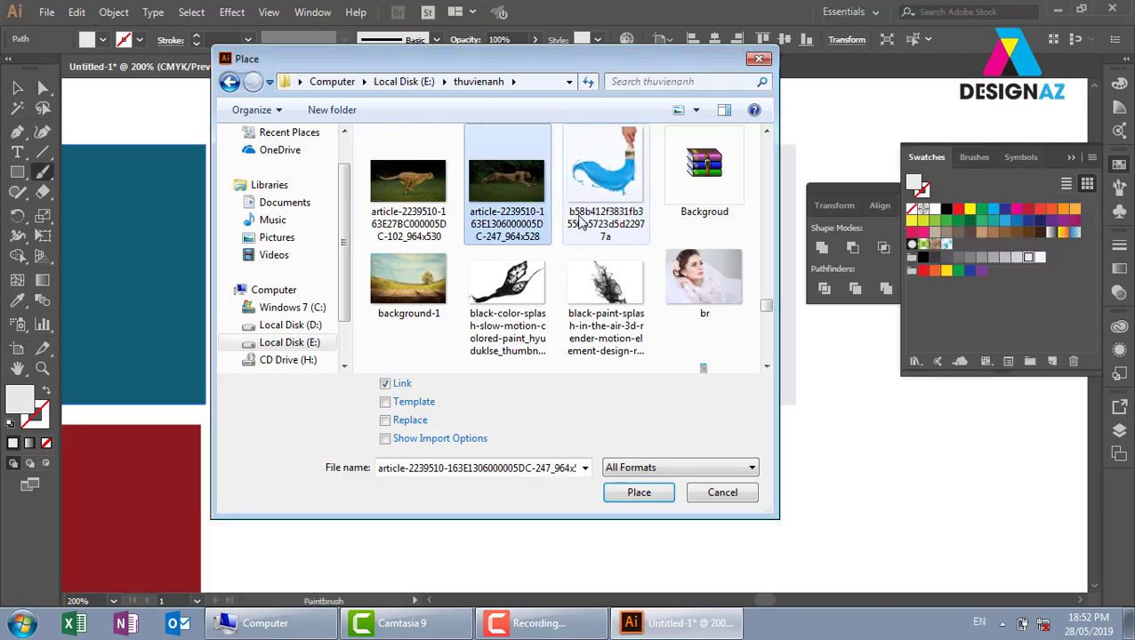
key("Right")
key("Right")
key("Right")
key("Right")
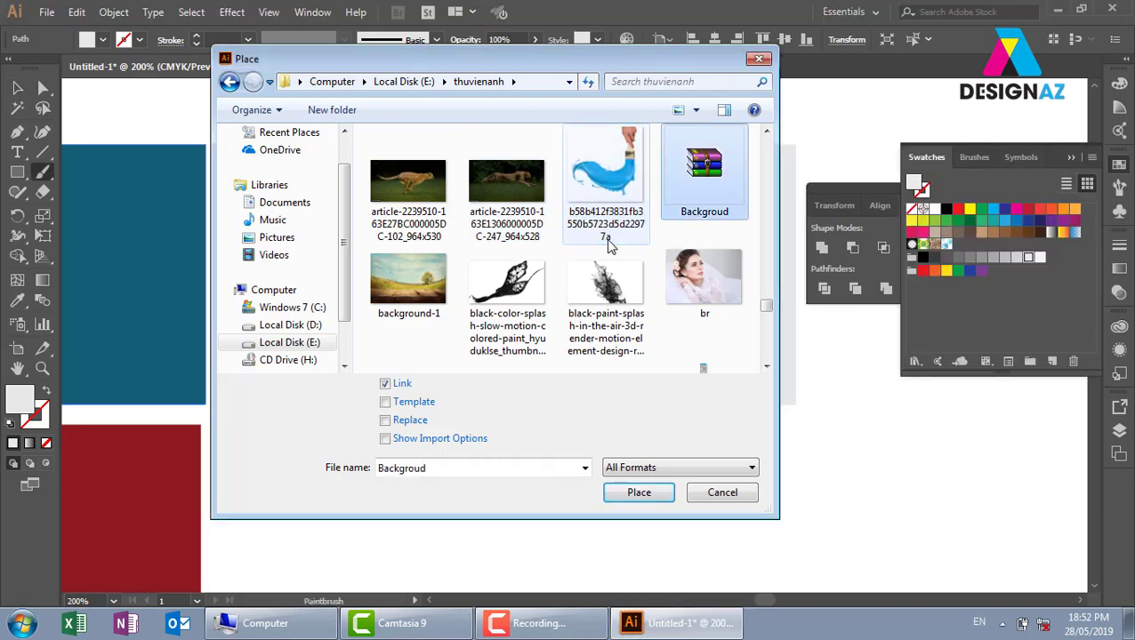
key("Right")
key("Right")
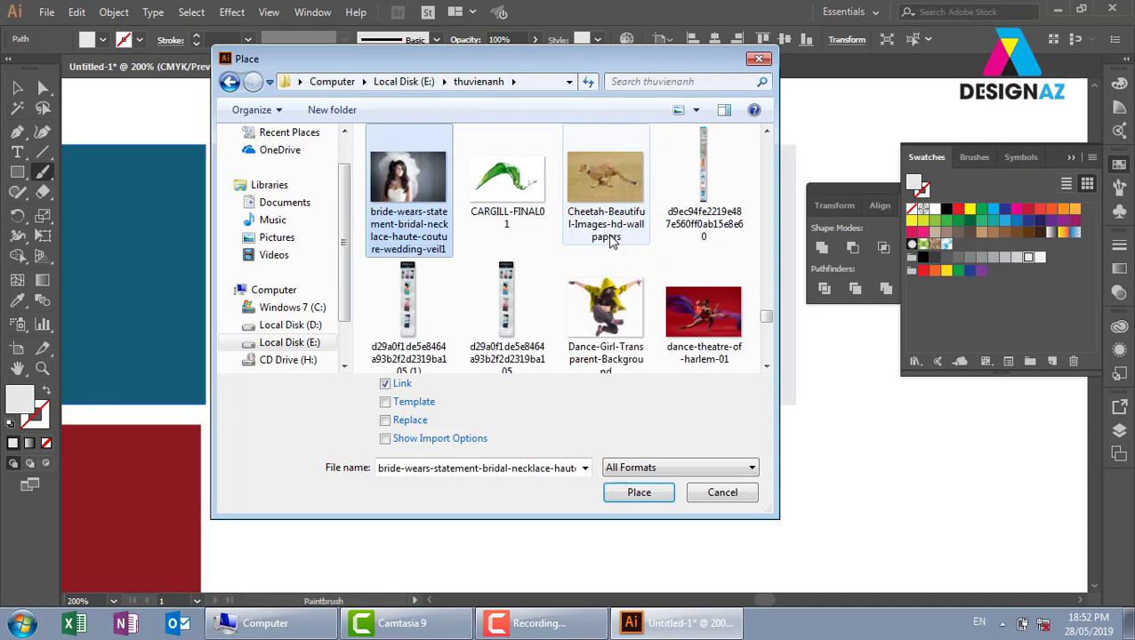
scroll(609, 241, "up", 10)
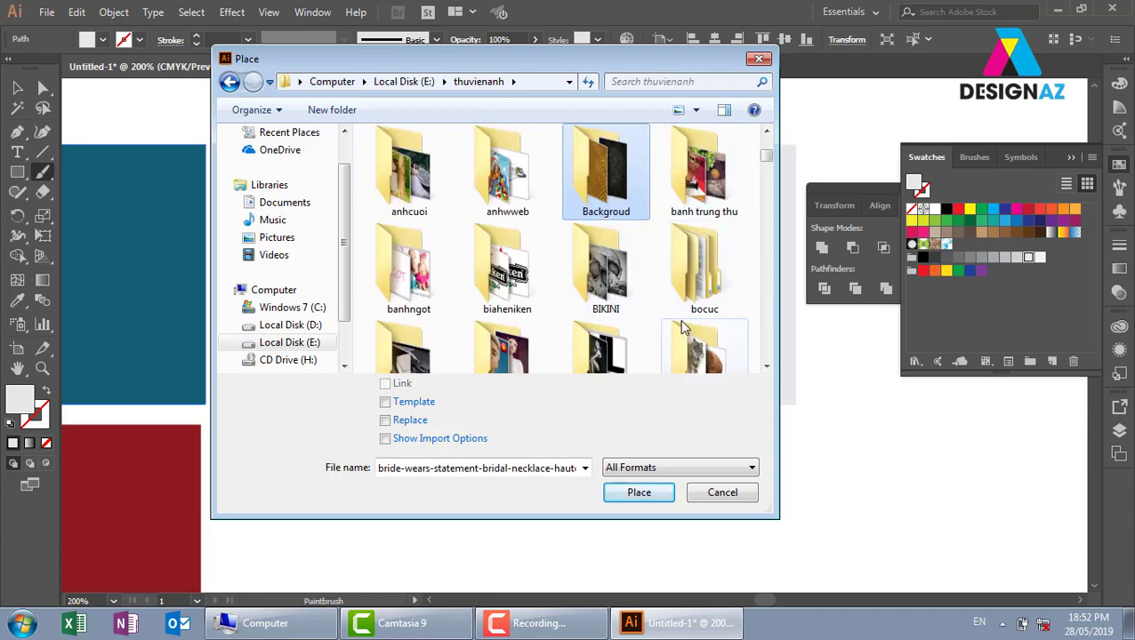
double_click(411, 293)
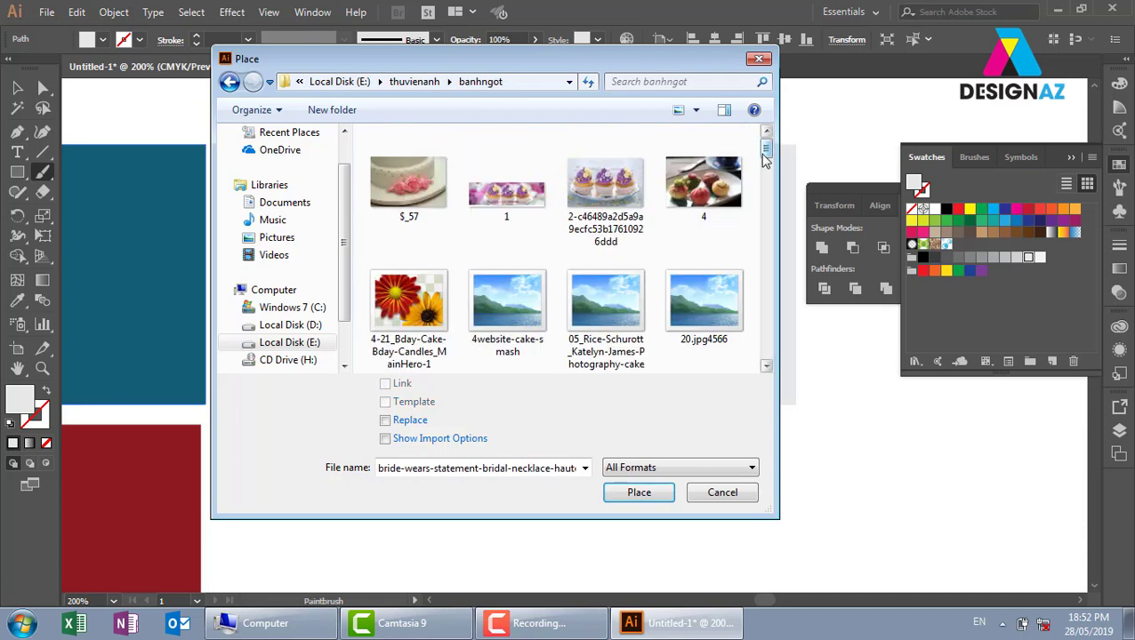
left_click_drag(766, 142, 767, 218)
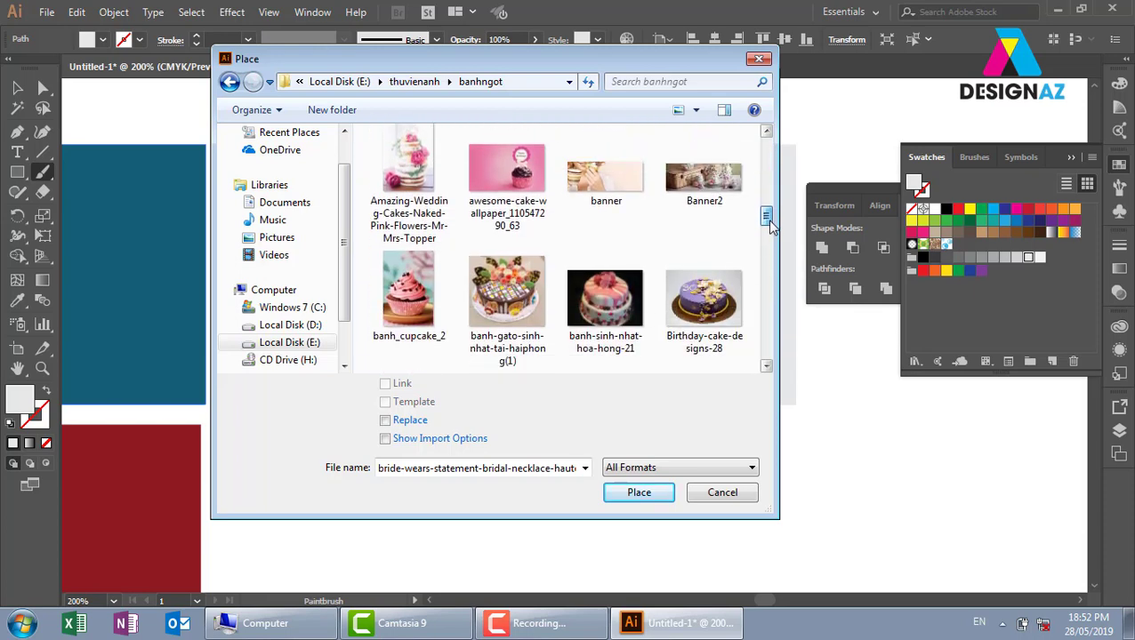
left_click(408, 178)
left_click(656, 497)
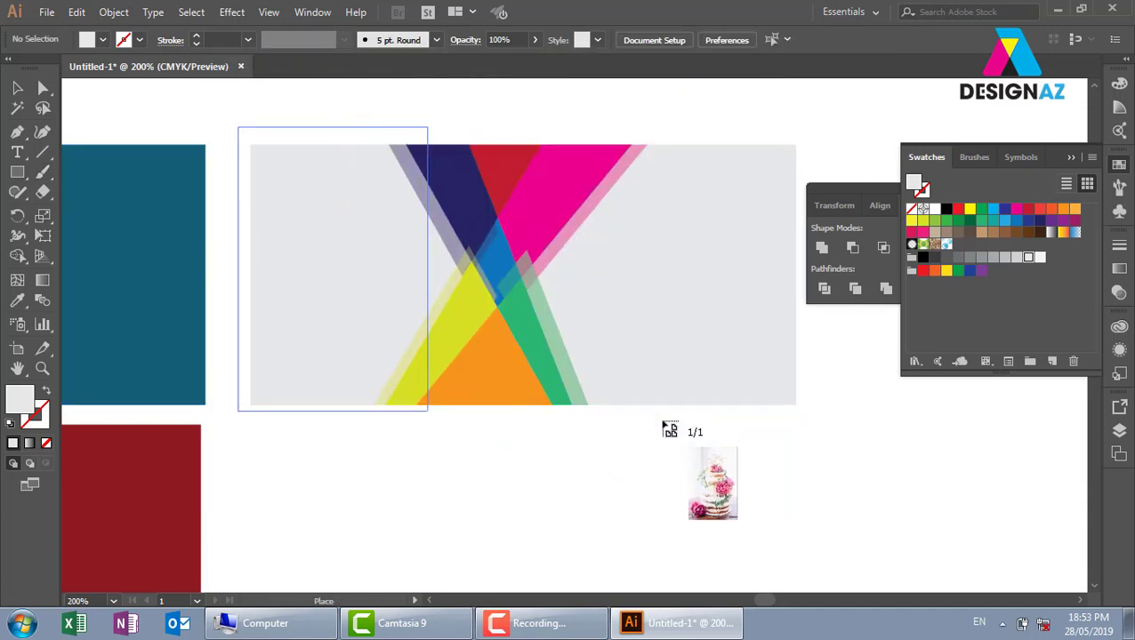
left_click(702, 454)
- Send the cake photo backward, clip it to the grey rectangle, and reposition it inside the mask
key("ctrl+shift+bracketleft")
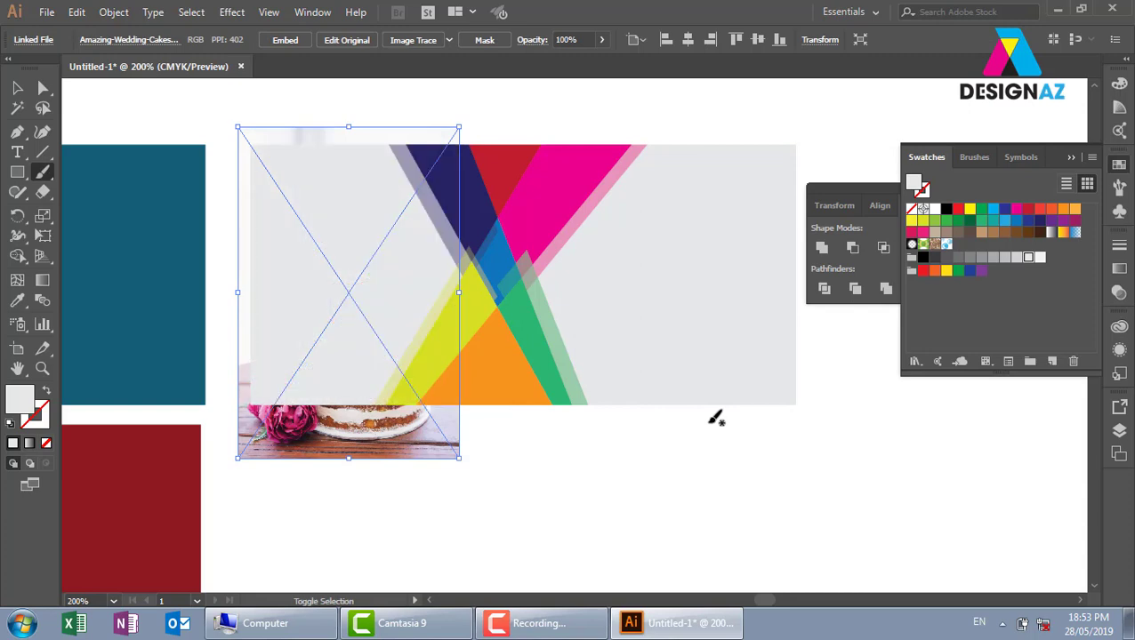
left_click(18, 89)
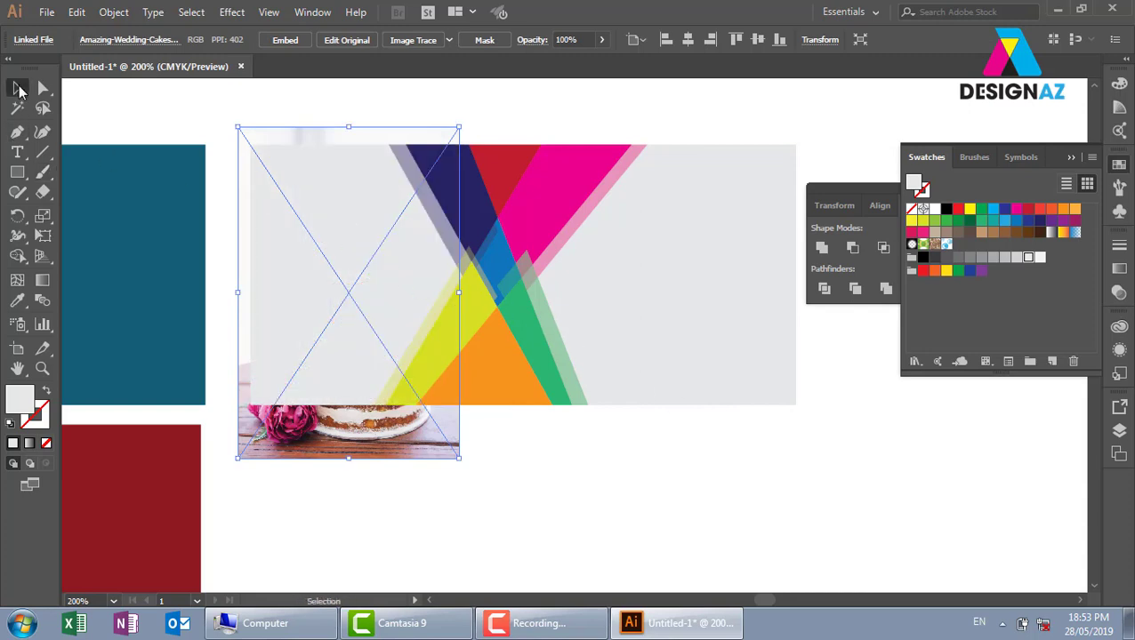
left_click(347, 192, "shift")
key("ctrl+7")
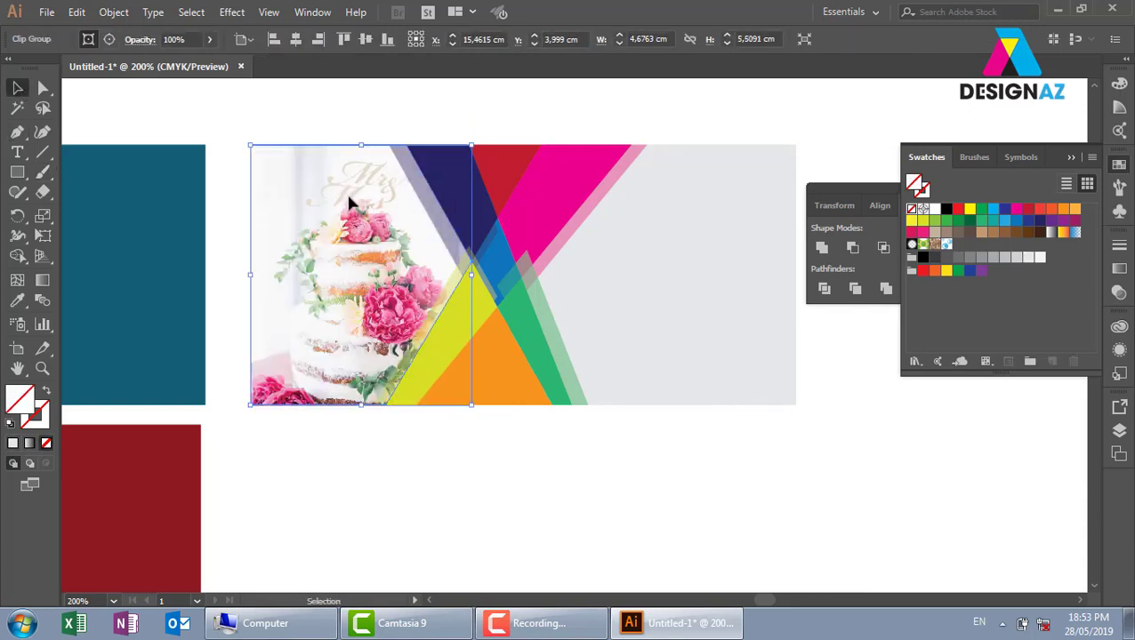
double_click(363, 294)
left_click_drag(362, 294, 362, 256)
double_click(679, 139)
- Pan and zoom the view onto the space below the cake banner
key("space")
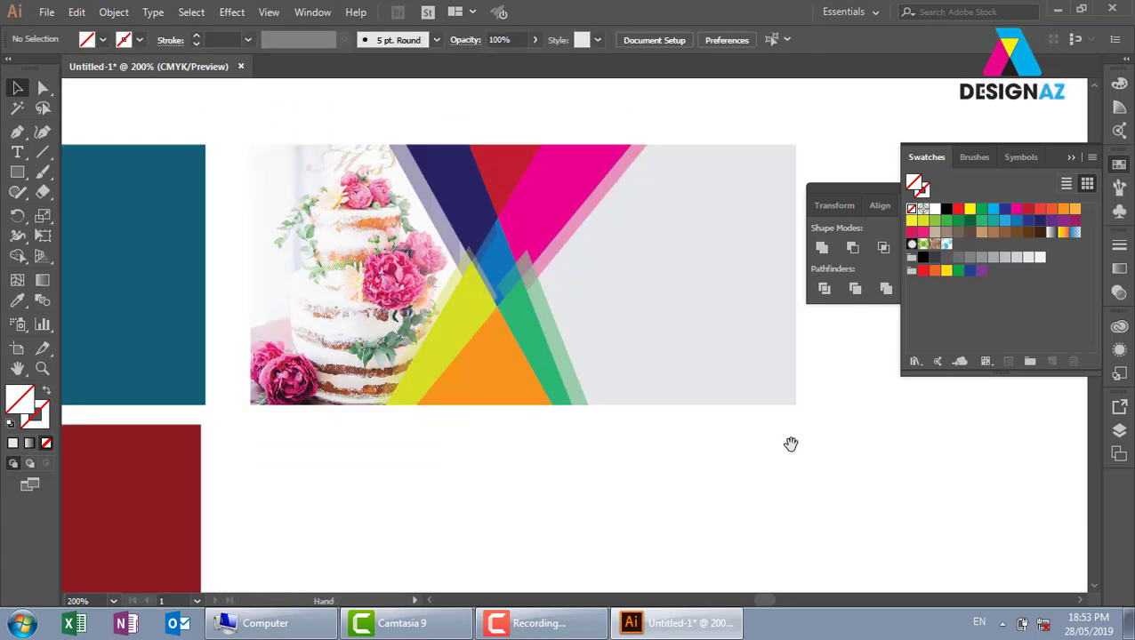
left_click_drag(790, 446, 649, 423)
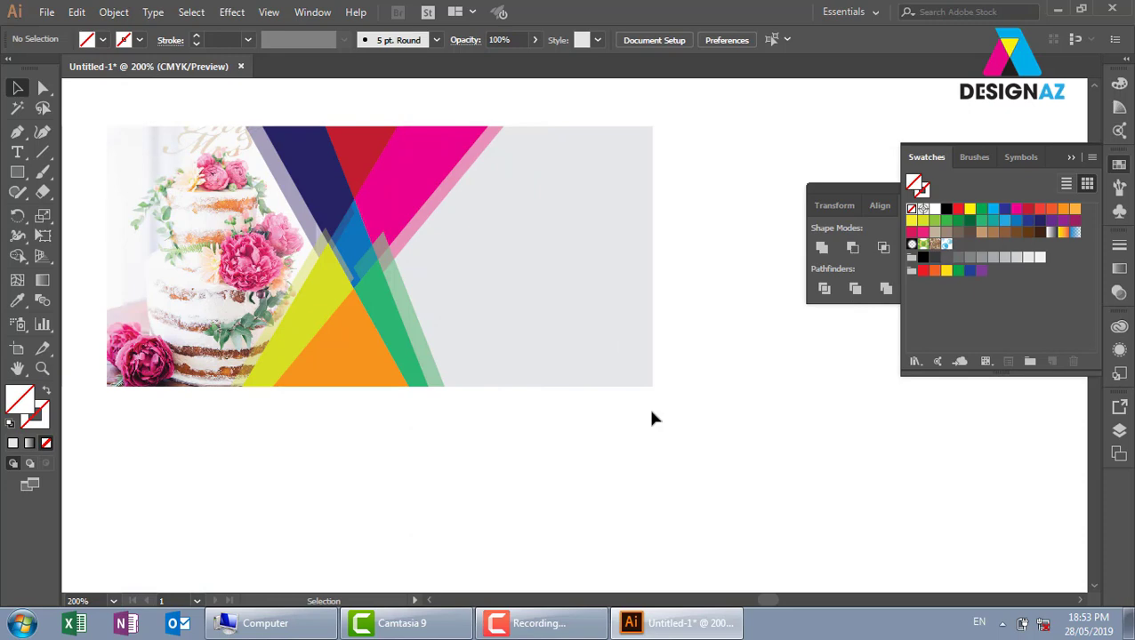
key("ctrl+minus")
key("ctrl+minus")
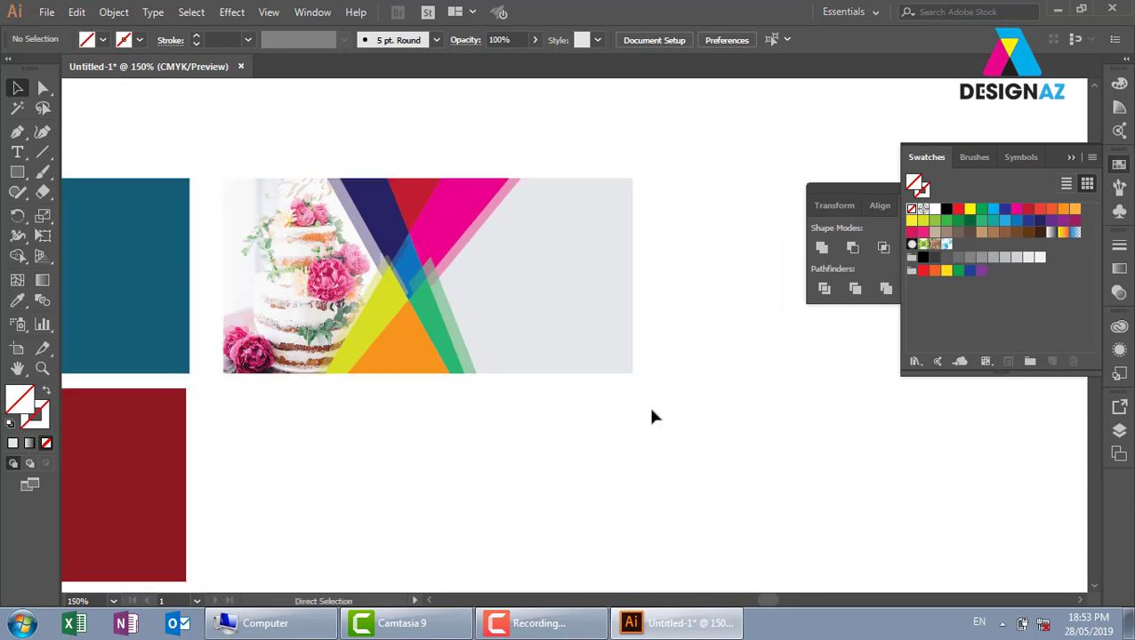
scroll(556, 425, "down", 2)
key("z")
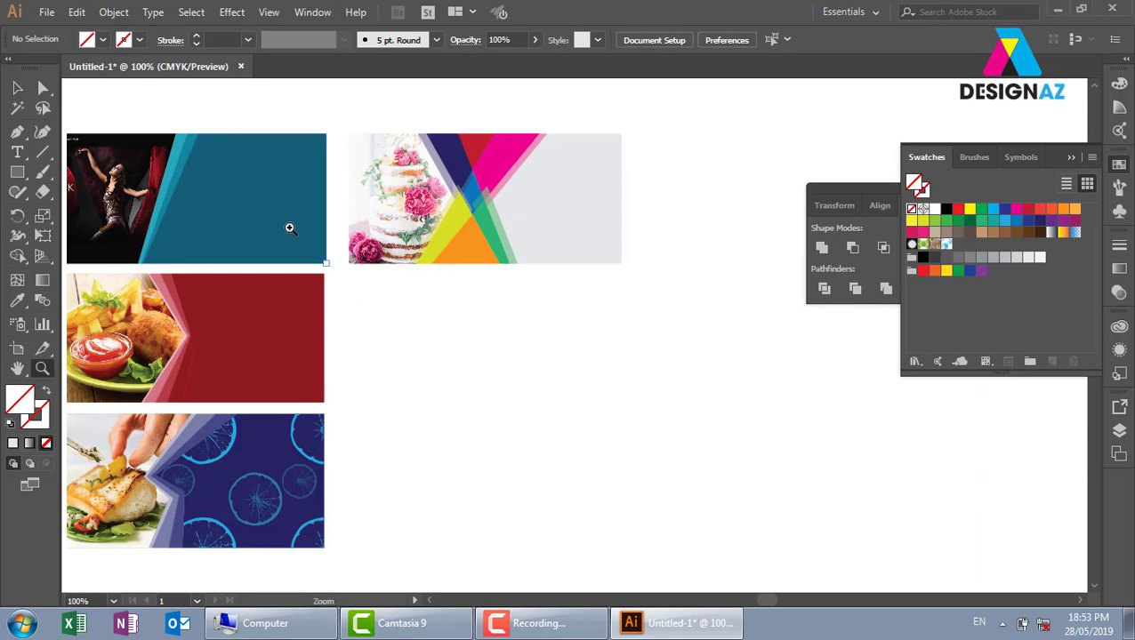
left_click_drag(277, 212, 850, 478)
- Draw a new brown-filled rectangle below the cake banner
key("m")
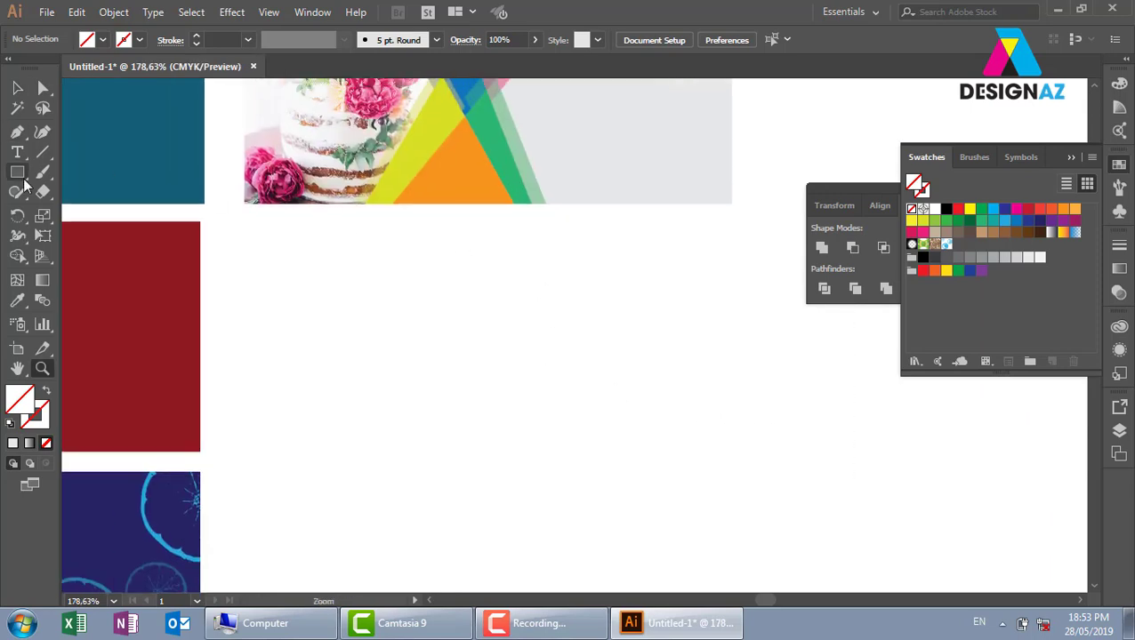
left_click_drag(245, 223, 731, 451)
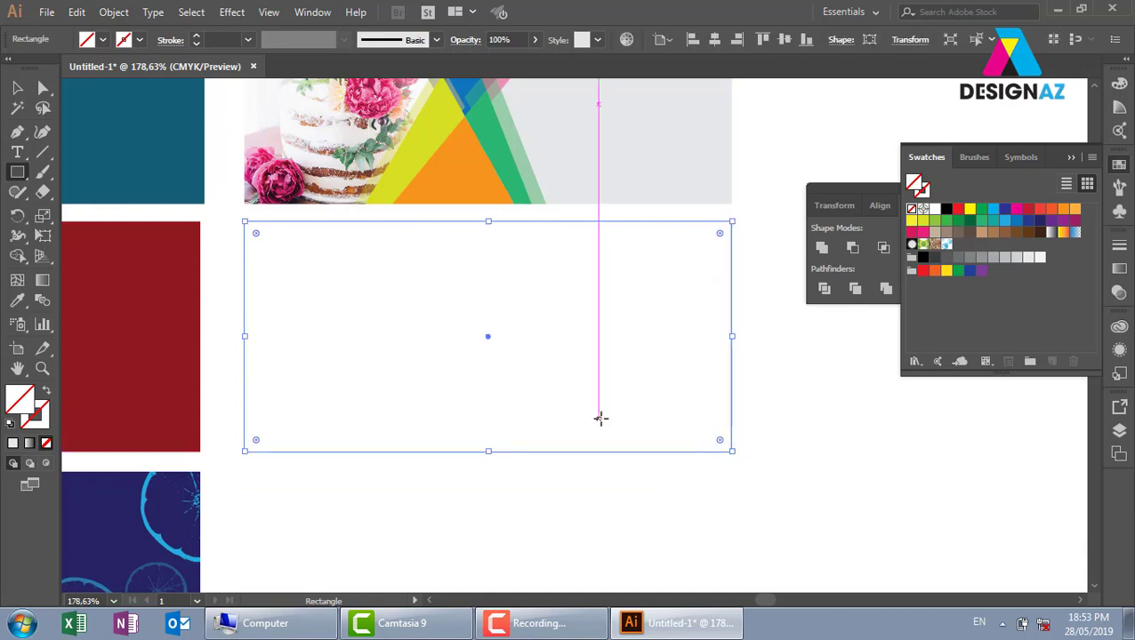
left_click(992, 234)
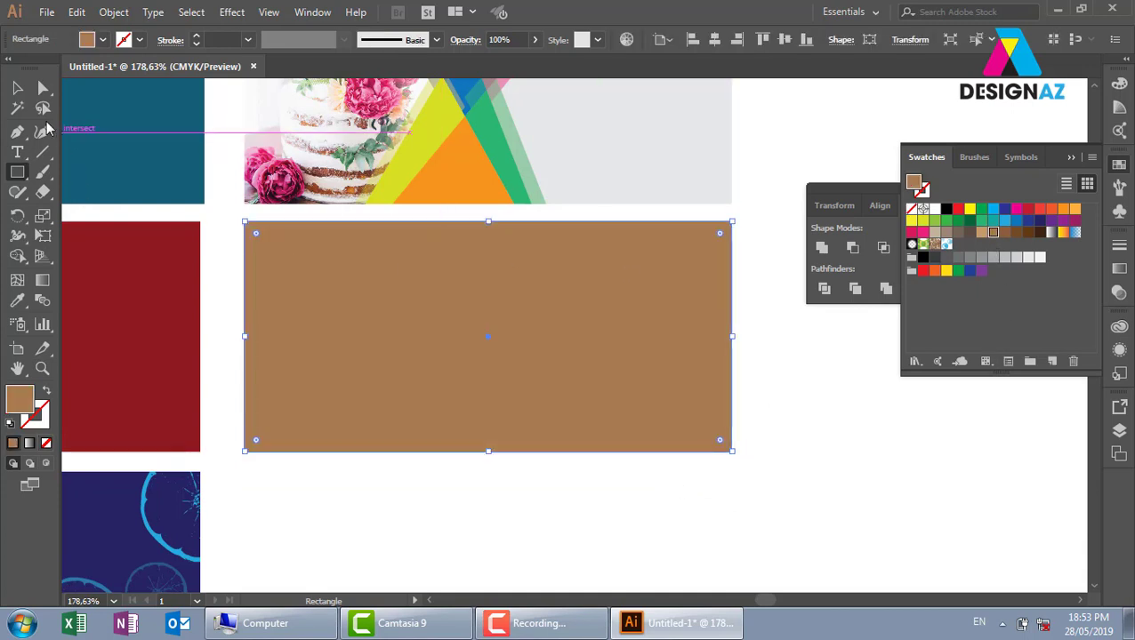
- Draw two long crossing straight lines over the rectangle, with black stroke and no fill
left_click(17, 131)
left_click(300, 214)
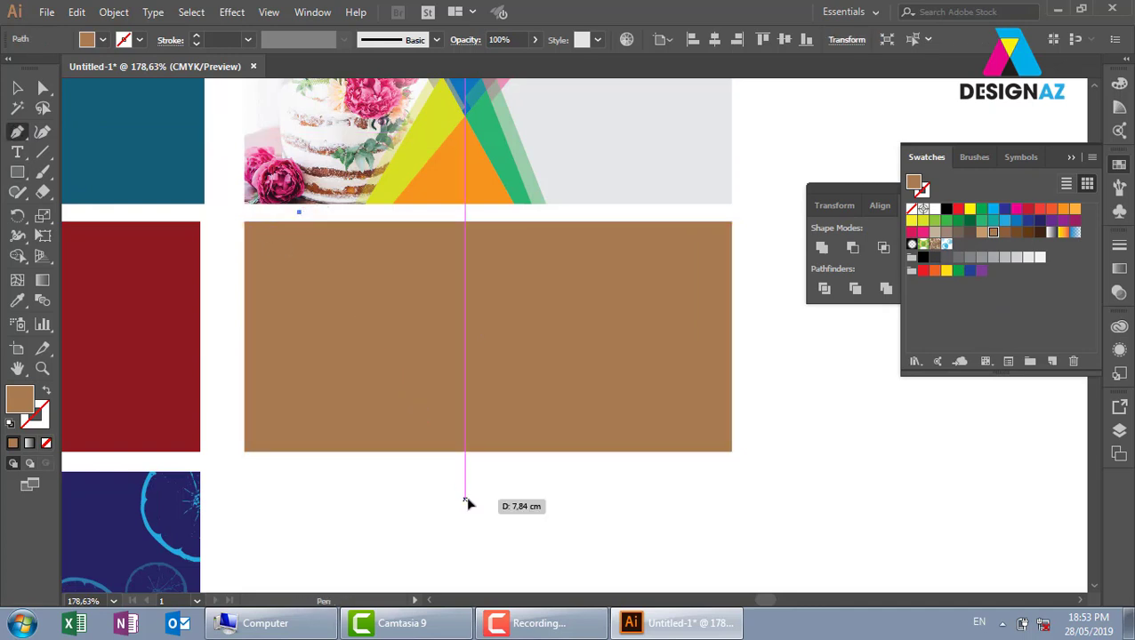
left_click(464, 498)
key("d")
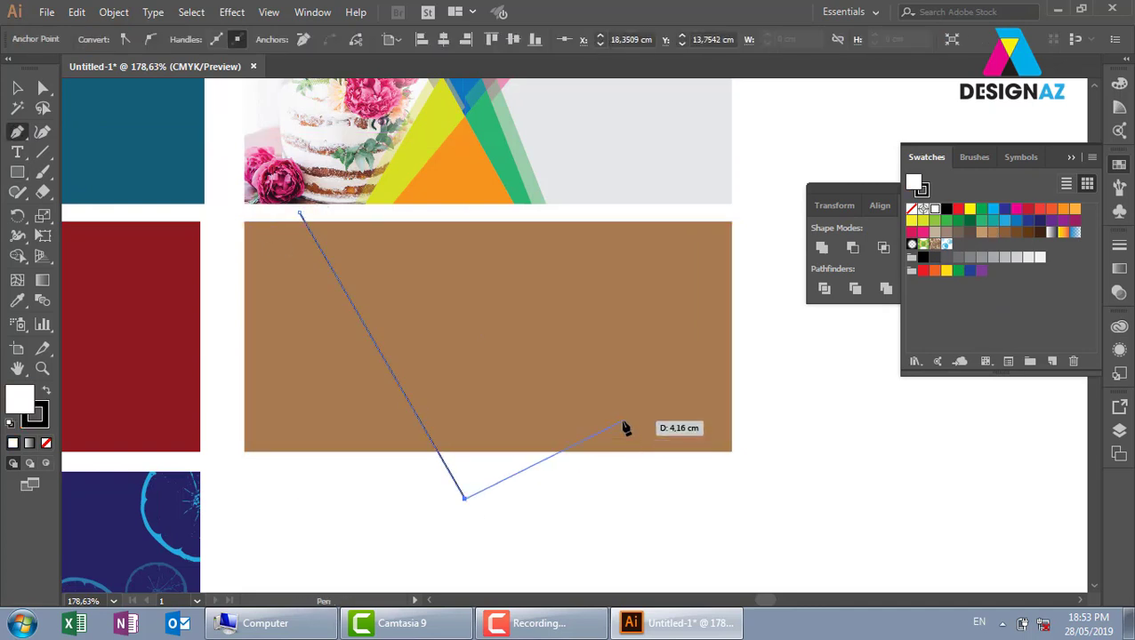
key("/")
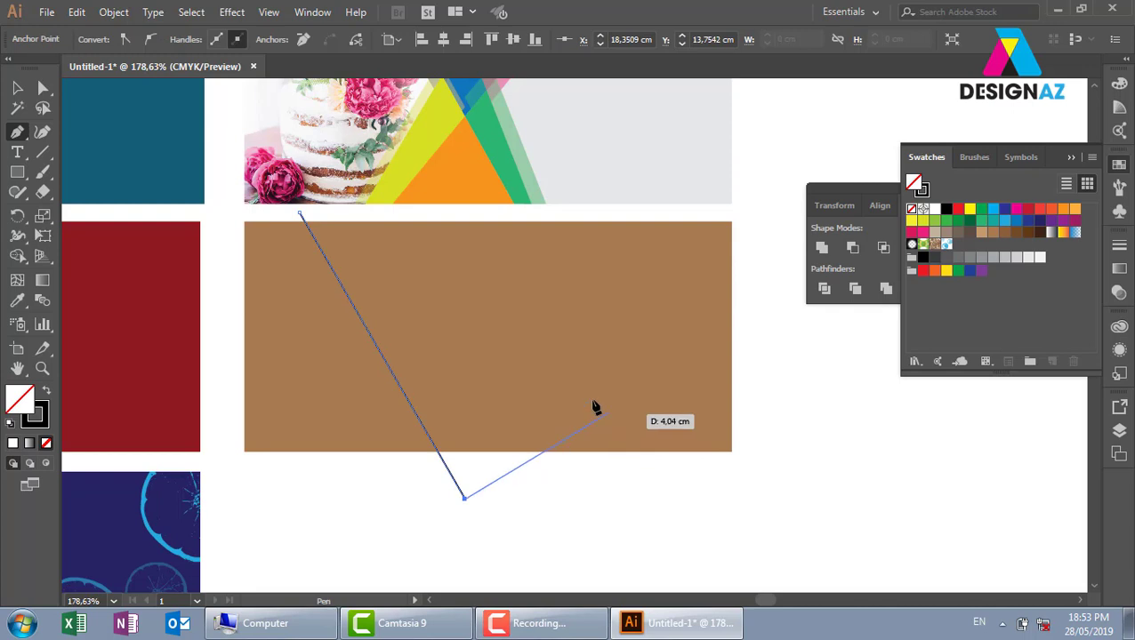
key("Escape")
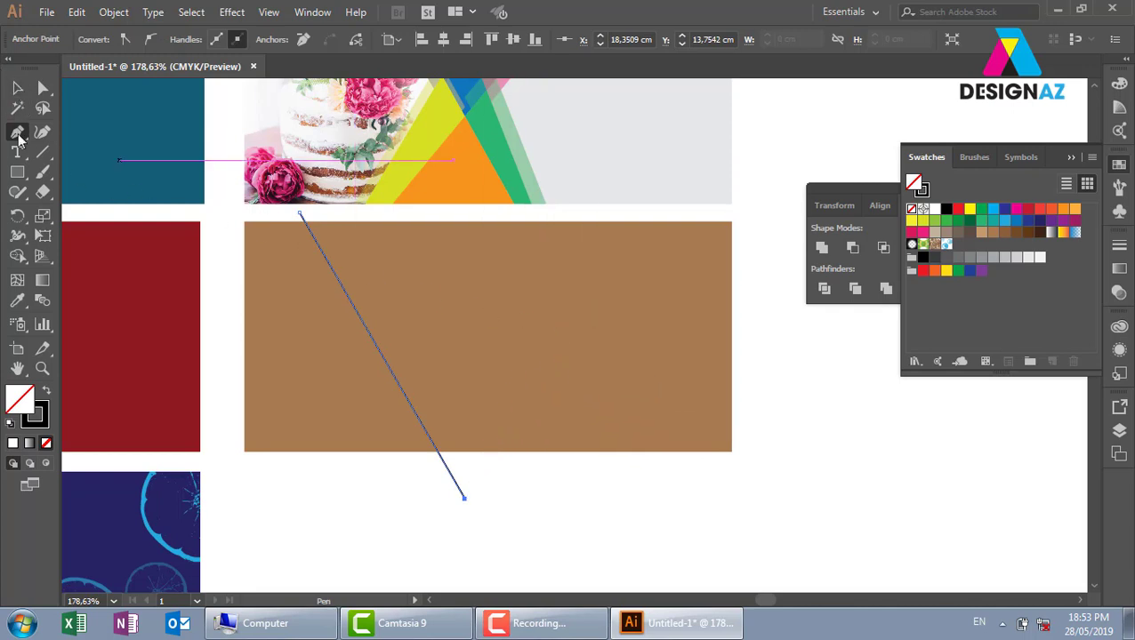
left_click(771, 202)
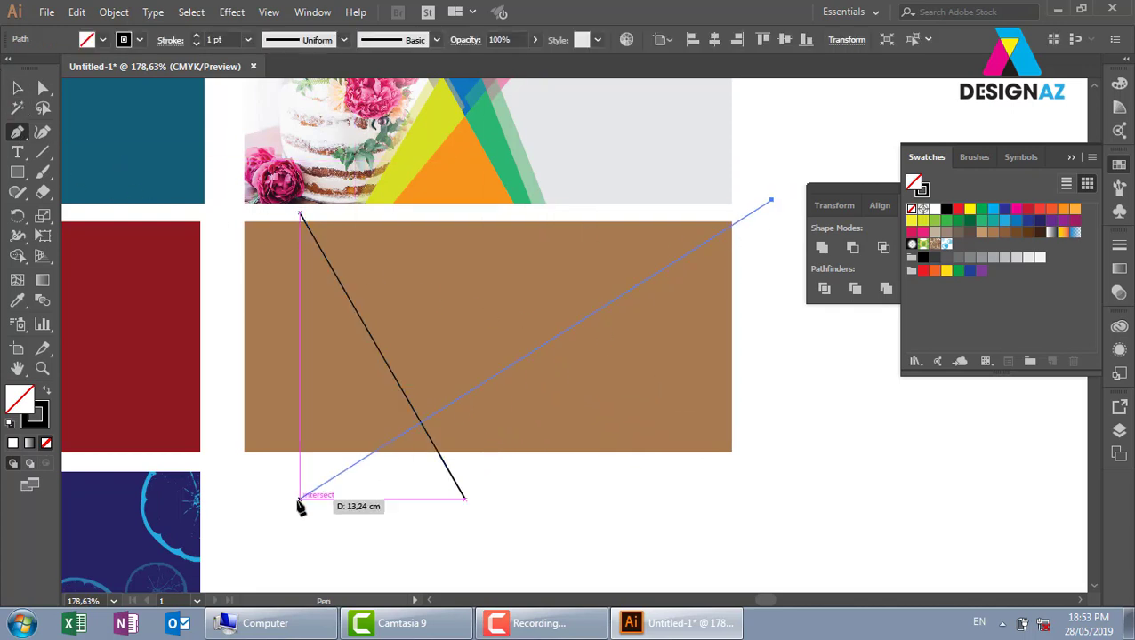
left_click(299, 497)
key("Escape")
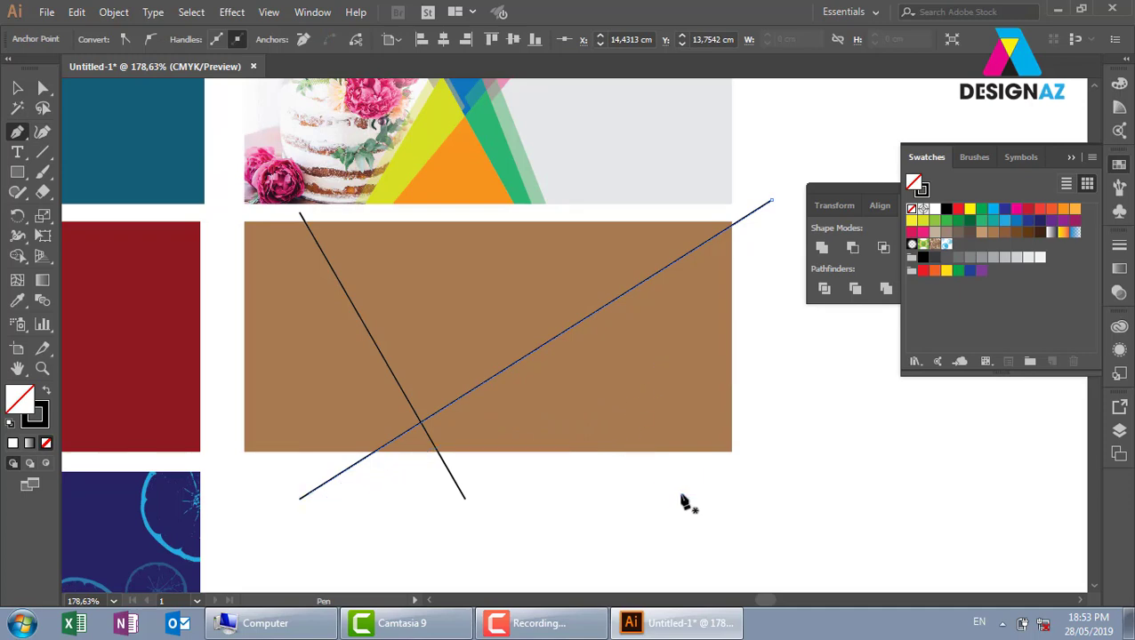
- Add four more lines across the rectangle, then marquee-select all six lines with the rectangle
left_click(682, 498)
left_click(331, 174)
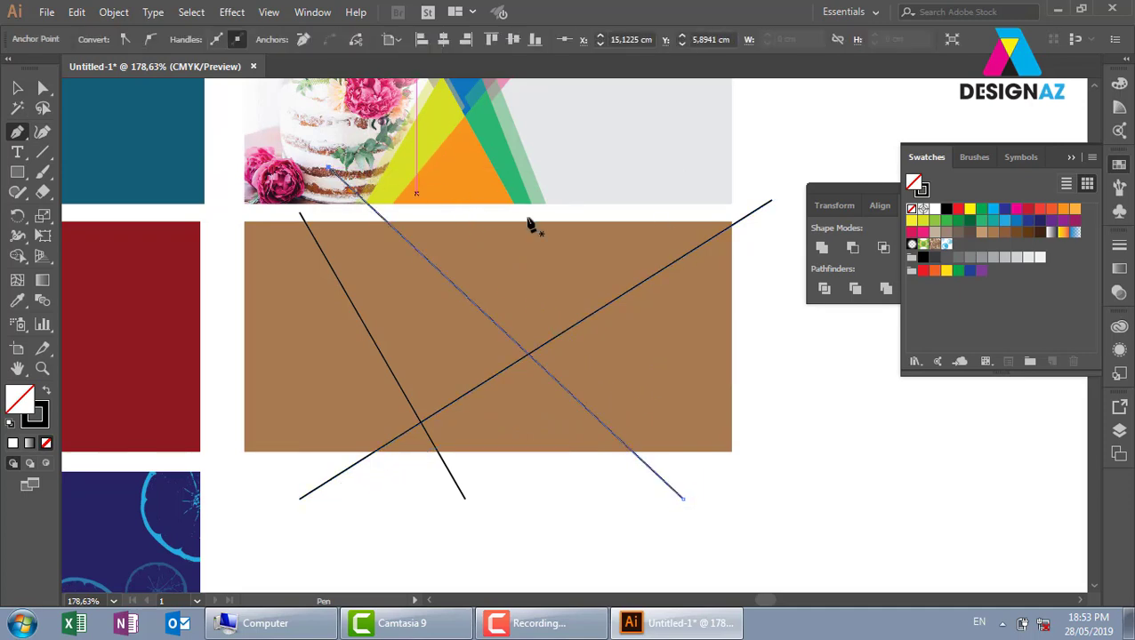
left_click(598, 140)
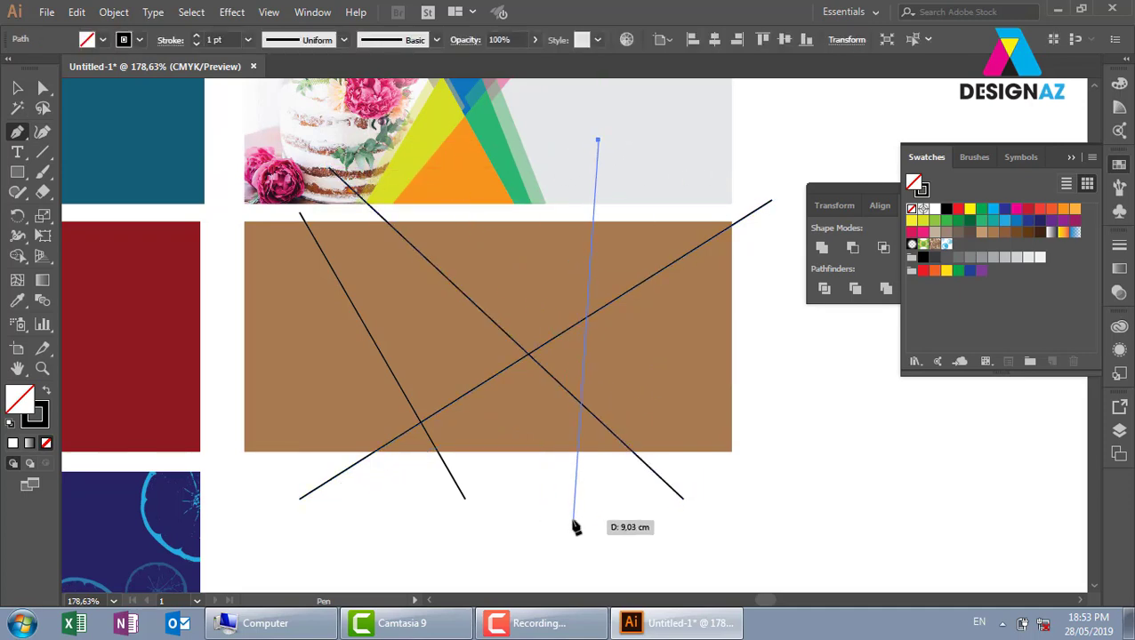
left_click(572, 519)
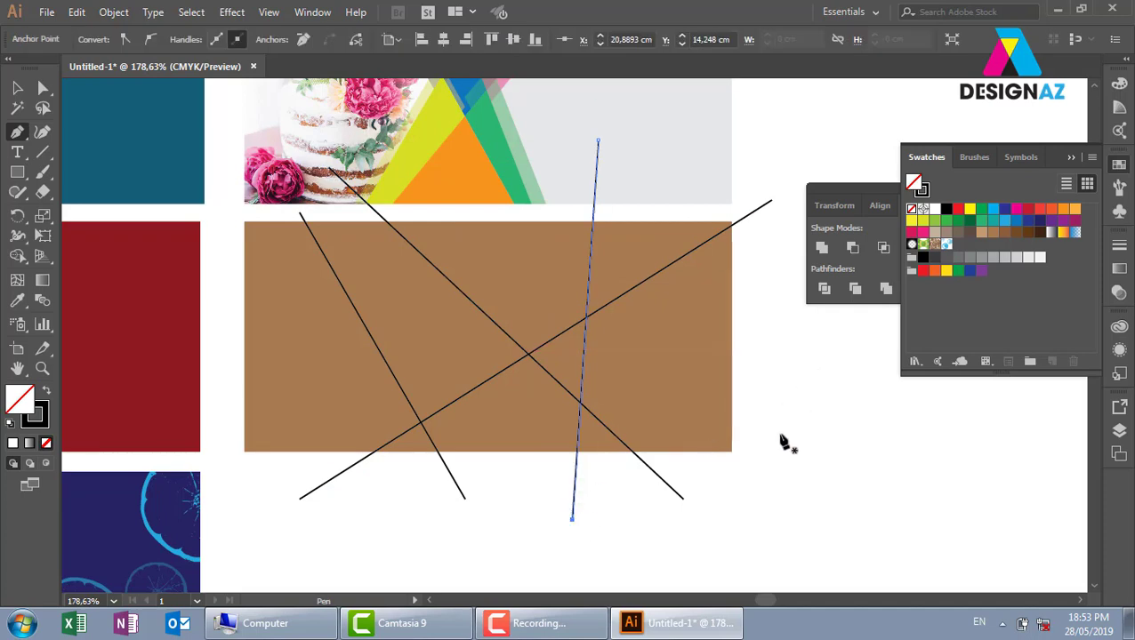
key("Escape")
left_click(780, 441)
left_click(443, 166)
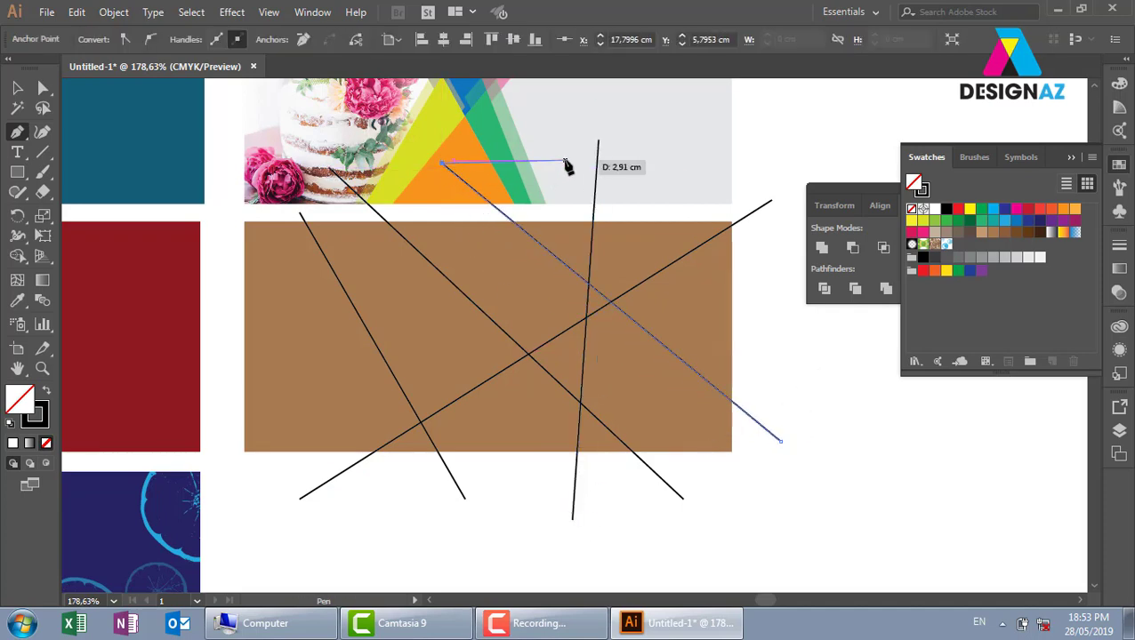
key("Escape")
left_click(207, 398)
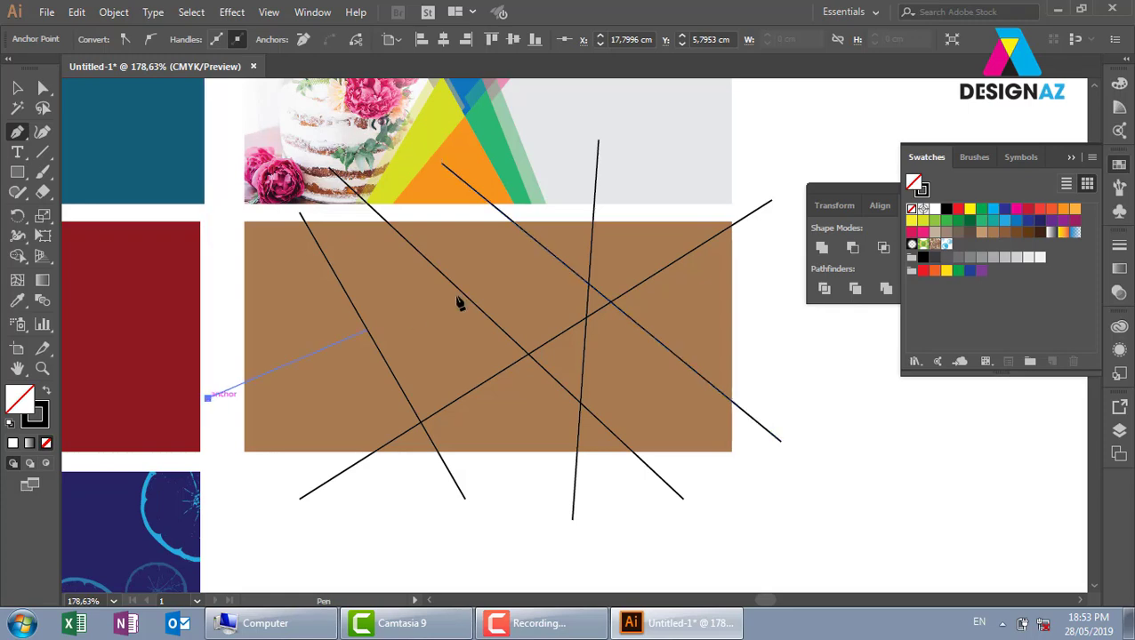
left_click(577, 208)
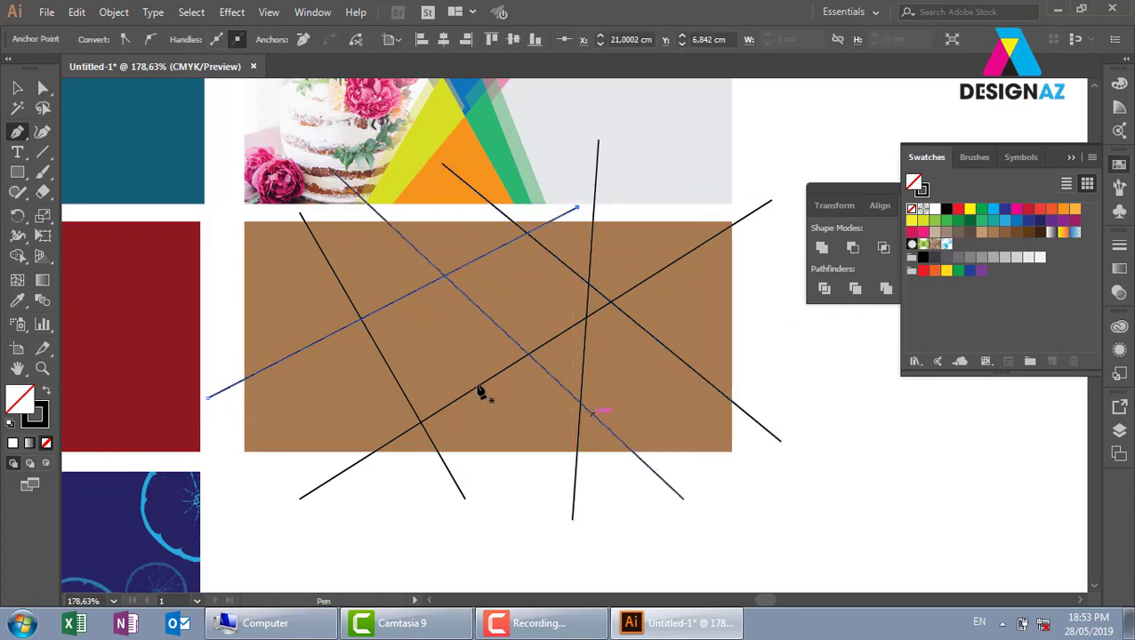
left_click(18, 89)
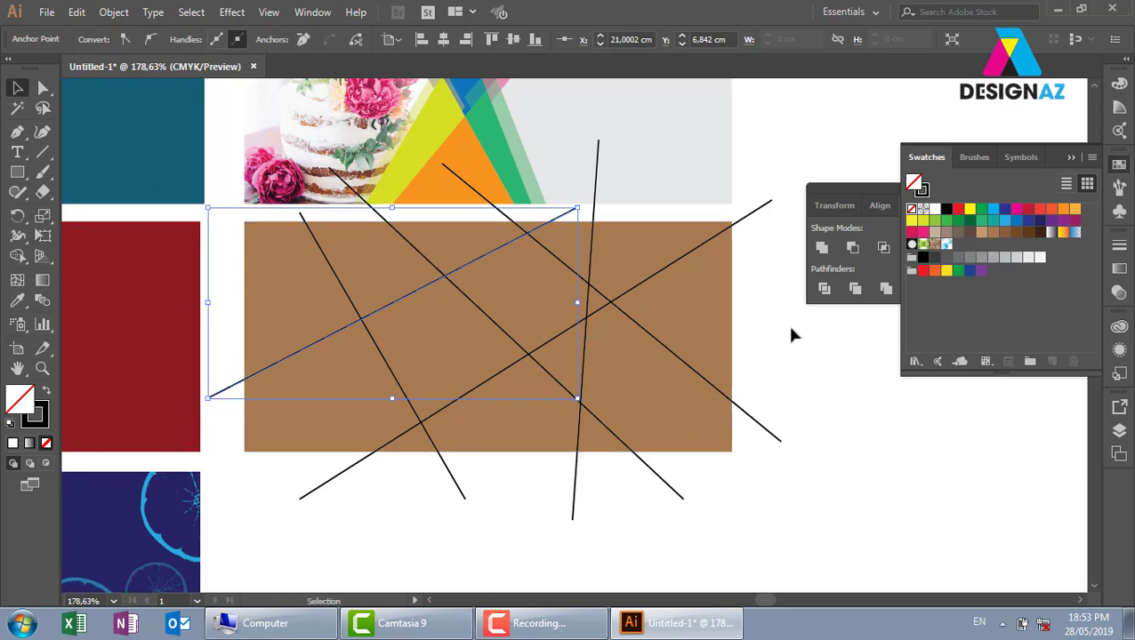
left_click_drag(759, 347, 296, 423)
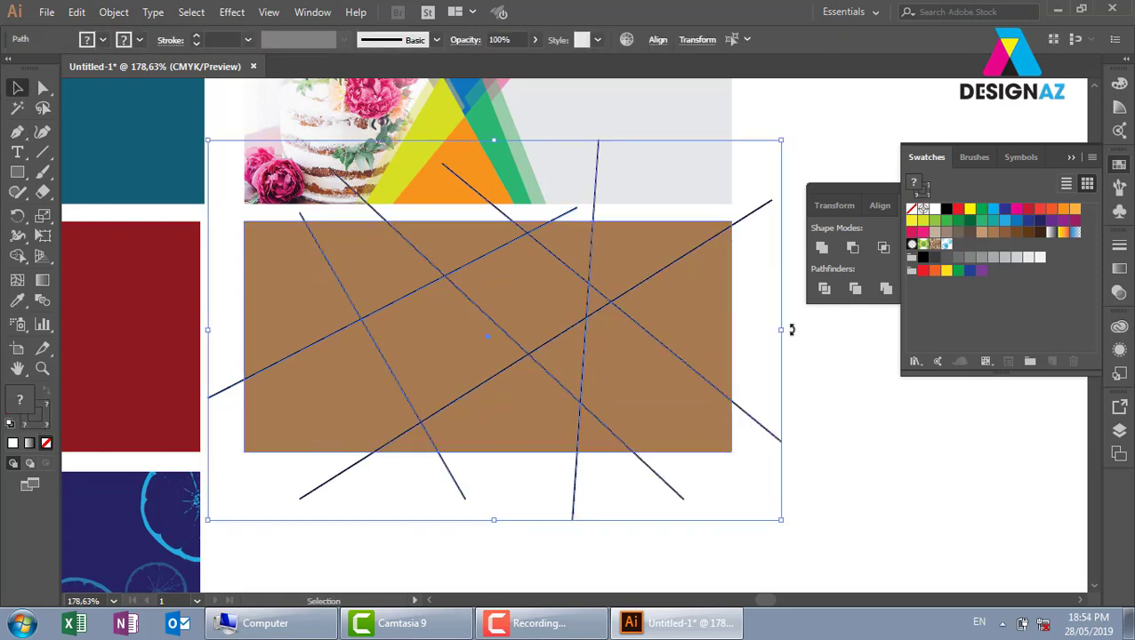
- Apply Pathfinder Divide to the lines and rectangle, and fill the pieces with the White-Black gradient swatch
left_click(824, 291)
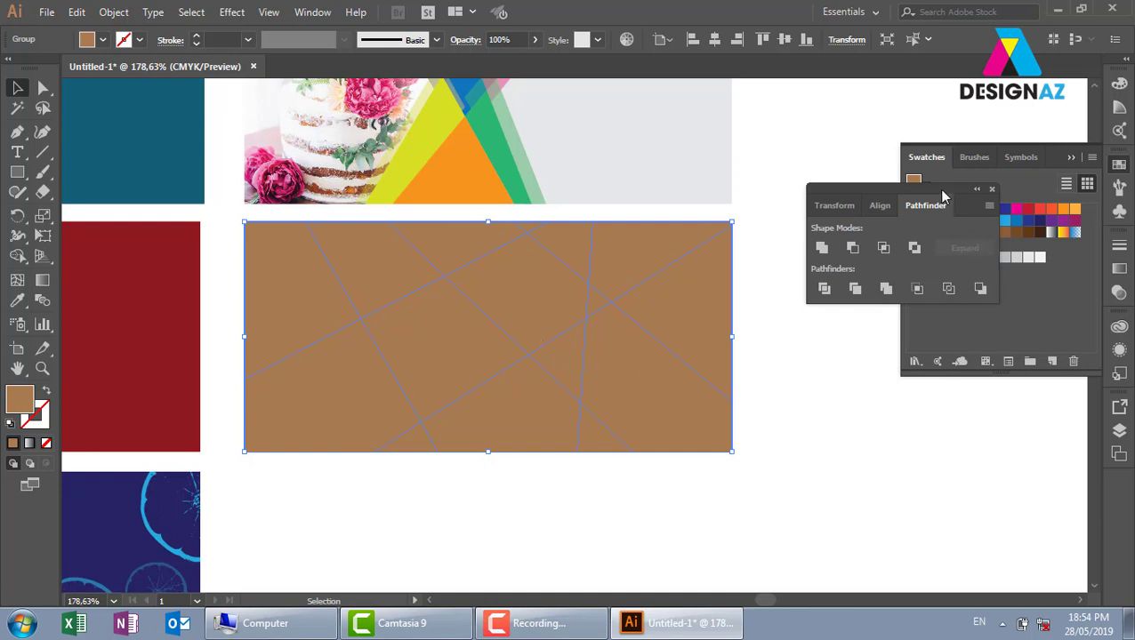
left_click_drag(942, 192, 980, 416)
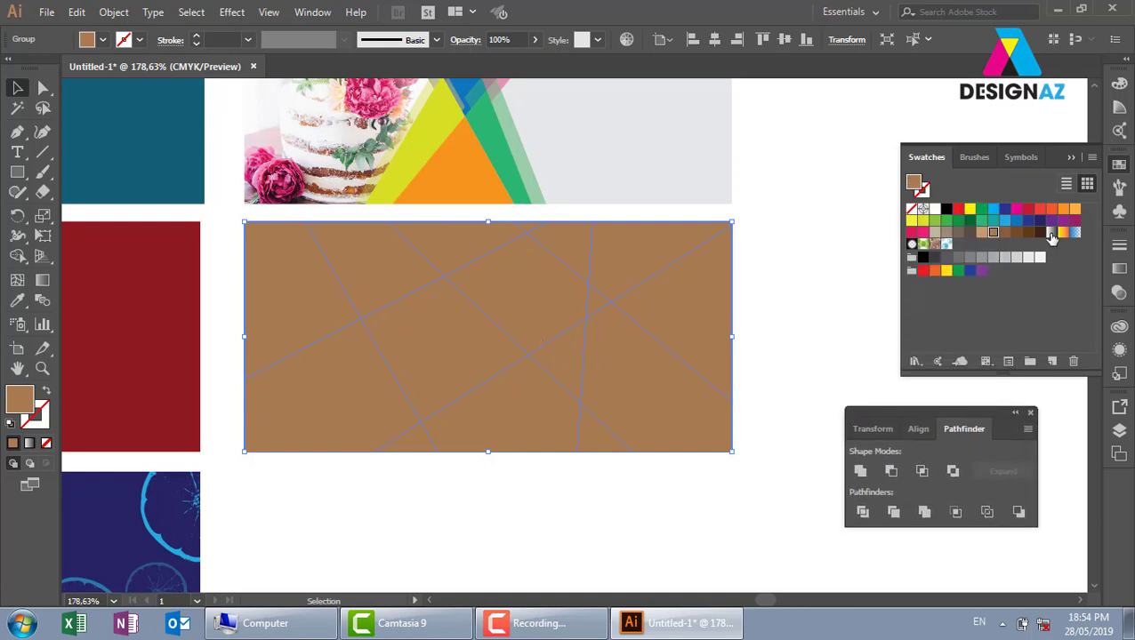
left_click(1051, 233)
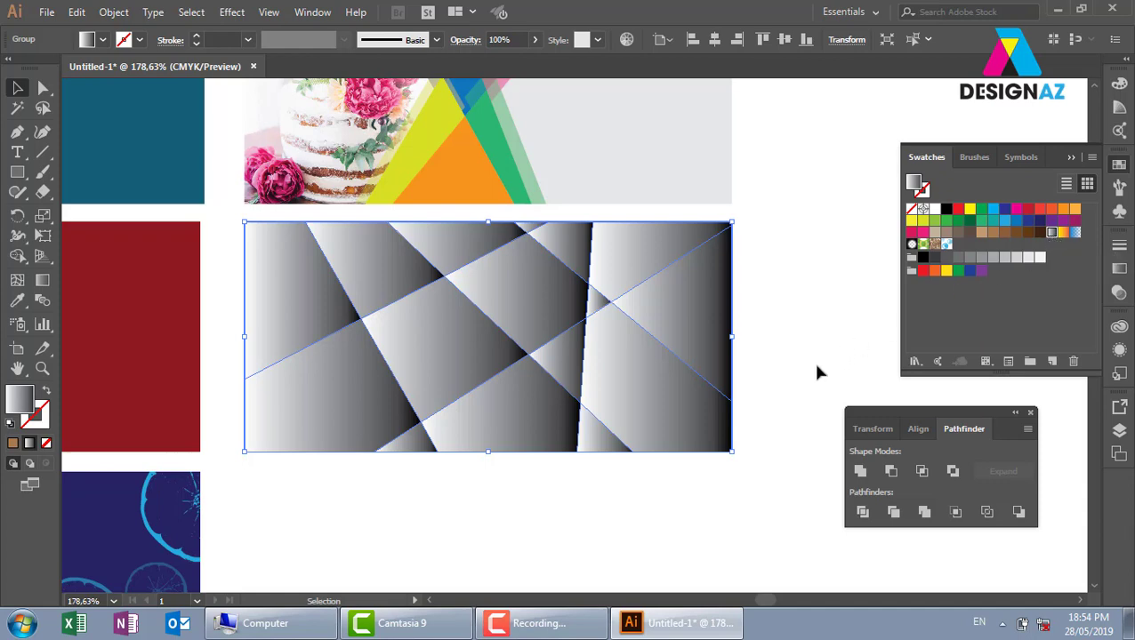
left_click(806, 318)
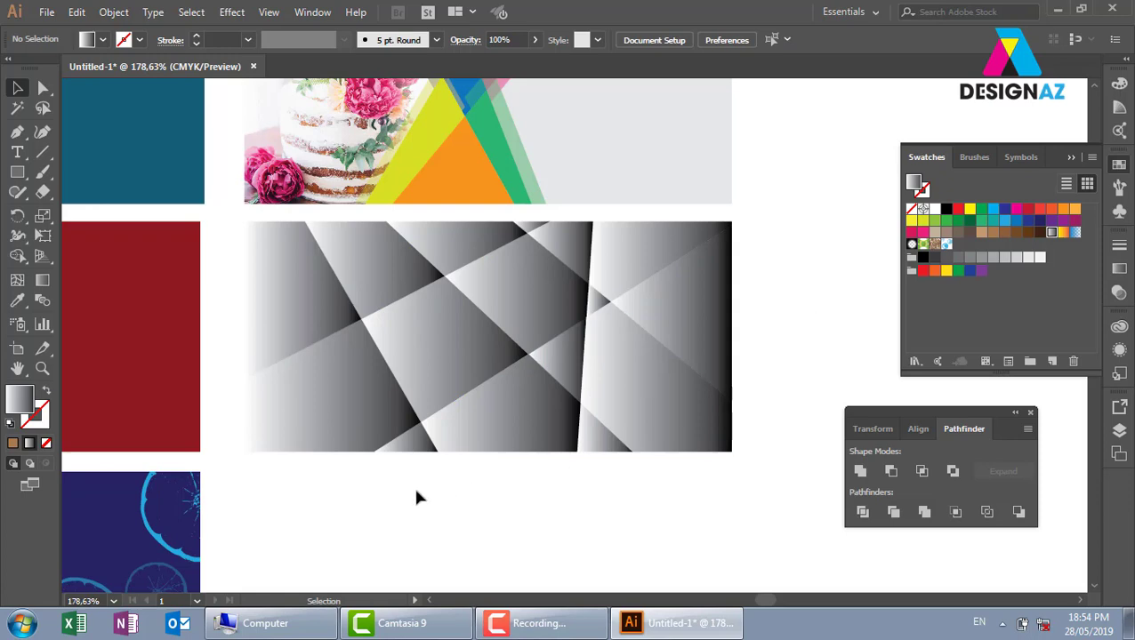
left_click_drag(259, 489, 816, 241)
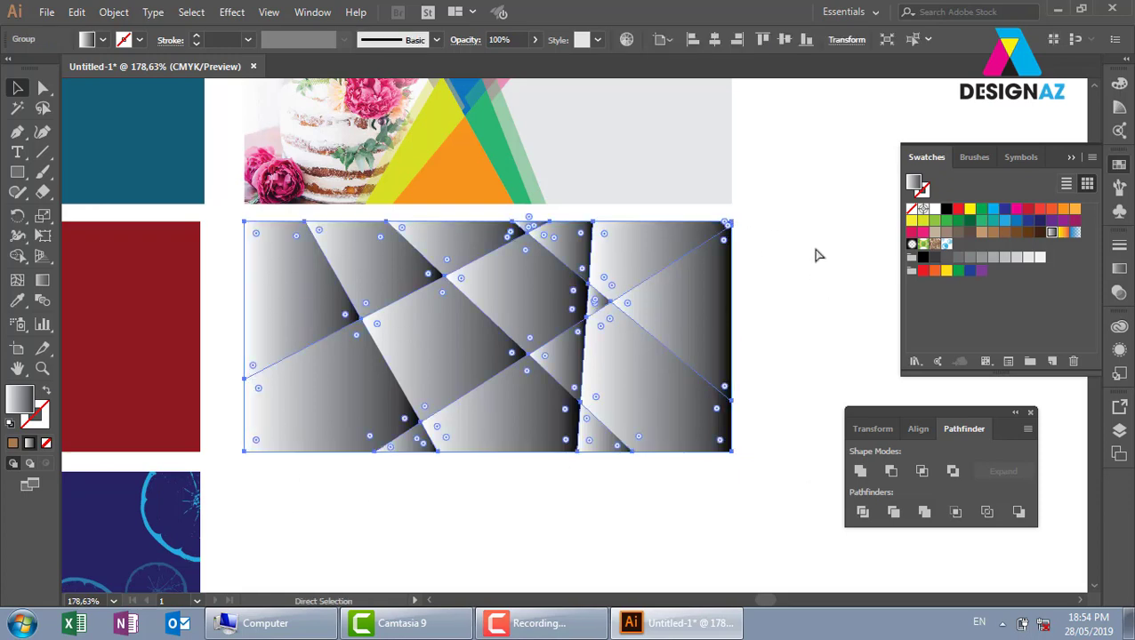
- Draw a rectangle matching the gradient pieces and fill it dark magenta
left_click(790, 247)
key("m")
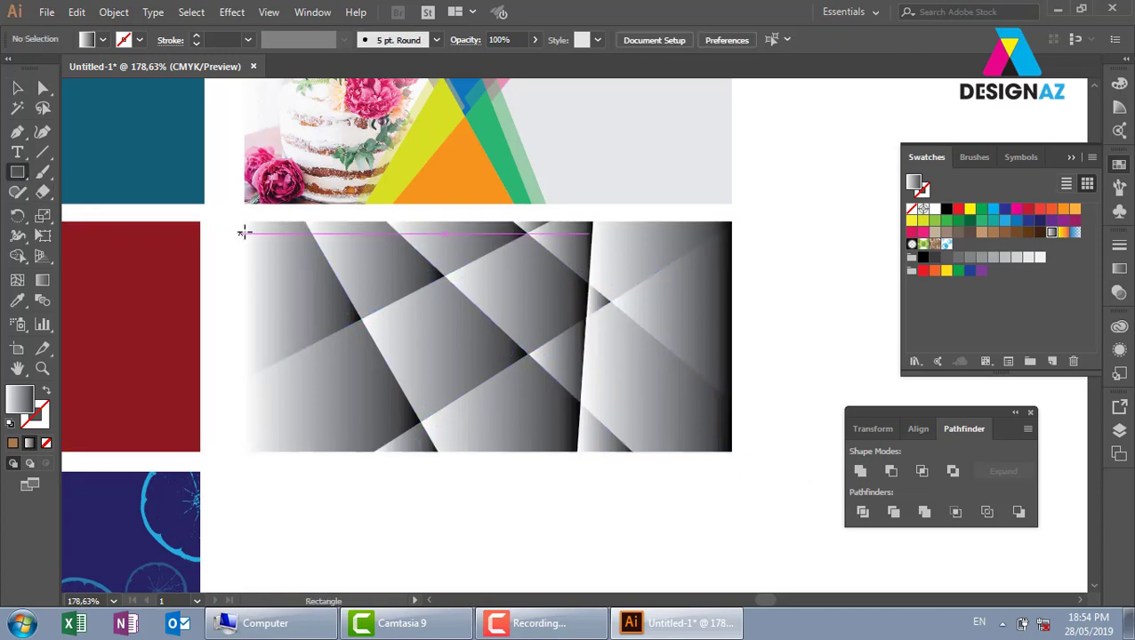
mouse_move(242, 222)
left_mouse_down()
mouse_move(292, 278)
mouse_move(722, 436)
mouse_move(731, 452)
left_mouse_up()
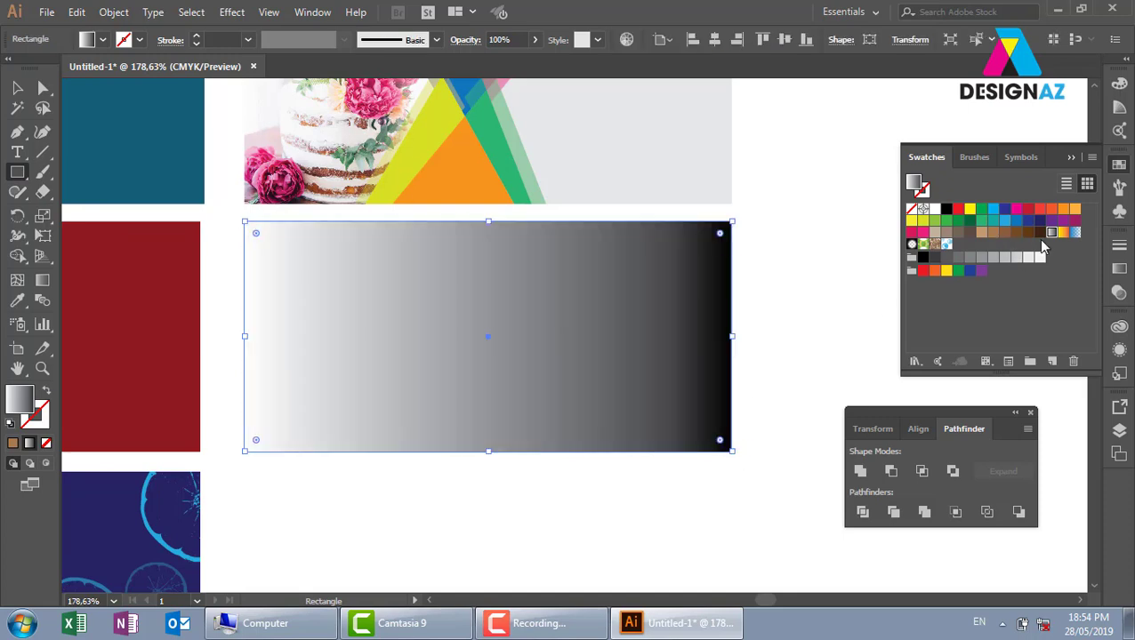
double_click(25, 405)
left_click(790, 163)
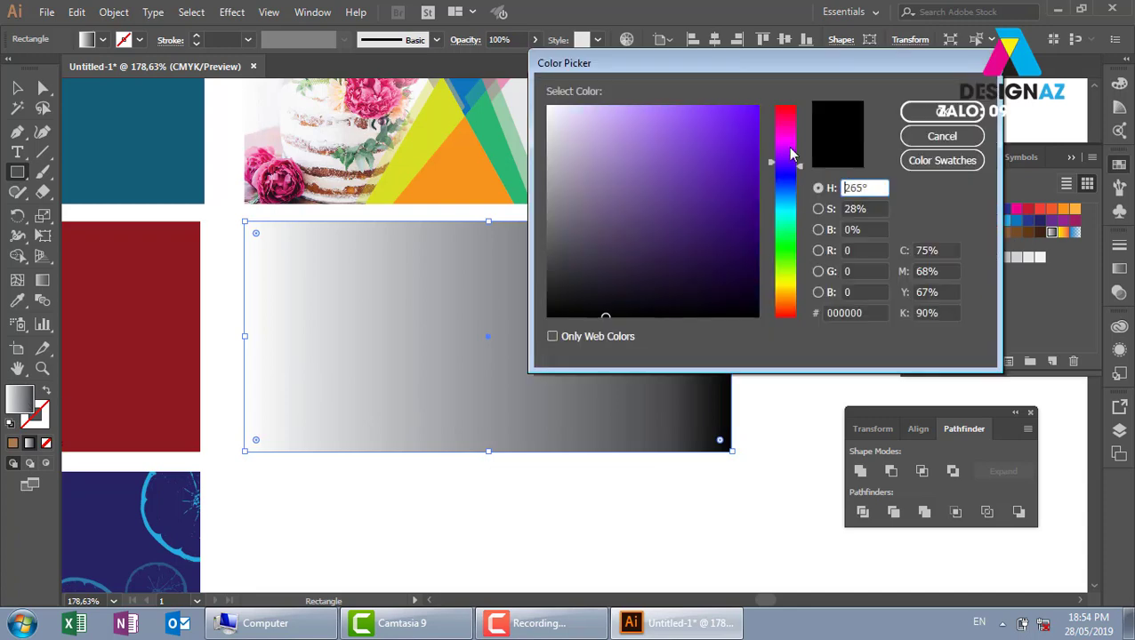
left_click(790, 131)
left_click(753, 228)
left_click(942, 112)
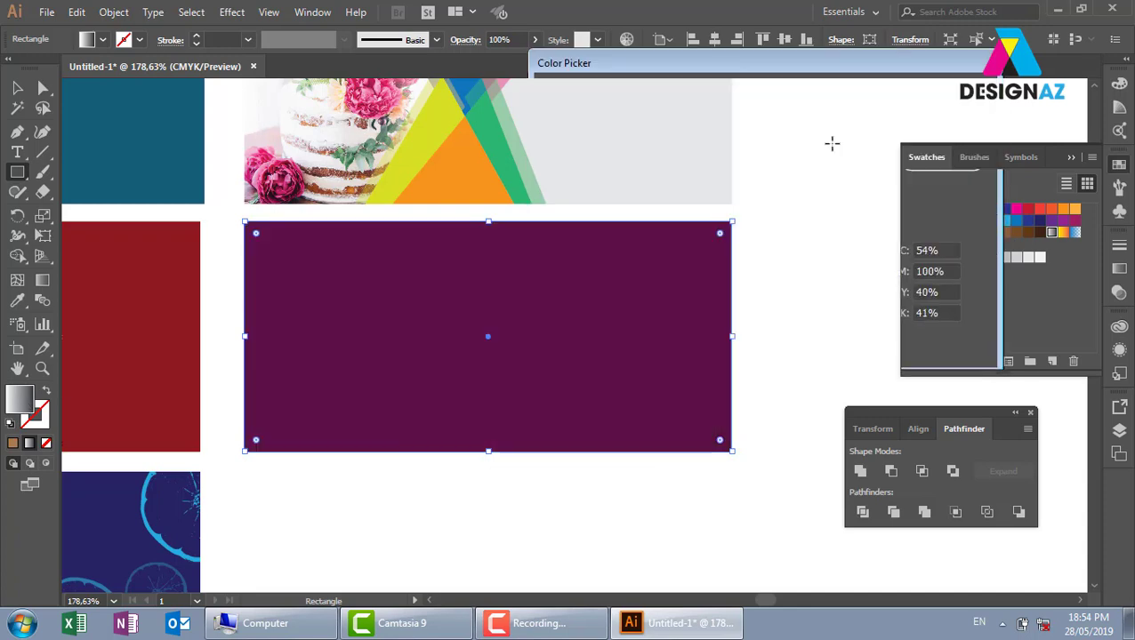
- Send the magenta rectangle behind the gradient pieces with Ctrl+Shift+[
left_click(17, 88)
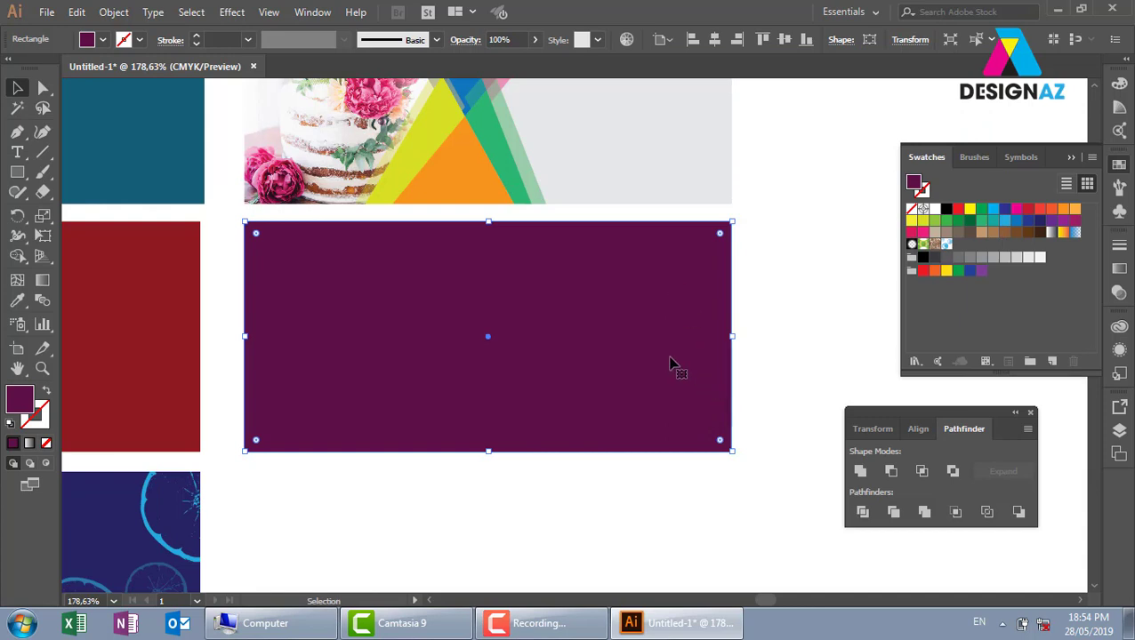
key("ctrl")
key("ctrl+shift+bracketleft")
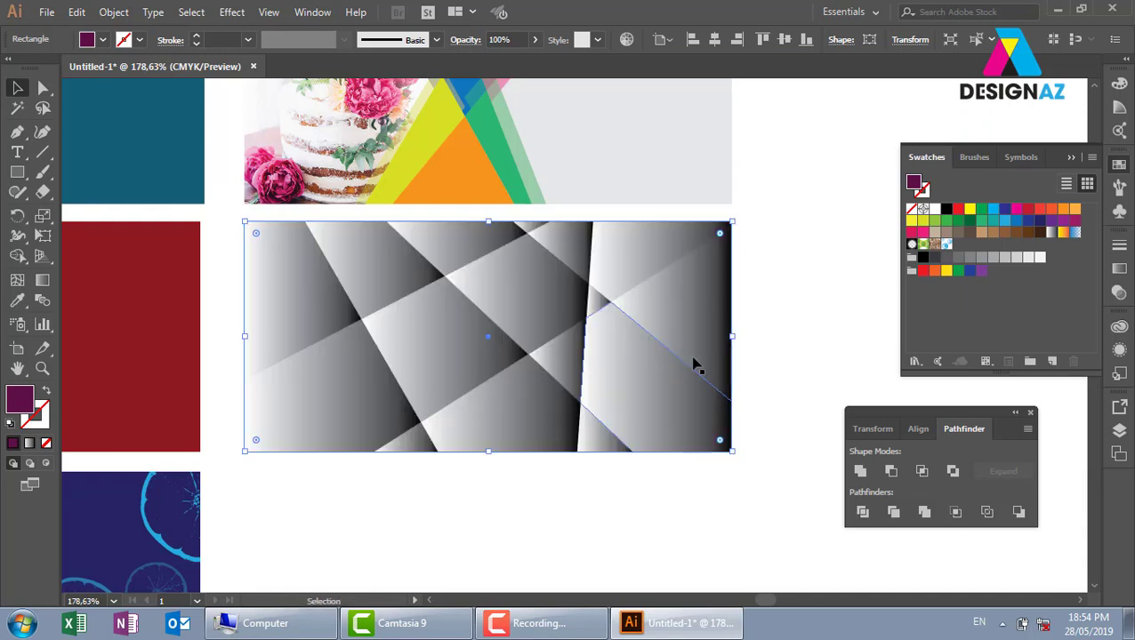
key("ctrl+shift+a")
- Set the gradient pieces' transparency blend mode to Multiply
left_click_drag(668, 335, 708, 435)
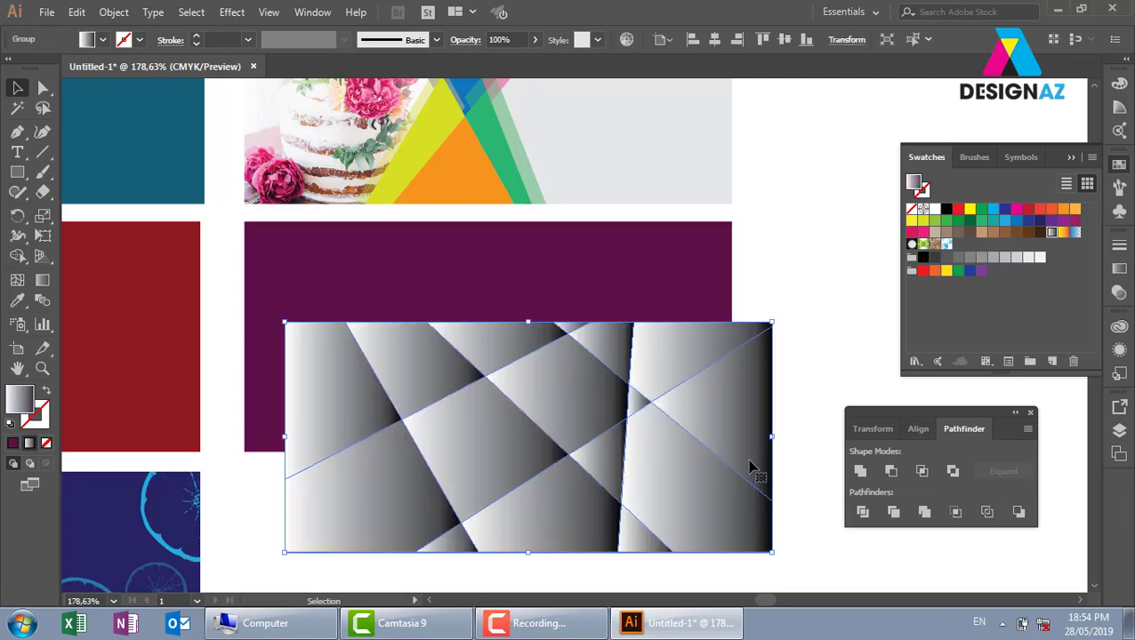
key("ctrl+z")
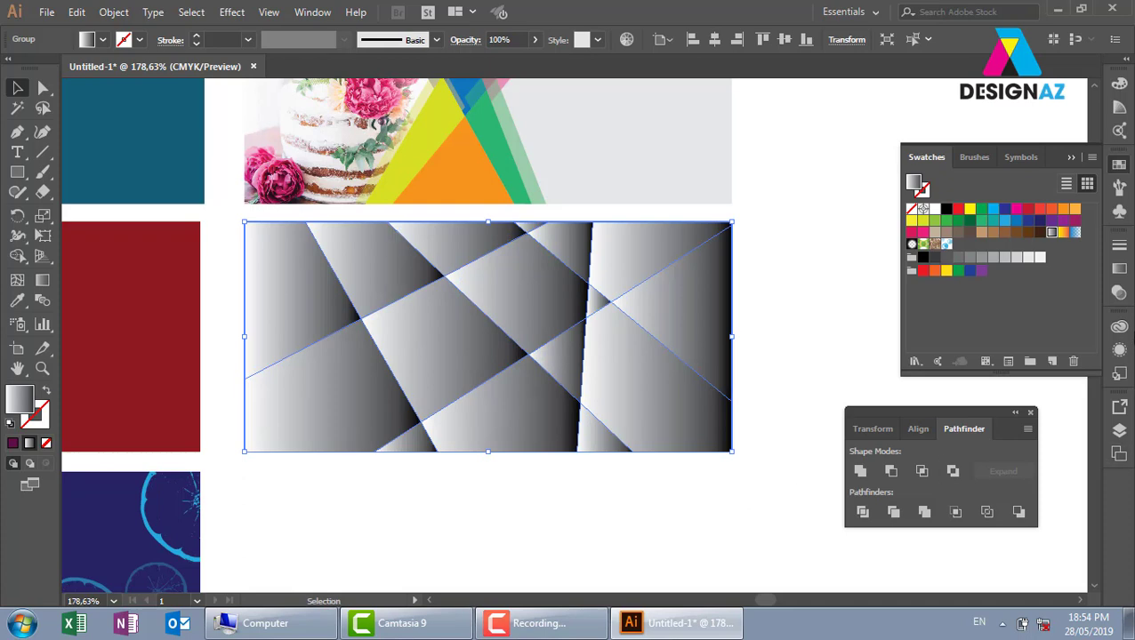
left_click(1117, 291)
left_click(971, 259)
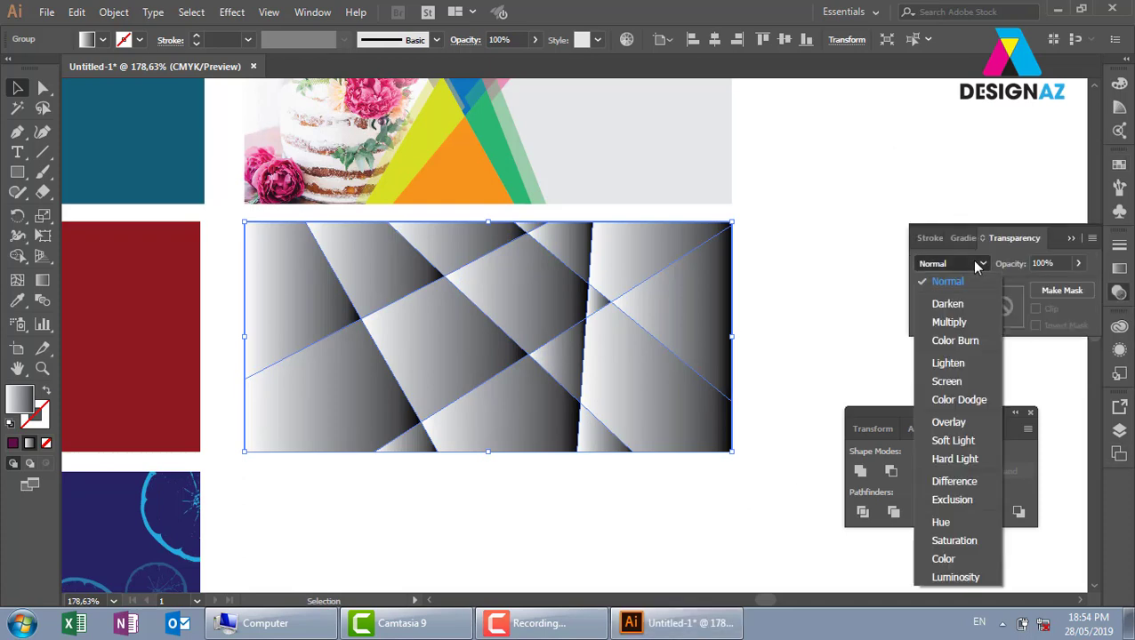
left_click(959, 322)
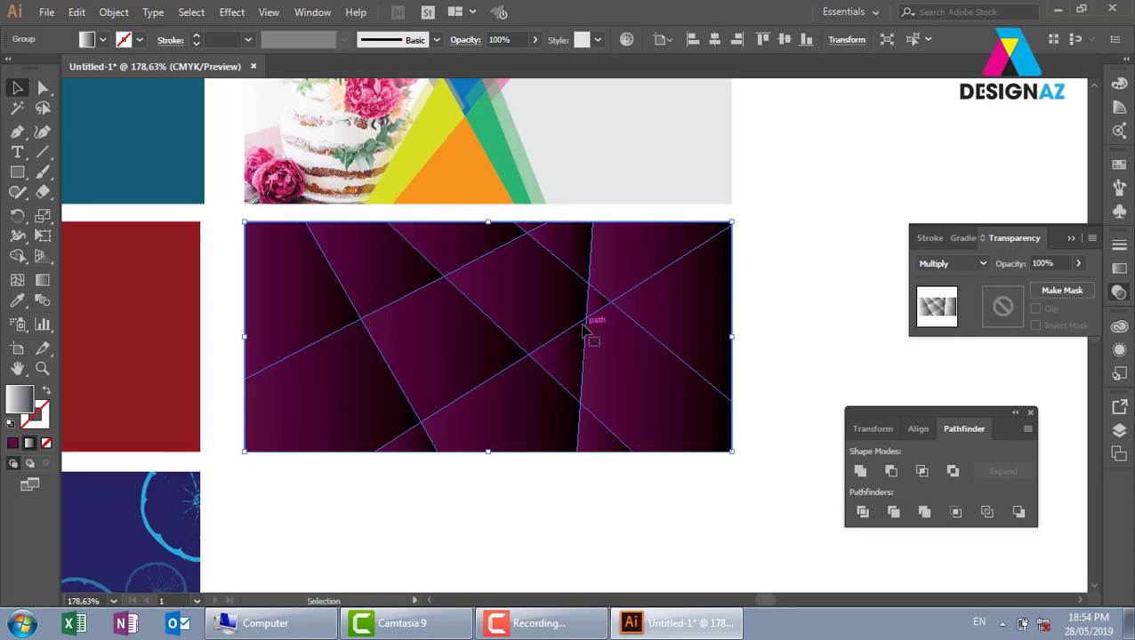
left_click(806, 347)
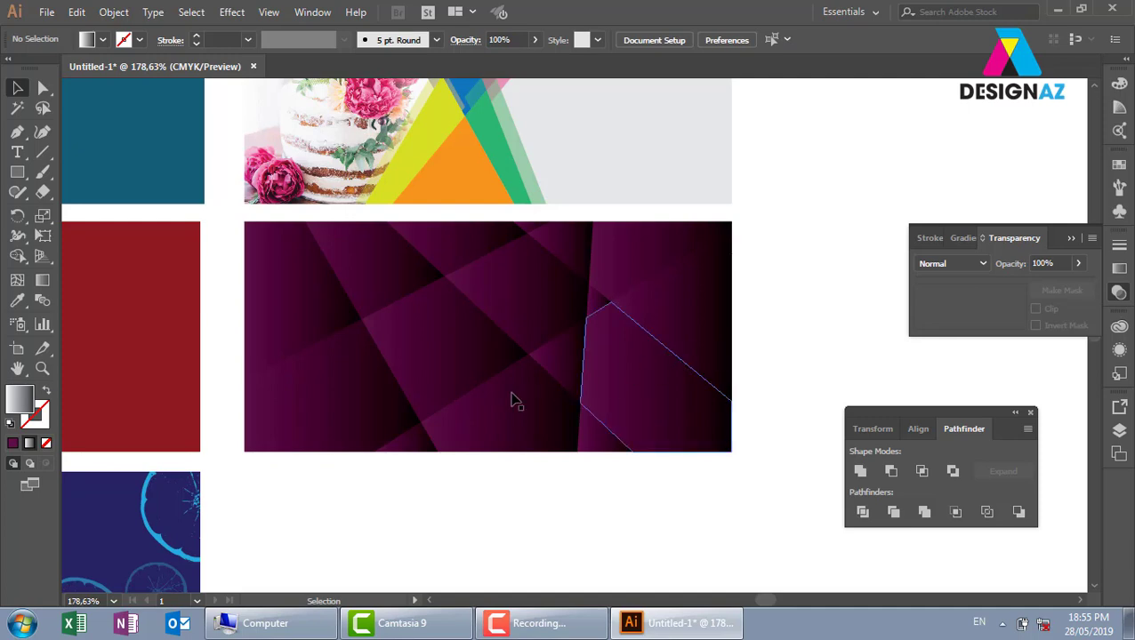
- Lower the gradient group's opacity to 30%
left_click(461, 373)
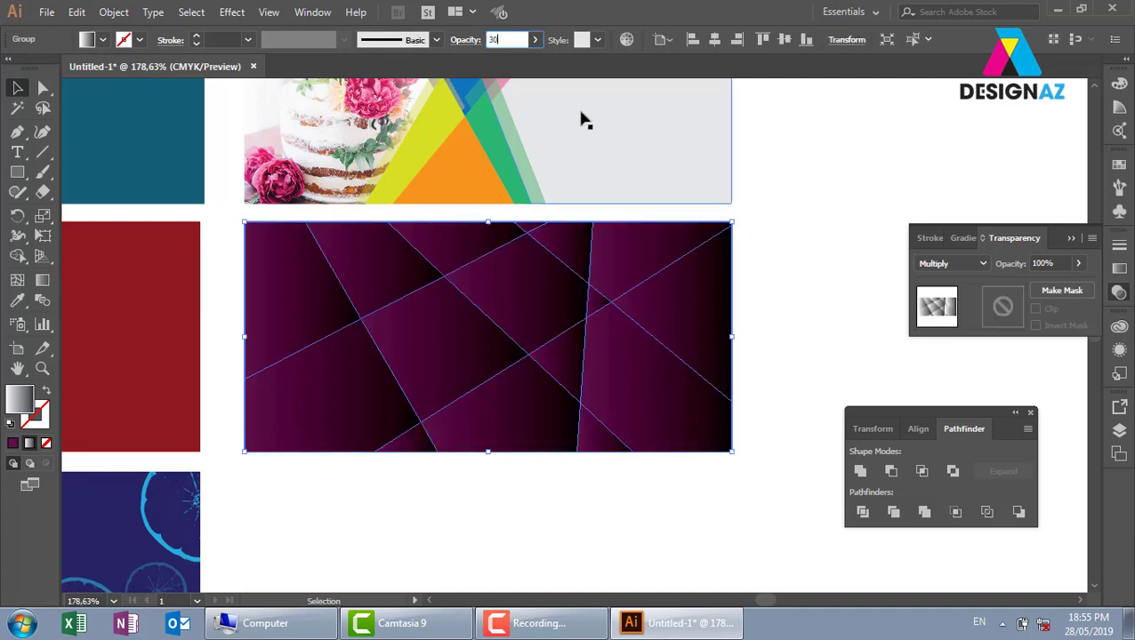
type("30")
key("Return")
left_click(800, 270)
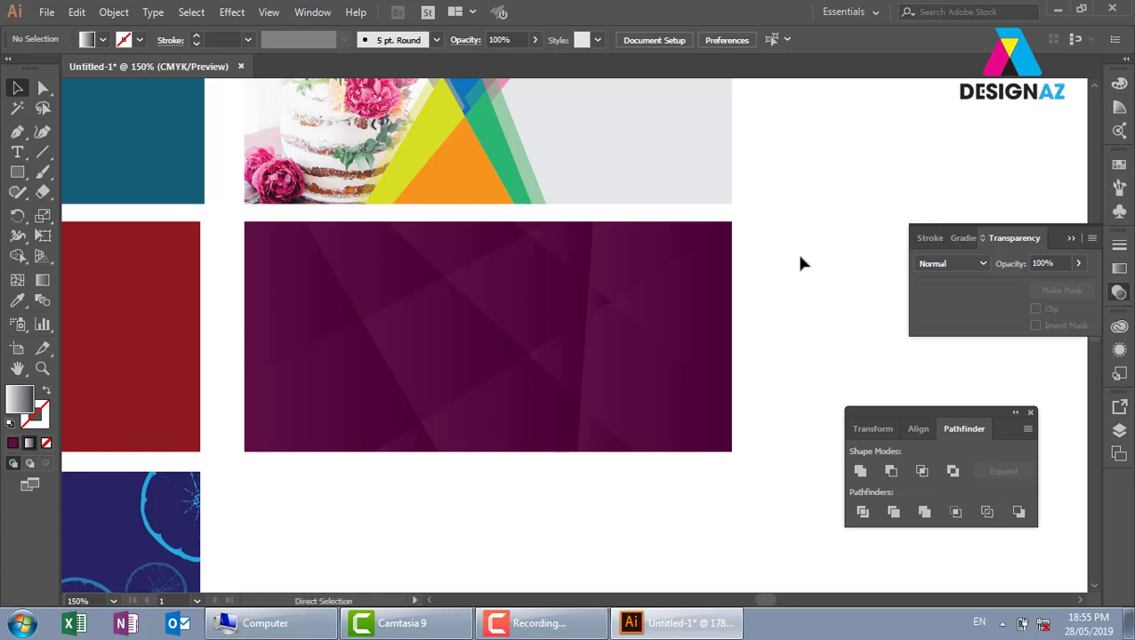
- Zoom out to see all banners, then zoom and pan onto the empty area below them
key("ctrl+1")
scroll(662, 386, "down", 3)
key("z")
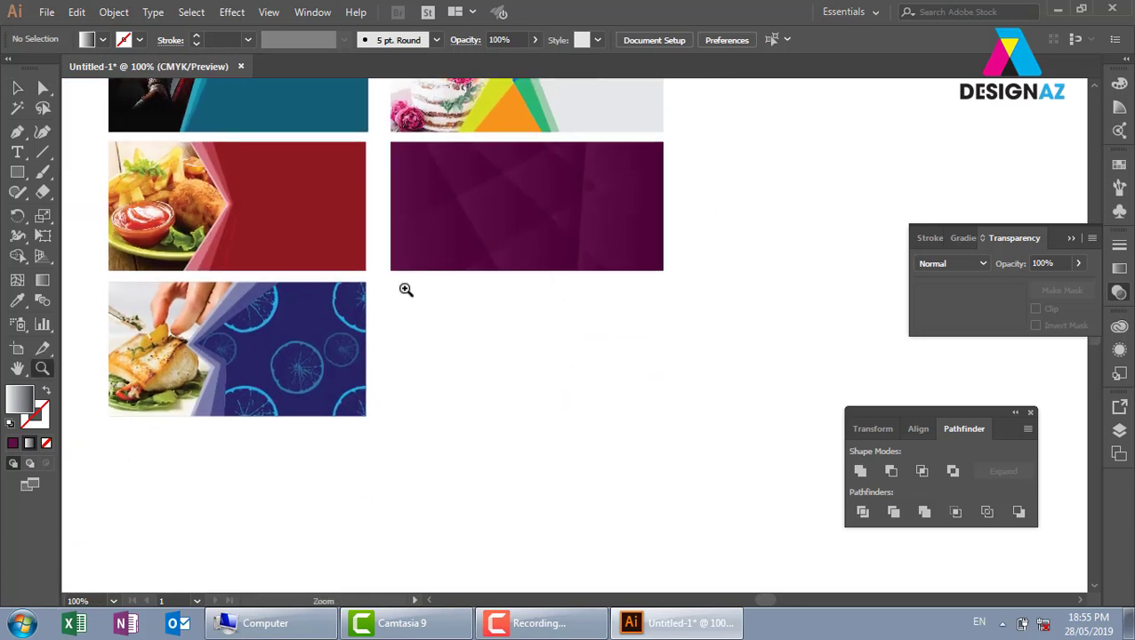
left_click_drag(352, 240, 859, 485)
key("space")
left_click_drag(512, 342, 562, 296)
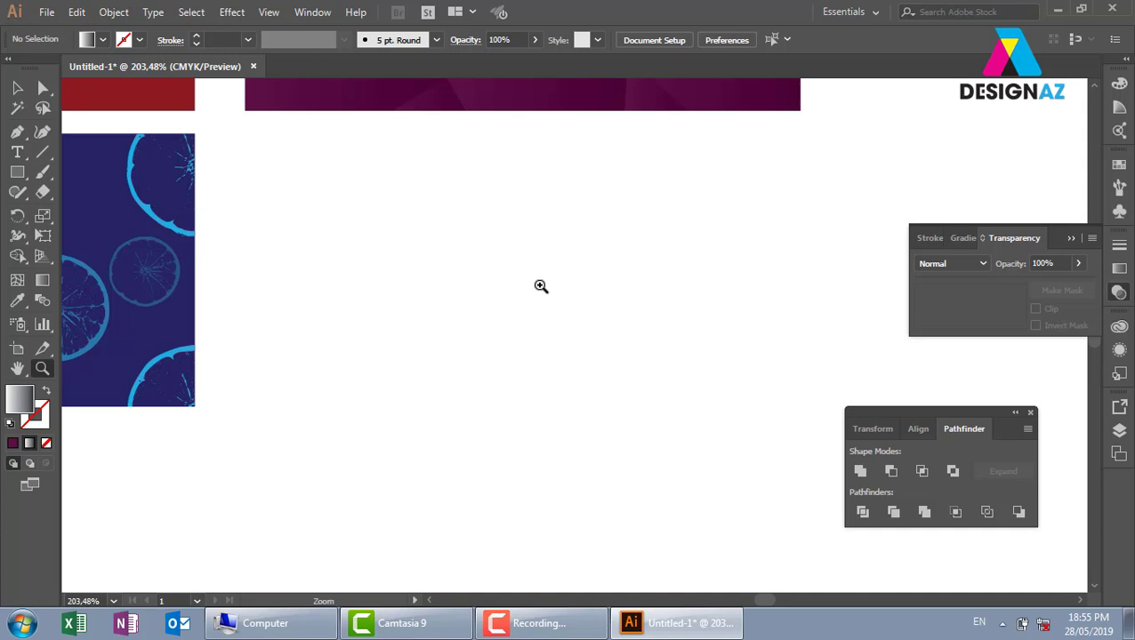
- Place the yellow flower photo from the 'hinh anh lam web' folder into the empty area
left_click(47, 12)
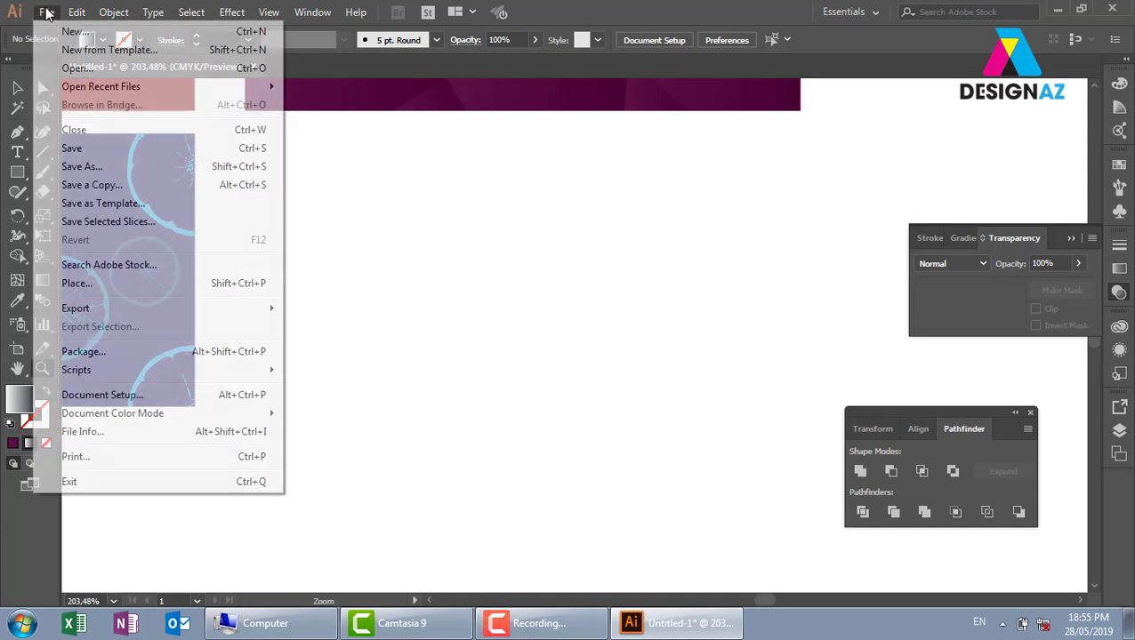
left_click(110, 285)
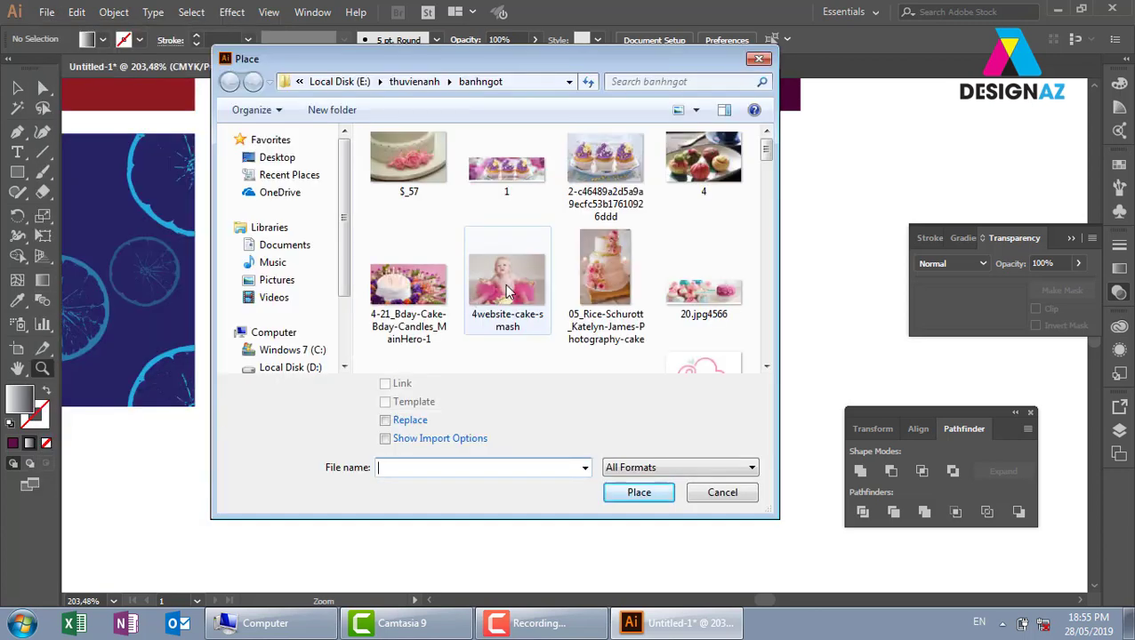
left_click(413, 81)
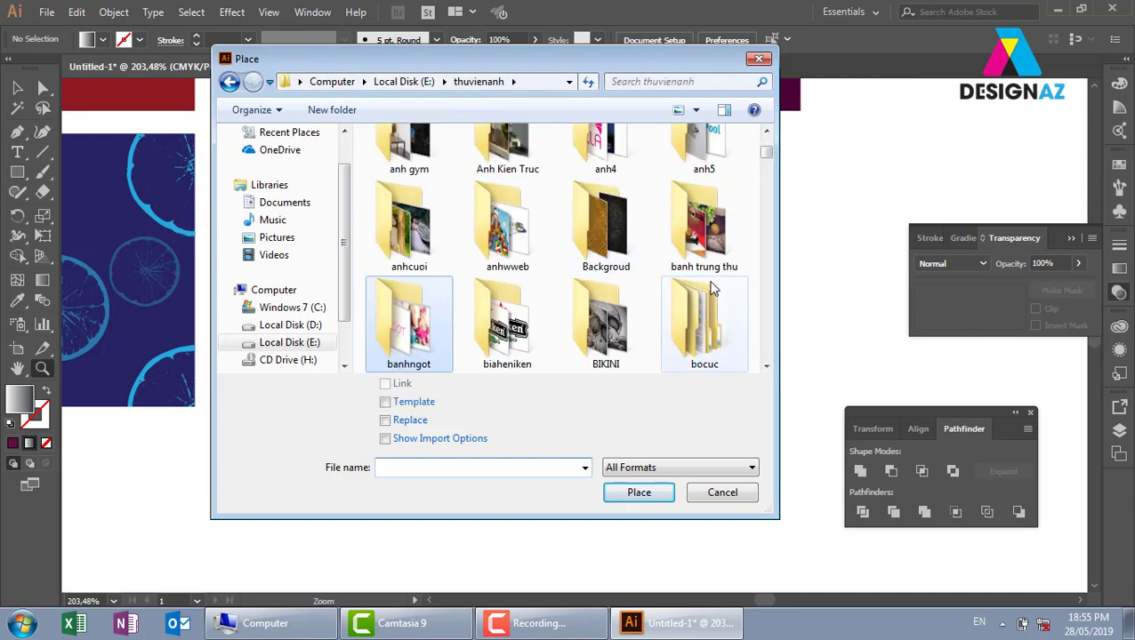
left_click(767, 367)
left_click(766, 367)
left_click(766, 367)
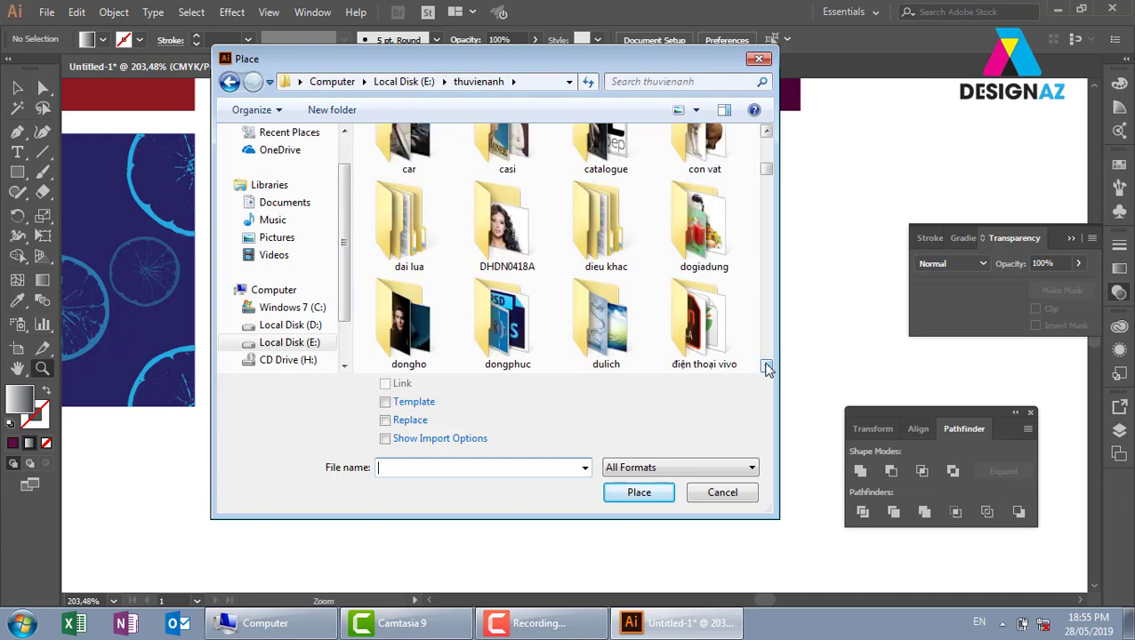
left_click(766, 367)
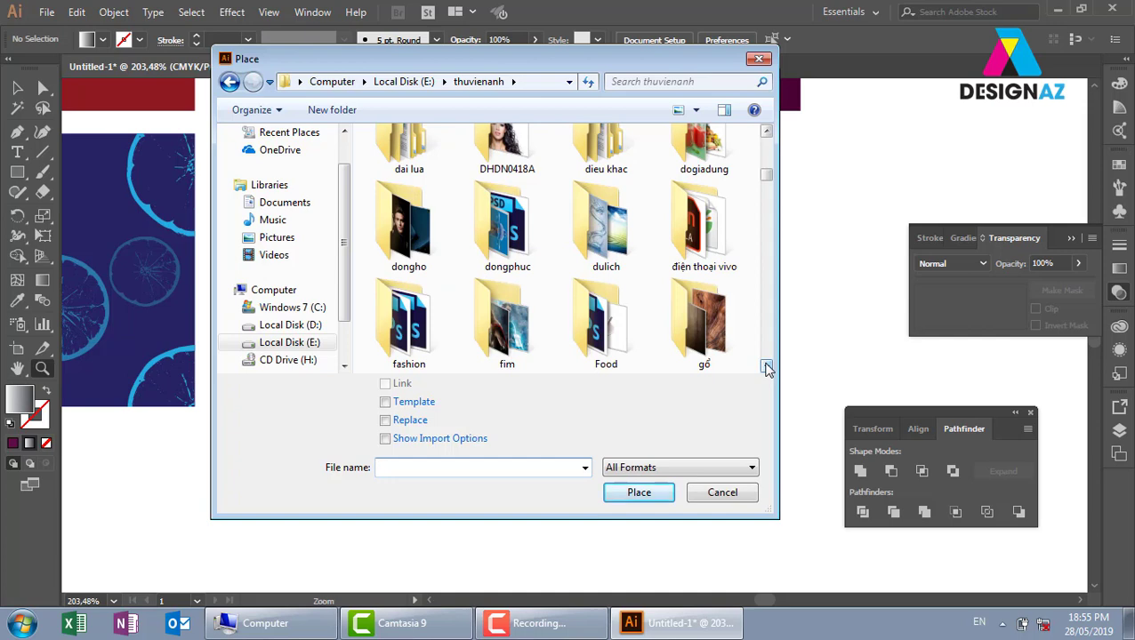
left_click(766, 367)
left_click(767, 367)
double_click(608, 219)
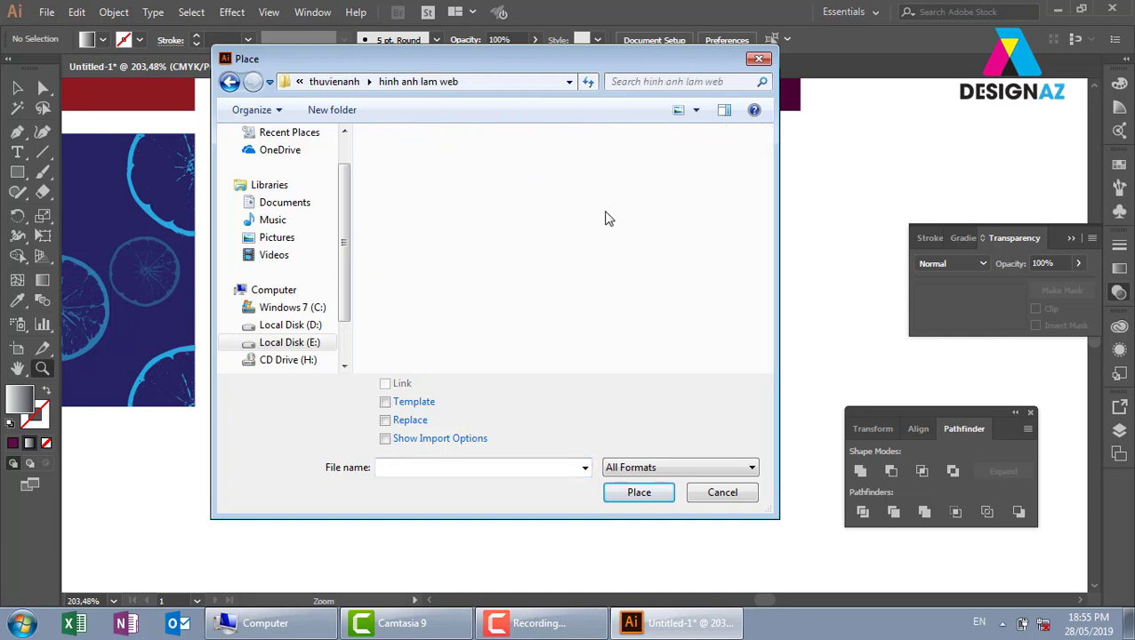
left_click(703, 316)
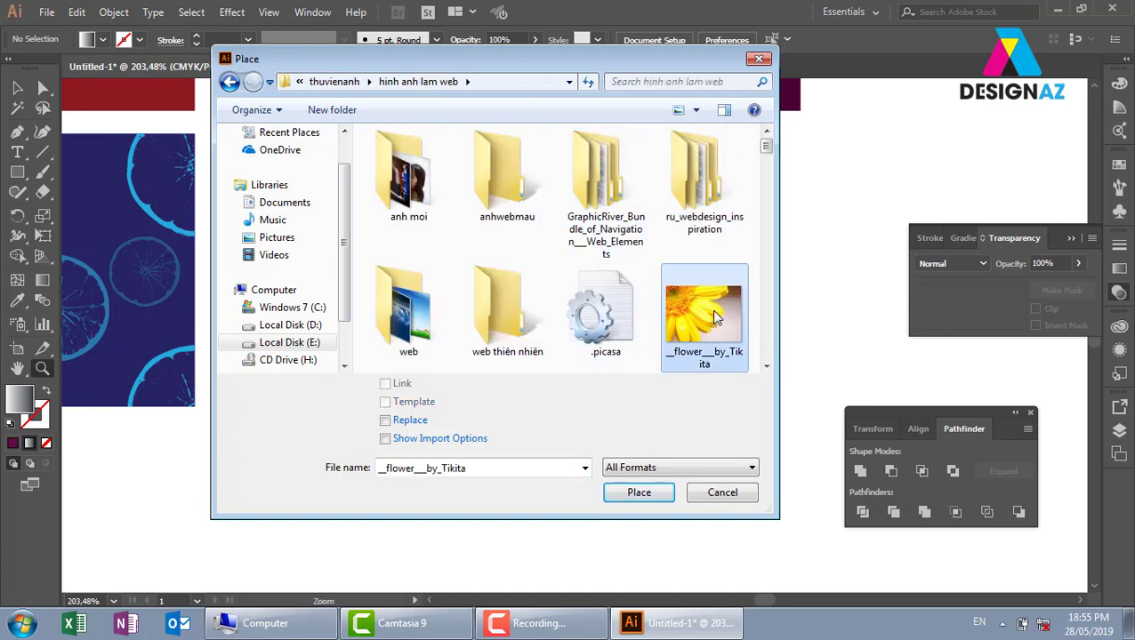
left_click(667, 485)
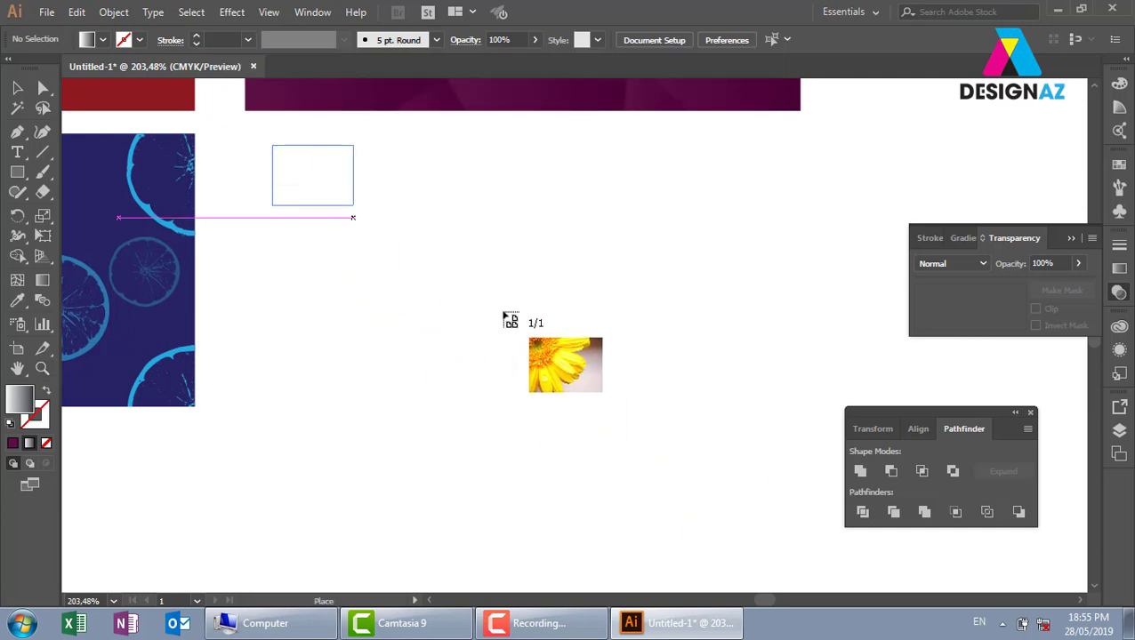
left_click_drag(271, 144, 683, 405)
- Zoom in and center the view on the placed flower photo, then select it
key("z")
left_click(733, 318)
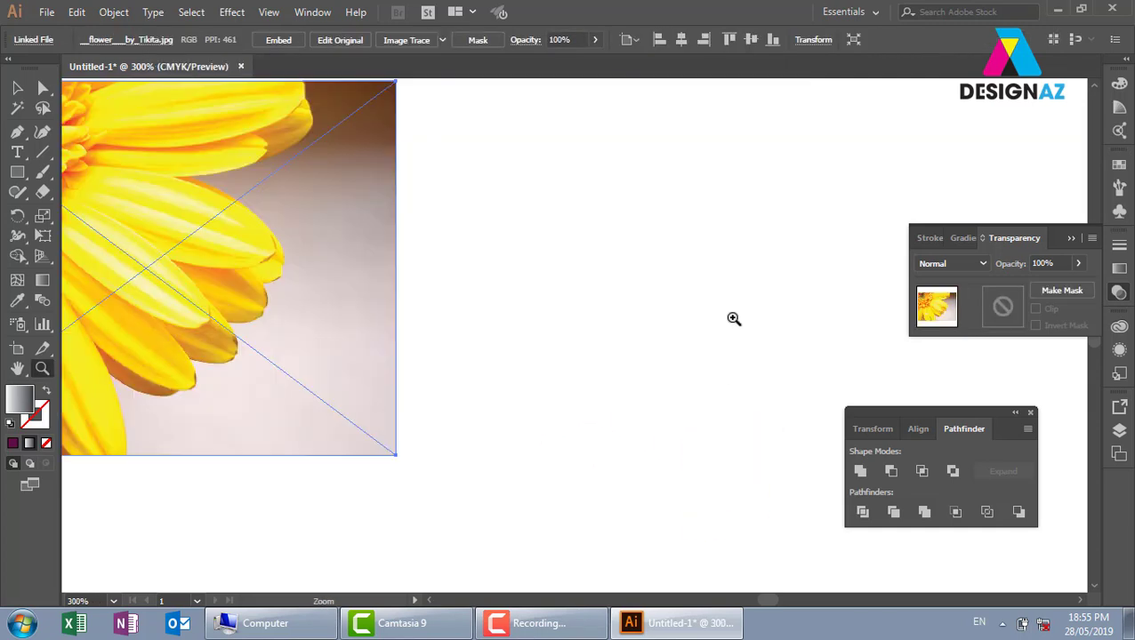
left_click_drag(572, 356, 629, 338)
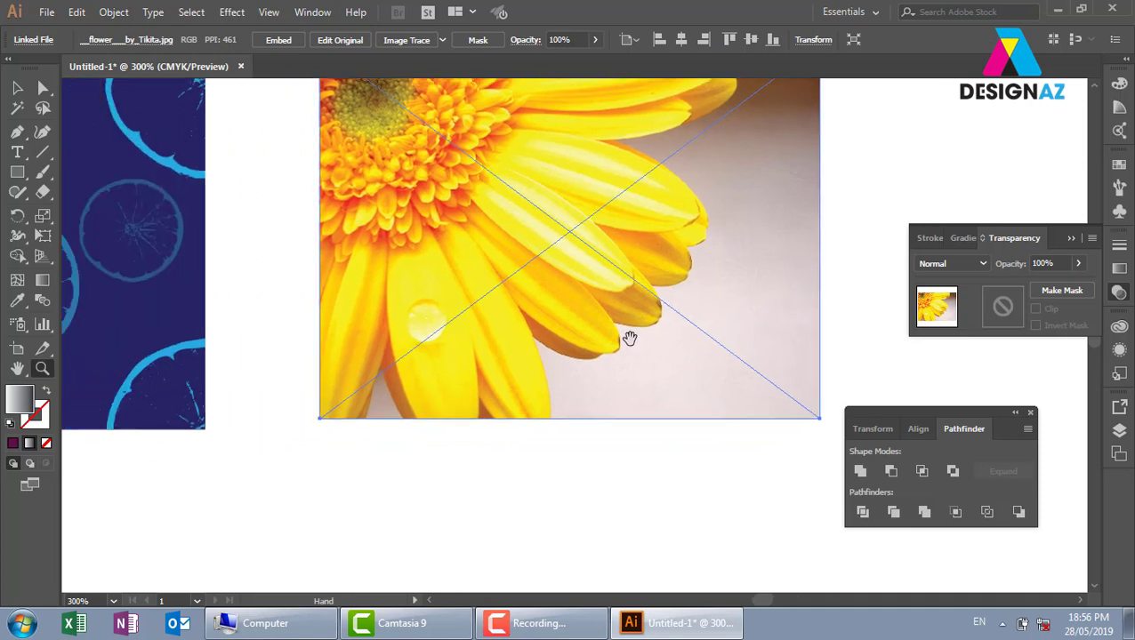
left_click_drag(580, 276, 532, 338)
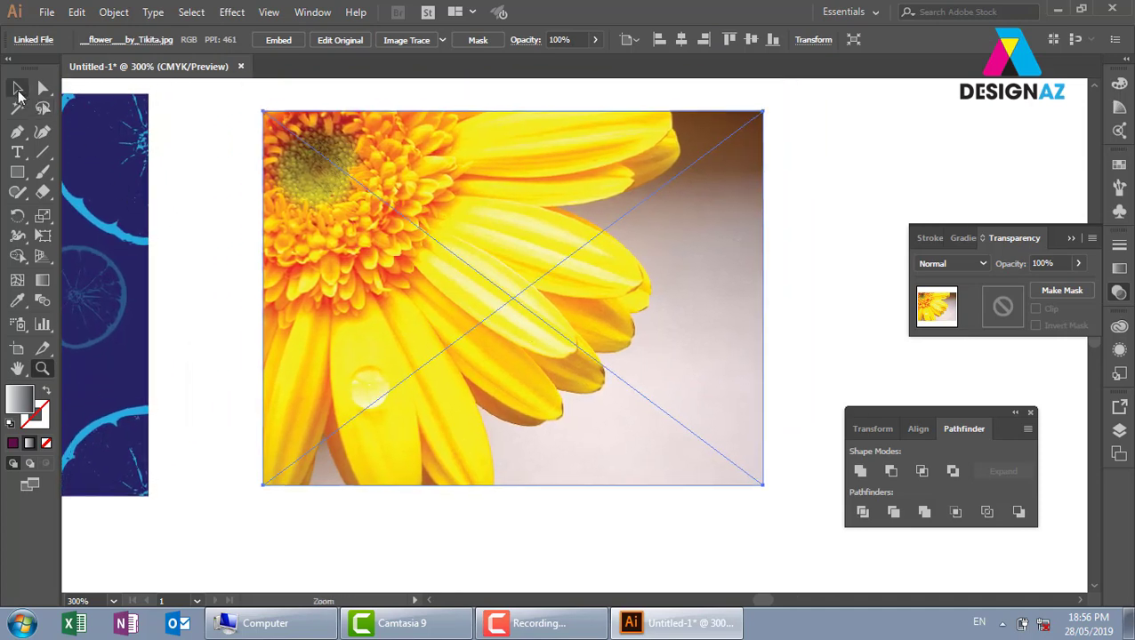
left_click(18, 89)
left_click(832, 170)
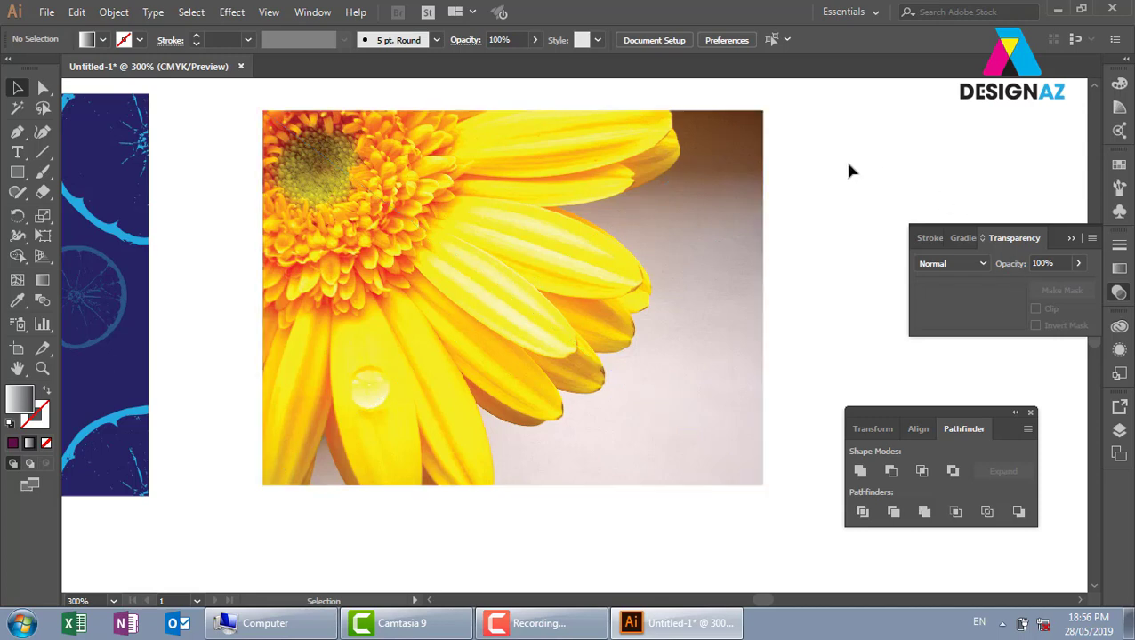
left_click(640, 302)
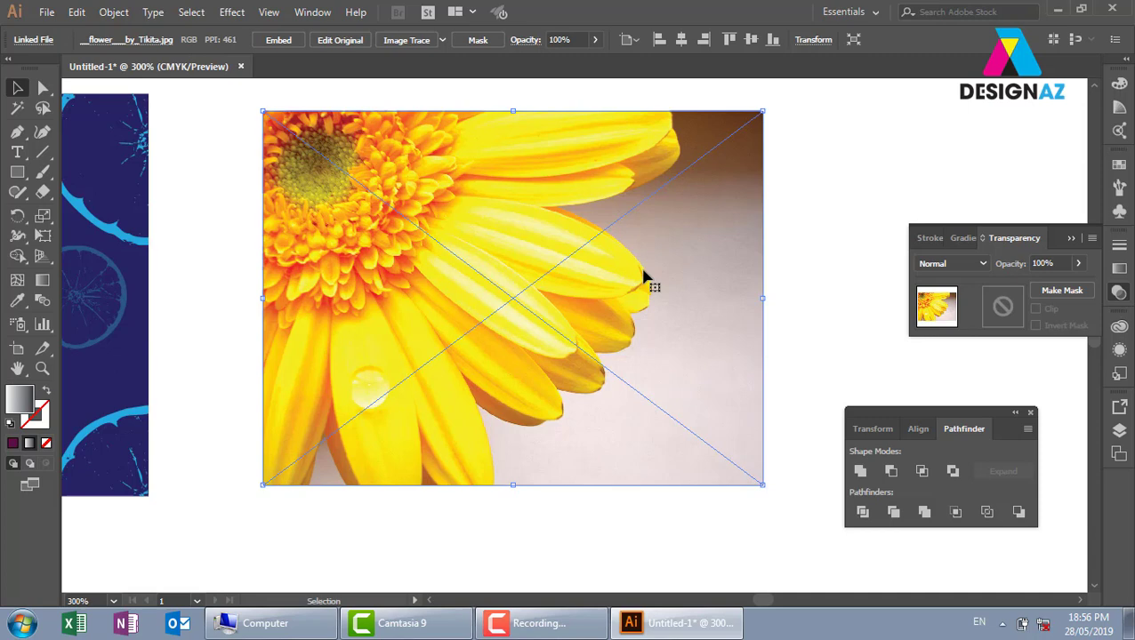
- Lock the flower photo with Object > Lock > Selection and confirm it no longer selects
left_click(113, 13)
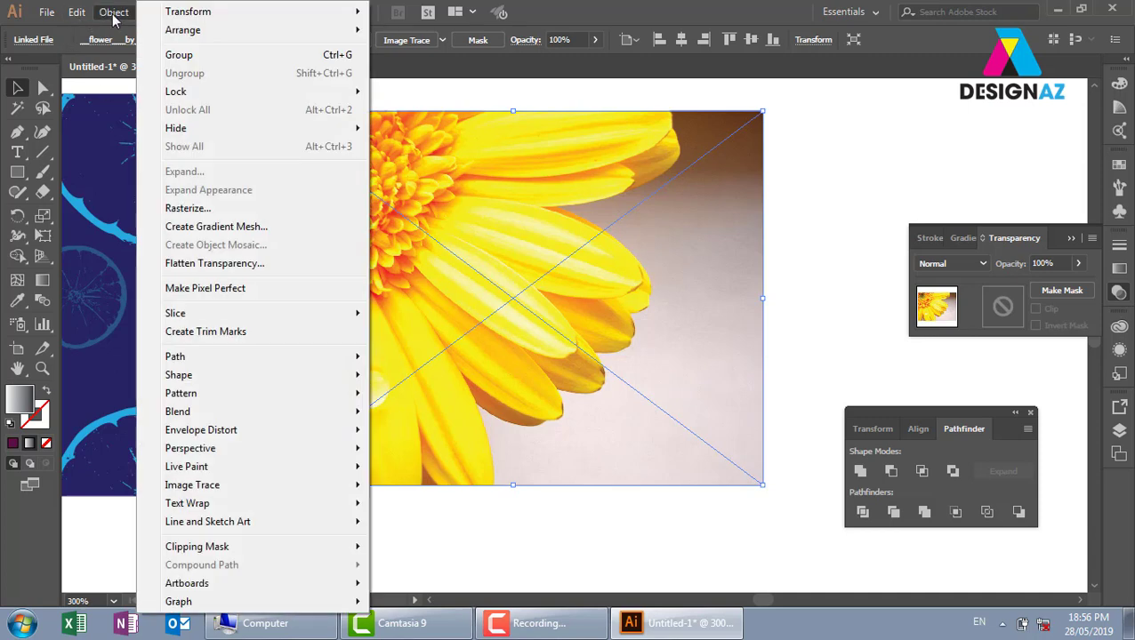
mouse_move(265, 97)
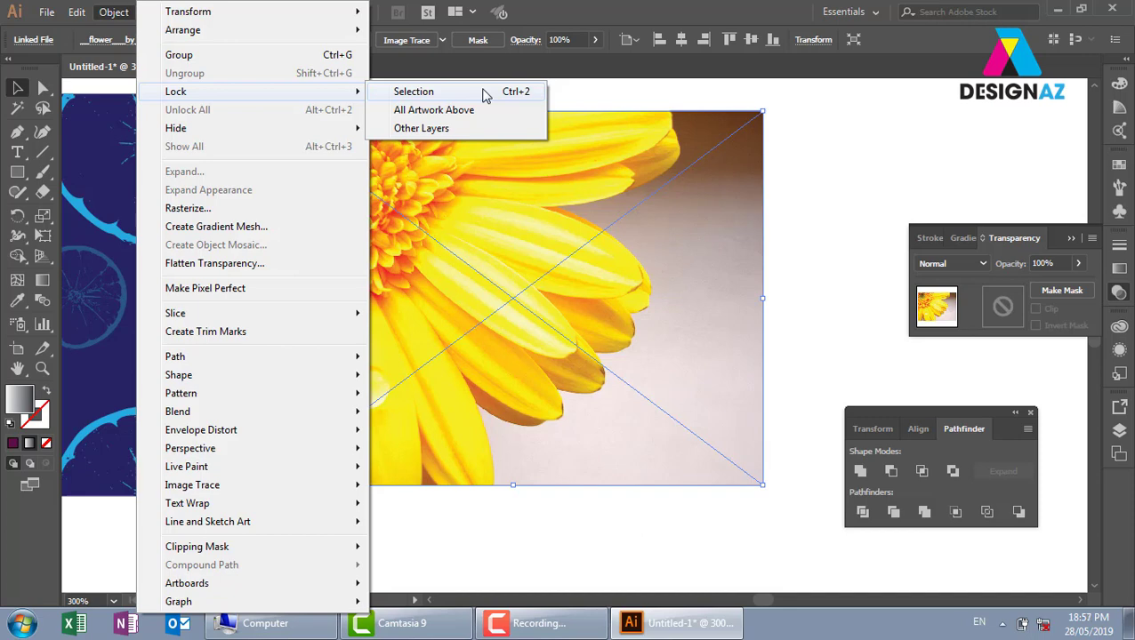
left_click(485, 91)
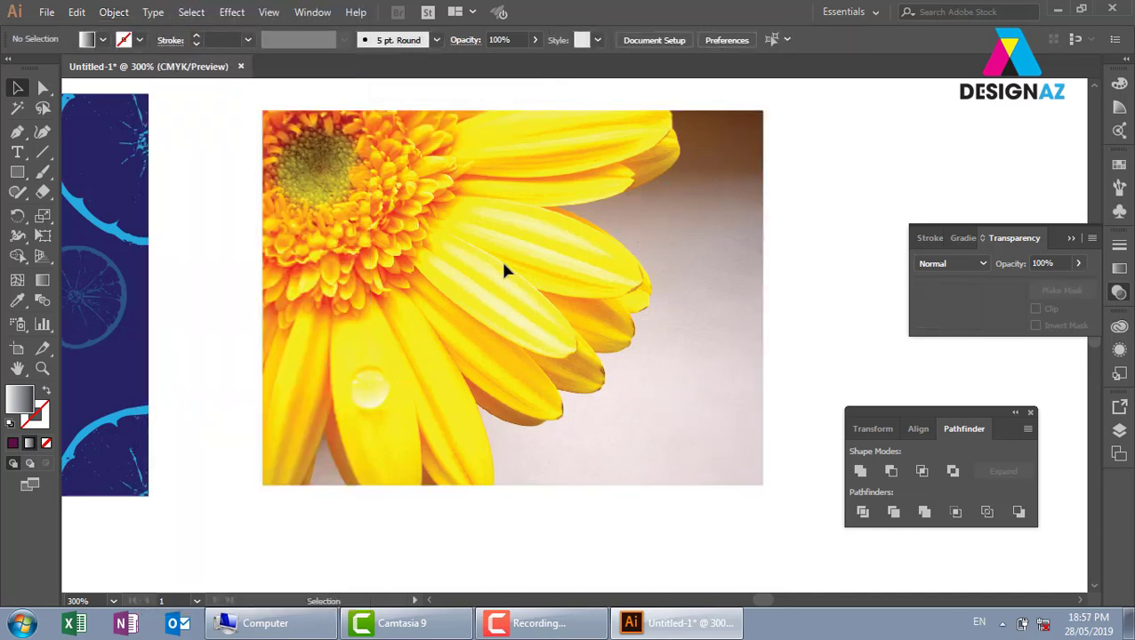
left_click_drag(438, 236, 722, 213)
- Zoom in on the upper petal tip and draw a first curved Pen segment along its edge
left_click_drag(693, 288, 649, 327)
key("ctrl+plus")
key("ctrl+plus")
left_click_drag(693, 257, 524, 370)
key("p")
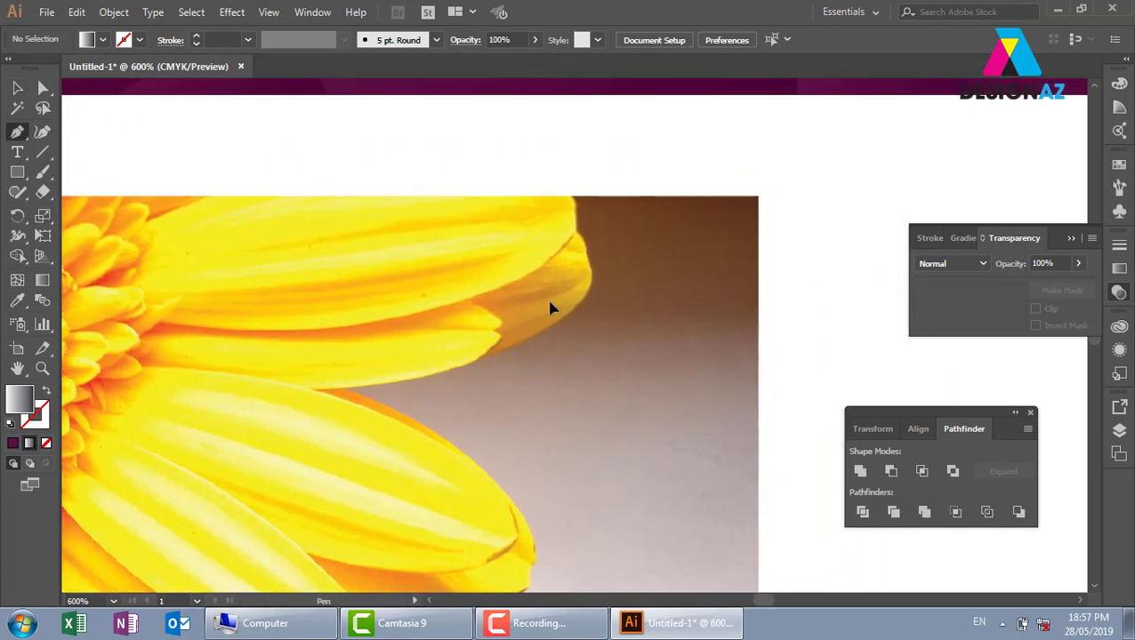
left_click(567, 193)
left_click_drag(567, 194, 666, 385)
key("ctrl+plus")
key("ctrl+plus")
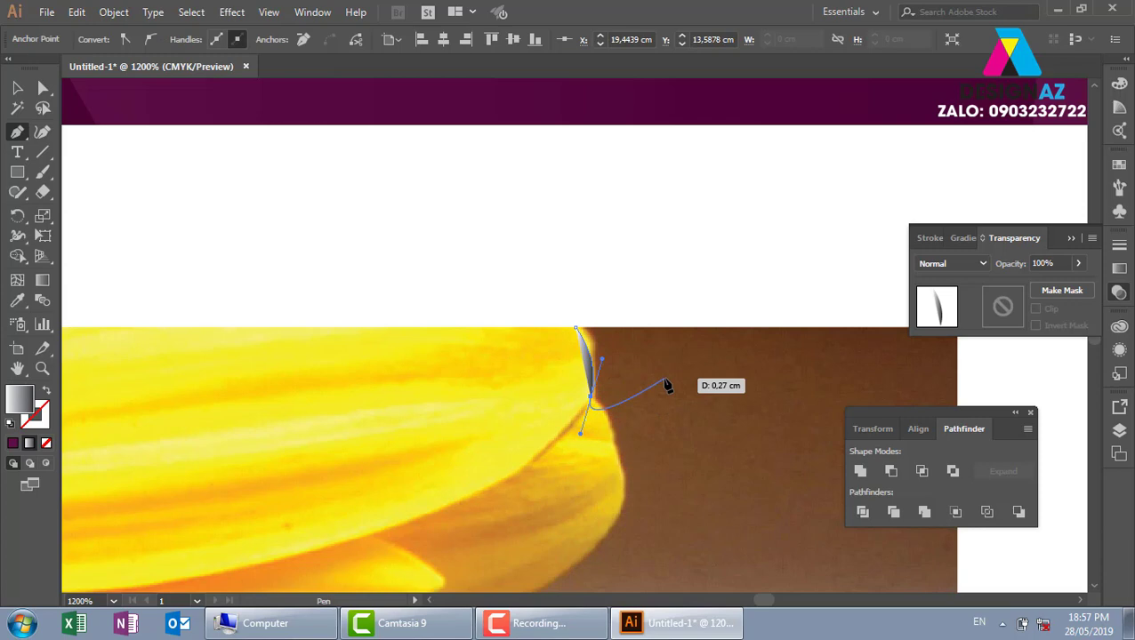
mouse_move(666, 385)
left_mouse_down()
mouse_move(582, 392)
mouse_move(620, 437)
mouse_move(546, 458)
mouse_move(620, 392)
mouse_move(80, 425)
mouse_move(23, 400)
mouse_move(683, 420)
mouse_move(681, 385)
left_mouse_up()
- Give the petal outline path a light lavender stroke instead of a fill
left_click(17, 88)
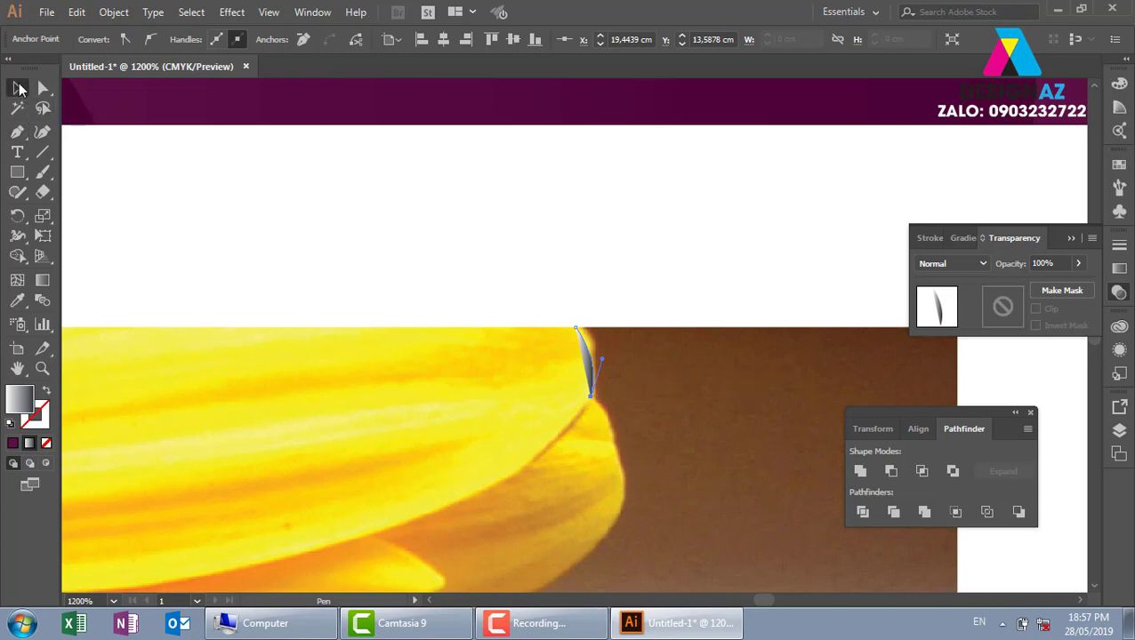
left_click(608, 330)
left_click(591, 373)
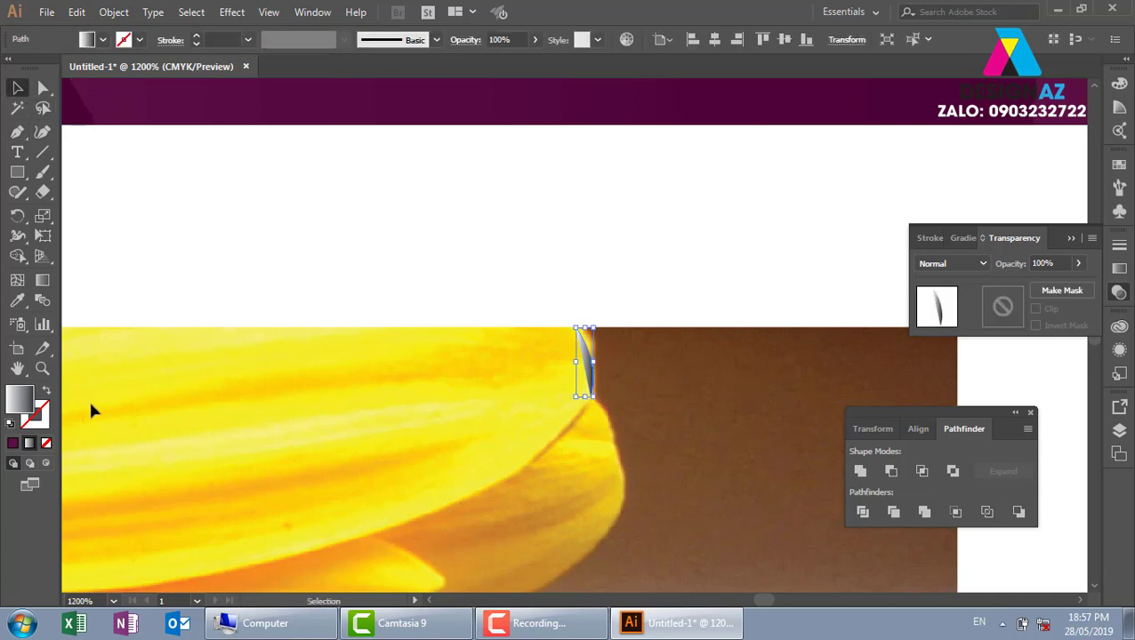
double_click(21, 401)
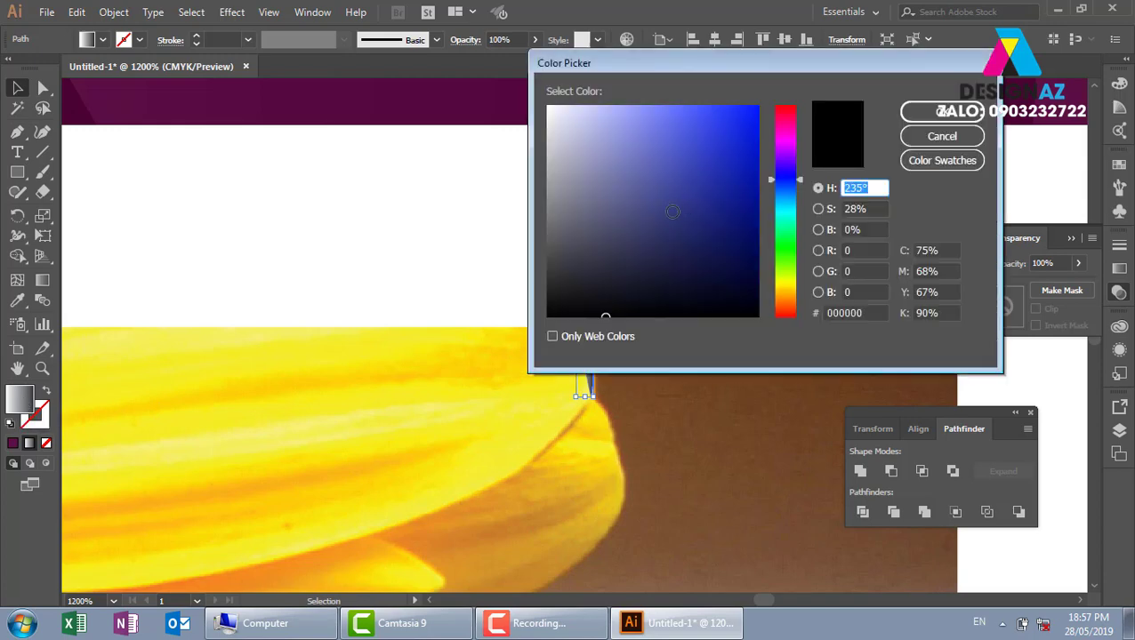
left_click_drag(577, 132, 591, 157)
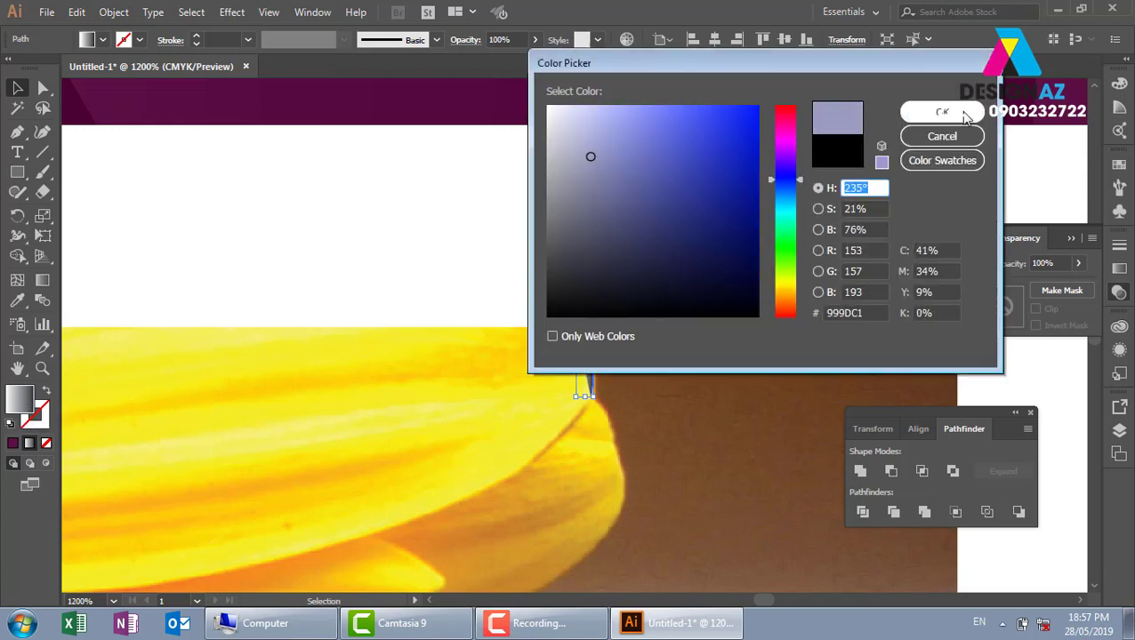
key("Return")
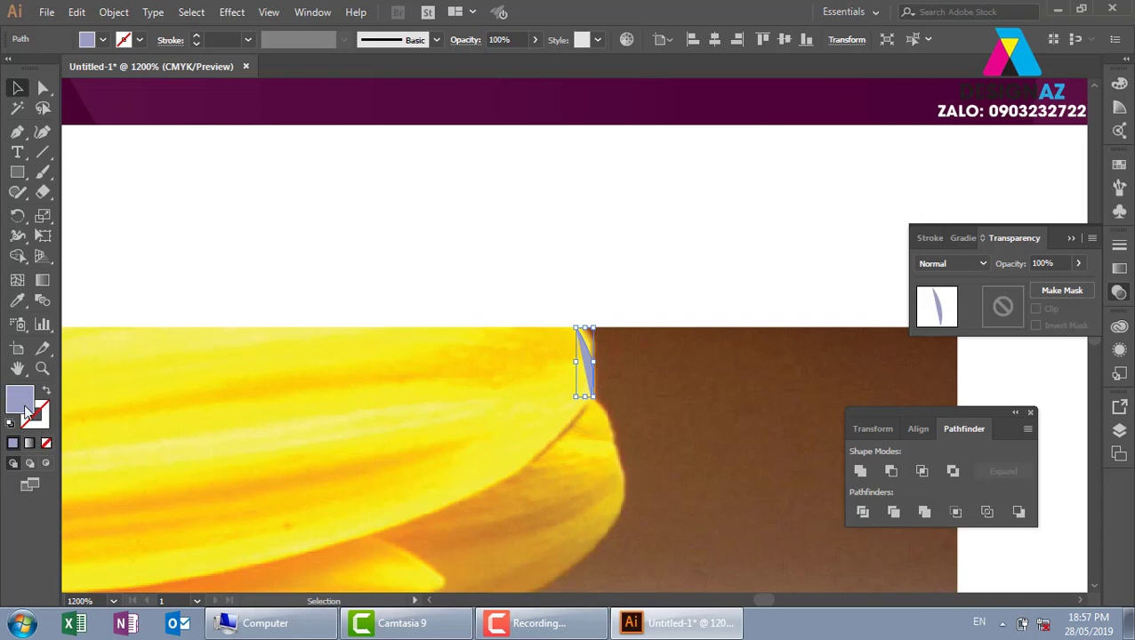
key("shift+x")
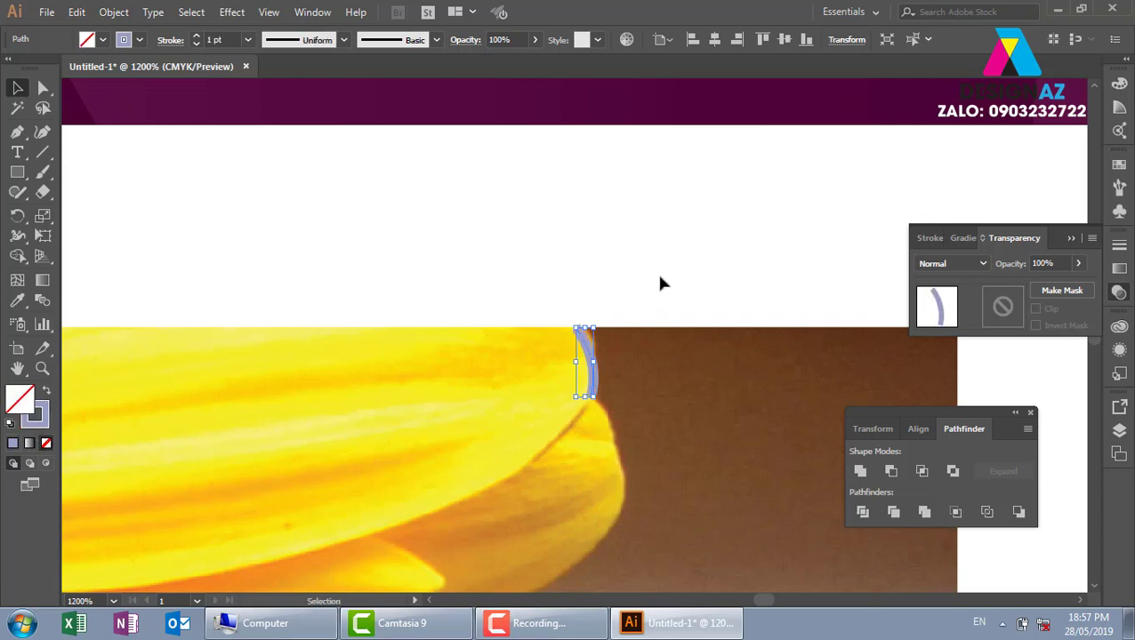
- Set the outline's stroke weight to 0.25 pt
left_click(611, 395)
left_click(599, 387)
left_click(247, 40)
left_click(266, 57)
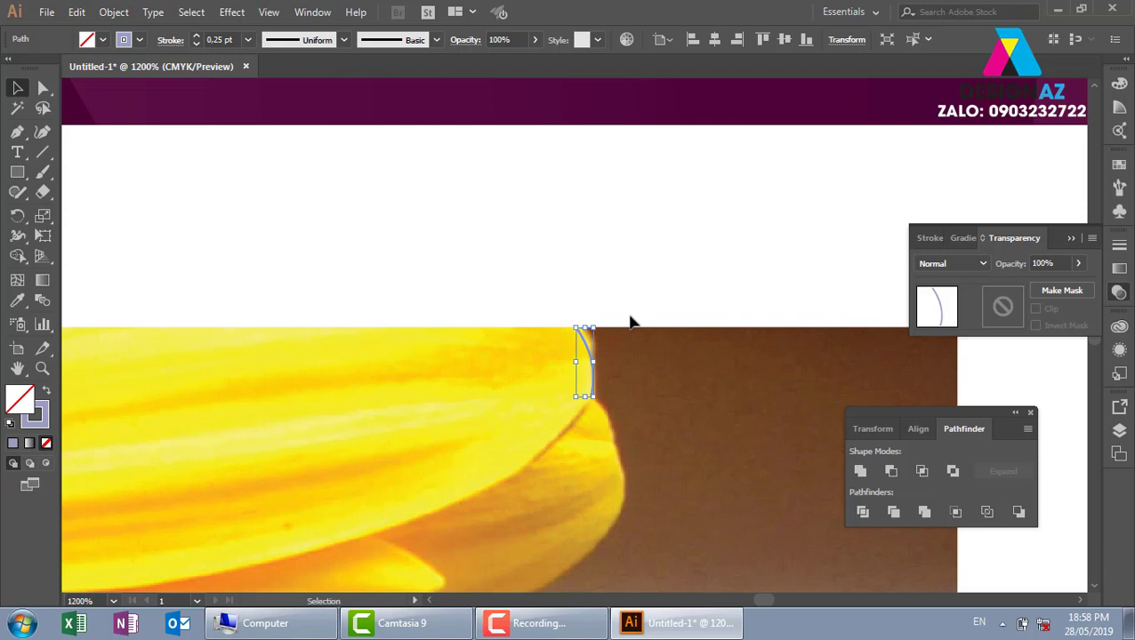
left_click_drag(631, 322, 643, 264)
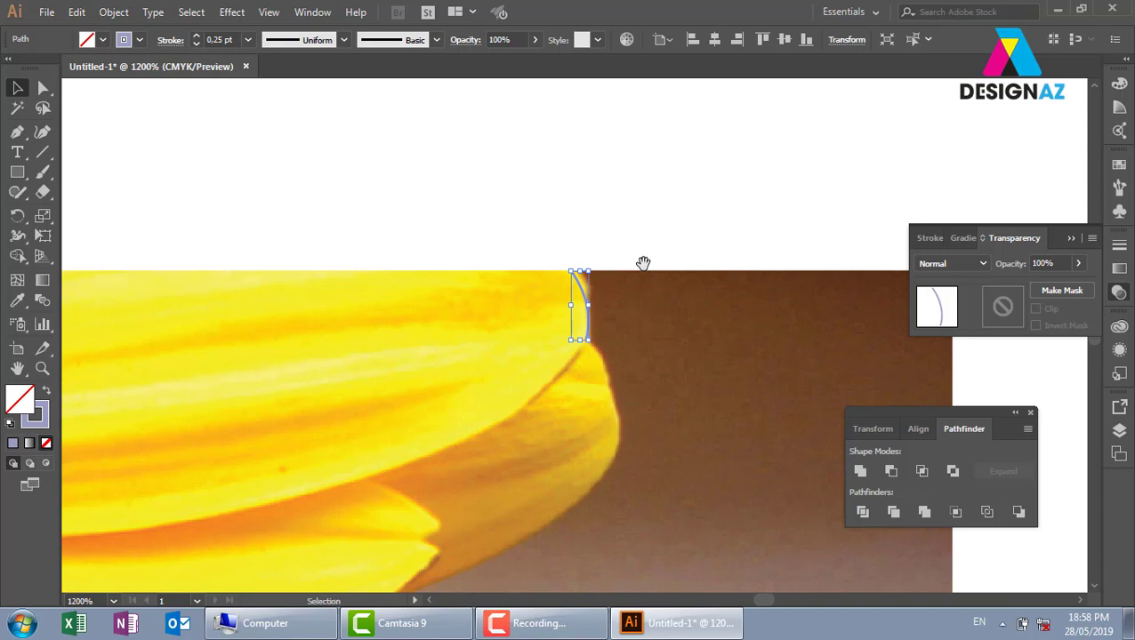
- Continue the outline from its end anchor with curved anchors hugging the first petal's lower edge
key("p")
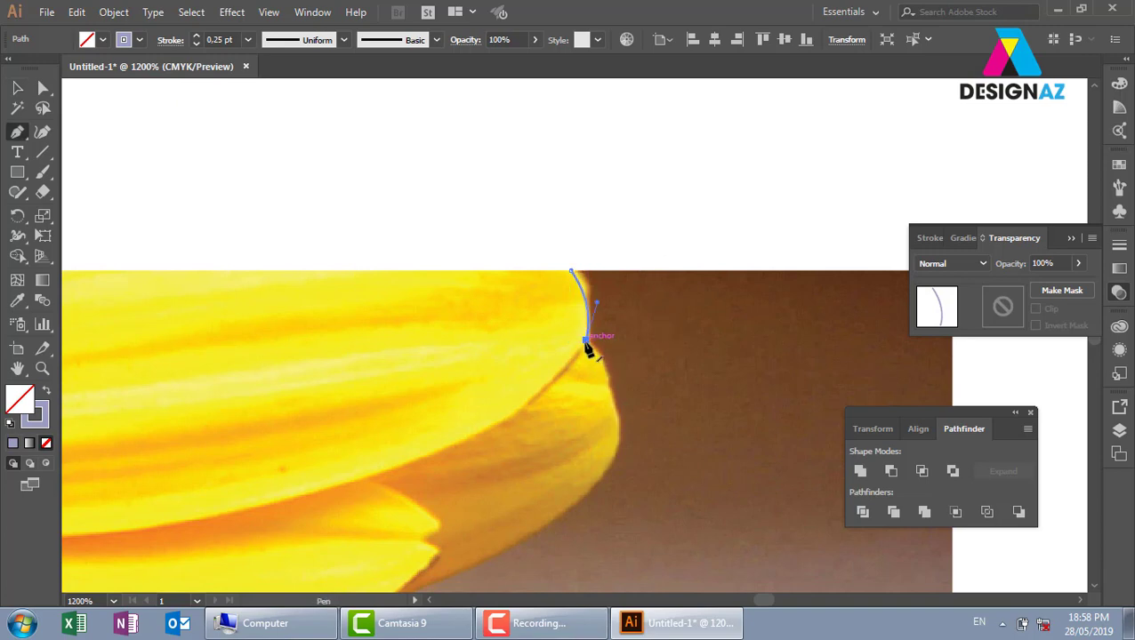
left_click(586, 339)
left_click_drag(668, 446, 659, 368)
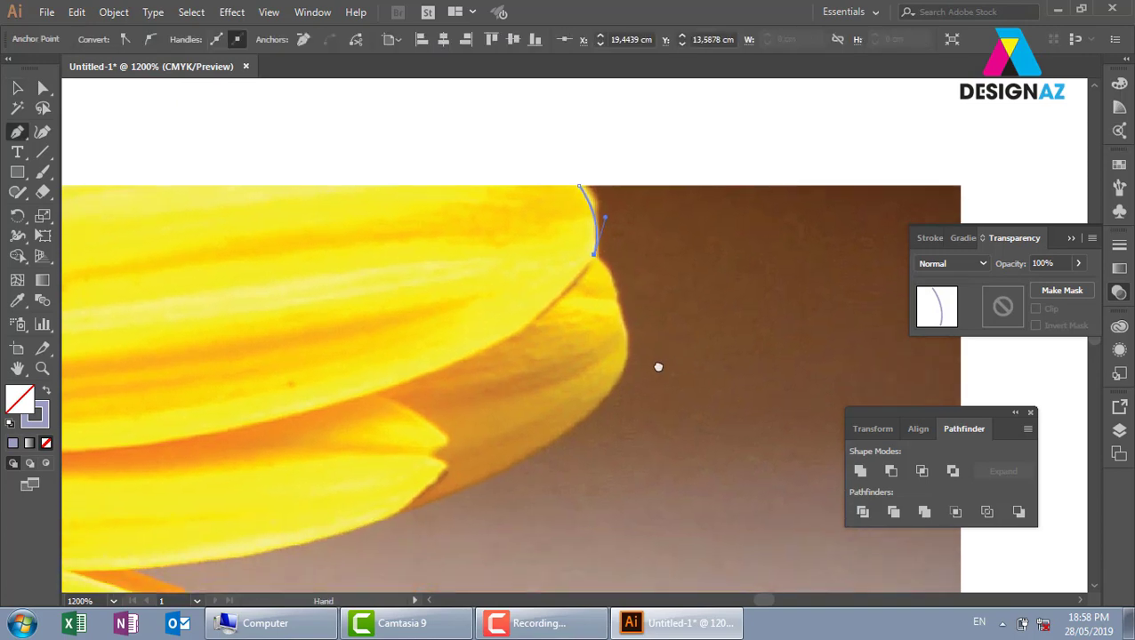
left_click(658, 366)
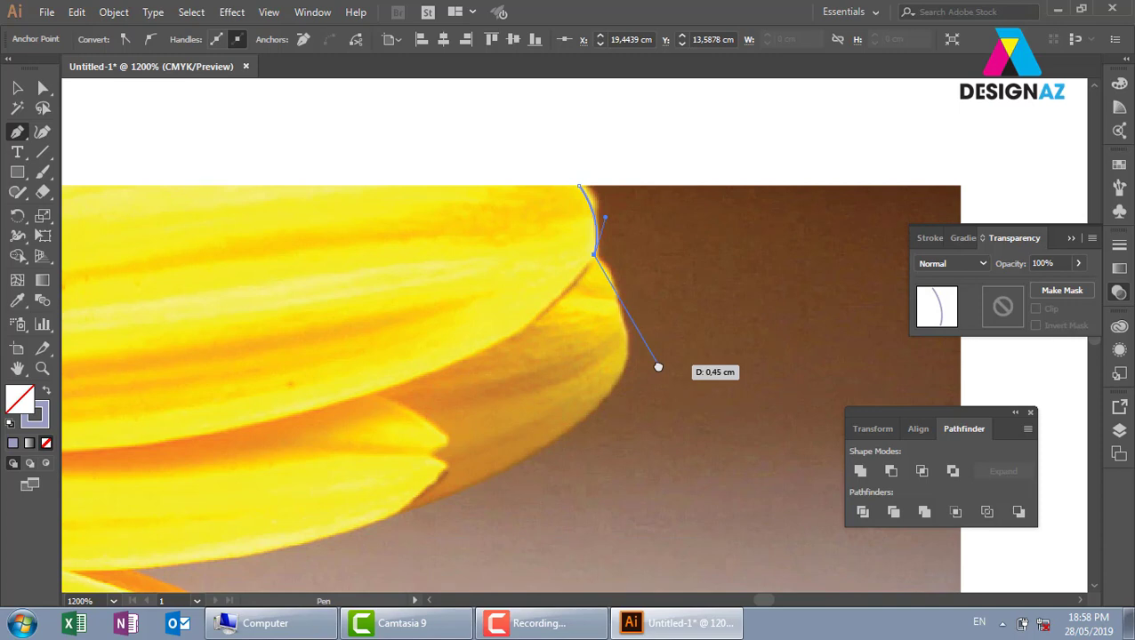
left_click_drag(658, 366, 617, 309)
left_click_drag(595, 405, 689, 283)
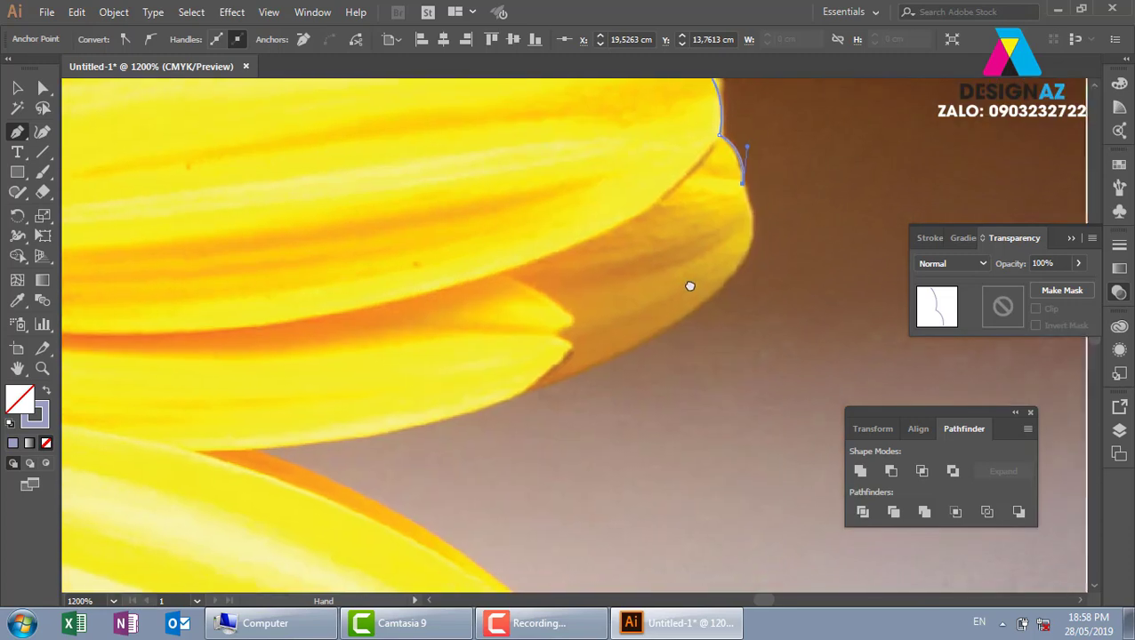
left_click_drag(532, 386, 239, 379)
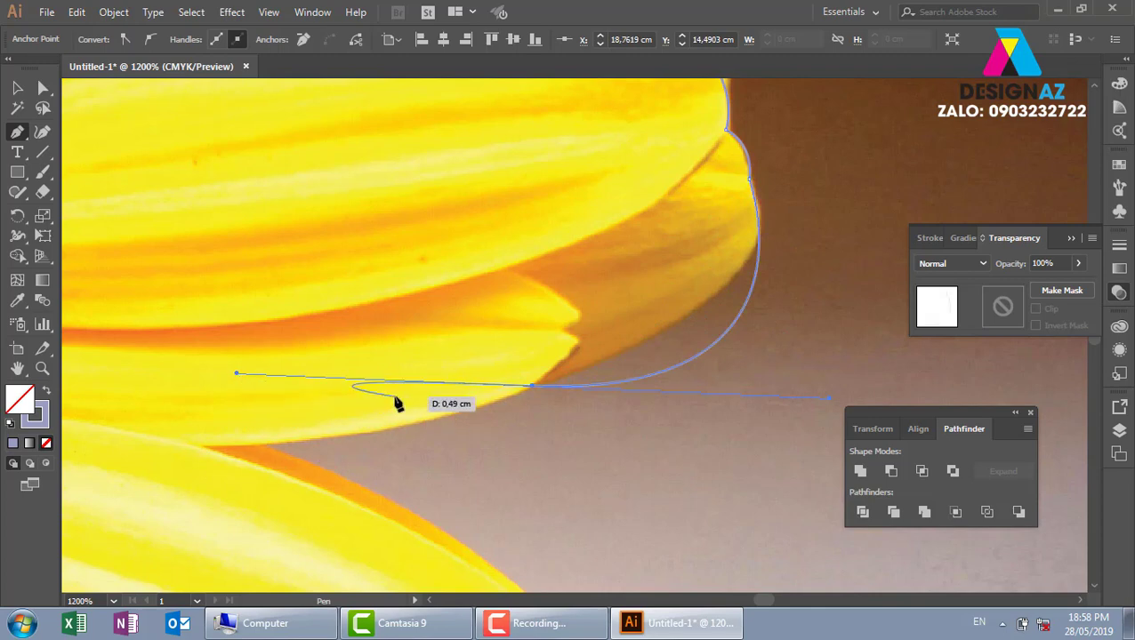
key("ctrl")
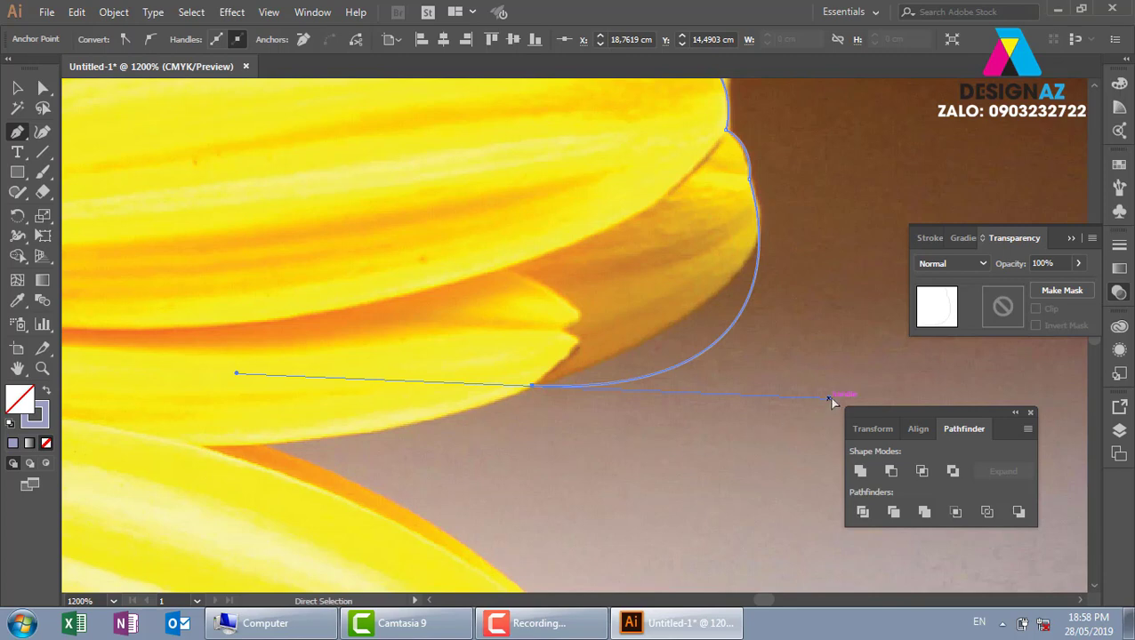
left_click_drag(830, 400, 825, 286)
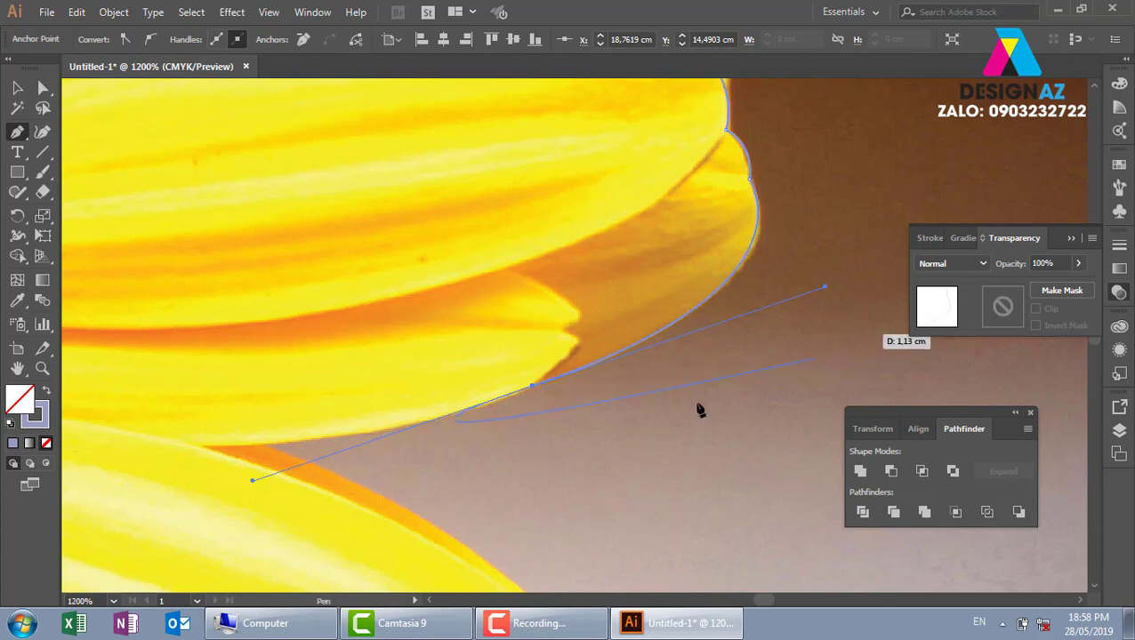
left_click(532, 387)
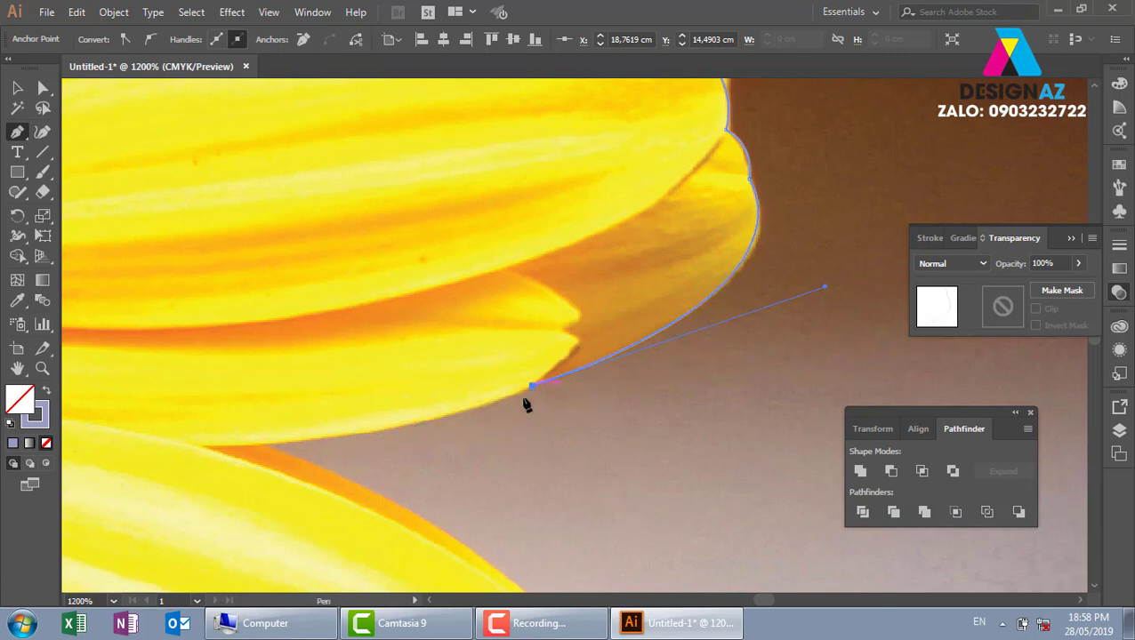
- Add an anchor where two petals meet, then curve the outline around the next petal tip
scroll(526, 405, "left", 3)
scroll(555, 331, "down", 2)
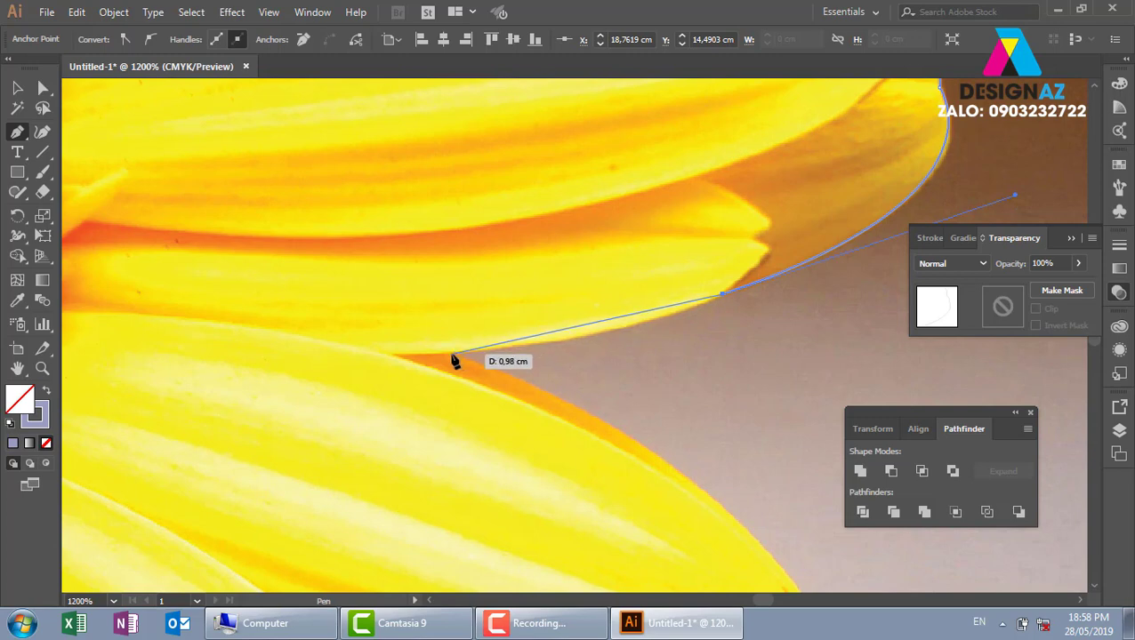
left_click_drag(453, 355, 302, 363)
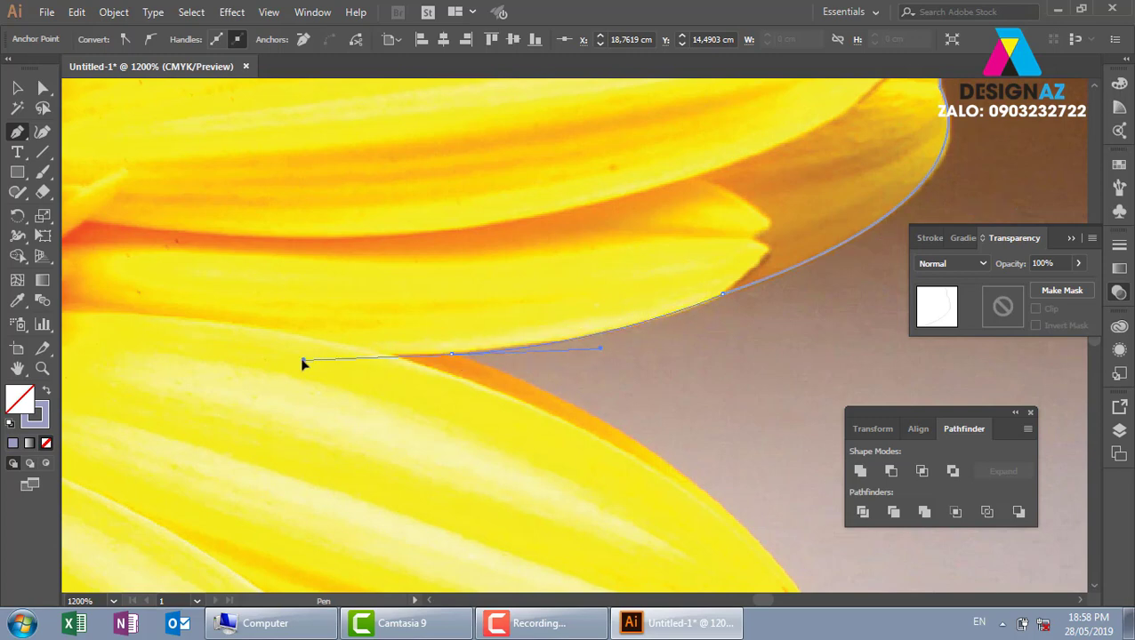
left_click(452, 355)
scroll(607, 340, "down", 3)
scroll(563, 288, "right", 2)
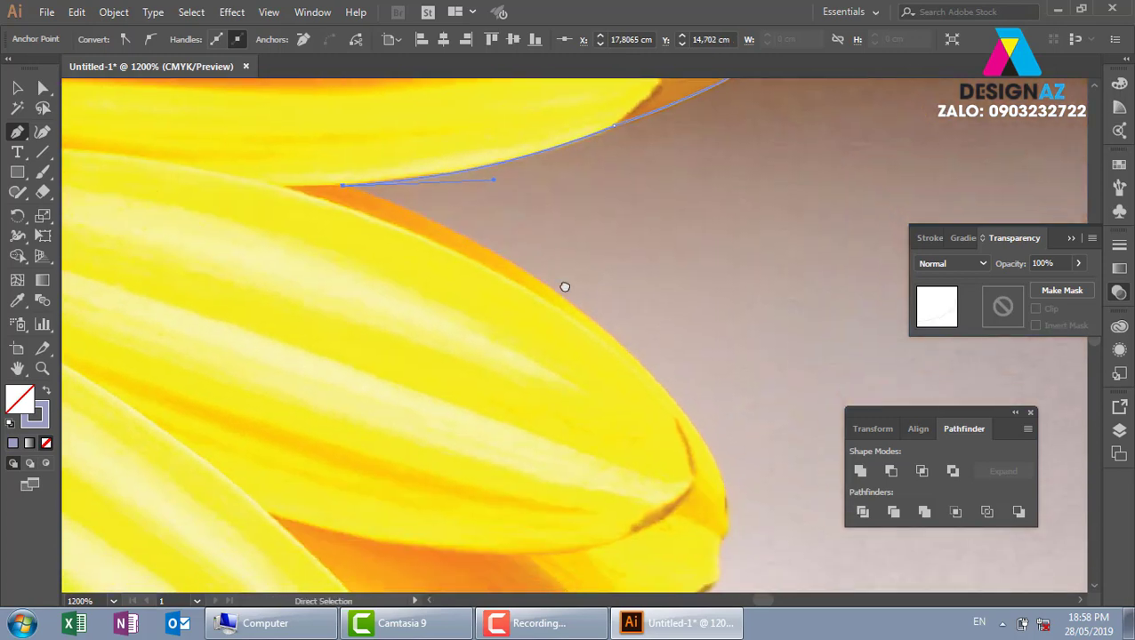
scroll(623, 373, "down", 1)
scroll(588, 305, "down", 2)
scroll(665, 384, "right", 2)
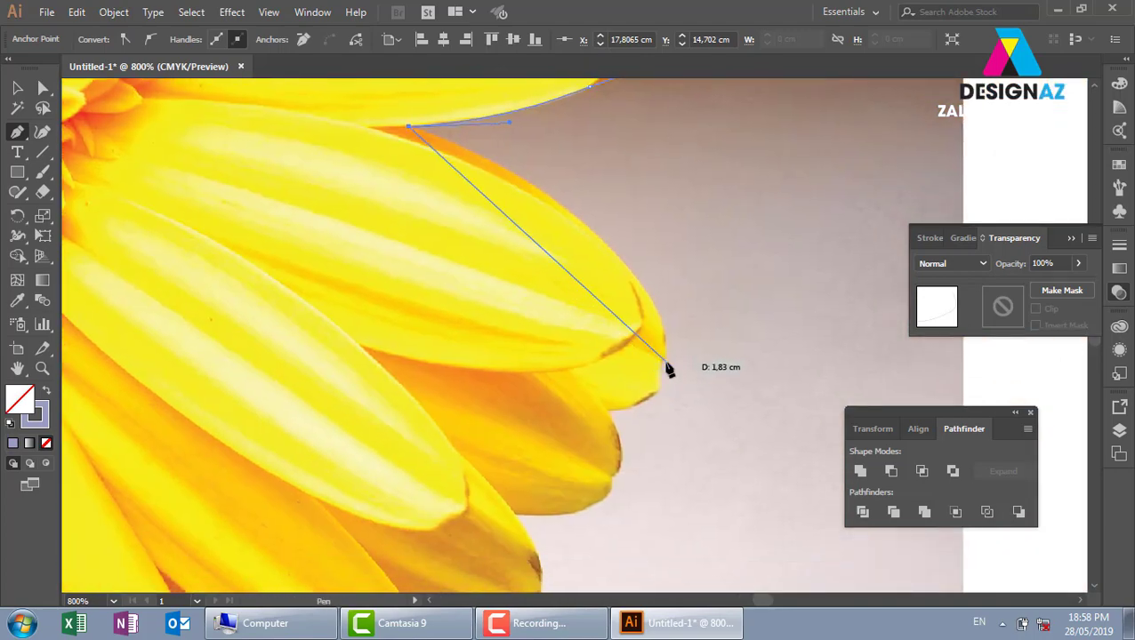
left_click_drag(662, 360, 654, 491)
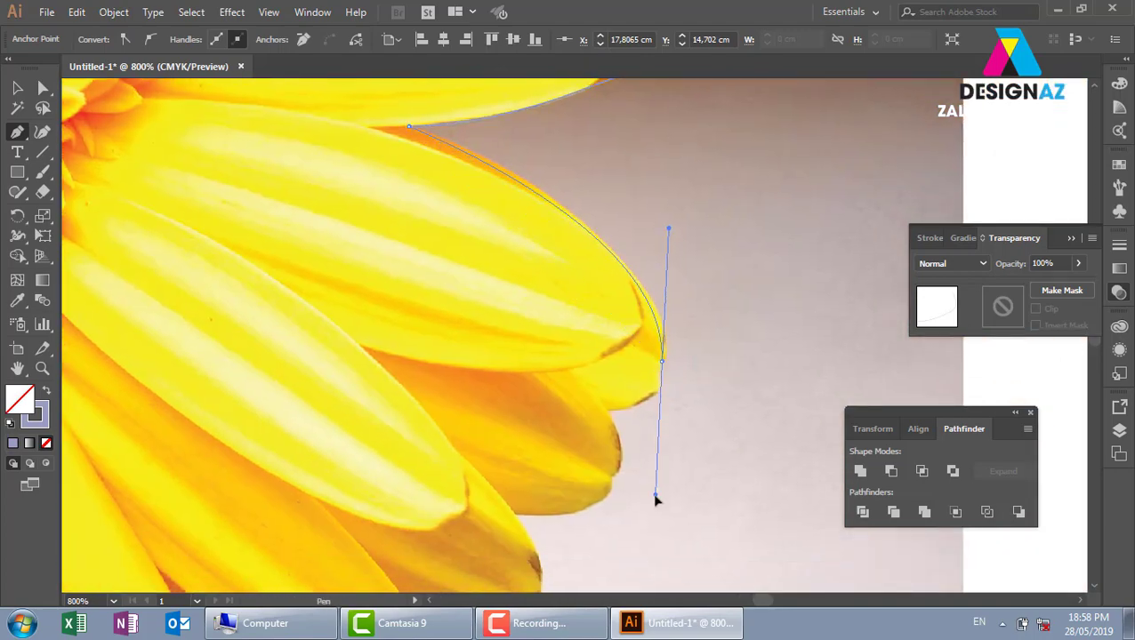
- Trace the outline around the next lower petals with curved anchors and corner points at the tips
left_click(662, 362)
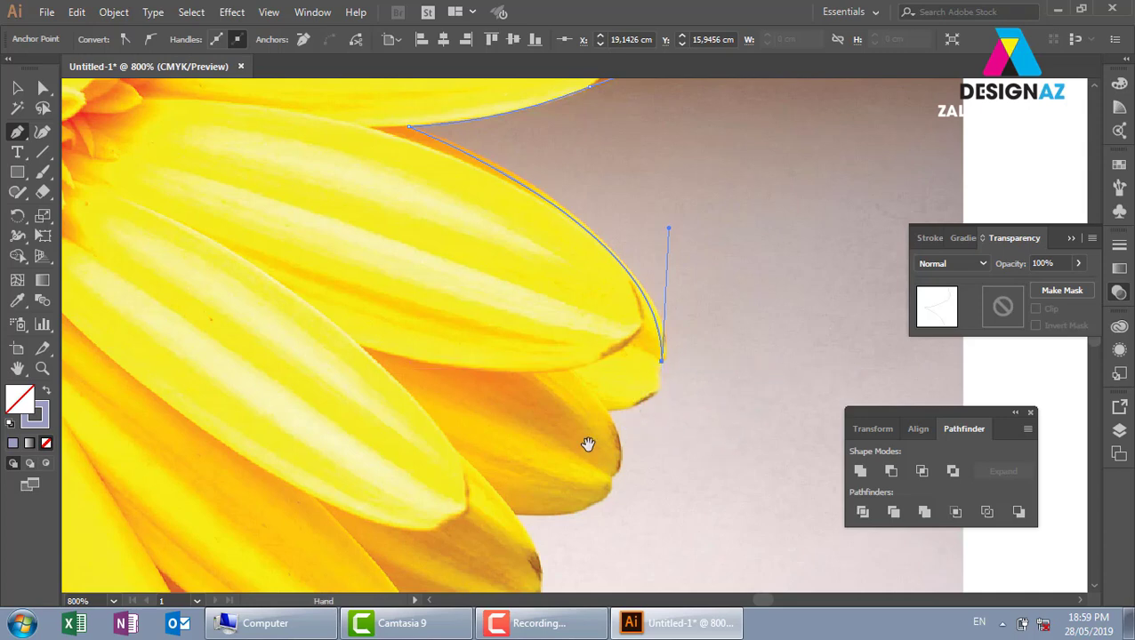
scroll(573, 400, "down", 1)
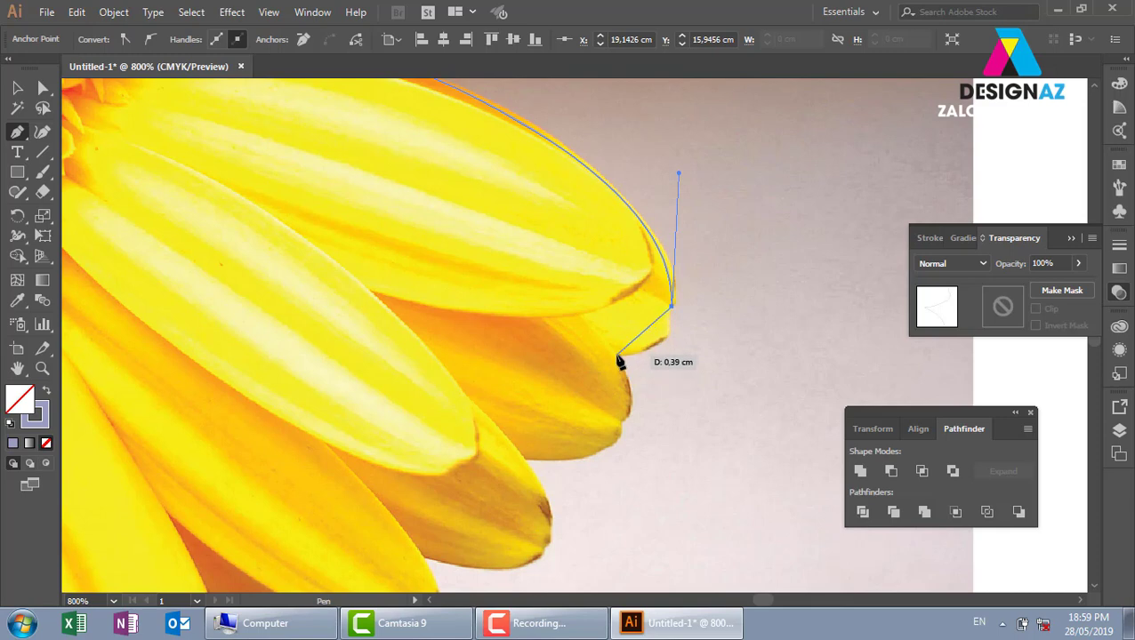
left_click_drag(616, 355, 568, 356)
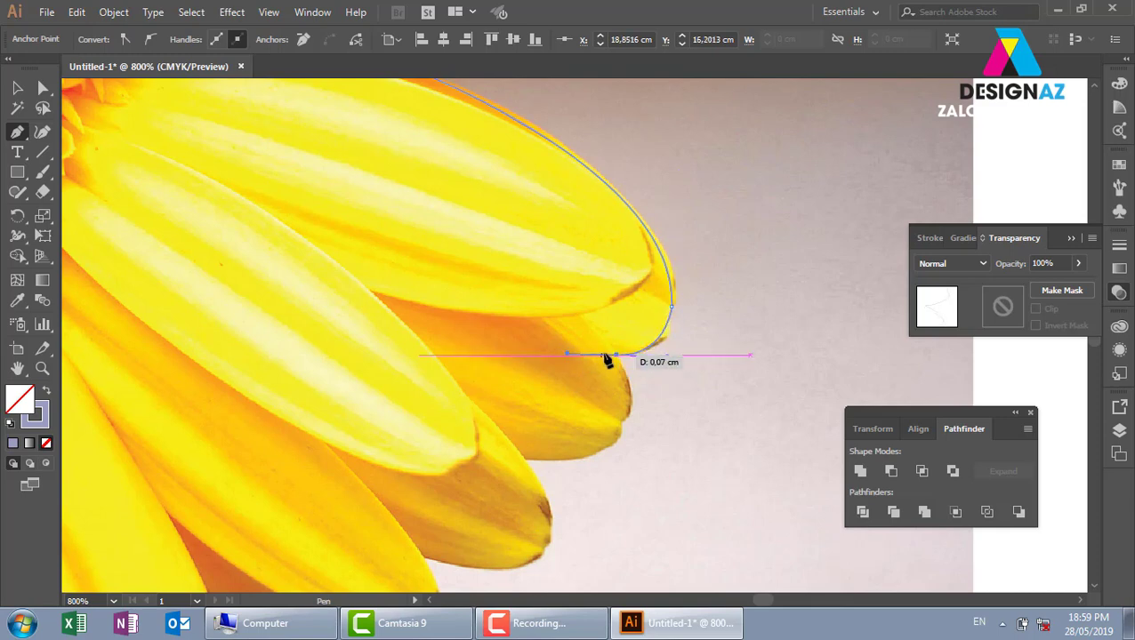
scroll(614, 360, "down", 2)
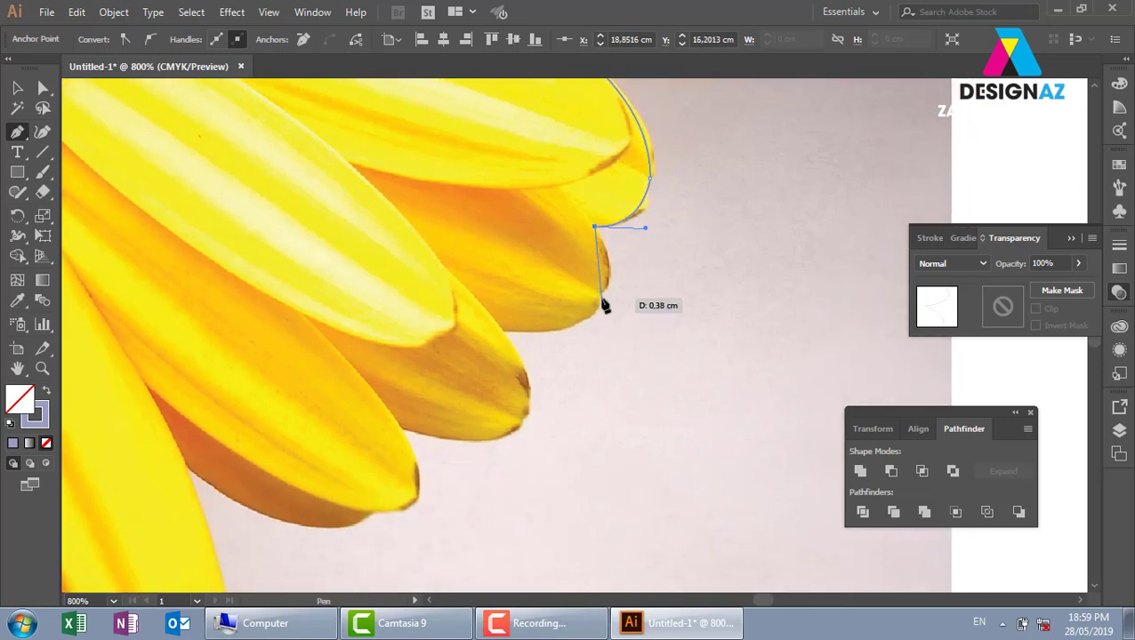
left_click(599, 299)
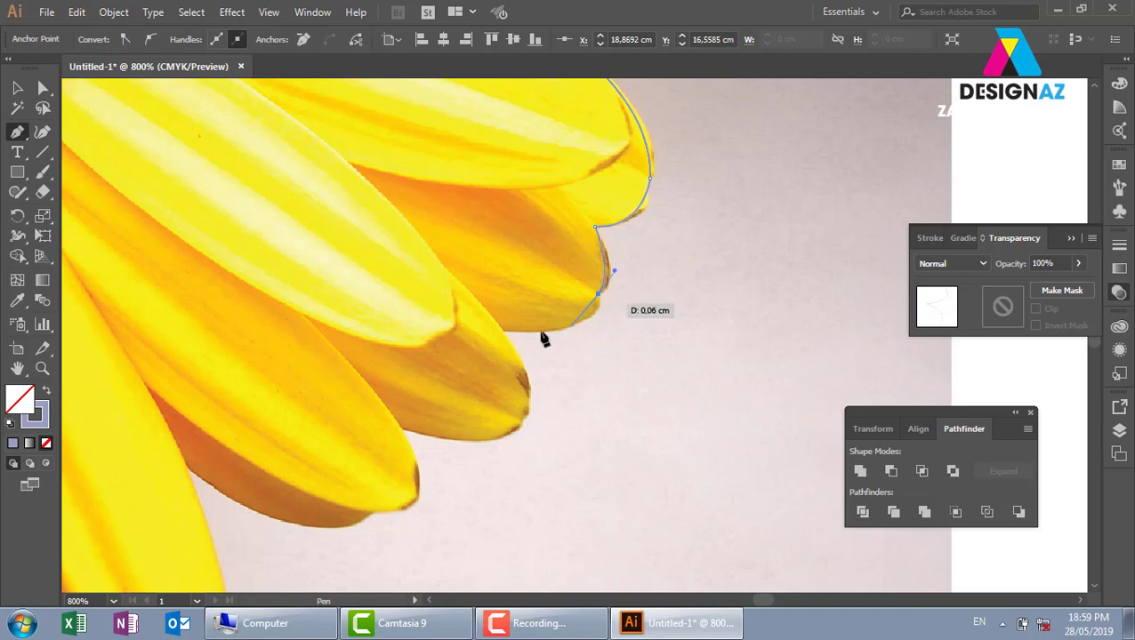
left_click(499, 327)
left_click_drag(464, 324, 406, 317)
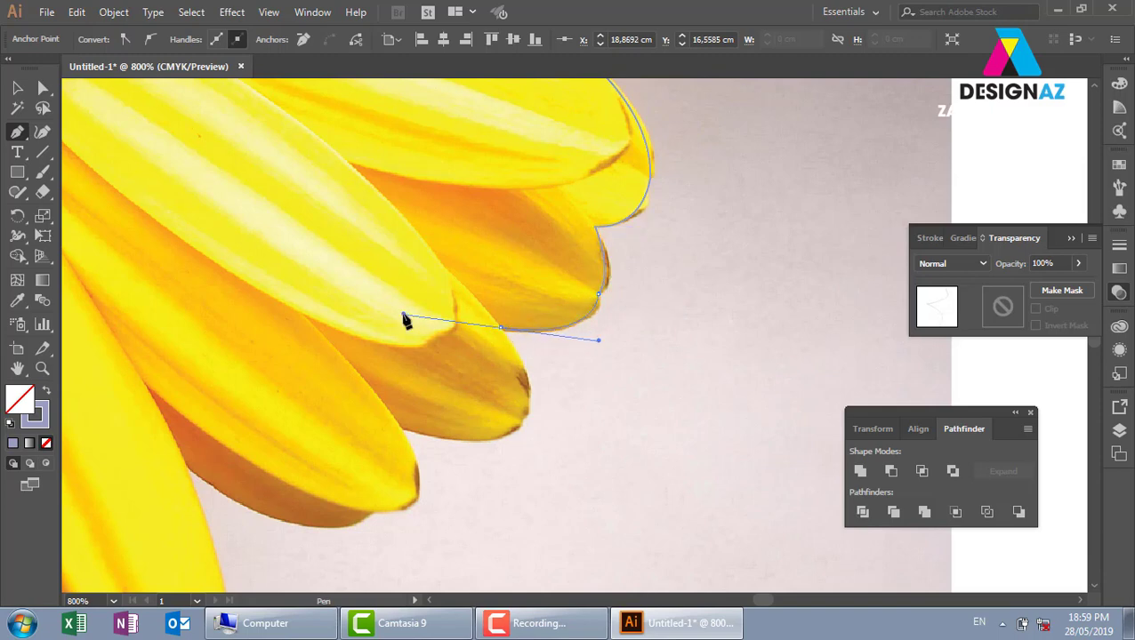
left_click(503, 330)
left_click_drag(514, 406, 481, 353)
left_click(509, 314)
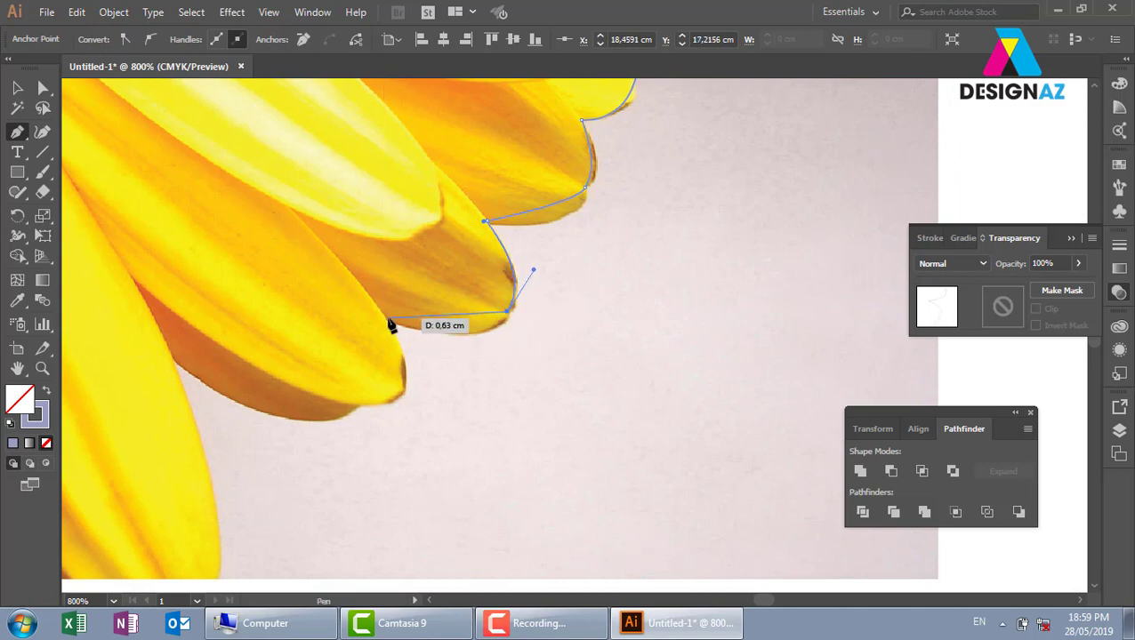
- Continue the curved outline along the following petal edges, breaking handles where the petals meet
left_click_drag(391, 323, 283, 288)
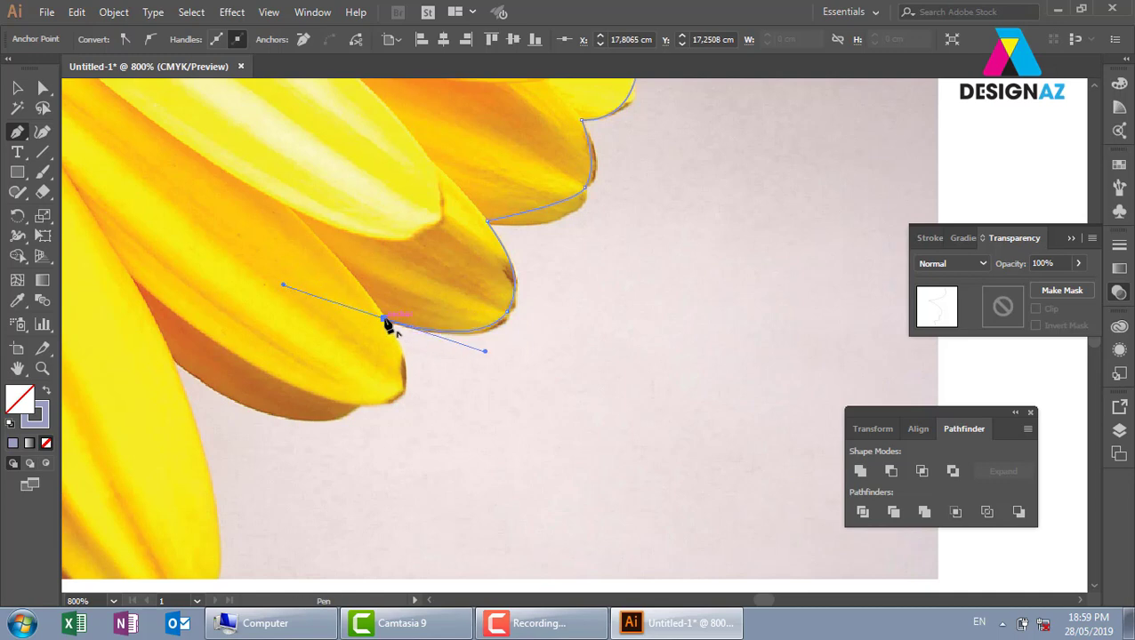
left_click_drag(384, 319, 384, 377)
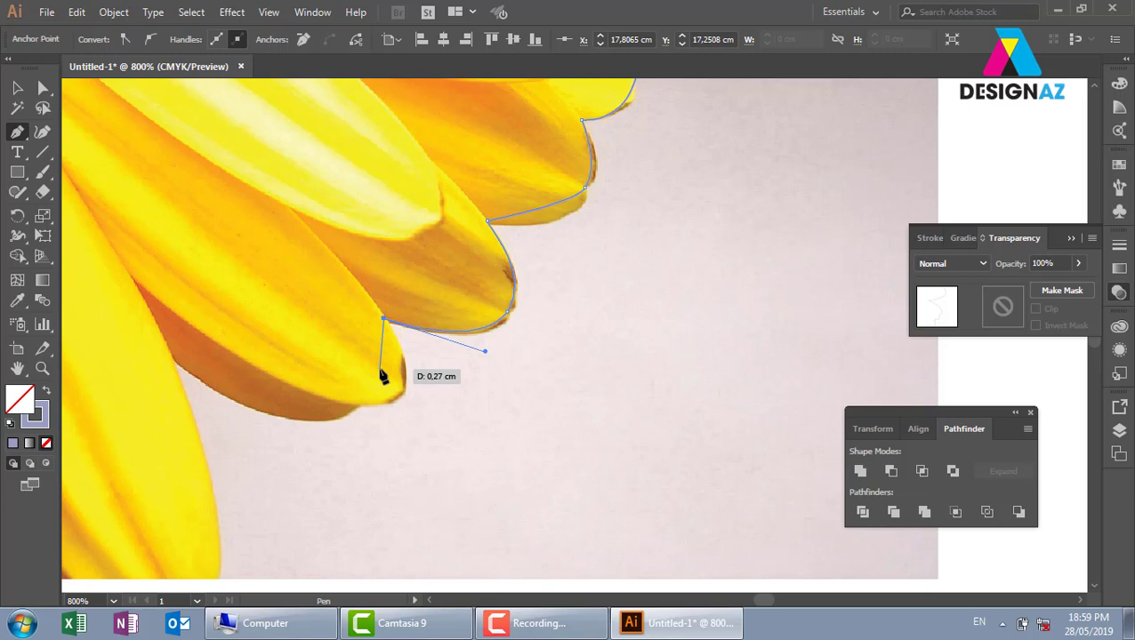
left_click_drag(383, 377, 508, 338)
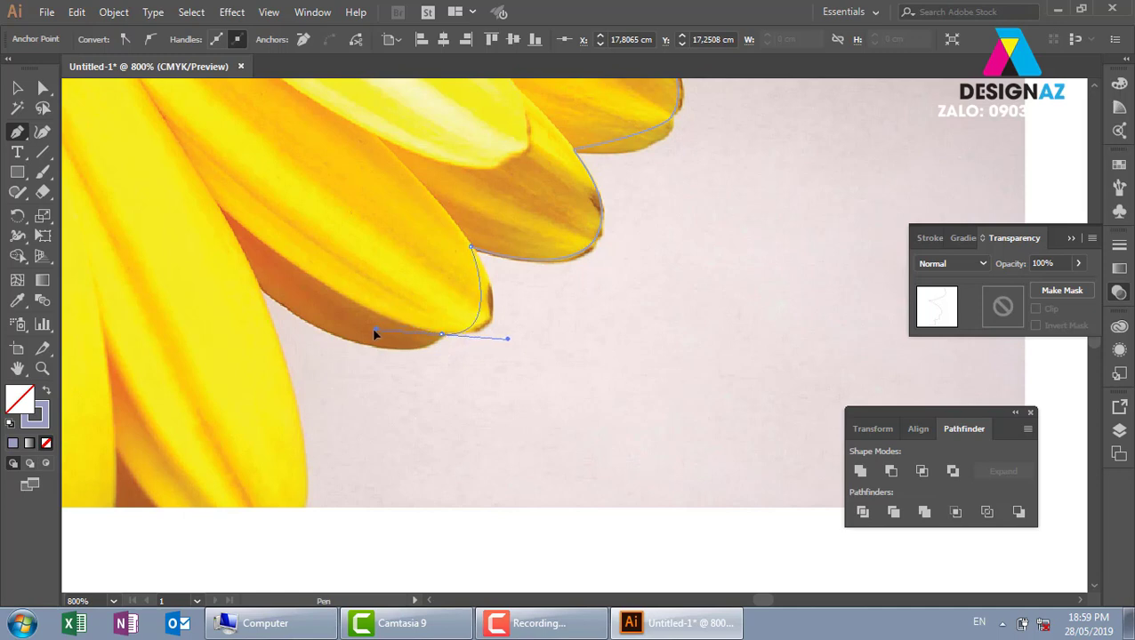
left_click_drag(373, 333, 347, 332)
left_click_drag(442, 336, 438, 340)
left_click_drag(364, 308, 525, 304)
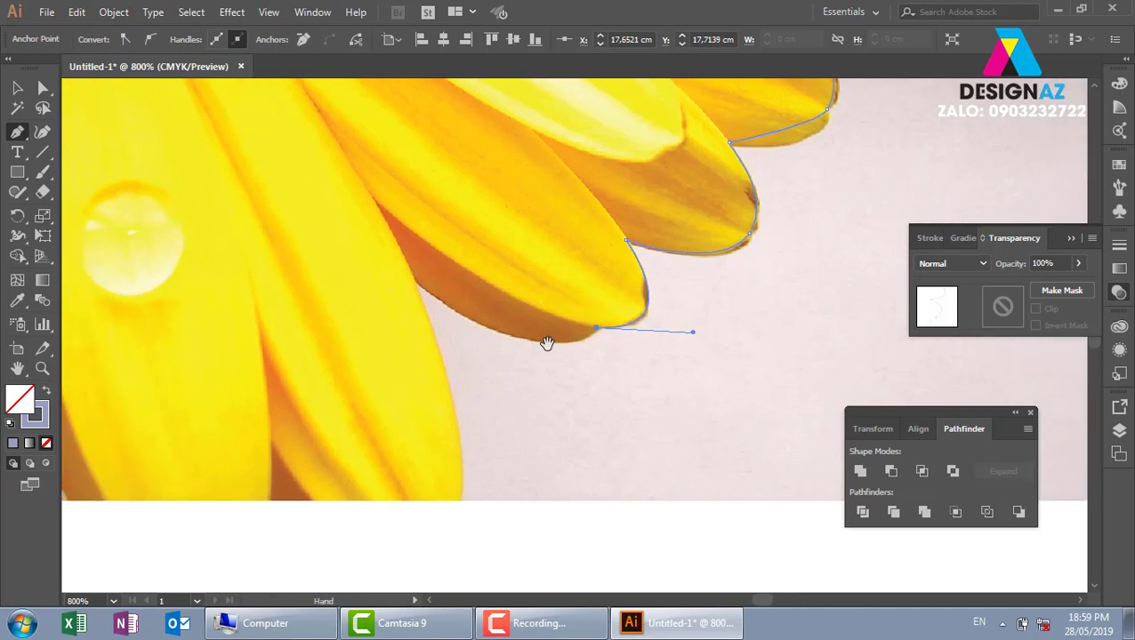
left_click(410, 281)
left_click_drag(347, 225, 296, 179)
left_click(412, 278)
left_click_drag(489, 418, 478, 268)
left_click_drag(442, 344, 421, 414)
left_click(442, 346)
- Trace the last petal edge and run the outline along the photo's bottom edge to its bottom-left corner
left_click_drag(251, 347, 591, 331)
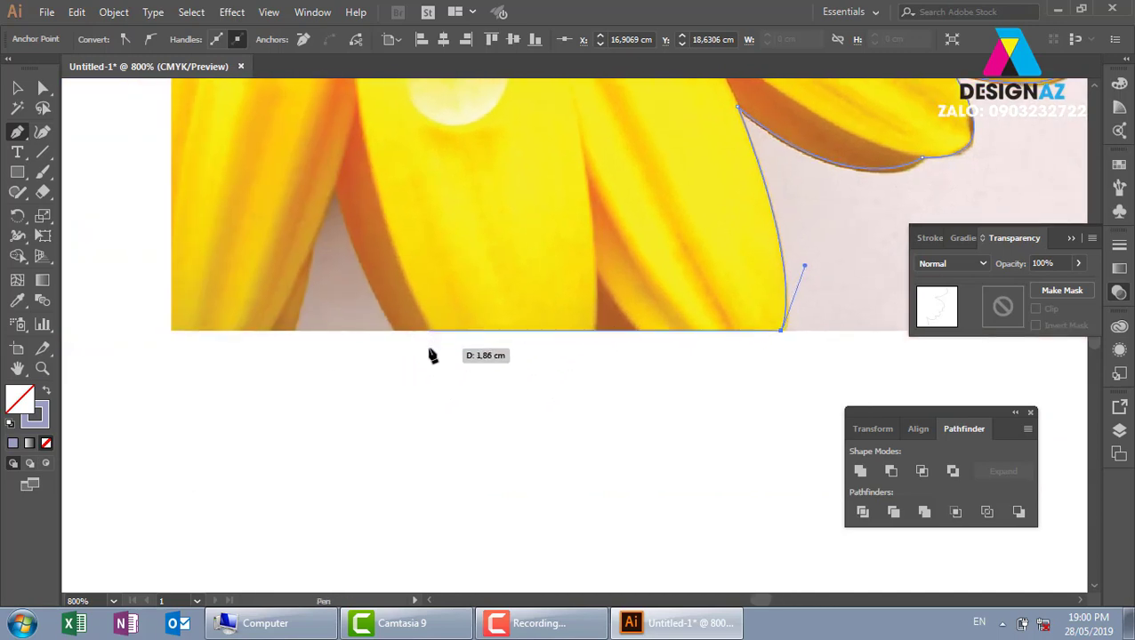
left_click(395, 331)
left_click_drag(334, 181, 330, 141)
left_click(311, 247)
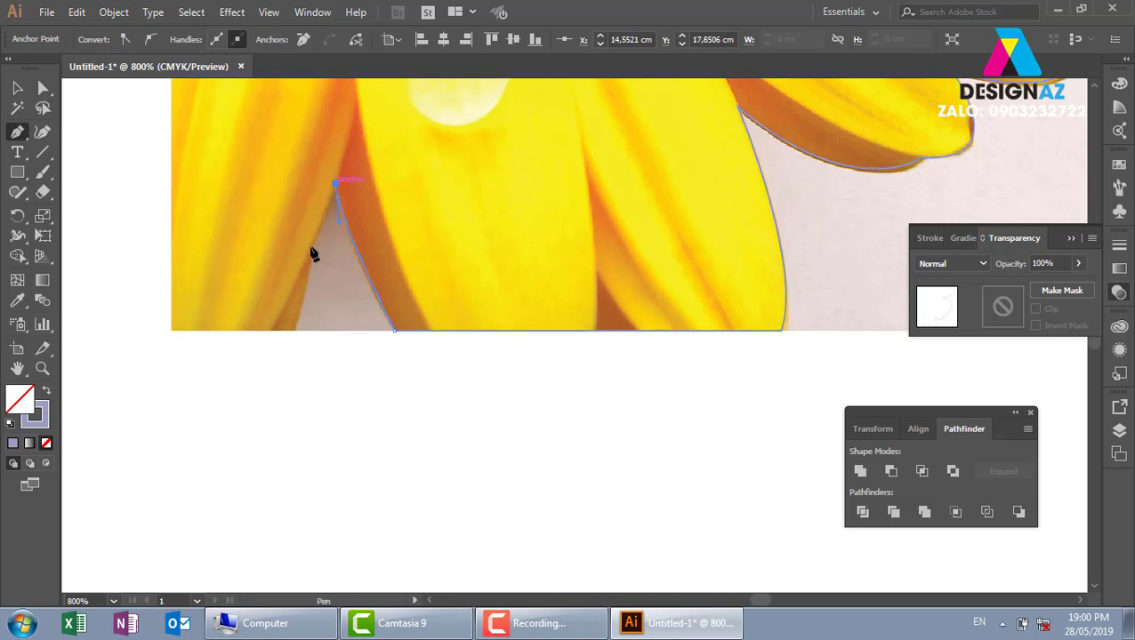
left_click(294, 331)
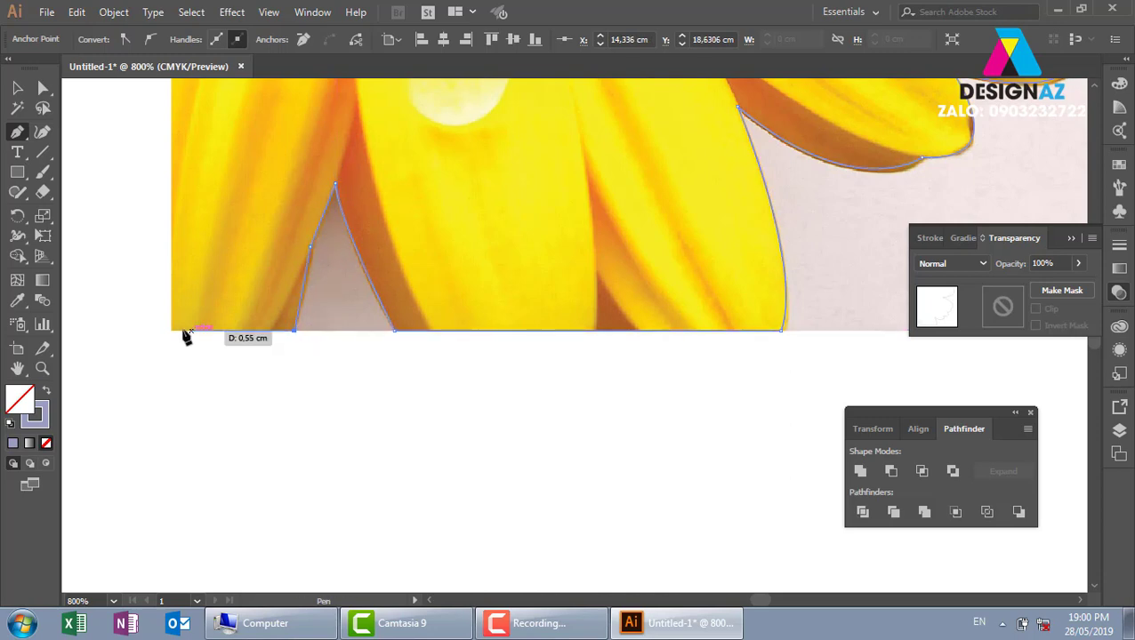
left_click(171, 331)
- Run the outline up to the photo's top-left corner, close it at the starting anchor, and zoom out
left_click_drag(272, 322, 295, 541)
scroll(295, 540, "up", 12)
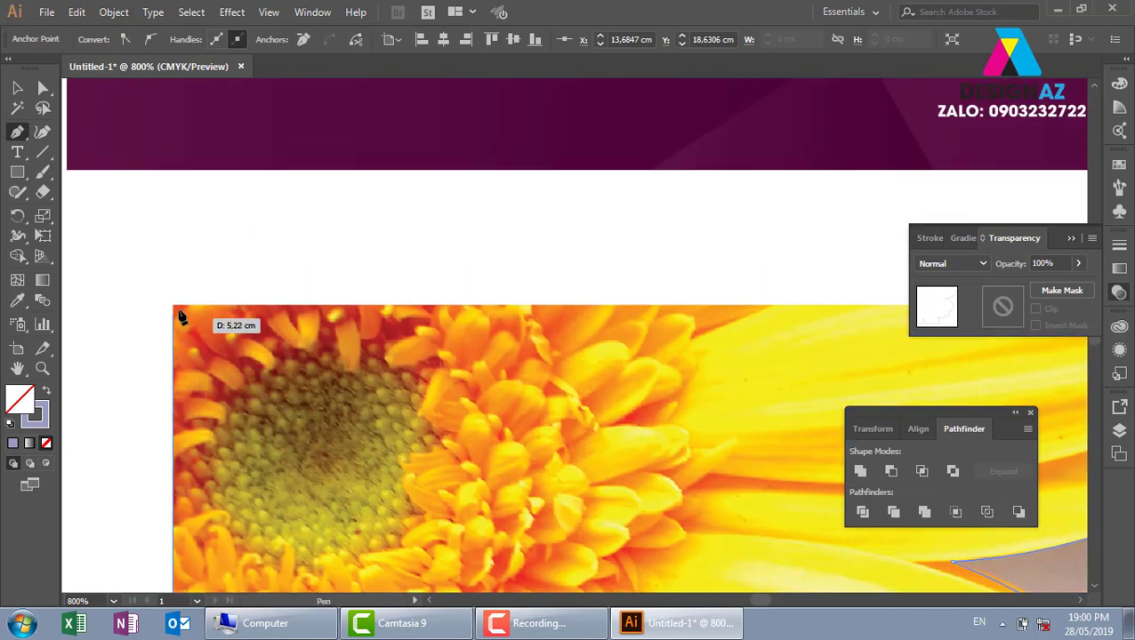
left_click(175, 306)
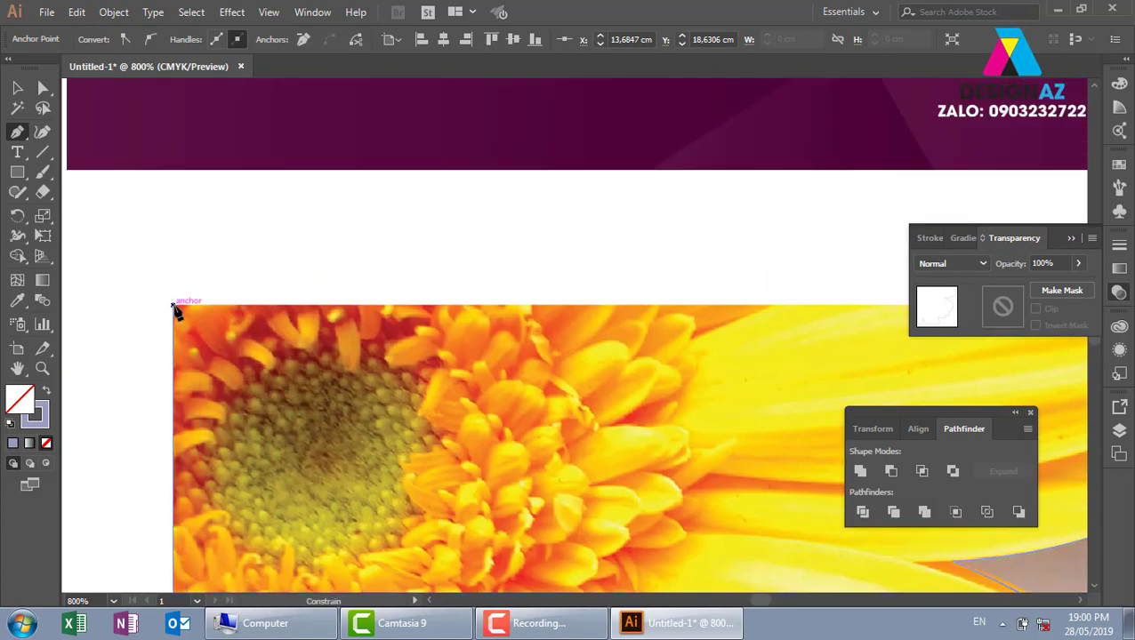
scroll(635, 328, "right", 5)
left_click(803, 314)
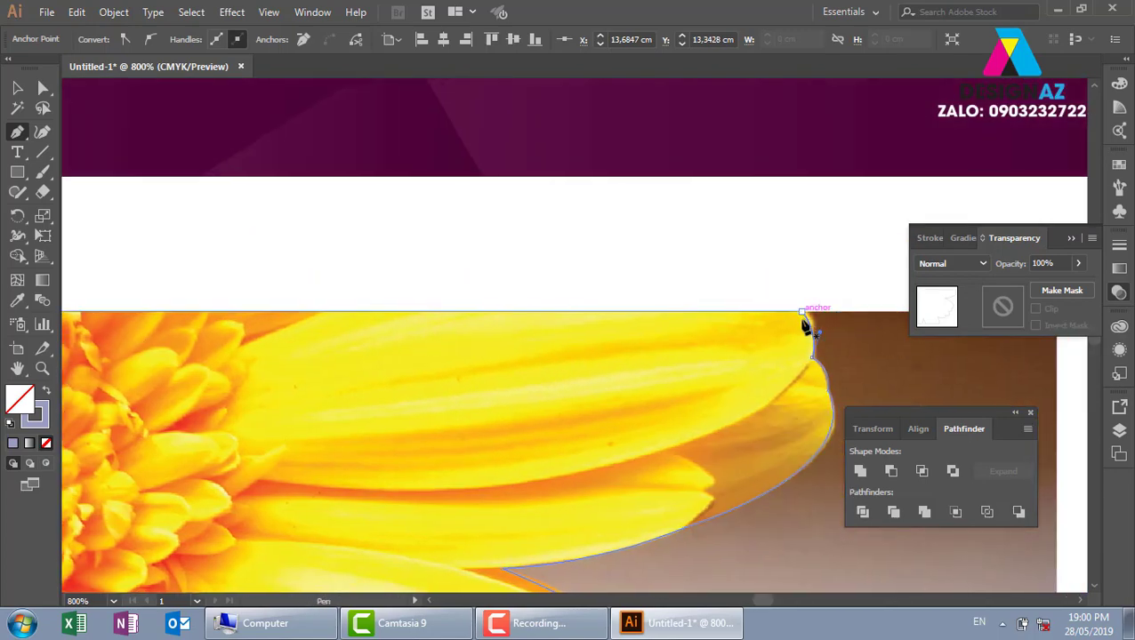
key("ctrl+minus")
key("ctrl+minus")
key("ctrl+minus")
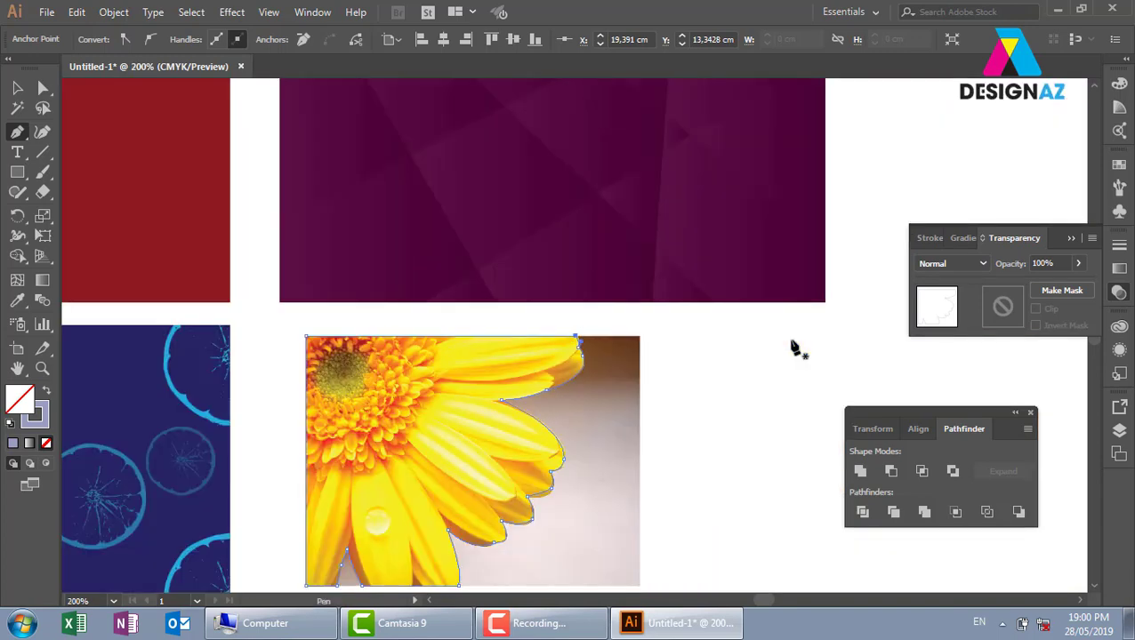
- Swap the traced outline's stroke into a solid lavender fill with Shift+X
left_click_drag(525, 369, 544, 245)
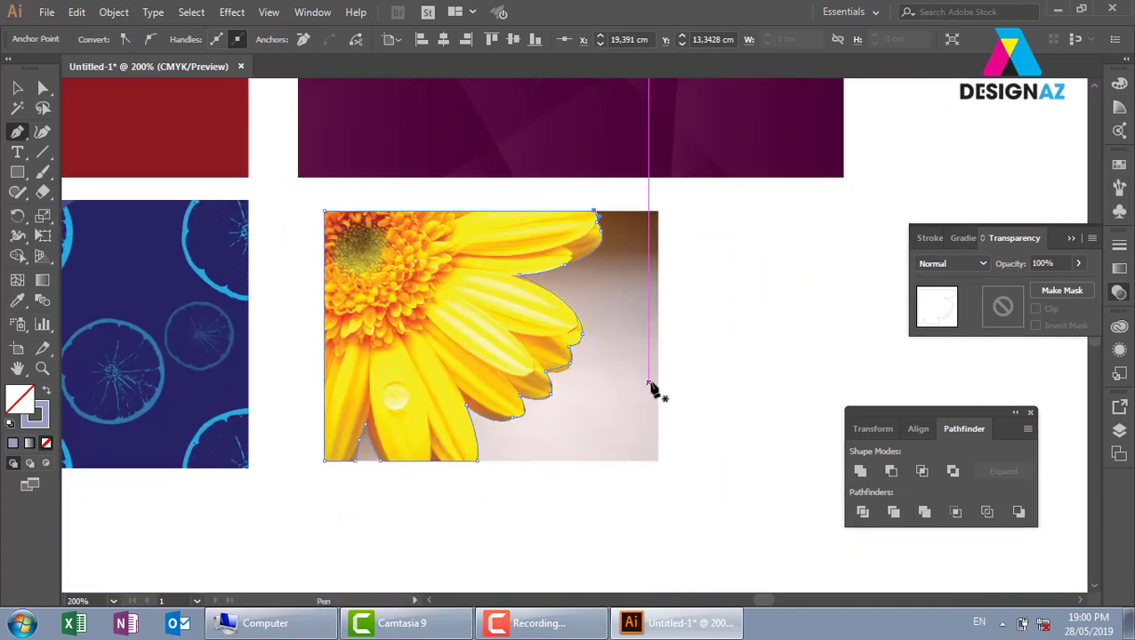
left_click(17, 87)
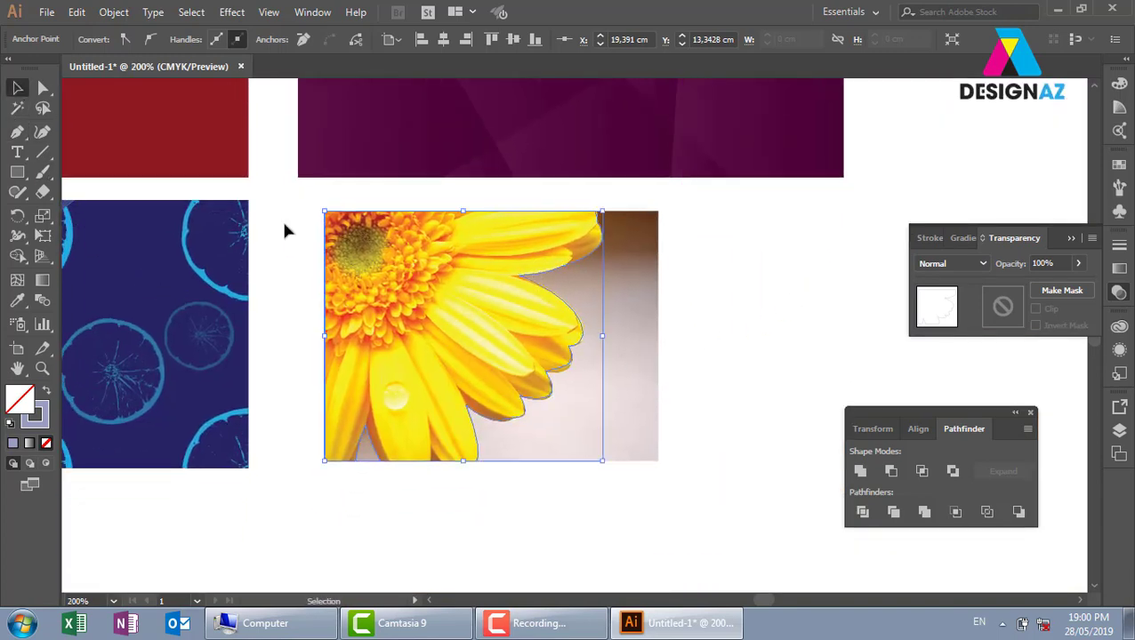
key("shift+x")
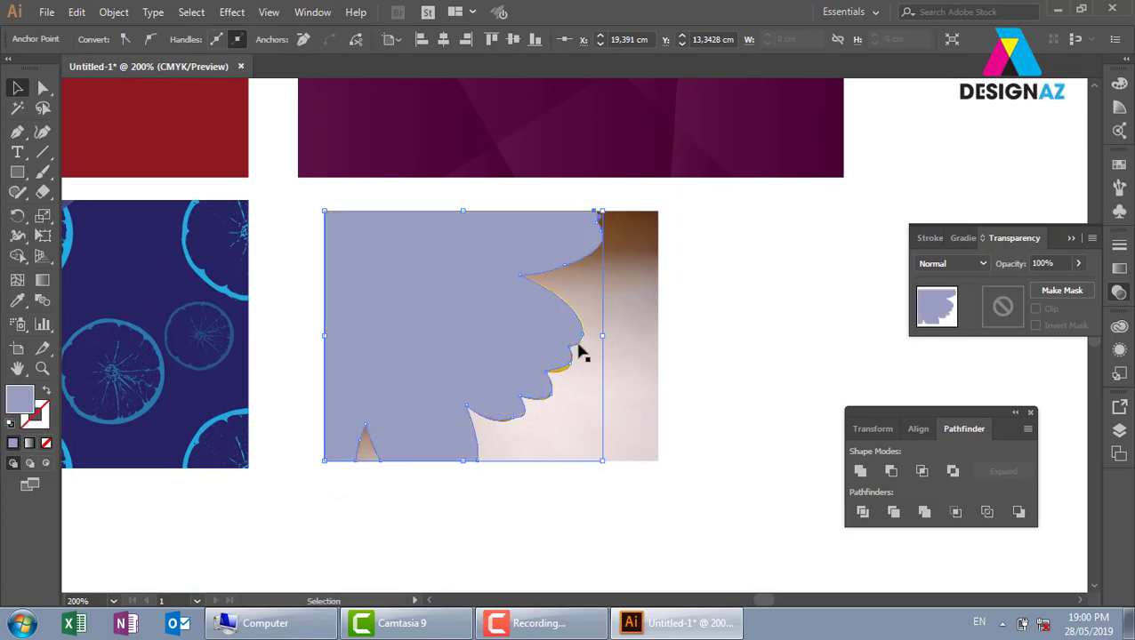
left_click(720, 322)
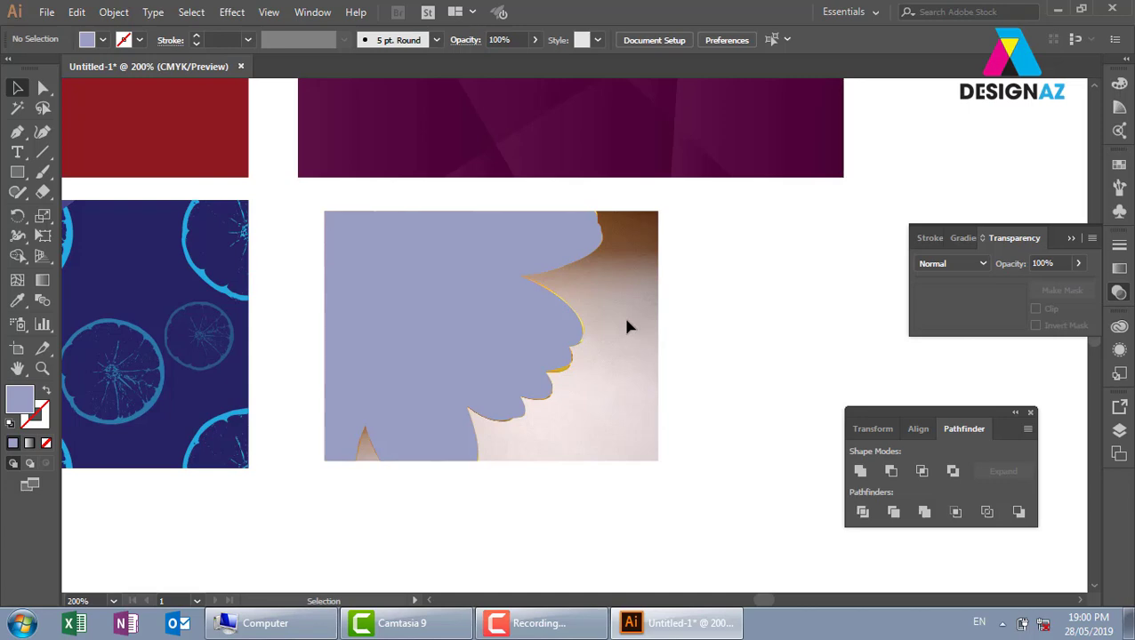
- Unlock all objects so the flower photo beneath is free again
left_click(113, 12)
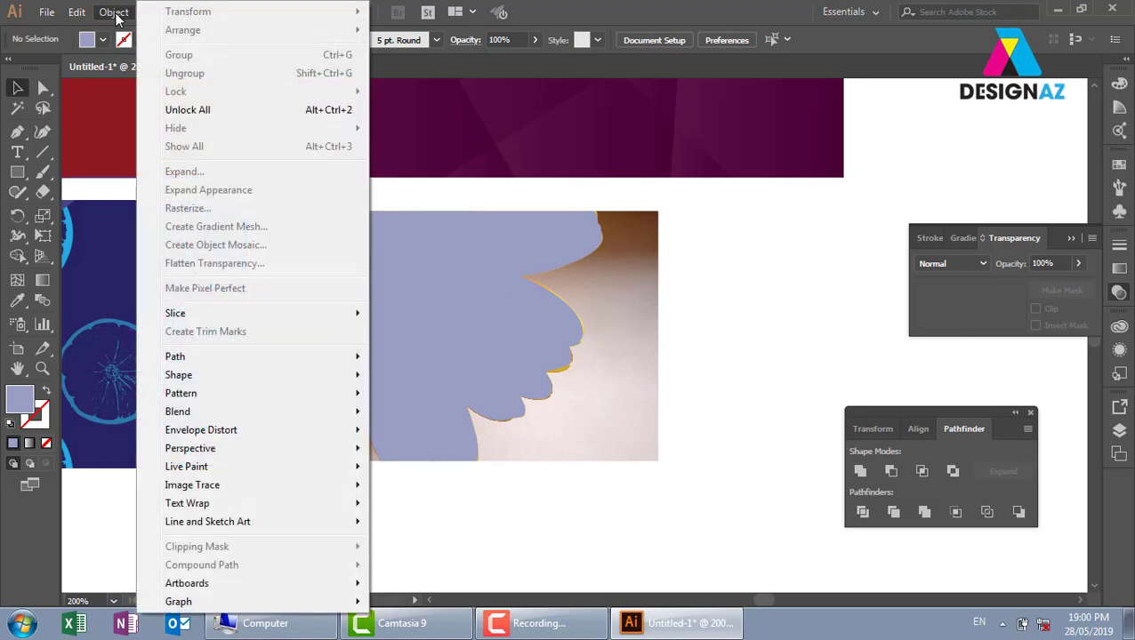
left_click(275, 114)
left_click_drag(618, 331, 590, 409)
key("ctrl+z")
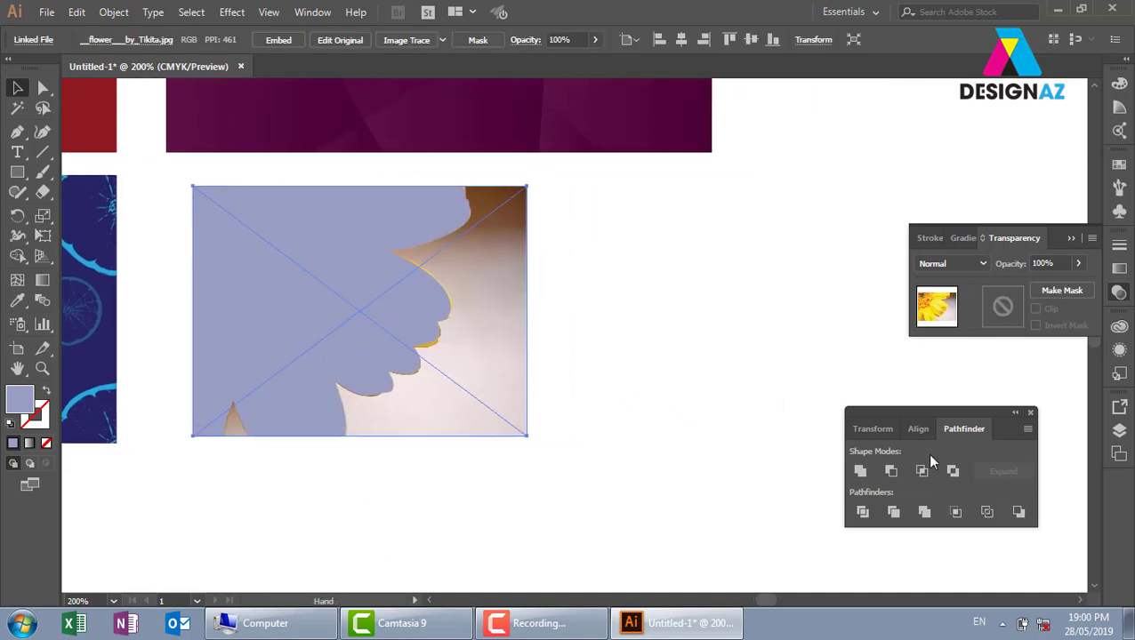
- Make two more copies of the flower photo, spaced out to the right
left_click(553, 360)
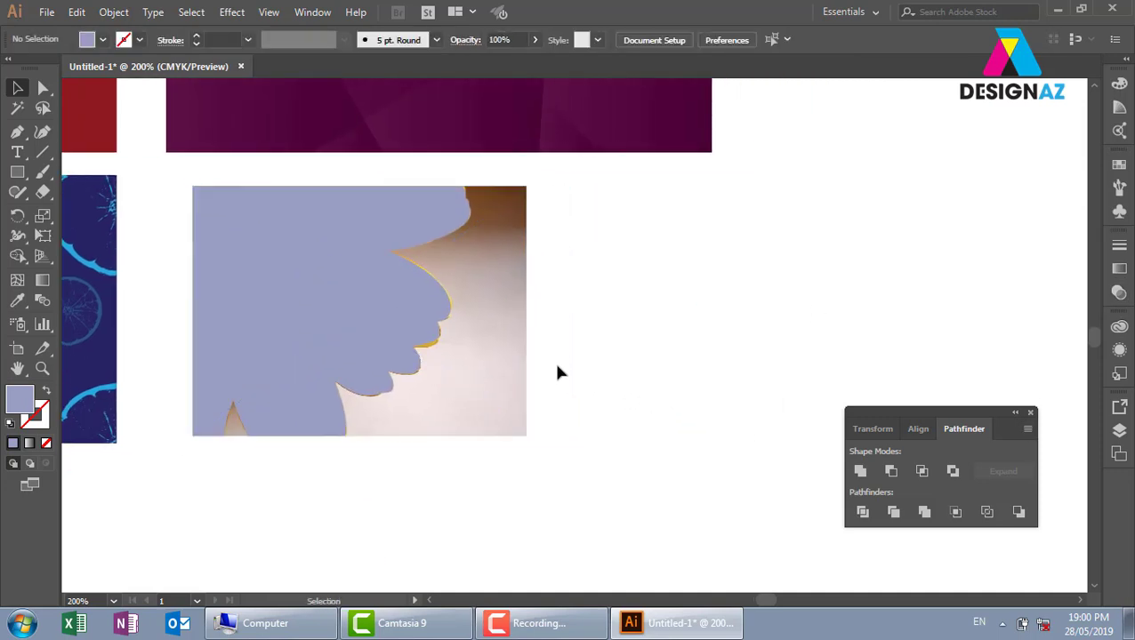
left_click_drag(496, 356, 886, 354)
left_click_drag(777, 359, 532, 342)
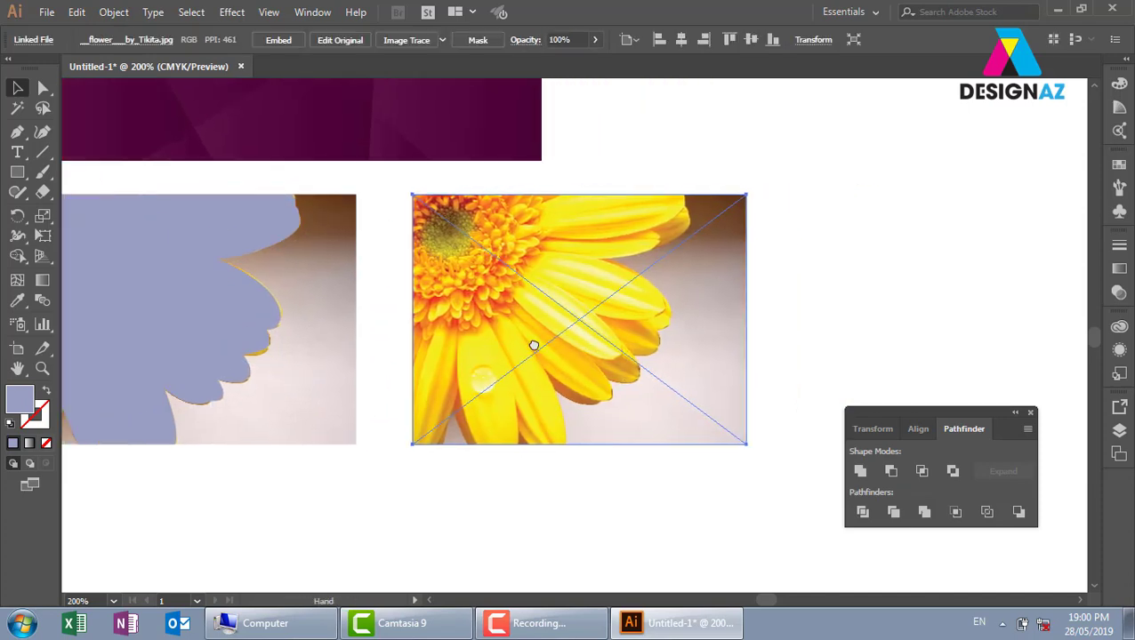
key("ctrl+d")
left_click(651, 155)
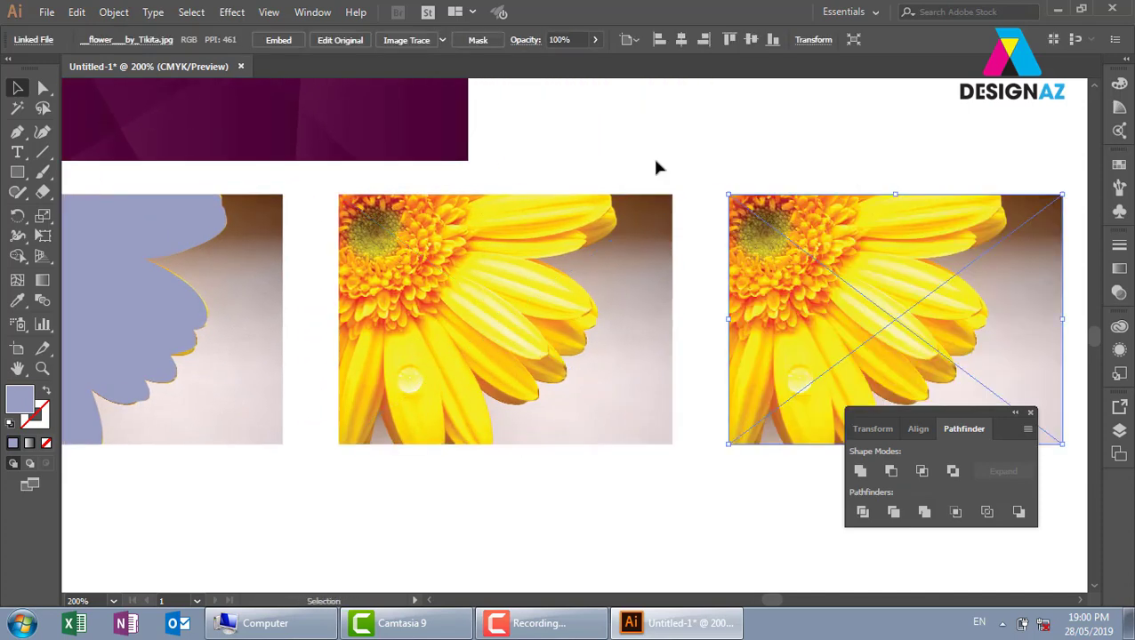
- Draw a square over the middle flower copy and a circle over the right copy
left_click(17, 172)
left_click_drag(421, 250, 522, 347)
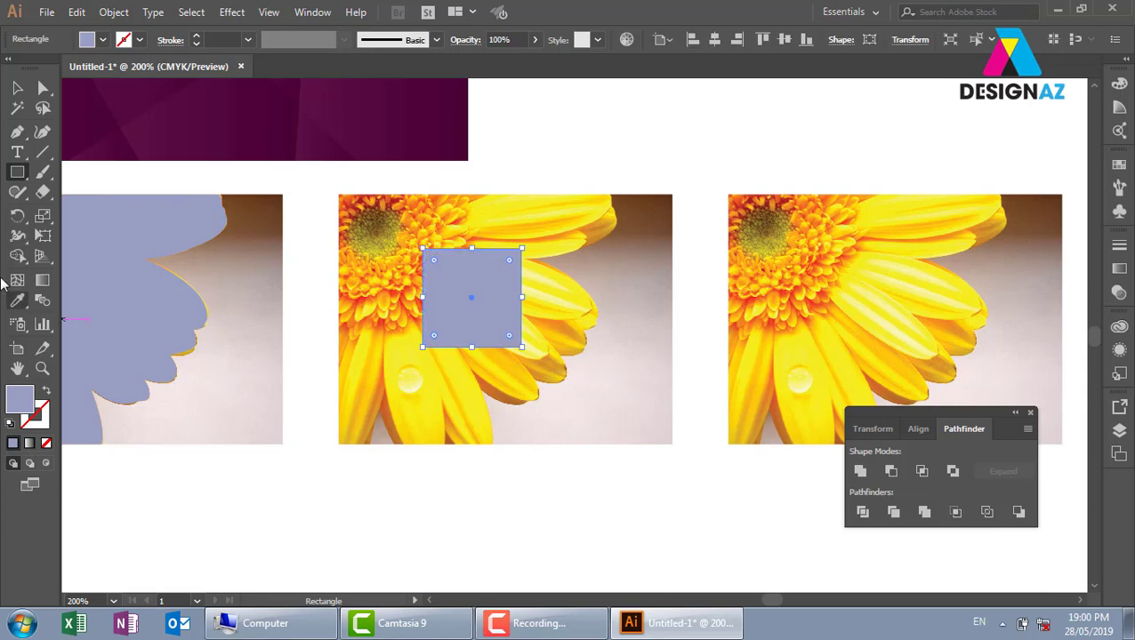
left_click(20, 171)
left_click(93, 212)
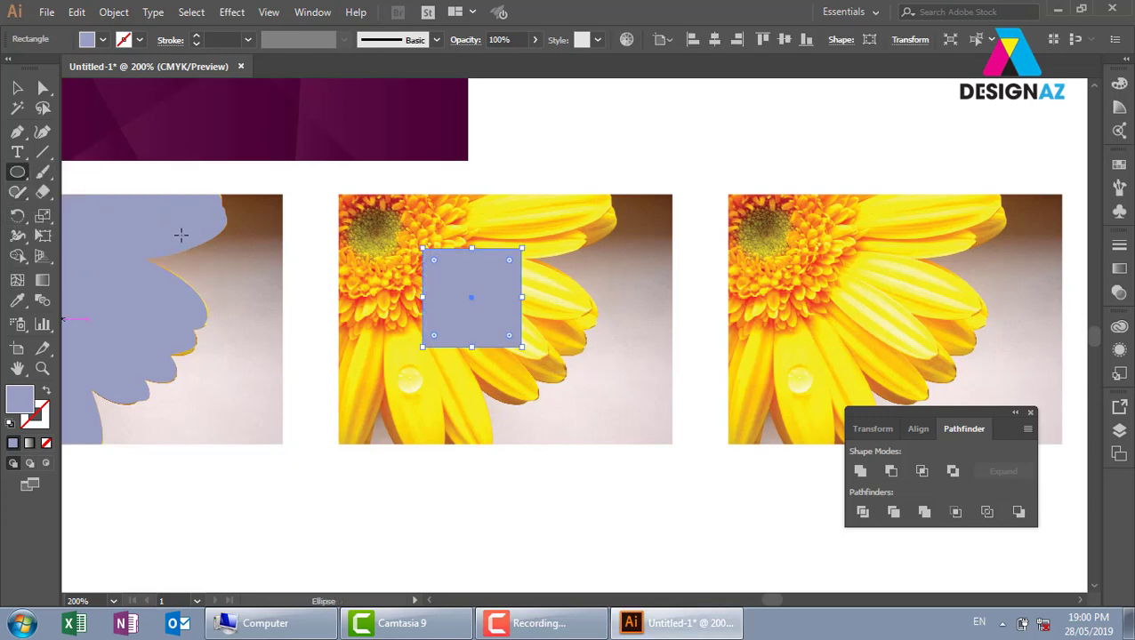
left_click_drag(829, 240, 978, 387)
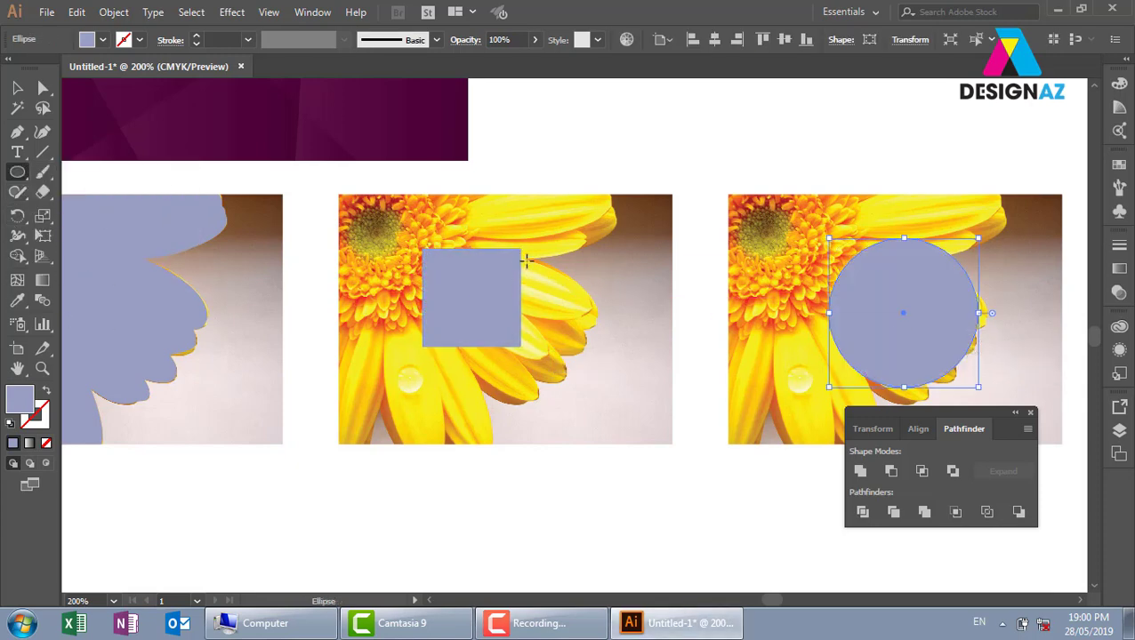
left_click_drag(526, 259, 585, 247)
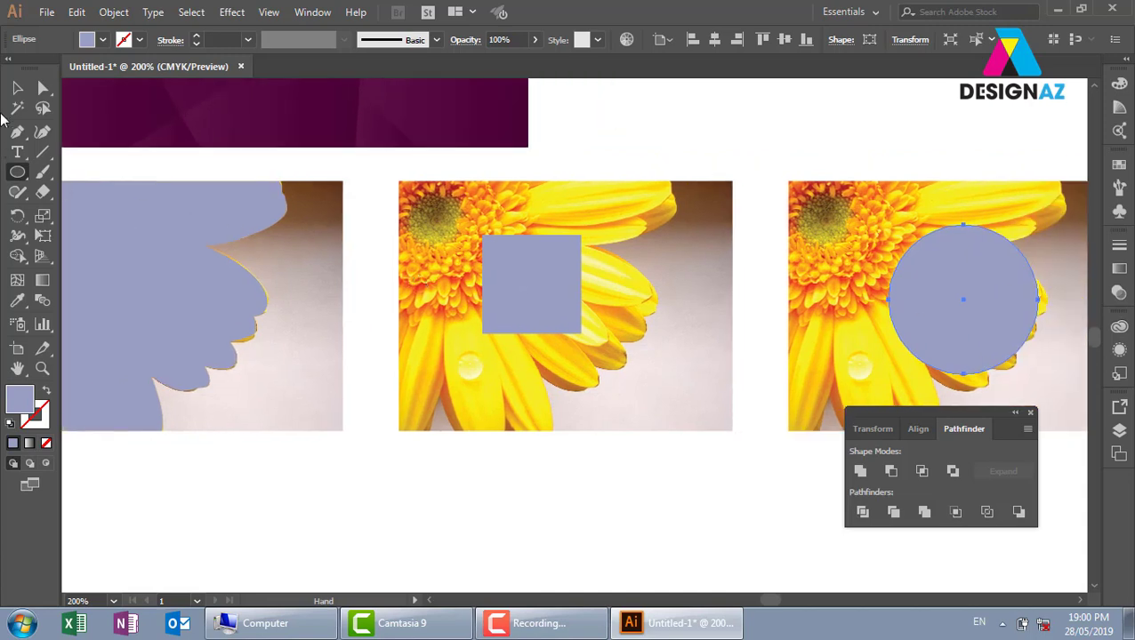
- Apply Ctrl+7 to the middle photo with its square, then to the right photo with its circle
left_click(16, 88)
left_click_drag(493, 518, 596, 316)
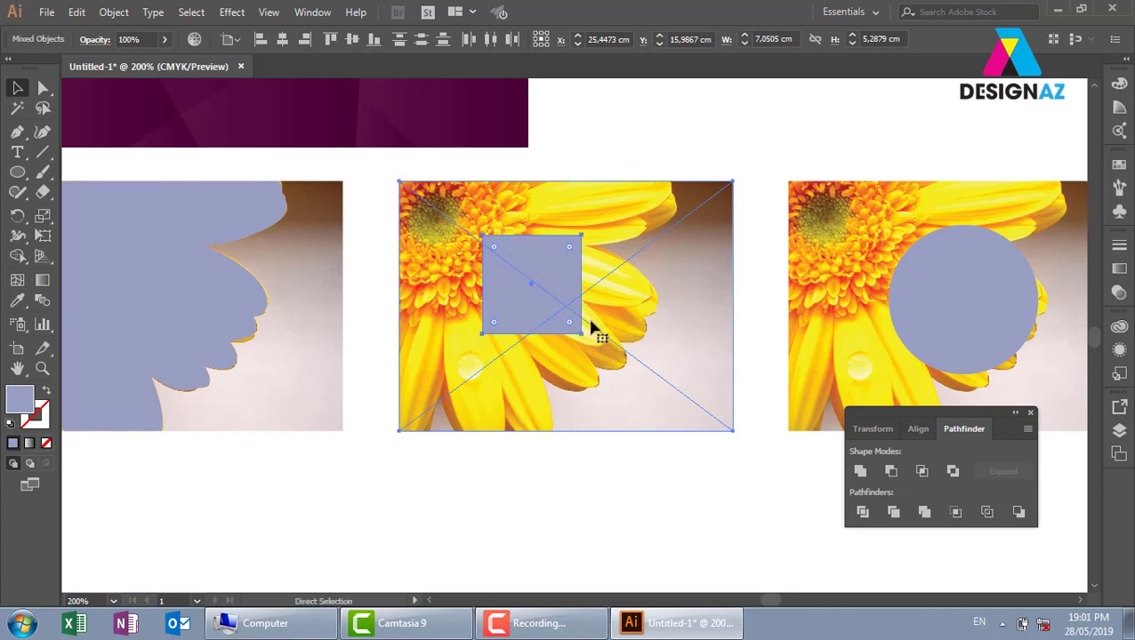
key("ctrl+7")
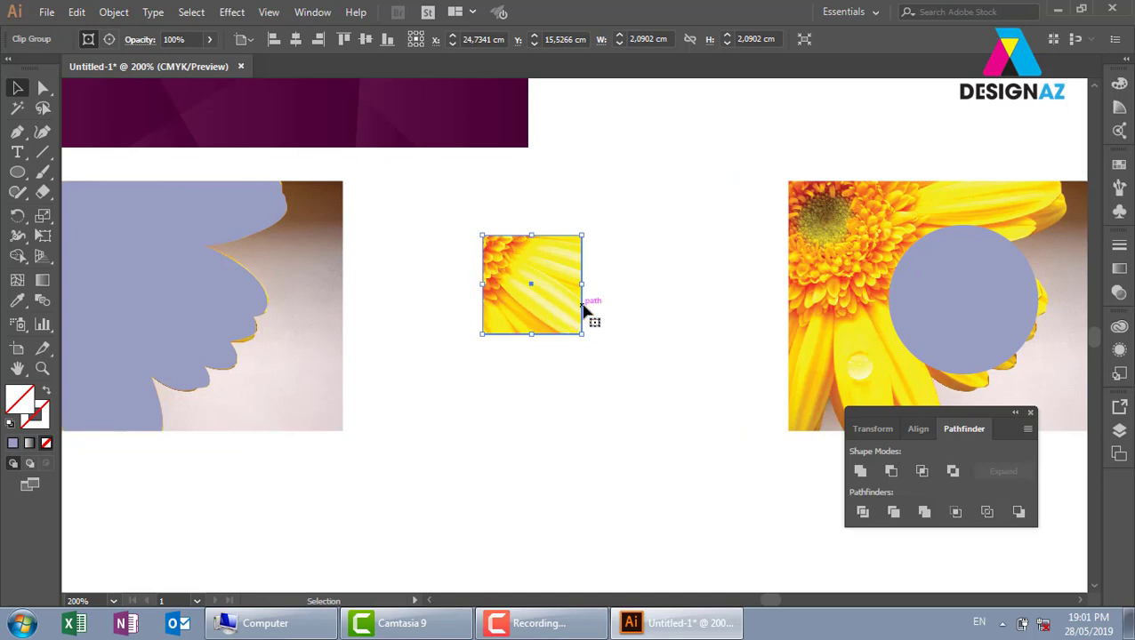
scroll(762, 292, "right", 5)
left_click_drag(794, 281, 800, 301)
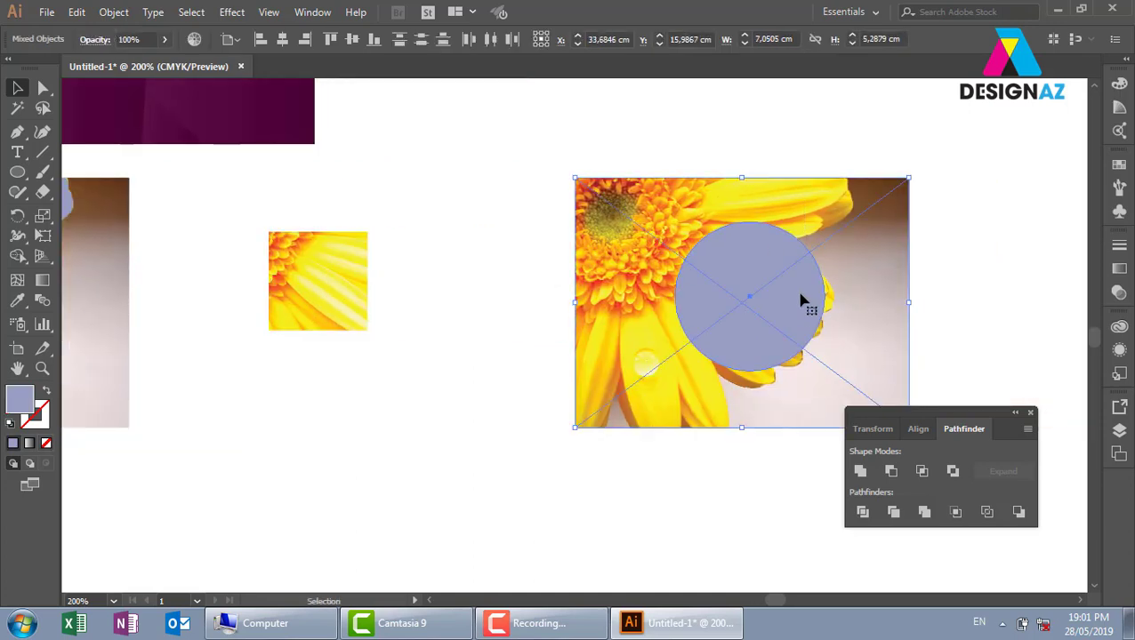
key("ctrl+7")
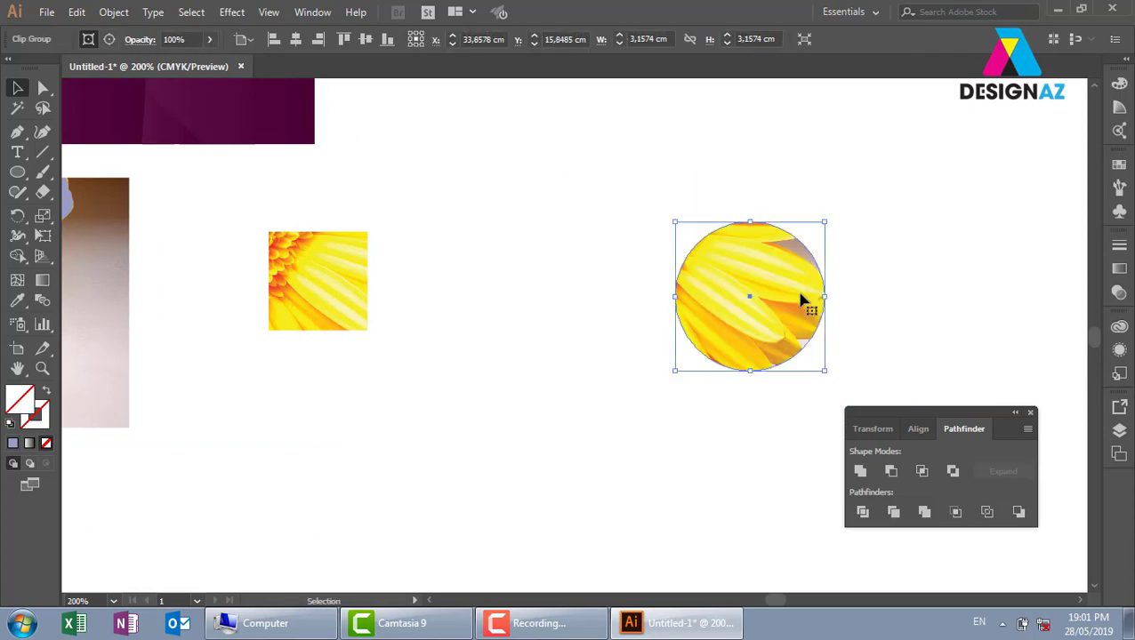
- Select the lavender petal shape with the photo behind it, apply Ctrl+7, and zoom out to see everything
left_click_drag(289, 342, 646, 307)
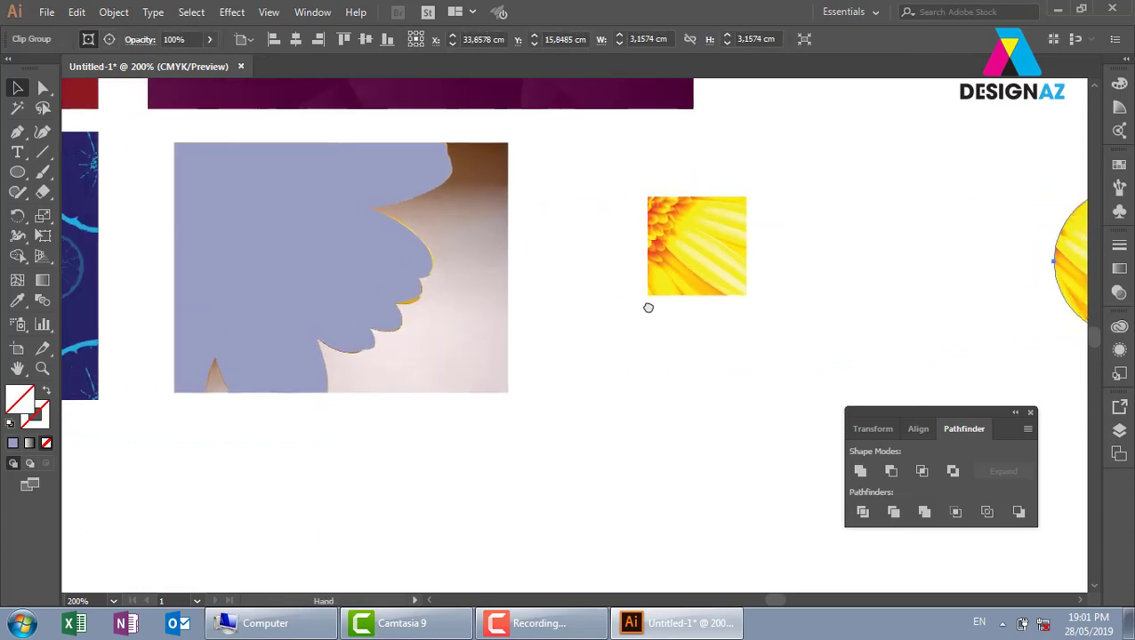
left_click(379, 248)
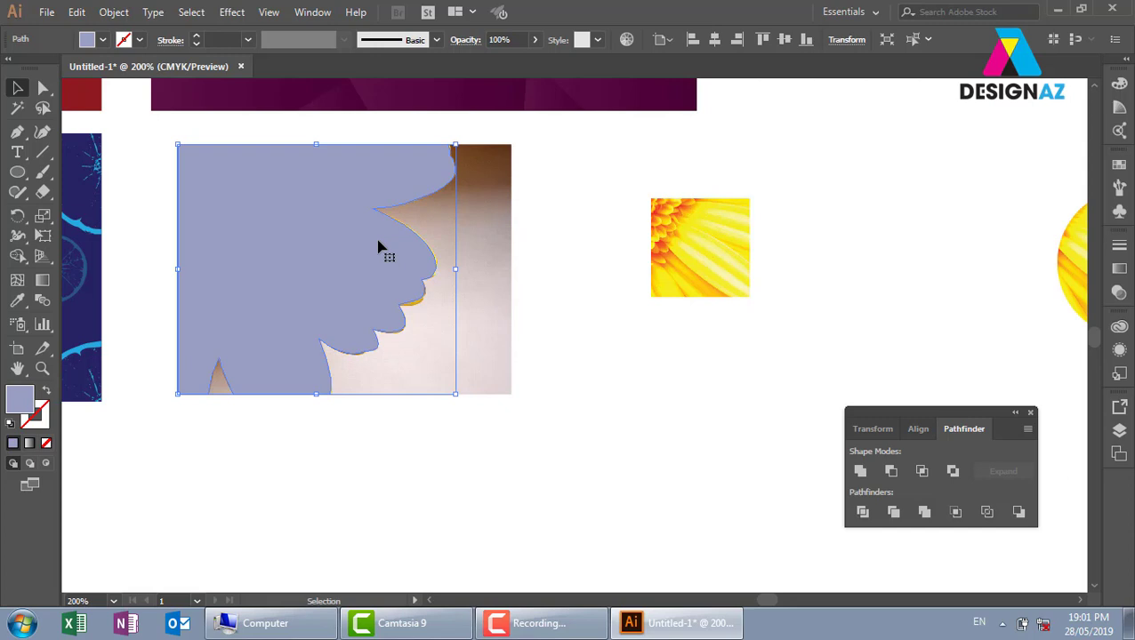
left_click_drag(549, 240, 322, 346)
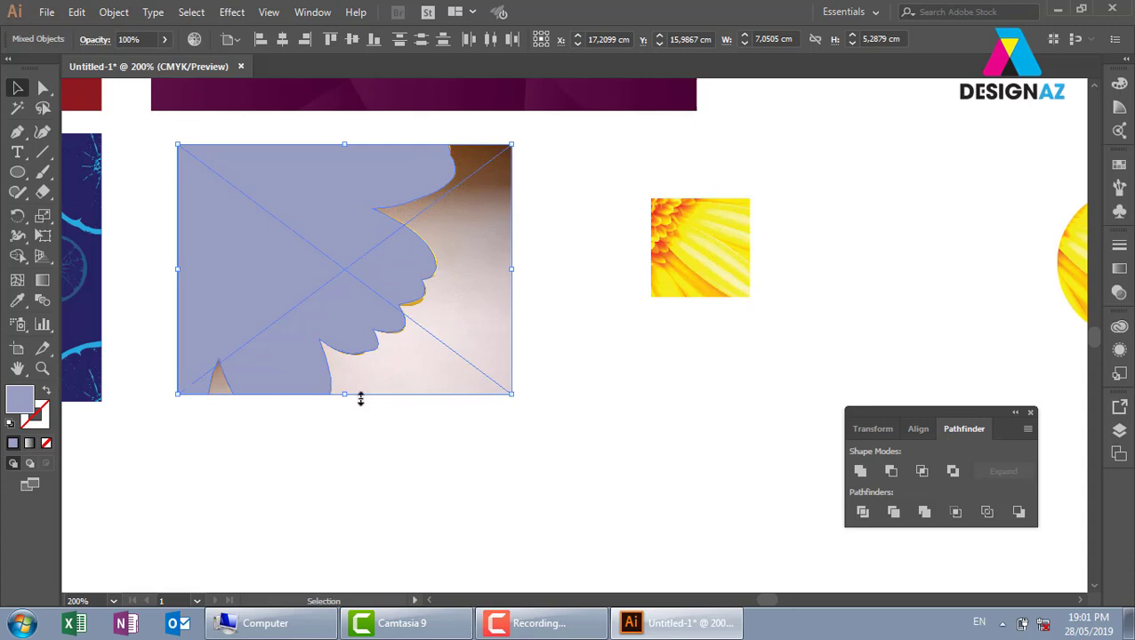
left_click_drag(271, 499, 437, 303)
key("ctrl+7")
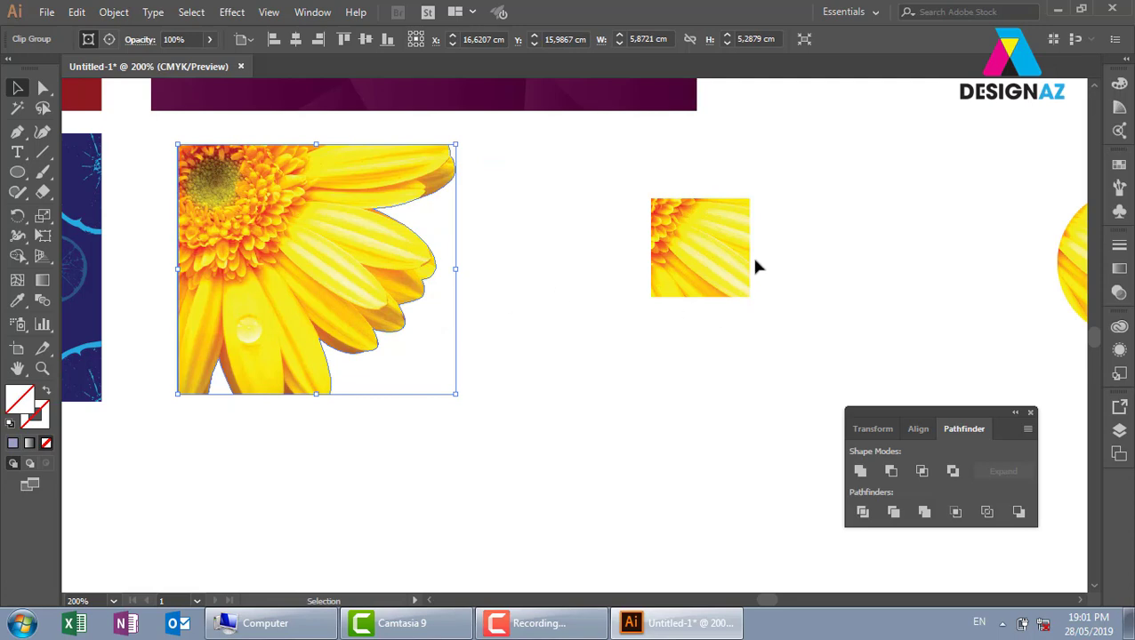
key("ctrl+minus")
key("ctrl+minus")
left_click_drag(691, 366, 481, 345)
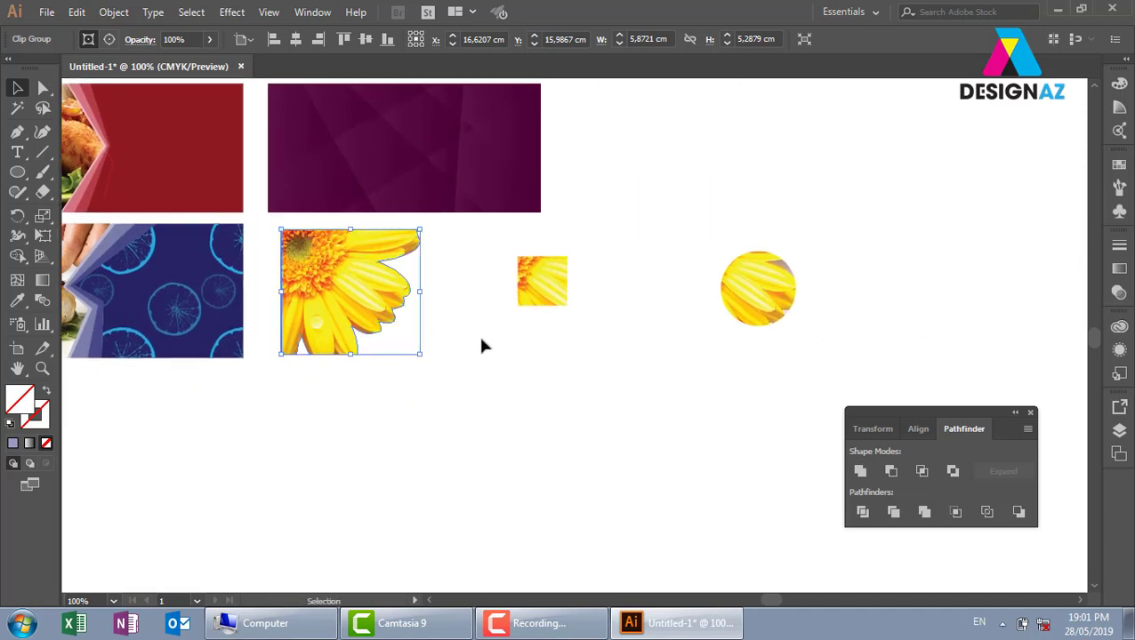
- Move the square and round crops aside and draw a rectangle over the flower filled dark navy #00042D
left_click_drag(542, 281, 733, 163)
left_click_drag(741, 286, 899, 206)
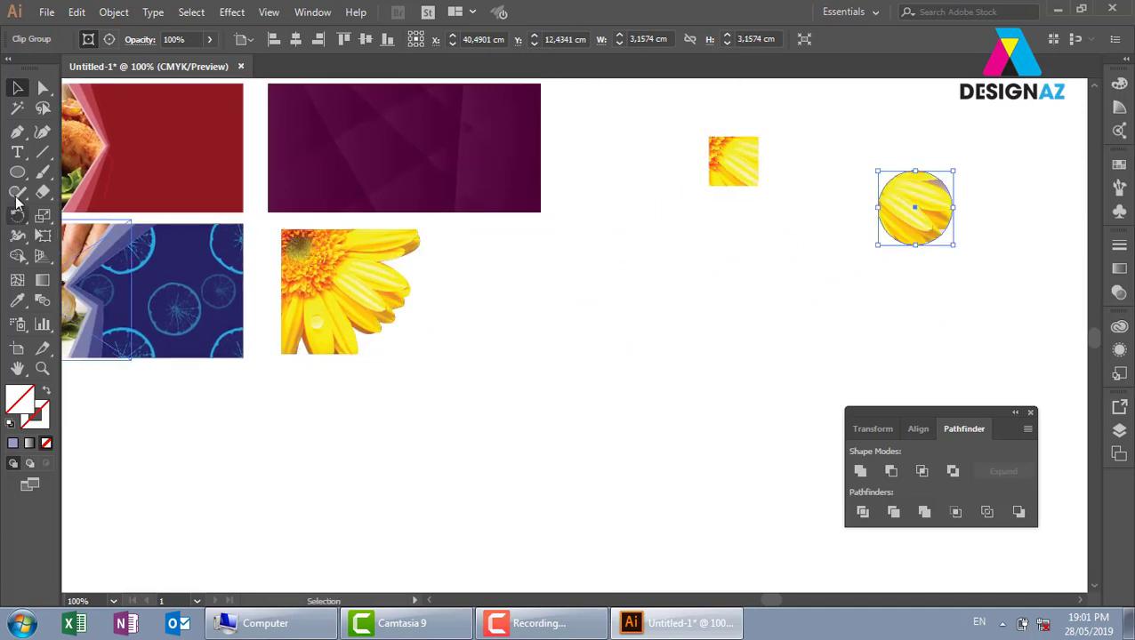
left_click_drag(17, 171, 101, 170)
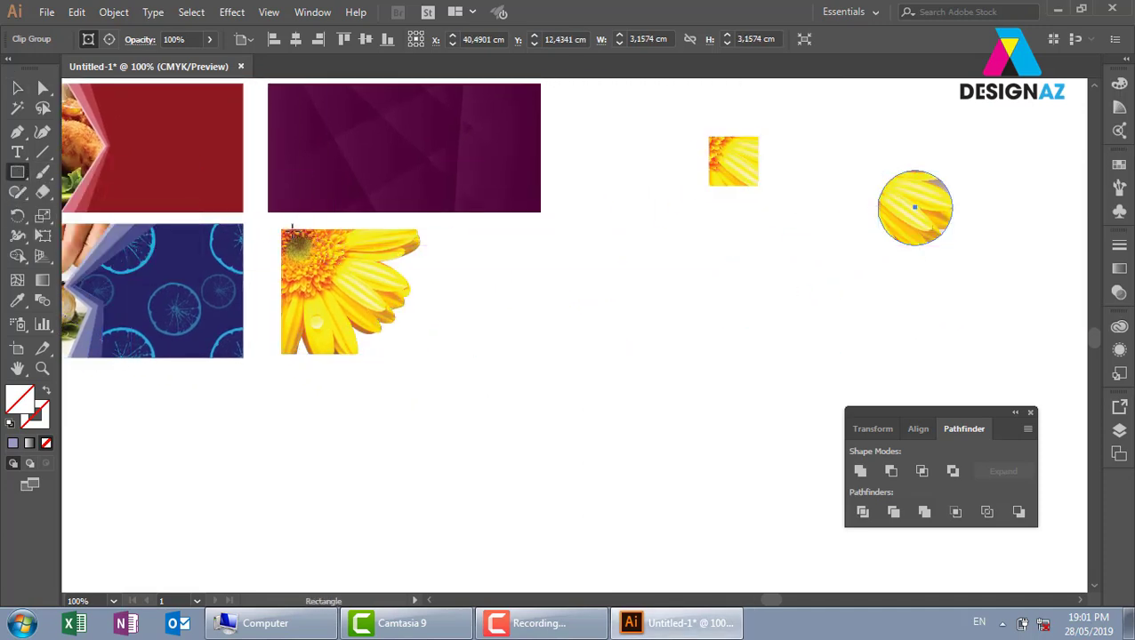
left_click_drag(282, 229, 565, 373)
double_click(25, 404)
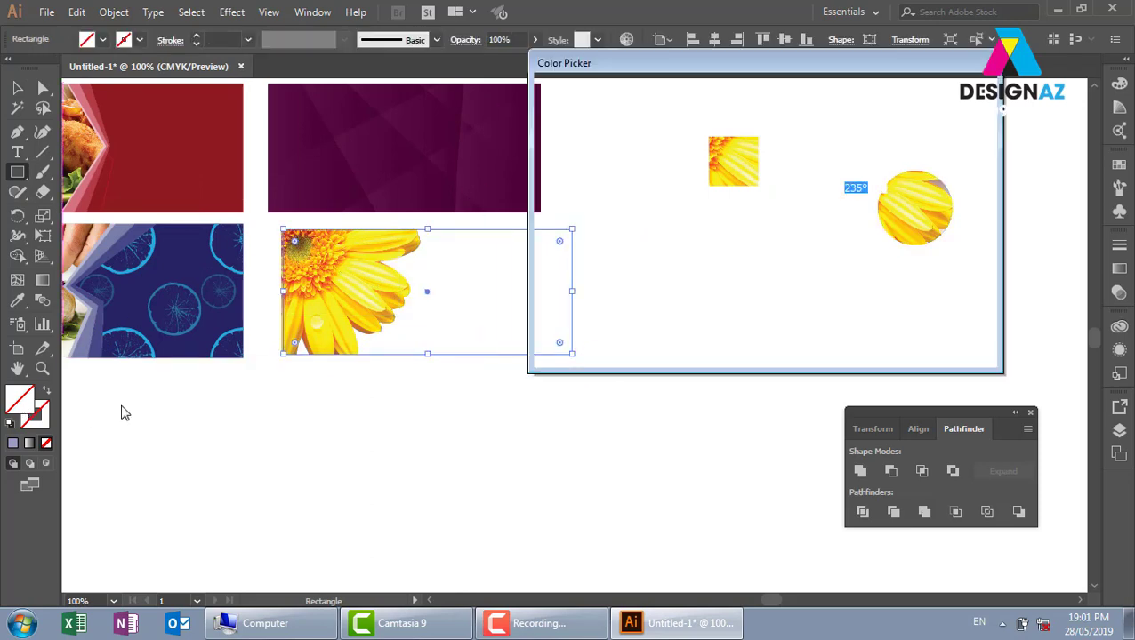
left_click_drag(714, 234, 749, 280)
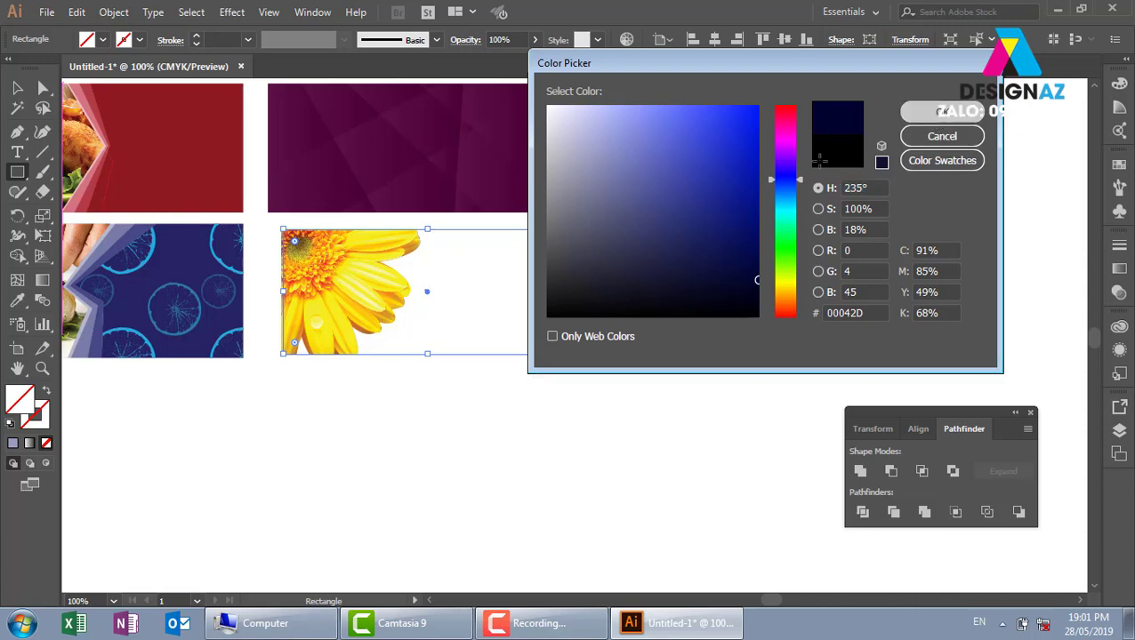
left_click(941, 111)
- Send the navy rectangle behind the flower and widen it to the right into a banner
left_click(17, 87)
key("ctrl+shift+bracketleft")
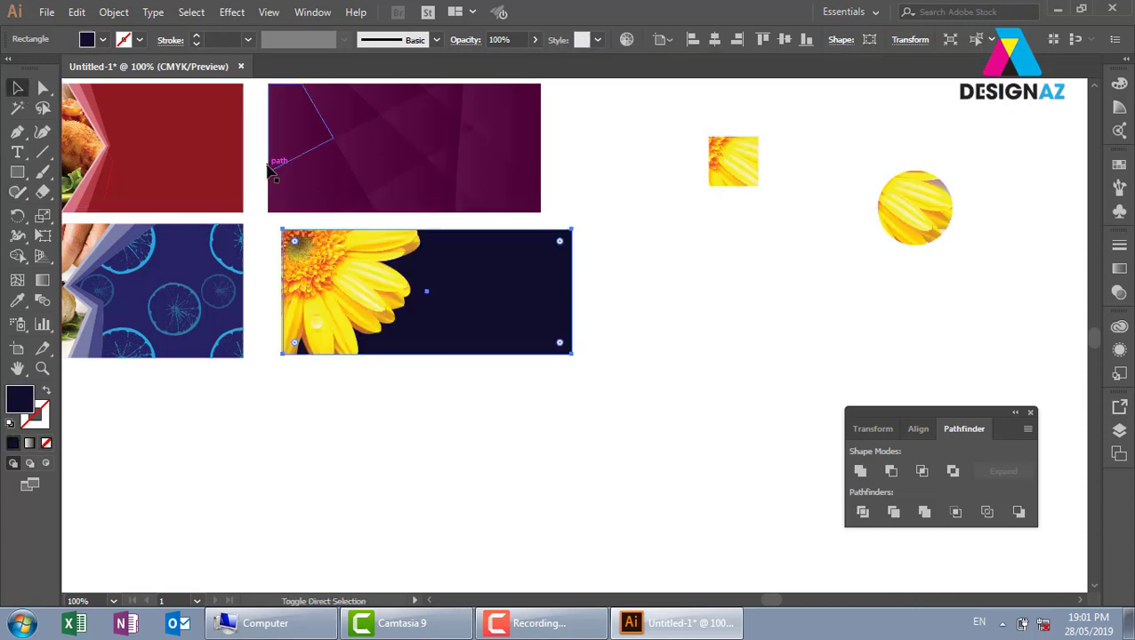
key("z")
left_click_drag(228, 198, 741, 407)
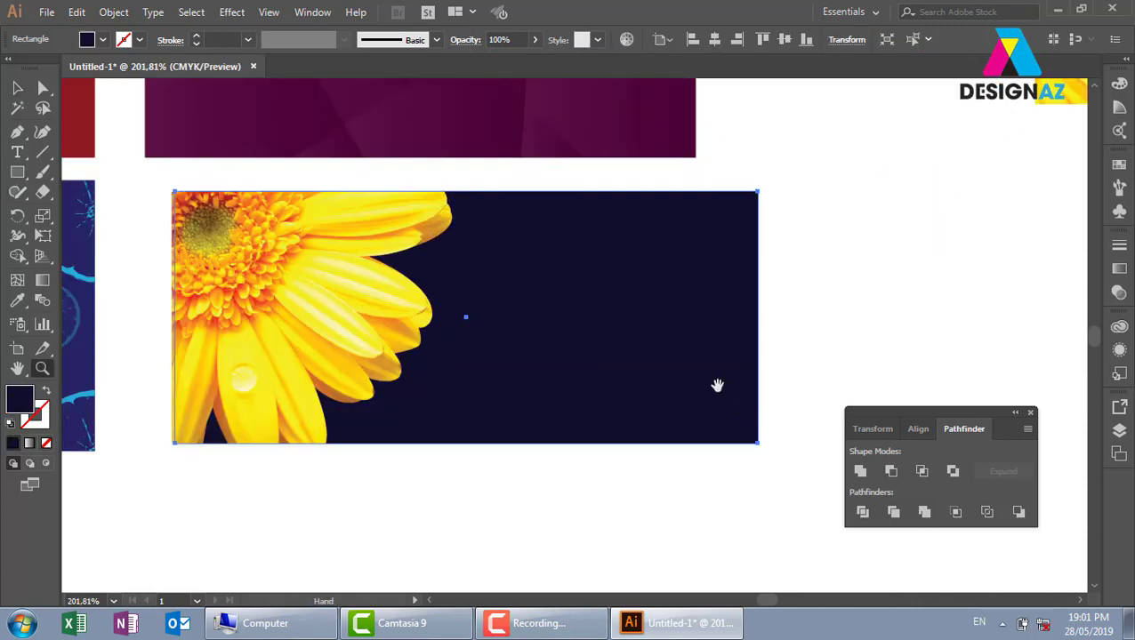
key("v")
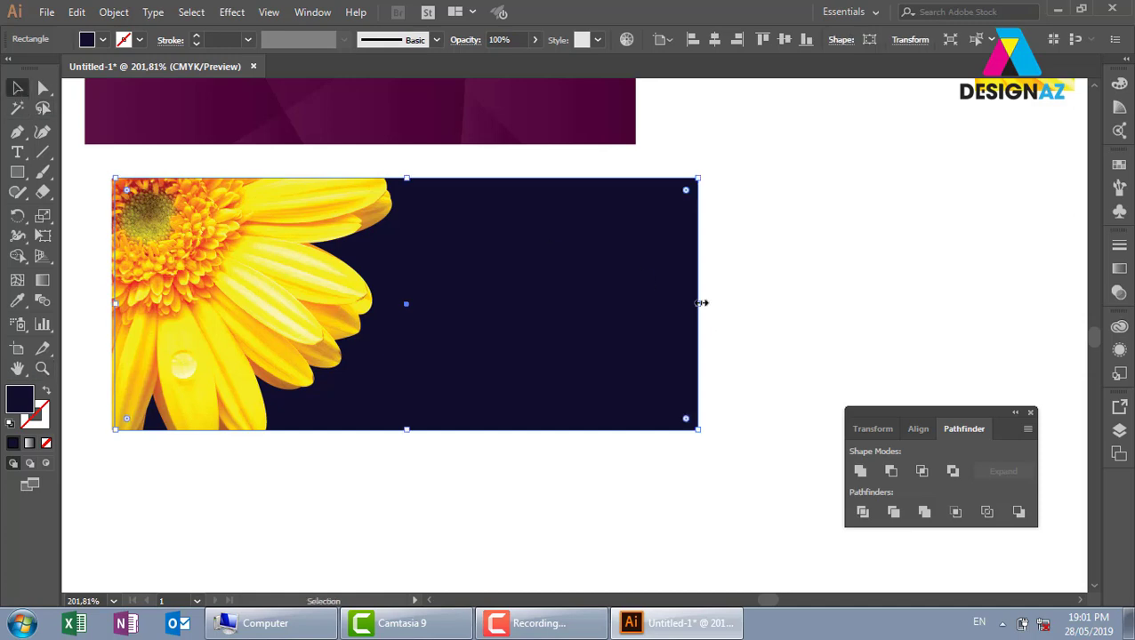
left_click_drag(698, 303, 811, 286)
left_click(951, 297)
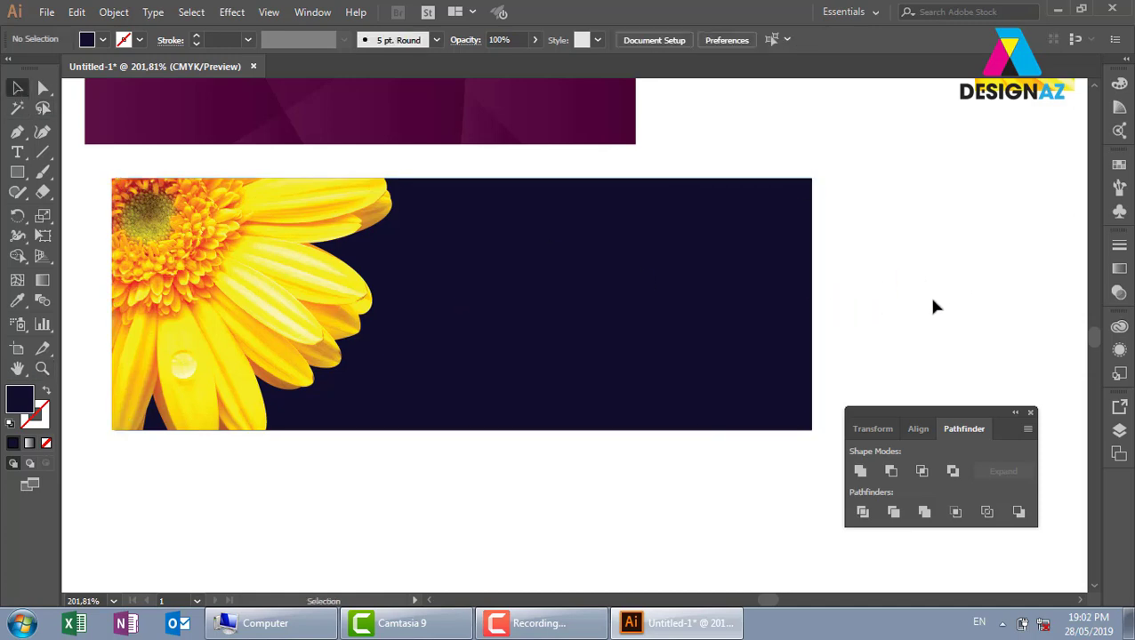
key("ctrl+minus")
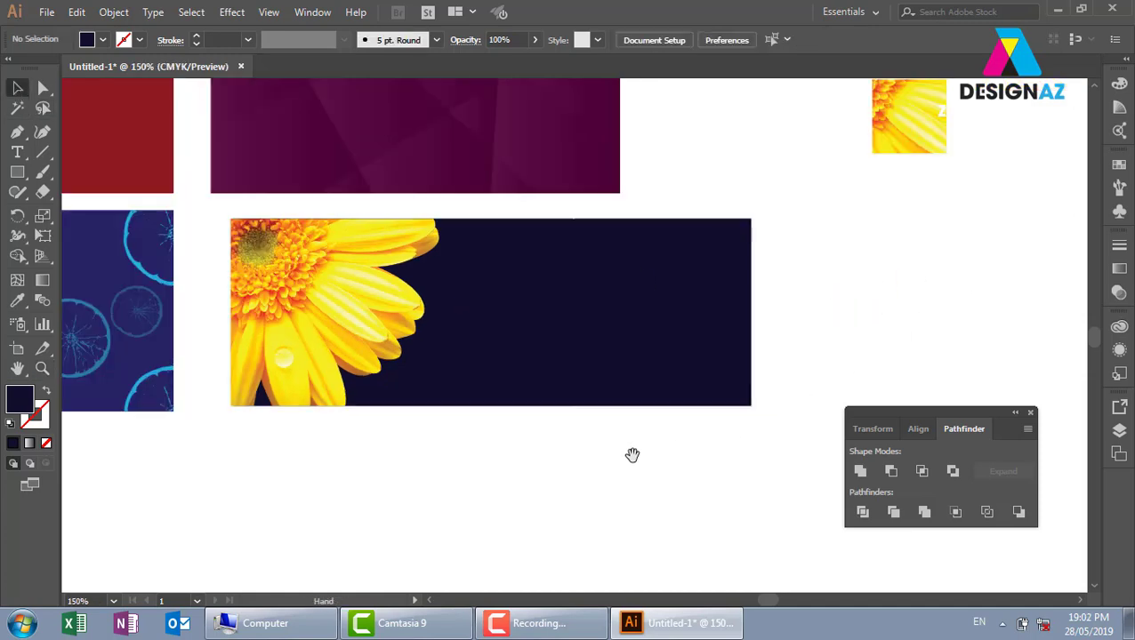
left_click_drag(633, 456, 568, 414)
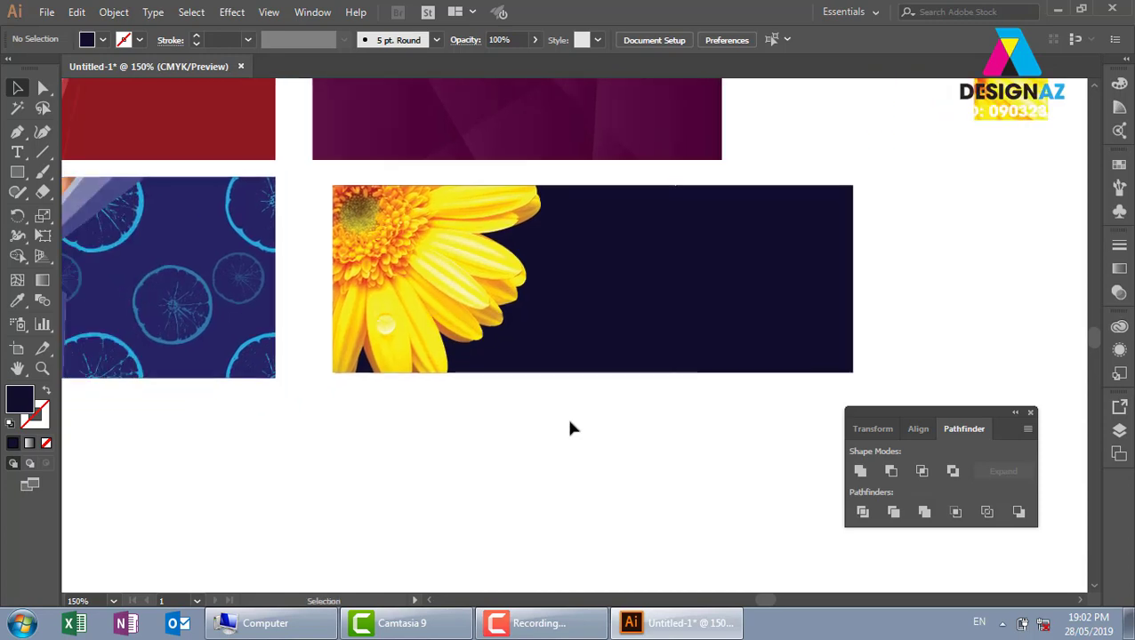
- Place a second copy of the petal-clipped flower beside the original on the banner
left_click(413, 315)
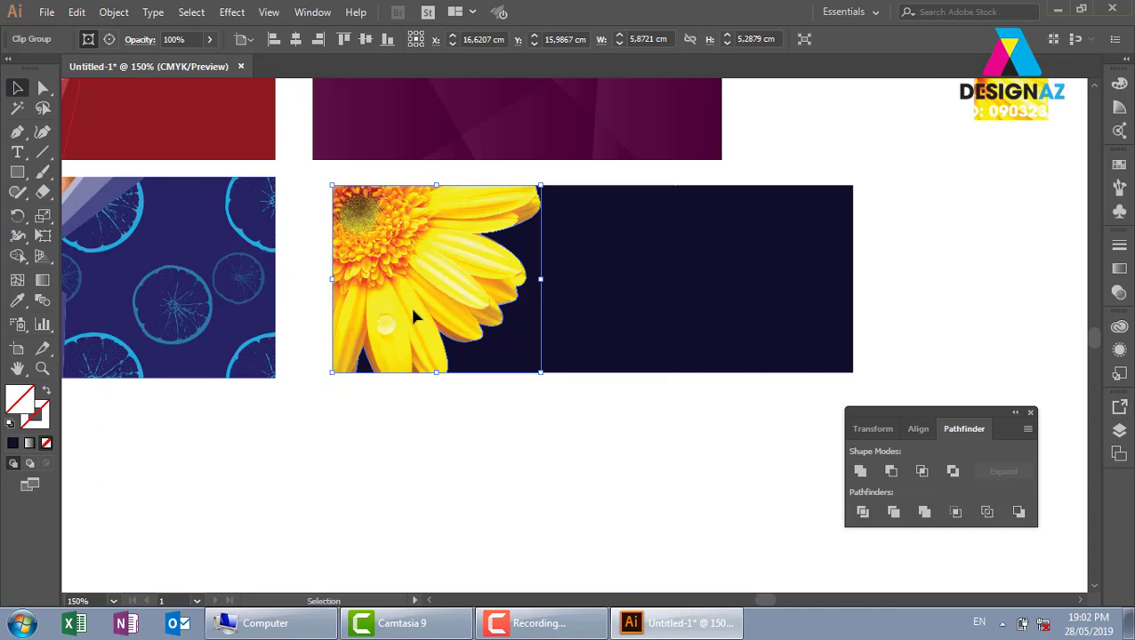
scroll(412, 309, "right", 5)
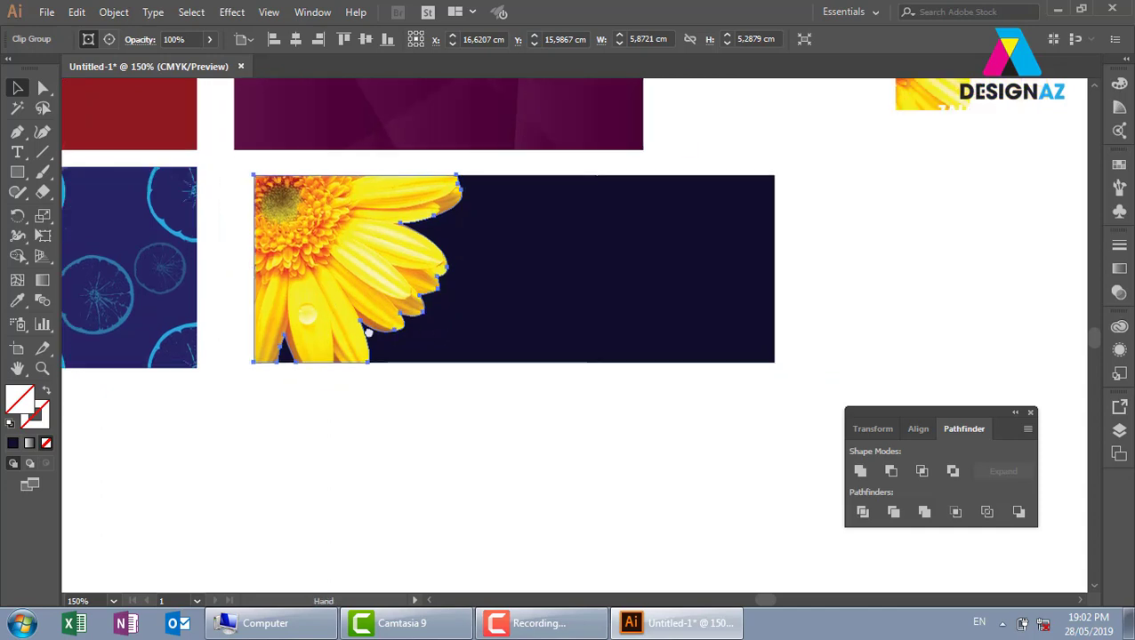
left_click_drag(308, 277, 565, 285)
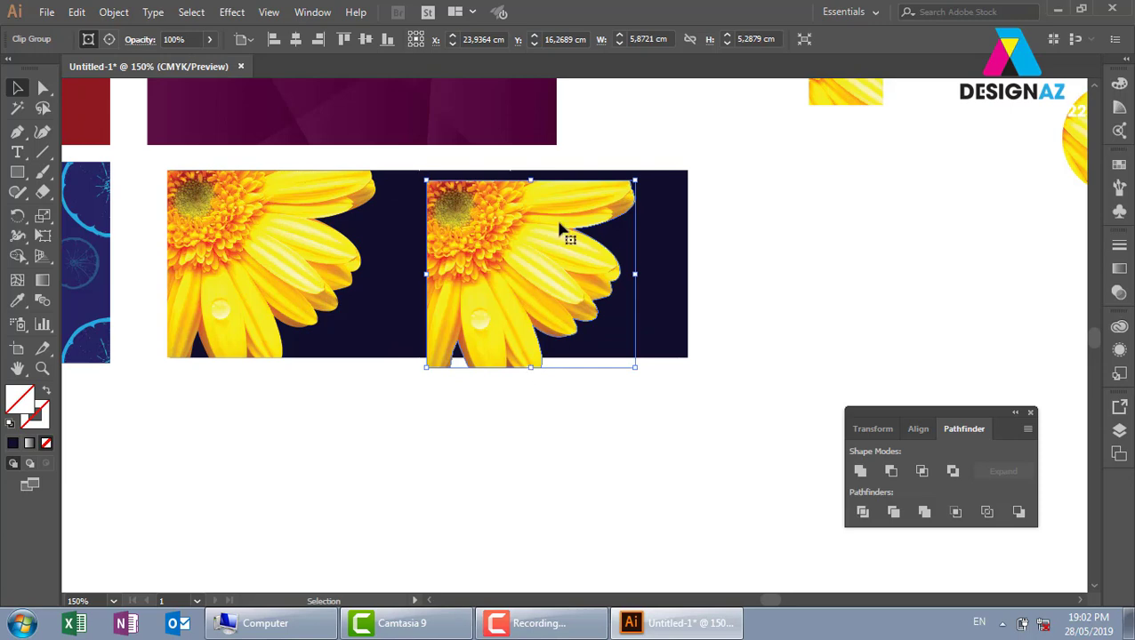
left_click(114, 13)
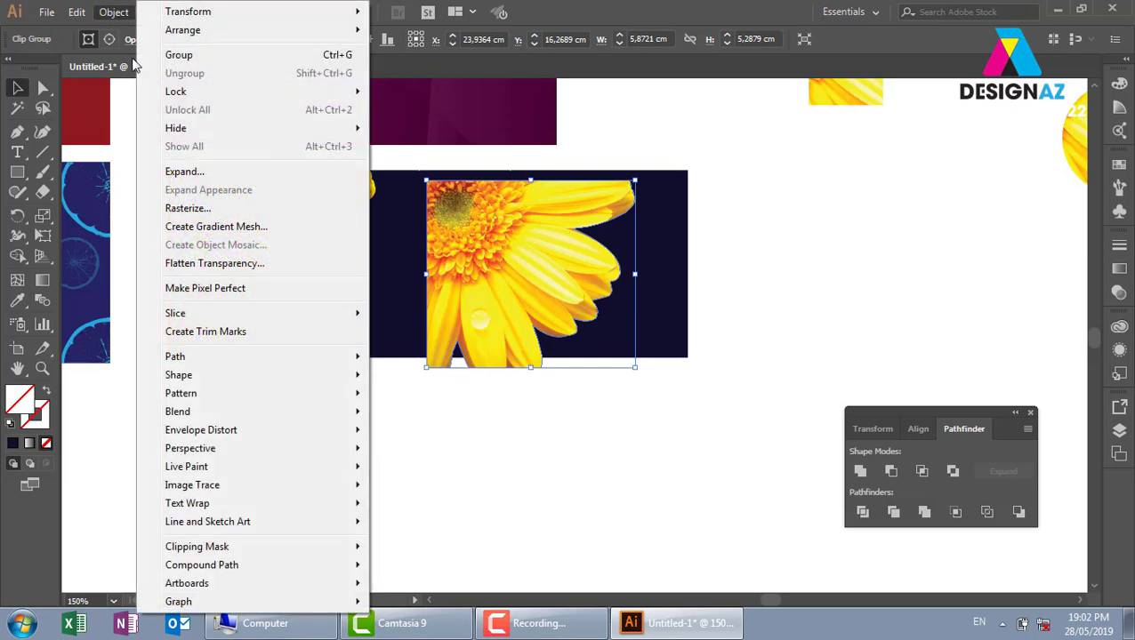
mouse_move(258, 547)
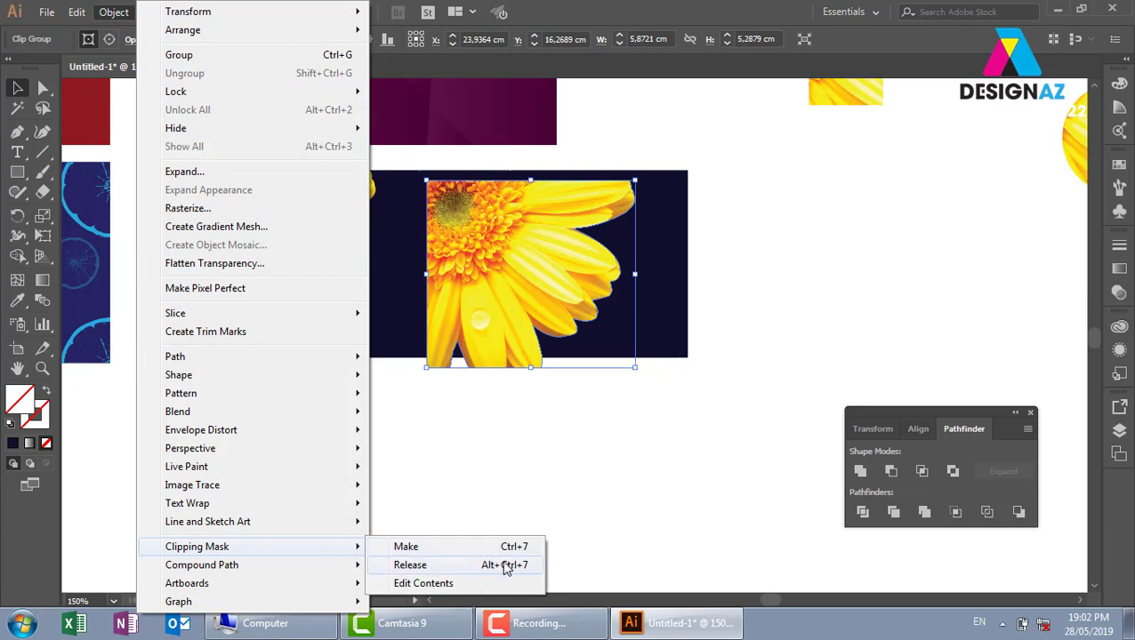
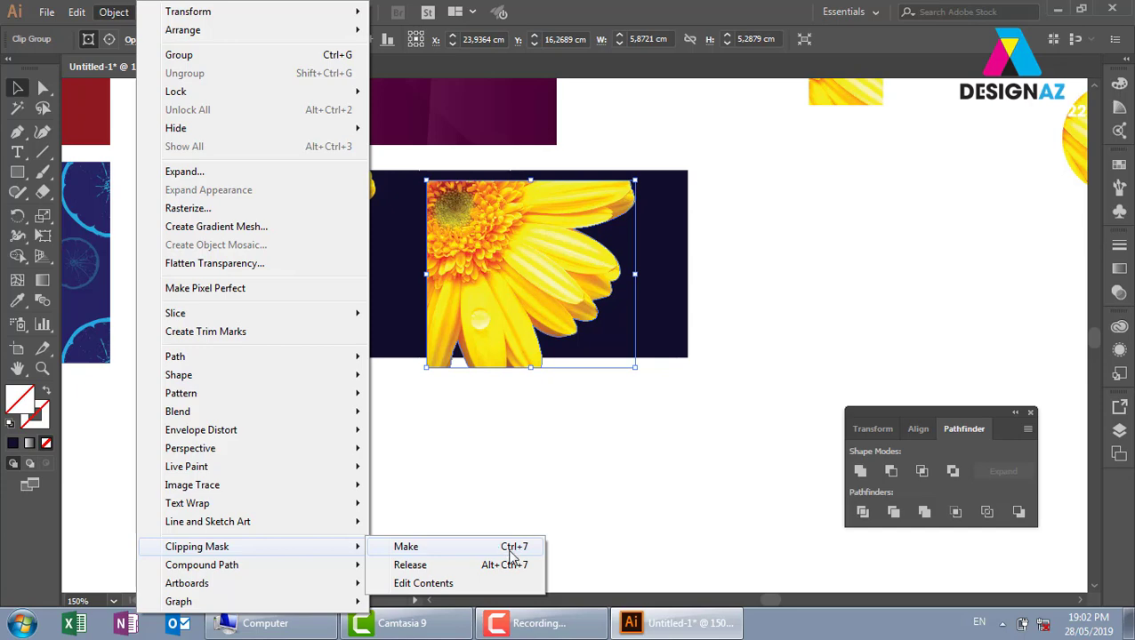
- Release the second flower's clipping mask and delete the freed flower photo
left_click(504, 566)
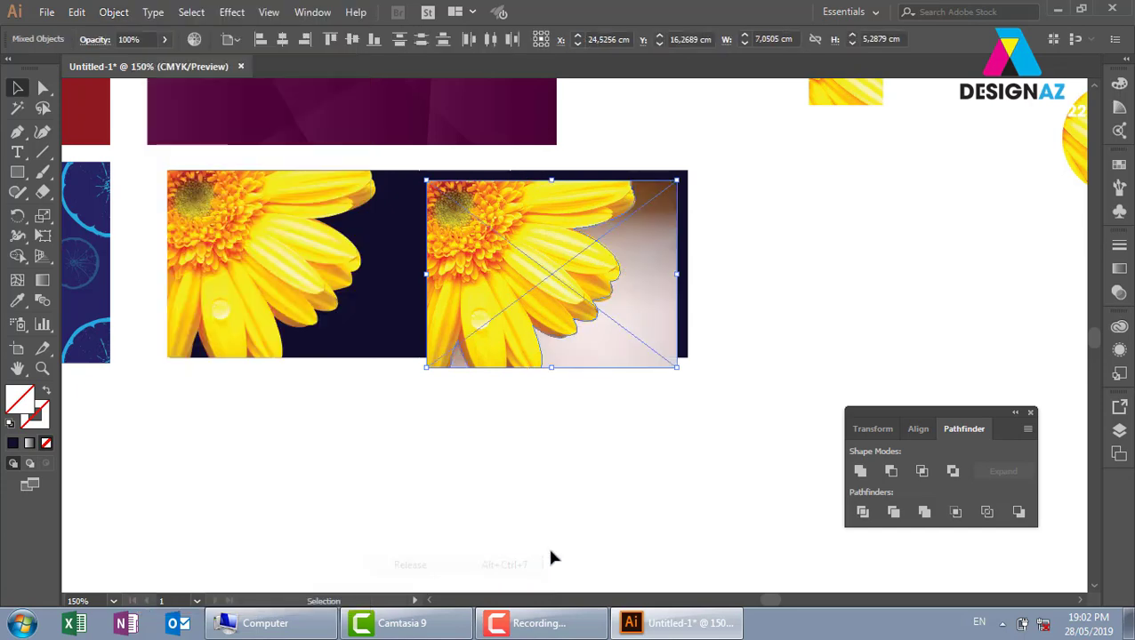
left_click(696, 486)
left_click_drag(634, 347, 636, 475)
key("Delete")
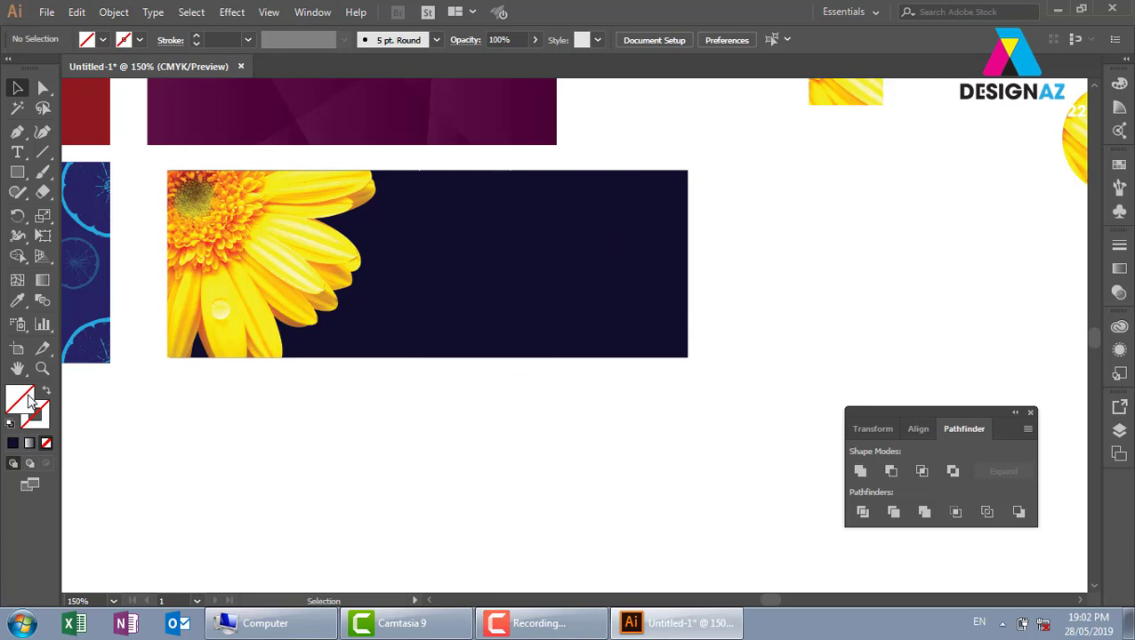
- Fill the petal-shaped path white, move it onto the left flower, and send it behind
left_click(588, 320)
double_click(19, 405)
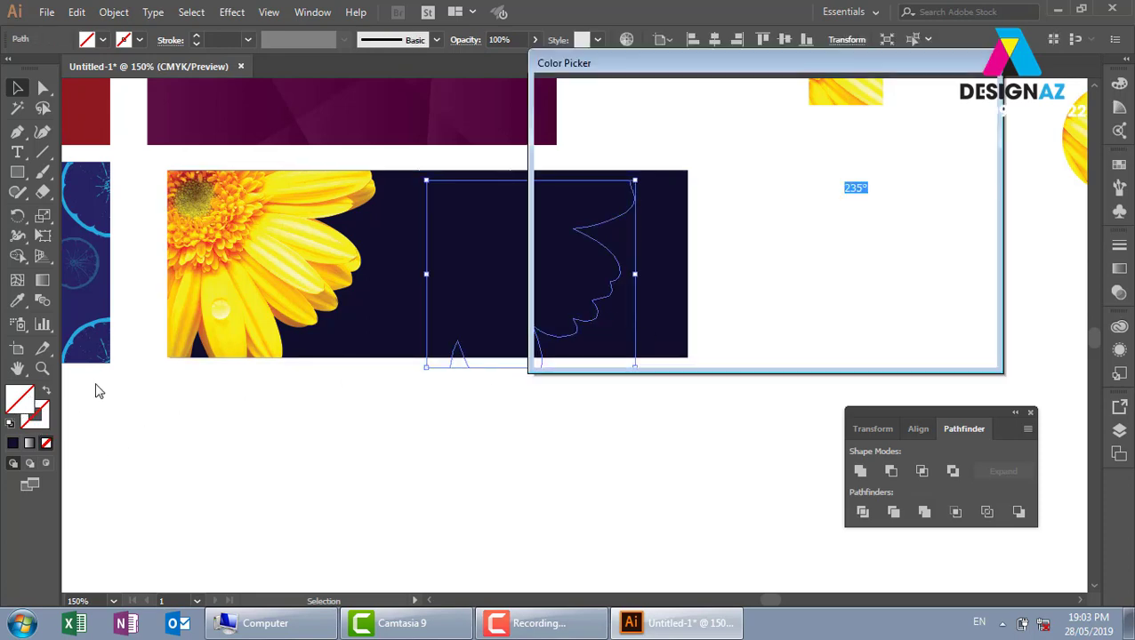
left_click(551, 110)
left_click(916, 111)
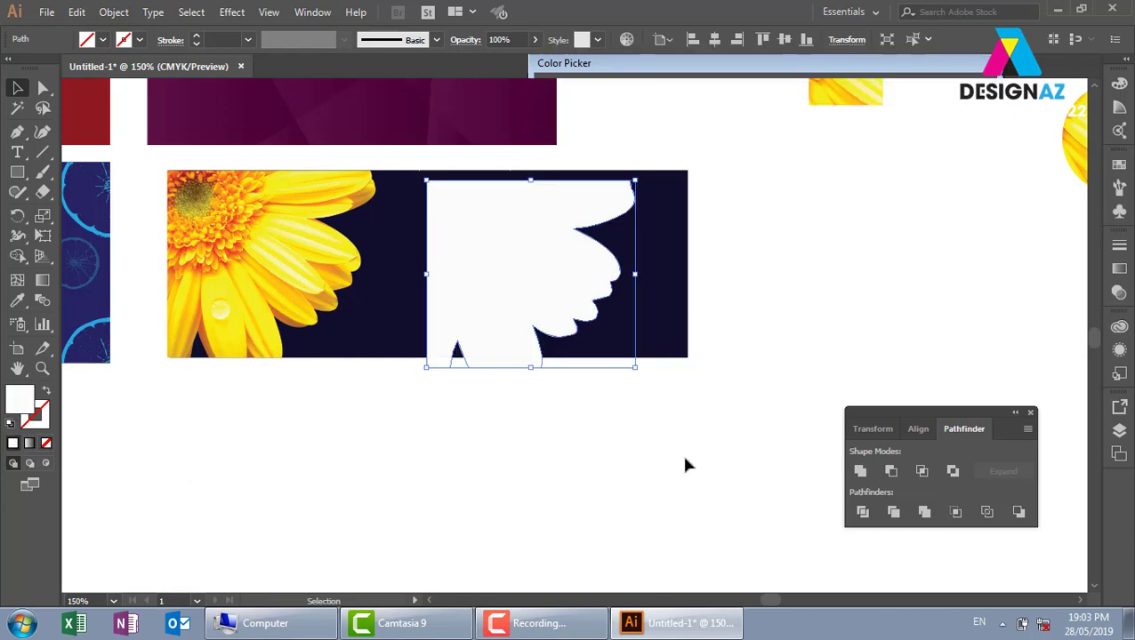
left_click(635, 474)
left_click_drag(547, 283, 311, 267)
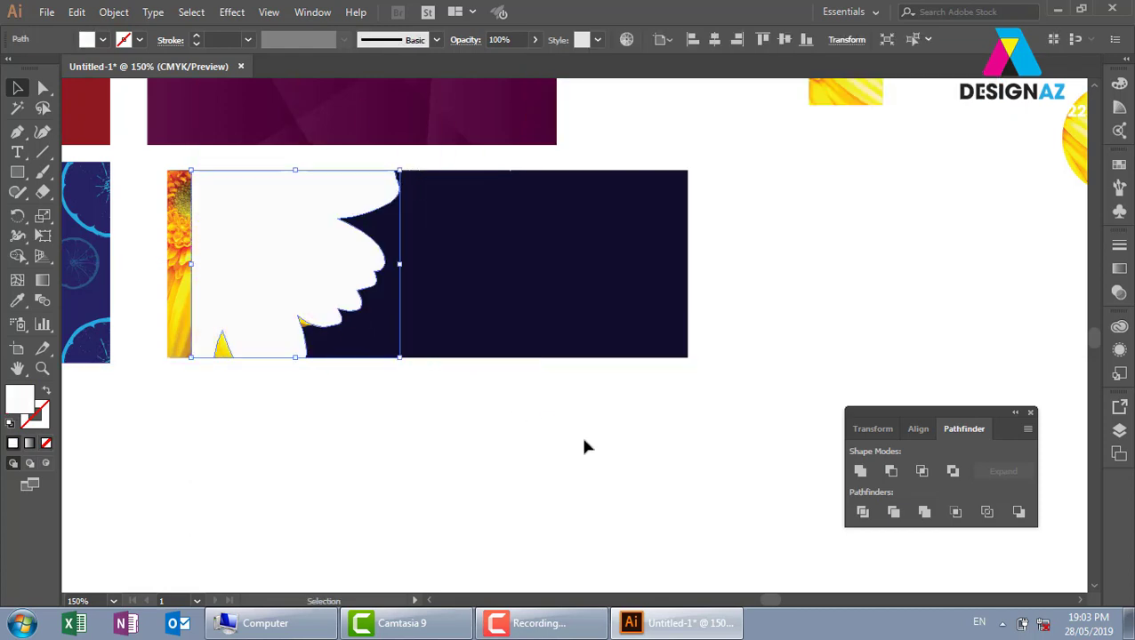
key("ctrl+bracketleft")
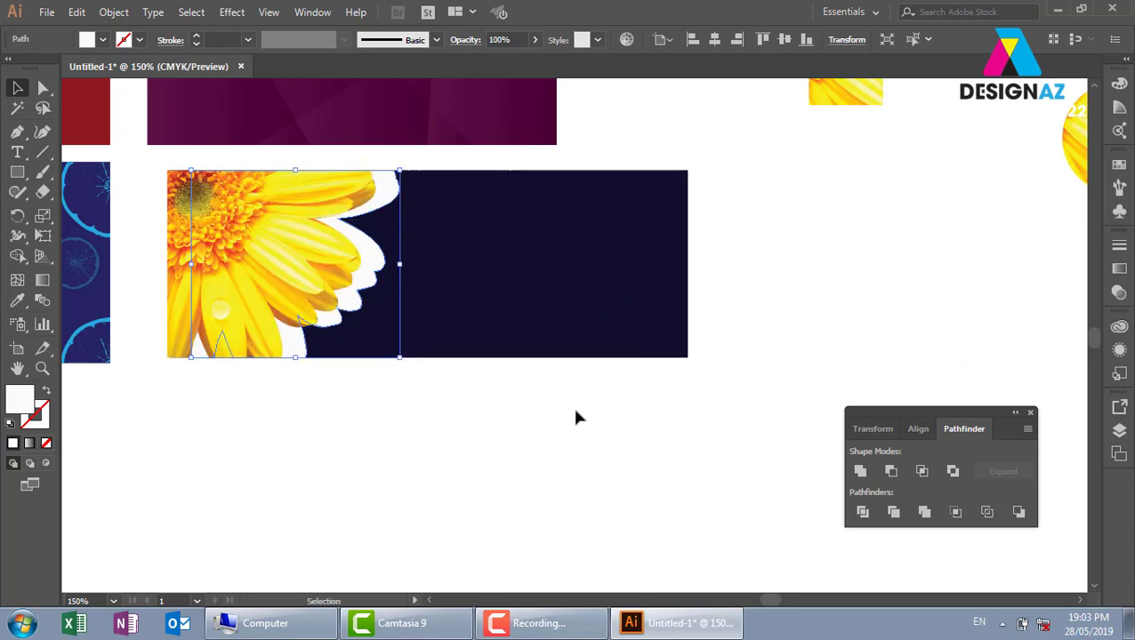
- Set the white petal shadow's blend mode to Overlay
left_click(1119, 292)
left_click(975, 270)
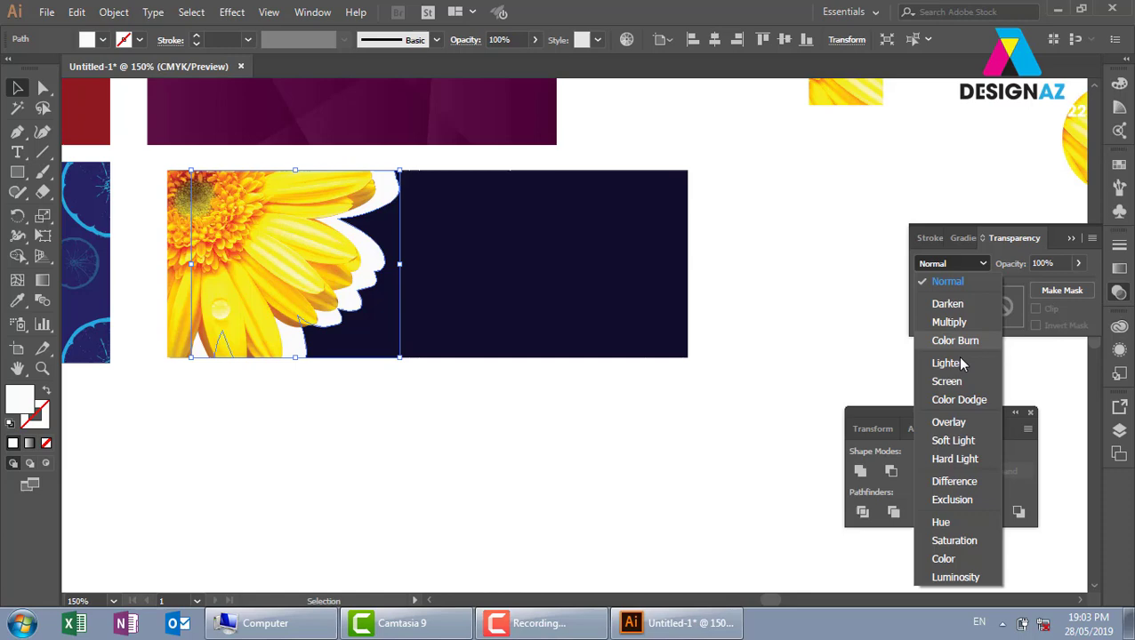
left_click(950, 423)
left_click(785, 269)
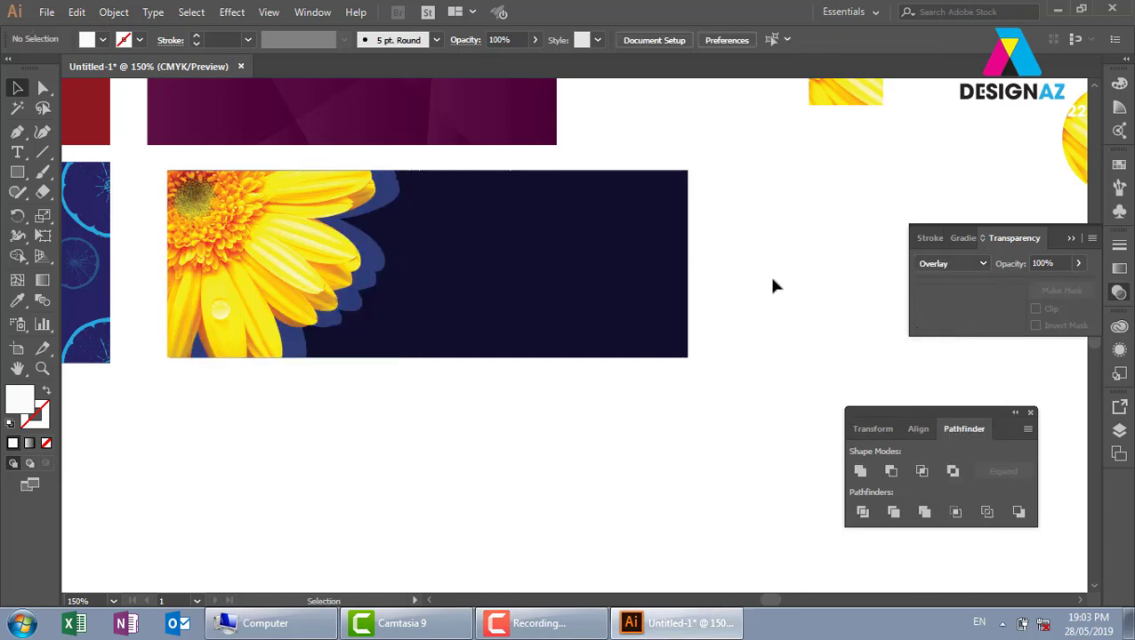
left_click(373, 274)
key("a")
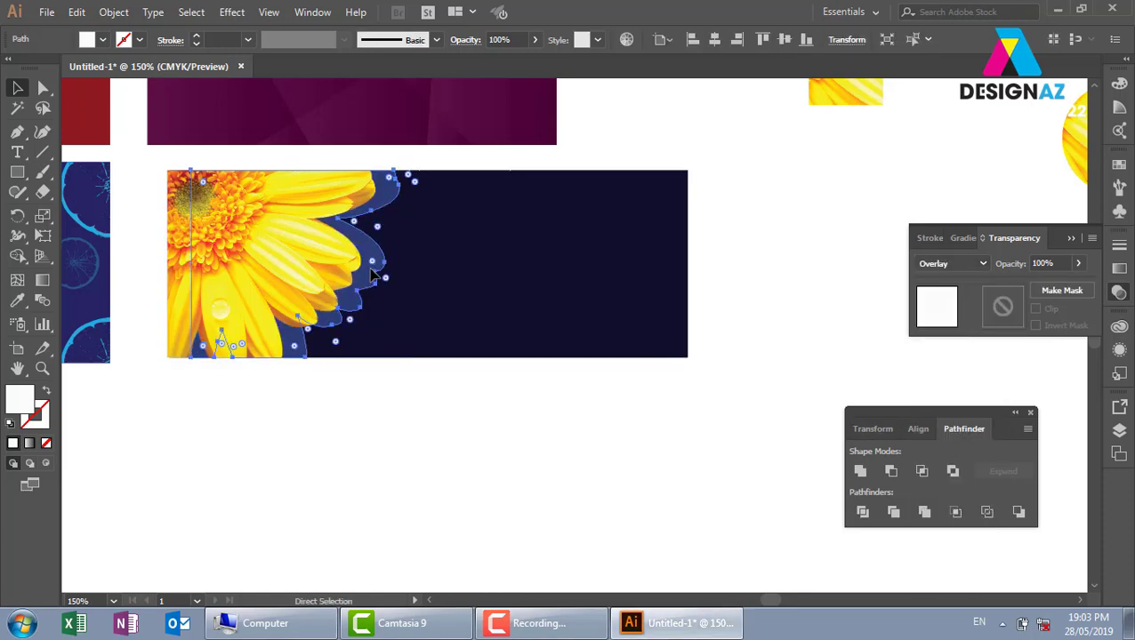
key("v")
- Duplicate the shadow offset to the right and give the copy 50% opacity
key("alt+shift+Right")
key("alt+shift+Right")
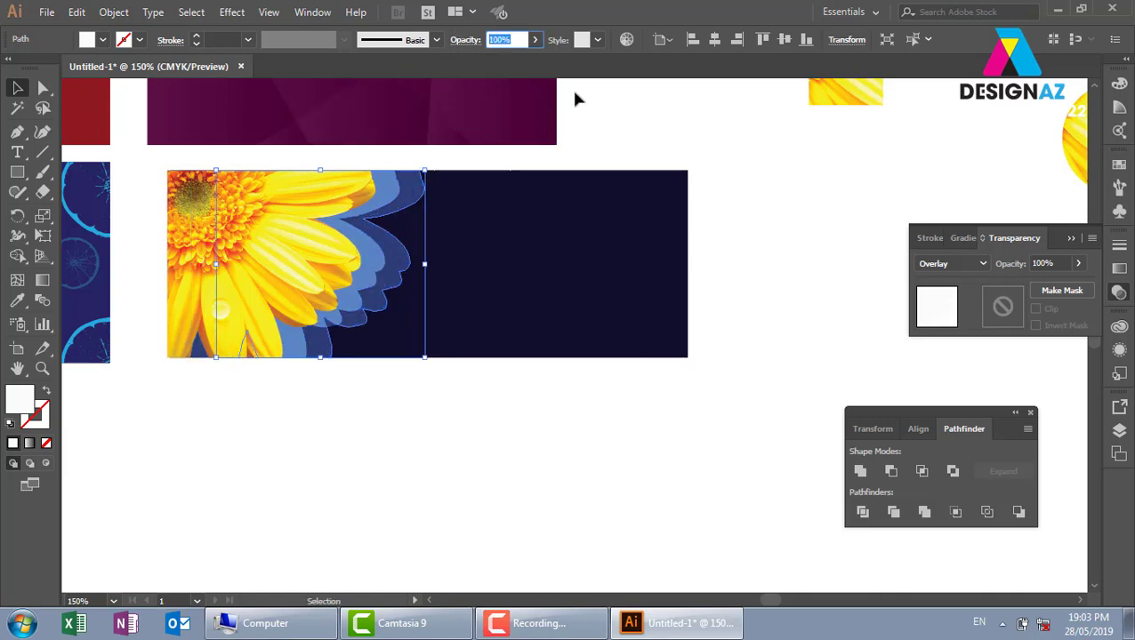
type("50")
key("Return")
left_click(784, 259)
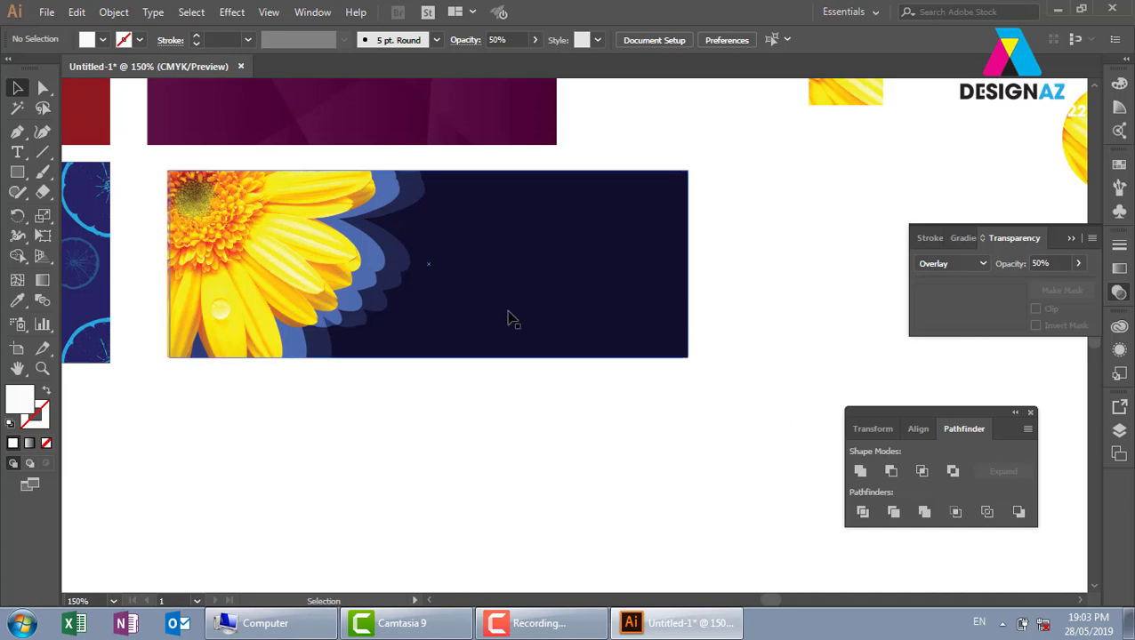
left_click(409, 269)
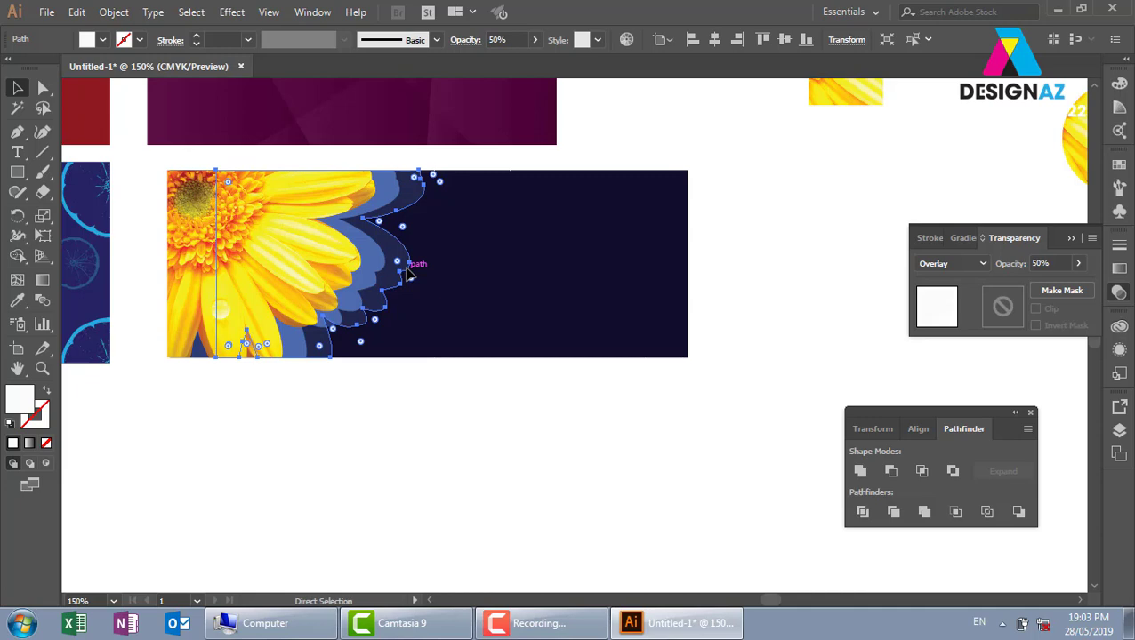
- Nudge a shadow copy further right, swap its fill to a stroke, and zoom into the banner
key("v")
key("shift+Right")
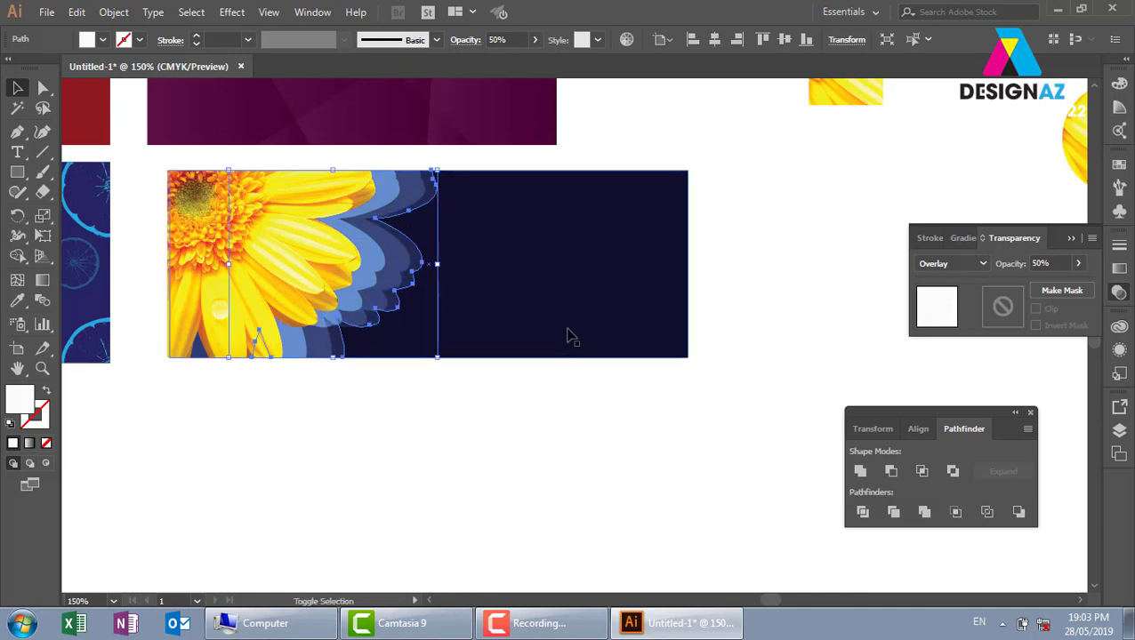
key("shift+Right")
key("shift+x")
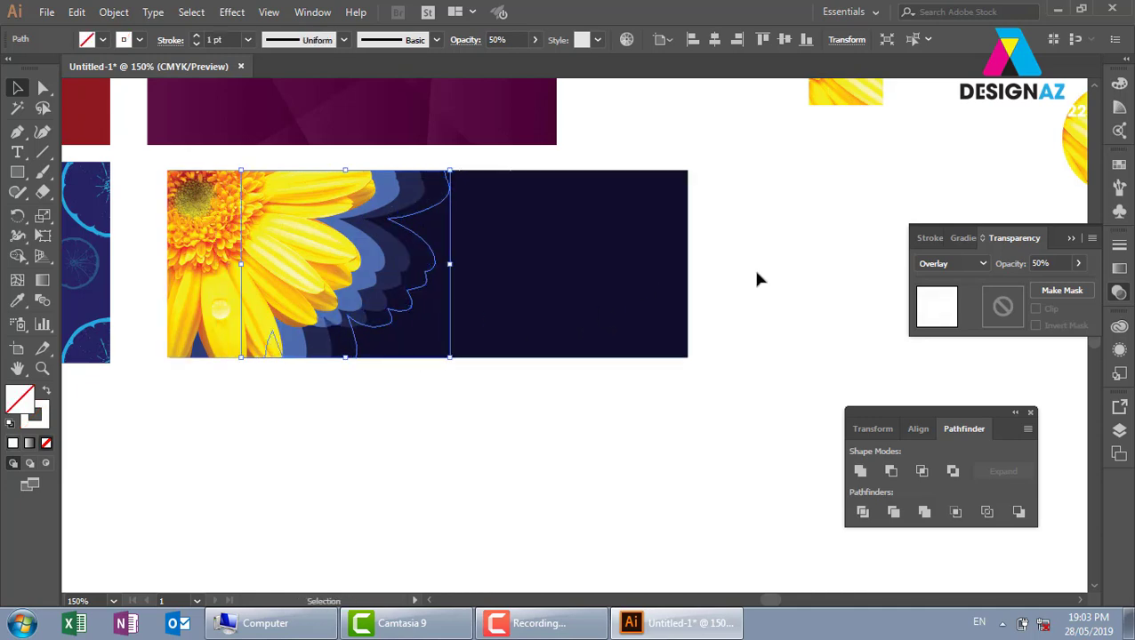
left_click(765, 356)
key("z")
left_click_drag(201, 150, 748, 416)
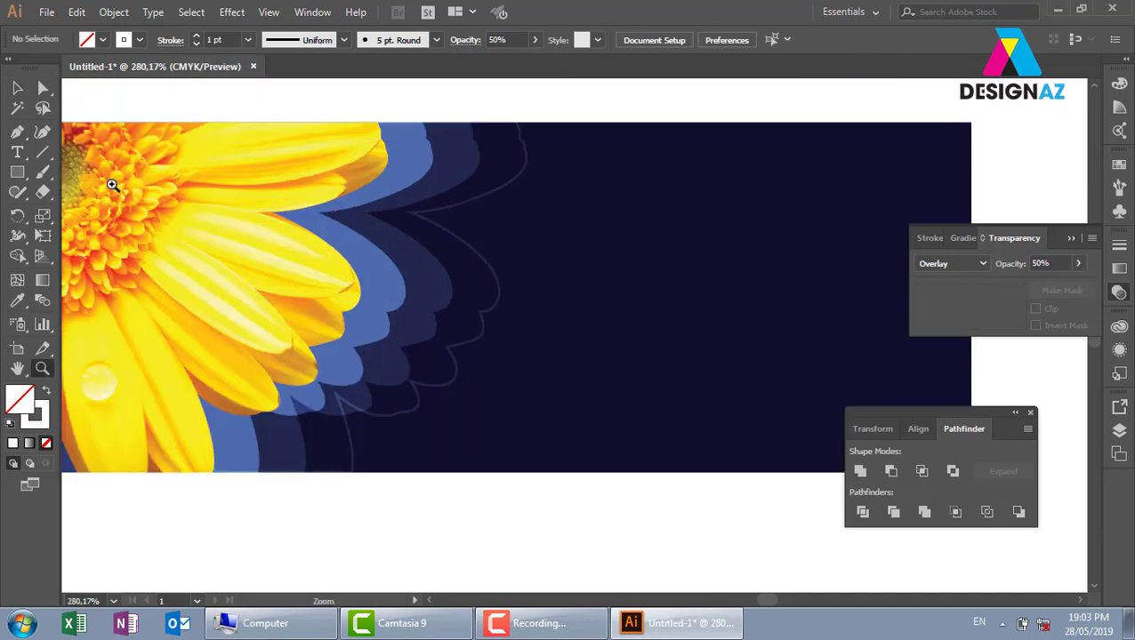
key("v")
- Make the petal outline's stroke a dashed line with 12 pt dashes
left_click(521, 182)
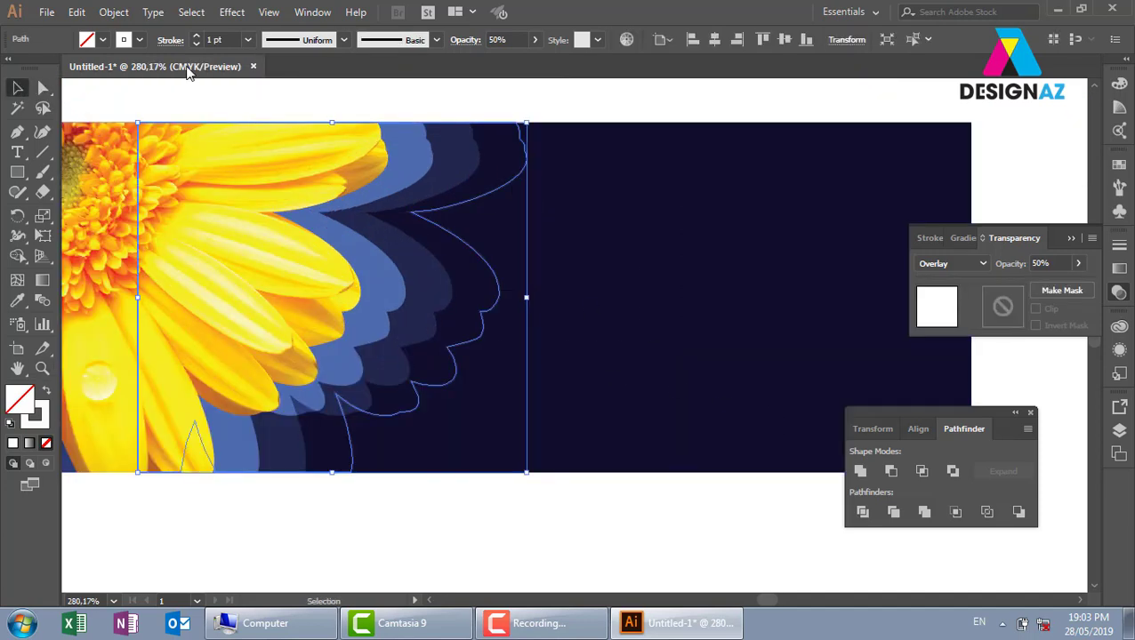
left_click(165, 41)
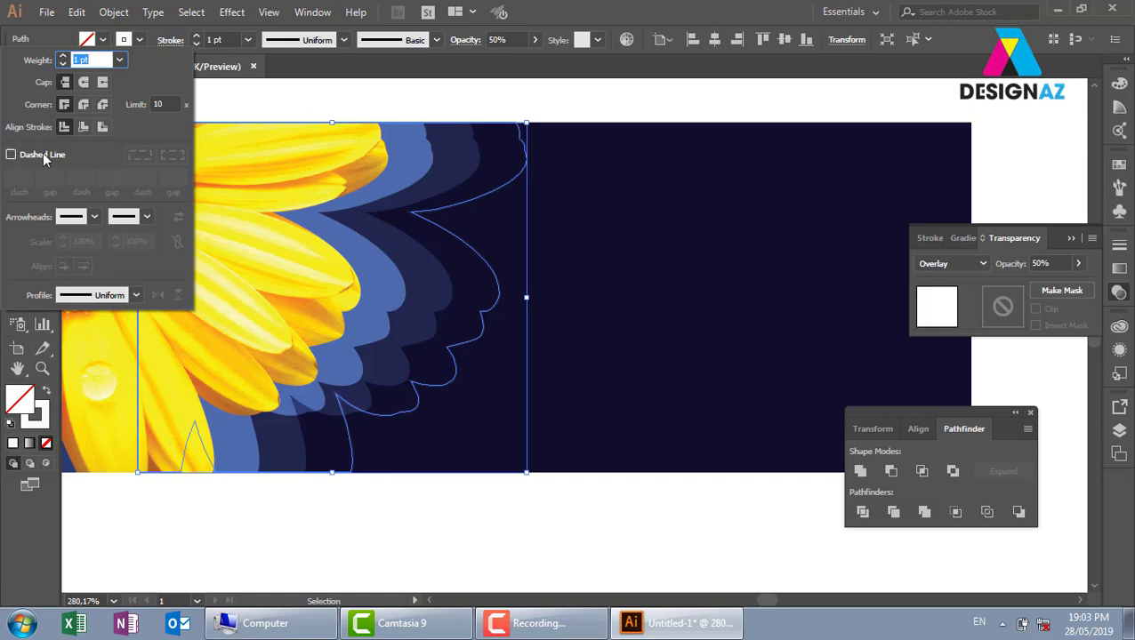
left_click(614, 99)
left_click(594, 108)
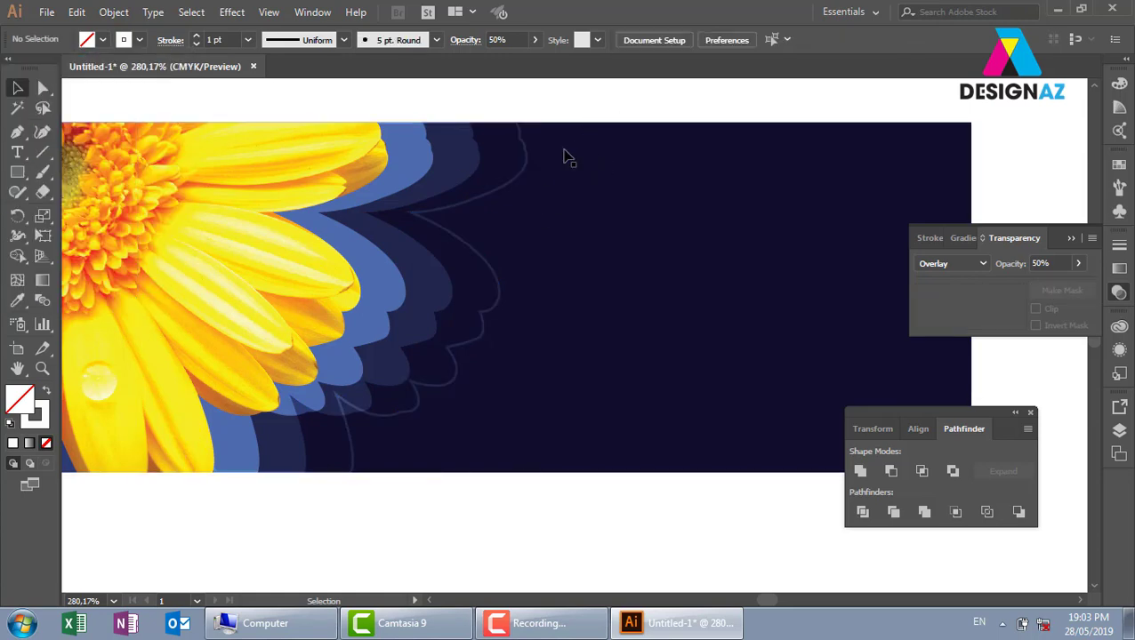
left_click(513, 185)
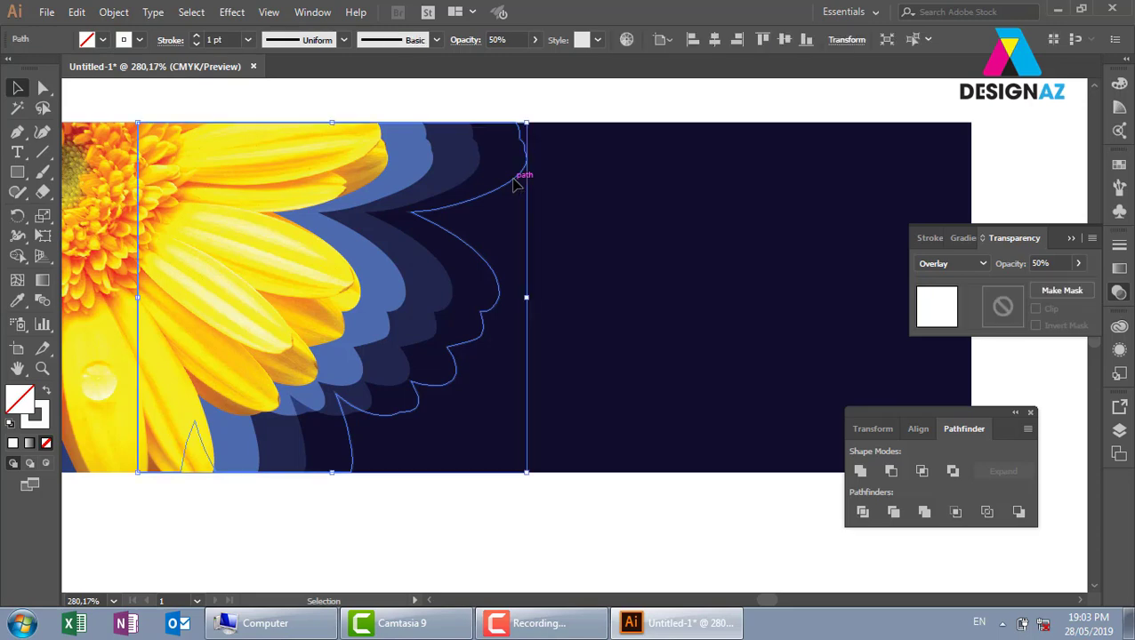
left_click(170, 41)
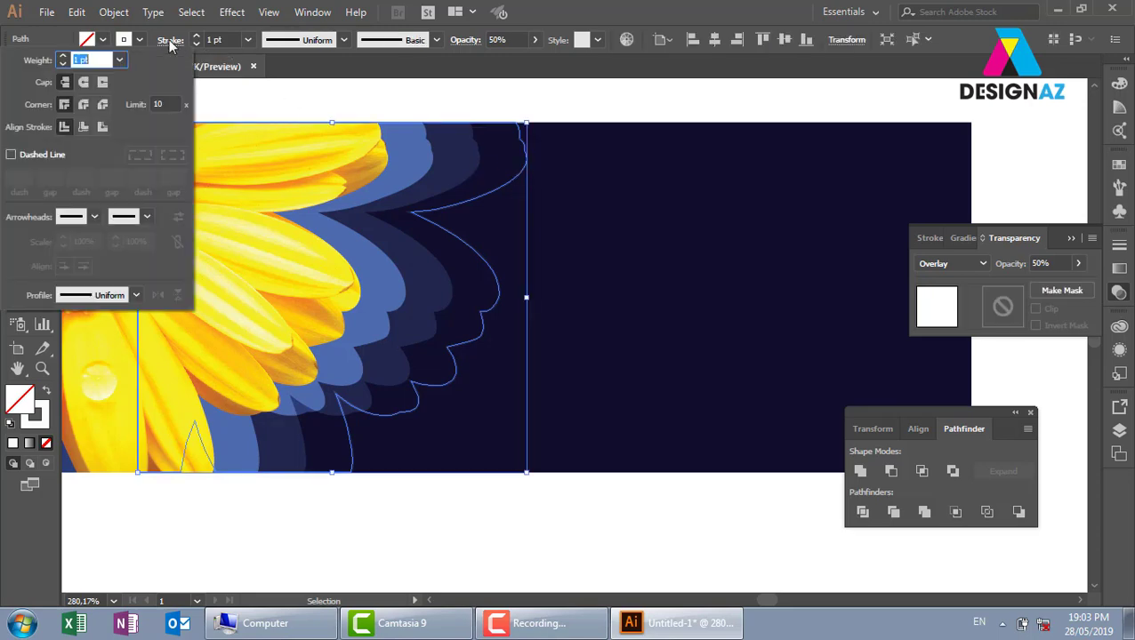
left_click(12, 156)
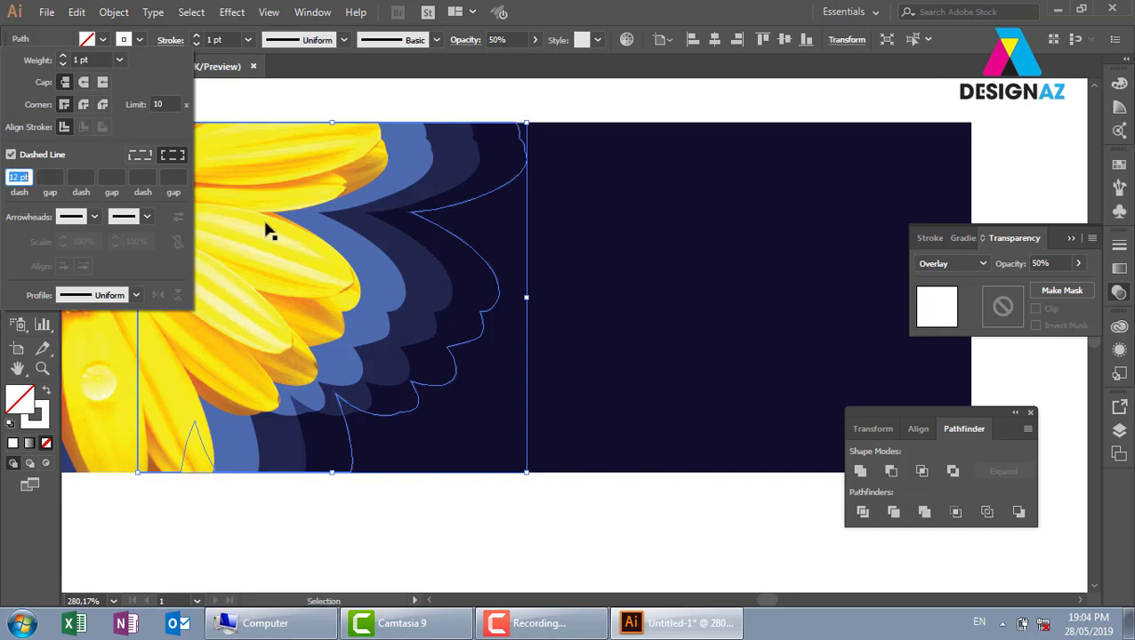
left_click(231, 275)
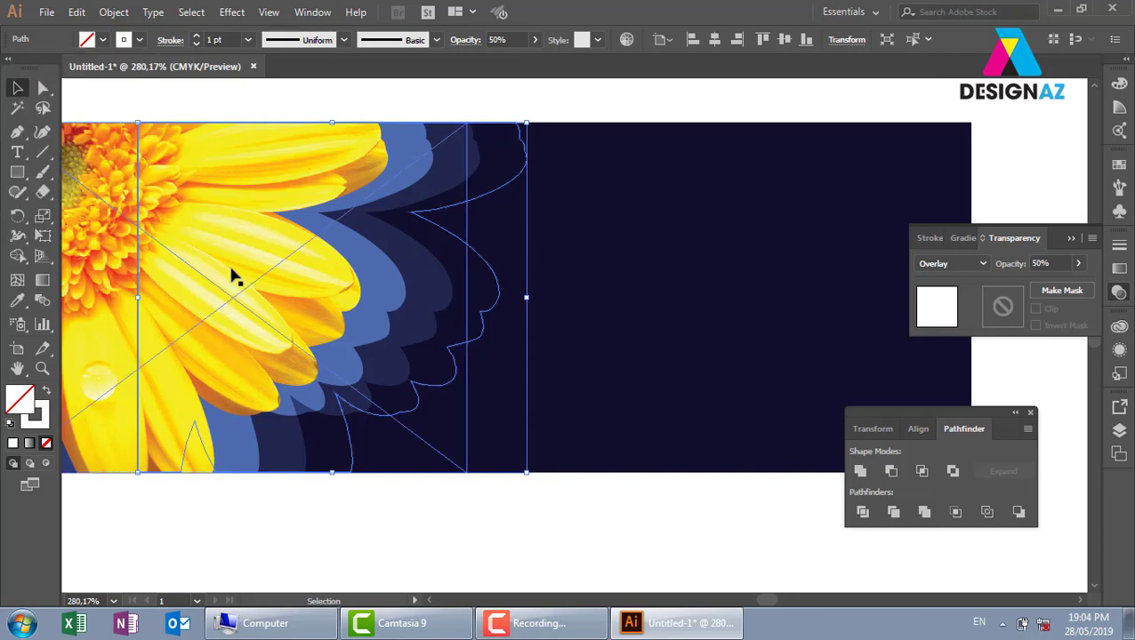
left_click(661, 109)
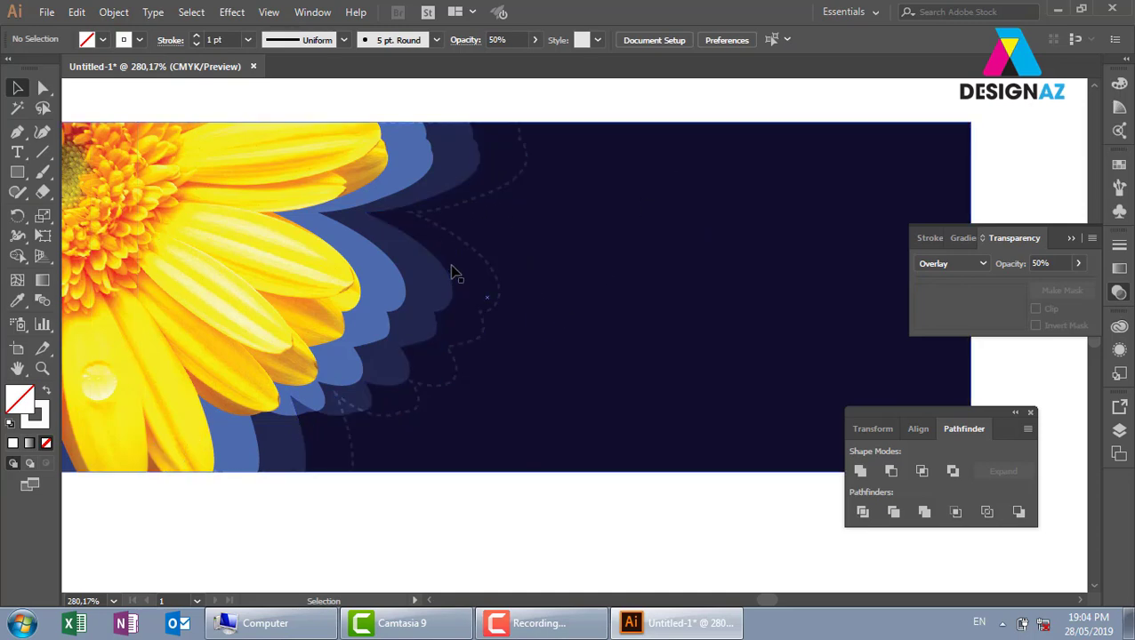
- Draw a tall thin white ellipse on the banner at 68% opacity
left_click(89, 230)
left_click_drag(19, 176, 78, 210)
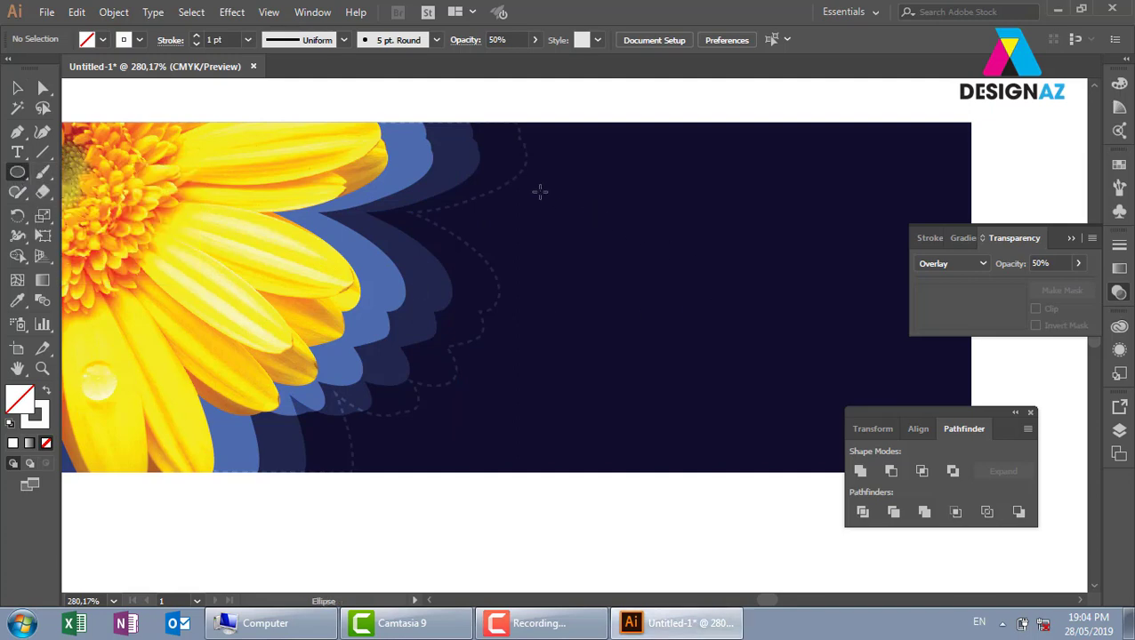
left_click_drag(540, 192, 563, 262)
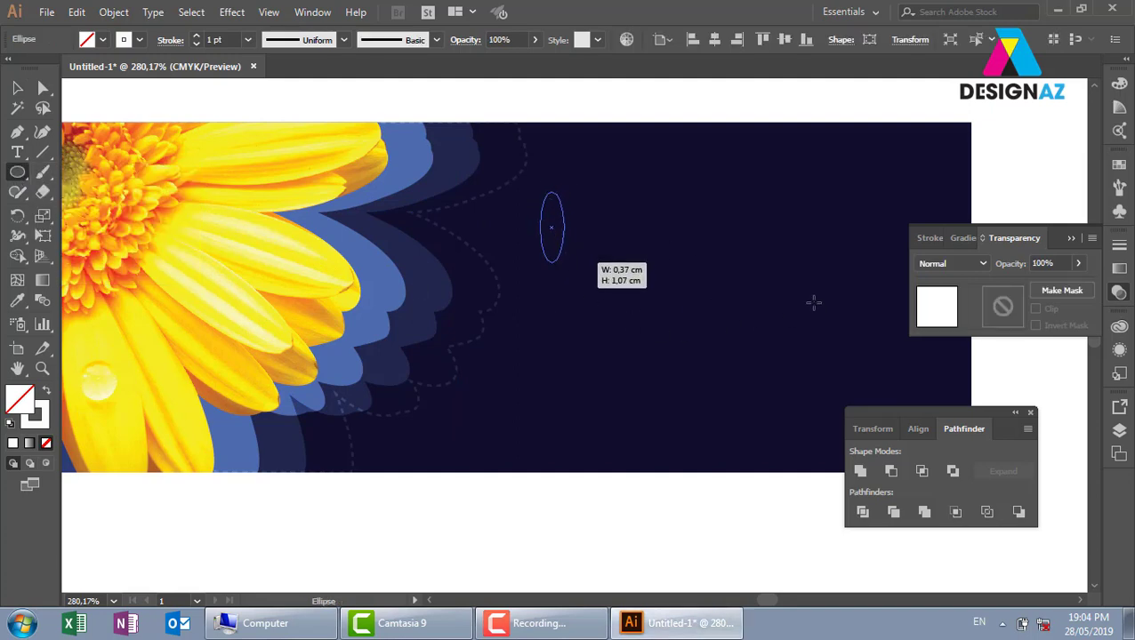
key("shift+x")
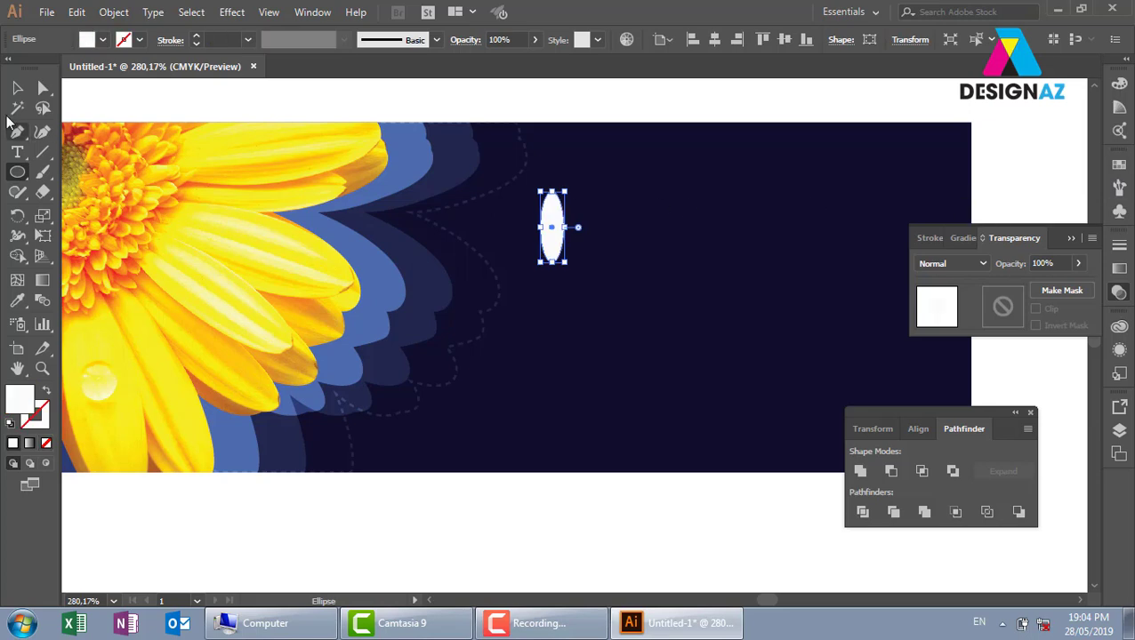
key("v")
left_click(522, 39)
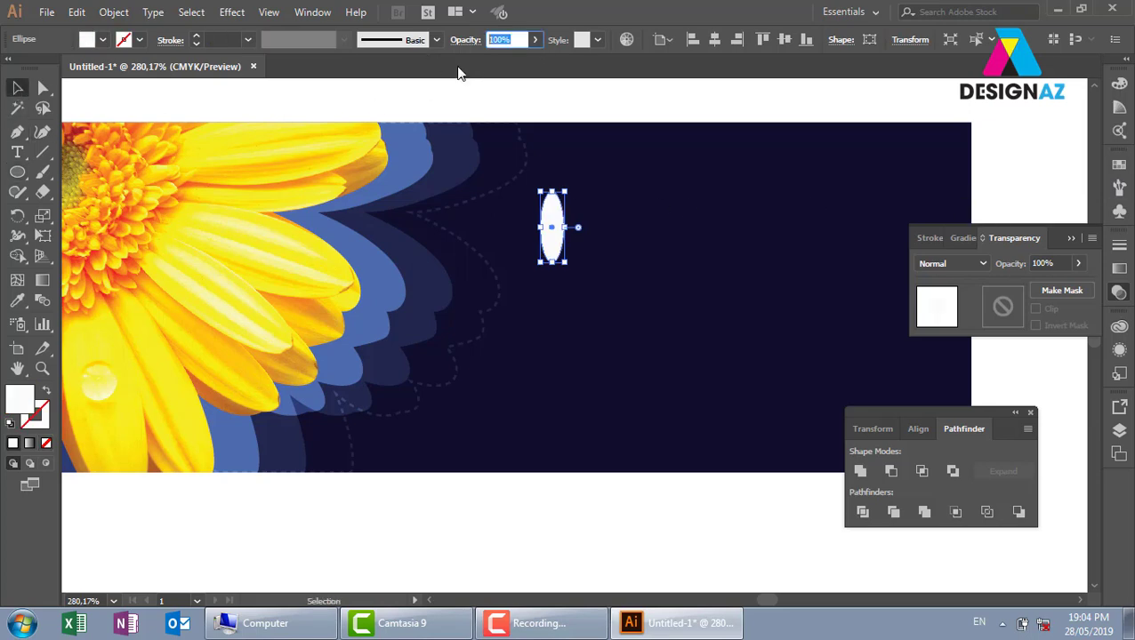
type("68")
key("Return")
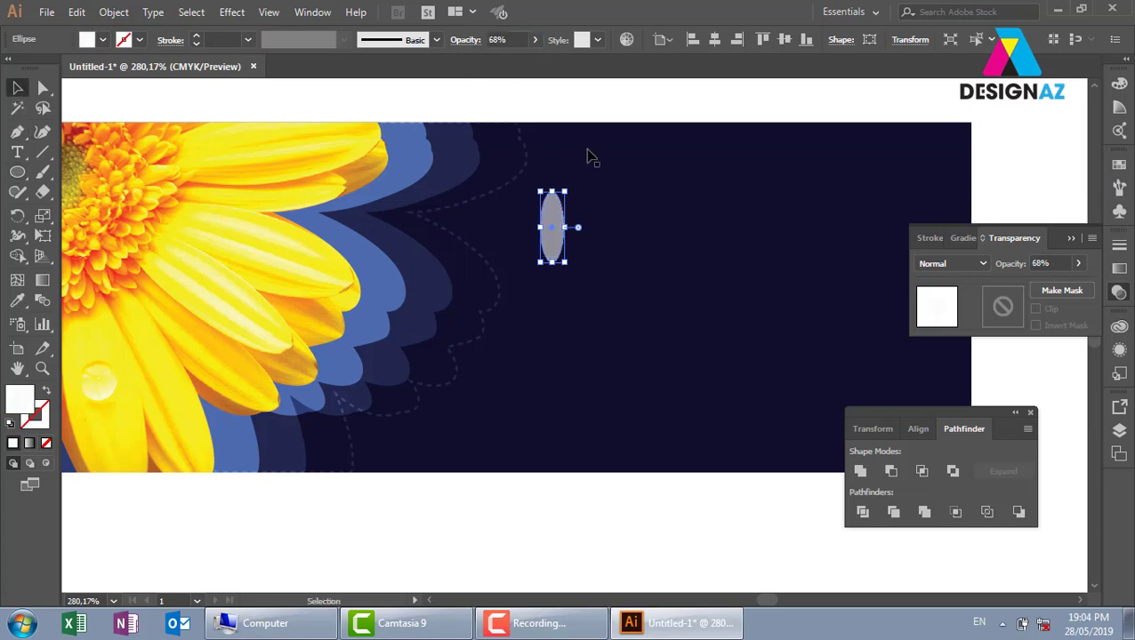
left_click(599, 98)
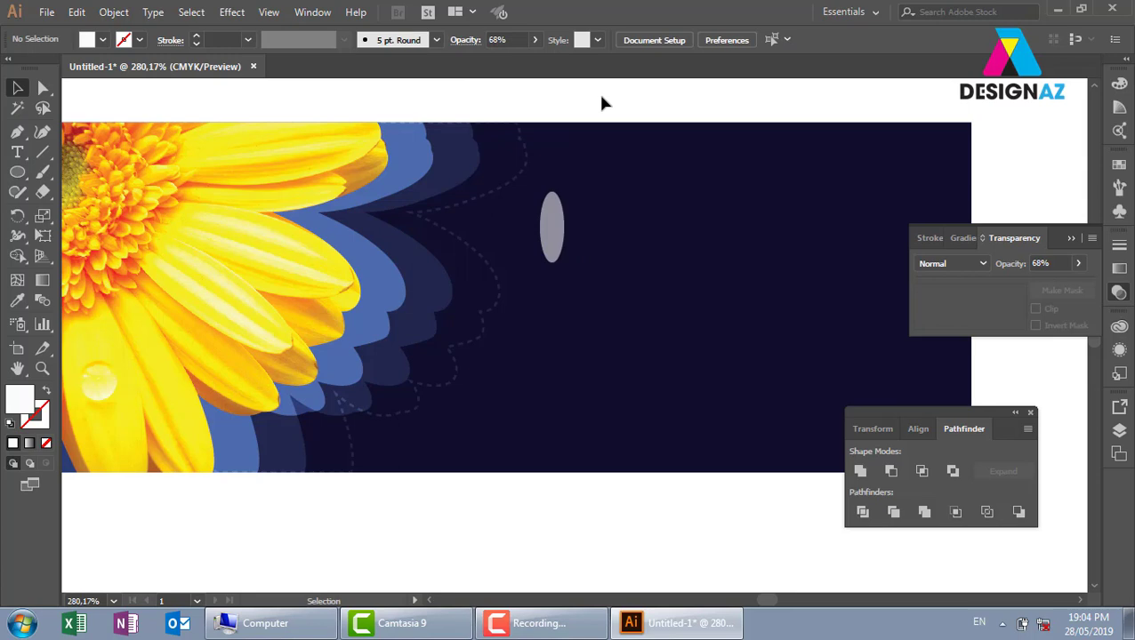
- Duplicate the ellipse and rotate copies to diagonal, horizontal, and opposite-diagonal petals
left_click(555, 229)
key("ctrl+shift+bracketright")
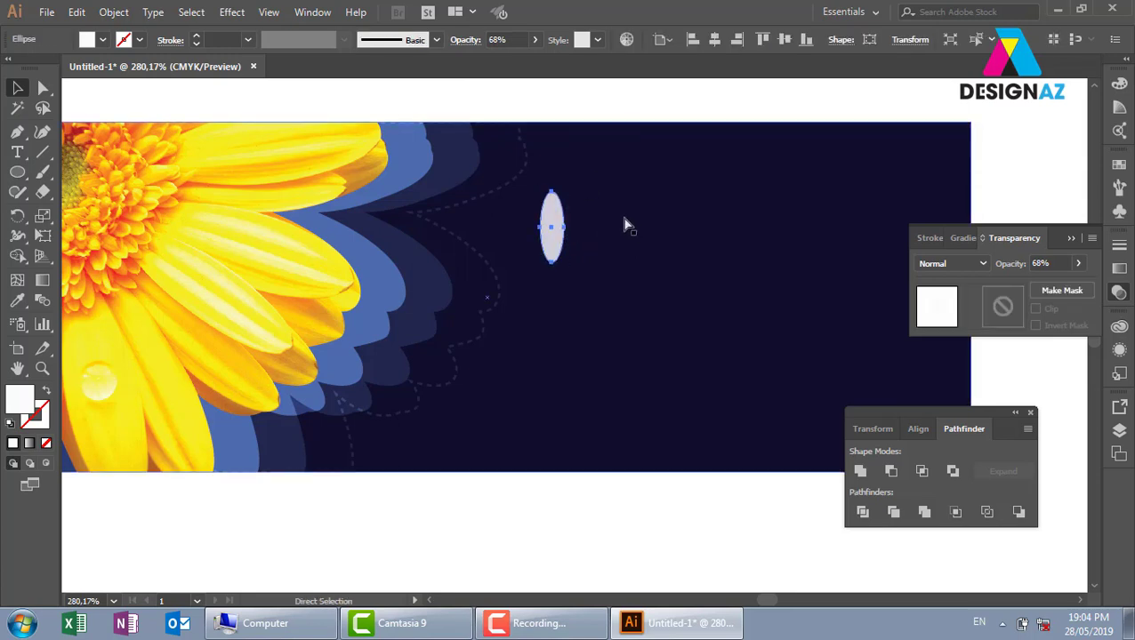
left_click_drag(578, 194, 589, 204)
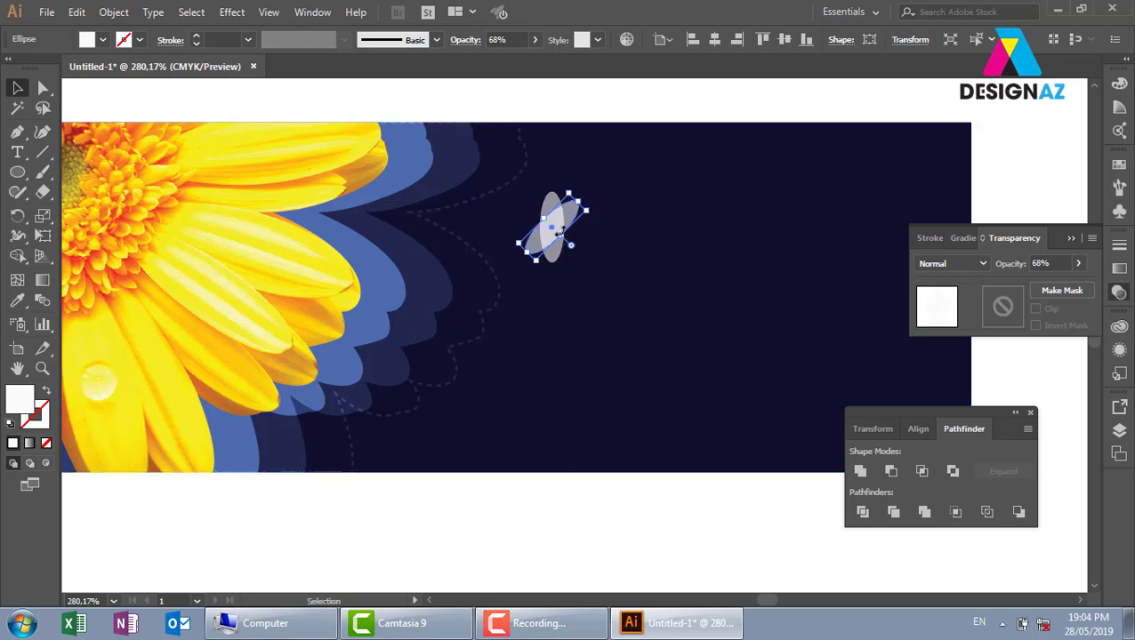
key("a")
key("v")
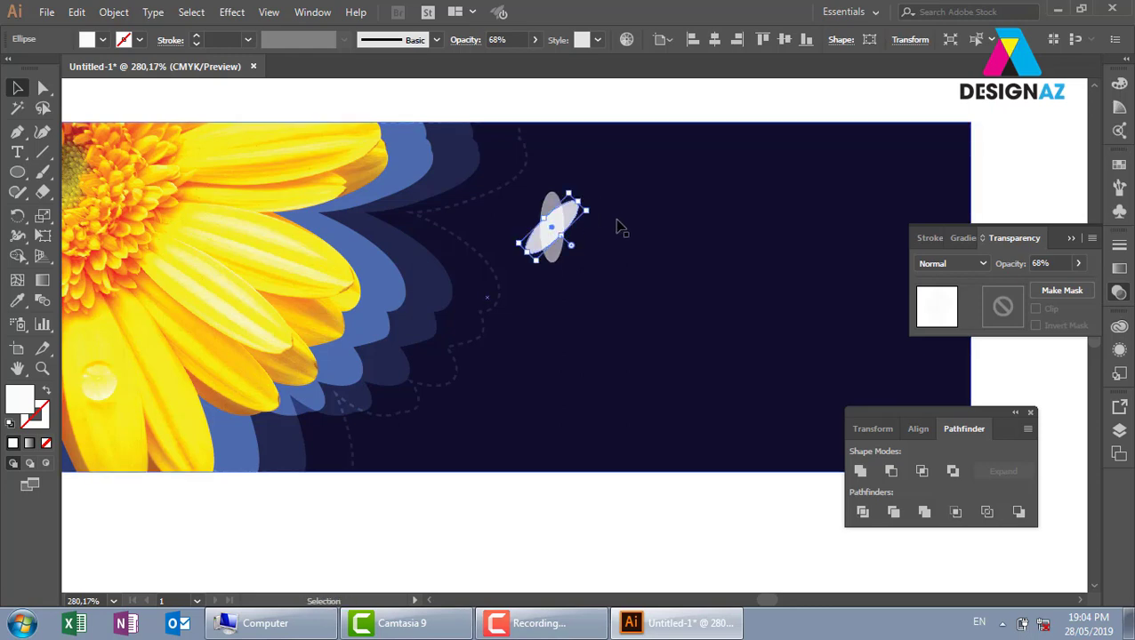
left_click_drag(590, 210, 624, 276)
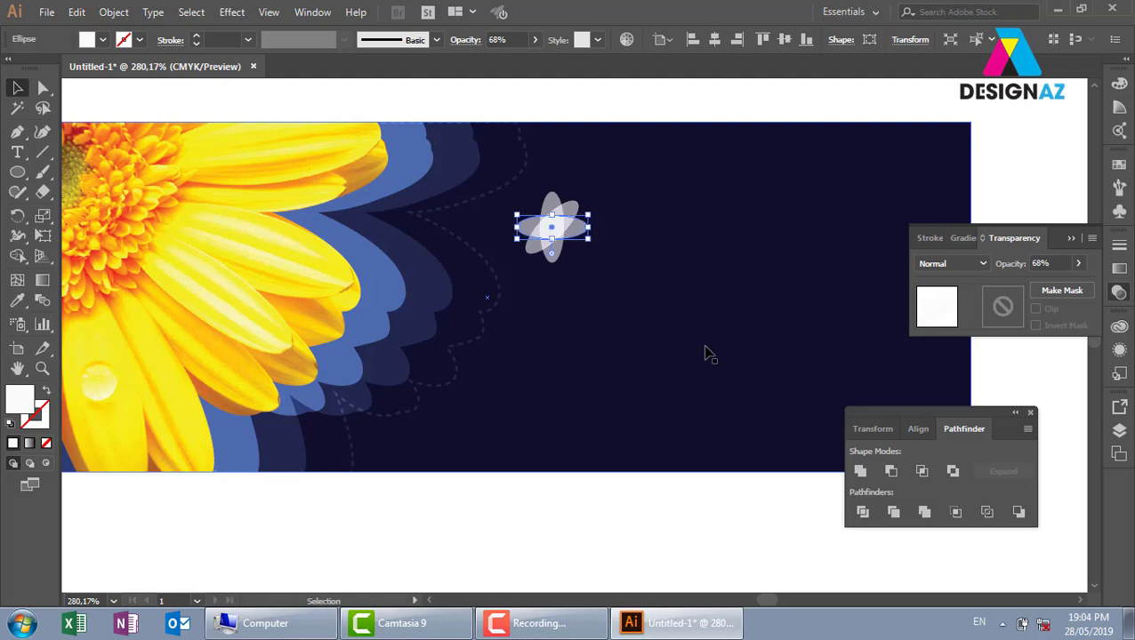
key("a")
key("v")
left_click_drag(596, 245, 605, 236)
- Review the finished flower by selecting and deselecting its petals
left_click(610, 113)
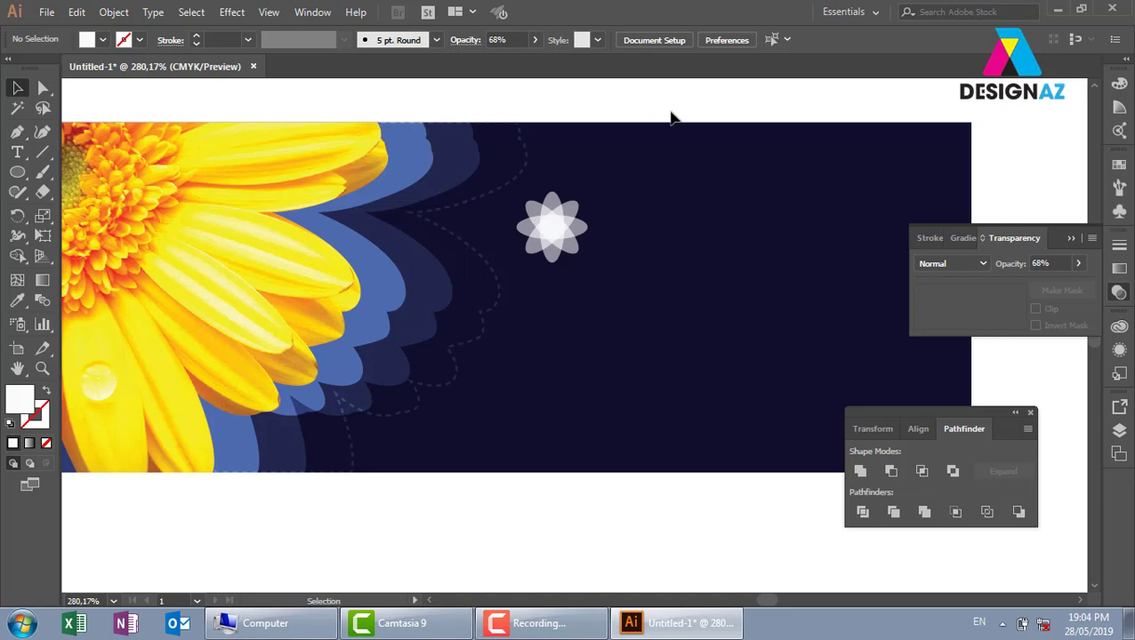
left_click_drag(642, 100, 551, 281)
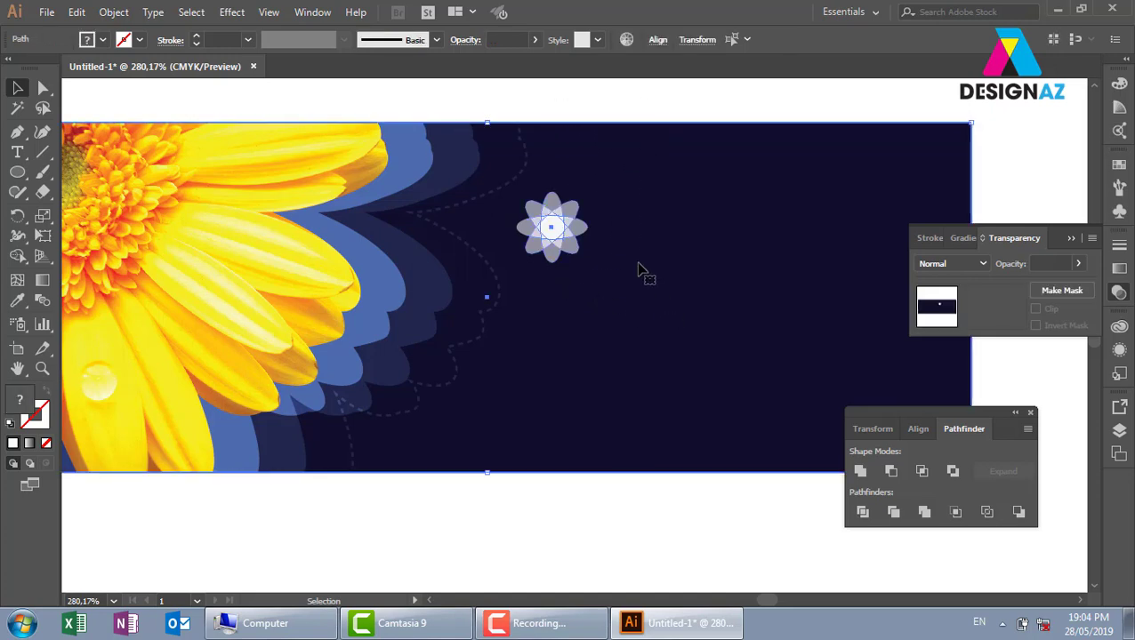
left_click_drag(659, 105, 551, 256)
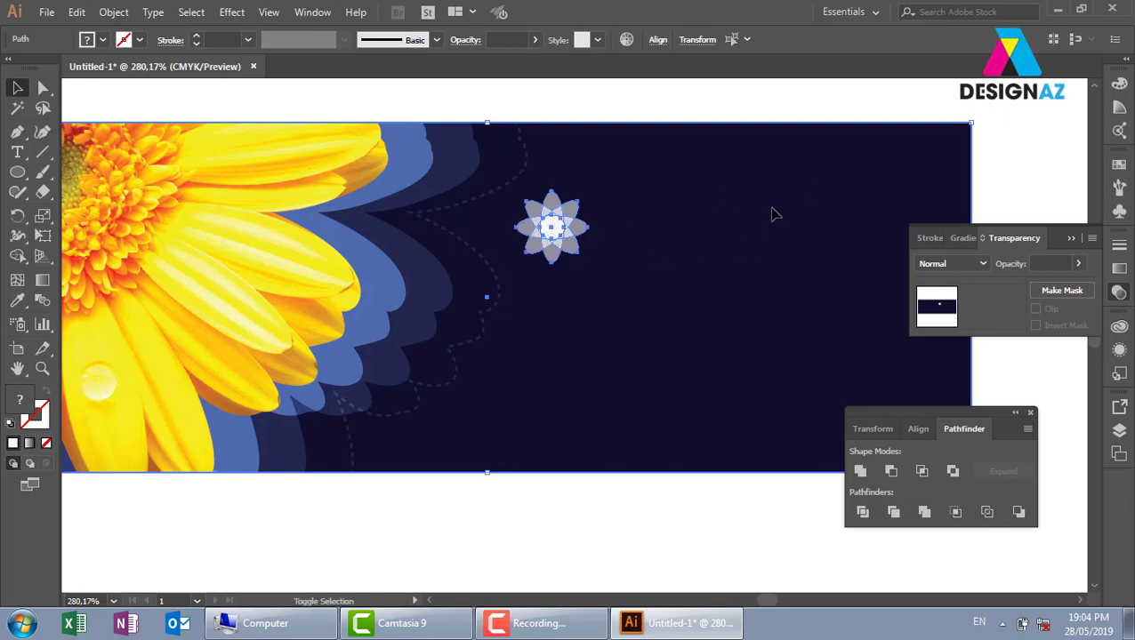
left_click(534, 252)
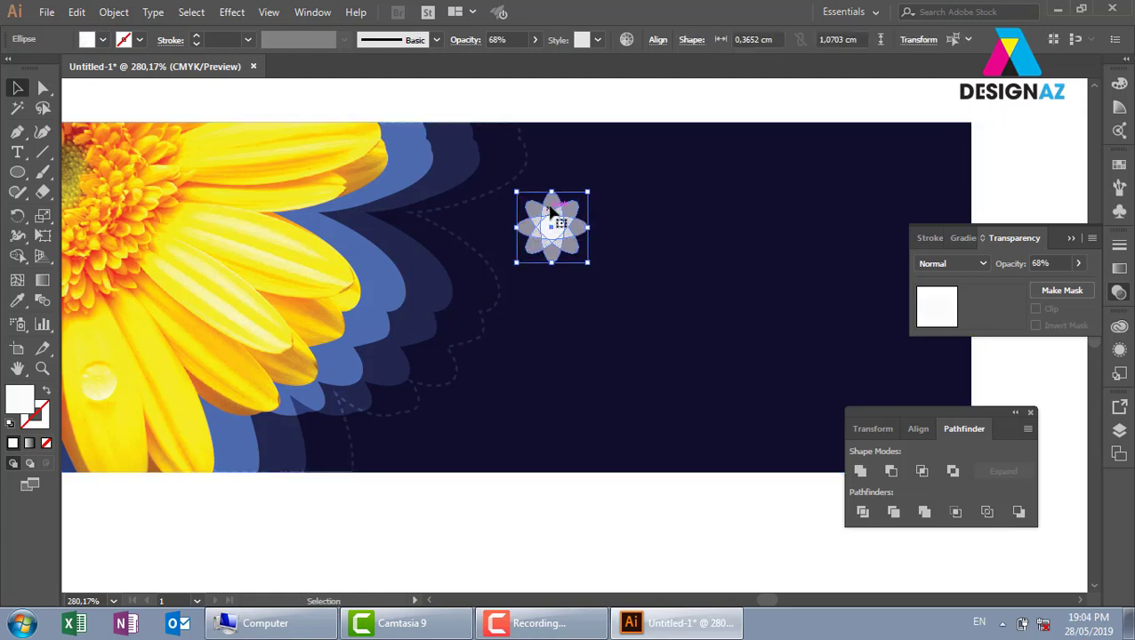
left_click(613, 114)
left_click(555, 214)
left_click(576, 233, "shift")
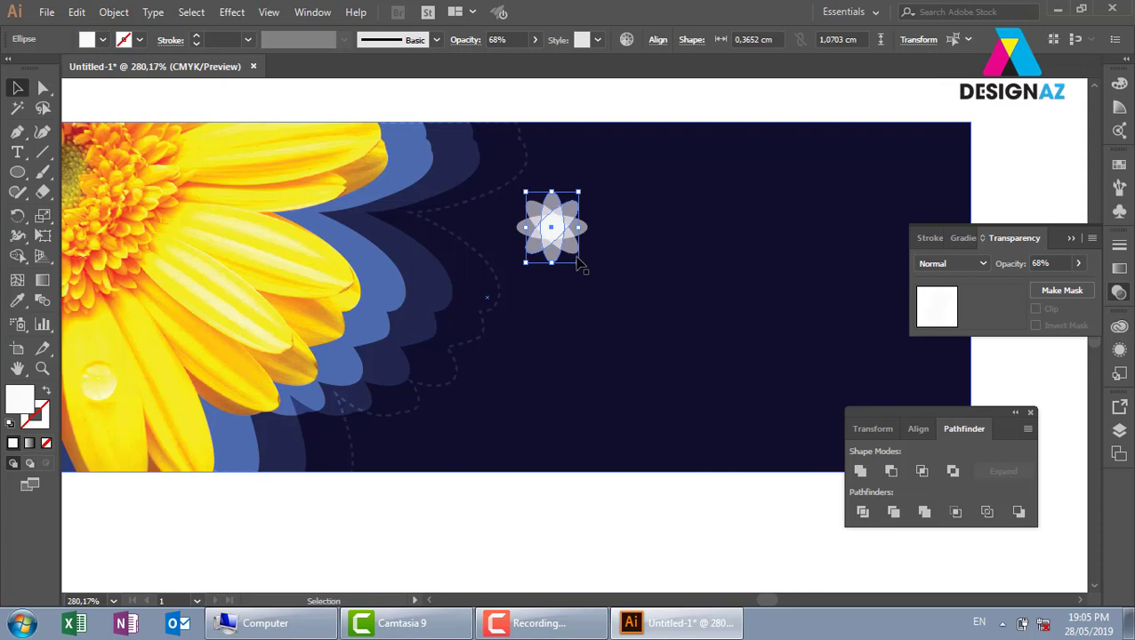
left_click(661, 100)
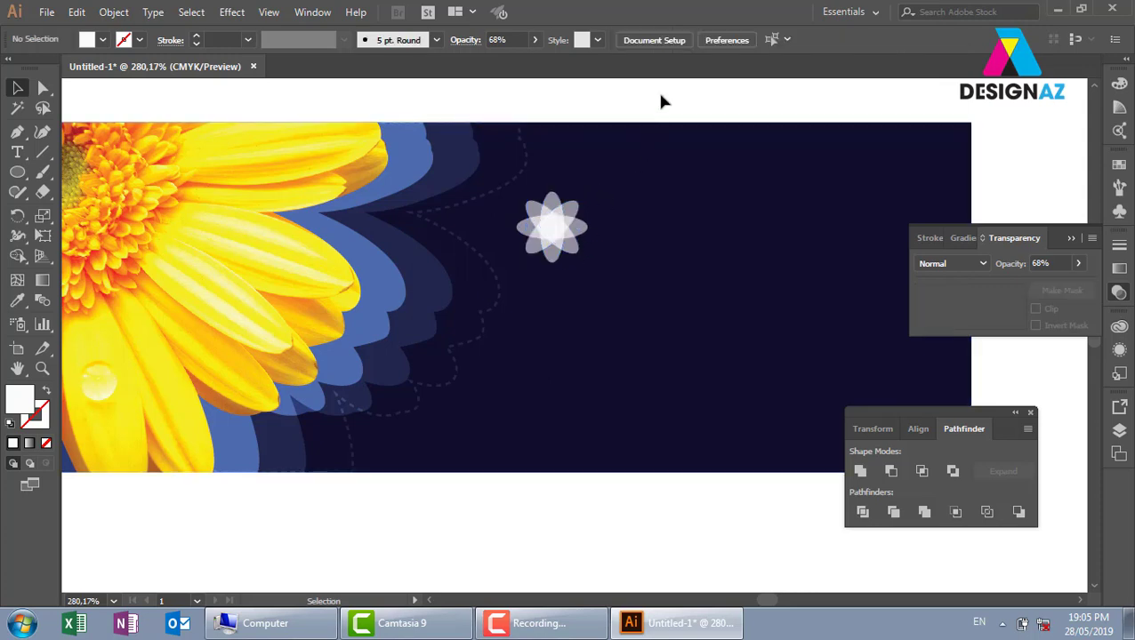
- Set the flower petals to 100% opacity with the Overlay blend mode
left_click_drag(717, 100, 573, 286)
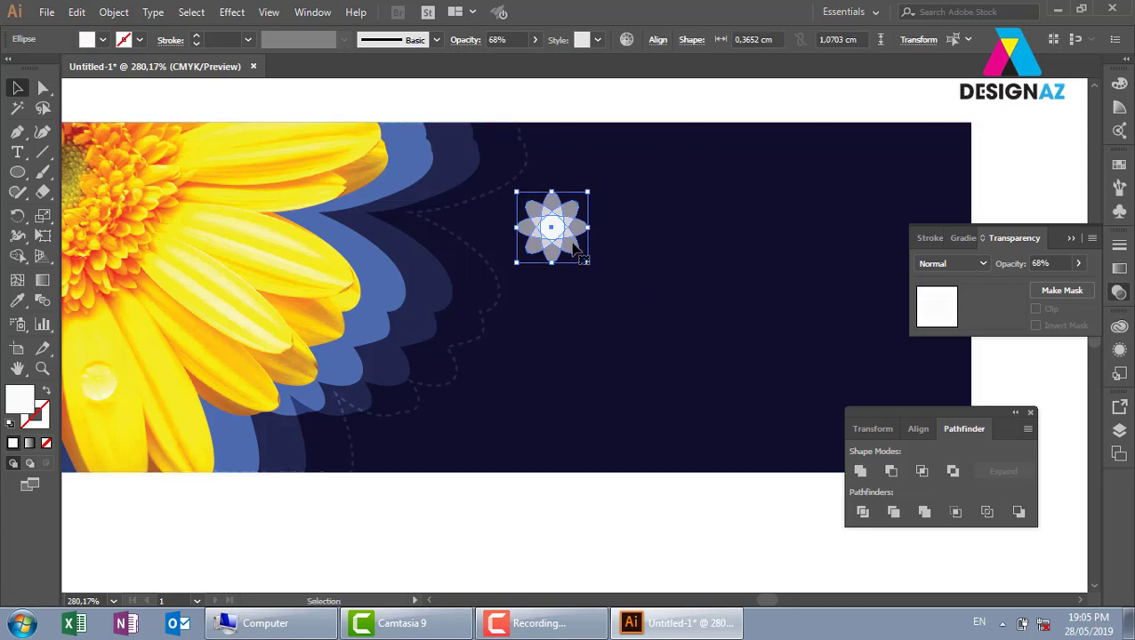
left_click(578, 254)
key("ctrl+a")
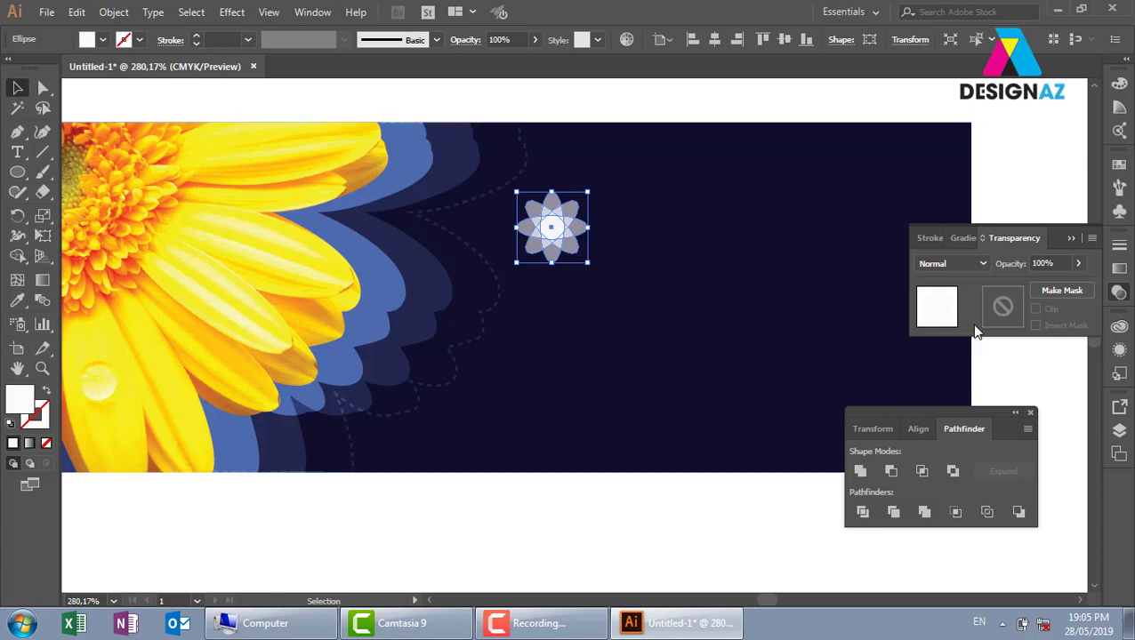
left_click(980, 263)
left_click(948, 422)
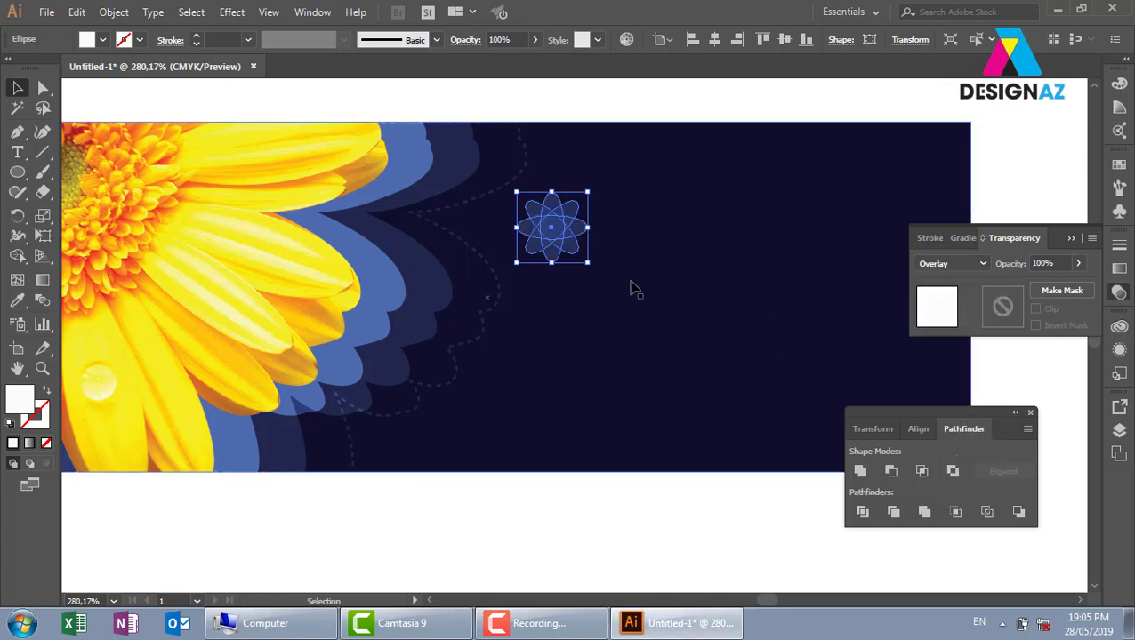
- Move the flower onto the dashed trail and place an enlarged copy further down
left_click_drag(570, 233, 419, 212)
left_click(615, 102)
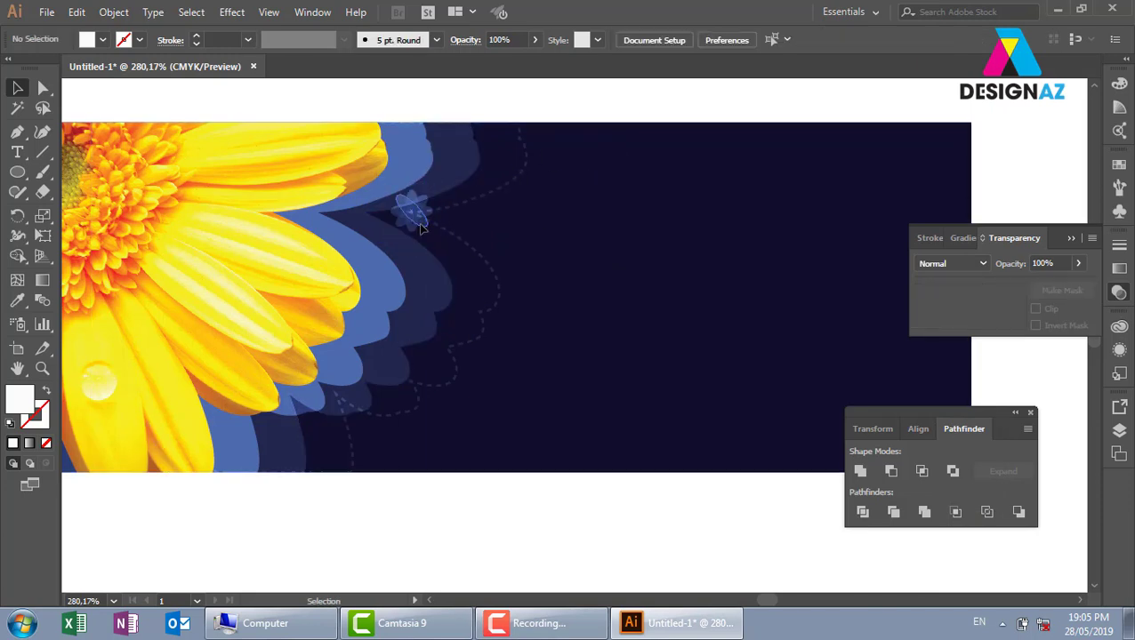
left_click_drag(417, 215, 377, 359)
left_click(641, 96)
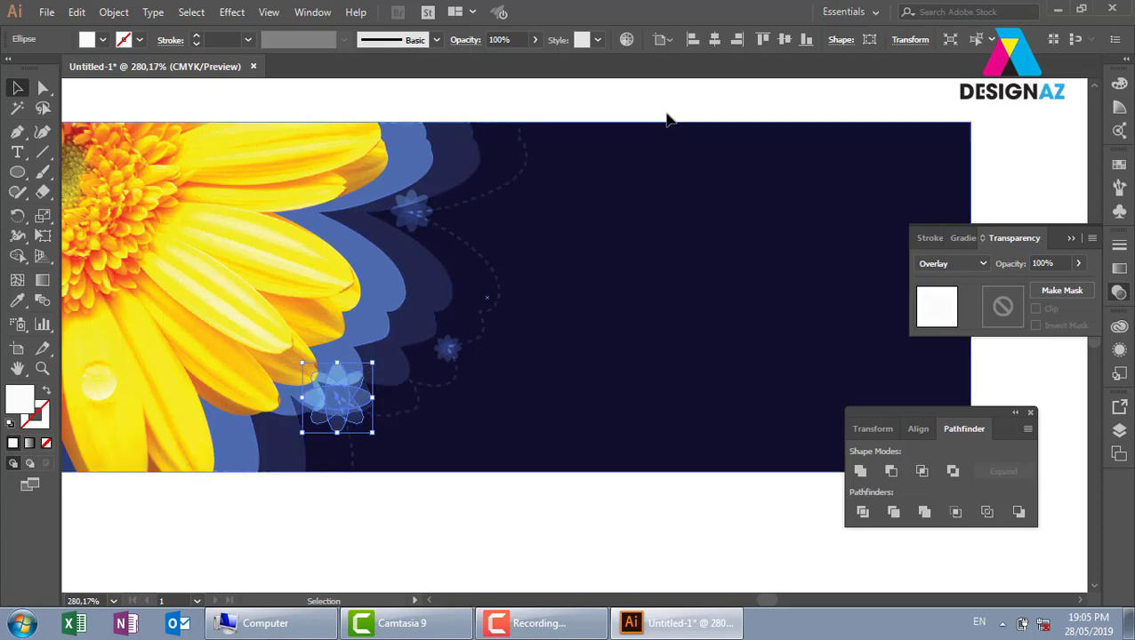
left_click(669, 105)
- Zoom out and pan to the empty canvas below the sunflower and navy banners
left_click_drag(639, 293, 643, 271)
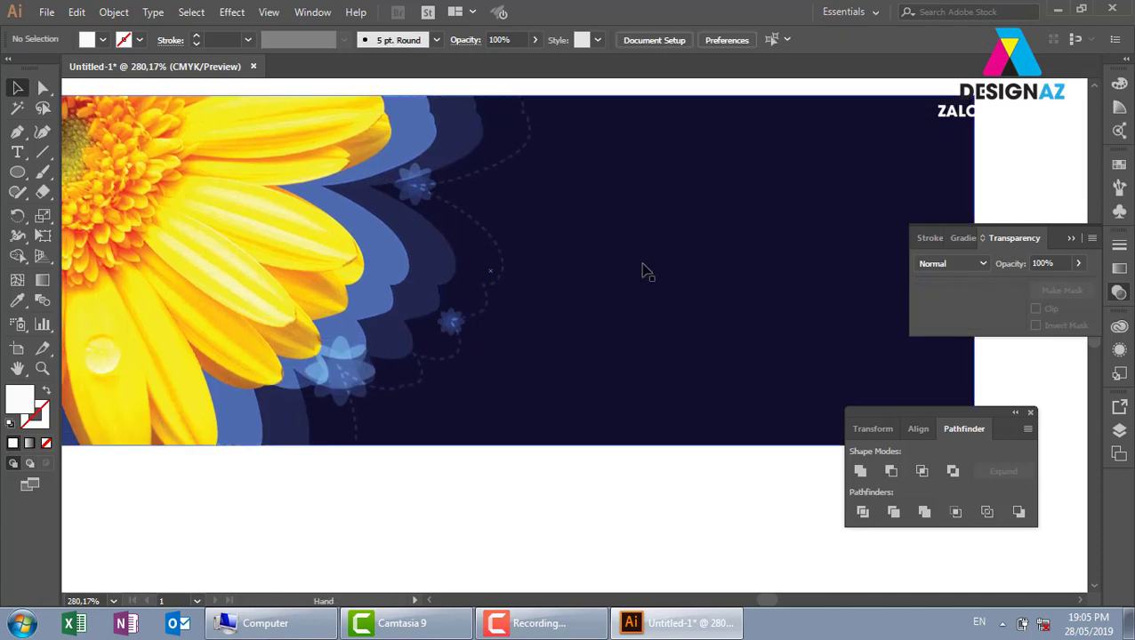
key("ctrl+minus")
key("ctrl+minus")
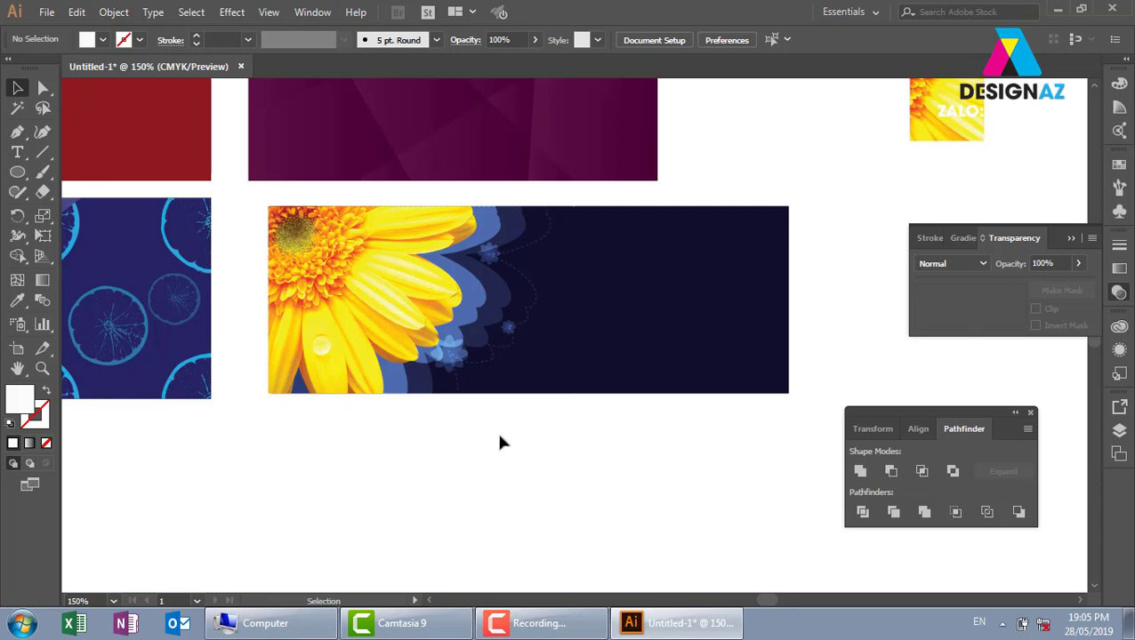
key("space")
left_click_drag(484, 493, 615, 273)
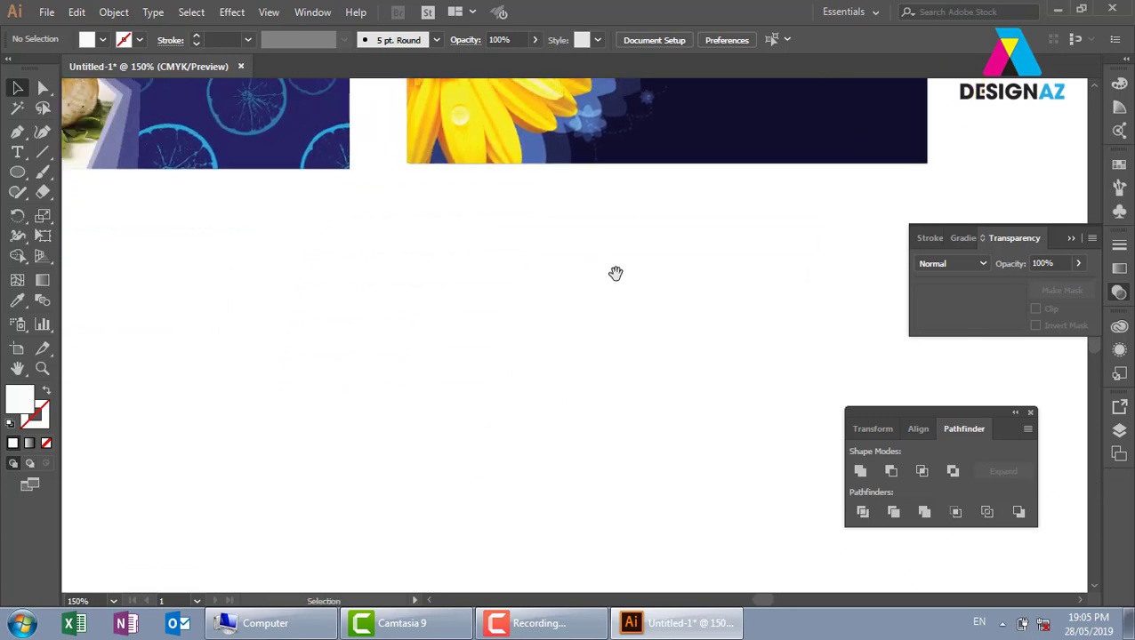
left_click(487, 145)
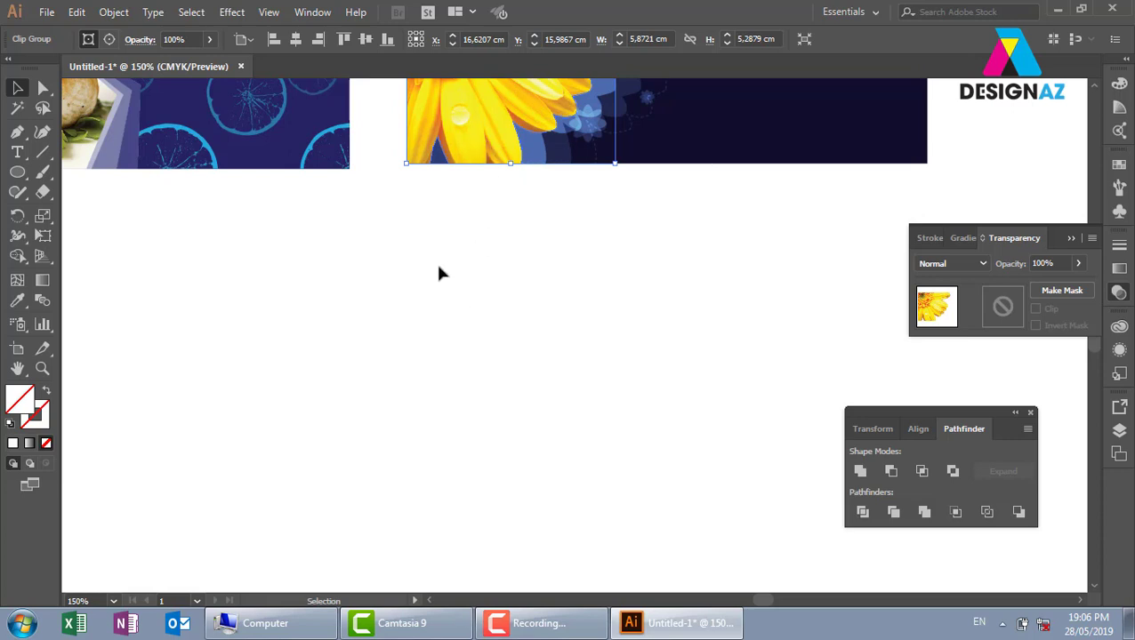
left_click(745, 407)
left_click(17, 152)
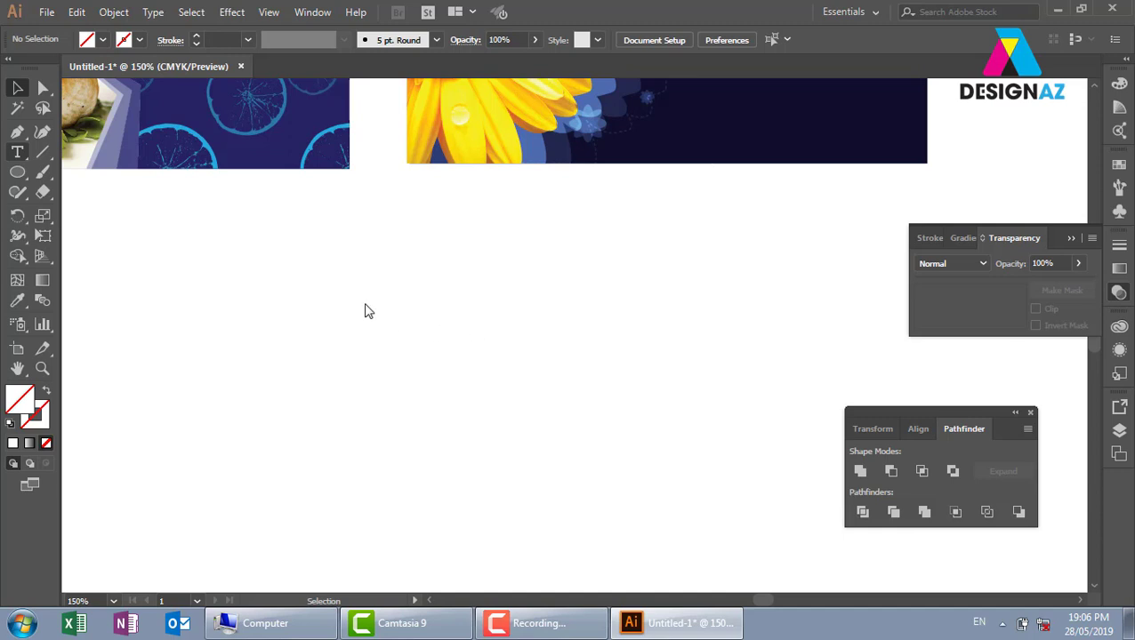
- Add bold 47.5 pt placeholder text and delete 'ipsum', leaving 'Lorem'
left_click(409, 289)
left_click(17, 87)
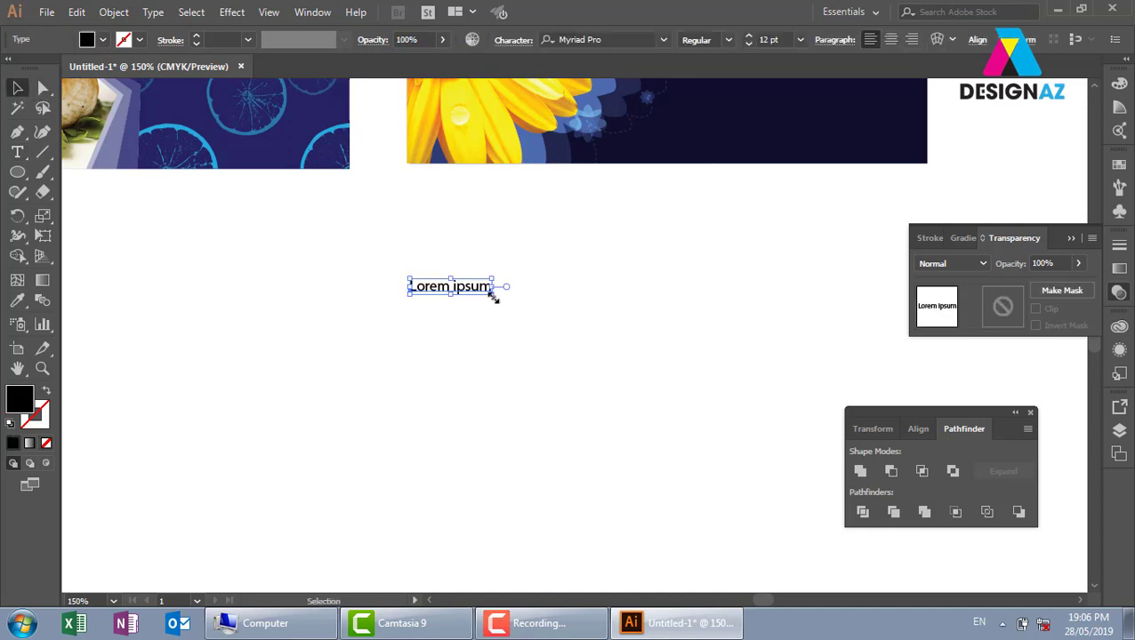
left_click_drag(492, 294, 737, 433)
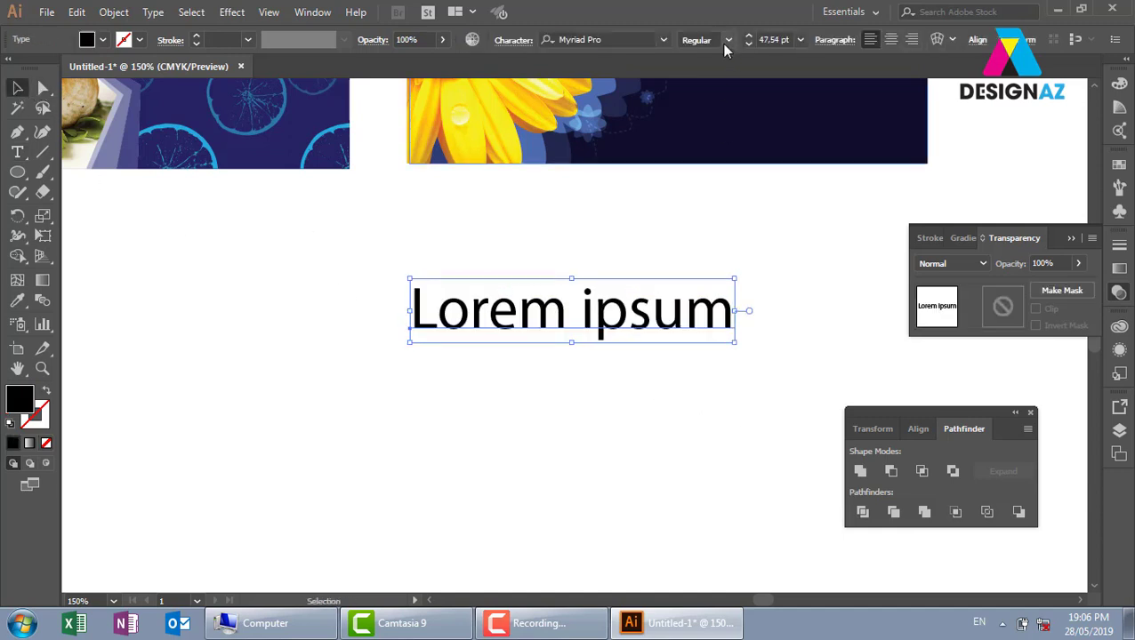
left_click(727, 40)
left_click(714, 214)
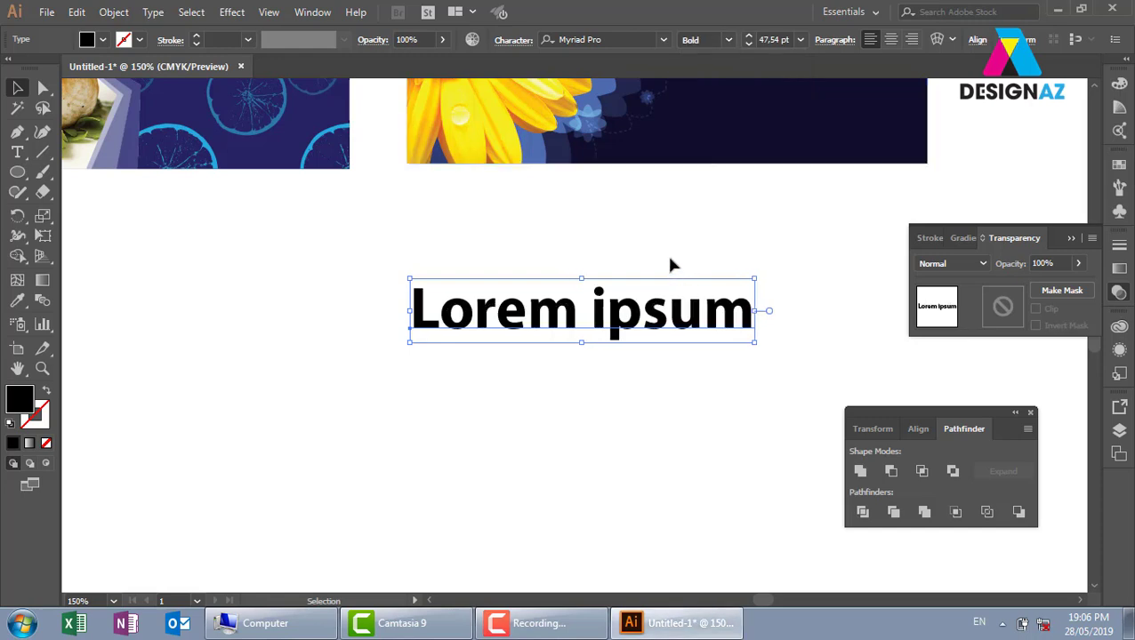
double_click(654, 303)
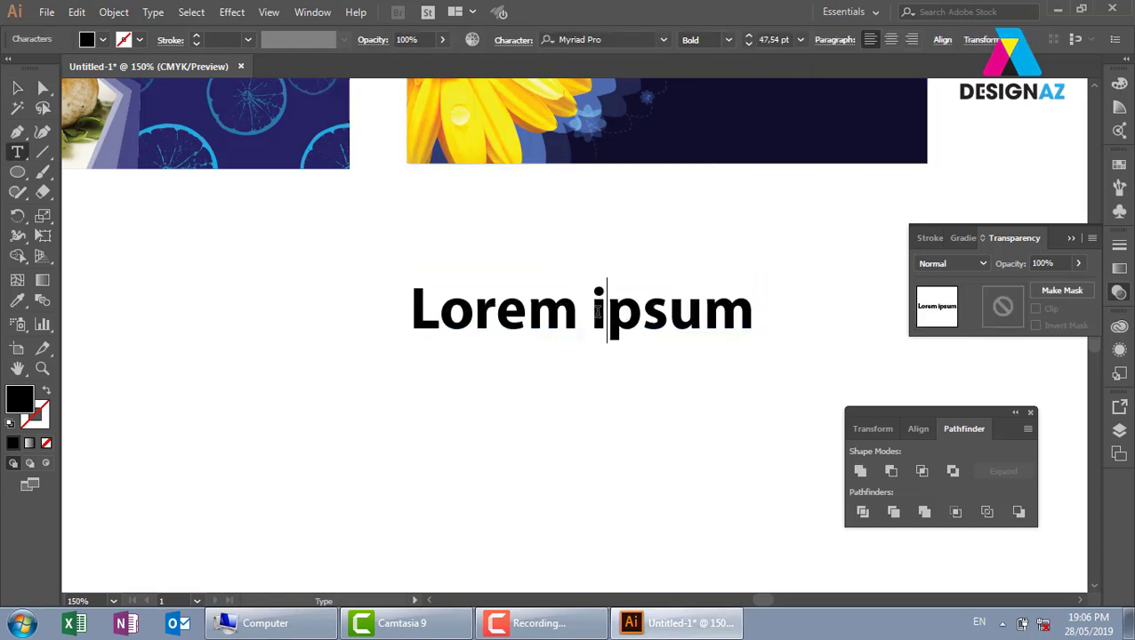
left_click_drag(604, 311, 800, 303)
key("BackSpace")
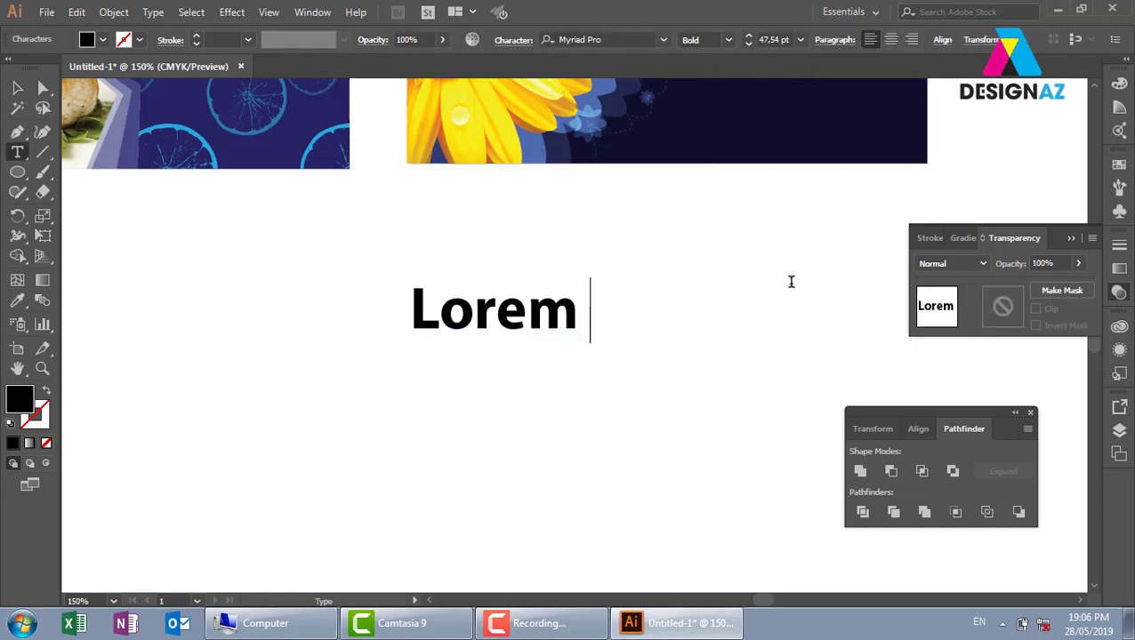
key("Escape")
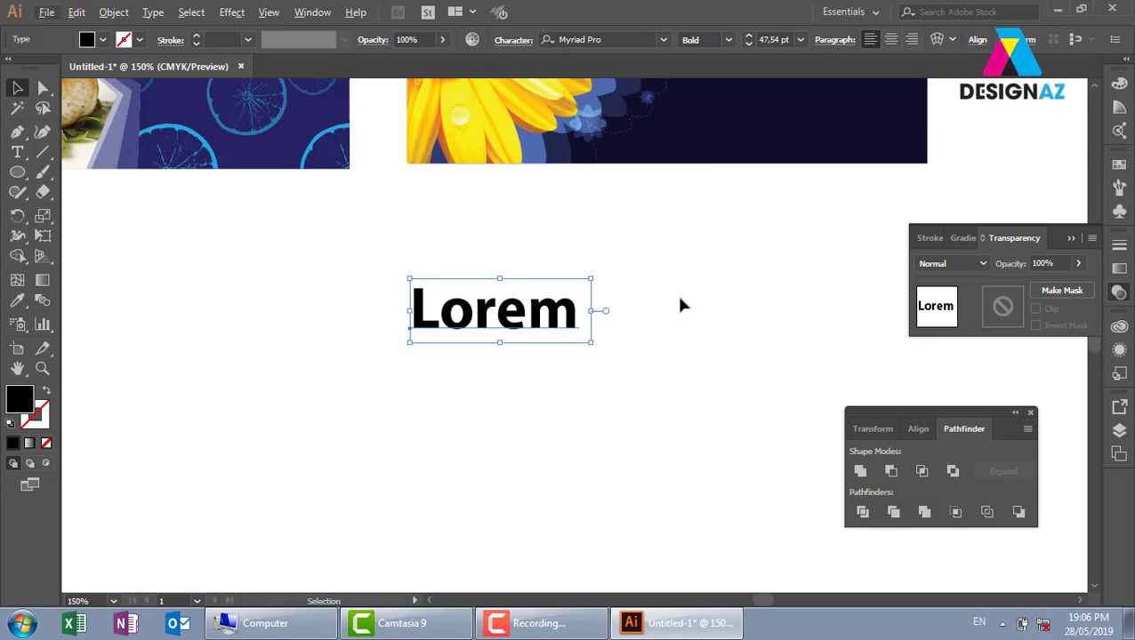
- Tighten Lorem's letter spacing, zoom in on it, and select the word
key("alt+Left")
left_click(605, 306)
key("z")
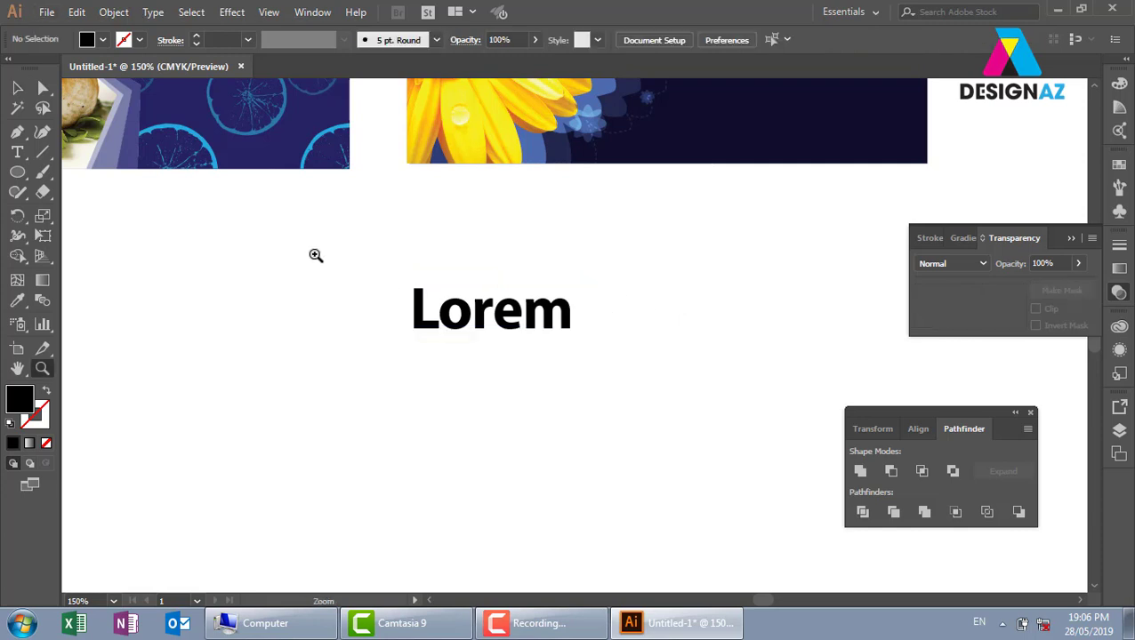
left_click_drag(314, 253, 775, 448)
left_click(18, 89)
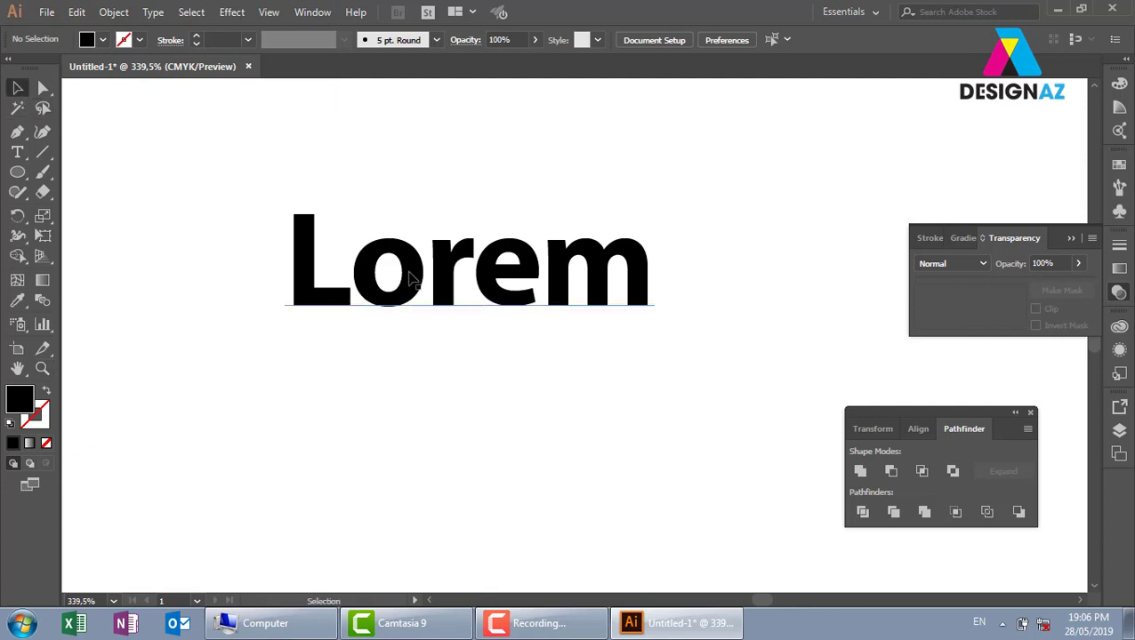
left_click(411, 278)
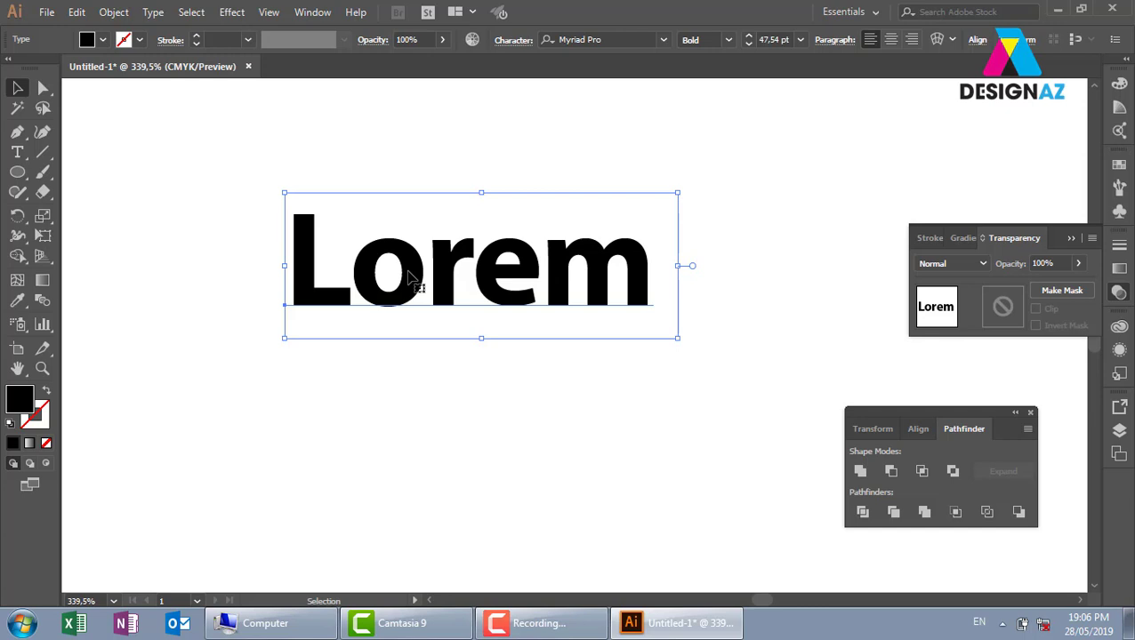
left_click(152, 12)
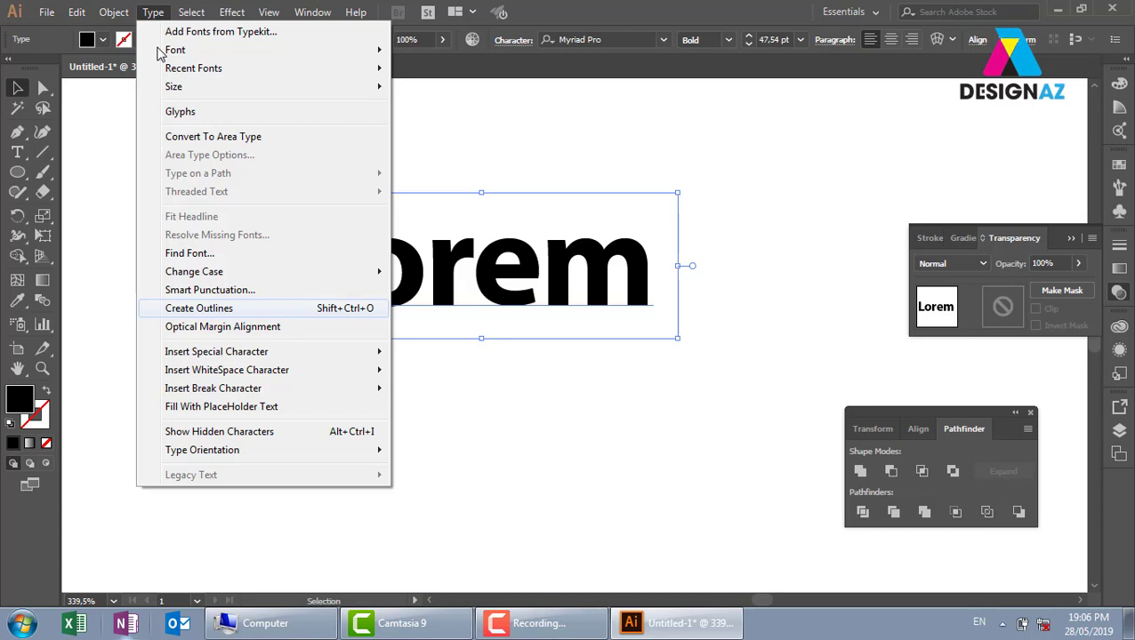
- Convert Lorem to outlines and draw an unfilled black line across the word
left_click(346, 313)
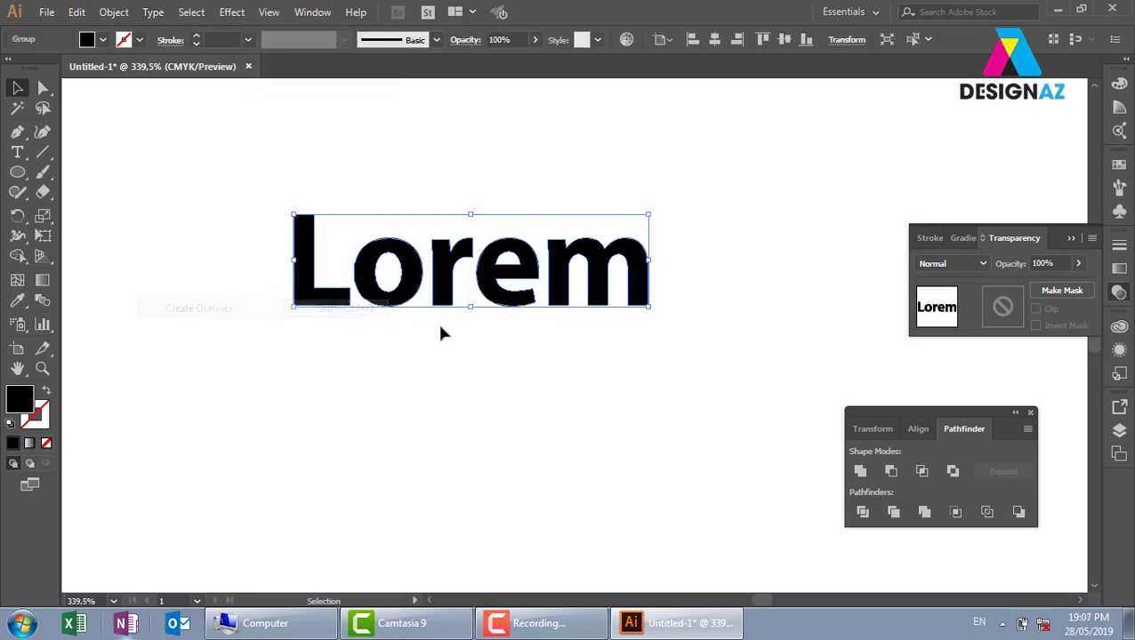
left_click(622, 193)
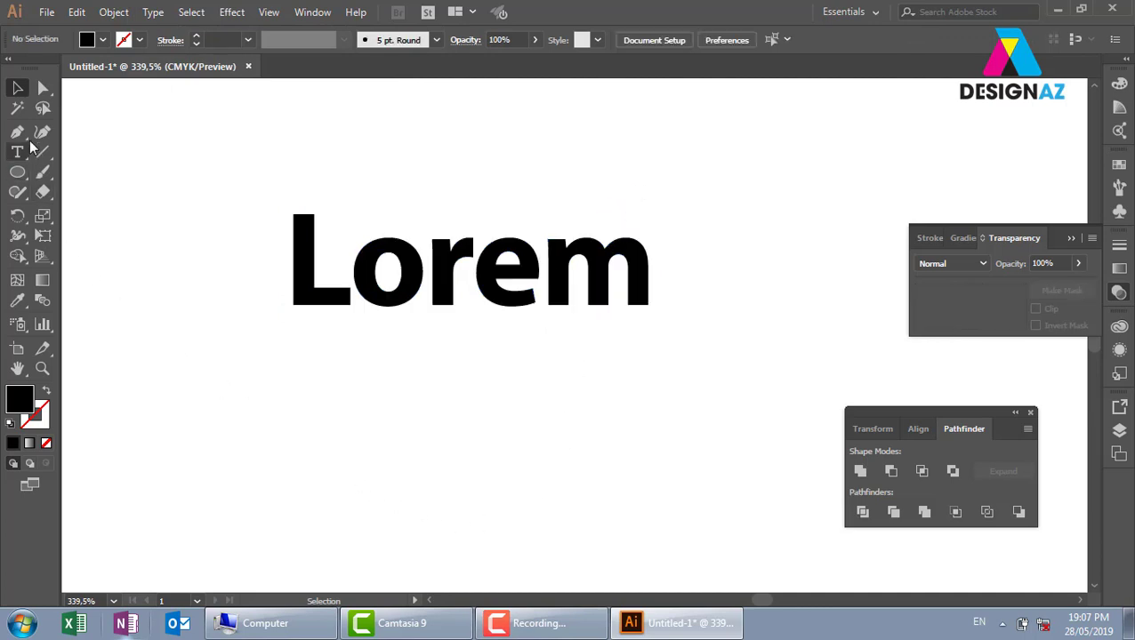
left_click(17, 133)
left_click(214, 281)
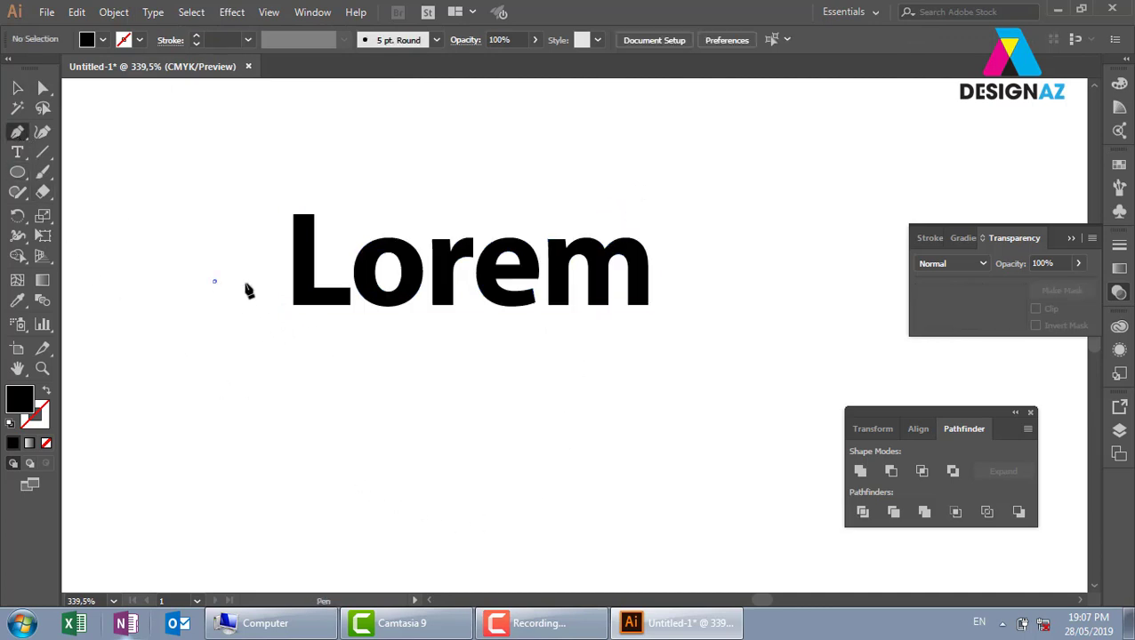
left_click(804, 229)
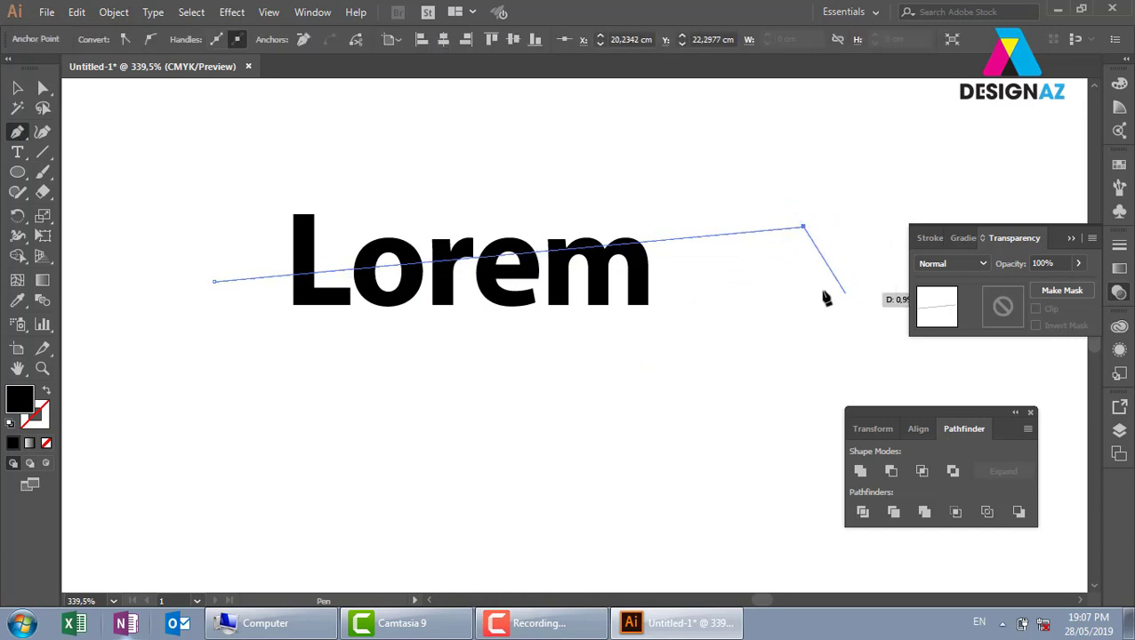
key("d")
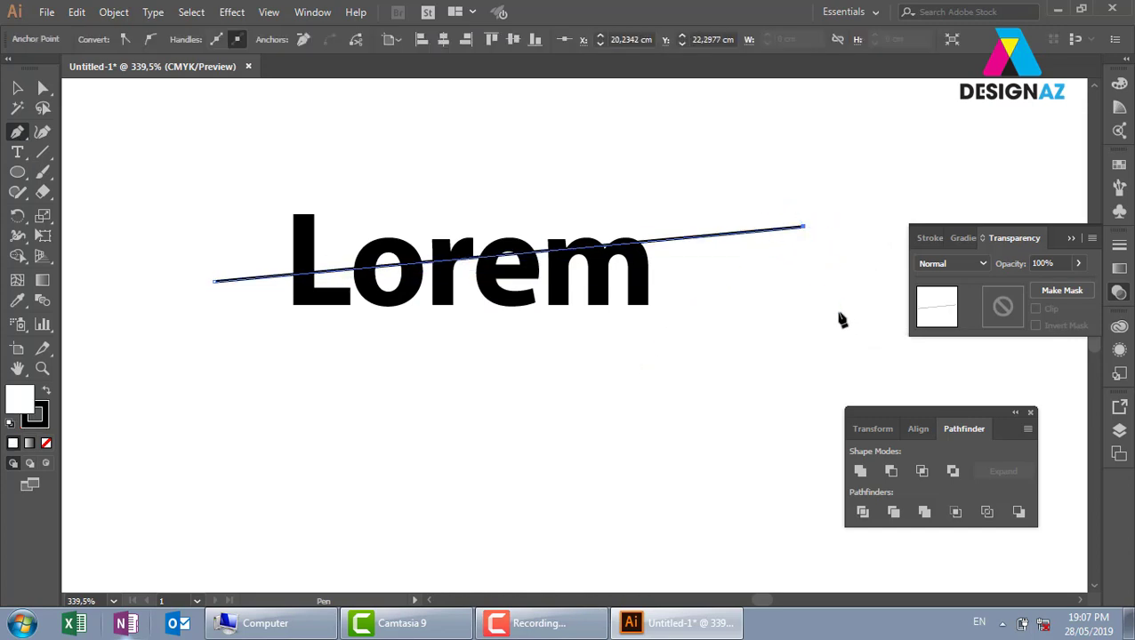
key("slash")
key("v")
left_click(89, 260)
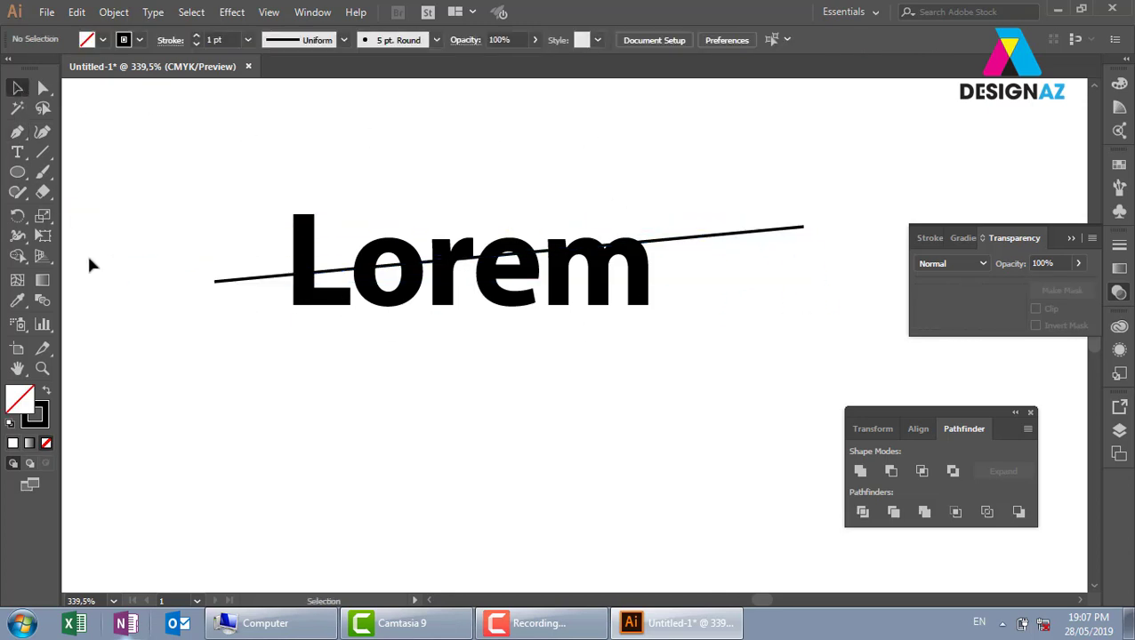
- Draw a second line from below the L to the first line's right end
left_click(17, 132)
left_click(249, 312)
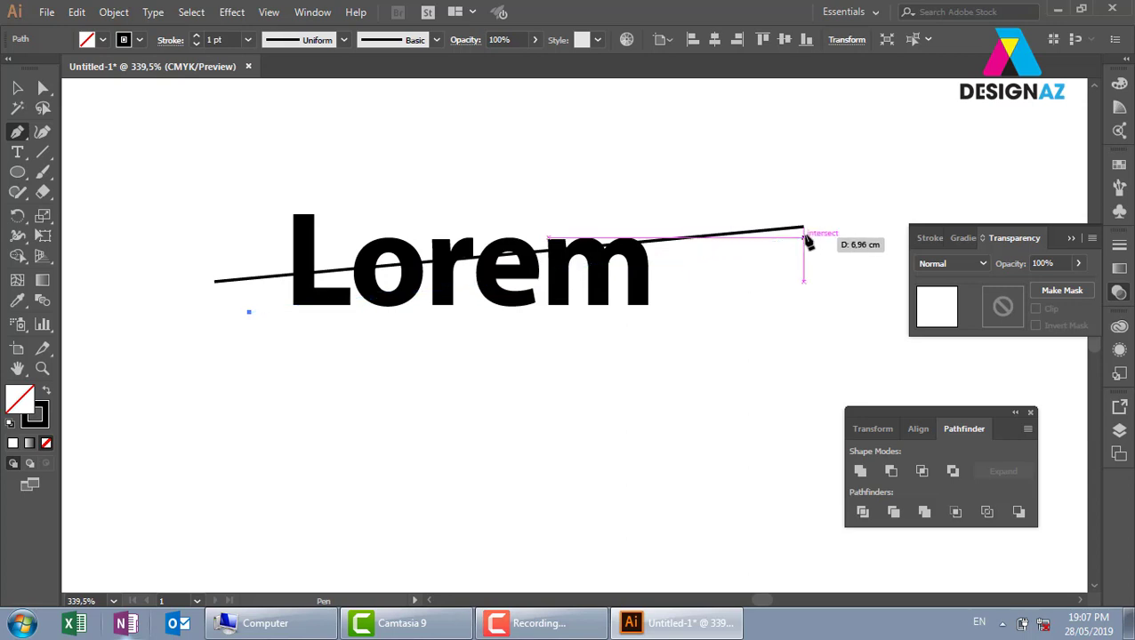
left_click(805, 239)
key("Escape")
left_click(17, 87)
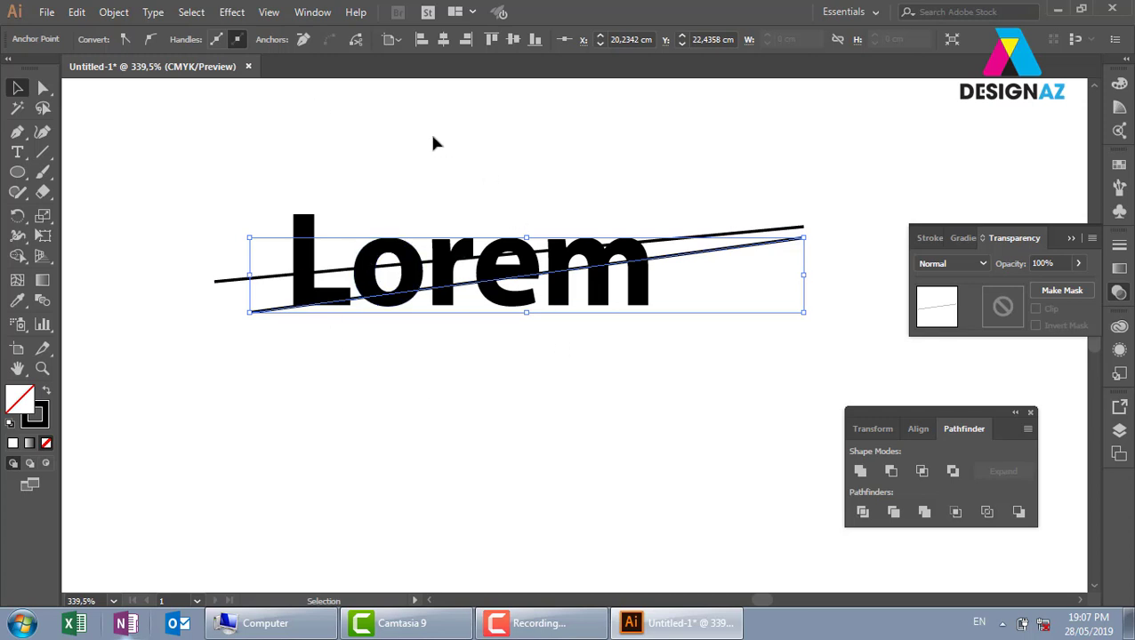
- Nudge the lower line's right anchor up to meet the upper line
left_click_drag(433, 138, 671, 427)
left_click(747, 210)
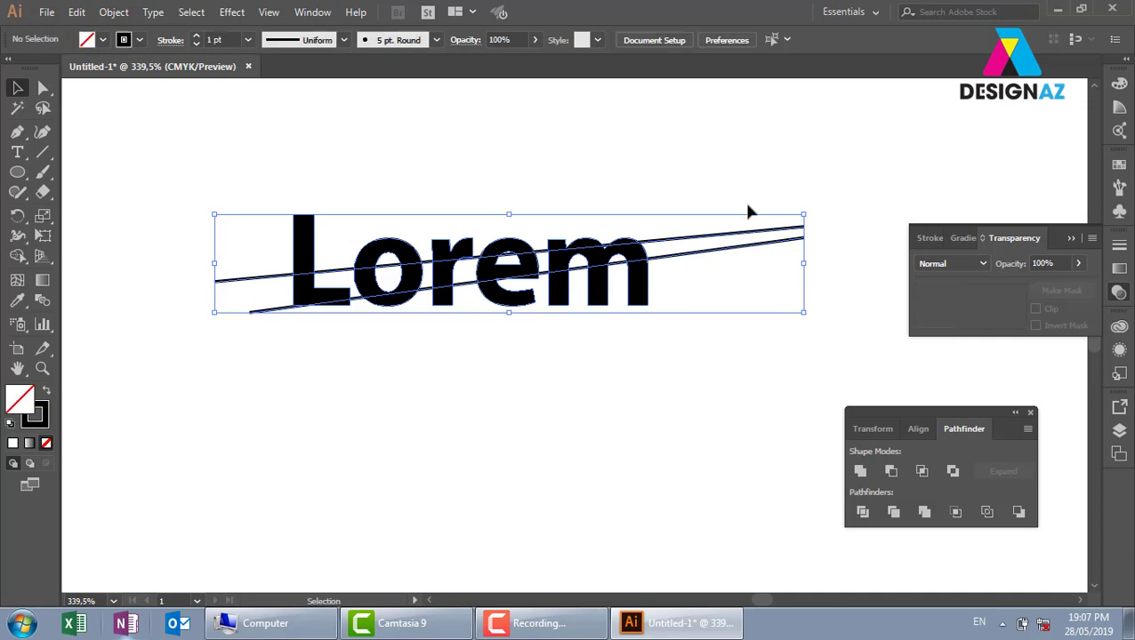
left_click(776, 251)
key("a")
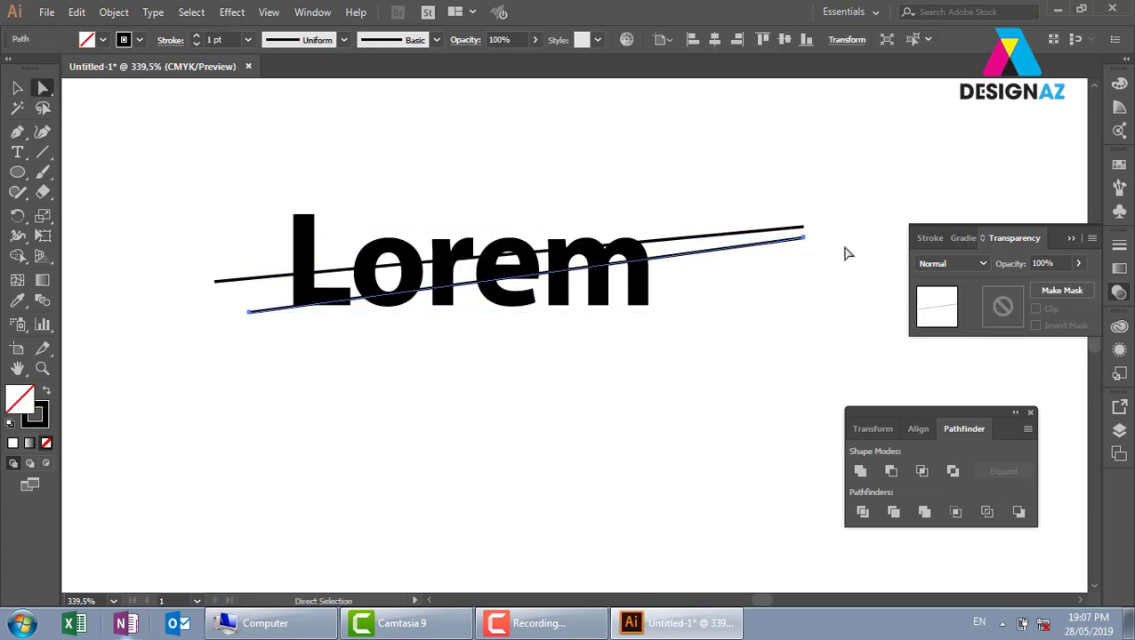
left_click(804, 239)
key("Up")
key("Up")
key("Up")
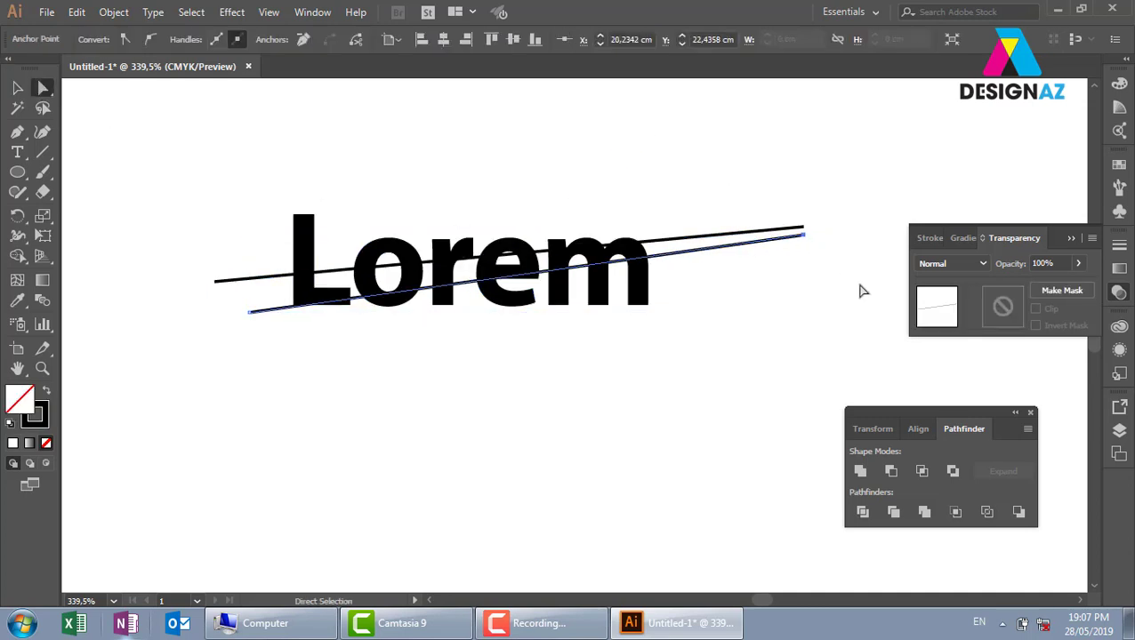
key("Up")
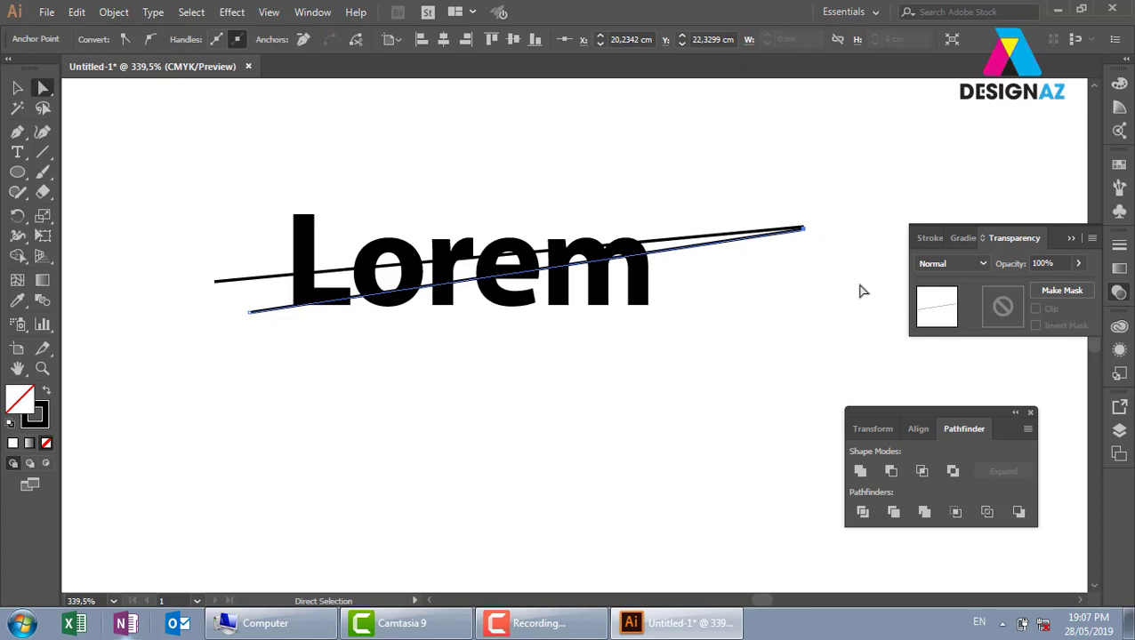
left_click(18, 87)
left_click(582, 214)
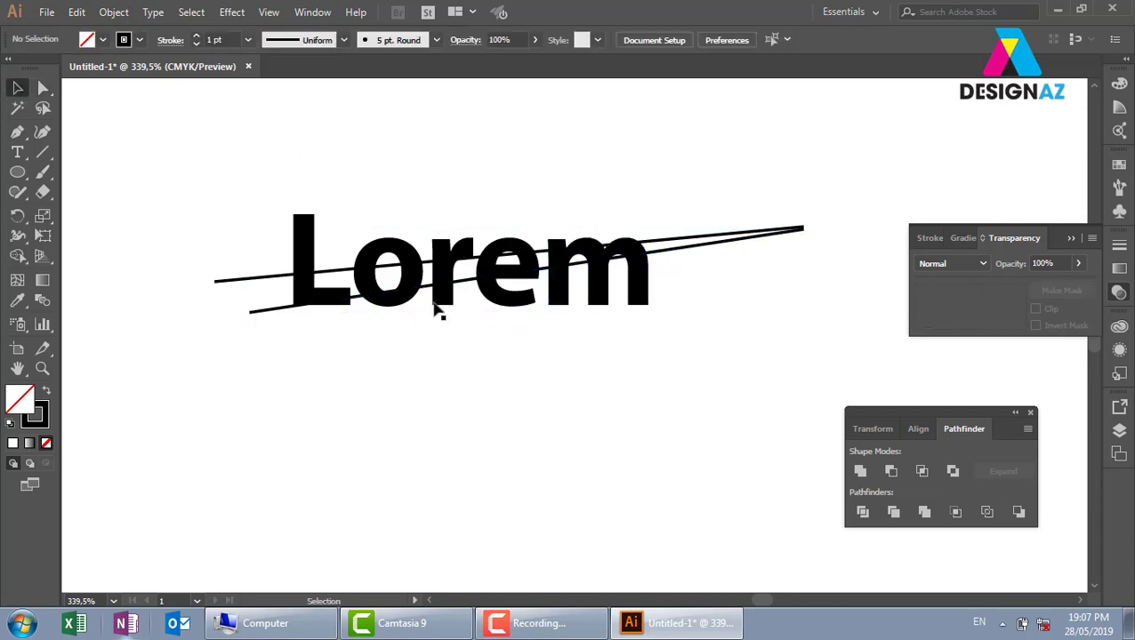
- Select Lorem with both lines and apply Pathfinder Divide
left_click_drag(235, 245, 268, 374)
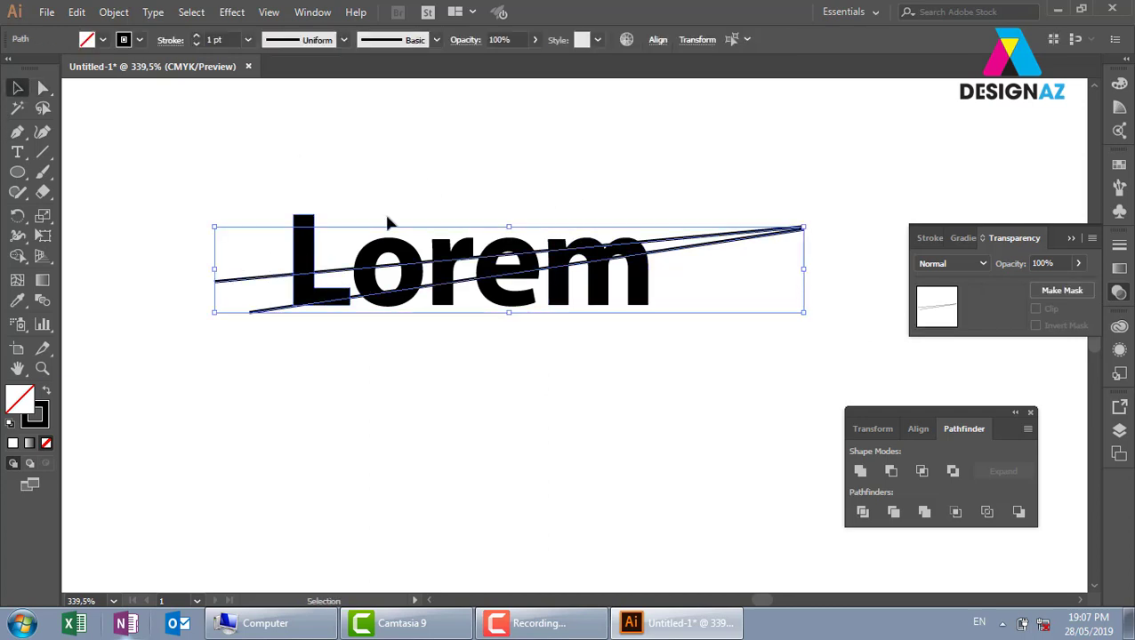
left_click(315, 245)
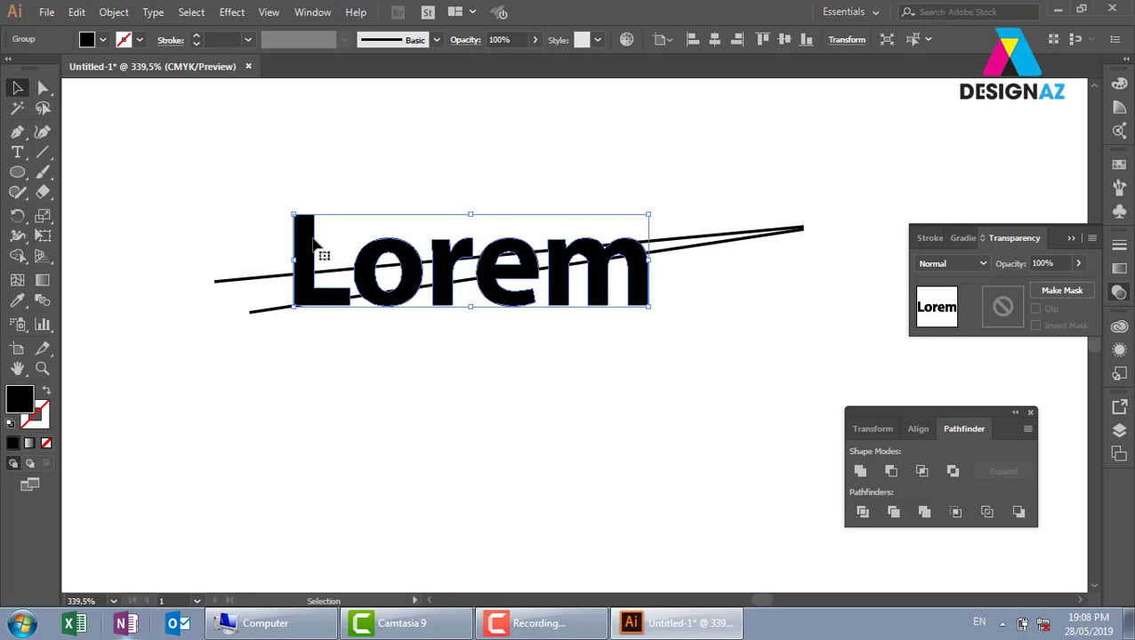
left_click_drag(241, 142, 770, 431)
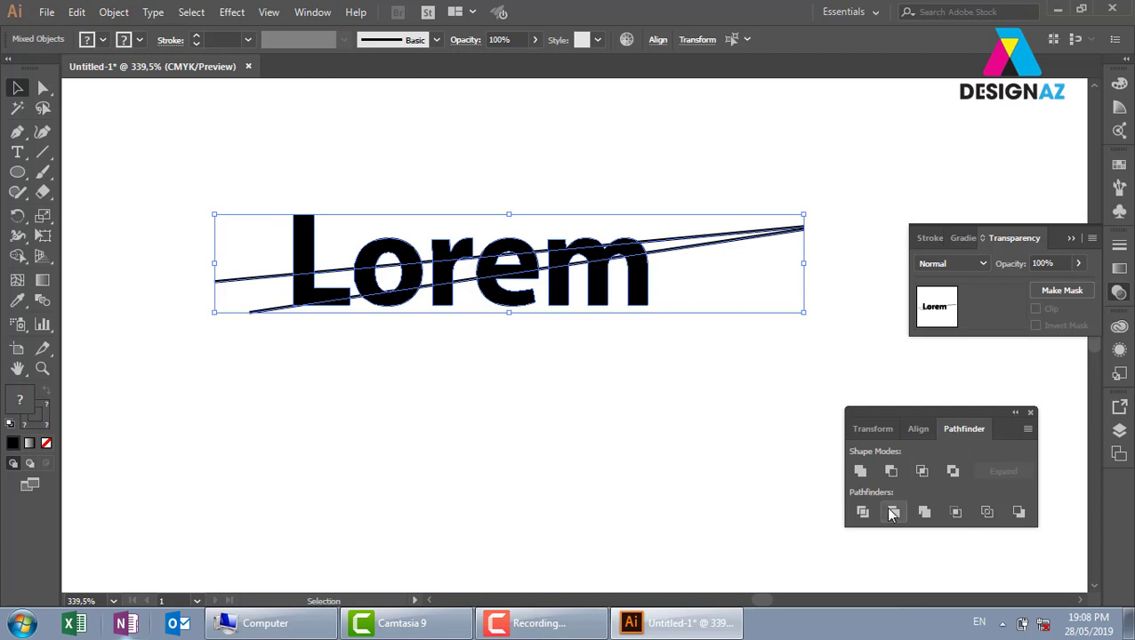
left_click(862, 512)
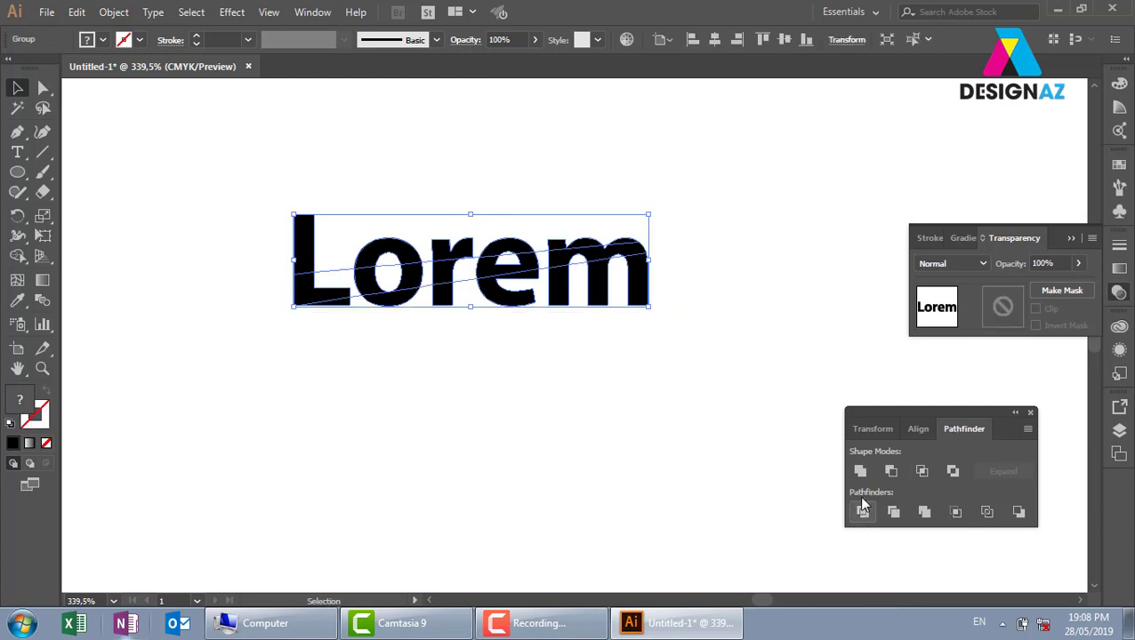
- Ungroup the divided Lorem and select the bottom strip piece of every letter
right_click(549, 283)
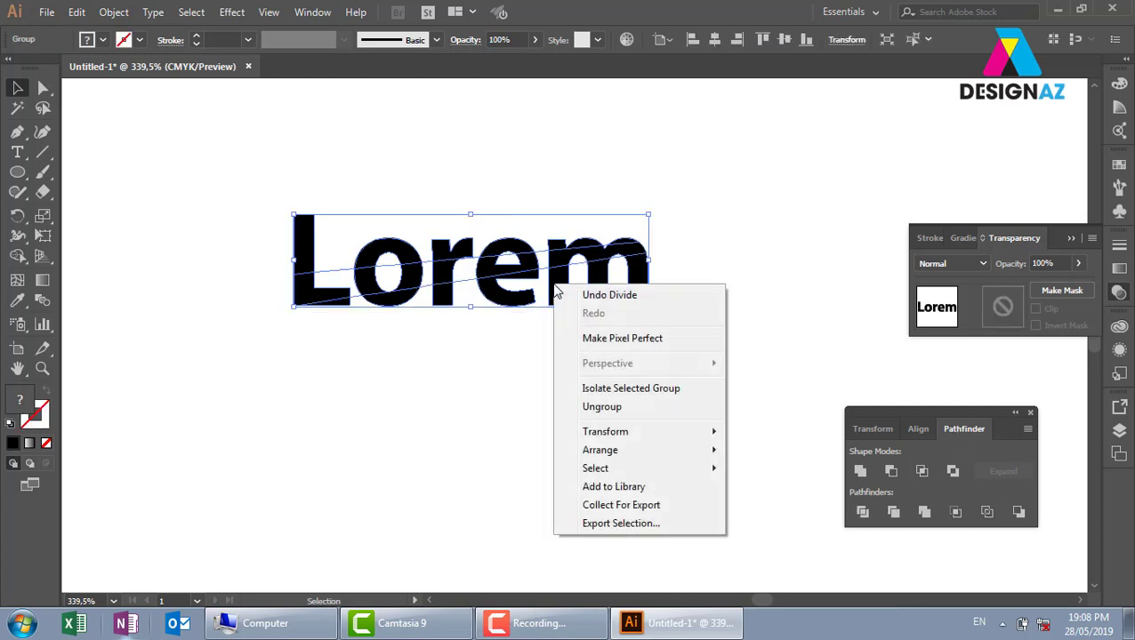
left_click(605, 405)
left_click(354, 328)
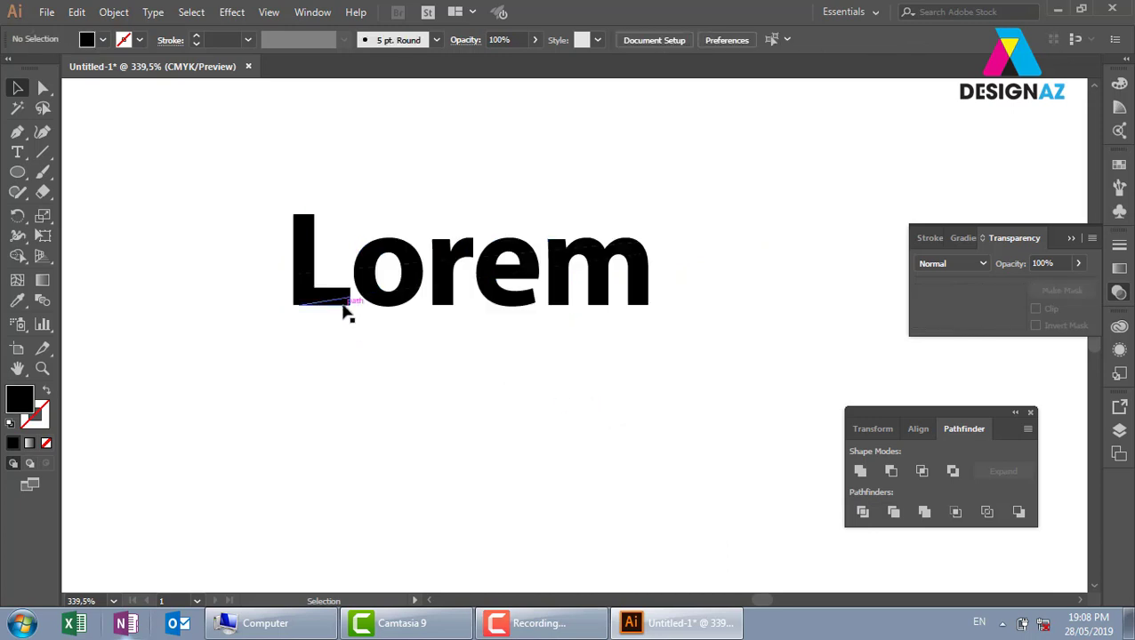
left_click(346, 307)
left_click(385, 306, "shift")
left_click(443, 306, "shift")
left_click(505, 307, "shift")
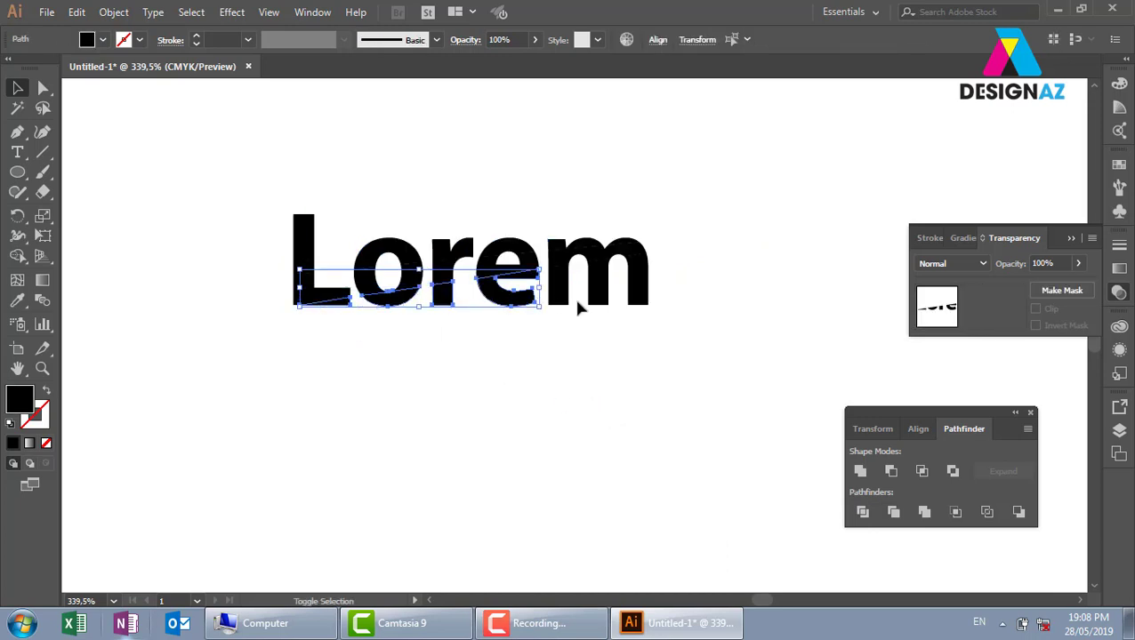
left_click(578, 299, "shift")
left_click(609, 299, "shift")
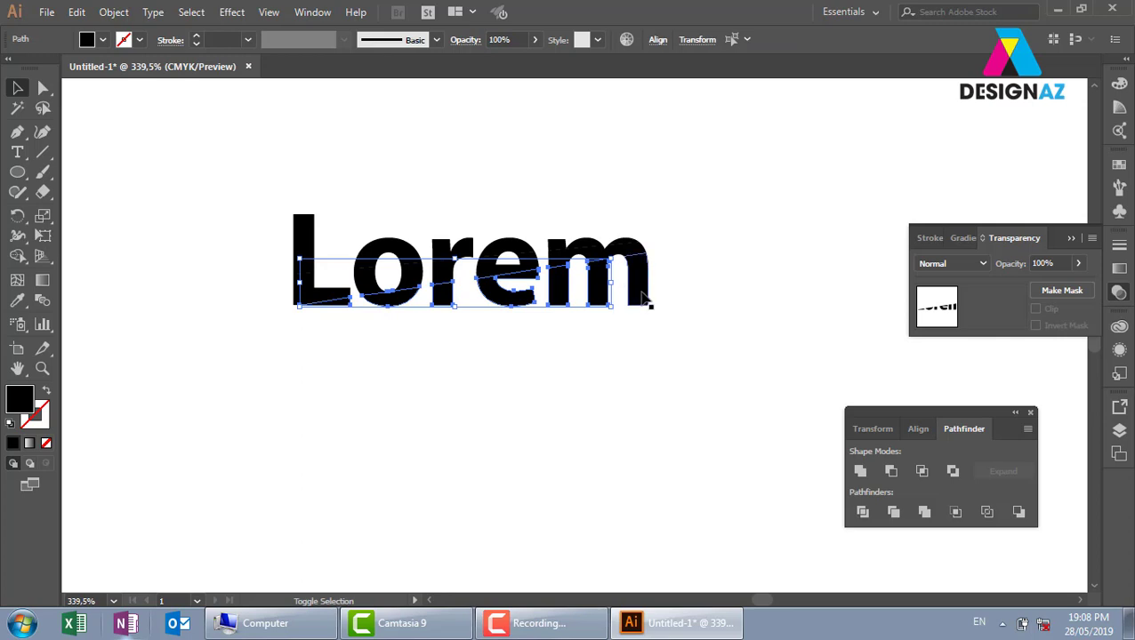
left_click(644, 299, "shift")
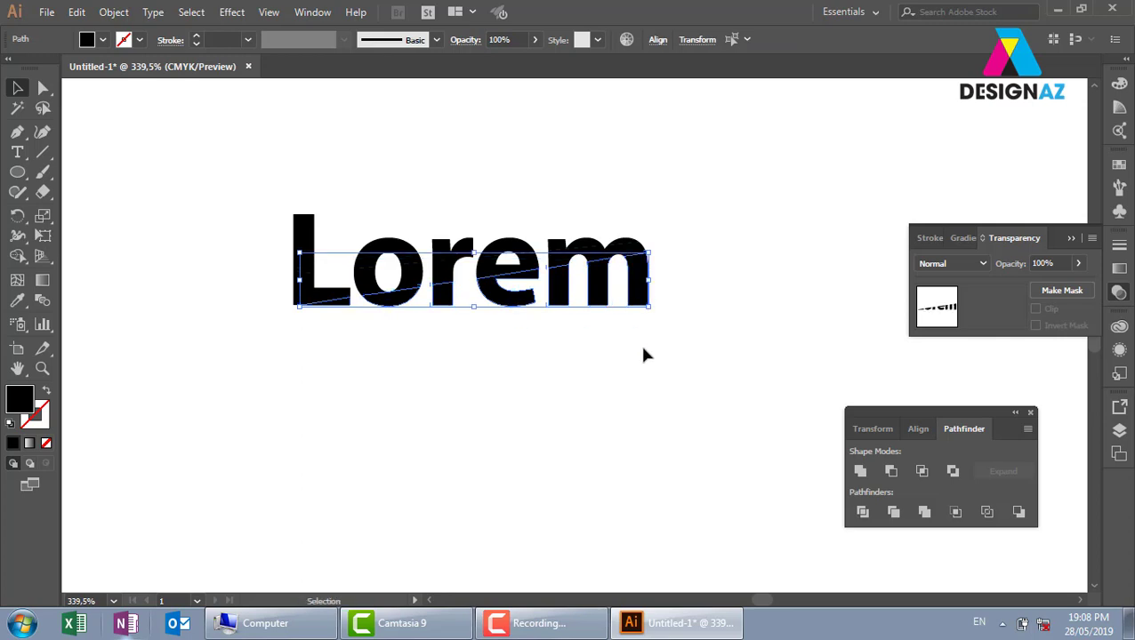
- Group the bottom strips and nudge them down, right, then back up
key("ctrl+g")
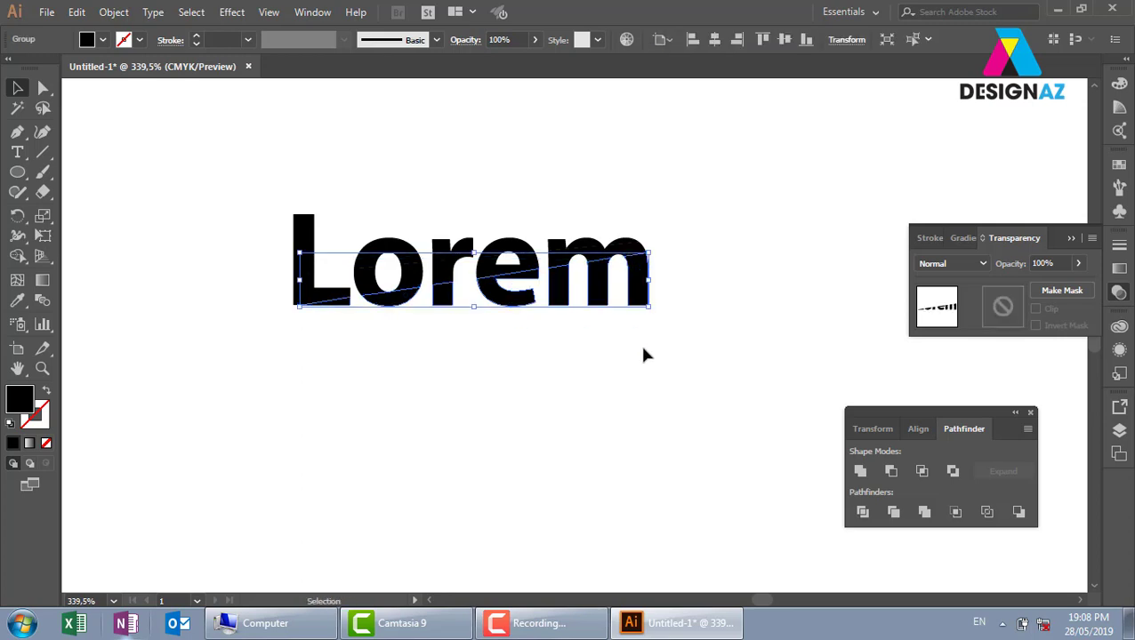
key("Down")
key("Down")
key("Right")
key("Right")
key("Right")
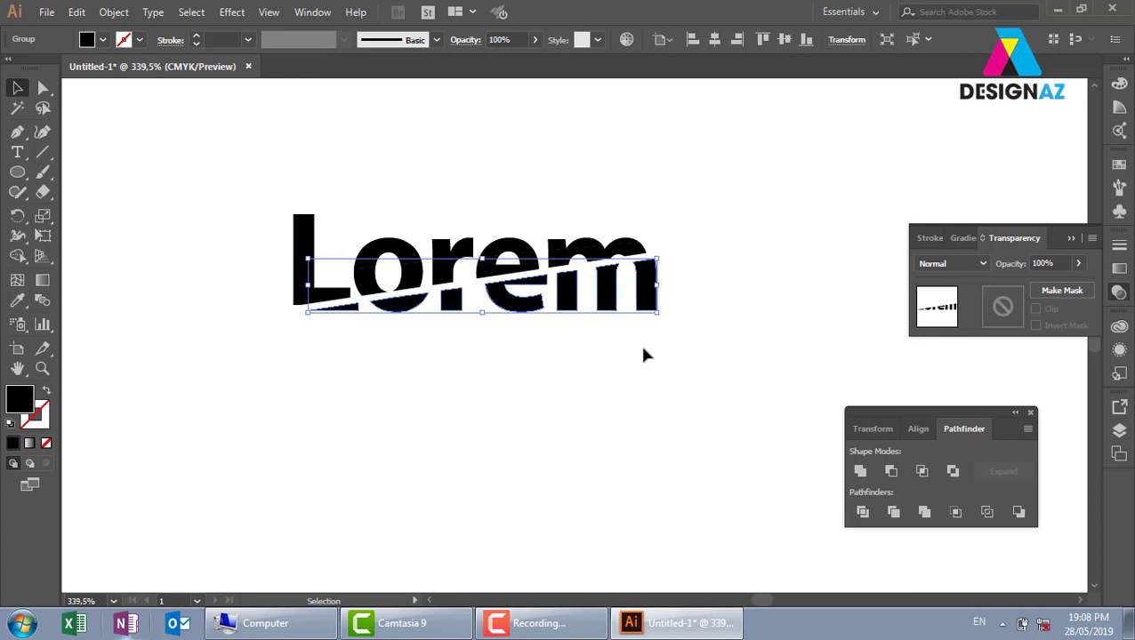
key("Up")
left_click(557, 165)
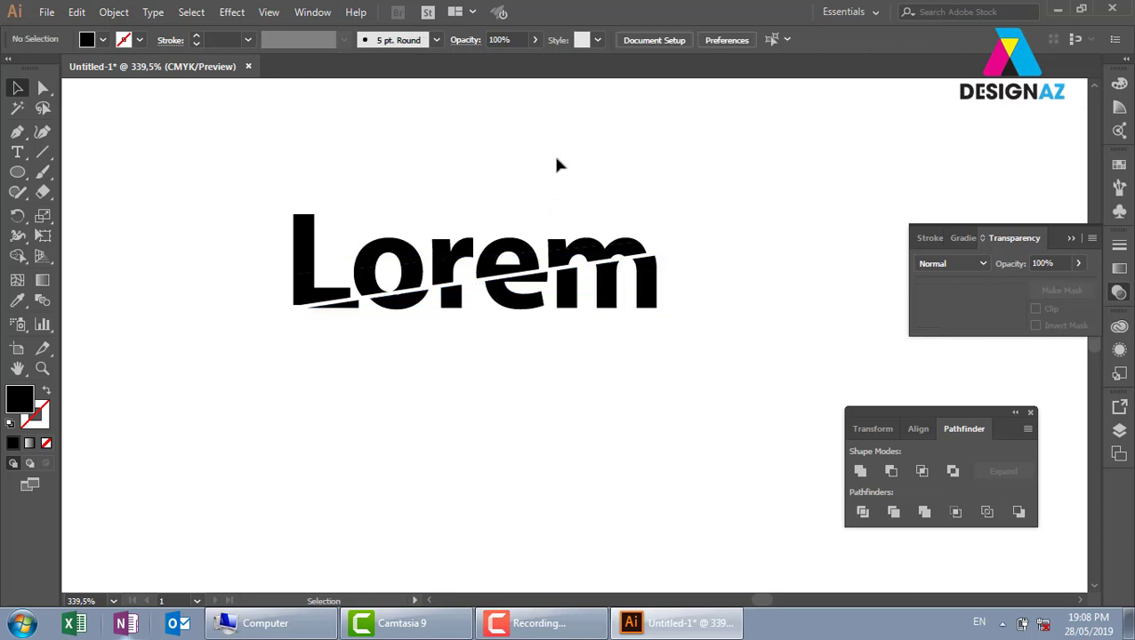
- Select the top slice of each letter in Lorem and nudge them slightly left
left_click(302, 251)
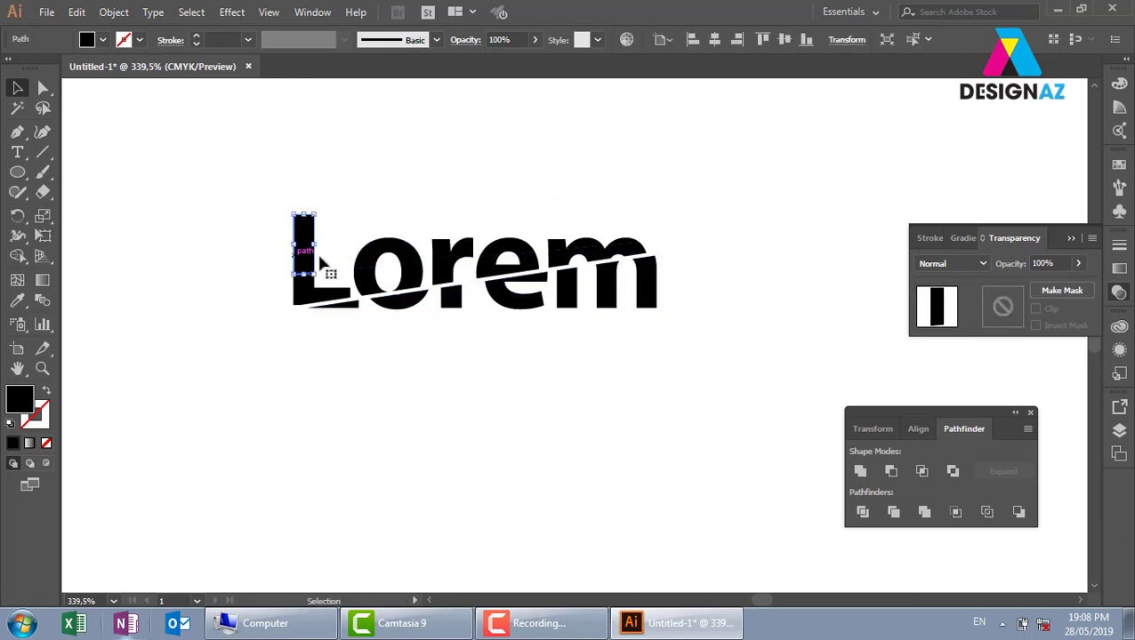
left_click(385, 255, "shift")
left_click(449, 253, "shift")
left_click(507, 253, "shift")
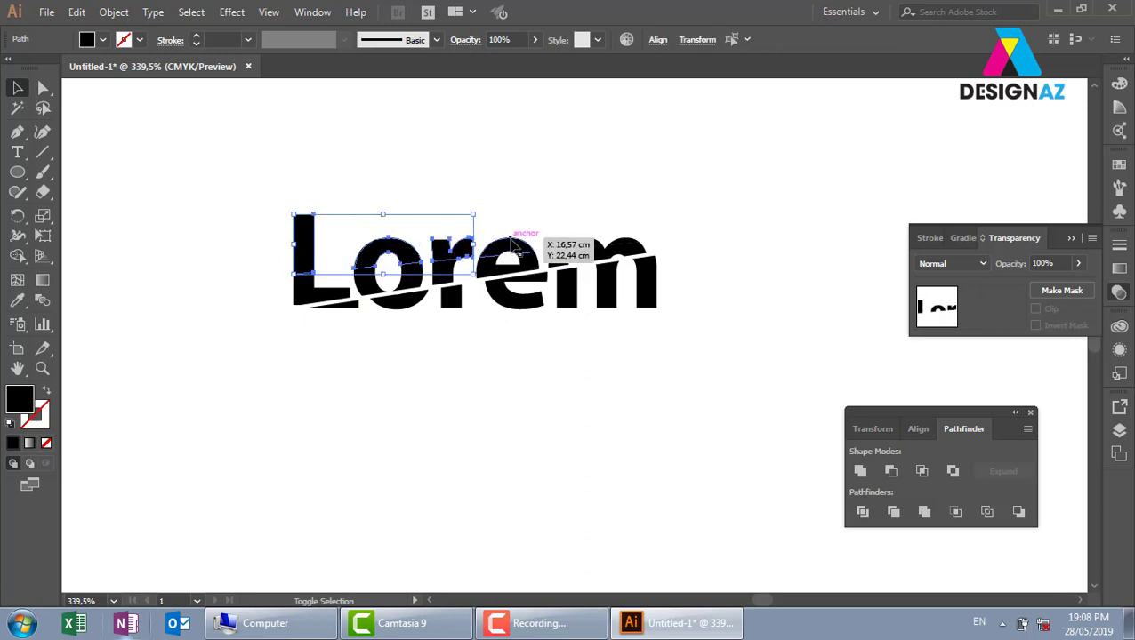
left_click(569, 246, "shift")
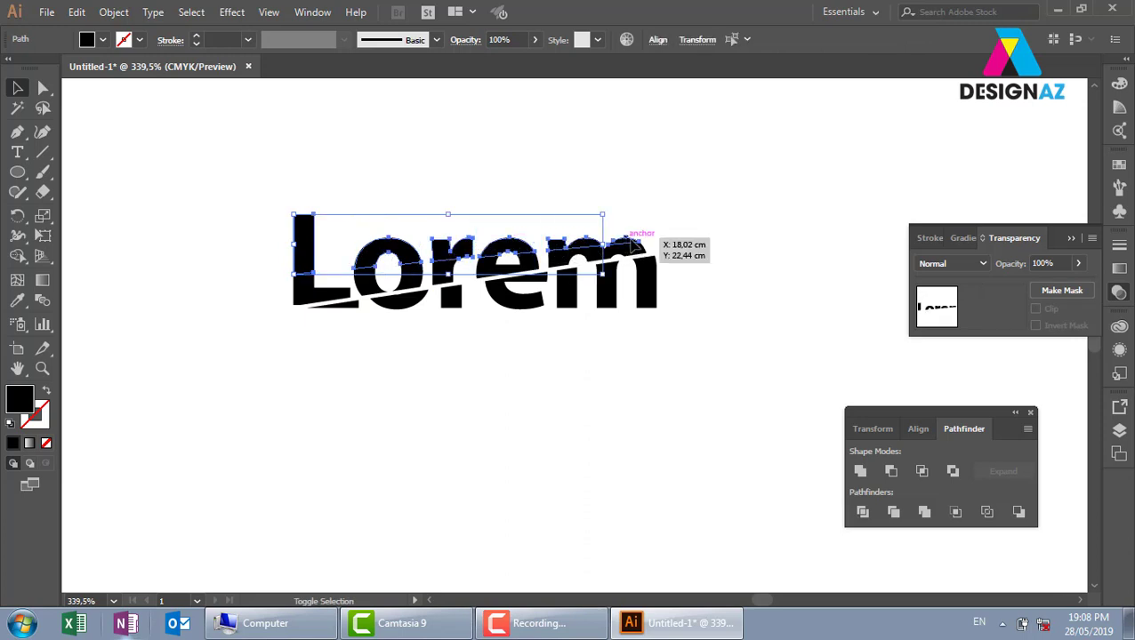
key("a")
key("v")
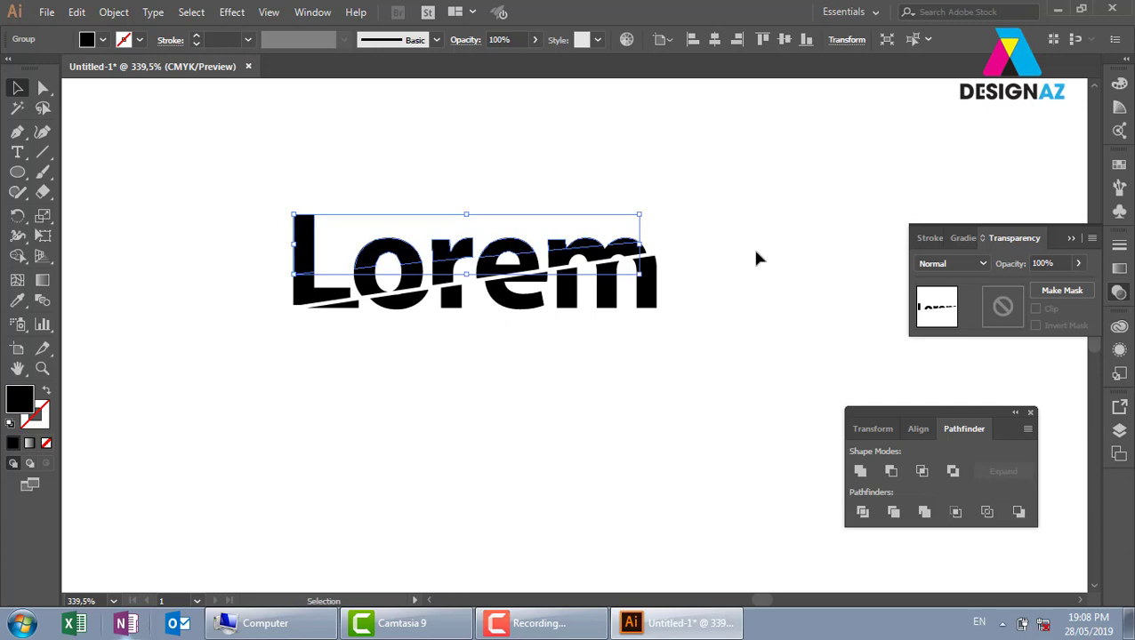
key("Left")
key("Left")
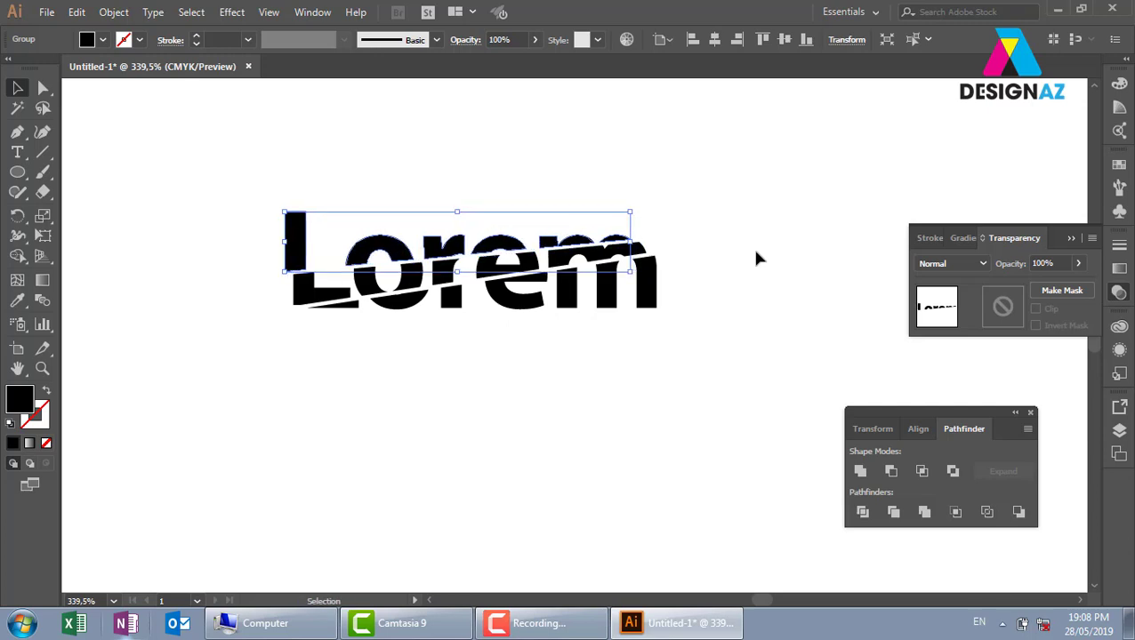
left_click(806, 207)
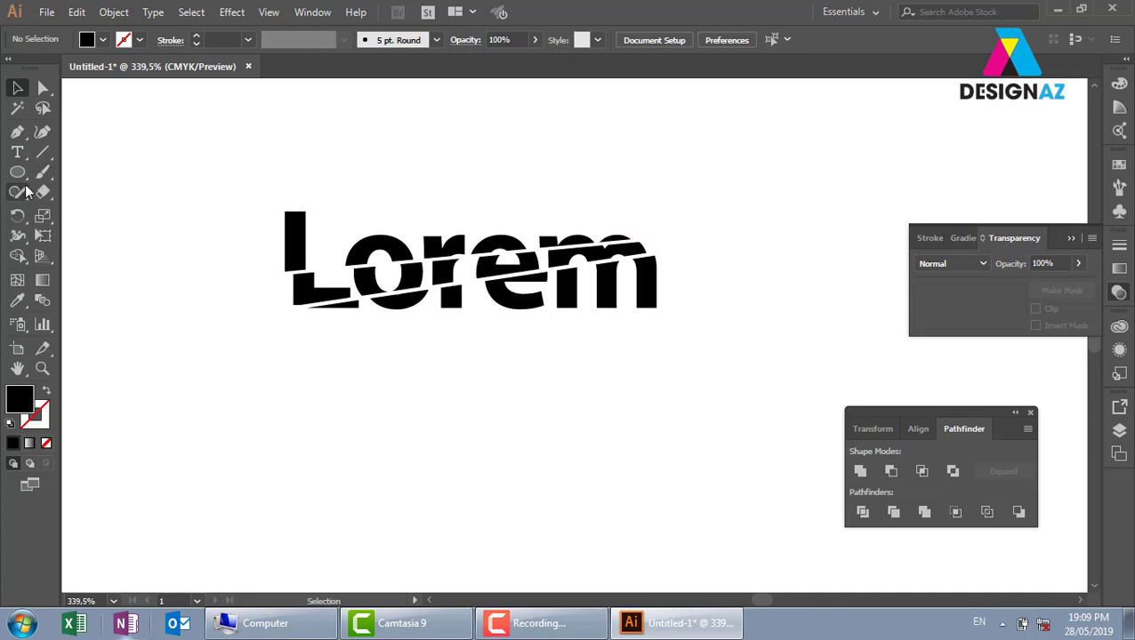
left_click(16, 154)
left_click_drag(719, 264, 412, 258)
- Type 'Chandai' beside Lorem, enlarge it to headline size and convert it to outlines
left_click(498, 234)
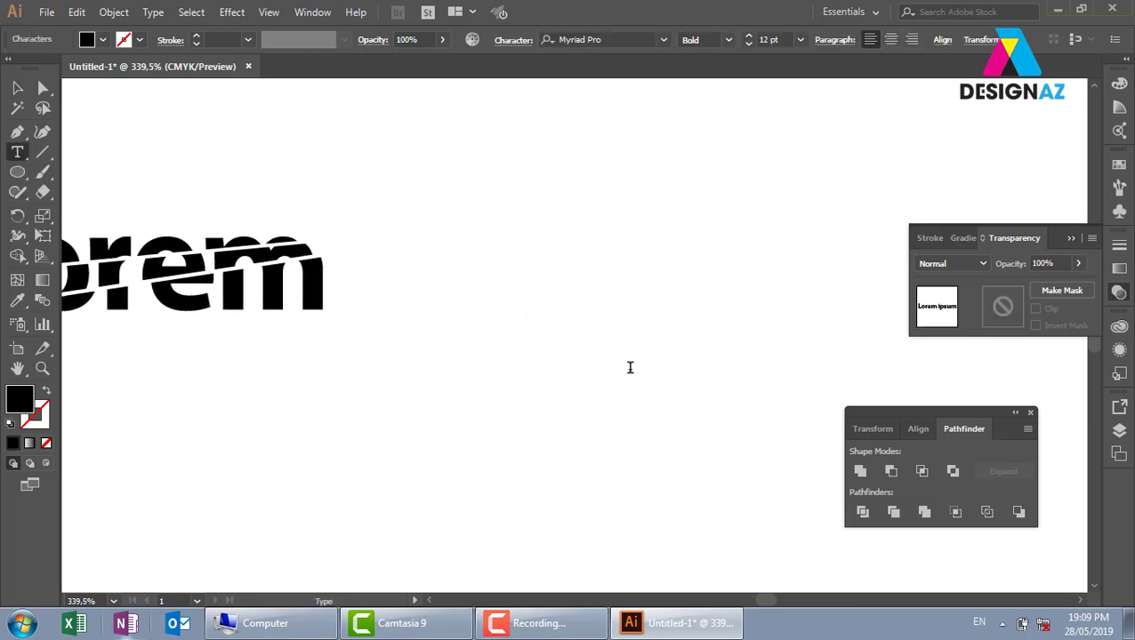
key("BackSpace")
type("Cha")
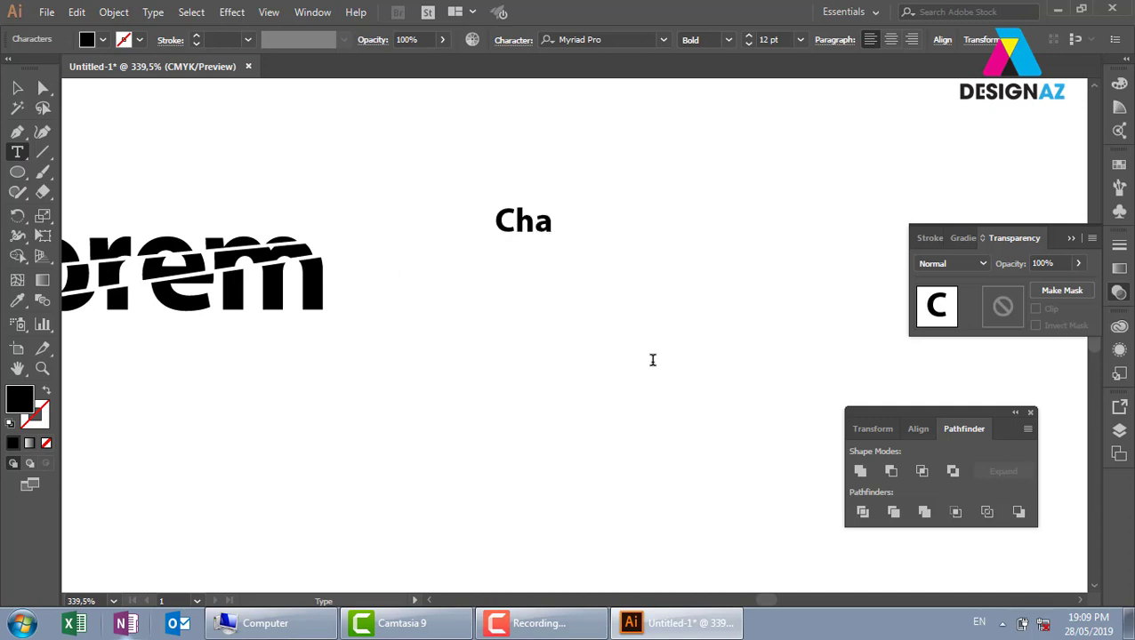
type("nd")
key("BackSpace")
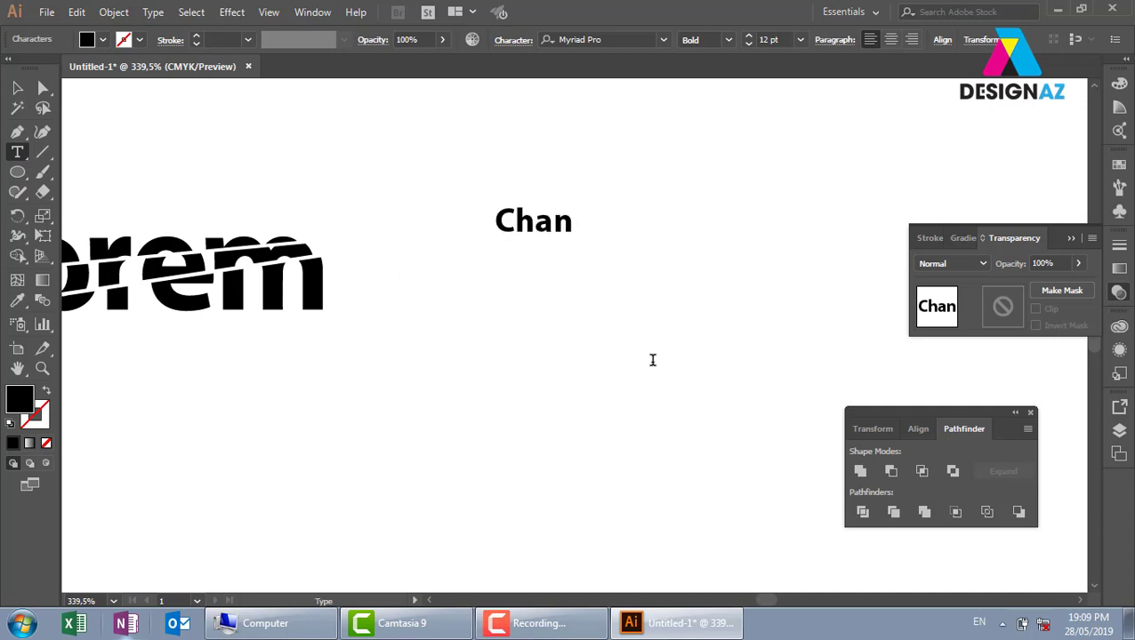
type("dai")
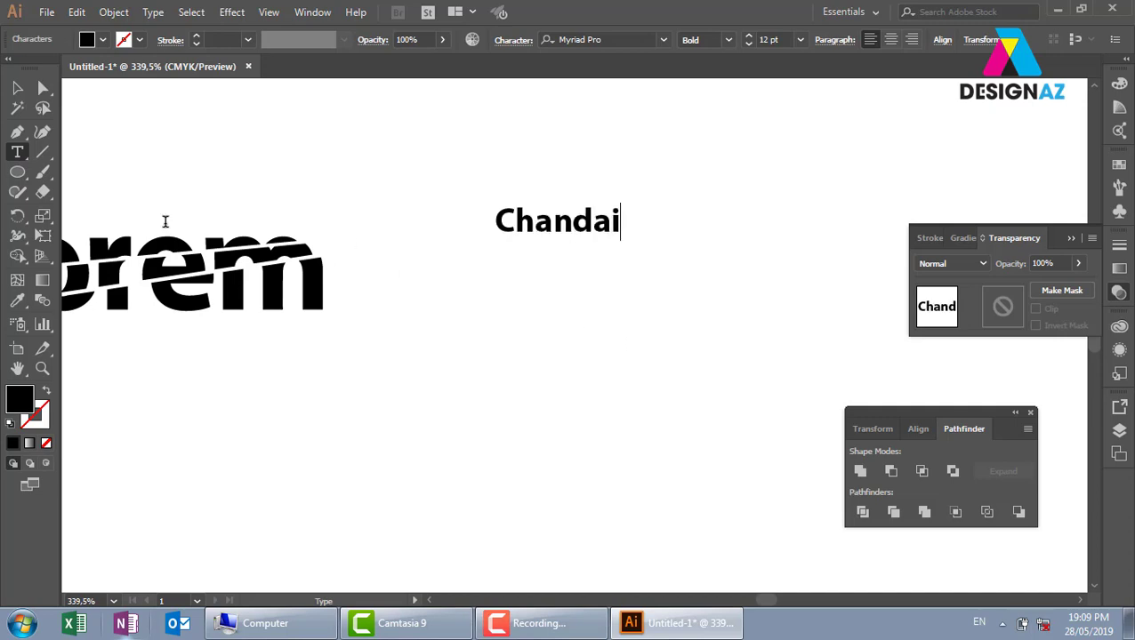
left_click(17, 88)
left_click_drag(623, 242, 574, 271)
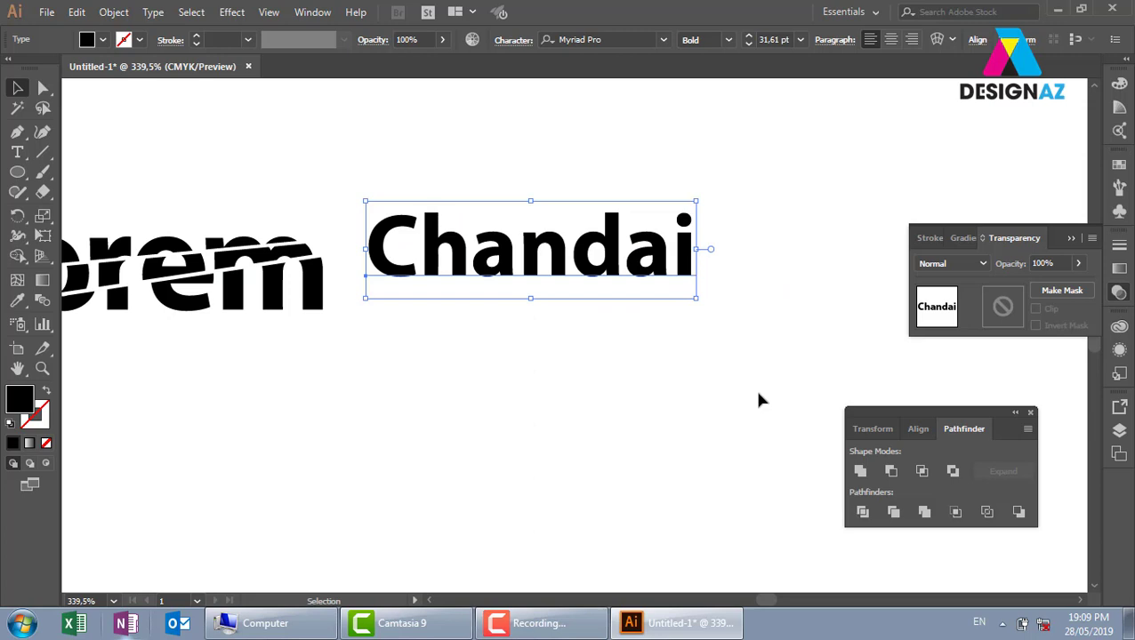
key("shift+ctrl+o")
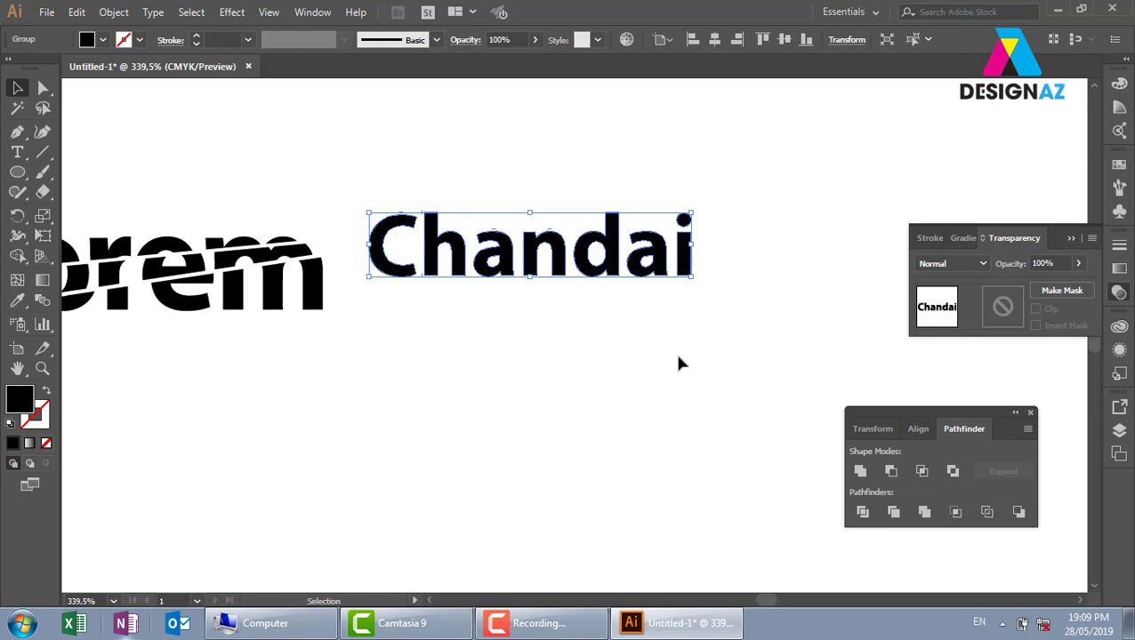
left_click(43, 87)
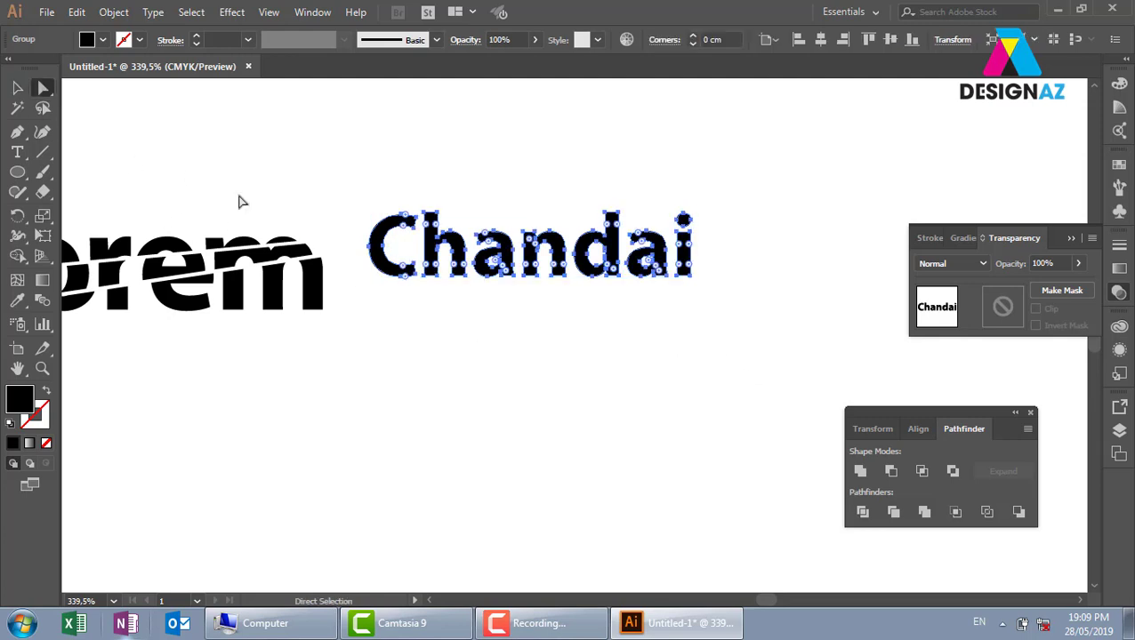
- Pull the h and n leg anchors down into long bars and raise the d's stem
left_click(44, 89)
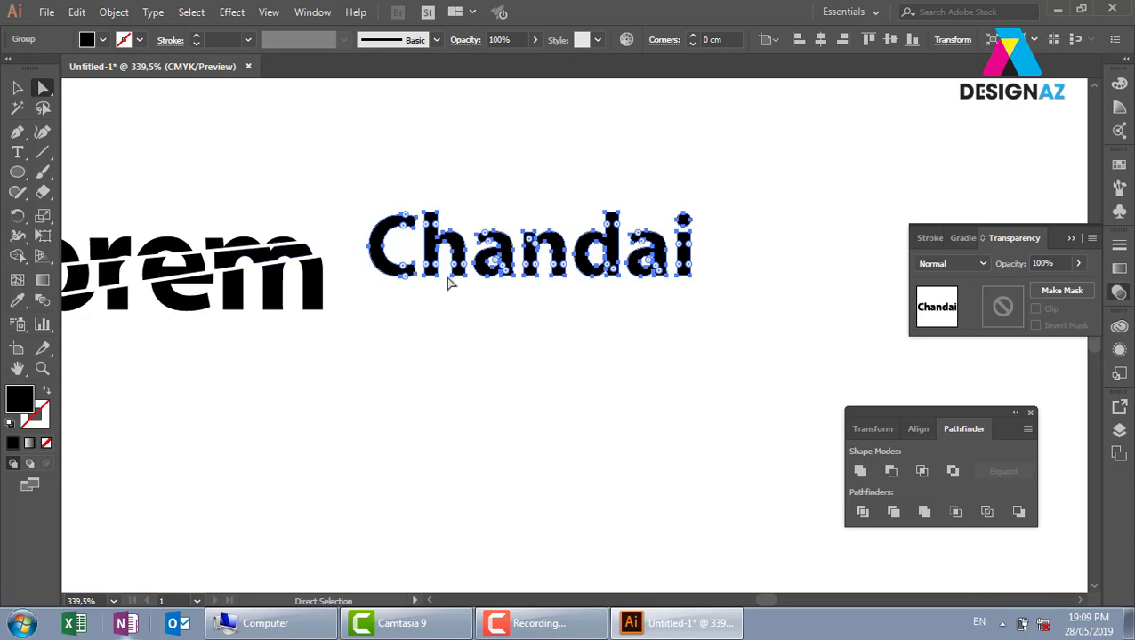
left_click_drag(421, 293, 562, 438)
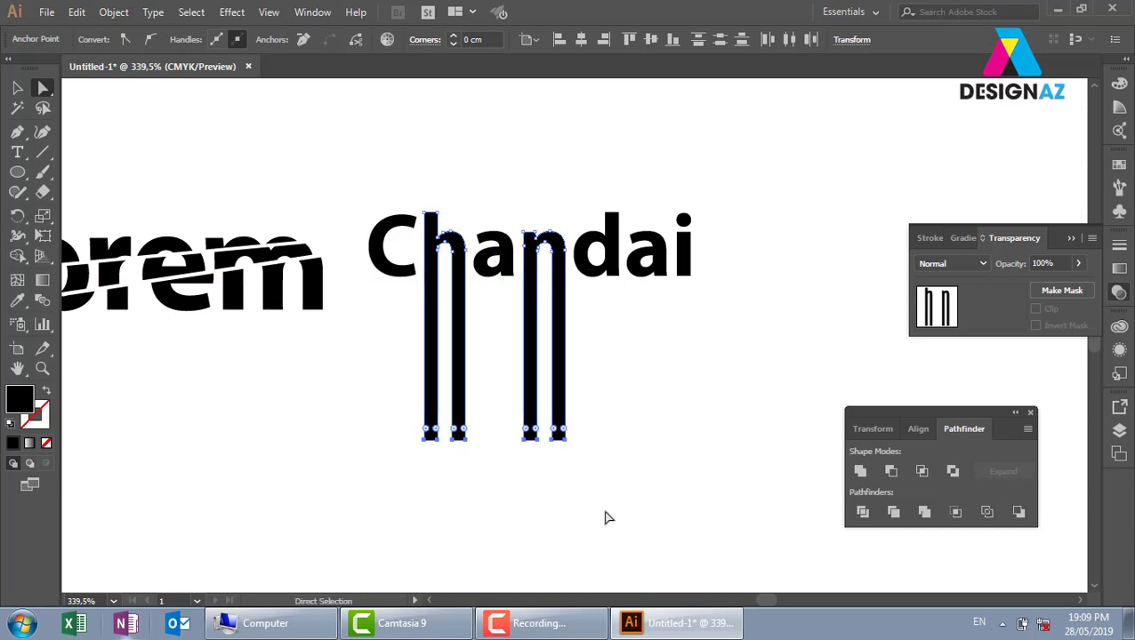
left_click_drag(601, 181, 611, 98)
left_click(17, 87)
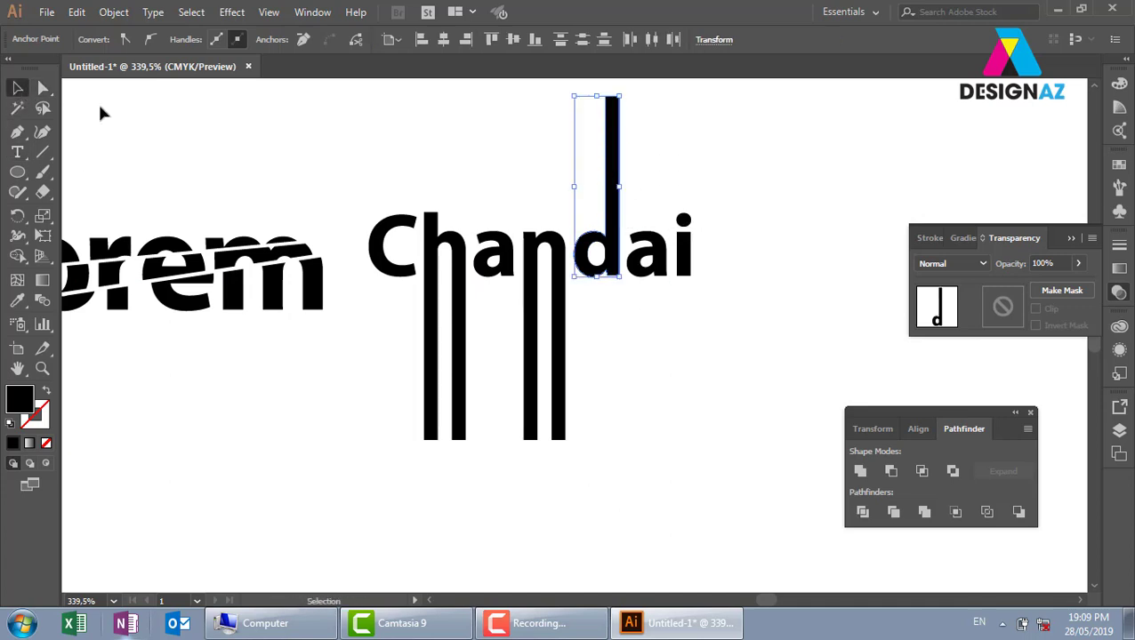
left_click(816, 225)
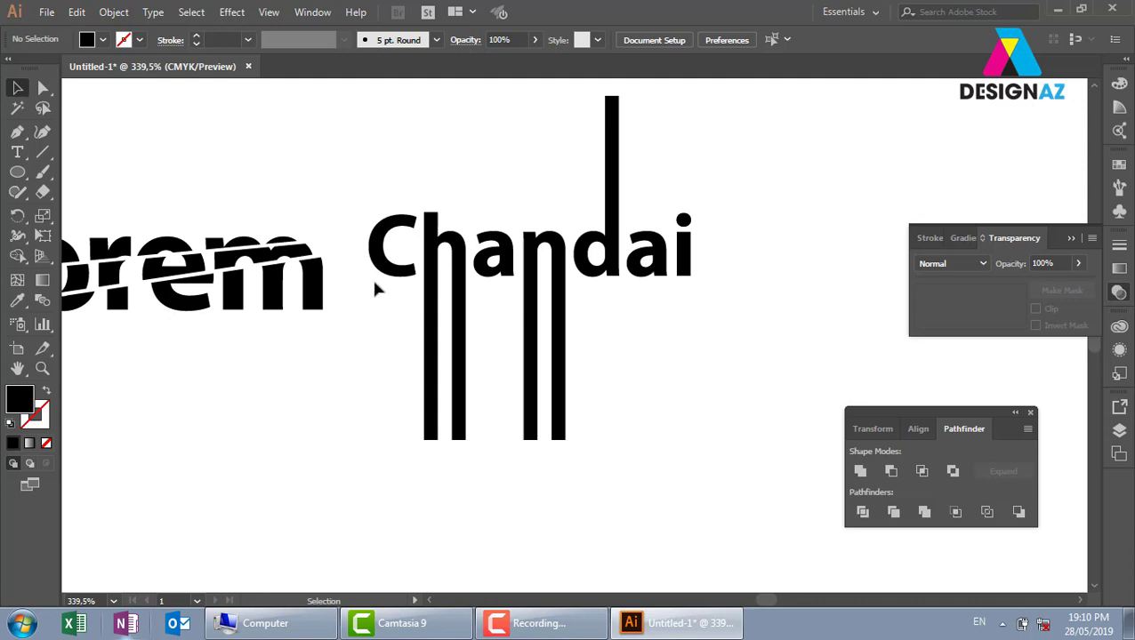
scroll(375, 289, "left", 3)
scroll(534, 143, "down", 2)
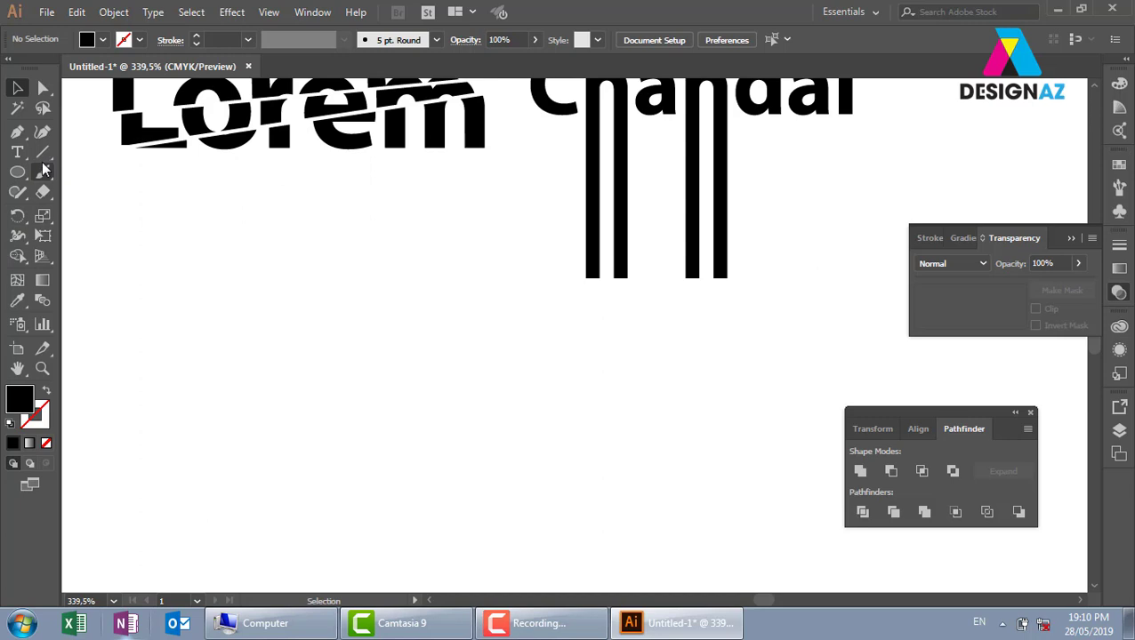
- Type a capital R below Lorem, scale it to about 110 pt and outline it
left_click(16, 152)
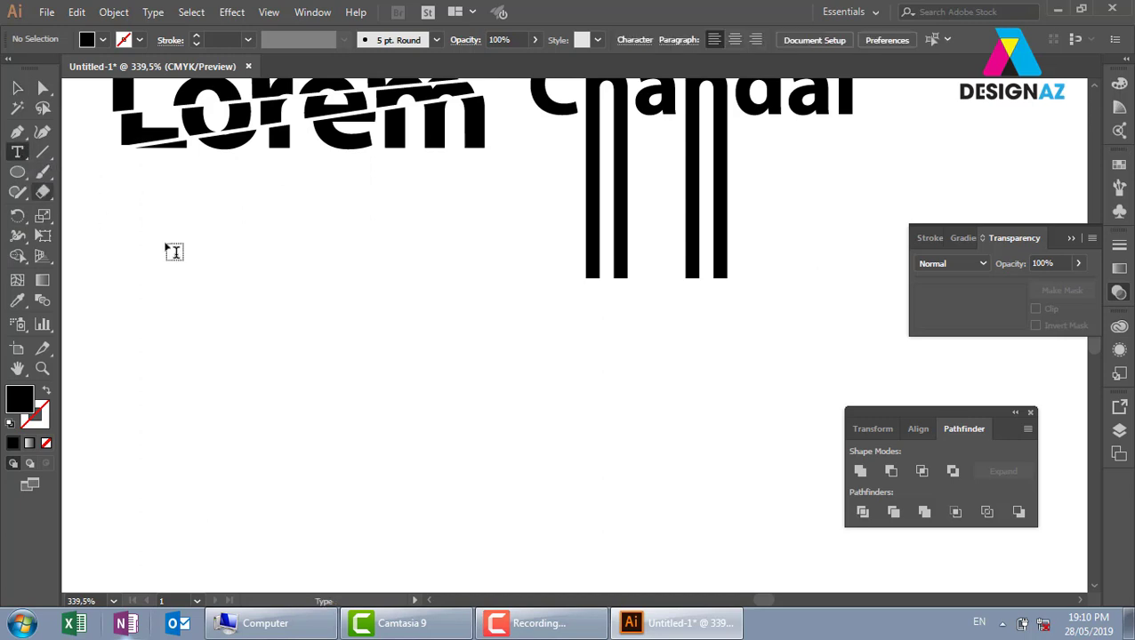
left_click(296, 291)
type("R")
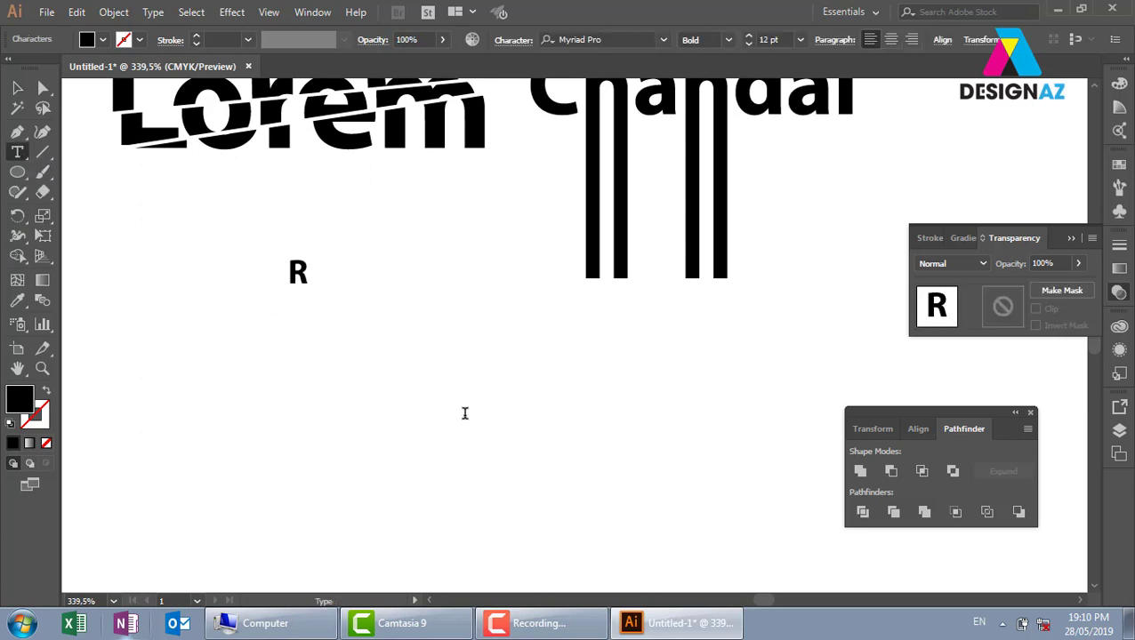
left_click(17, 87)
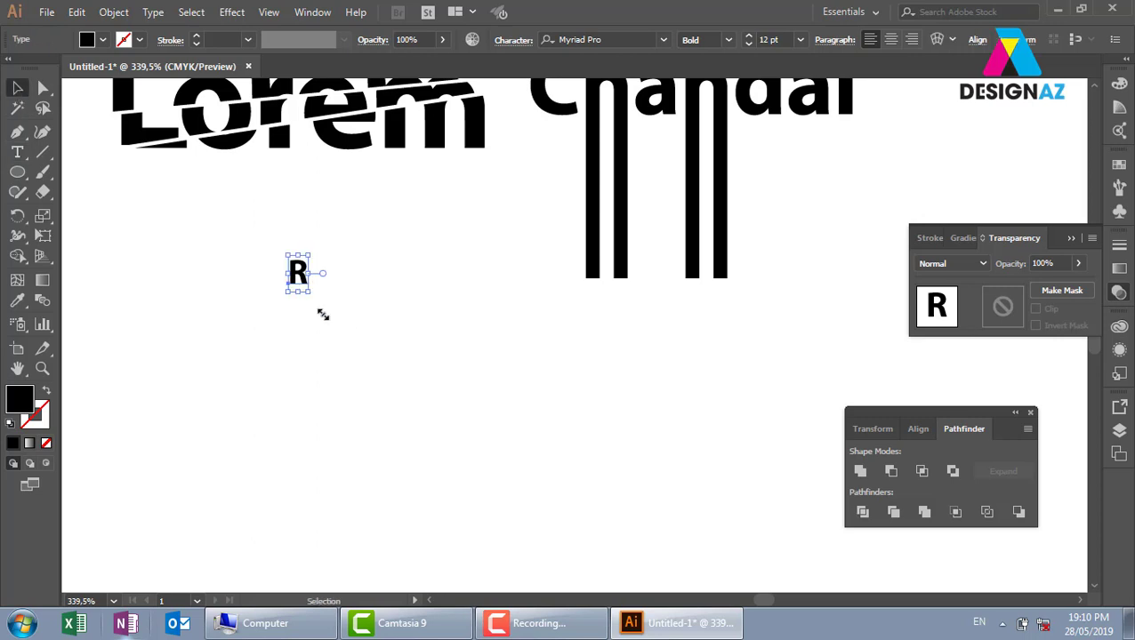
left_click_drag(311, 292, 474, 552)
left_click_drag(419, 433, 449, 456)
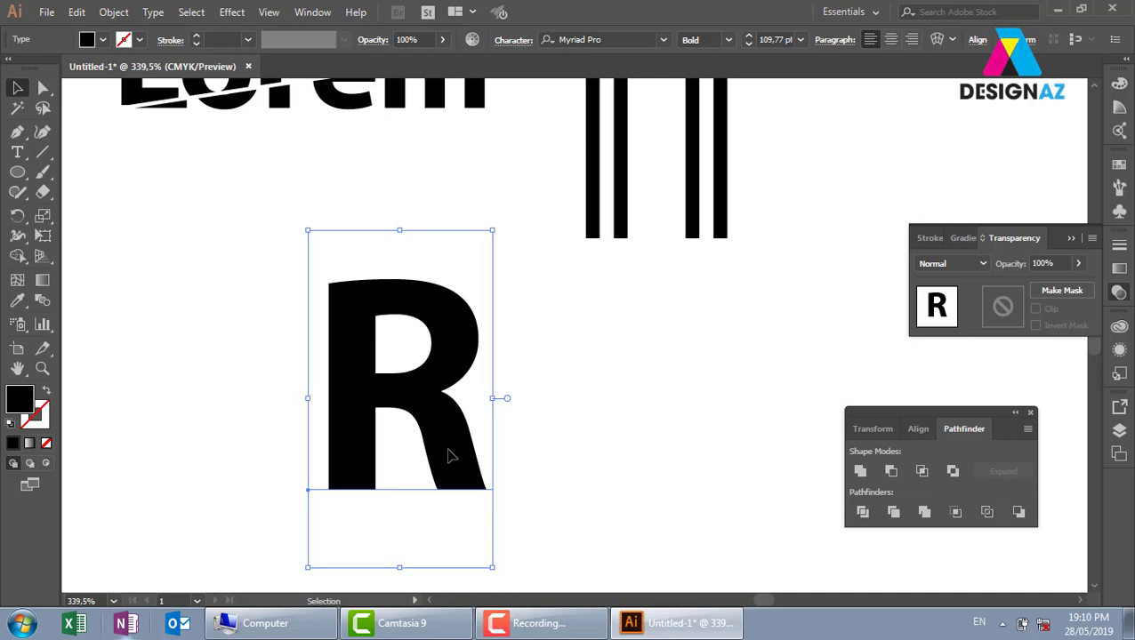
key("ctrl+shift+o")
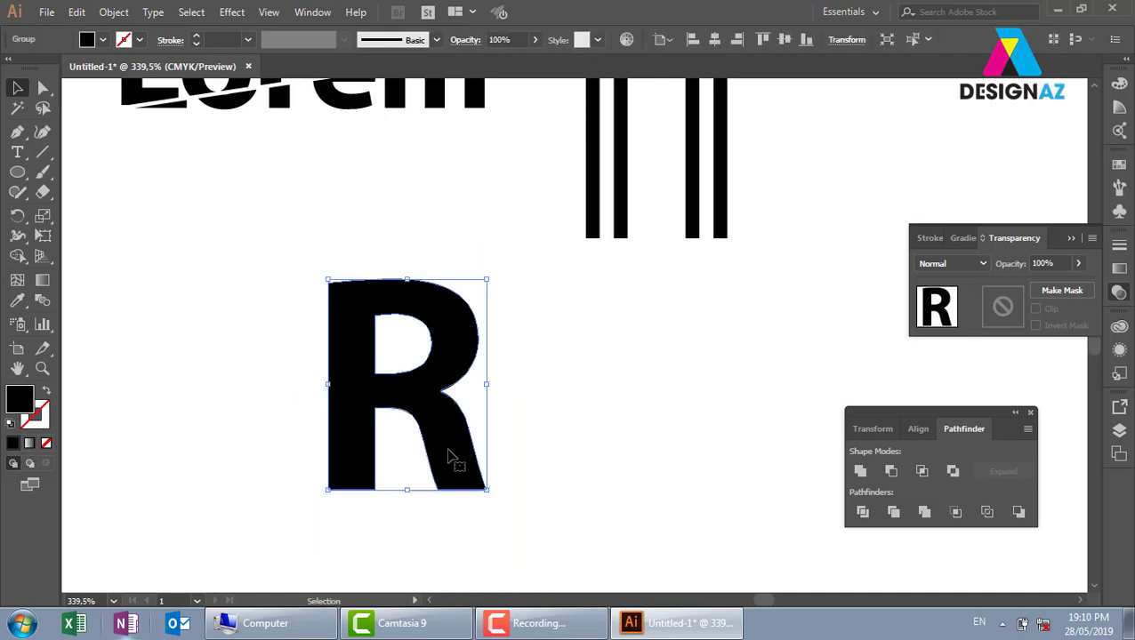
left_click(538, 431)
scroll(481, 423, "right", 3)
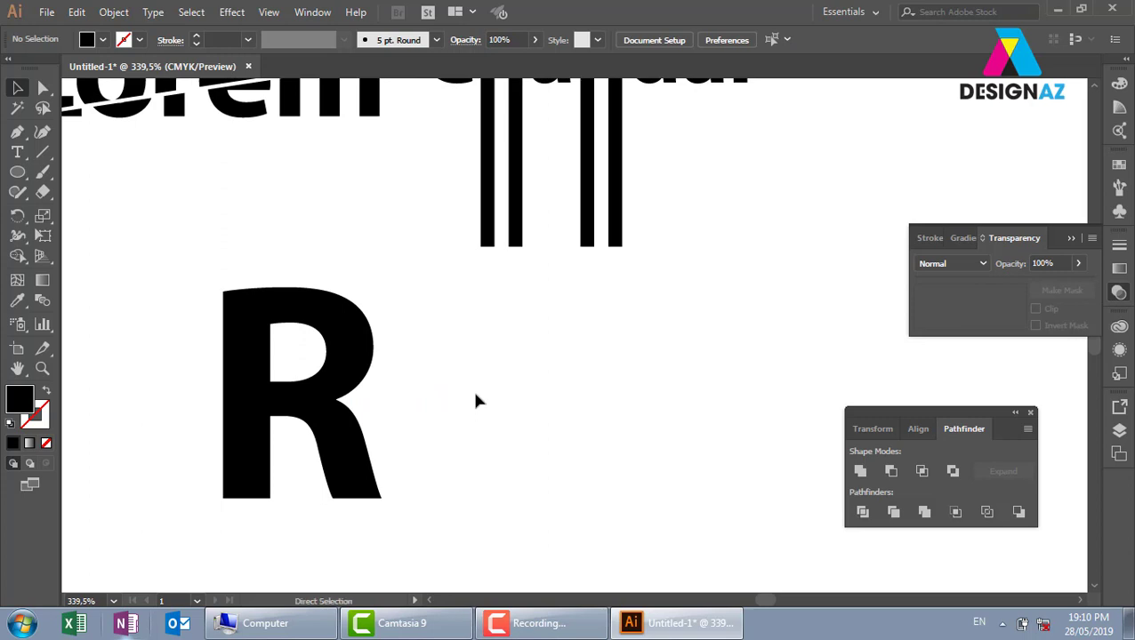
scroll(471, 392, "up", 2)
- Draw a closed swoosh tail with the Pen tool from the R's leg curving right
left_click(311, 463)
key("z")
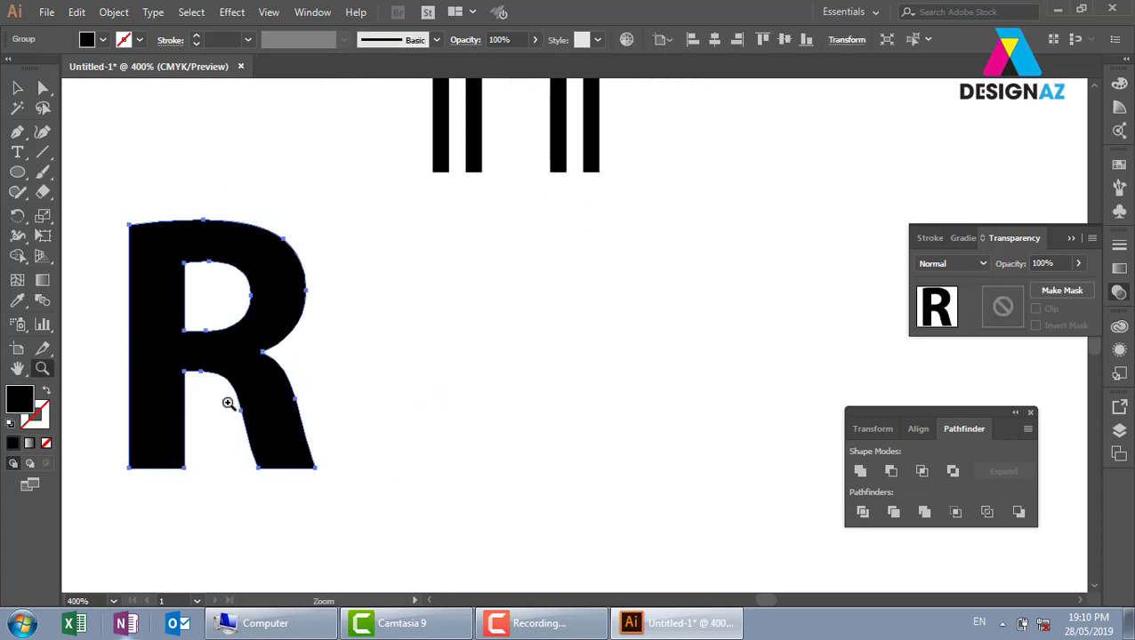
left_click_drag(228, 400, 519, 567)
left_click_drag(590, 134, 464, 456)
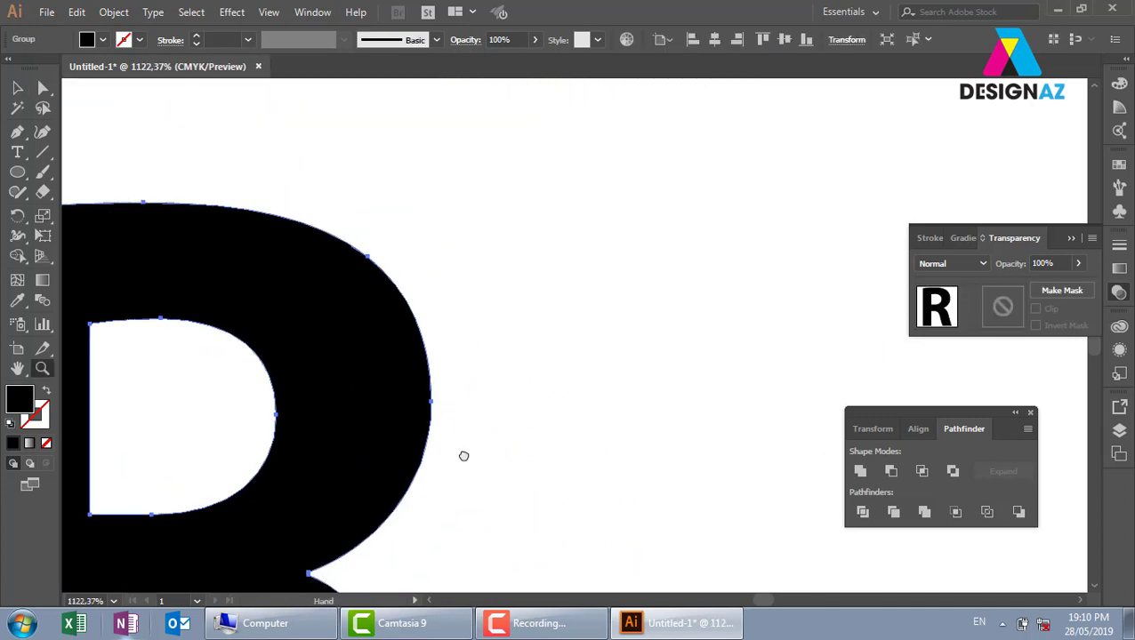
key("ctrl+minus")
key("ctrl+minus")
left_click_drag(737, 282, 507, 388)
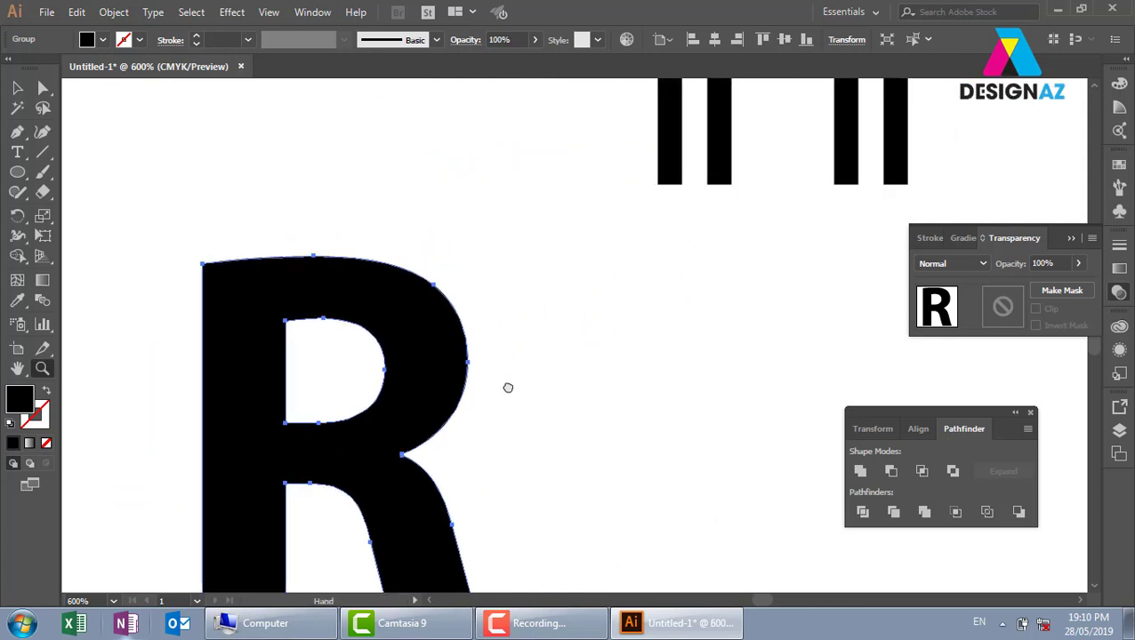
key("p")
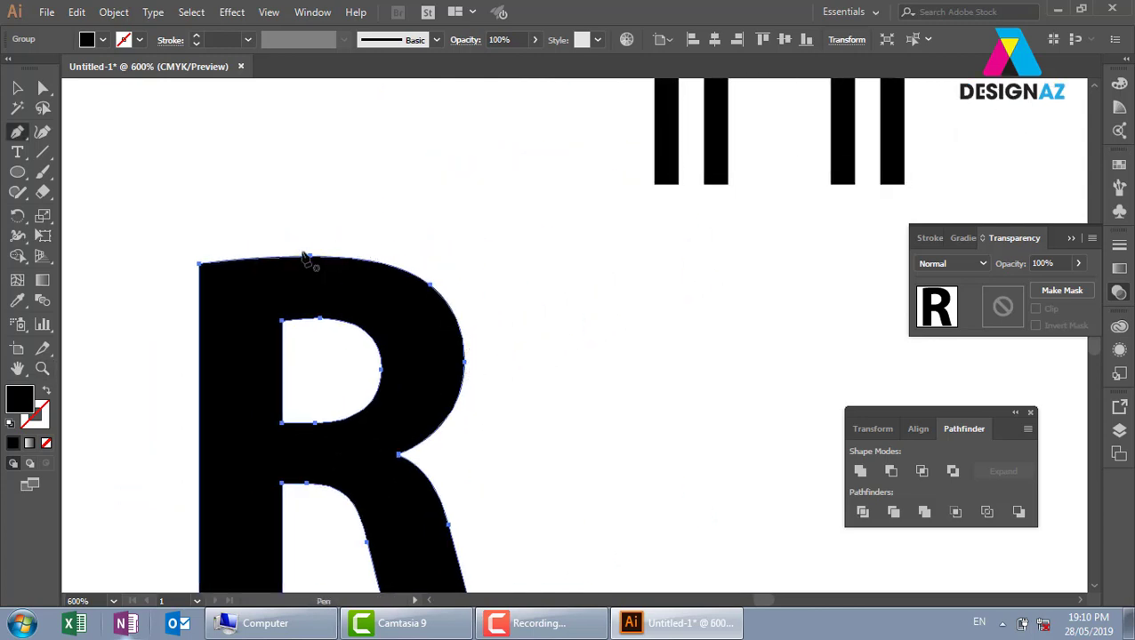
left_click_drag(507, 302, 453, 277)
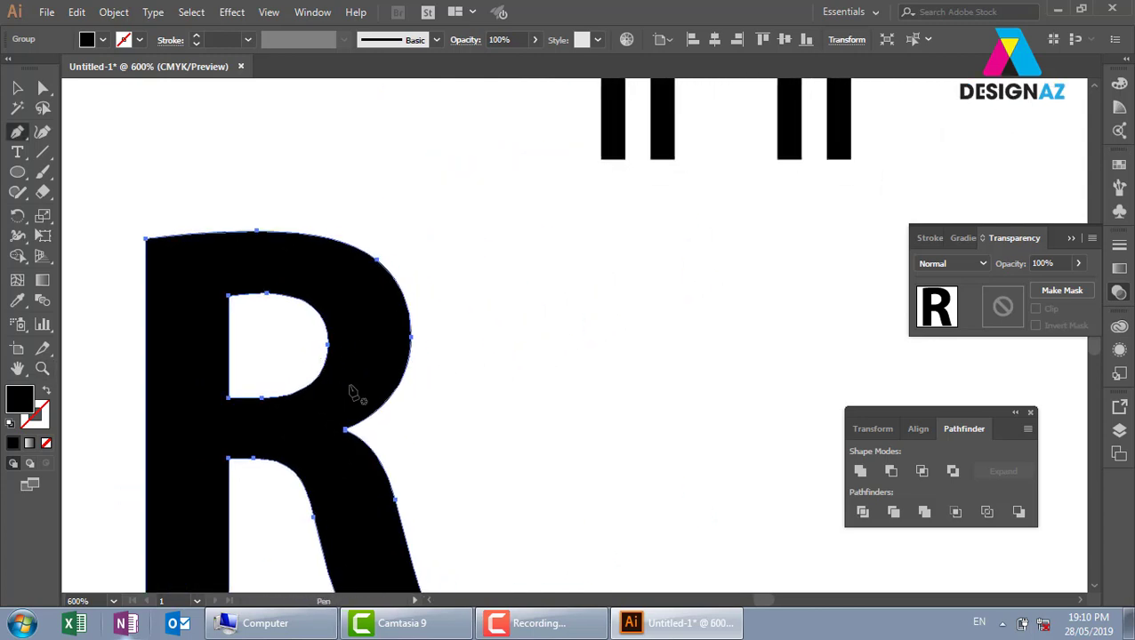
left_click_drag(635, 257, 458, 301)
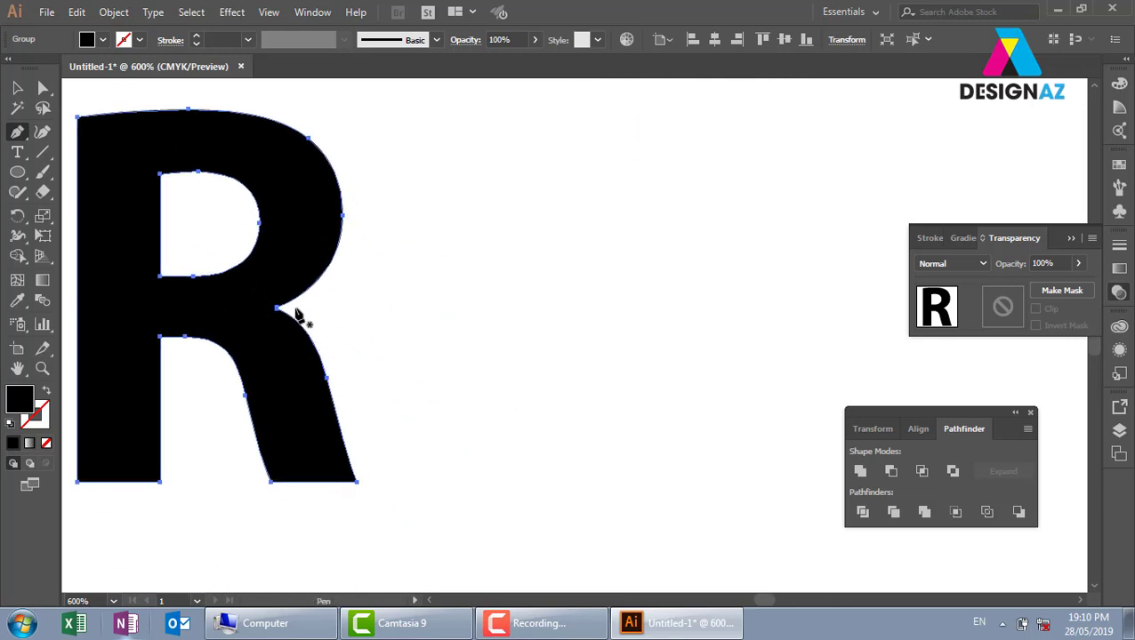
left_click_drag(294, 309, 352, 413)
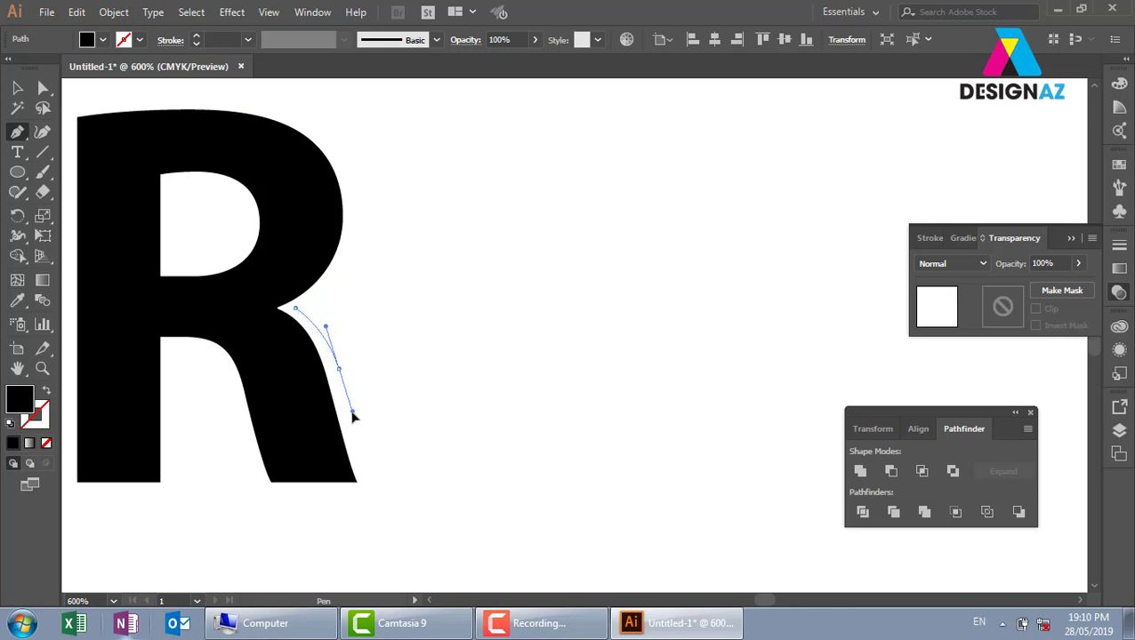
left_click_drag(353, 413, 311, 325)
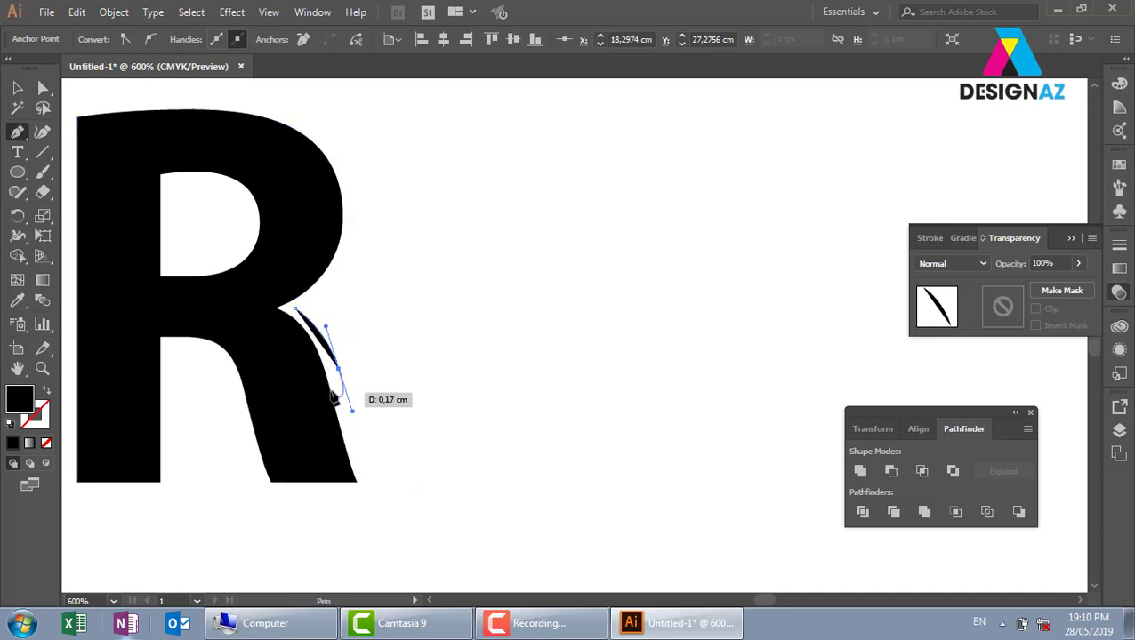
left_click_drag(422, 486, 475, 489)
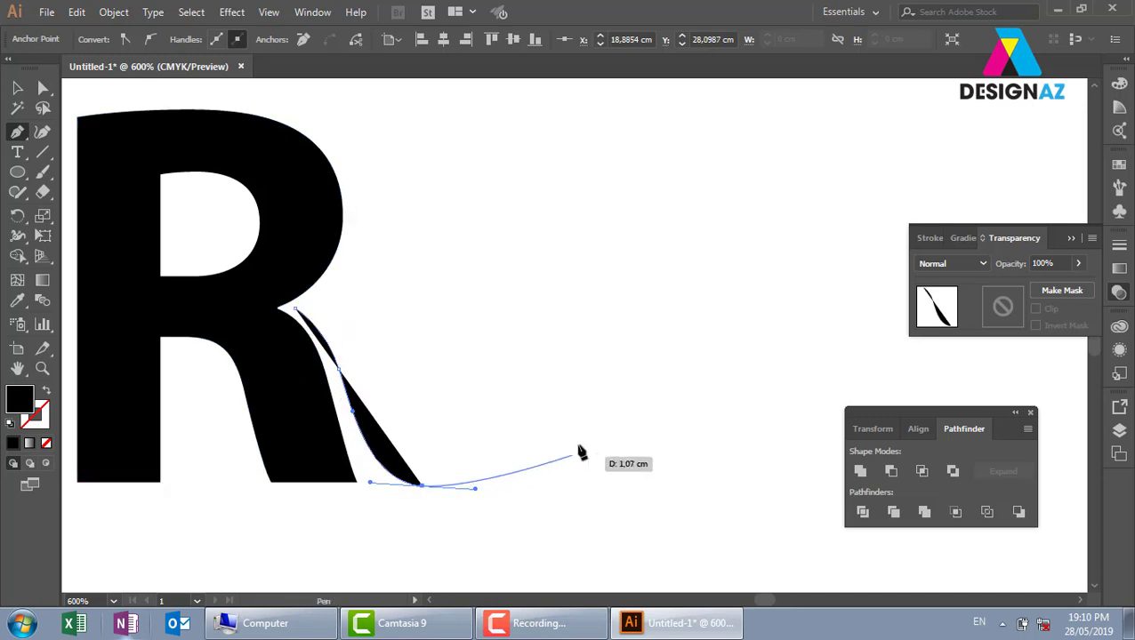
left_click_drag(564, 389, 600, 305)
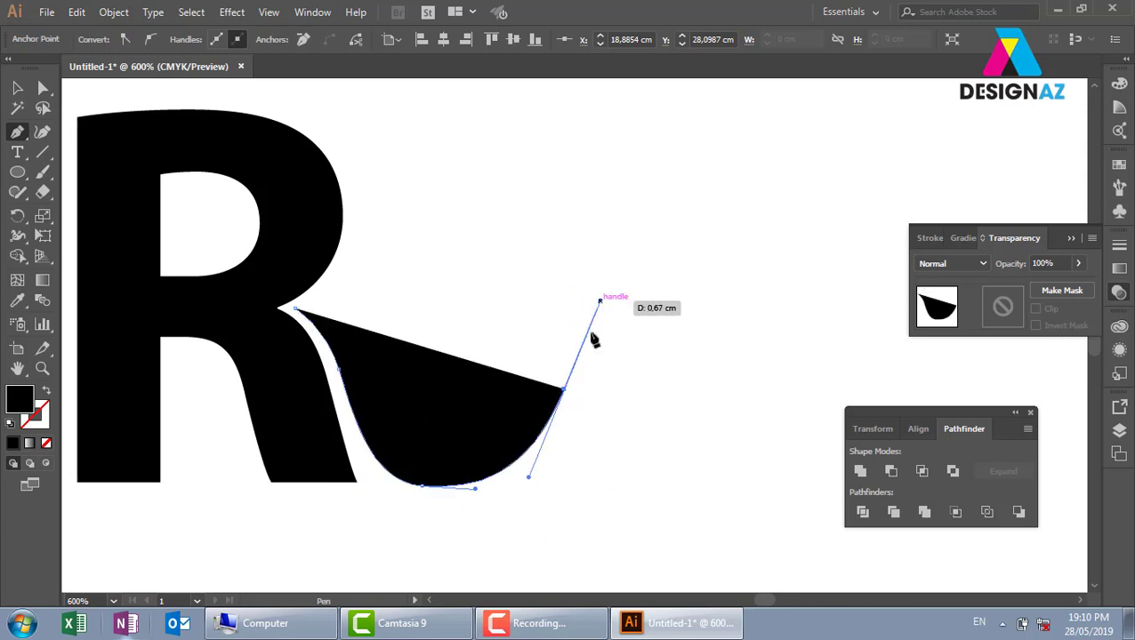
left_click(563, 390)
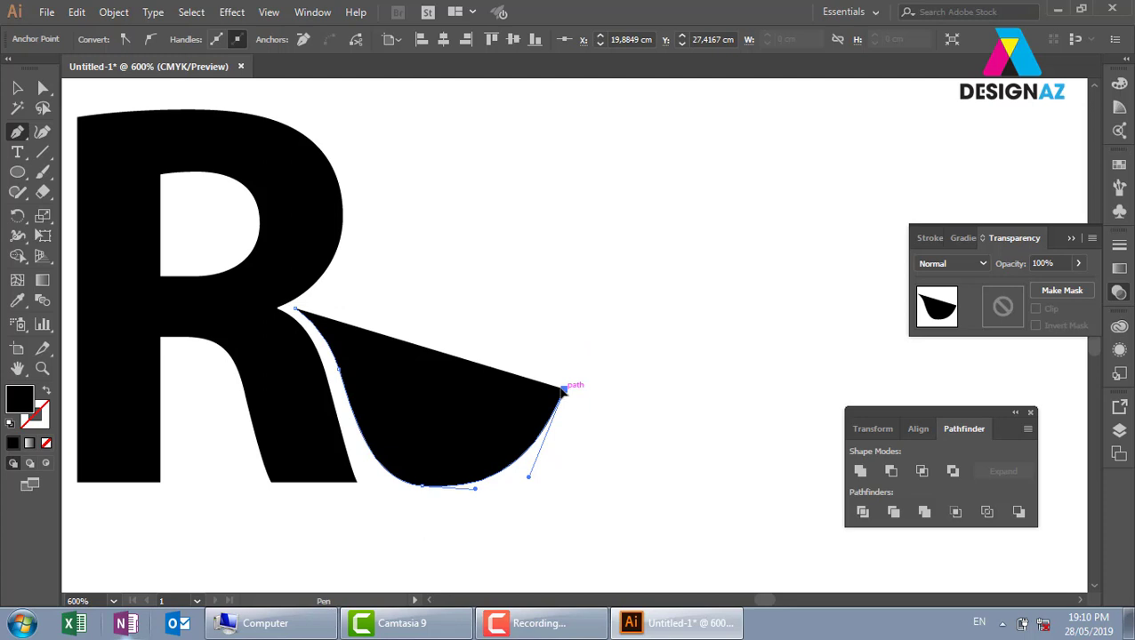
left_click_drag(434, 434, 382, 394)
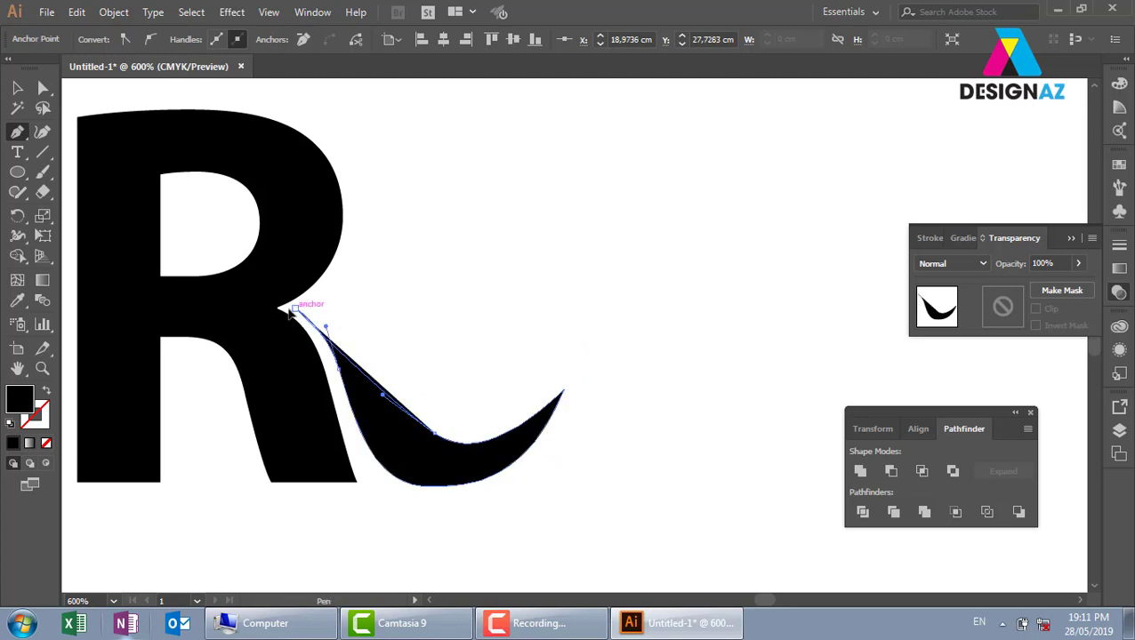
left_click_drag(290, 312, 234, 310)
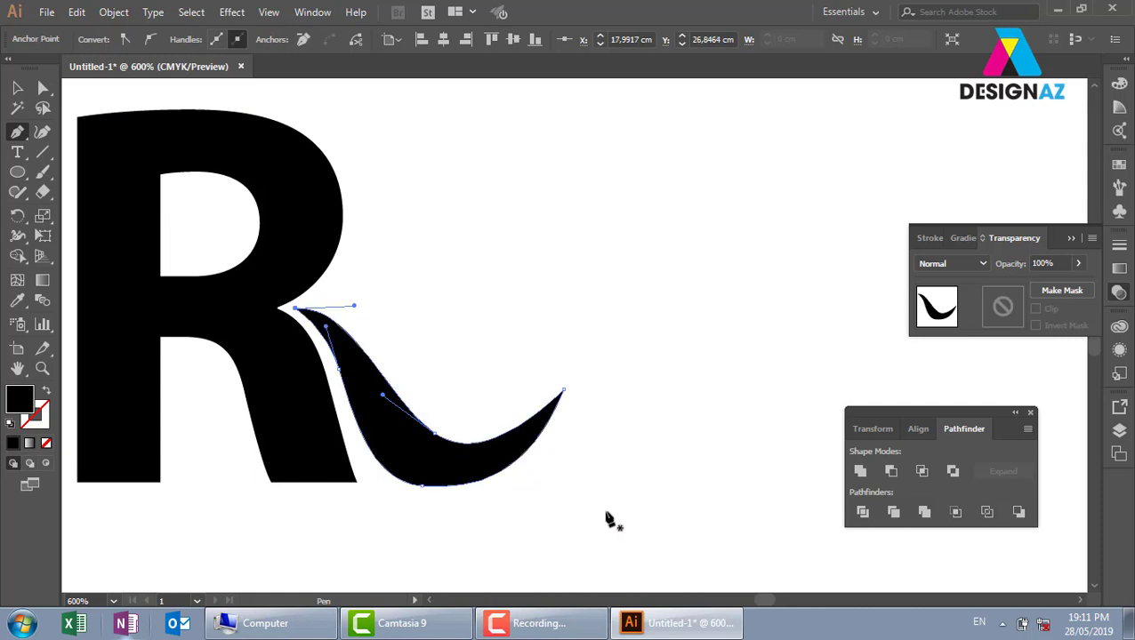
left_click_drag(493, 483, 580, 451)
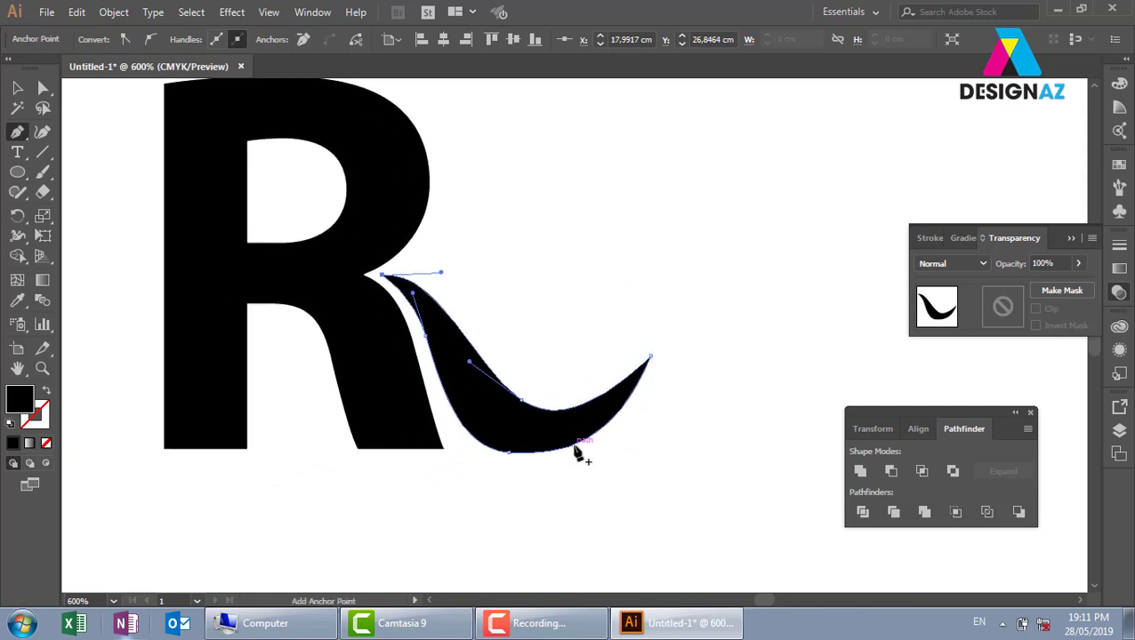
- Adjust the tail's anchors and handles into a smooth, tapering curve
left_click(43, 87)
left_click_drag(522, 399, 511, 405)
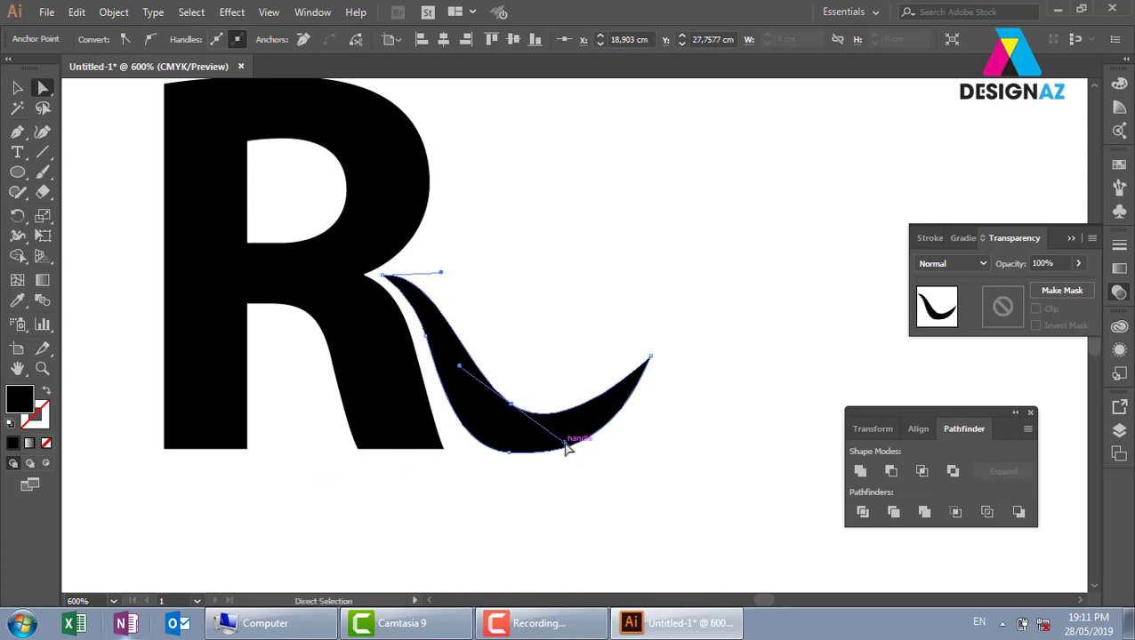
left_click_drag(563, 441, 594, 444)
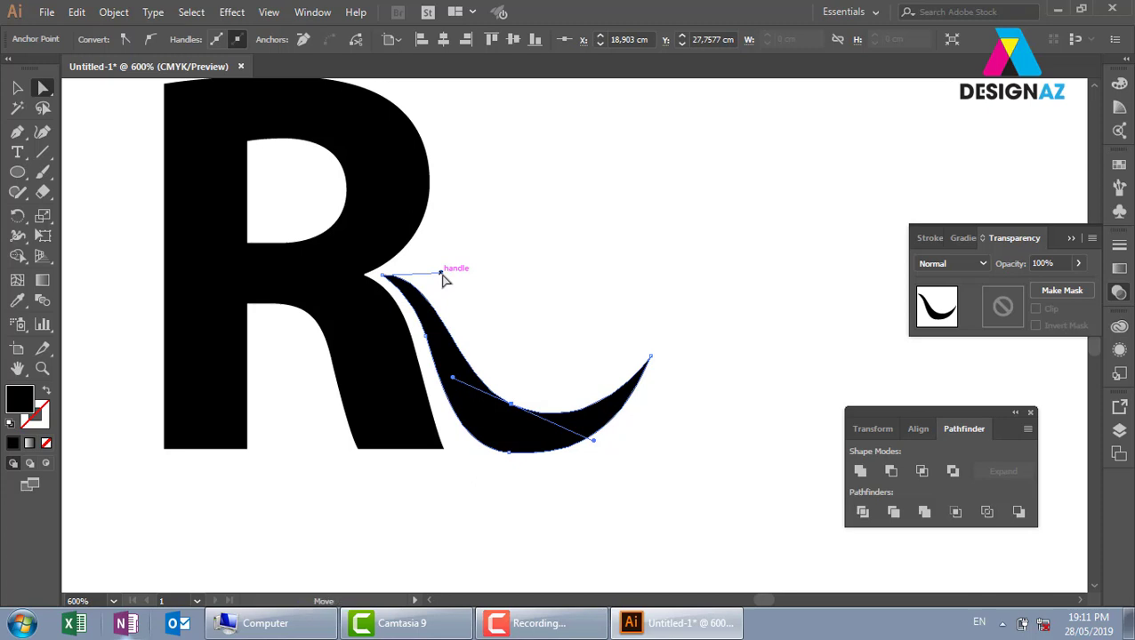
left_click_drag(443, 278, 444, 283)
left_click(514, 455)
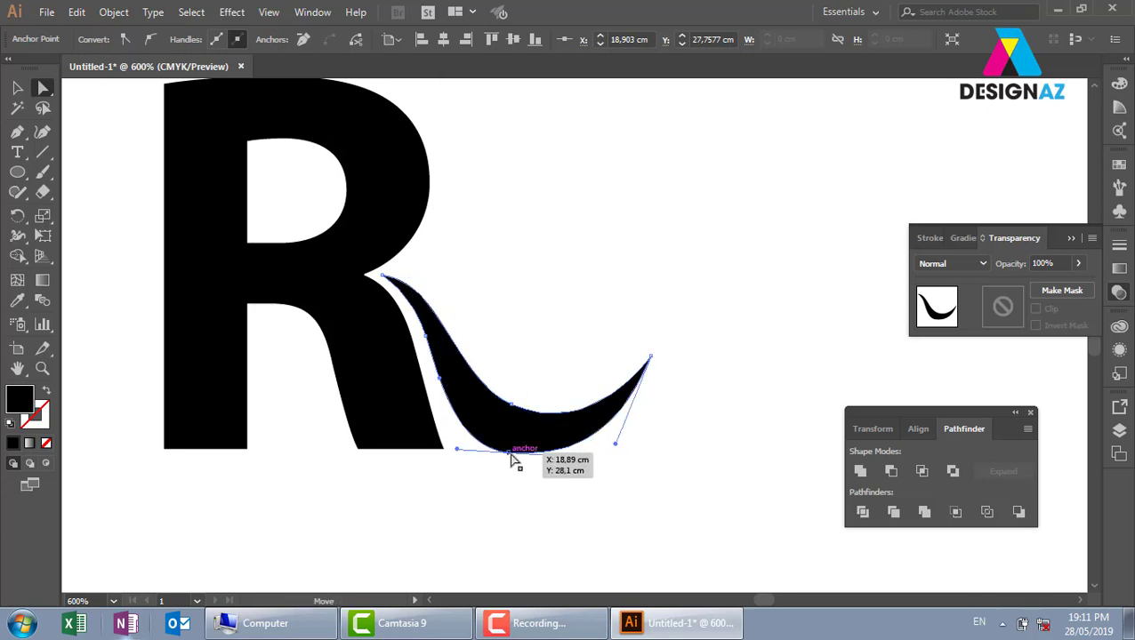
left_click_drag(619, 452, 554, 465)
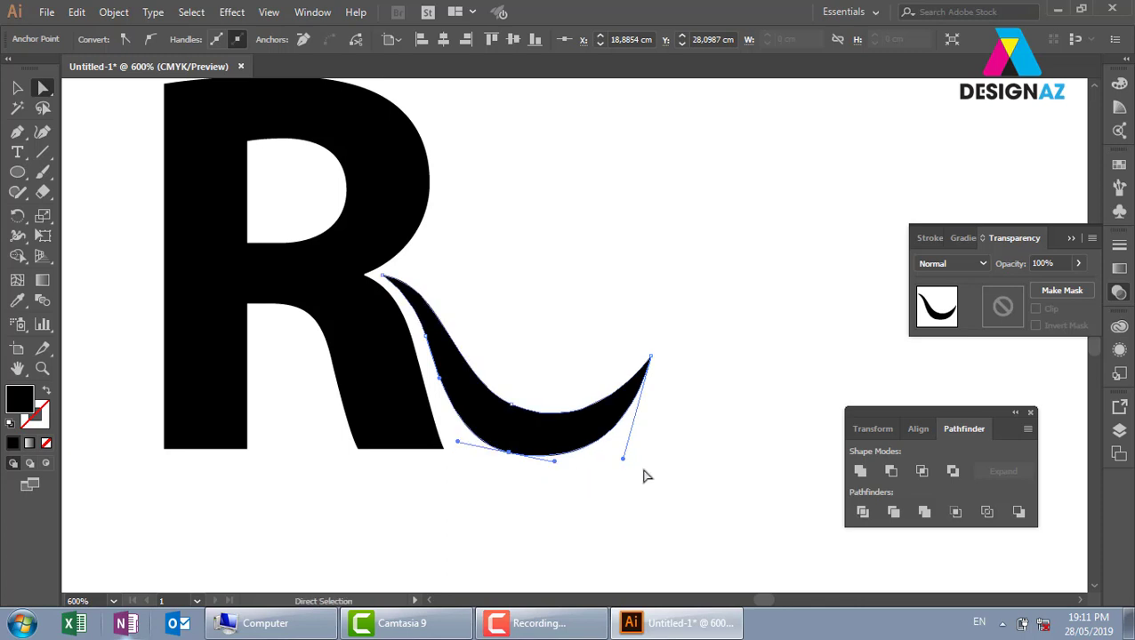
left_click(649, 474)
left_click(16, 87)
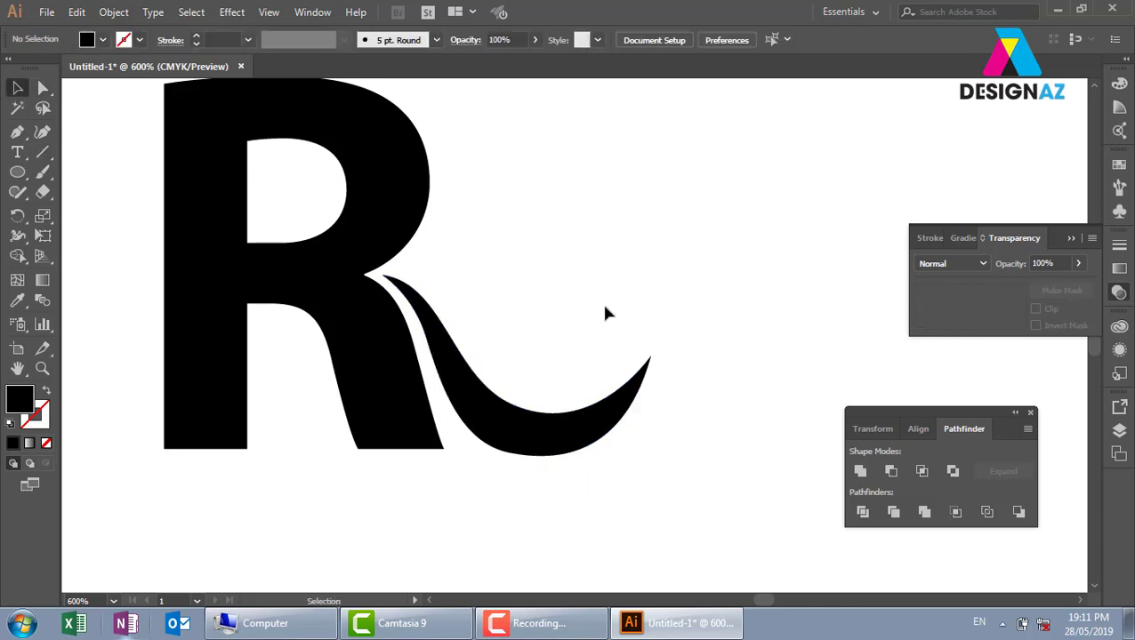
- Draw a narrow rectangle beside the R's stem and give it a white fill
key("ctrl+minus")
key("ctrl+minus")
key("ctrl+minus")
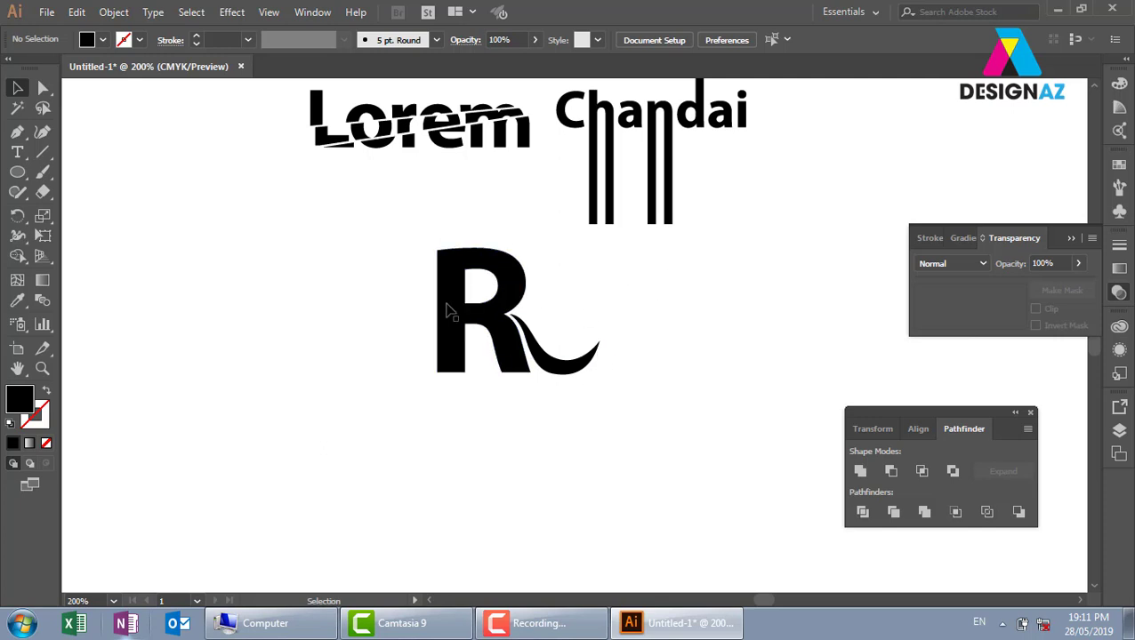
key("z")
left_click_drag(400, 218, 617, 415)
left_click(18, 172)
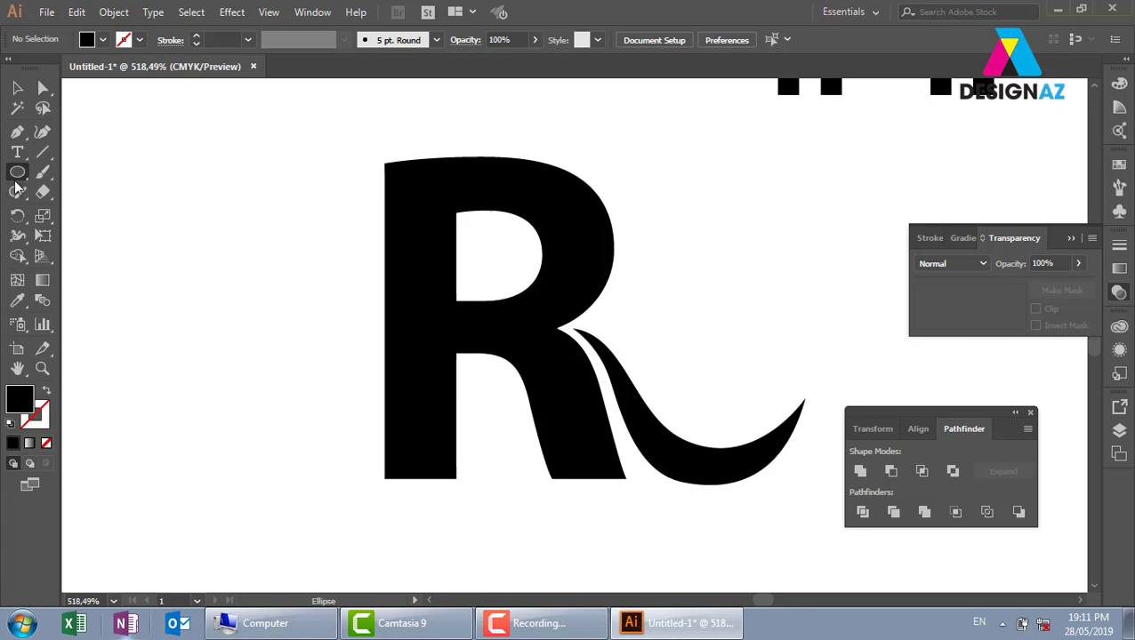
left_click_drag(17, 173, 71, 172)
left_click_drag(457, 266, 491, 394)
key("i")
left_click(711, 291)
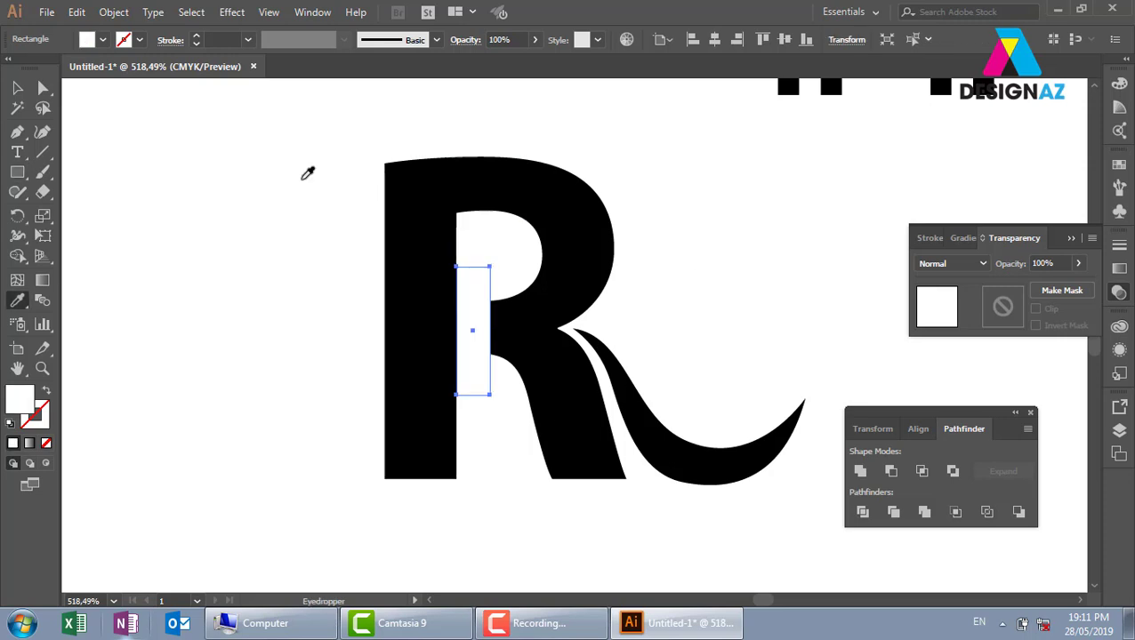
- Select the white rectangle together with the R and combine them to cut the opening
left_click(17, 88)
left_click(185, 395)
scroll(260, 388, "right", 2)
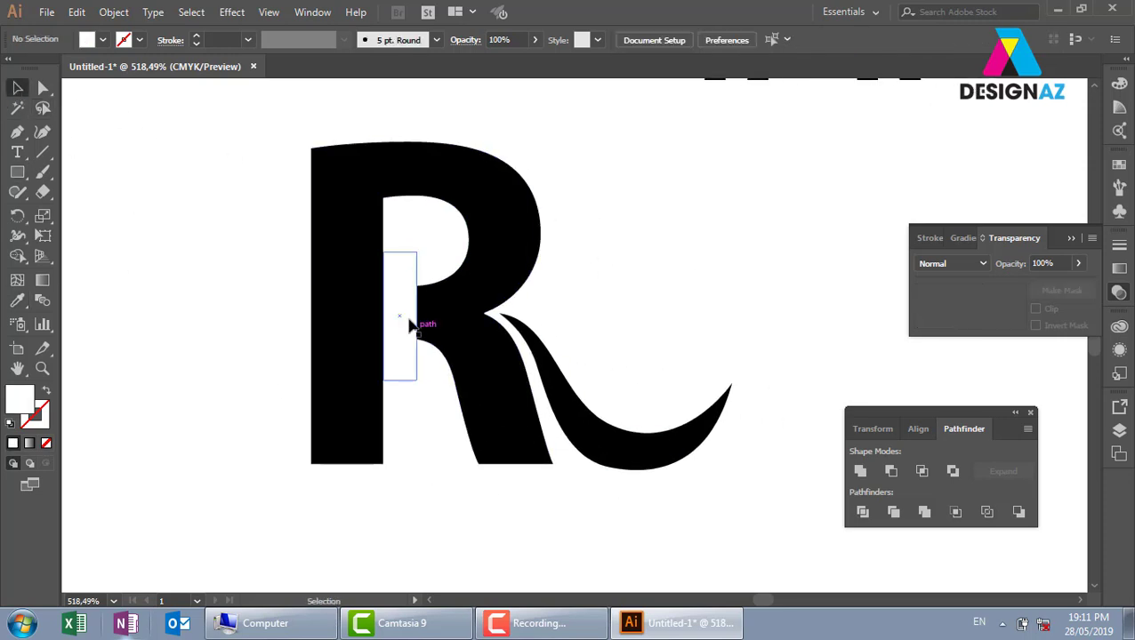
left_click_drag(412, 323, 103, 301)
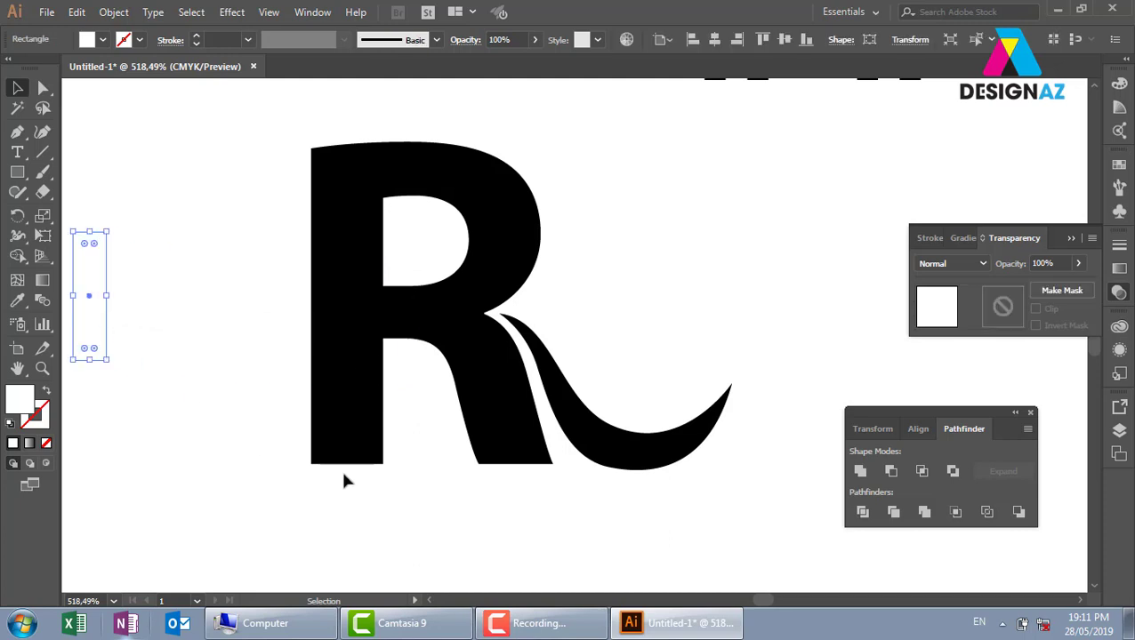
key("ctrl+z")
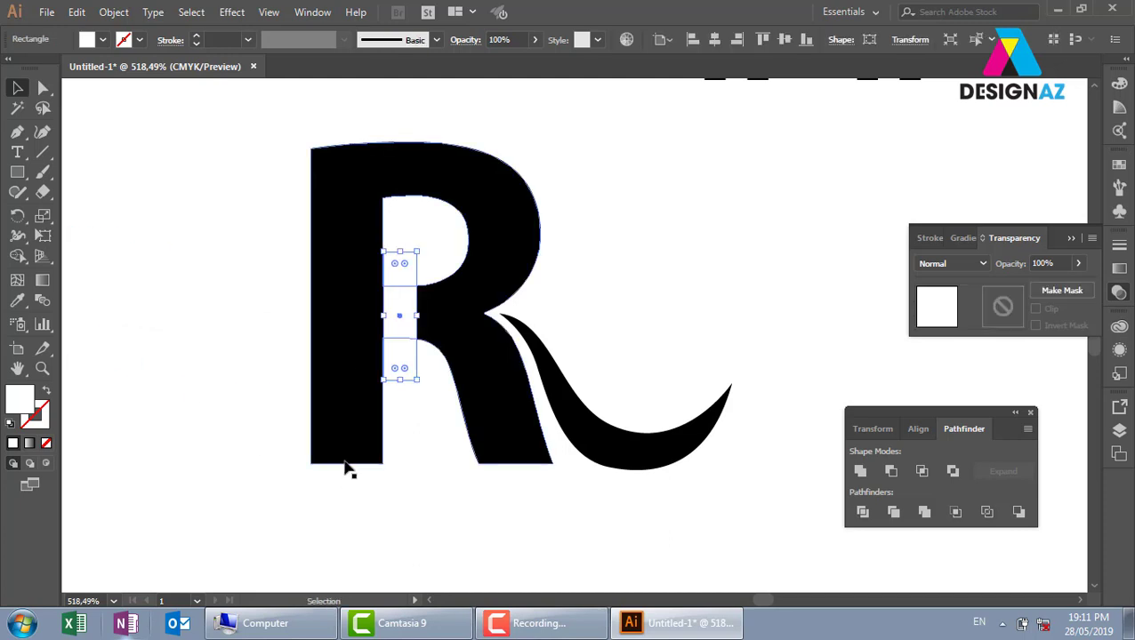
left_click(366, 458, "shift")
key("ctrl+g")
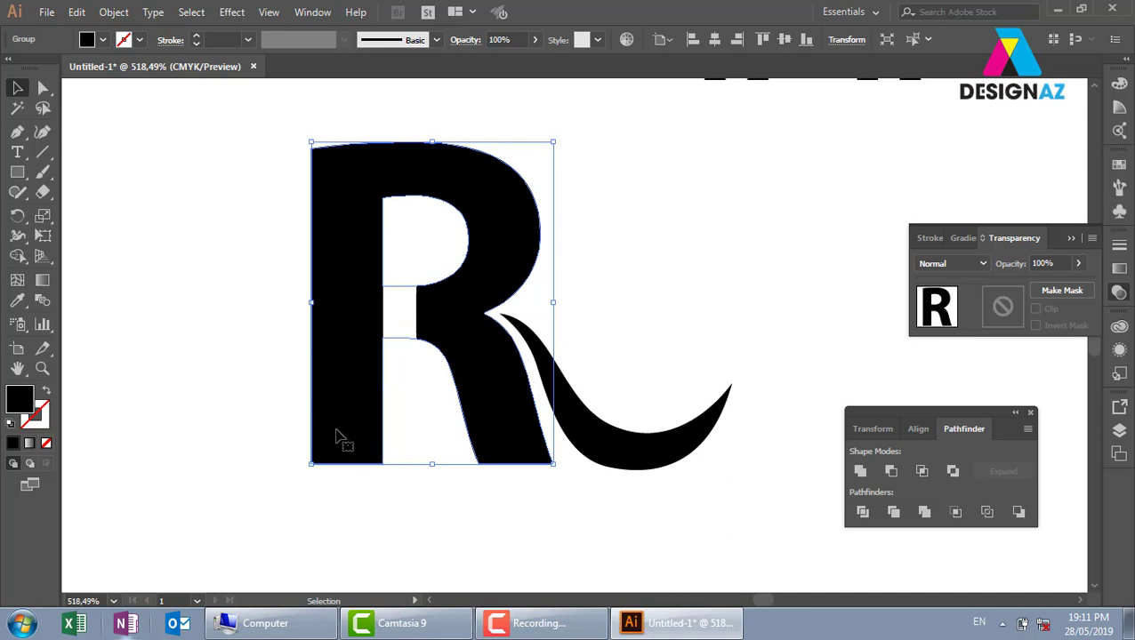
left_click(43, 87)
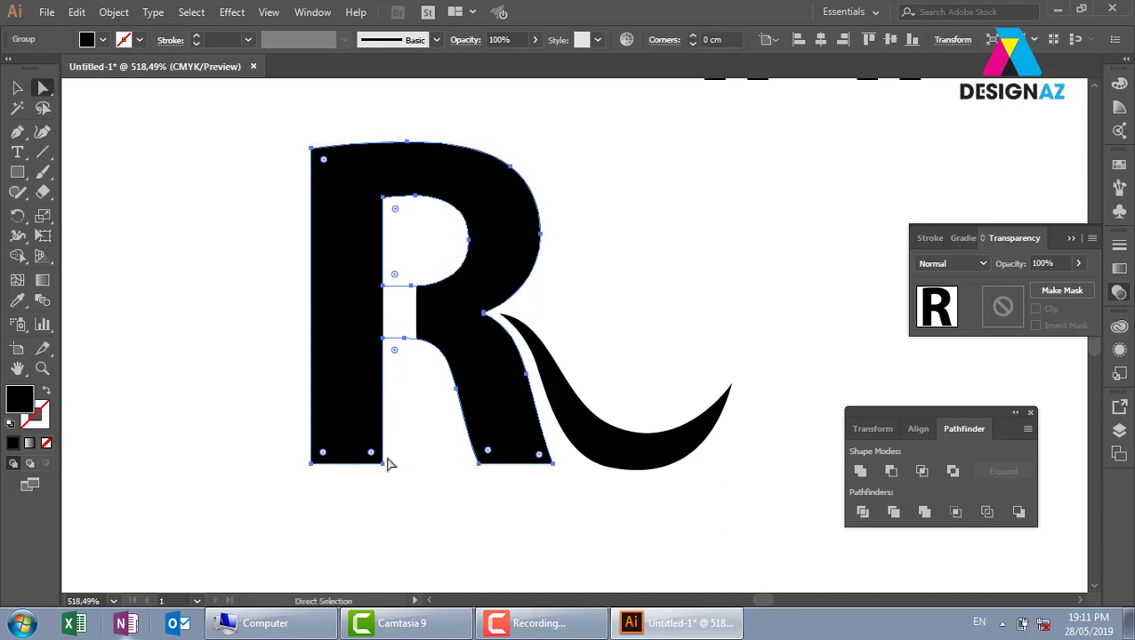
- Round the inner bottom corners of the R's stem and leg to 0.6 cm
left_click_drag(387, 470, 389, 468)
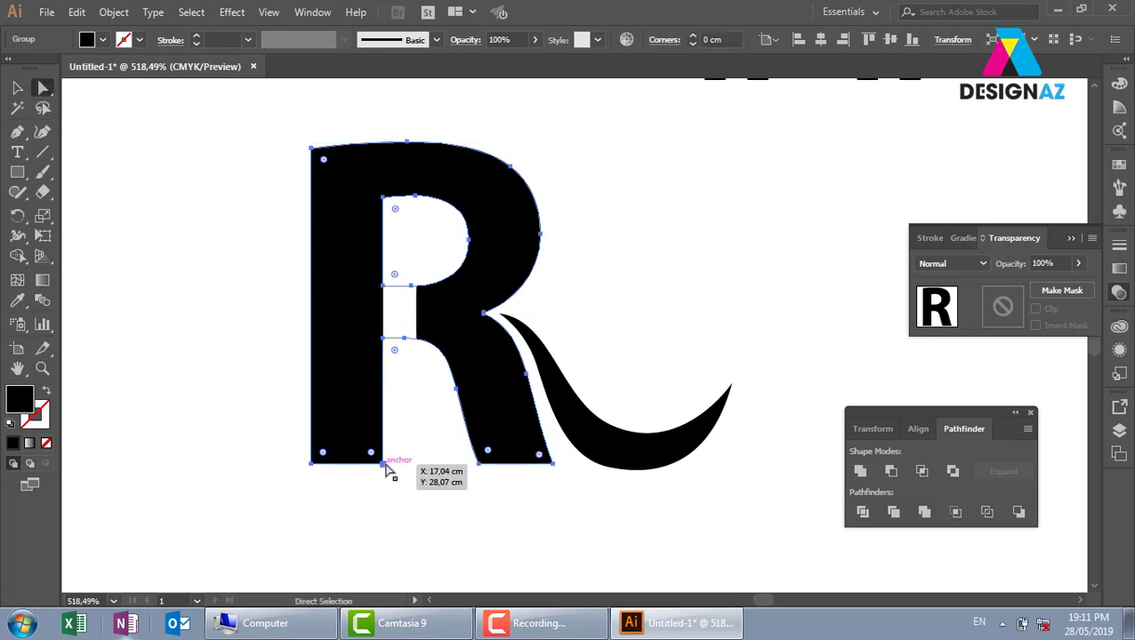
left_click(436, 519)
left_click(388, 472)
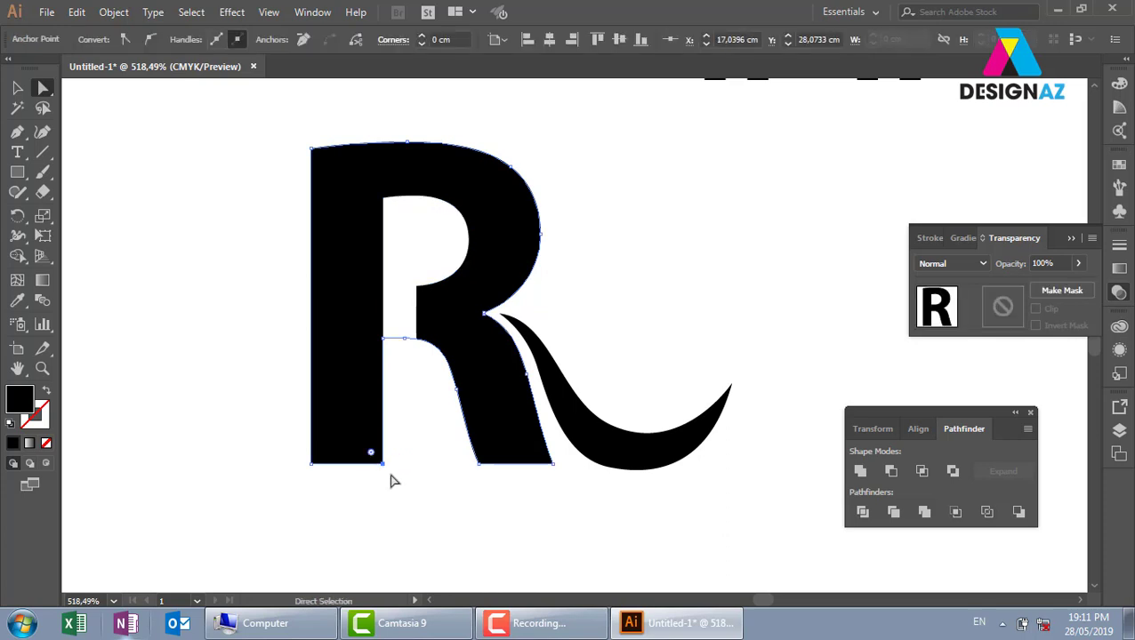
left_click_drag(337, 436, 324, 472)
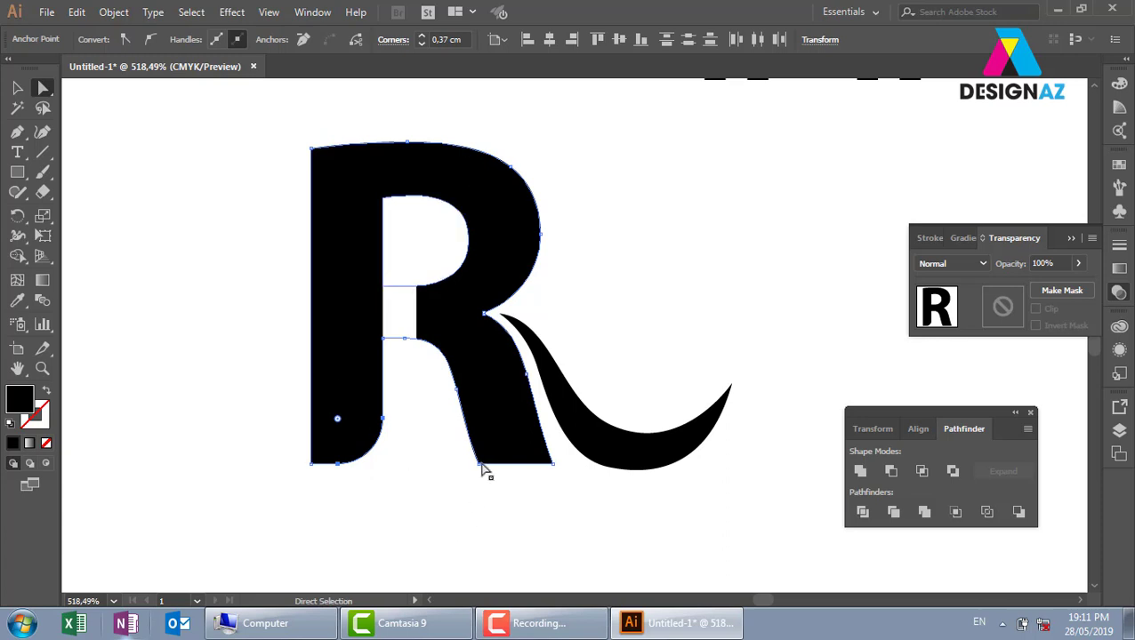
left_click(480, 465)
left_click_drag(489, 458, 560, 411)
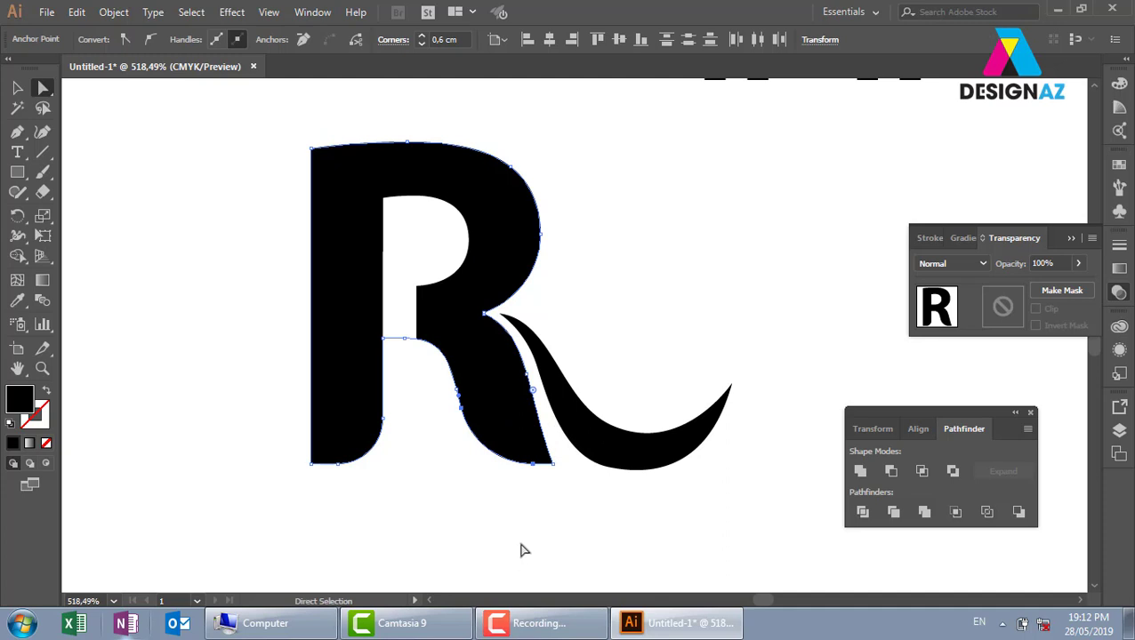
left_click(17, 87)
left_click(731, 209)
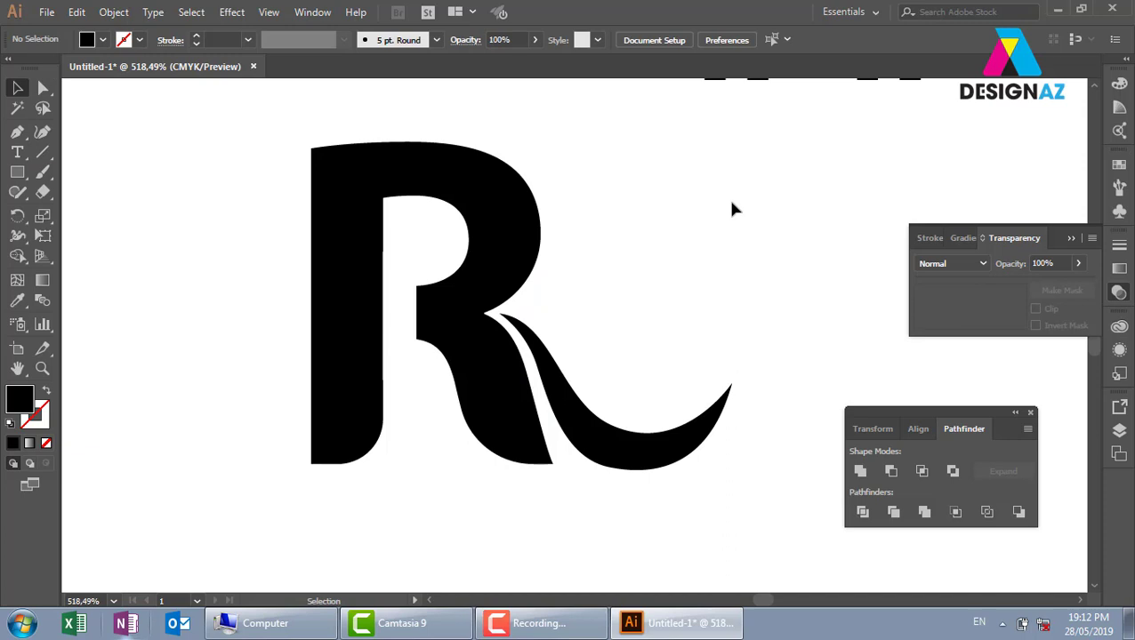
- Delete the R artwork and move the view up to the banner images
key("ctrl+minus")
key("ctrl+minus")
key("ctrl+minus")
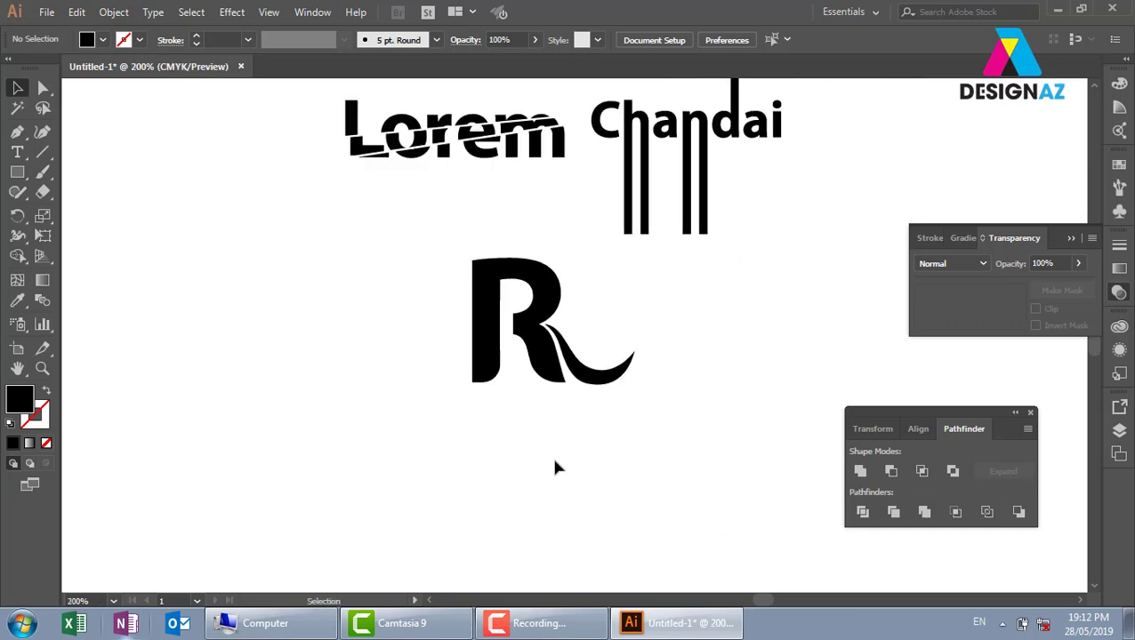
left_click_drag(468, 406, 696, 358)
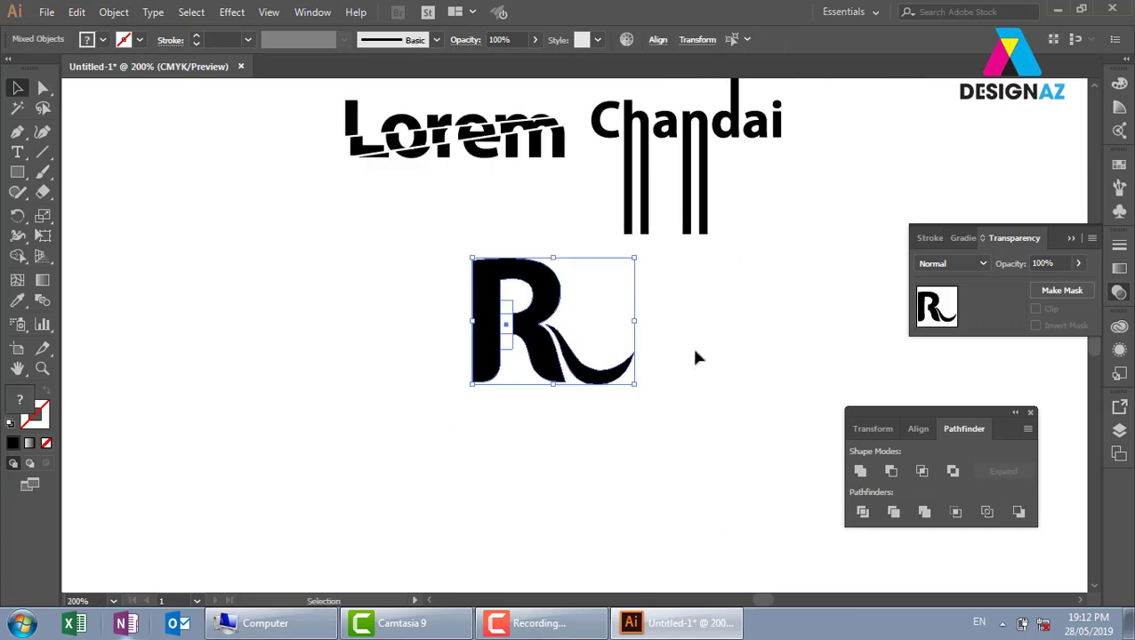
key("Delete")
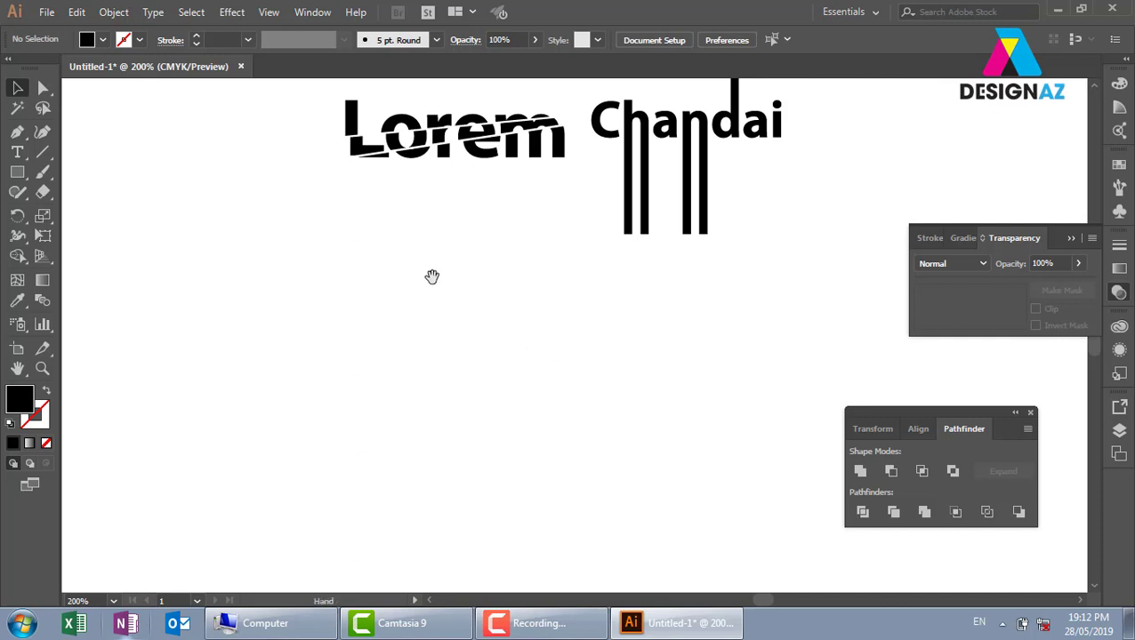
left_click_drag(433, 276, 498, 524)
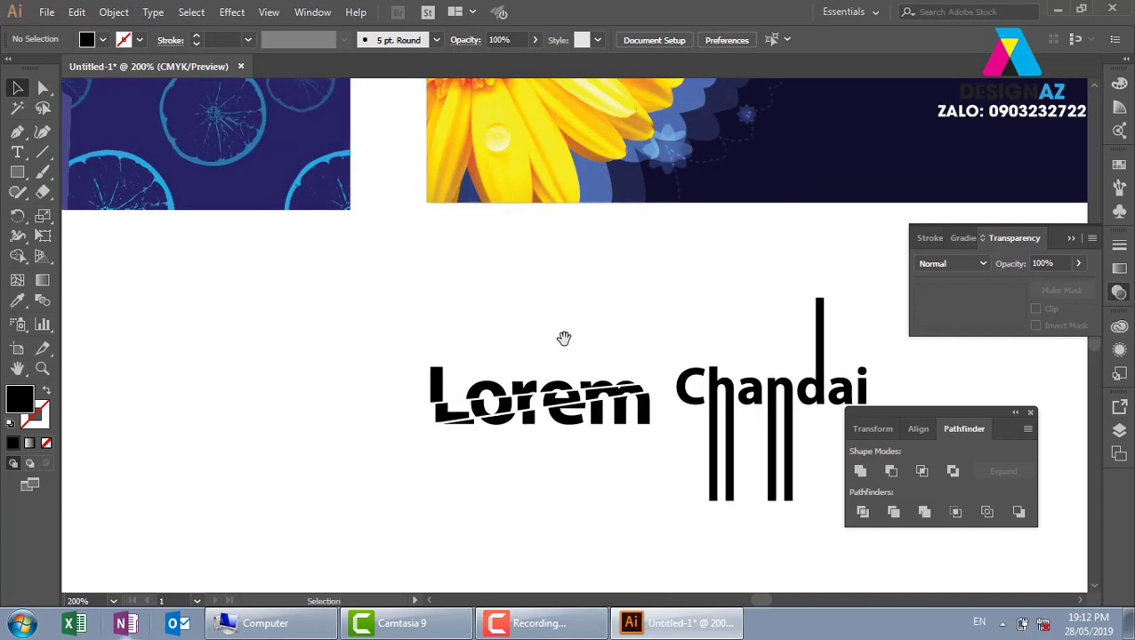
left_click(541, 622)
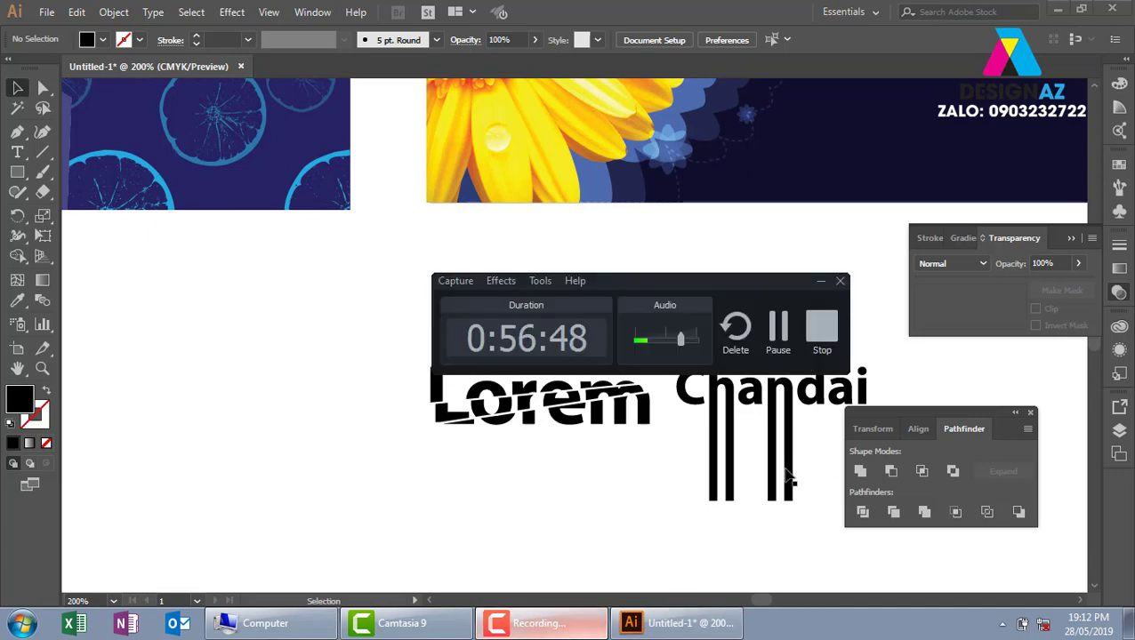
left_click(779, 338)
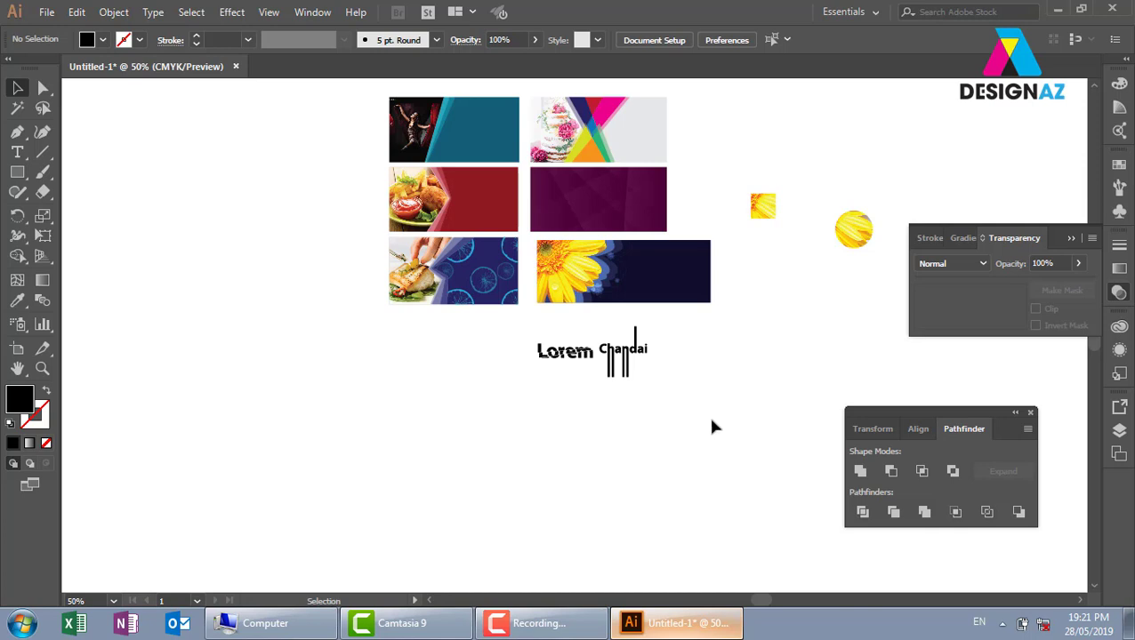
- Zoom to 100% and pan to the empty artboard space left of the banners
key("space")
left_click_drag(588, 279, 714, 321)
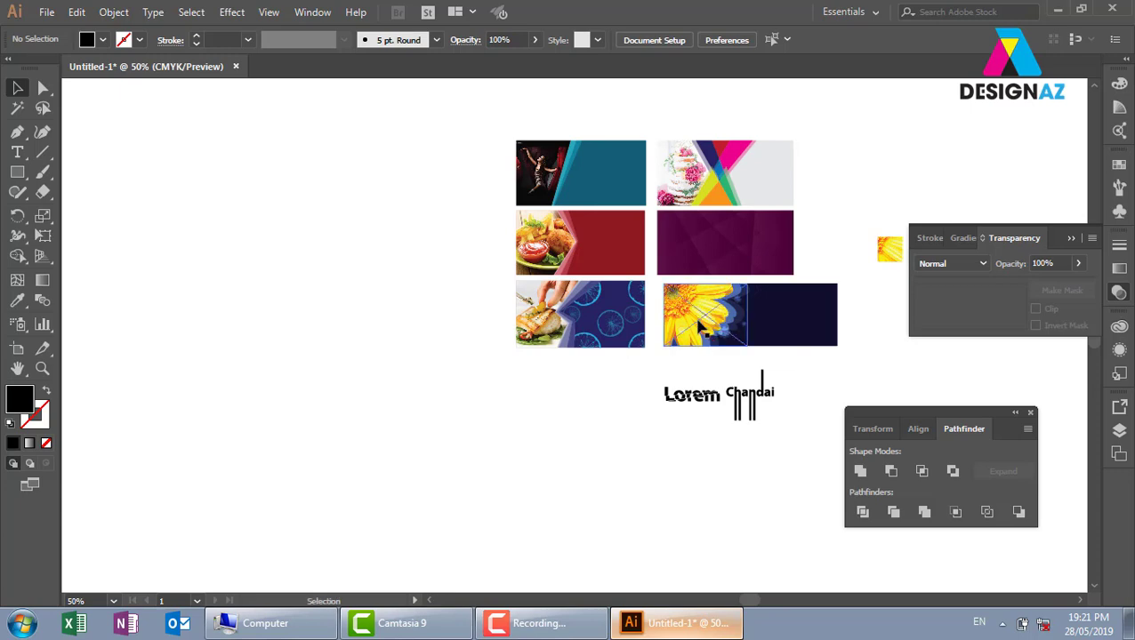
key("ctrl+1")
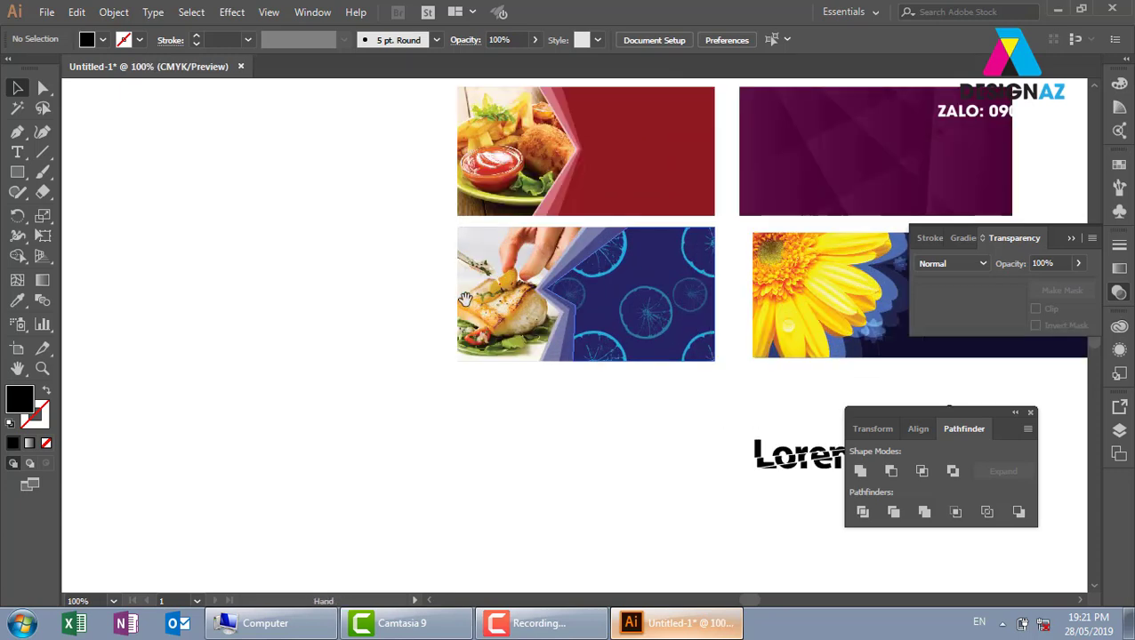
key("space")
left_click_drag(392, 245, 617, 409)
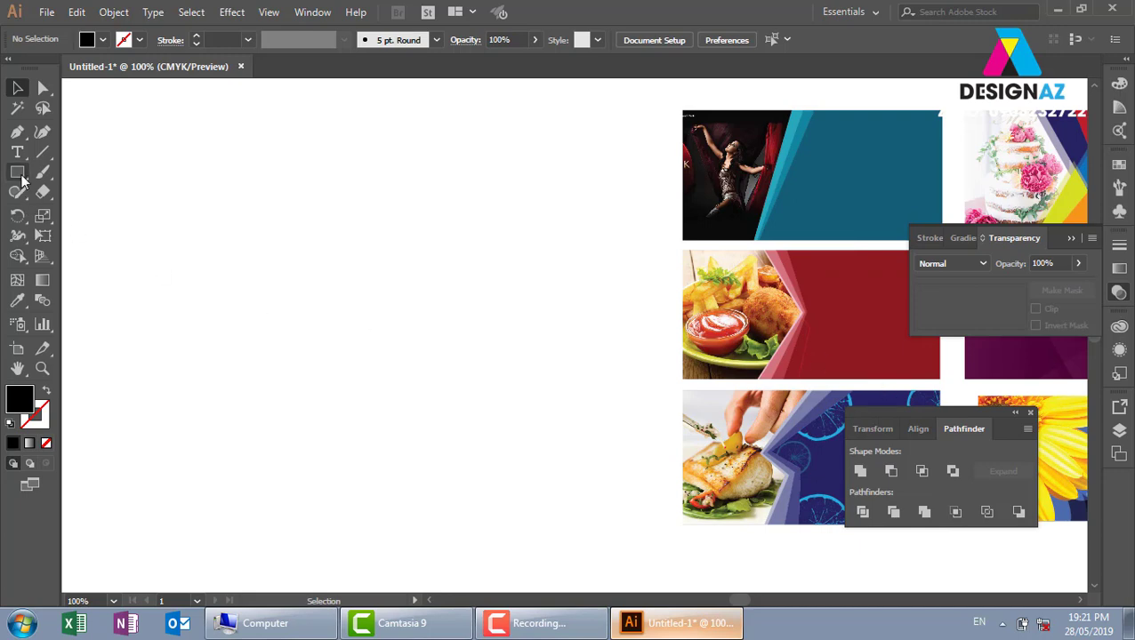
- Draw a slanted four-cornered closed path with the Pen tool and nudge it up-left
left_click(17, 132)
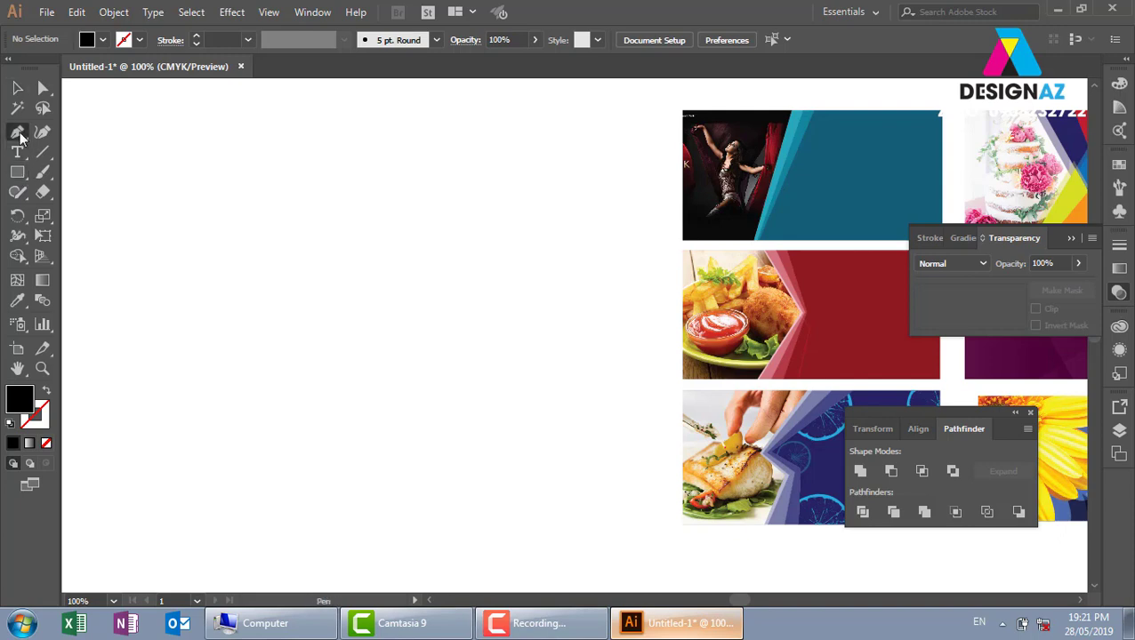
left_click(236, 277)
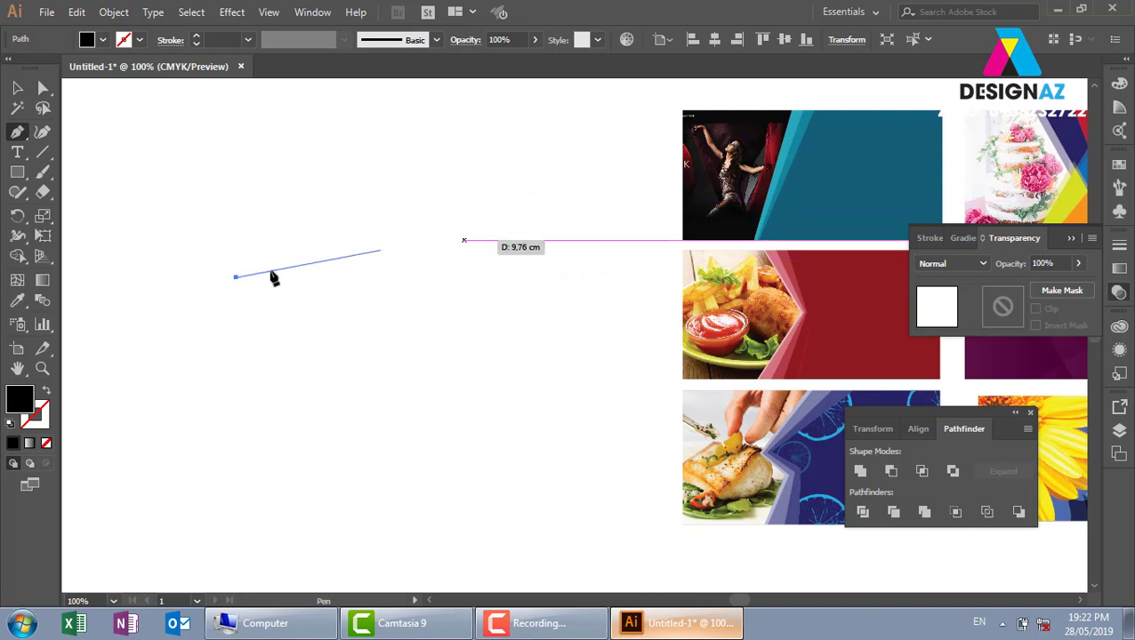
left_click(572, 252)
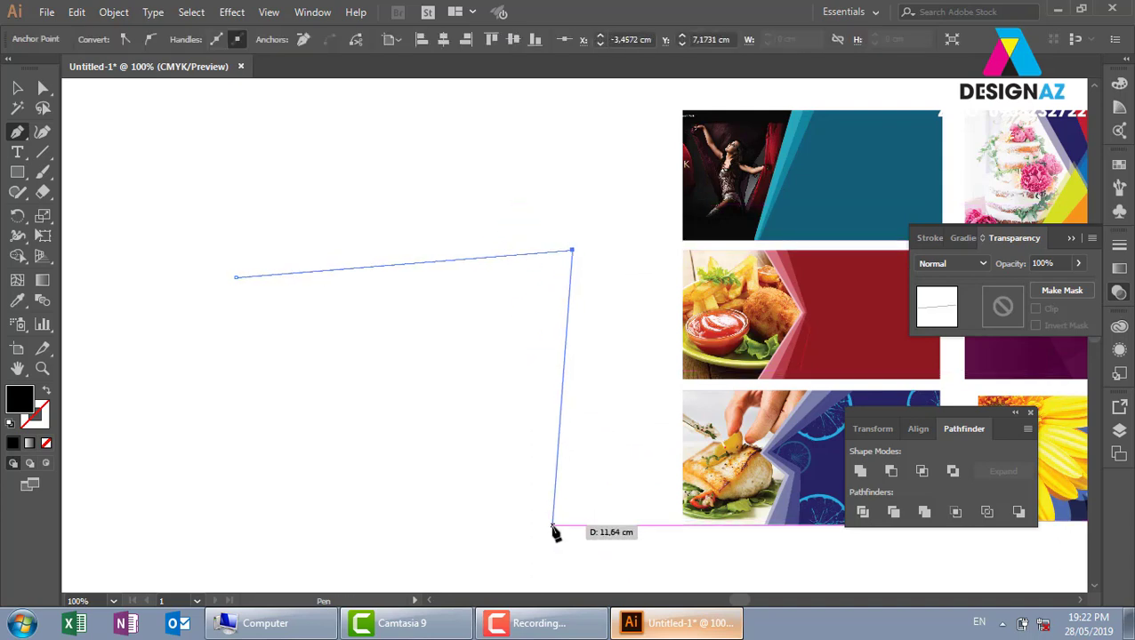
left_click(555, 524)
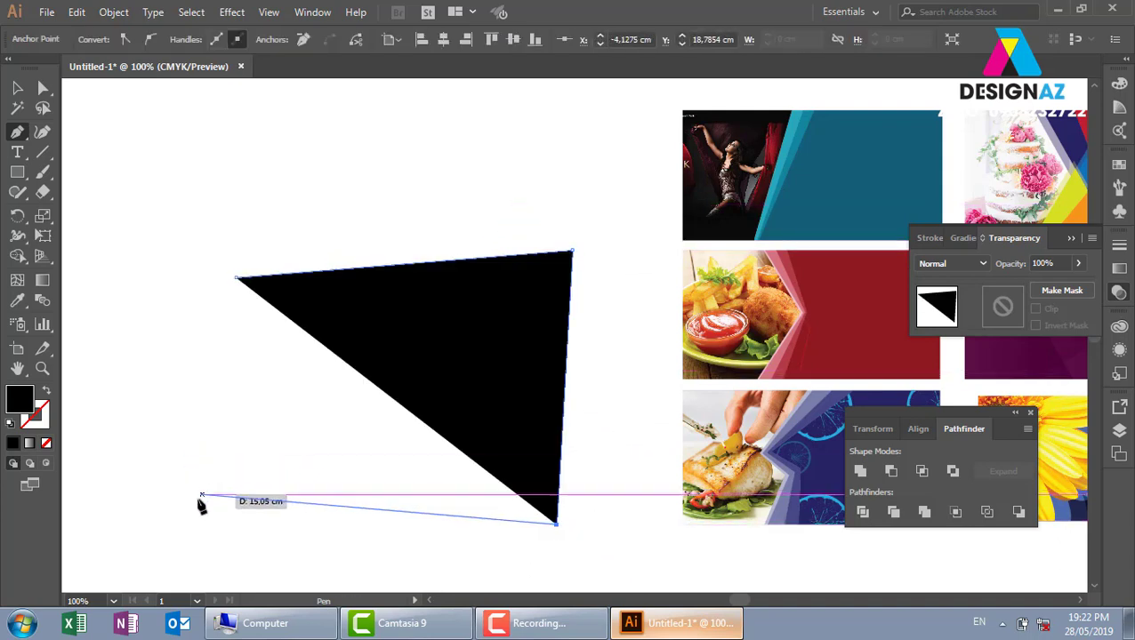
left_click(199, 498)
left_click(236, 278)
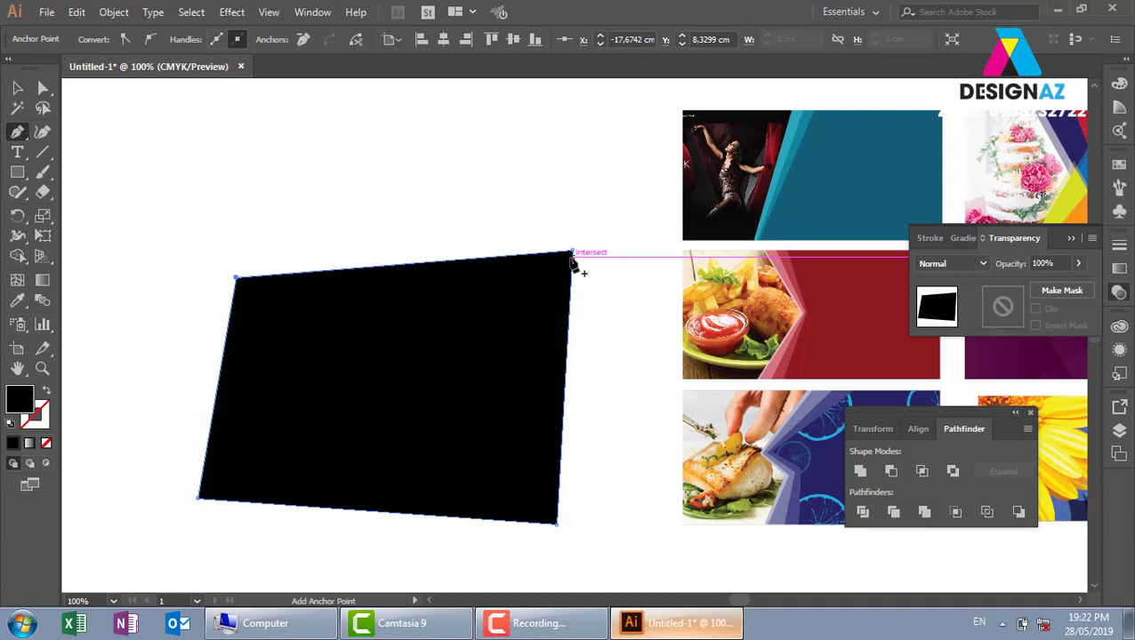
left_click(17, 87)
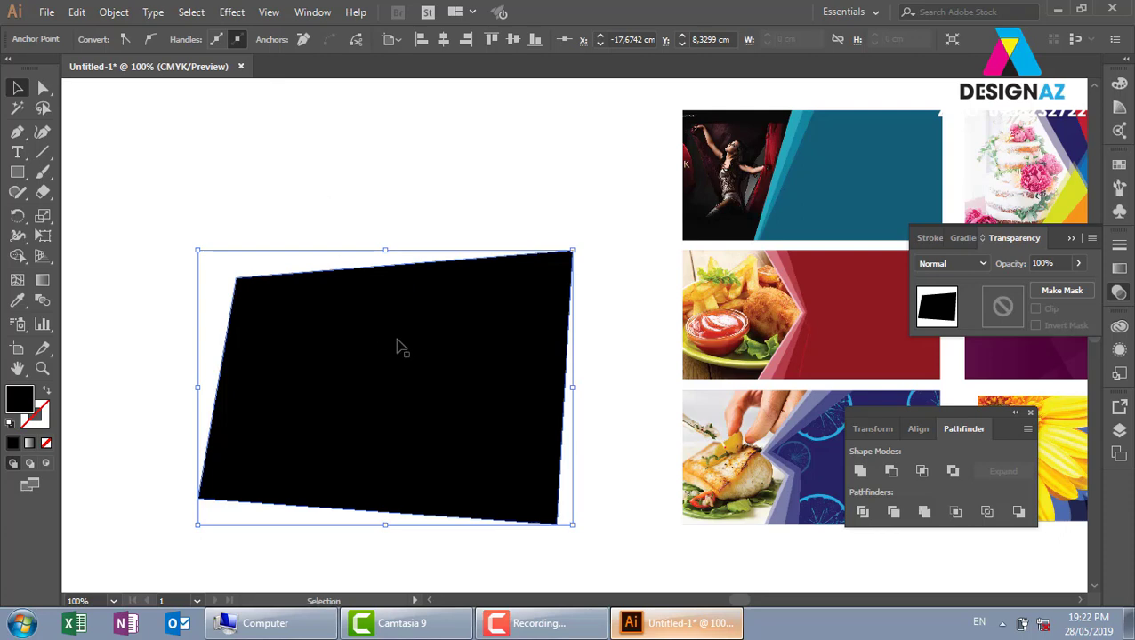
left_click_drag(409, 326, 392, 296)
- Swap fill and stroke to leave an outline, then select the shape's two top anchors
key("shift+x")
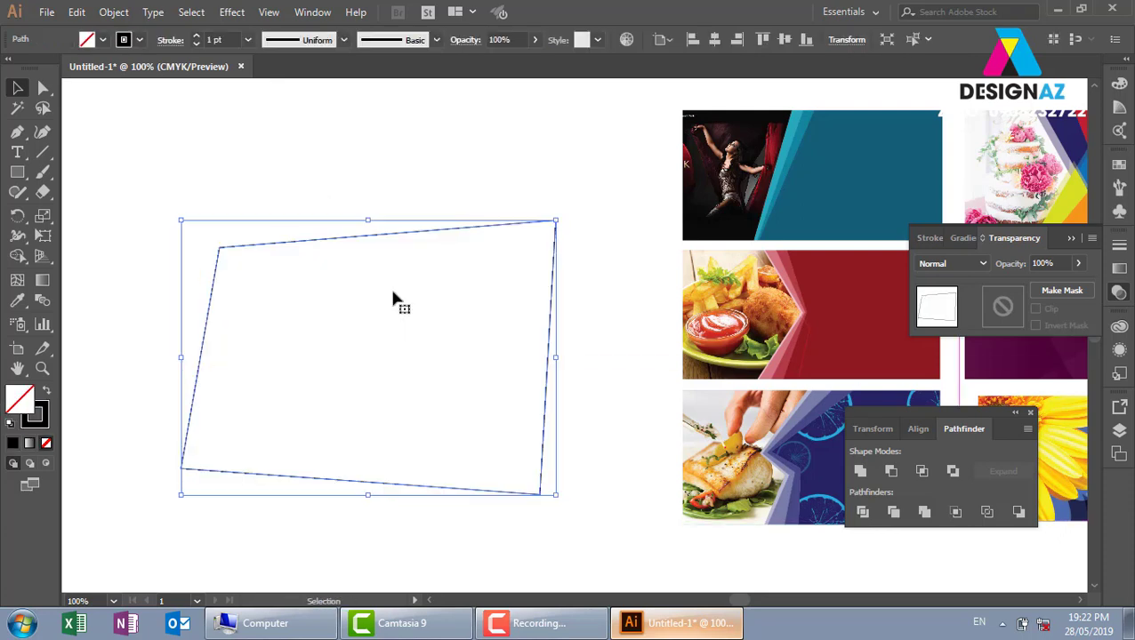
left_click(359, 214)
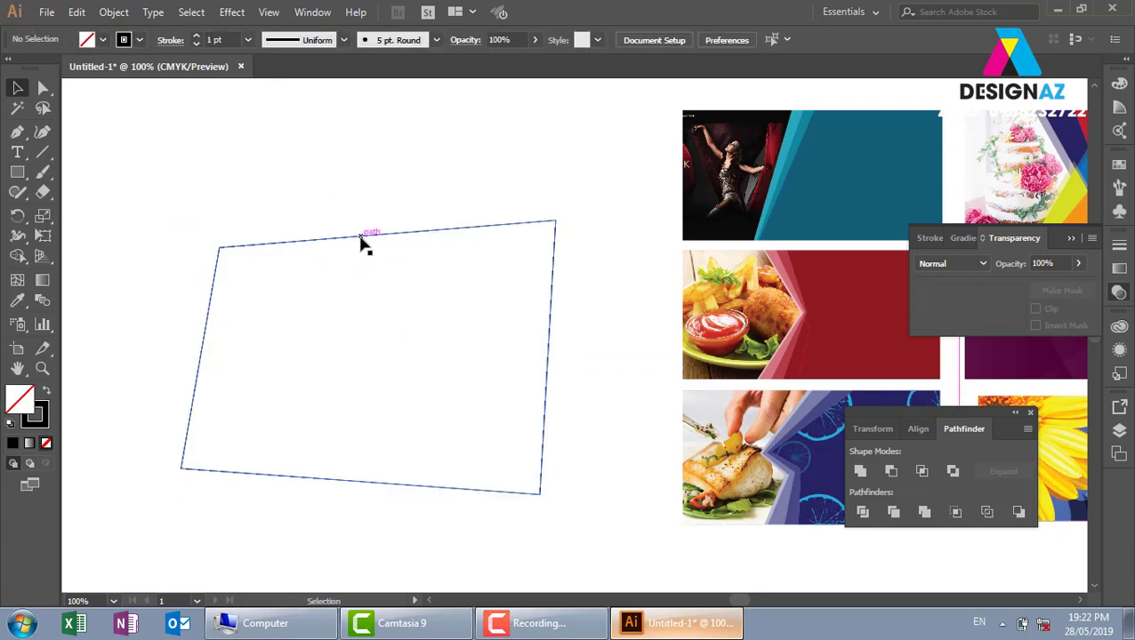
left_click(364, 237)
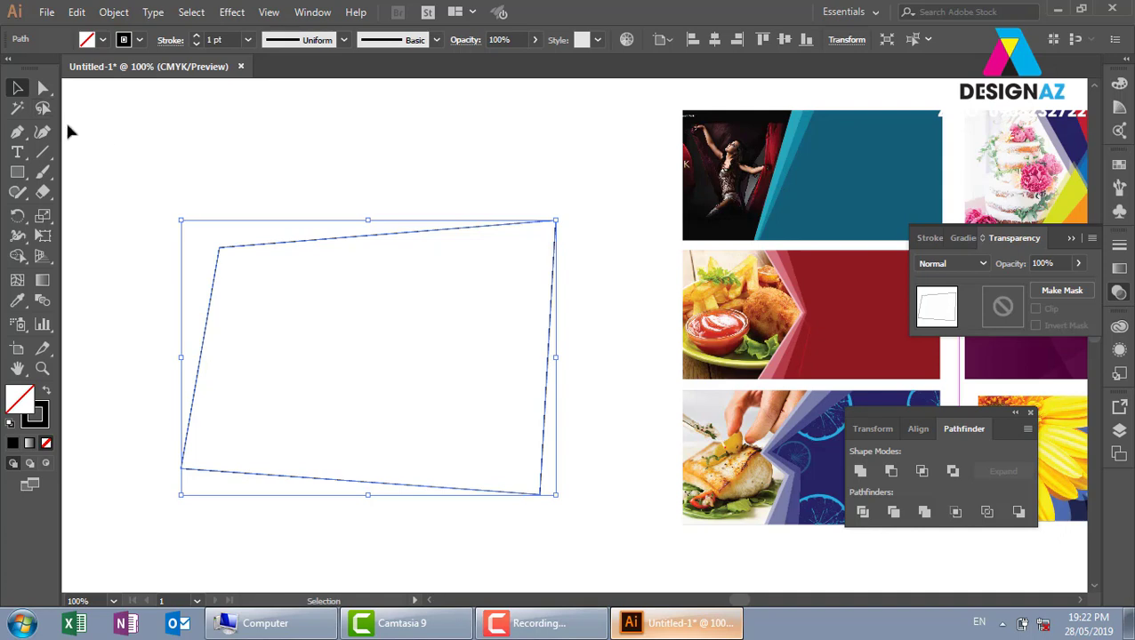
left_click(45, 92)
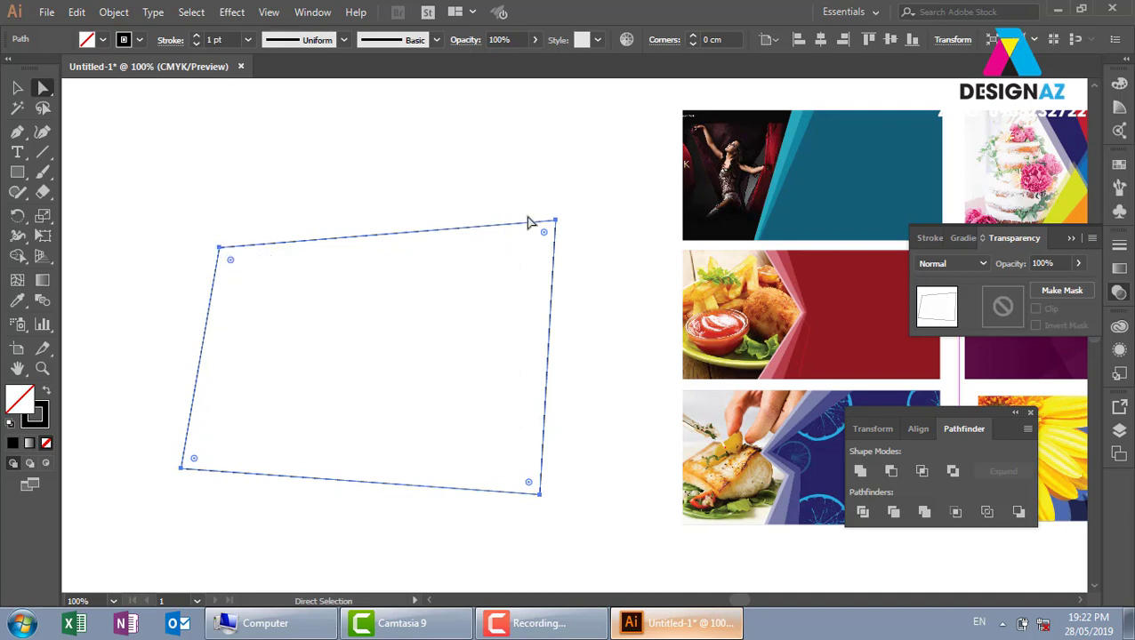
left_click_drag(177, 182, 597, 307)
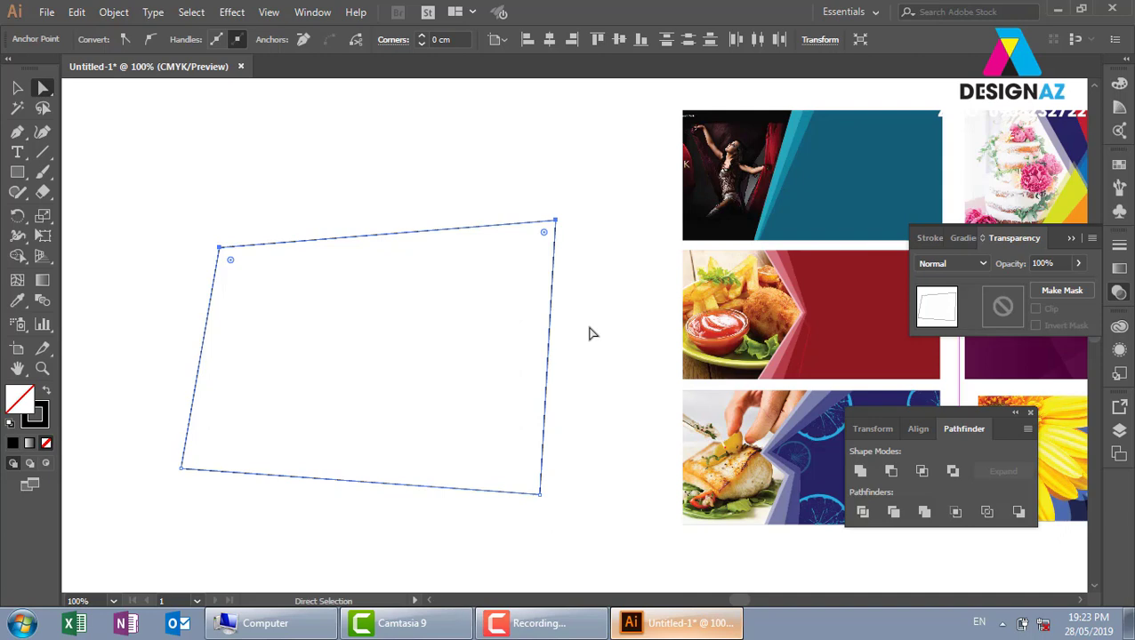
key("v")
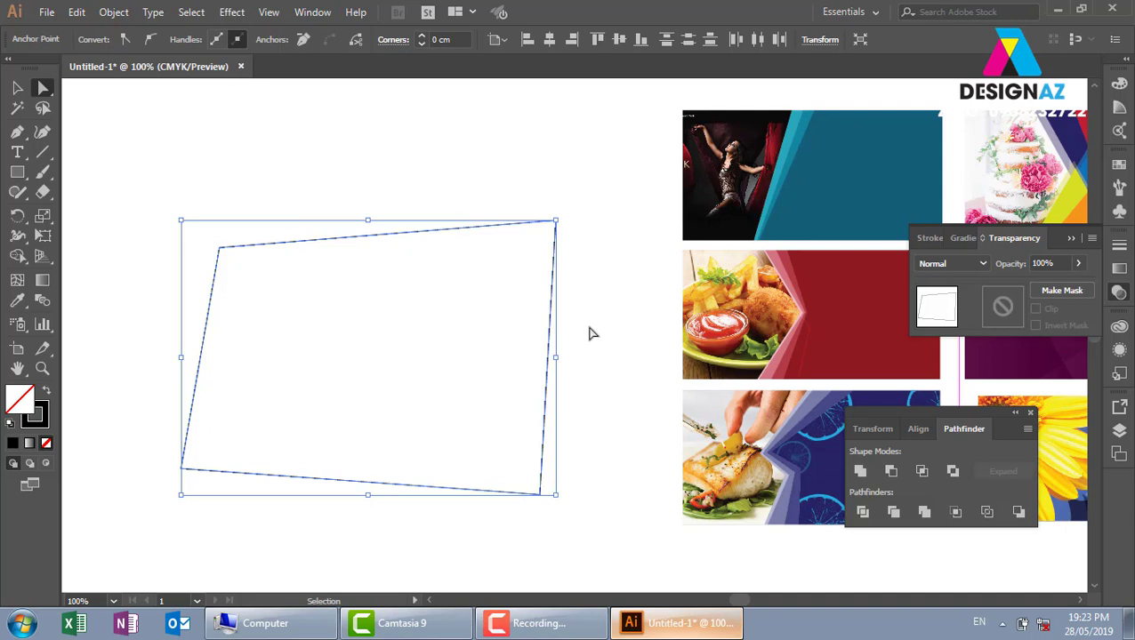
- Average the selected top anchors horizontally so the top edge is level
key("ctrl+alt+j")
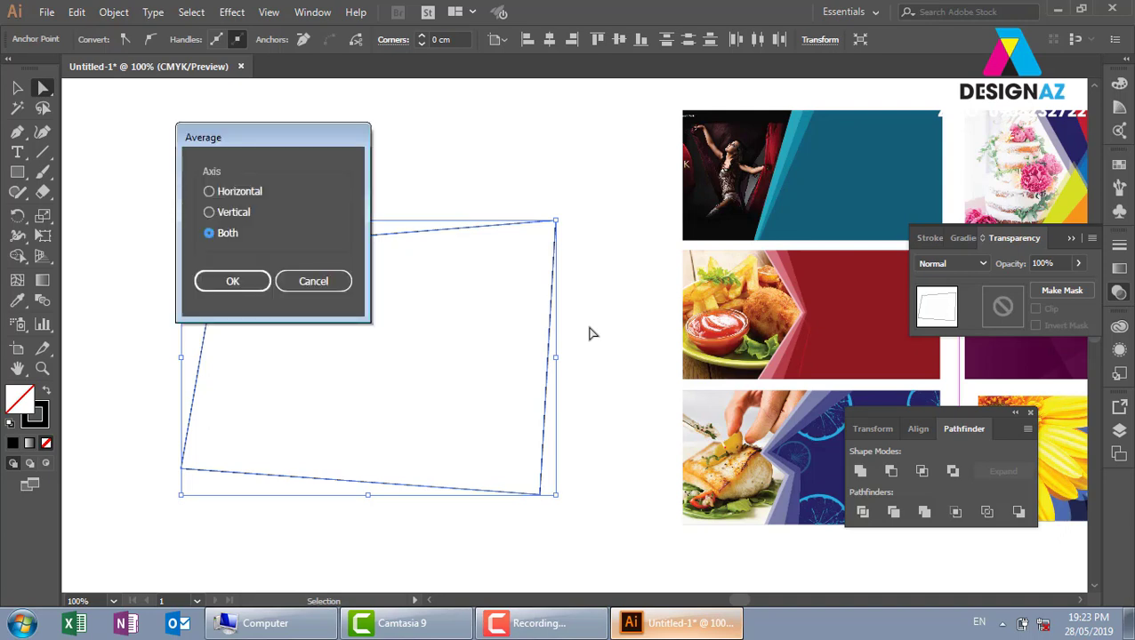
left_click(240, 198)
left_click_drag(300, 136, 669, 111)
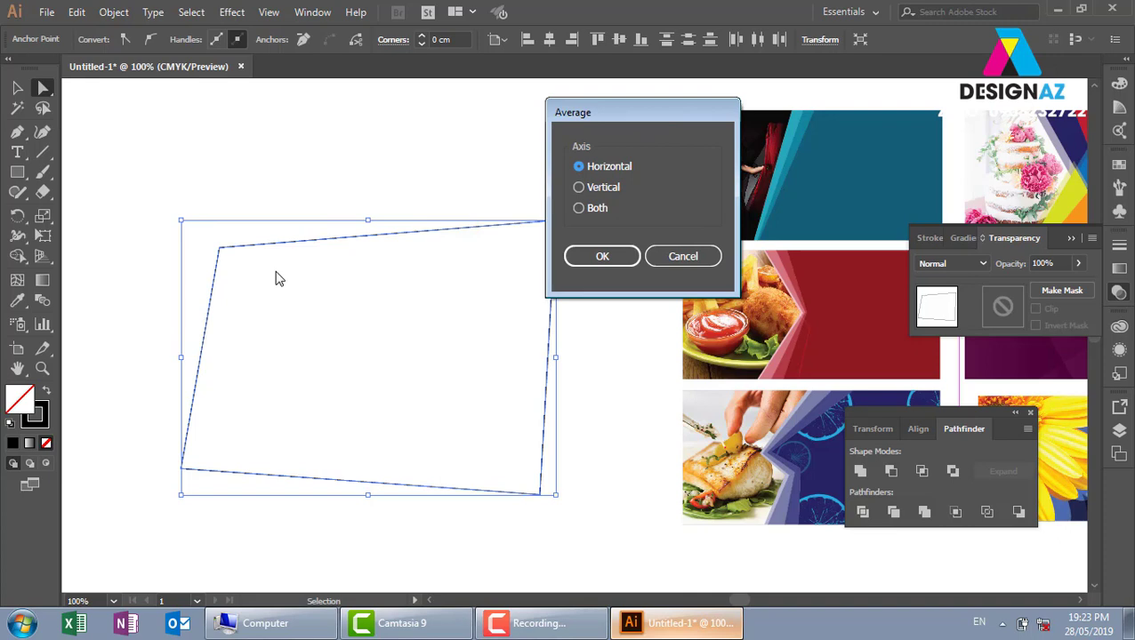
left_click(596, 258)
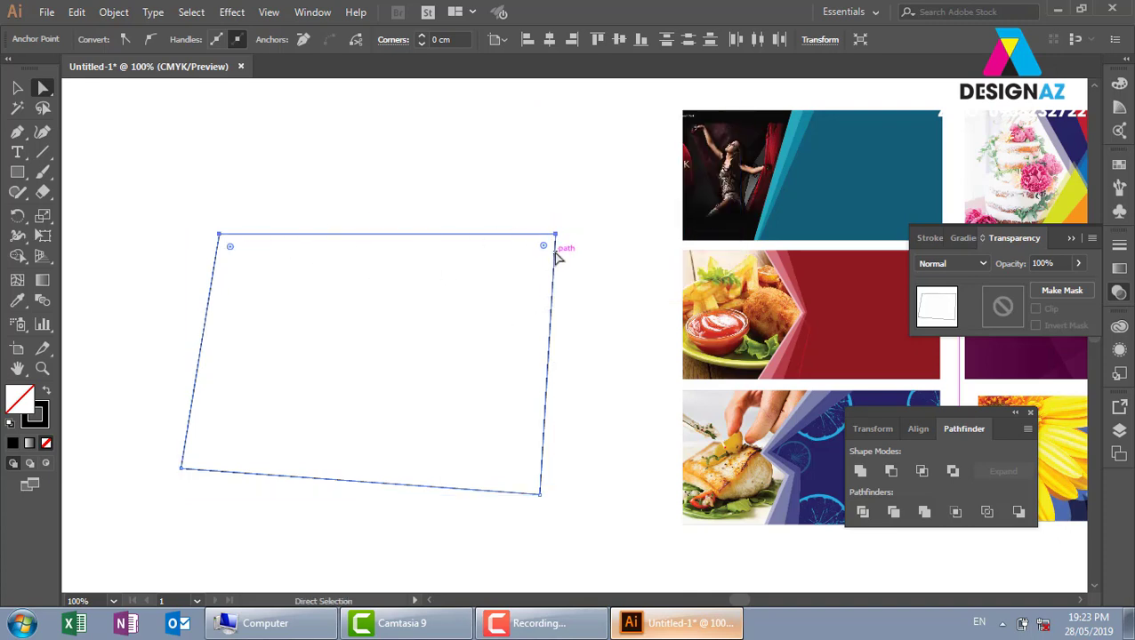
- Average the two right corner points vertically so the right edge stands straight
left_click_drag(452, 183, 614, 553)
key("ctrl")
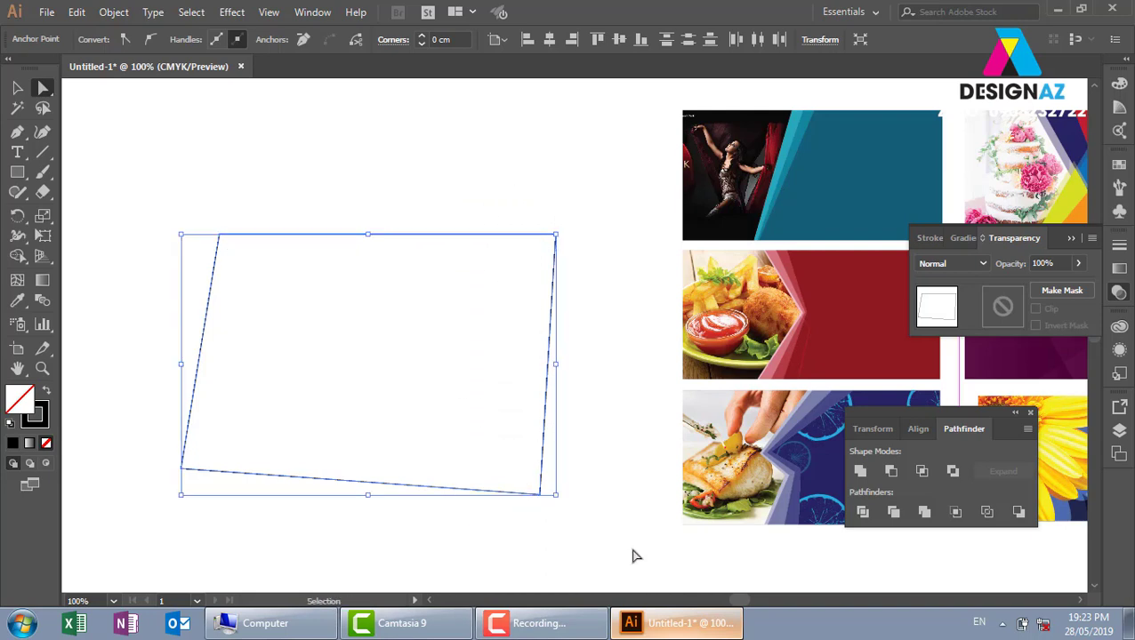
key("ctrl+alt+j")
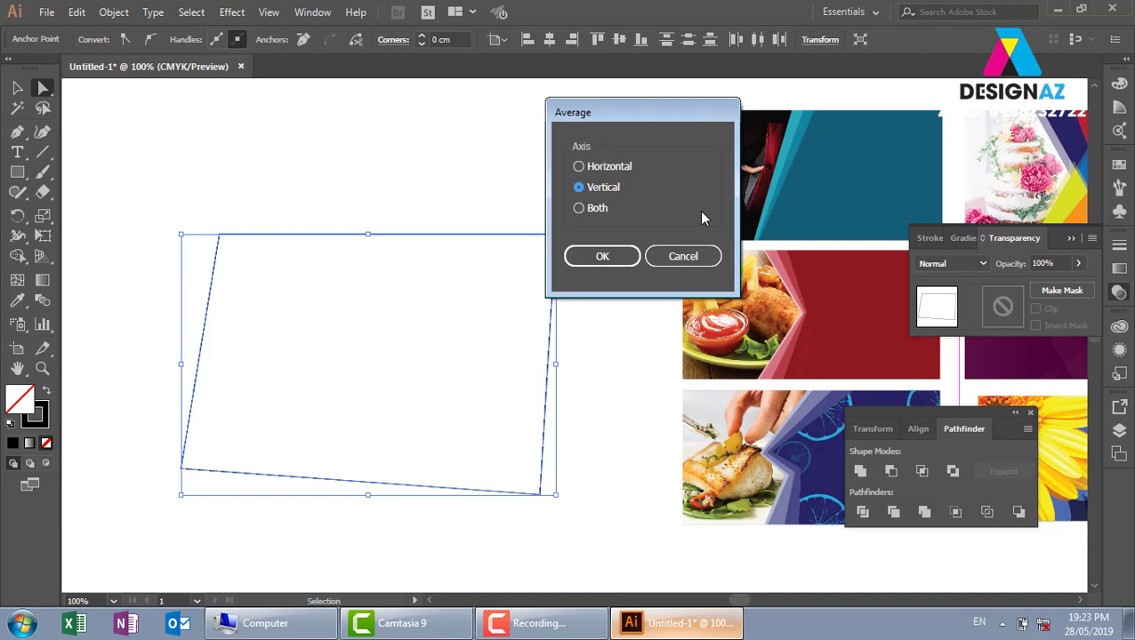
left_click(604, 256)
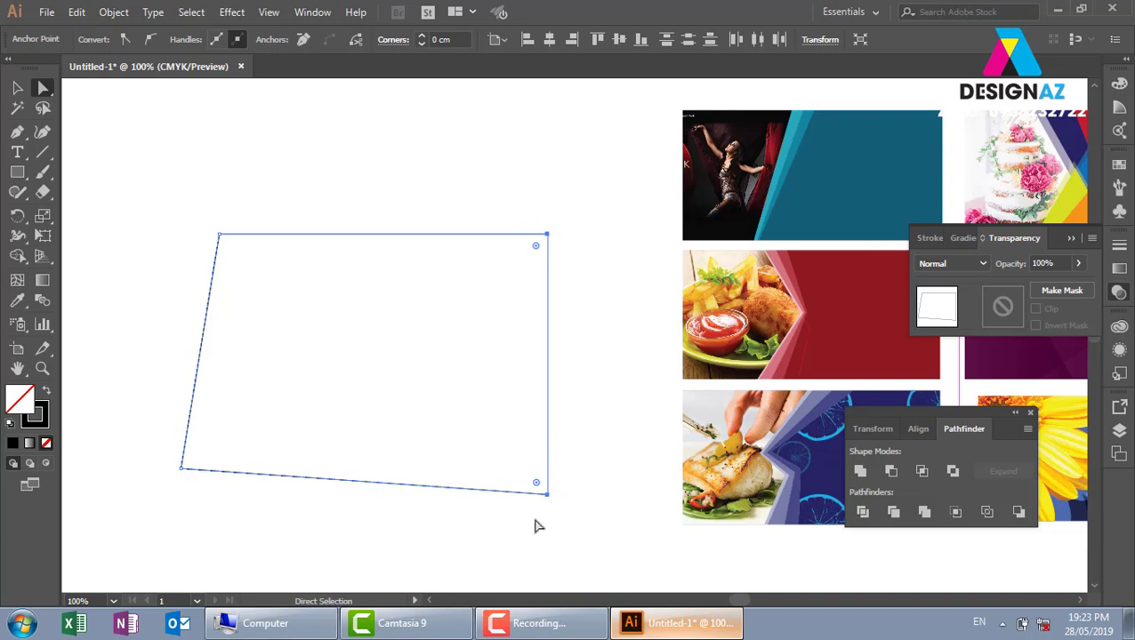
- Select the shape's two left corner points and bring up the Average options for them
left_click(258, 205)
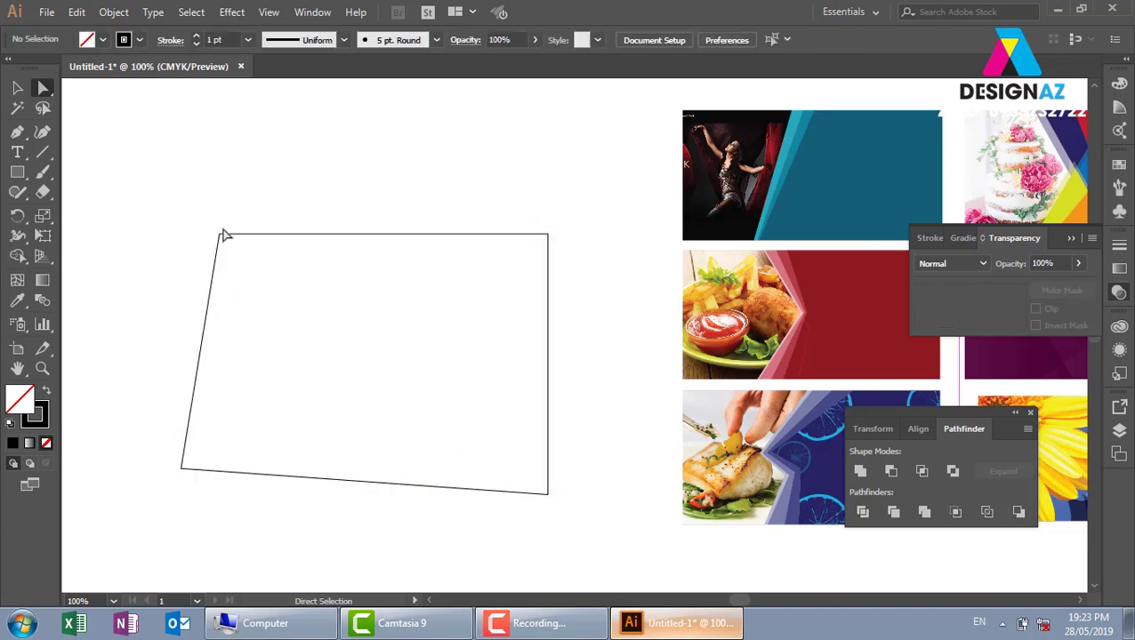
left_click_drag(104, 185, 289, 547)
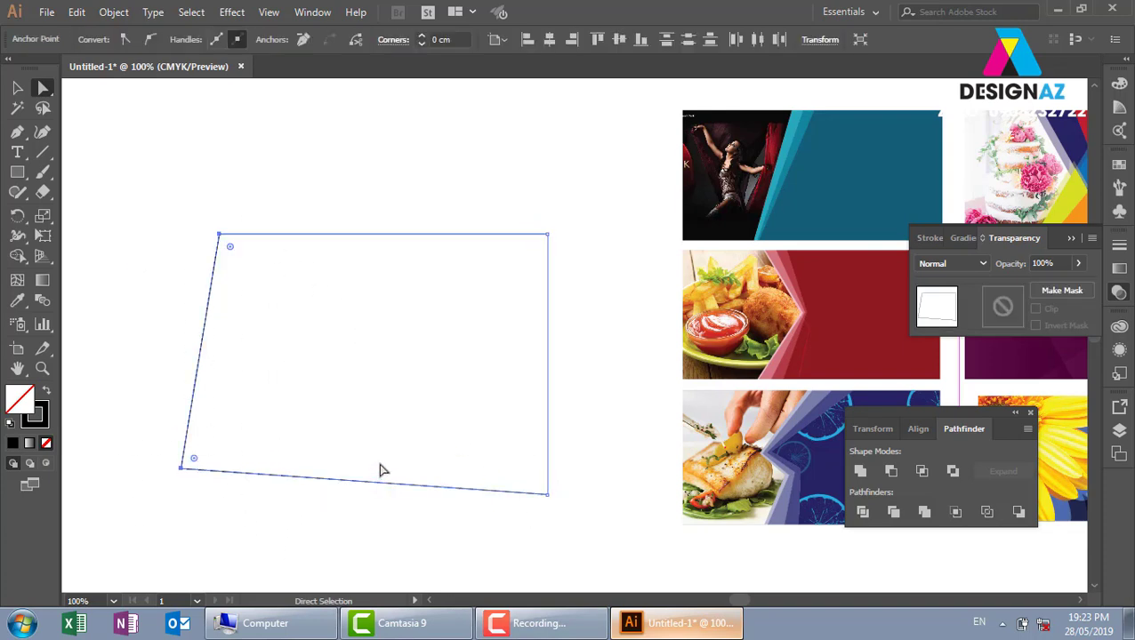
key("ctrl+alt+j")
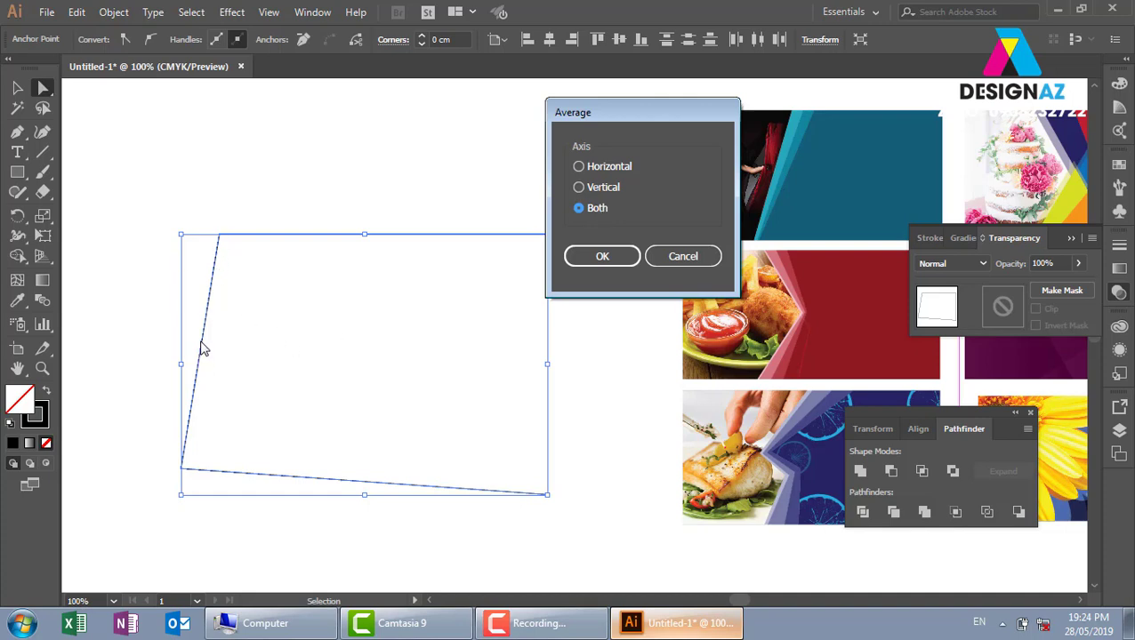
- Average the two left corners on Both axes so they collapse into a single triangle tip
left_click(611, 260)
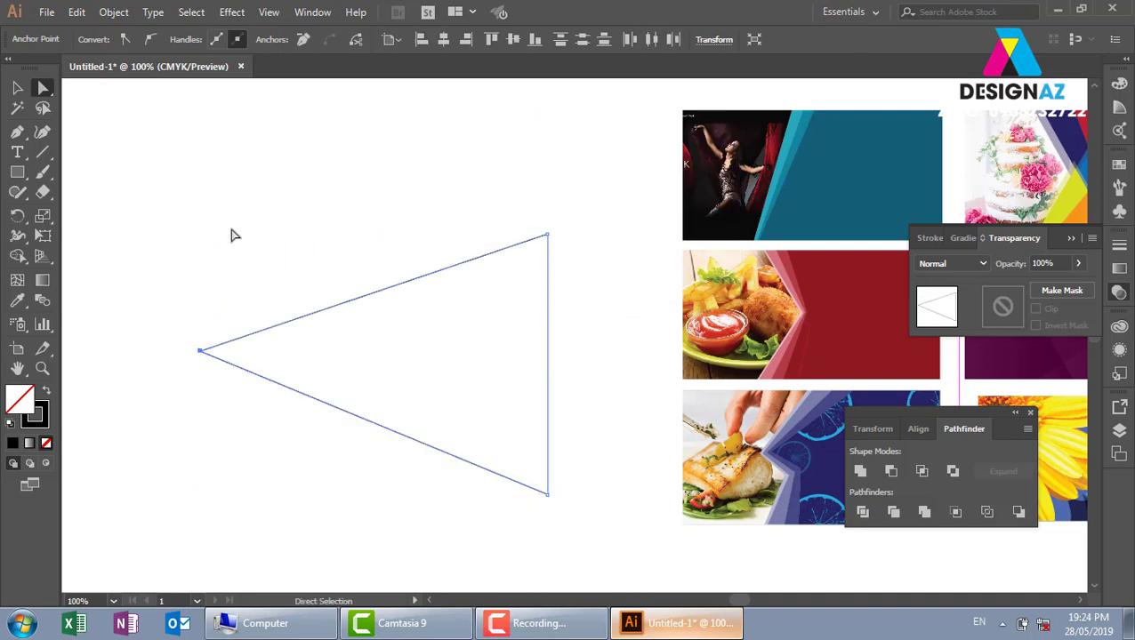
left_click(17, 87)
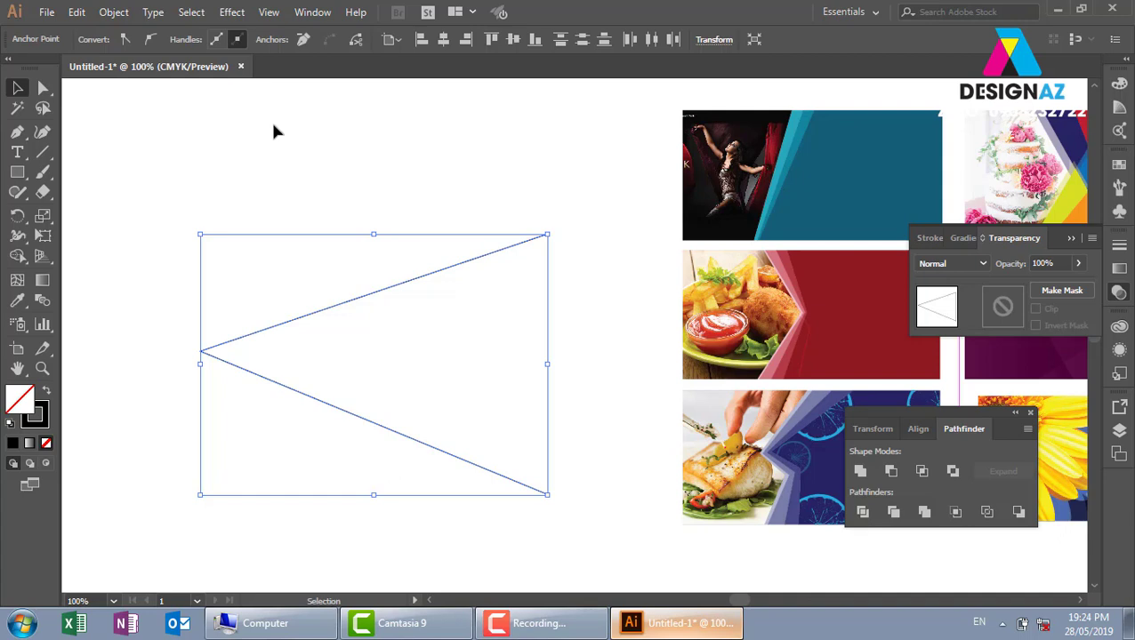
- Draw a small square near the top left and fill it with orange
left_click(17, 171)
left_click_drag(236, 116, 297, 175)
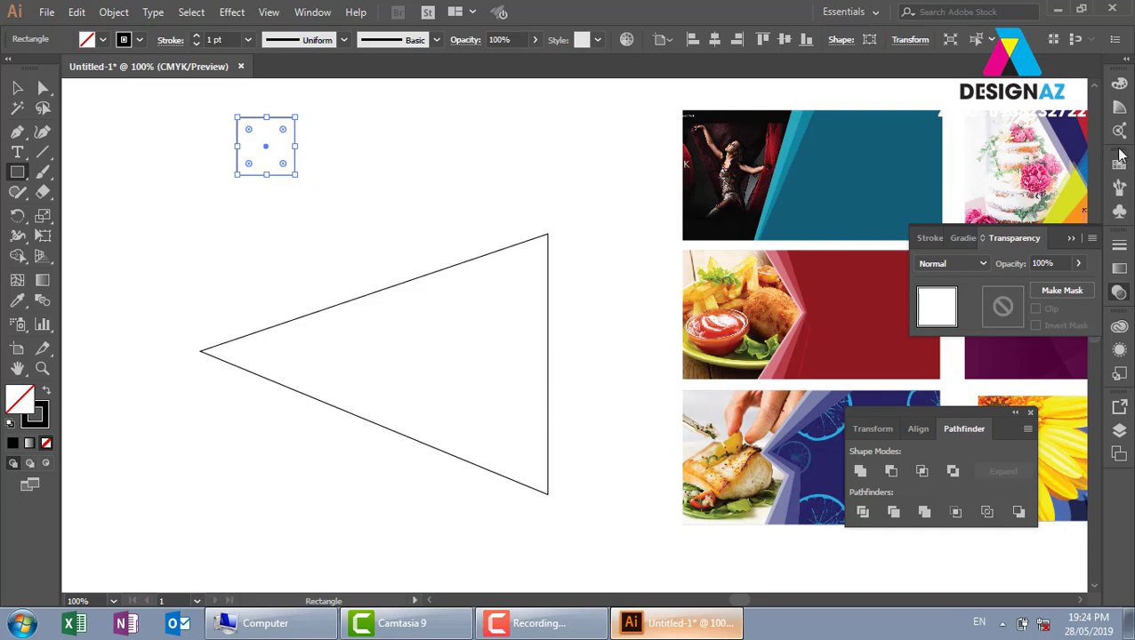
left_click(1119, 160)
left_click(1063, 208)
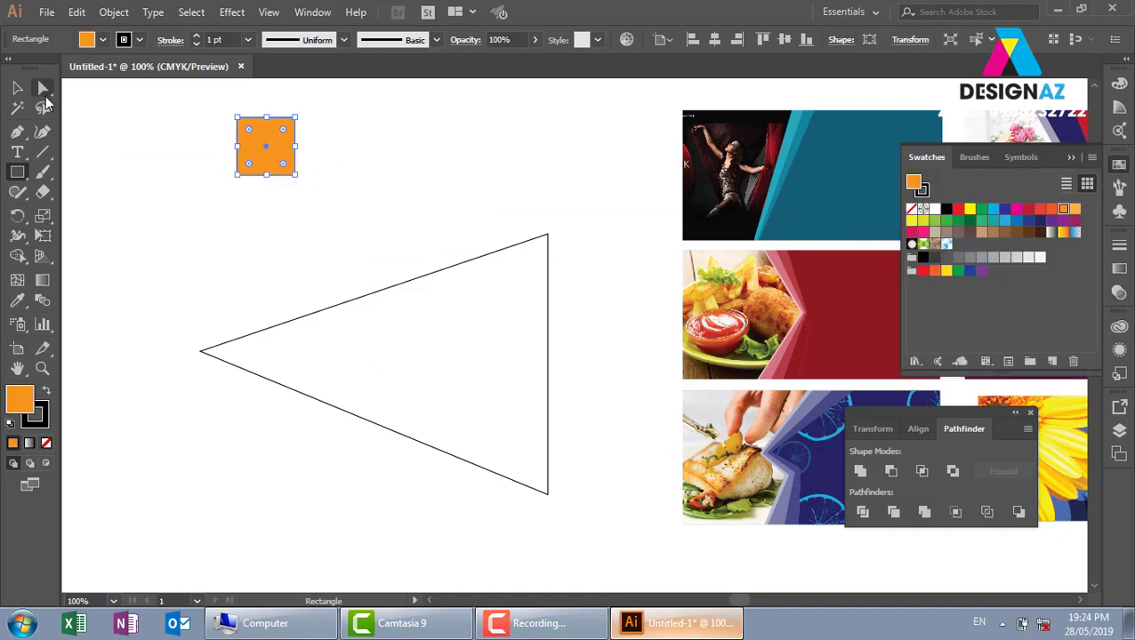
- Average the orange square's right corners into one point, making it a triangle
left_click(43, 88)
left_click_drag(274, 94, 336, 205)
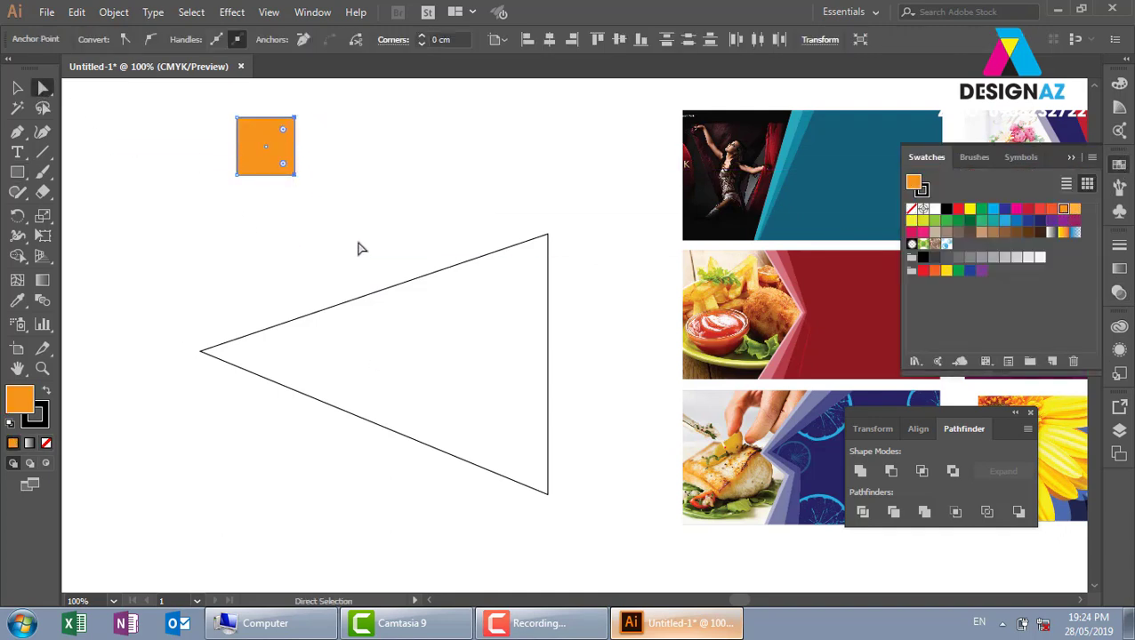
key("ctrl")
key("ctrl+alt+j")
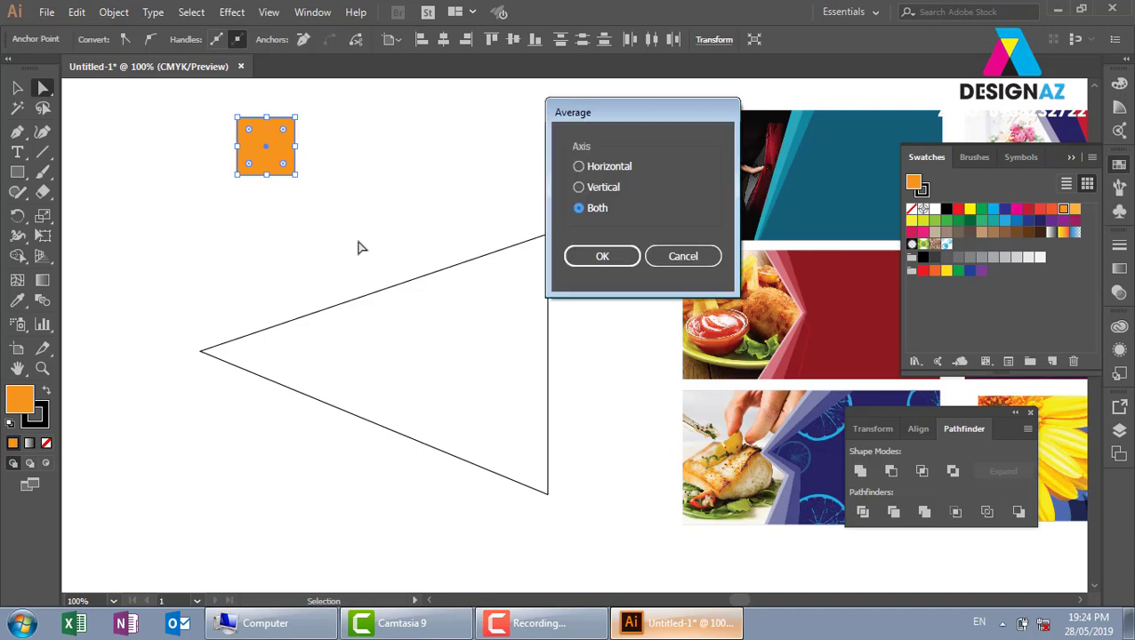
key("Return")
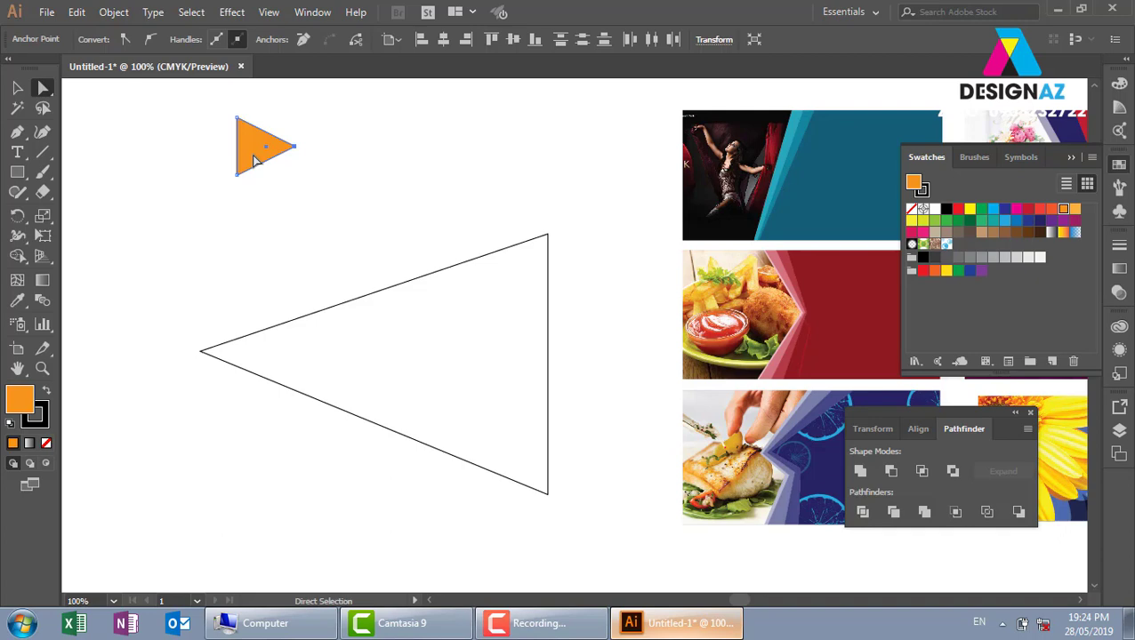
- Select both triangles and delete them
key("v")
left_click_drag(160, 120, 555, 425)
key("Delete")
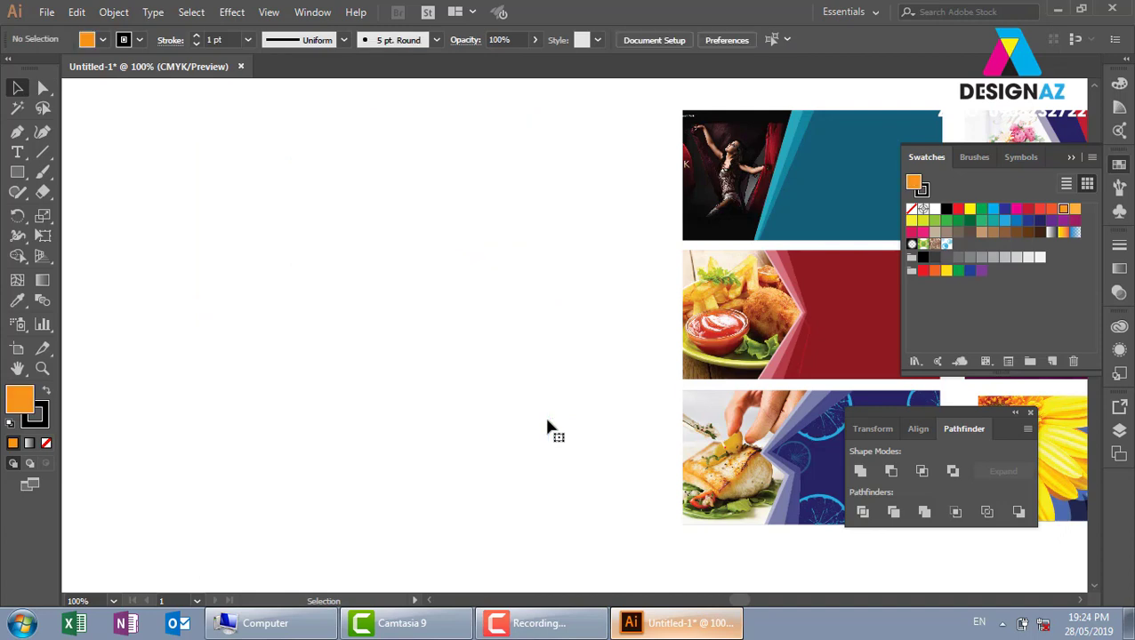
- Draw a horizontal straight line and a small spiral just to its left
left_click(42, 152)
left_click_drag(313, 264, 598, 265)
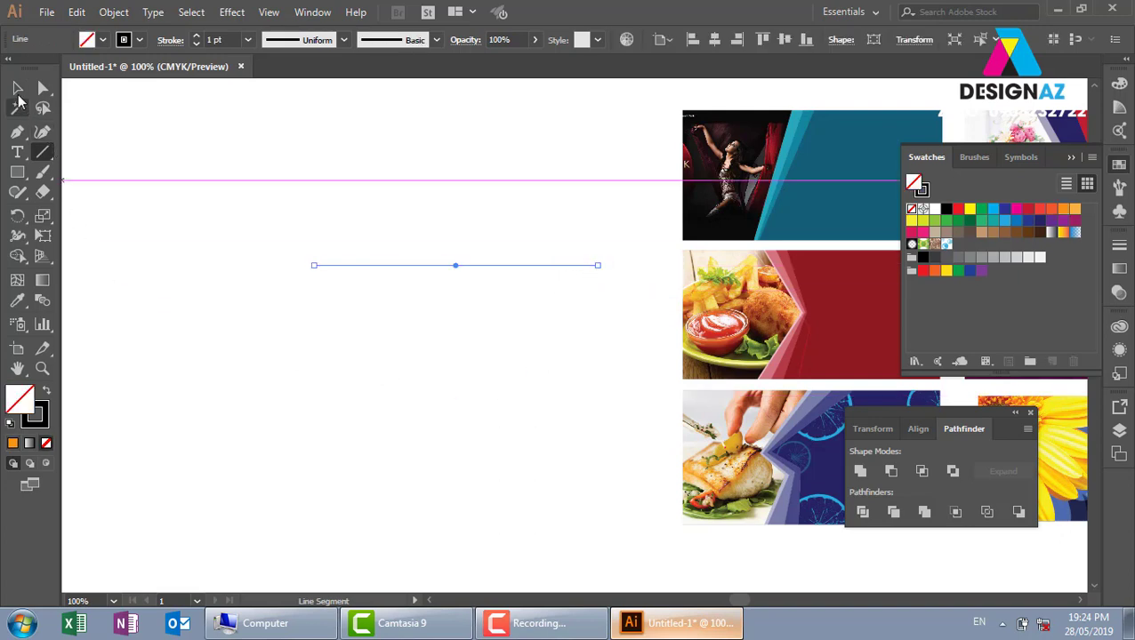
key("v")
left_click(483, 323)
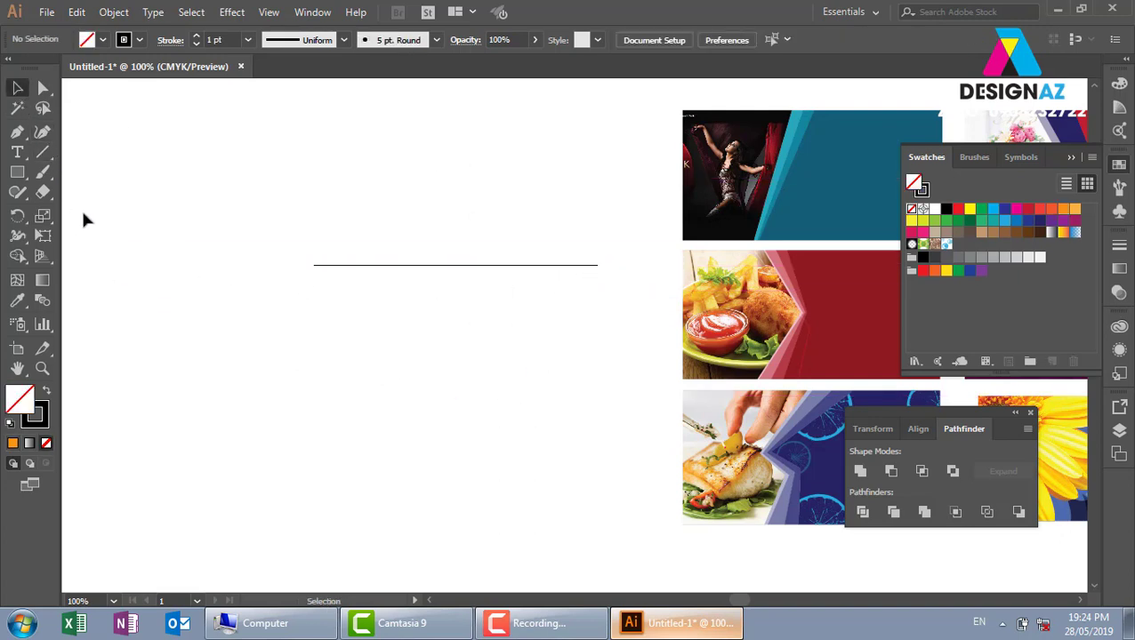
left_click_drag(49, 154, 94, 192)
mouse_move(241, 229)
left_mouse_down()
mouse_move(284, 252)
mouse_move(251, 265)
left_mouse_up()
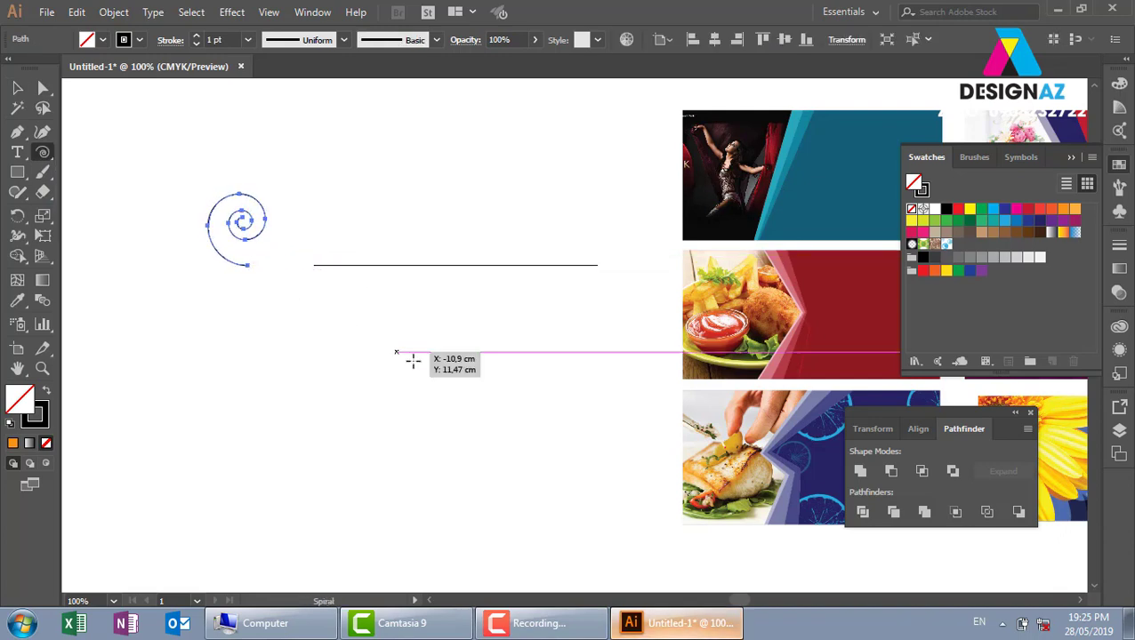
left_click(17, 88)
left_click(298, 368)
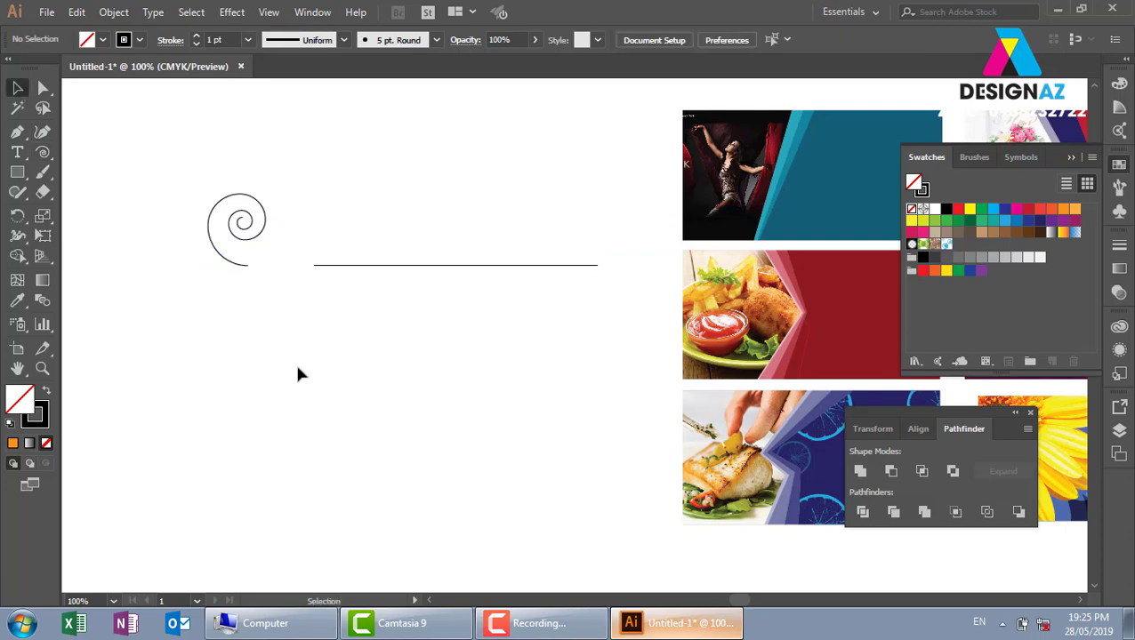
left_click(377, 265)
left_click(238, 264)
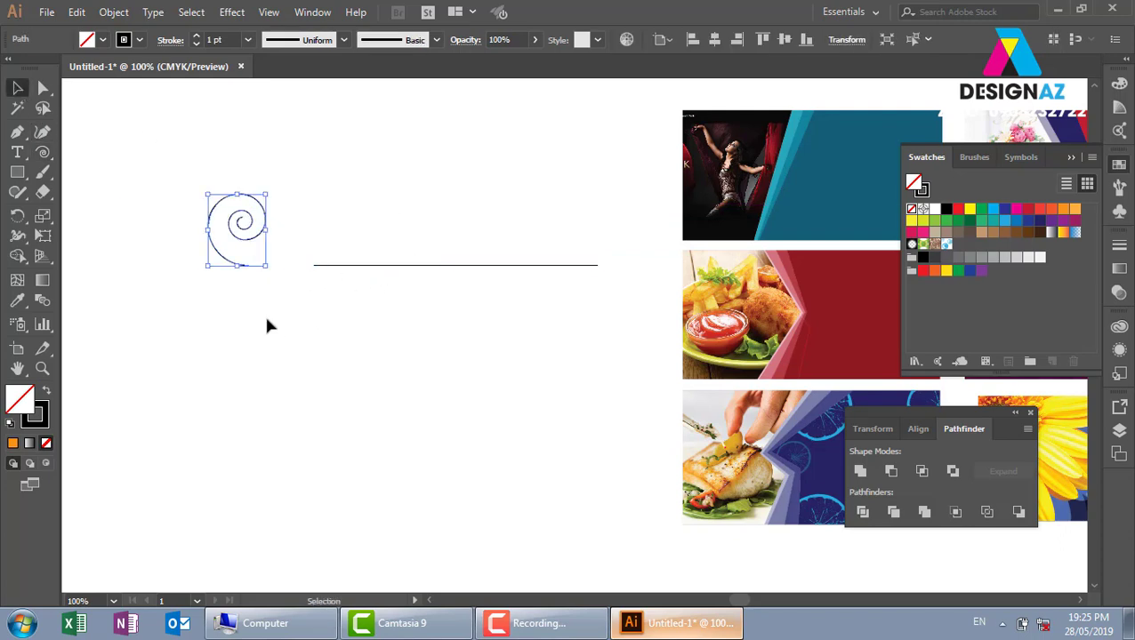
left_click(274, 322)
- Zoom in and join the spiral's open end to the line's left end
key("z")
left_click_drag(157, 170, 472, 352)
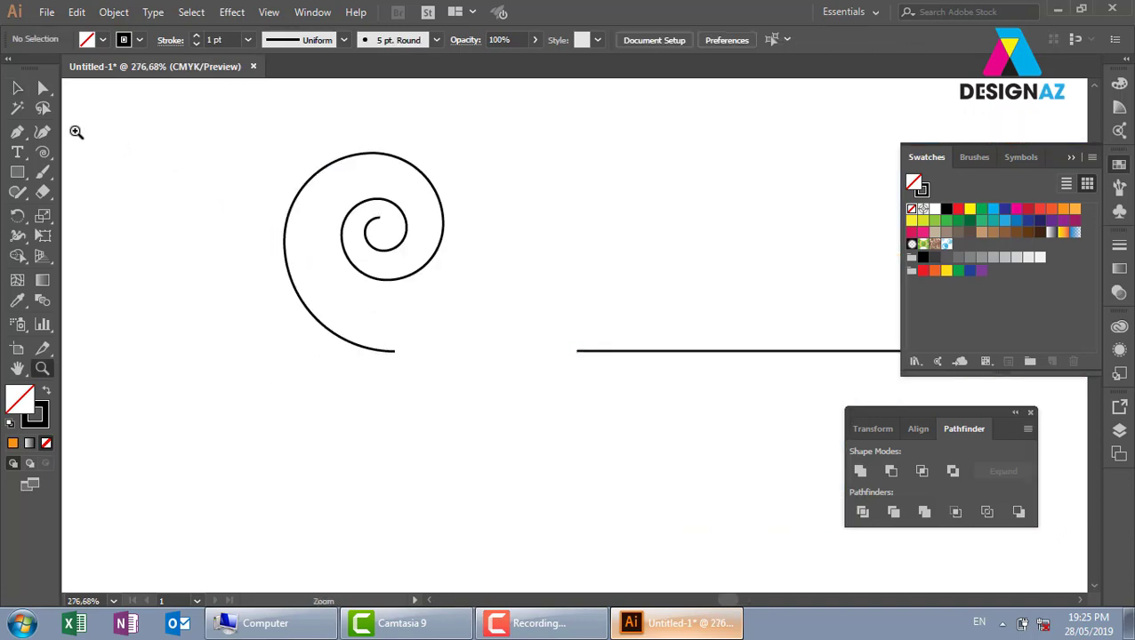
left_click(42, 90)
left_click_drag(387, 373, 589, 338)
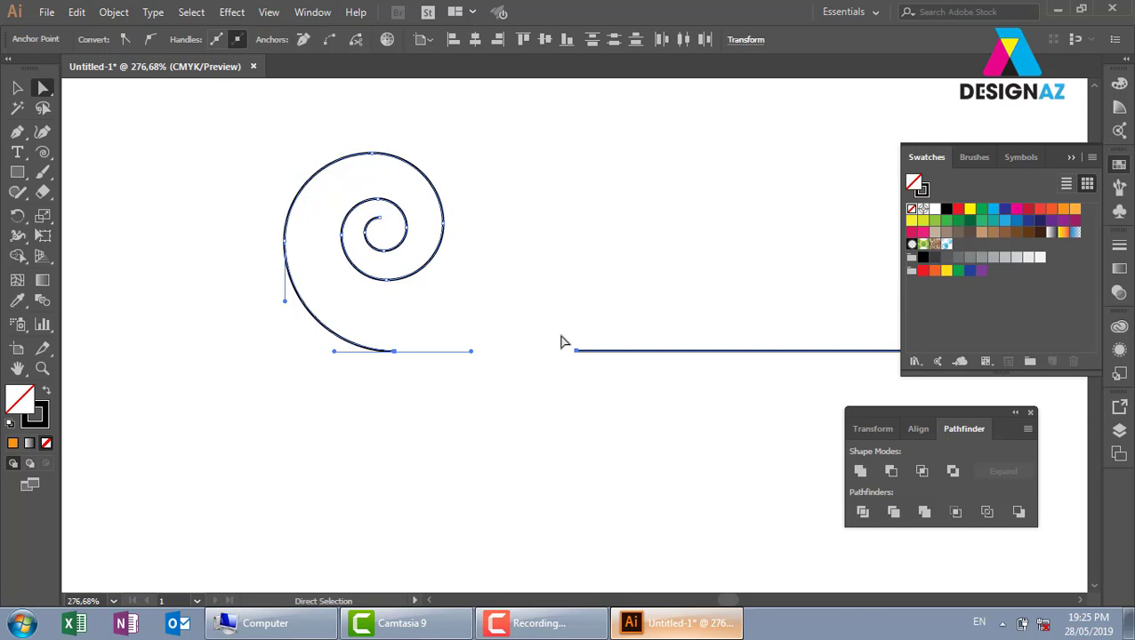
key("ctrl")
key("ctrl")
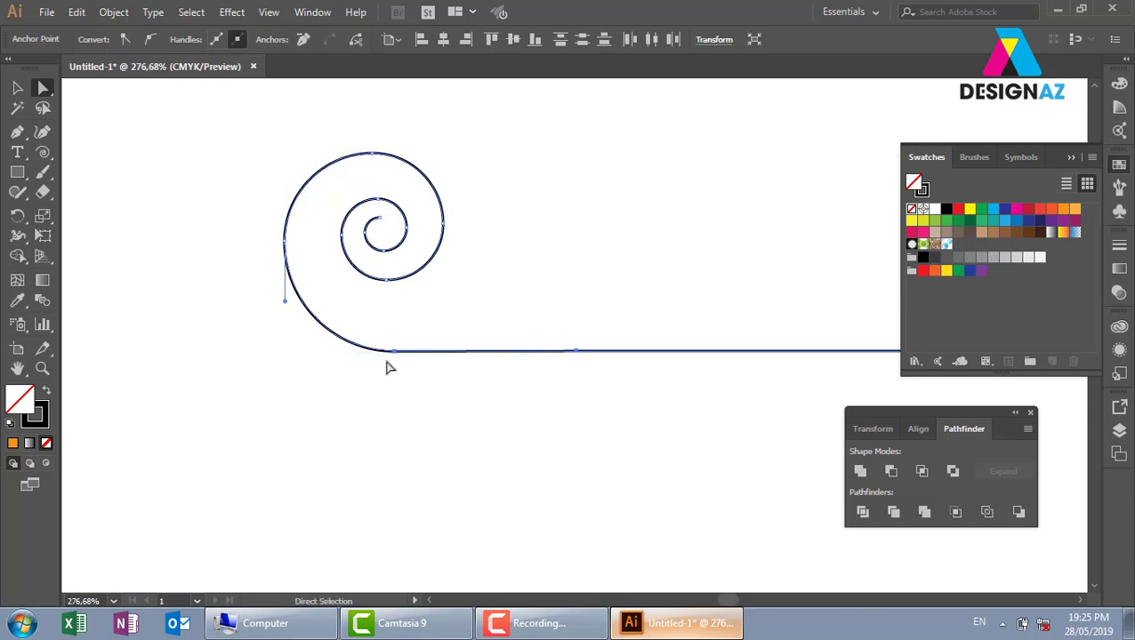
- Clear the selection and return the view to 100% zoom
left_click(20, 88)
left_click(578, 307)
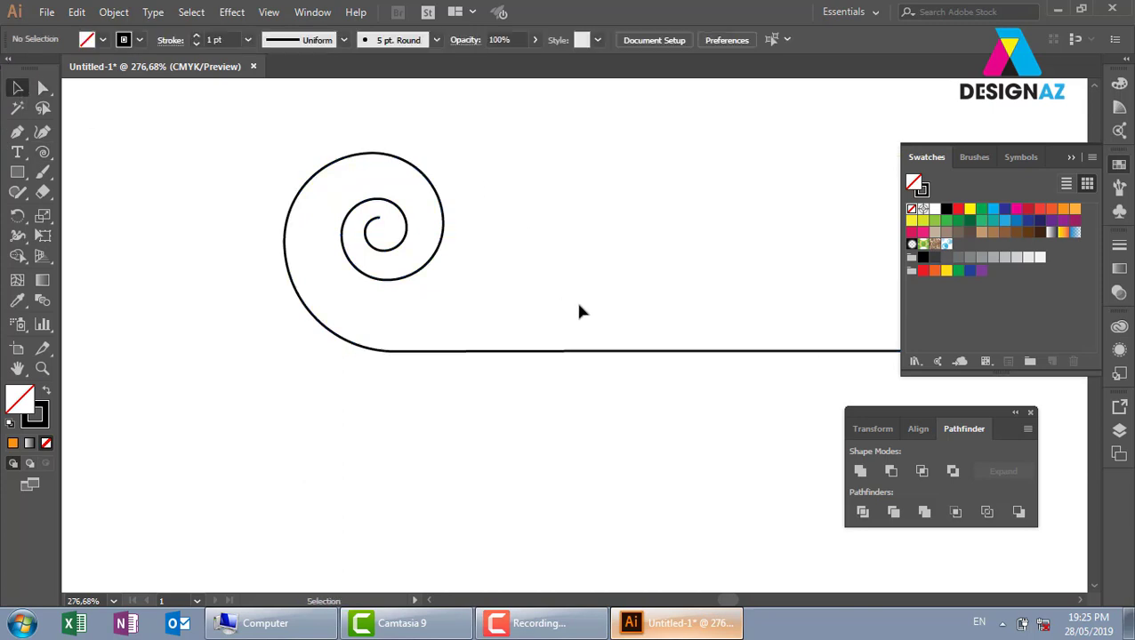
key("ctrl+1")
left_click_drag(689, 374, 511, 333)
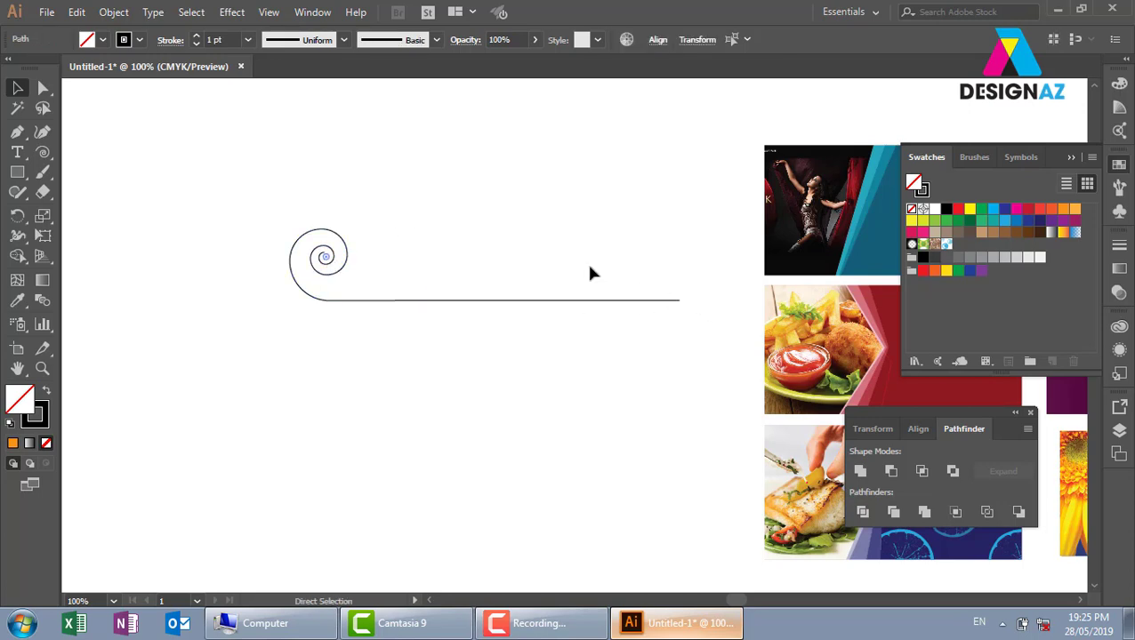
- Zoom out to 50% and move the spiral and line left and down
key("ctrl+a")
left_click(476, 164)
scroll(441, 182, "right", 3)
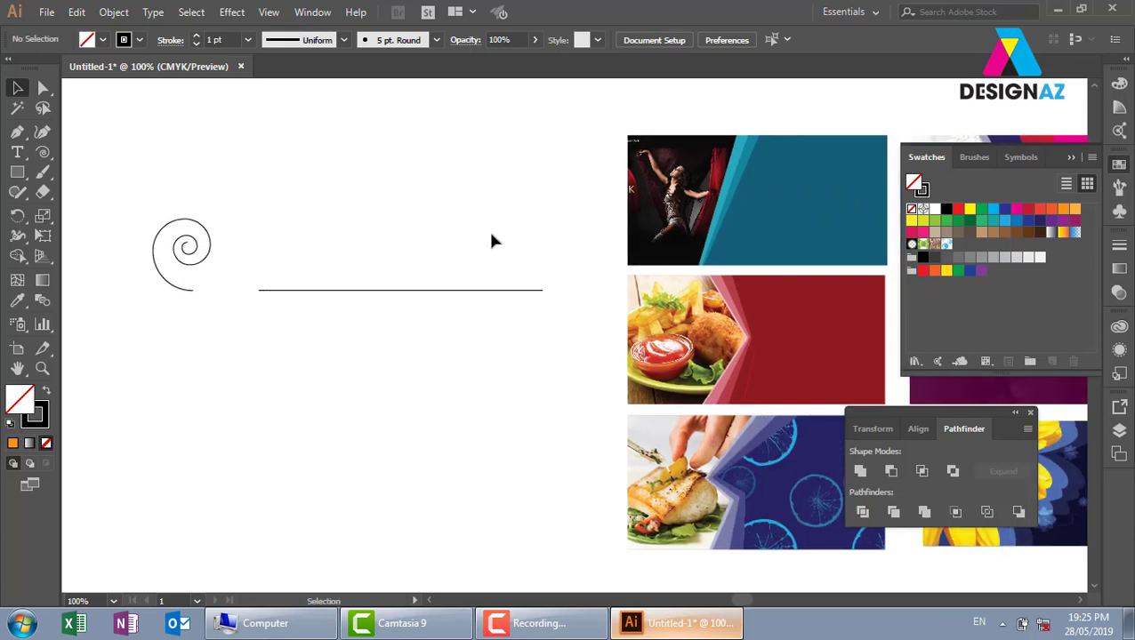
key("ctrl+minus")
key("ctrl+minus")
left_click_drag(285, 206, 511, 355)
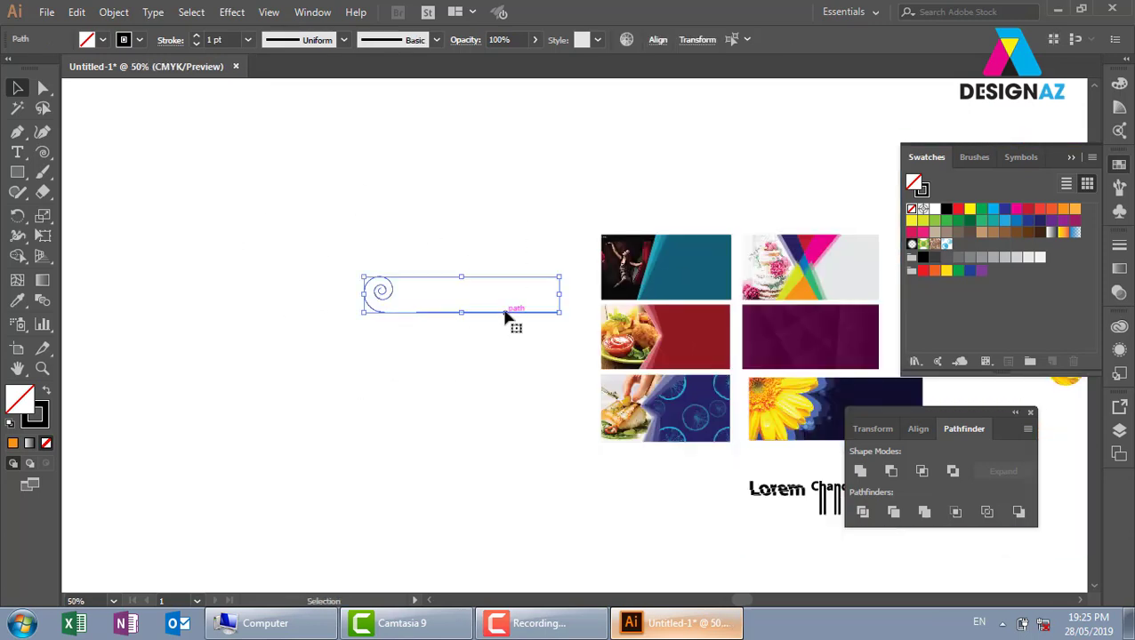
left_click_drag(504, 317, 365, 361)
left_click(357, 258)
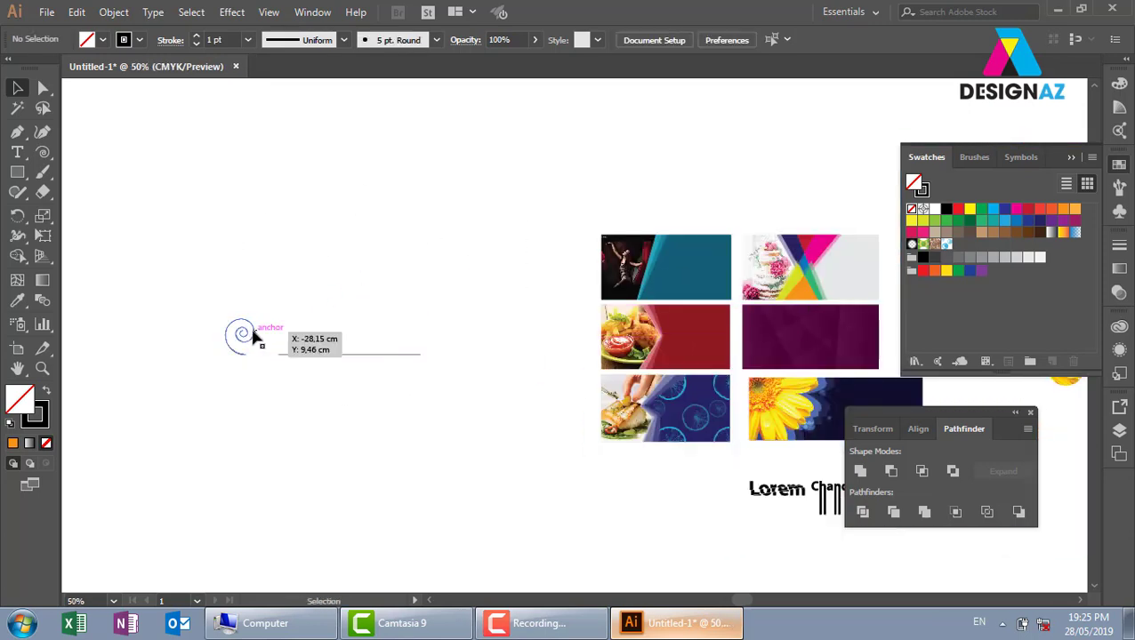
- Place a copy of the spiral at the line's right end and reflect it to face the other way
left_click_drag(253, 337, 483, 359)
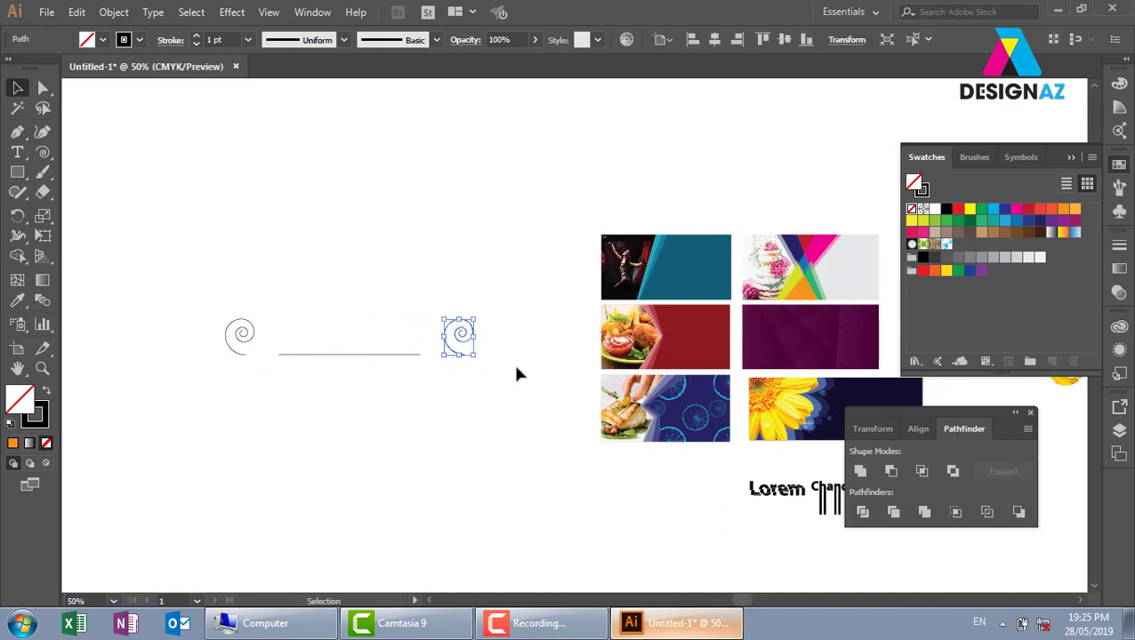
key("o")
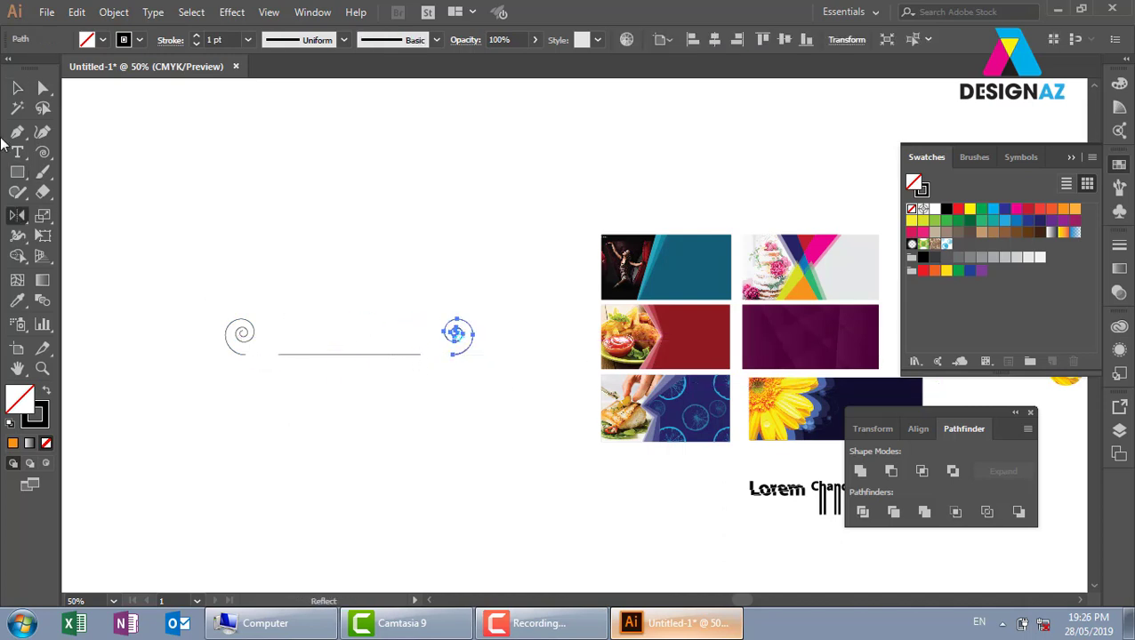
left_click(17, 87)
left_click(383, 196)
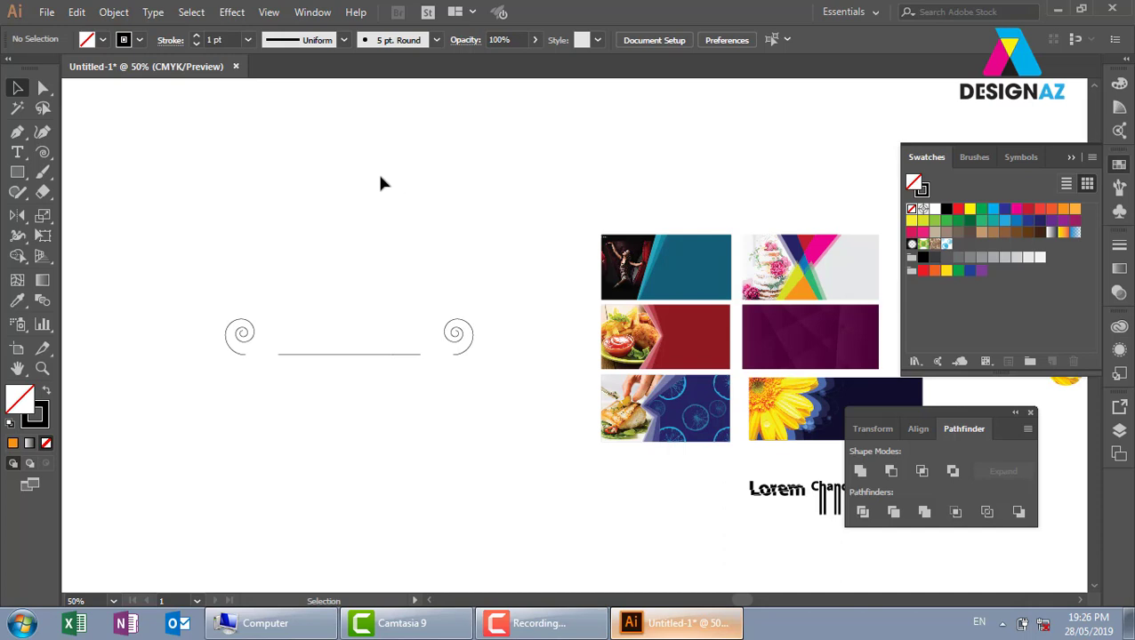
- Zoom in and join the line's right end to the mirrored spiral's end
key("z")
left_click_drag(172, 297, 666, 461)
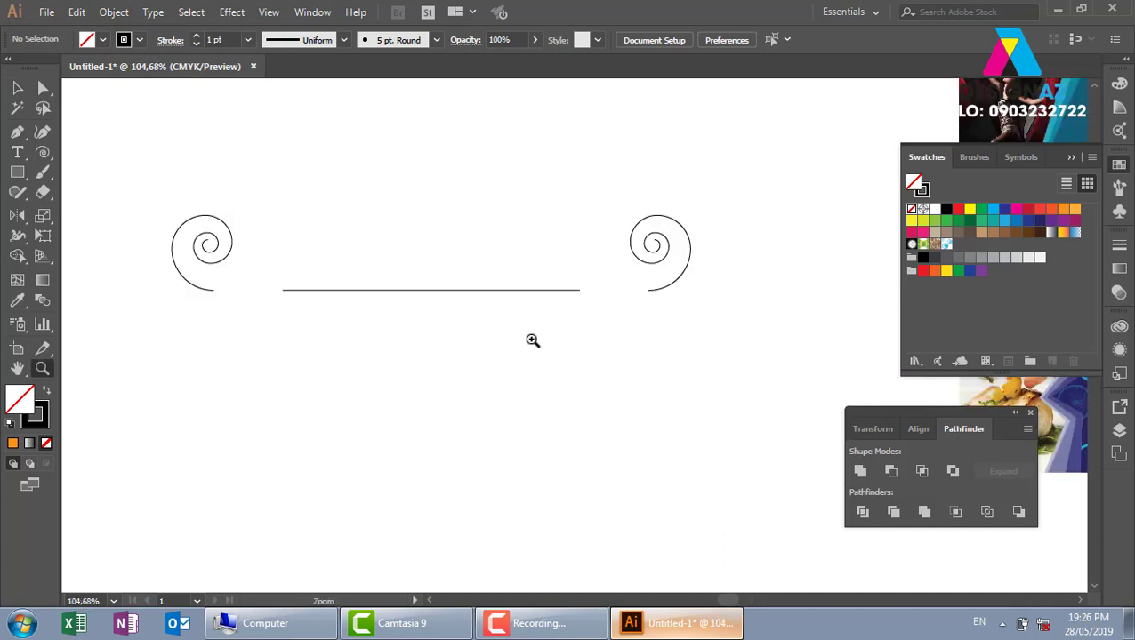
left_click(42, 87)
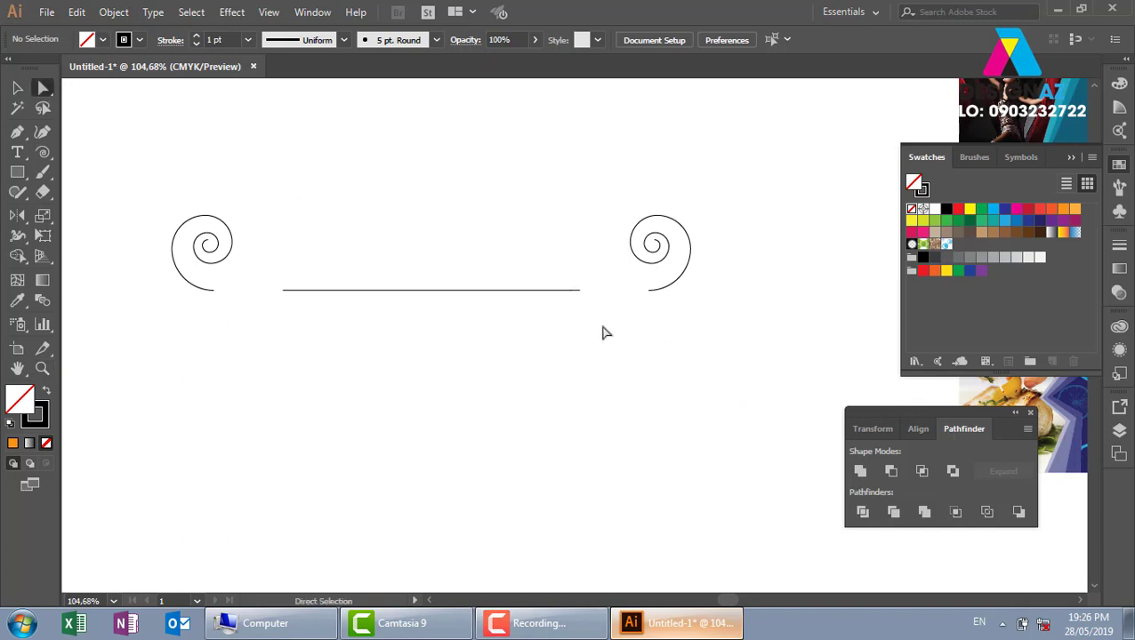
left_click_drag(576, 306, 650, 281)
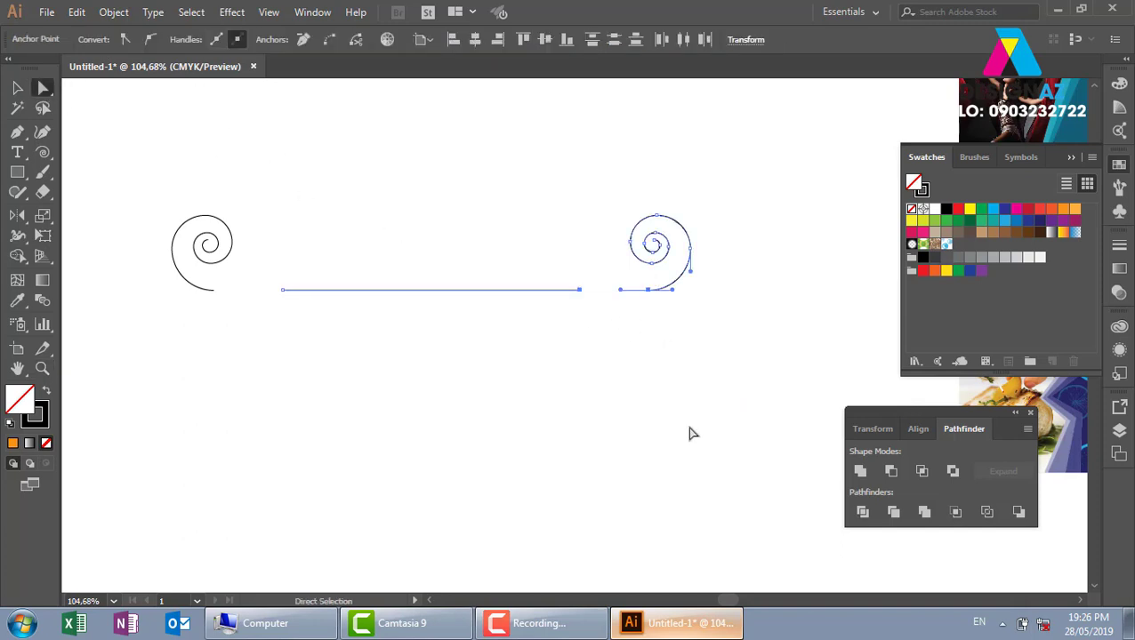
key("ctrl+j")
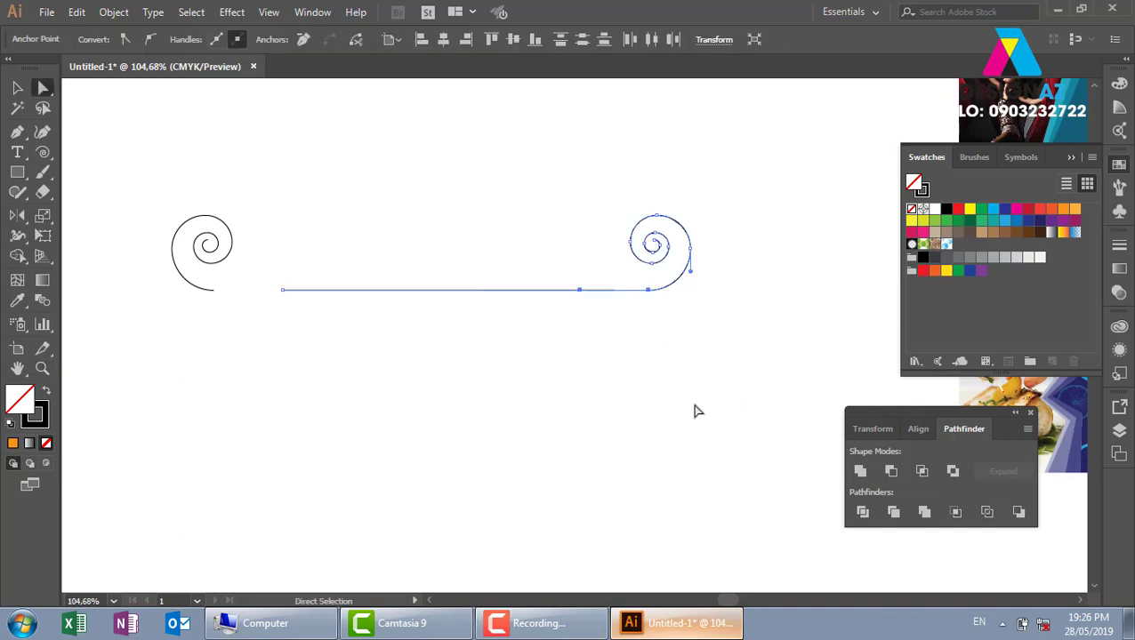
- Join the left spiral's end to the line, then select the combined scroll path
left_click(640, 392)
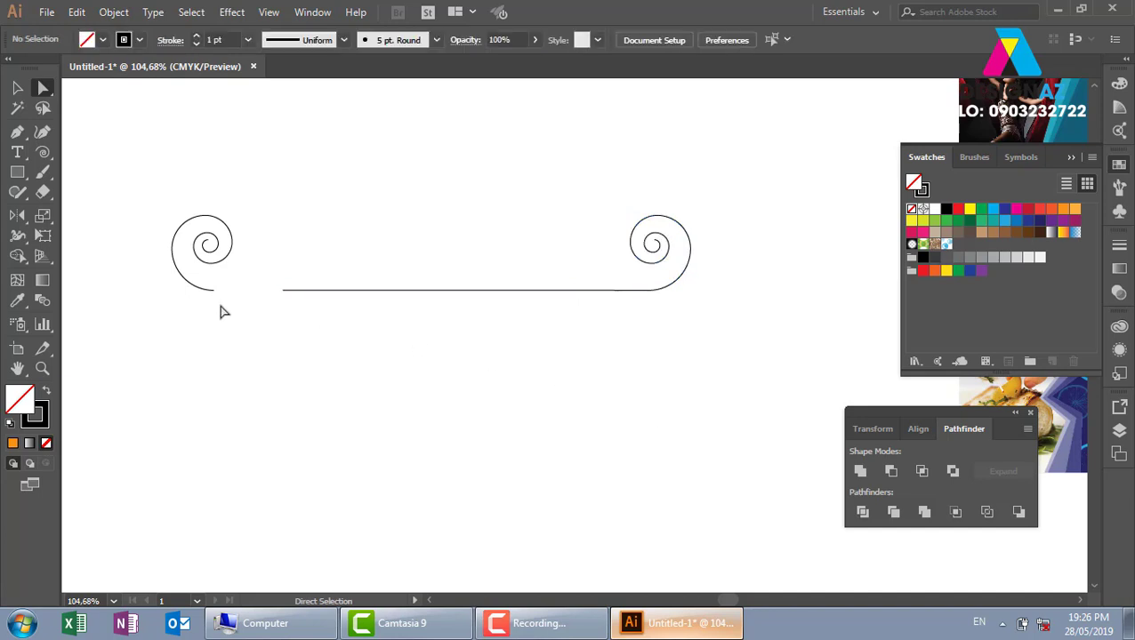
left_click_drag(209, 309, 294, 266)
key("ctrl+j")
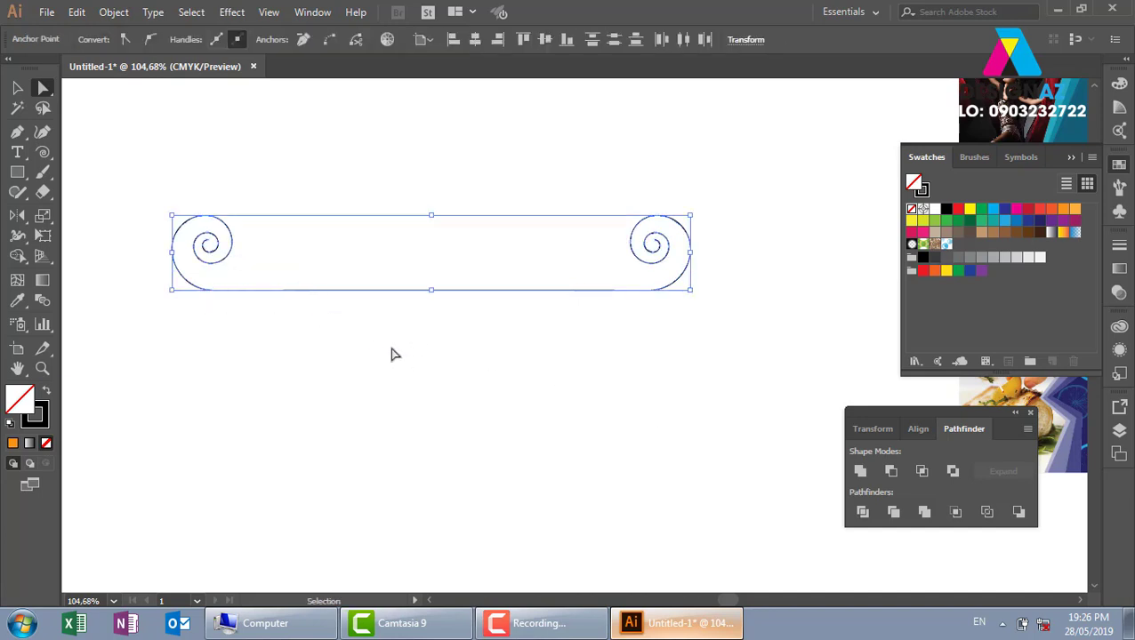
left_click(17, 87)
left_click(514, 243)
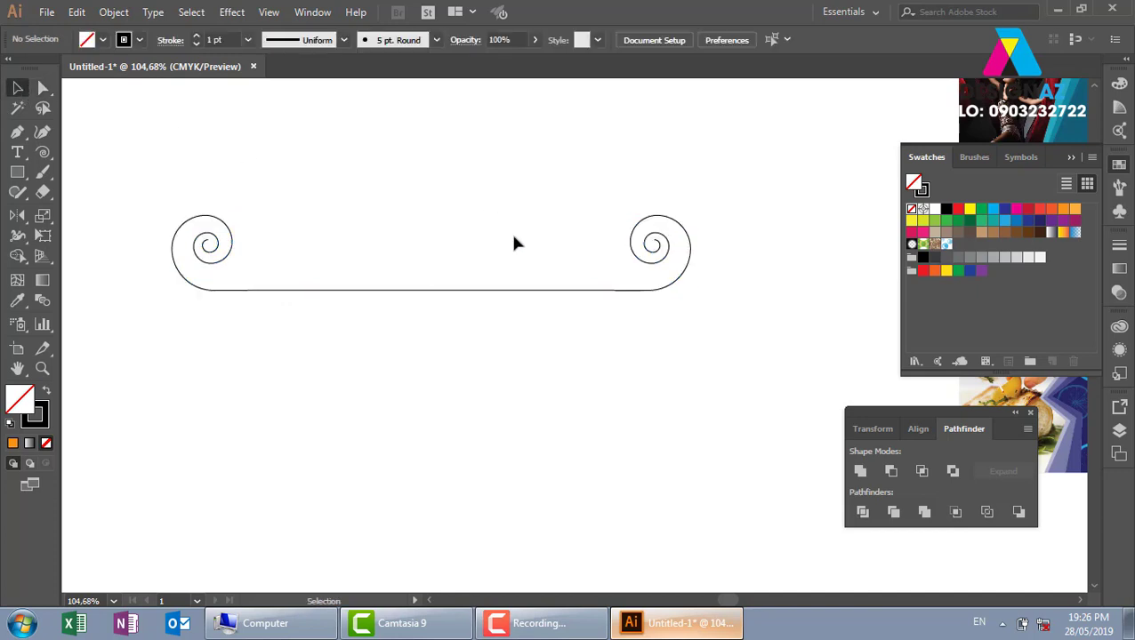
left_click(666, 291)
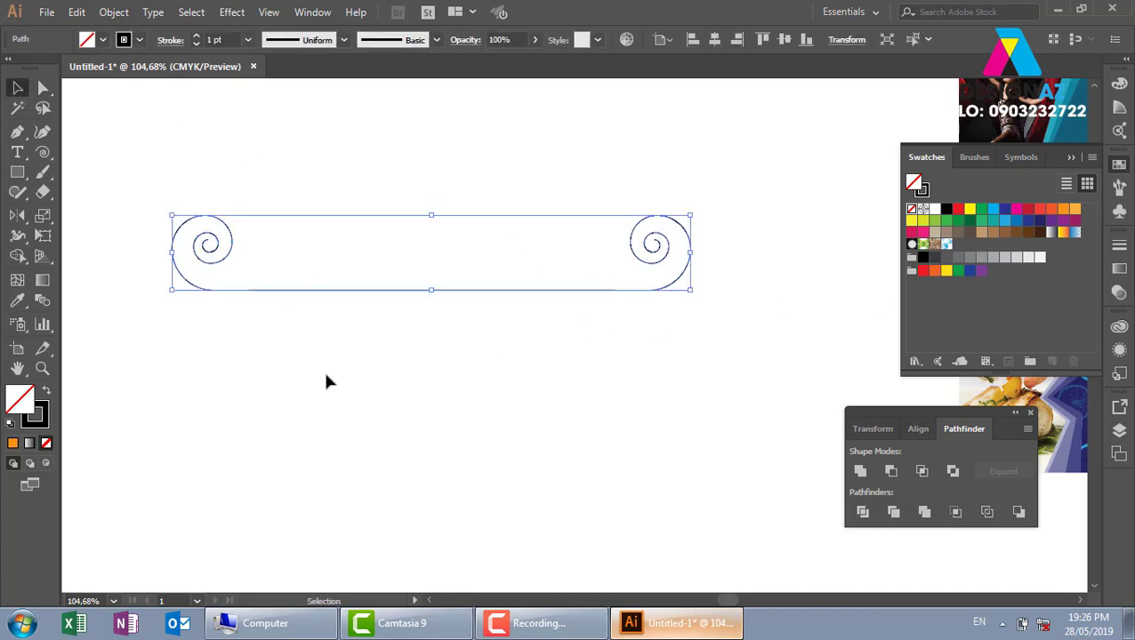
- Set the scroll path's stroke to light beige E5CDB5 (H 31°, S 21%, B 90%)
double_click(42, 417)
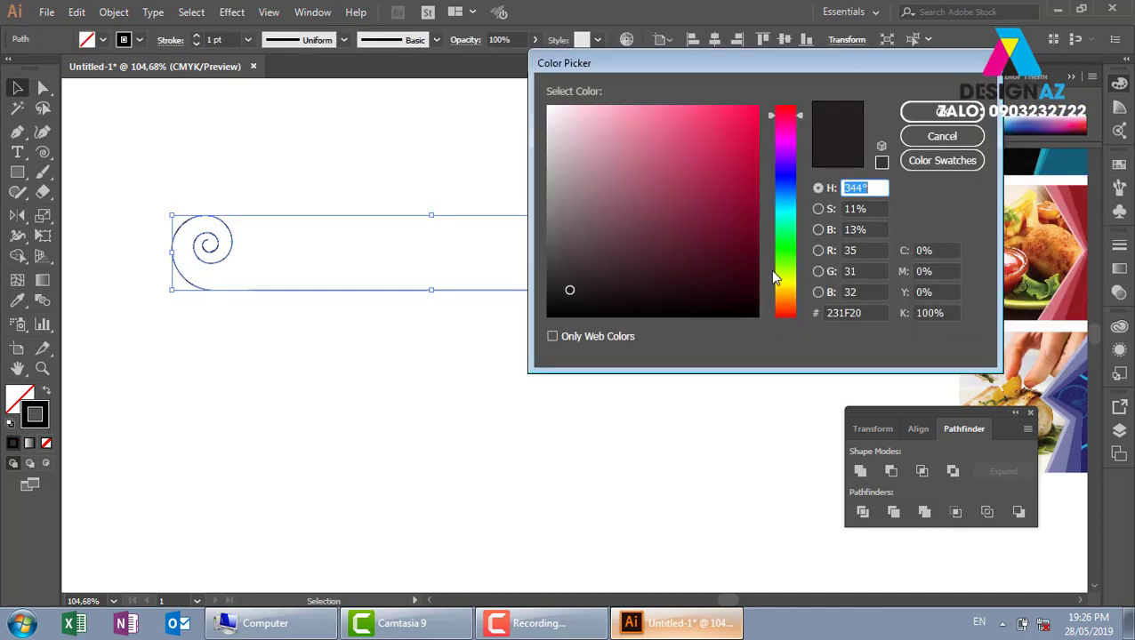
left_click(774, 300)
left_click_drag(576, 129, 591, 125)
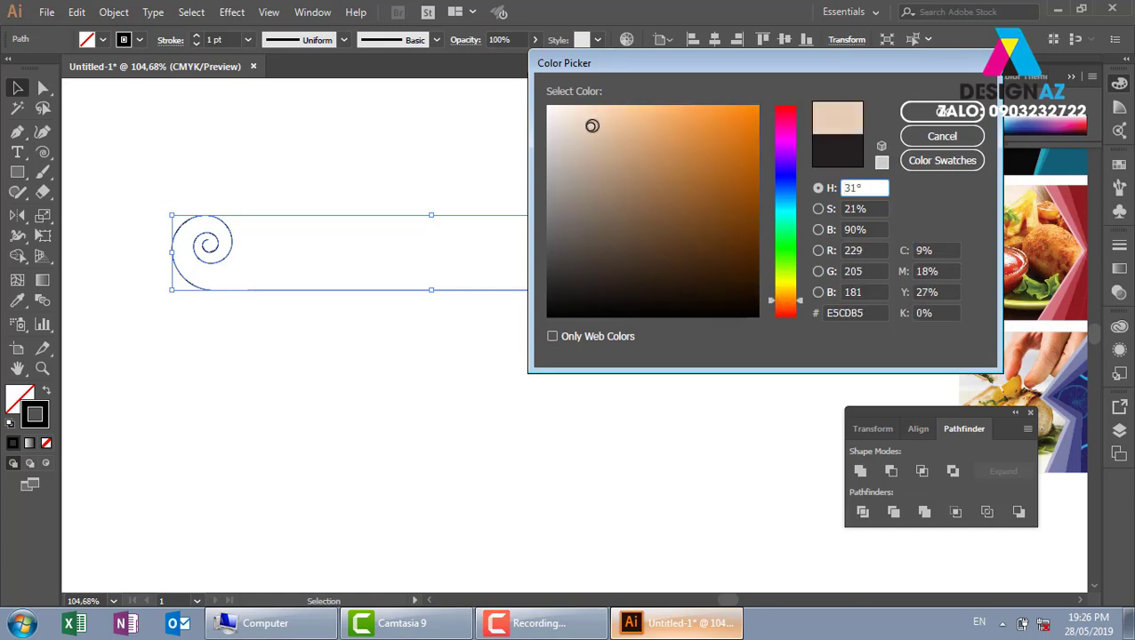
left_click(942, 111)
left_click(339, 161)
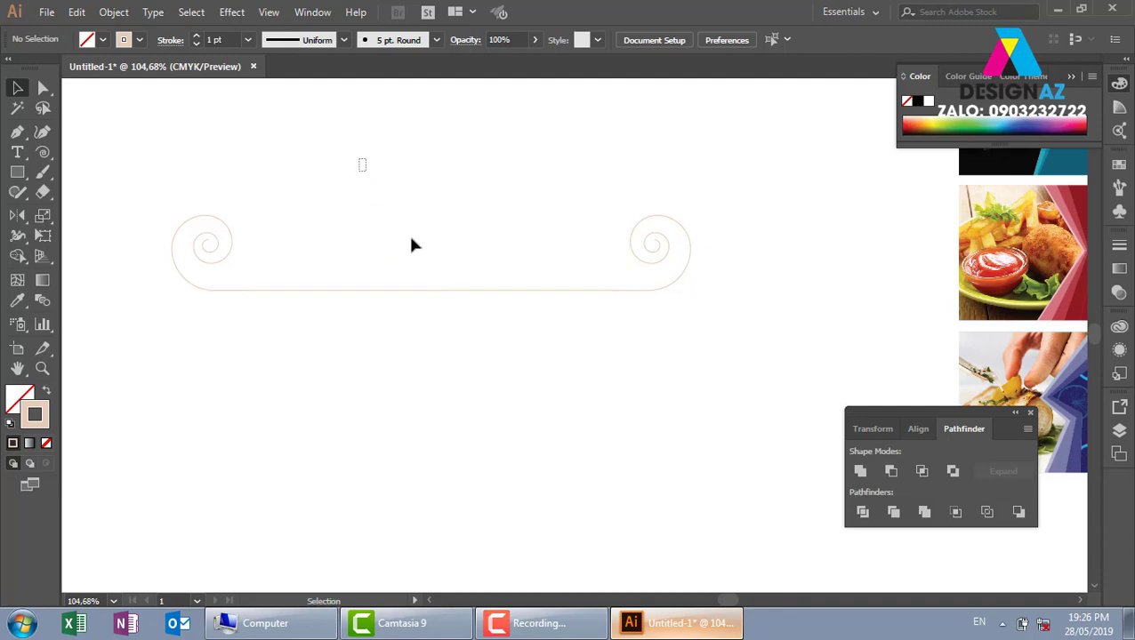
left_click_drag(359, 158, 552, 460)
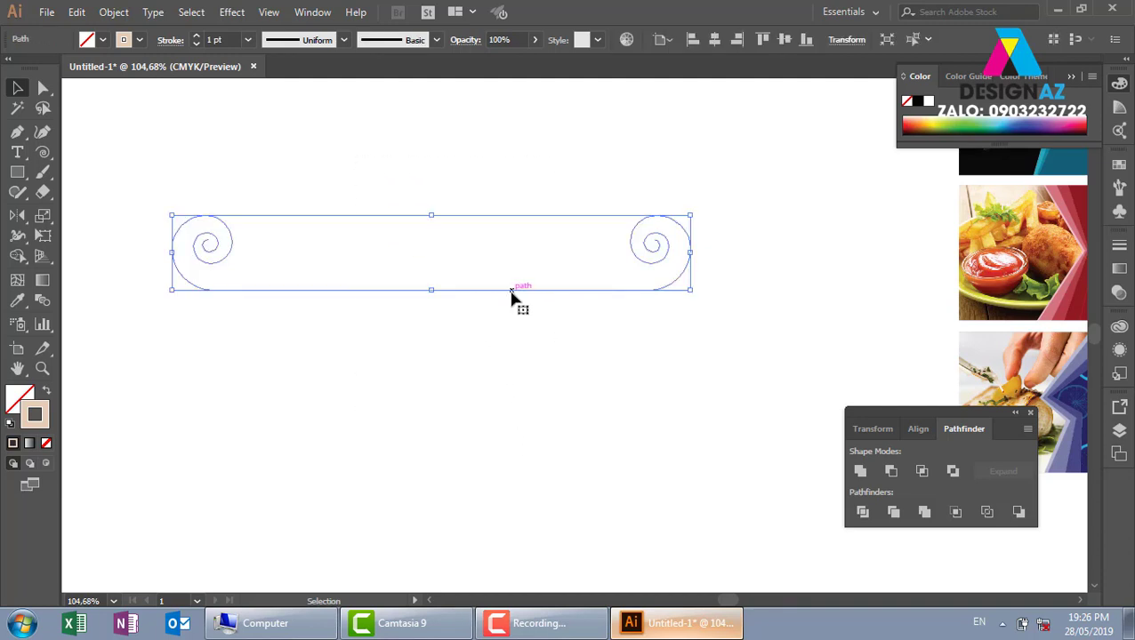
- Apply a 3D Extrude & Bevel with 888 pt depth, rotated so the scroll stands upright
left_click(238, 16)
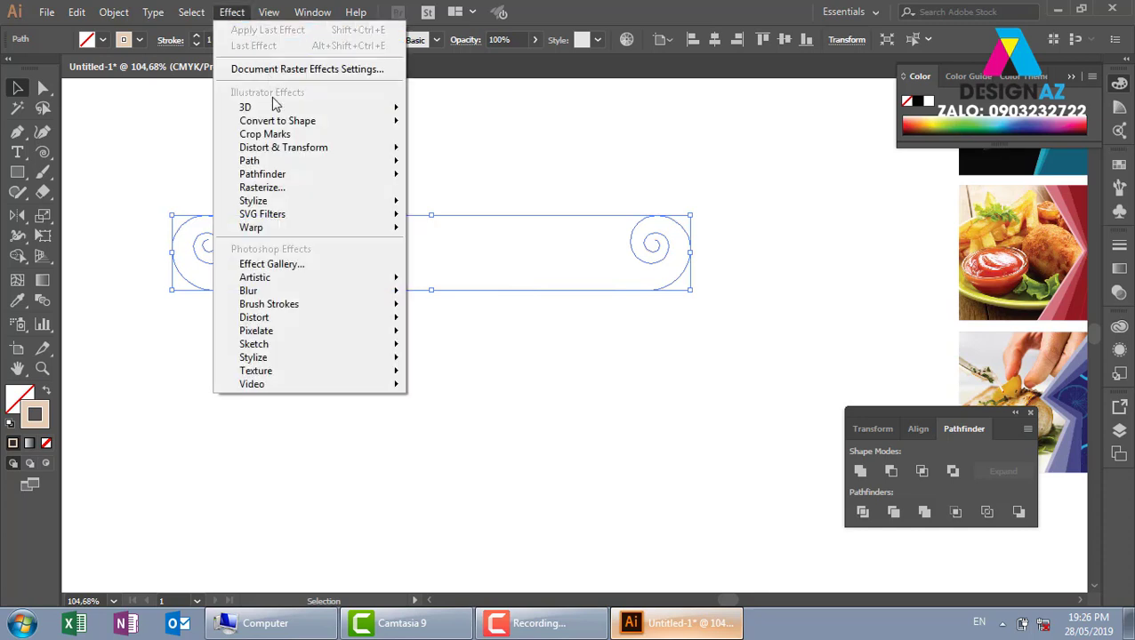
mouse_move(275, 109)
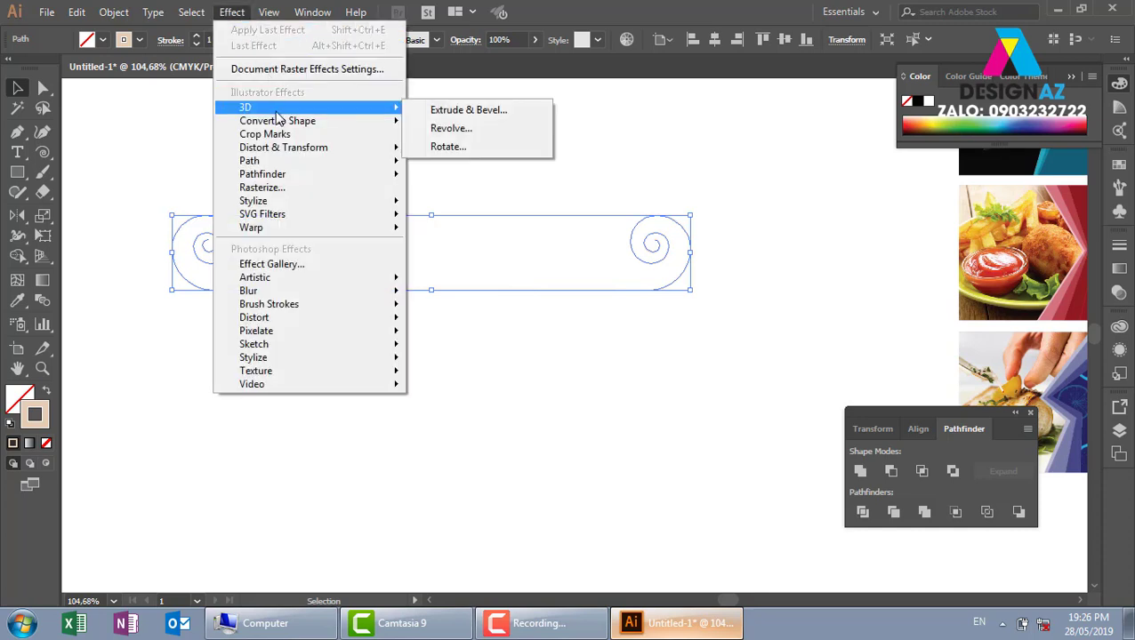
left_click(447, 111)
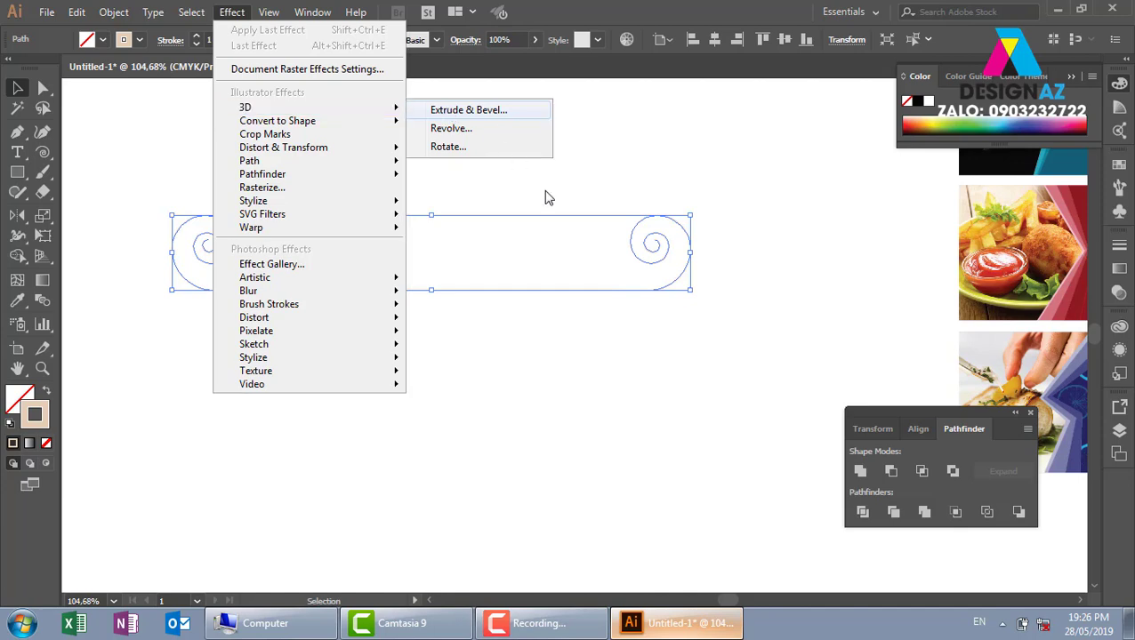
left_click(724, 349)
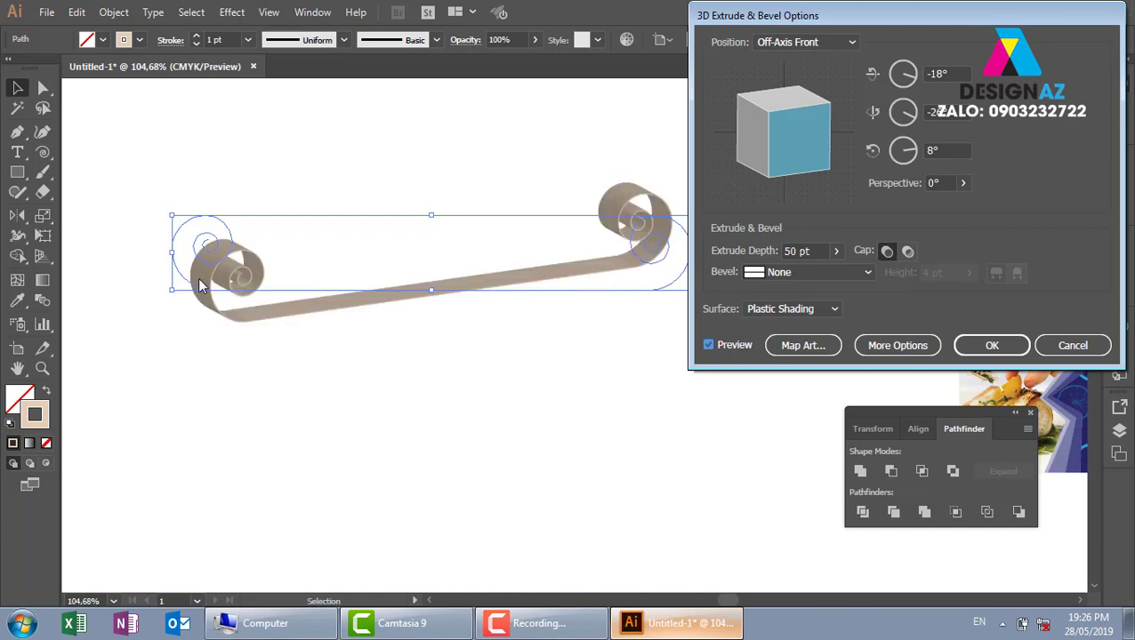
left_click(836, 251)
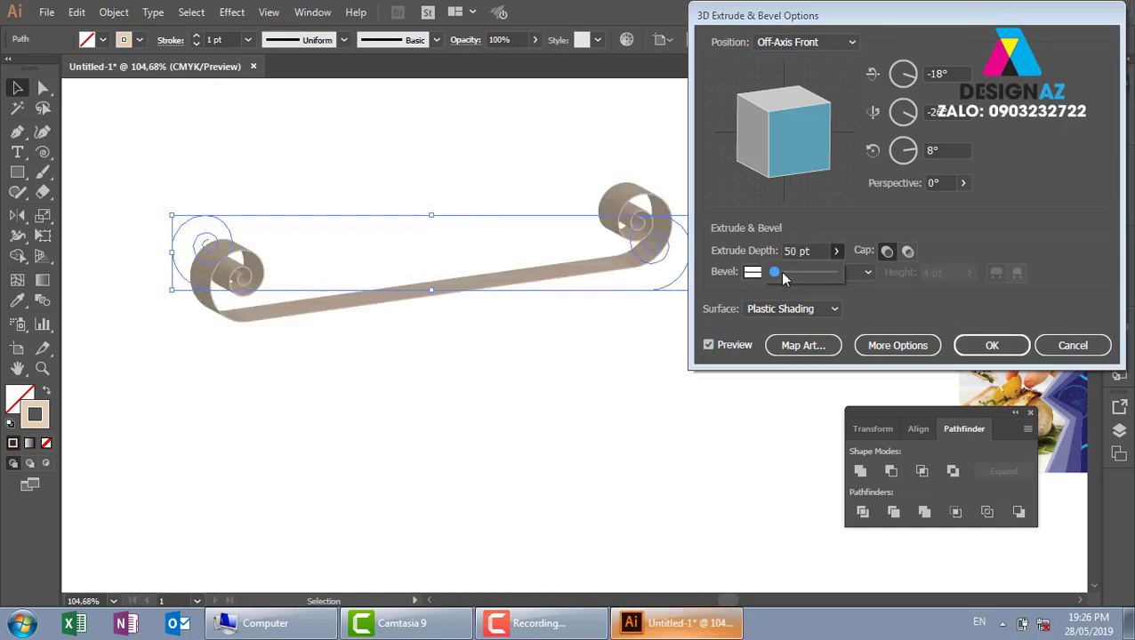
left_click_drag(783, 273, 801, 277)
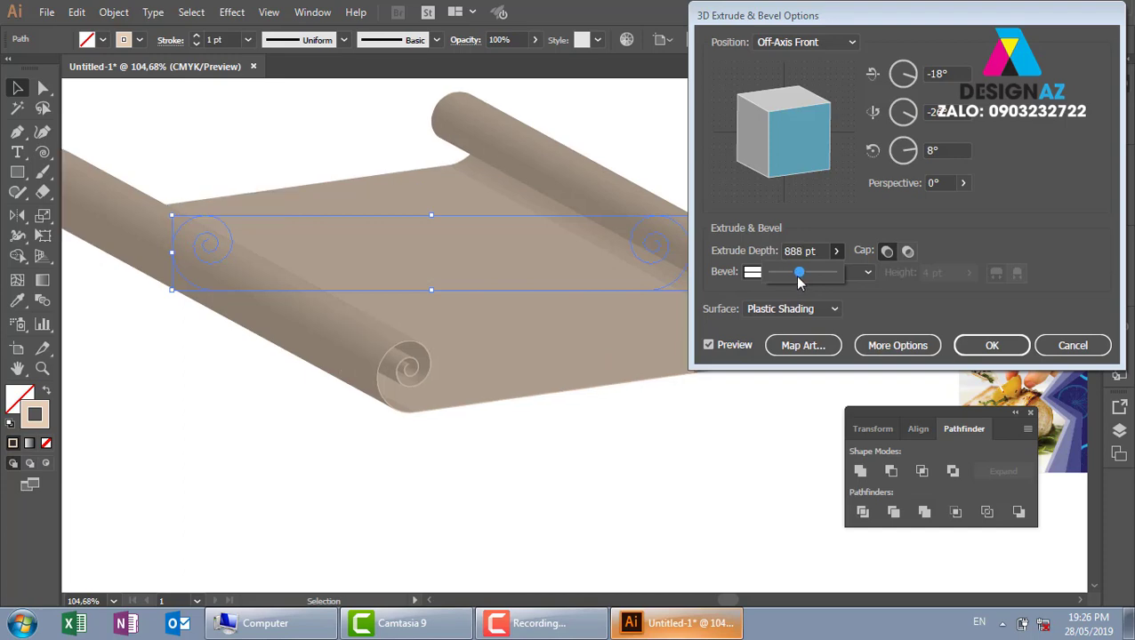
left_click(822, 164)
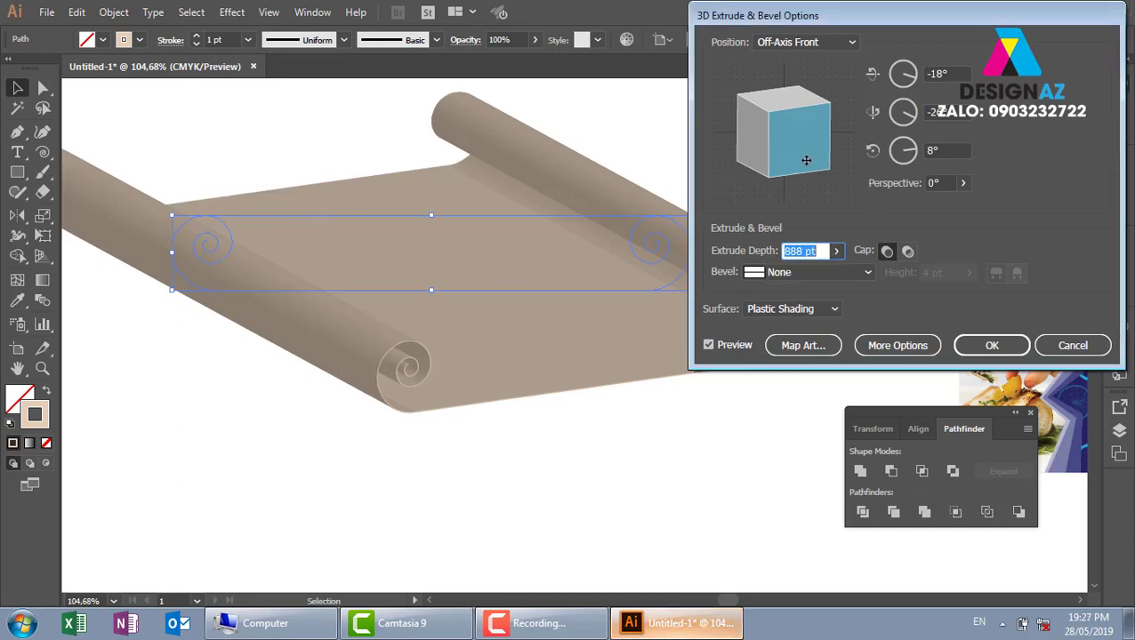
left_click_drag(806, 160, 808, 184)
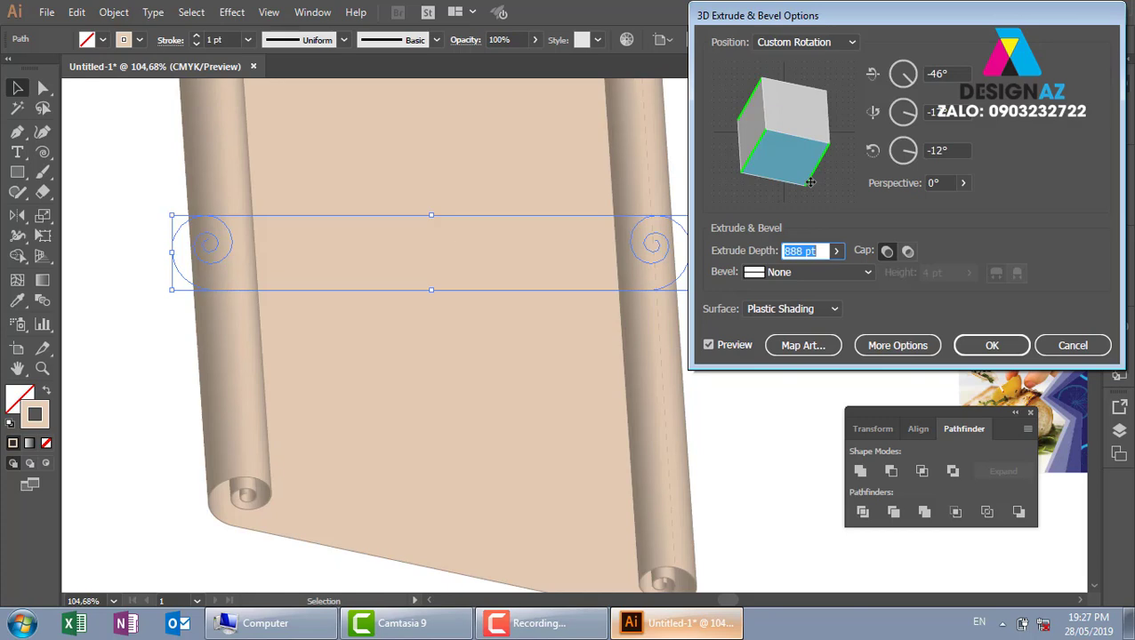
left_click(992, 345)
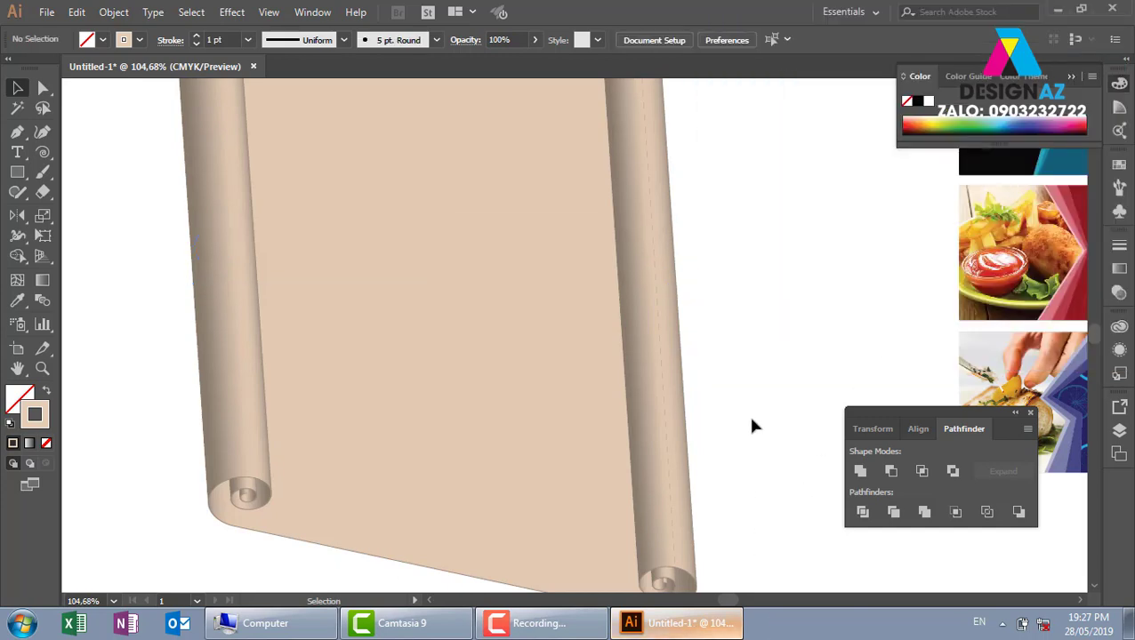
key("ctrl+minus")
key("ctrl+minus")
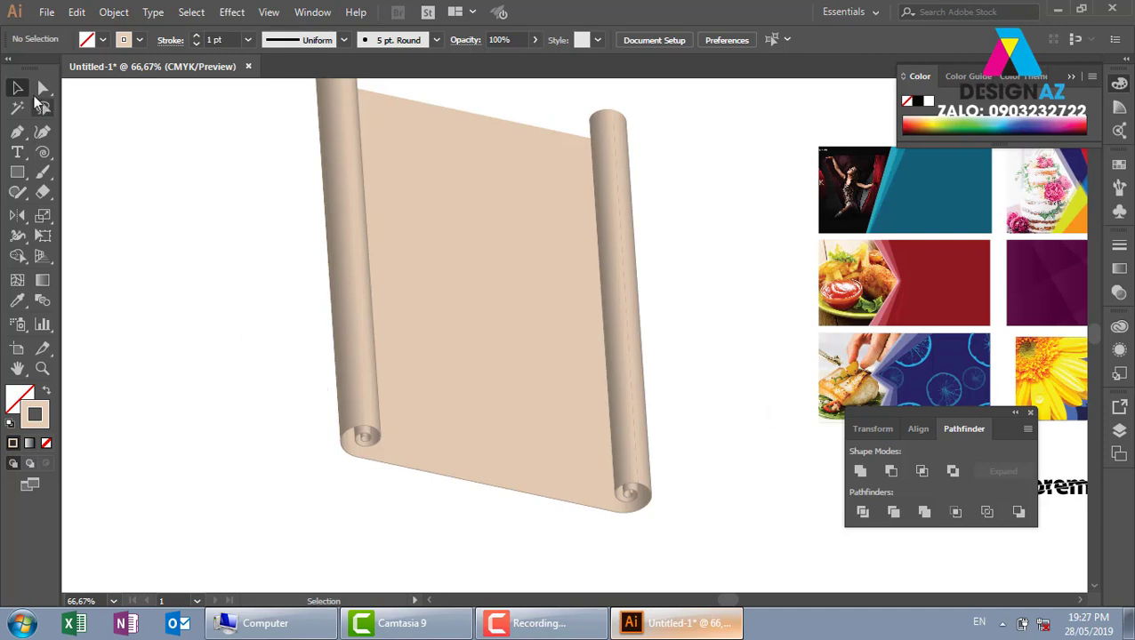
- Delete the 3D scroll and reset the zoom to 100%
left_click(420, 269)
key("Delete")
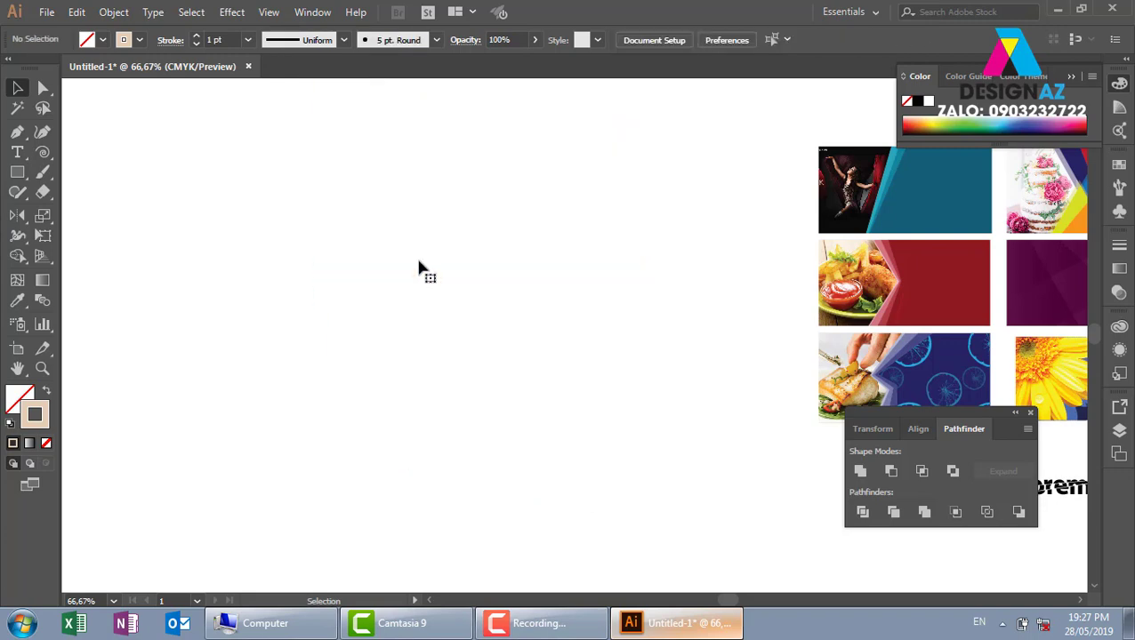
key("ctrl+1")
- Draw a rectangle with default white fill and black stroke, then select its top-right anchor
left_click(17, 173)
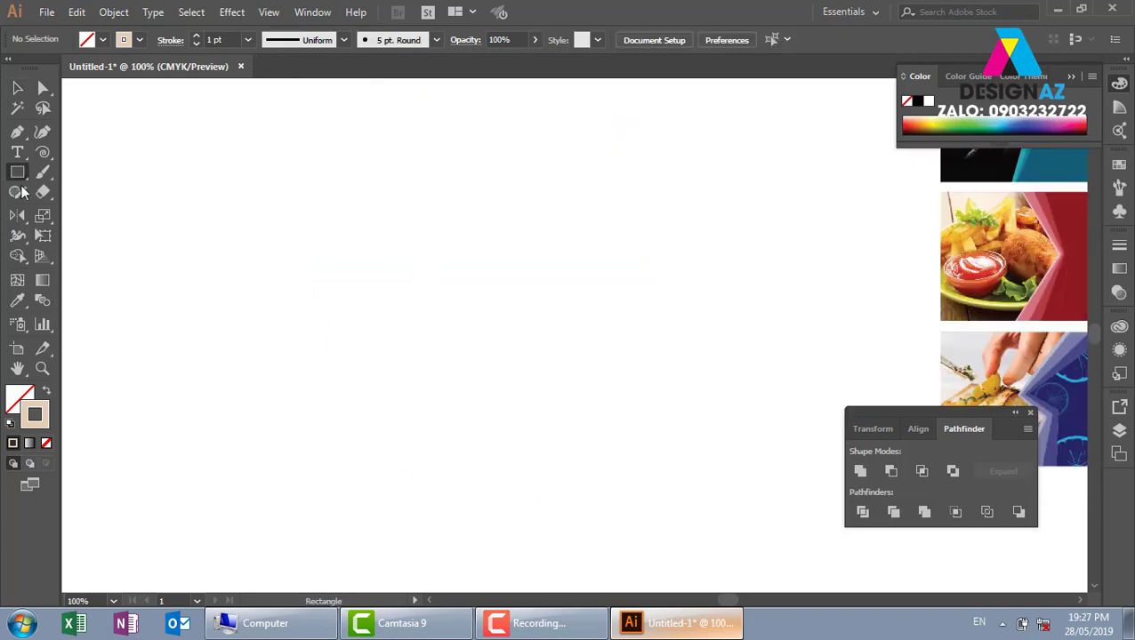
left_click_drag(303, 236, 621, 431)
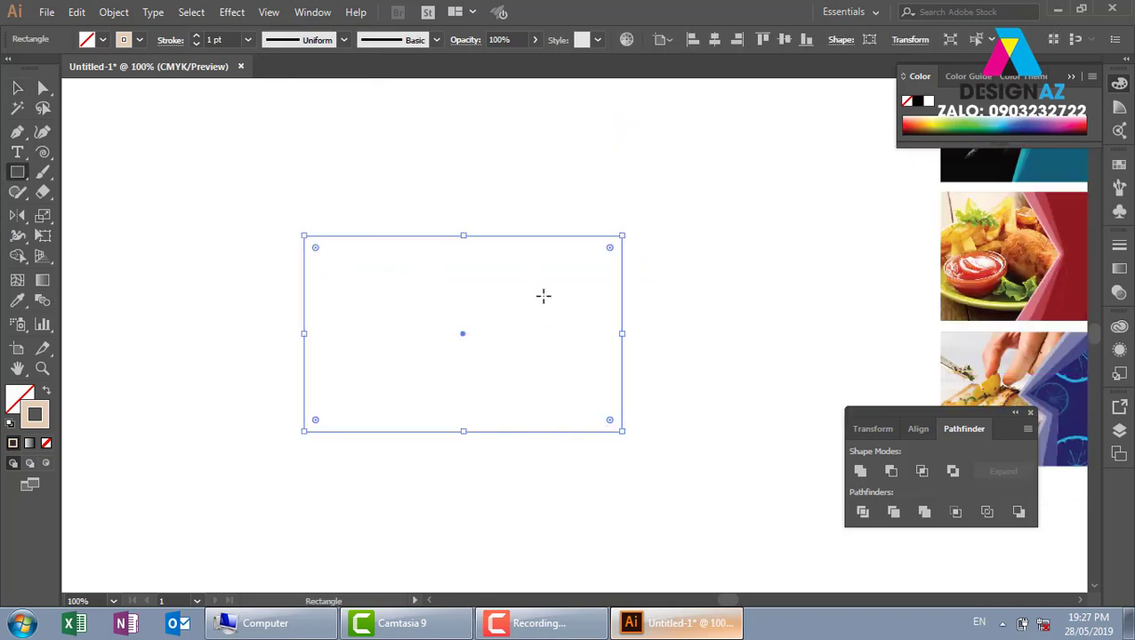
key("d")
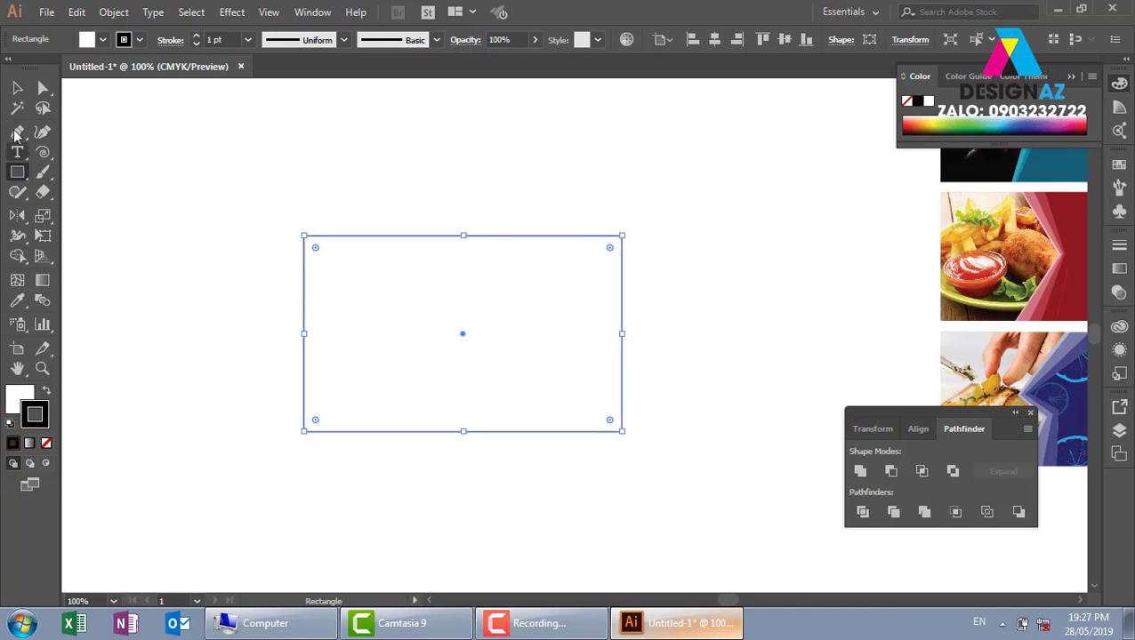
left_click(42, 88)
left_click_drag(673, 195, 592, 279)
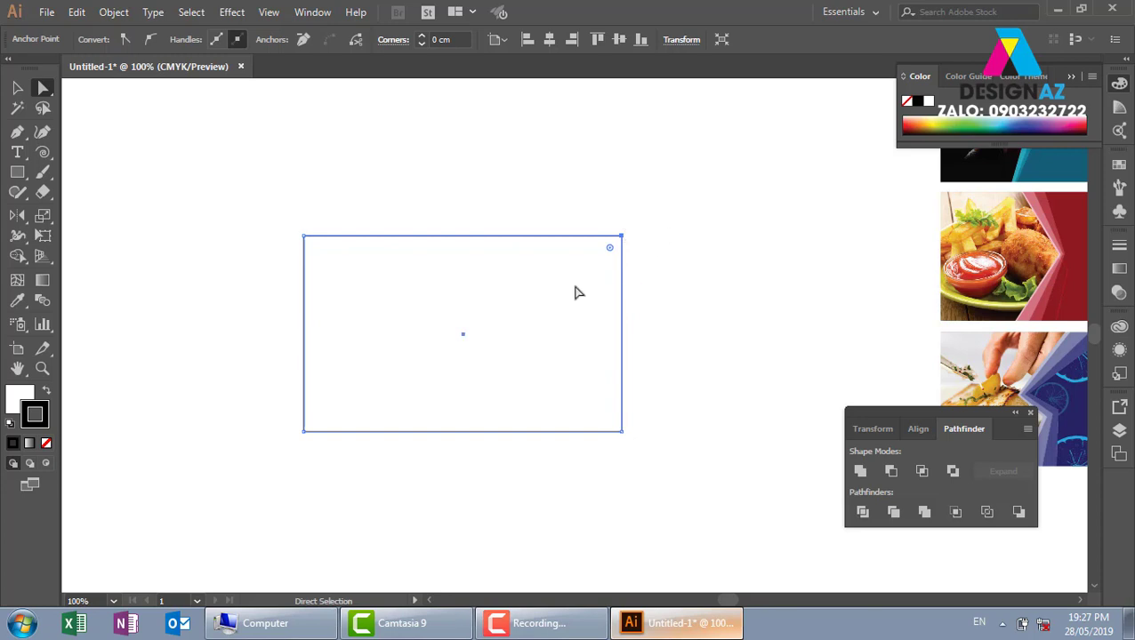
- Convert the top-right anchor to smooth and drag its handle up so the top edge arches
left_click_drag(680, 190, 582, 283)
left_click(153, 40)
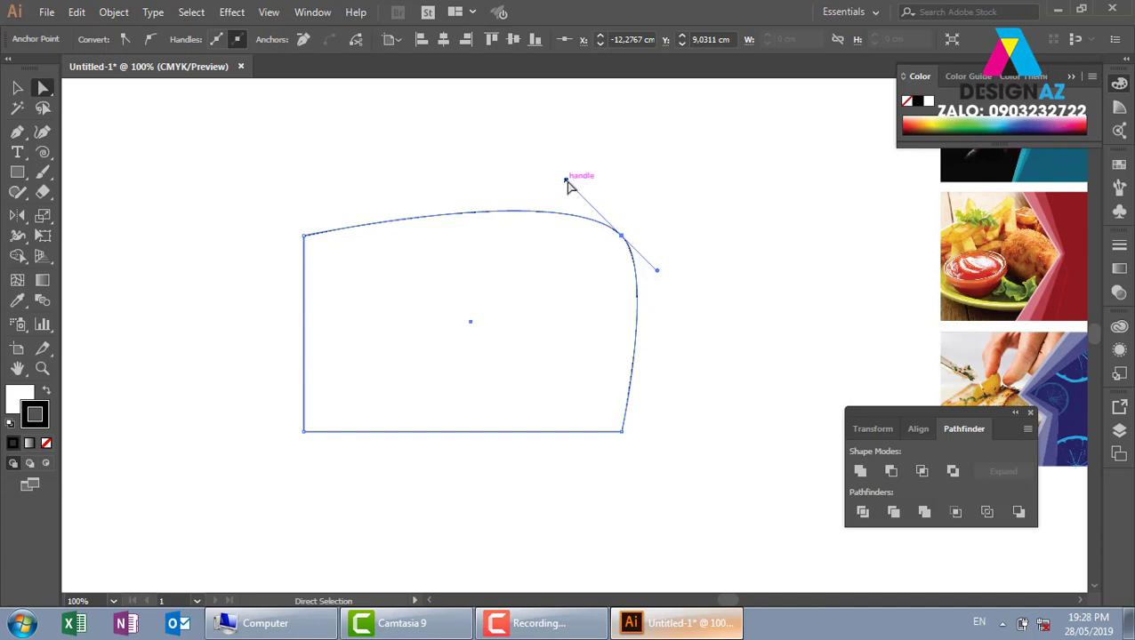
left_click_drag(566, 182, 465, 112)
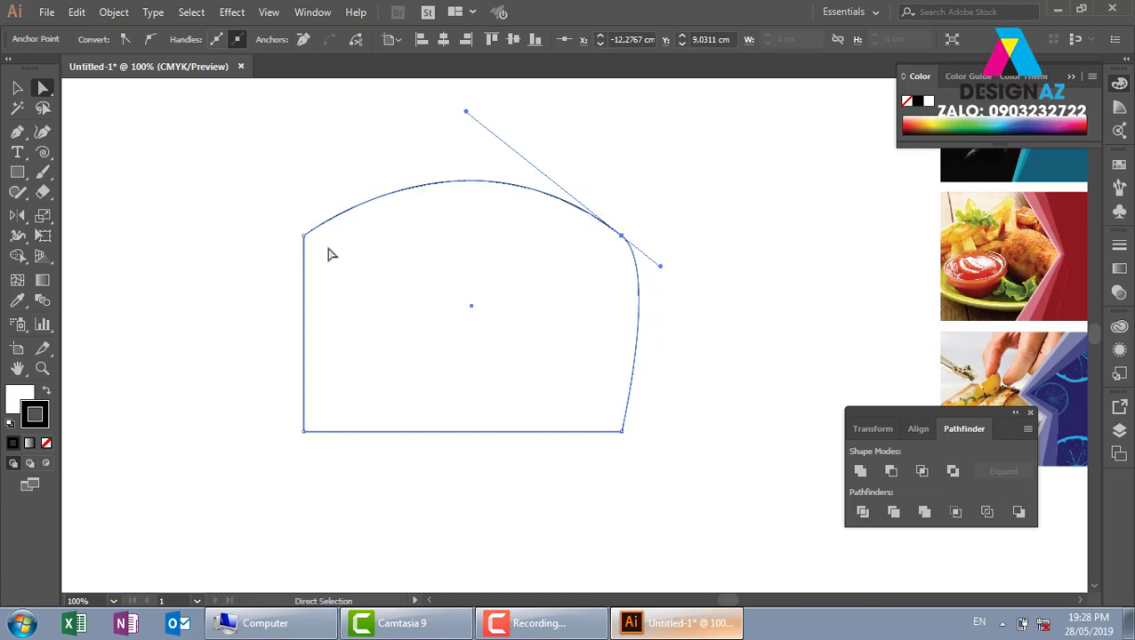
left_click(623, 240)
left_click_drag(465, 113, 464, 328)
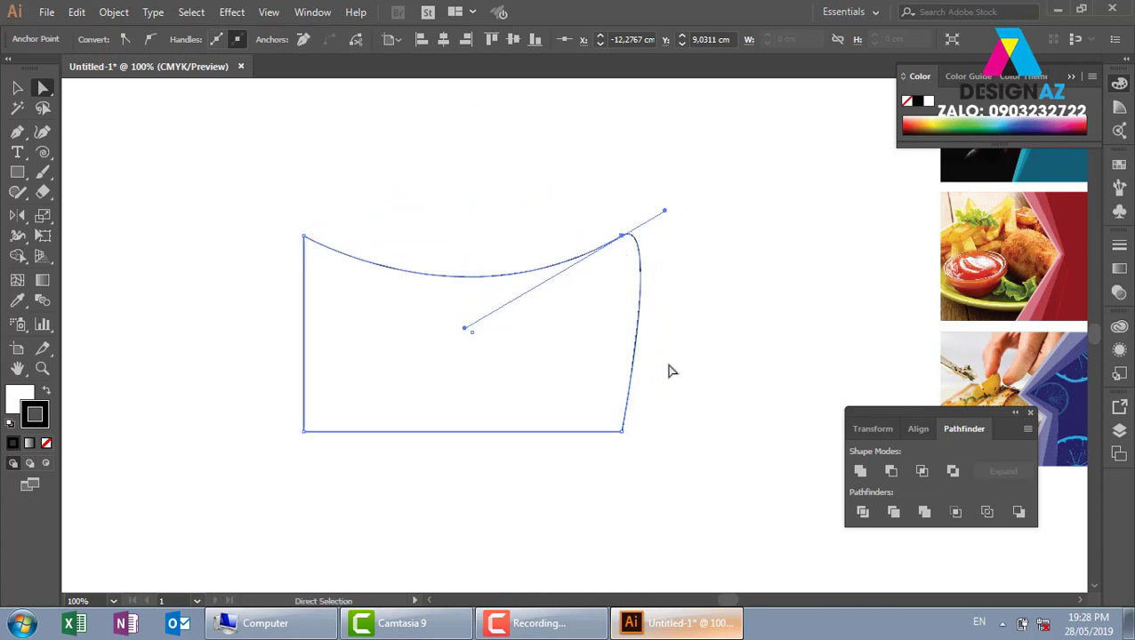
key("ctrl+z")
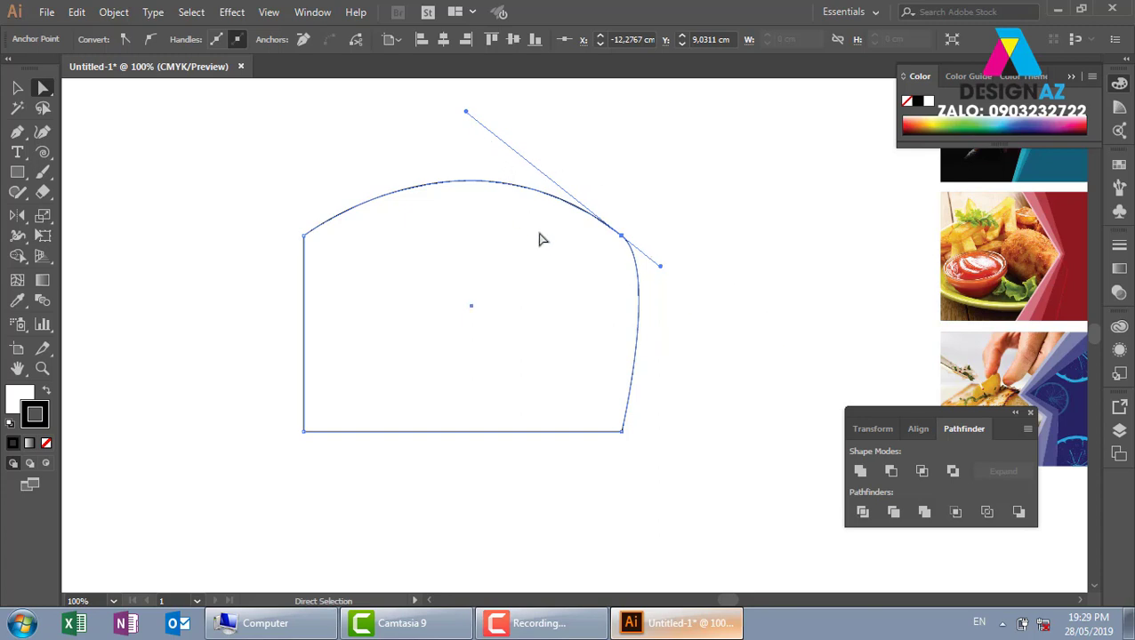
- Drag the top-right anchor's handles into a taller arch, comparing curves with undo and redo
scroll(538, 233, "up", 3)
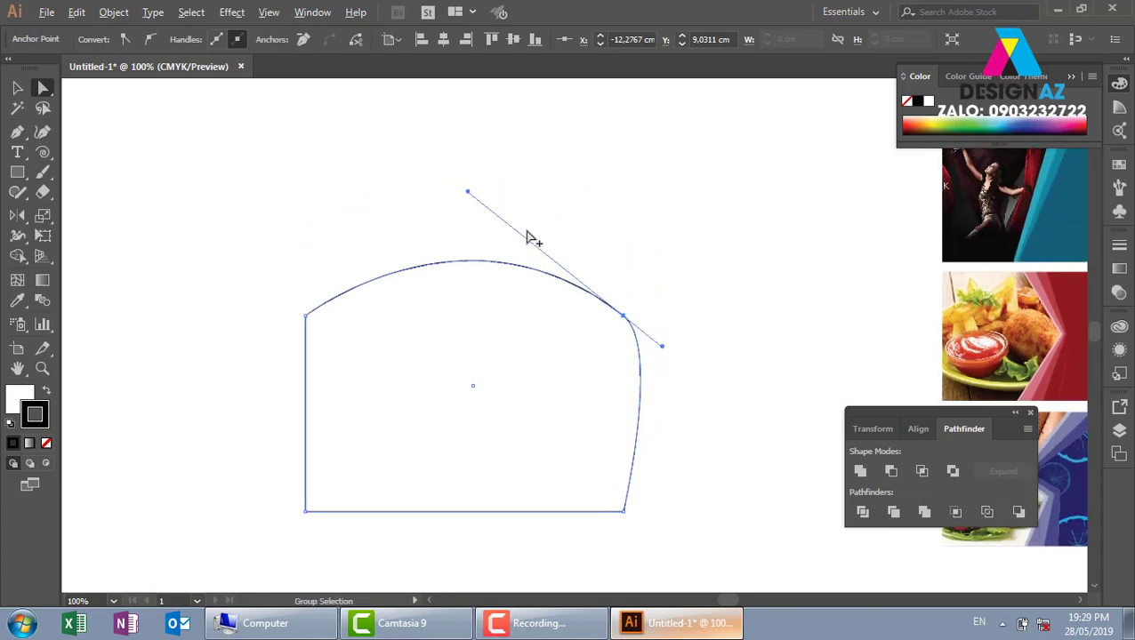
key("alt")
left_click_drag(468, 192, 468, 494)
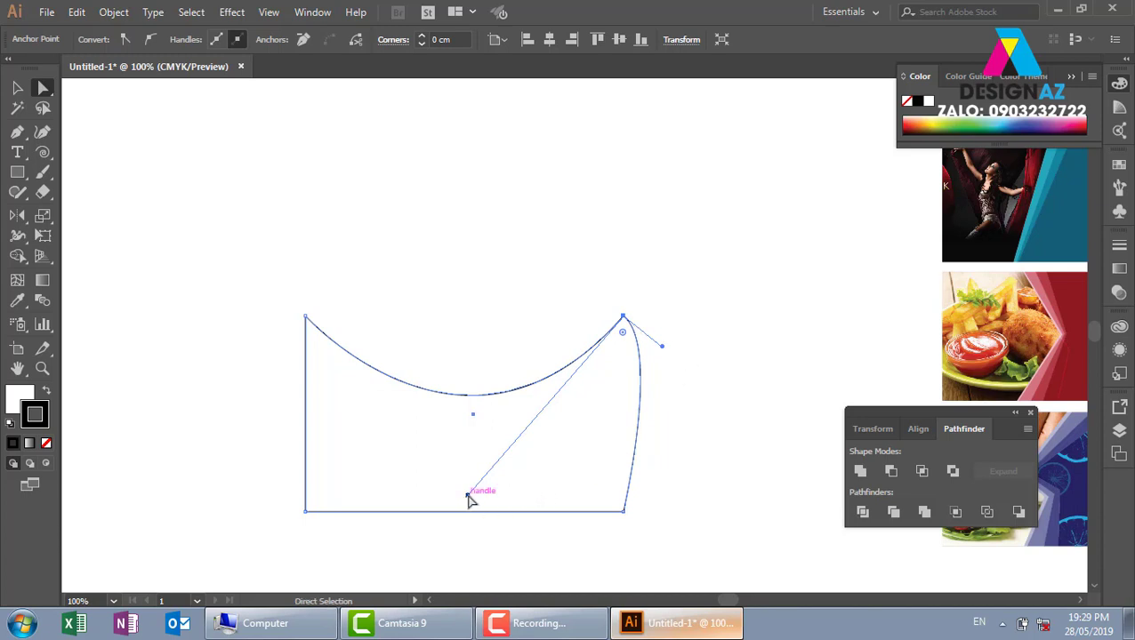
left_click_drag(467, 494, 473, 453)
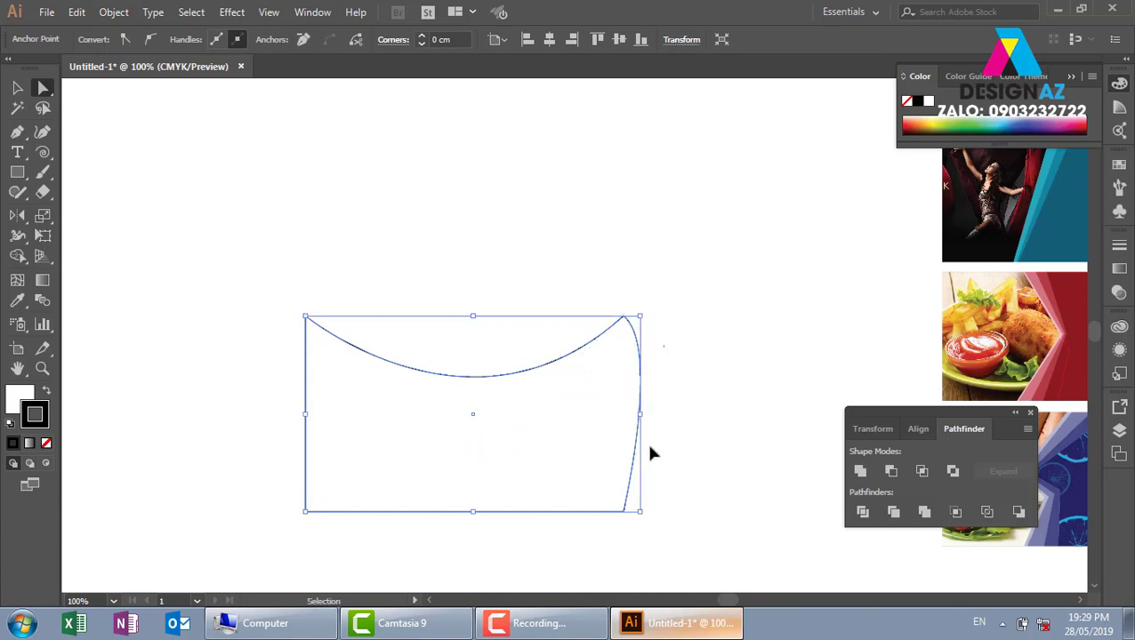
key("ctrl+z")
key("ctrl+shift+z")
key("ctrl+z")
key("ctrl+z")
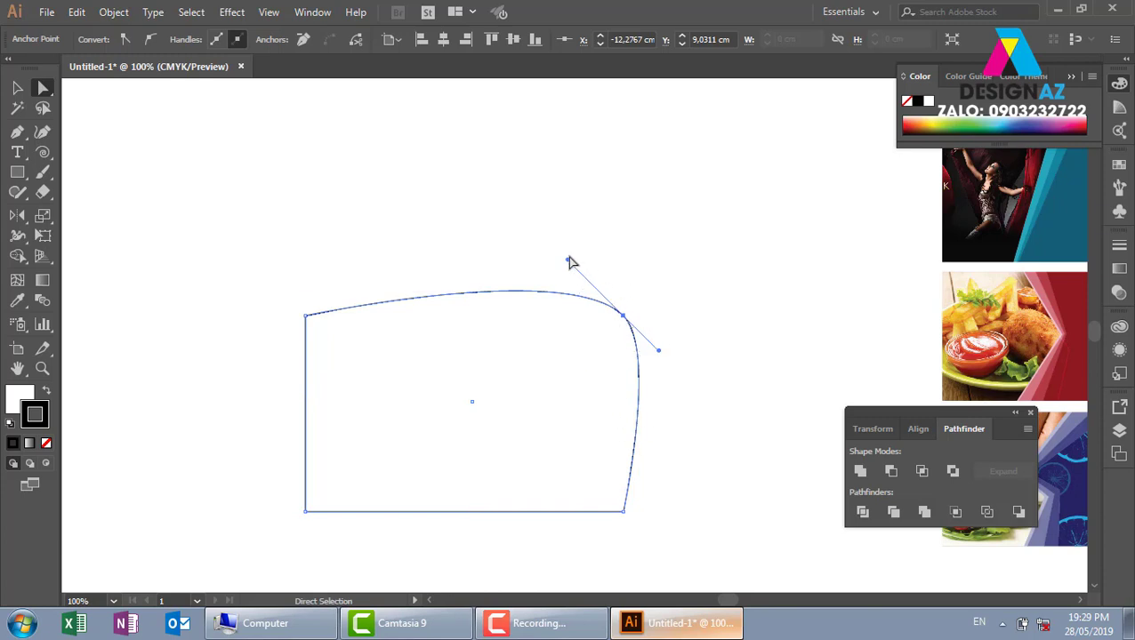
left_click_drag(568, 259, 522, 153)
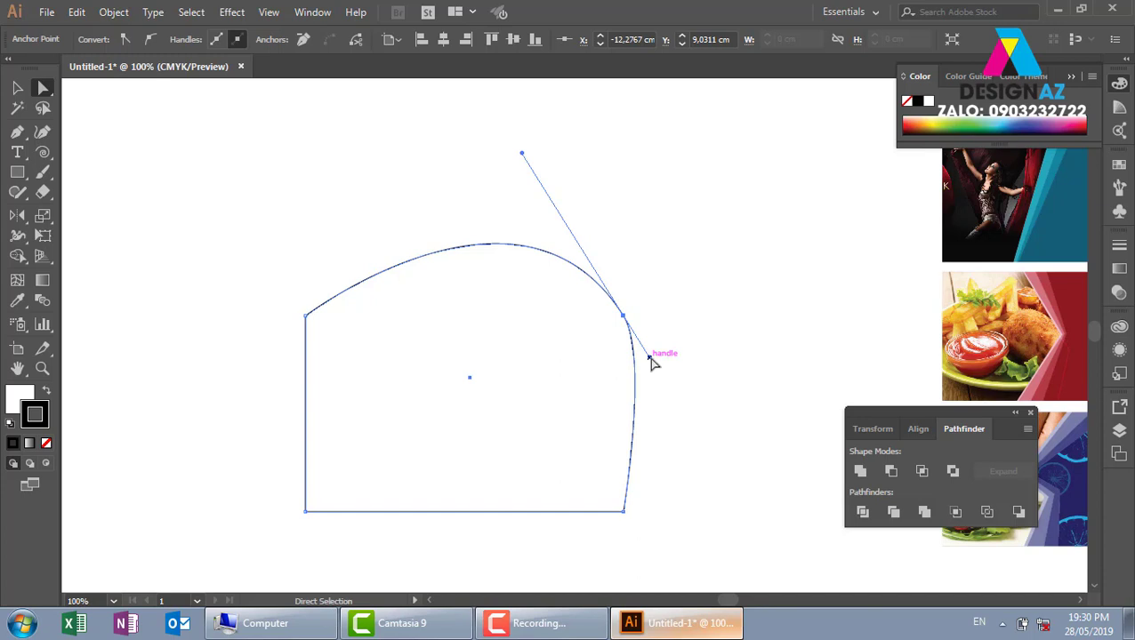
- Collapse the top-right anchor's lower handle and bend the right side into an outward curve
left_click_drag(650, 359, 629, 322)
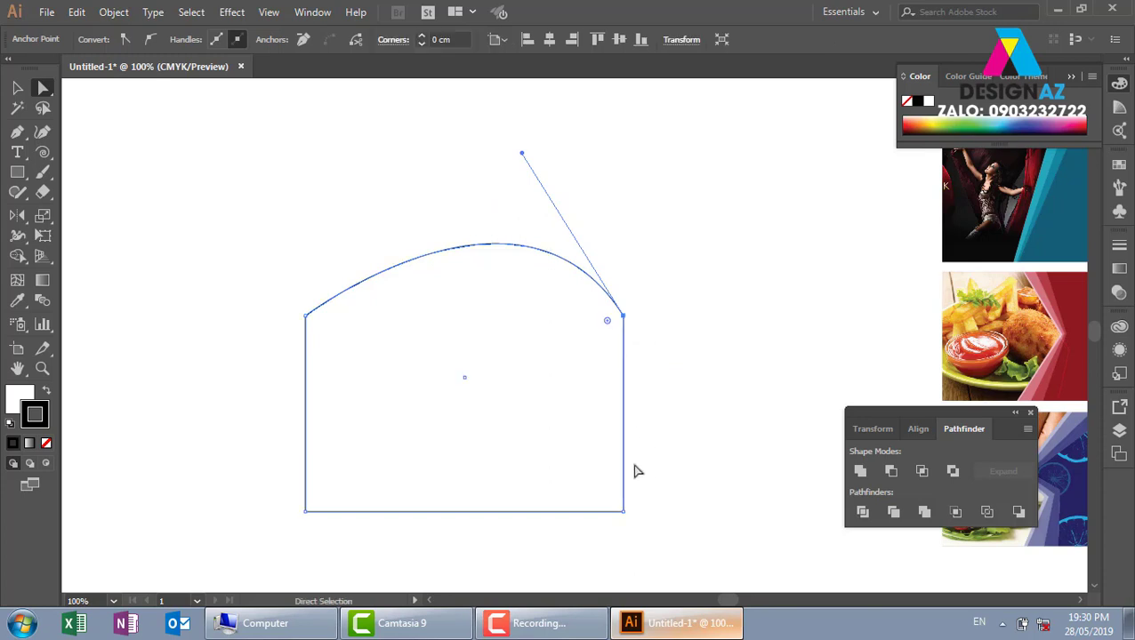
left_click_drag(625, 463, 633, 458)
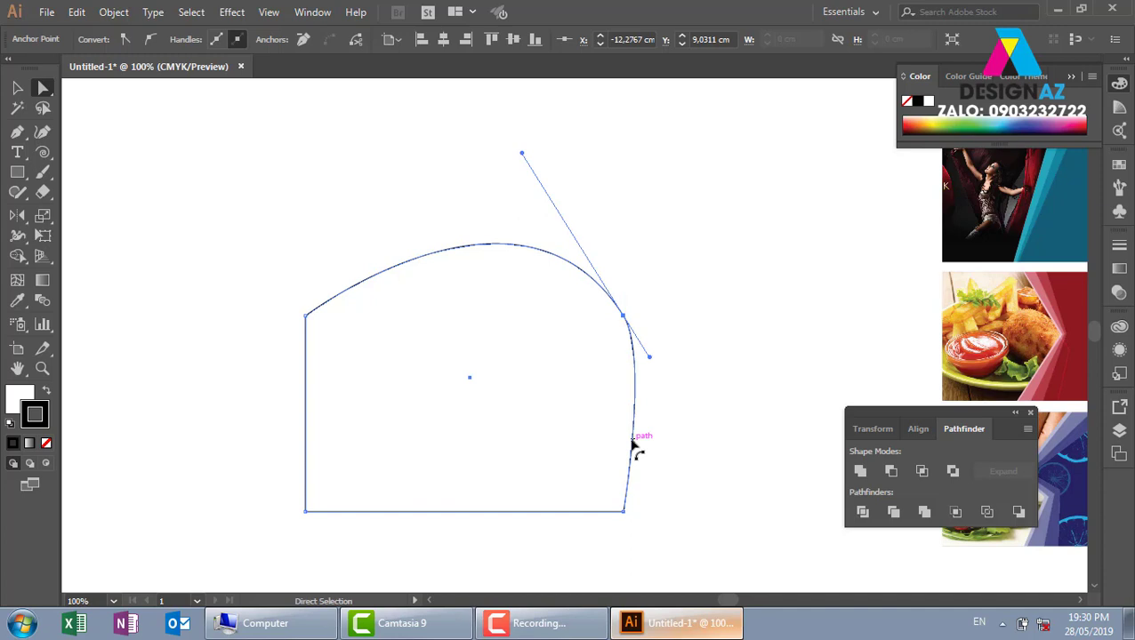
left_click(17, 131)
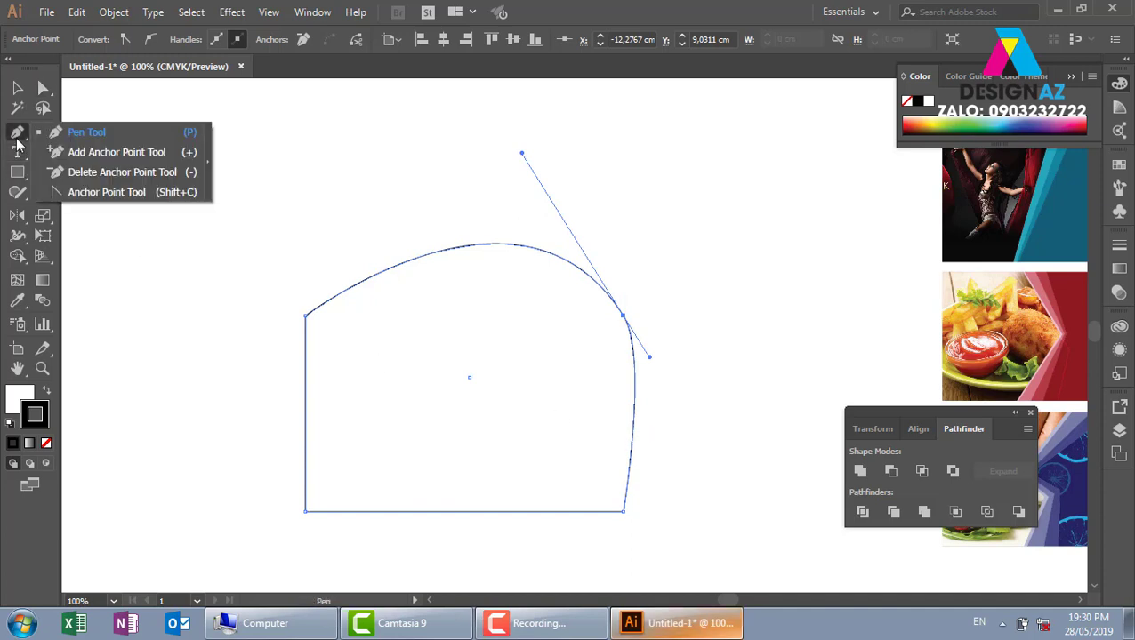
left_click(187, 193)
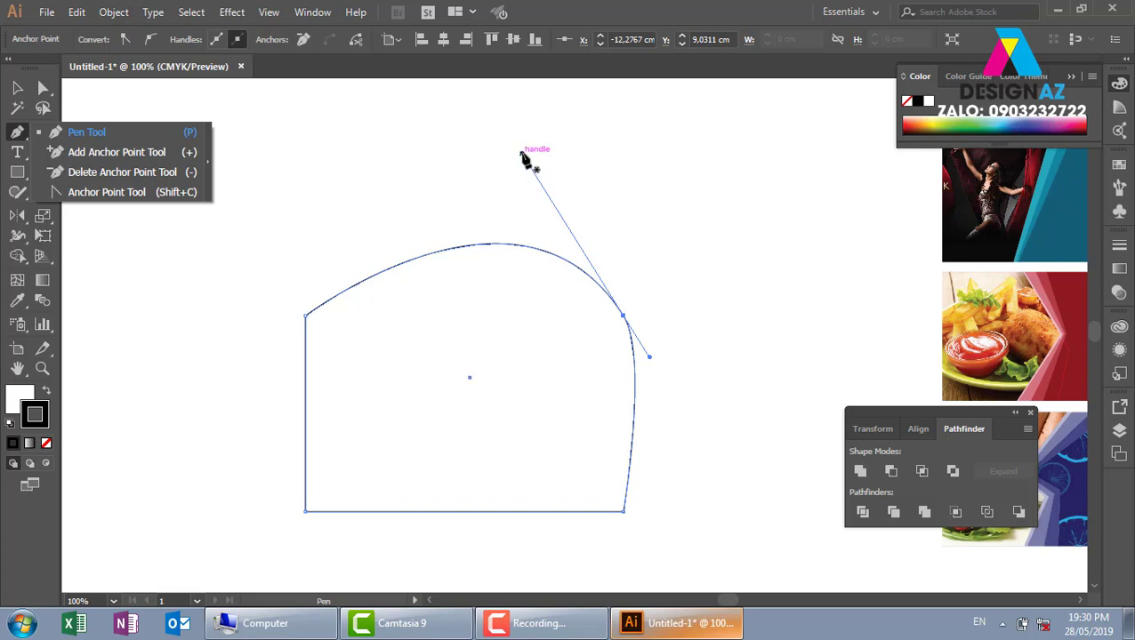
left_click(153, 193)
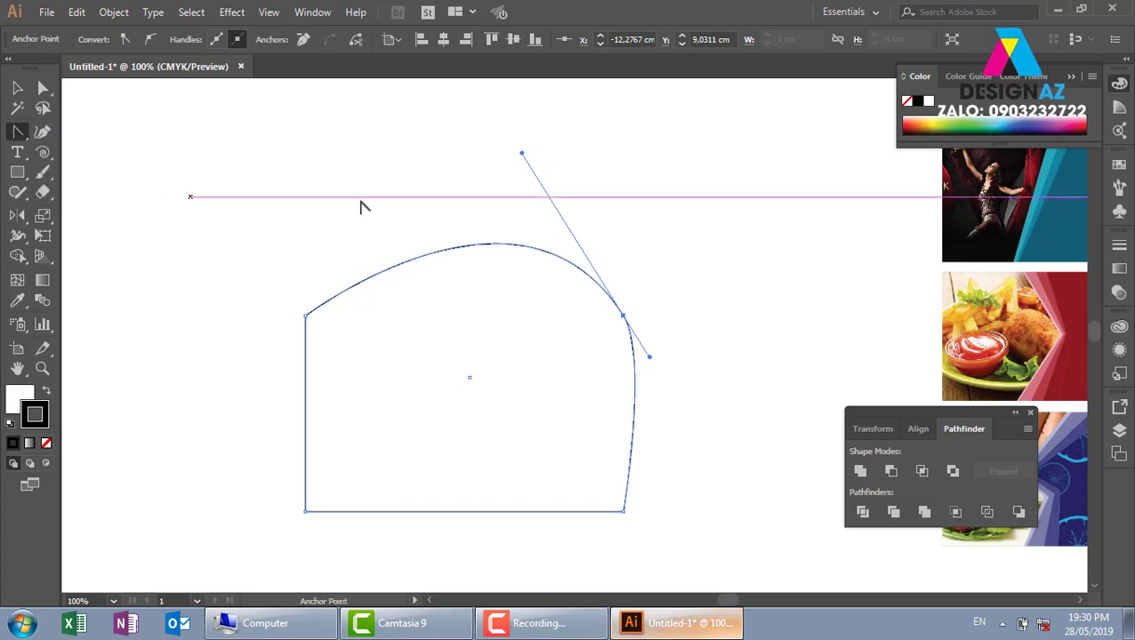
- Re-curve the top edge with the Anchor Point tool, then marquee-select the whole outline
left_click(523, 155)
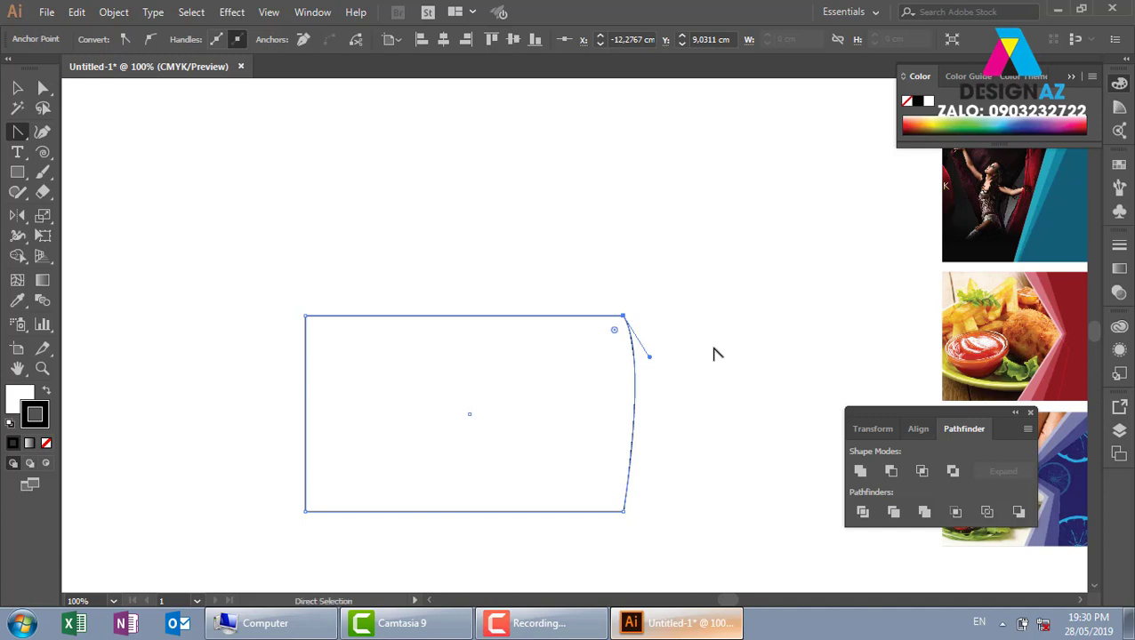
left_click_drag(622, 317, 522, 152)
left_click(16, 87)
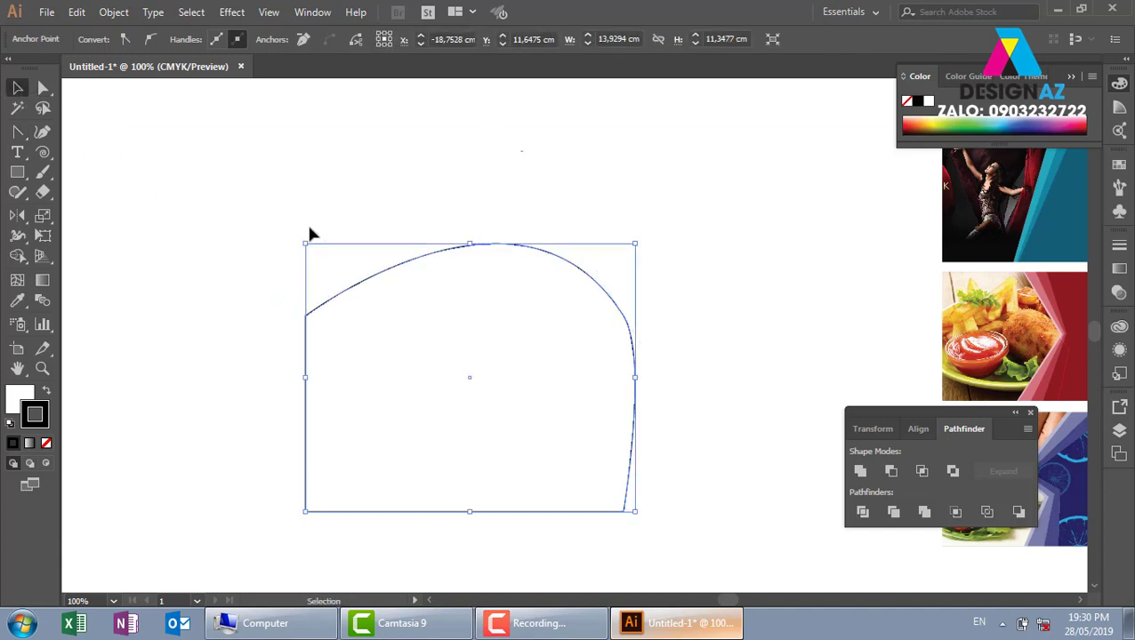
left_click_drag(233, 175, 698, 444)
- Delete the practice outline and switch to the Rectangle tool near the sample images
key("Delete")
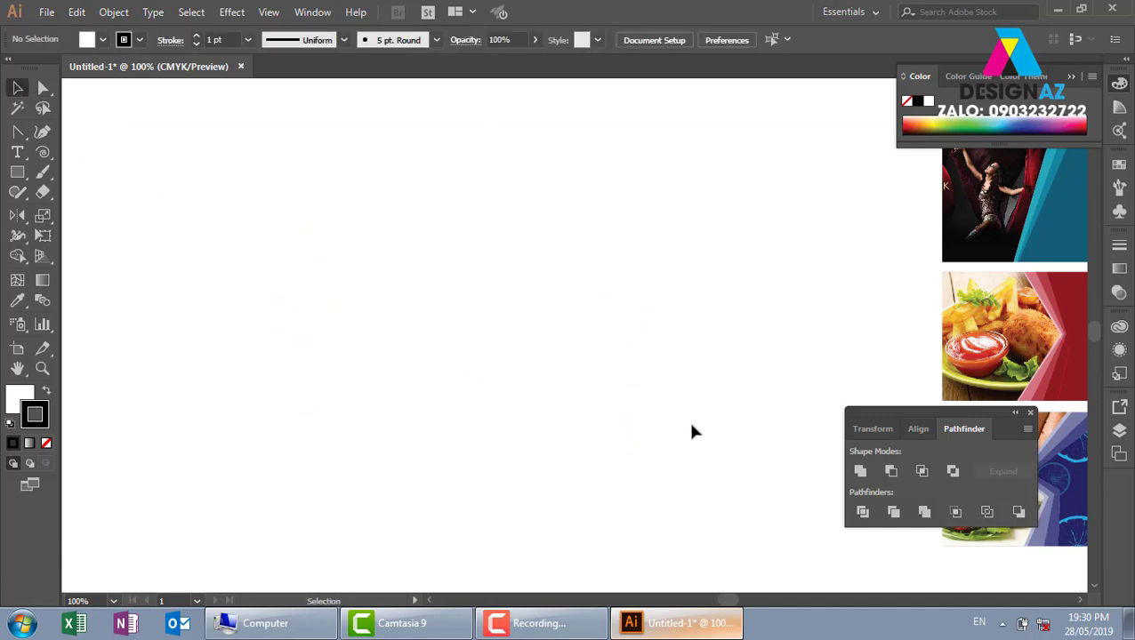
left_click(17, 172)
key("space")
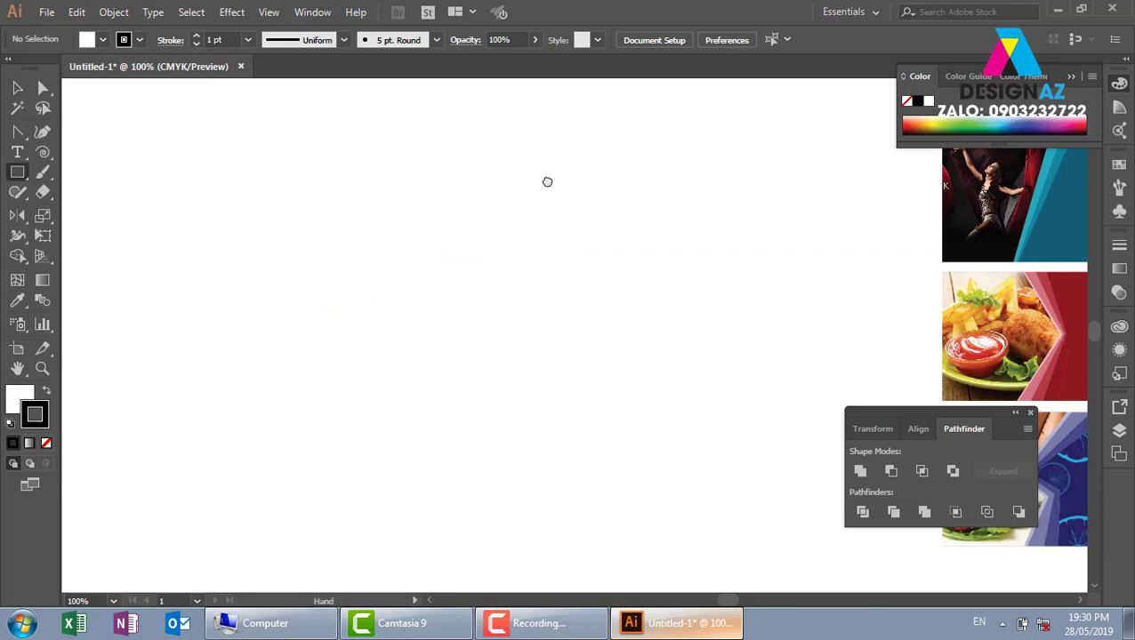
mouse_move(545, 181)
left_mouse_down()
mouse_move(399, 273)
mouse_move(389, 235)
mouse_move(612, 309)
mouse_move(708, 357)
left_mouse_up()
left_click_drag(675, 288, 455, 257)
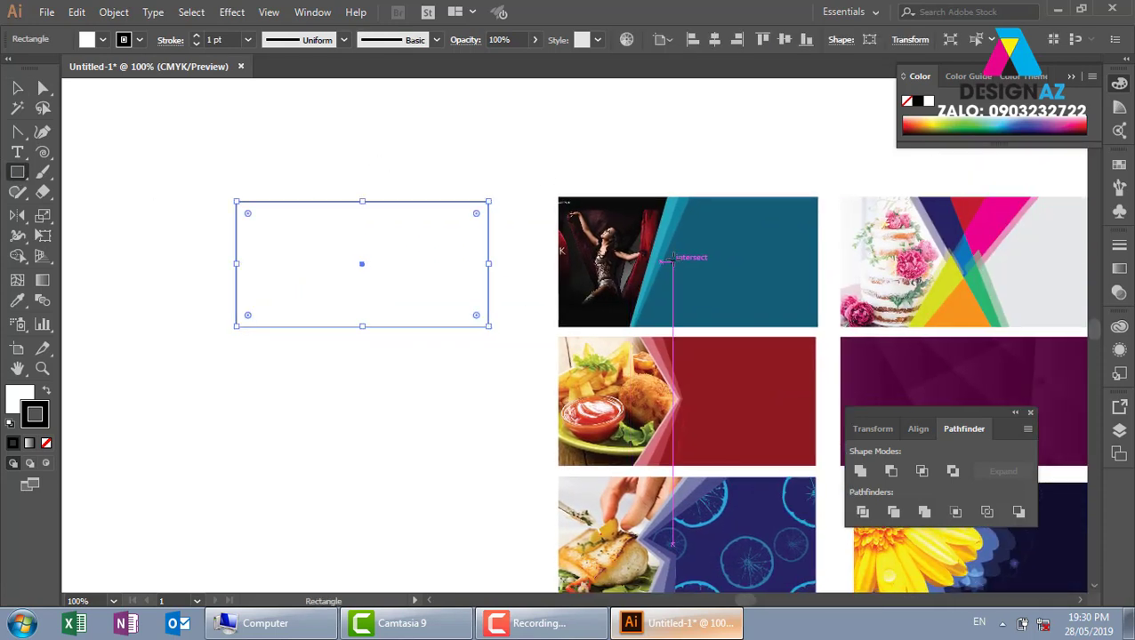
- Fill the rectangle with the sample artwork's dark red and zoom in on it
key("i")
left_click(724, 344)
key("z")
left_click_drag(165, 167, 592, 383)
left_click_drag(661, 410, 577, 385)
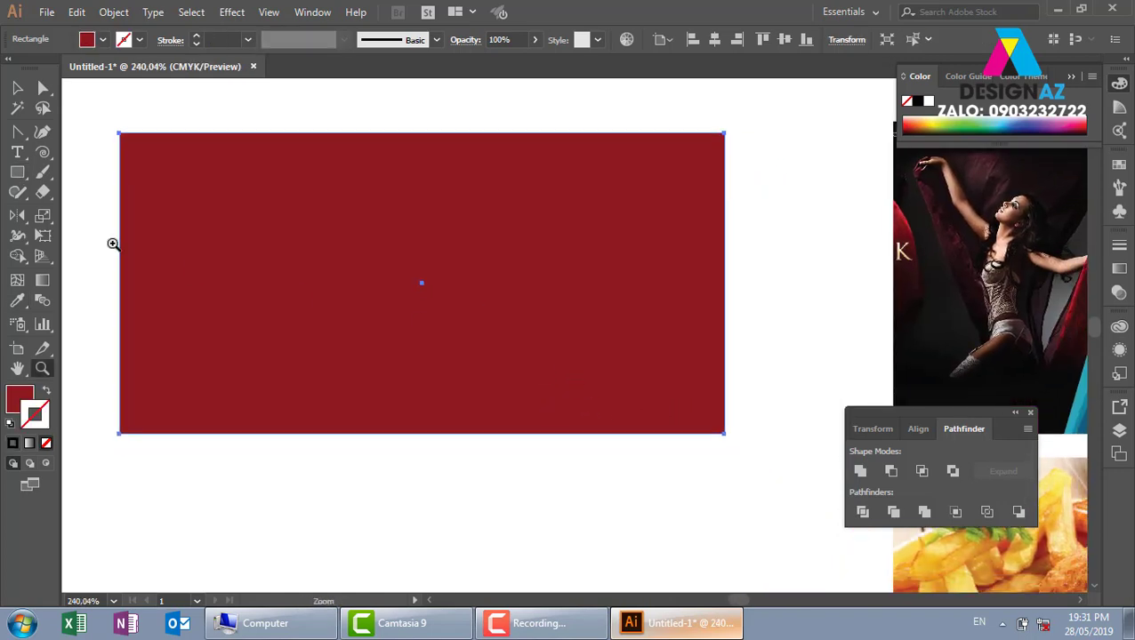
left_click(17, 89)
left_click(591, 87)
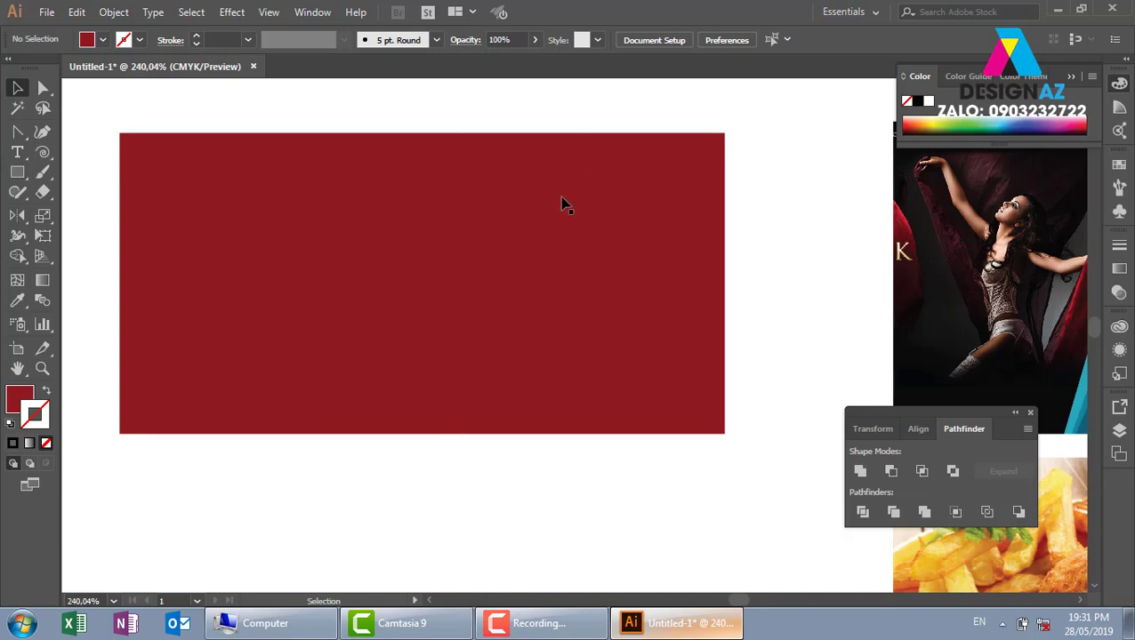
left_click_drag(448, 246, 477, 247)
left_click(571, 274)
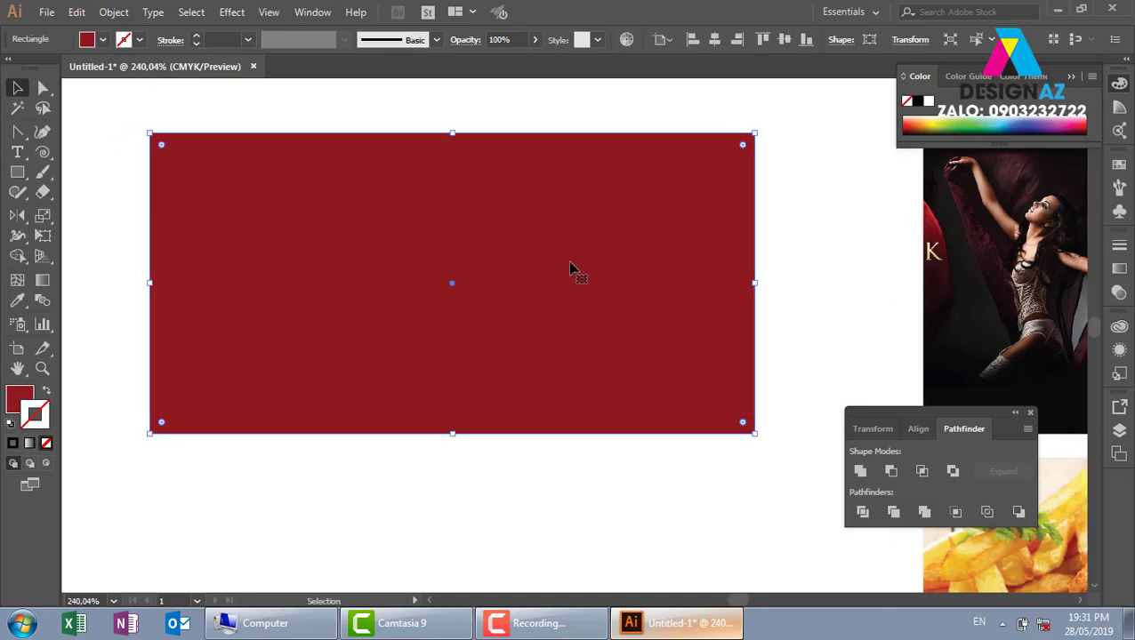
- Narrow the front rectangle to the left portion and give it a tan fill
left_click_drag(756, 283, 374, 291)
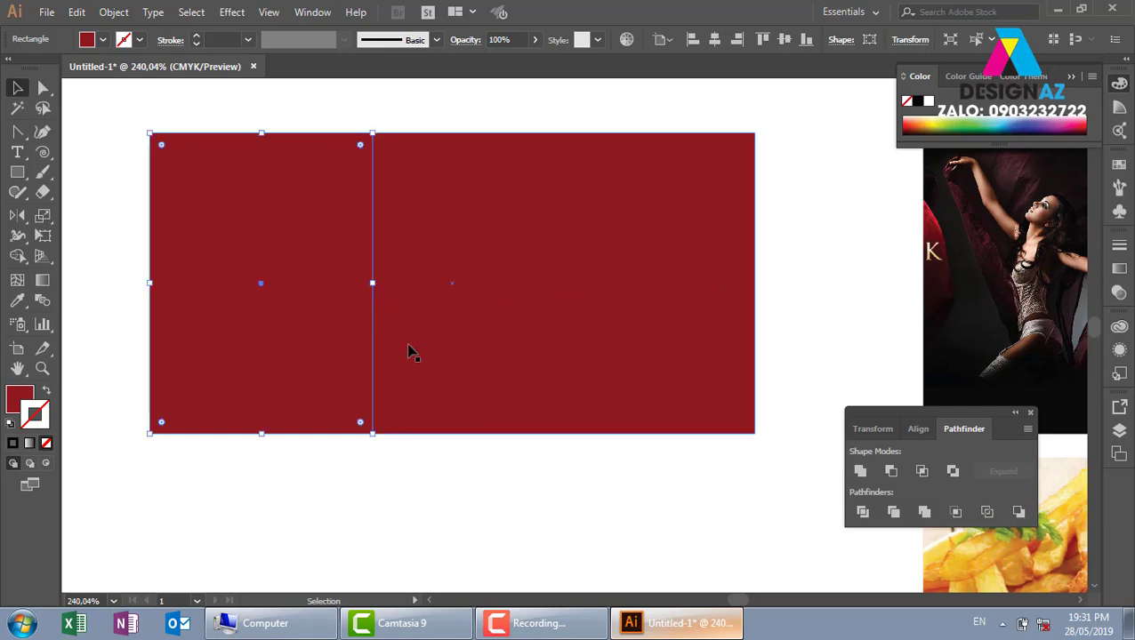
left_click(1120, 166)
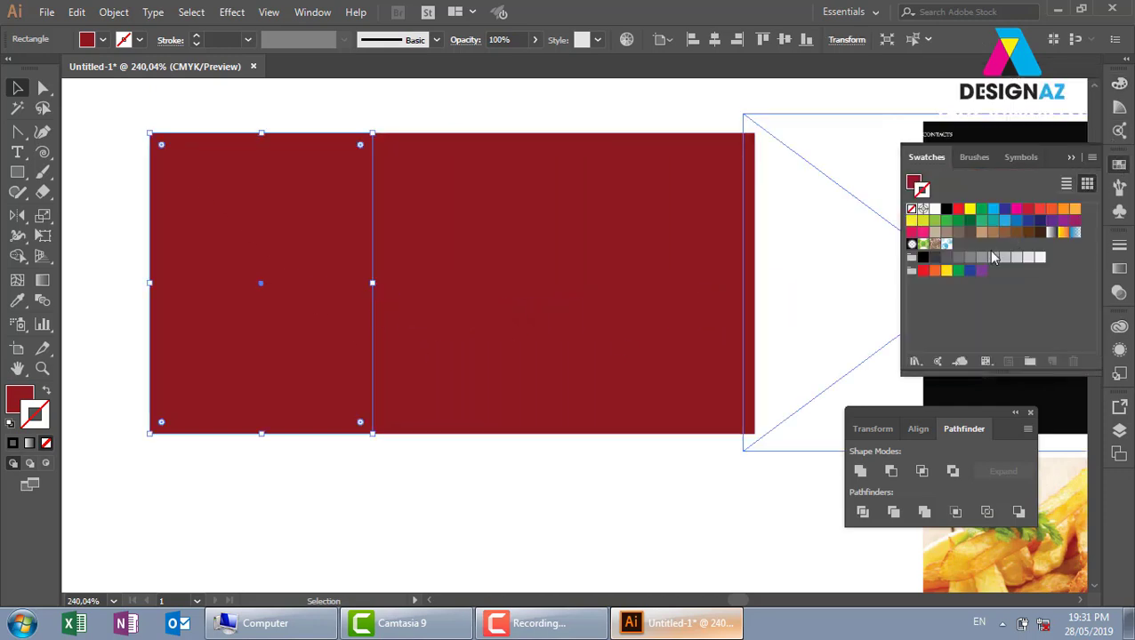
left_click(935, 232)
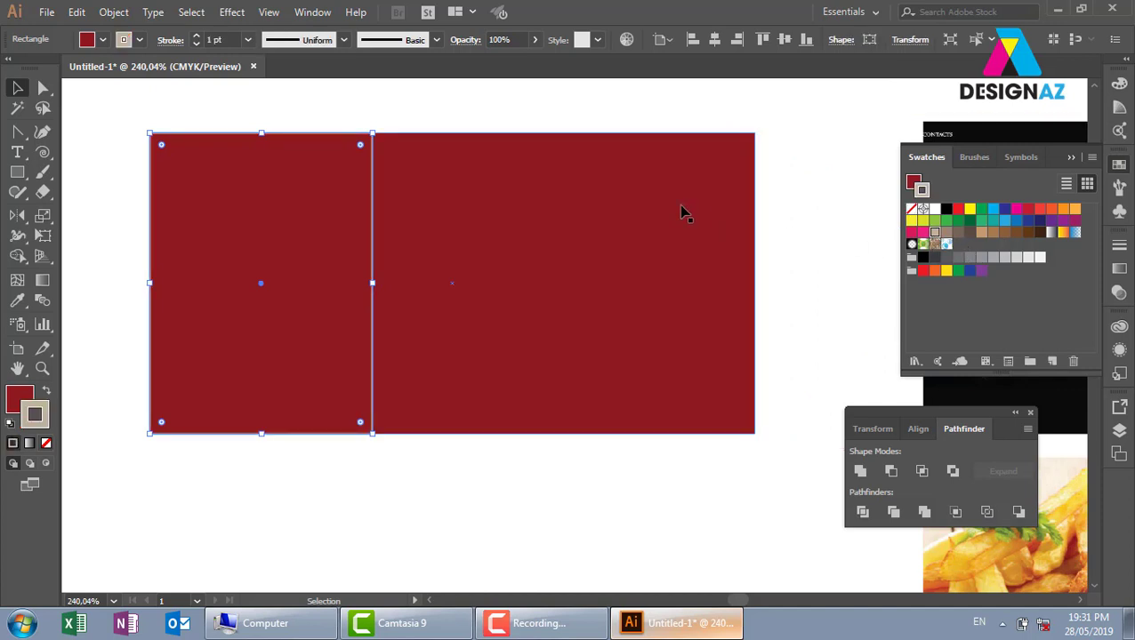
key("shift+x")
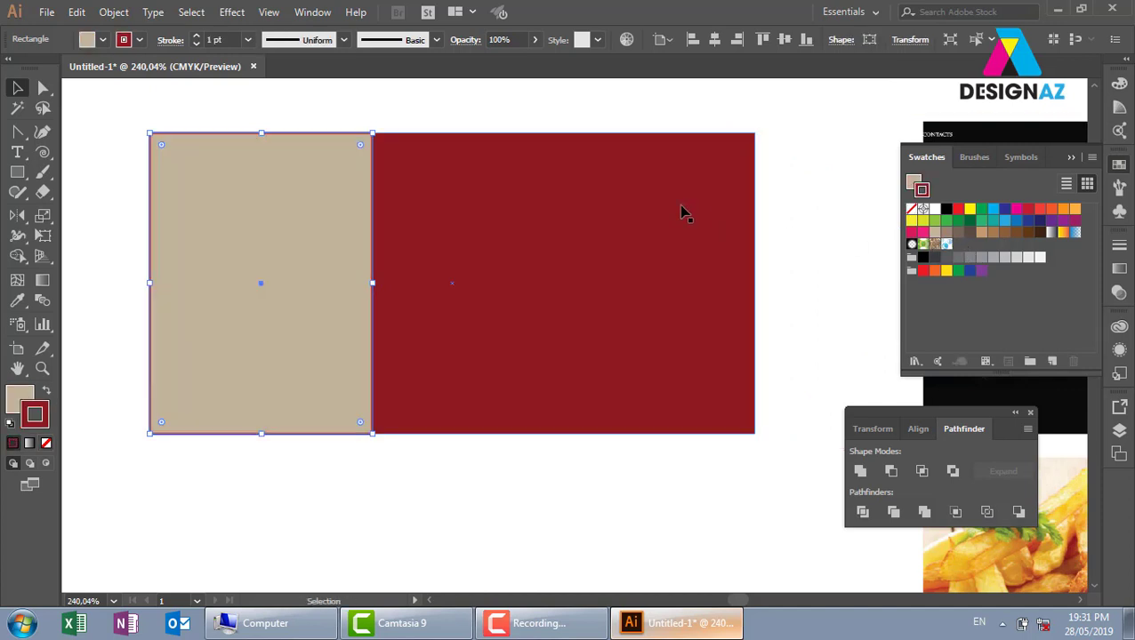
- Set the tan rectangle's stroke to None
left_click(522, 111)
left_click(323, 214)
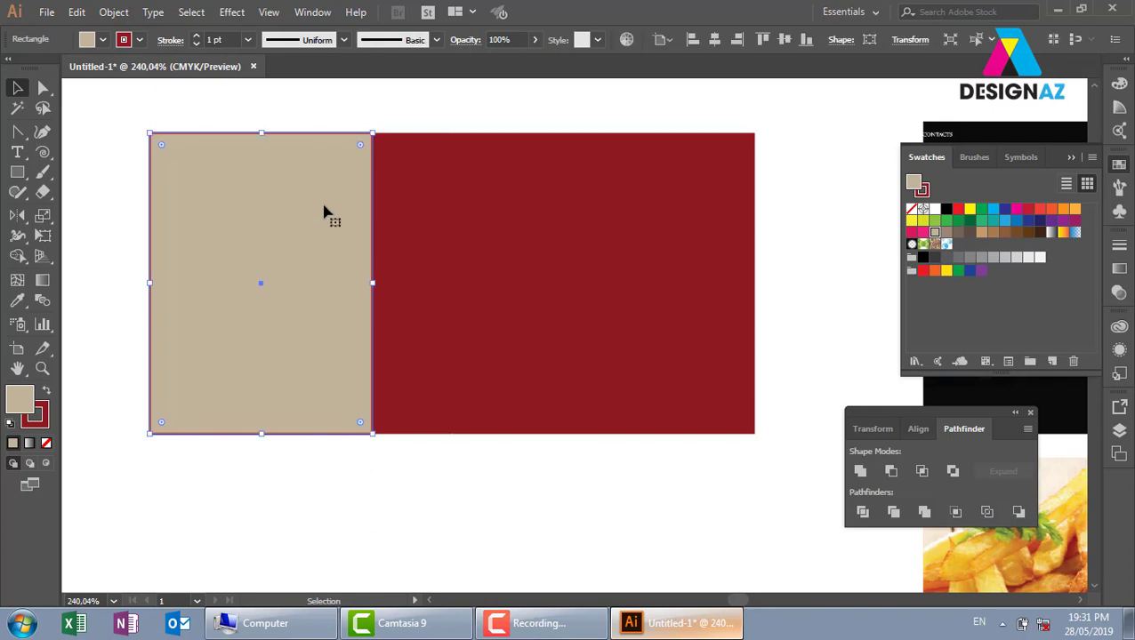
key("x")
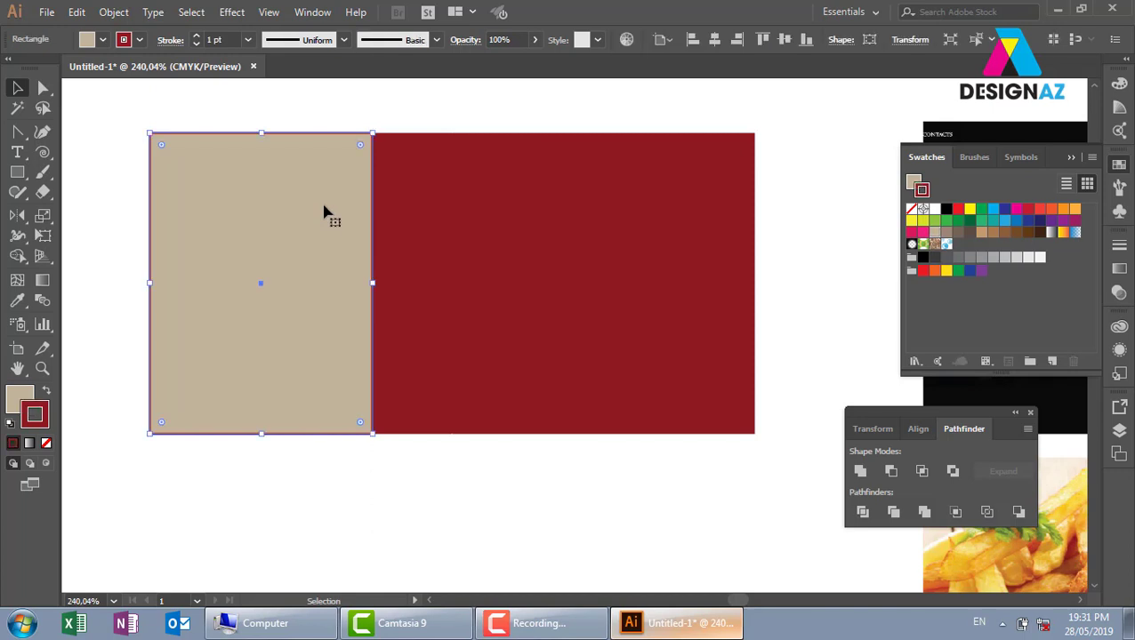
key("slash")
key("x")
left_click(458, 113)
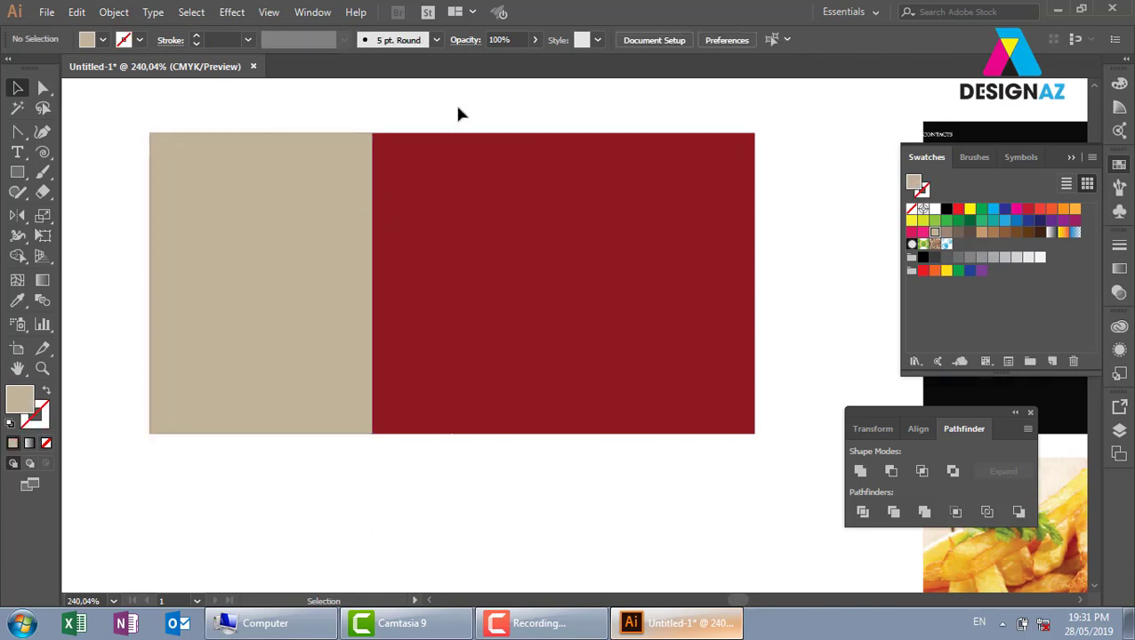
left_click(296, 237)
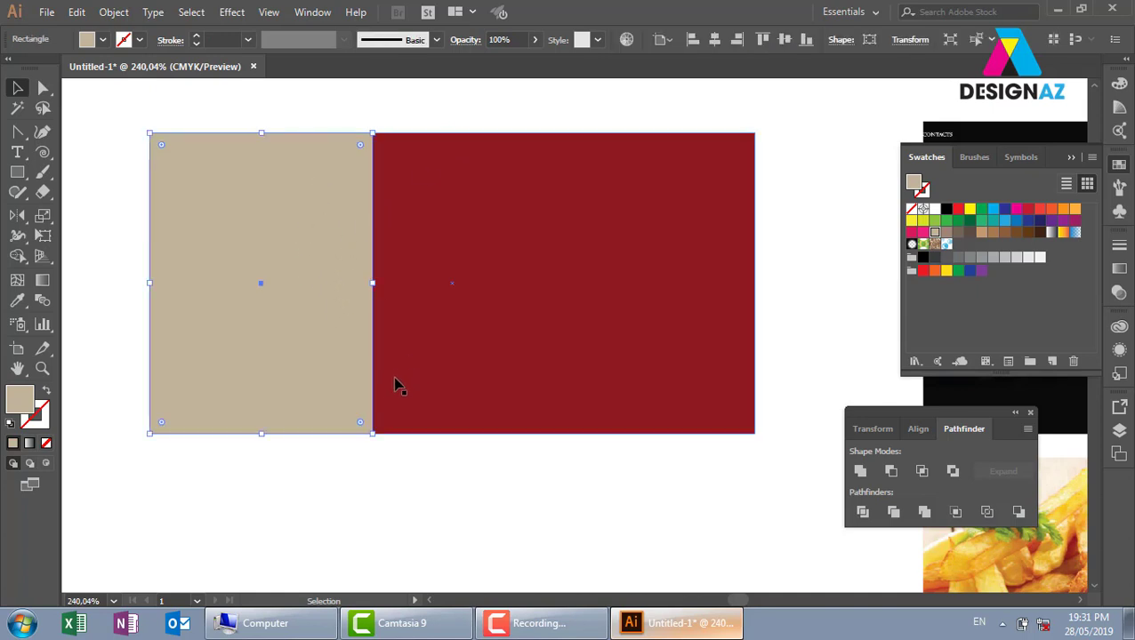
left_click(43, 88)
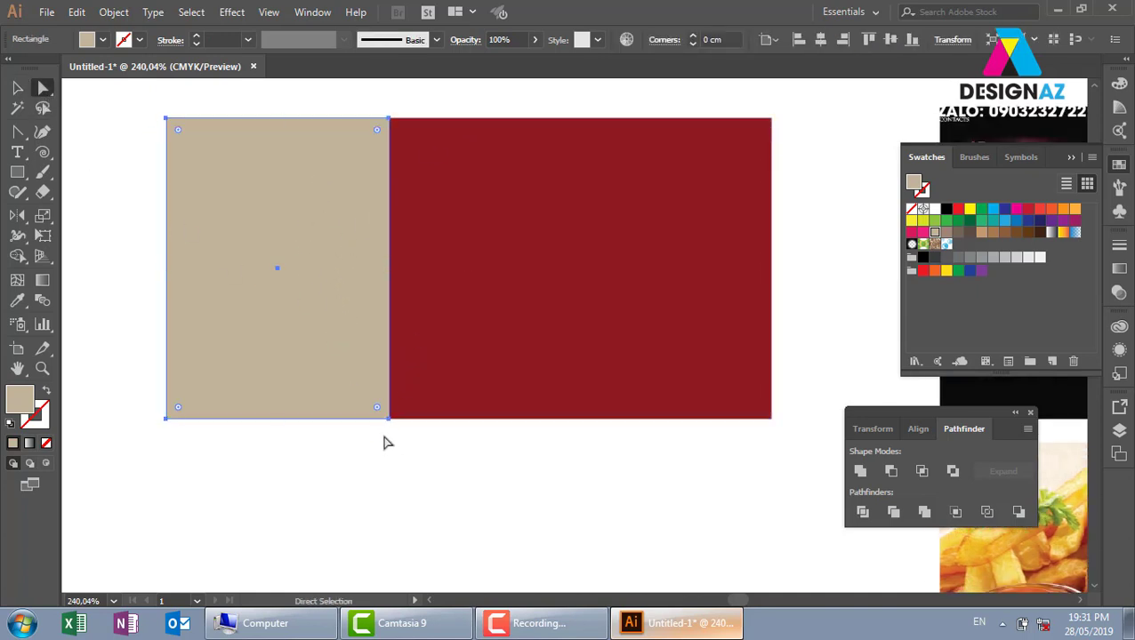
- Make the beige panel's bottom-right corner smooth and bulge its right edge outward, keeping the bottom straight
left_click(388, 418)
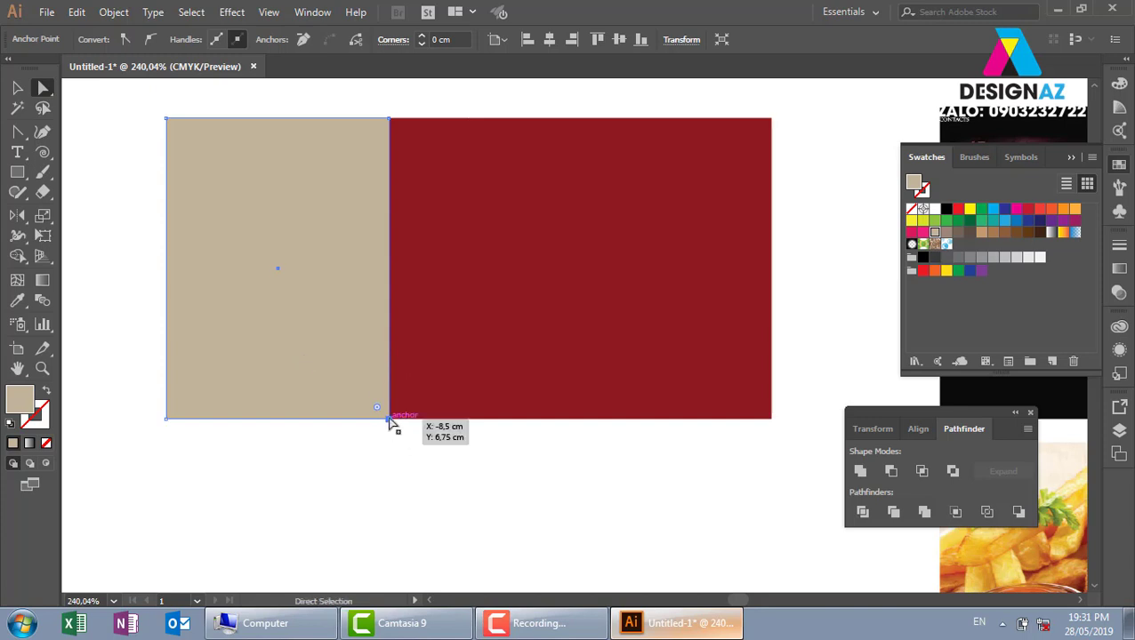
left_click(153, 43)
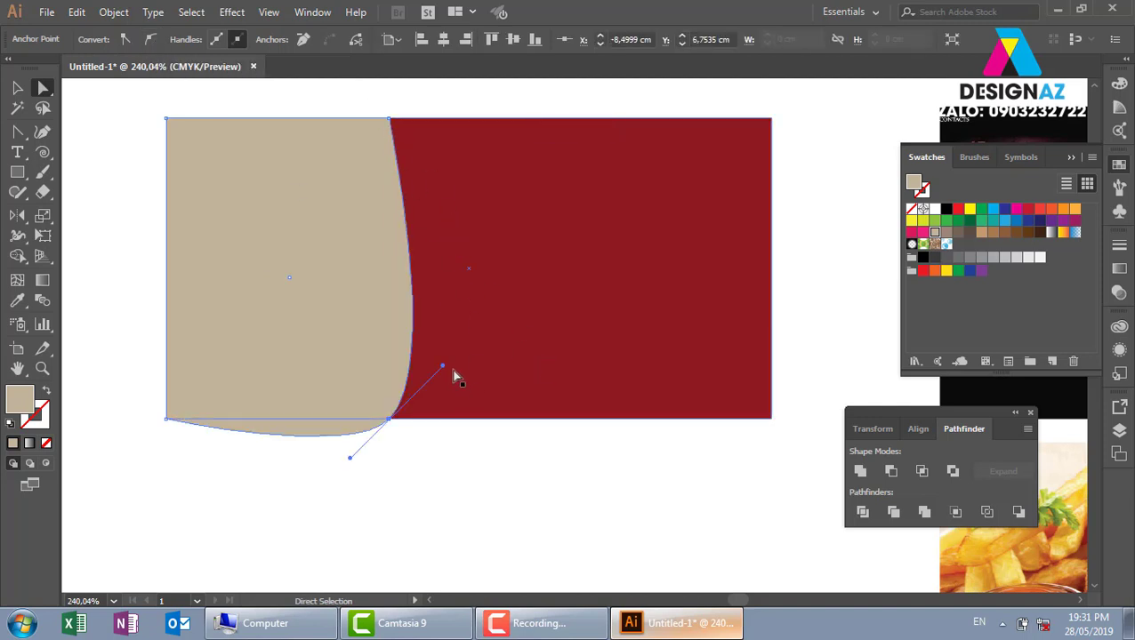
left_click_drag(441, 367, 548, 241)
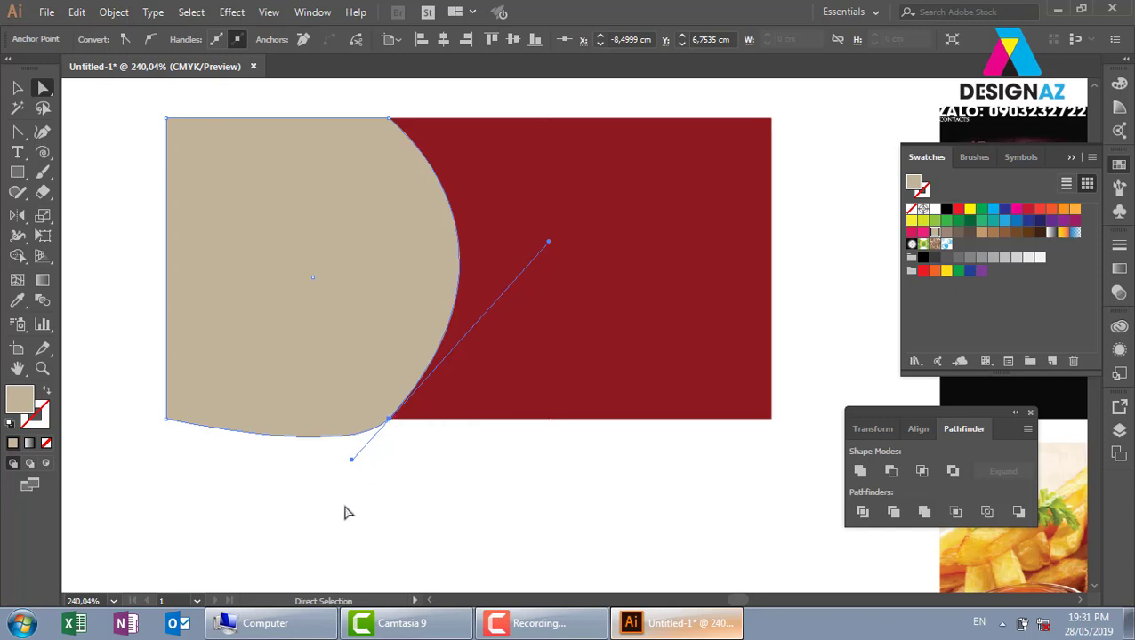
left_click_drag(352, 464, 389, 425)
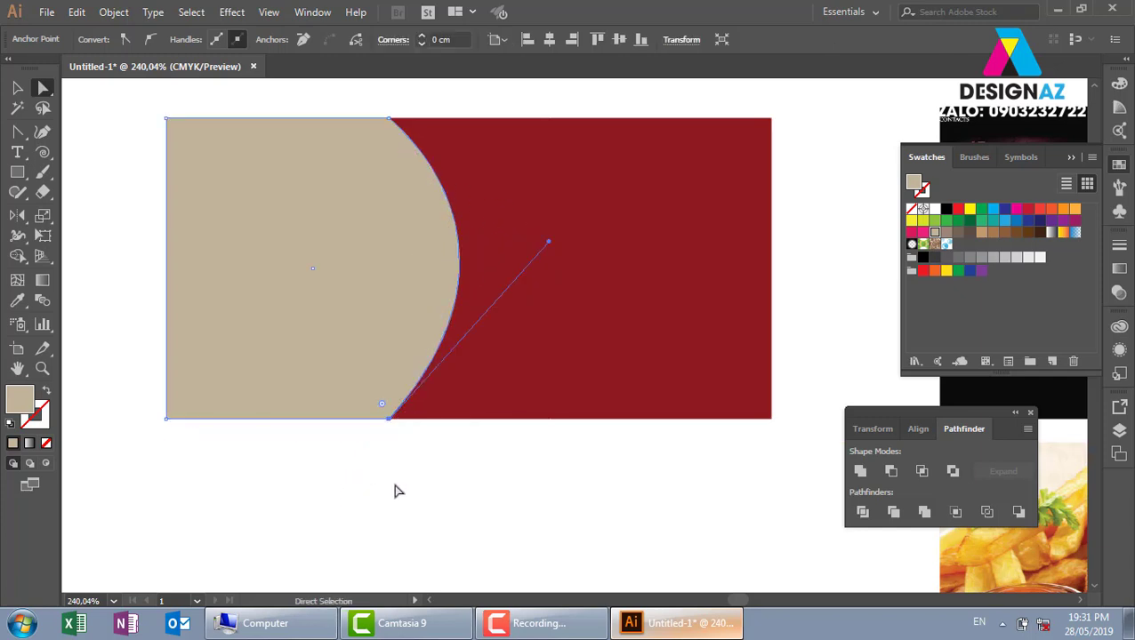
left_click(17, 87)
left_click(493, 452)
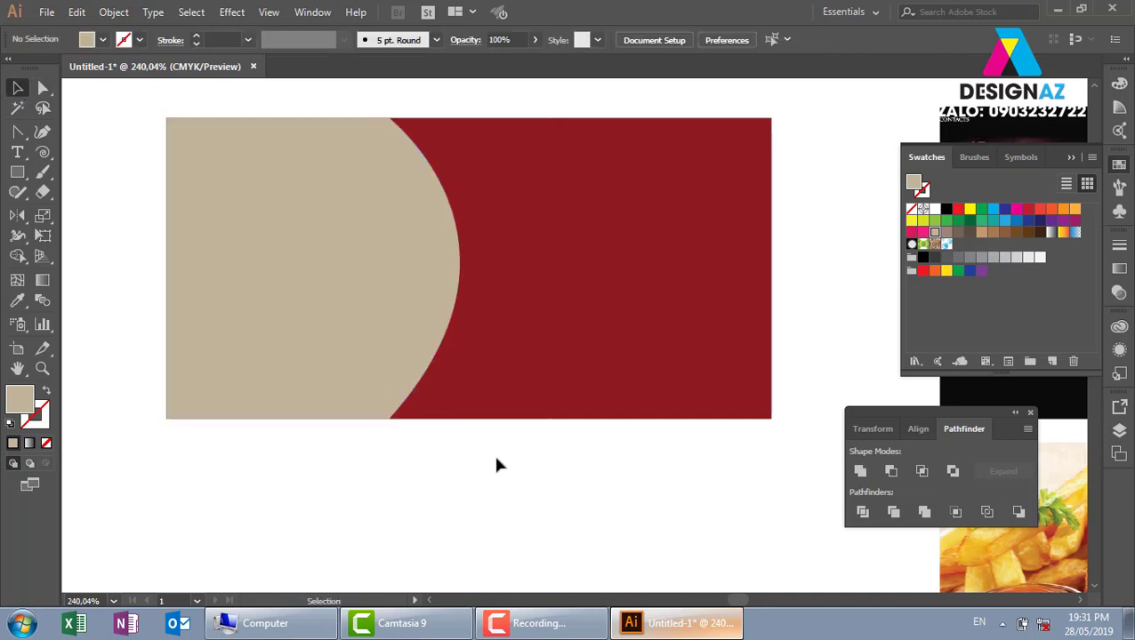
- Paste a slightly wider copy behind the beige shape at 50% opacity
left_click(318, 284)
key("a")
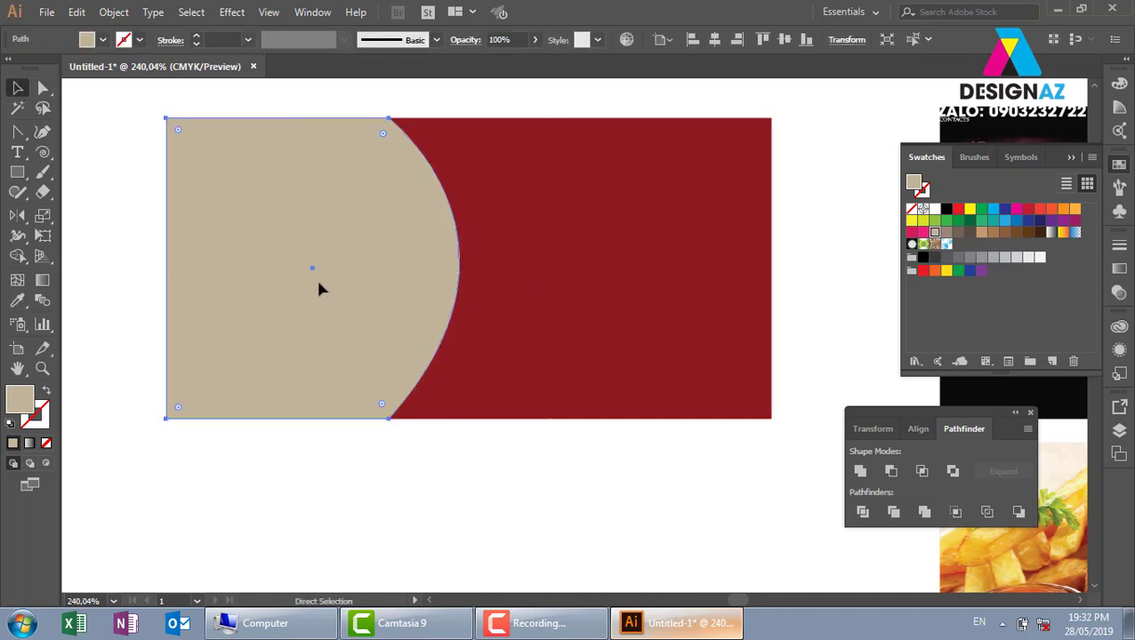
key("v")
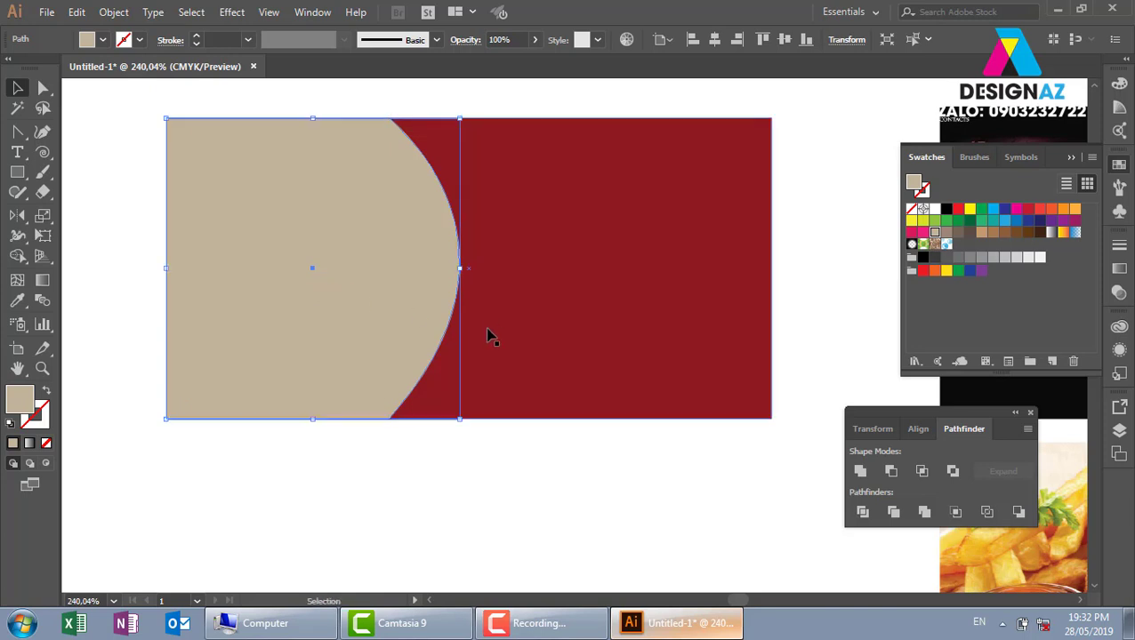
left_click_drag(464, 268, 476, 268)
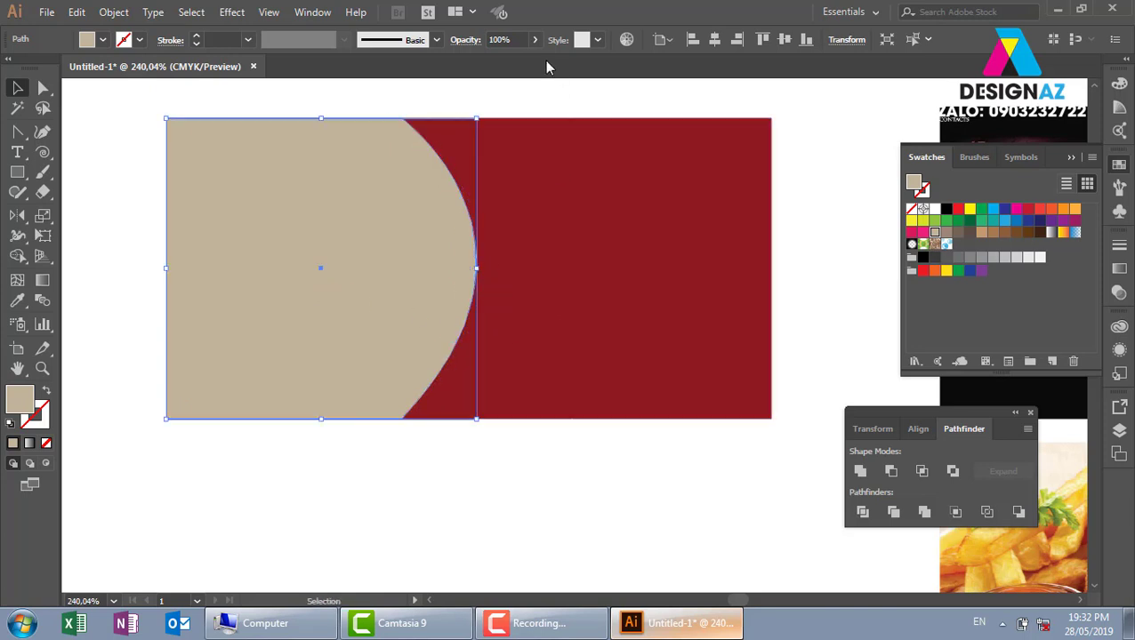
left_click(503, 39)
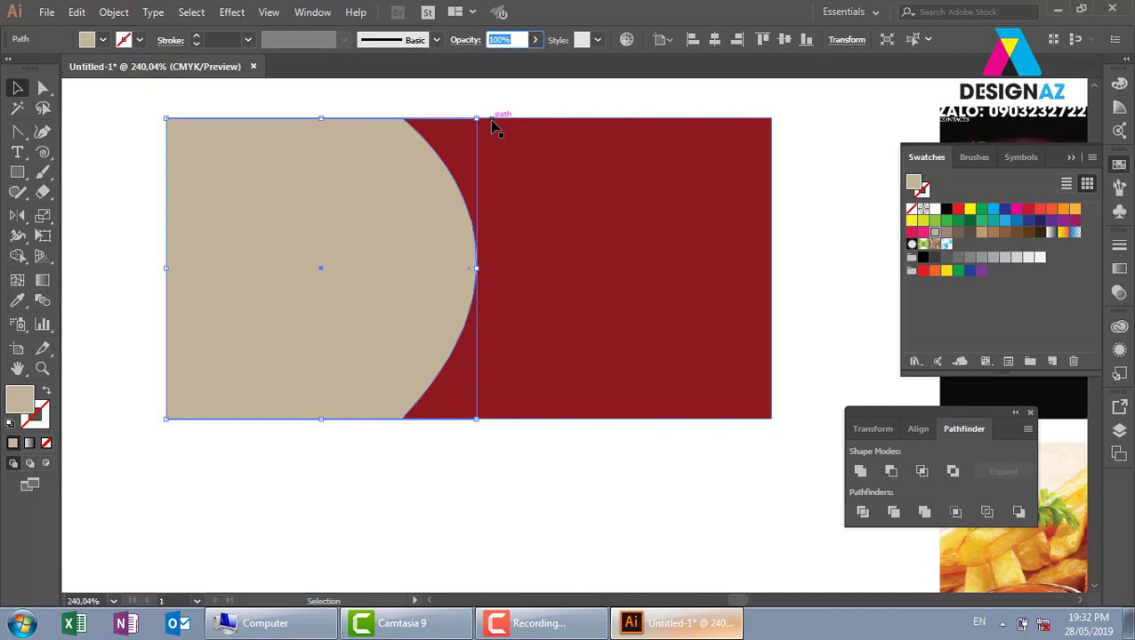
type("50")
key("Return")
- Paste a second, wider copy behind at 30% opacity and zoom out to 100%
key("a")
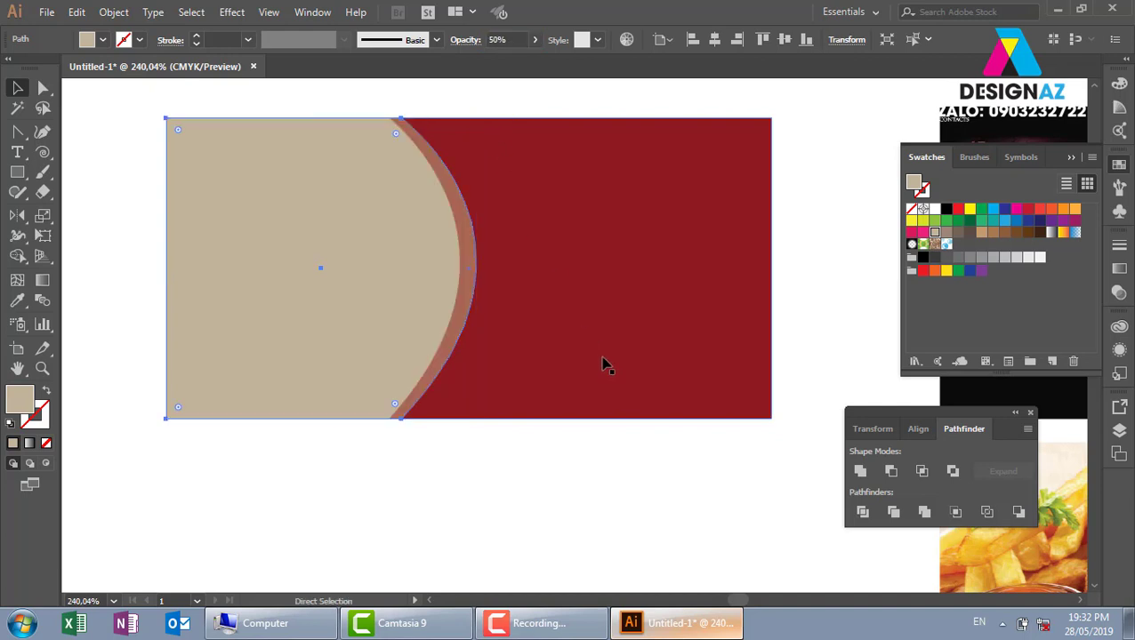
key("v")
left_click_drag(474, 266, 496, 268)
left_click(500, 40)
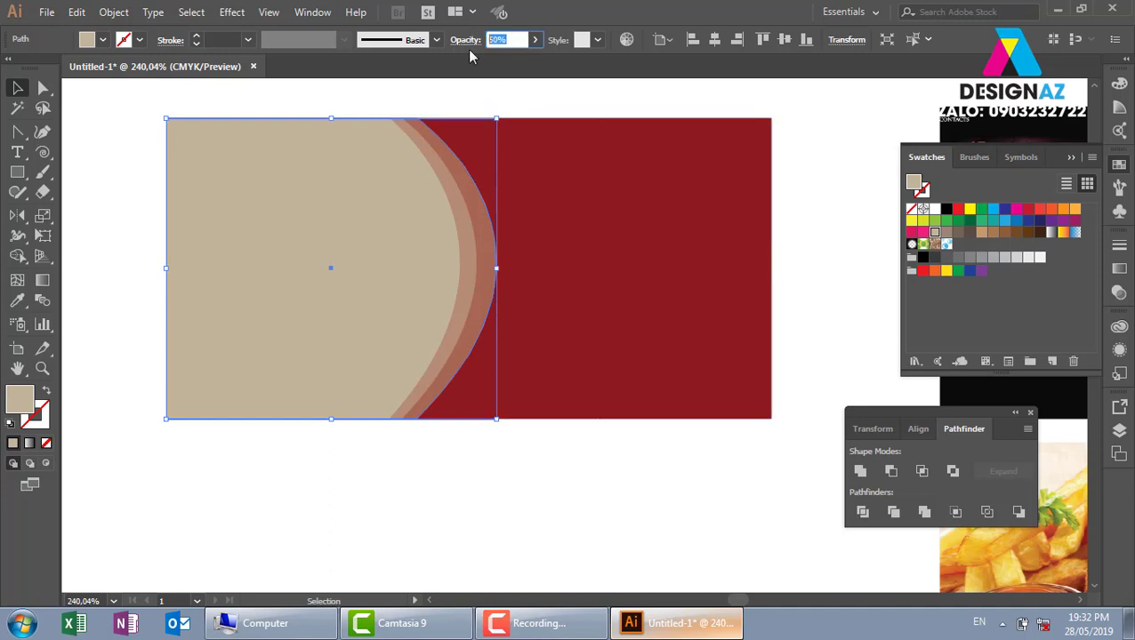
type("30")
key("Return")
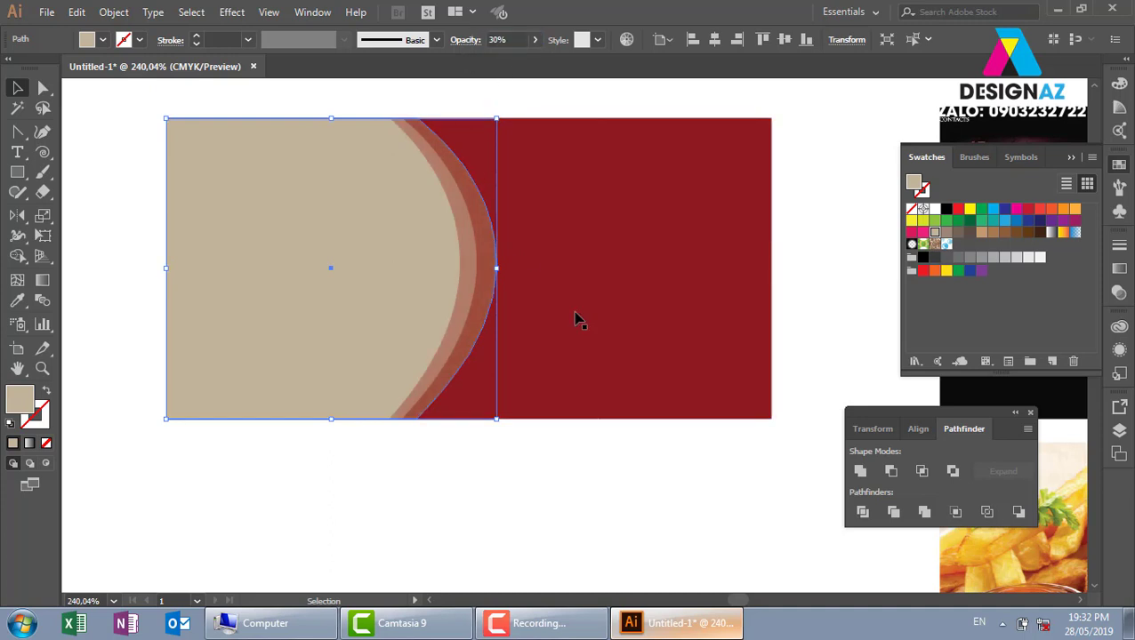
left_click(784, 289)
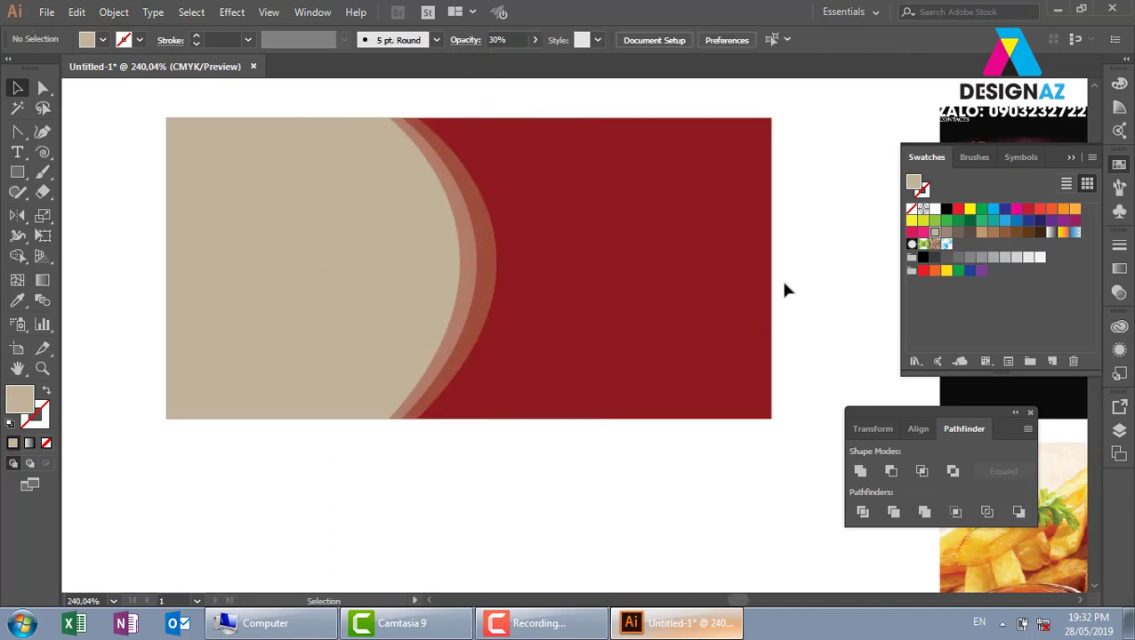
left_click(399, 338)
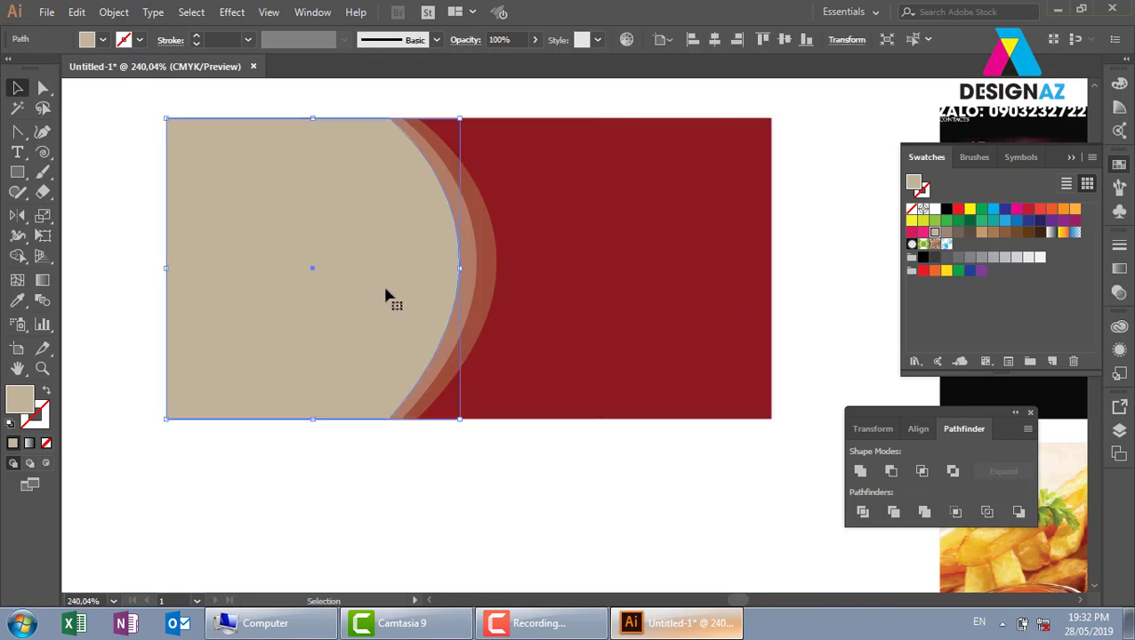
key("ctrl+minus")
key("ctrl+minus")
key("ctrl+minus")
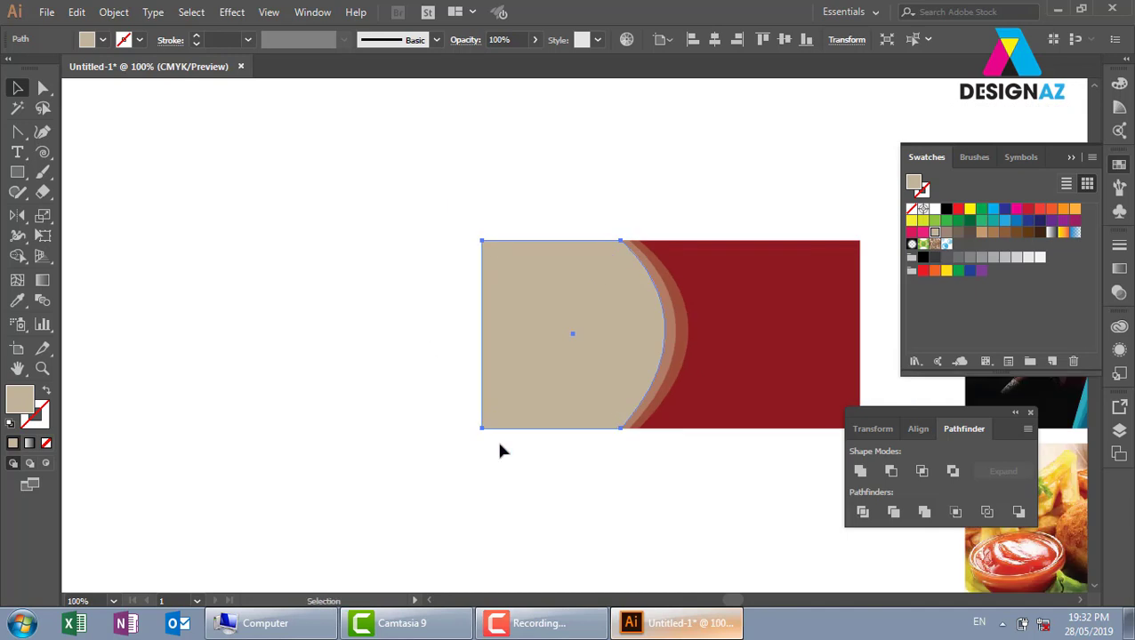
- Duplicate the red rectangle straight down below the card and zoom in on the copy
left_click(544, 351)
left_click(539, 263)
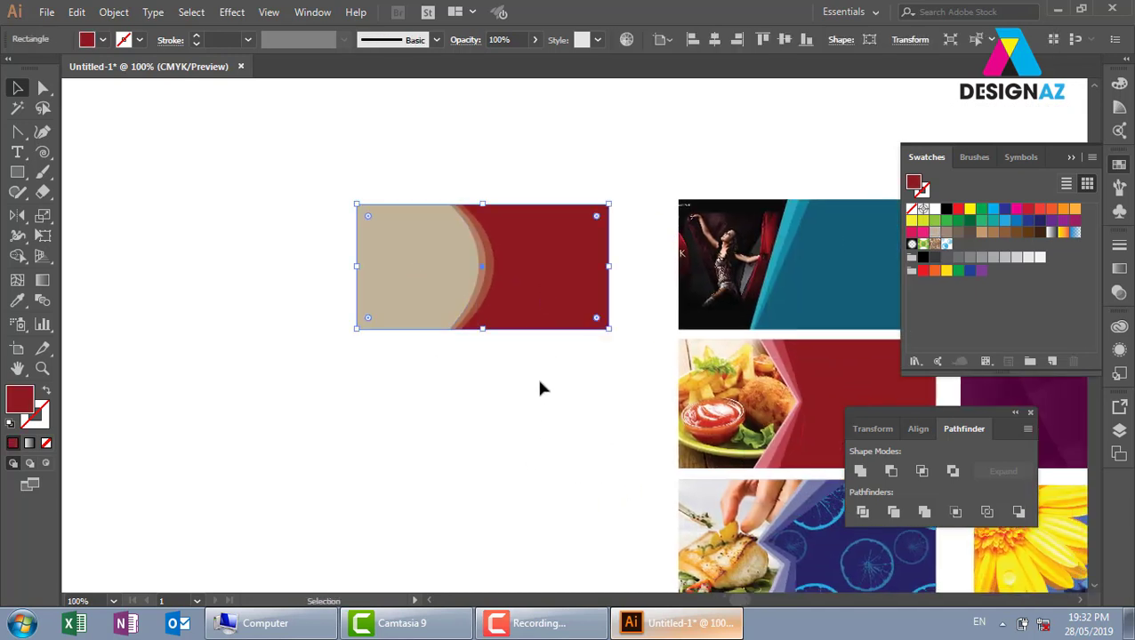
left_click_drag(539, 263, 534, 390)
left_click(646, 372)
key("z")
left_click_drag(304, 305, 749, 526)
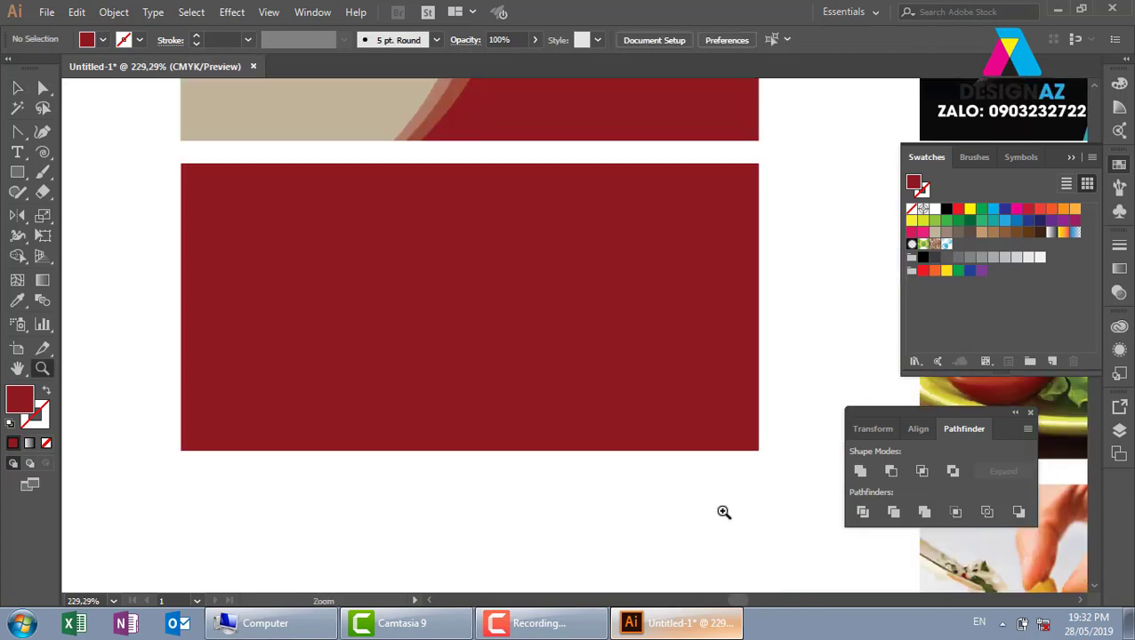
left_click(17, 88)
left_click(427, 280)
left_click(425, 279)
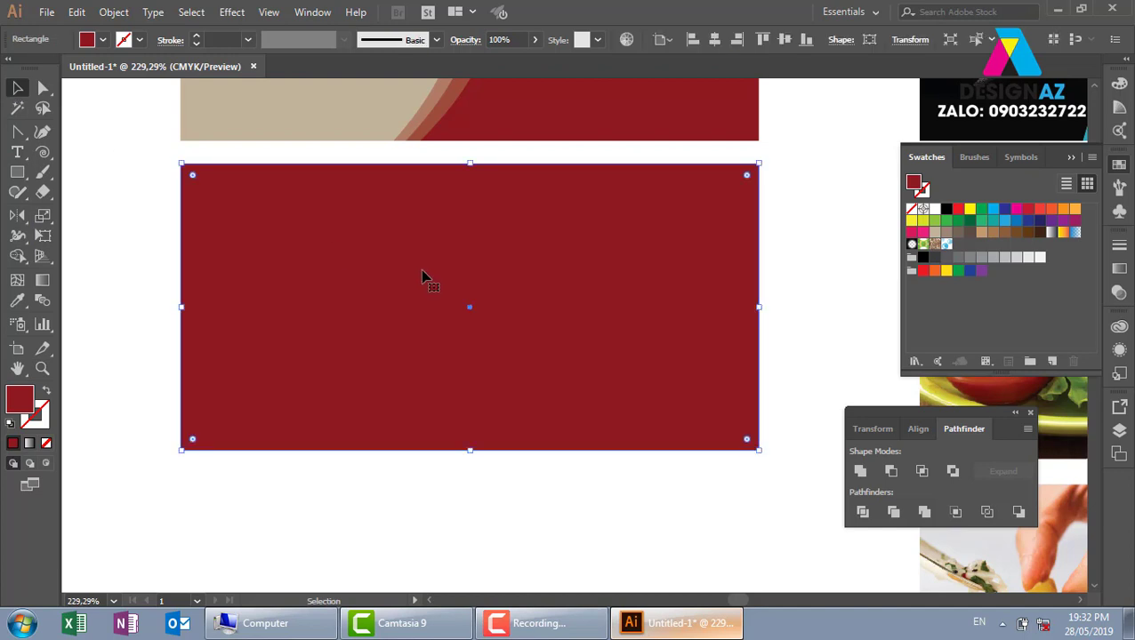
- Narrow the lower rectangle to its left third, fill it beige, and make its right corners smooth
left_click_drag(758, 307, 389, 307)
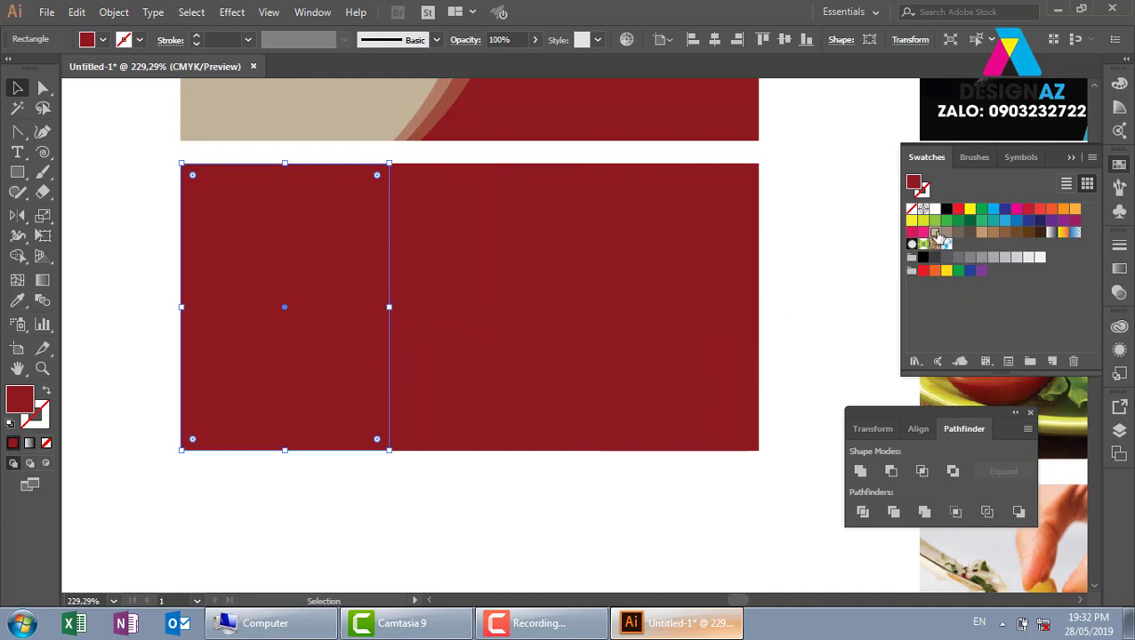
left_click(934, 233)
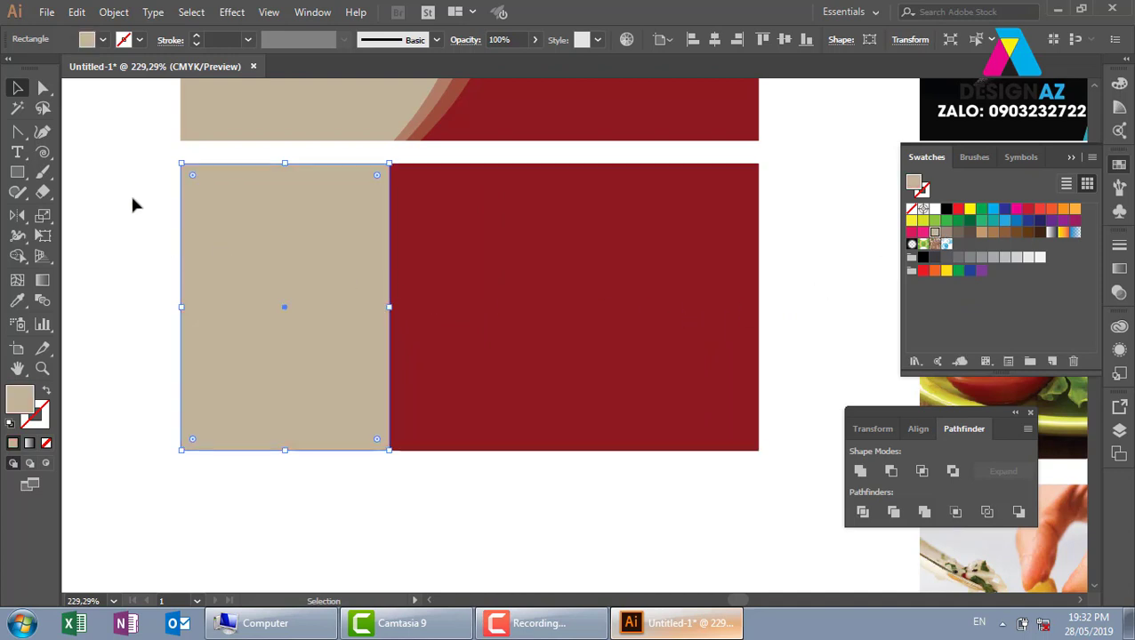
left_click(44, 88)
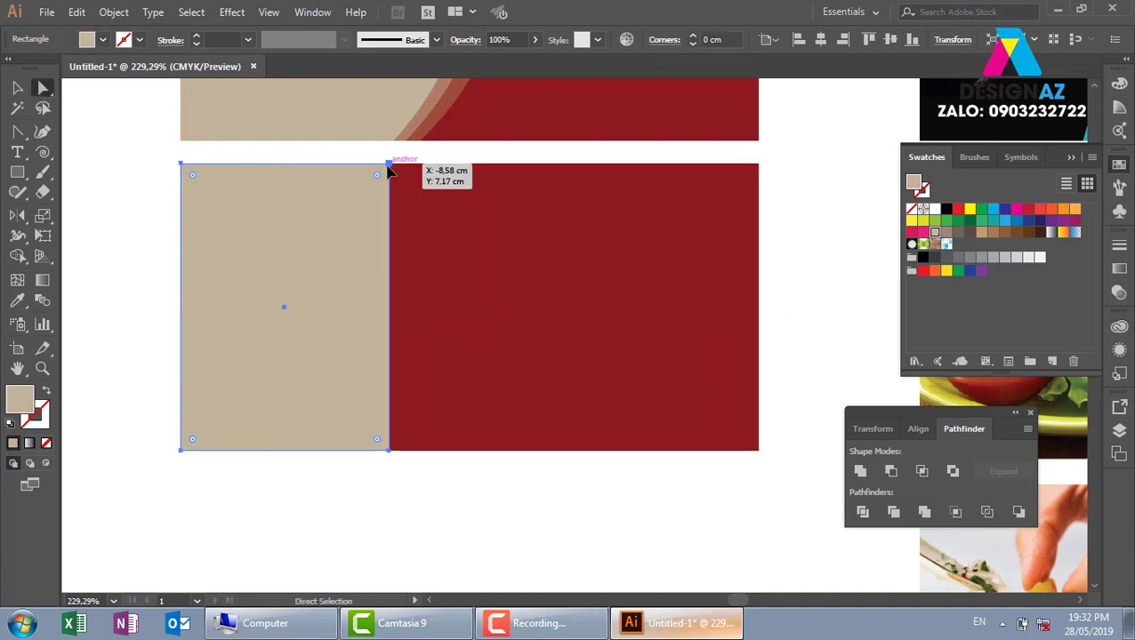
left_click(389, 165)
left_click(153, 45)
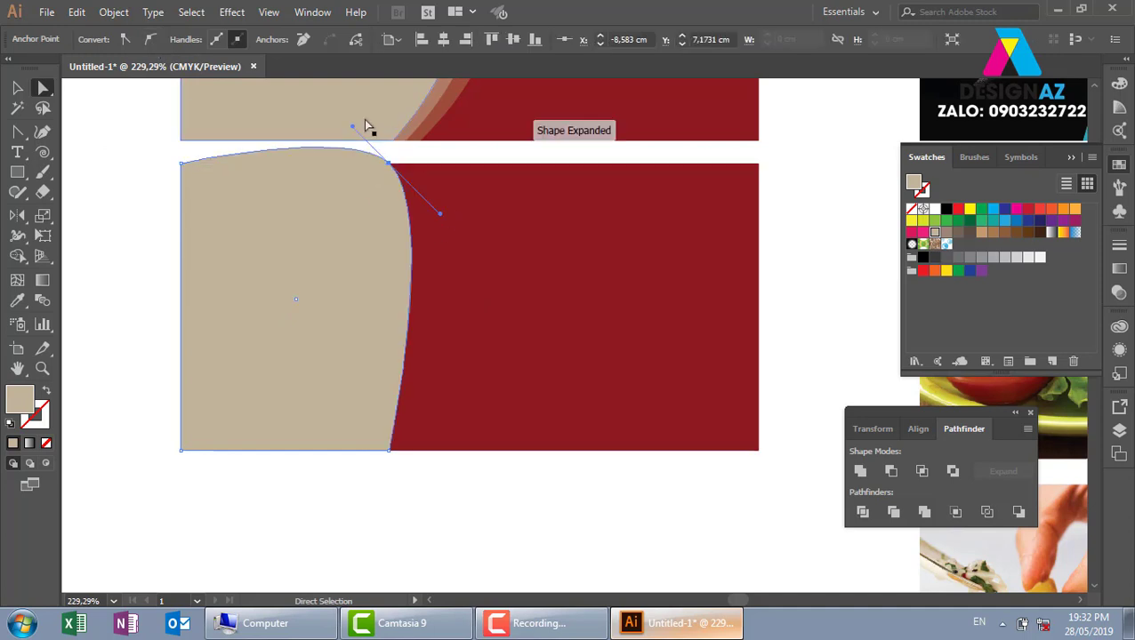
left_click(389, 450)
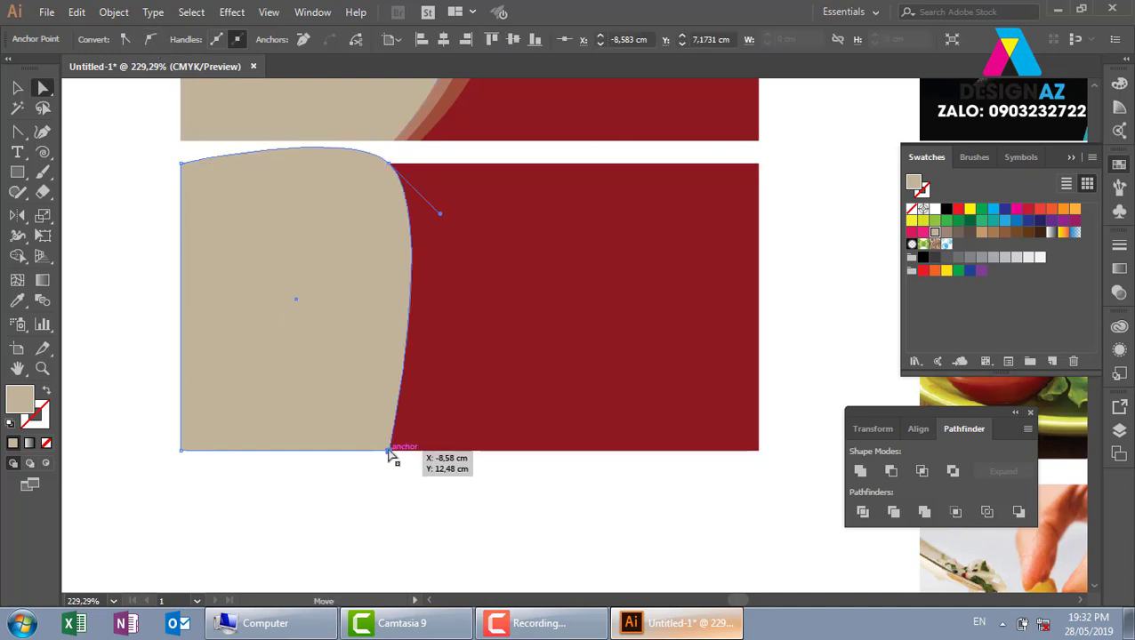
left_click(153, 45)
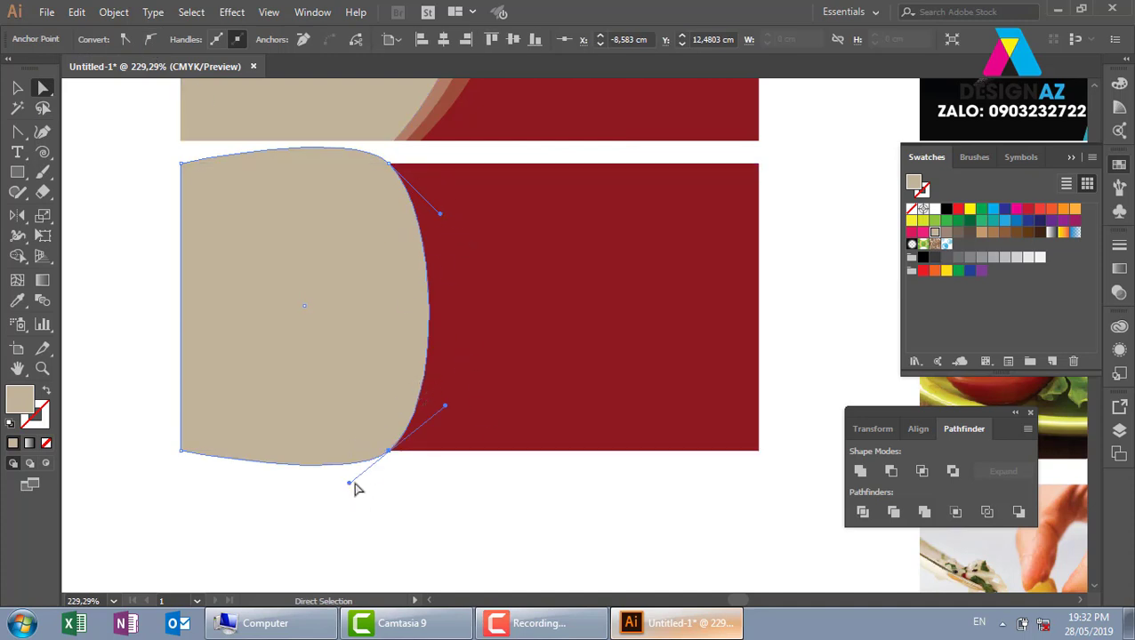
- Keep the top and bottom edges straight and bend the right edge into an S-shaped wave
left_click_drag(350, 485, 390, 453)
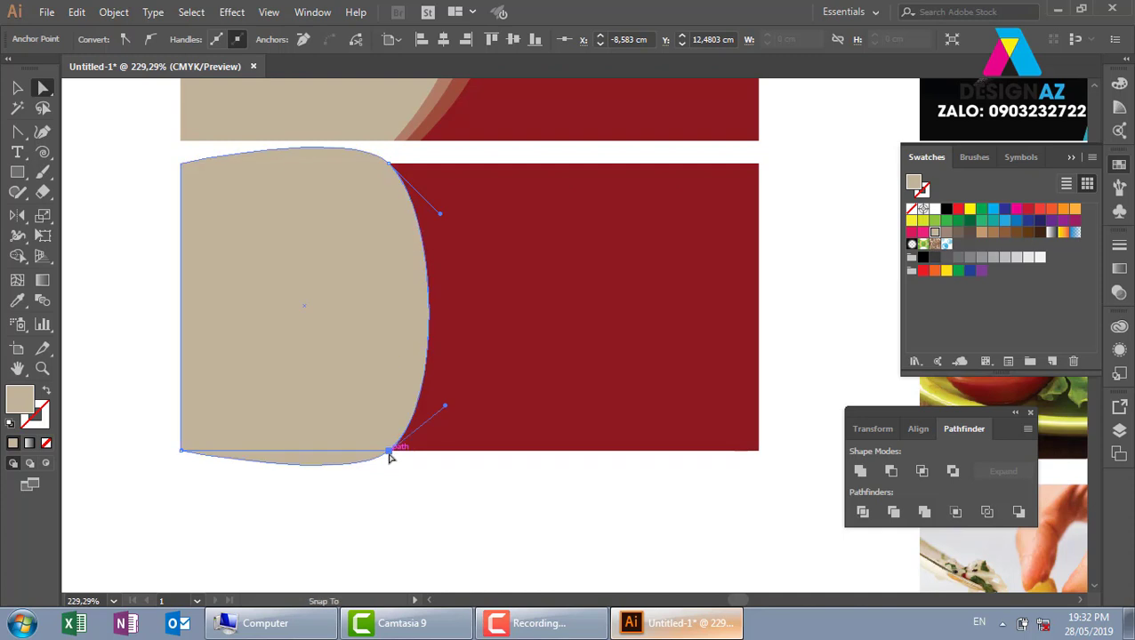
scroll(462, 449, "up", 3)
left_click(400, 289)
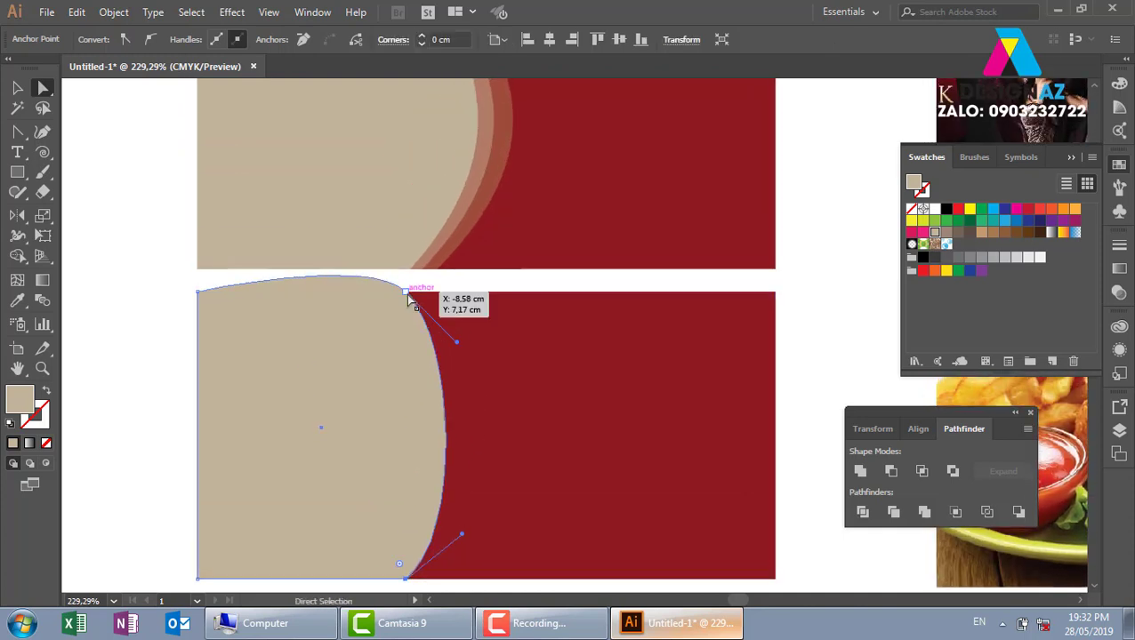
left_click_drag(369, 255, 405, 293)
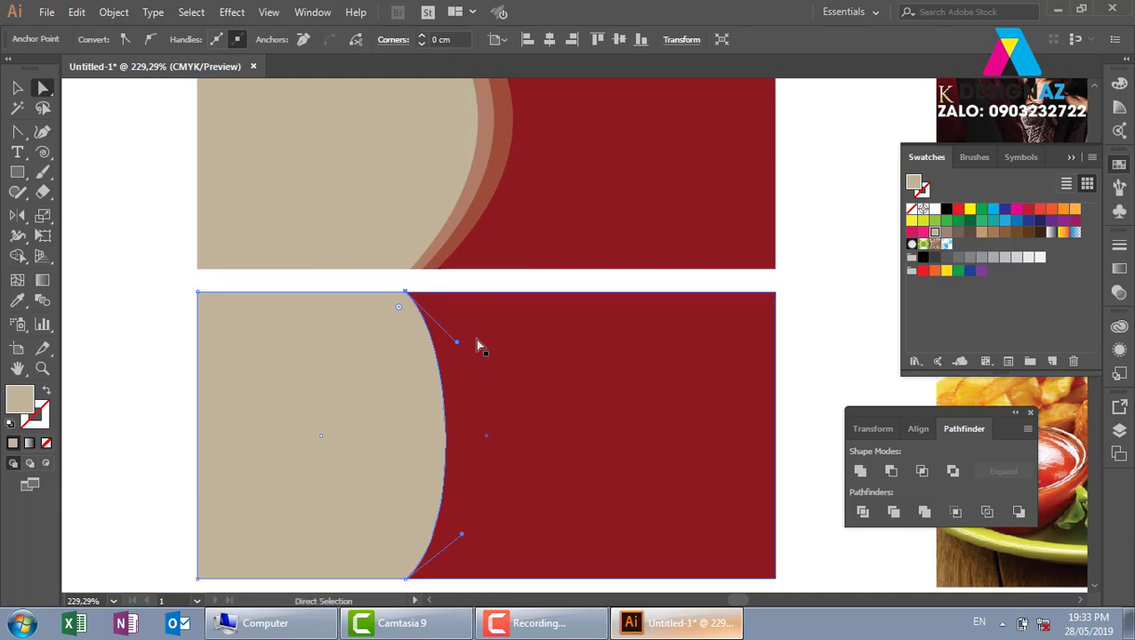
left_click_drag(457, 343, 494, 372)
left_click_drag(462, 534, 248, 456)
left_click_drag(494, 373, 494, 431)
left_click_drag(249, 457, 273, 448)
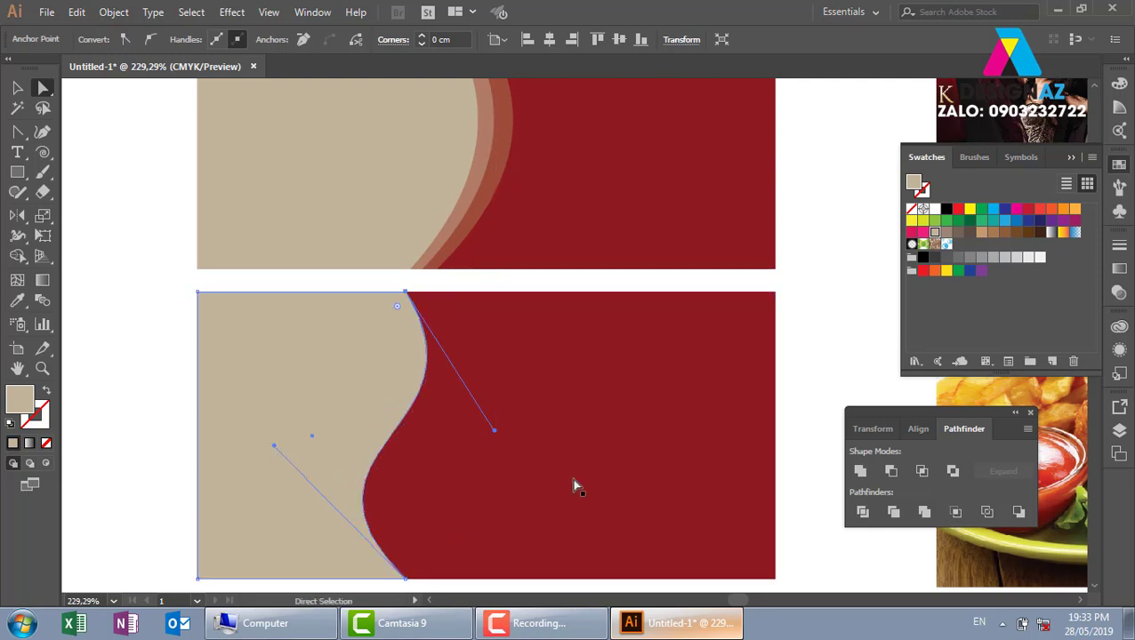
left_click_drag(520, 482, 525, 405)
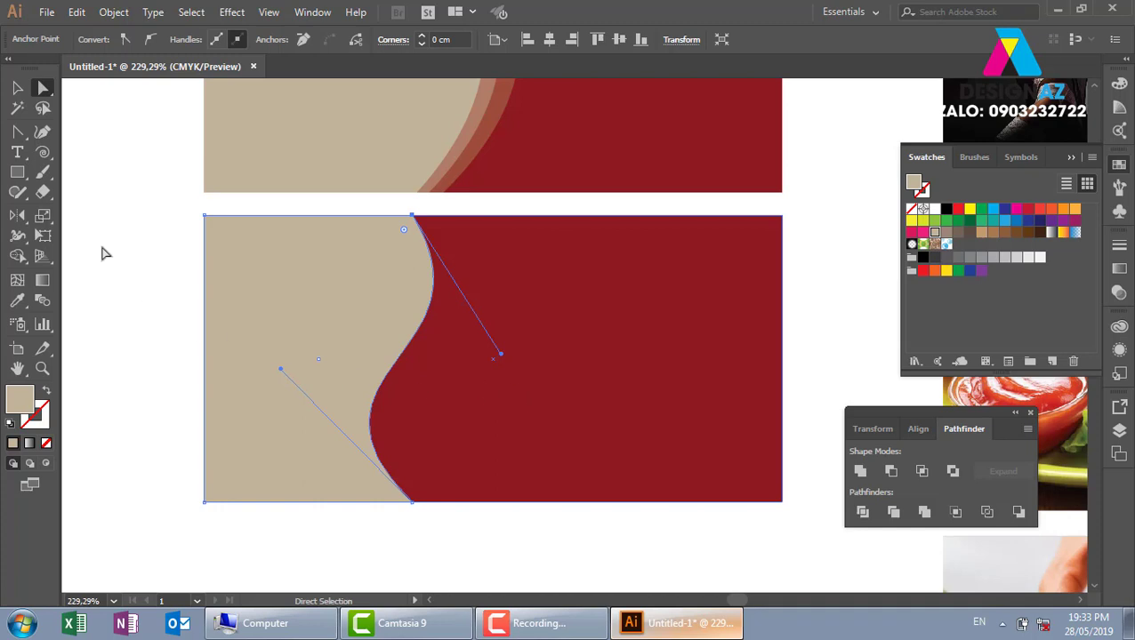
- Widen the beige wave copy, set it to 50% opacity, and pull its top anchor handle left
key("v")
left_click(117, 275)
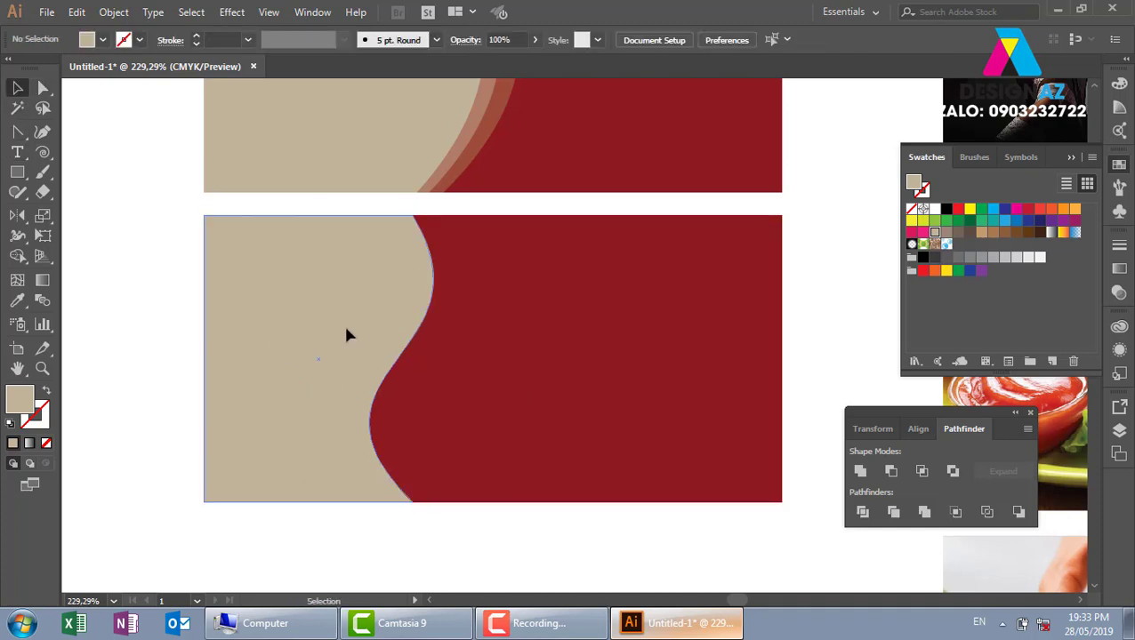
left_click(347, 334)
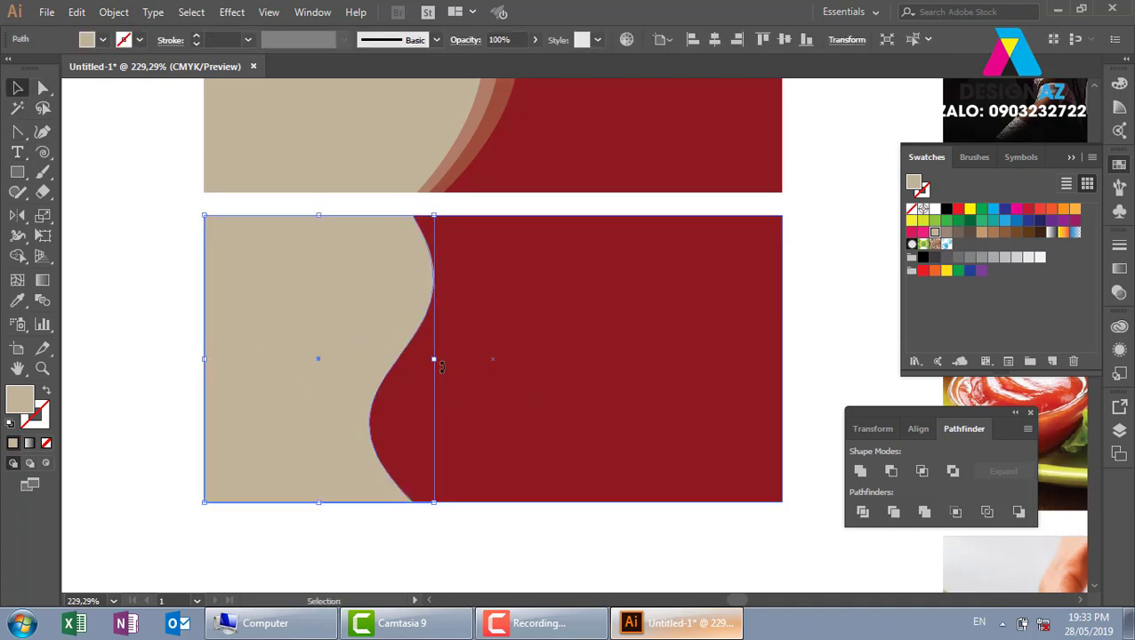
left_click_drag(438, 363, 450, 360)
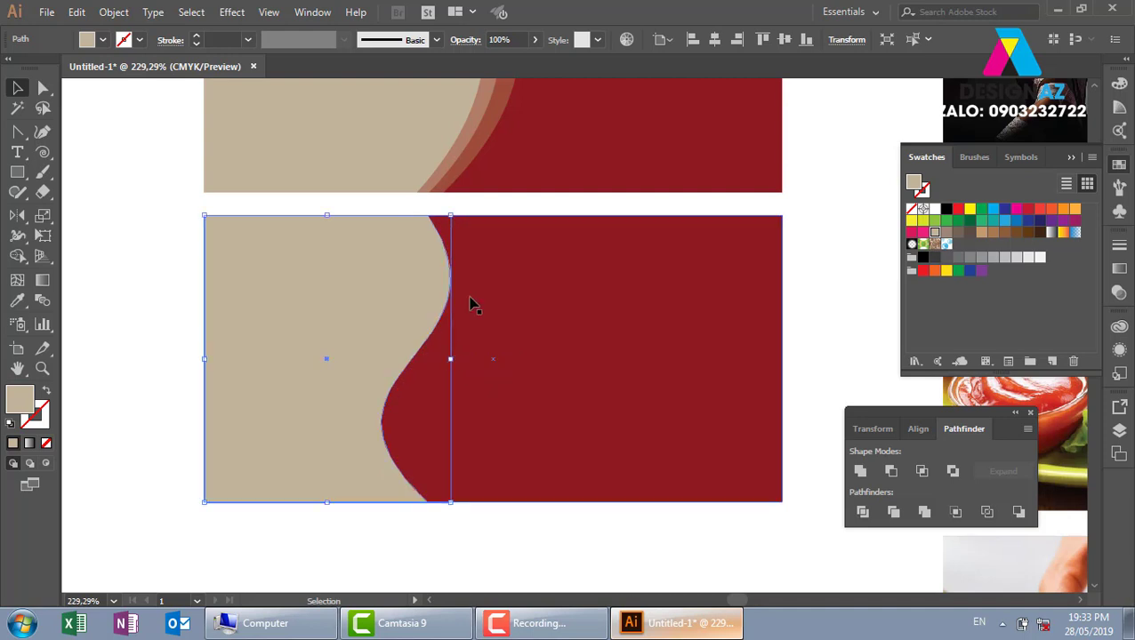
left_click(499, 40)
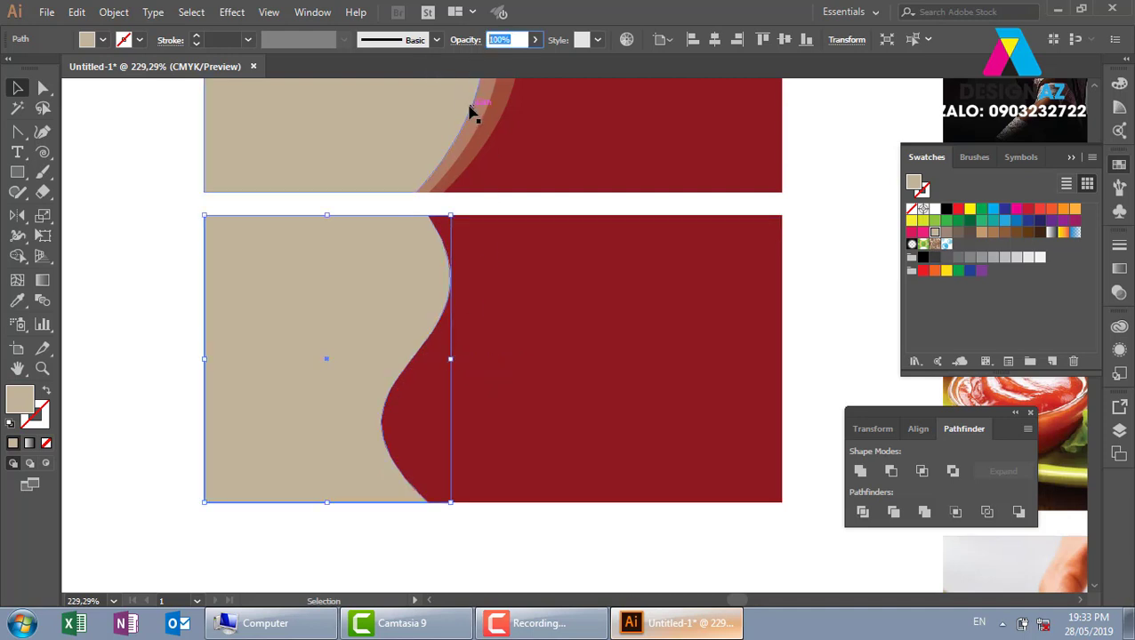
type("50")
key("Return")
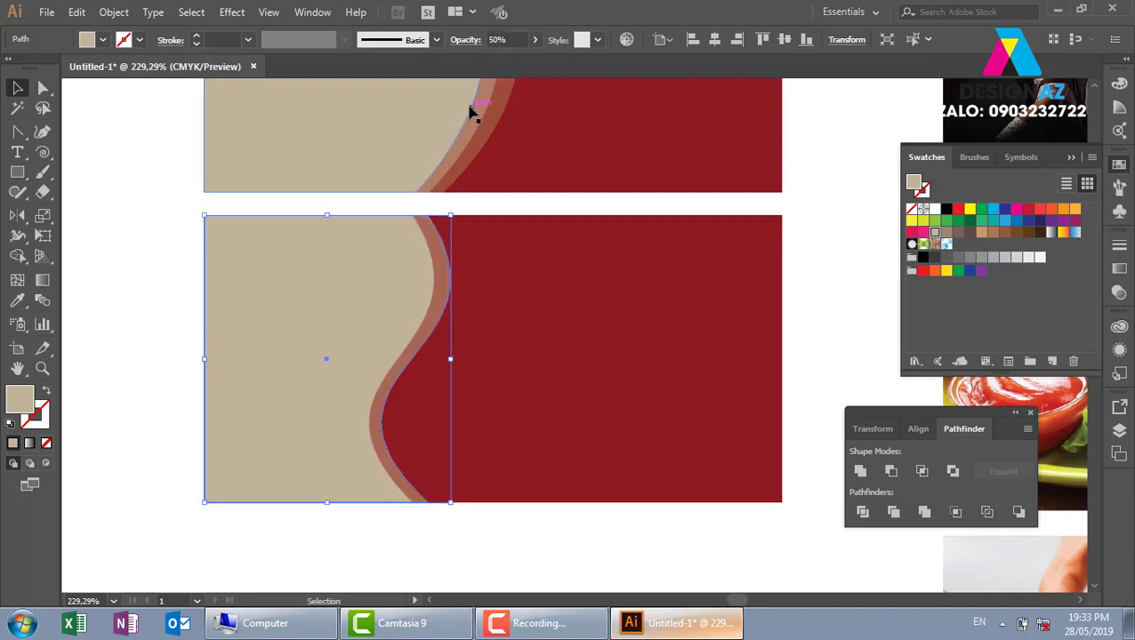
left_click(44, 90)
left_click(427, 216)
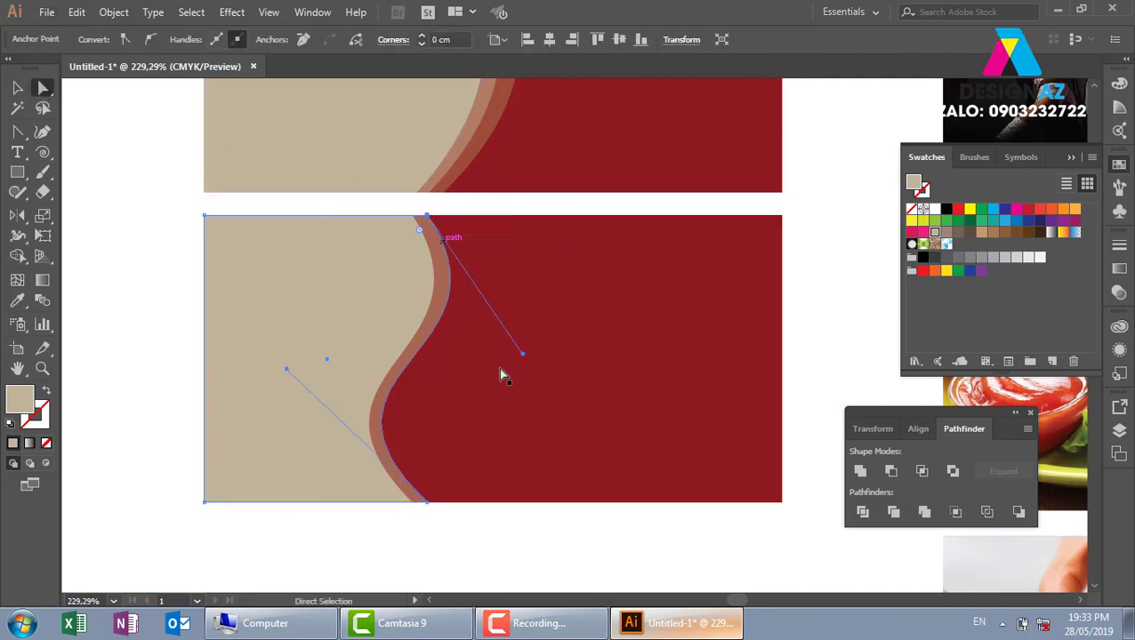
left_click_drag(522, 354, 500, 352)
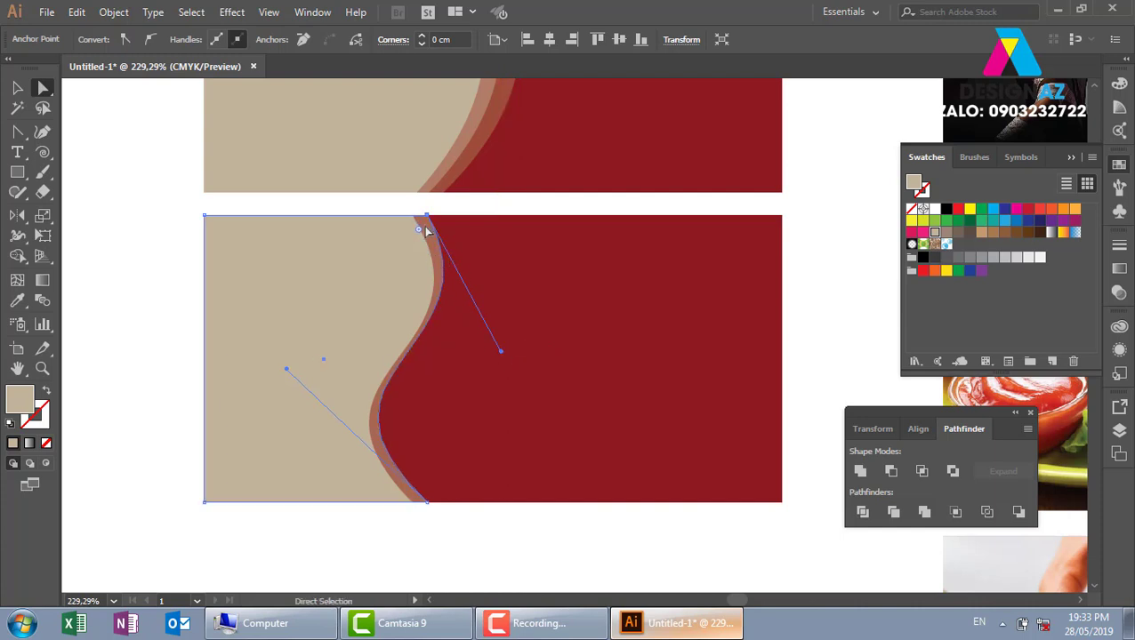
- Widen the next wave copy further and set its opacity to 30%
left_click(18, 89)
left_click(142, 226)
left_click(442, 281)
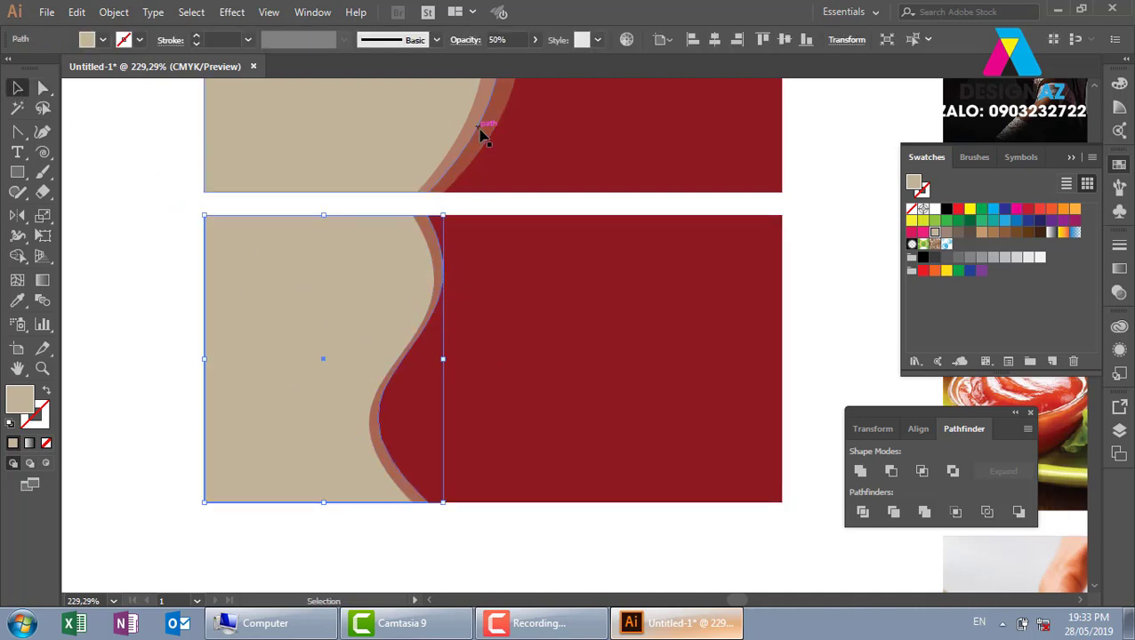
left_click(514, 320, "shift")
key("a")
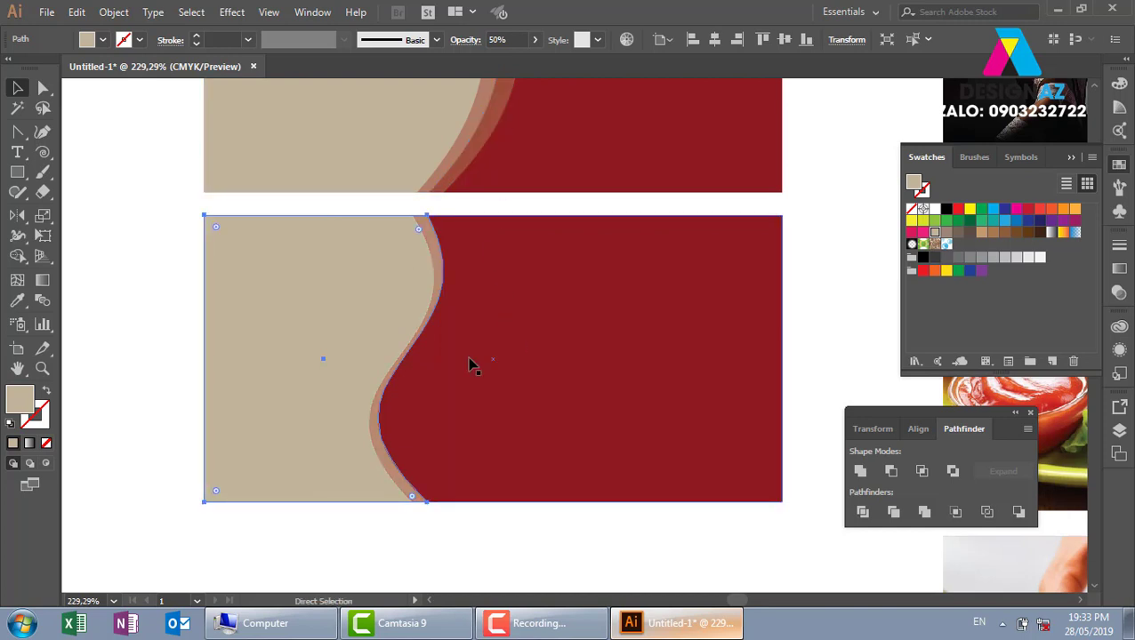
key("v")
left_click_drag(443, 359, 460, 359)
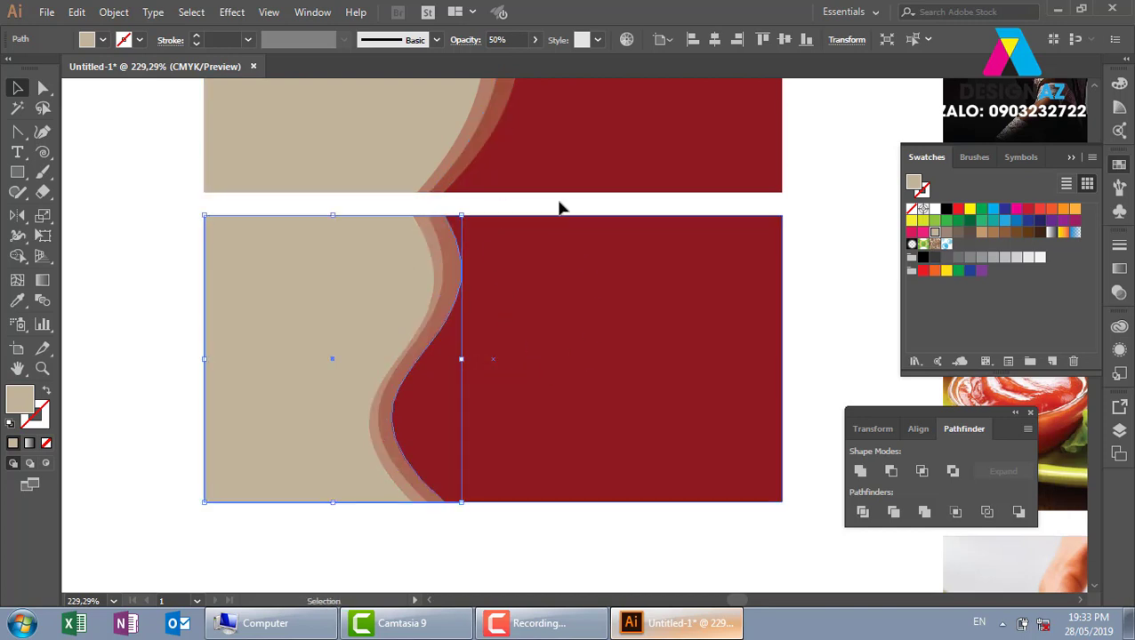
left_click(559, 217, "shift")
left_click(512, 39)
type("3")
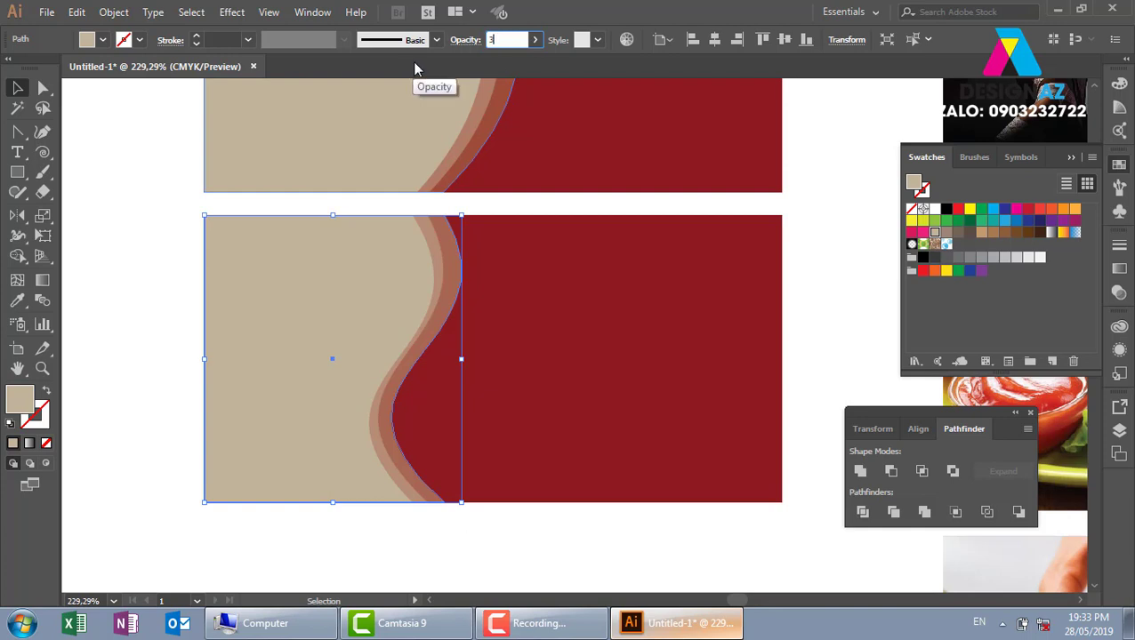
type("0")
key("Return")
- Pull the 30% wave's top anchor handle left to match the band's curve
left_click(42, 87)
left_click(477, 236, "shift")
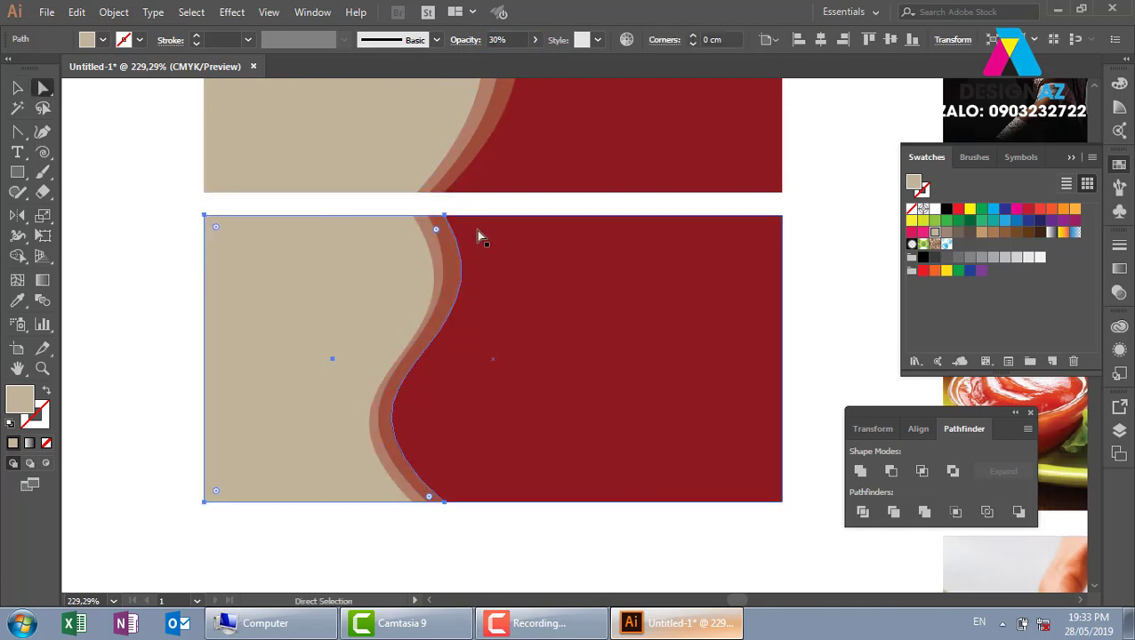
left_click(444, 216)
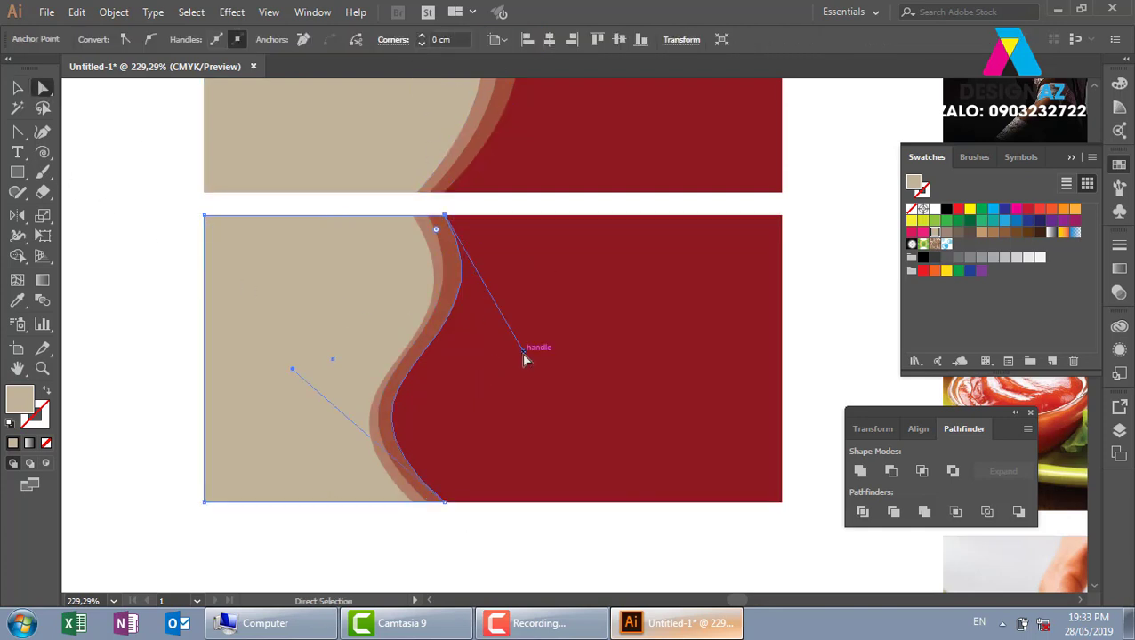
left_click_drag(522, 350, 499, 352)
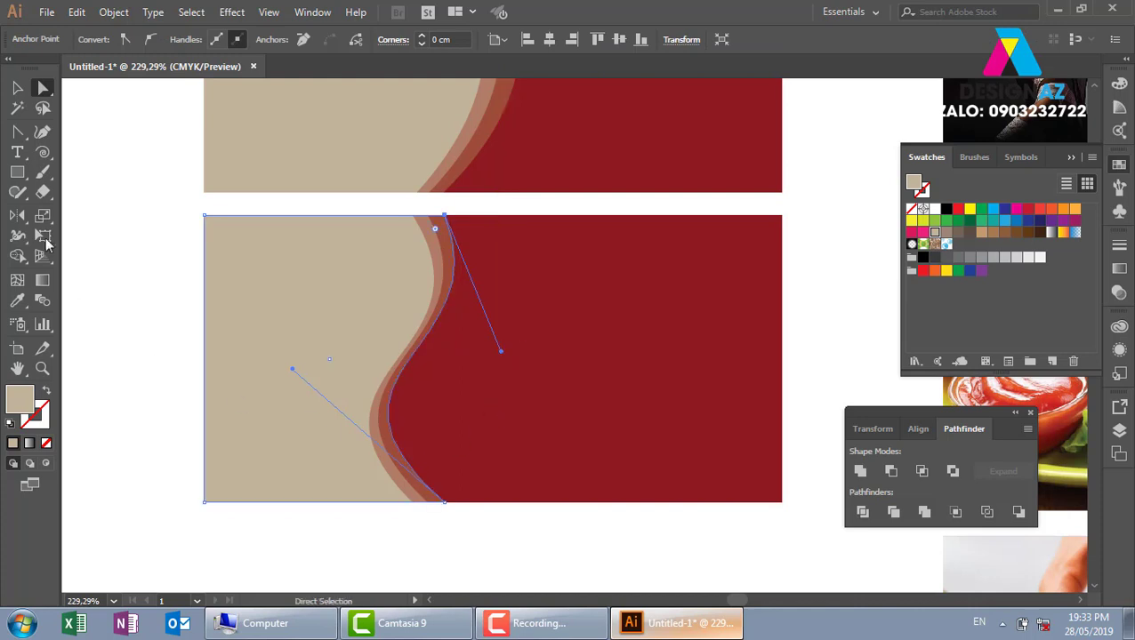
left_click(17, 87)
left_click(824, 277)
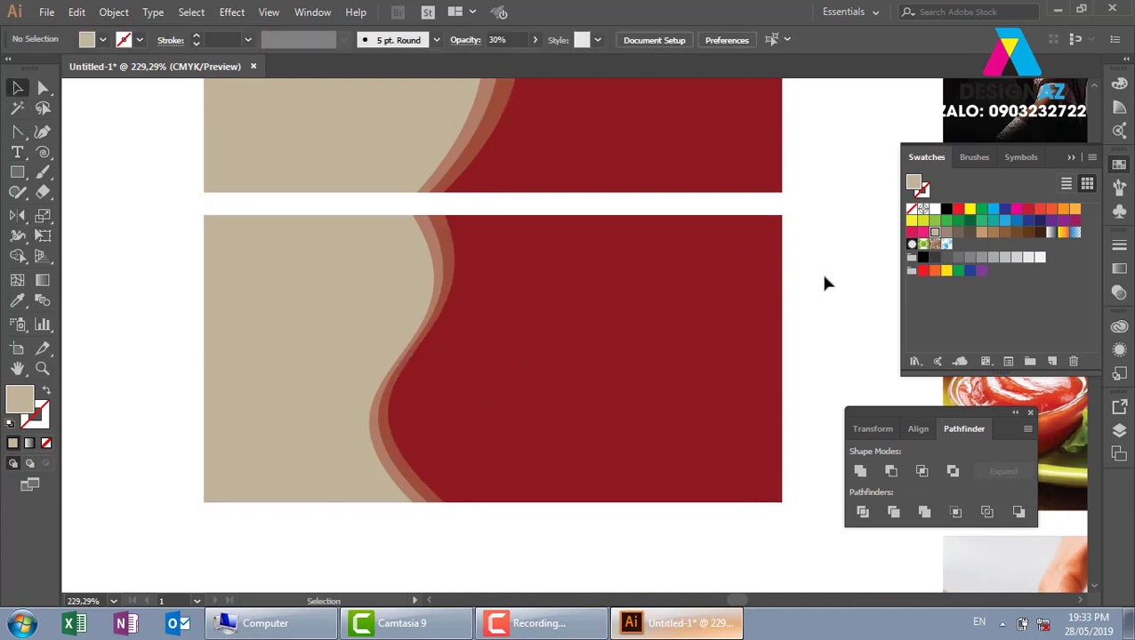
left_click(300, 342)
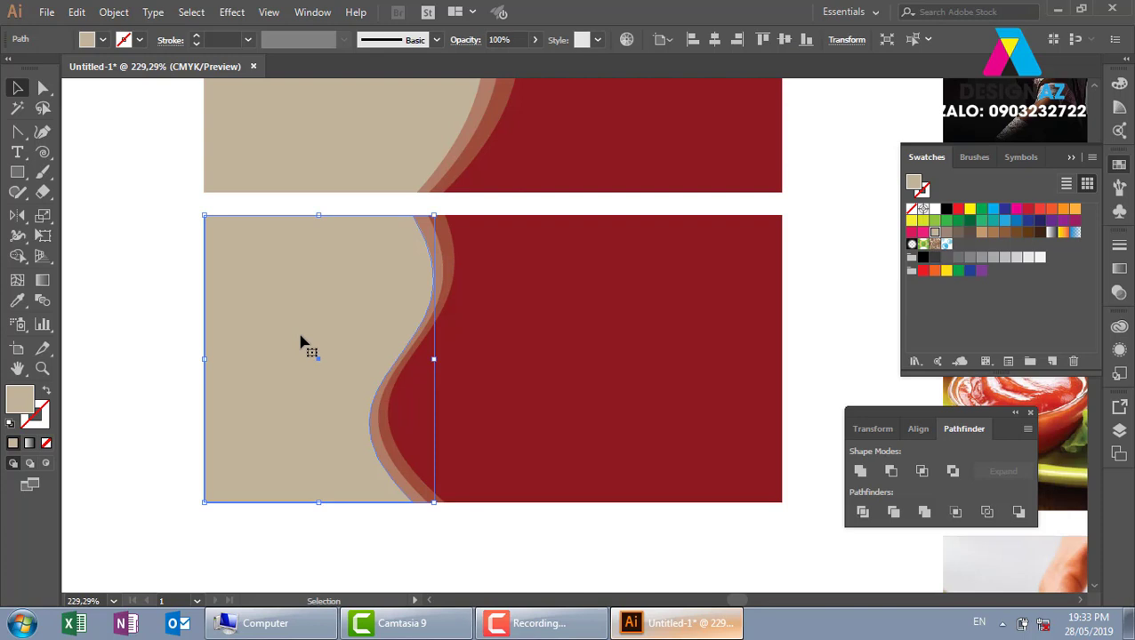
- Alt-drag a copy of the top red rectangle to the left of the banners and zoom in on it
key("ctrl+1")
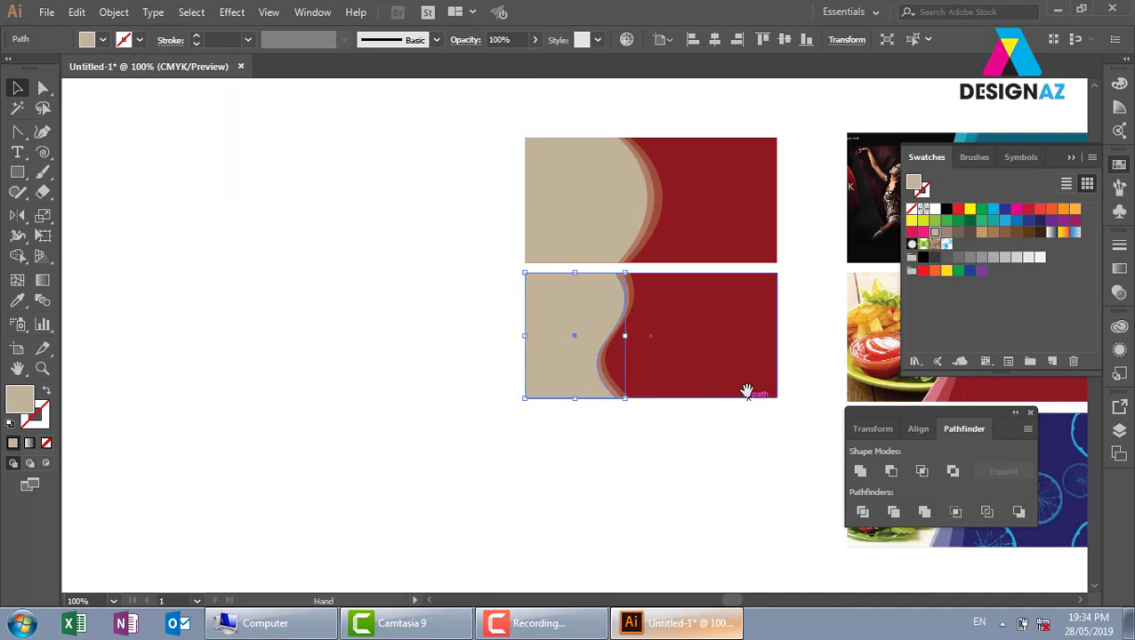
left_click_drag(747, 392, 615, 367)
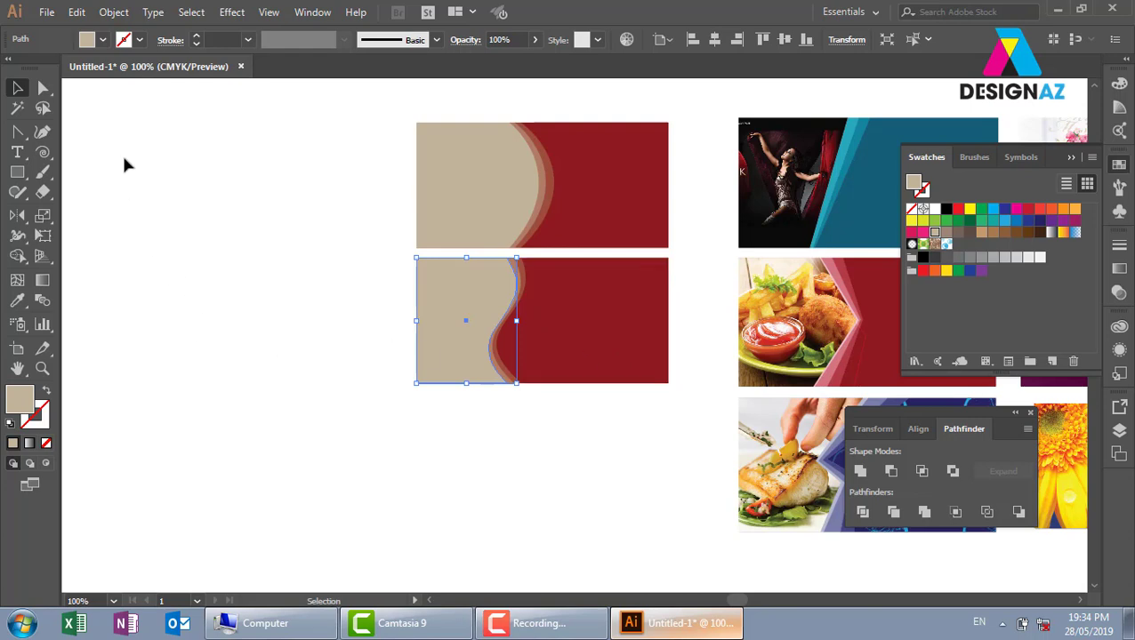
left_click(261, 225)
left_click(610, 216)
left_click_drag(610, 217, 360, 221)
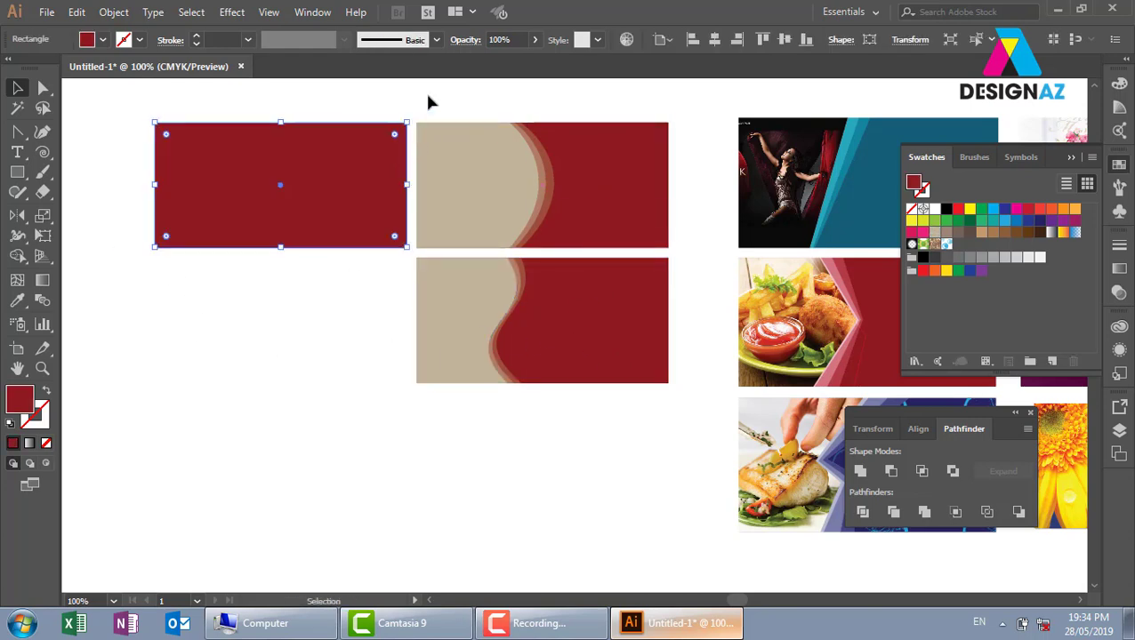
left_click(425, 94)
key("z")
left_click_drag(122, 101, 682, 337)
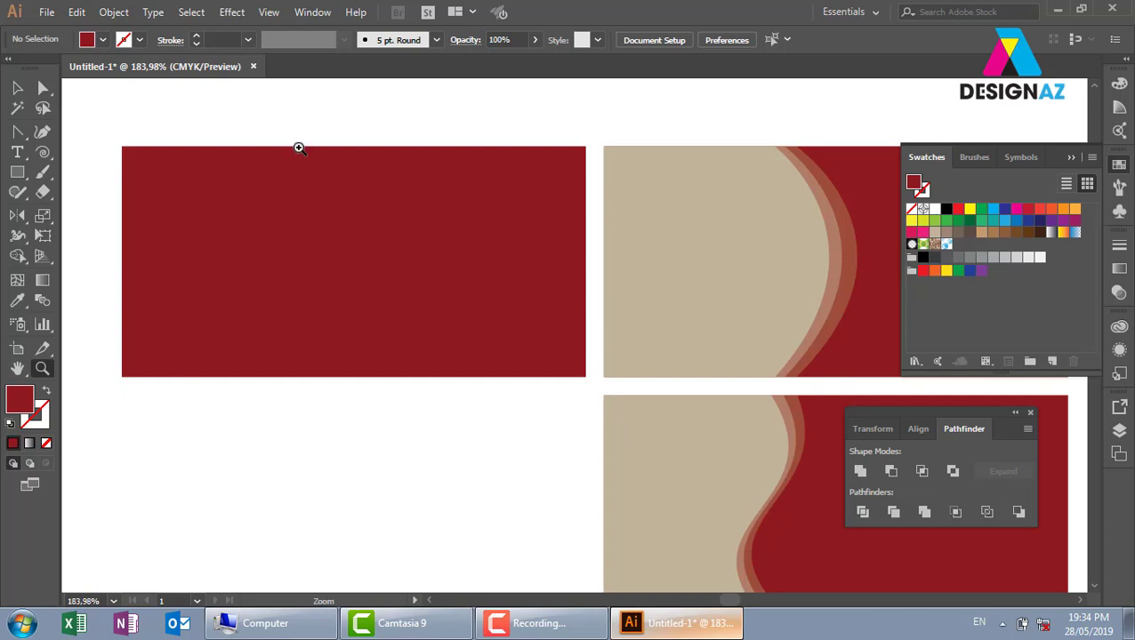
left_click(16, 88)
left_click(339, 193)
left_click(338, 192)
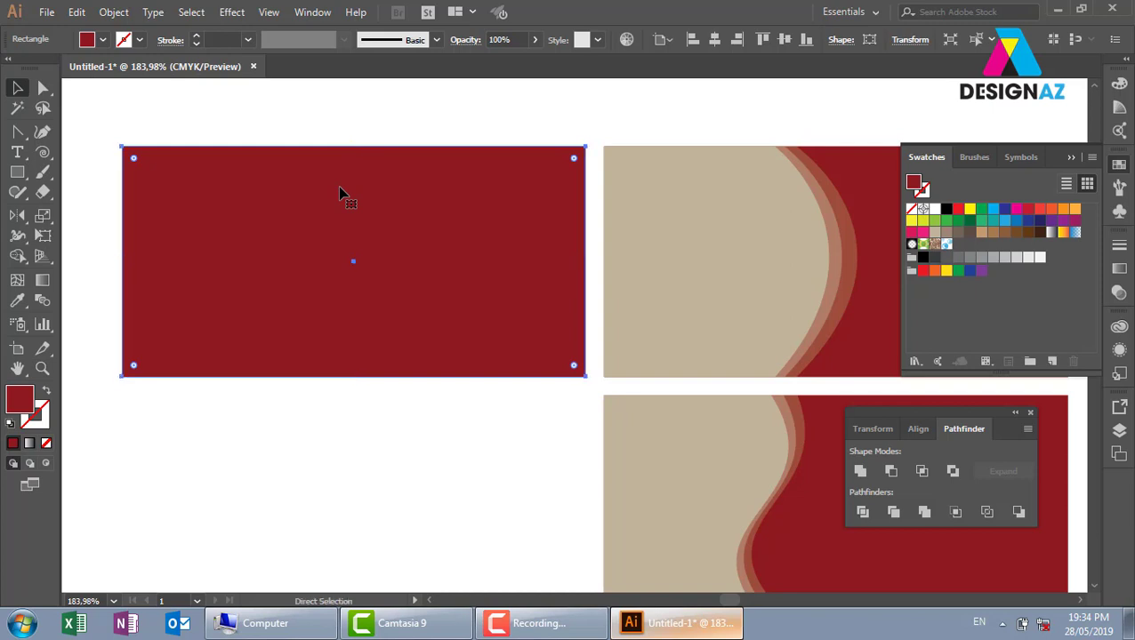
- Narrow the rectangle copy into a beige left panel and pull a new mid-edge anchor right into a point
left_click_drag(535, 256, 303, 256)
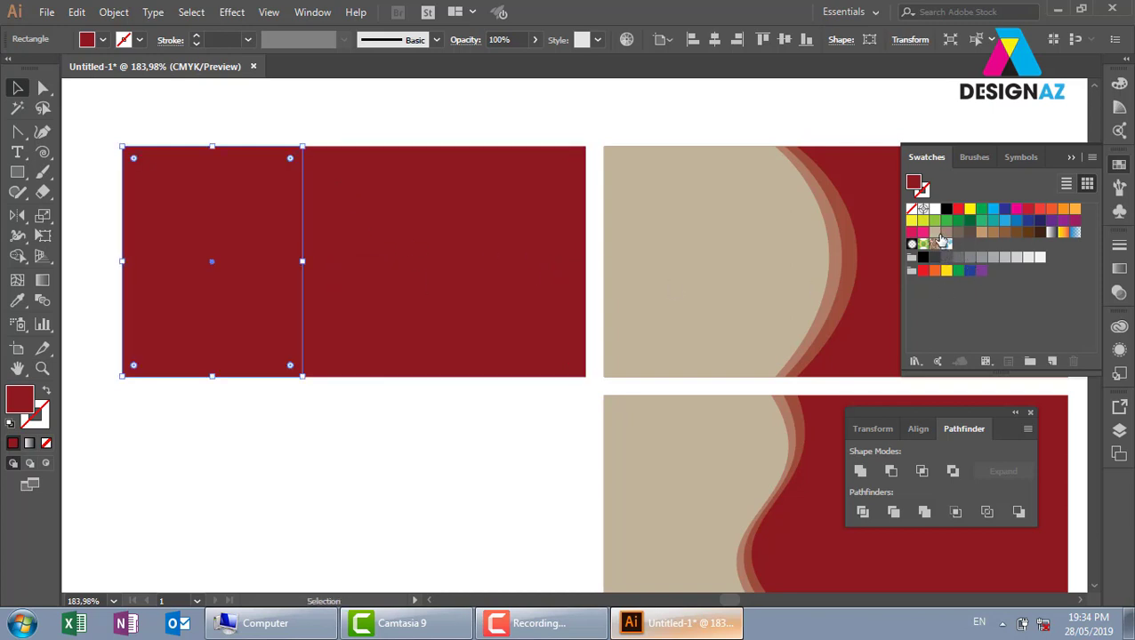
left_click(934, 232)
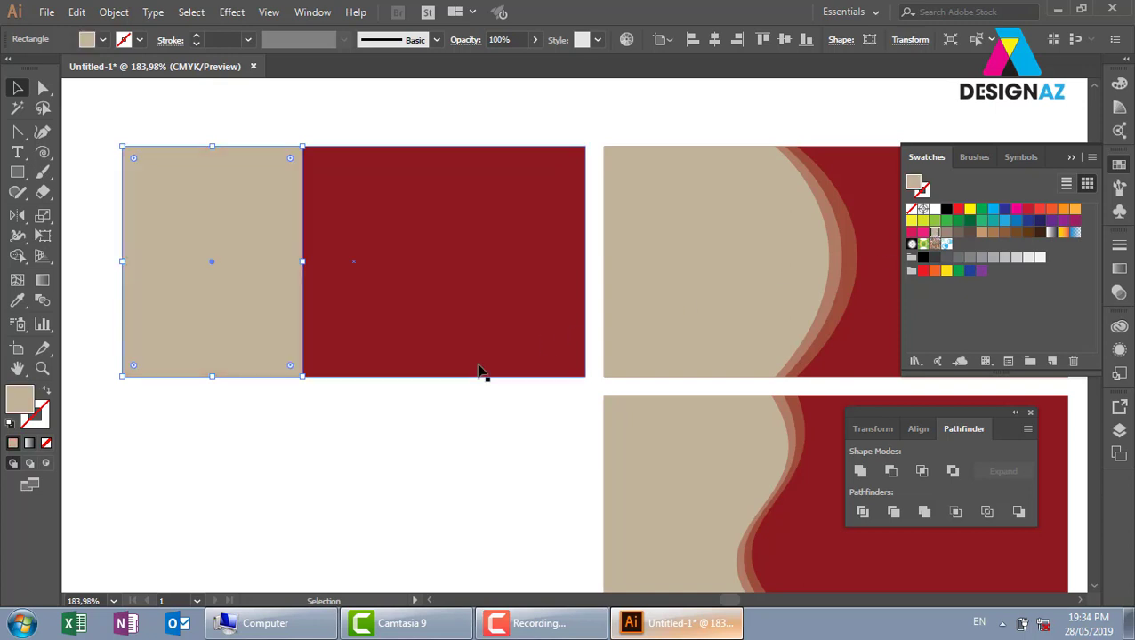
key("p")
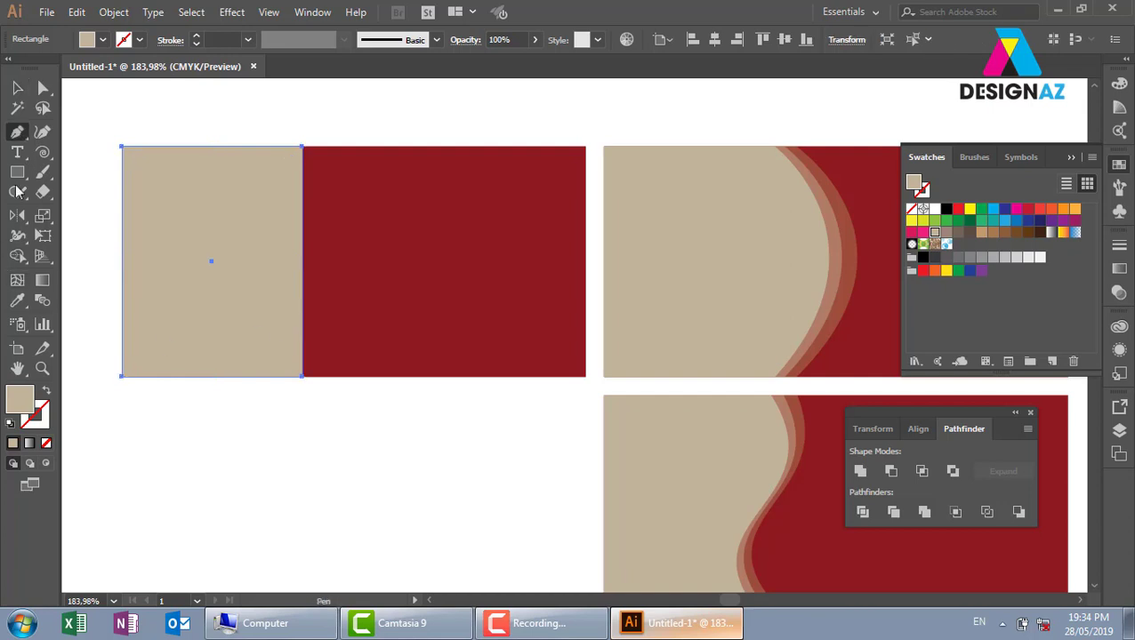
left_click(17, 131)
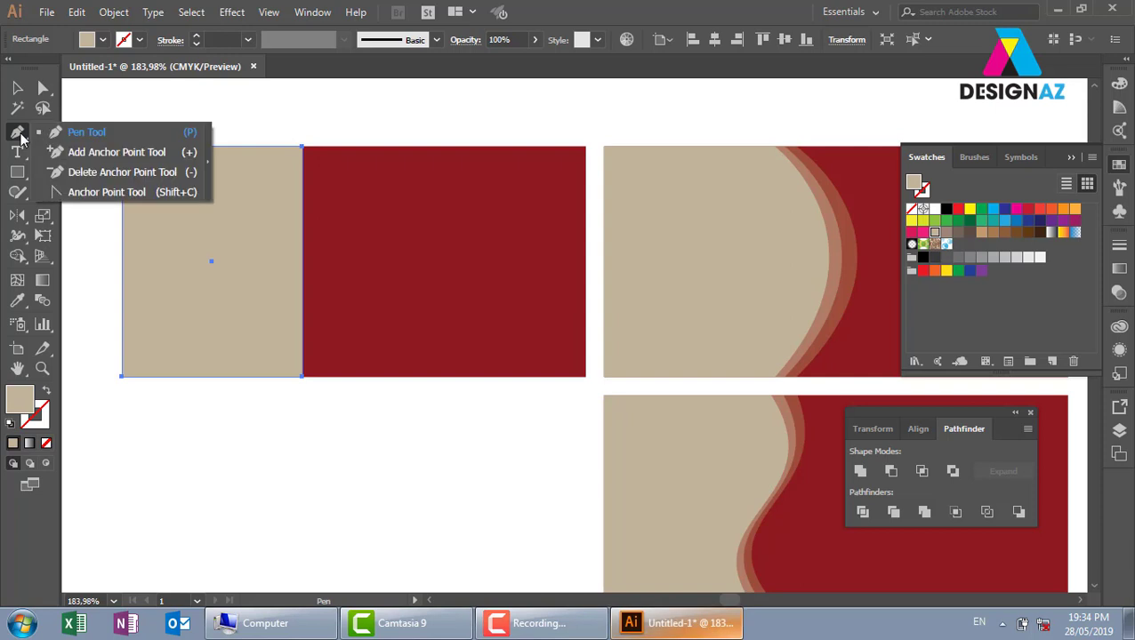
left_click(112, 156)
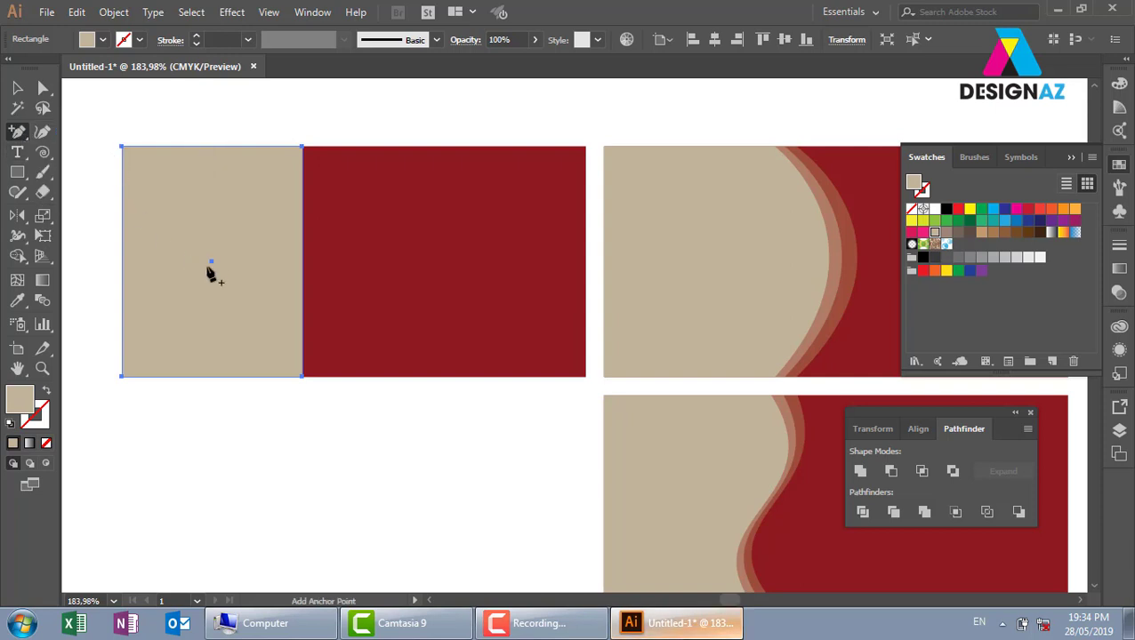
left_click(302, 255)
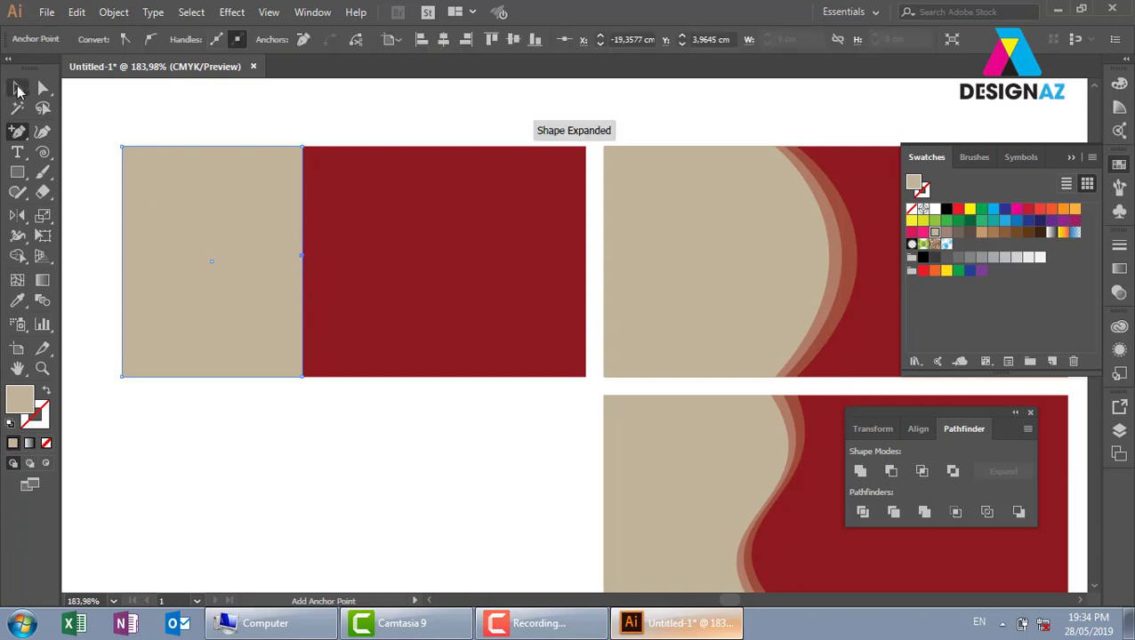
left_click(18, 90)
left_click(43, 88)
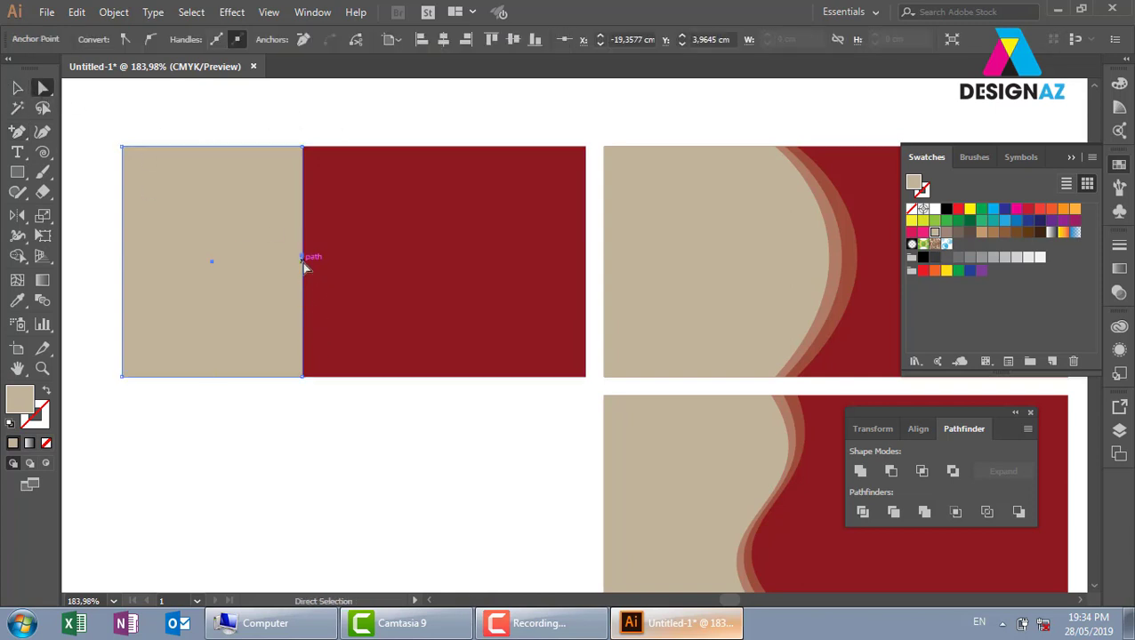
left_click_drag(305, 257, 371, 256)
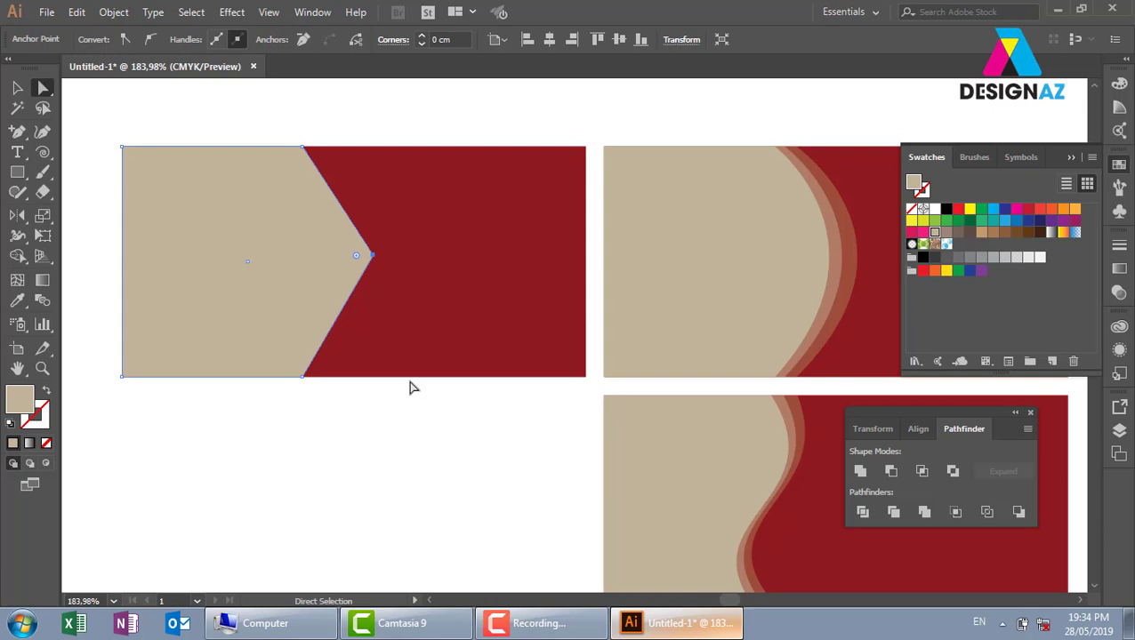
- Stretch the beige chevron's right side further to the right
left_click(17, 87)
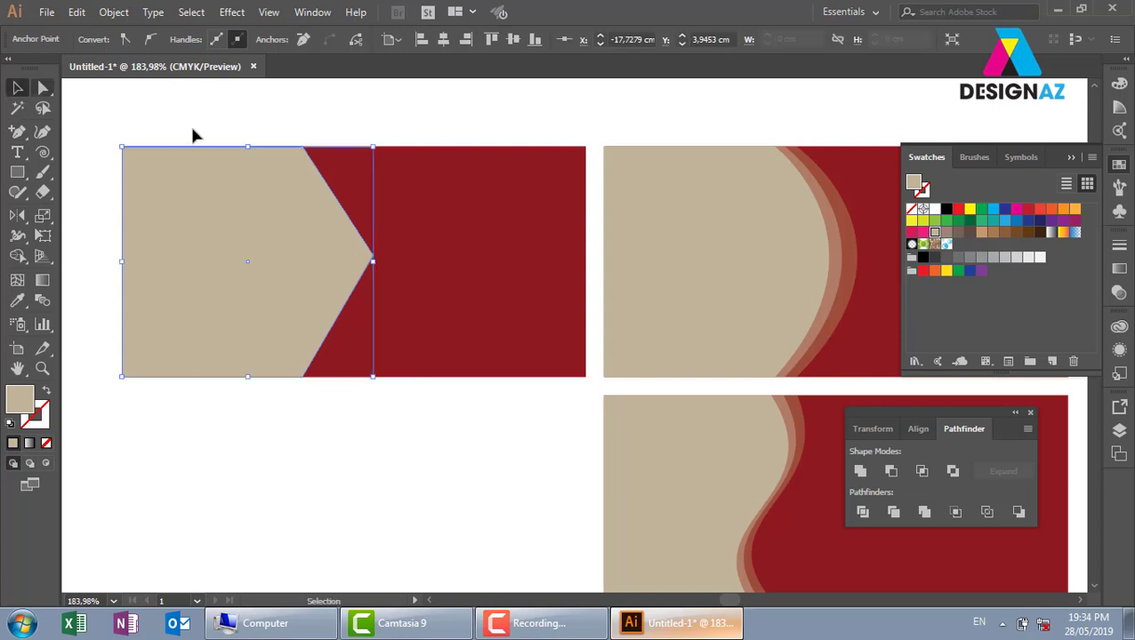
left_click_drag(349, 245, 238, 256)
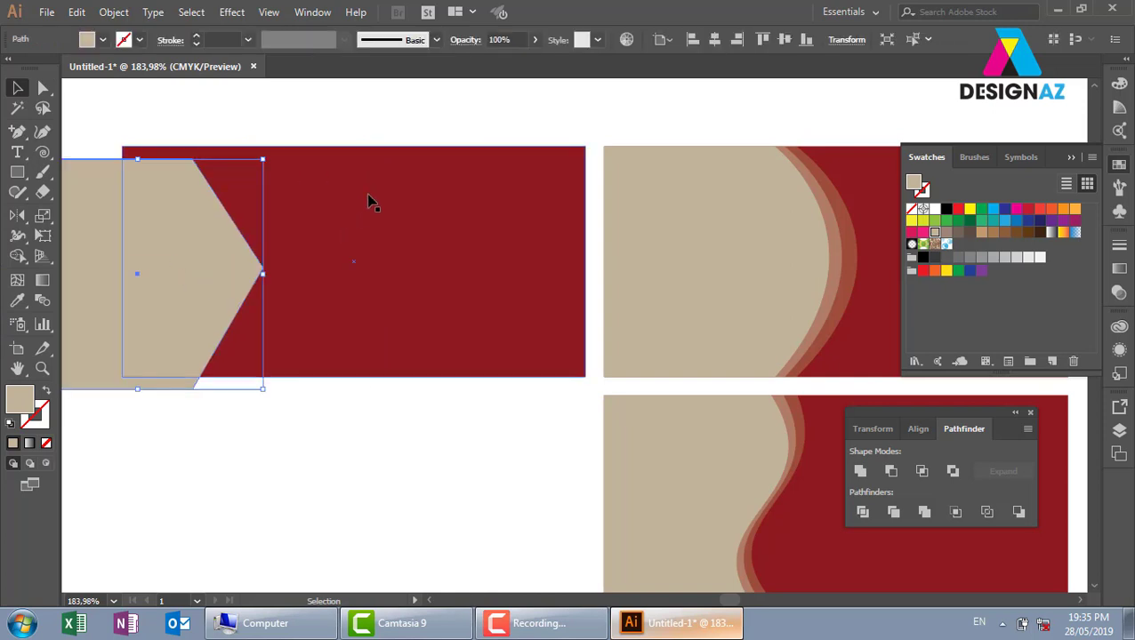
key("ctrl+z")
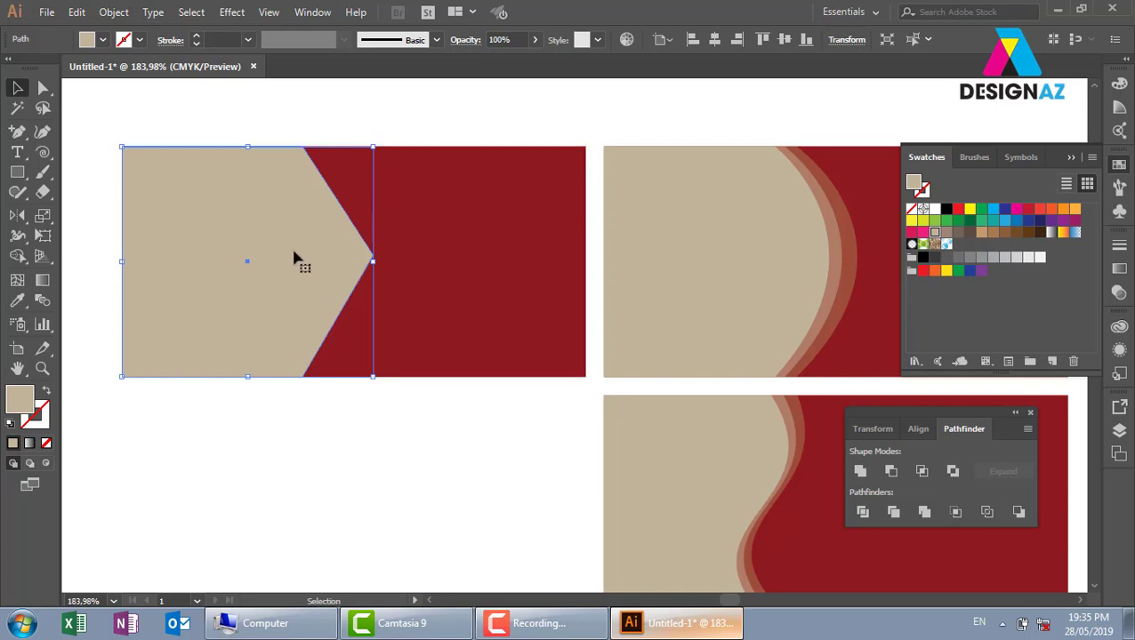
key("ctrl")
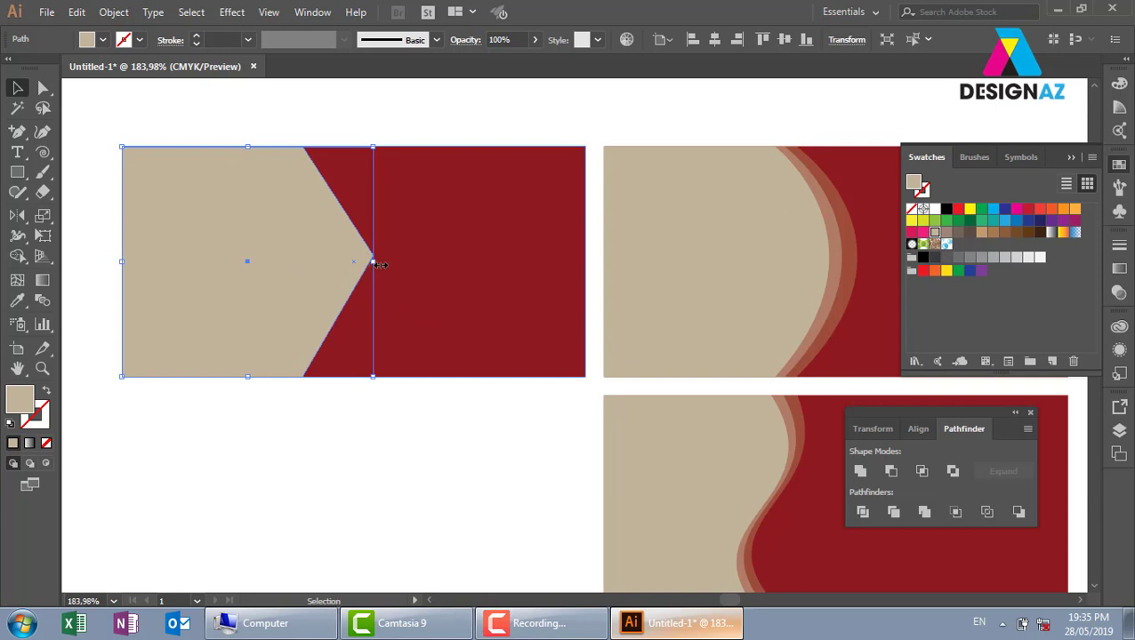
left_click_drag(380, 264, 415, 263)
left_click(500, 39)
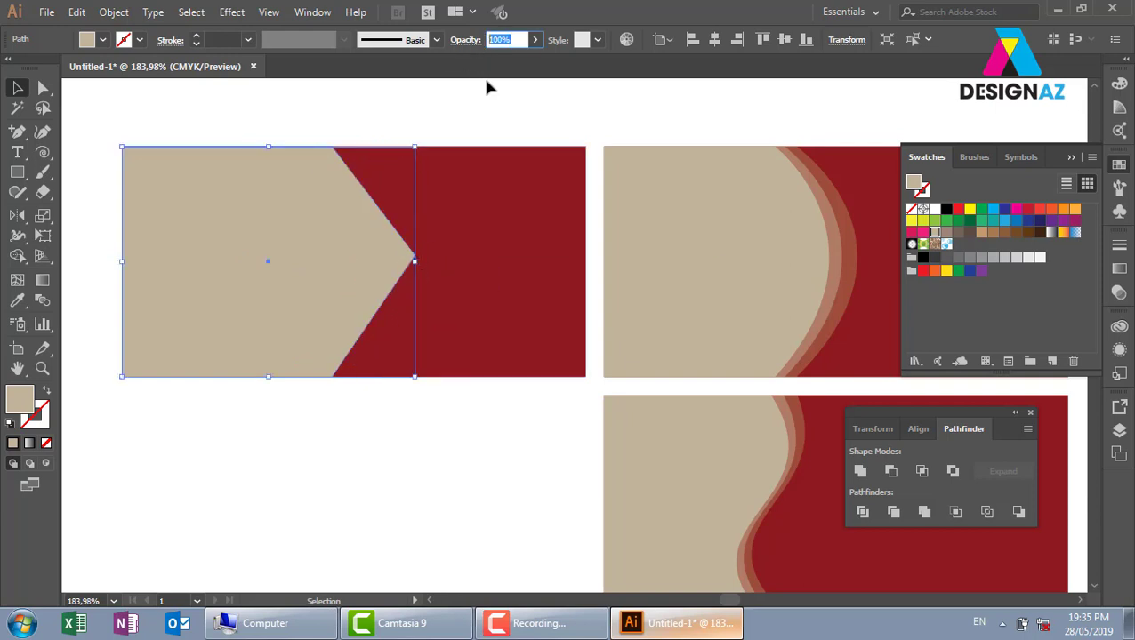
- Set the chevron copy to 50% opacity and pull its tip anchor left
type("50")
key("Return")
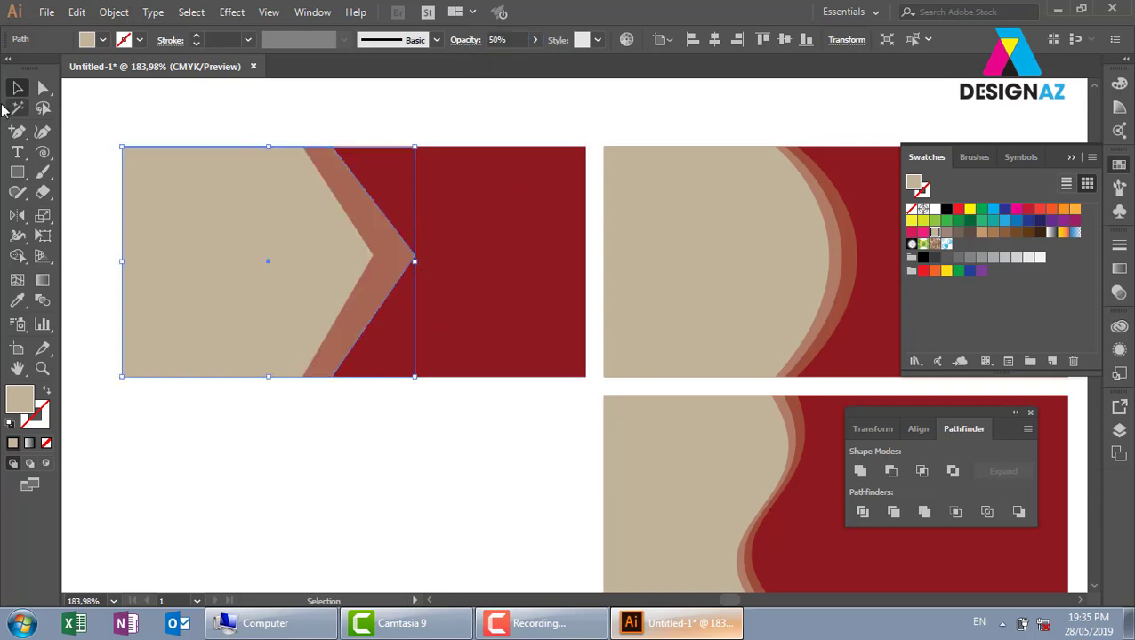
left_click(43, 88)
left_click_drag(418, 257, 382, 260)
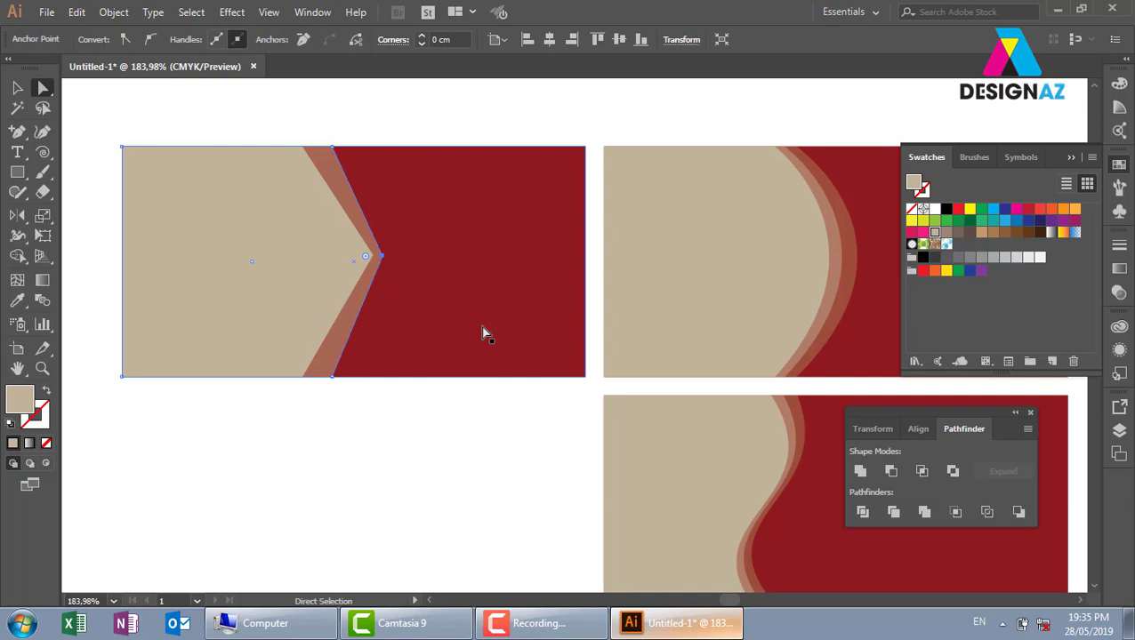
left_click(17, 88)
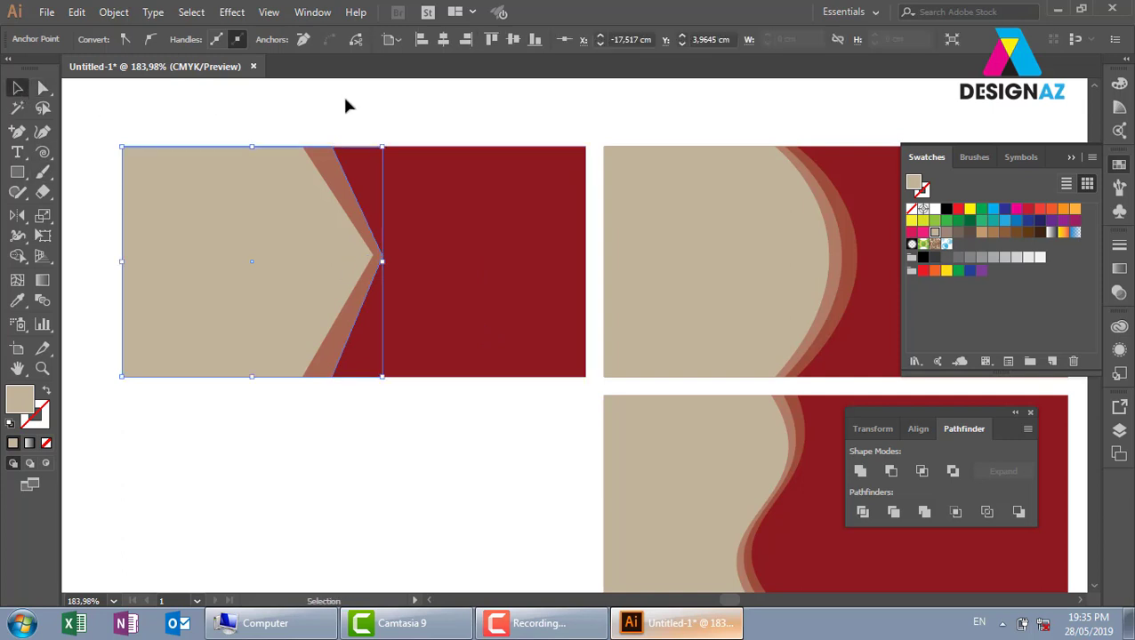
left_click(345, 98)
- Widen another chevron copy, set it to 30% opacity, and move its tip anchor left
key("a")
left_click(365, 222)
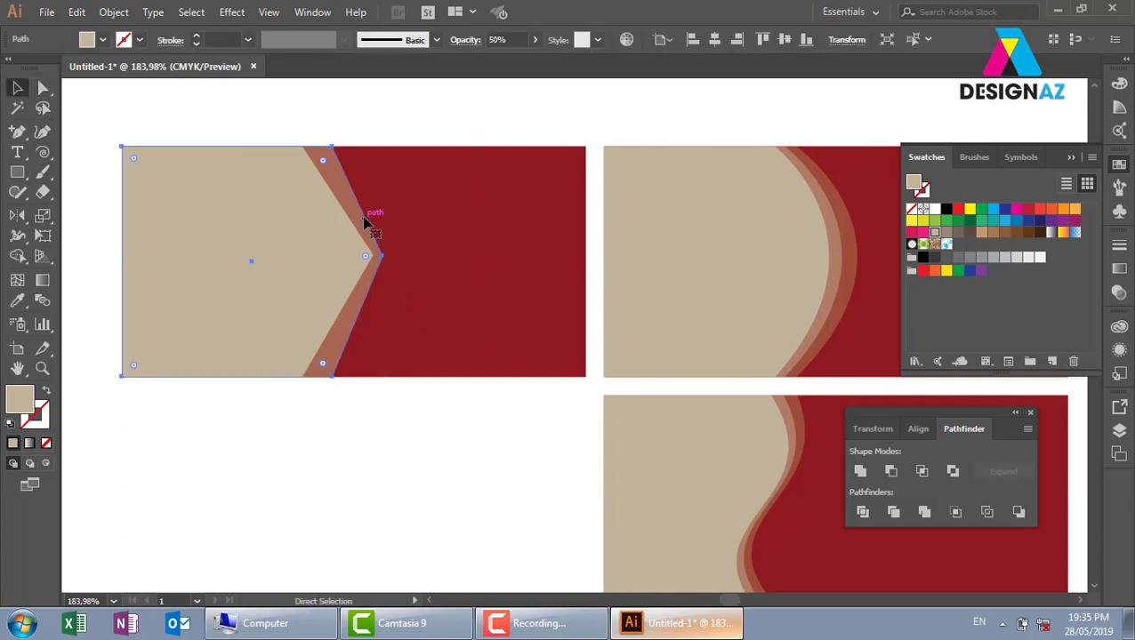
key("v")
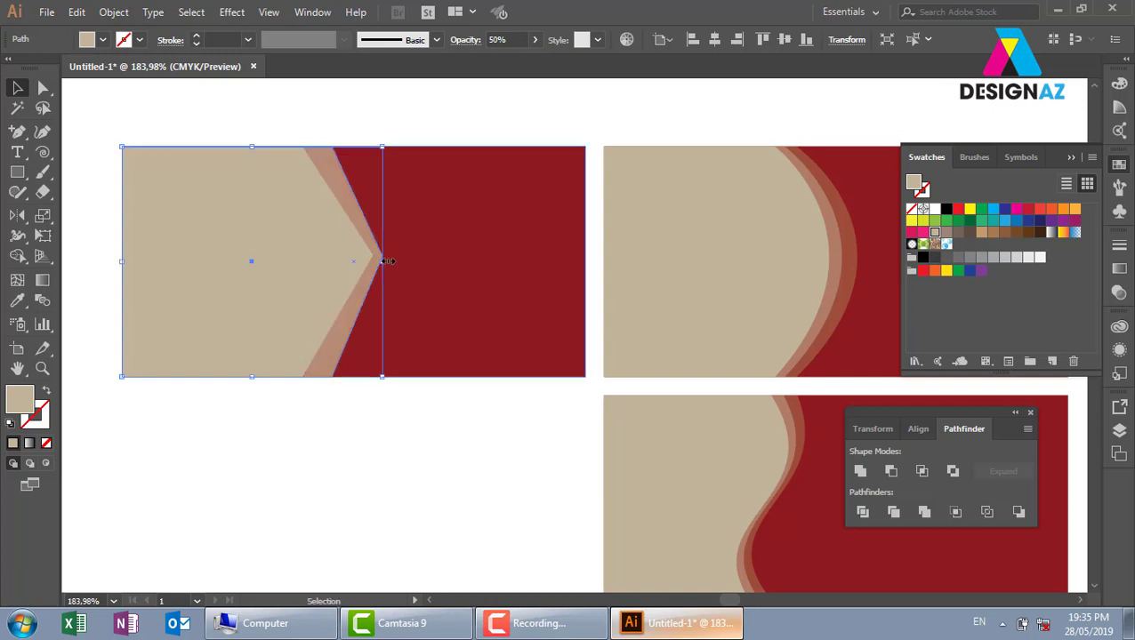
left_click_drag(381, 257, 415, 260)
left_click(495, 40)
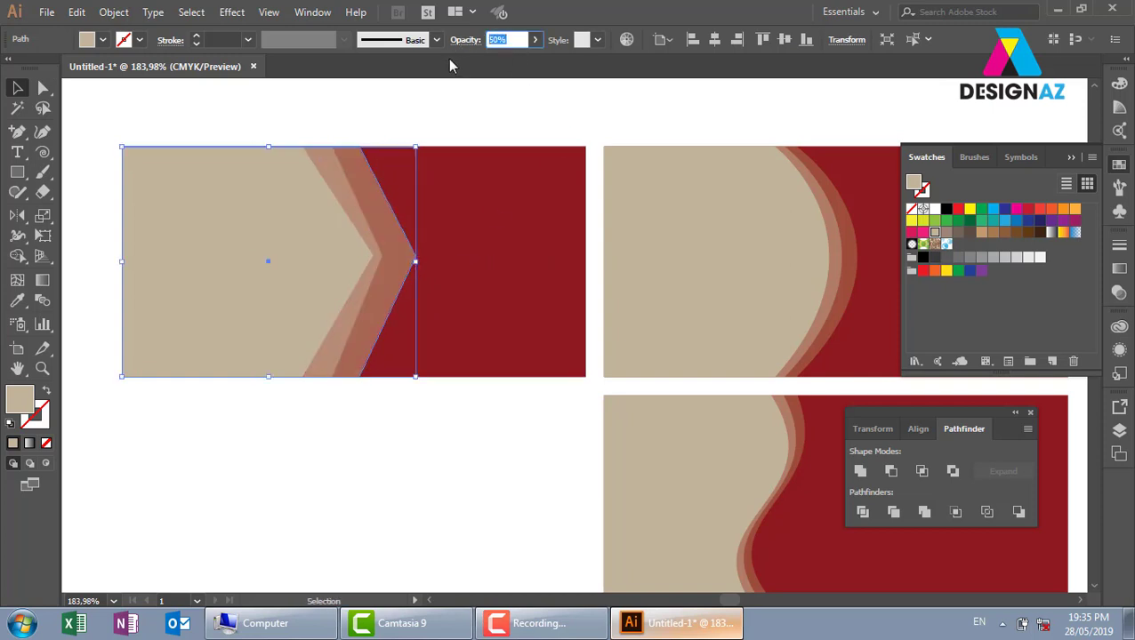
type("30")
key("Return")
key("a")
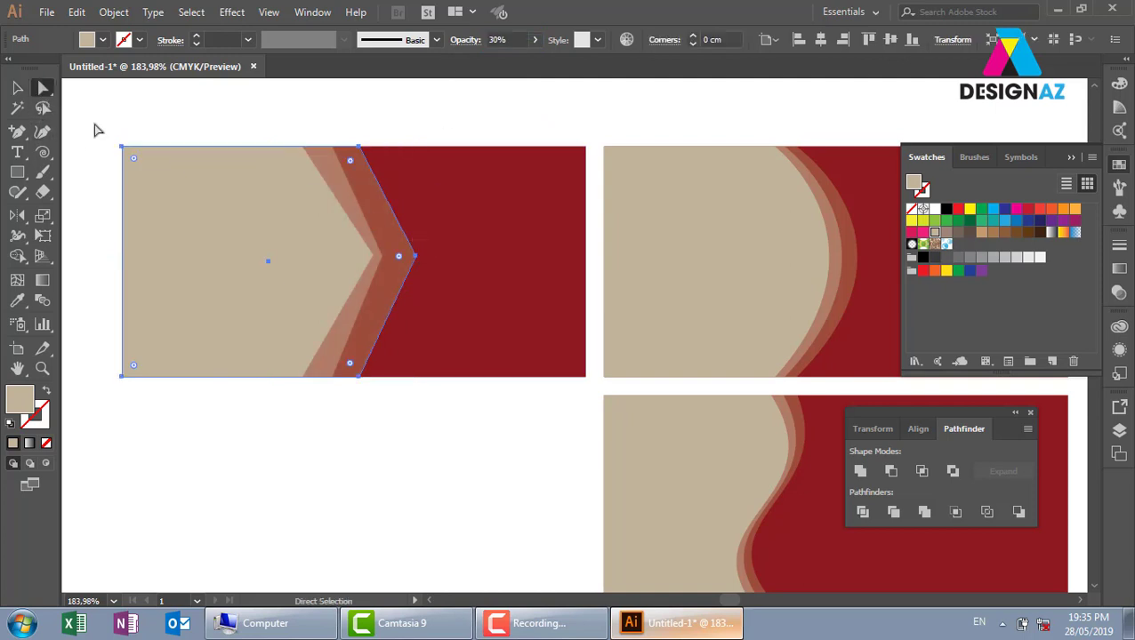
left_click(417, 259)
left_click_drag(416, 259, 388, 258)
- Check the beige chevron, then zoom out to view all the cards
left_click(435, 451)
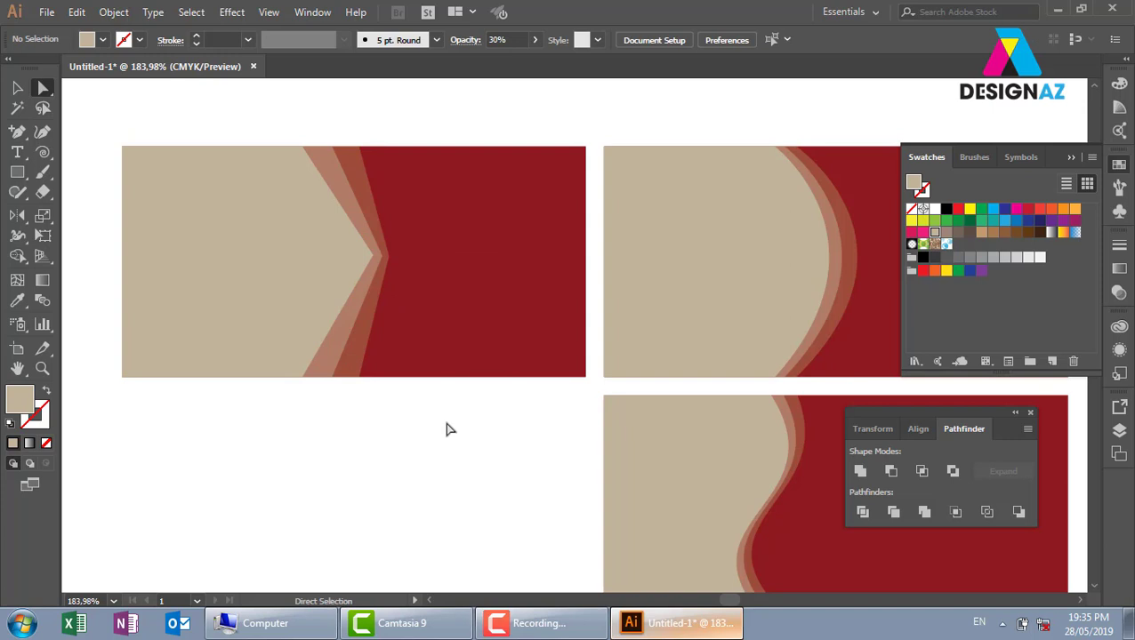
left_click(211, 222)
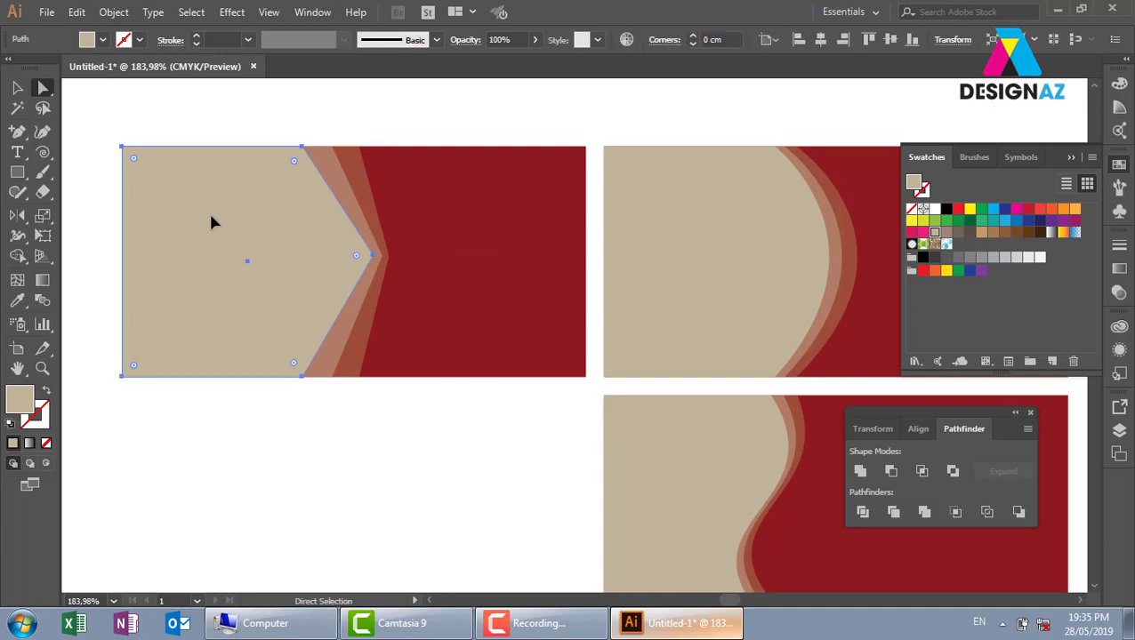
left_click(436, 422)
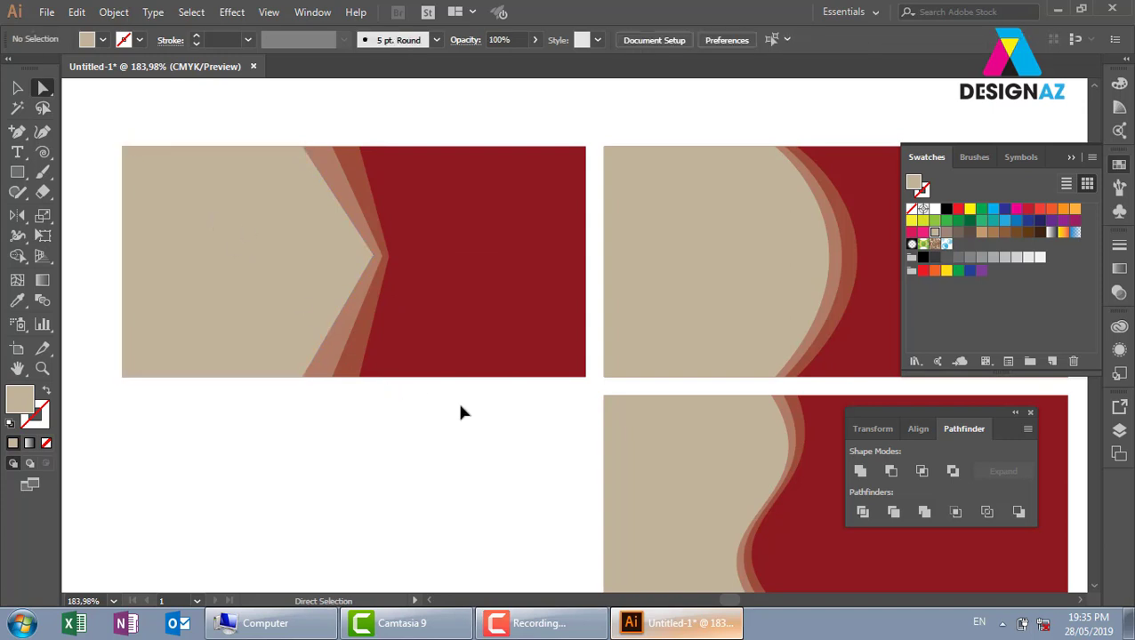
key("ctrl+1")
scroll(497, 374, "down", 3)
- Copy the red rectangle down, rotate it 90° into a tall card, and move it left
left_click(17, 87)
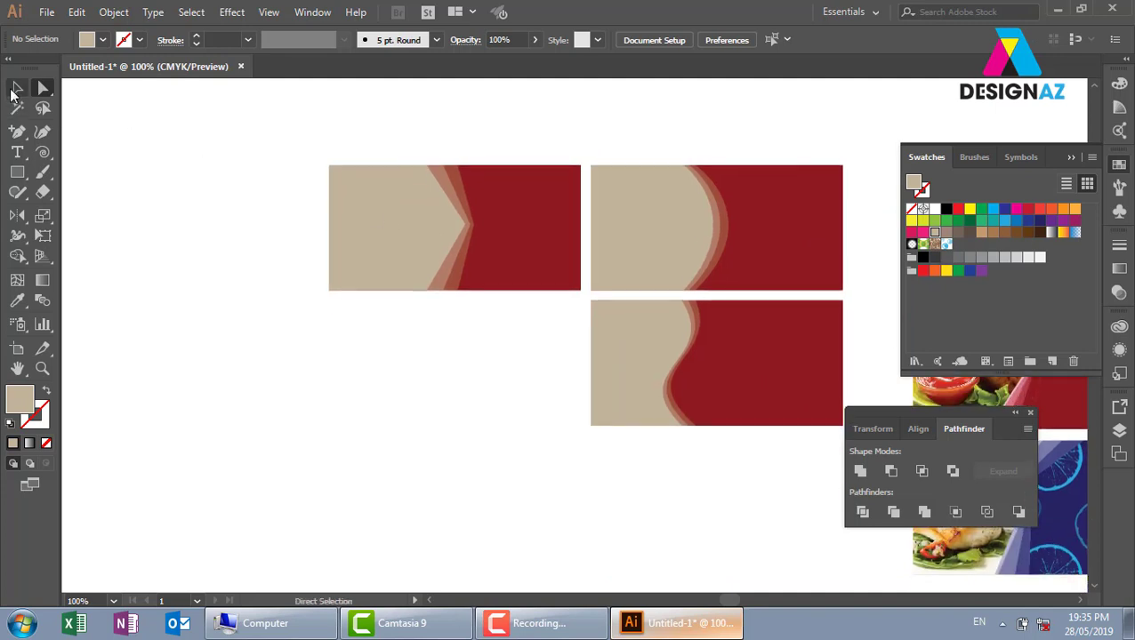
left_click(519, 236)
left_click_drag(540, 221, 538, 356)
key("ctrl+z")
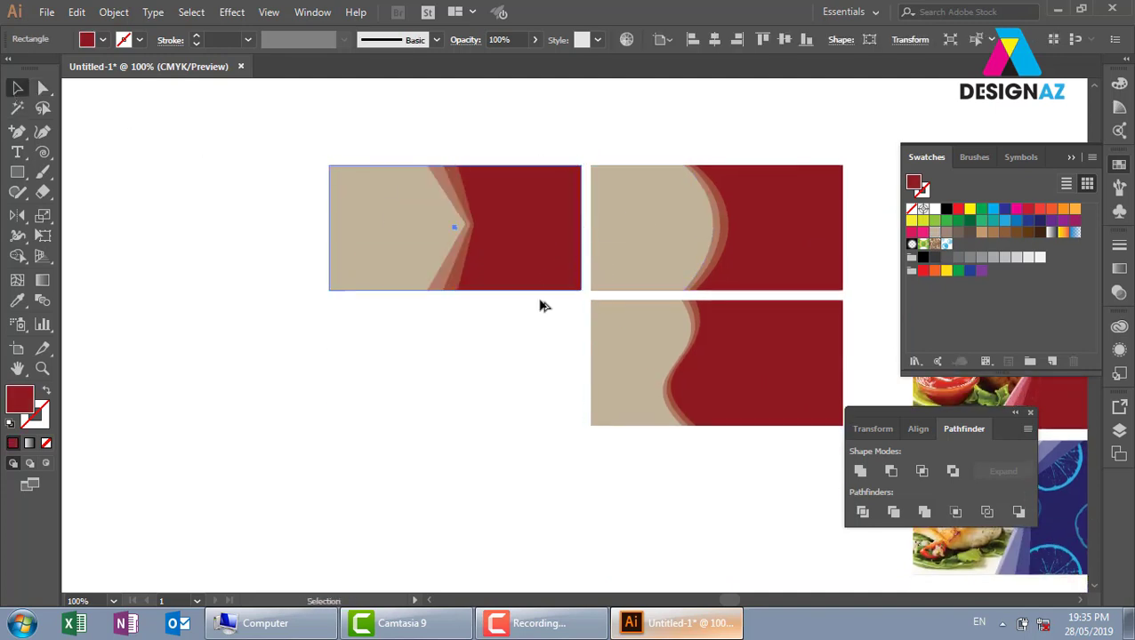
left_click_drag(531, 228, 536, 363)
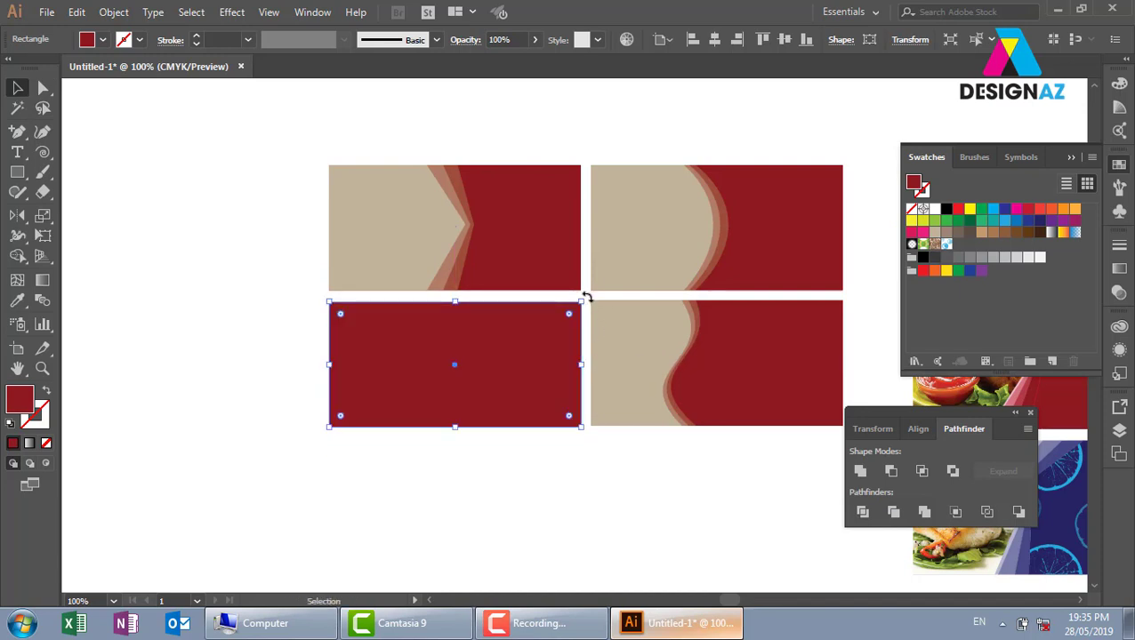
left_click_drag(586, 296, 480, 469)
left_click_drag(474, 397, 247, 337)
left_click(363, 357)
- Shorten a copy from its bottom edge and fill it beige over the card's upper part
key("z")
left_click_drag(137, 111, 530, 483)
left_click(17, 87)
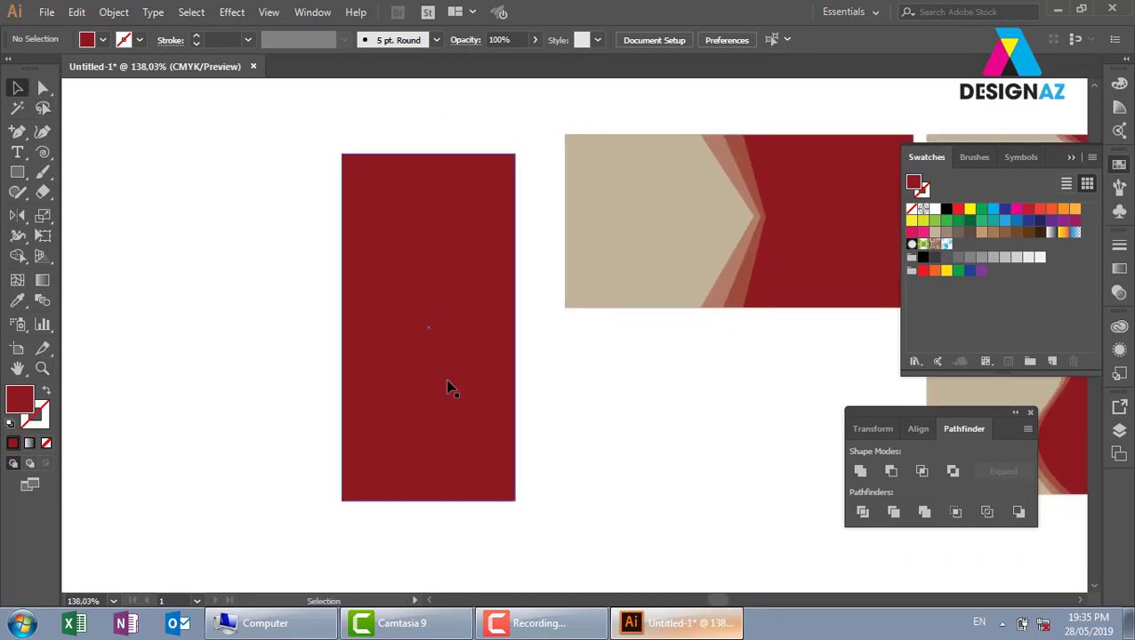
left_click(449, 388)
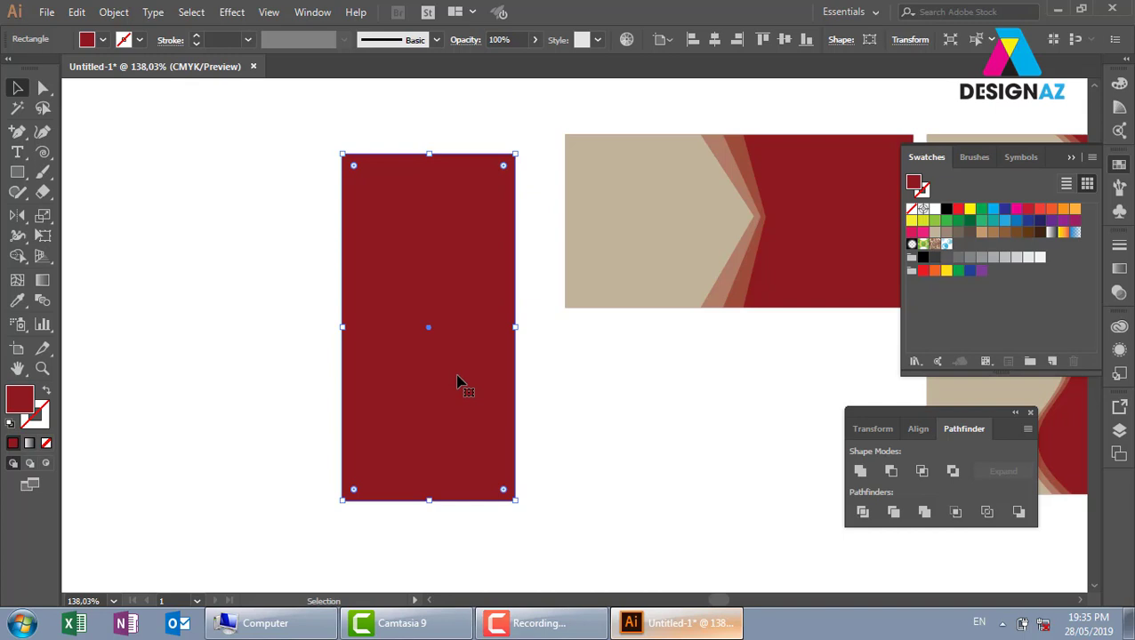
key("a")
left_click_drag(431, 501, 437, 307)
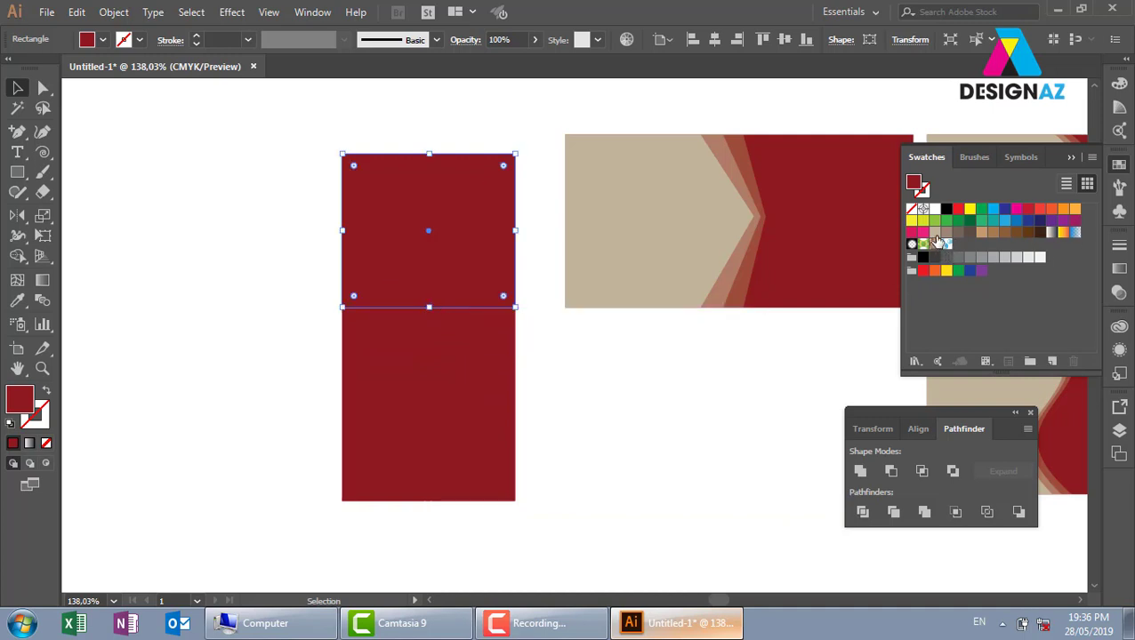
left_click(934, 234)
key("z")
left_click_drag(268, 114, 584, 451)
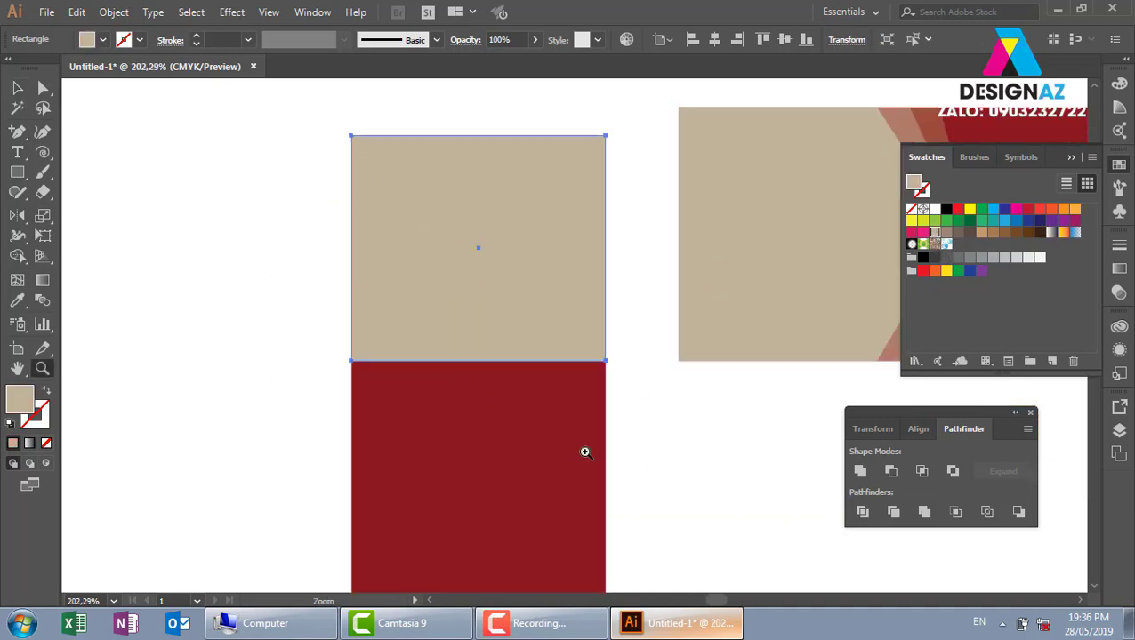
- Add an anchor mid-way along the beige block's bottom and pull it down into a V
scroll(584, 452, "down", 1)
key("p")
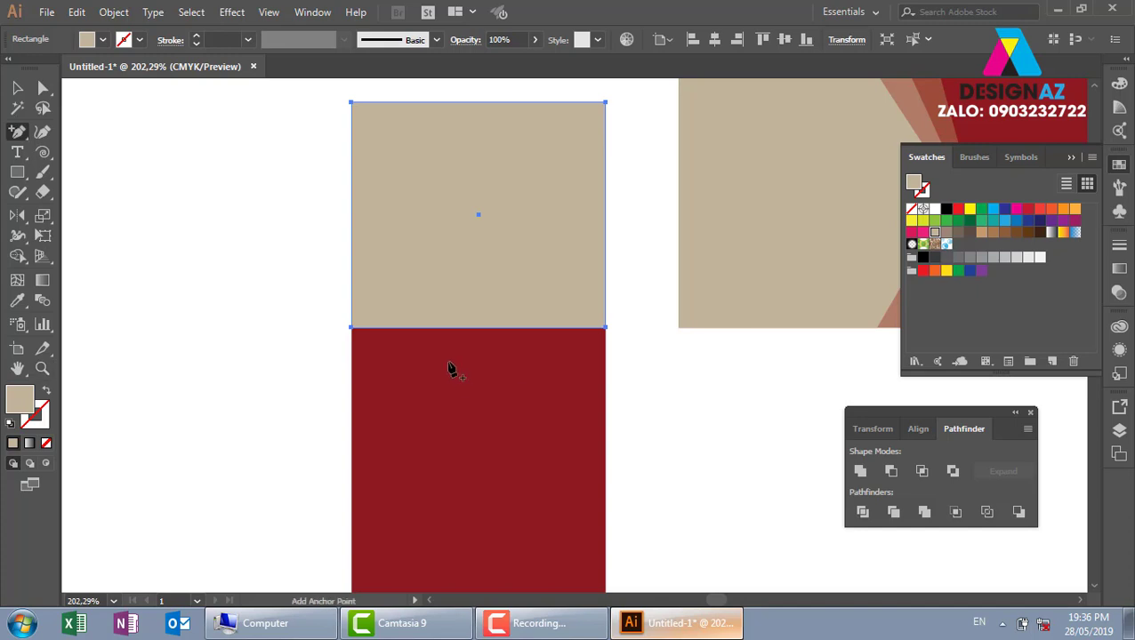
left_click(472, 327)
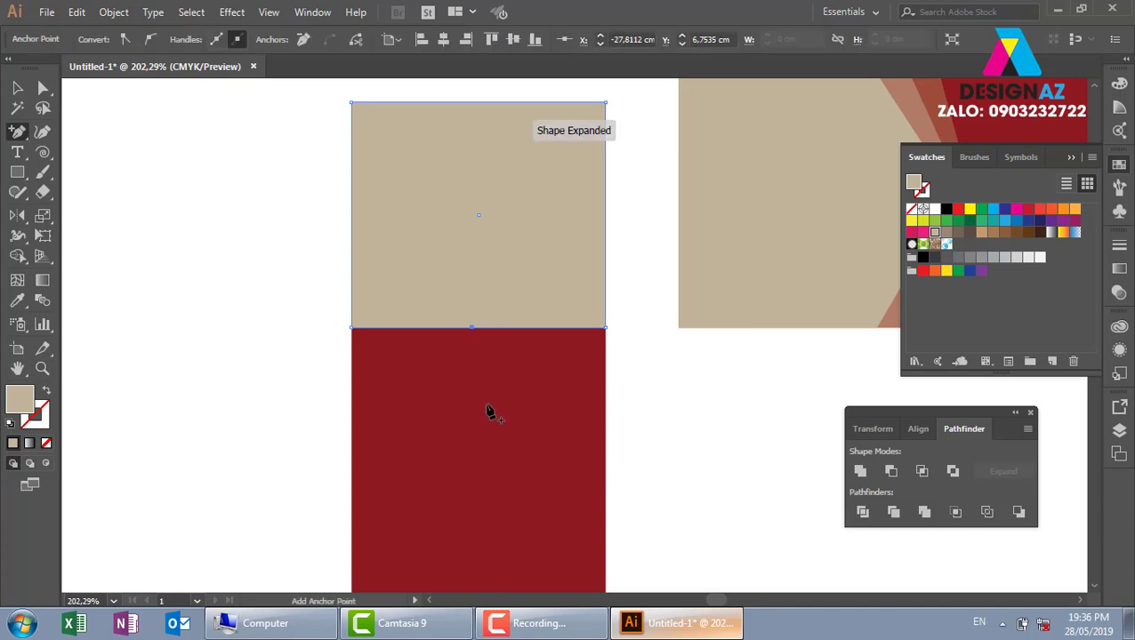
left_click(43, 88)
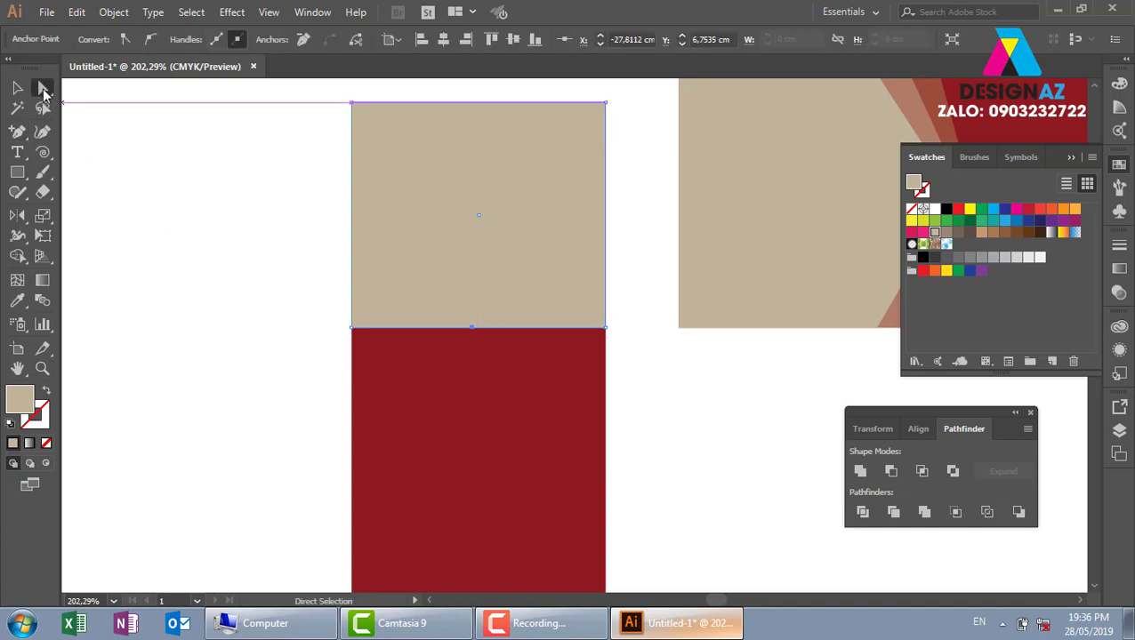
left_click(474, 329)
left_click_drag(473, 330, 482, 362)
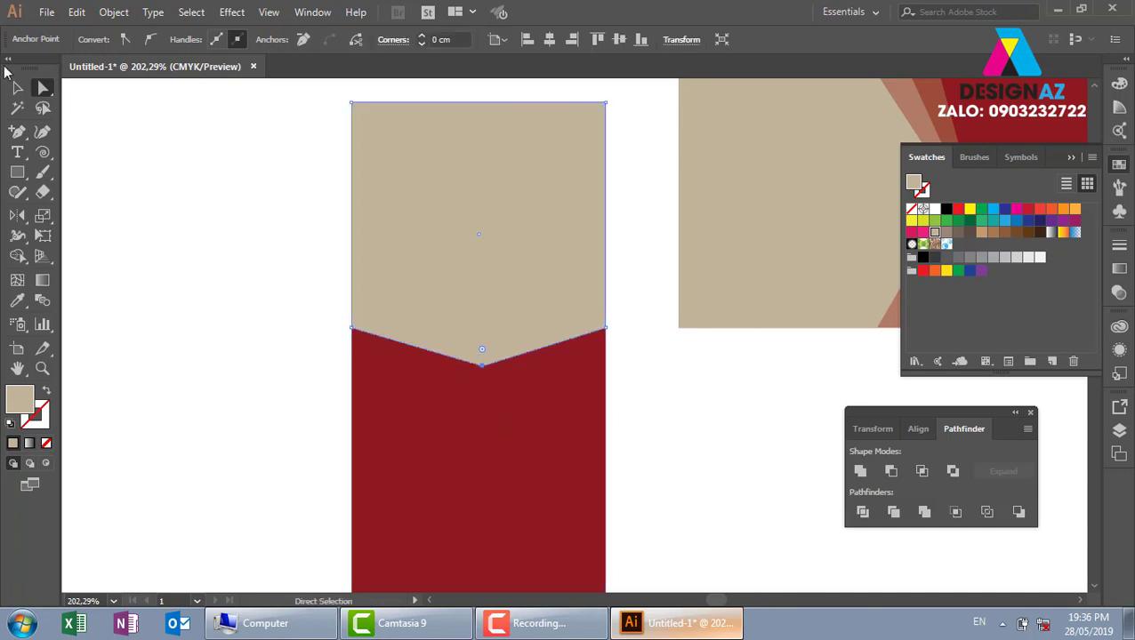
- Smooth the bottom-left and middle anchors and shape the left and central curves
left_click(353, 329)
left_click(149, 39)
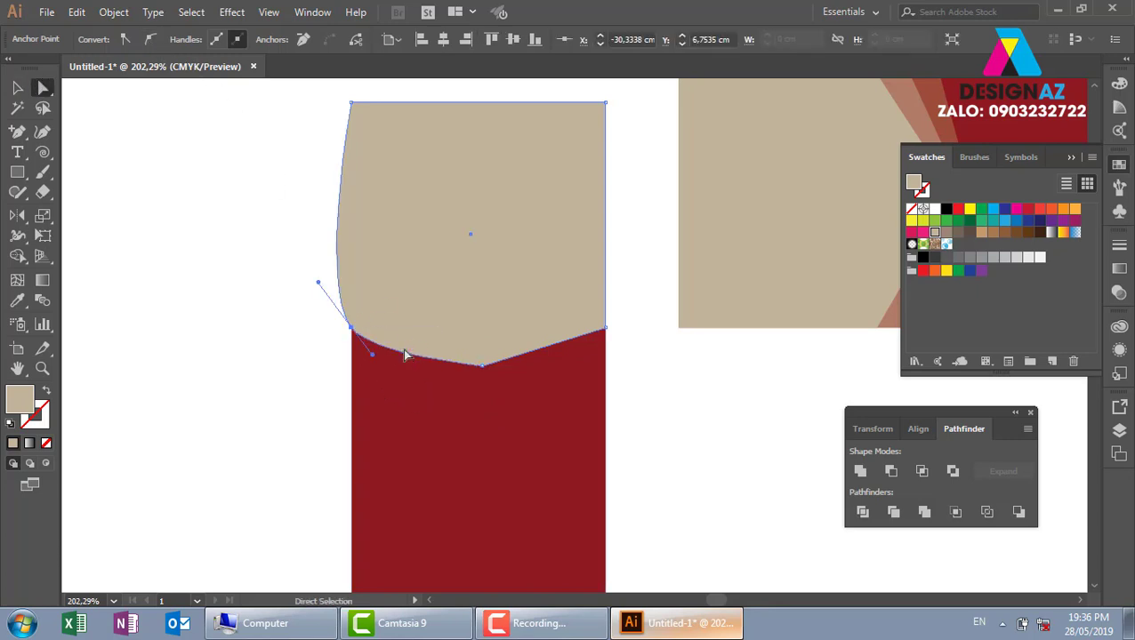
left_click_drag(319, 284, 354, 331)
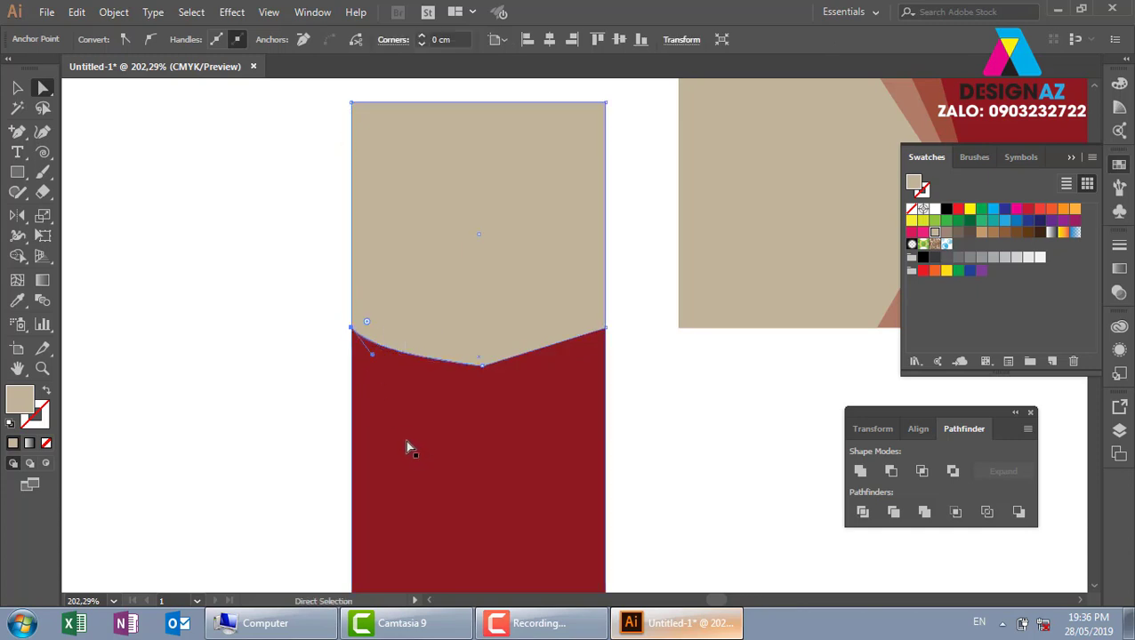
left_click_drag(372, 357, 375, 378)
left_click_drag(482, 366, 481, 393)
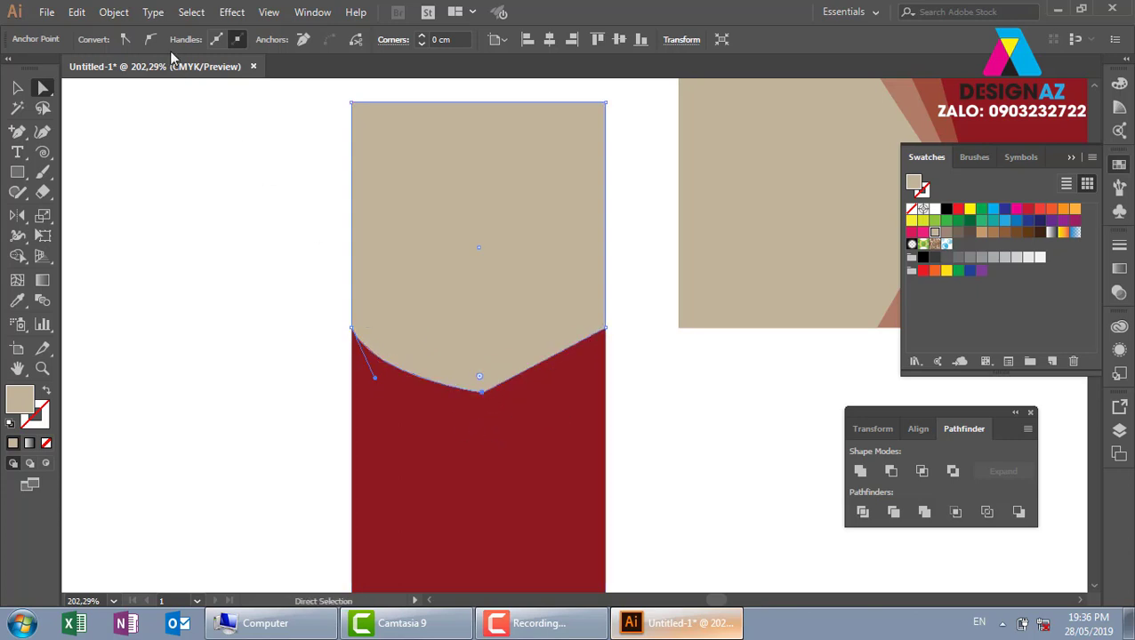
left_click(151, 39)
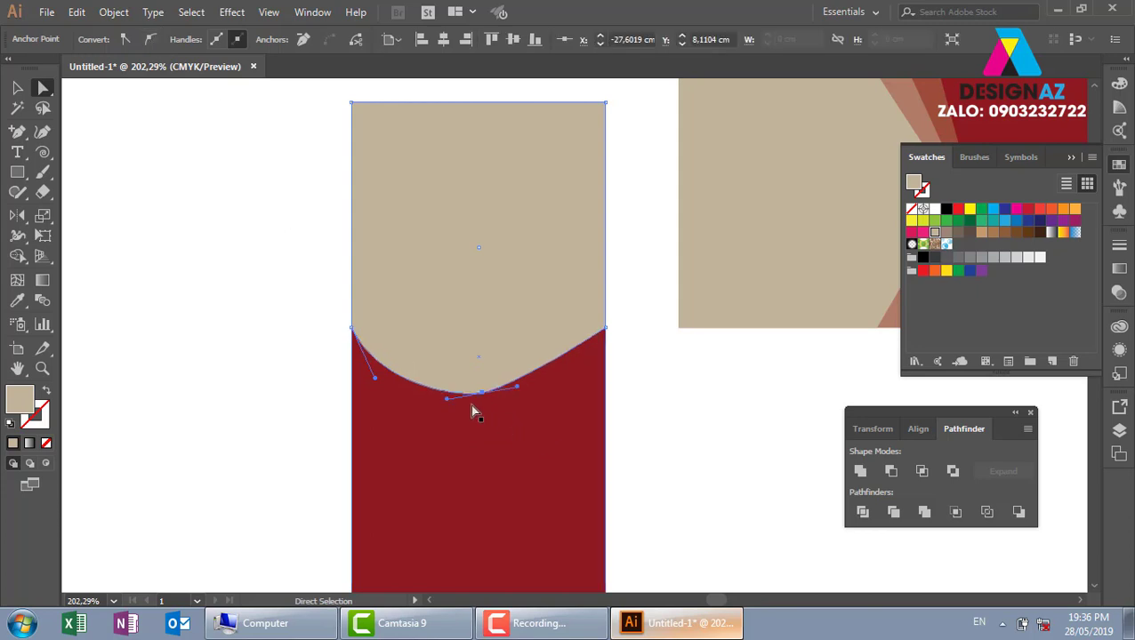
left_click_drag(447, 398, 449, 349)
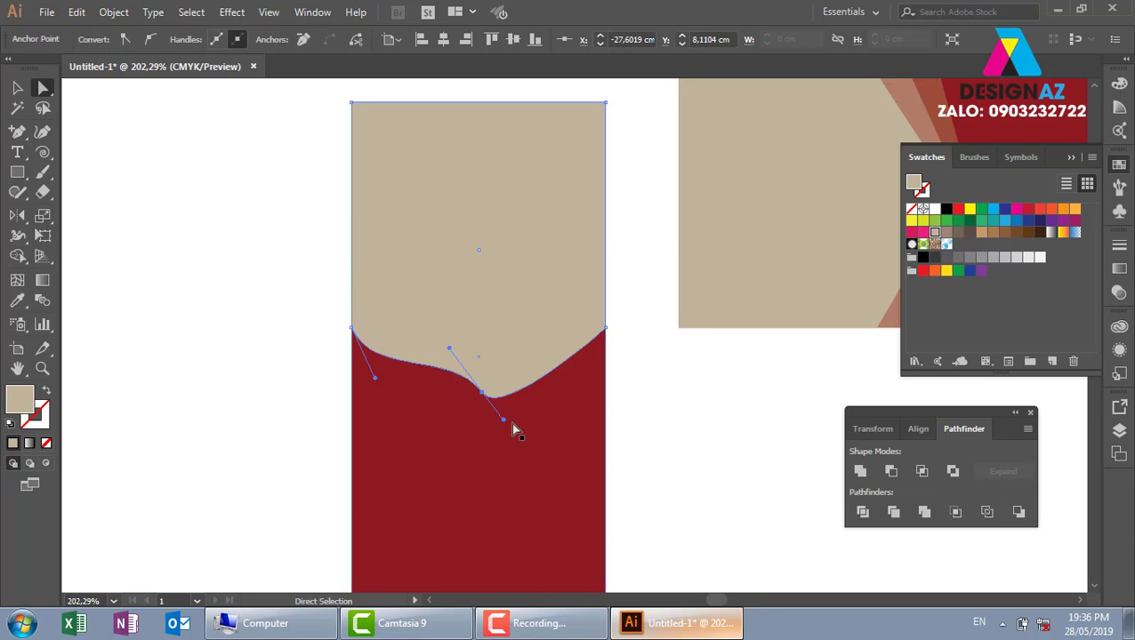
left_click_drag(504, 425, 494, 372)
- Smooth the bottom-right anchor and adjust its handles to curve the right side
left_click(605, 328)
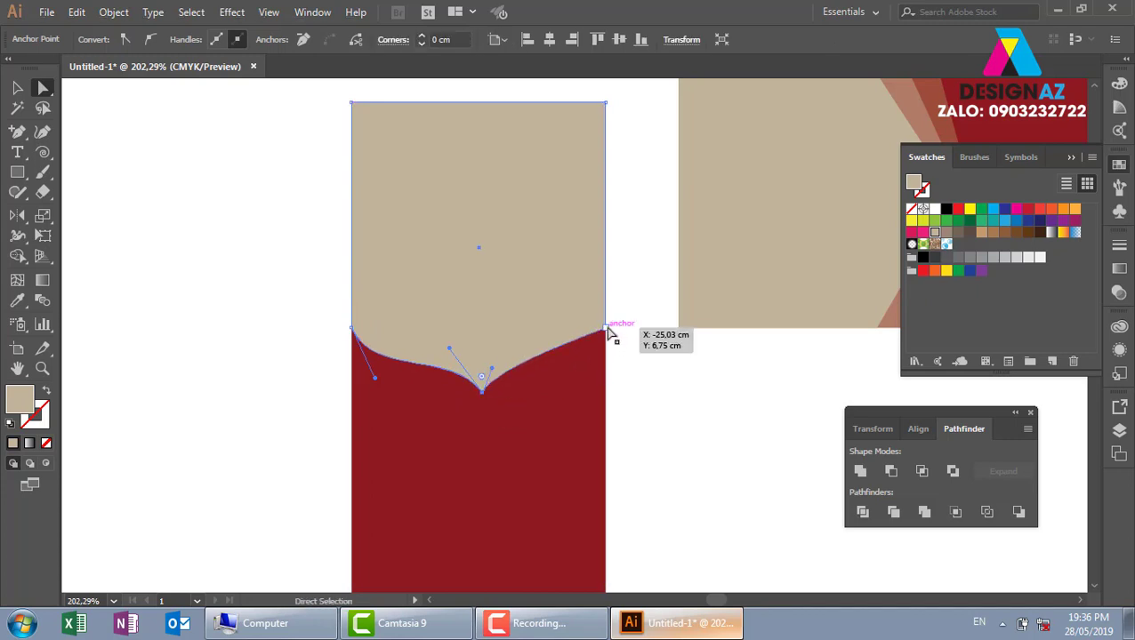
left_click(152, 41)
left_click_drag(590, 361, 591, 377)
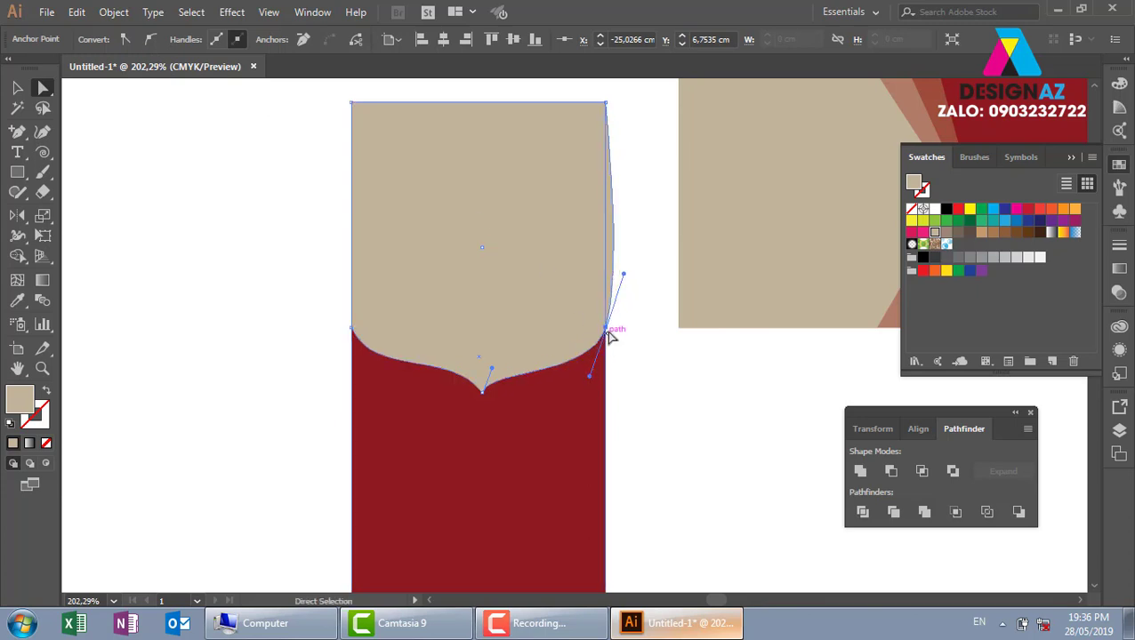
left_click_drag(625, 278, 606, 327)
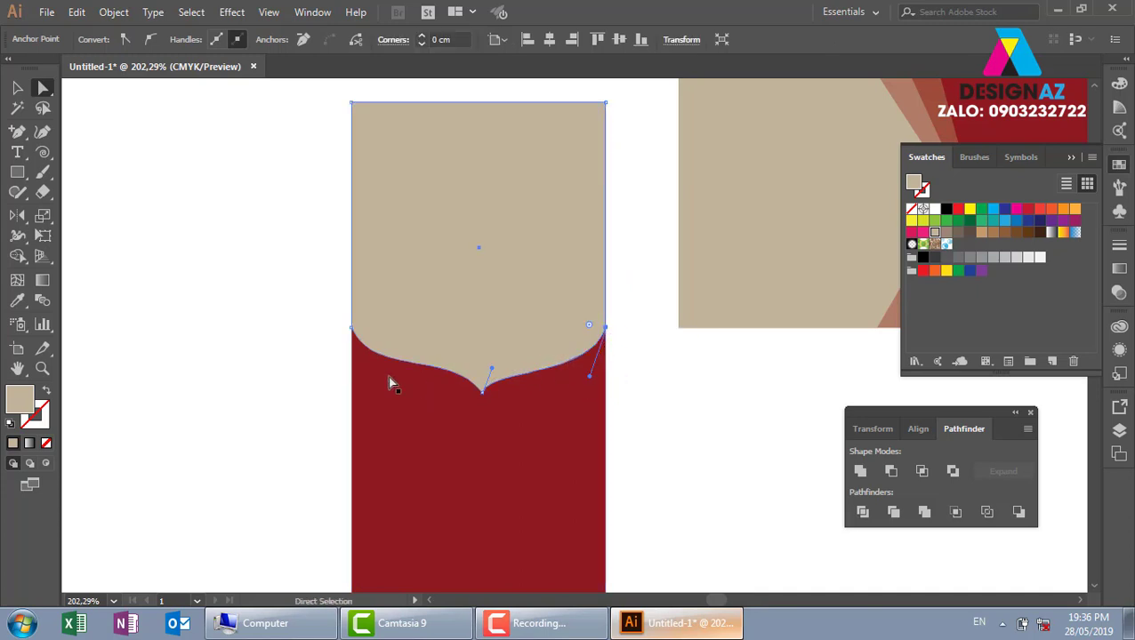
left_click(17, 87)
left_click(190, 329)
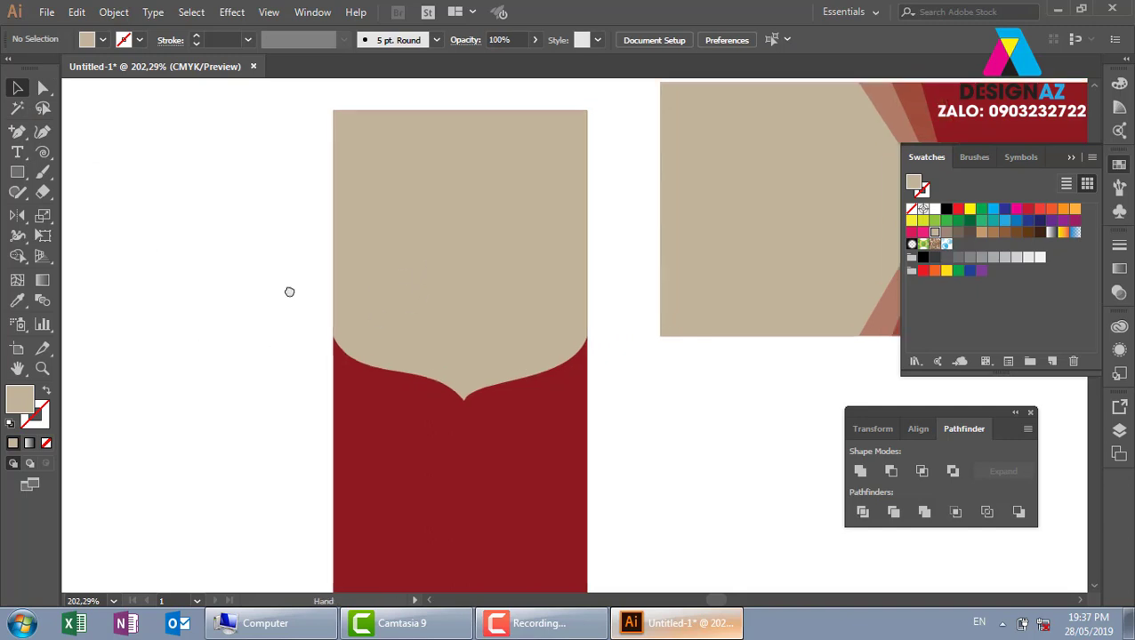
- Extend a shield copy's curved bottom slightly lower and set it to 50% opacity
scroll(289, 293, "right", 5)
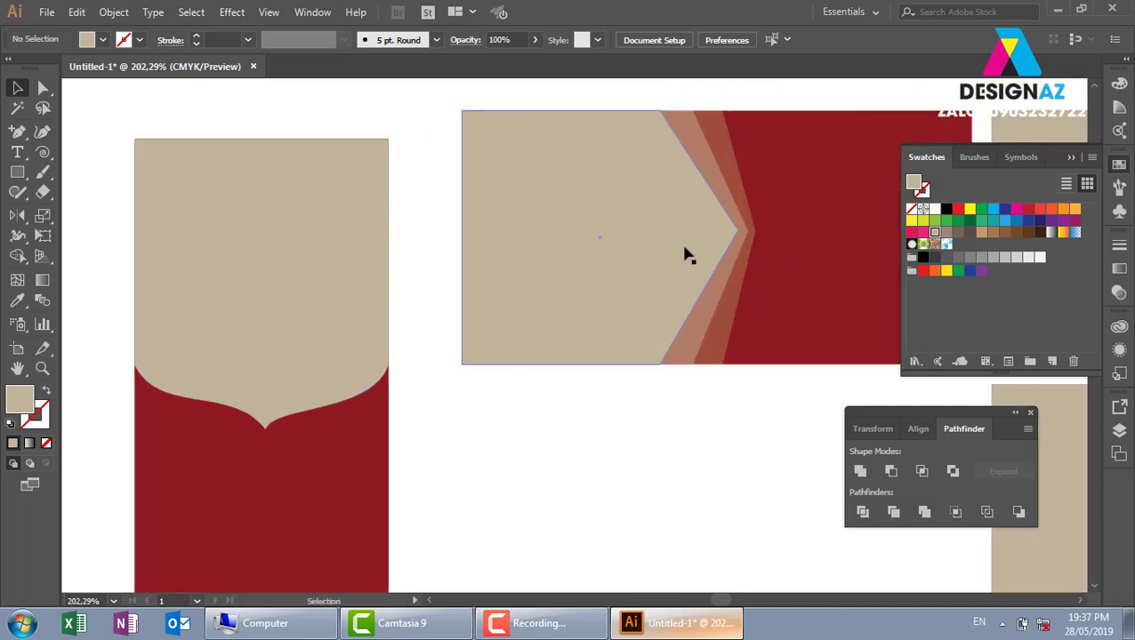
scroll(456, 413, "left", 2)
scroll(457, 412, "down", 1)
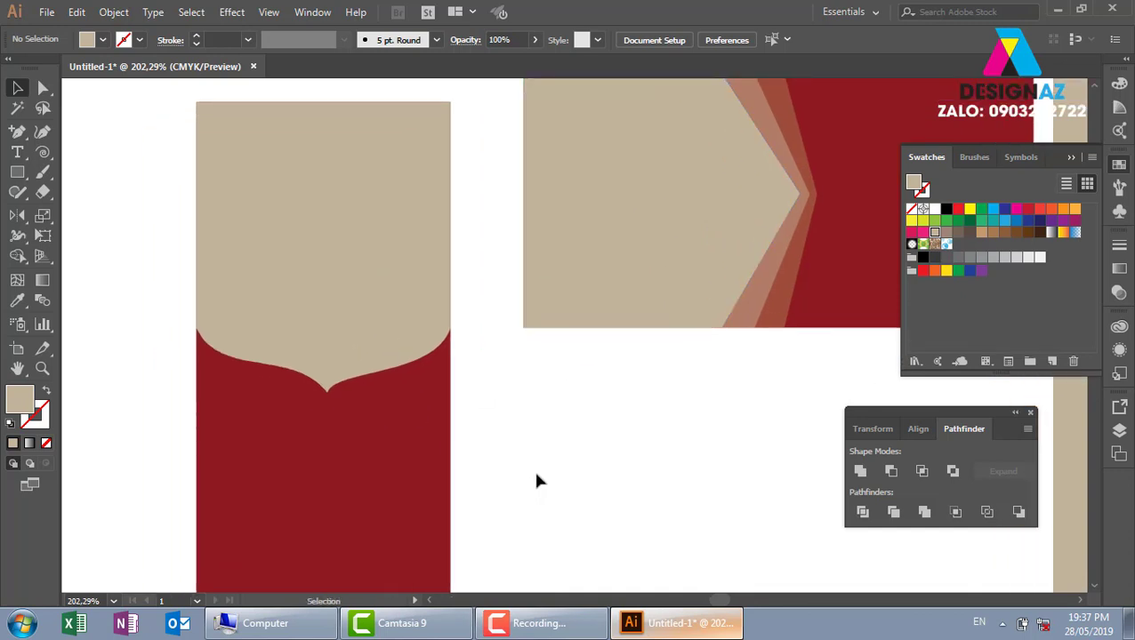
left_click(397, 330)
key("a")
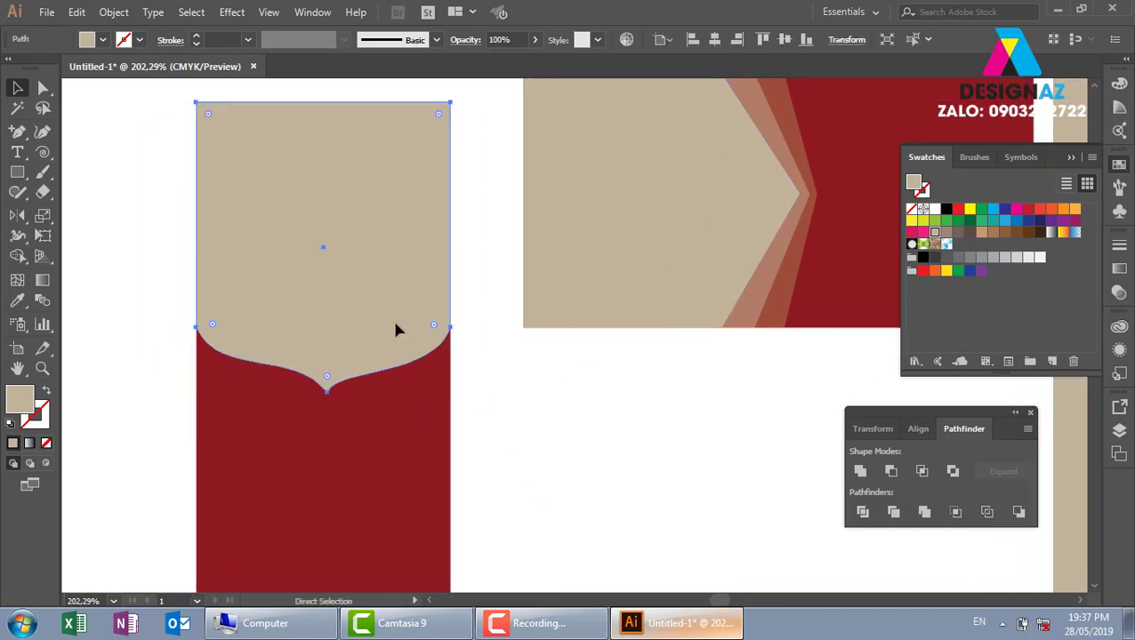
key("v")
left_click_drag(328, 402, 329, 405)
left_click(520, 39)
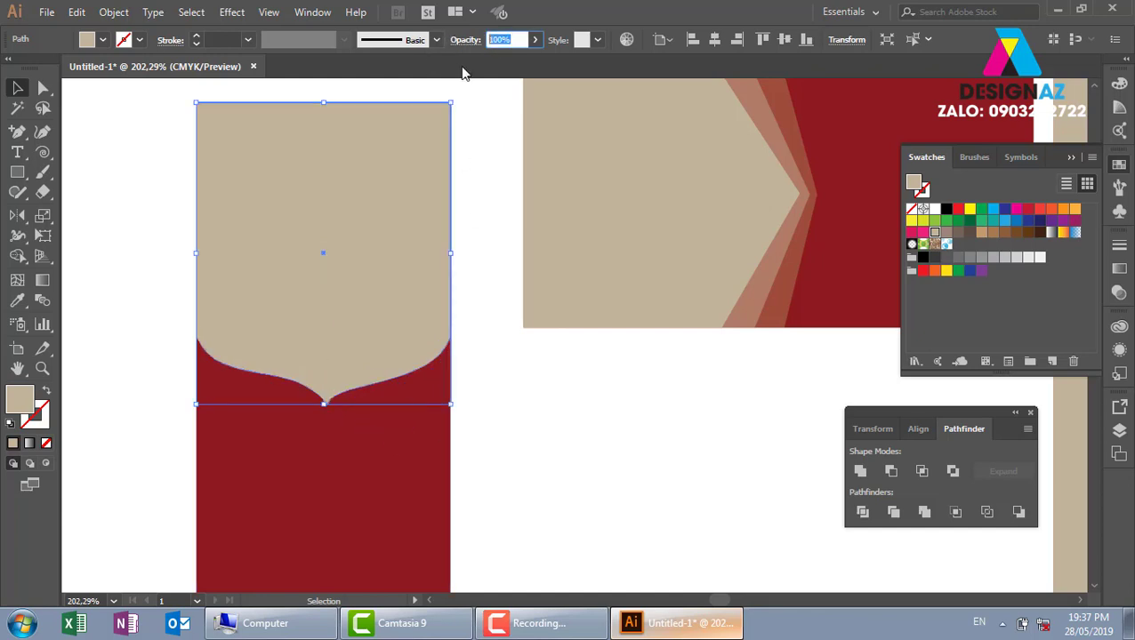
type("50")
key("Return")
- Extend the next shield copy's bottom further down and set it to 30% opacity
left_click(607, 135)
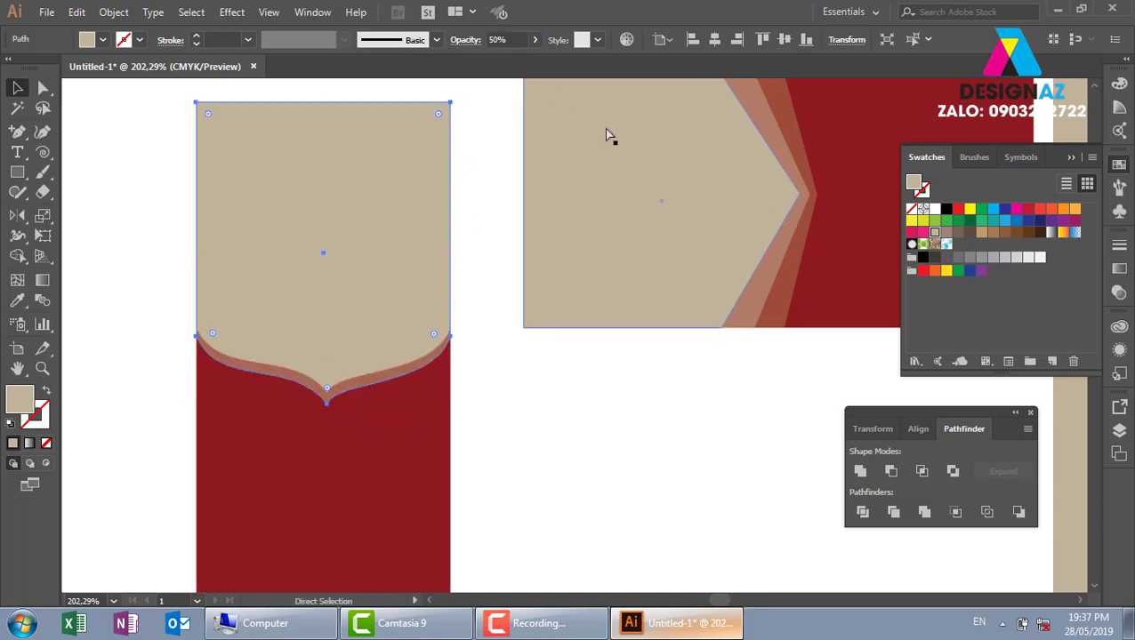
left_click(356, 356)
left_click_drag(324, 406, 324, 414)
left_click(507, 39)
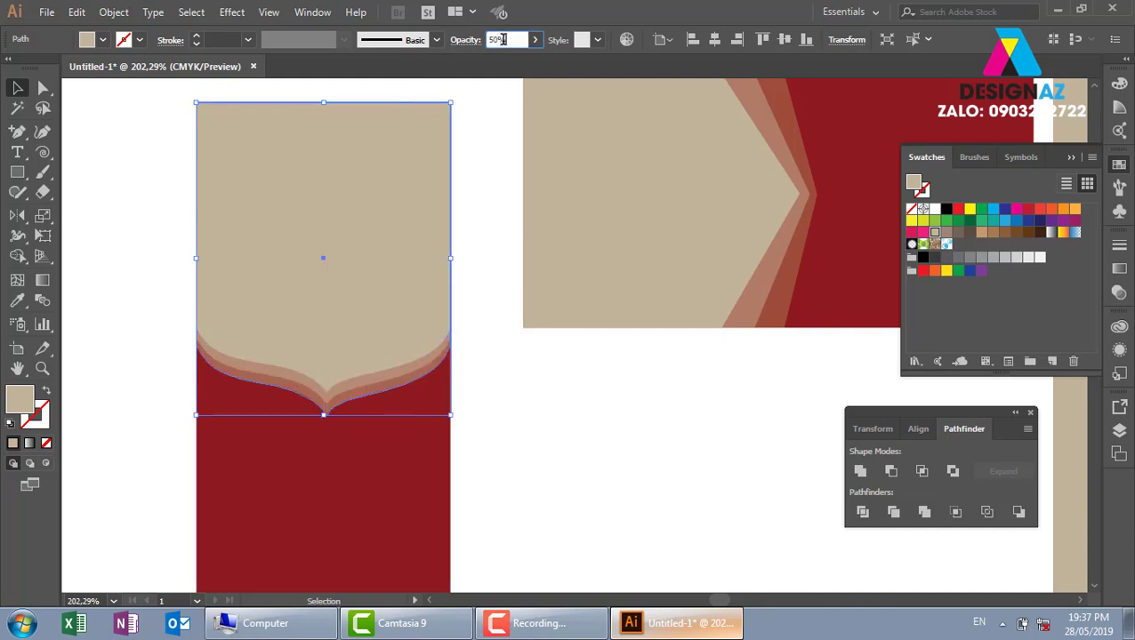
type("30")
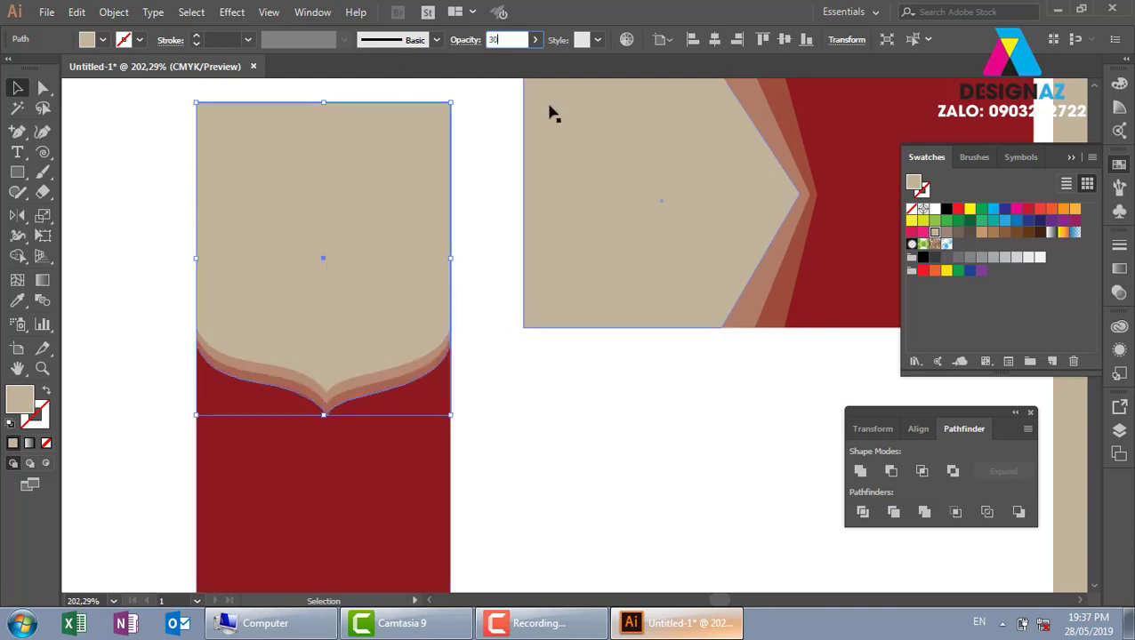
key("Return")
left_click(677, 435)
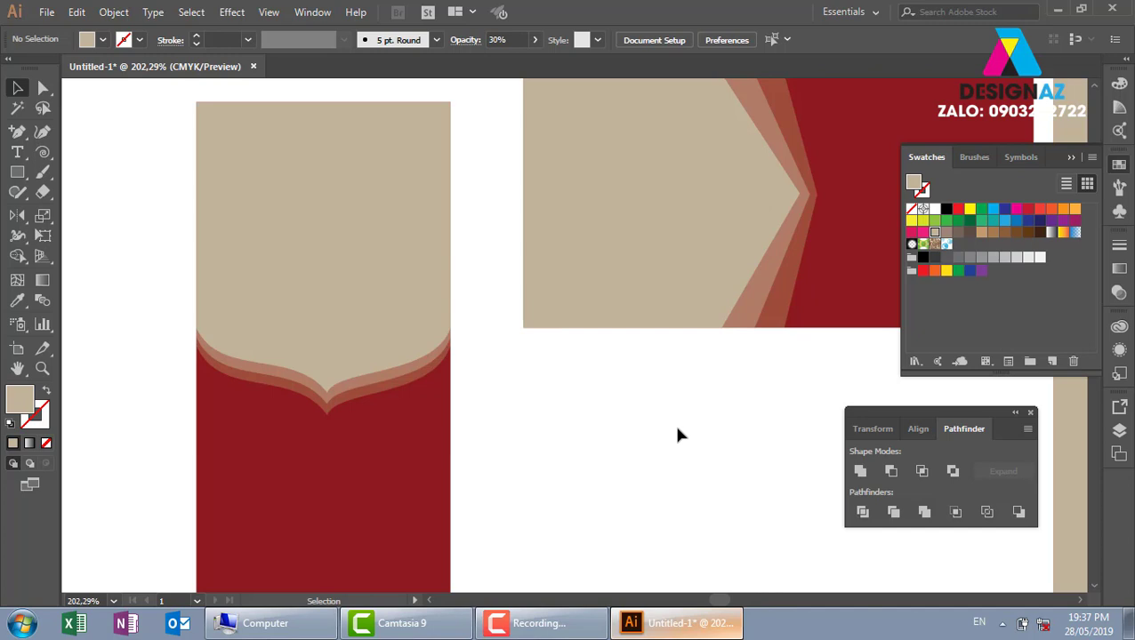
key("ctrl+1")
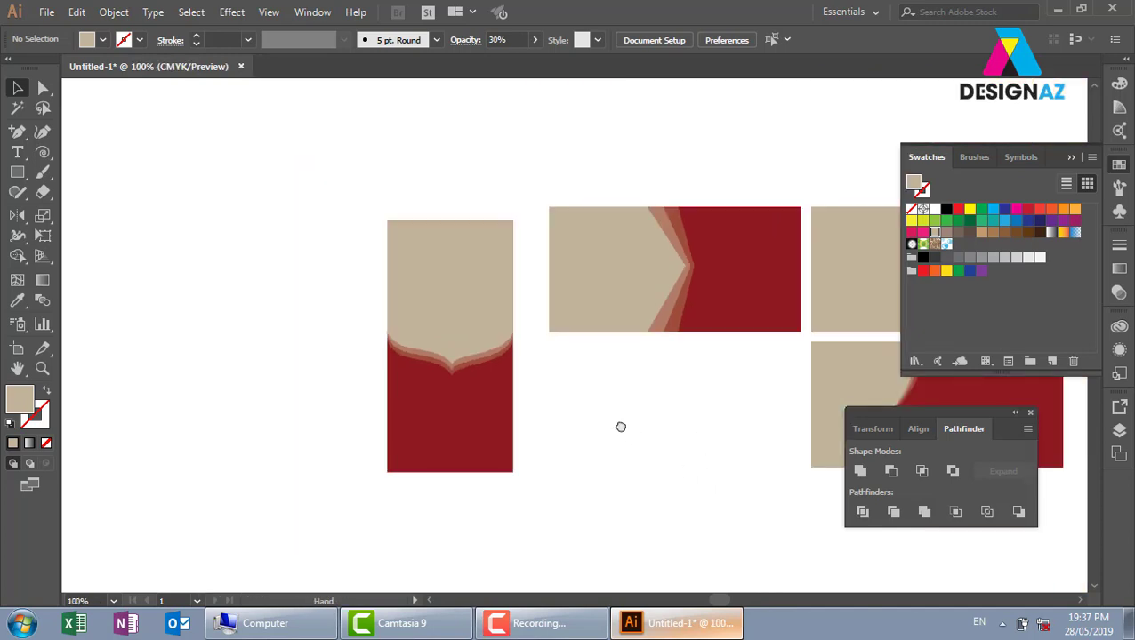
- Duplicate the tall red rectangle to the left of the shield card
left_click_drag(620, 426, 519, 379)
left_click_drag(398, 367, 250, 370)
key("z")
left_click_drag(147, 119, 435, 435)
left_click_drag(544, 309, 499, 273)
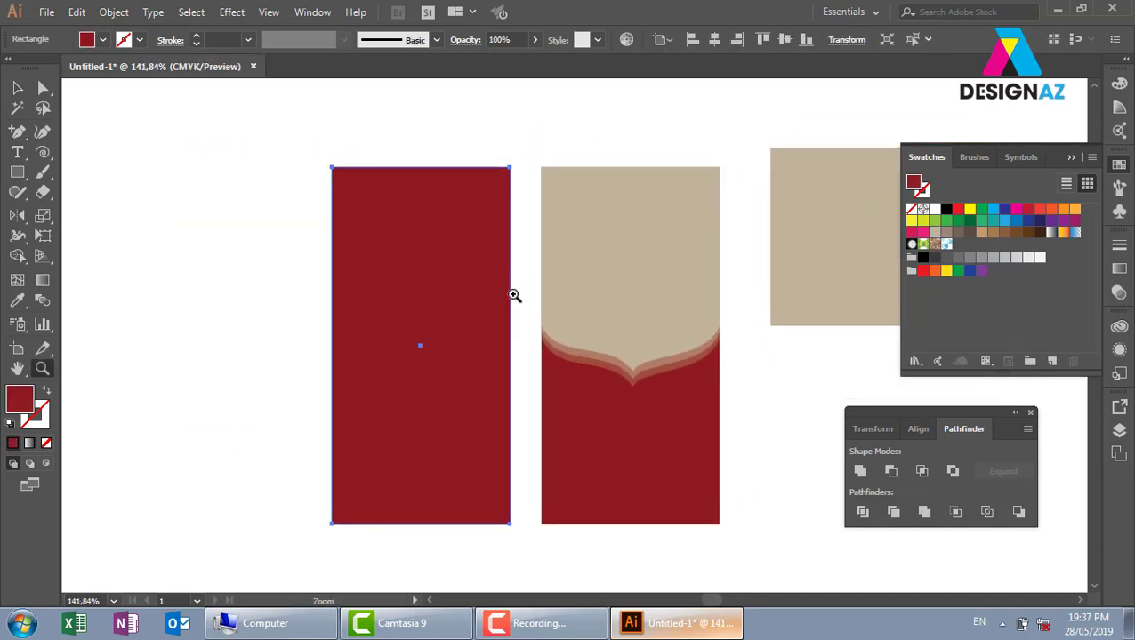
- Try deleting the copy's top-left corner point, then undo the deletion
key("minus")
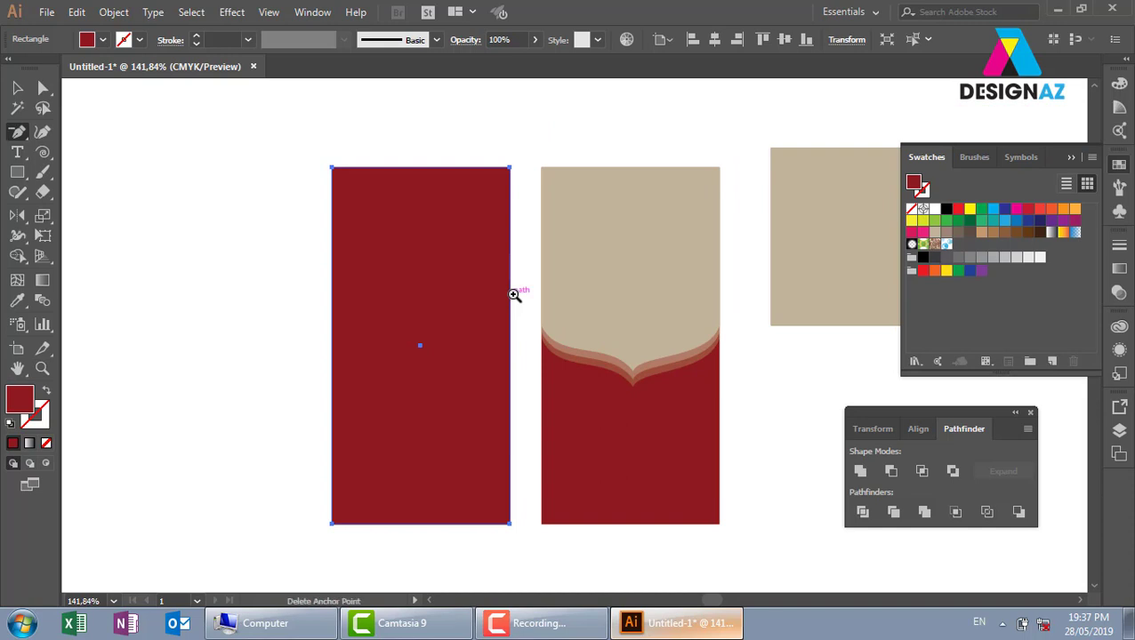
left_click(17, 133)
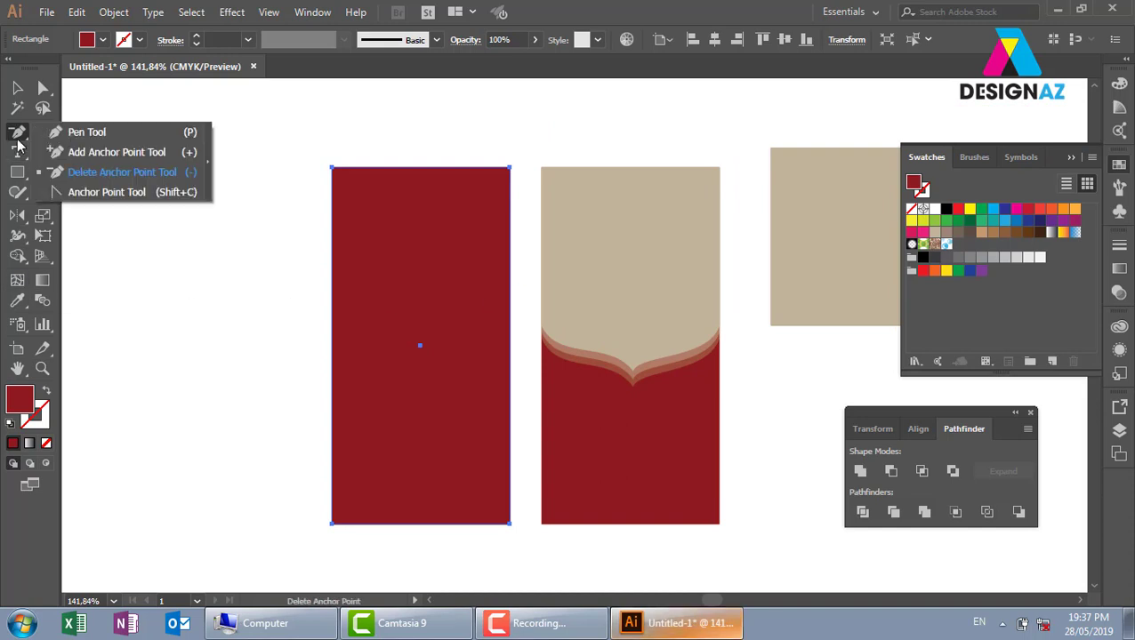
left_click(337, 172)
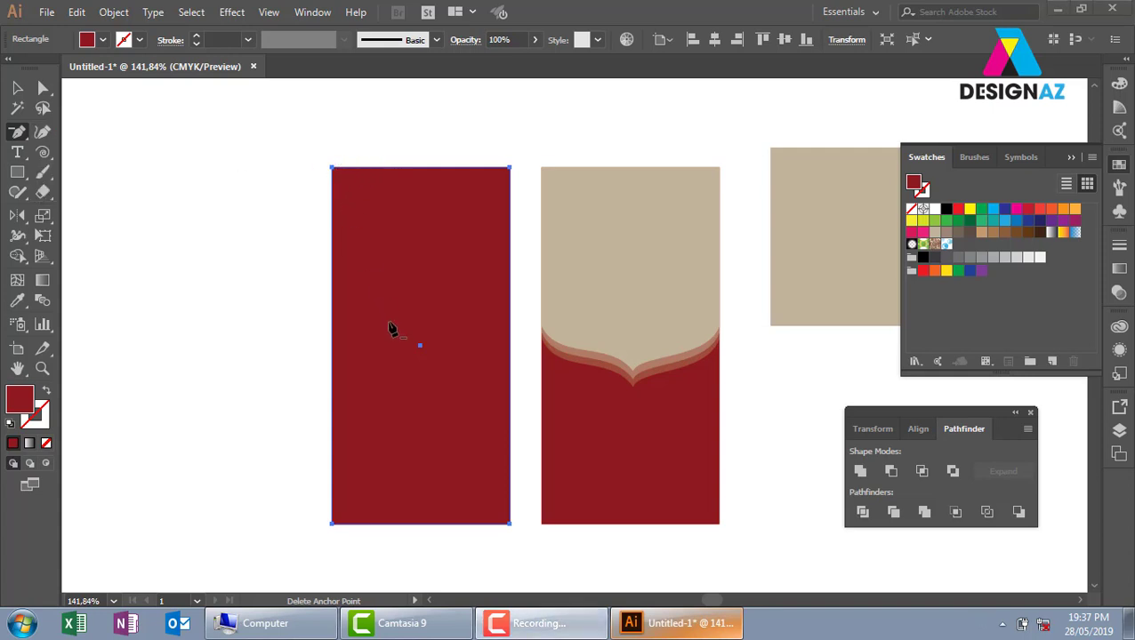
left_click(332, 169)
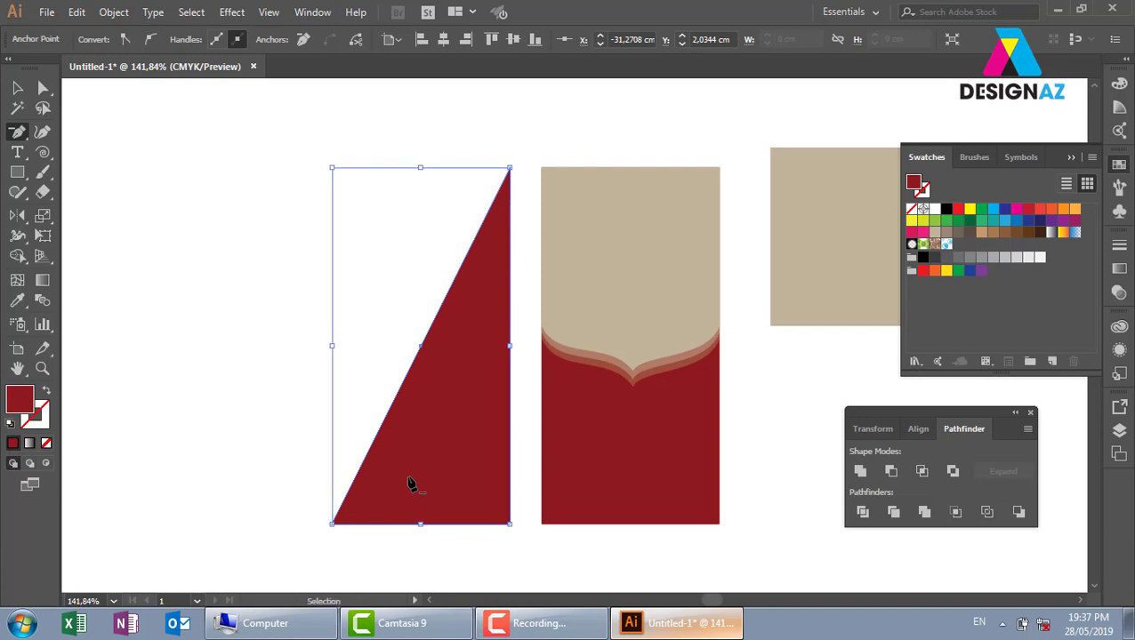
key("ctrl+z")
key("v")
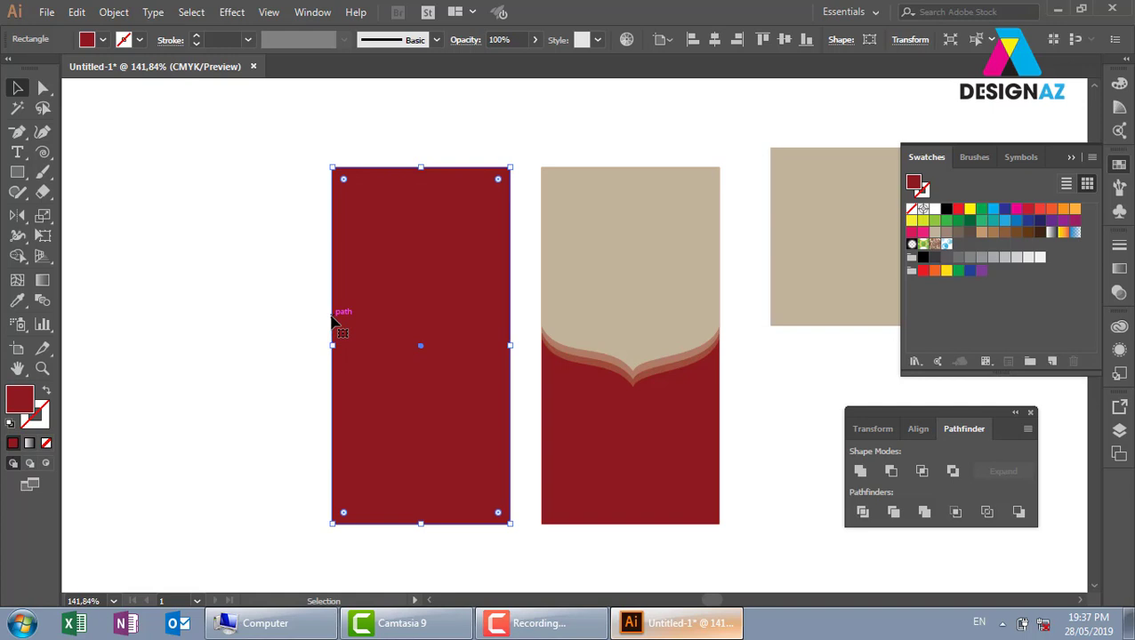
- Rotate the red rectangle copy 90° to horizontal and set it beside the shield card, level with its top
left_click(245, 281)
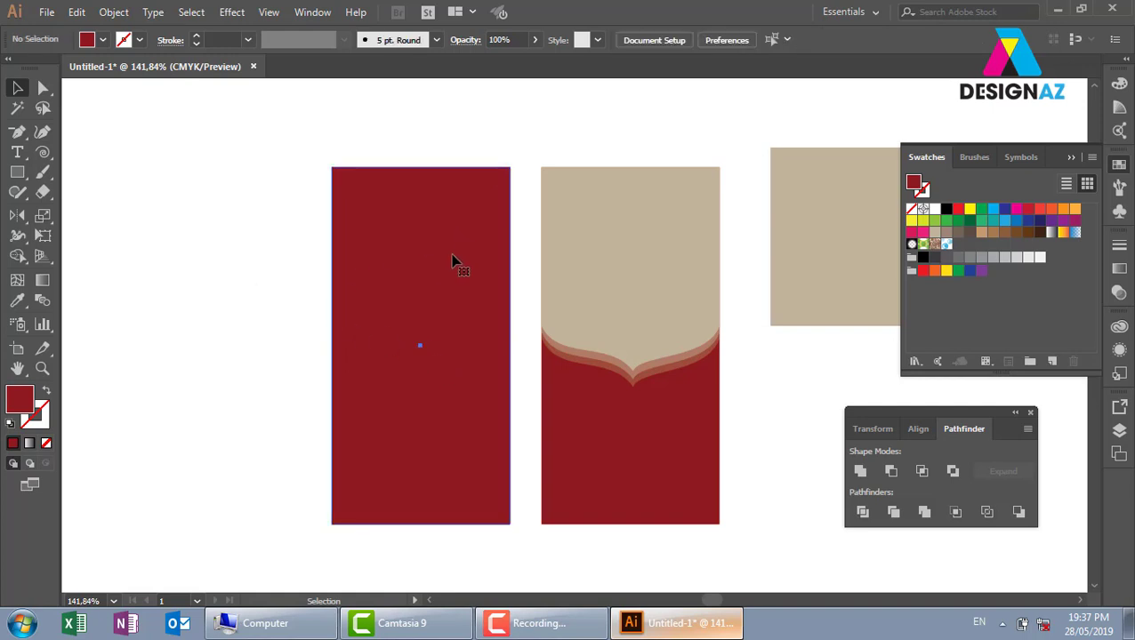
left_click_drag(455, 231, 278, 227)
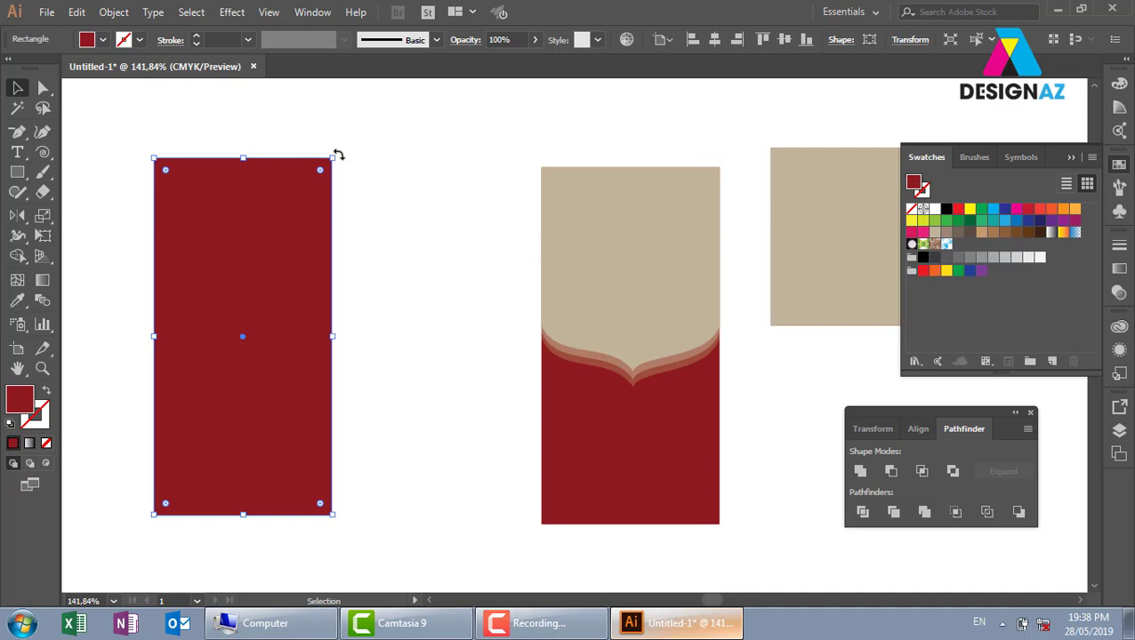
left_click_drag(337, 154, 121, 258)
left_click_drag(337, 331, 440, 249)
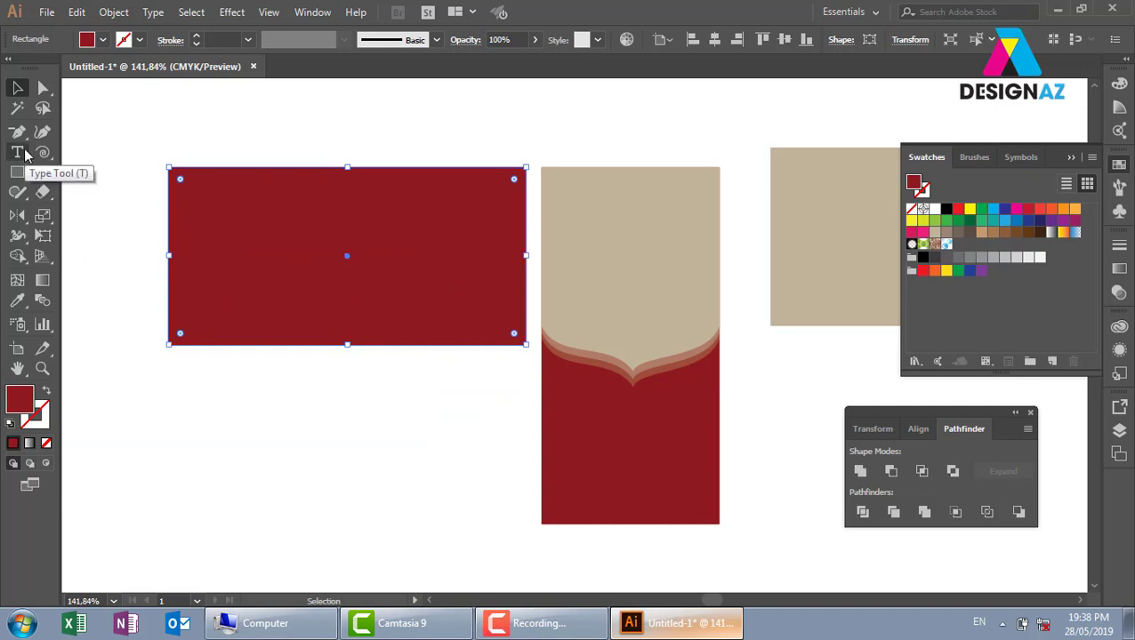
left_click_drag(17, 132, 146, 199)
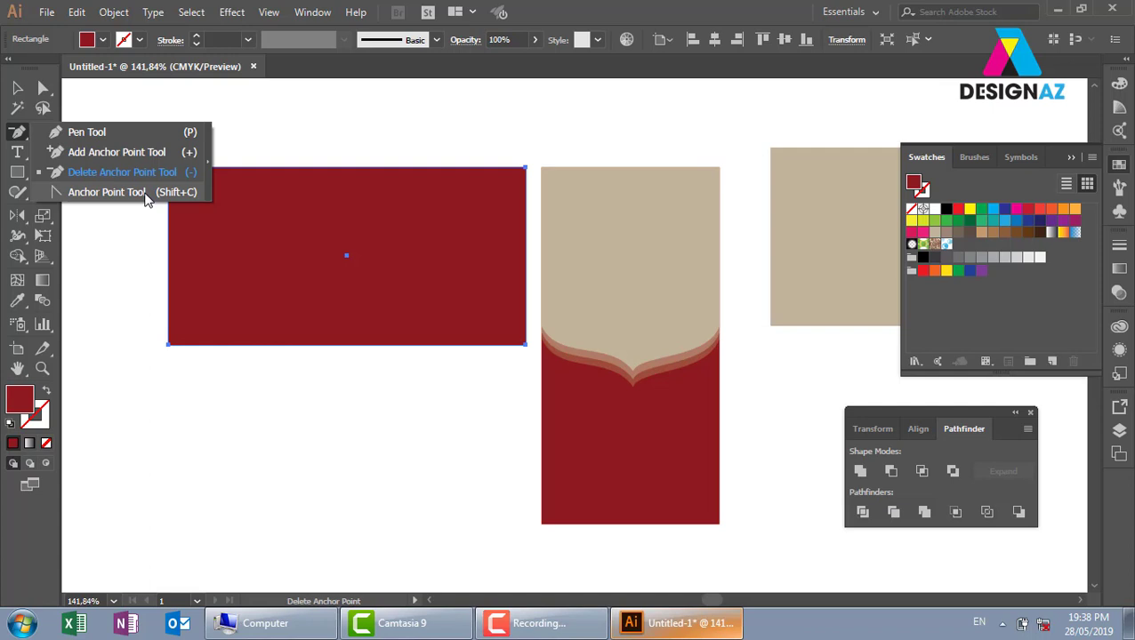
- Make a narrow 3.4 cm copy on the red card's left and give it the shield's beige fill
double_click(16, 88)
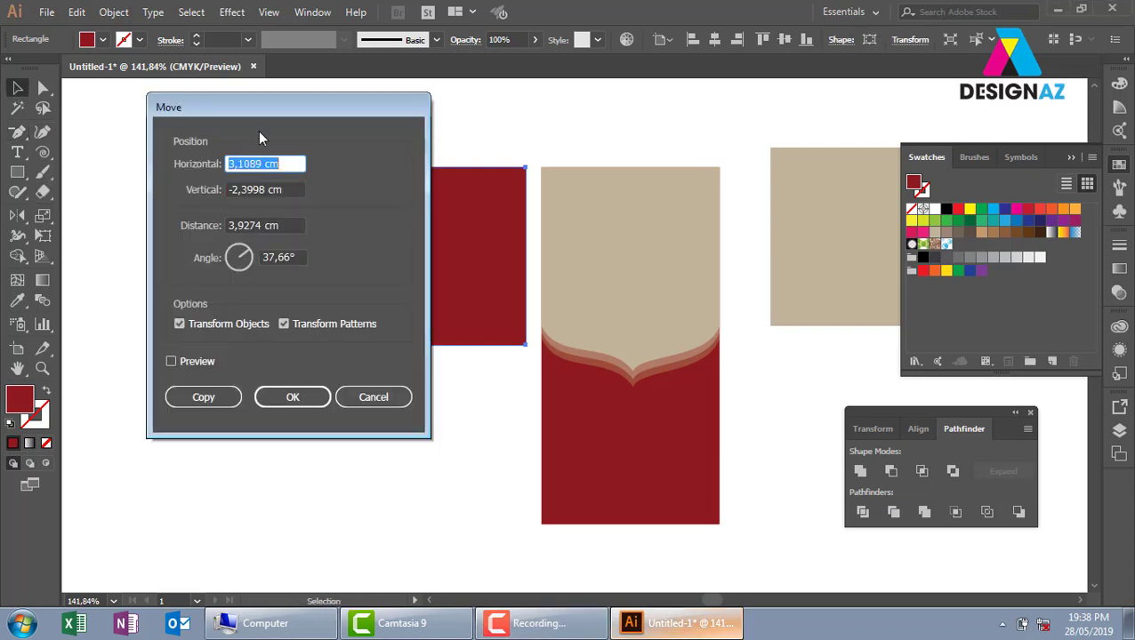
left_click(377, 400)
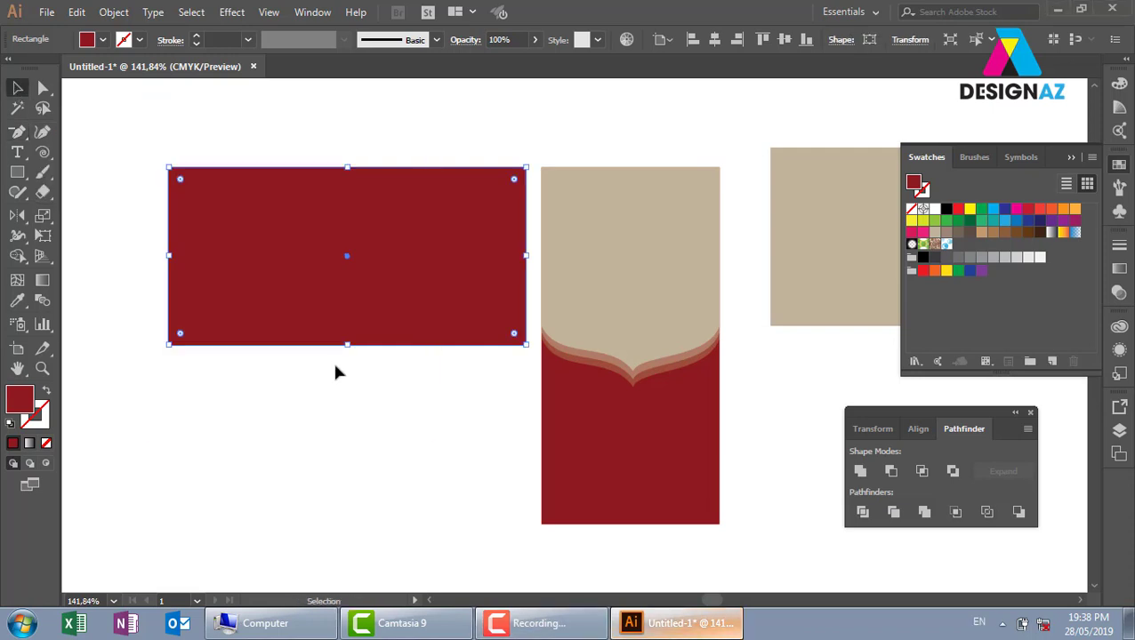
left_click(248, 119)
left_click(372, 212)
left_click_drag(526, 255, 291, 278)
key("i")
left_click(623, 252)
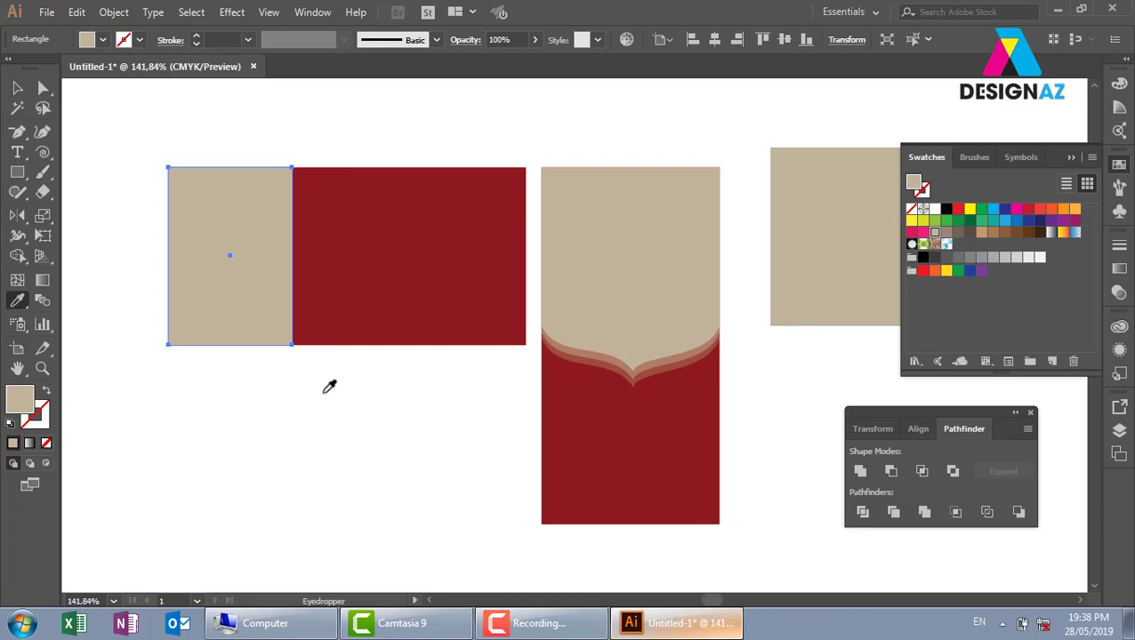
- Curve the beige panel's right corner outward into the red with the Anchor Point tool
key("shift+c")
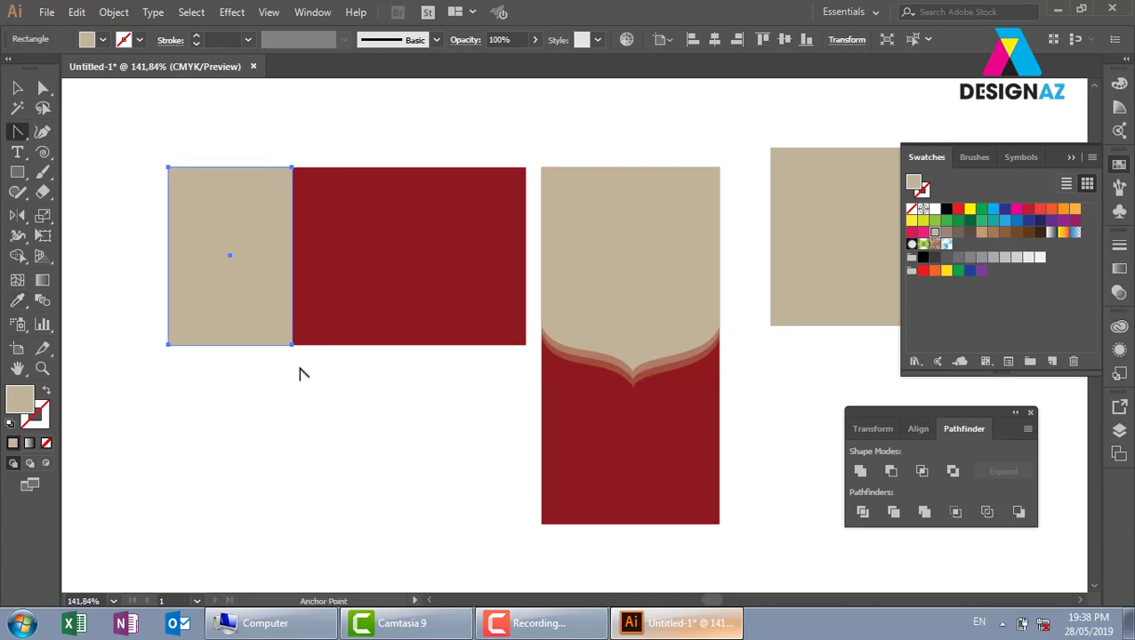
left_click_drag(292, 345, 201, 449)
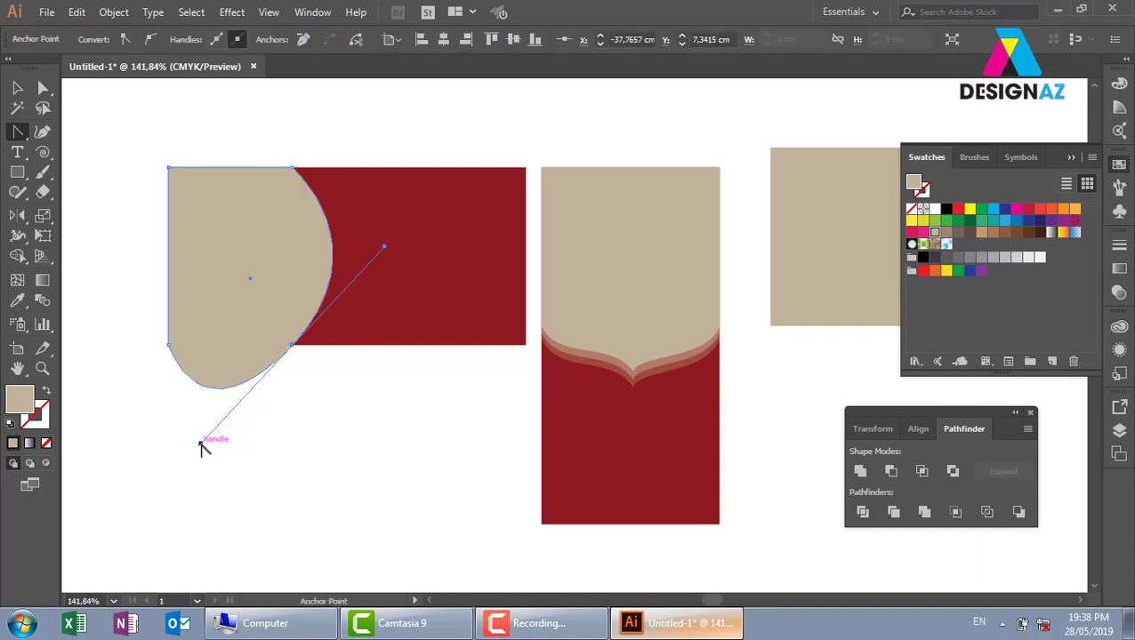
left_click_drag(201, 445, 294, 345)
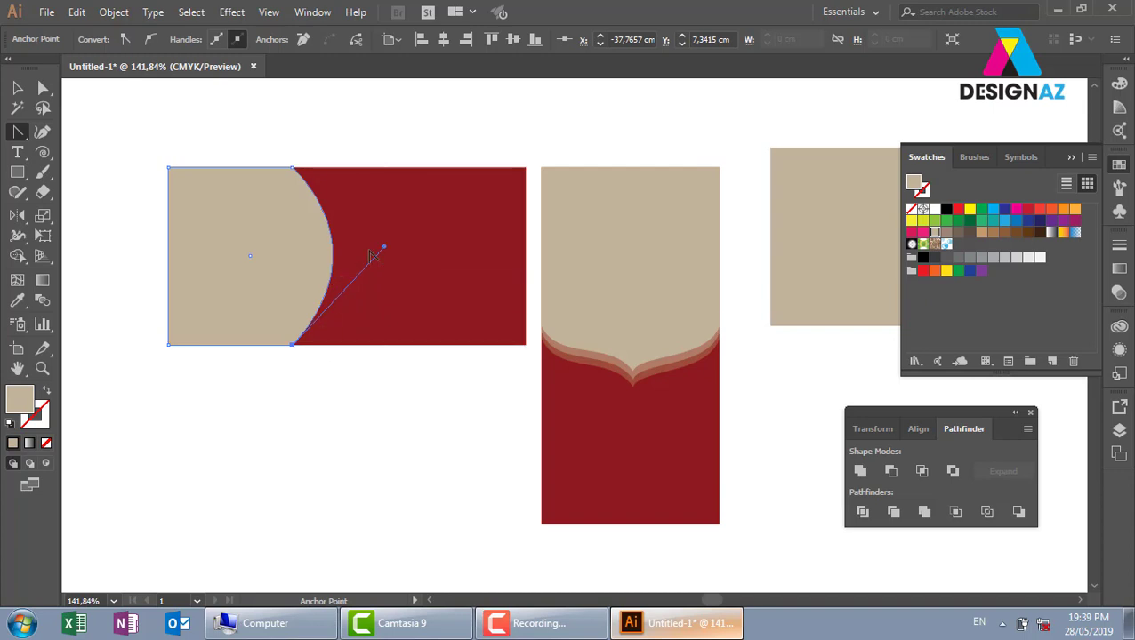
- Duplicate the red landscape rectangle straight down below the first one
key("v")
left_click(406, 122)
left_click_drag(420, 282, 449, 238)
left_click(456, 256)
left_click_drag(454, 187, 442, 372)
key("a")
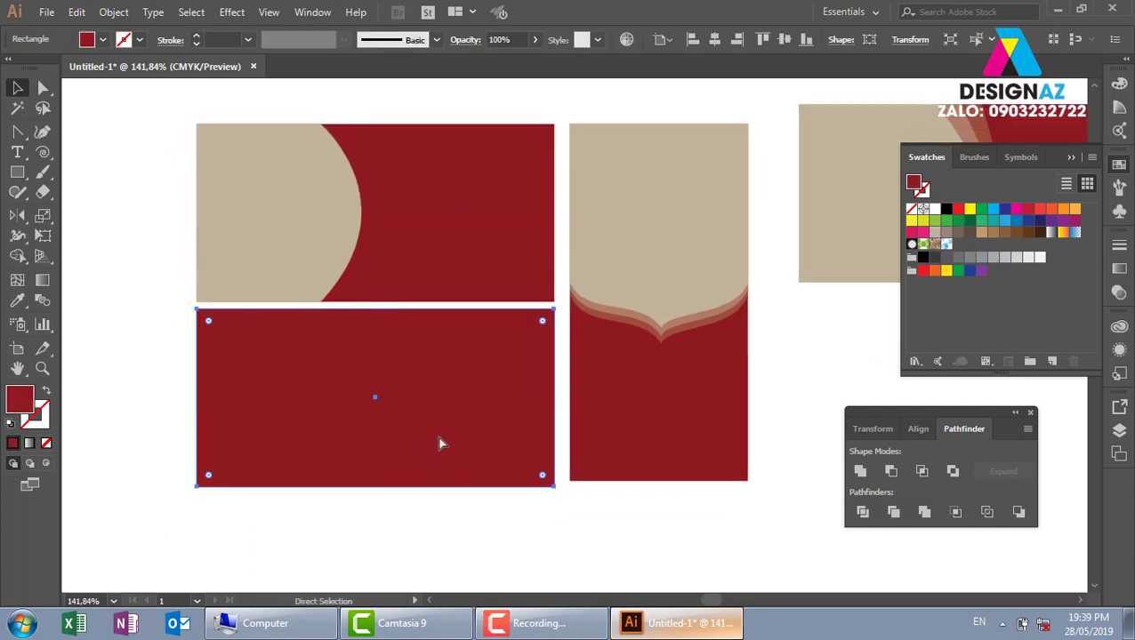
key("v")
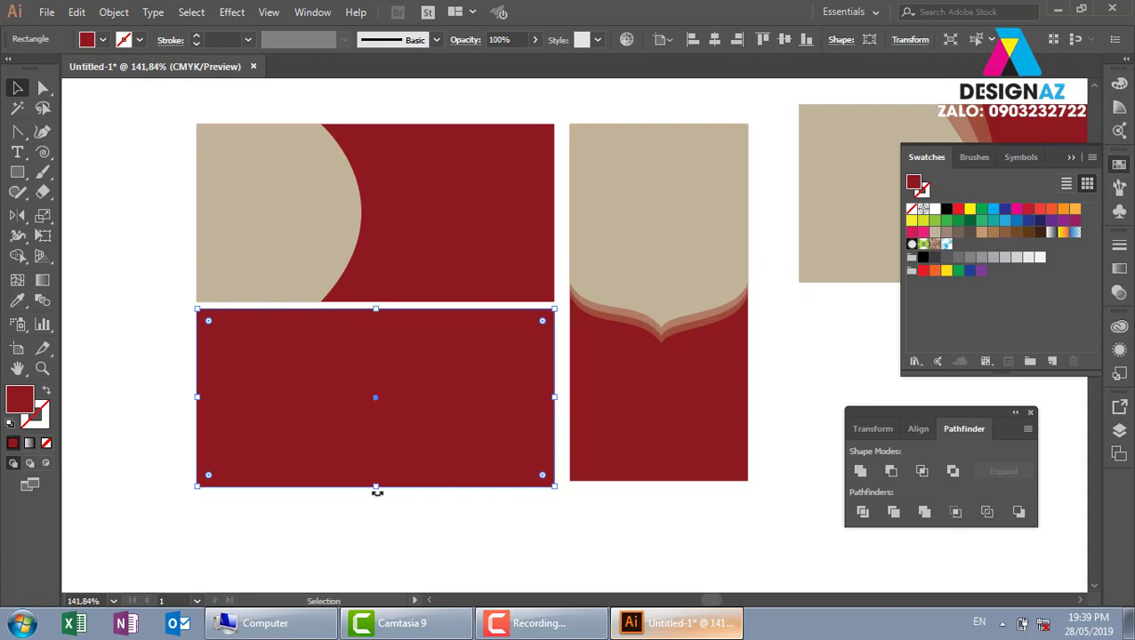
left_click(538, 623)
left_click(708, 416)
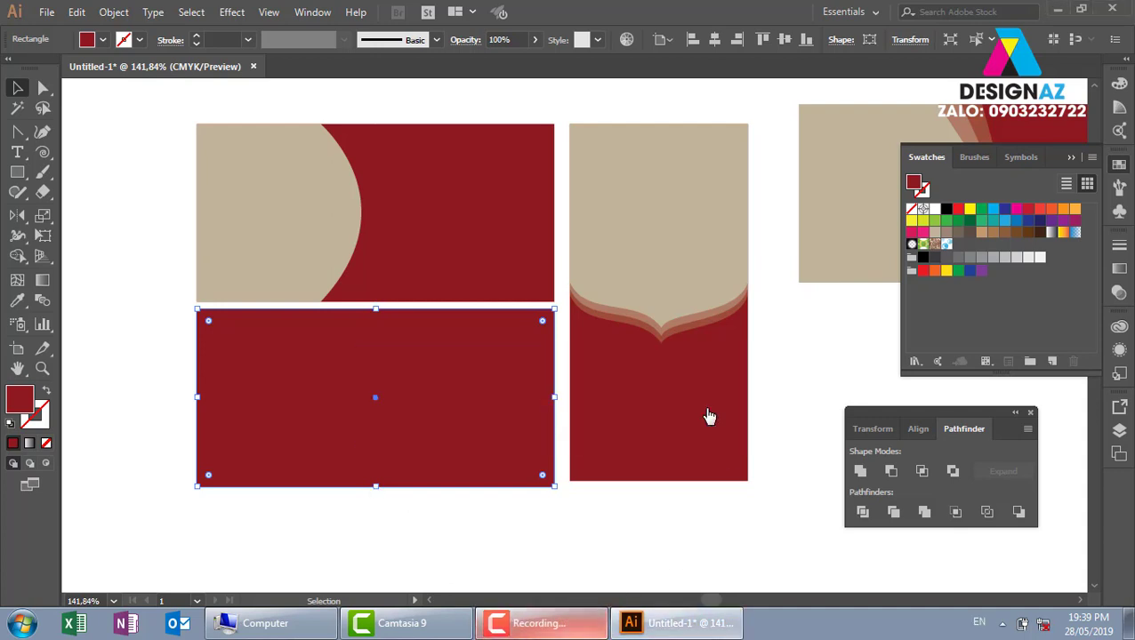
left_click(349, 540)
left_click(392, 430)
- Shrink the copy into a thin beige strip and add an anchor mid-way along its bottom edge
key("a")
key("v")
left_click_drag(374, 487, 403, 383)
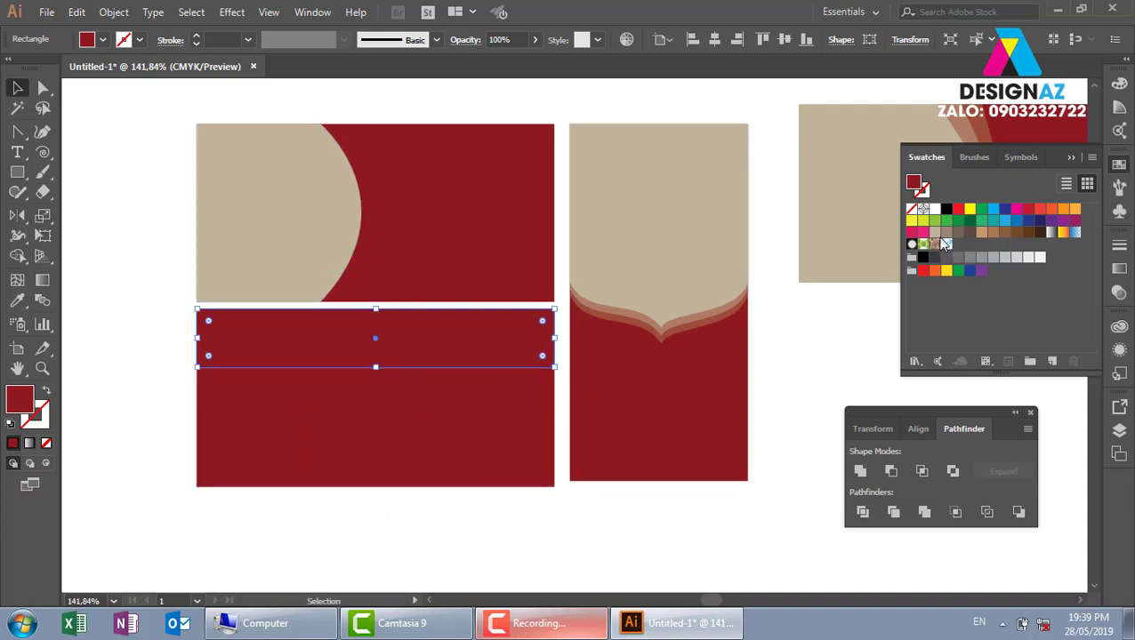
left_click(934, 232)
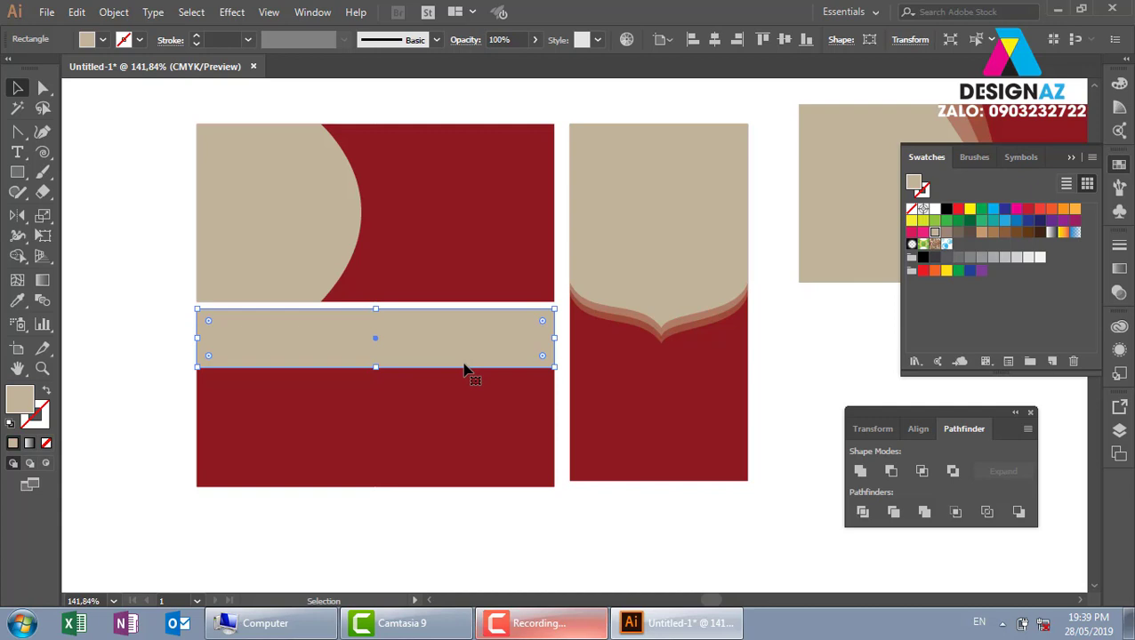
key("plus")
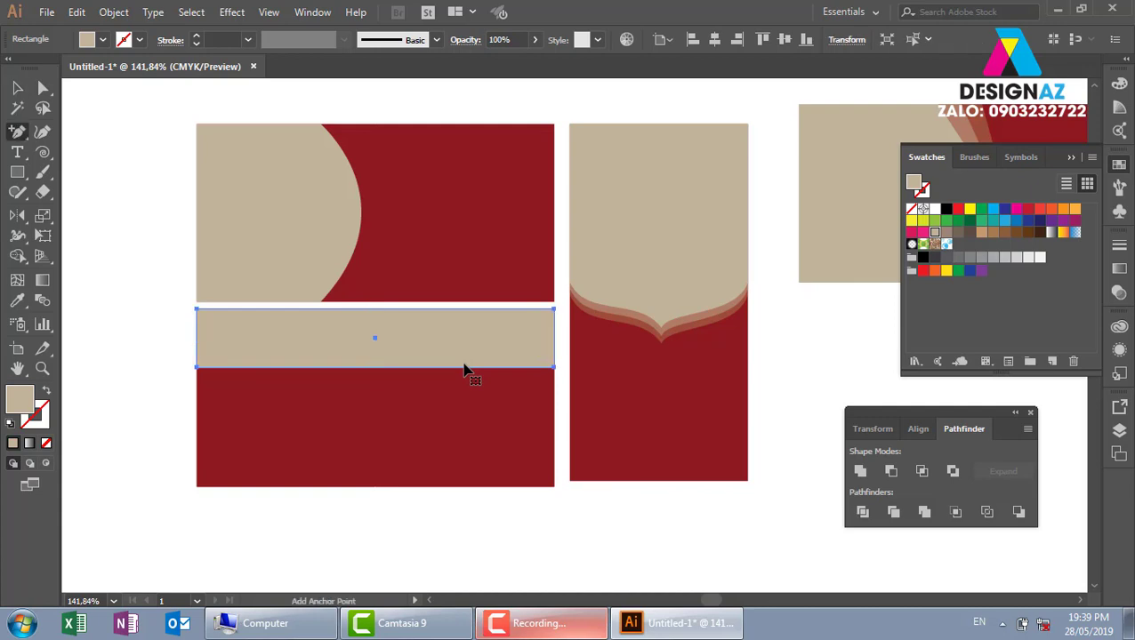
left_click(375, 367)
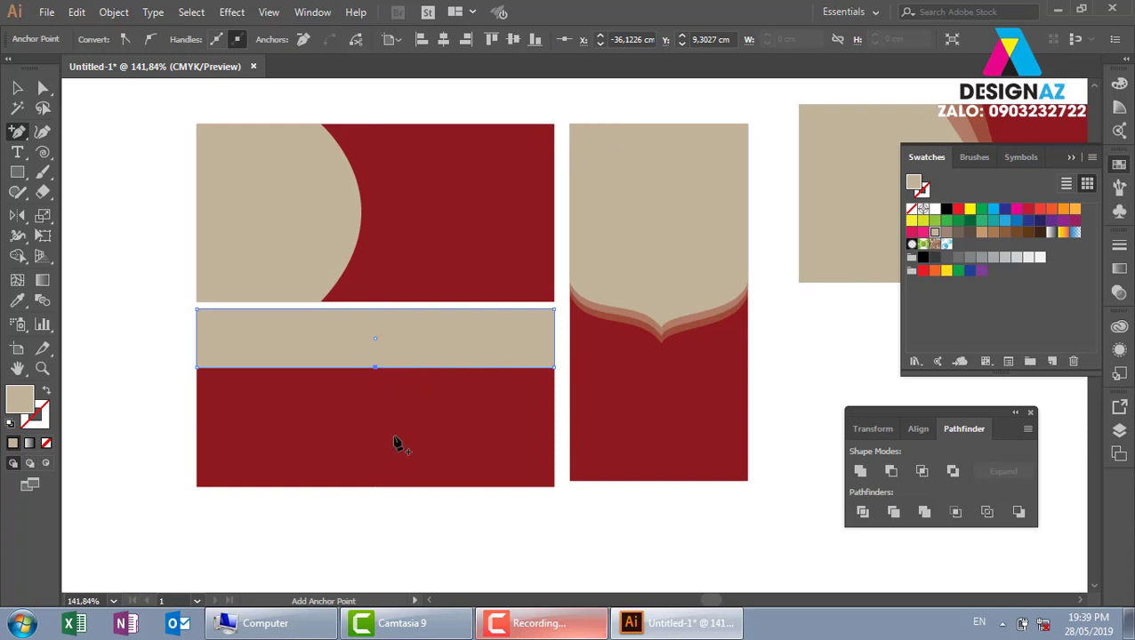
- Drag the new bottom-edge anchor's handles to bend the beige strip's bottom into a wave
left_click(375, 366)
left_click_drag(375, 368, 227, 413)
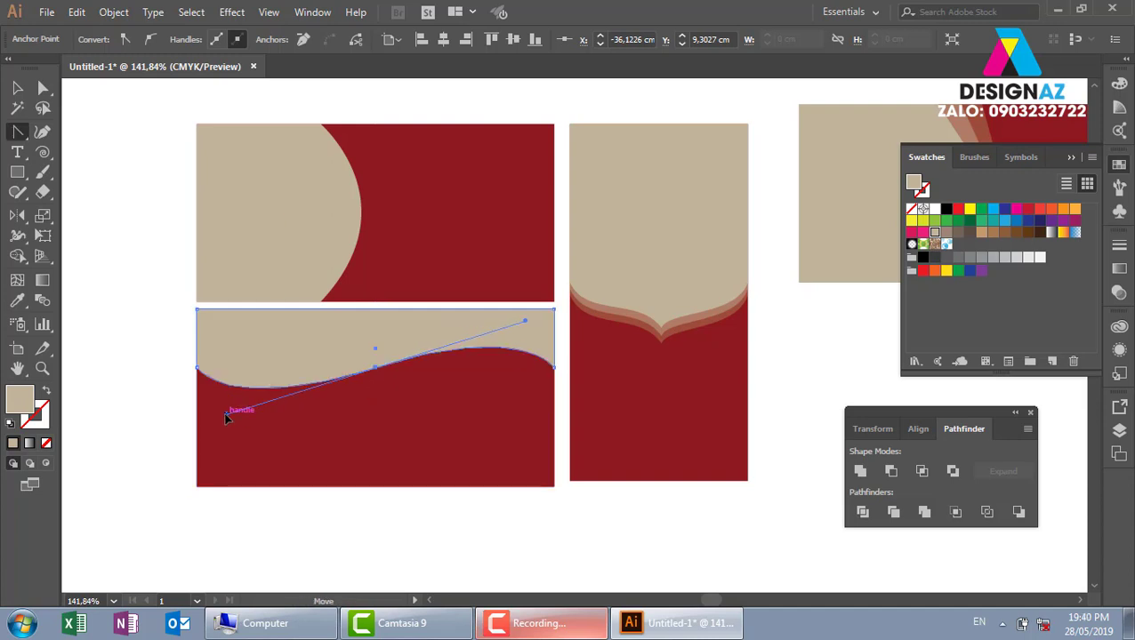
key("v")
left_click(129, 194)
left_click(372, 358)
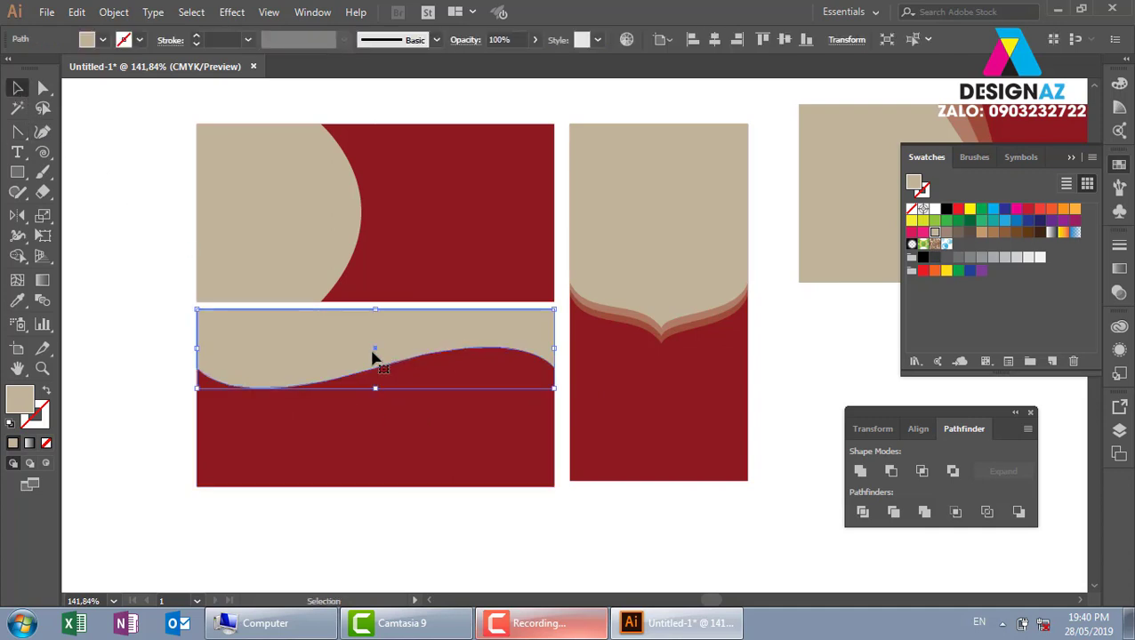
- Copy the wave shape, stretch the copy downward and set its opacity to 50%
key("a")
key("v")
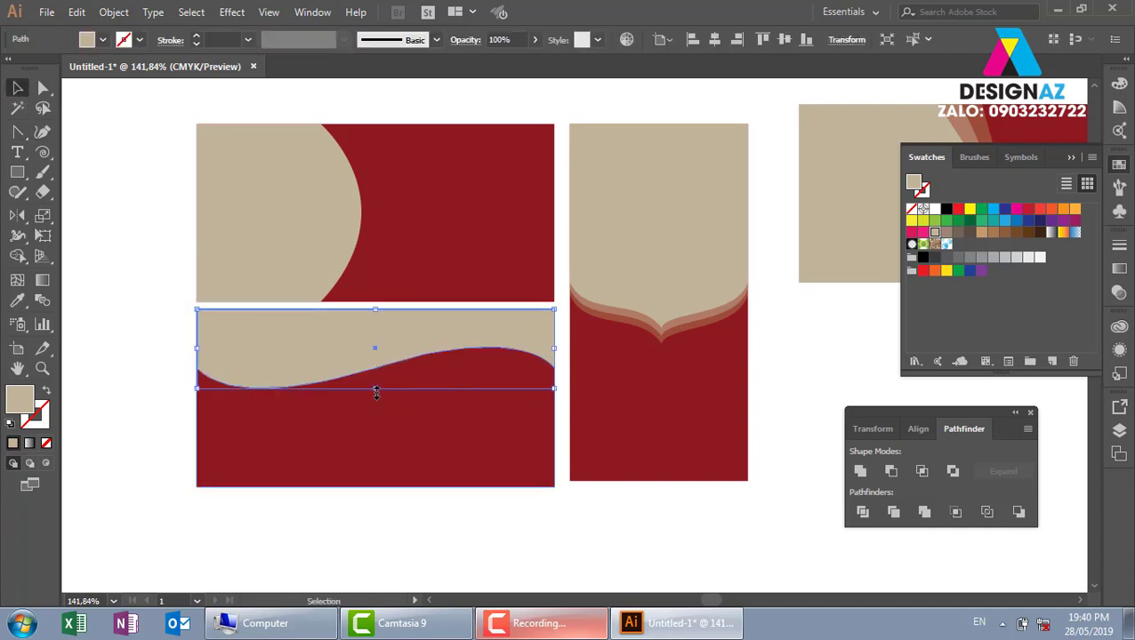
left_click_drag(375, 390, 397, 406)
left_click(507, 39)
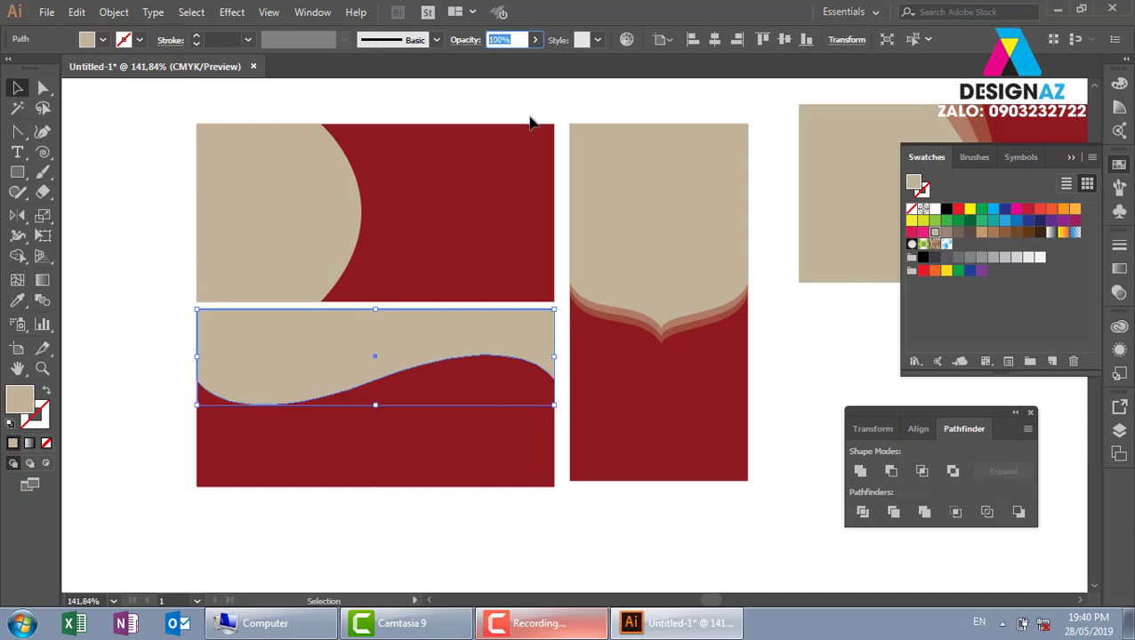
type("50")
key("Return")
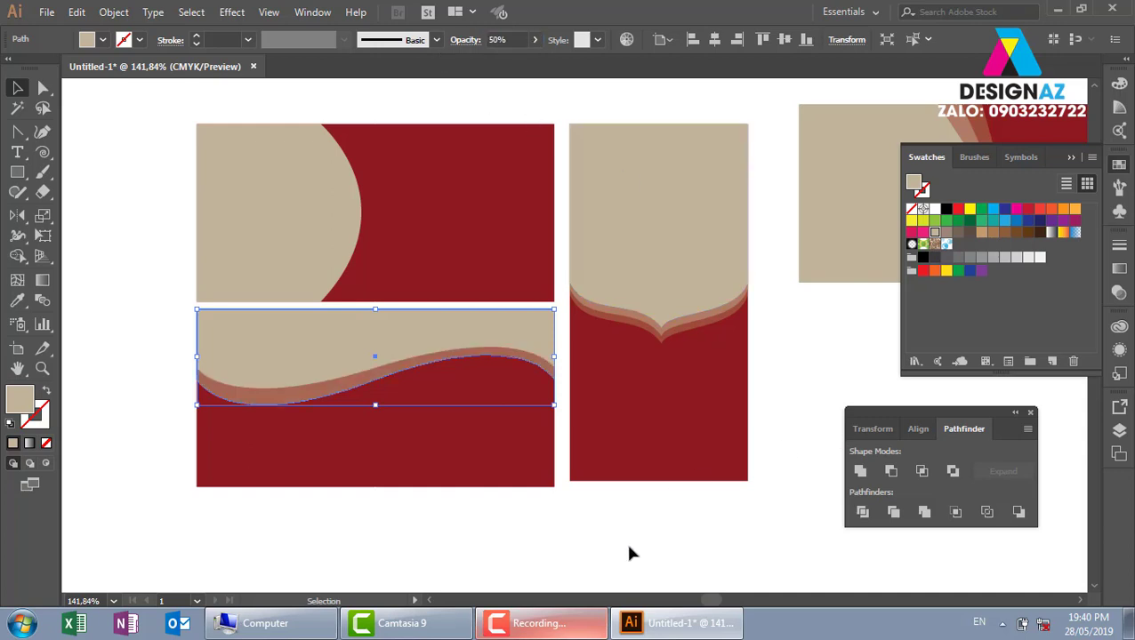
- Stretch the translucent wave copy taller into another band at 30% opacity
left_click(623, 544)
left_click(363, 384, "ctrl")
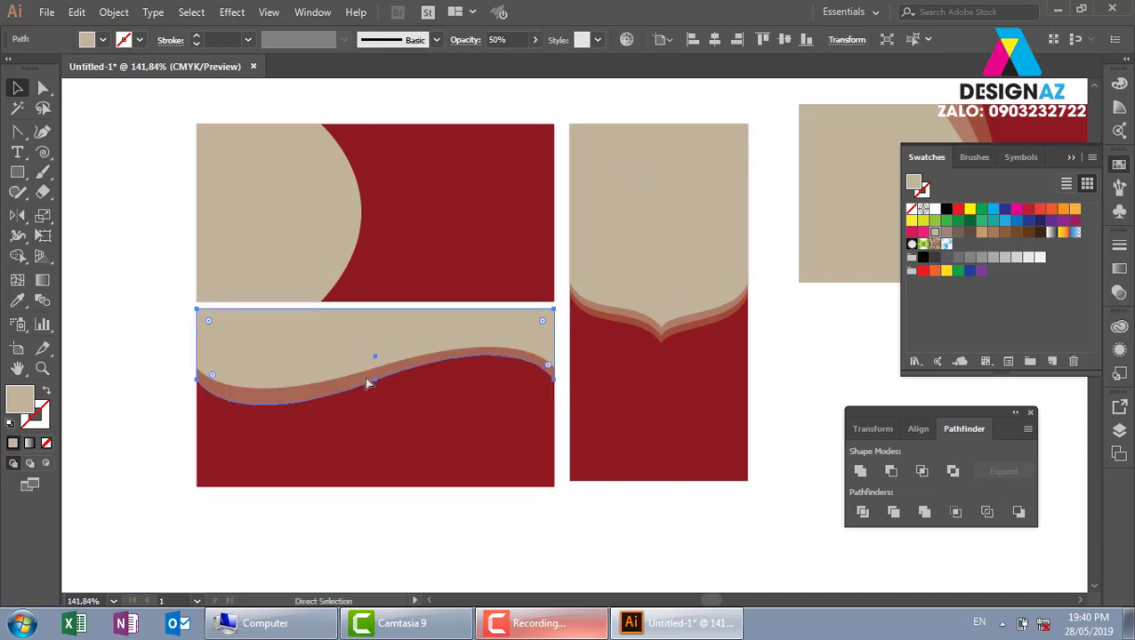
left_click_drag(366, 380, 375, 418)
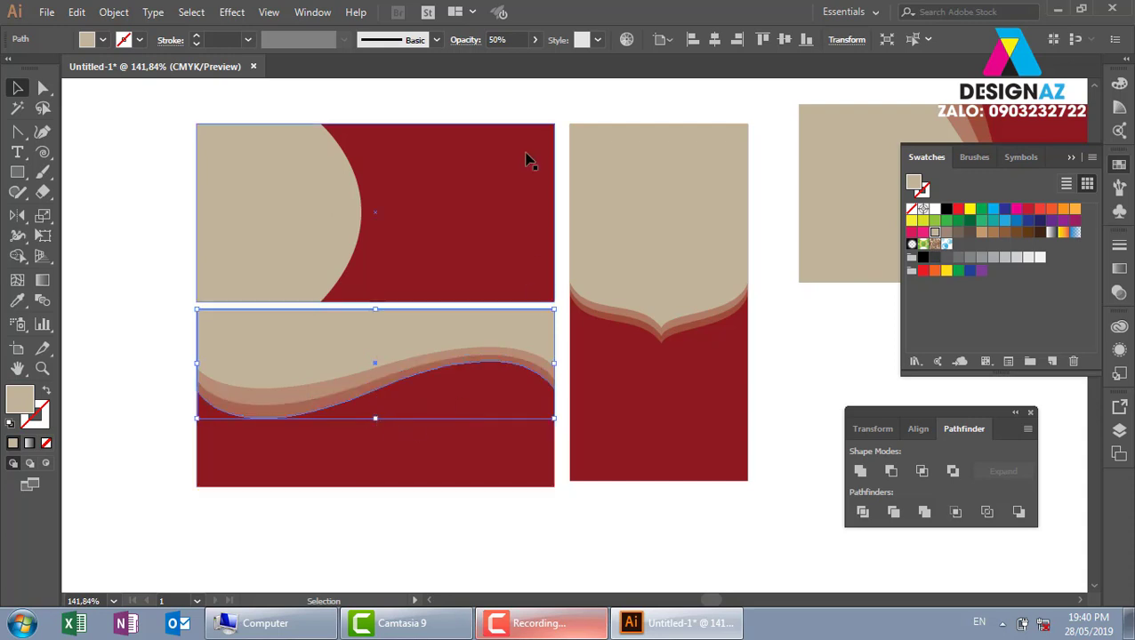
left_click(513, 40)
type("30")
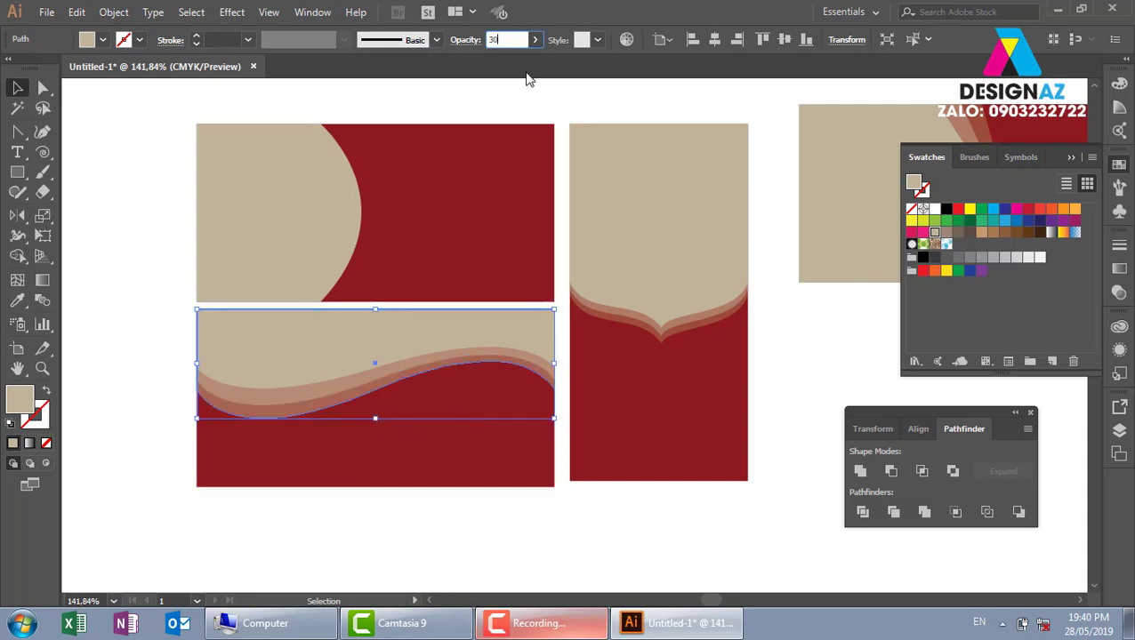
key("Return")
left_click(795, 354)
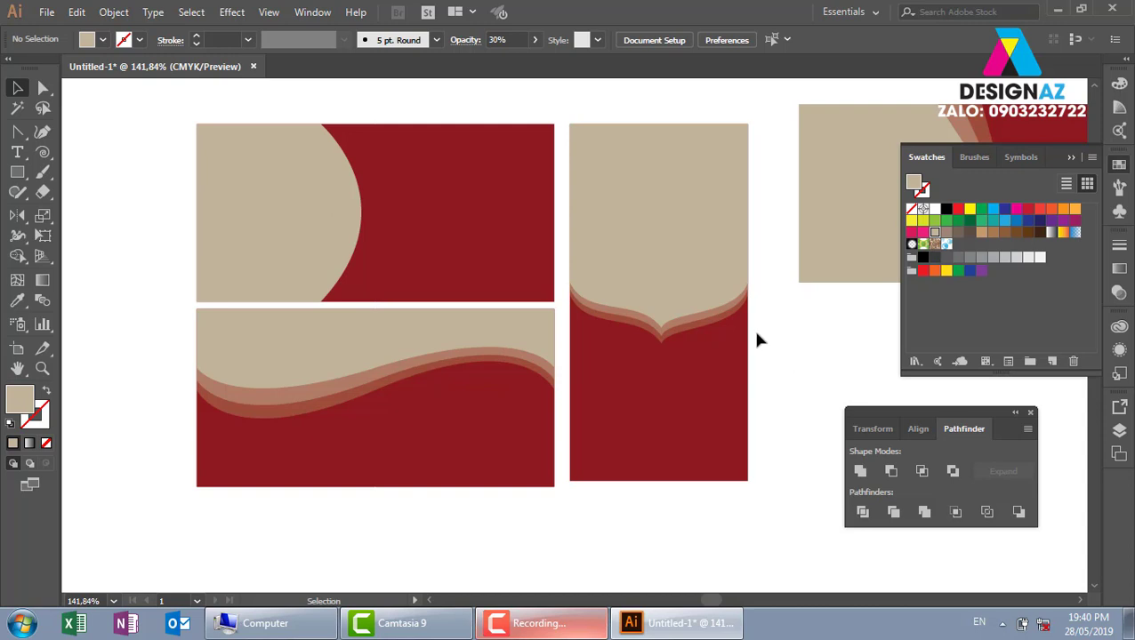
- Zoom out and pan across the canvas to show all six red and beige card artboards
key("ctrl+minus")
key("ctrl+minus")
key("ctrl+minus")
left_click_drag(693, 423, 395, 433)
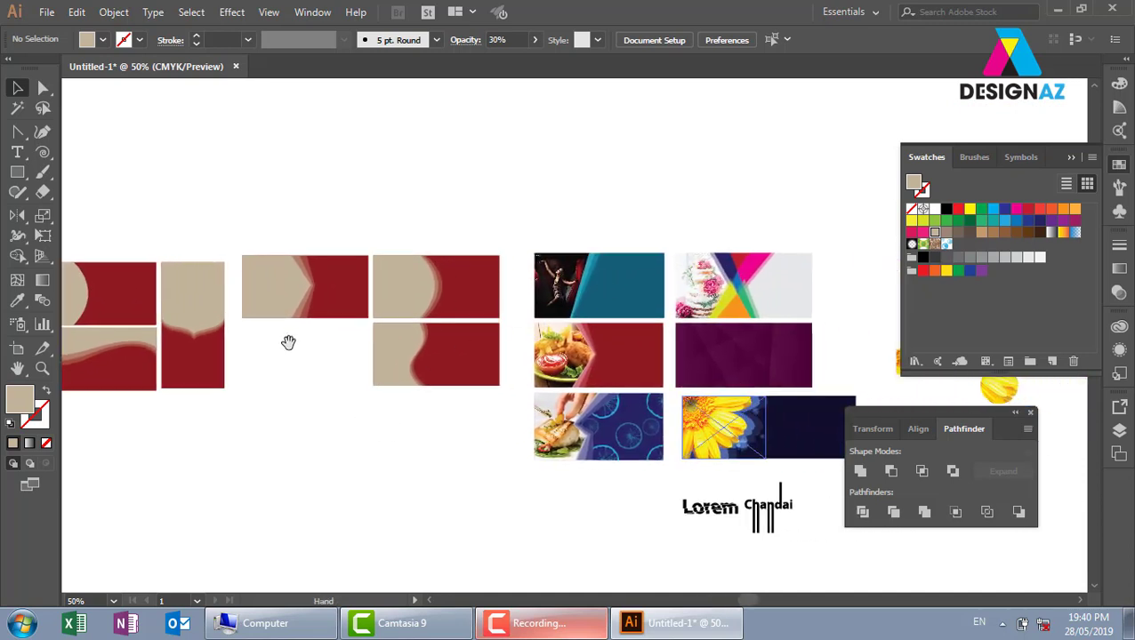
left_click_drag(499, 384, 398, 373)
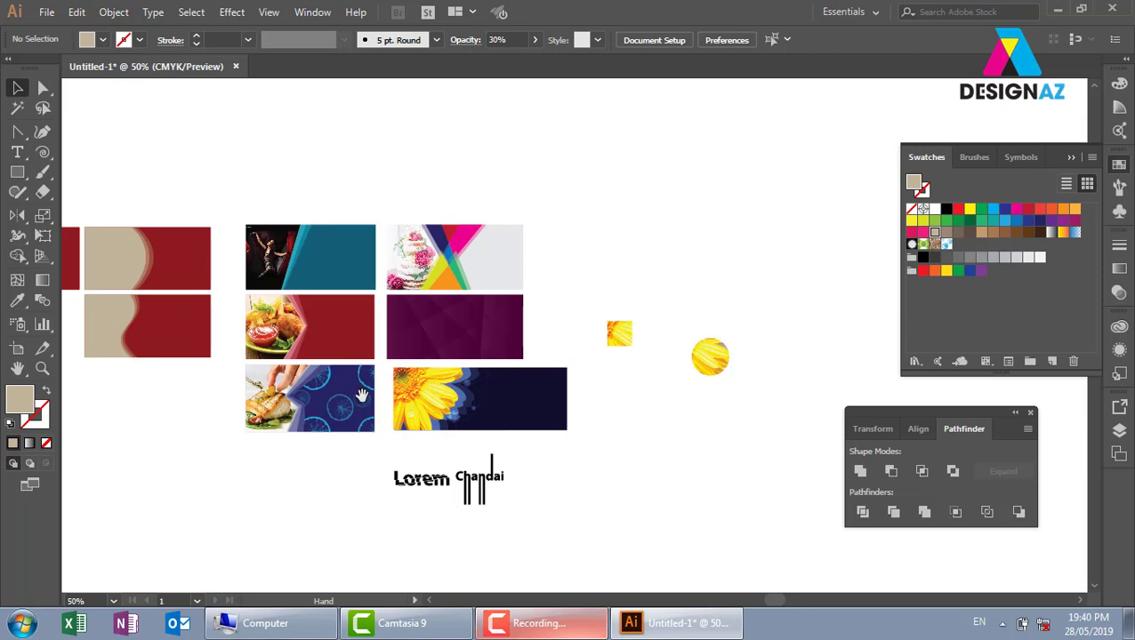
left_click_drag(278, 400, 460, 388)
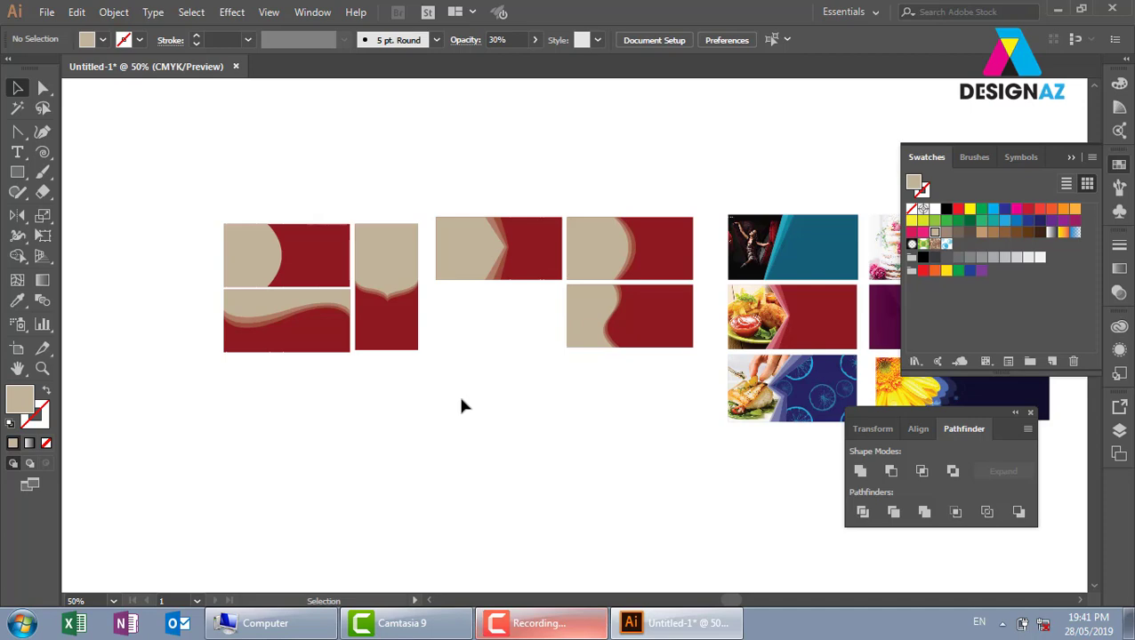
- Place the 79_1 photo from the tuixach folder below the artboards and zoom in on it
left_click(46, 12)
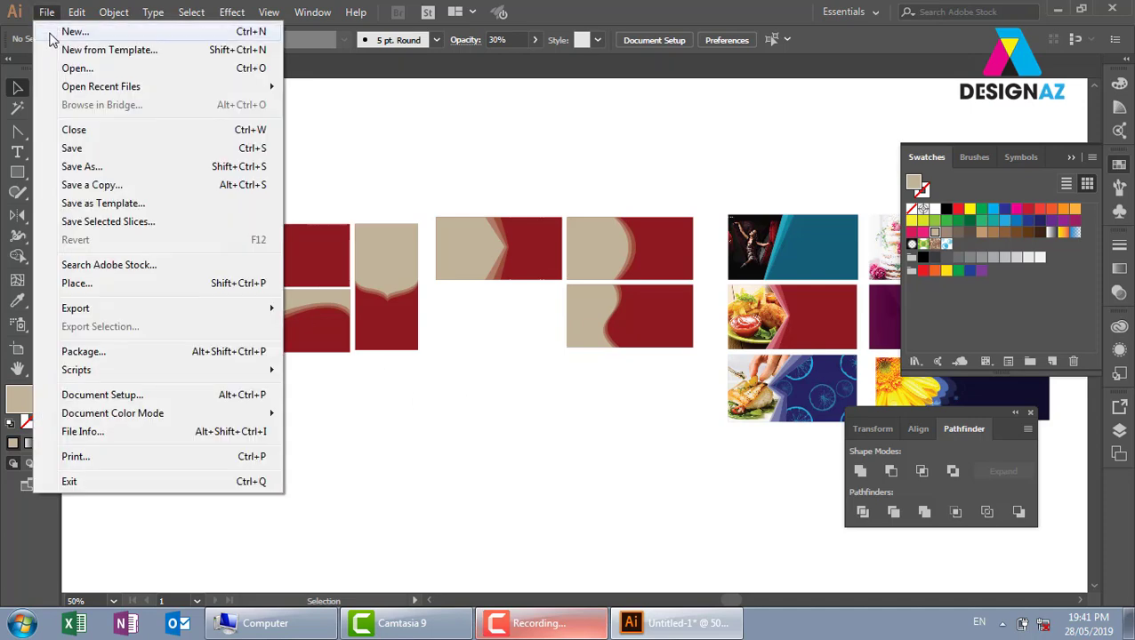
left_click(93, 286)
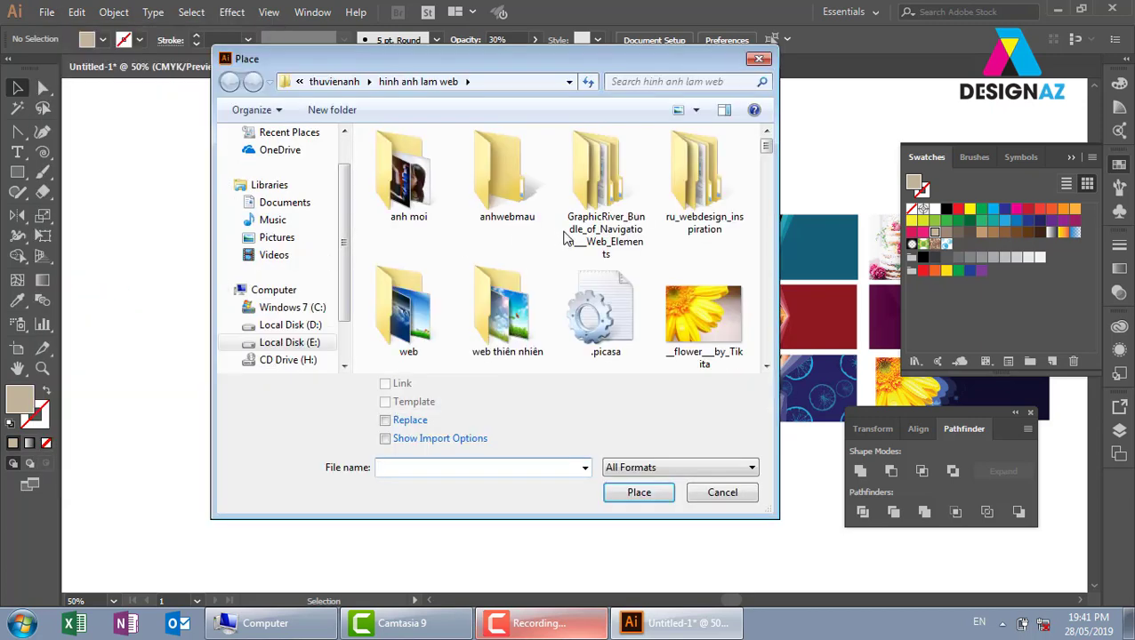
left_click(334, 82)
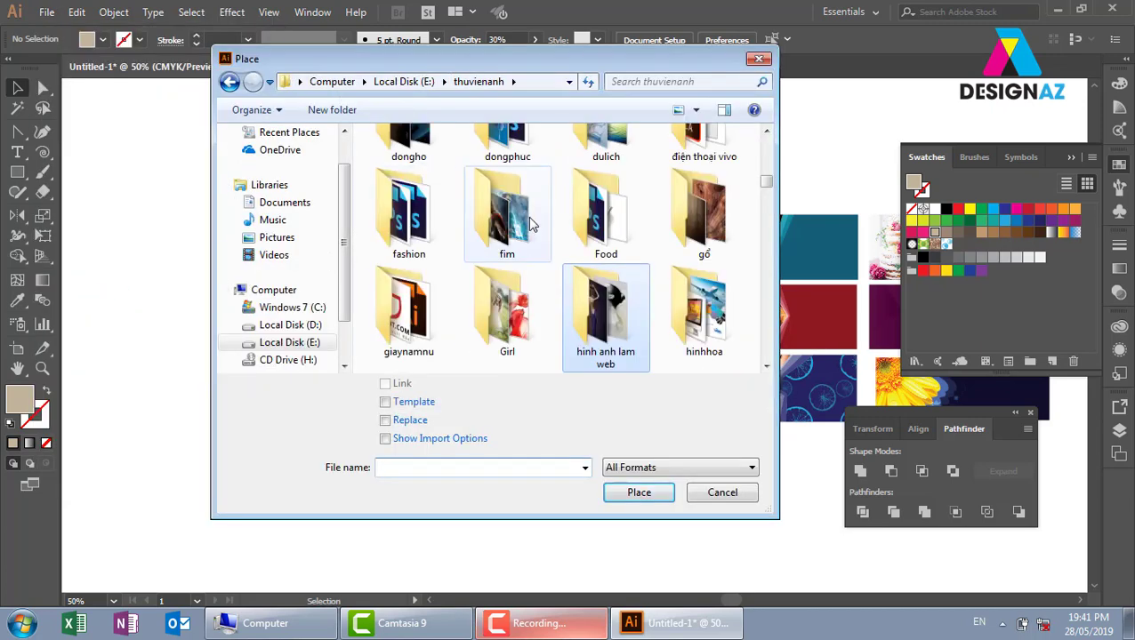
scroll(529, 222, "down", 5)
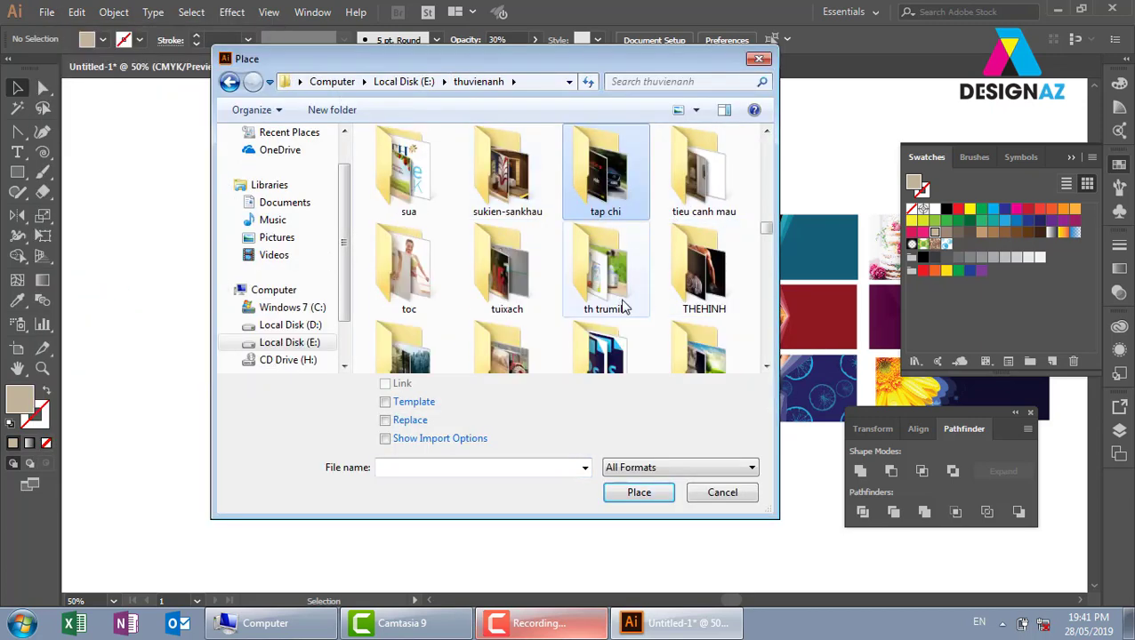
double_click(502, 258)
left_click(627, 183)
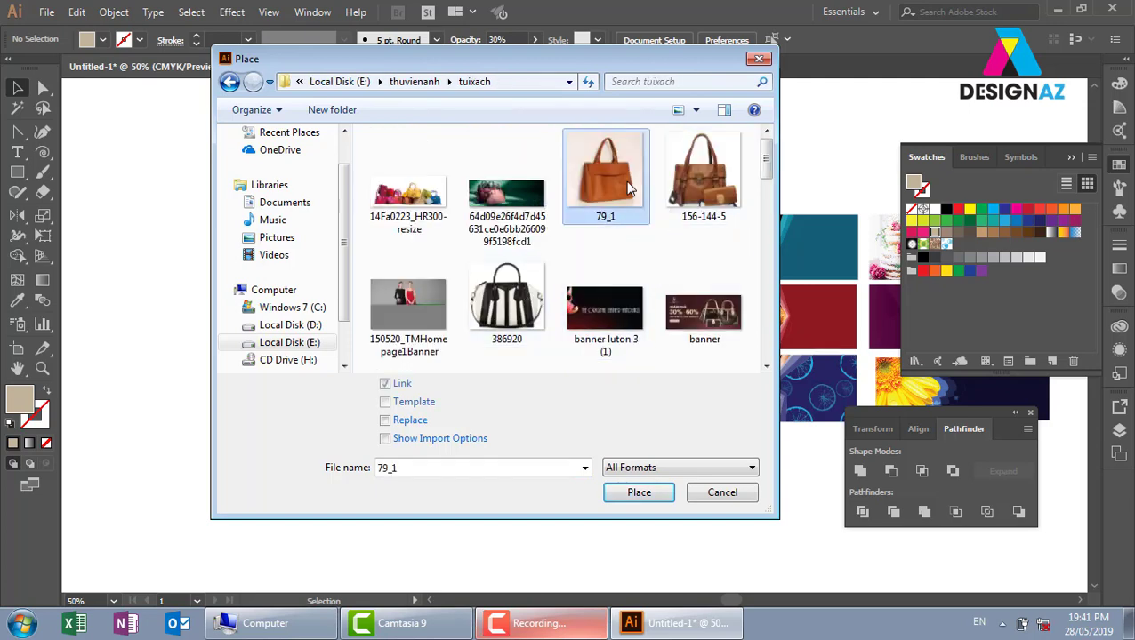
left_click(639, 492)
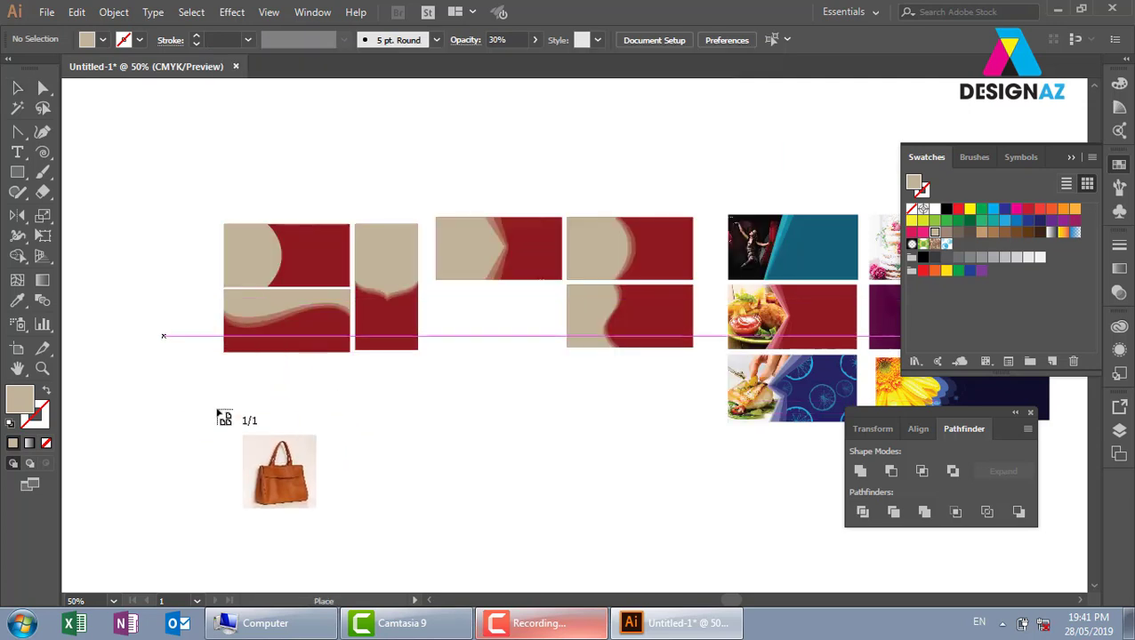
left_click_drag(329, 413, 451, 535)
key("z")
left_click_drag(315, 396, 563, 462)
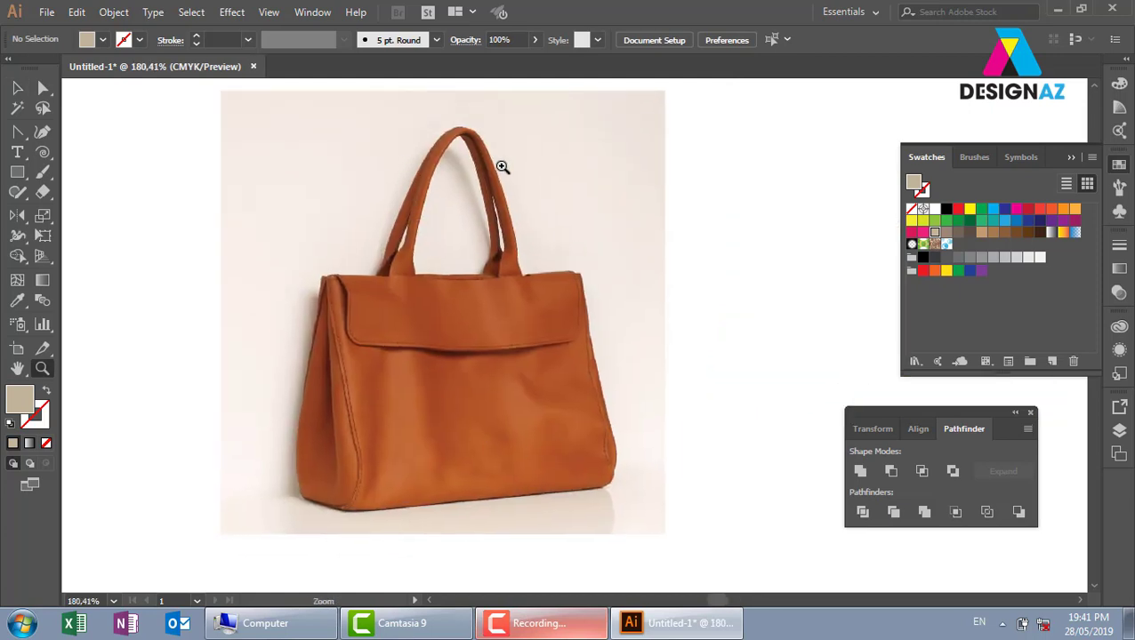
- Trace the handbag with the Pen tool from its bottom-right corner to the left handle's base
key("p")
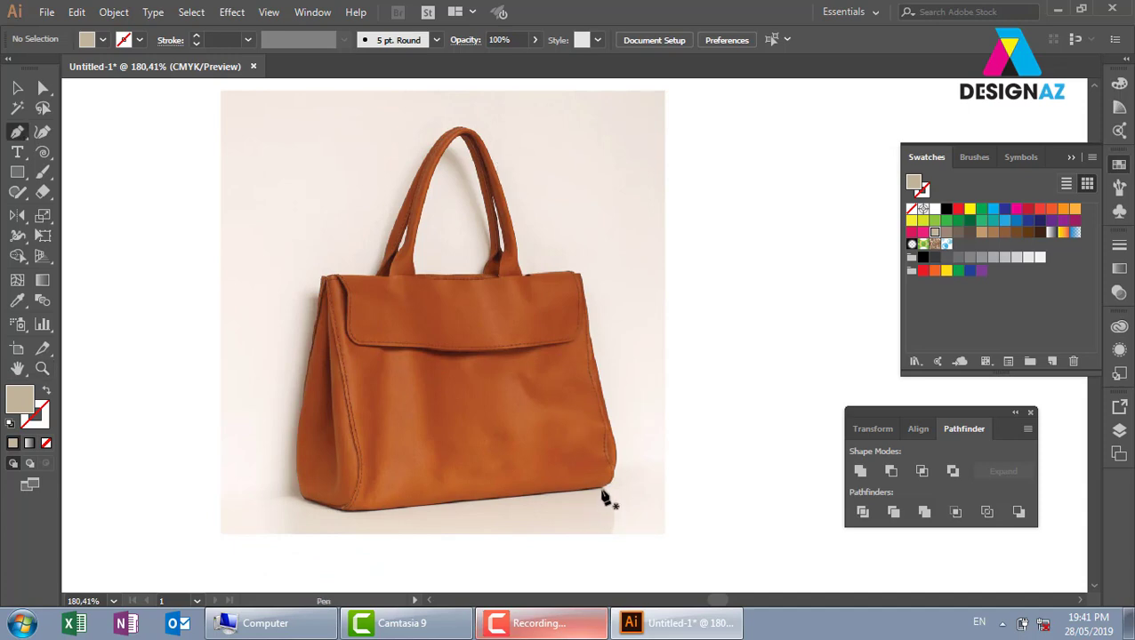
left_click(602, 489)
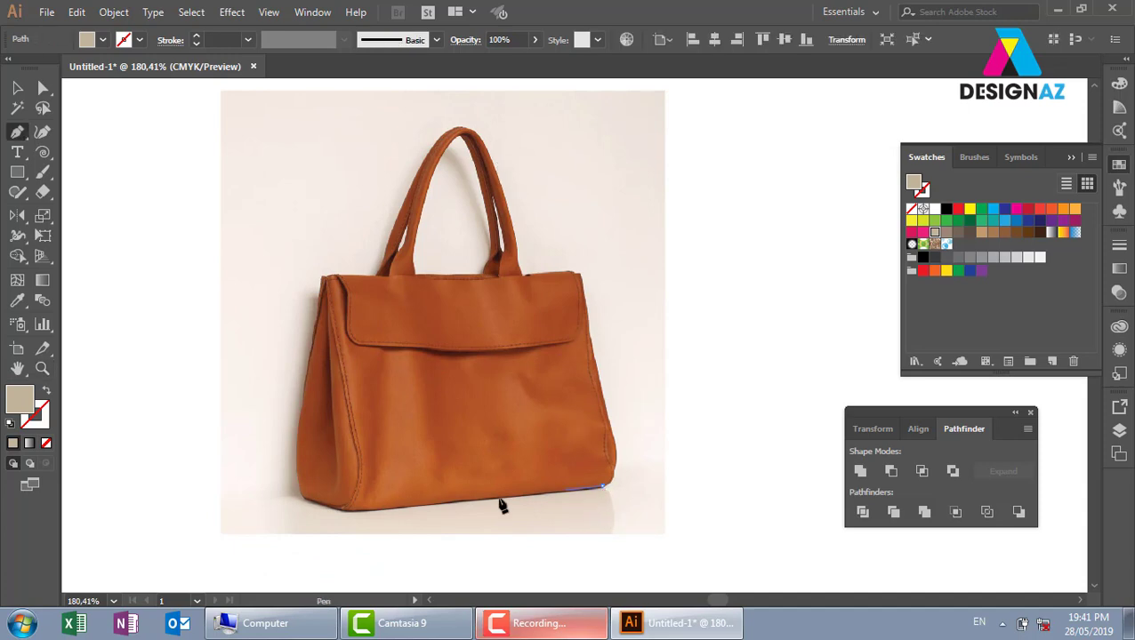
left_click(300, 480)
left_click(316, 331)
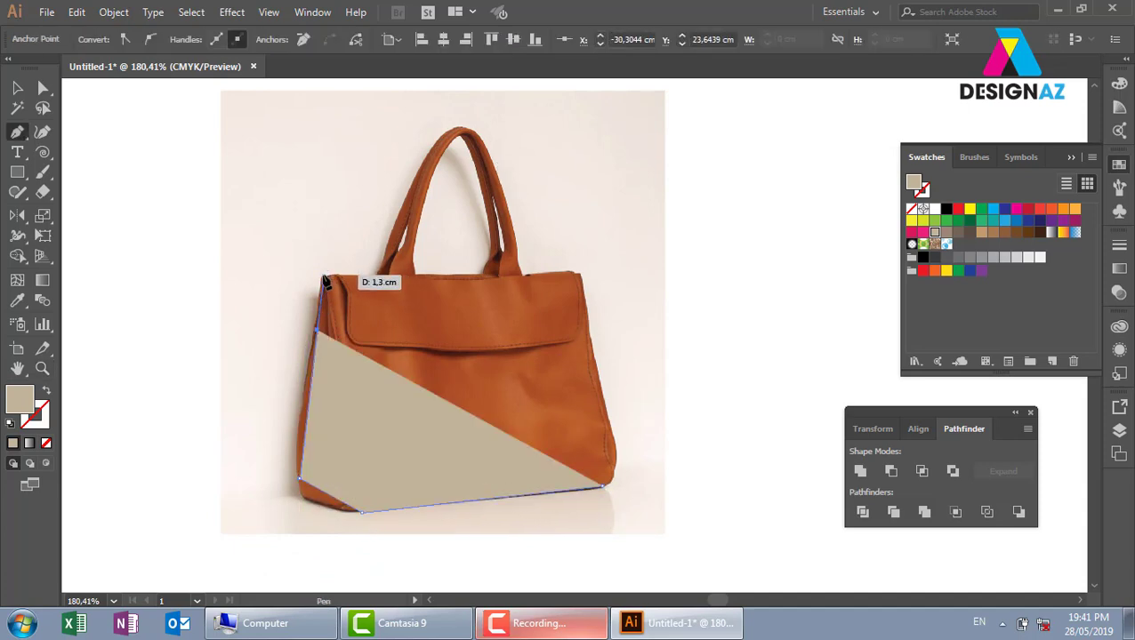
left_click(321, 276)
left_click(378, 274)
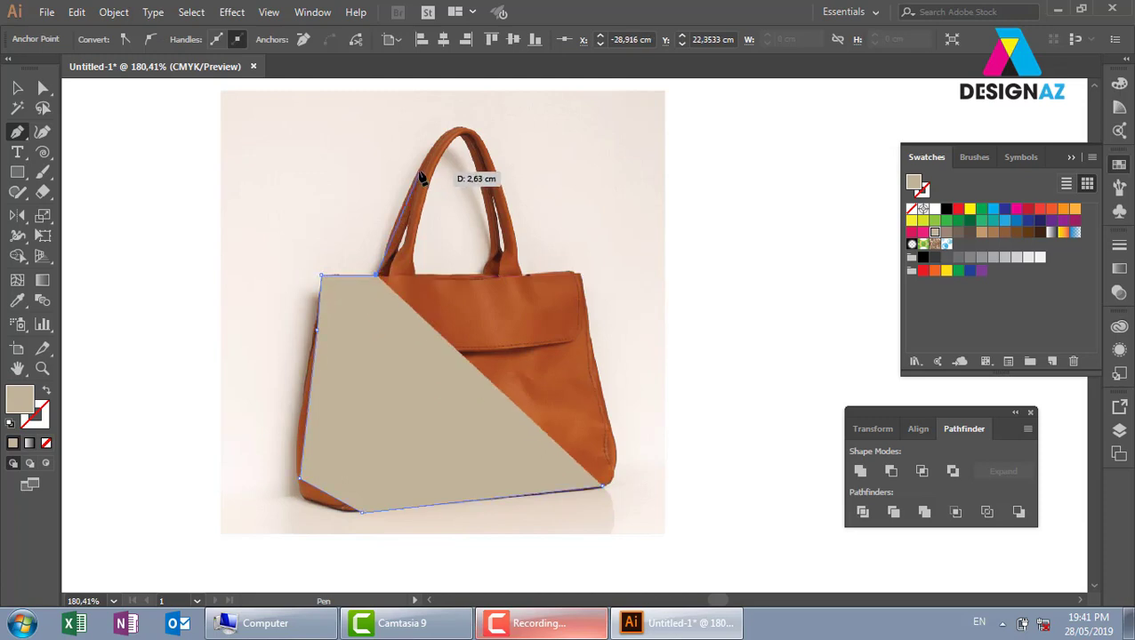
left_click(418, 171)
- Curve the outline over the handle, down the bag's right edge, and close the path
left_click_drag(462, 127, 482, 130)
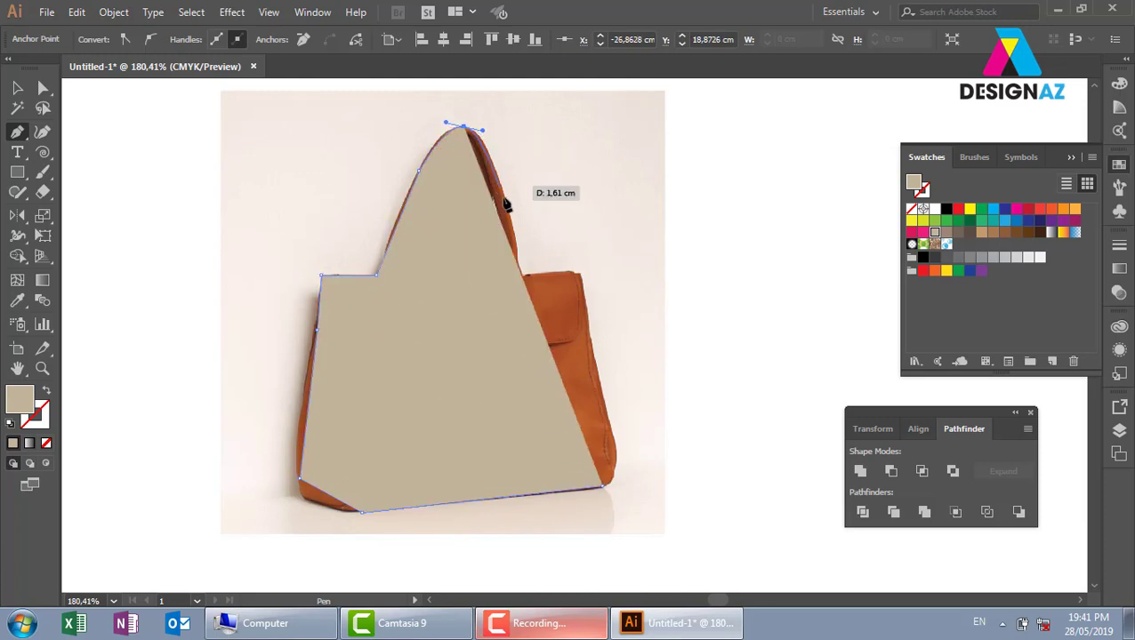
left_click_drag(510, 231, 575, 281)
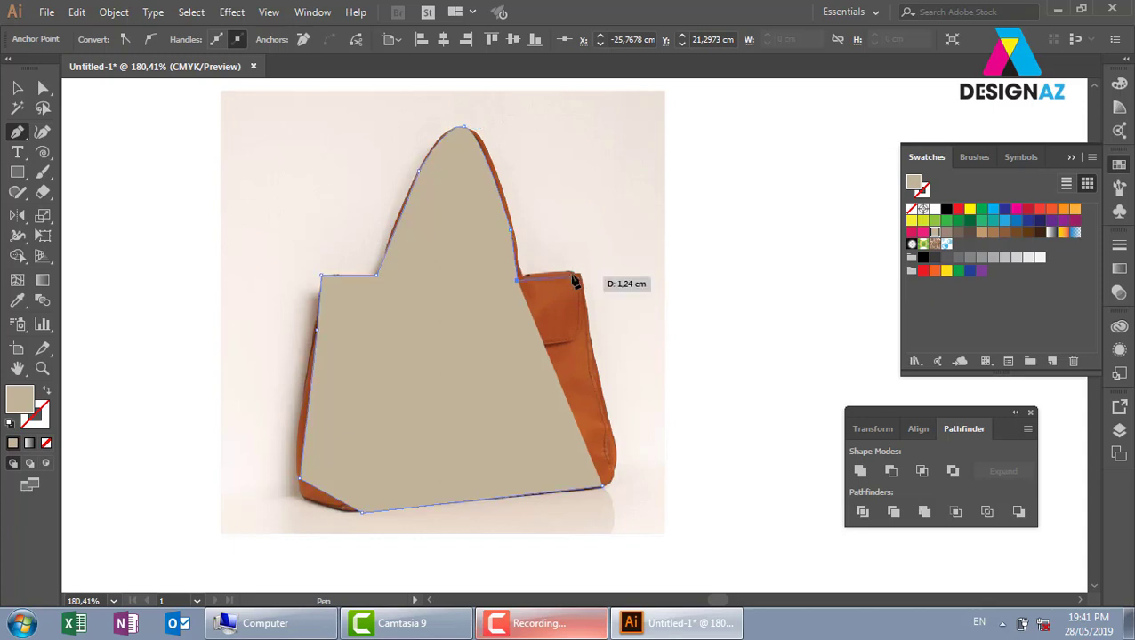
left_click(574, 275)
left_click(602, 405)
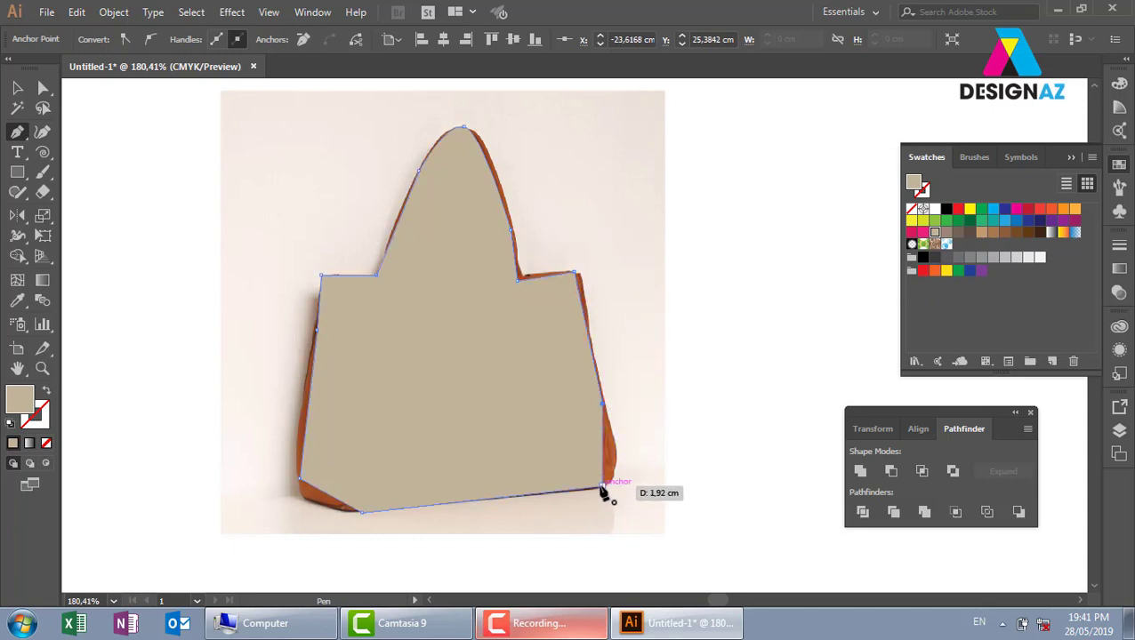
left_click_drag(602, 491, 571, 508)
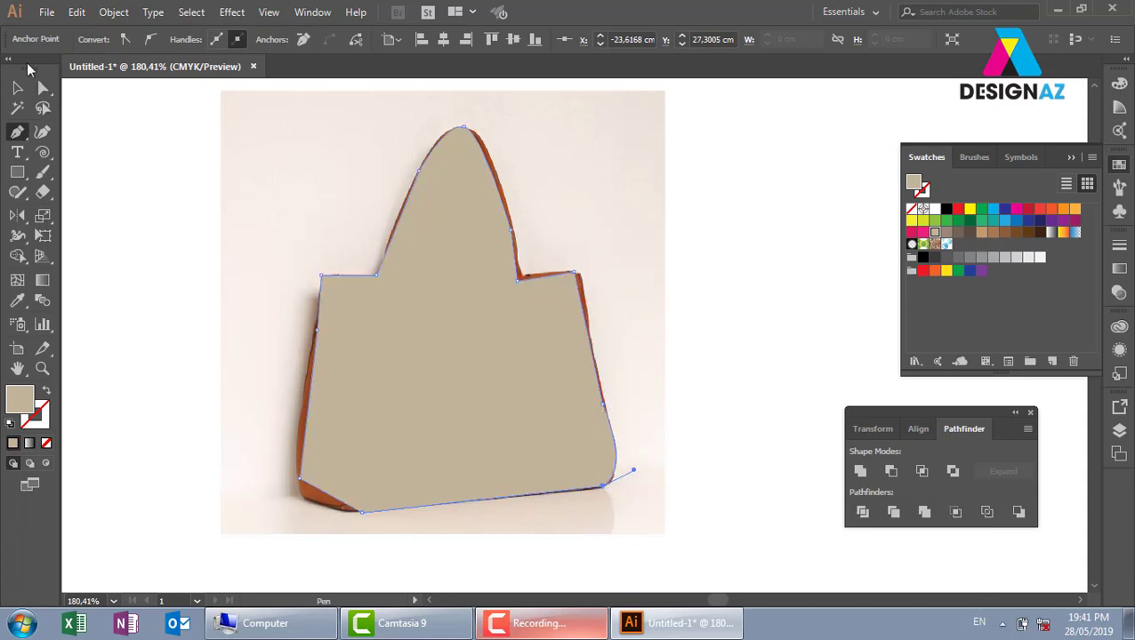
left_click(17, 87)
left_click(313, 245)
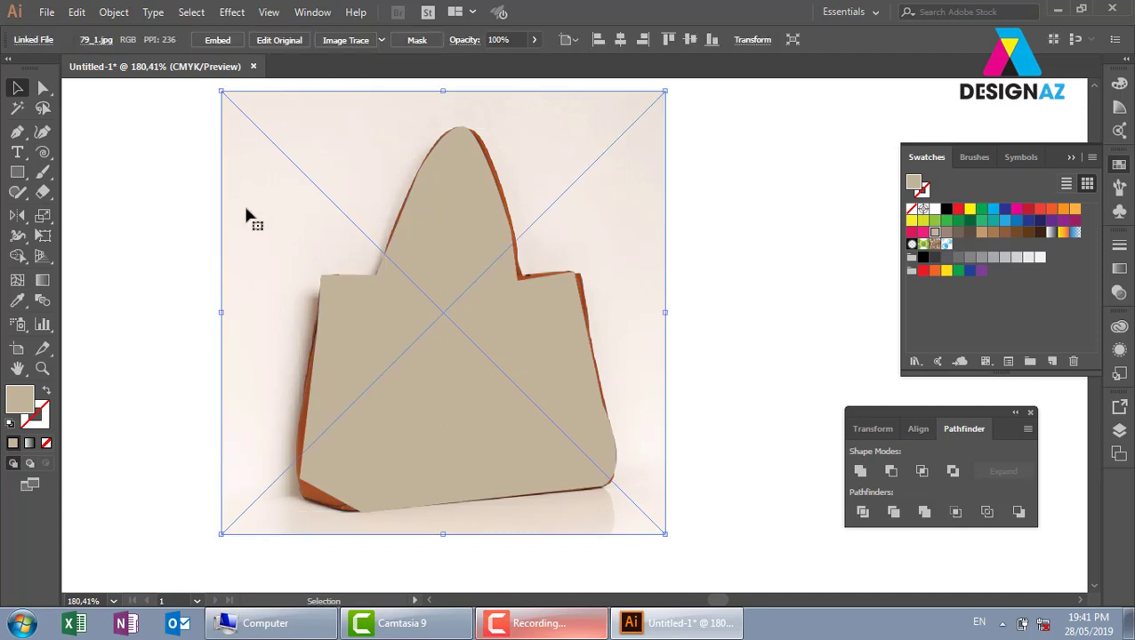
- Clip the photo to the bag outline with Ctrl+7, hide the artboard, then release the mask
left_click_drag(407, 440, 425, 462)
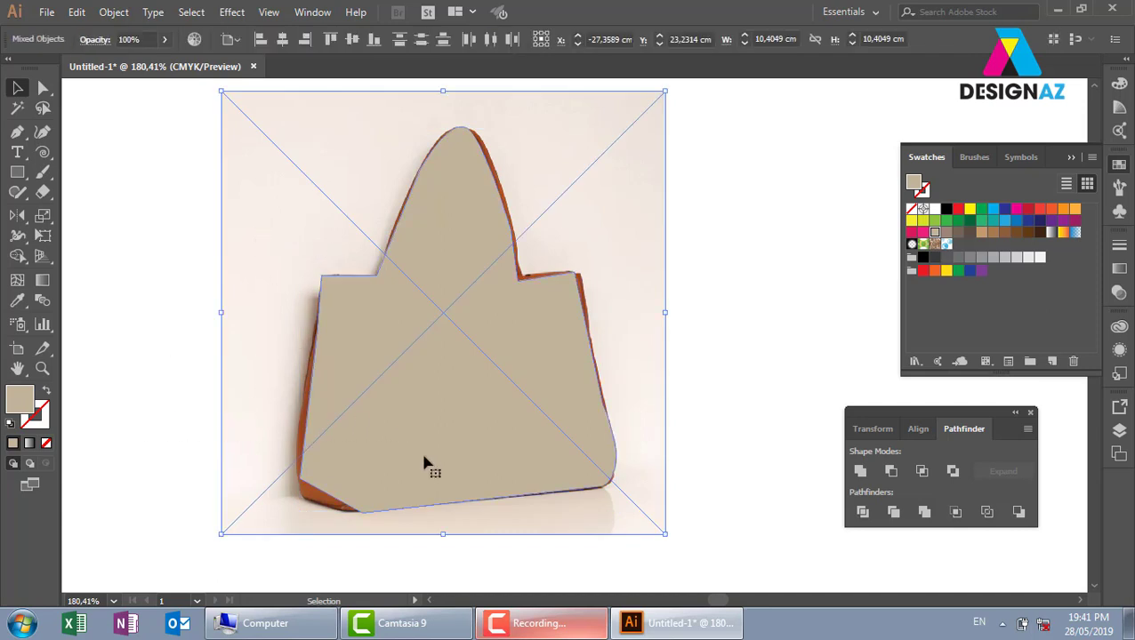
key("ctrl+7")
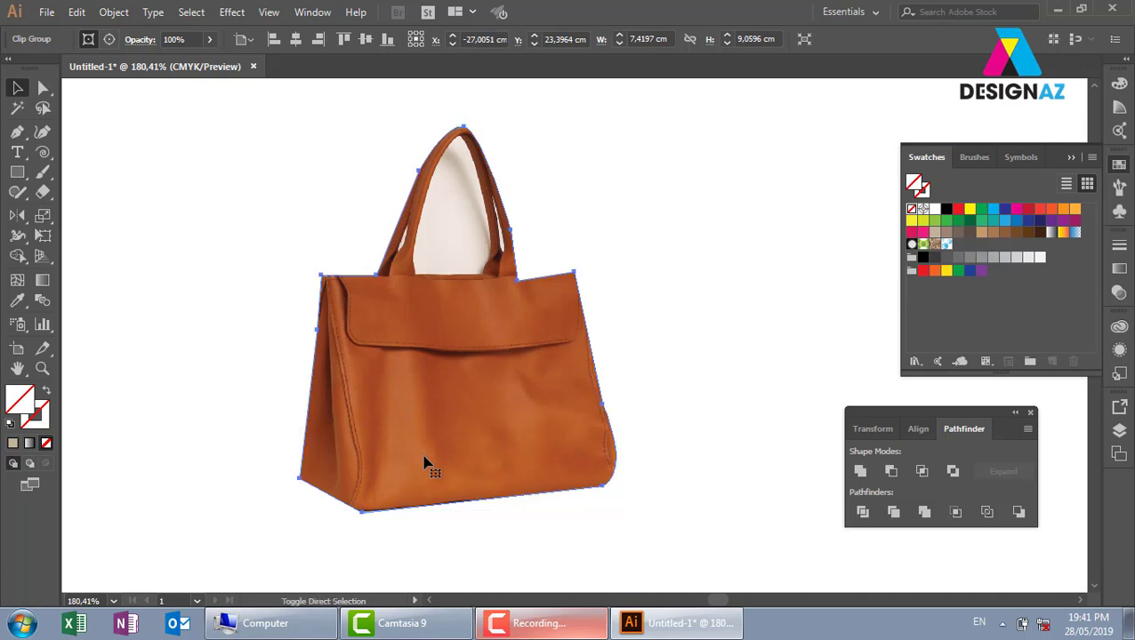
key("ctrl+shift+h")
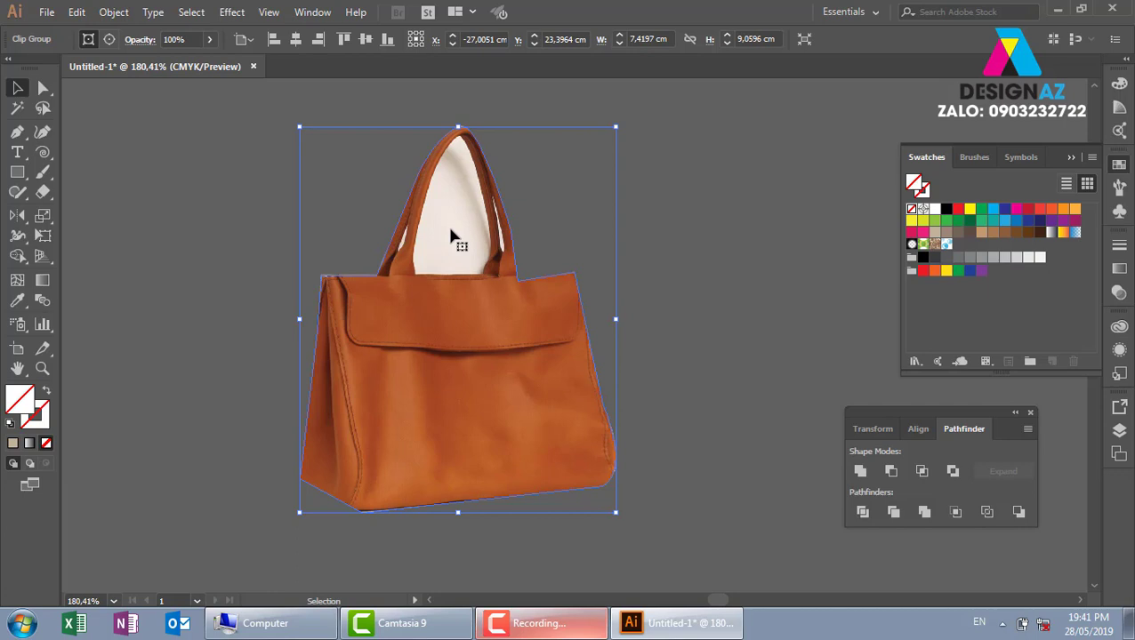
key("a")
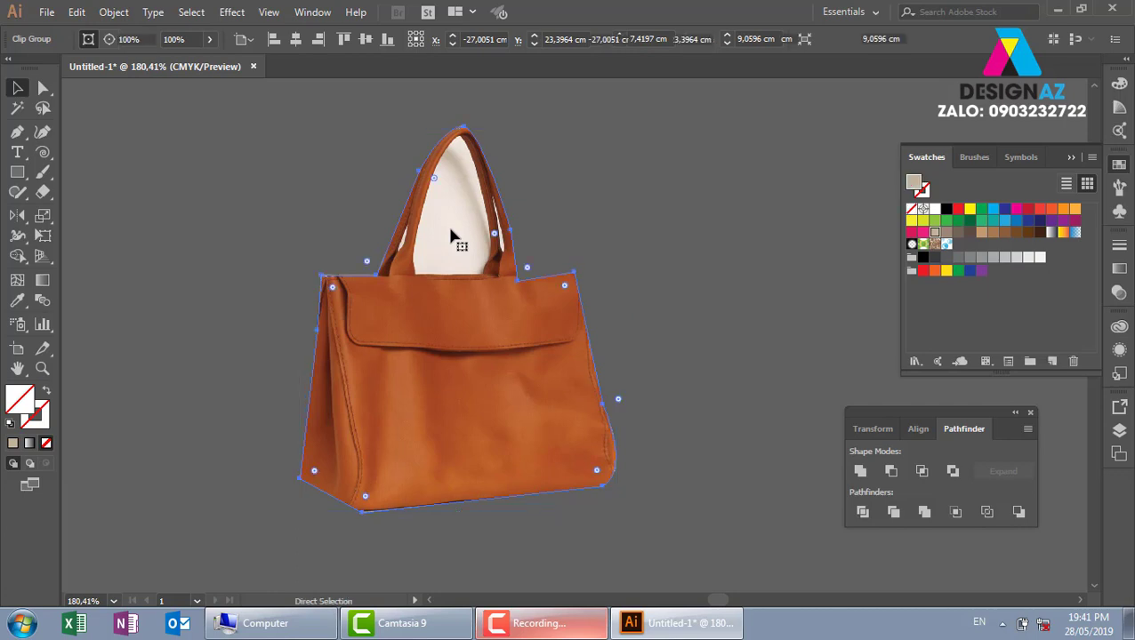
key("ctrl+alt+7")
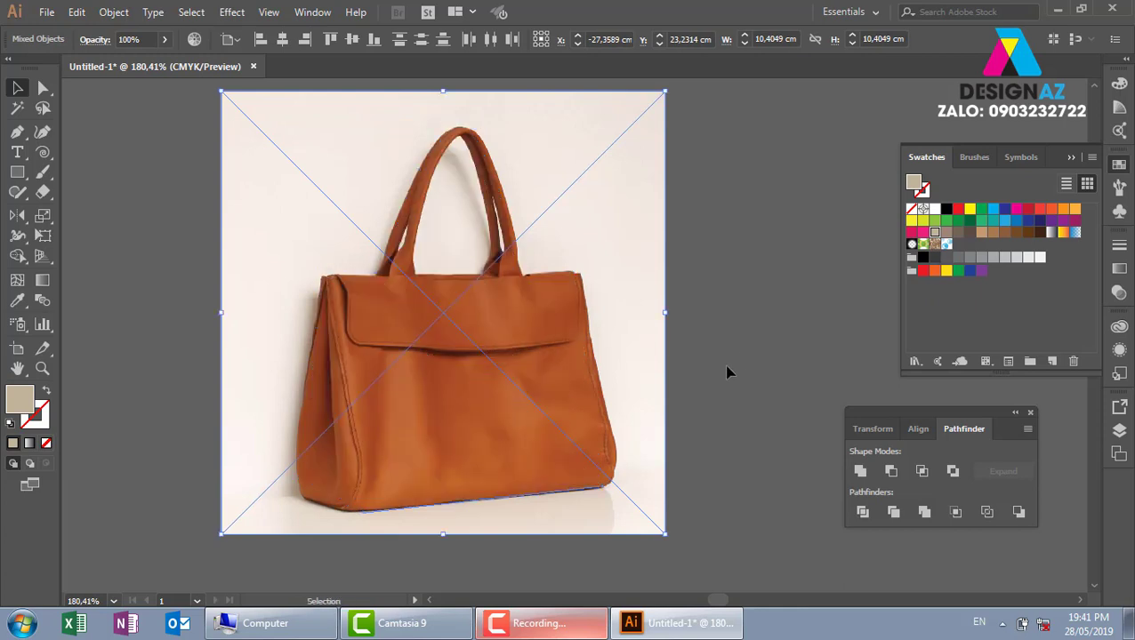
- Start a new outline along the bag's bottom and up to its top-left corner, showing stroke only
left_click(736, 471)
scroll(739, 483, "up", 2)
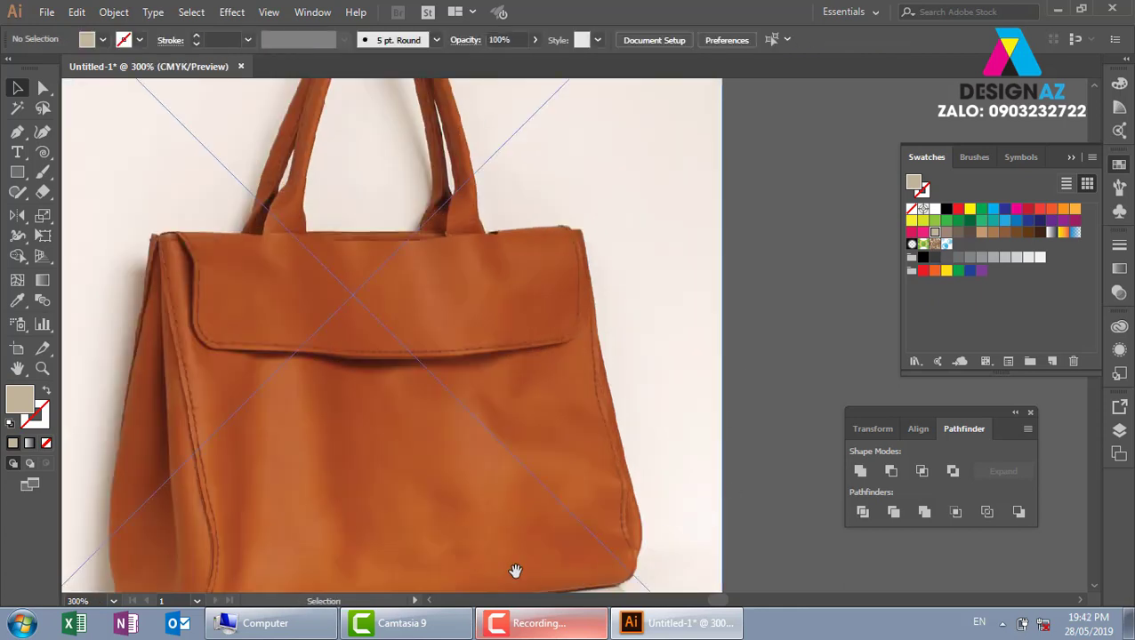
scroll(514, 574, "down", 3)
key("p")
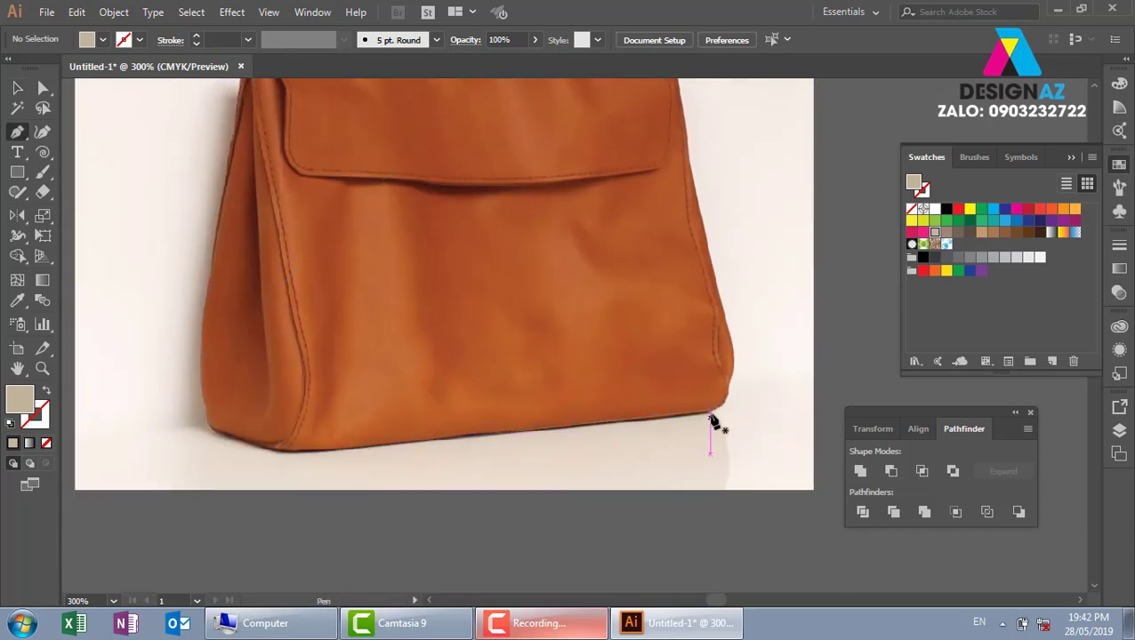
left_click(711, 418)
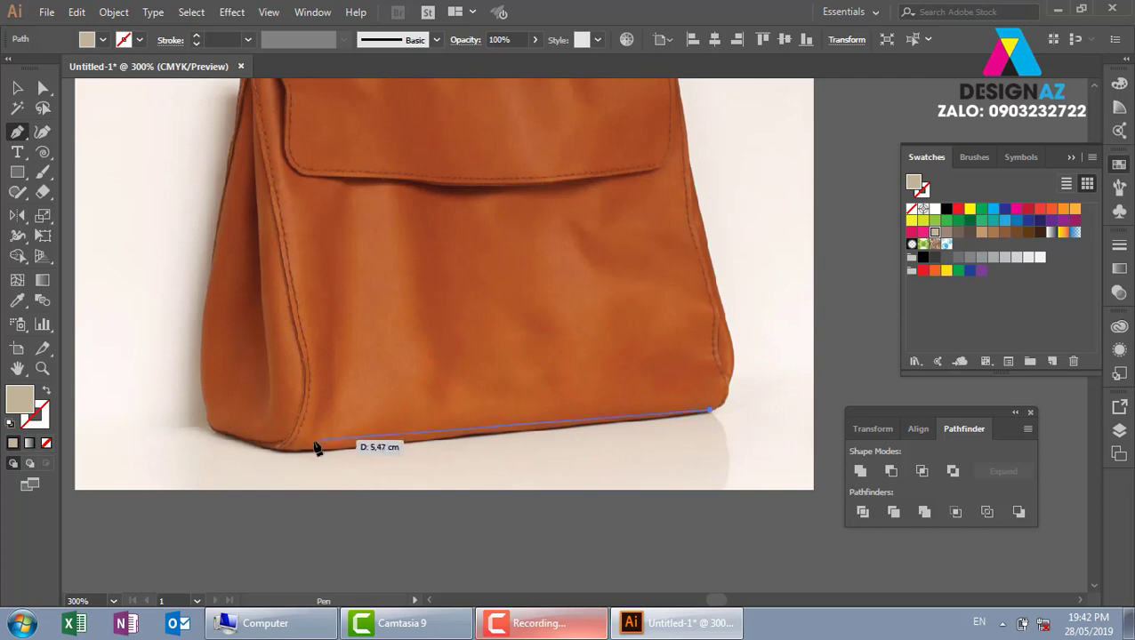
left_click_drag(295, 451, 365, 466)
key("ctrl+plus")
key("ctrl+plus")
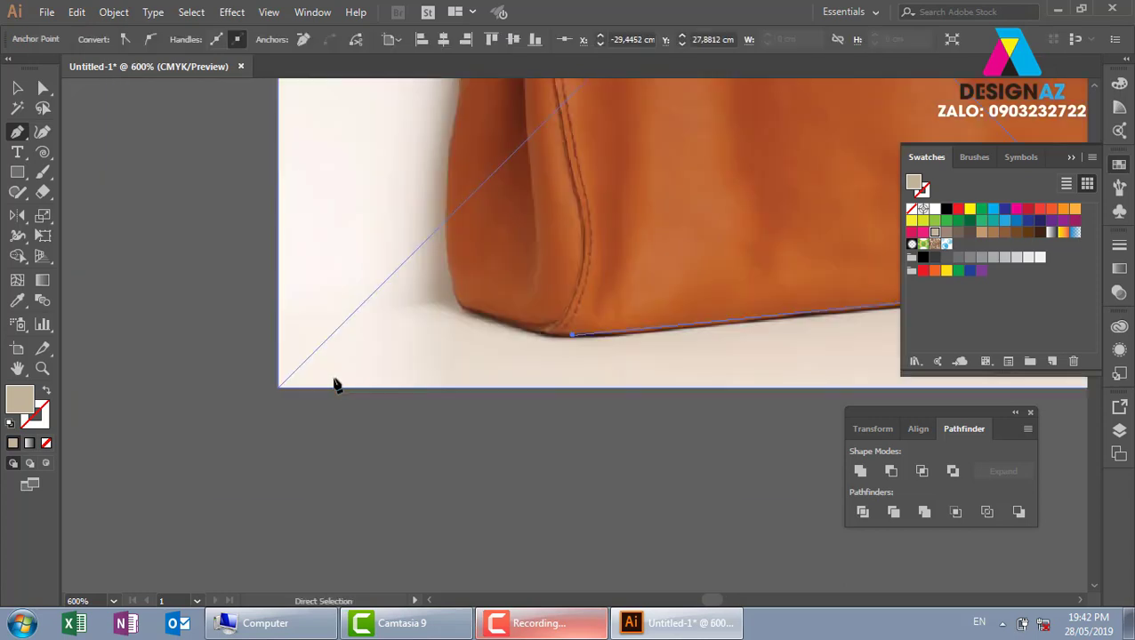
left_click_drag(395, 259, 379, 213)
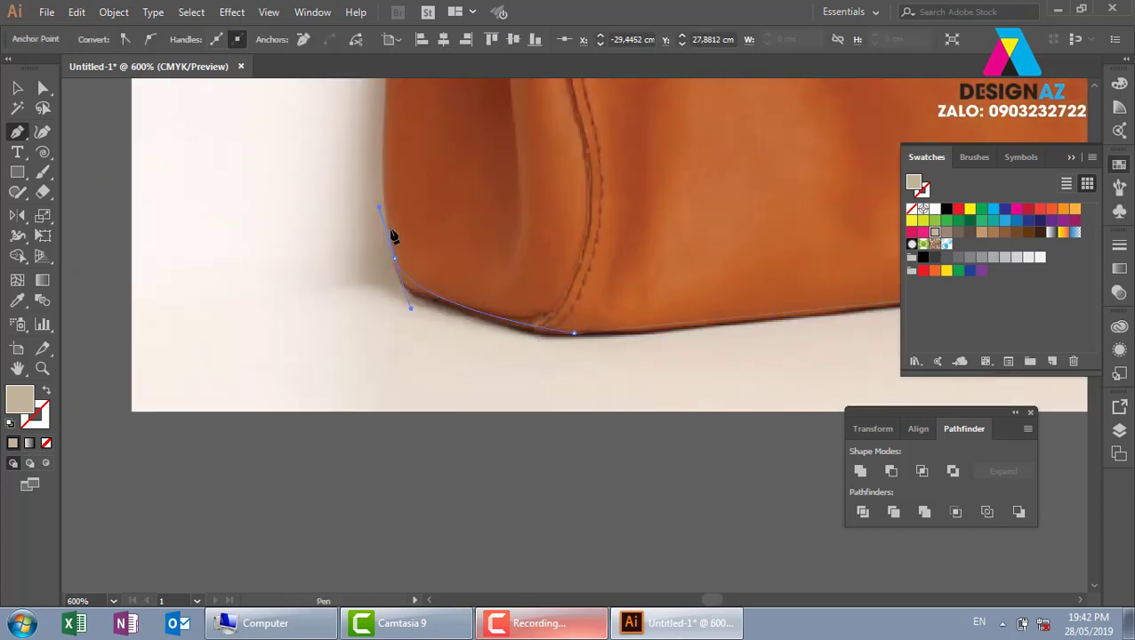
scroll(393, 236, "up", 5)
left_click_drag(317, 385, 335, 353)
scroll(347, 289, "up", 5)
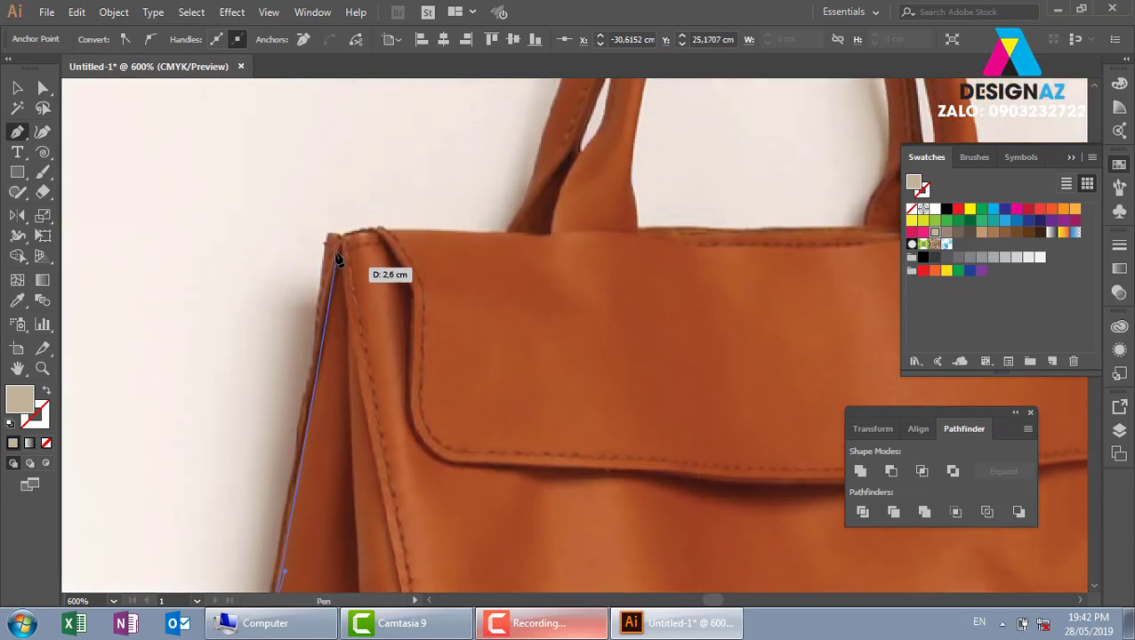
left_click(330, 238)
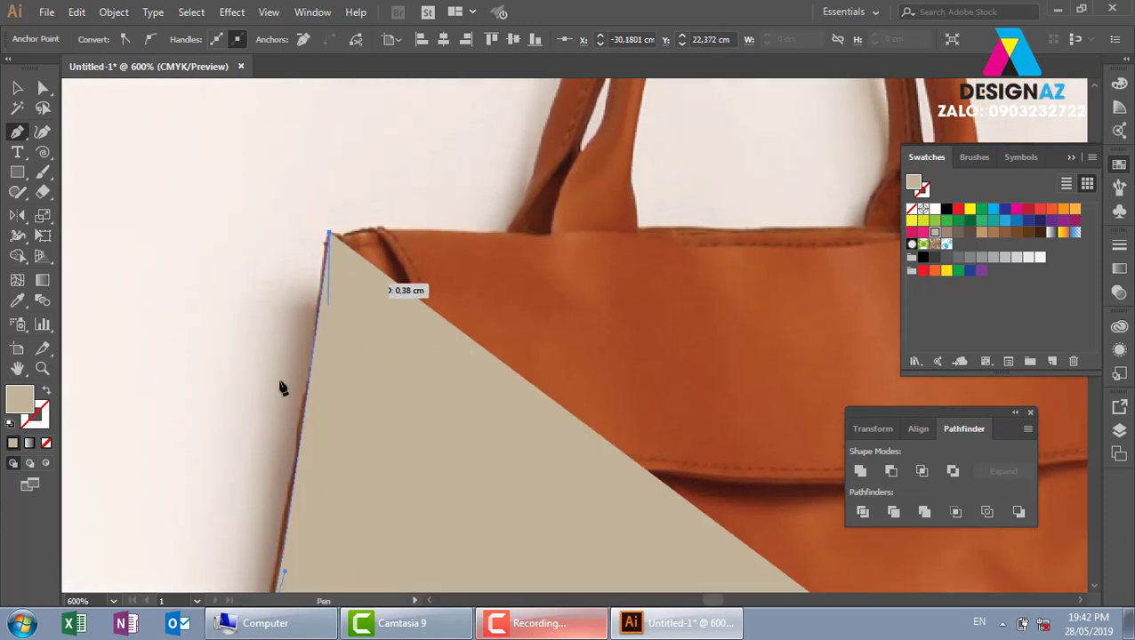
key("x")
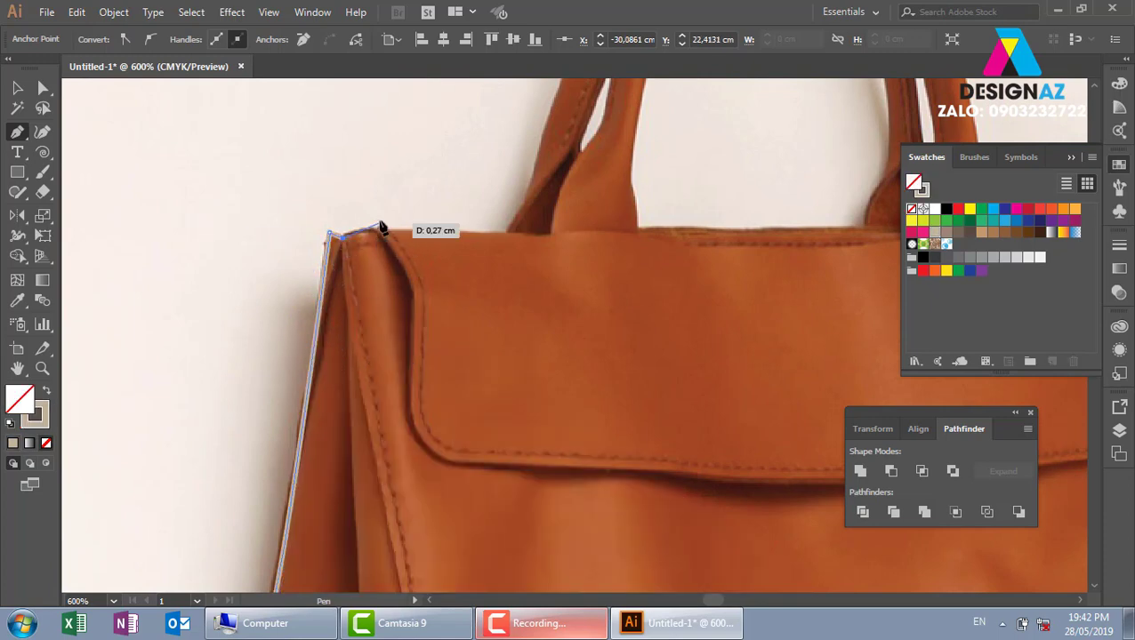
- Extend the outline along the top edge, up the handle's outer edge and over its top
left_click(374, 229)
left_click(507, 233)
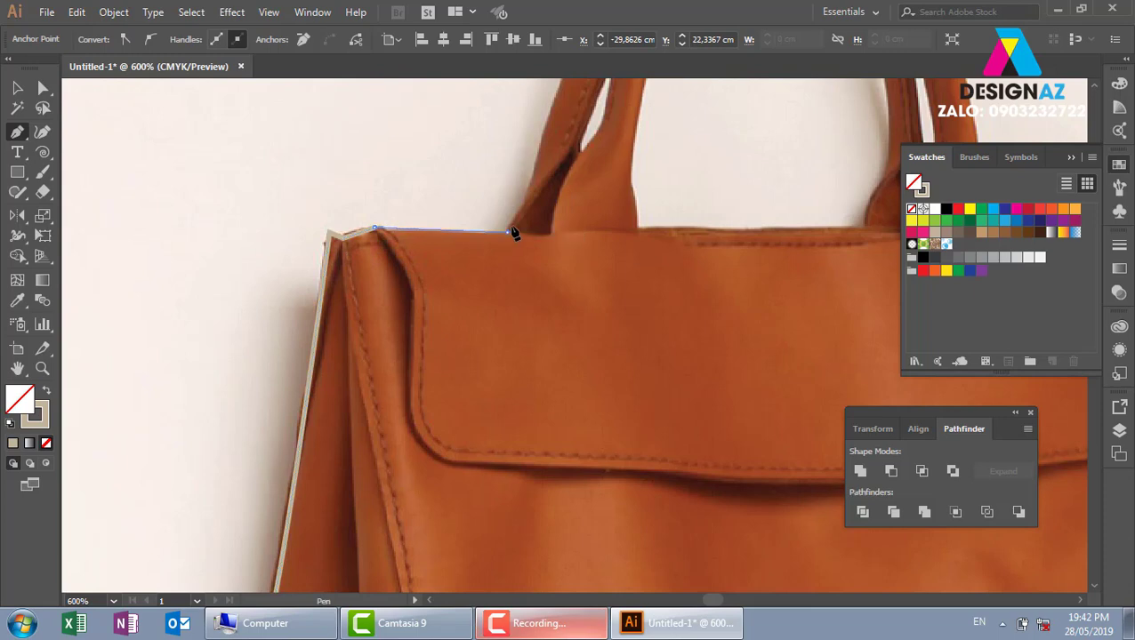
left_click_drag(578, 122, 381, 497)
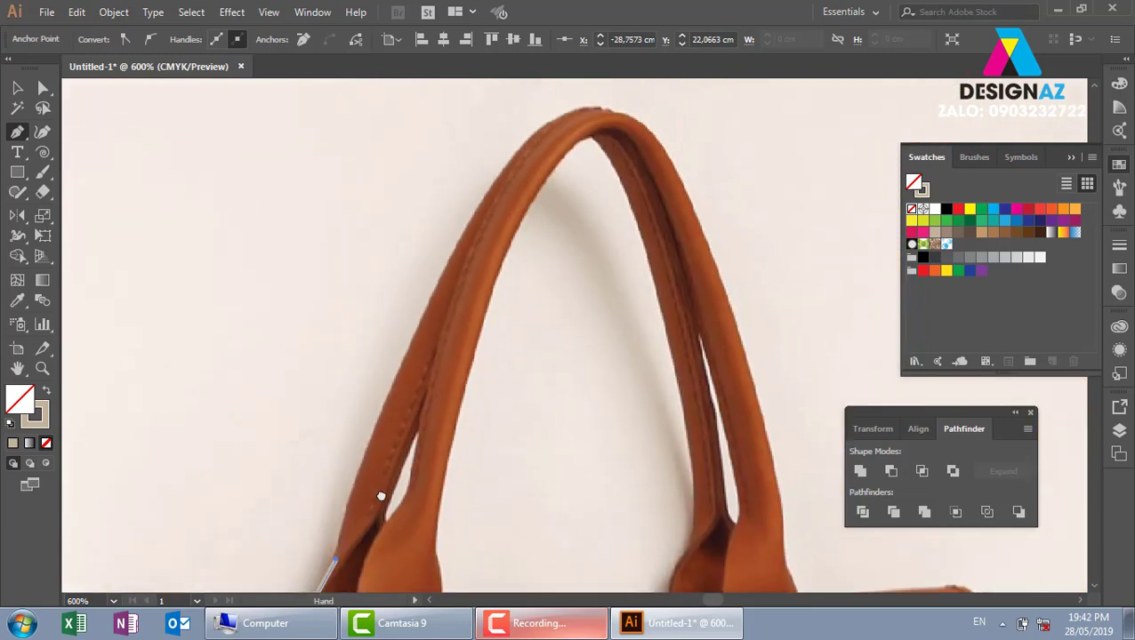
left_click(405, 359)
left_click(446, 281)
left_click_drag(600, 107, 694, 110)
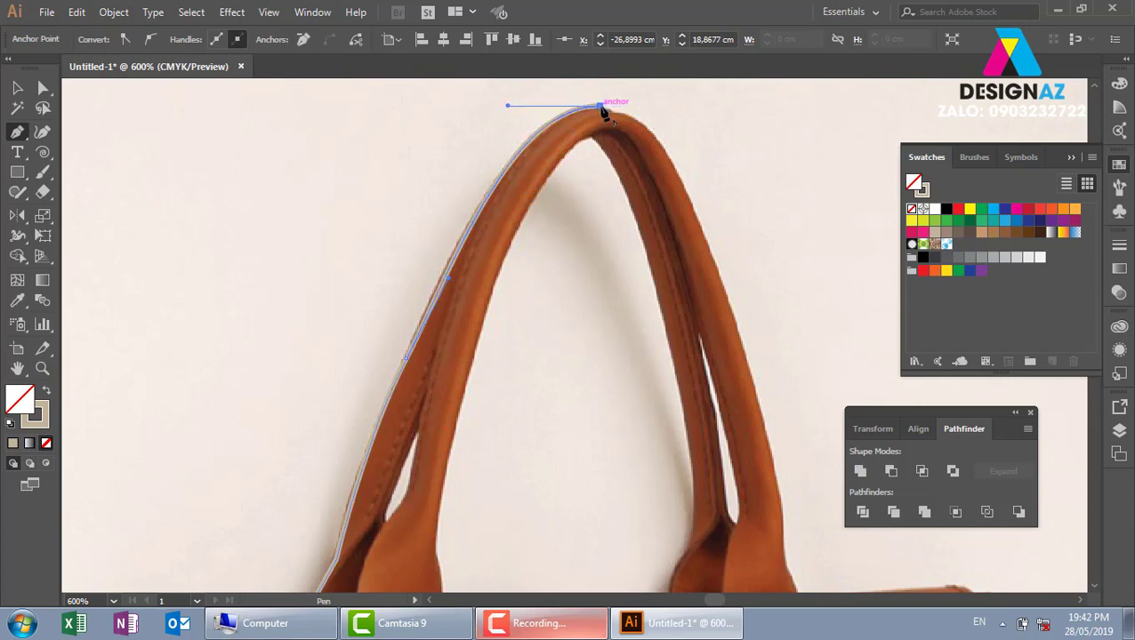
scroll(525, 182, "right", 4)
scroll(524, 183, "down", 1)
left_click_drag(527, 192, 540, 258)
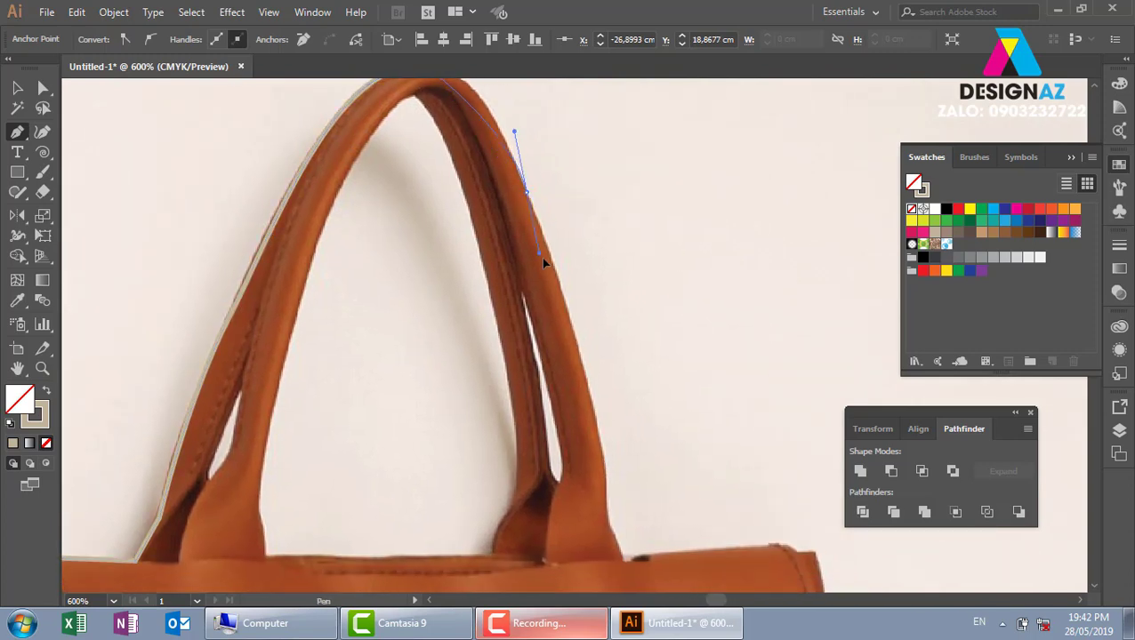
left_click(527, 191)
- Trace to the top-right corner, down the right edge and around the bottom-right corner, closing the outline
scroll(583, 385, "down", 2)
scroll(583, 385, "right", 1)
left_click_drag(542, 393, 539, 499)
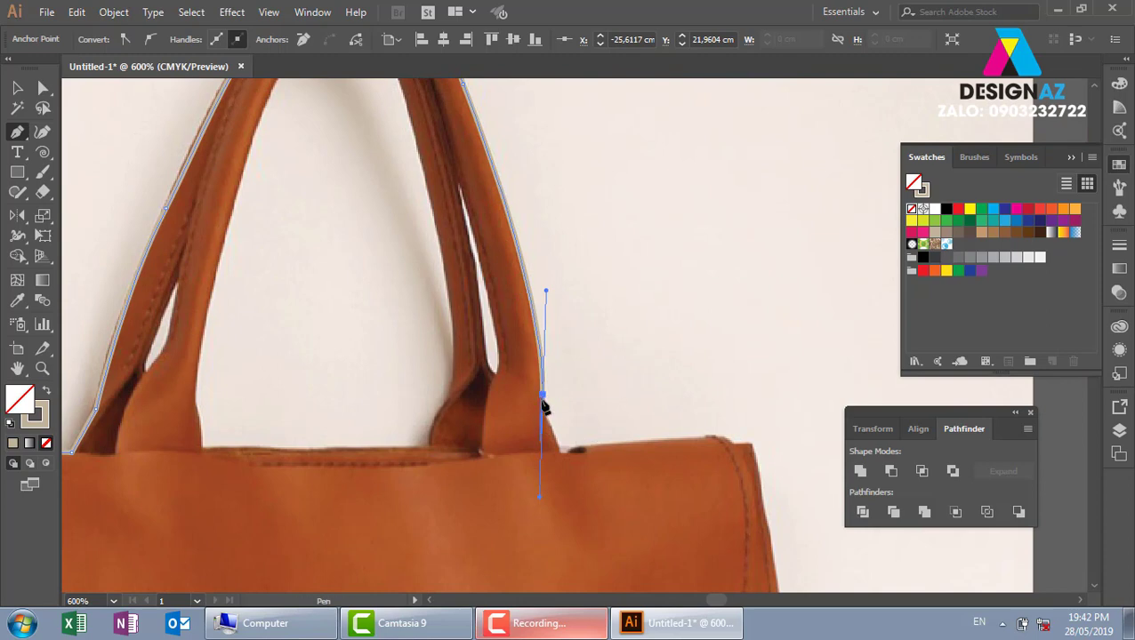
left_click_drag(555, 447, 559, 460)
left_click_drag(717, 439, 718, 447)
left_click(751, 444)
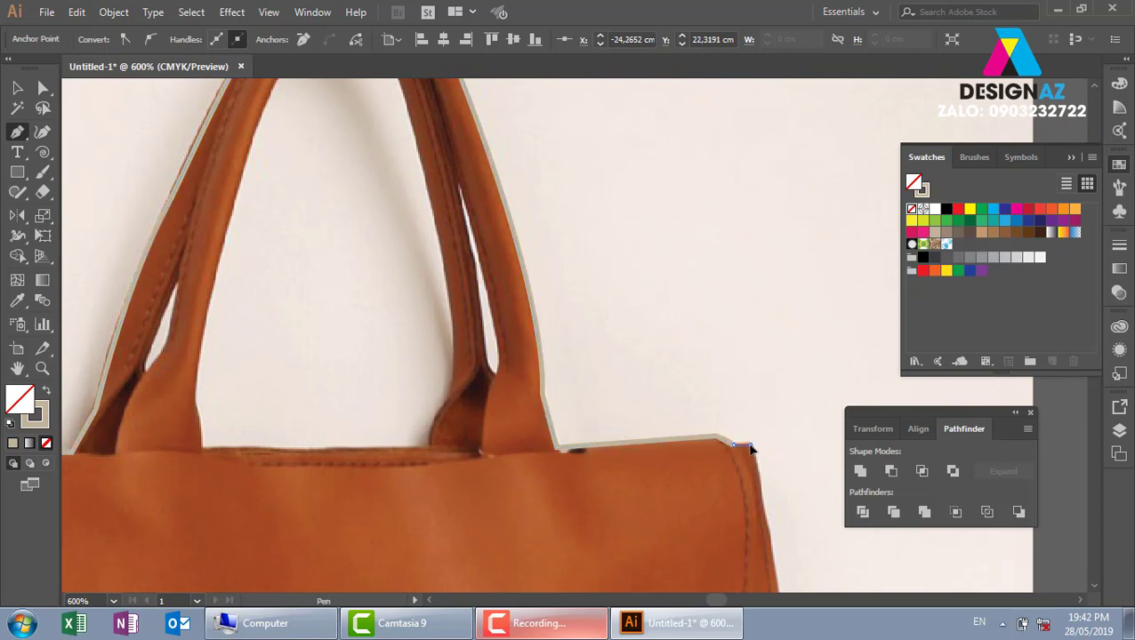
left_click_drag(738, 369, 671, 122)
left_click_drag(701, 390, 702, 401)
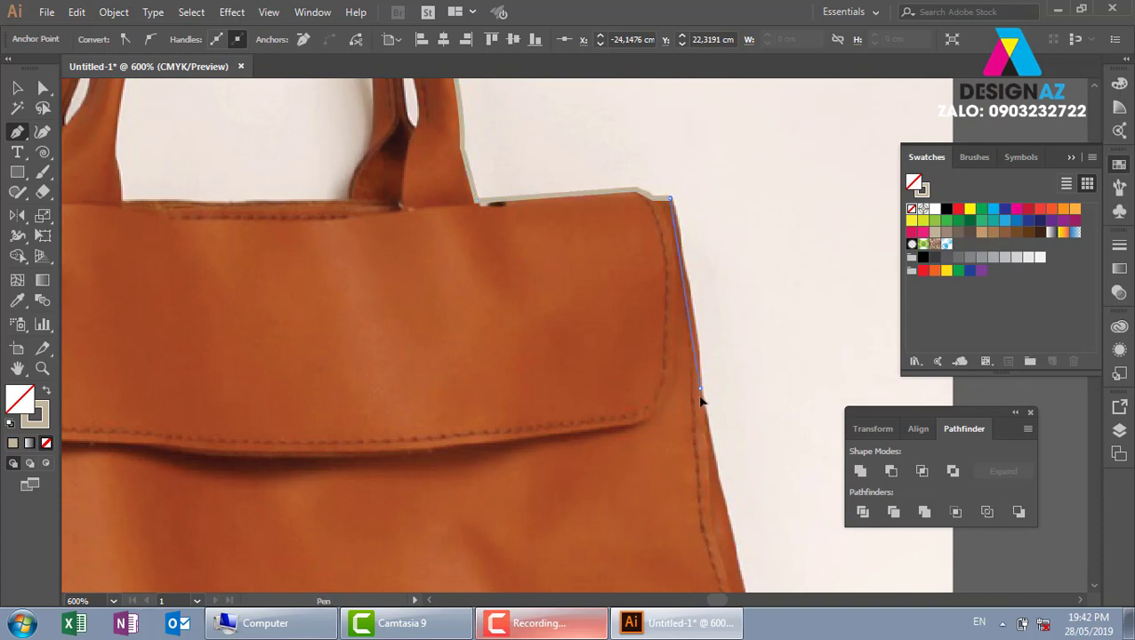
left_click_drag(701, 455, 648, 233)
left_click(701, 390)
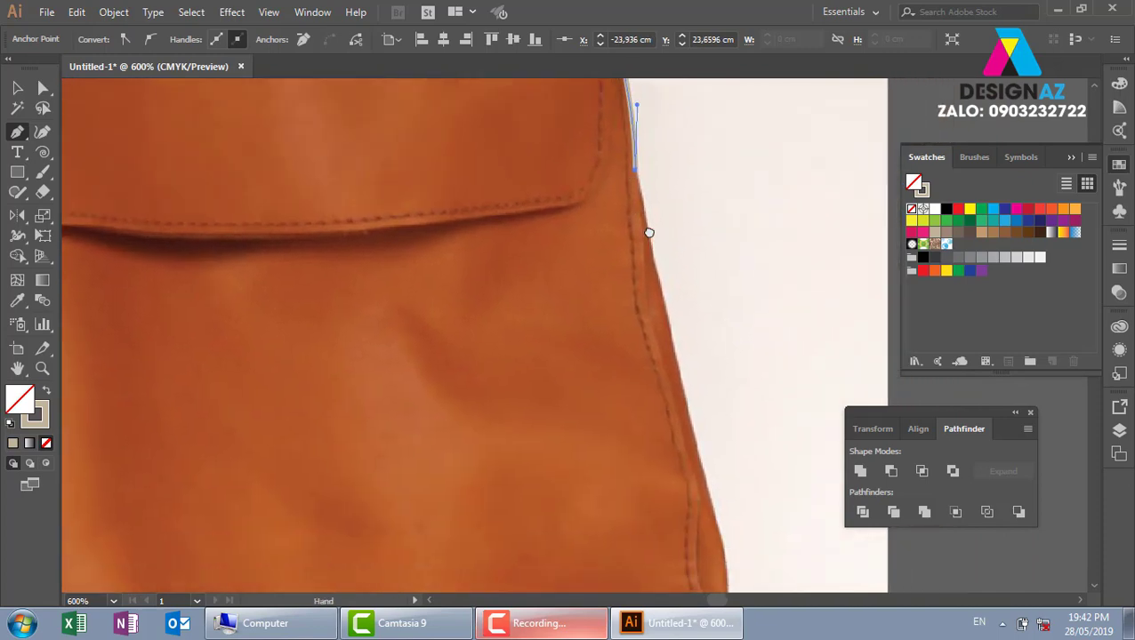
left_click(687, 407)
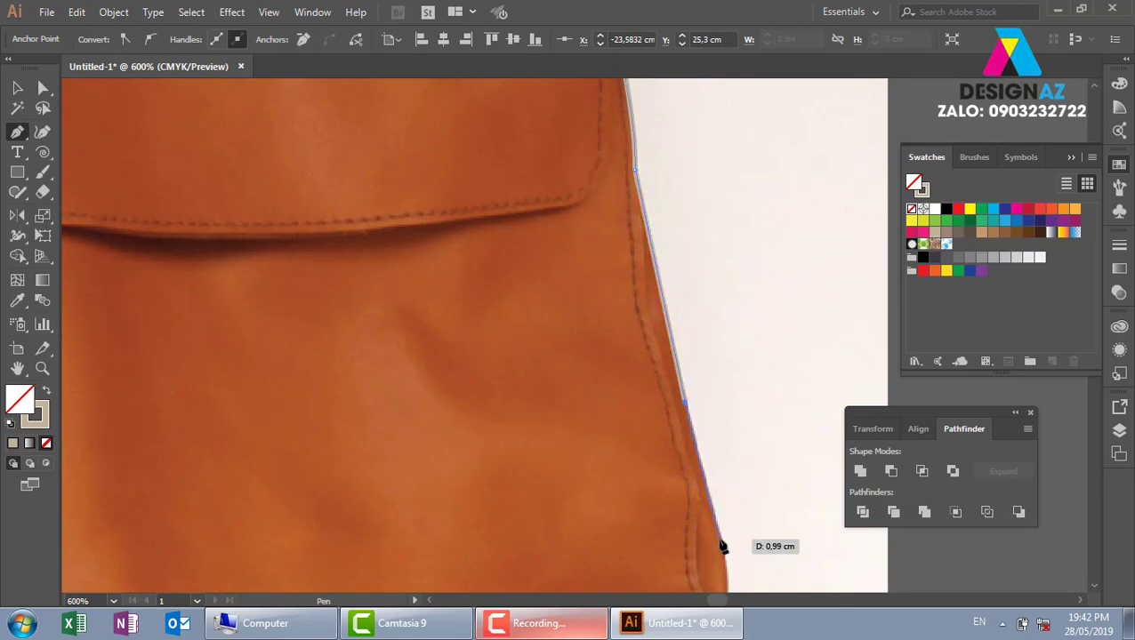
left_click_drag(631, 400, 628, 292)
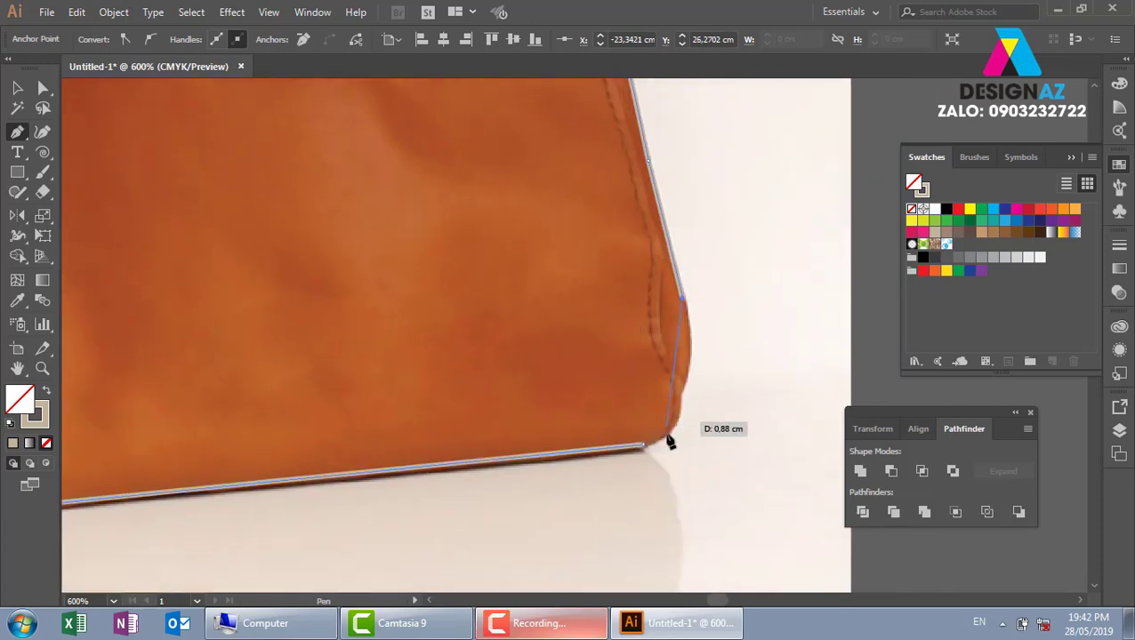
left_click_drag(680, 393, 663, 413)
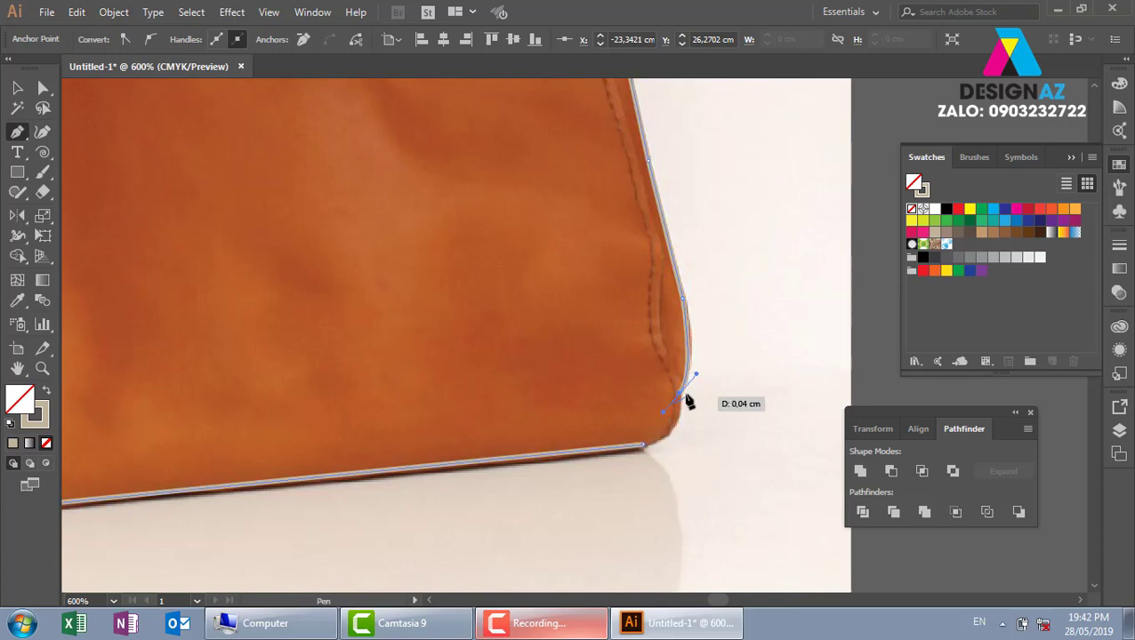
left_click(642, 444)
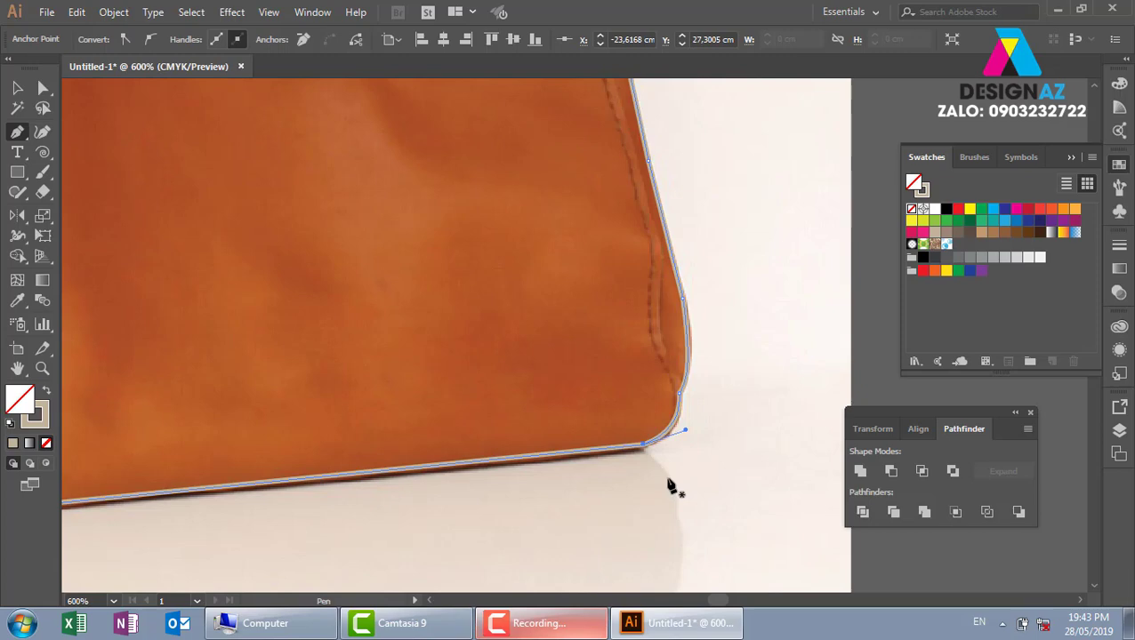
key("ctrl+minus")
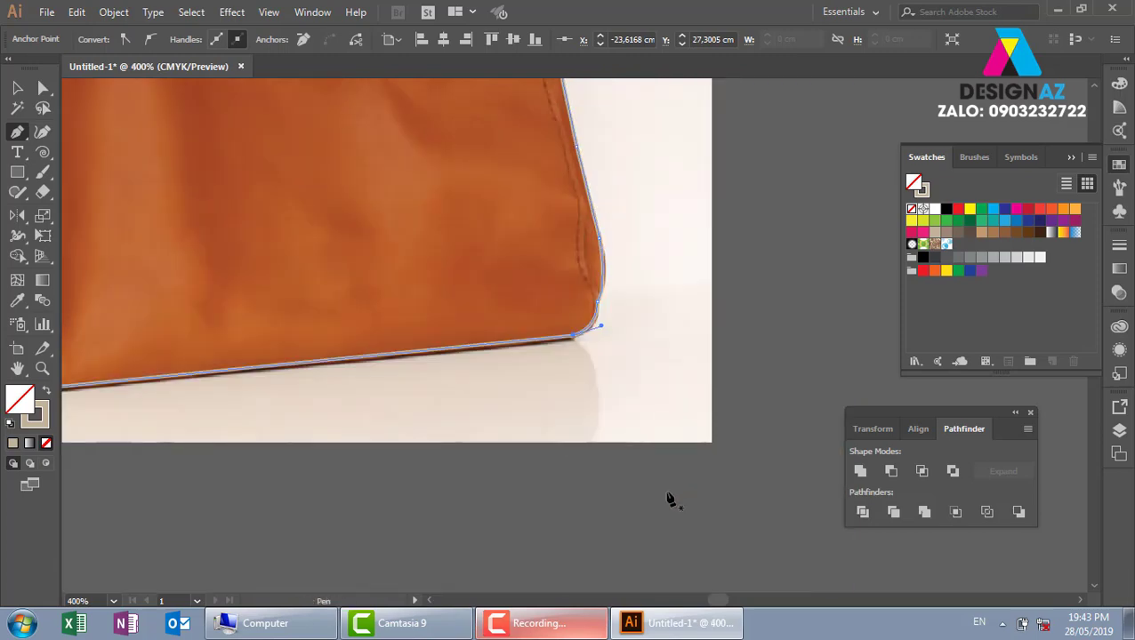
- Zoom in on the handles and trace the opening from the seam up to the handle's top curve
left_click(15, 89)
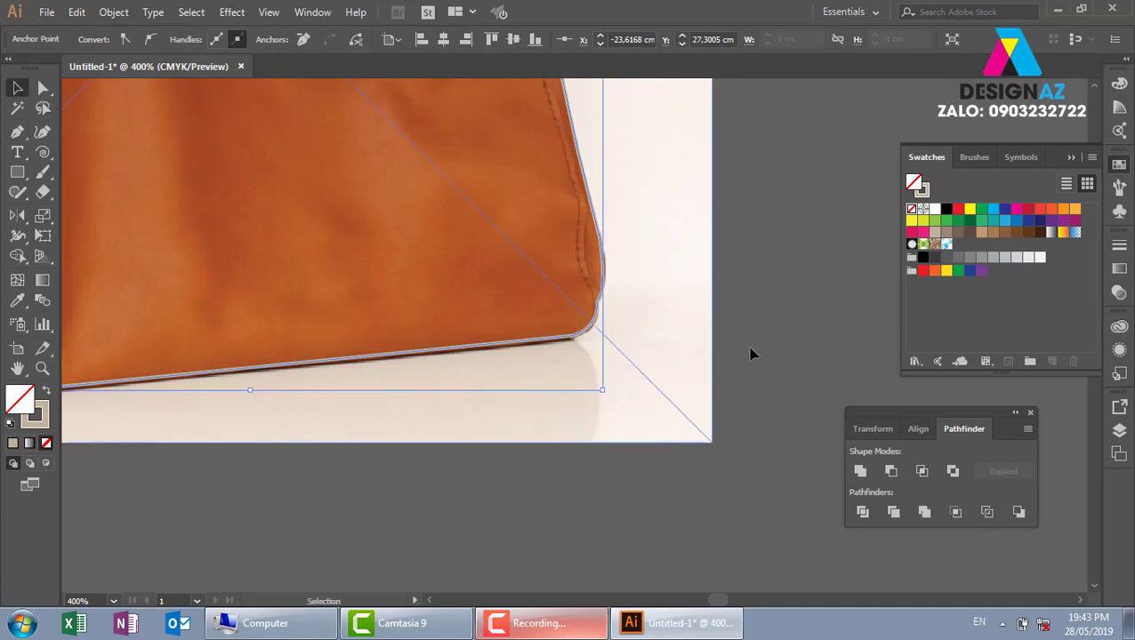
left_click_drag(448, 304, 550, 493)
left_click_drag(371, 351, 450, 505)
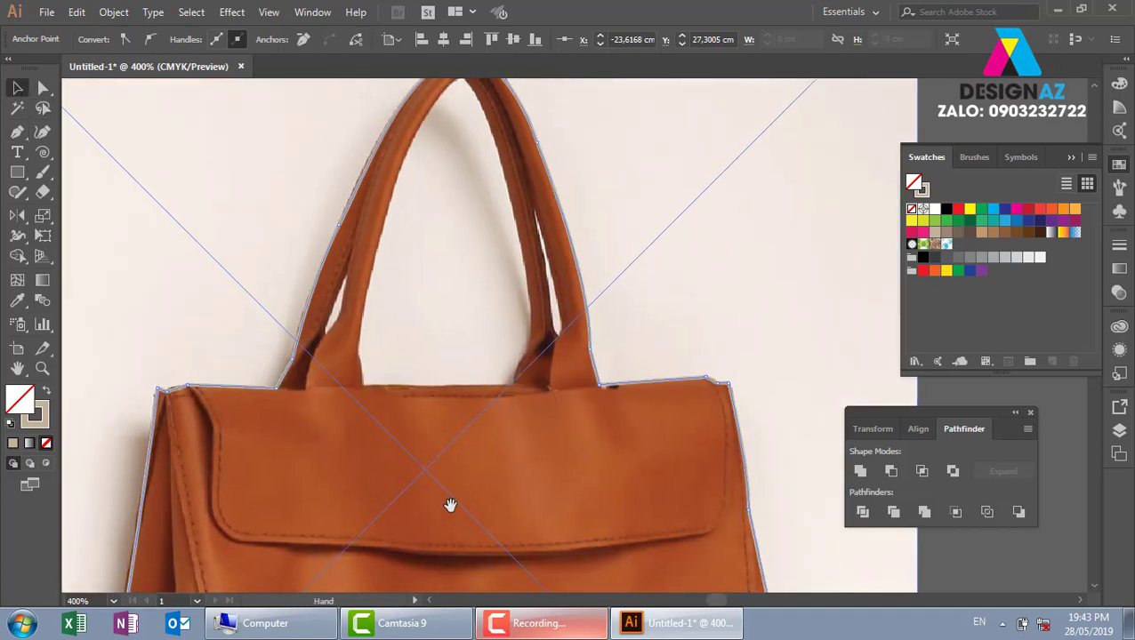
key("ctrl+plus")
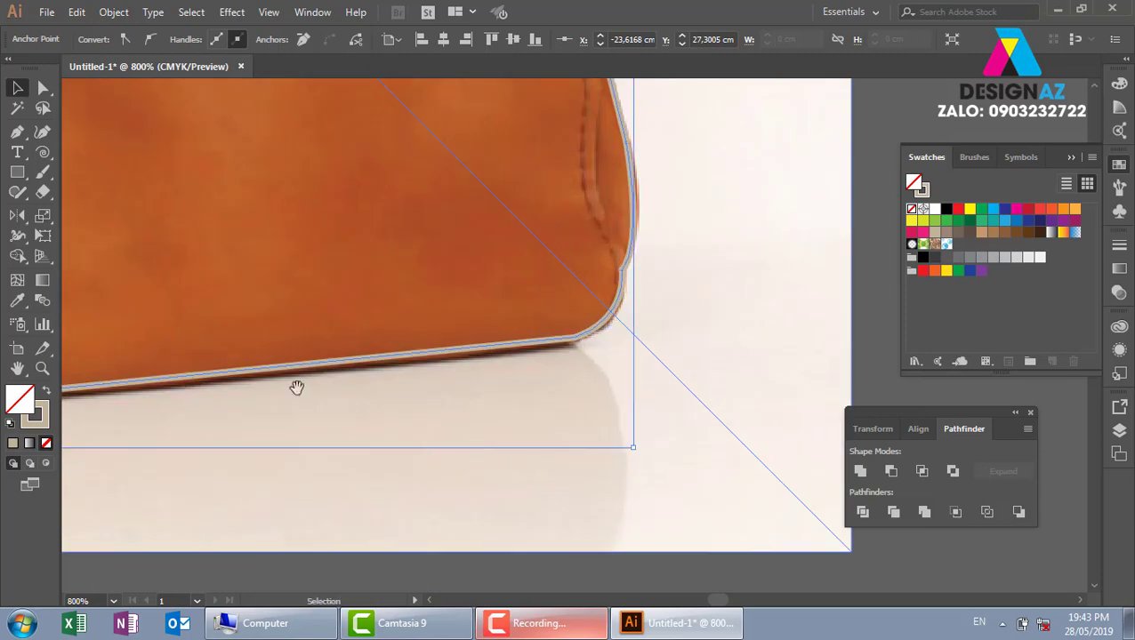
key("ctrl+plus")
scroll(454, 499, "up", 10)
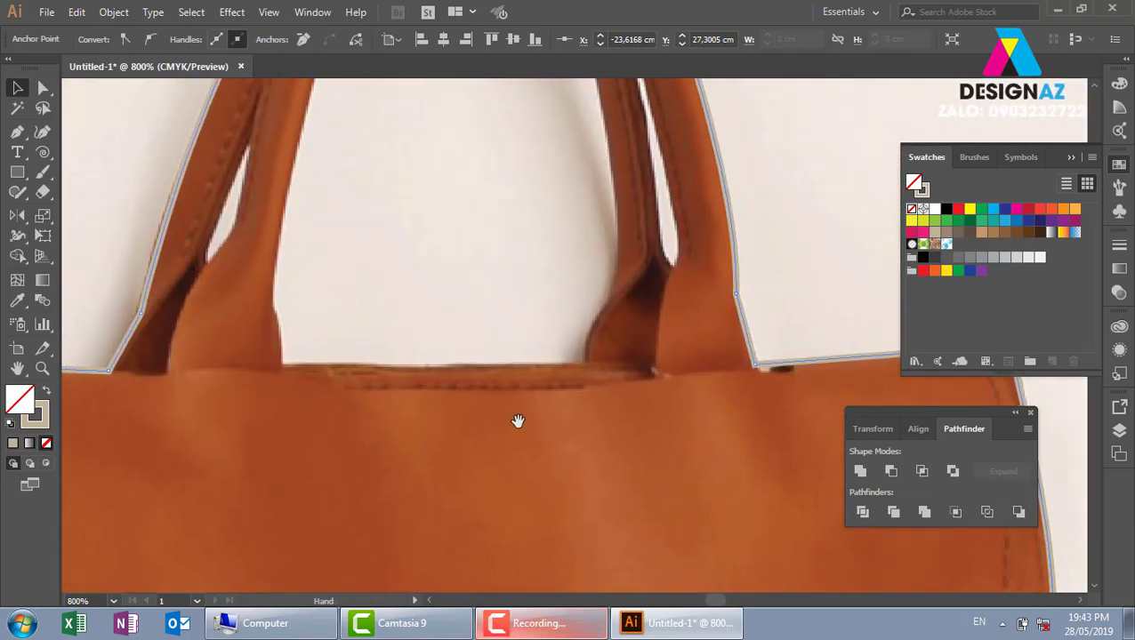
left_click_drag(517, 420, 557, 474)
key("p")
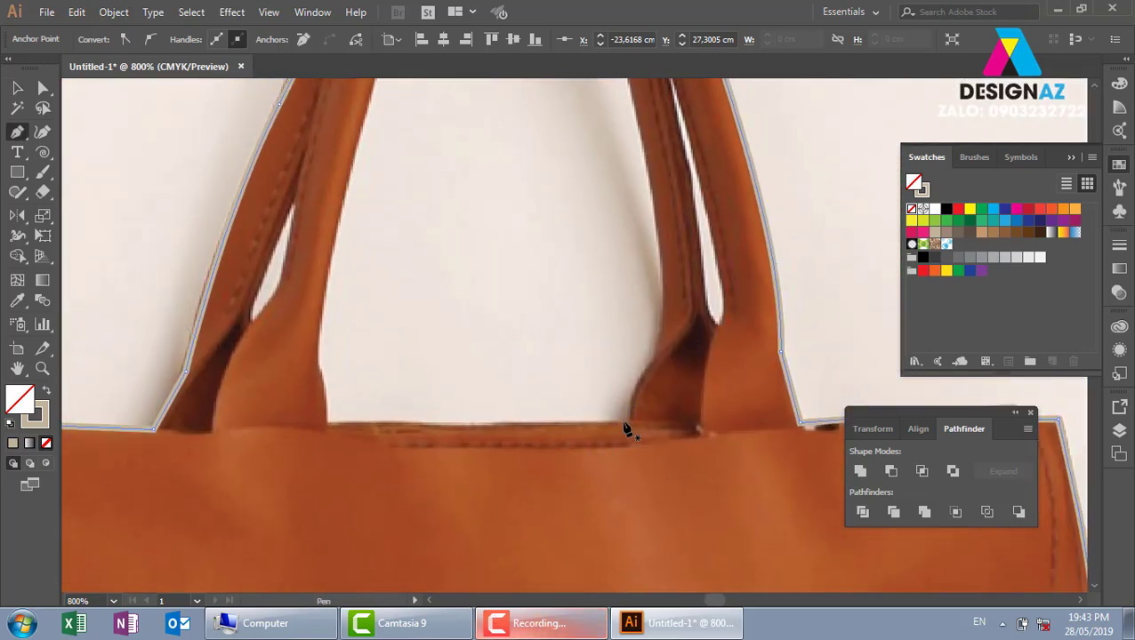
left_click(630, 421)
left_click(324, 425)
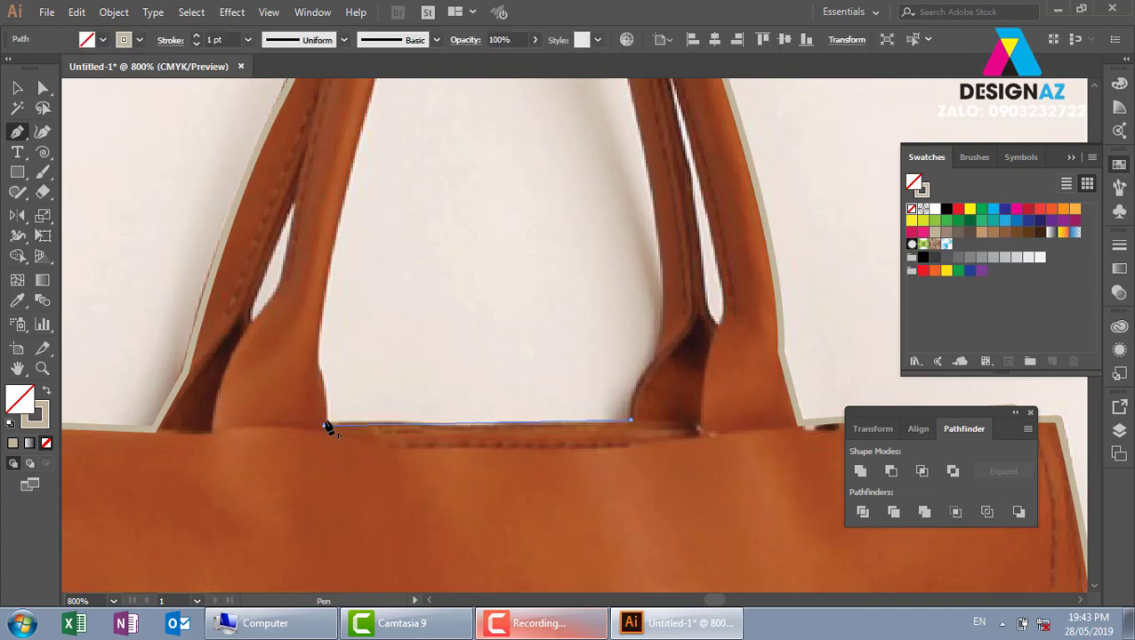
left_click_drag(317, 359, 308, 327)
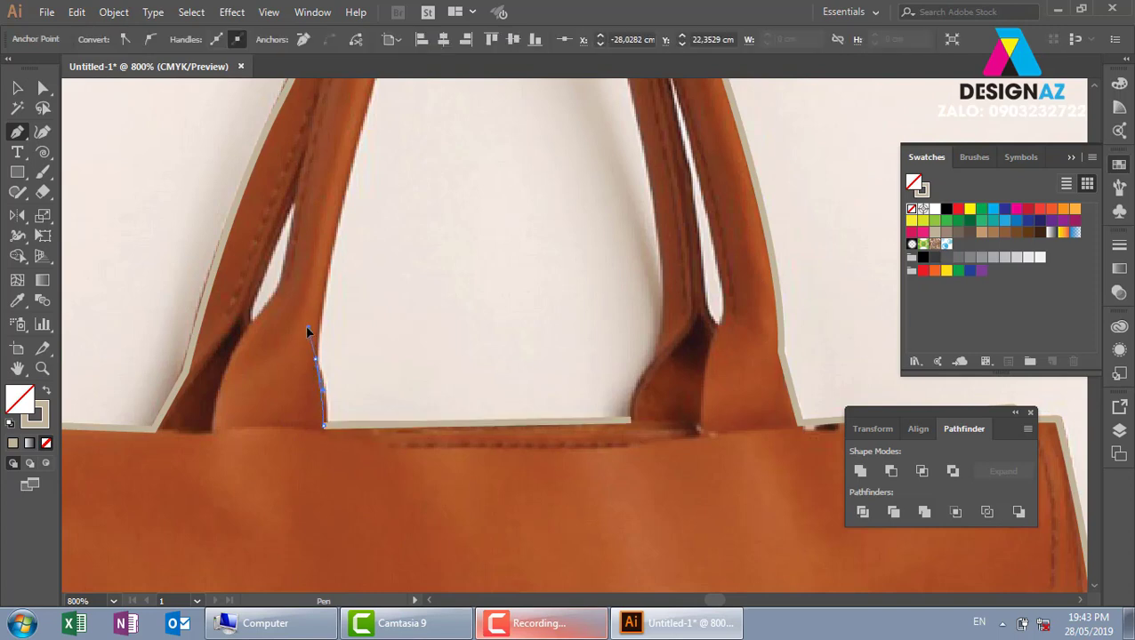
left_click(343, 203)
left_click_drag(399, 149, 337, 458)
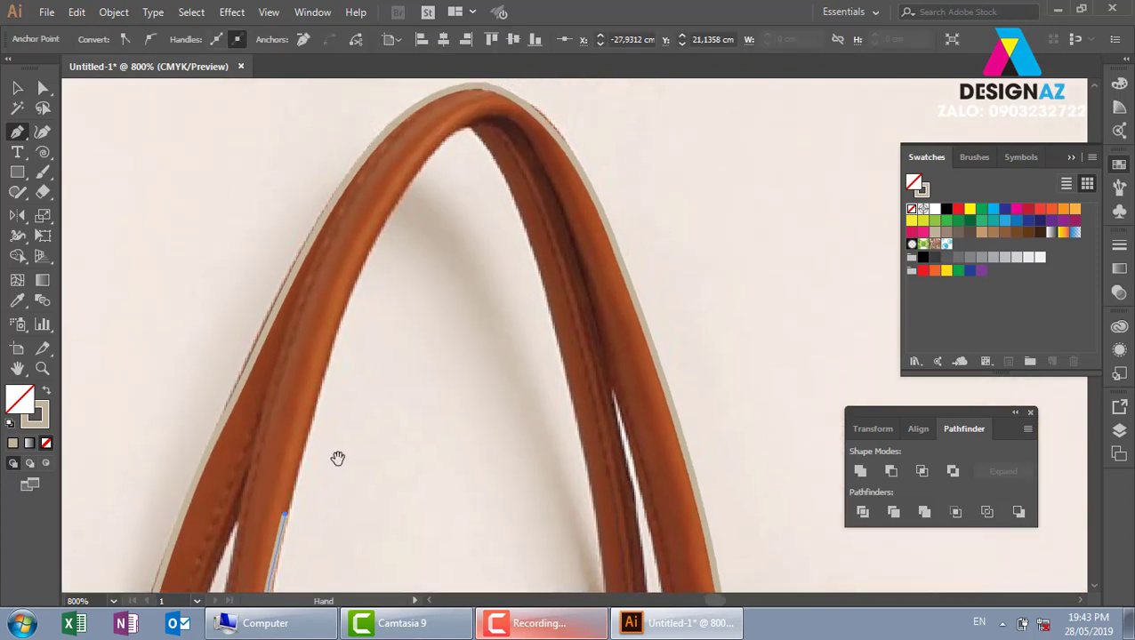
left_click_drag(470, 126, 577, 110)
left_click(470, 126)
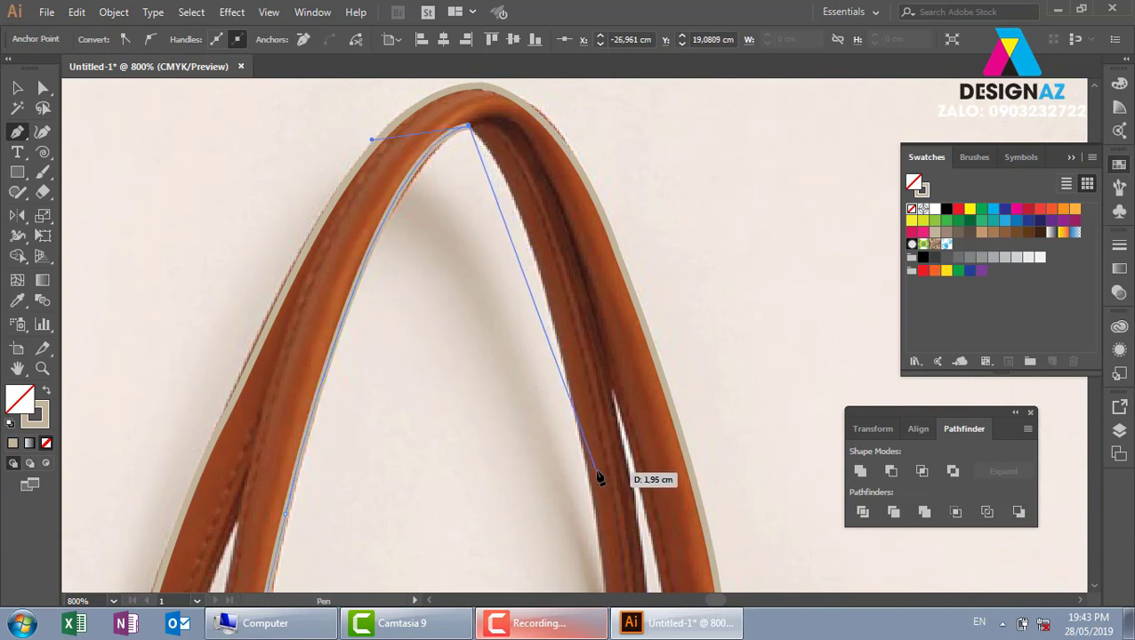
- Continue the opening's outline down the handle's other edge and close it at the seam
scroll(587, 446, "down", 3)
left_click_drag(573, 433, 578, 593)
scroll(621, 537, "down", 5)
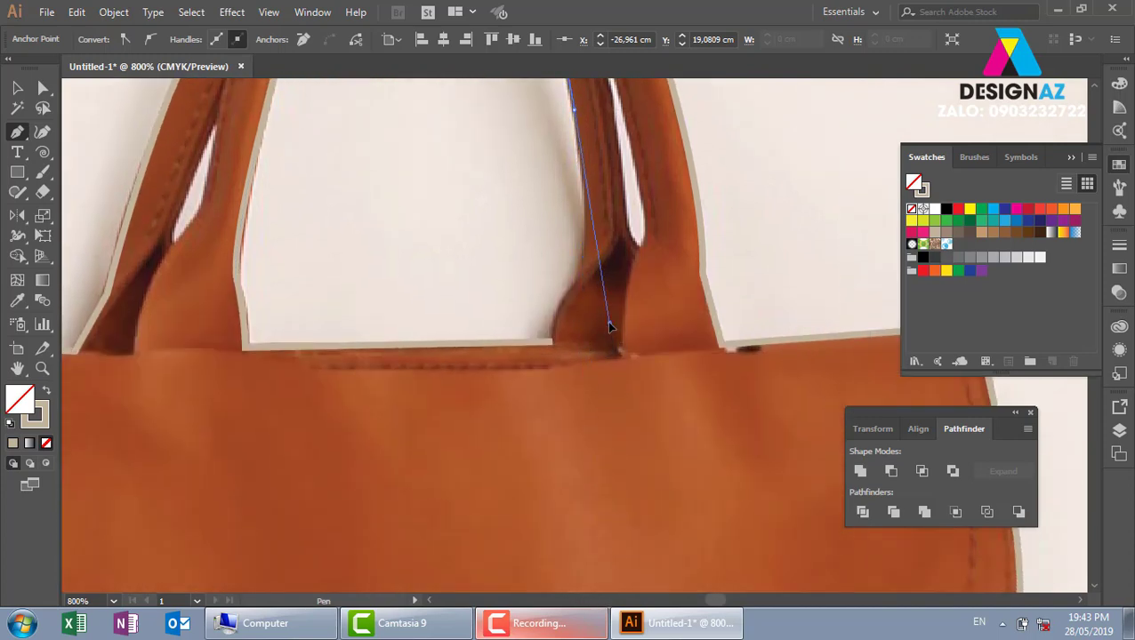
left_click_drag(610, 327, 614, 323)
scroll(569, 329, "up", 8)
scroll(509, 333, "down", 1)
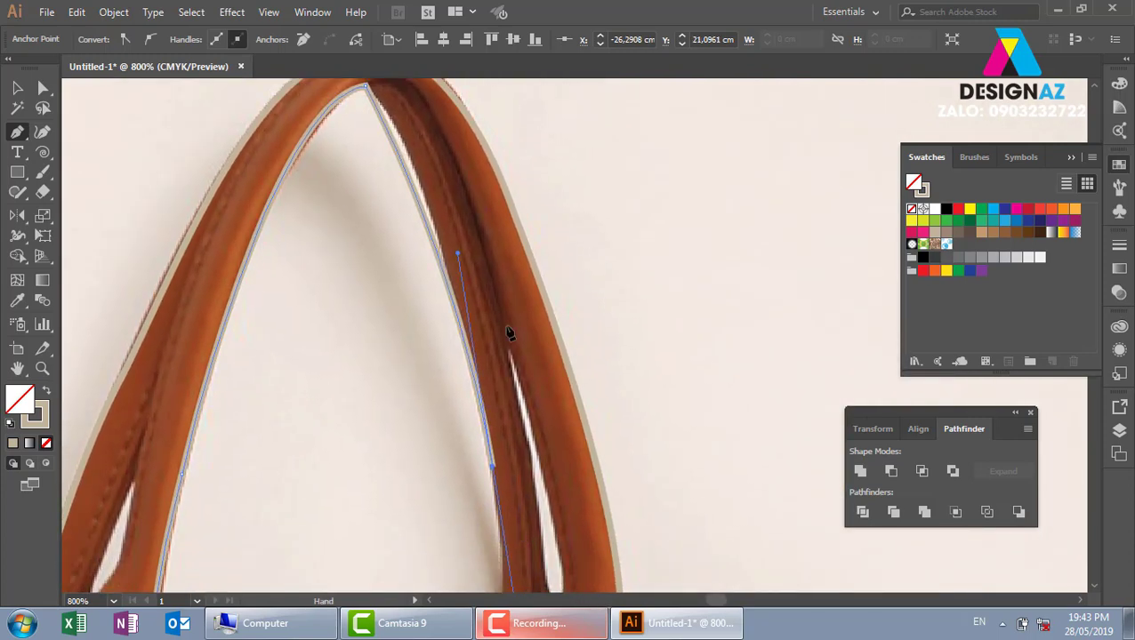
left_click_drag(456, 255, 436, 129)
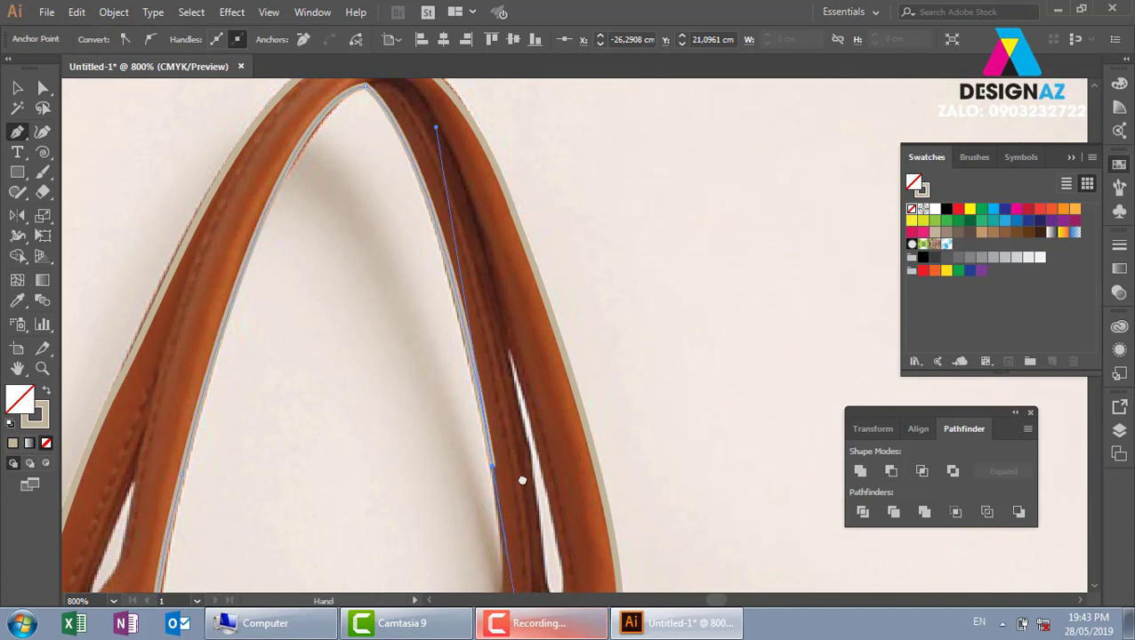
scroll(522, 480, "down", 5)
left_click(491, 261)
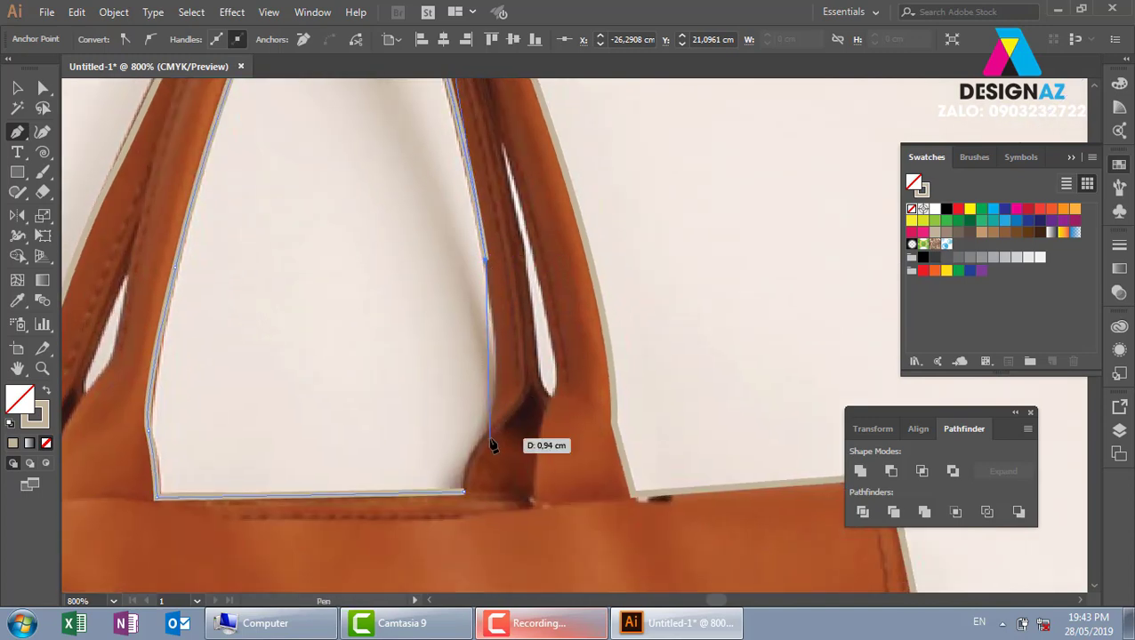
left_click_drag(487, 431, 465, 473)
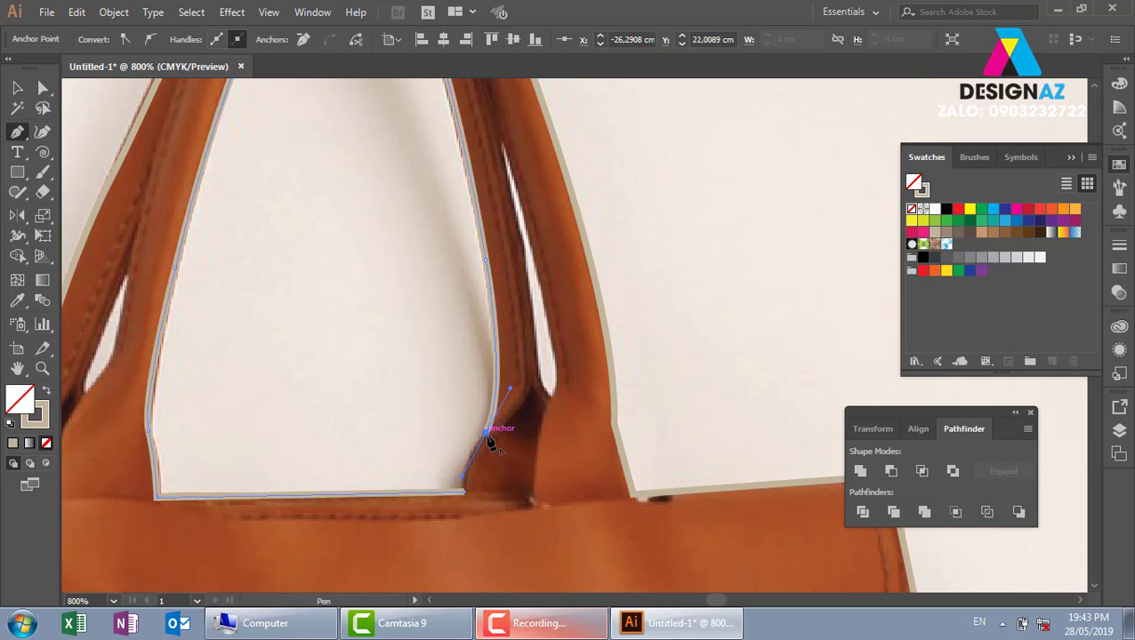
left_click(464, 490)
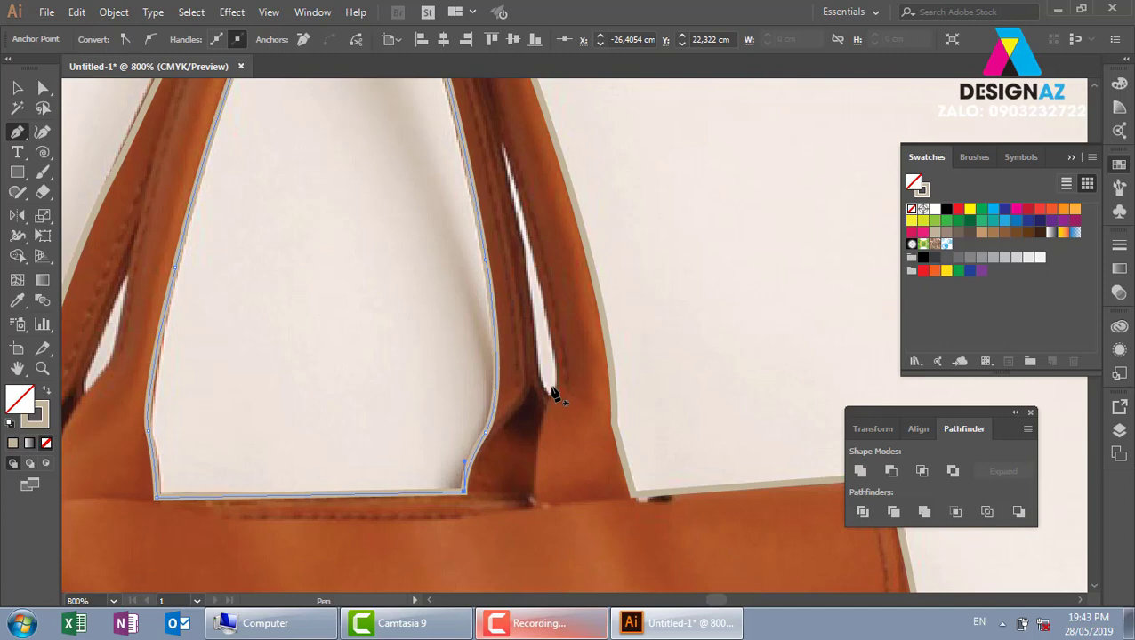
- Trace closed outlines around the narrow gaps inside the right and left handles
left_click_drag(548, 397, 563, 399)
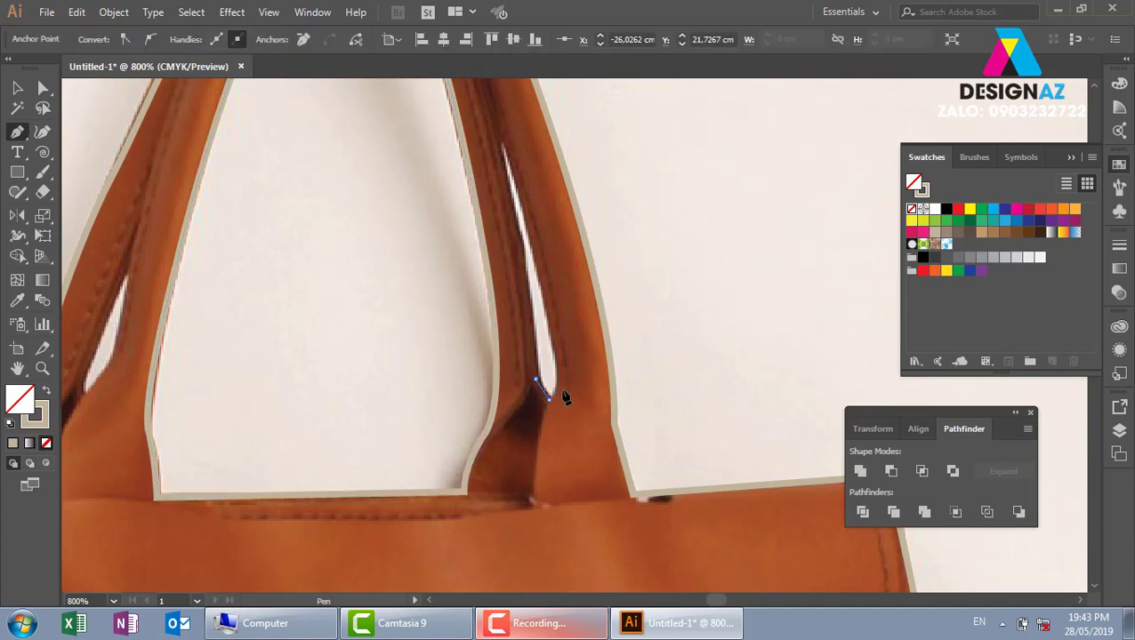
mouse_move(502, 136)
left_mouse_down()
mouse_move(511, 152)
mouse_move(484, 130)
left_mouse_up()
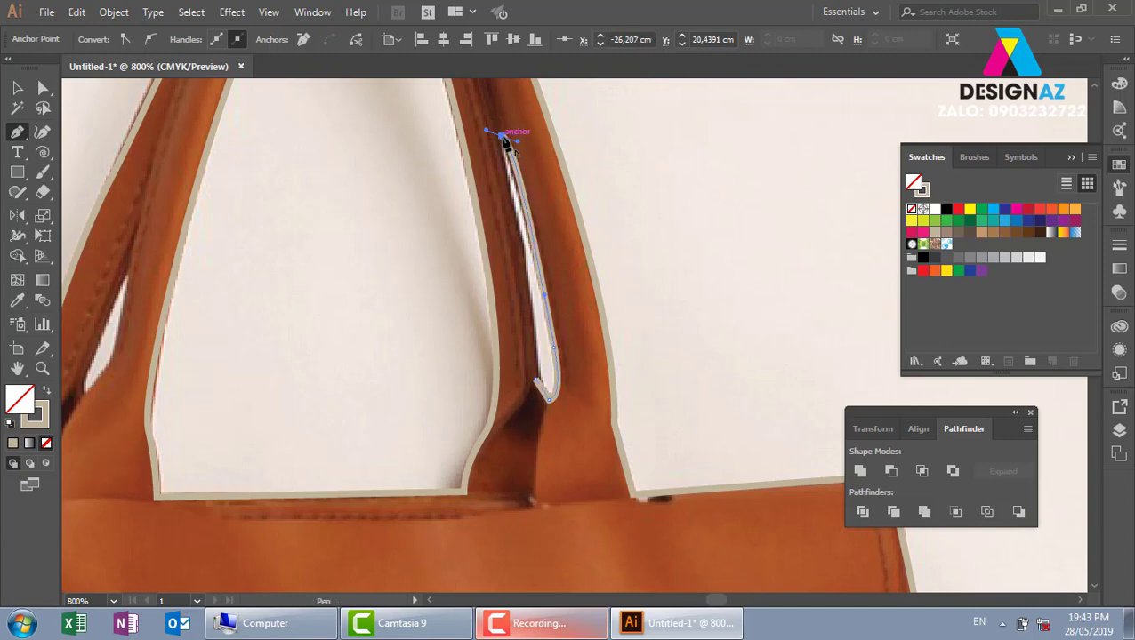
left_click(504, 138)
left_click_drag(535, 380, 531, 417)
left_click_drag(271, 400, 434, 393)
left_click(307, 395)
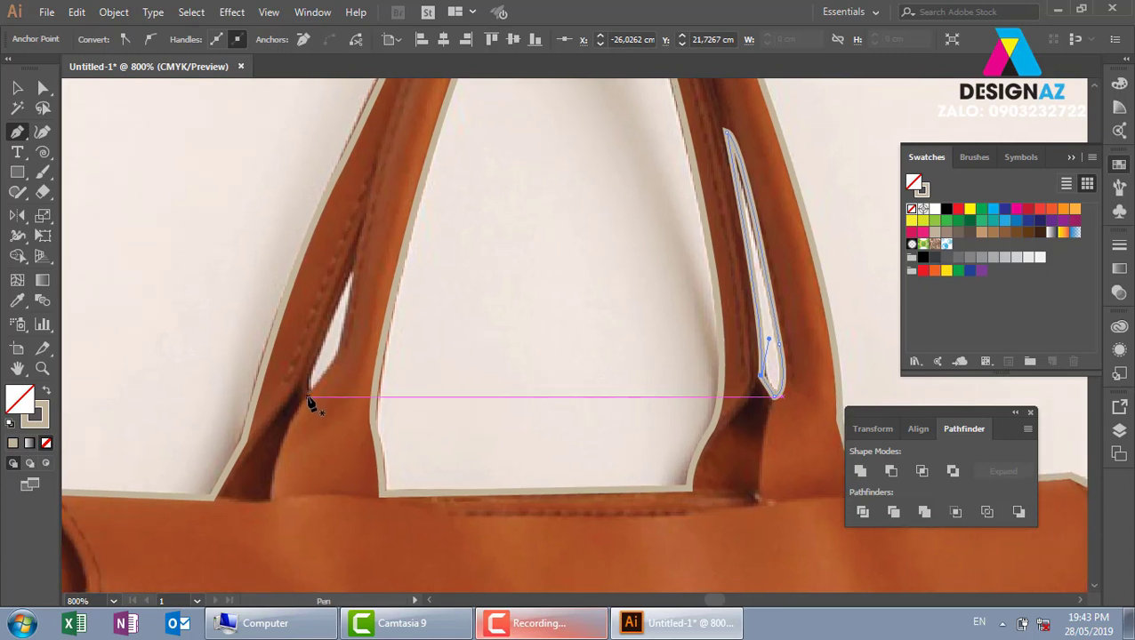
left_click(339, 361)
mouse_move(357, 263)
left_mouse_down()
mouse_move(355, 253)
mouse_move(370, 260)
mouse_move(358, 259)
left_mouse_up()
left_click(305, 355)
left_click(308, 395)
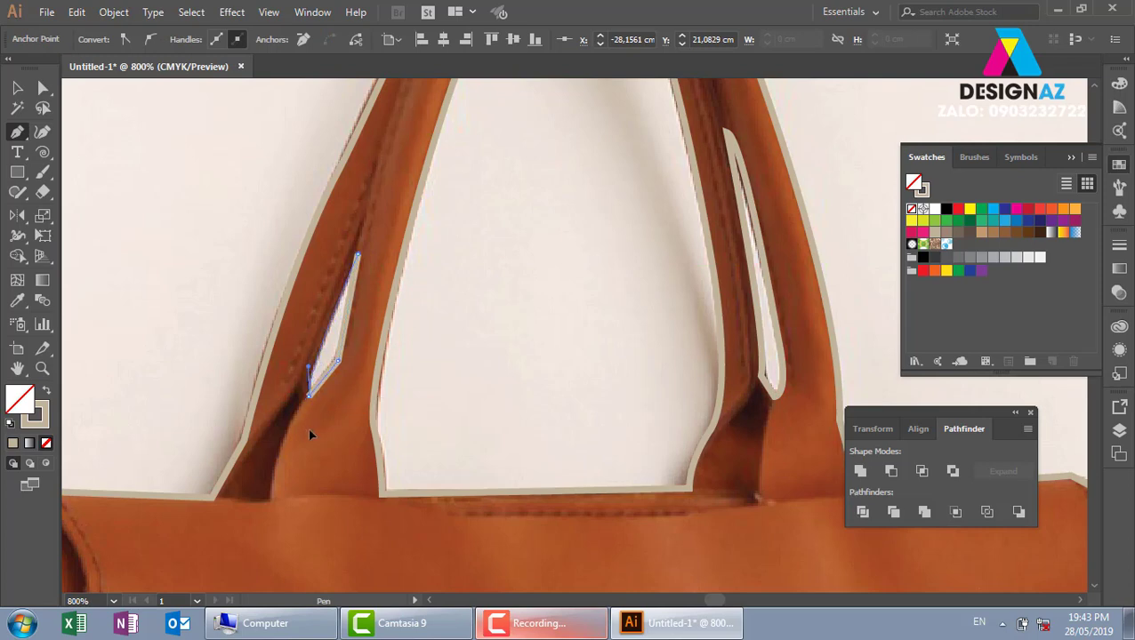
left_click(17, 87)
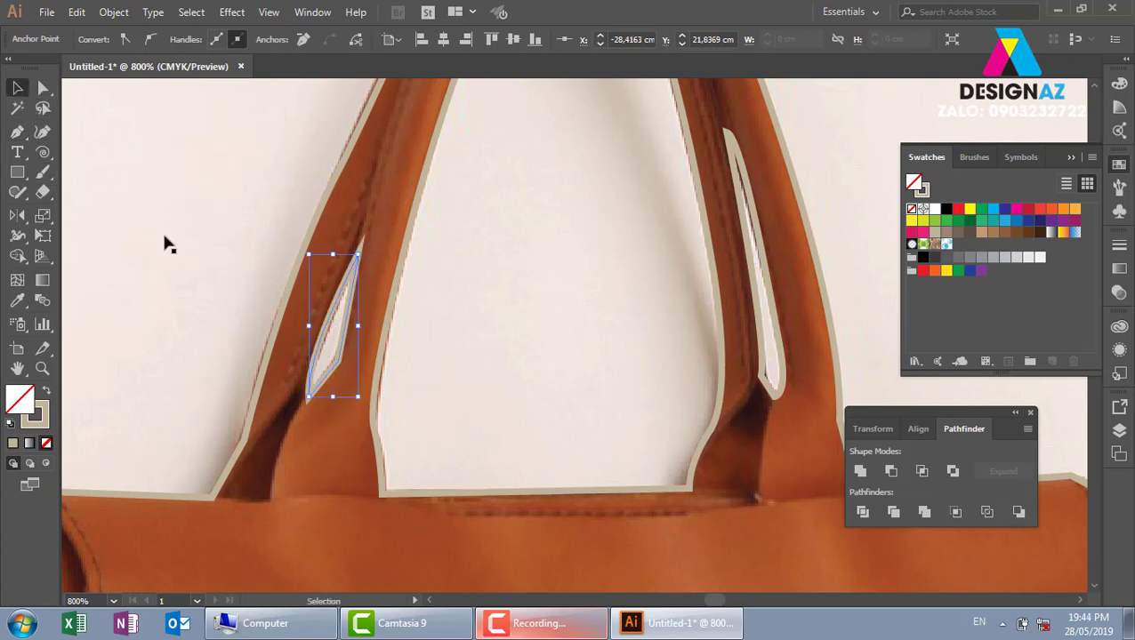
- Fill the left gap yellow, the right gap blue, the opening purple and the bag outline brown
left_click(969, 209)
left_click(768, 326)
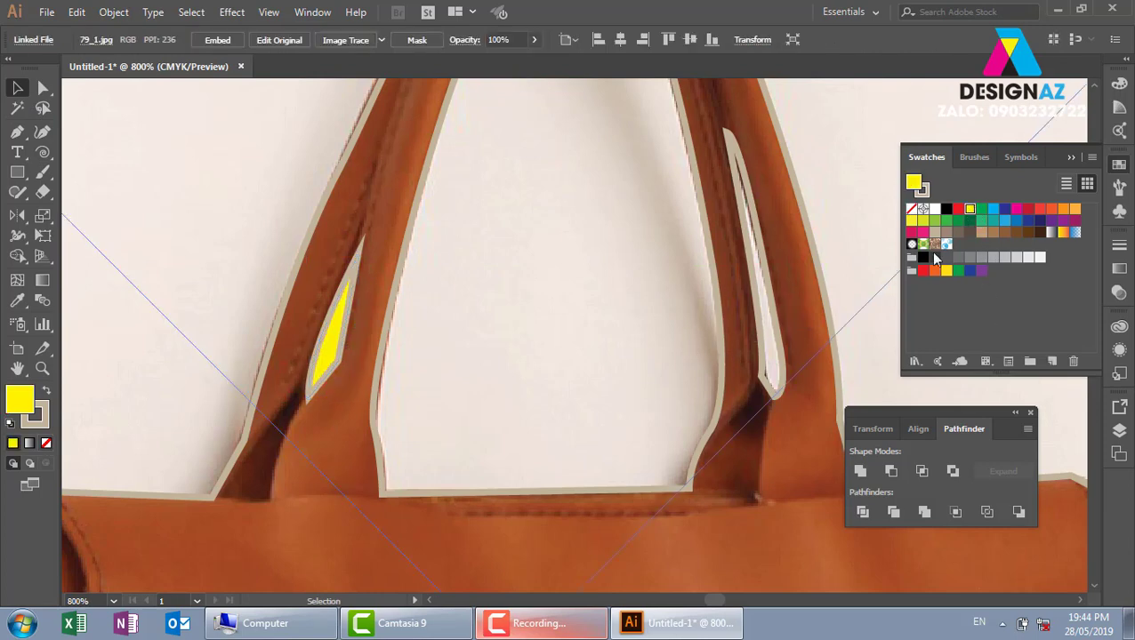
left_click(781, 386)
left_click(1008, 225)
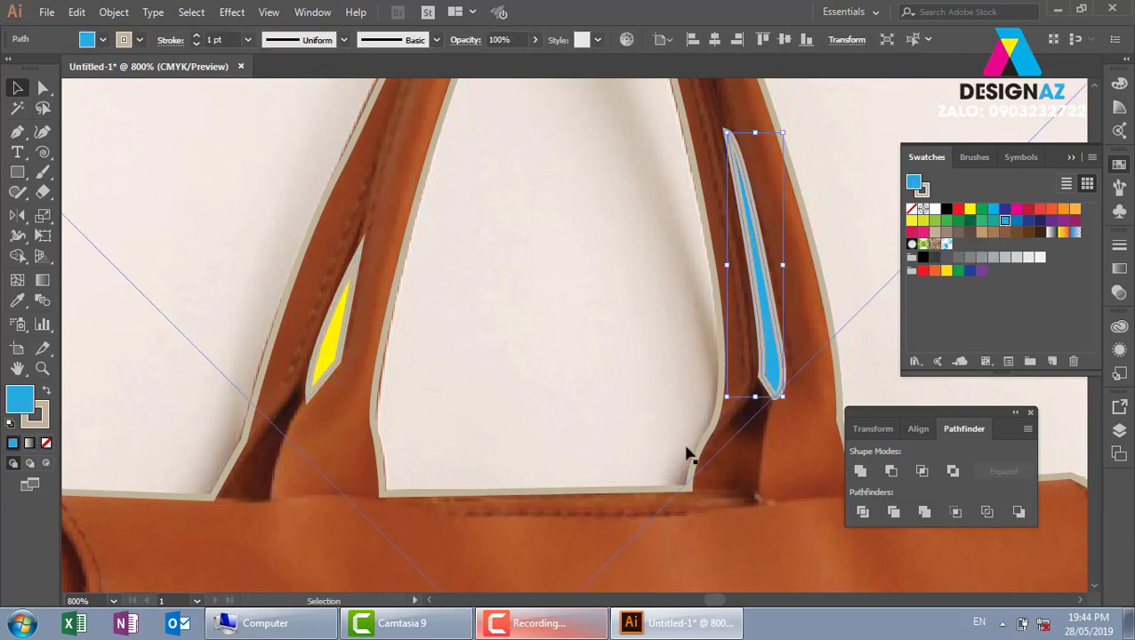
left_click(708, 451)
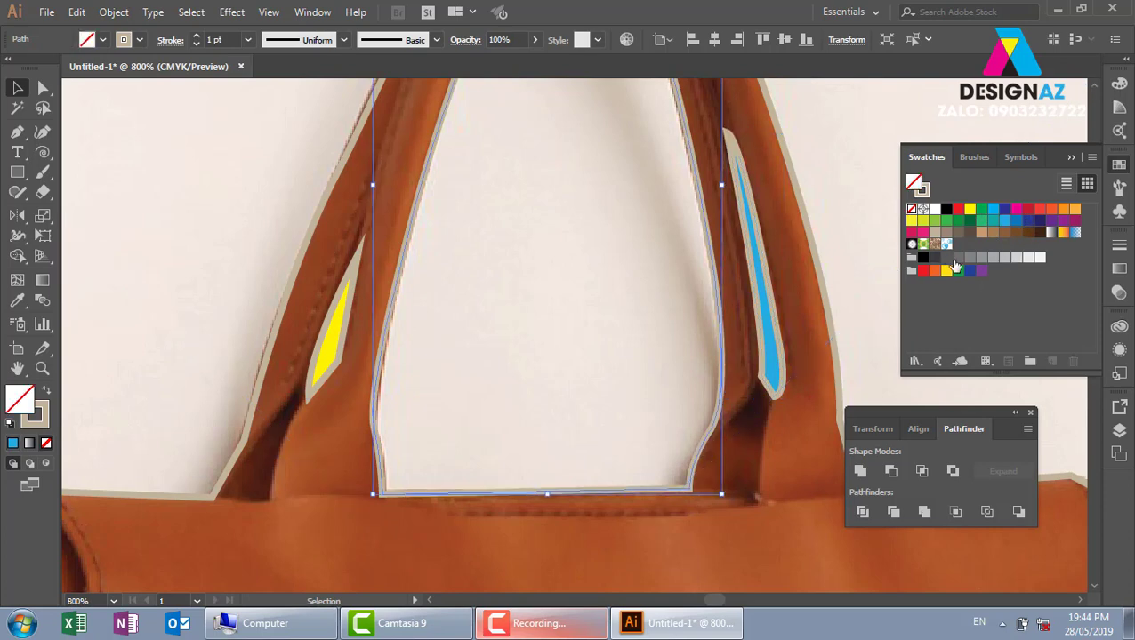
left_click(1065, 224)
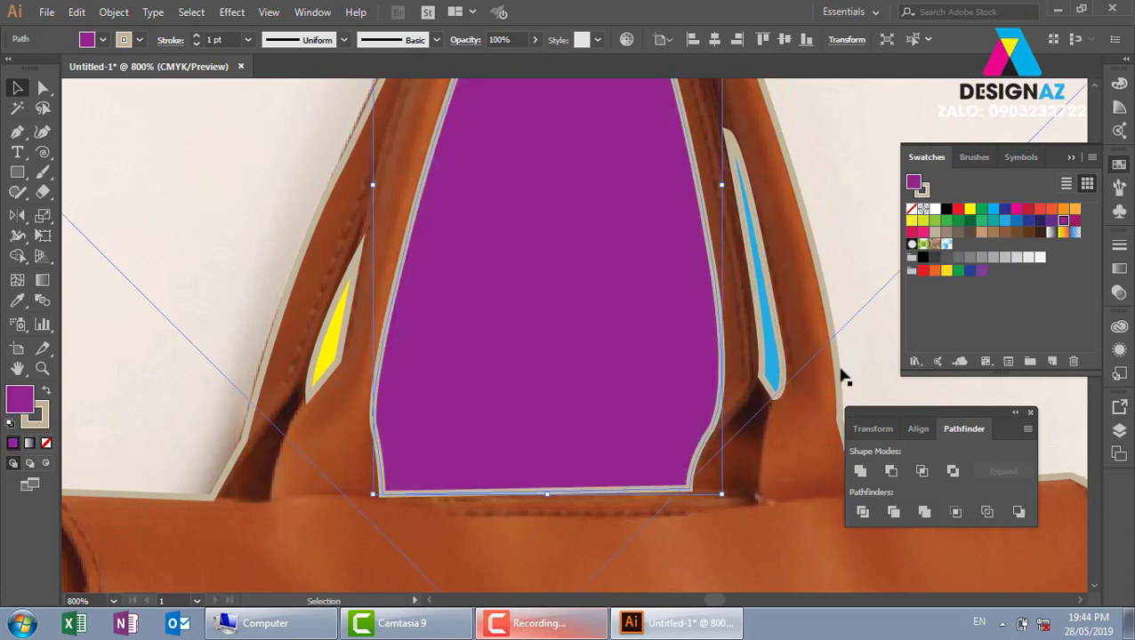
left_click(841, 382)
left_click(994, 232)
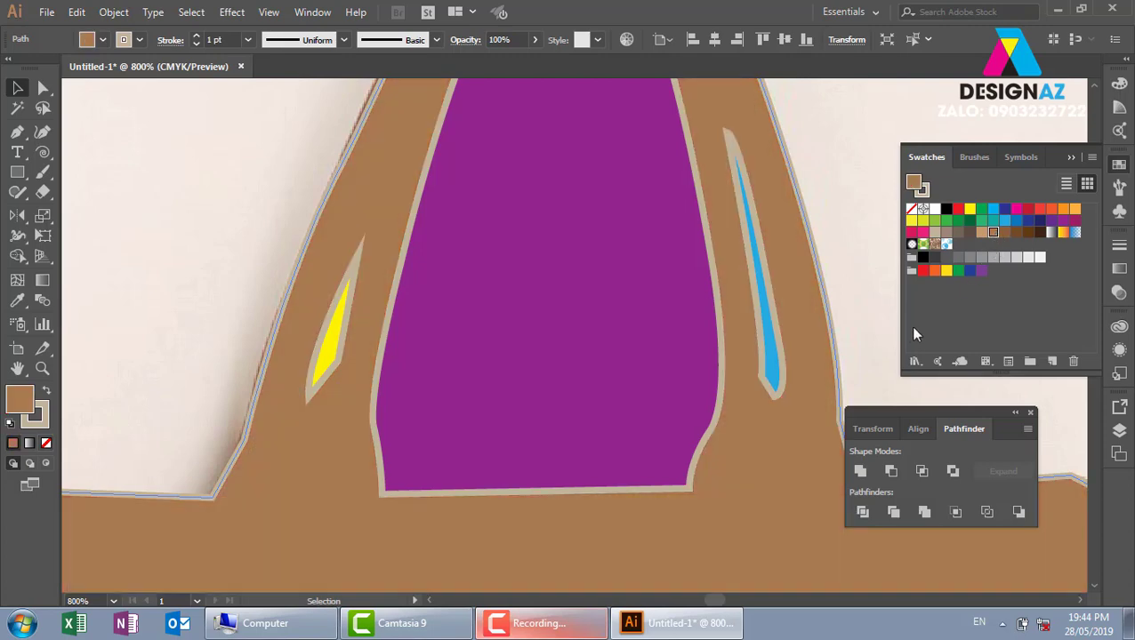
- Zoom out to view the whole bag and select the yellow sliver on the handle
key("ctrl+minus")
key("ctrl+minus")
key("ctrl+minus")
key("ctrl+minus")
key("ctrl+minus")
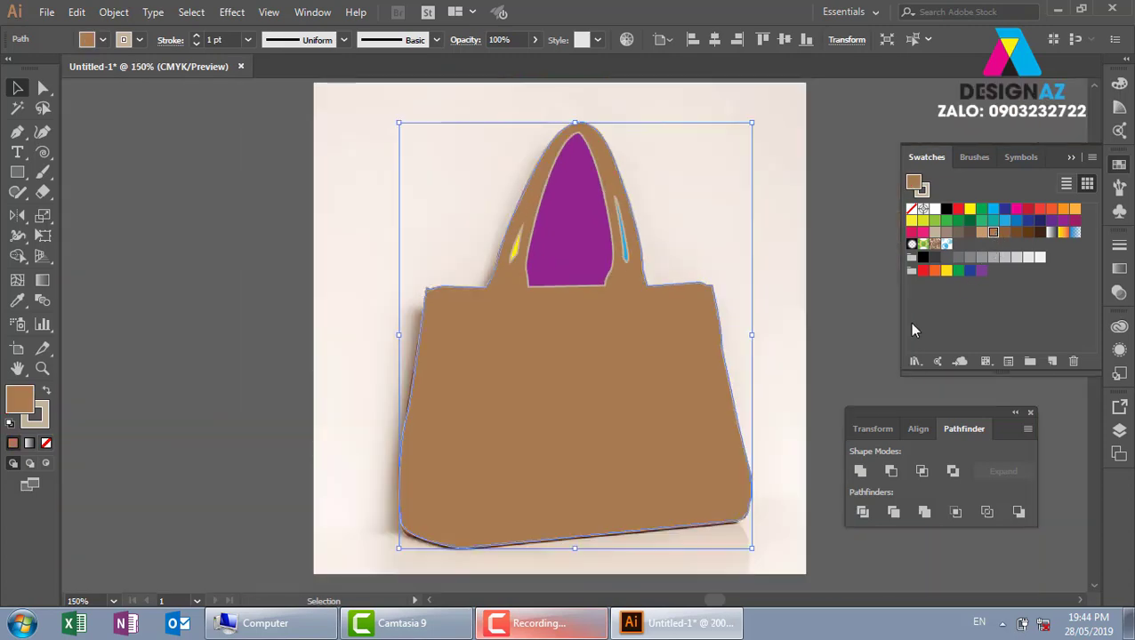
left_click(718, 359)
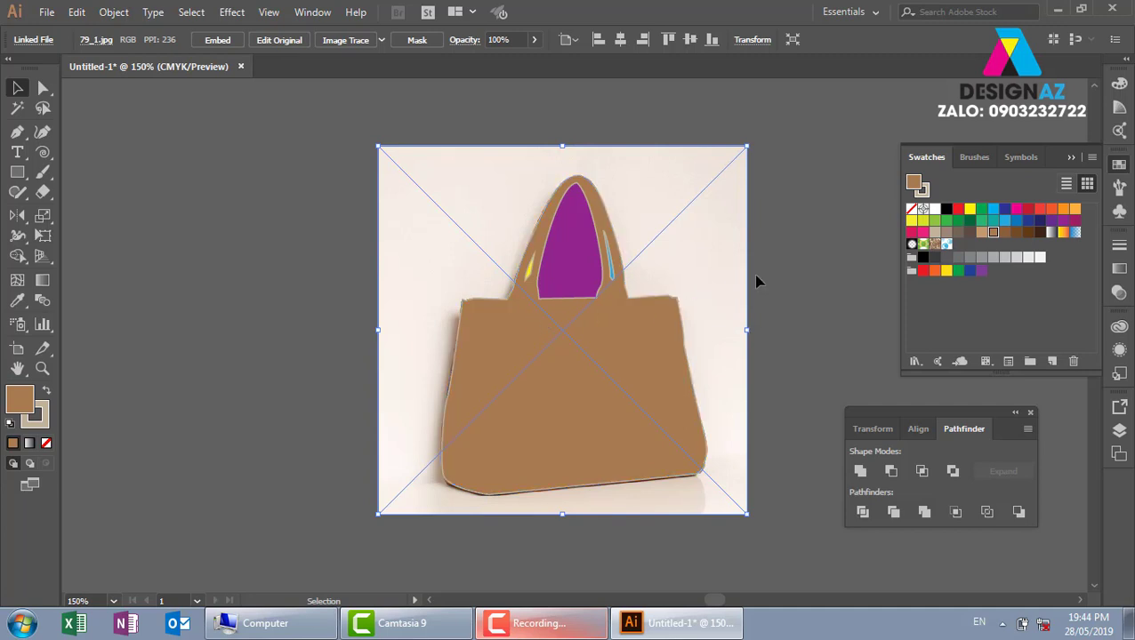
left_click(794, 307)
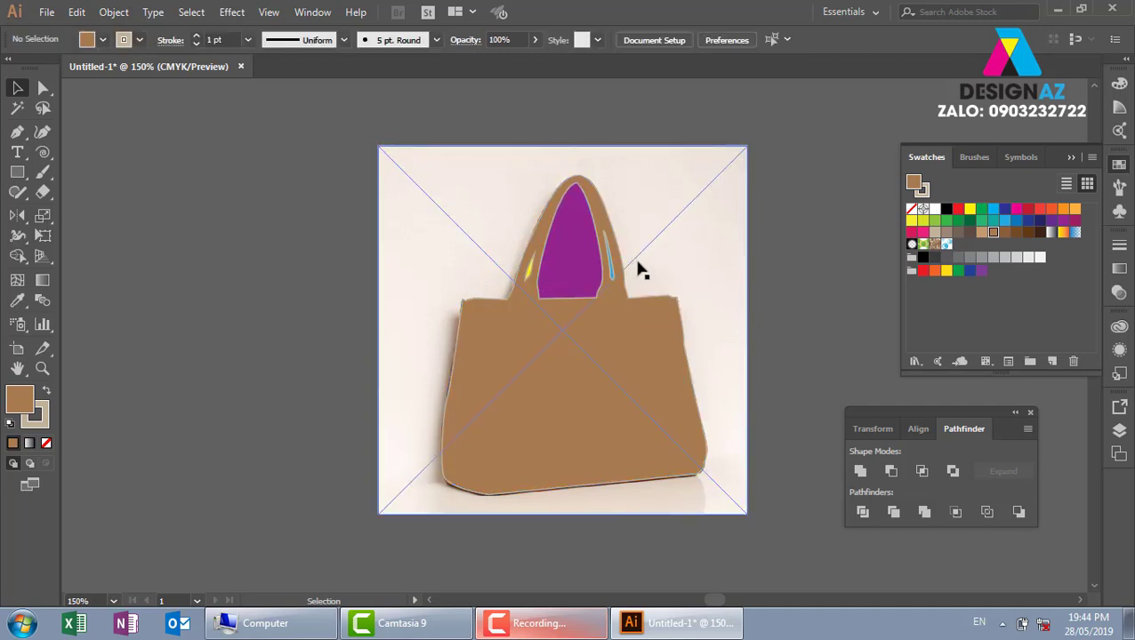
left_click(530, 268)
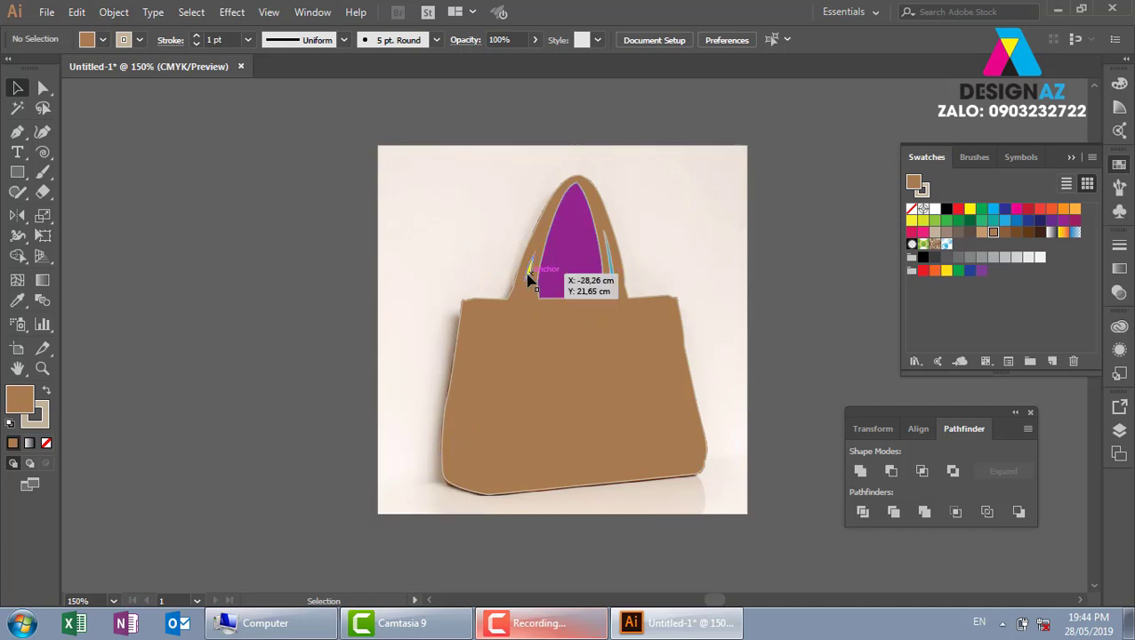
- Select the traced bag shapes and cut the opening and handle gaps out of the bag outline
left_click(576, 274, "shift")
left_click(614, 271, "shift")
left_click(612, 347, "shift")
left_click_drag(612, 347, 233, 406)
key("ctrl+z")
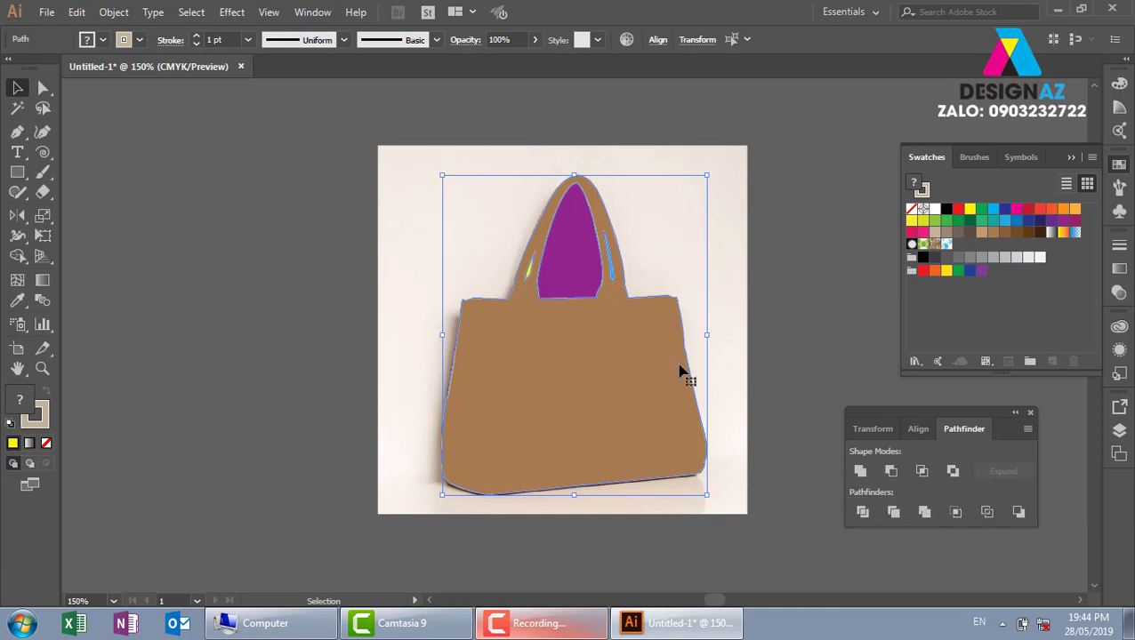
key("ctrl+plus")
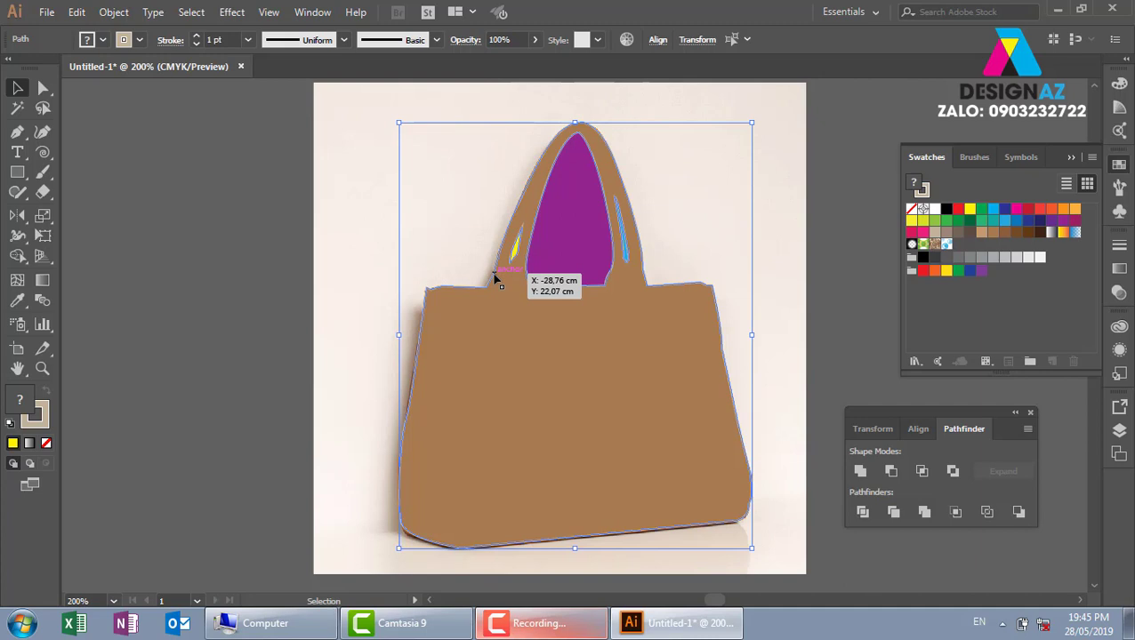
left_click(891, 471)
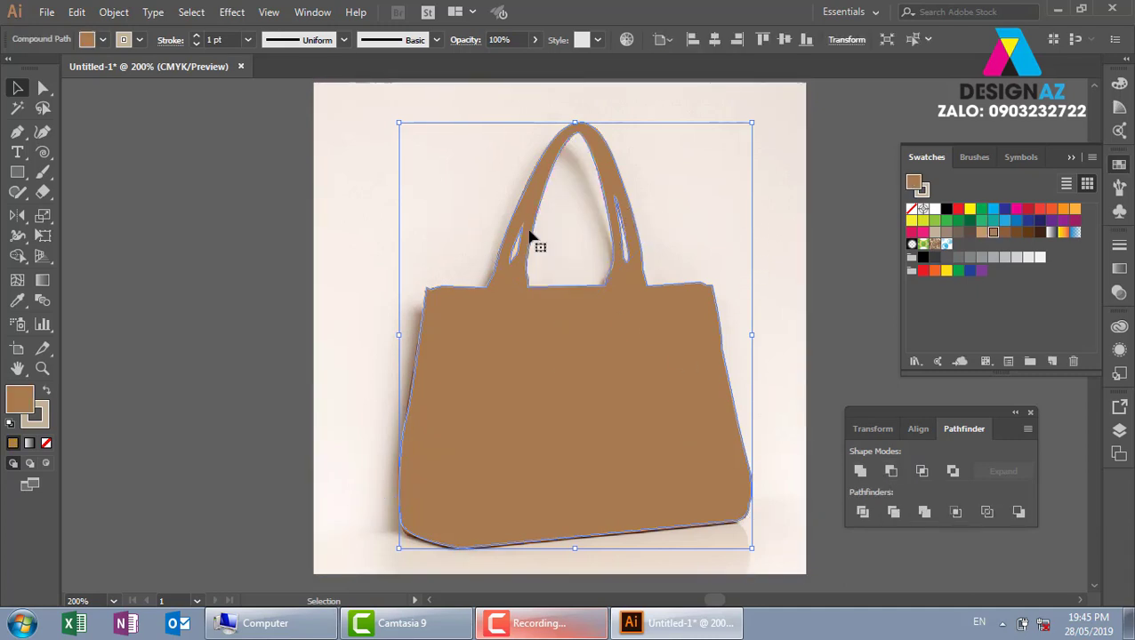
- Select the bag outline together with the photo and make a clipping mask
left_click(833, 160)
left_click_drag(834, 160, 588, 397)
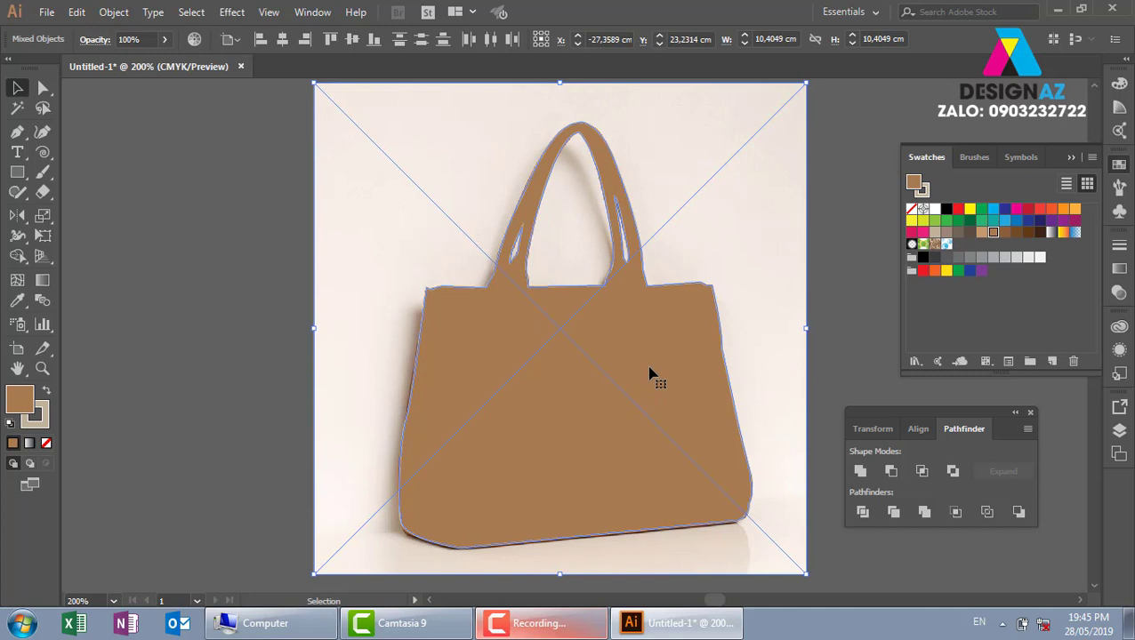
key("ctrl+7")
- Deselect everything and view the masked handbag cut-out at 100% zoom
left_click(796, 254)
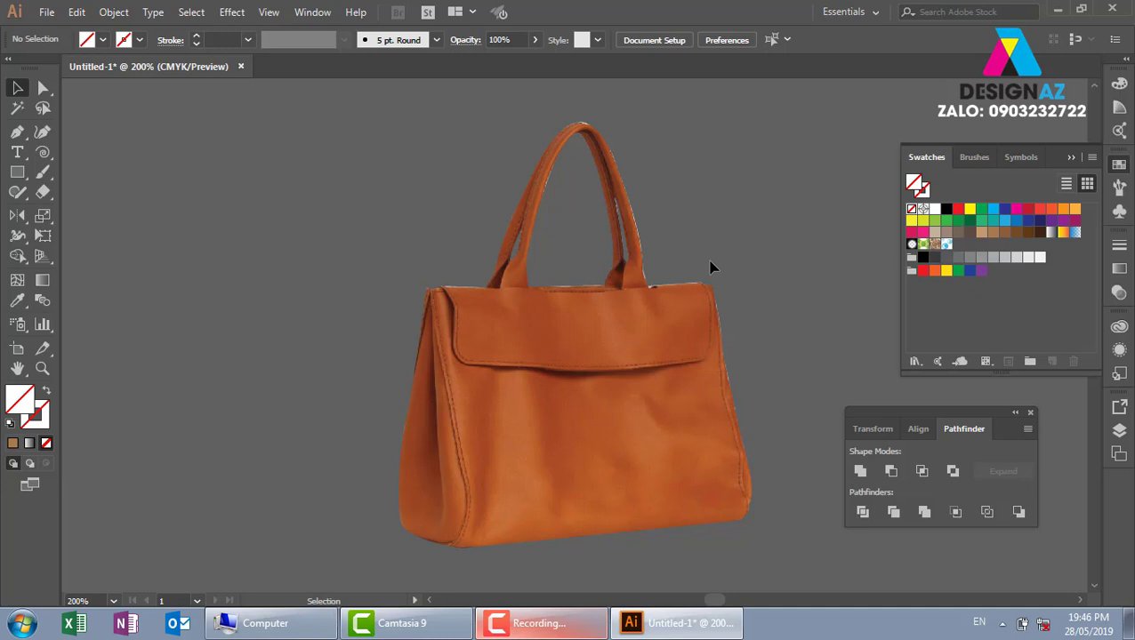
key("ctrl+1")
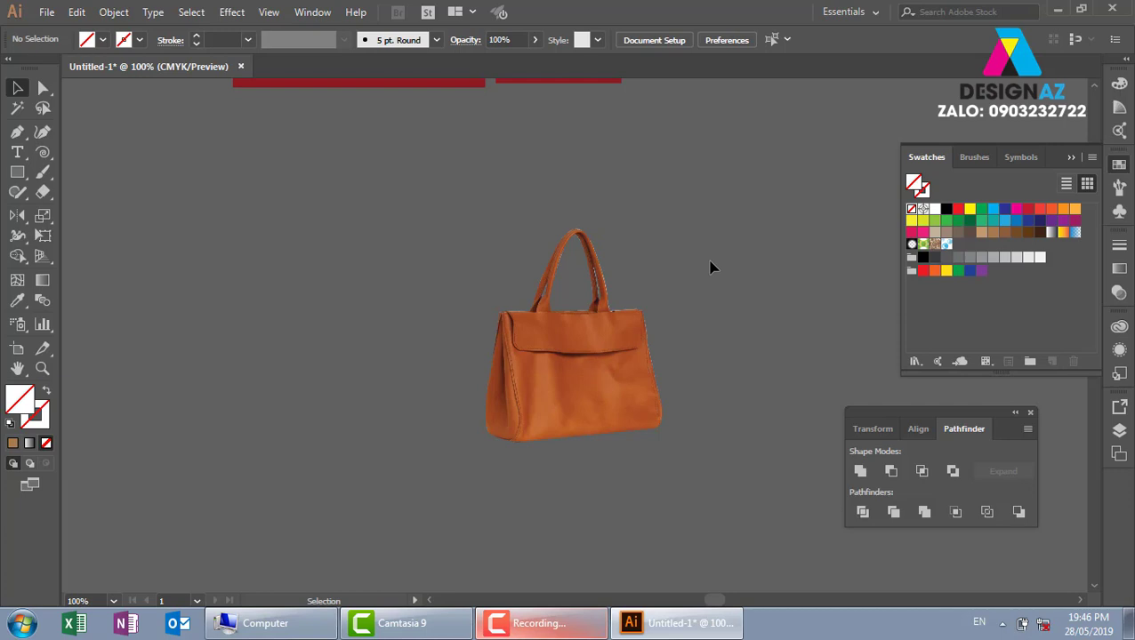
- Pan over to center the artboard of six sample photo banner cards
left_click_drag(708, 258, 309, 329)
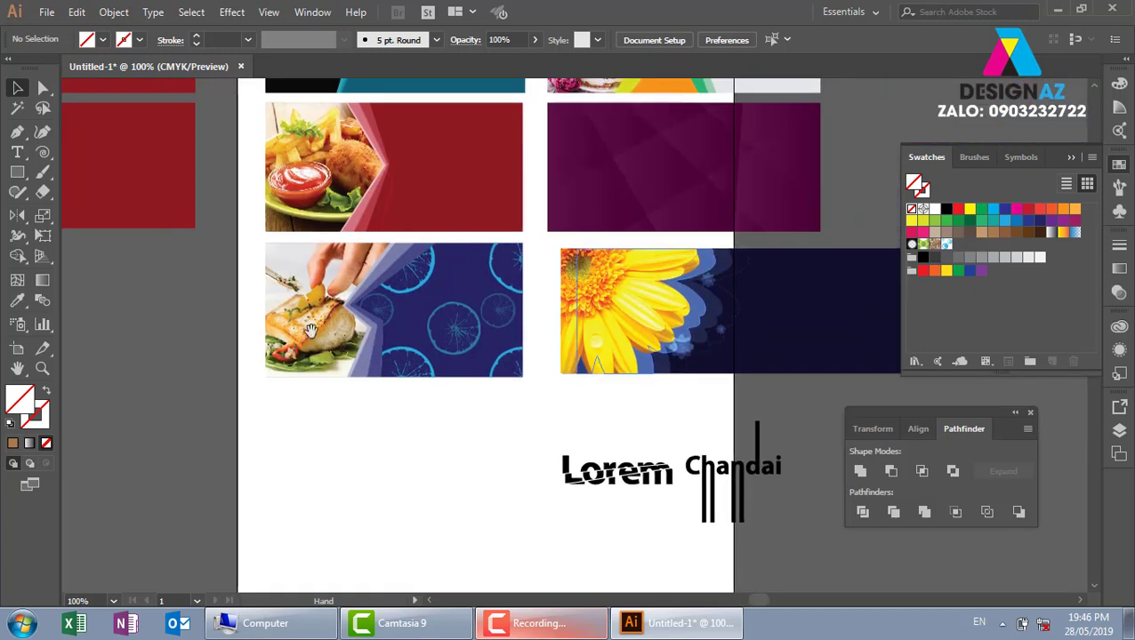
left_click_drag(334, 169, 356, 311)
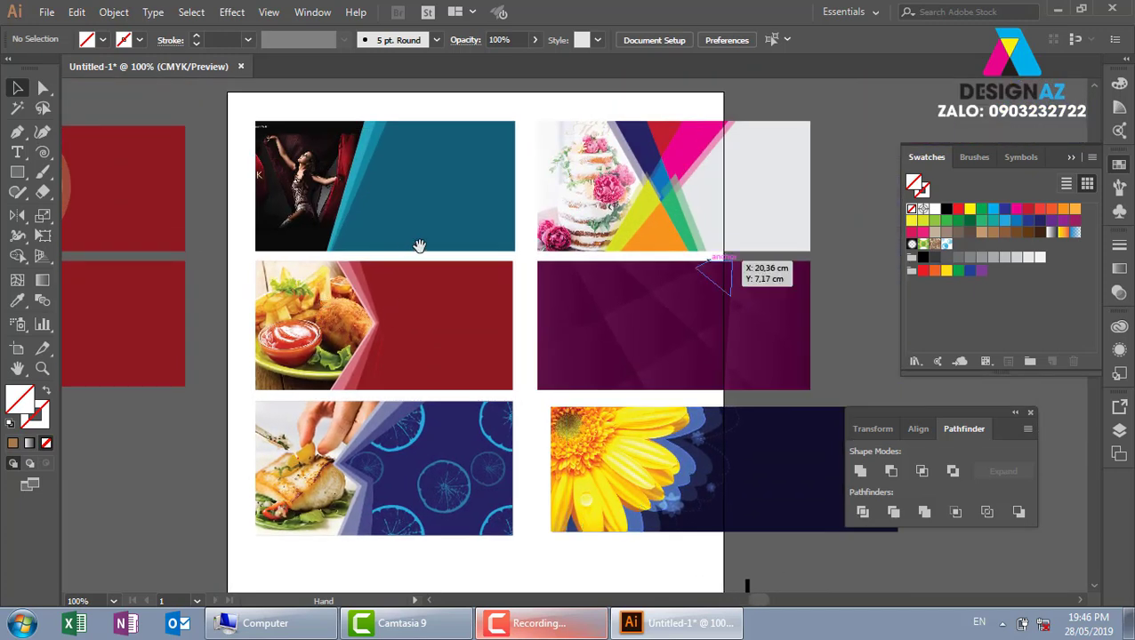
left_click_drag(419, 245, 434, 271)
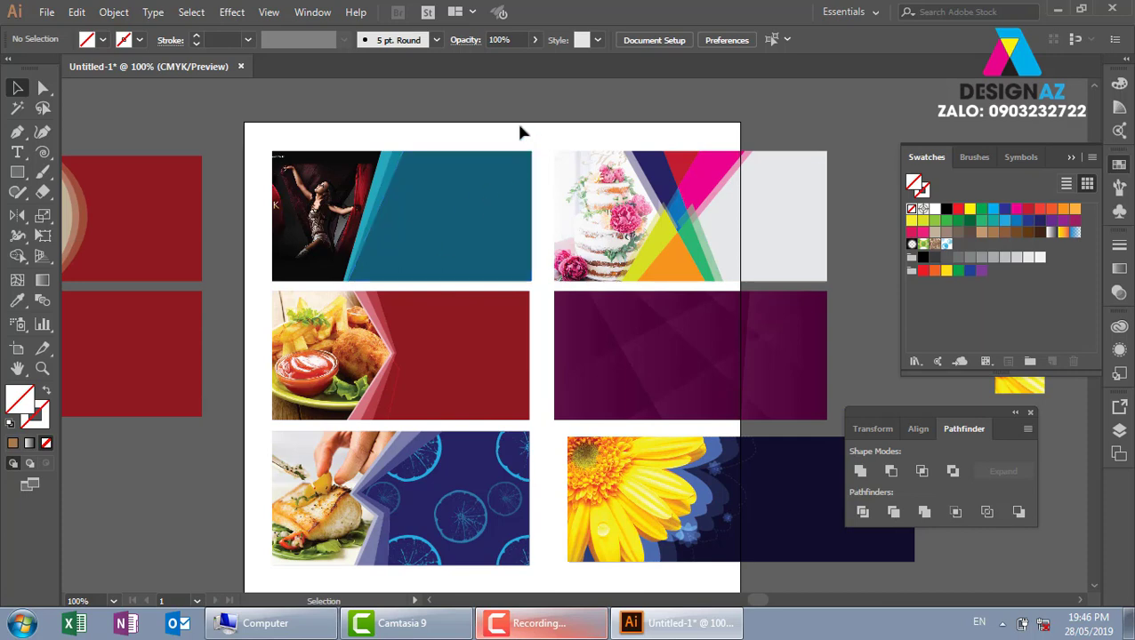
- Open TEXTThời-trang.ai from Local Disk (E:) as a new document
key("ctrl+o")
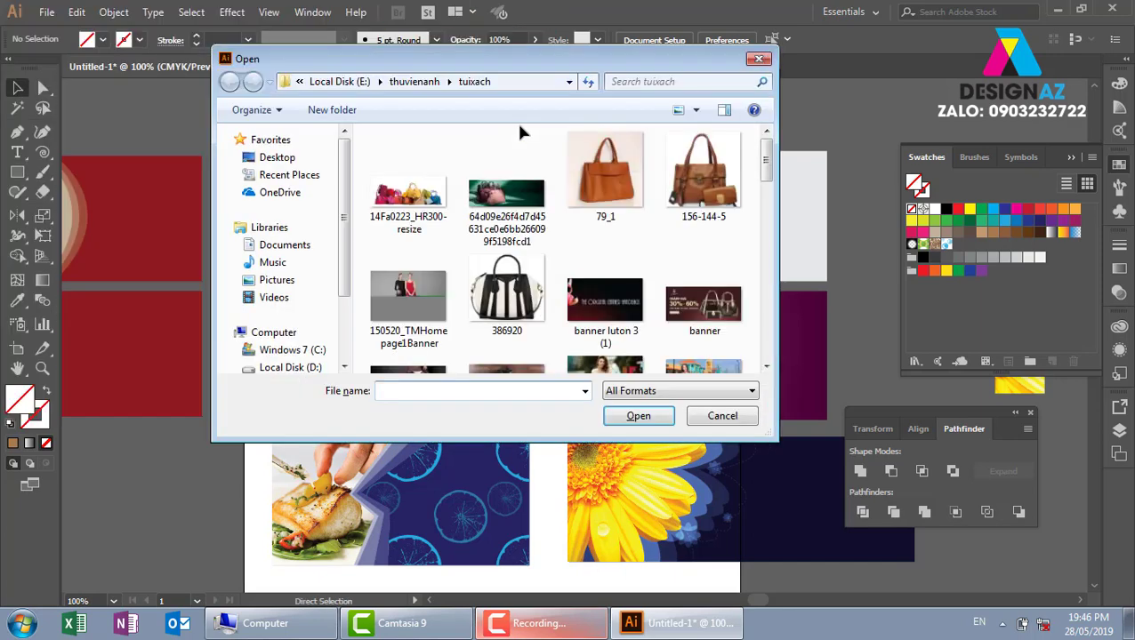
scroll(331, 360, "down", 1)
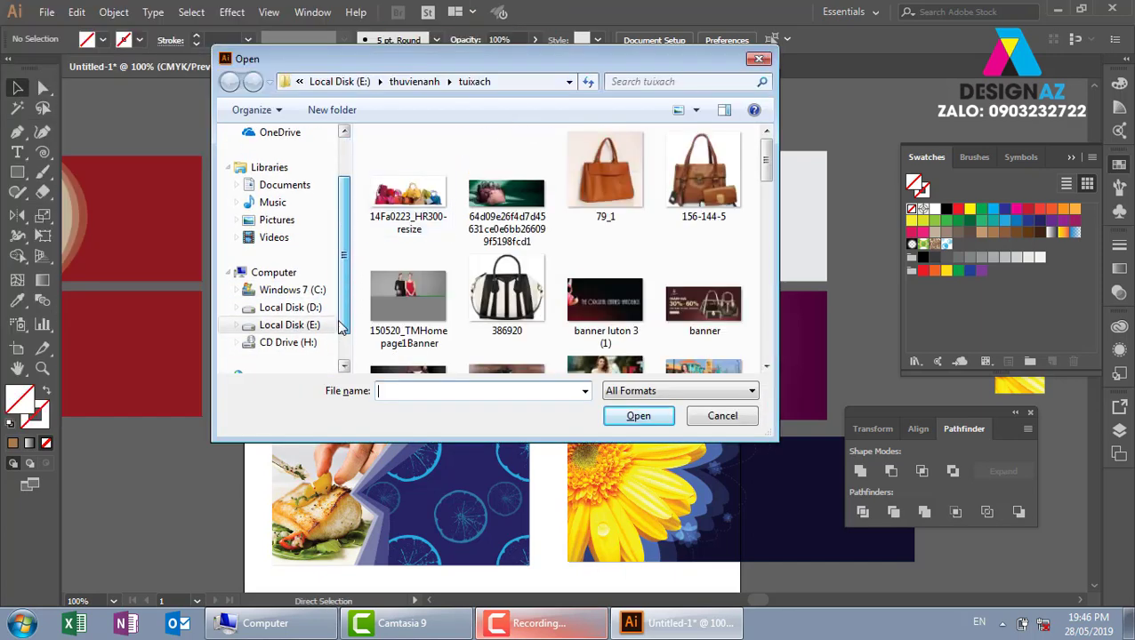
left_click(293, 325)
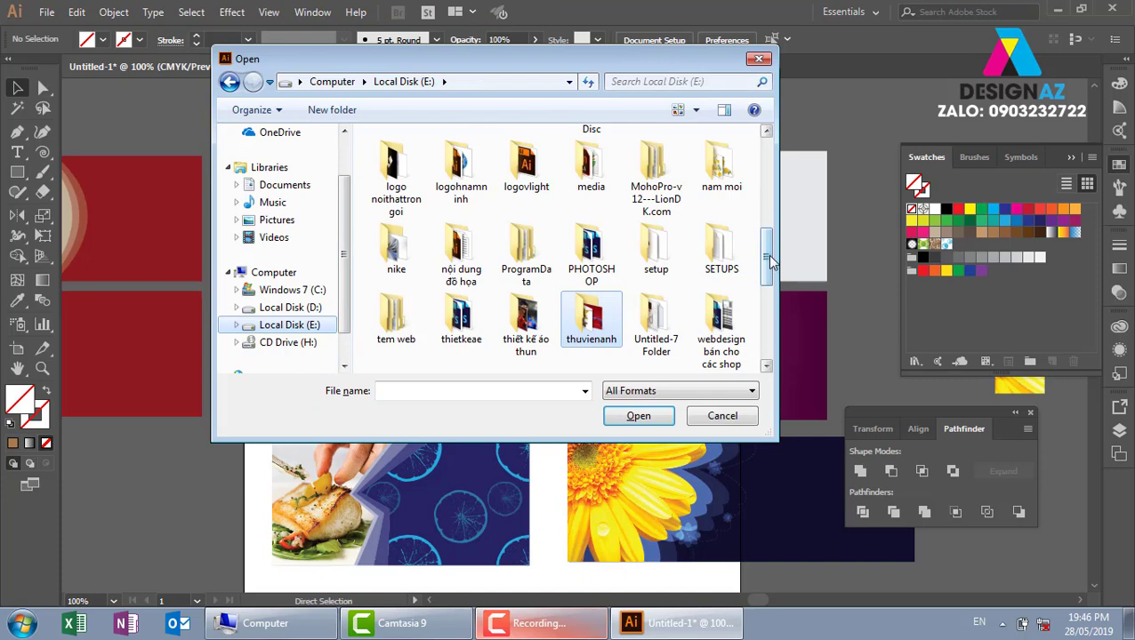
left_click_drag(767, 253, 766, 342)
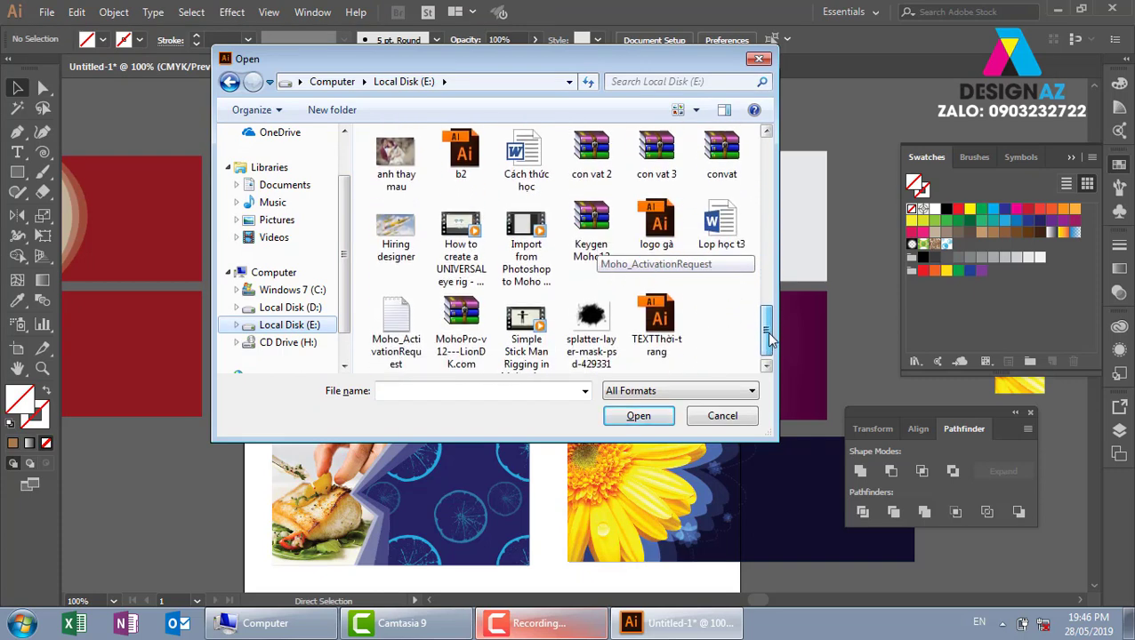
left_click(665, 315)
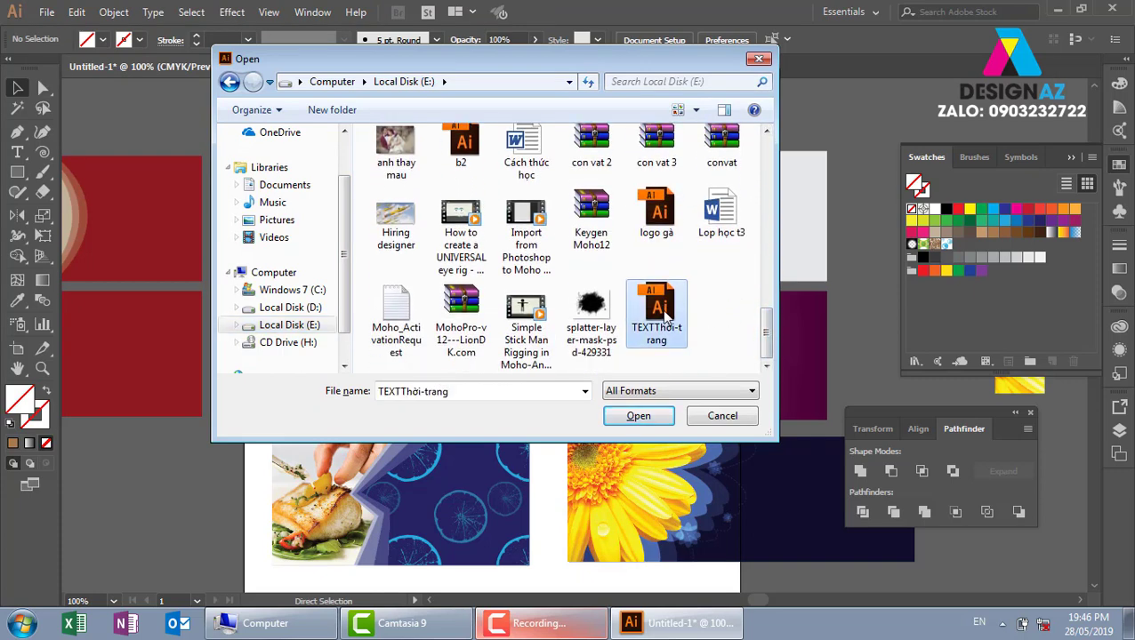
left_click(649, 420)
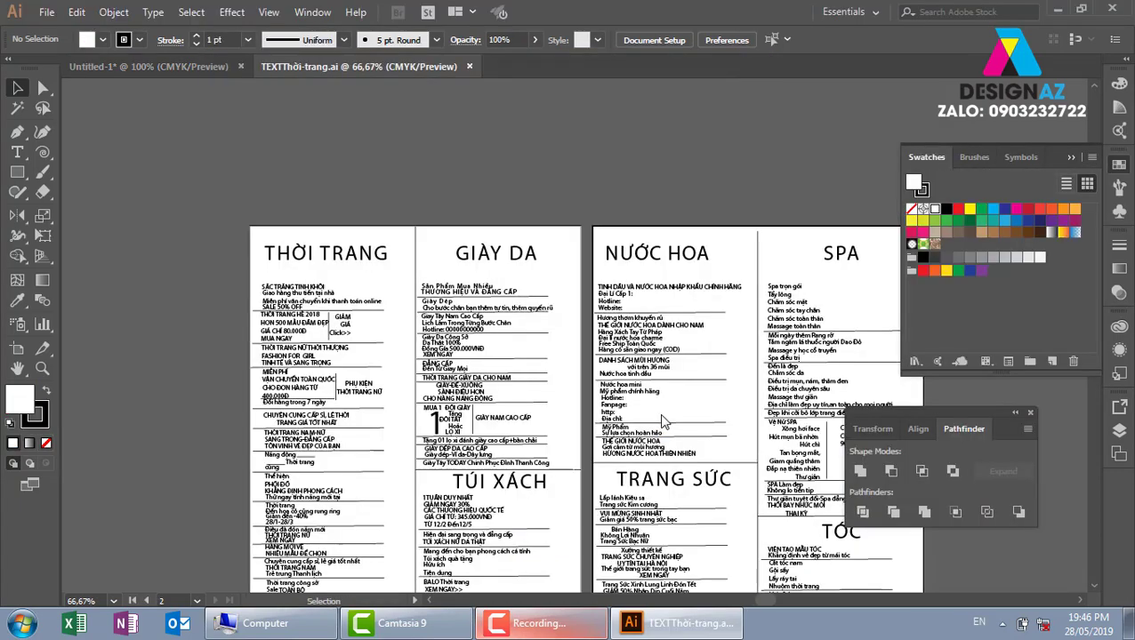
- Zoom into the THỜI TRANG and GIÀY DA columns and move SẮC TRẮNG TINH KHÔI up toward the title
key("z")
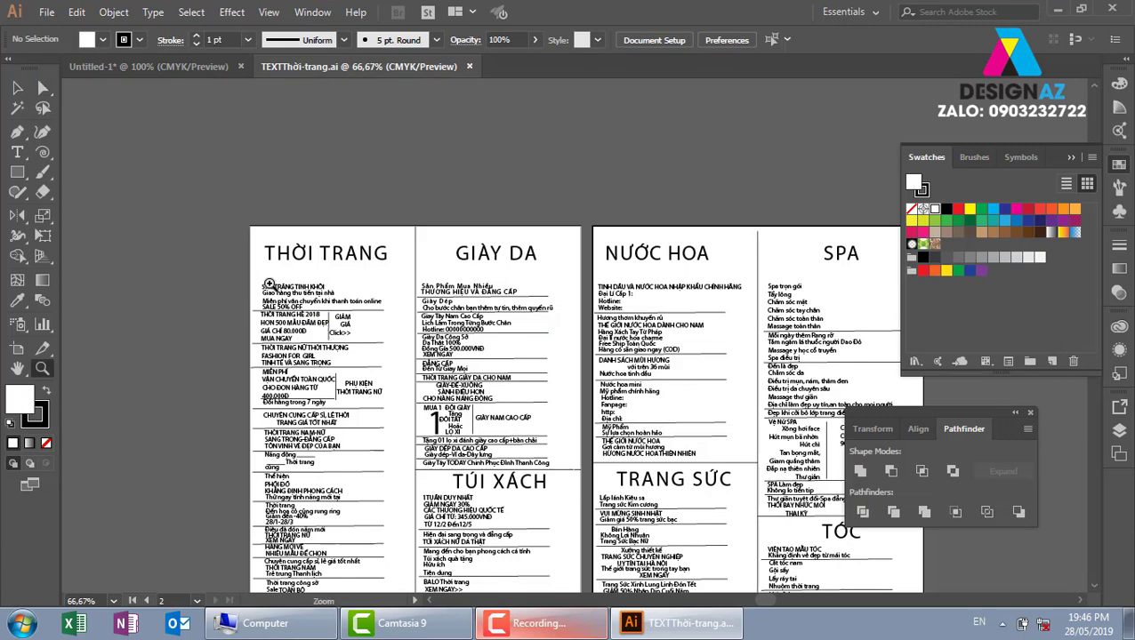
left_click_drag(269, 283, 539, 393)
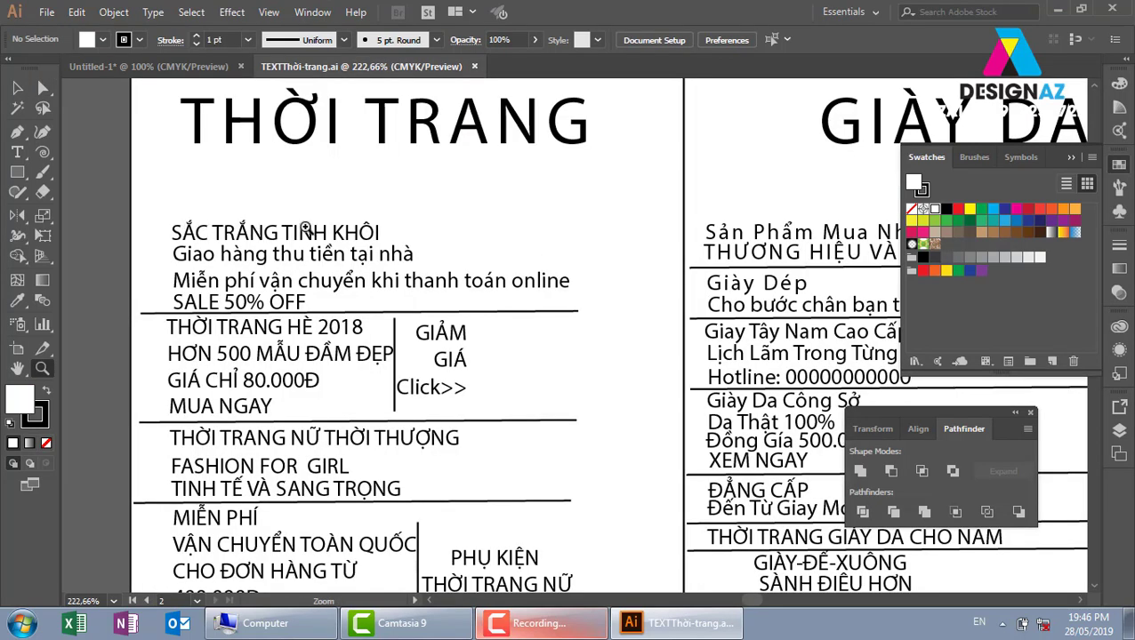
key("v")
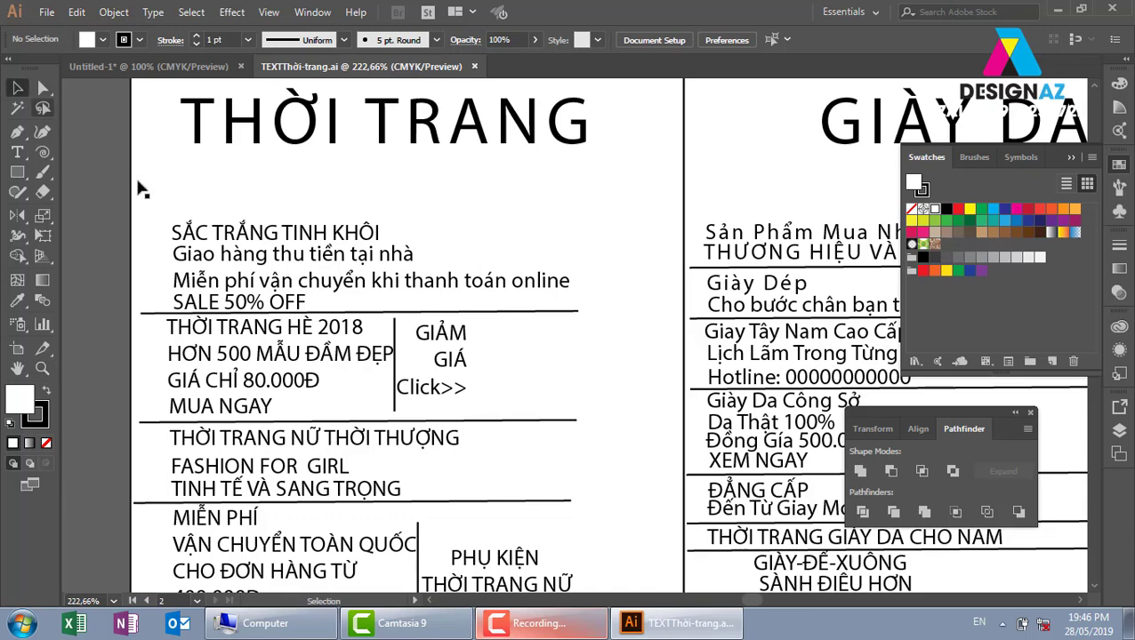
left_click_drag(252, 235, 261, 189)
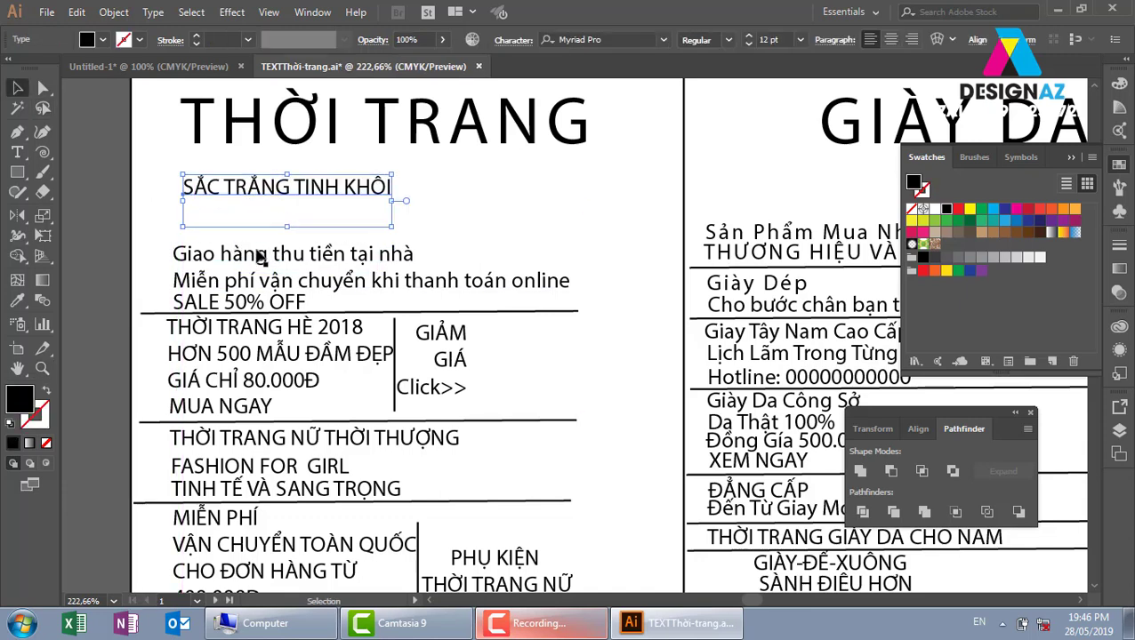
left_click_drag(259, 256, 267, 217)
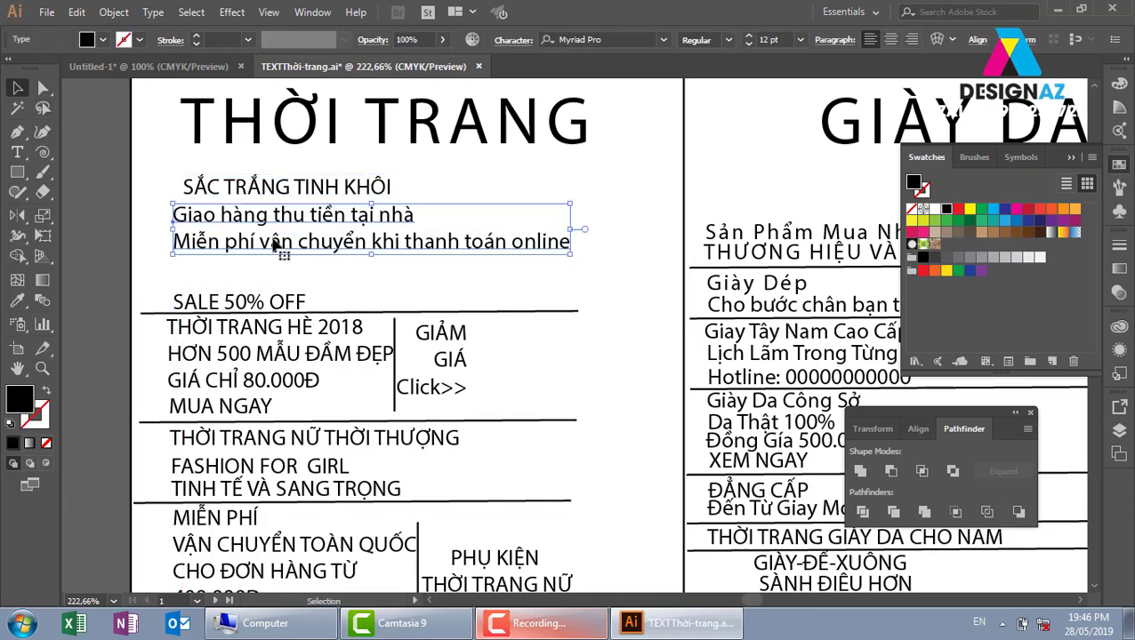
left_click(361, 271)
key("ctrl+z")
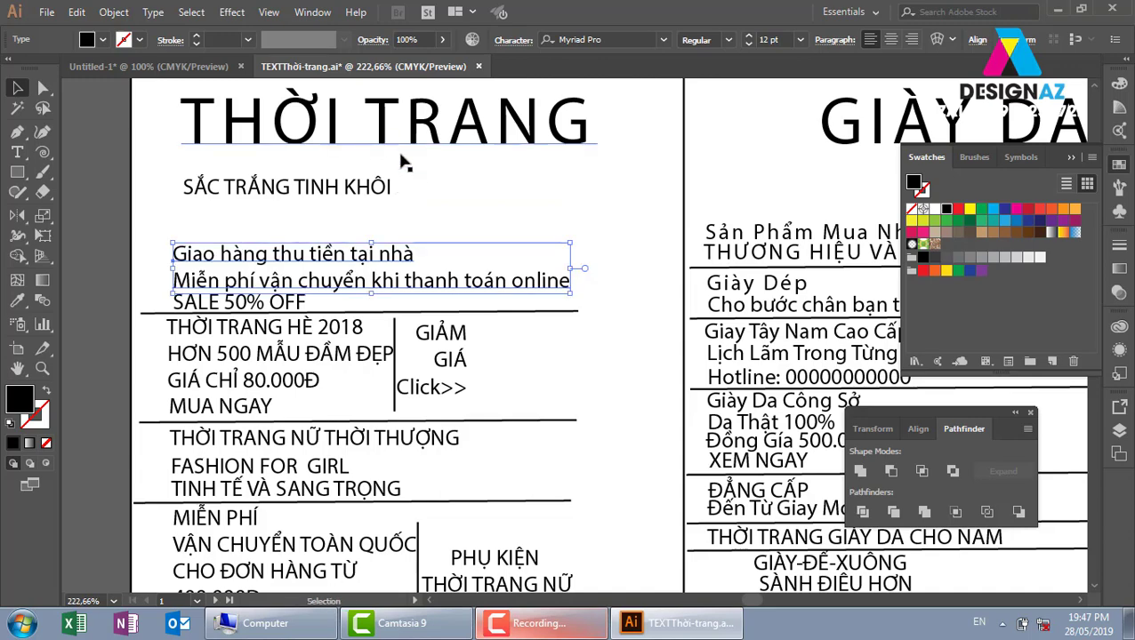
- Scroll down the THỜI TRANG column to bring the TÚI XÁCH section into view
scroll(402, 163, "down", 6)
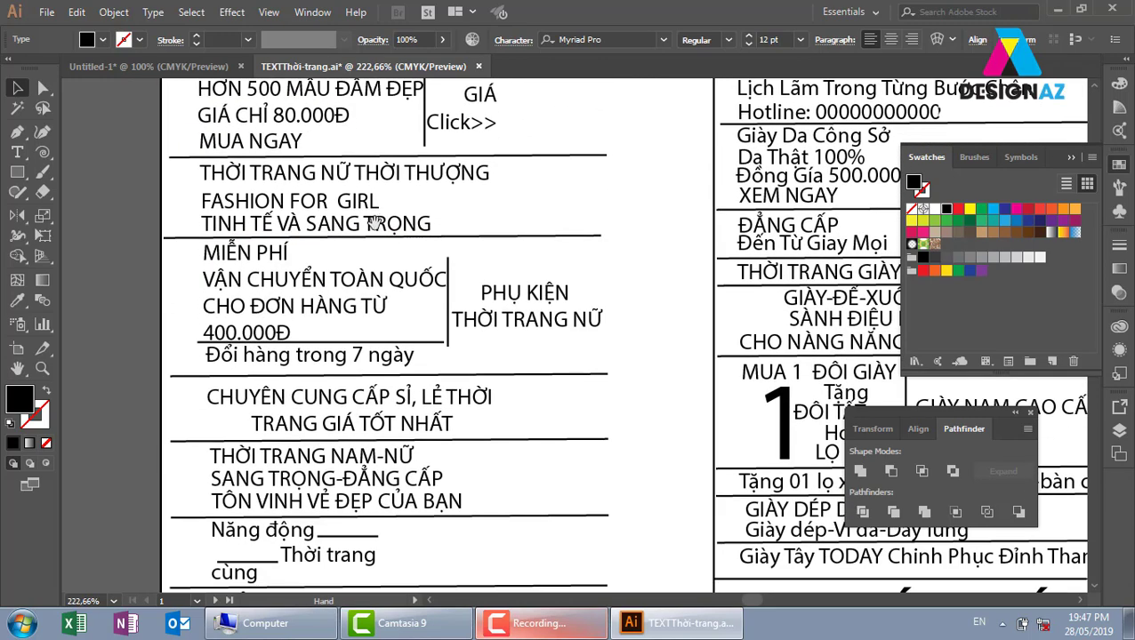
left_click_drag(406, 375, 381, 247)
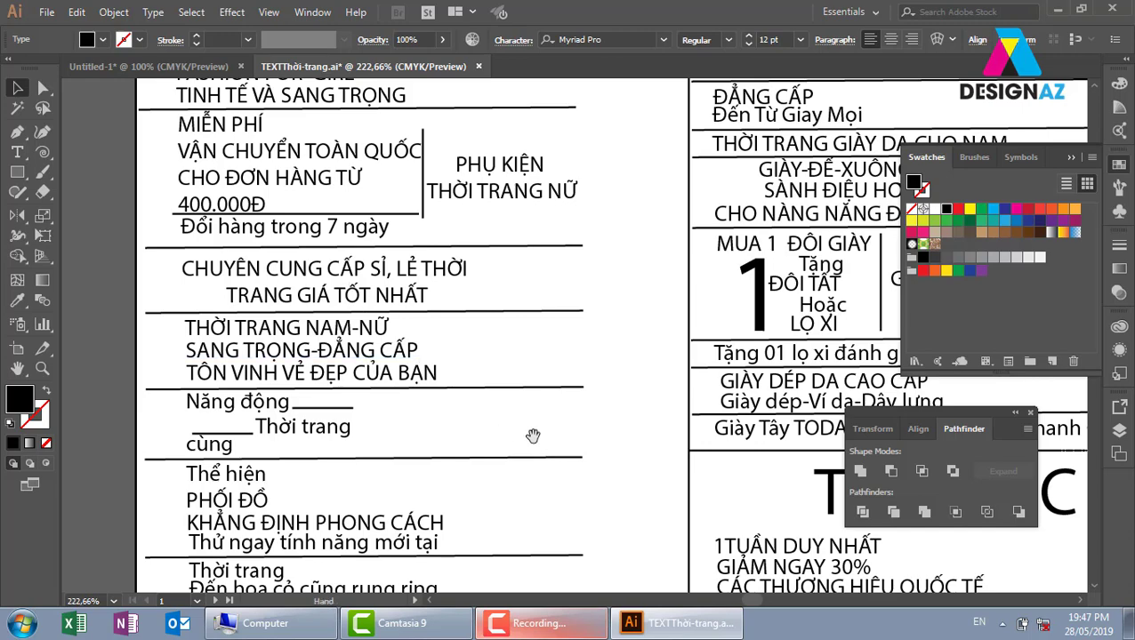
left_click_drag(532, 436, 506, 353)
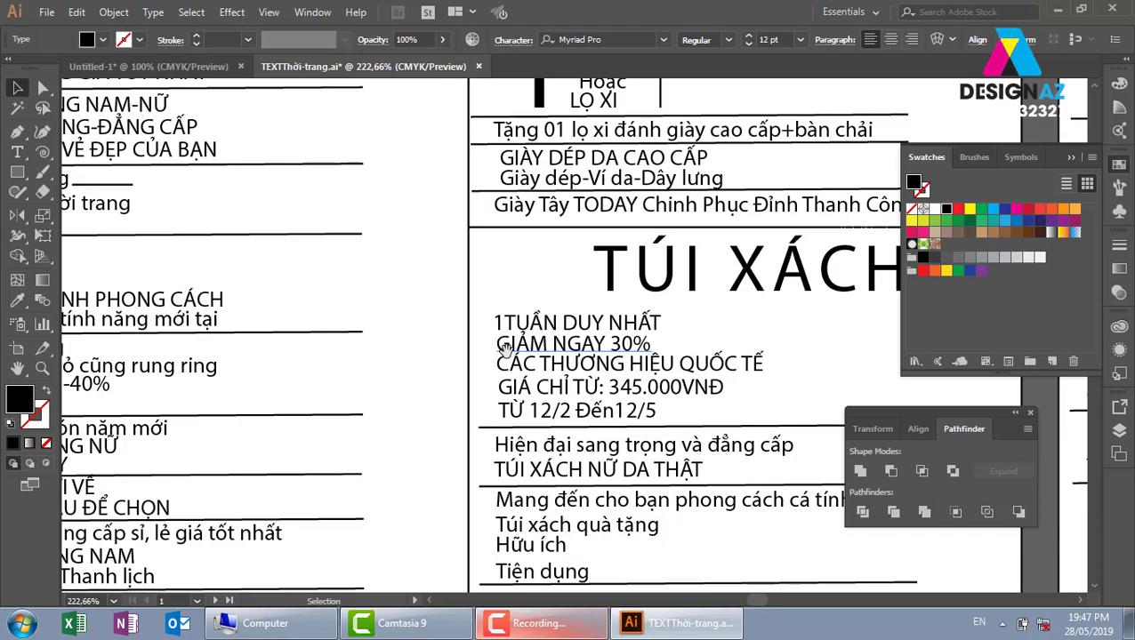
- Switch back to the Untitled-1 tab and scroll down to the Lorem Chandai lettering
left_click(690, 623)
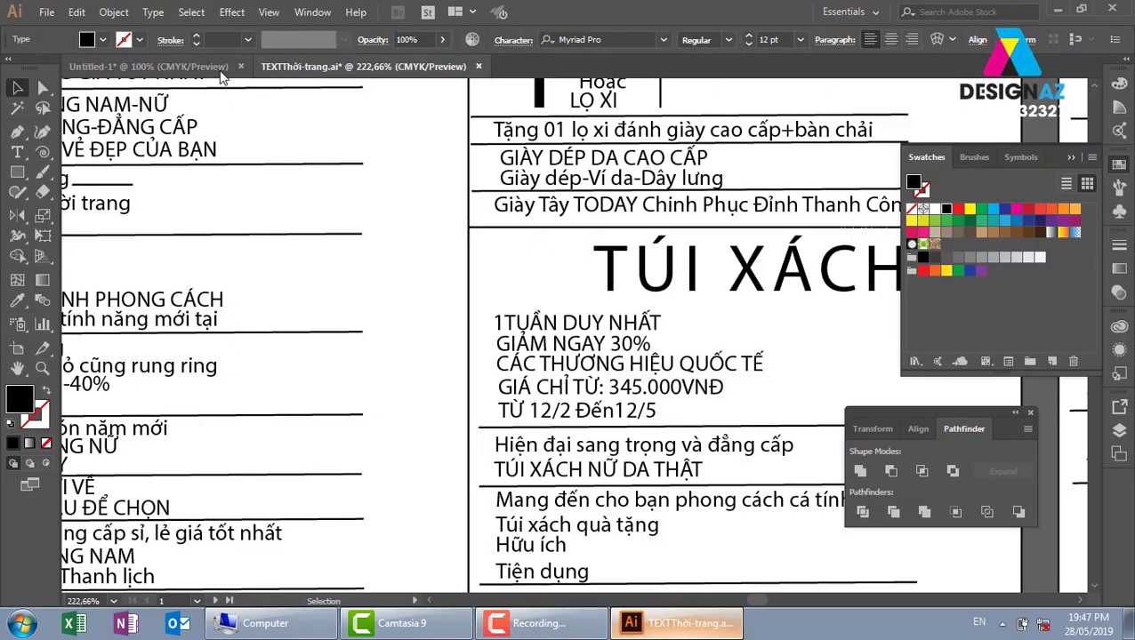
left_click(213, 70)
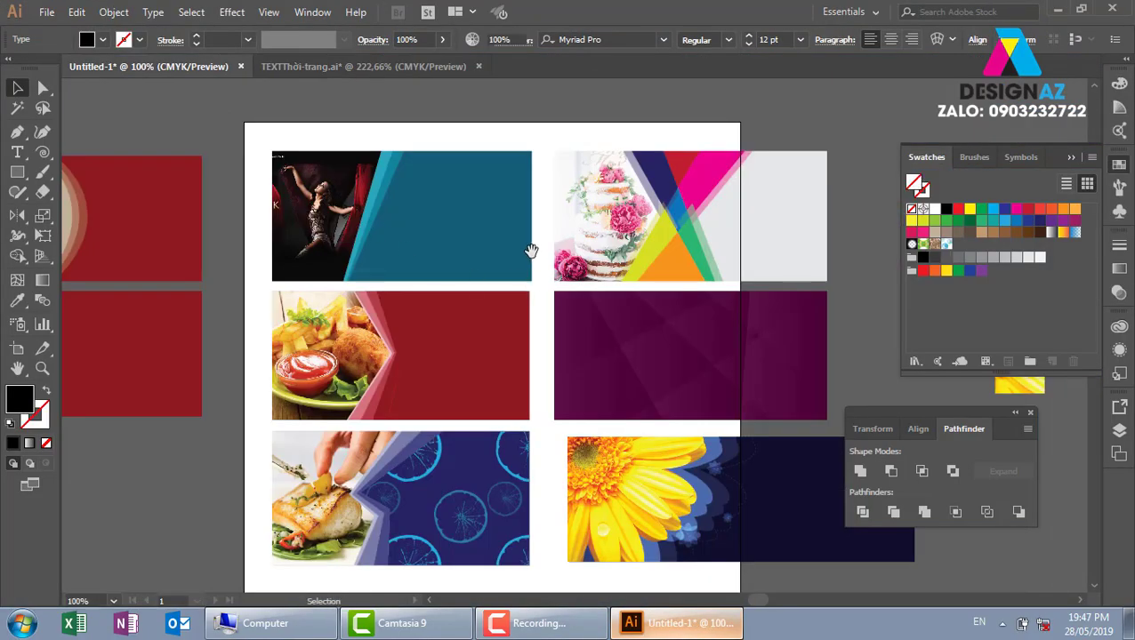
left_click_drag(531, 251, 512, 309)
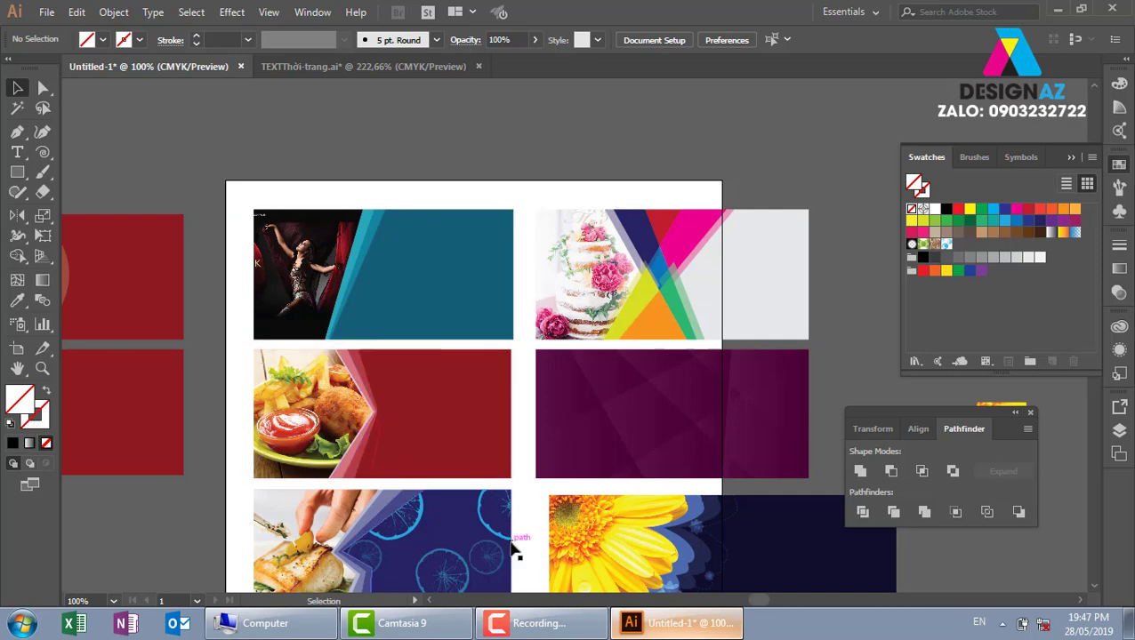
scroll(479, 339, "down", 4)
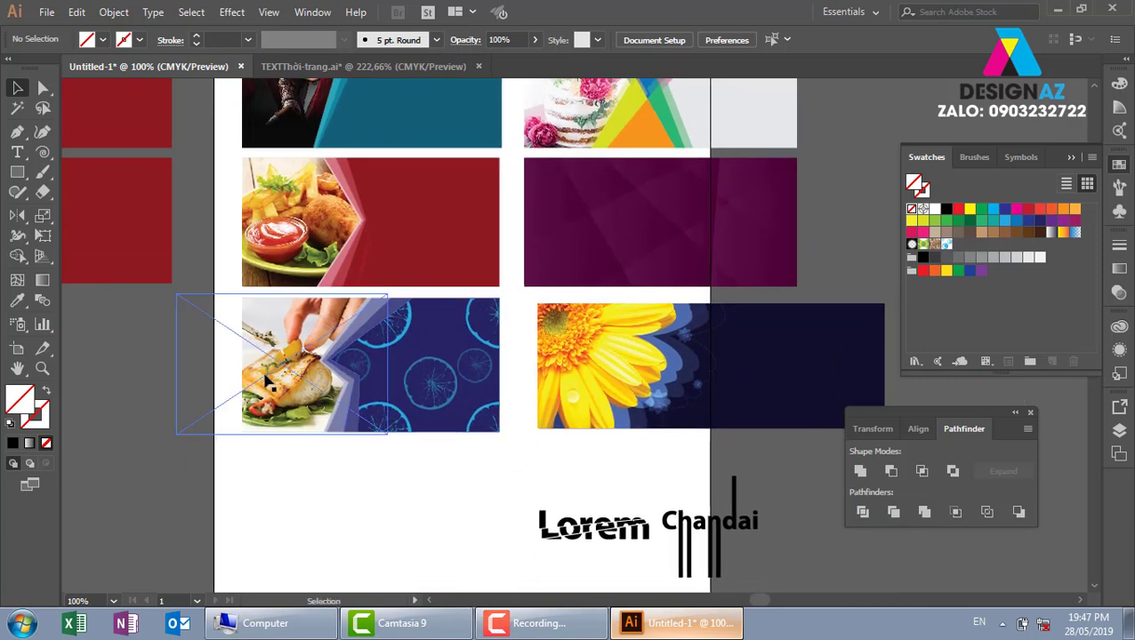